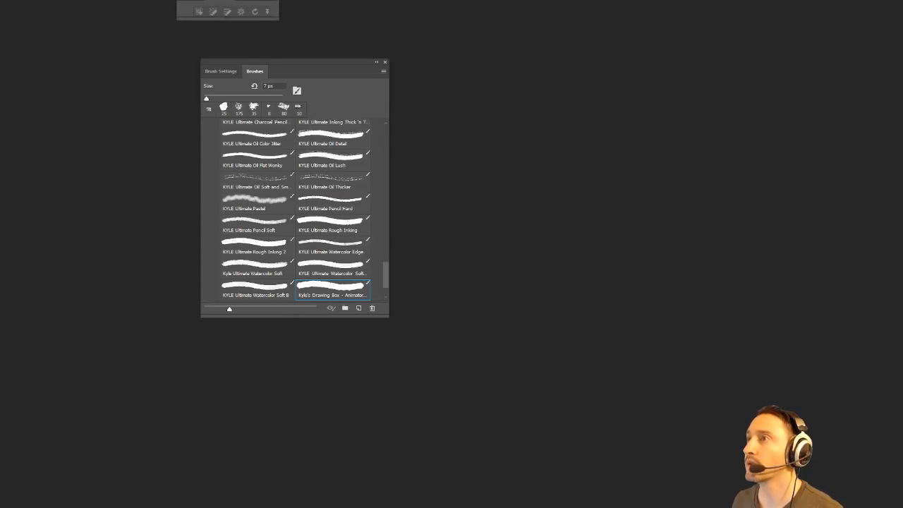
pyautogui.click(385, 62)
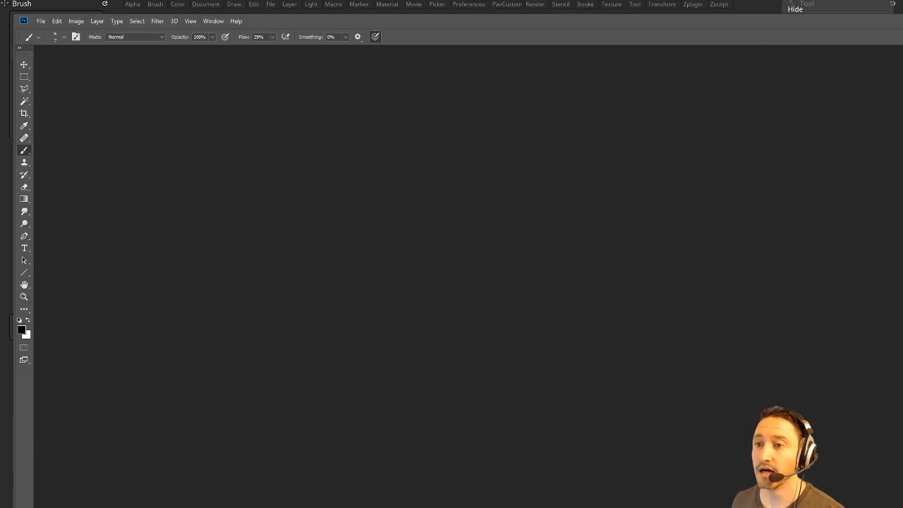
pyautogui.hotkey('ctrl', 't')
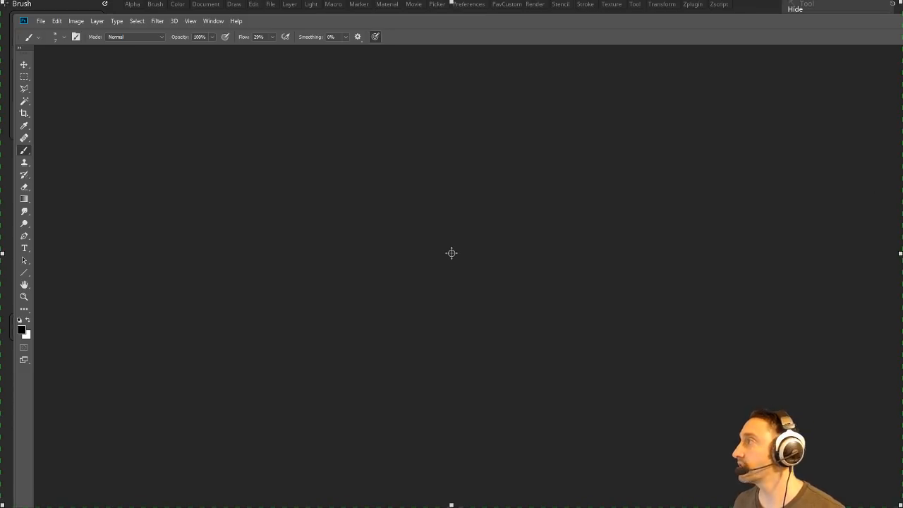
pyautogui.moveTo(902, 15); pyautogui.dragTo(901, 2)
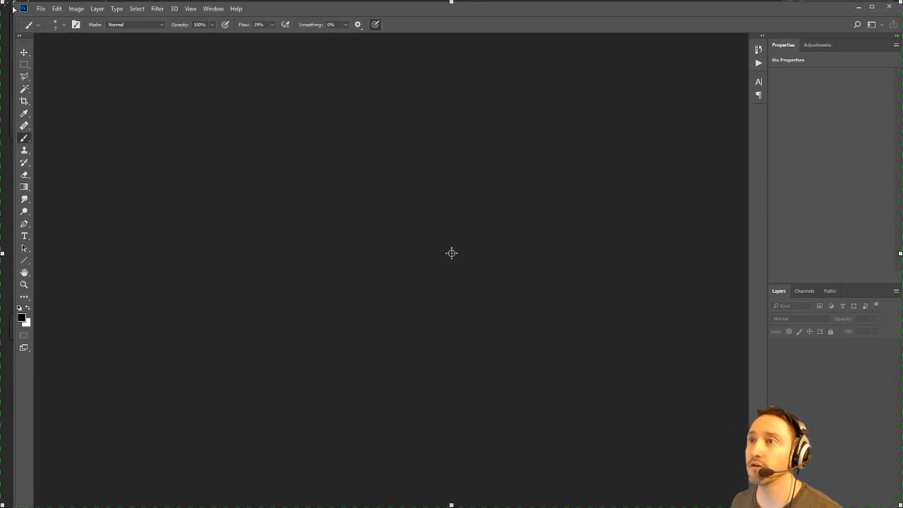
pyautogui.moveTo(13, 8); pyautogui.dragTo(1, 5)
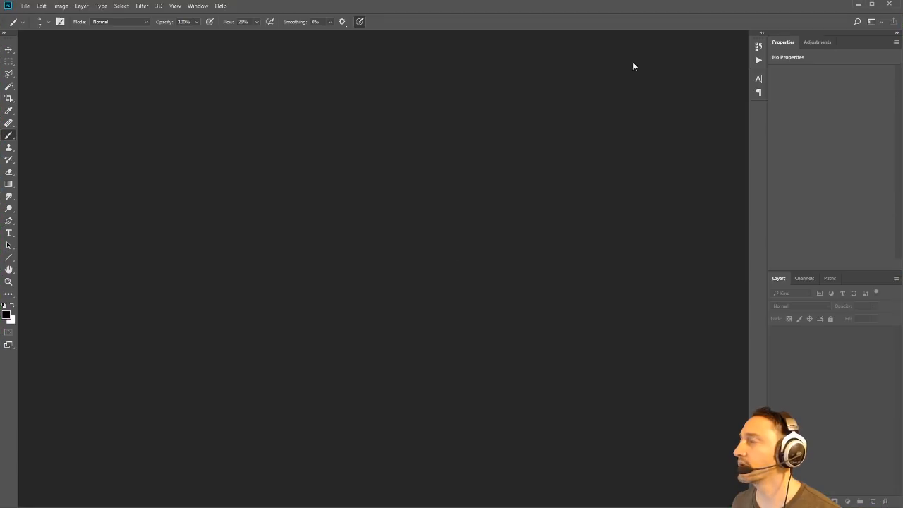
# Show the Brushes panel and place it beside the Properties panel
pyautogui.click(195, 8)
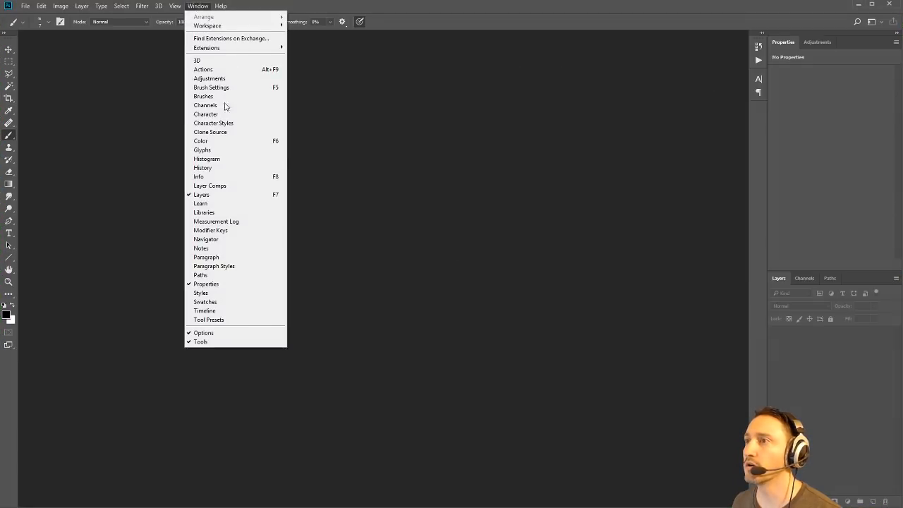
pyautogui.click(211, 96)
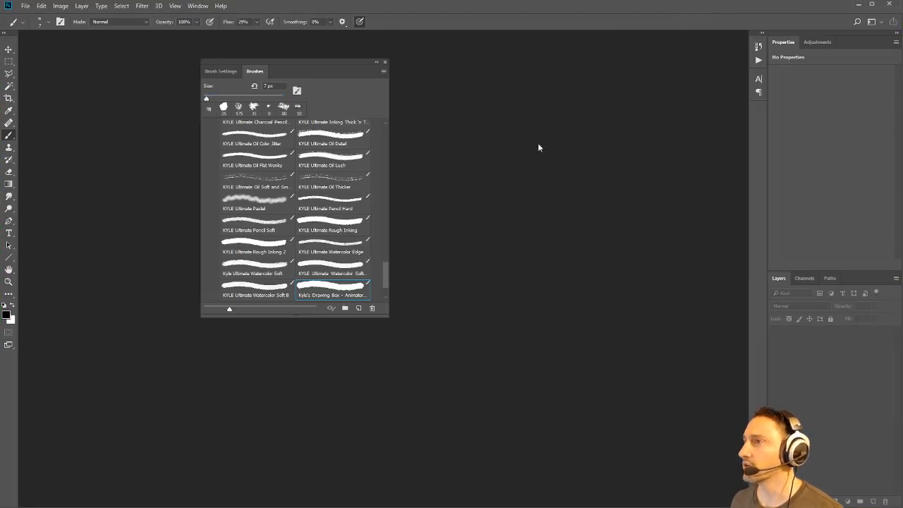
pyautogui.moveTo(291, 69)
pyautogui.mouseDown()
pyautogui.moveTo(657, 54)
pyautogui.moveTo(655, 36)
pyautogui.mouseUp()
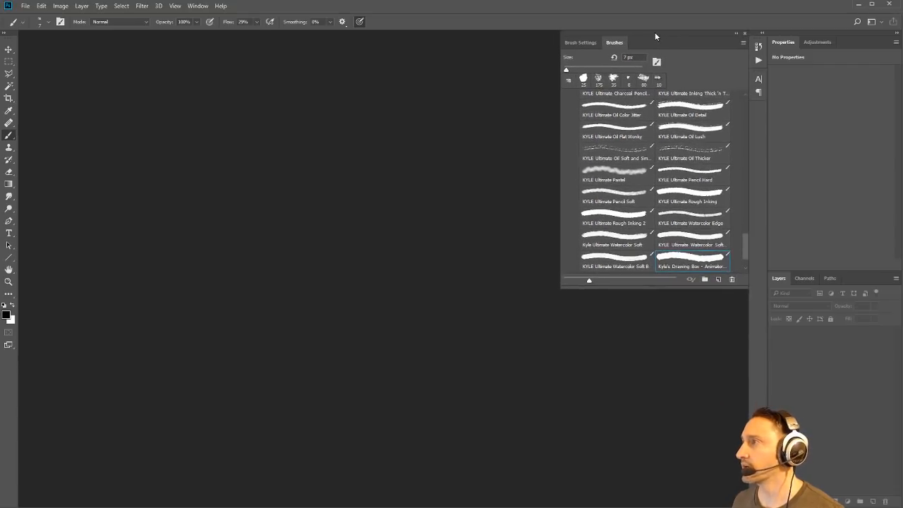
# Collapse the Classics brush group inside the megapack brushes
pyautogui.scroll(5, 637, 188)
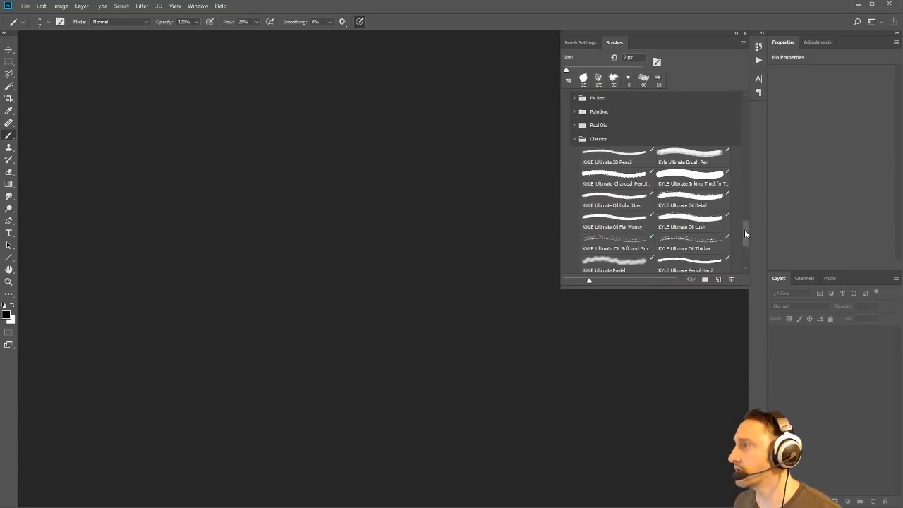
pyautogui.click(574, 139)
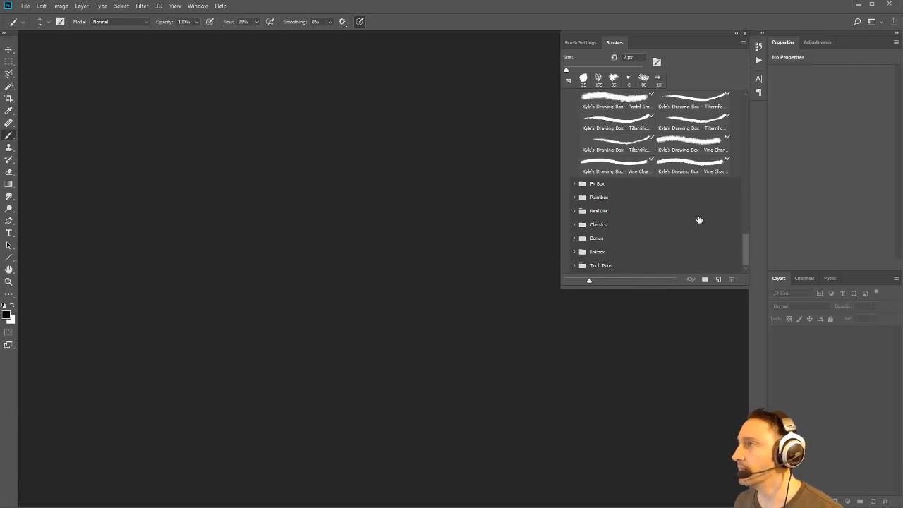
pyautogui.scroll(1, 698, 218)
# Open the Brusherator extension, move its panel over the empty workspace and enlarge it
pyautogui.click(198, 7)
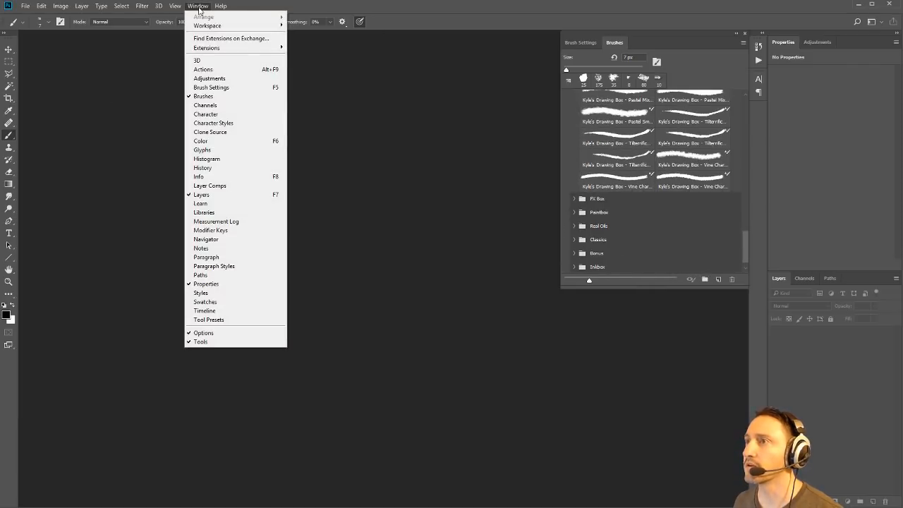
pyautogui.moveTo(209, 48)
pyautogui.click(161, 56)
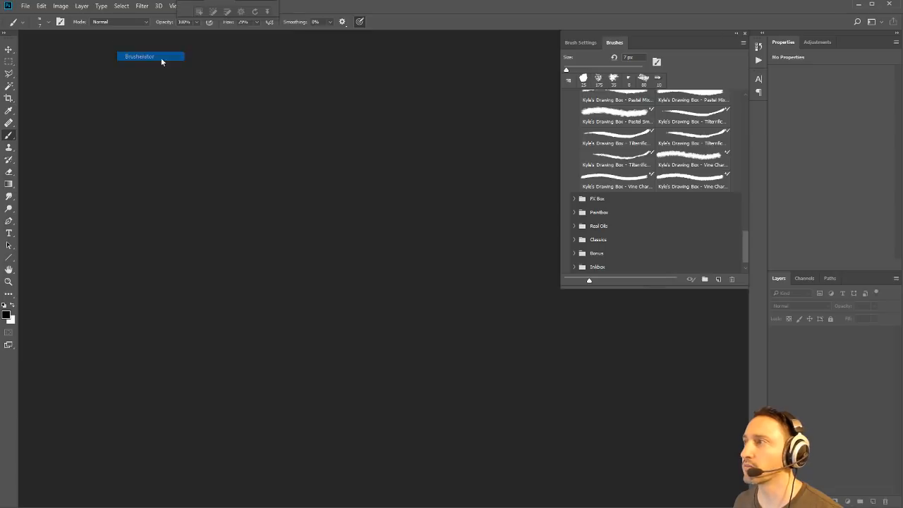
pyautogui.moveTo(221, 5); pyautogui.dragTo(407, 115)
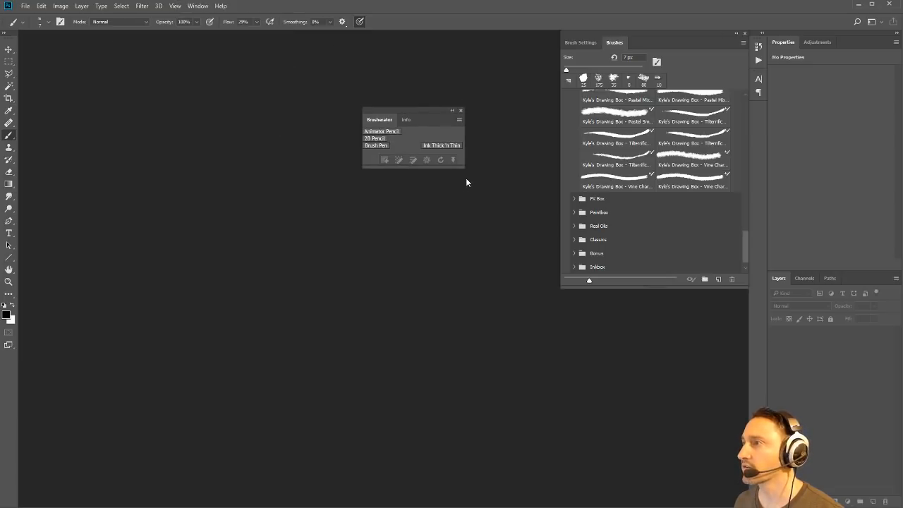
pyautogui.moveTo(461, 166); pyautogui.dragTo(537, 220)
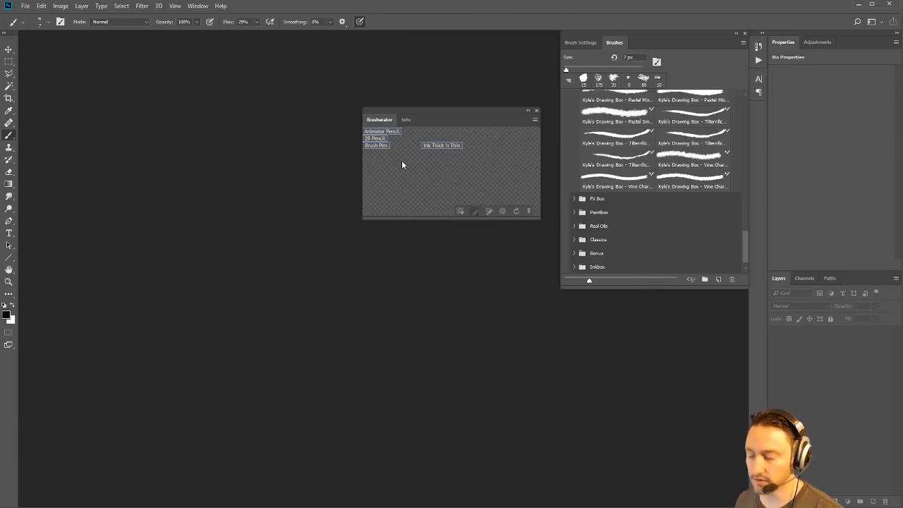
# Delete all Brusherator shelf buttons together with their thumbnails from disk, and move the panel clear of the Brushes panel
pyautogui.rightClick(429, 146)
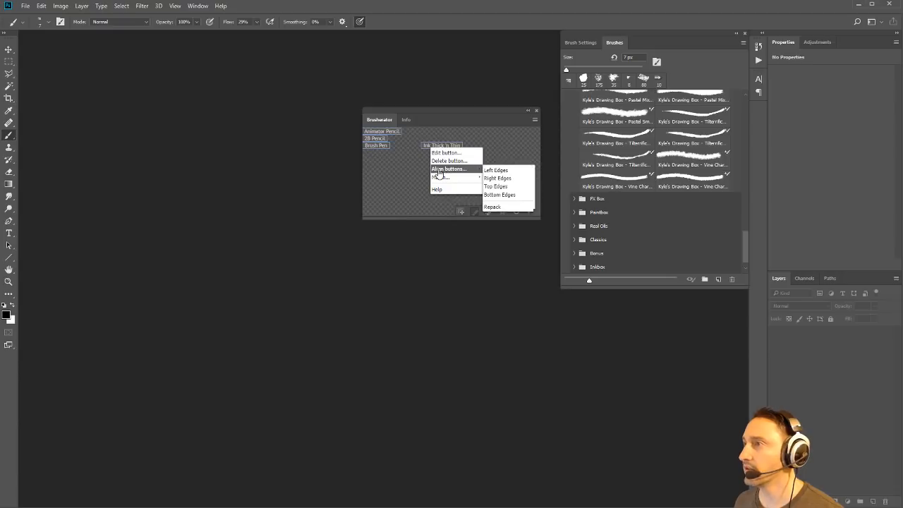
pyautogui.click(446, 161)
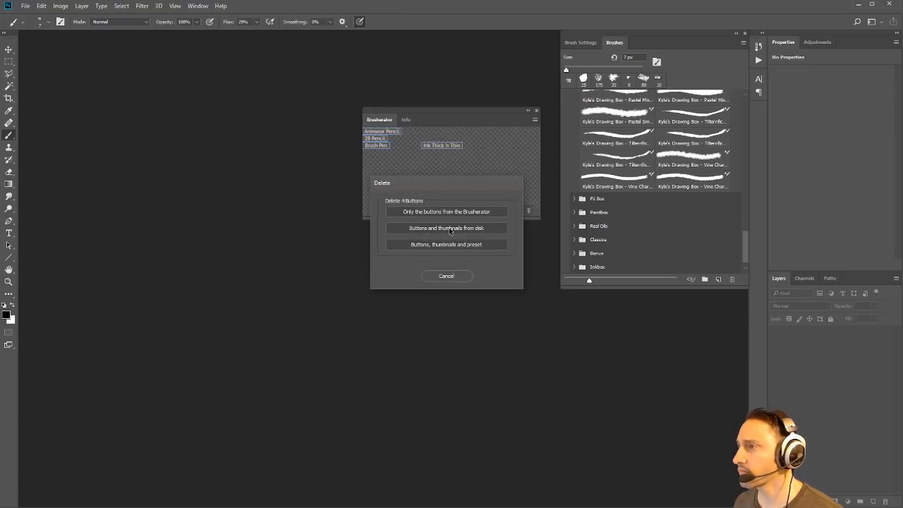
pyautogui.click(448, 227)
pyautogui.moveTo(546, 113); pyautogui.dragTo(410, 41)
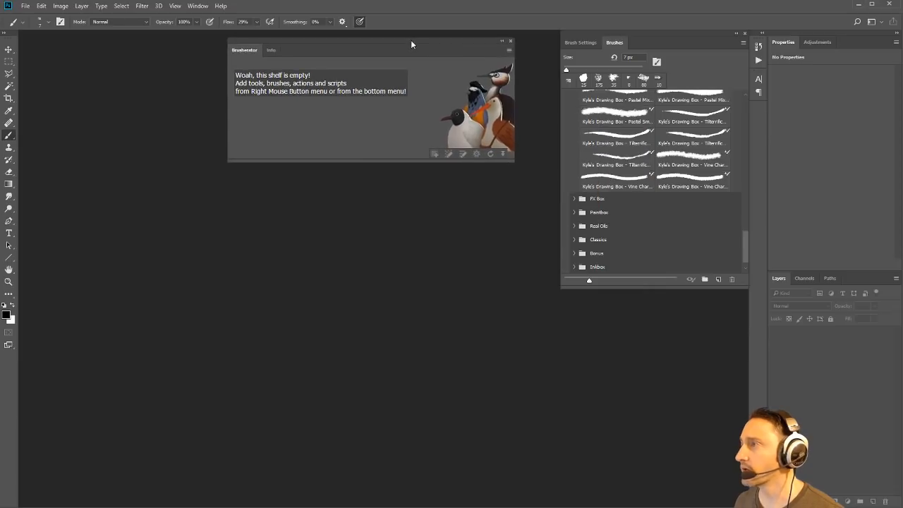
# Collapse the megapack brush group so that only the top-level brush groups are listed
pyautogui.scroll(4, 606, 187)
pyautogui.scroll(2, 606, 187)
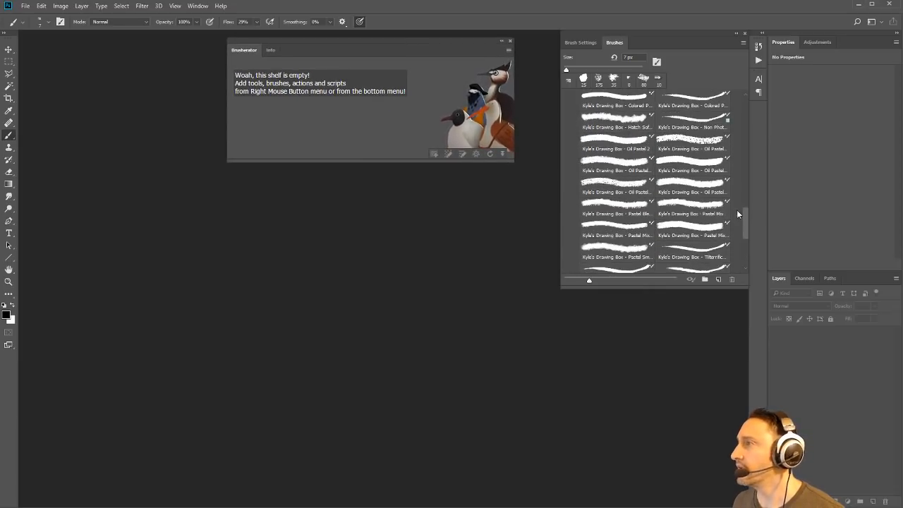
pyautogui.moveTo(745, 217)
pyautogui.mouseDown()
pyautogui.moveTo(749, 125)
pyautogui.moveTo(772, 109)
pyautogui.mouseUp()
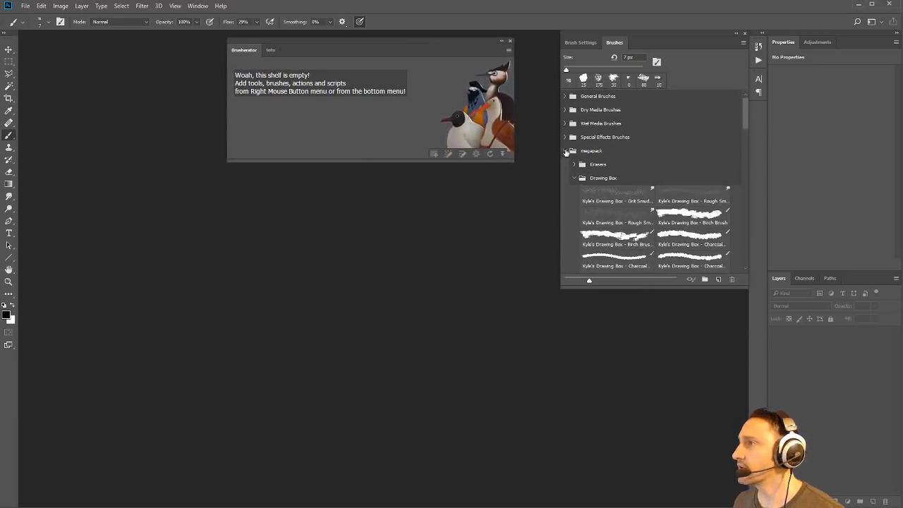
pyautogui.click(565, 151)
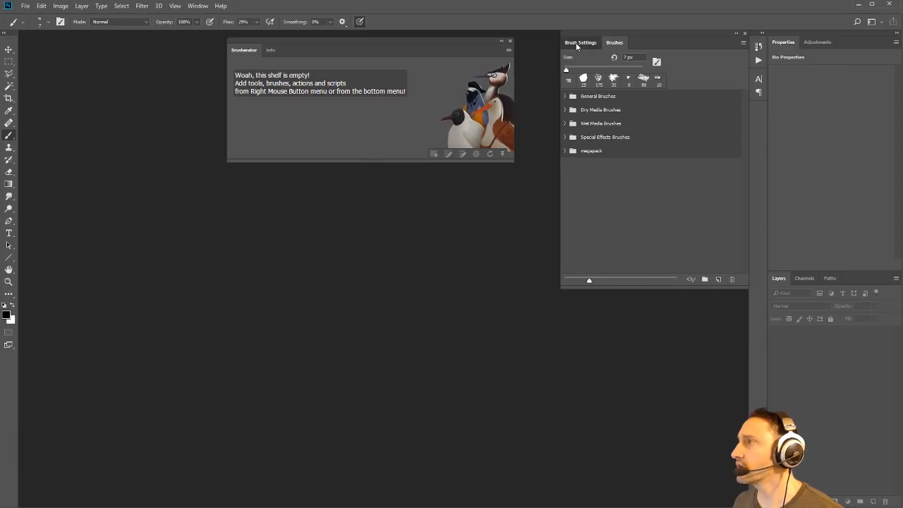
# Restore the default brushes to the list of brush presets
pyautogui.click(579, 42)
pyautogui.click(617, 42)
pyautogui.click(742, 42)
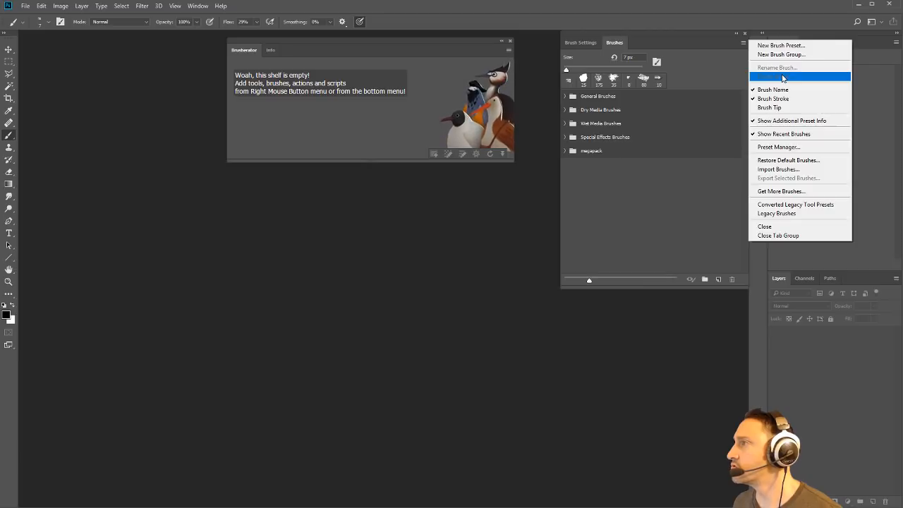
pyautogui.click(773, 160)
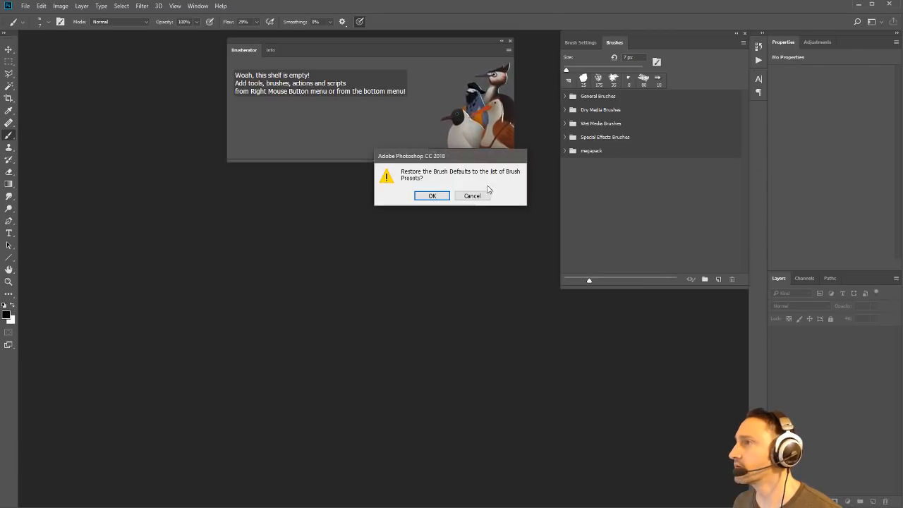
pyautogui.click(432, 195)
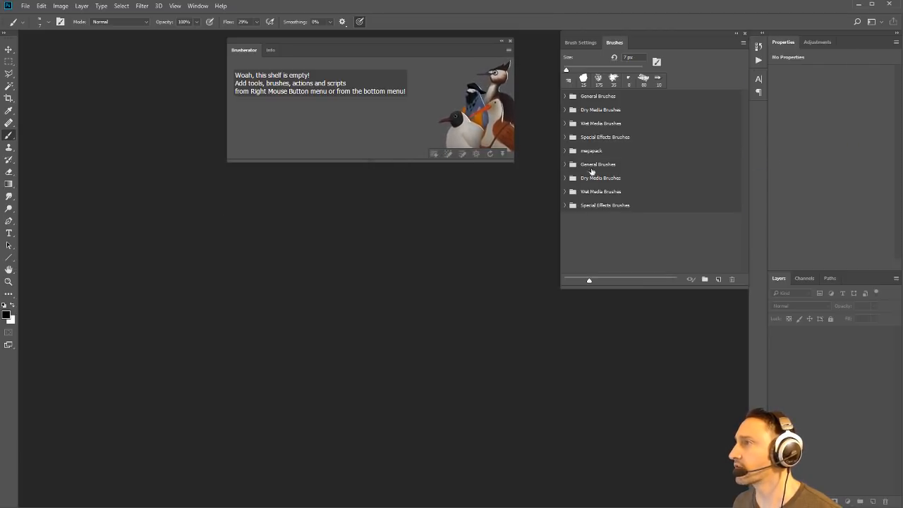
# Delete the megapack group and the older General, Dry Media, Wet Media and Special Effects Brushes groups listed above it
pyautogui.click(592, 97)
pyautogui.keyDown('shift'); pyautogui.click(594, 151); pyautogui.keyUp('shift')
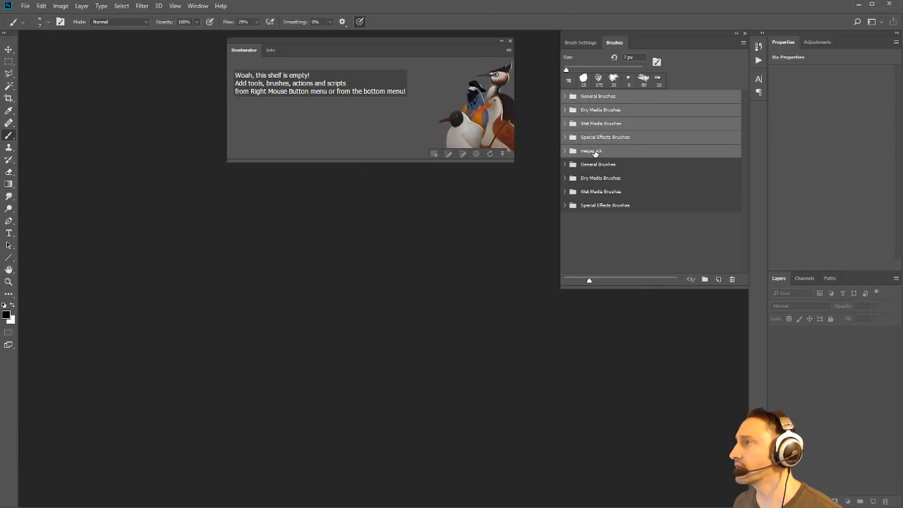
pyautogui.rightClick(595, 151)
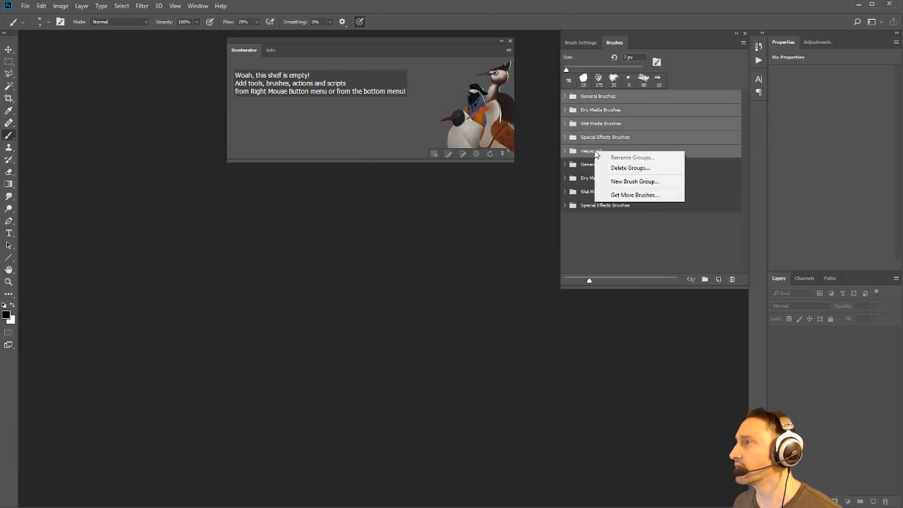
pyautogui.click(642, 168)
pyautogui.click(422, 196)
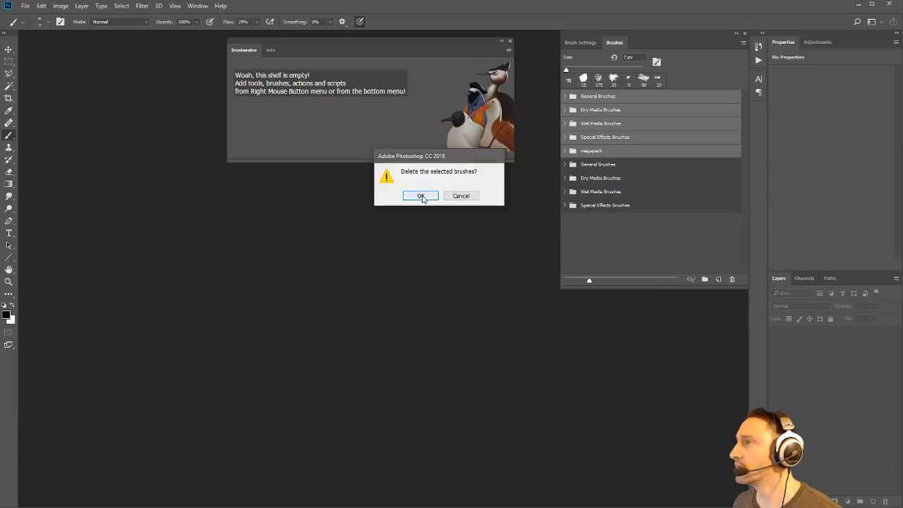
# Check the current brush settings and the brush groups listed in the Preset Manager
pyautogui.click(584, 41)
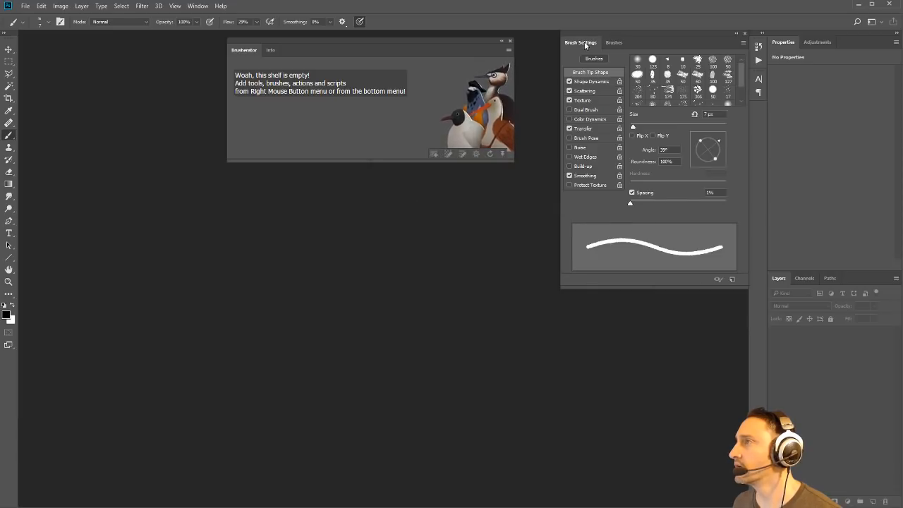
pyautogui.click(613, 41)
pyautogui.click(742, 42)
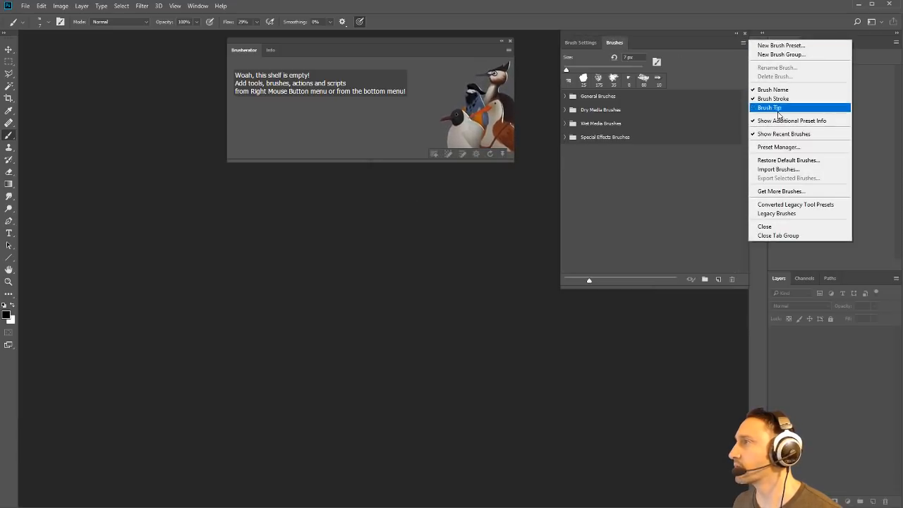
pyautogui.click(773, 146)
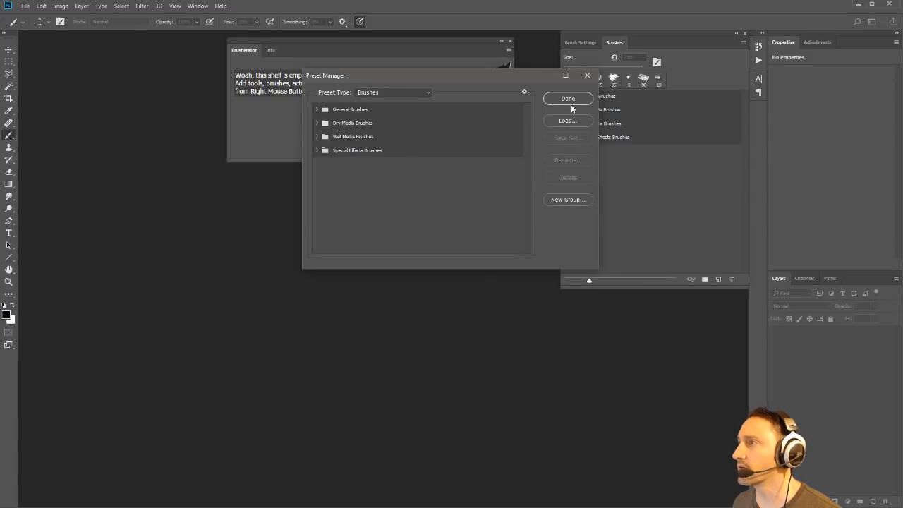
pyautogui.click(569, 99)
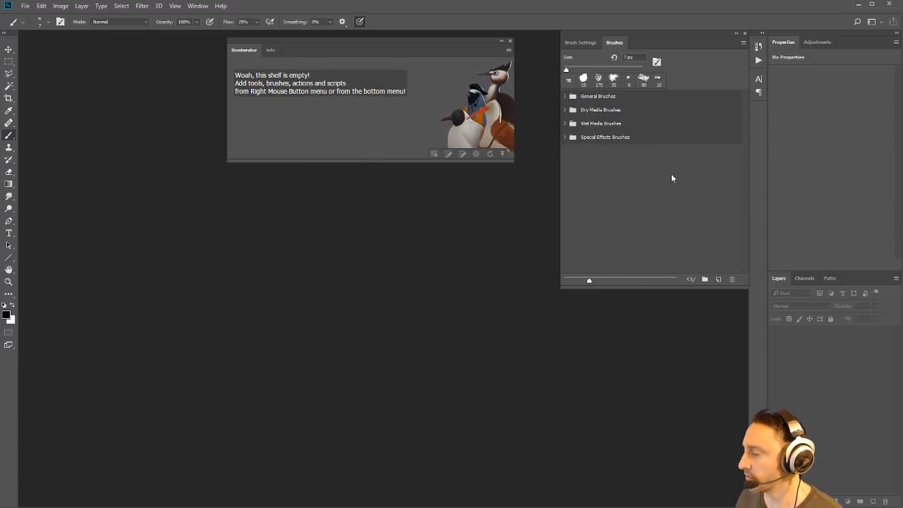
# Expand the General, Dry Media, Wet Media and Special Effects Brushes groups to show their presets
pyautogui.click(565, 96)
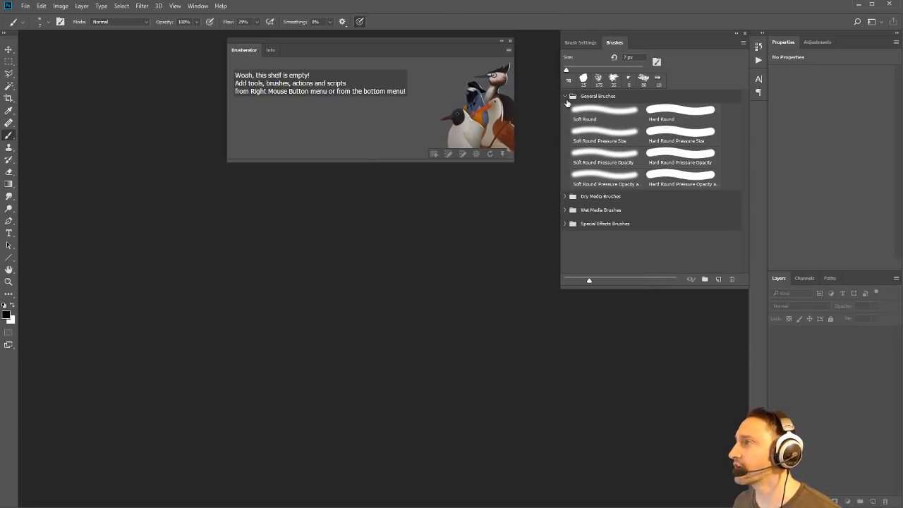
pyautogui.click(565, 196)
pyautogui.scroll(-1, 565, 197)
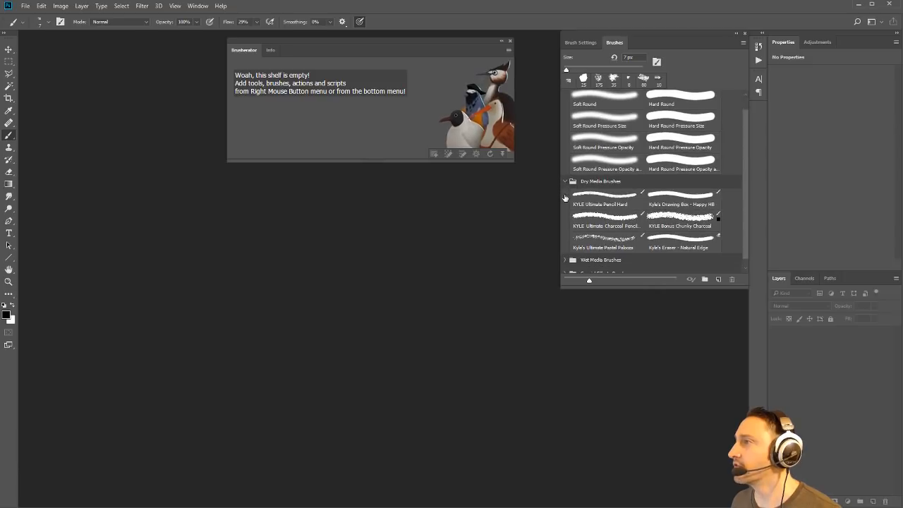
pyautogui.click(566, 251)
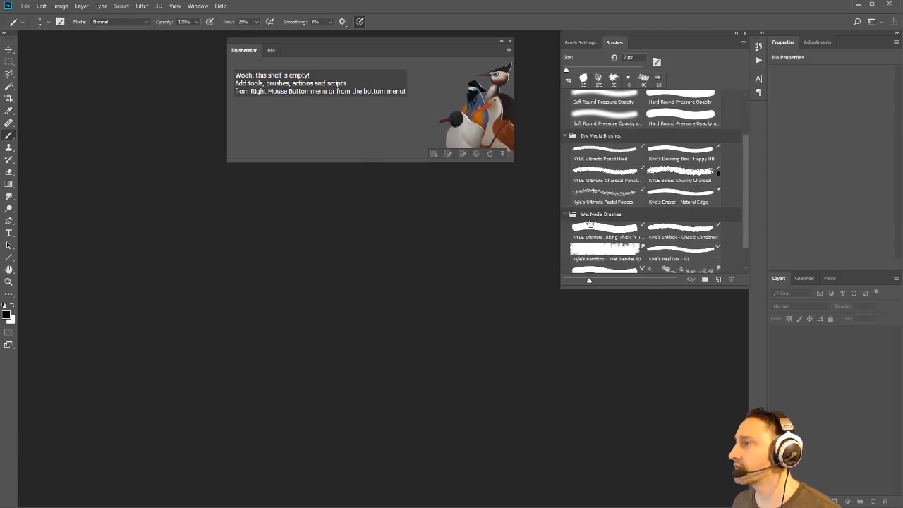
pyautogui.click(563, 265)
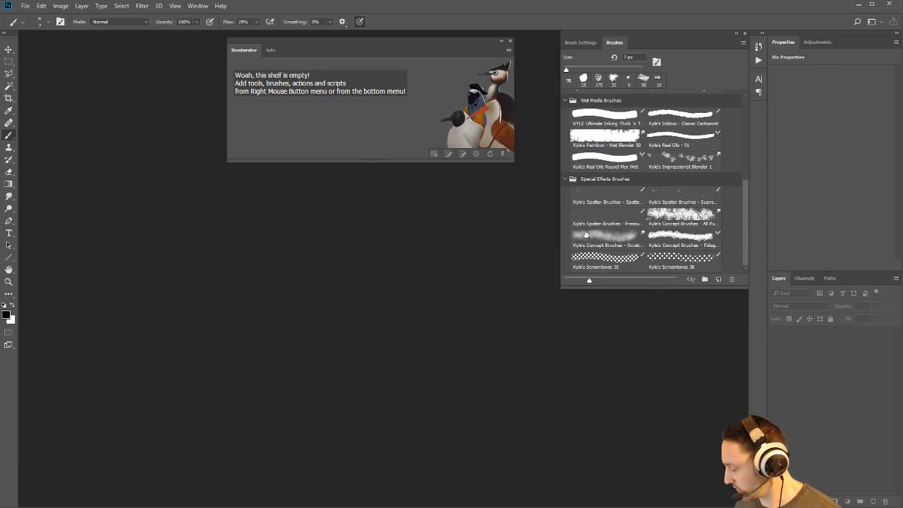
pyautogui.click(586, 235)
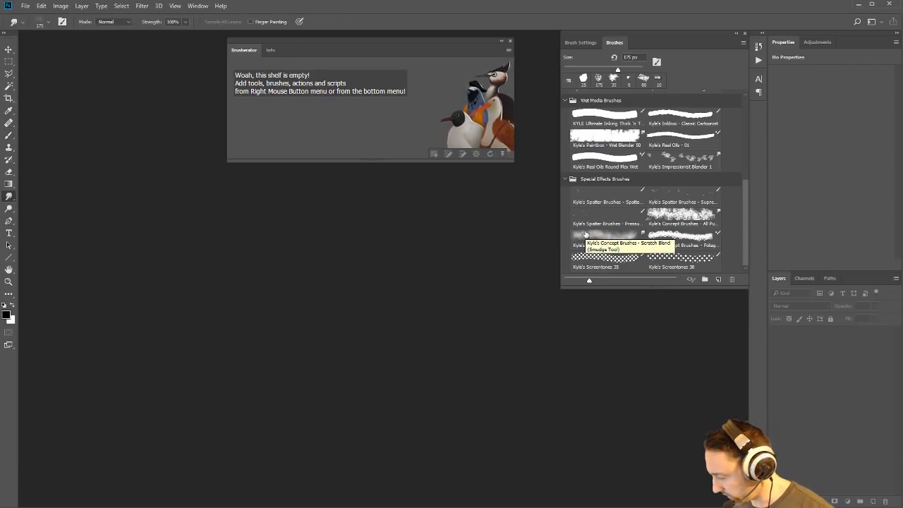
pyautogui.click(647, 235)
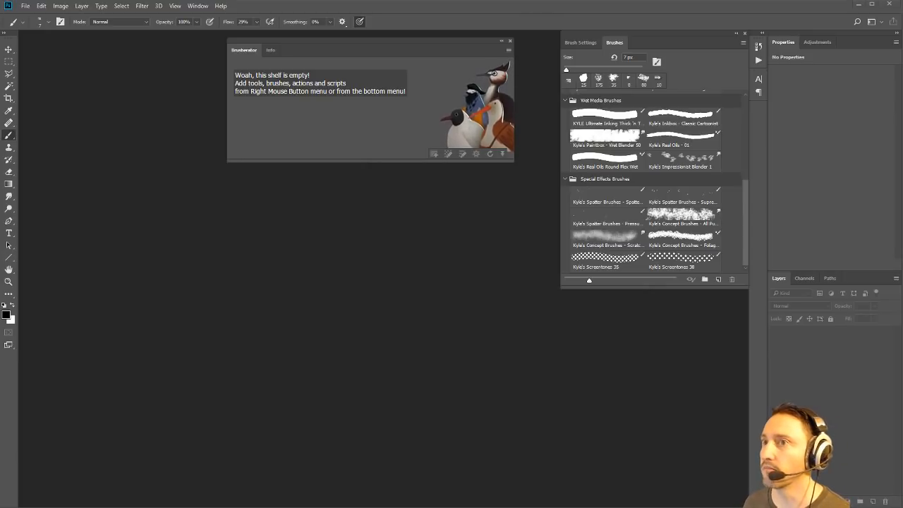
# Check the Grip Pen settings in Wacom Tablet Properties
pyautogui.moveTo(0, 116); pyautogui.dragTo(373, 206)
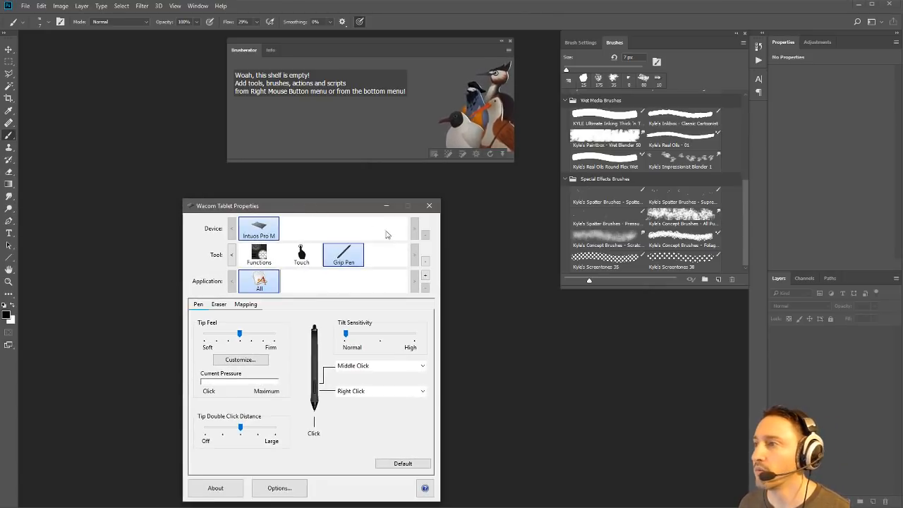
pyautogui.moveTo(286, 209); pyautogui.dragTo(0, 209)
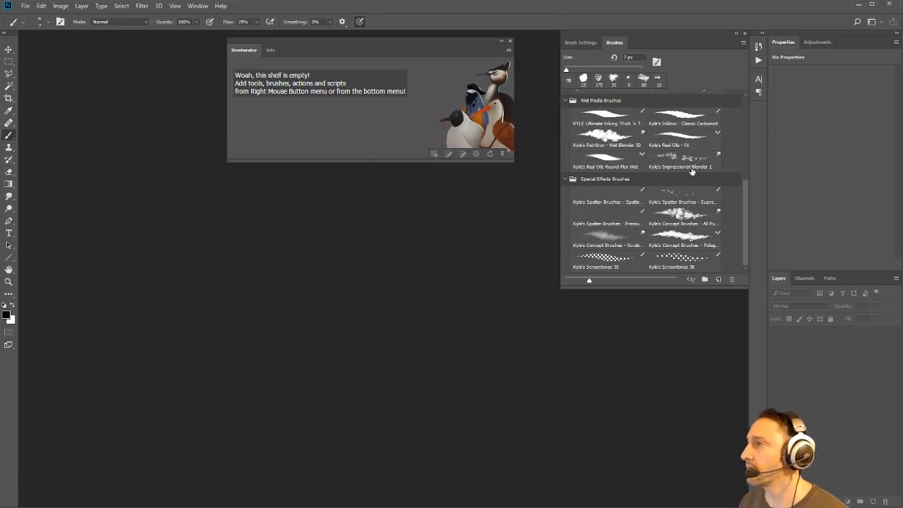
# Collapse the General, Dry Media, Wet Media and Special Effects Brushes groups in the brush preset list
pyautogui.moveTo(744, 193); pyautogui.dragTo(742, 110)
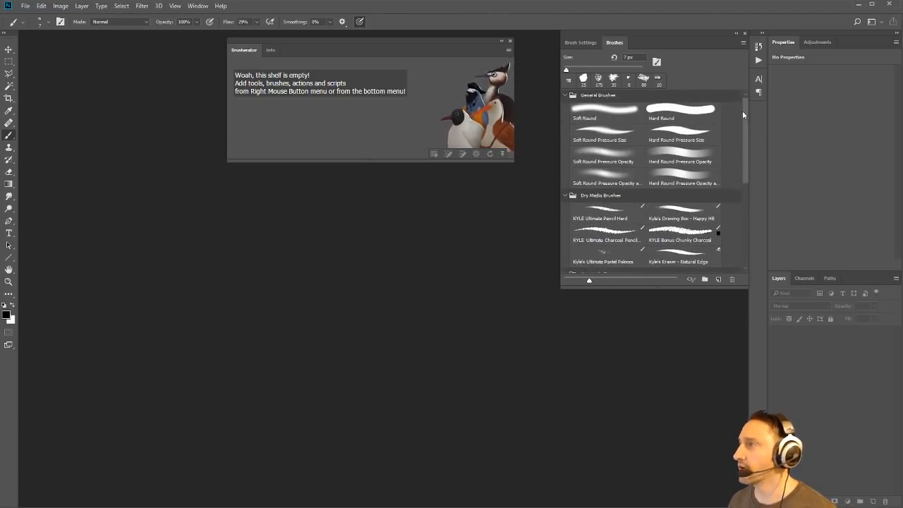
pyautogui.click(565, 96)
pyautogui.click(564, 109)
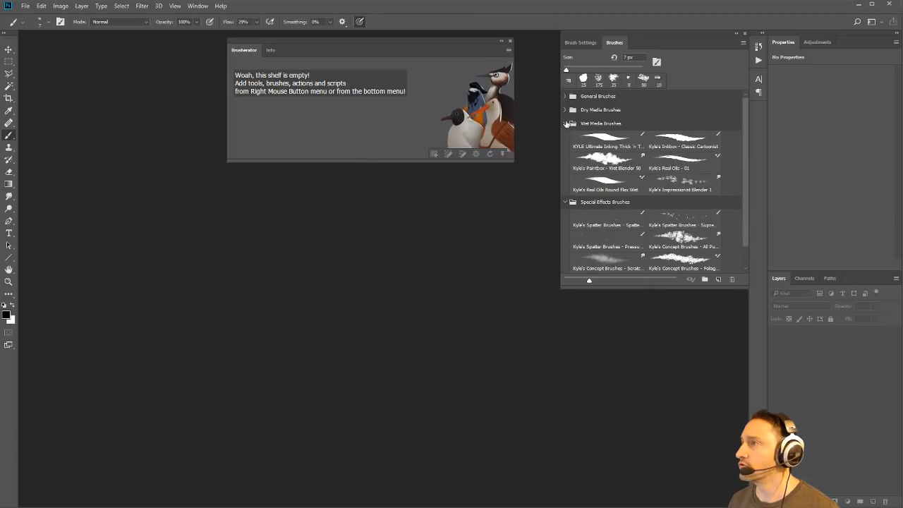
pyautogui.click(565, 124)
pyautogui.click(565, 136)
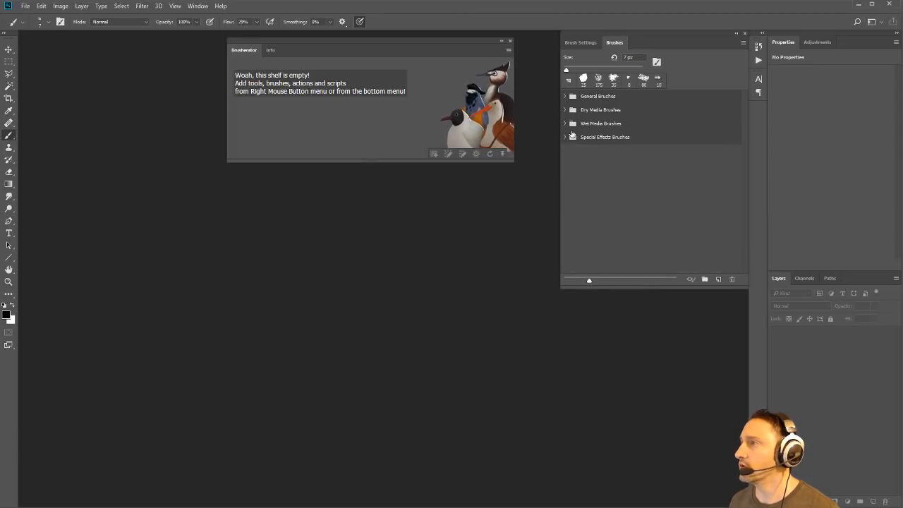
# Open Adobe's website for getting more Photoshop brushes and look through all the downloadable brush packs
pyautogui.click(743, 43)
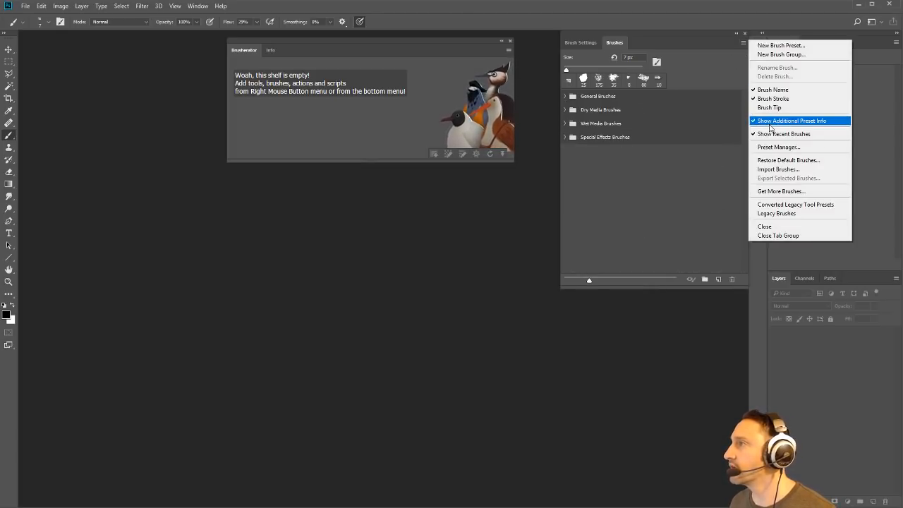
pyautogui.click(782, 191)
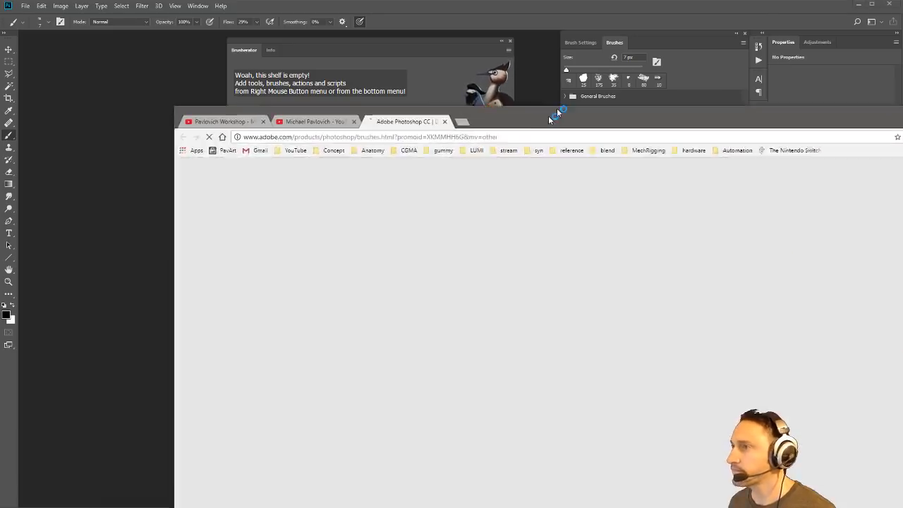
pyautogui.scroll(-5, 395, 247)
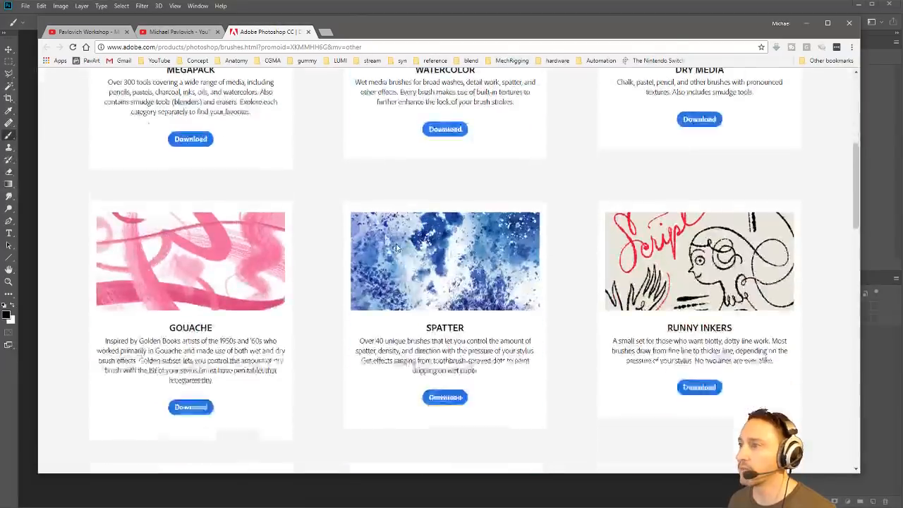
pyautogui.scroll(-15, 370, 258)
pyautogui.scroll(12, 369, 262)
pyautogui.scroll(-2, 362, 303)
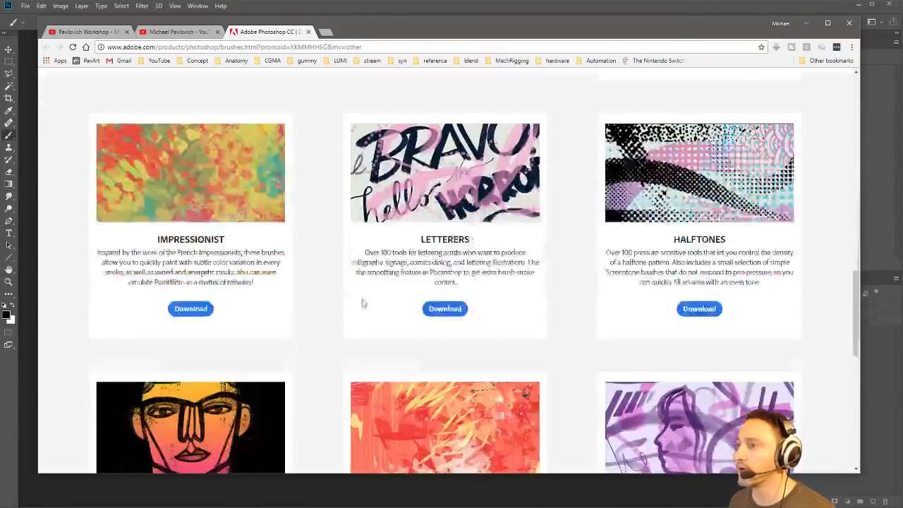
pyautogui.scroll(-10, 363, 303)
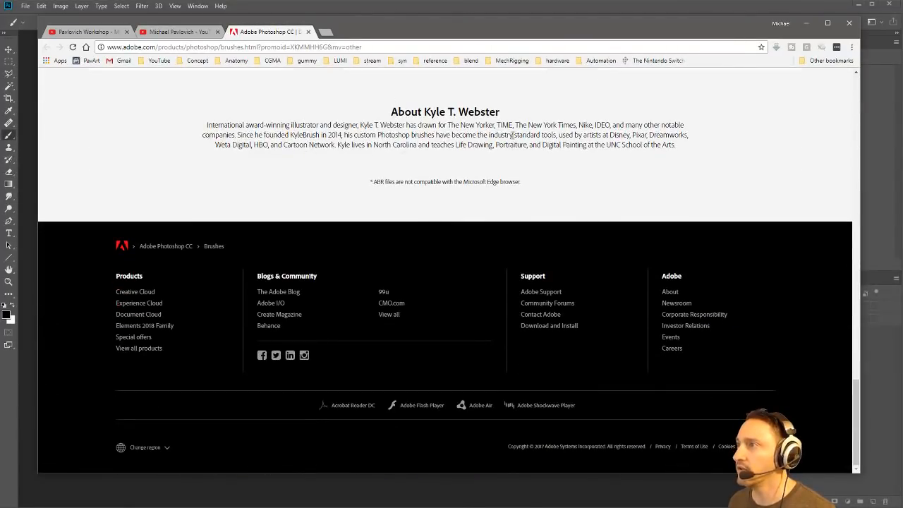
pyautogui.scroll(15, 511, 131)
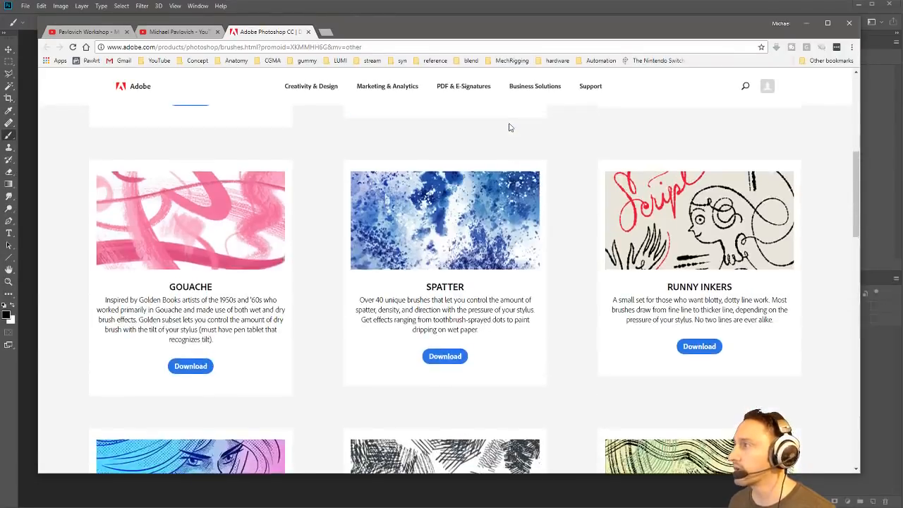
pyautogui.scroll(5, 511, 128)
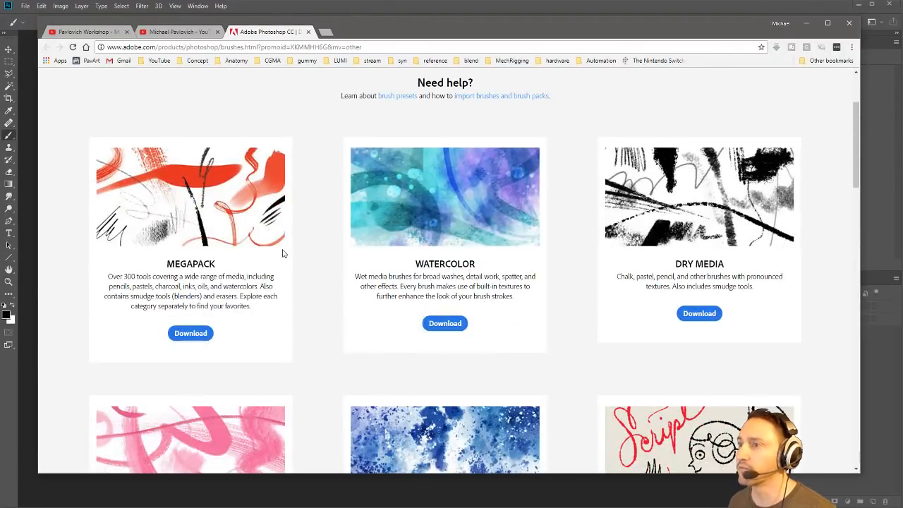
# Download the Megapack, Watercolor and Dry Media brush packs
pyautogui.click(192, 335)
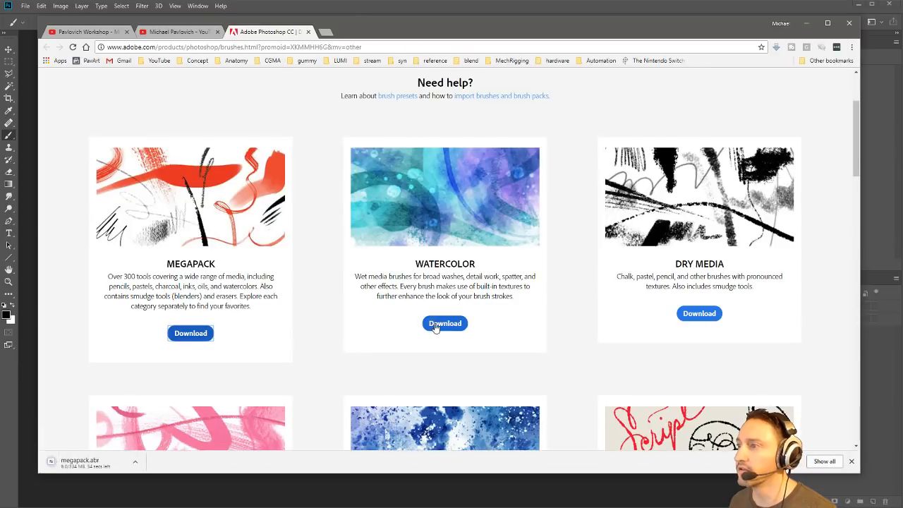
pyautogui.click(440, 324)
pyautogui.click(685, 318)
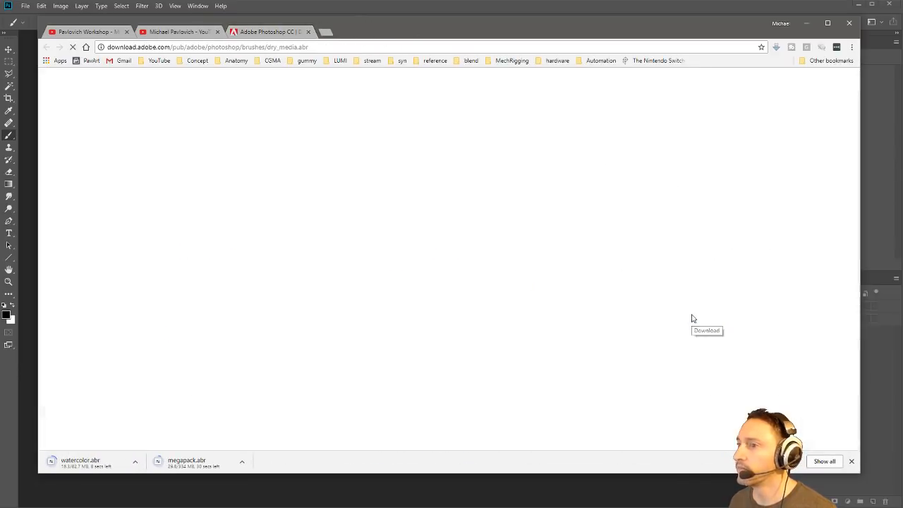
# Download the Gouache, Spatter and Runny Inkers brush packs
pyautogui.scroll(-3, 314, 240)
pyautogui.scroll(-2, 313, 240)
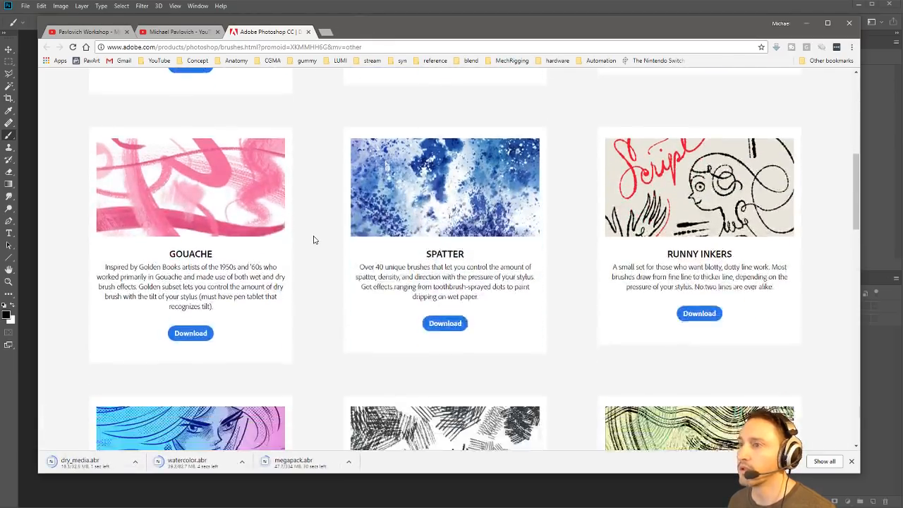
pyautogui.scroll(4, 317, 238)
pyautogui.scroll(-2, 316, 238)
pyautogui.scroll(-1, 317, 238)
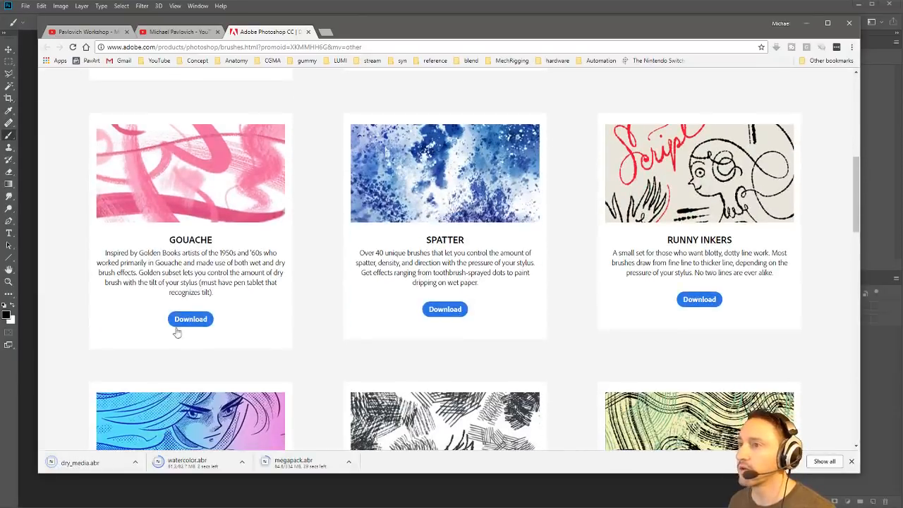
pyautogui.click(432, 310)
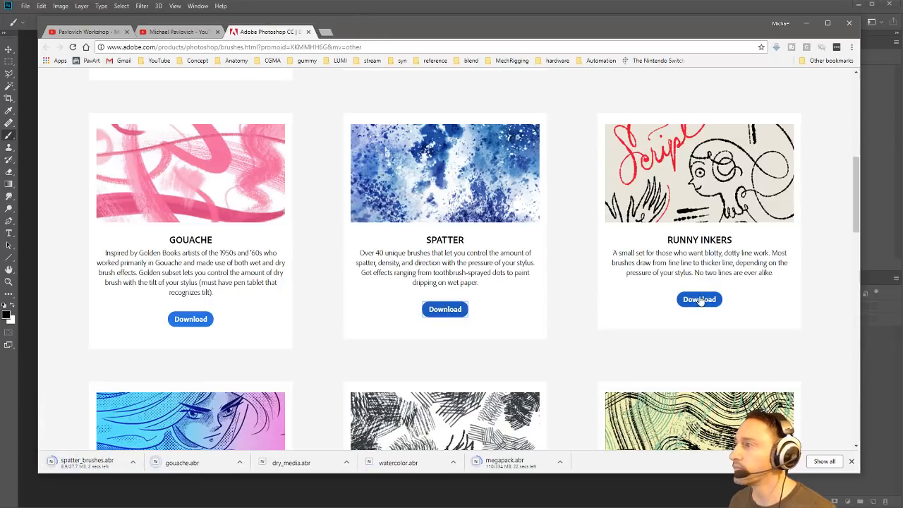
pyautogui.click(699, 300)
# Download the Manga Brushes, Crosshatchers and Rake Brushes packs
pyautogui.scroll(-4, 512, 244)
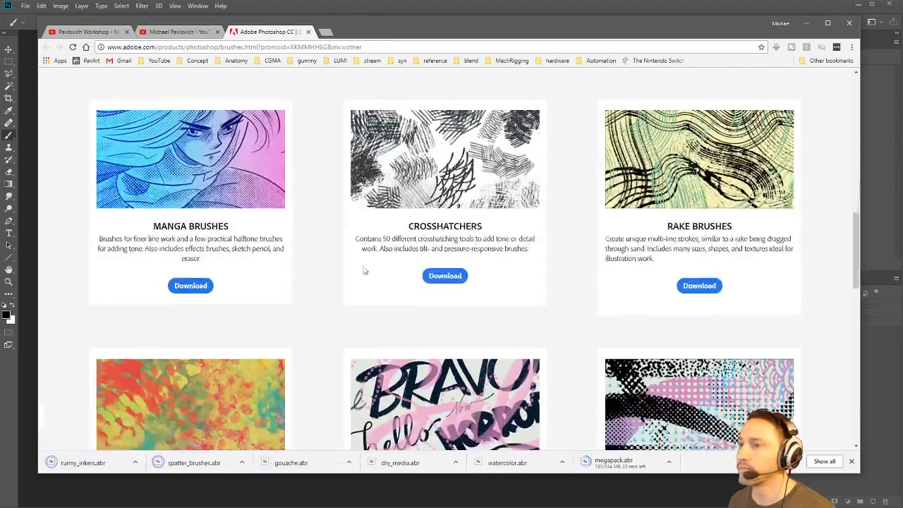
pyautogui.click(182, 287)
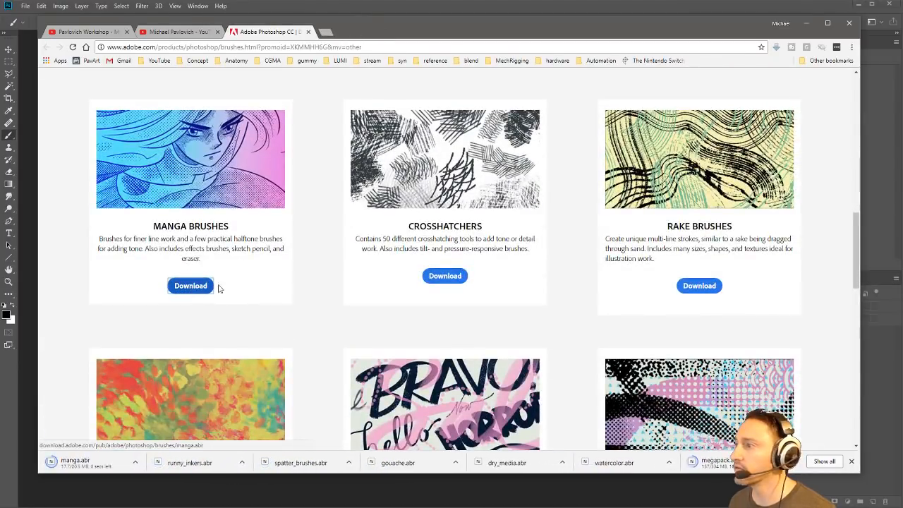
pyautogui.click(457, 279)
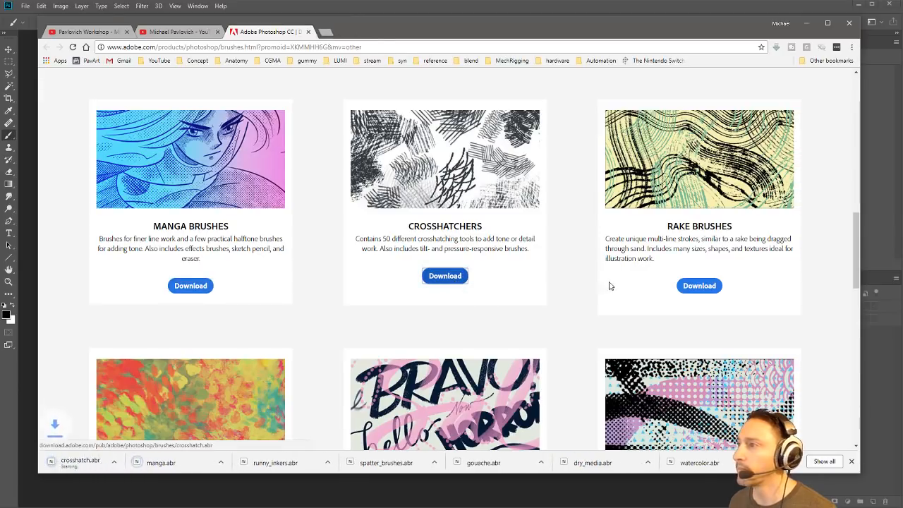
pyautogui.click(699, 286)
# Download the Impressionist, Letterers and Halftones brush packs
pyautogui.scroll(-3, 698, 285)
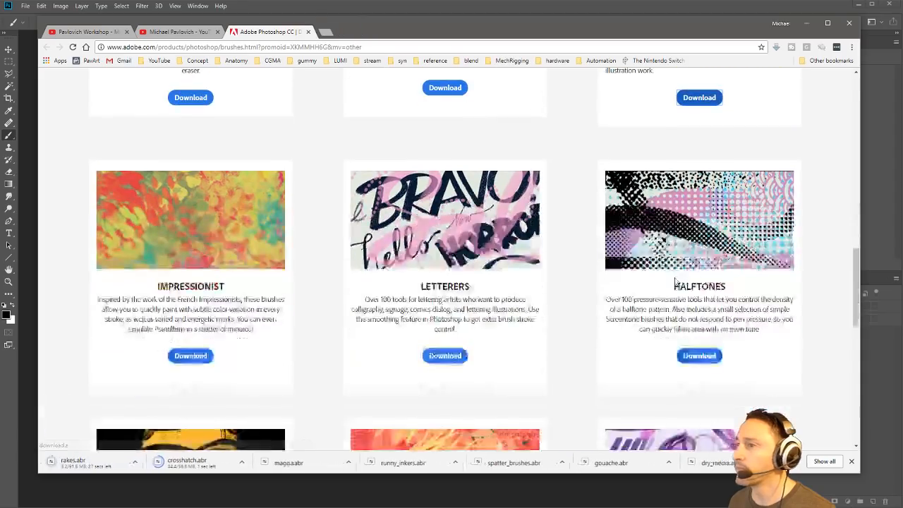
pyautogui.click(189, 357)
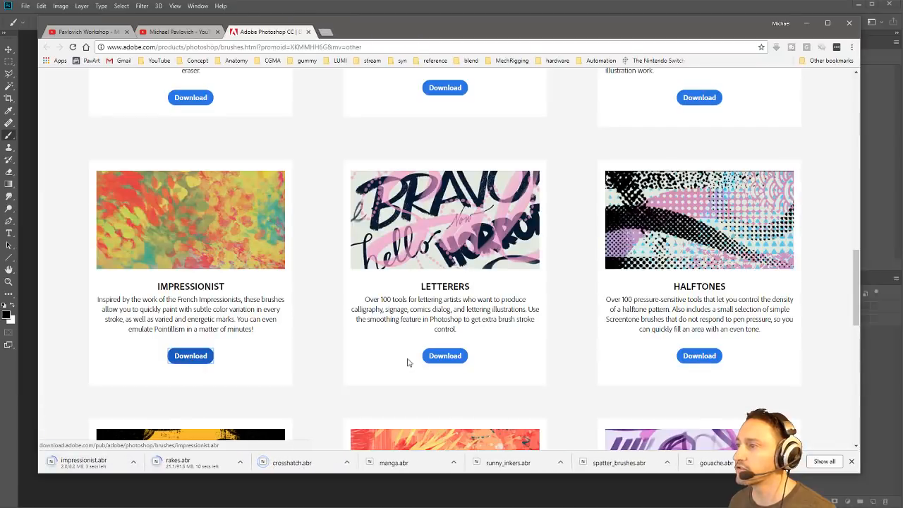
pyautogui.click(447, 357)
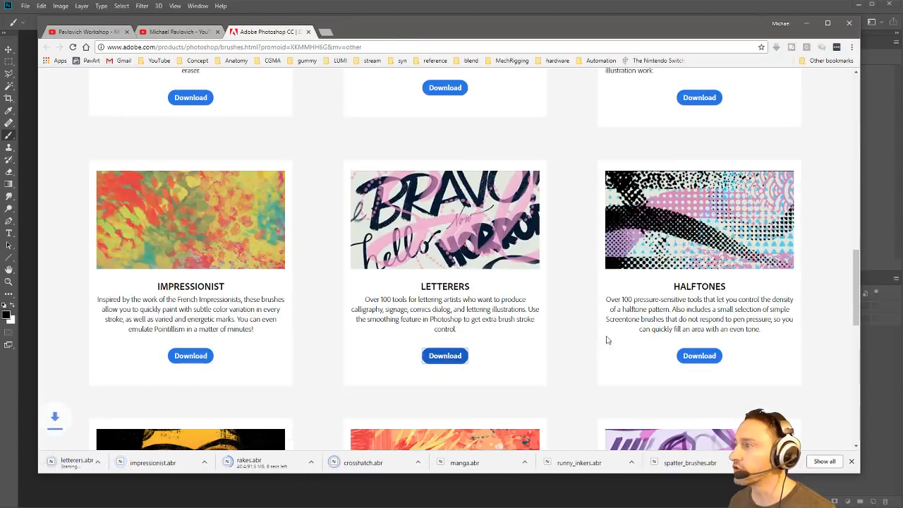
pyautogui.click(698, 356)
# Download the Copier, Concept and Art Markers brush packs
pyautogui.scroll(-4, 495, 297)
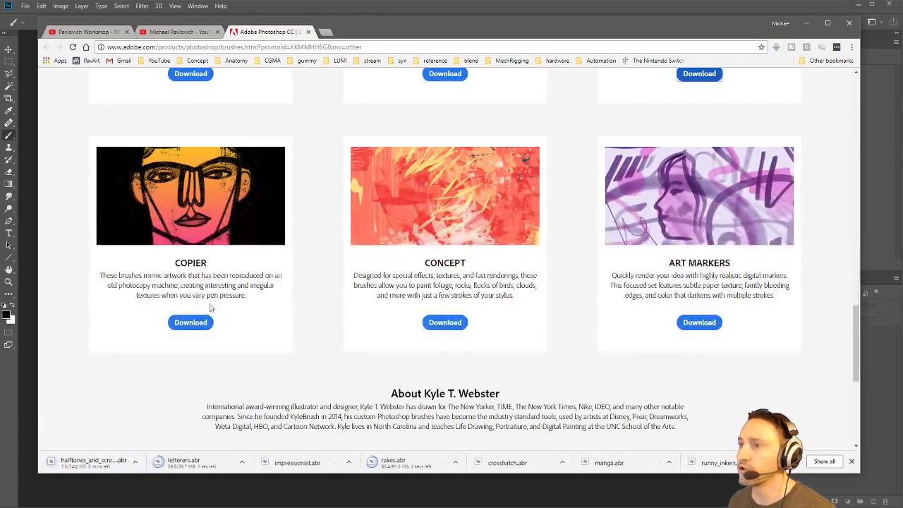
pyautogui.click(191, 322)
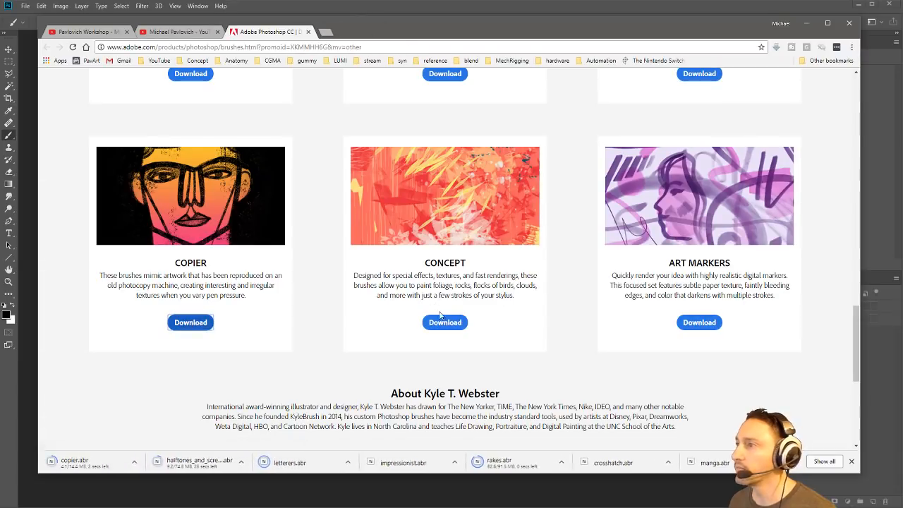
pyautogui.click(440, 323)
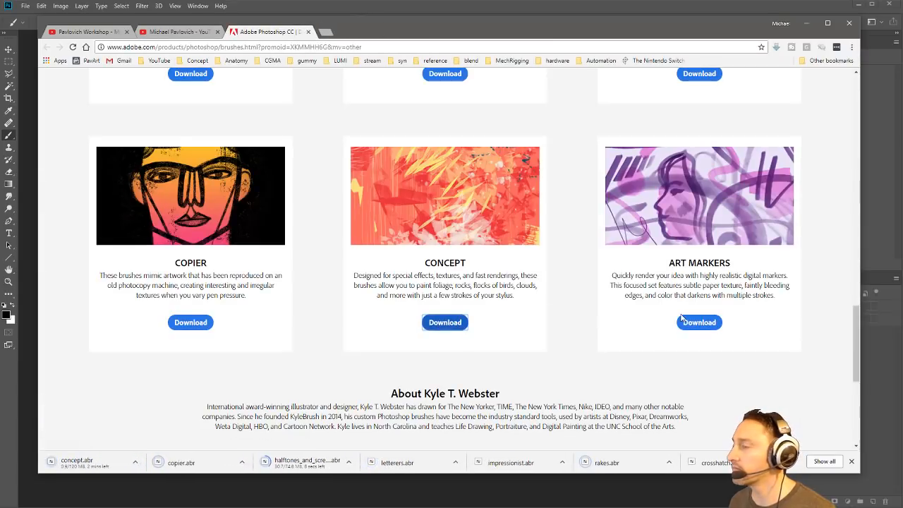
pyautogui.click(693, 323)
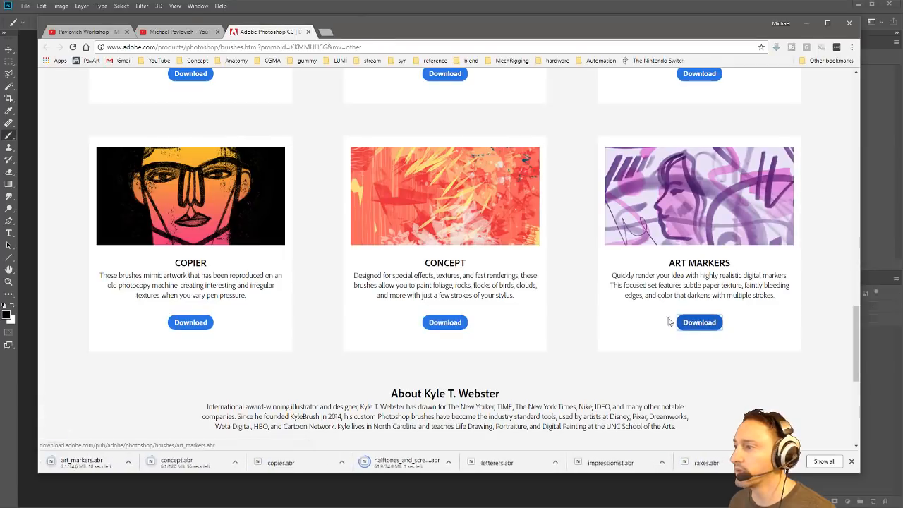
# Move the Downloads window aside and open the Adobe folder inside Documents in a second File Explorer window
pyautogui.moveTo(453, 30); pyautogui.dragTo(592, 506)
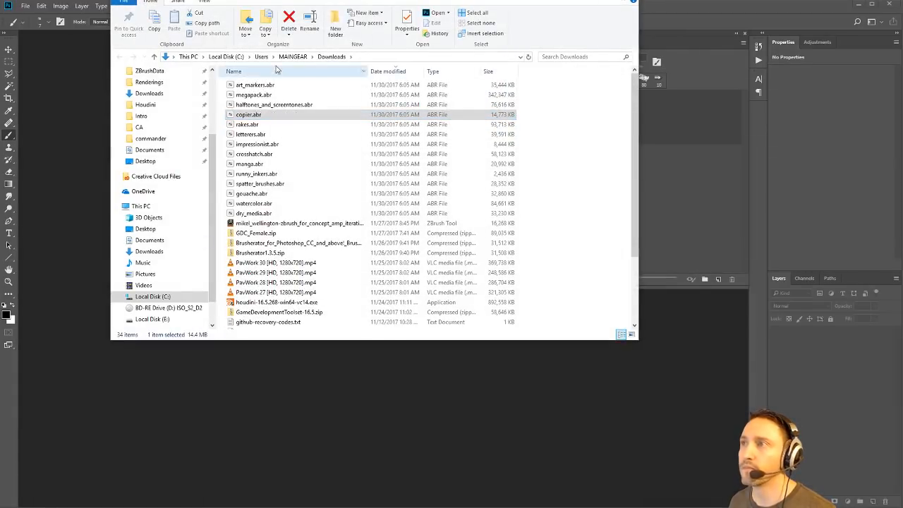
pyautogui.moveTo(292, 0)
pyautogui.mouseDown()
pyautogui.moveTo(0, 12)
pyautogui.moveTo(0, 2)
pyautogui.moveTo(62, 262)
pyautogui.mouseUp()
pyautogui.press('super+e')
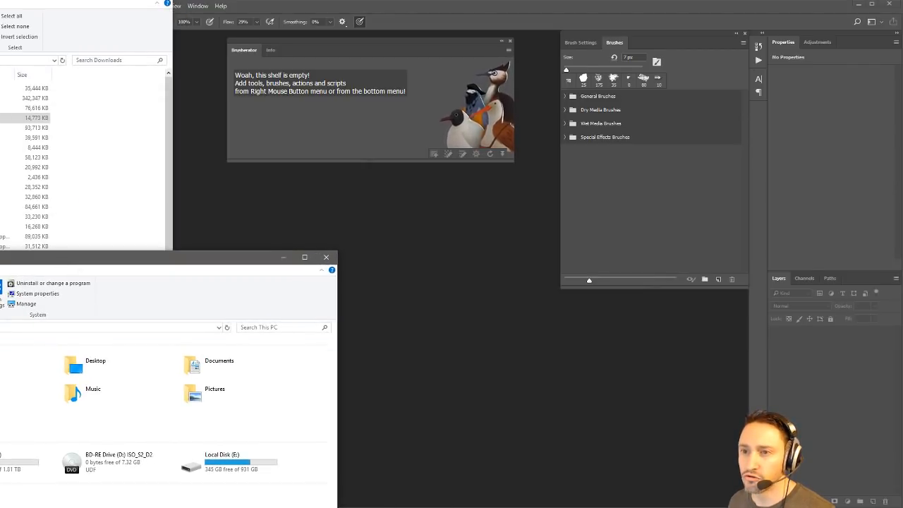
pyautogui.click(0, 400)
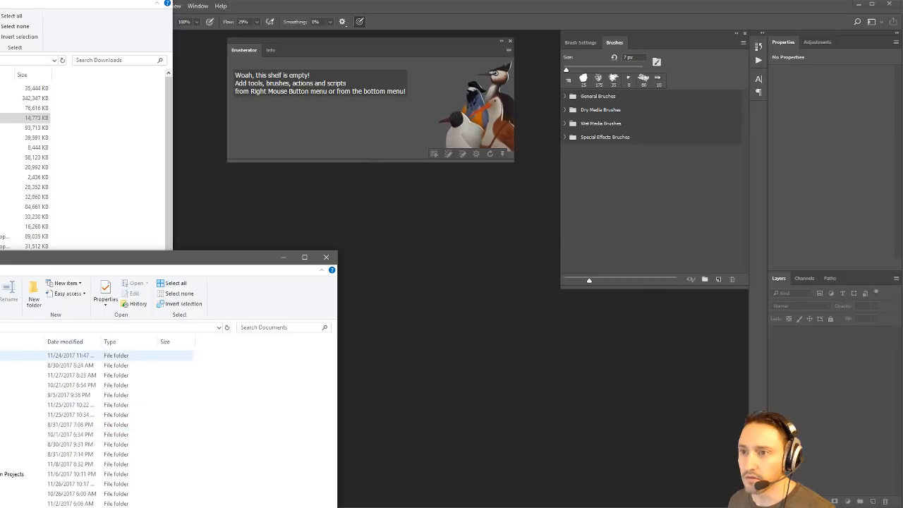
pyautogui.doubleClick(2, 356)
pyautogui.moveTo(63, 262); pyautogui.dragTo(472, 187)
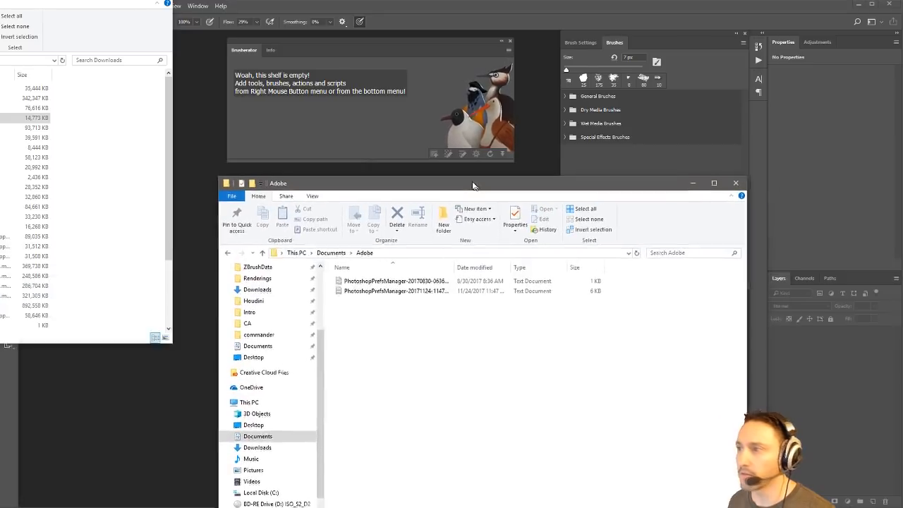
# Create a folder named BrushSets inside the Adobe folder and open it
pyautogui.rightClick(310, 317)
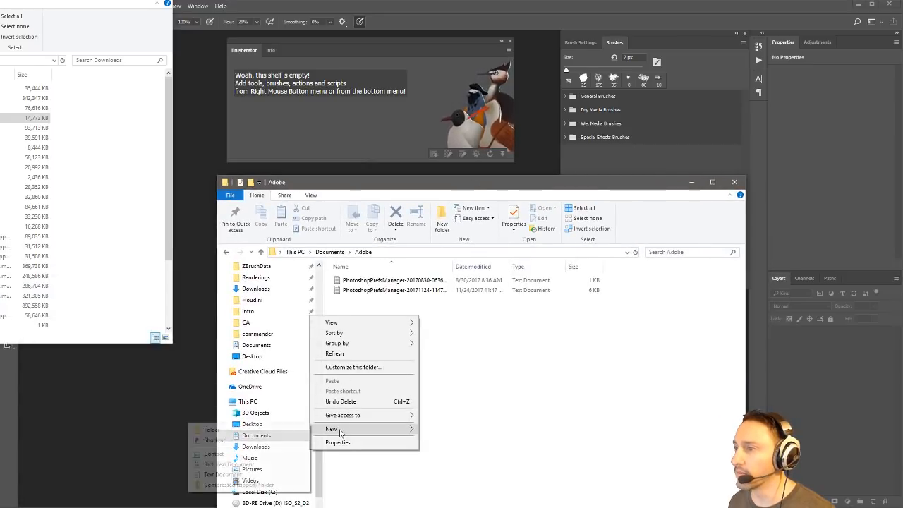
pyautogui.moveTo(327, 431)
pyautogui.click(212, 429)
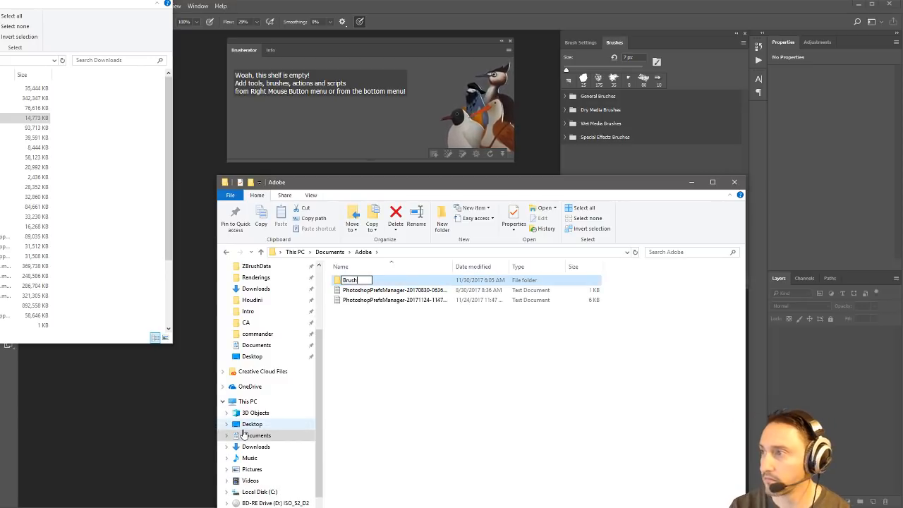
pyautogui.write('BrushSets')
pyautogui.press('Return')
pyautogui.press('Return')
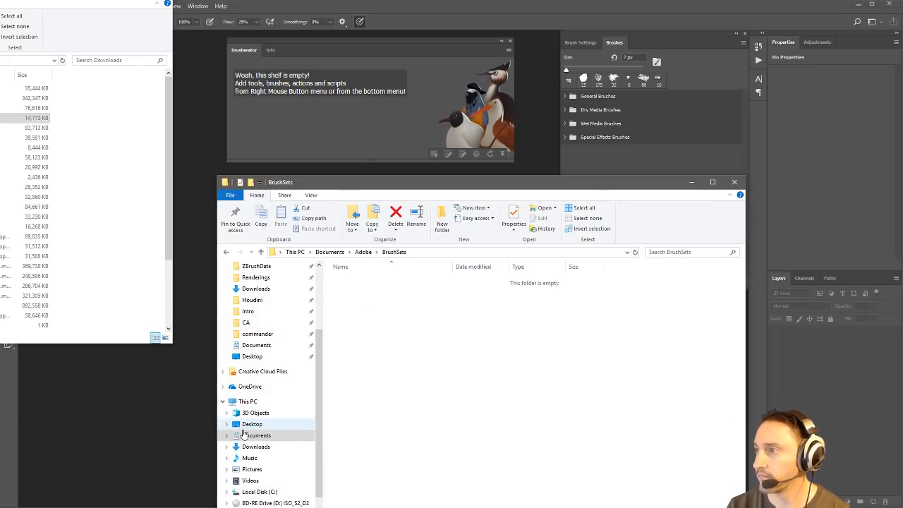
# Sort the downloads by date and move the fifteen downloaded brush pack files into the BrushSets folder
pyautogui.click(2, 75)
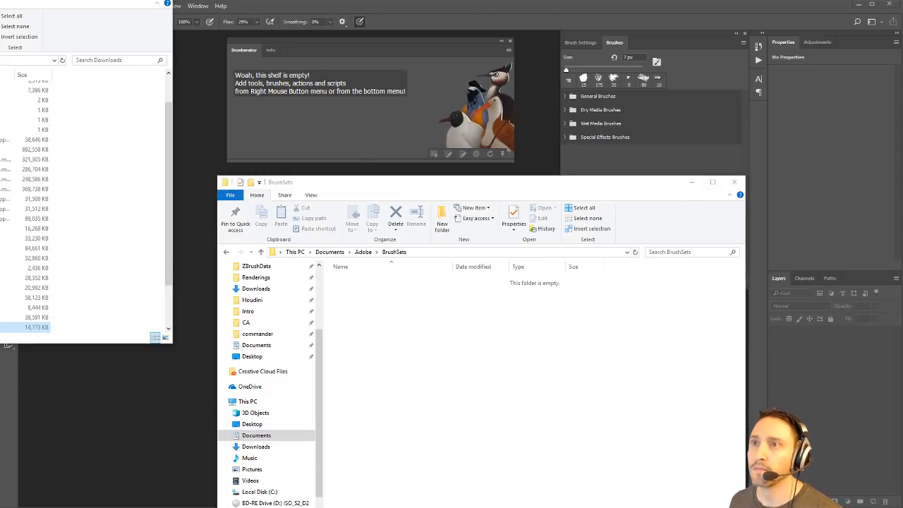
pyautogui.click(1, 75)
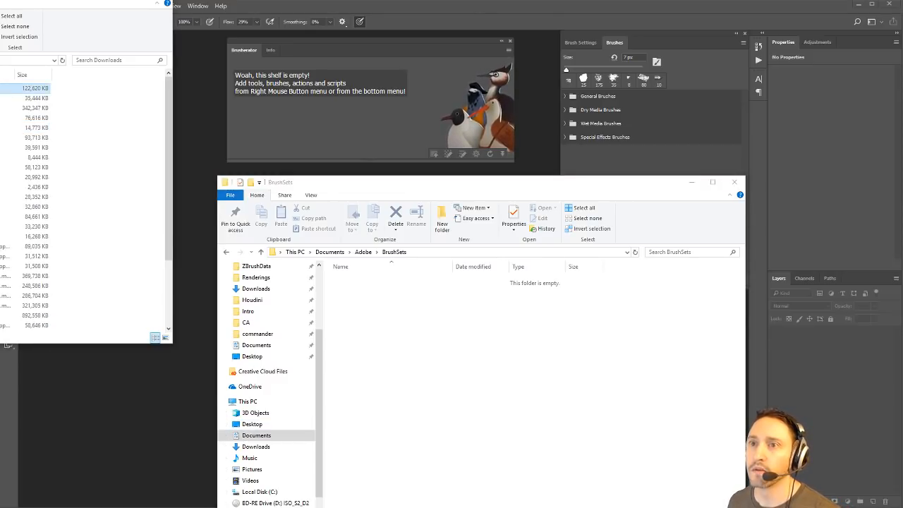
pyautogui.keyDown('shift'); pyautogui.click(28, 226); pyautogui.keyUp('shift')
pyautogui.moveTo(28, 226)
pyautogui.mouseDown(button='right')
pyautogui.moveTo(494, 339)
pyautogui.moveTo(453, 373)
pyautogui.mouseUp(button='right')
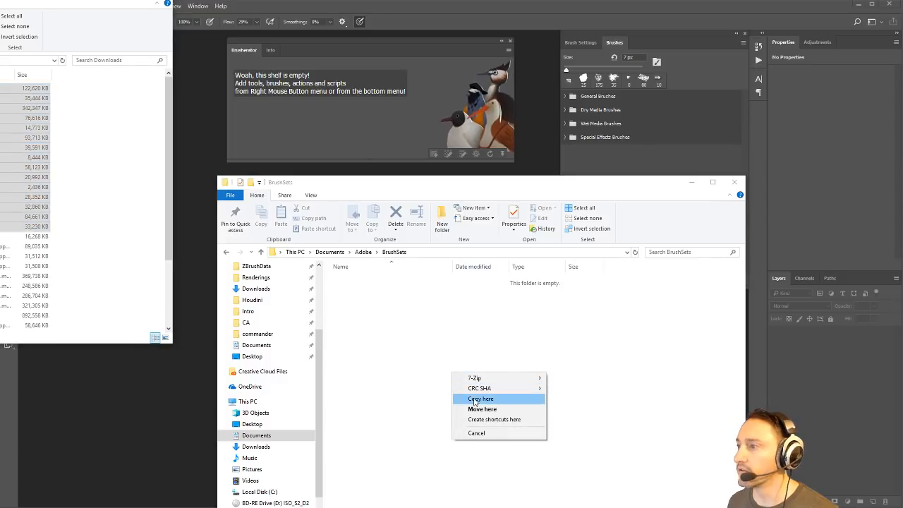
pyautogui.click(482, 409)
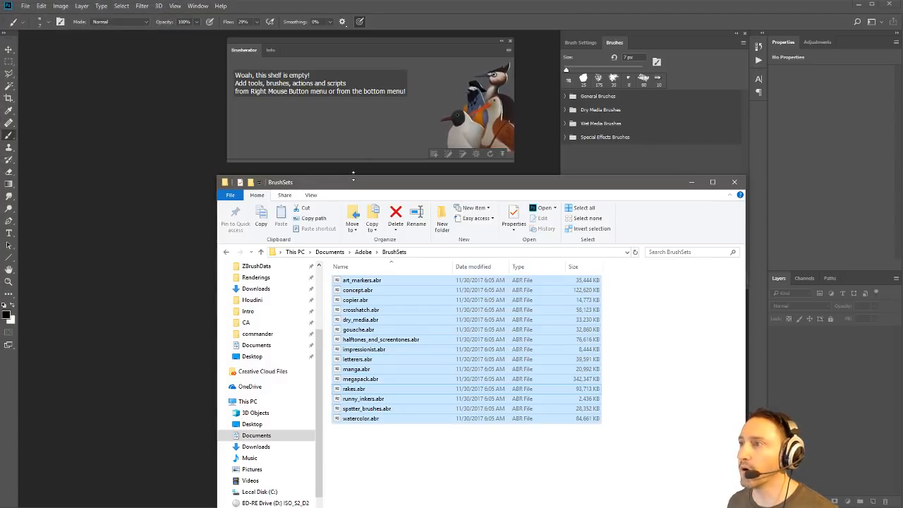
# Reposition and narrow the BrushSets window beside the Brushes panel, and load art_markers.abr into Photoshop
pyautogui.moveTo(356, 184)
pyautogui.mouseDown()
pyautogui.moveTo(177, 111)
pyautogui.moveTo(141, 128)
pyautogui.mouseUp()
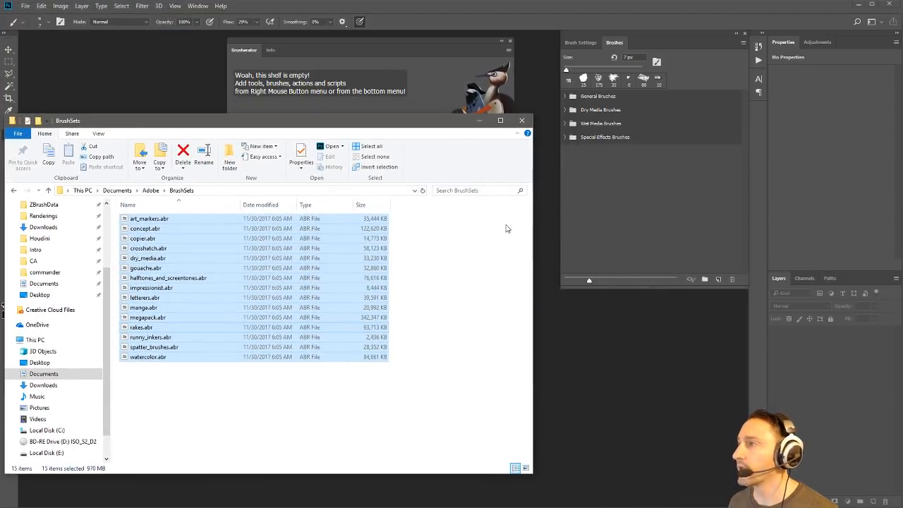
pyautogui.moveTo(534, 221); pyautogui.dragTo(409, 231)
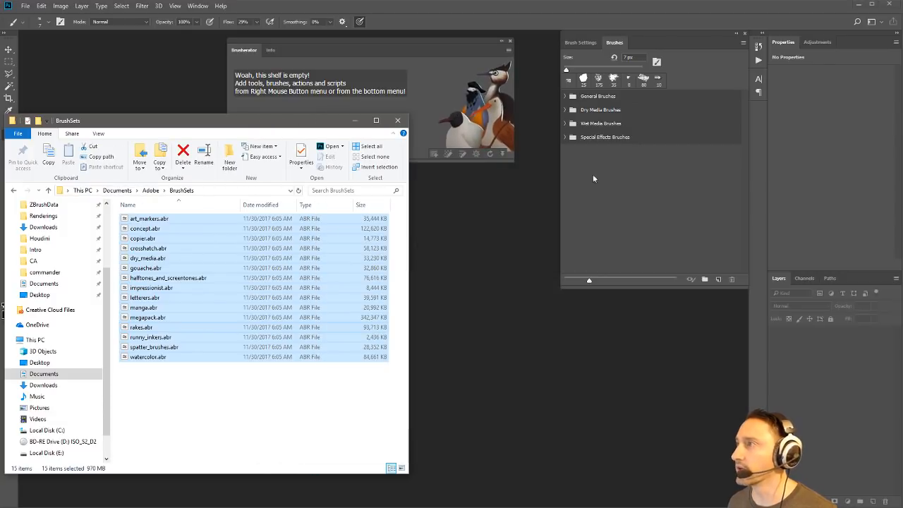
pyautogui.click(174, 220)
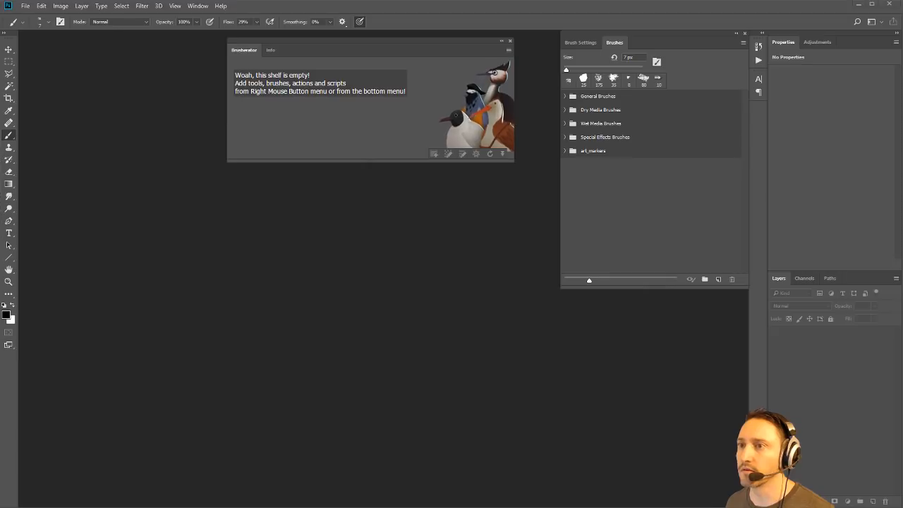
# Narrow the Photoshop window to keep the BrushSets folder reachable, and load the concept, copier and crosshatch brush files
pyautogui.moveTo(1, 224); pyautogui.dragTo(215, 239)
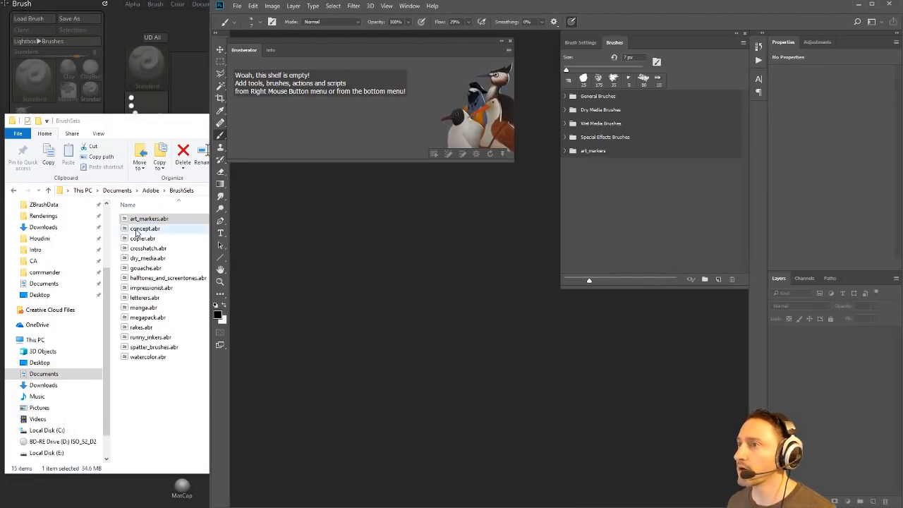
pyautogui.click(138, 233)
pyautogui.doubleClick(138, 234)
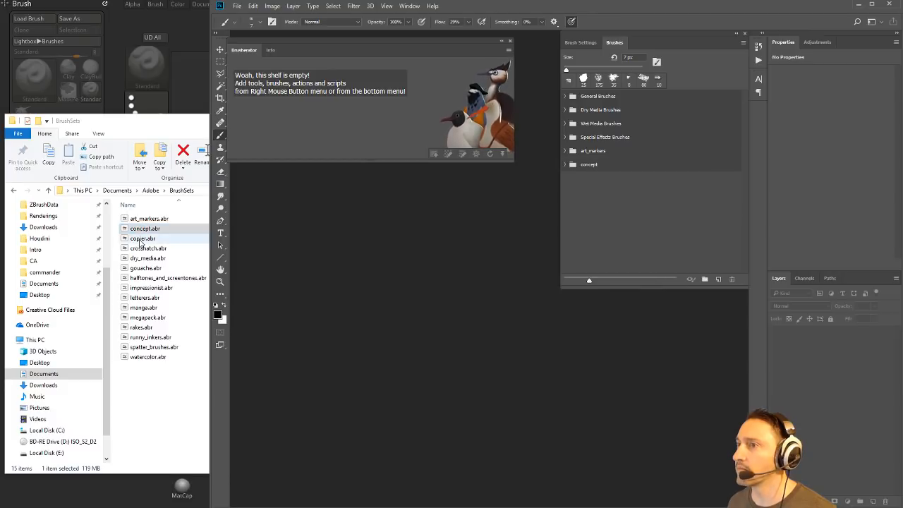
pyautogui.doubleClick(140, 240)
pyautogui.doubleClick(143, 249)
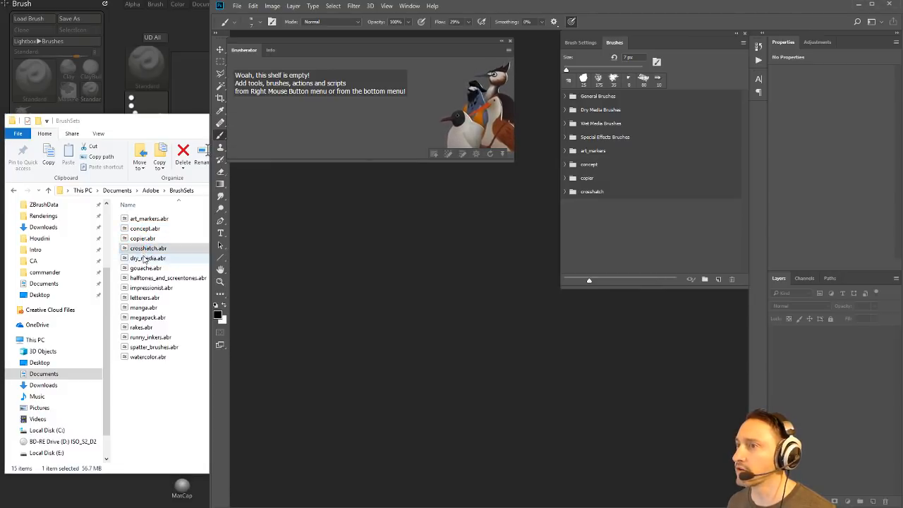
# Load the dry_media, gouache, halftones_and_screentones, impressionist, letterers and manga brush files from BrushSets
pyautogui.doubleClick(143, 258)
pyautogui.doubleClick(145, 269)
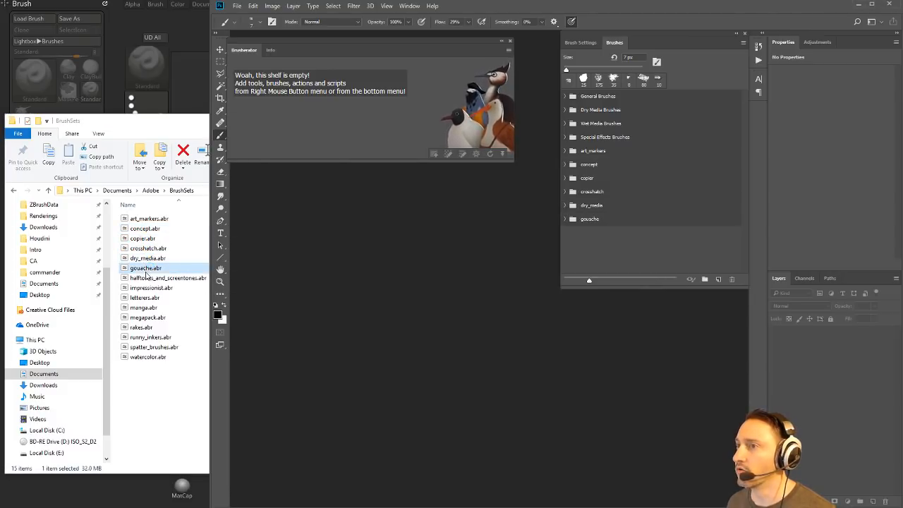
pyautogui.doubleClick(145, 278)
pyautogui.doubleClick(145, 288)
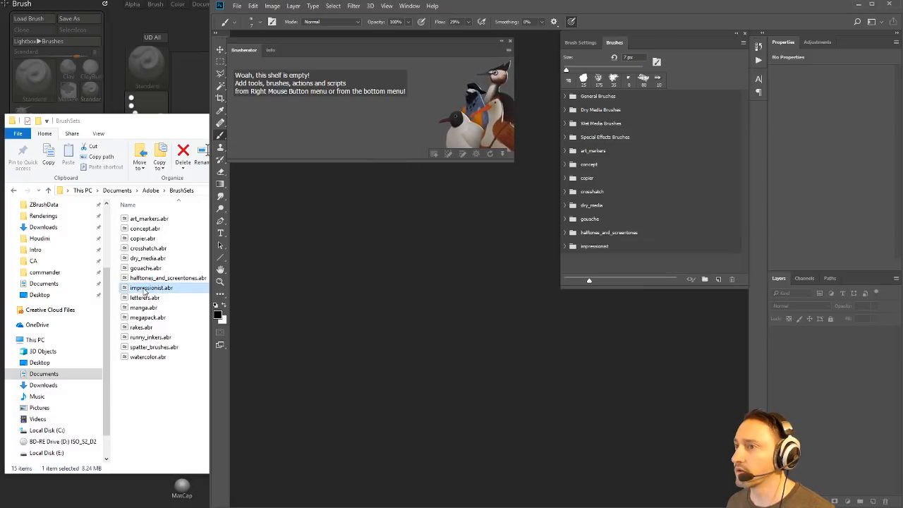
pyautogui.doubleClick(143, 298)
pyautogui.doubleClick(143, 308)
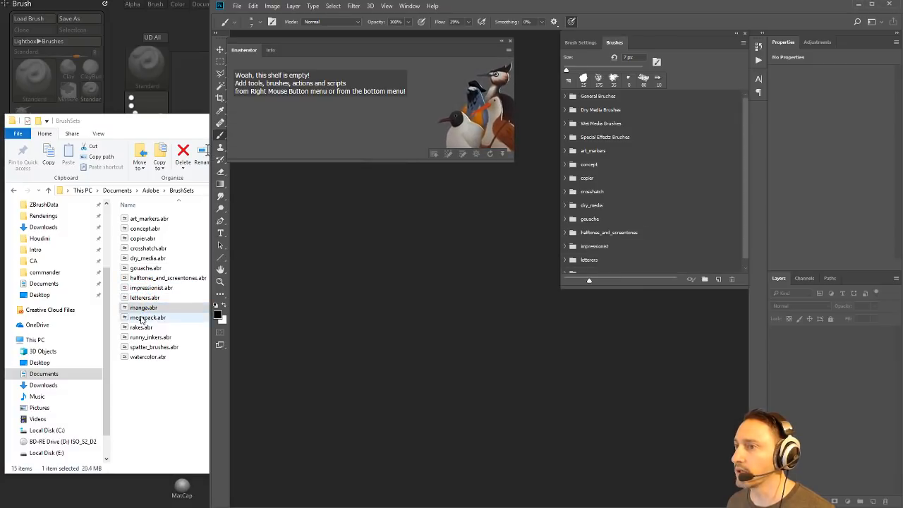
# Load the megapack, rakes, runny_inkers, spatter_brushes and watercolor brush files from BrushSets
pyautogui.doubleClick(141, 317)
pyautogui.doubleClick(141, 327)
pyautogui.doubleClick(144, 338)
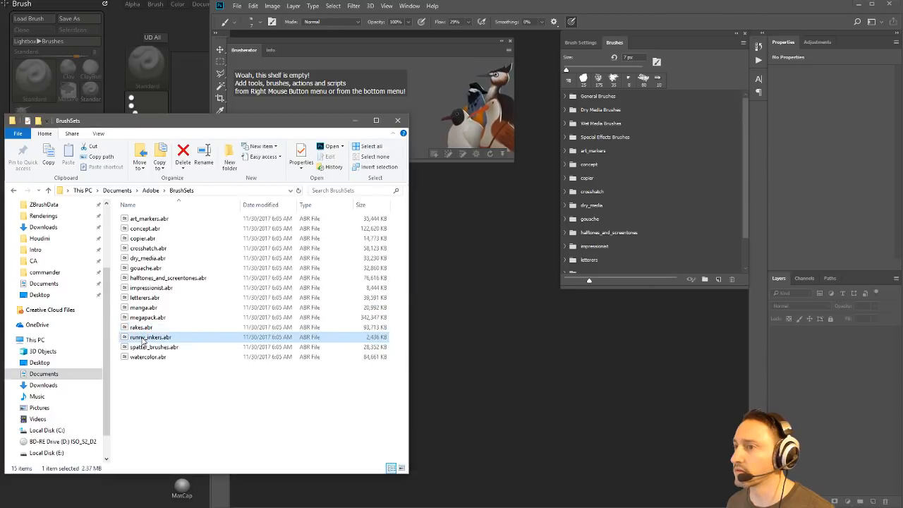
pyautogui.doubleClick(144, 347)
pyautogui.doubleClick(143, 357)
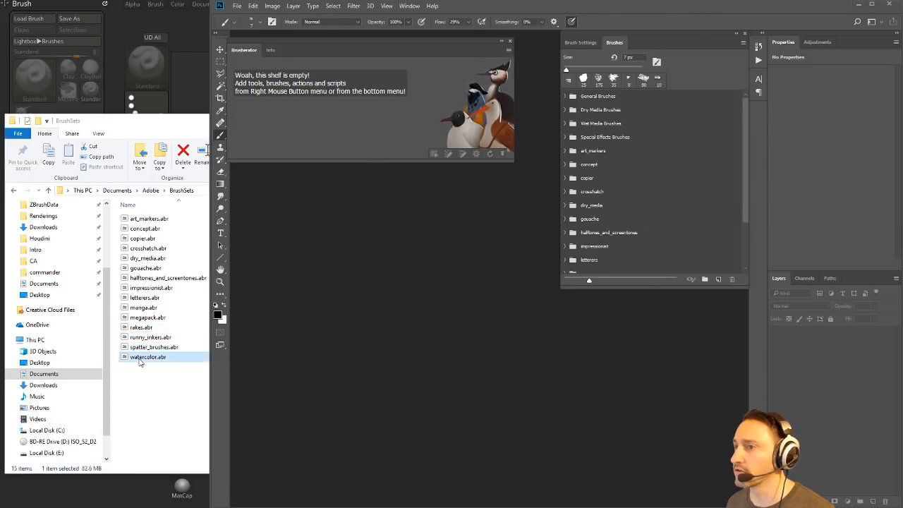
# Review the loaded brush groups, then expand the art_markers group and look through its brushes
pyautogui.scroll(-2, 601, 225)
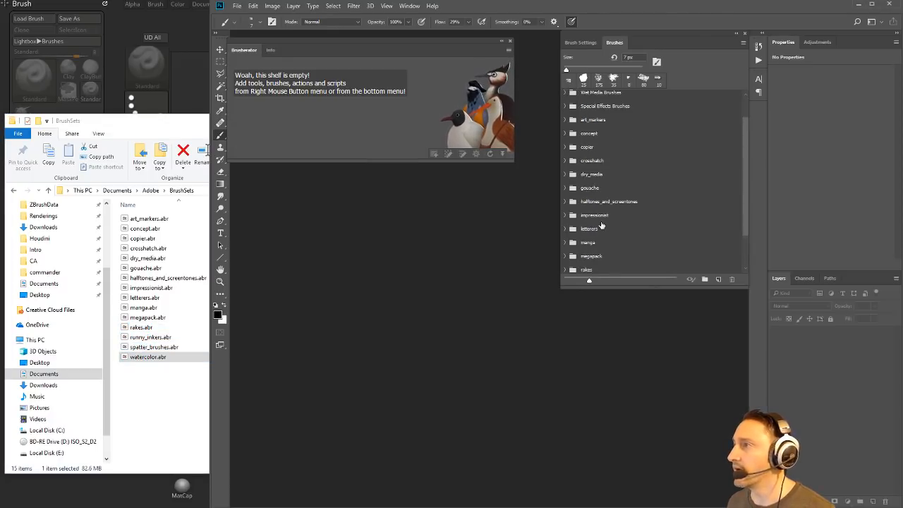
pyautogui.scroll(2, 601, 226)
pyautogui.click(566, 151)
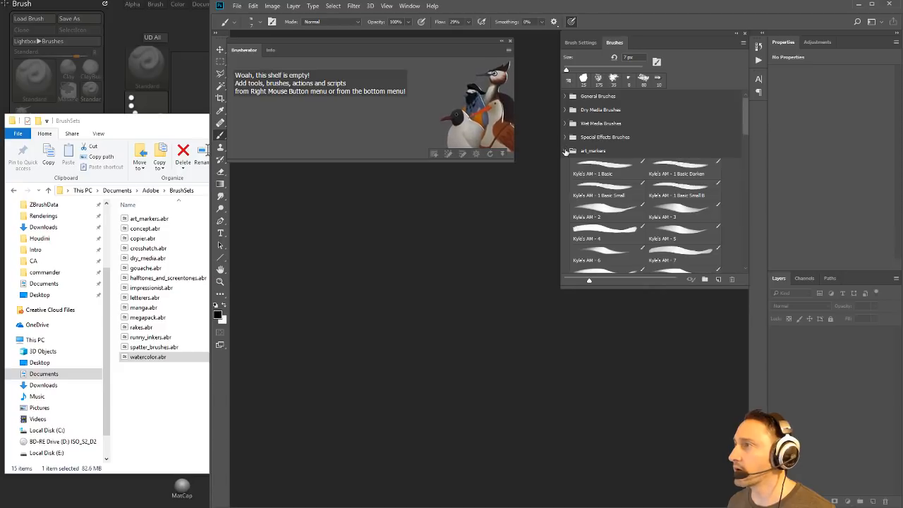
pyautogui.scroll(-5, 593, 198)
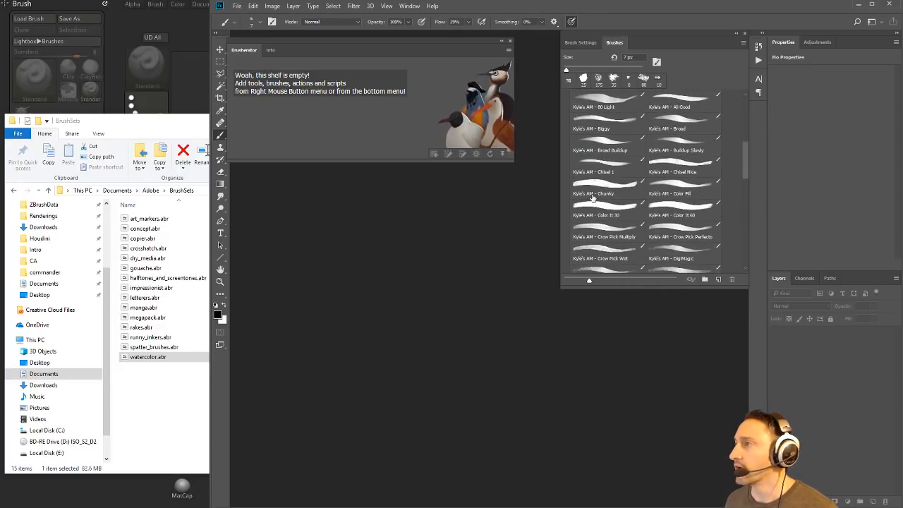
pyautogui.scroll(5, 592, 198)
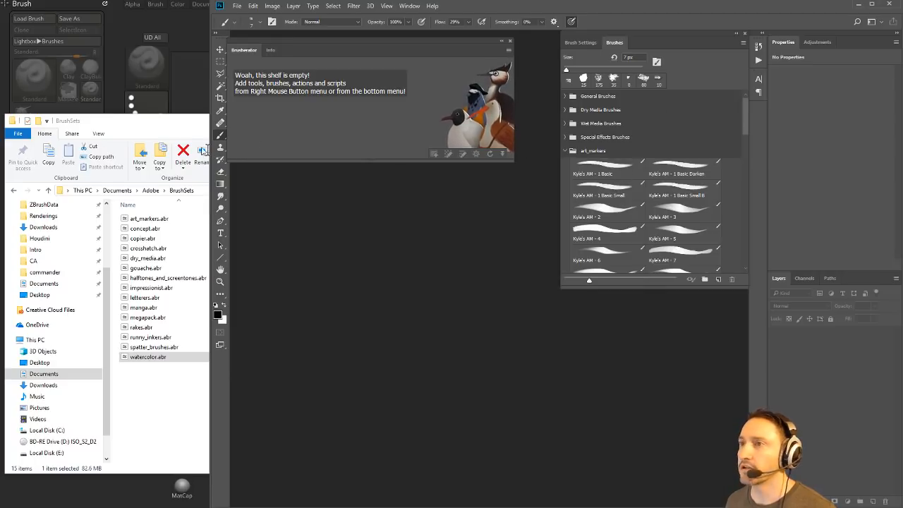
# Move the BrushSets window out of the way, widen the Photoshop window again and shift the Brusherator panel closer to the Brushes panel
pyautogui.moveTo(158, 116); pyautogui.dragTo(1, 177)
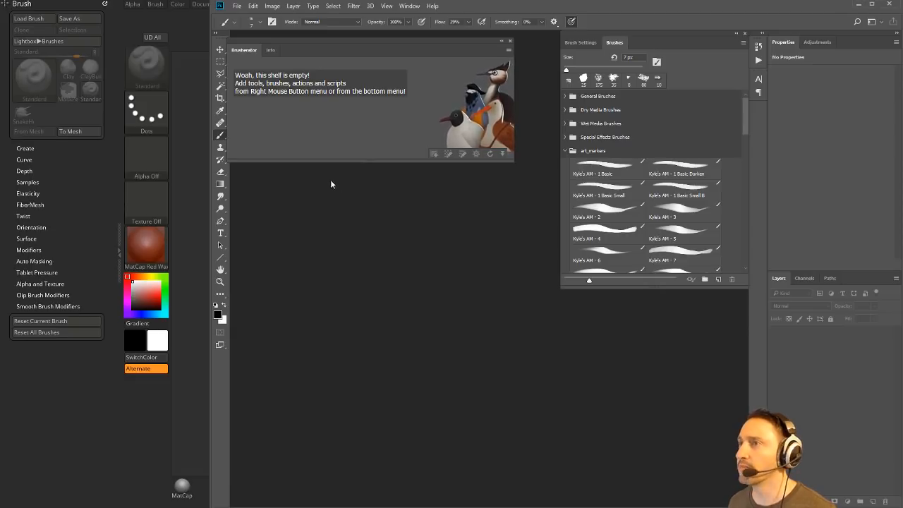
pyautogui.moveTo(211, 208); pyautogui.dragTo(2, 204)
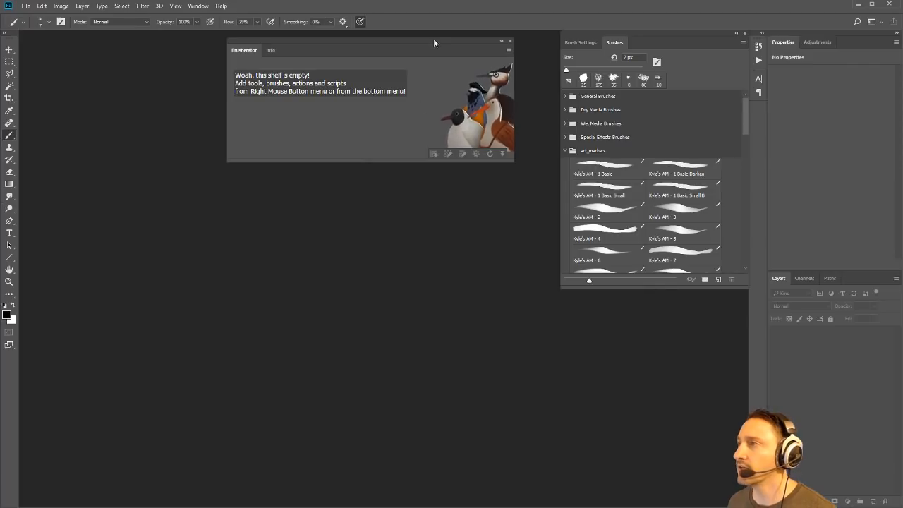
pyautogui.moveTo(436, 41); pyautogui.dragTo(465, 35)
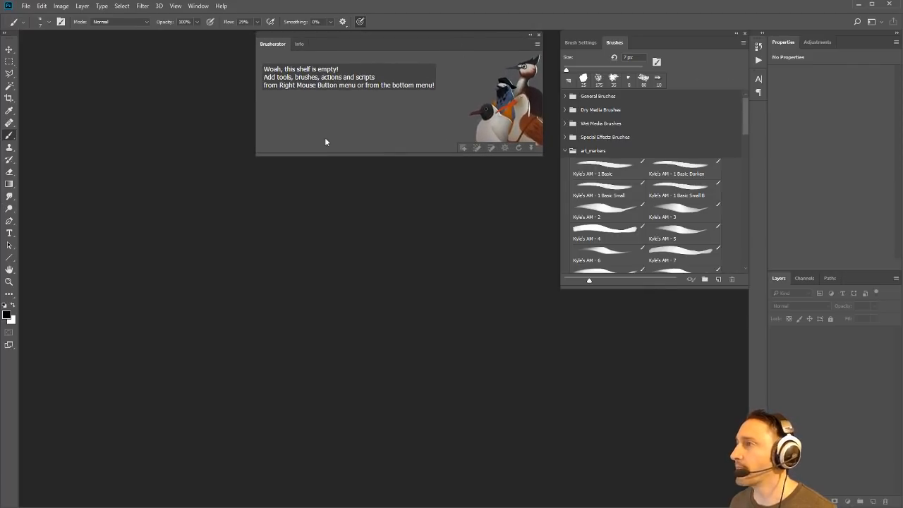
# Create a new 1200 × 1200 px document with a white background
pyautogui.click(25, 6)
pyautogui.click(42, 17)
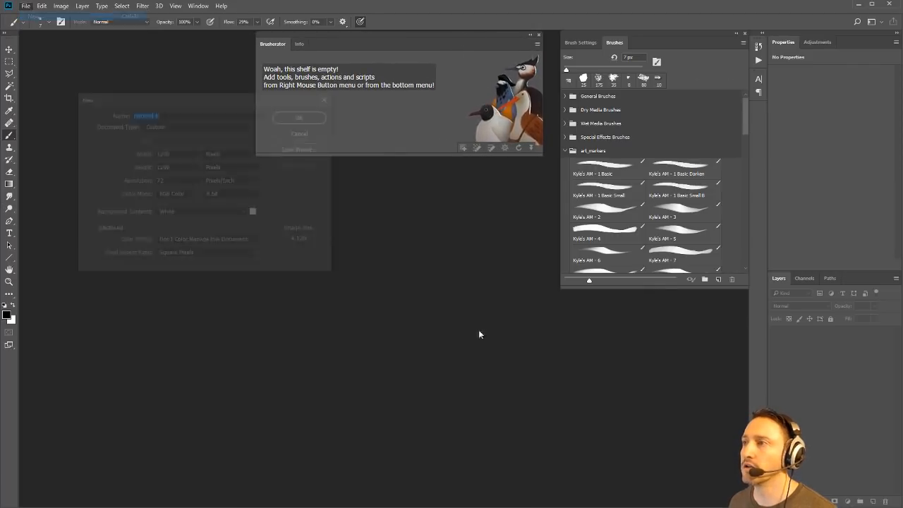
pyautogui.click(303, 116)
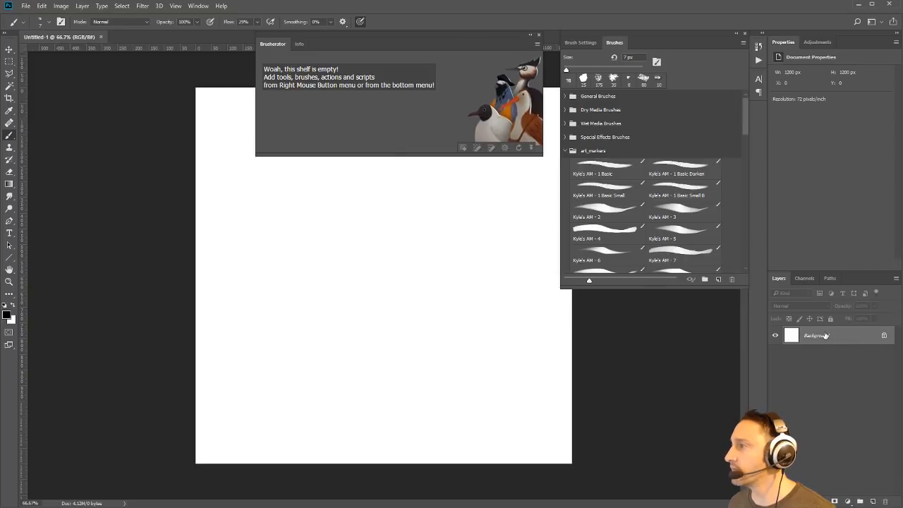
# Set the foreground color to mid gray #7b7b7b and fill the Background layer with it
pyautogui.click(6, 315)
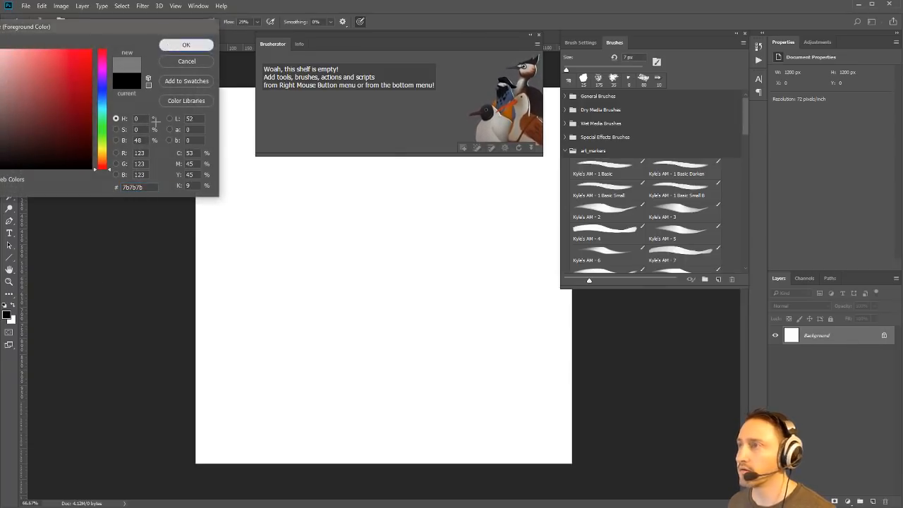
pyautogui.click(186, 45)
pyautogui.hotkey('alt', 'BackSpace')
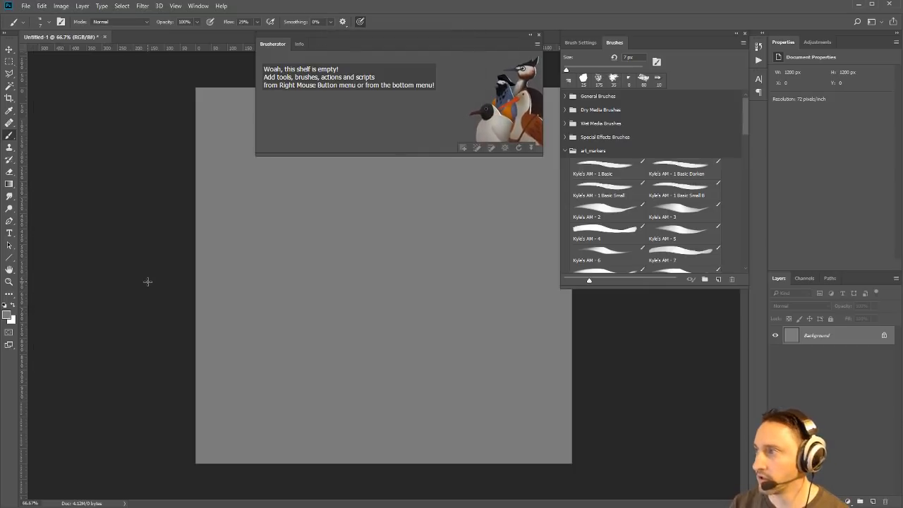
# Resize the image to 2400 × 2400 px
pyautogui.click(55, 6)
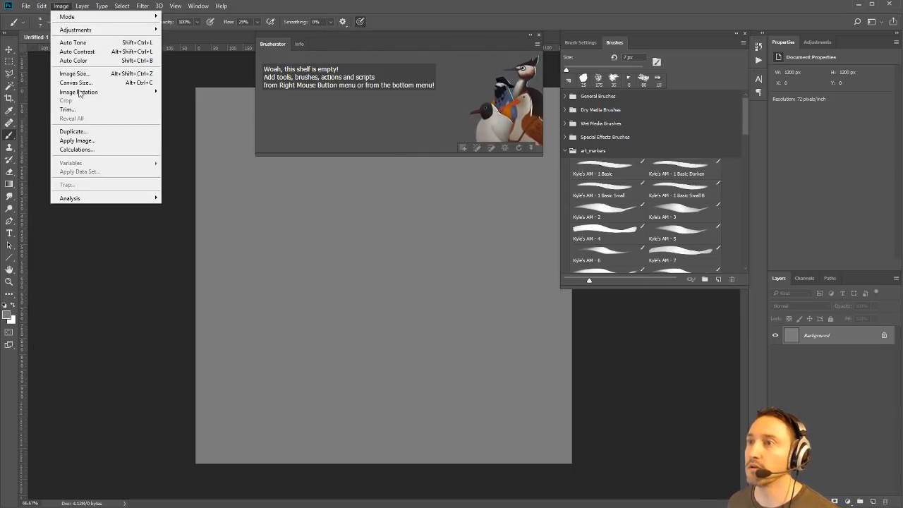
pyautogui.click(85, 77)
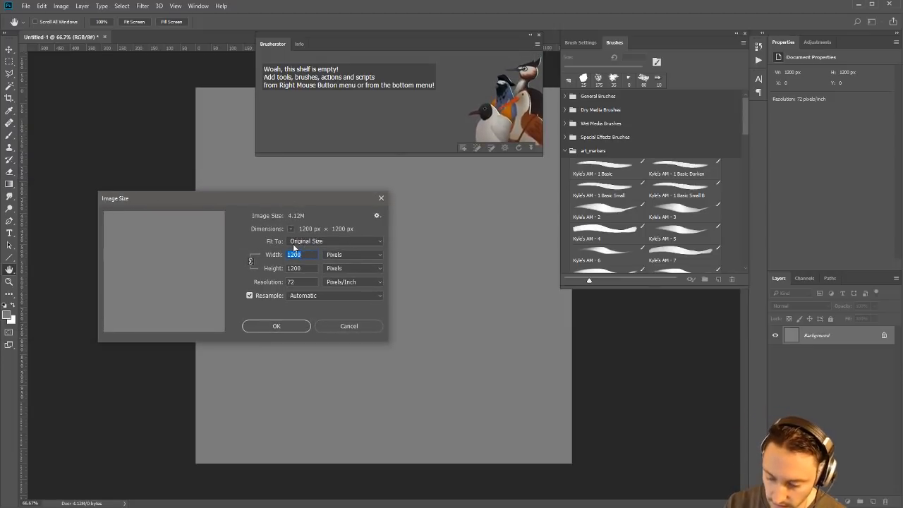
pyautogui.write('3600')
pyautogui.press('Tab')
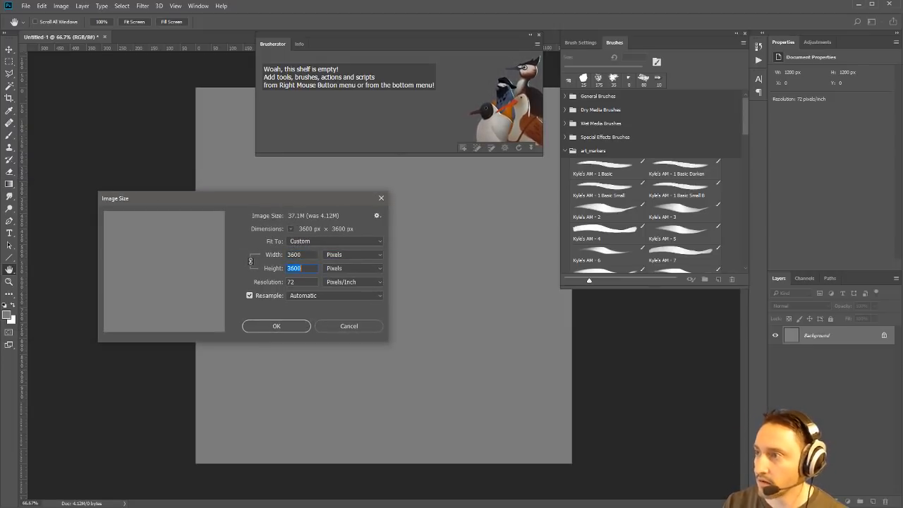
pyautogui.write('3')
pyautogui.write('4')
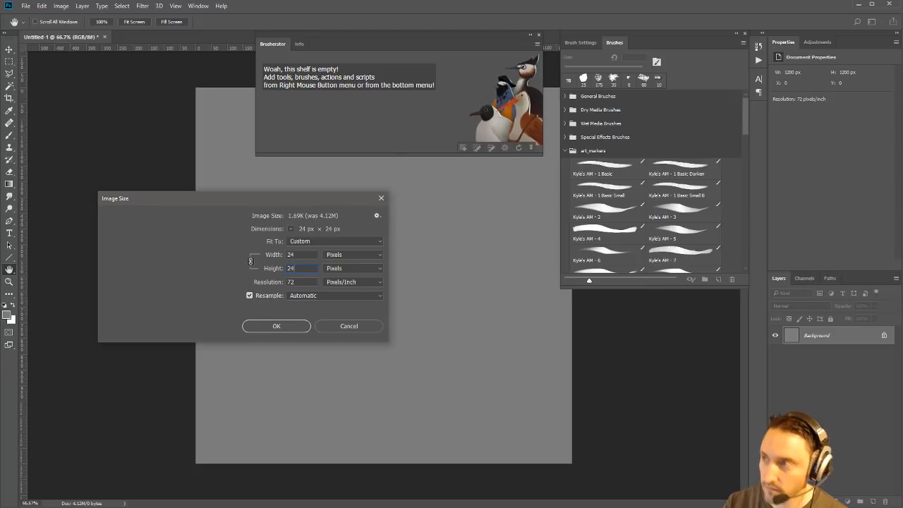
pyautogui.write('00')
pyautogui.press('Return')
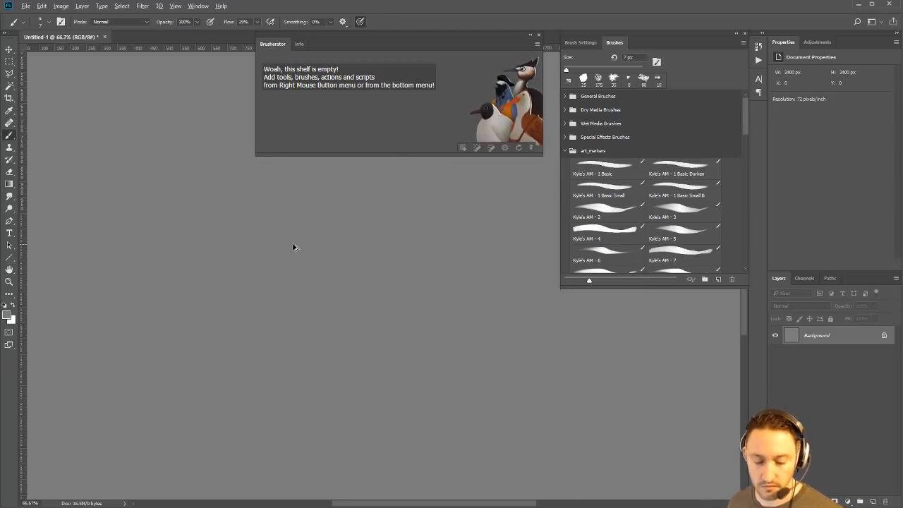
# Set the image width to 3600 px without constraining proportions, keeping the height at 2400 px
pyautogui.hotkey('ctrl', 'alt', 'i')
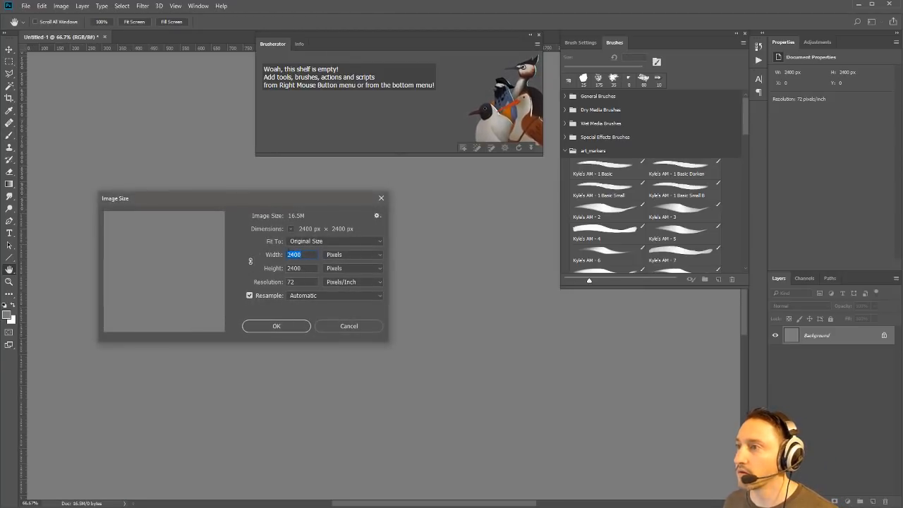
pyautogui.write('3600')
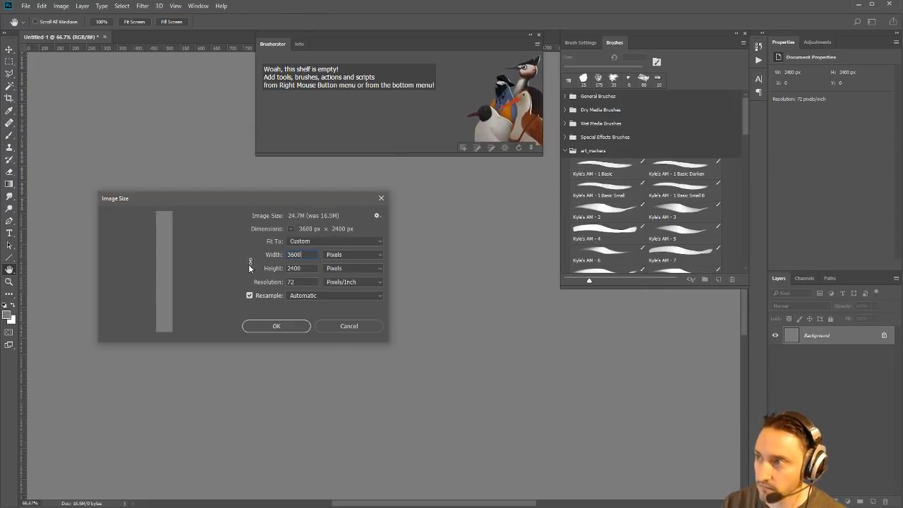
pyautogui.press('Return')
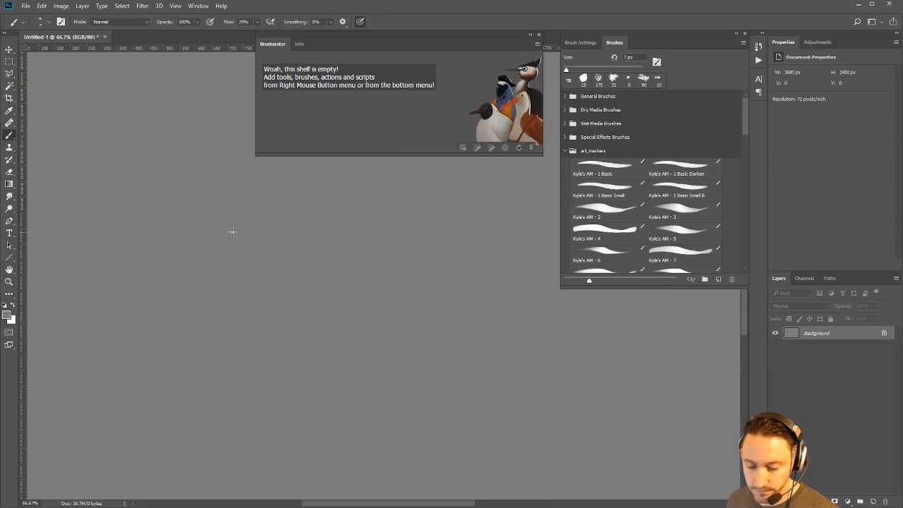
pyautogui.hotkey('ctrl', '-')
pyautogui.hotkey('ctrl', '-')
pyautogui.hotkey('ctrl', '-')
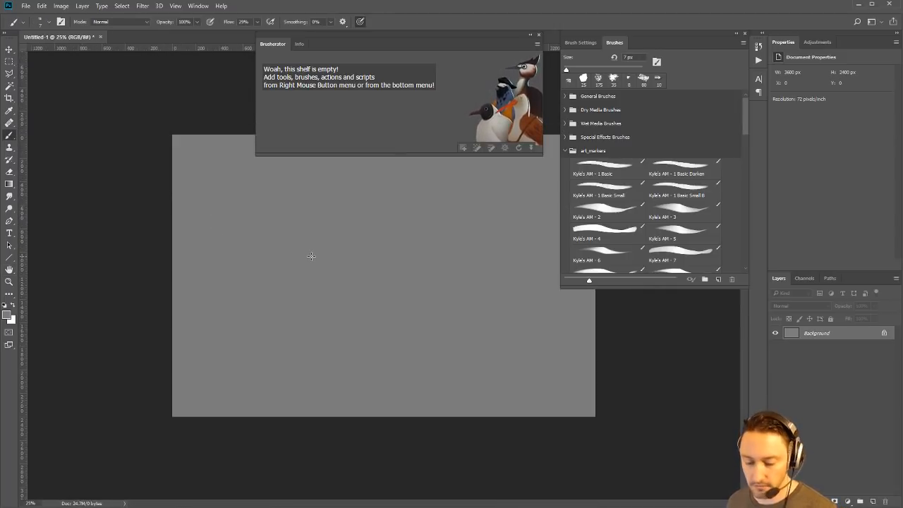
pyautogui.hotkey('ctrl', '+')
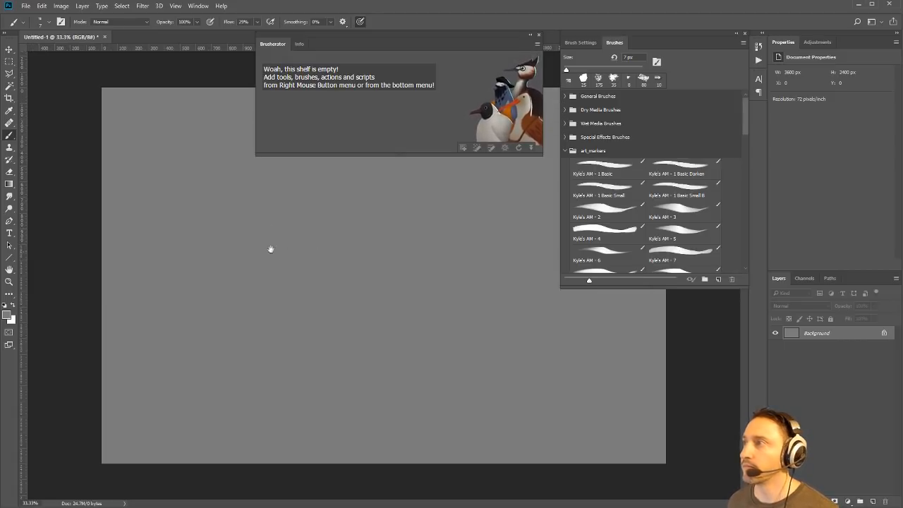
pyautogui.press('f')
pyautogui.press('f')
pyautogui.moveTo(314, 256); pyautogui.dragTo(228, 246)
pyautogui.press('f')
pyautogui.press('f')
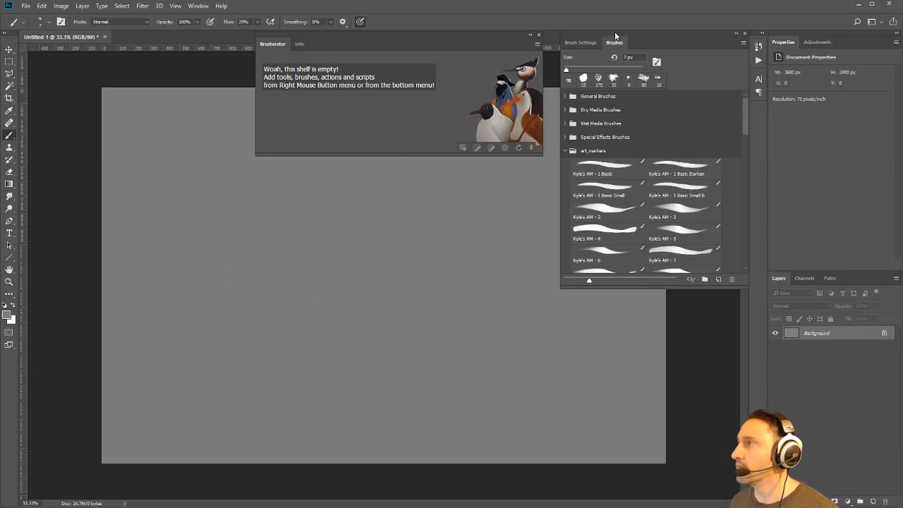
# Move the Brushes and Brusherator panels away from the middle of the canvas and add a new empty layer above the Background
pyautogui.moveTo(612, 41)
pyautogui.mouseDown()
pyautogui.moveTo(609, 99)
pyautogui.moveTo(769, 111)
pyautogui.moveTo(751, 112)
pyautogui.moveTo(733, 134)
pyautogui.mouseUp()
pyautogui.moveTo(409, 33)
pyautogui.mouseDown()
pyautogui.moveTo(543, 51)
pyautogui.moveTo(594, 42)
pyautogui.mouseUp()
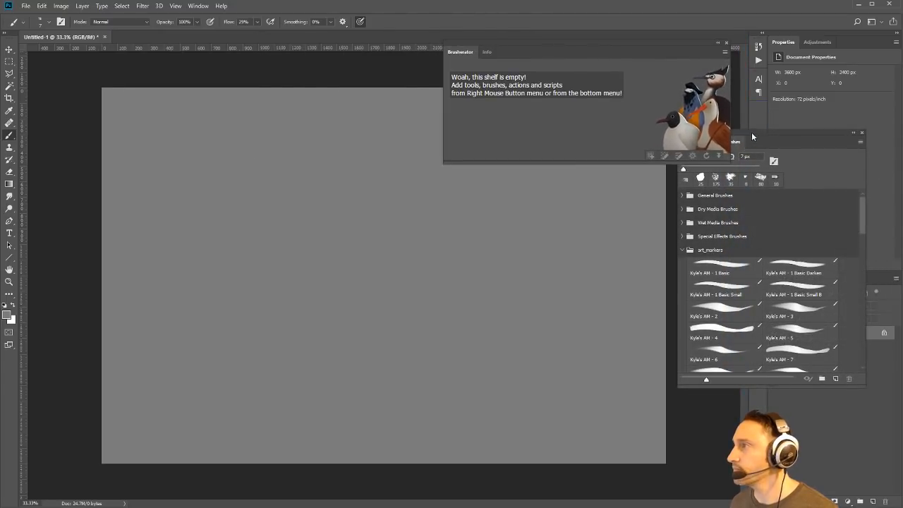
pyautogui.moveTo(751, 132); pyautogui.dragTo(719, 193)
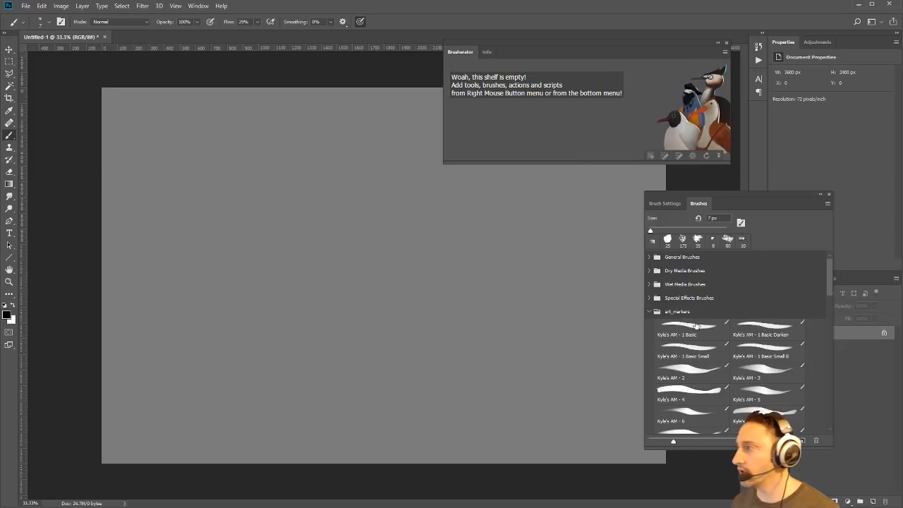
pyautogui.click(871, 501)
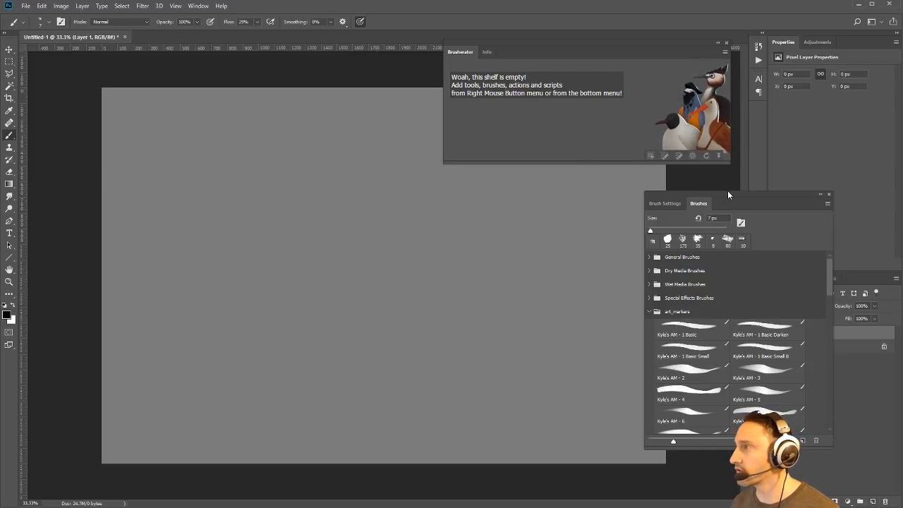
# Place the Brusherator and Brushes panels over opposite upper corners of the canvas and lengthen the Brushes panel to show more brushes
pyautogui.moveTo(659, 43)
pyautogui.mouseDown()
pyautogui.moveTo(342, 79)
pyautogui.moveTo(251, 61)
pyautogui.mouseUp()
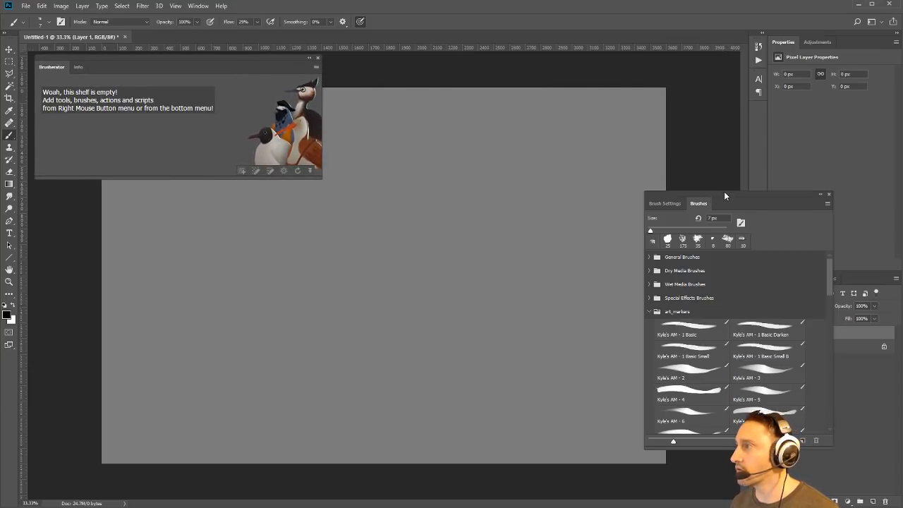
pyautogui.moveTo(733, 190); pyautogui.dragTo(727, 47)
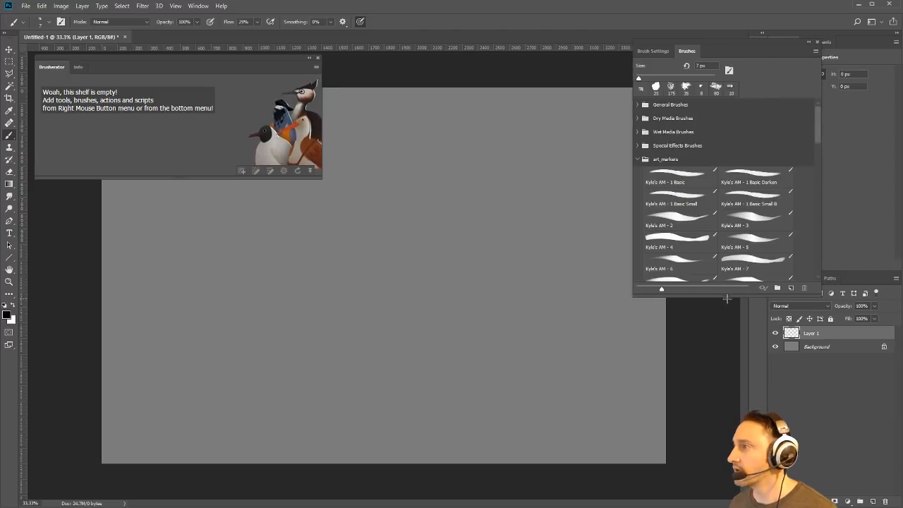
pyautogui.moveTo(727, 296); pyautogui.dragTo(717, 485)
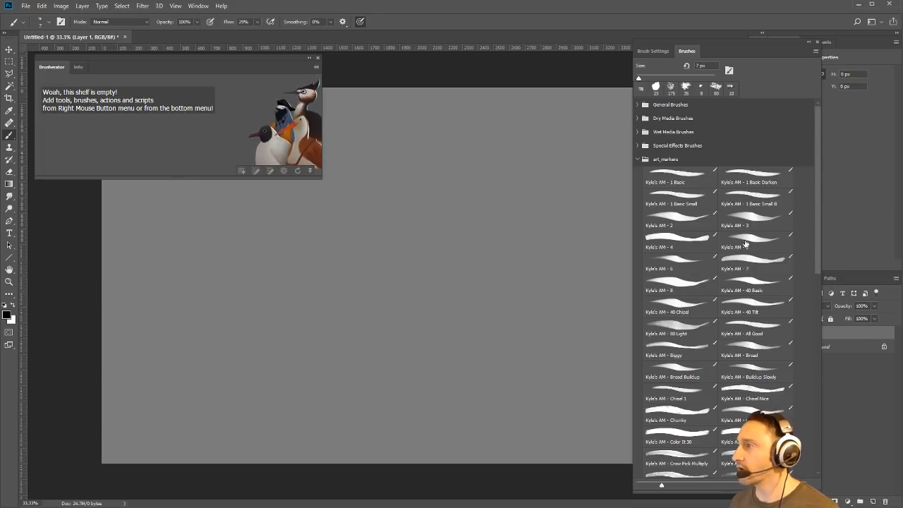
# Draw black test scribbles on the new layer with the Kyle's AM - 5 brush, with the colors reset to default black and white
pyautogui.moveTo(469, 218); pyautogui.dragTo(445, 245)
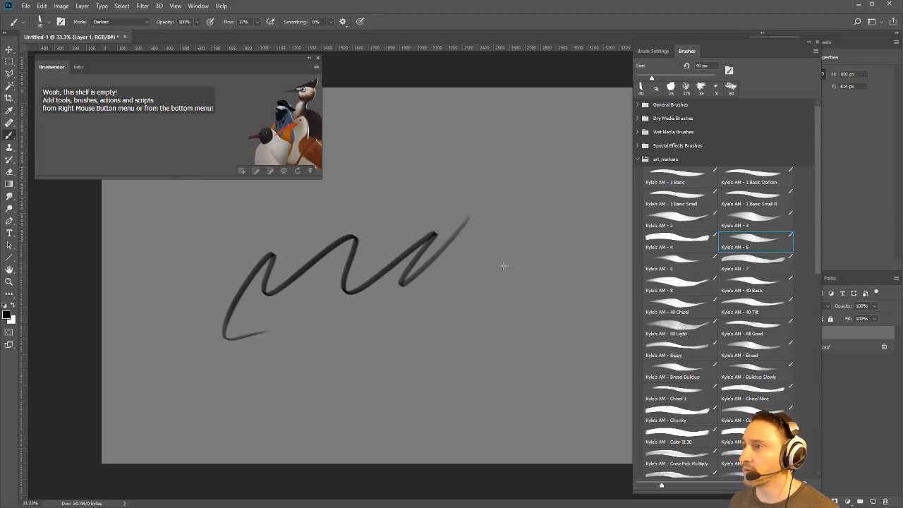
pyautogui.keyDown('alt'); pyautogui.click(495, 223); pyautogui.keyUp('alt')
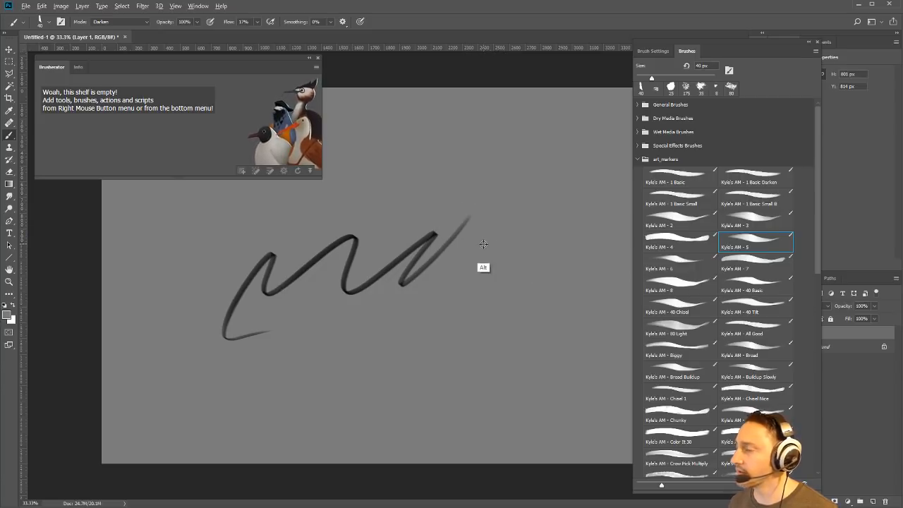
pyautogui.keyDown('alt'); pyautogui.click(493, 244); pyautogui.keyUp('alt')
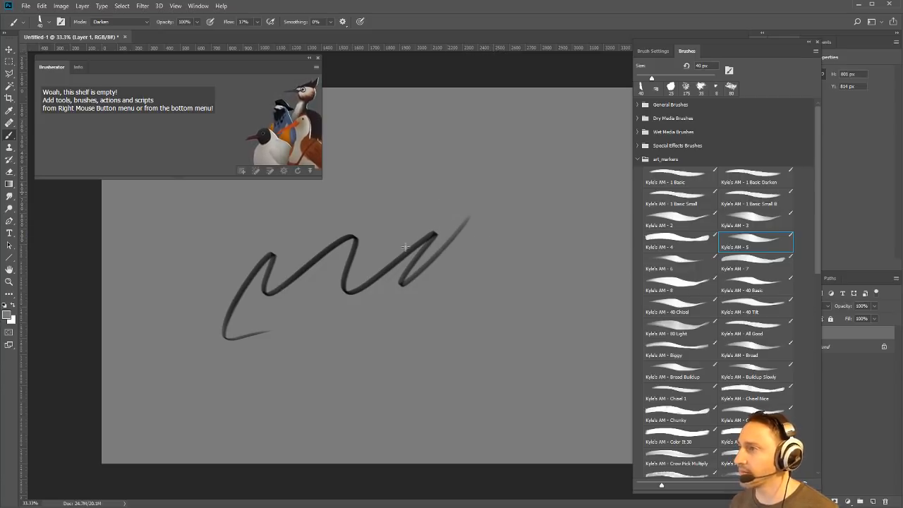
pyautogui.click(12, 305)
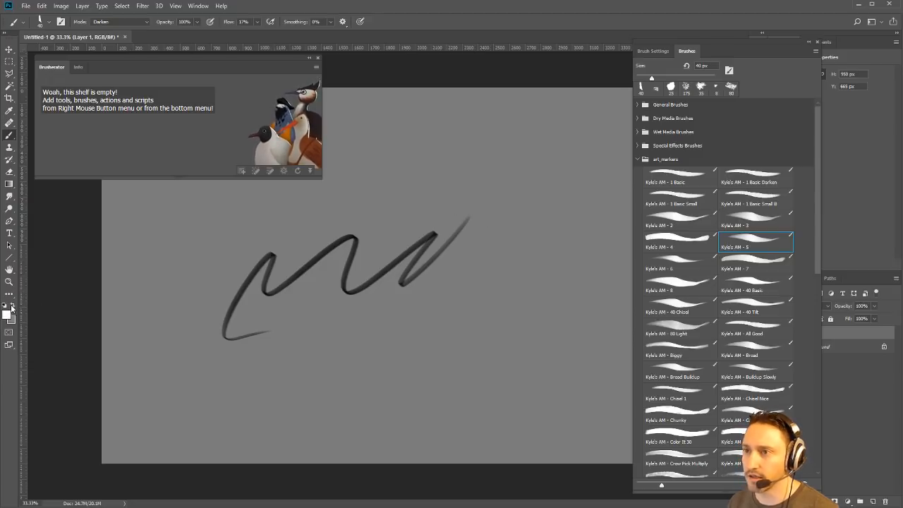
pyautogui.click(12, 306)
pyautogui.press('d')
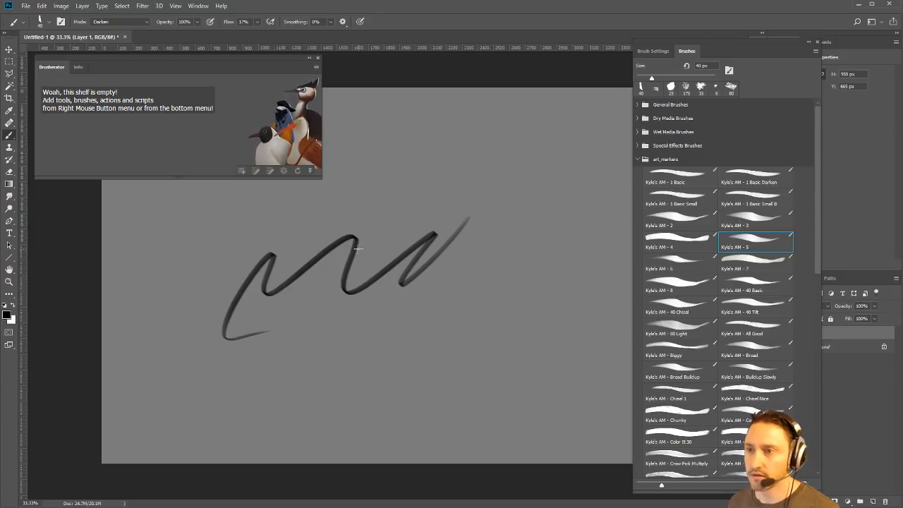
pyautogui.moveTo(438, 201); pyautogui.dragTo(497, 234)
pyautogui.moveTo(454, 179); pyautogui.dragTo(458, 191)
pyautogui.moveTo(466, 139)
pyautogui.mouseDown()
pyautogui.moveTo(473, 190)
pyautogui.moveTo(476, 169)
pyautogui.mouseUp()
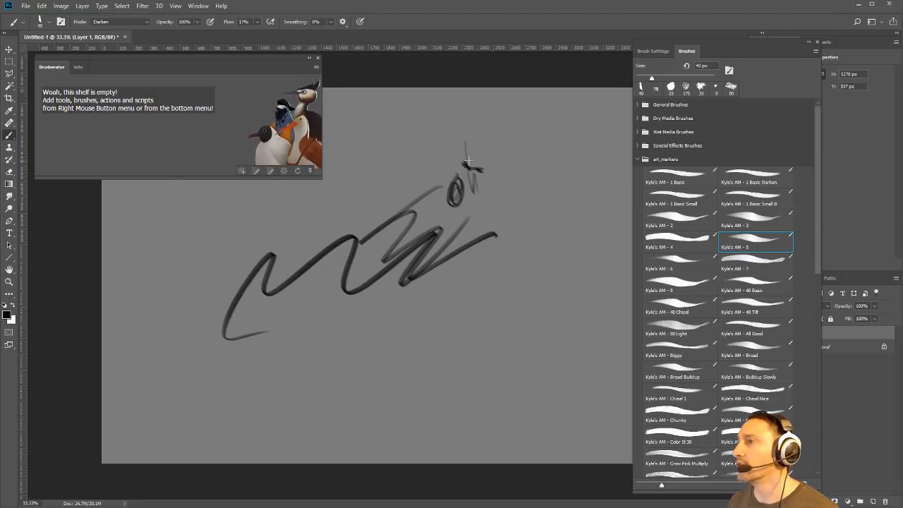
pyautogui.moveTo(472, 153)
pyautogui.mouseDown()
pyautogui.moveTo(466, 190)
pyautogui.moveTo(477, 185)
pyautogui.mouseUp()
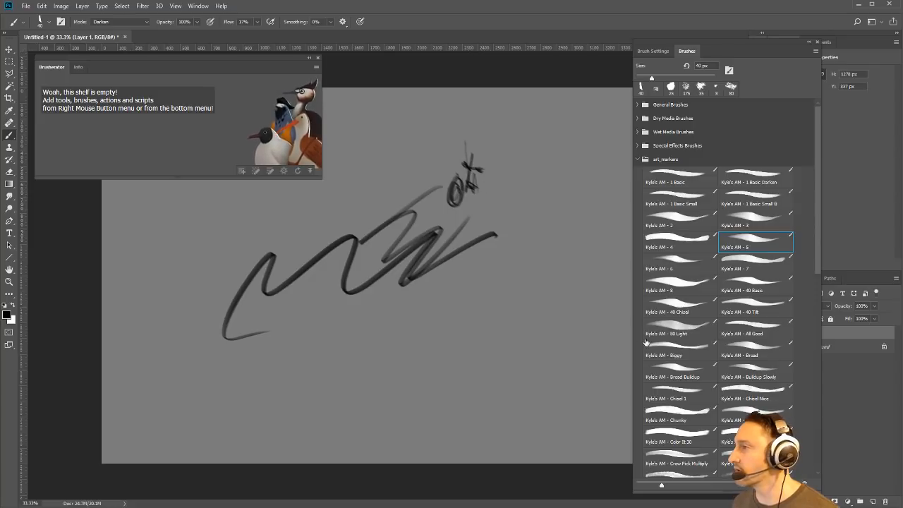
# Test the Kyle's AM - 6 art marker with a dark scribble and a light oval beside the first strokes
pyautogui.click(662, 266)
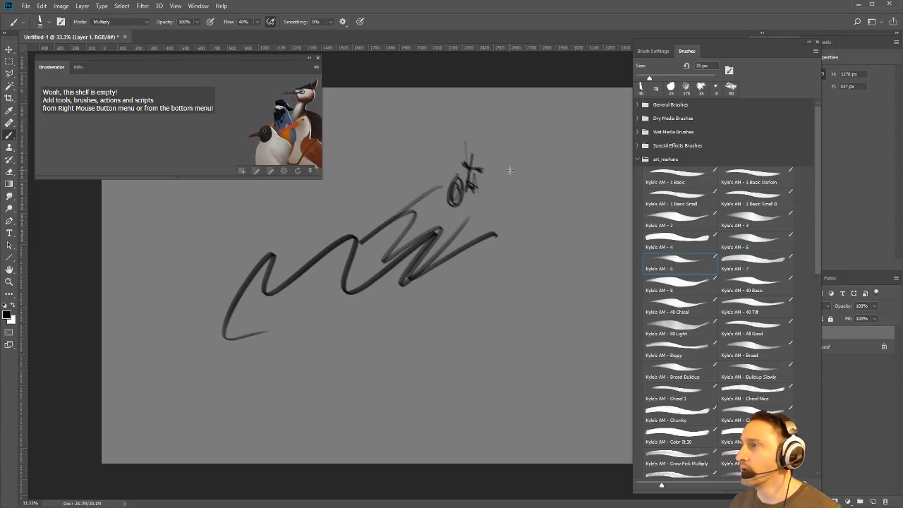
pyautogui.moveTo(512, 154); pyautogui.dragTo(528, 214)
pyautogui.moveTo(503, 184)
pyautogui.mouseDown()
pyautogui.moveTo(544, 166)
pyautogui.moveTo(534, 123)
pyautogui.mouseUp()
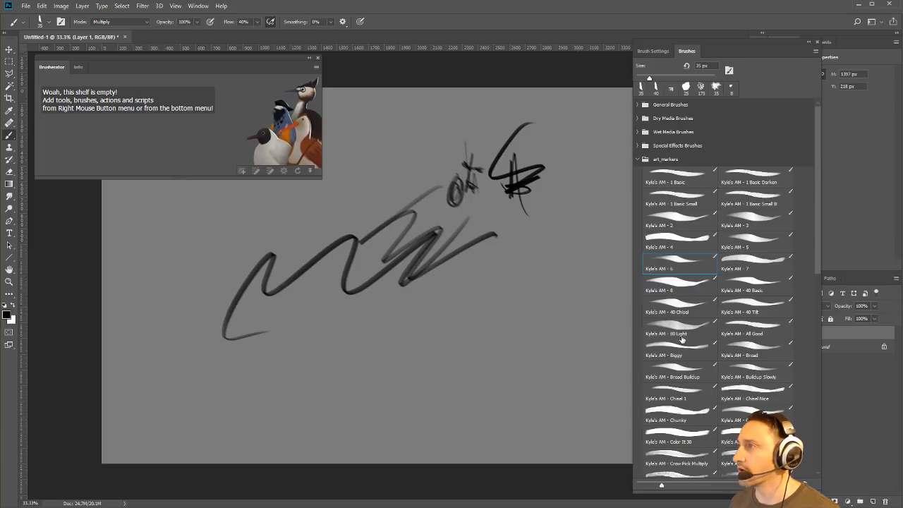
pyautogui.moveTo(555, 223)
pyautogui.mouseDown()
pyautogui.moveTo(536, 289)
pyautogui.moveTo(531, 240)
pyautogui.moveTo(531, 273)
pyautogui.mouseUp()
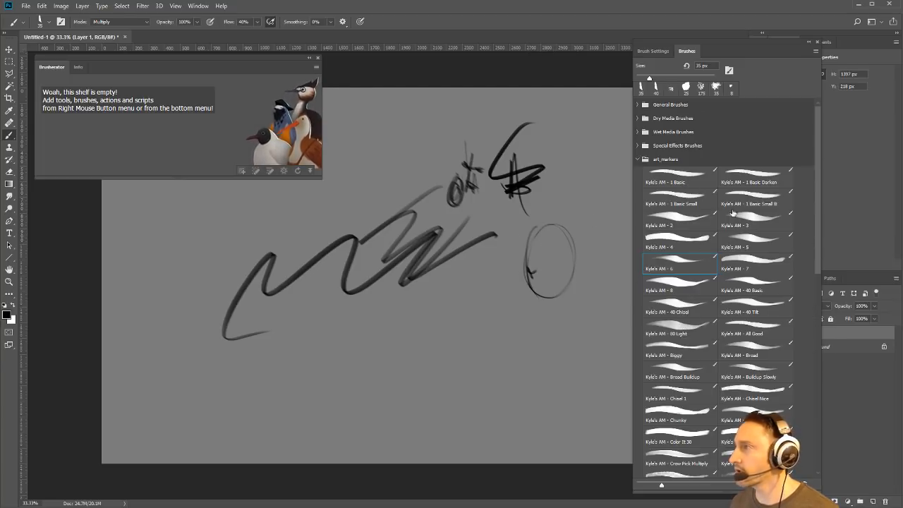
# Collapse art_markers, expand halftones_and_screentones, and look through the General Brushes and Dry Media Brushes folders
pyautogui.click(639, 159)
pyautogui.click(638, 242)
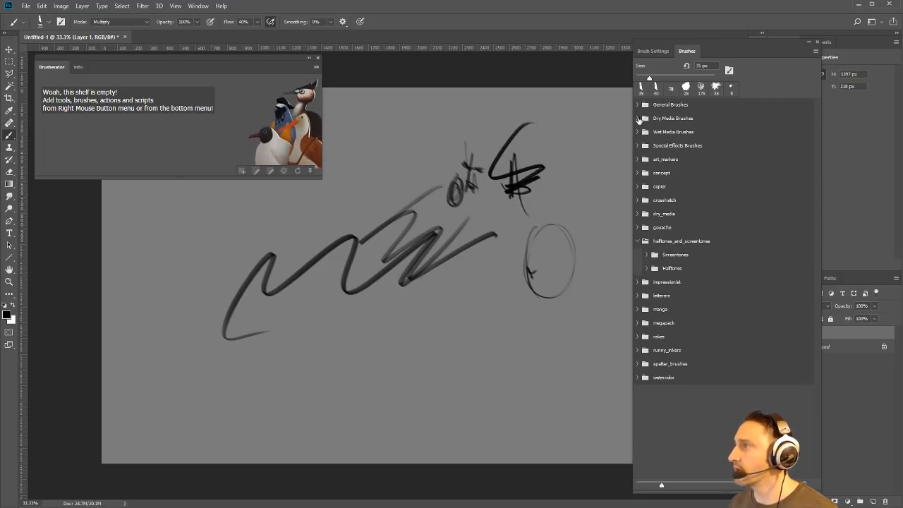
pyautogui.click(638, 106)
pyautogui.click(639, 105)
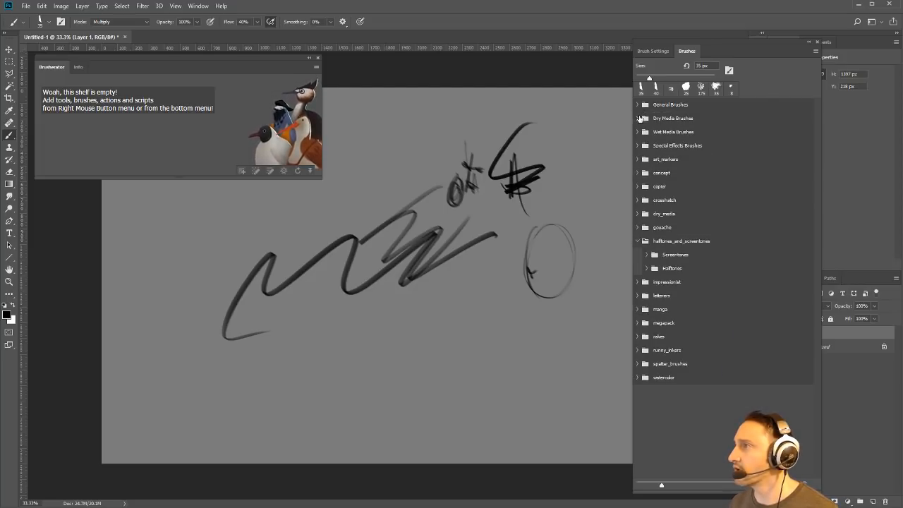
pyautogui.click(638, 117)
pyautogui.click(638, 118)
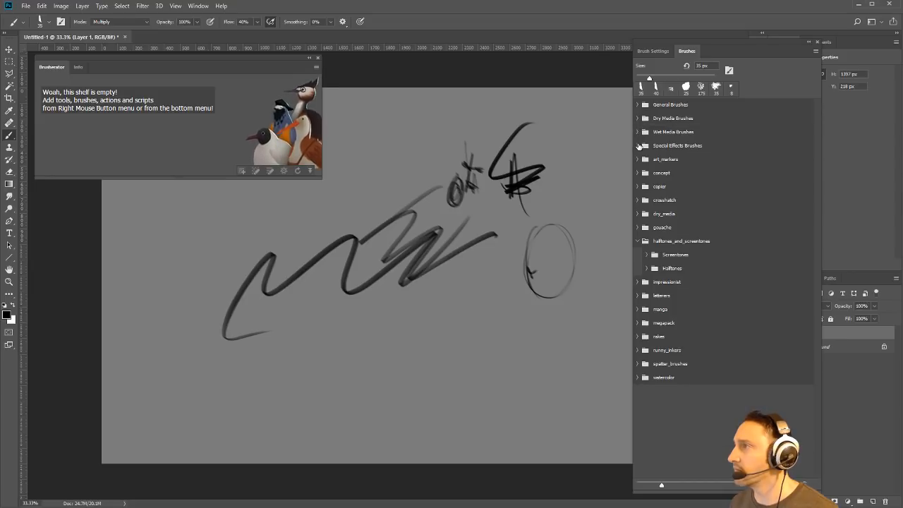
# Shade the oval with Kyle's Screentones 35 from Special Effects Brushes, first at its preset size and again with a larger brush
pyautogui.click(638, 145)
pyautogui.click(704, 225)
pyautogui.moveTo(557, 226)
pyautogui.mouseDown()
pyautogui.moveTo(564, 271)
pyautogui.moveTo(582, 247)
pyautogui.mouseUp()
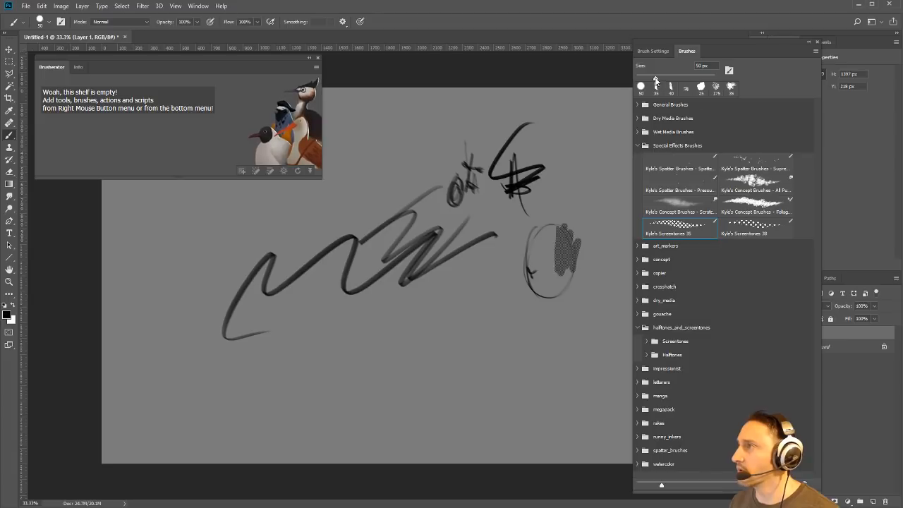
pyautogui.moveTo(655, 79); pyautogui.dragTo(662, 77)
pyautogui.moveTo(557, 232)
pyautogui.mouseDown()
pyautogui.moveTo(543, 258)
pyautogui.moveTo(557, 212)
pyautogui.moveTo(557, 289)
pyautogui.moveTo(585, 296)
pyautogui.moveTo(576, 268)
pyautogui.moveTo(600, 232)
pyautogui.moveTo(568, 303)
pyautogui.moveTo(536, 268)
pyautogui.mouseUp()
# Paint a small test patch above the shaded oval with Kyle's Screentones 38, and collapse the Special Effects Brushes folder
pyautogui.click(726, 223)
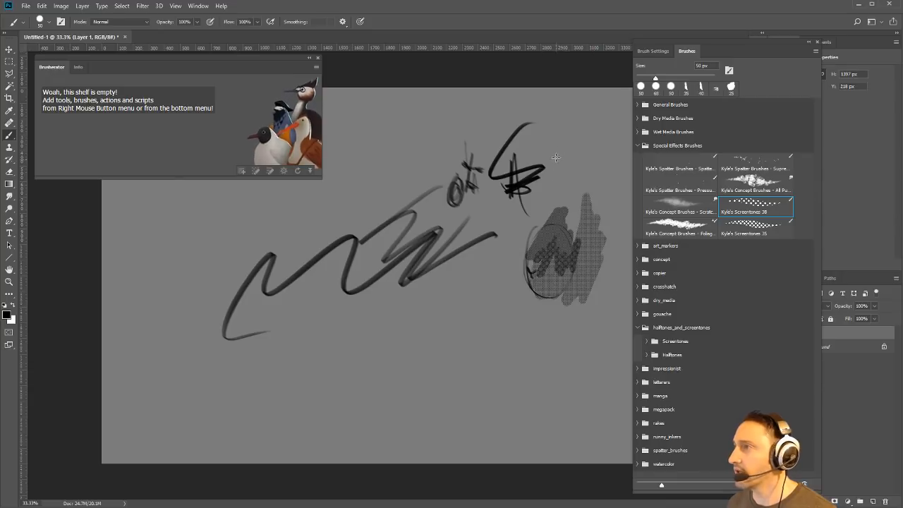
pyautogui.moveTo(556, 158)
pyautogui.mouseDown()
pyautogui.moveTo(563, 178)
pyautogui.moveTo(574, 157)
pyautogui.moveTo(570, 180)
pyautogui.mouseUp()
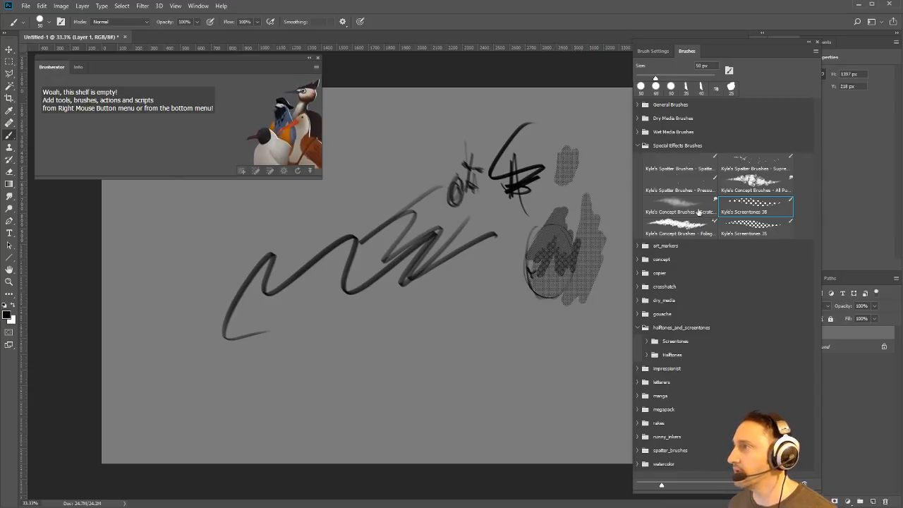
pyautogui.click(637, 146)
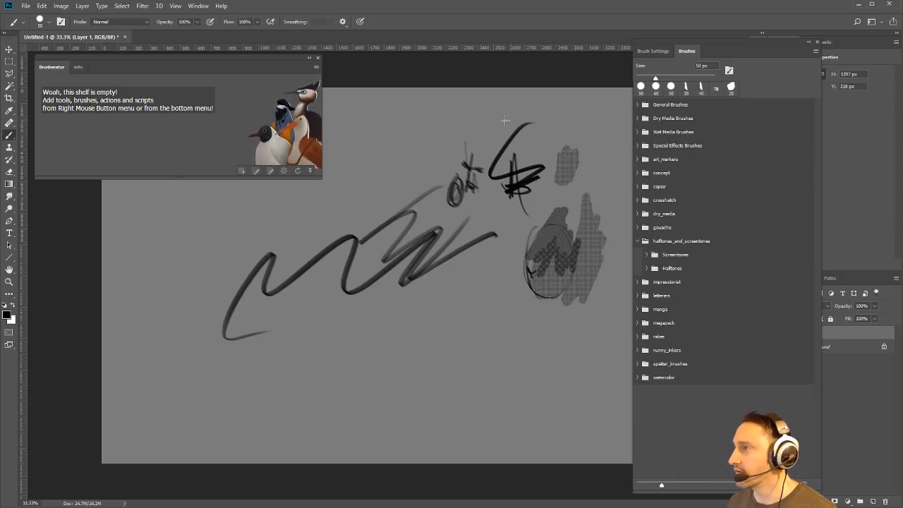
# Paint two test patches with the Kyle's Screentones - Circle Tight brush from the Screentones subfolder, and collapse that subfolder
pyautogui.click(647, 255)
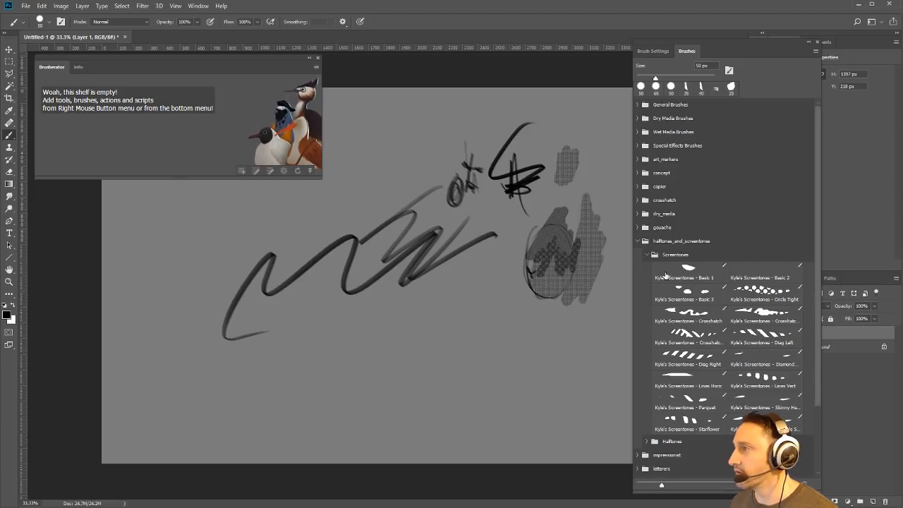
pyautogui.click(765, 292)
pyautogui.moveTo(527, 271)
pyautogui.mouseDown()
pyautogui.moveTo(514, 303)
pyautogui.moveTo(492, 266)
pyautogui.mouseUp()
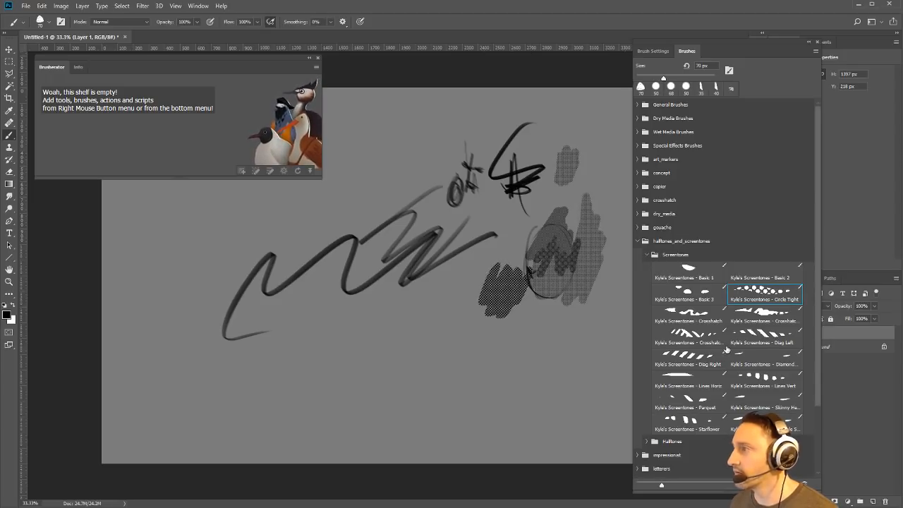
pyautogui.moveTo(573, 328)
pyautogui.mouseDown()
pyautogui.moveTo(544, 332)
pyautogui.moveTo(524, 321)
pyautogui.mouseUp()
pyautogui.click(646, 255)
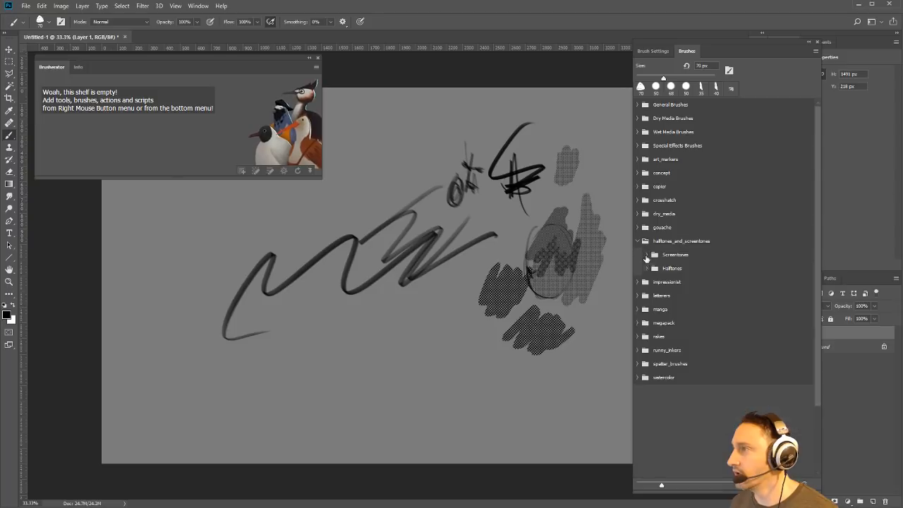
# Look into the Halftones subfolder, paint a third dotted patch below the others, and collapse halftones_and_screentones
pyautogui.click(647, 269)
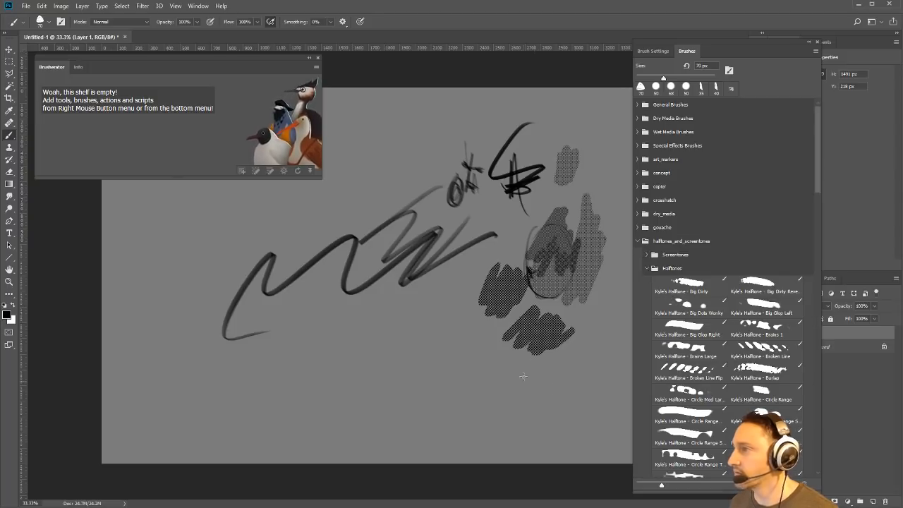
pyautogui.moveTo(522, 375)
pyautogui.mouseDown()
pyautogui.moveTo(511, 358)
pyautogui.moveTo(486, 351)
pyautogui.mouseUp()
pyautogui.click(638, 241)
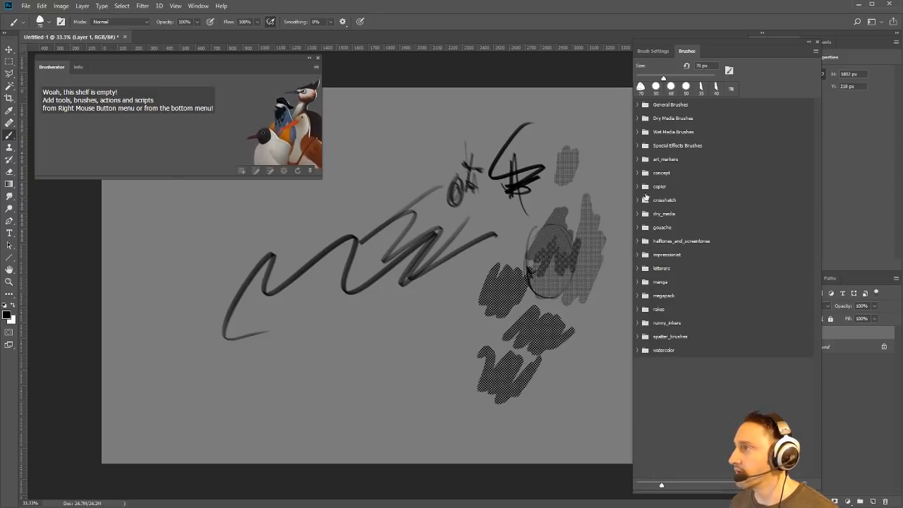
# Draw looping test strokes below the marker scribbles with the Kyle's Manga - Edge brush, and collapse the manga folder
pyautogui.click(638, 282)
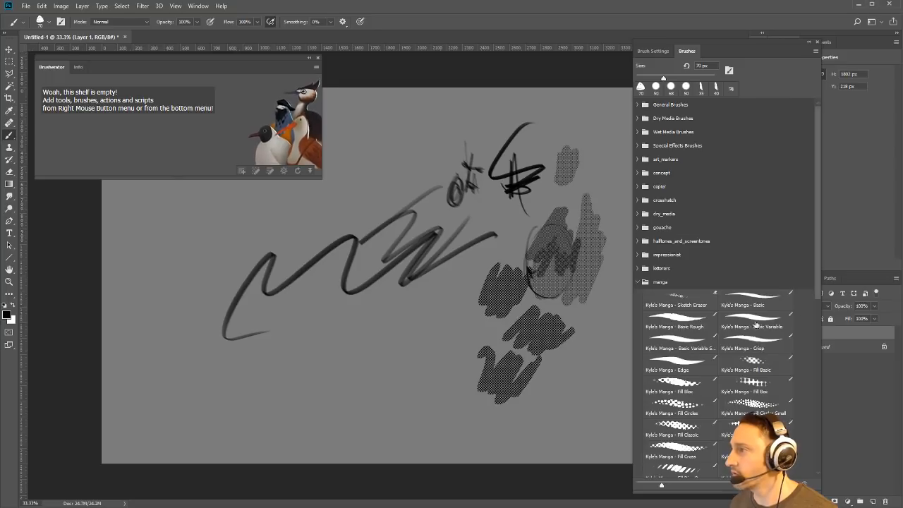
pyautogui.moveTo(817, 278); pyautogui.dragTo(814, 337)
pyautogui.click(677, 240)
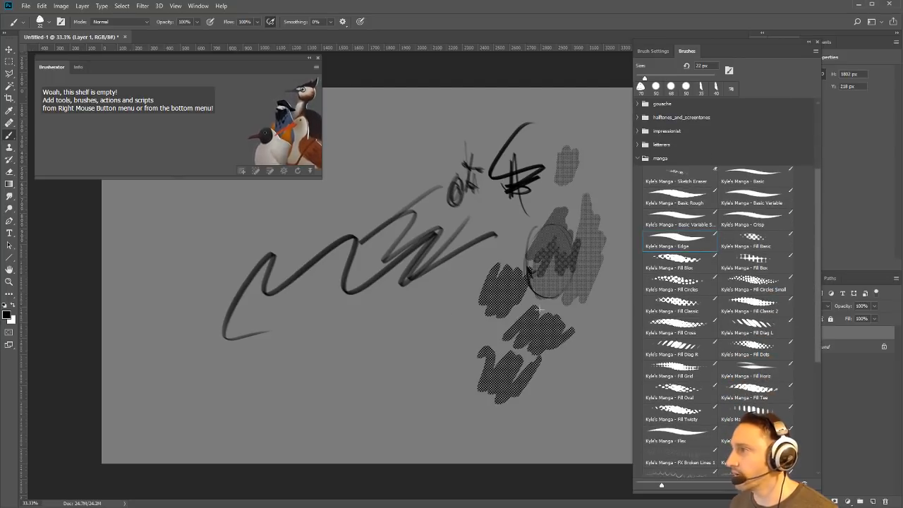
pyautogui.moveTo(442, 295); pyautogui.dragTo(405, 334)
pyautogui.moveTo(414, 303); pyautogui.dragTo(436, 336)
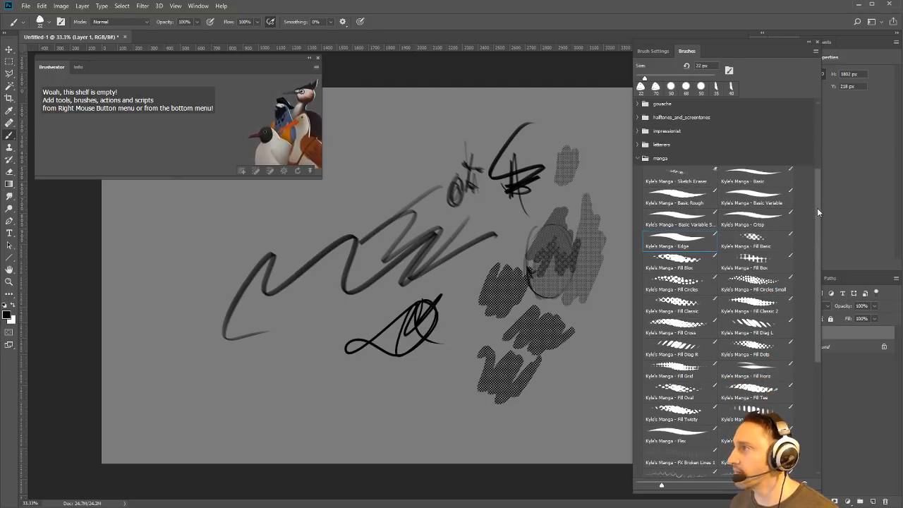
pyautogui.scroll(5, 734, 133)
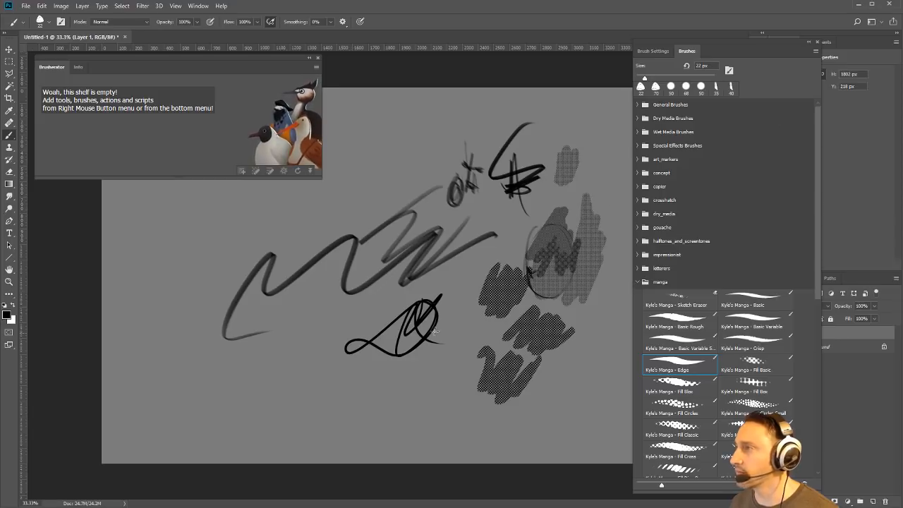
pyautogui.click(637, 281)
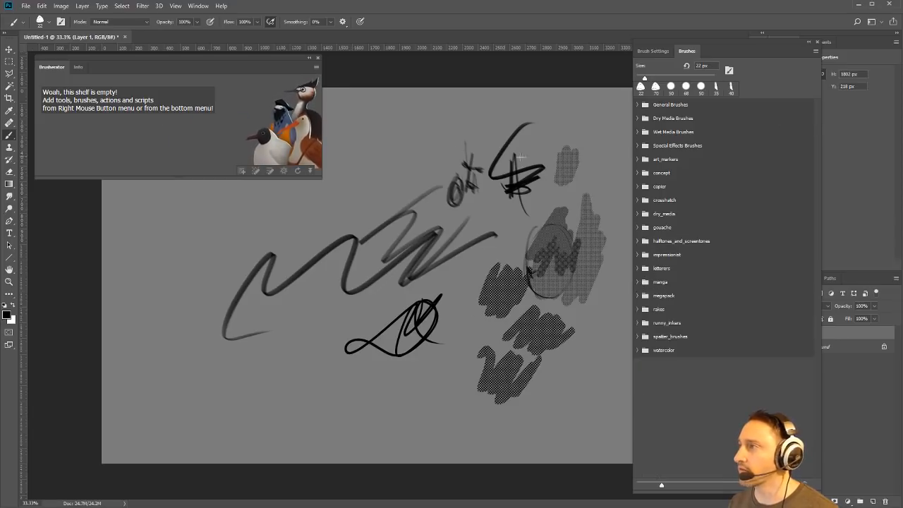
# Draw overlapping oval test strokes across the upper part of the canvas with the Kyle's AM - 4 brush from the art_markers folder
pyautogui.click(637, 158)
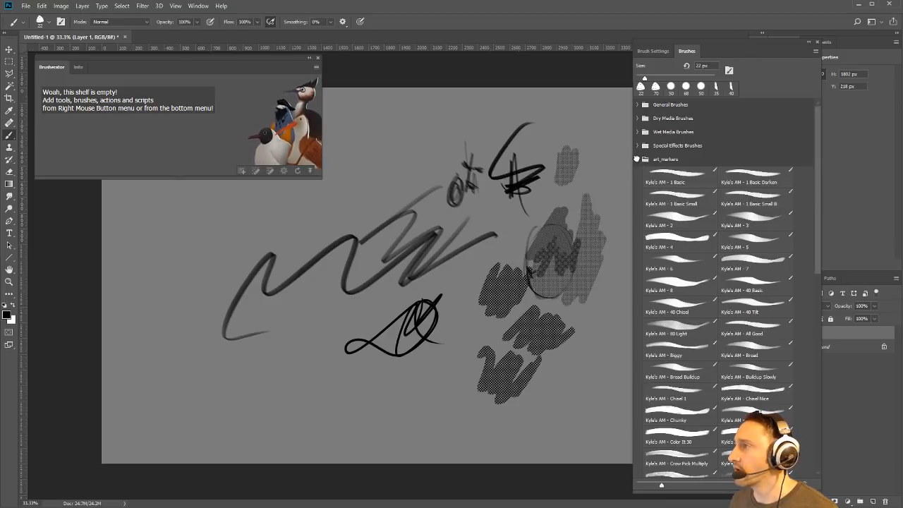
pyautogui.click(676, 239)
pyautogui.moveTo(567, 99); pyautogui.dragTo(561, 106)
pyautogui.moveTo(606, 137)
pyautogui.mouseDown()
pyautogui.moveTo(587, 179)
pyautogui.moveTo(618, 186)
pyautogui.mouseUp()
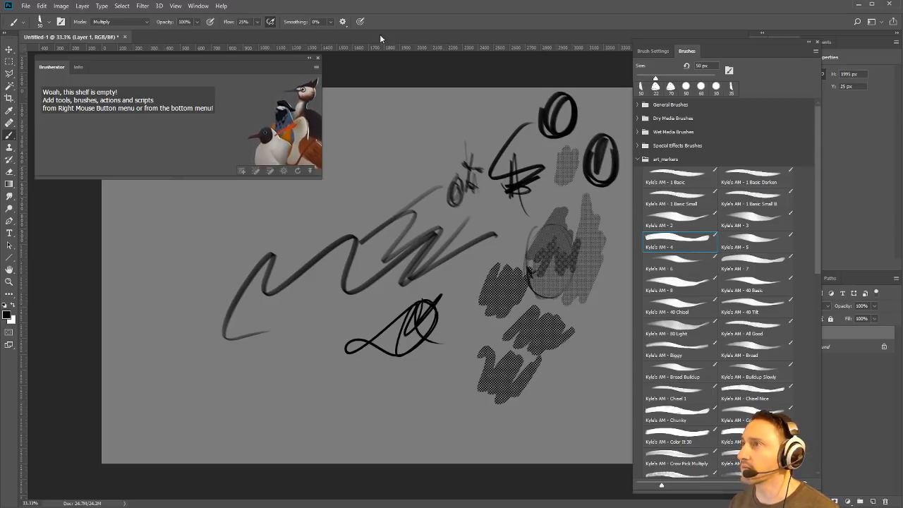
pyautogui.moveTo(441, 106)
pyautogui.mouseDown()
pyautogui.moveTo(419, 151)
pyautogui.moveTo(423, 106)
pyautogui.moveTo(406, 155)
pyautogui.moveTo(390, 162)
pyautogui.mouseUp()
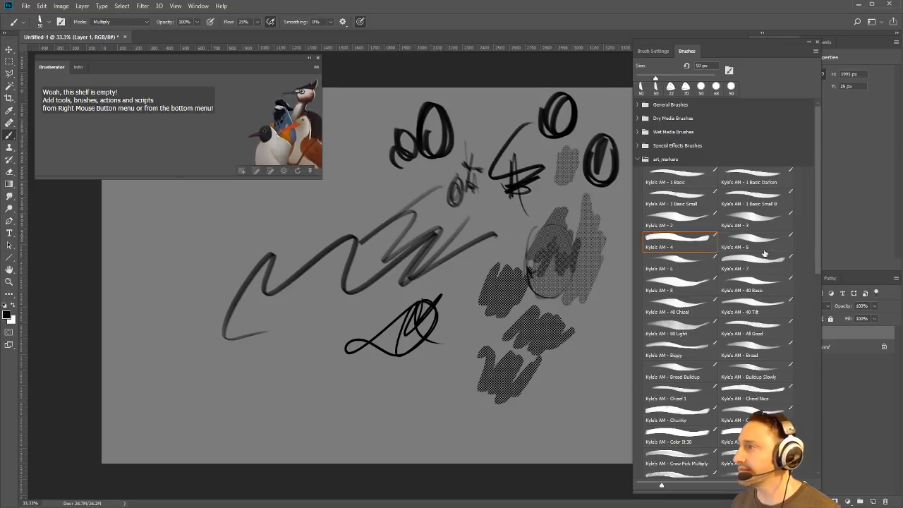
# Draw faint ovals and a wavy line around the existing scribbles with the Kyle's AM - 5 brush
pyautogui.click(754, 244)
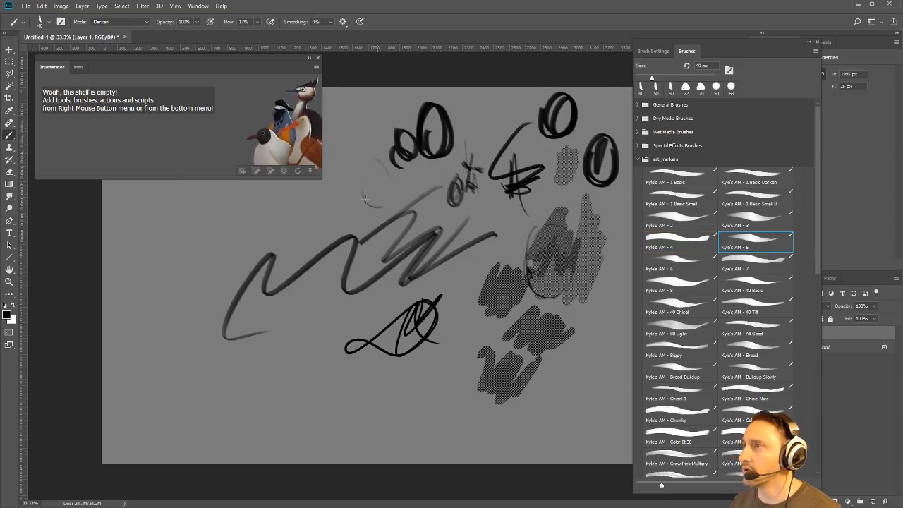
pyautogui.moveTo(364, 199)
pyautogui.mouseDown()
pyautogui.moveTo(385, 158)
pyautogui.moveTo(368, 171)
pyautogui.moveTo(353, 226)
pyautogui.mouseUp()
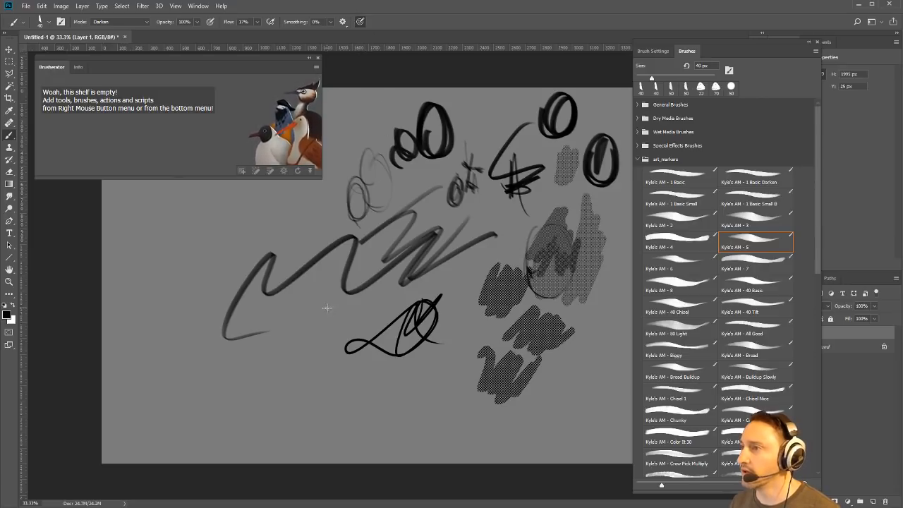
pyautogui.moveTo(320, 320); pyautogui.dragTo(428, 335)
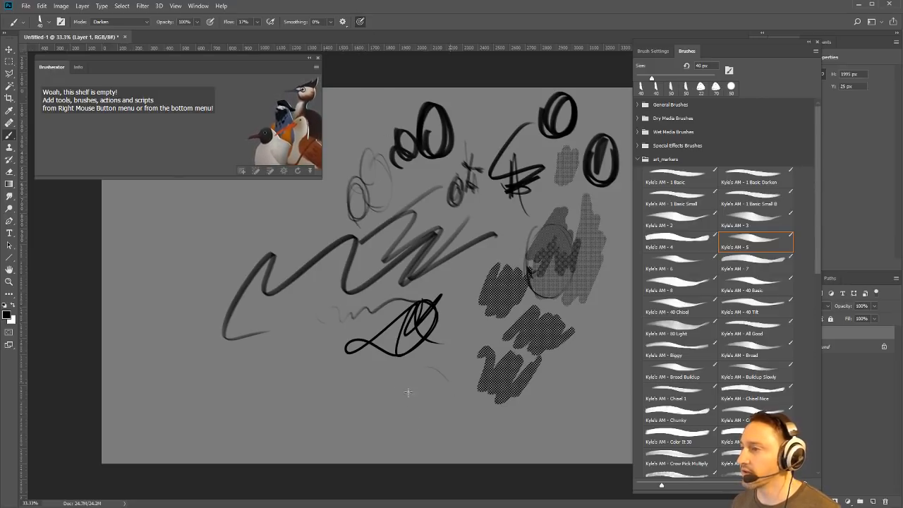
pyautogui.moveTo(408, 393)
pyautogui.mouseDown()
pyautogui.moveTo(440, 430)
pyautogui.moveTo(422, 427)
pyautogui.mouseUp()
pyautogui.moveTo(330, 344)
pyautogui.mouseDown()
pyautogui.moveTo(305, 349)
pyautogui.moveTo(341, 383)
pyautogui.mouseUp()
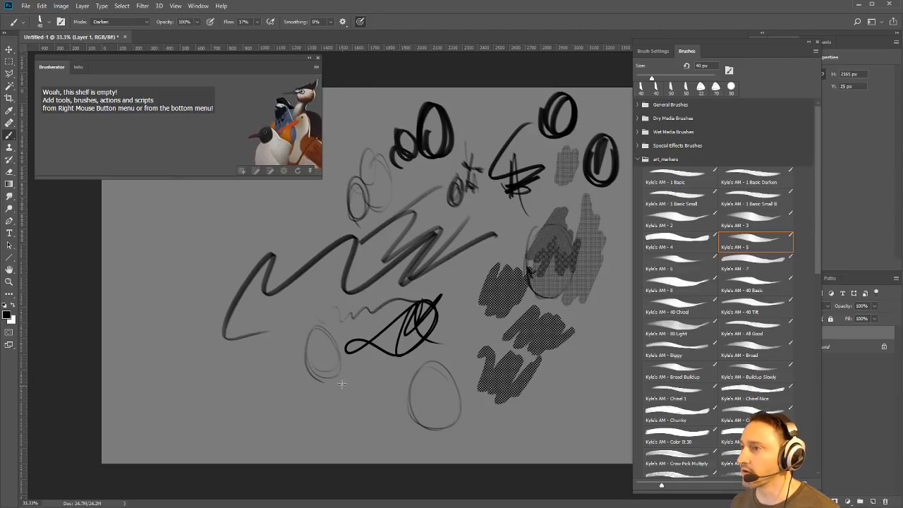
# Test the Kyle's AM - 40 Chisel brush with jagged strokes below the scribbles and several ovals along the canvas's left side
pyautogui.click(679, 310)
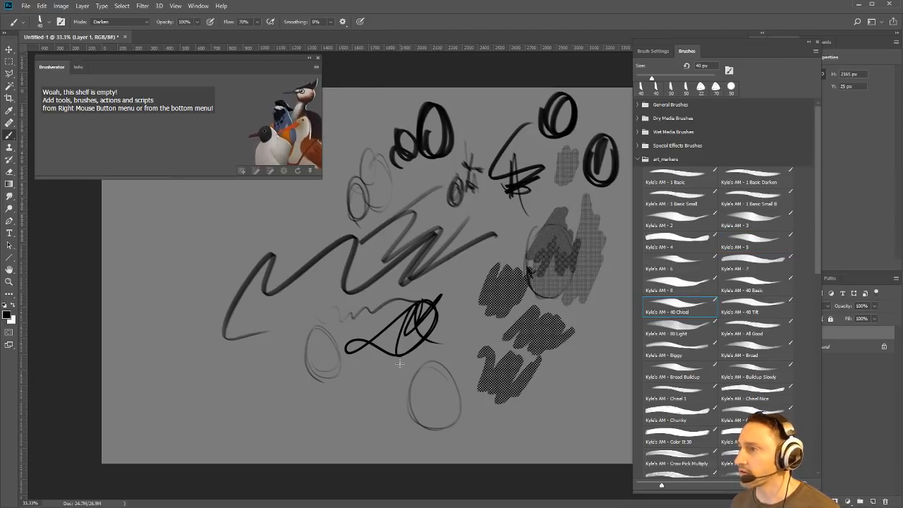
pyautogui.moveTo(397, 374); pyautogui.dragTo(358, 397)
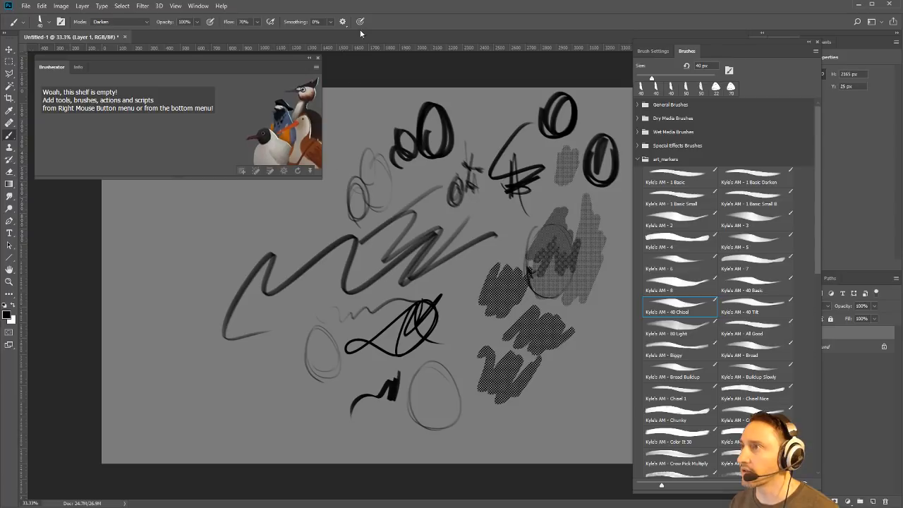
pyautogui.moveTo(327, 302)
pyautogui.mouseDown()
pyautogui.moveTo(294, 314)
pyautogui.moveTo(283, 384)
pyautogui.moveTo(262, 412)
pyautogui.moveTo(294, 416)
pyautogui.mouseUp()
pyautogui.moveTo(170, 203)
pyautogui.mouseDown()
pyautogui.moveTo(195, 231)
pyautogui.moveTo(194, 265)
pyautogui.moveTo(202, 200)
pyautogui.moveTo(234, 252)
pyautogui.mouseUp()
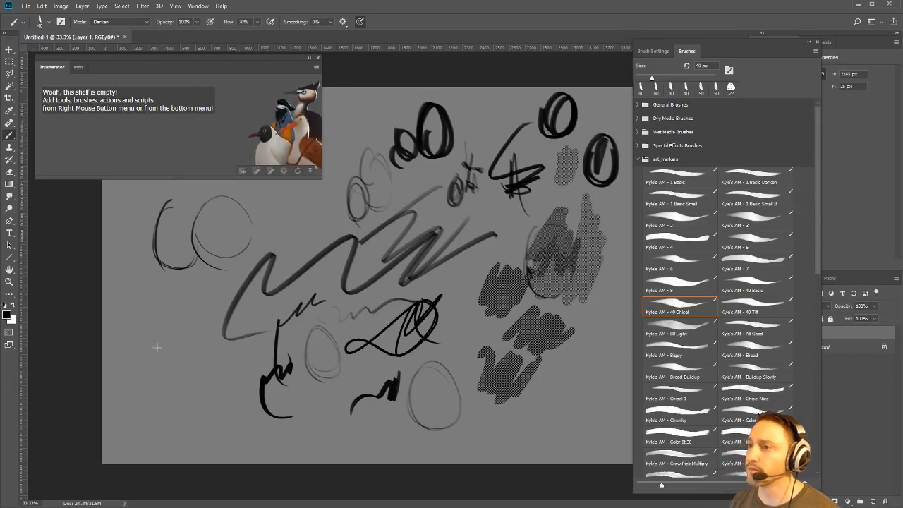
pyautogui.moveTo(157, 347)
pyautogui.mouseDown()
pyautogui.moveTo(192, 313)
pyautogui.moveTo(198, 327)
pyautogui.mouseUp()
pyautogui.moveTo(204, 361)
pyautogui.mouseDown()
pyautogui.moveTo(229, 405)
pyautogui.moveTo(211, 363)
pyautogui.mouseUp()
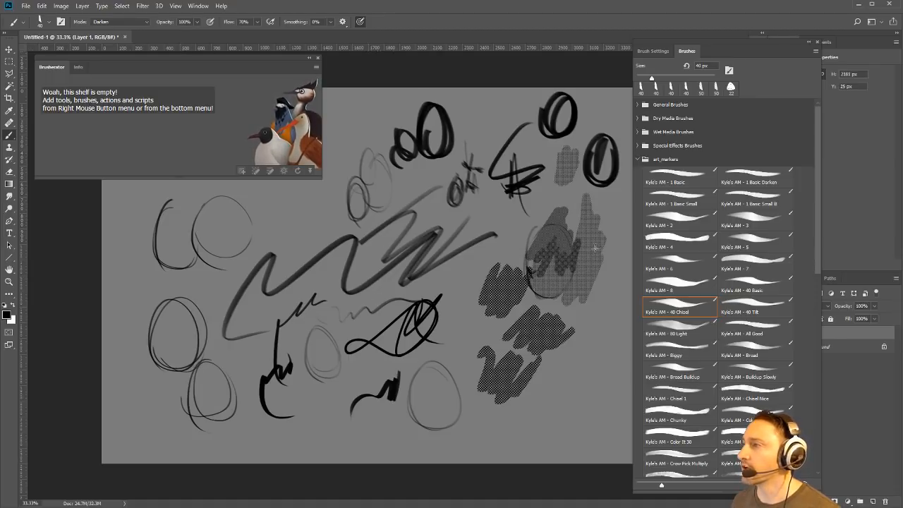
# Add the last active brush to the Brusherator shelf as a green text button named 40 Chisel, and move it to the shelf's upper-left corner
pyautogui.rightClick(160, 117)
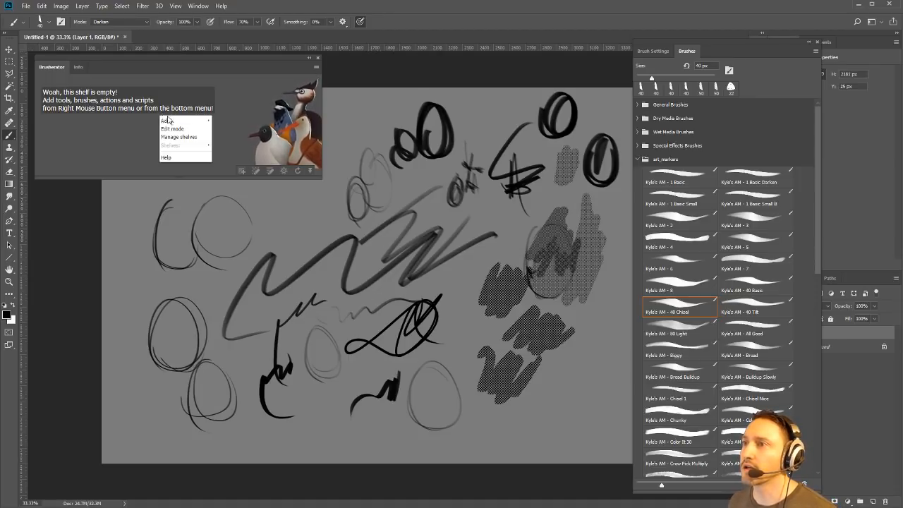
pyautogui.moveTo(181, 121)
pyautogui.click(231, 133)
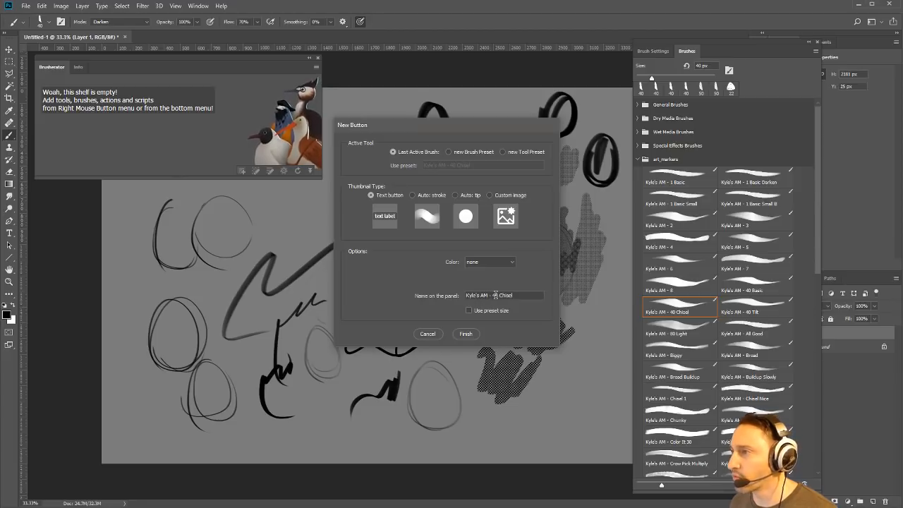
pyautogui.tripleClick(494, 296)
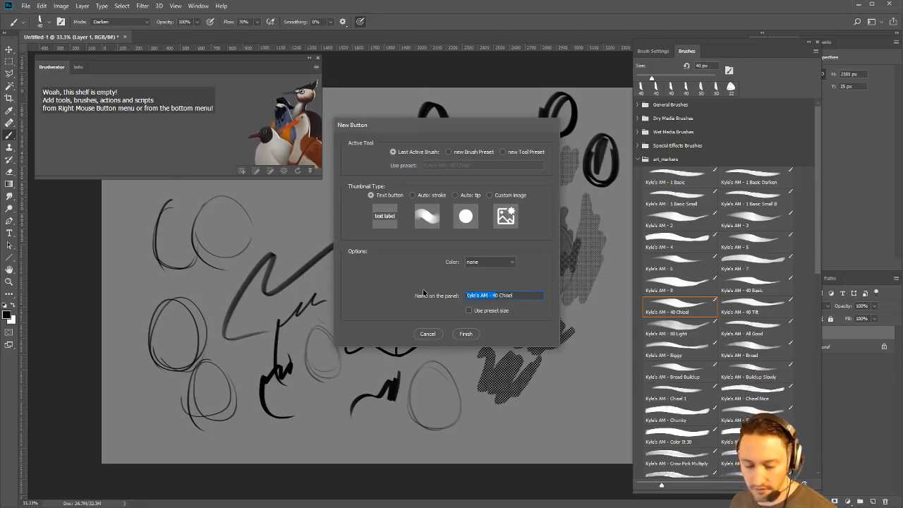
pyautogui.write('4')
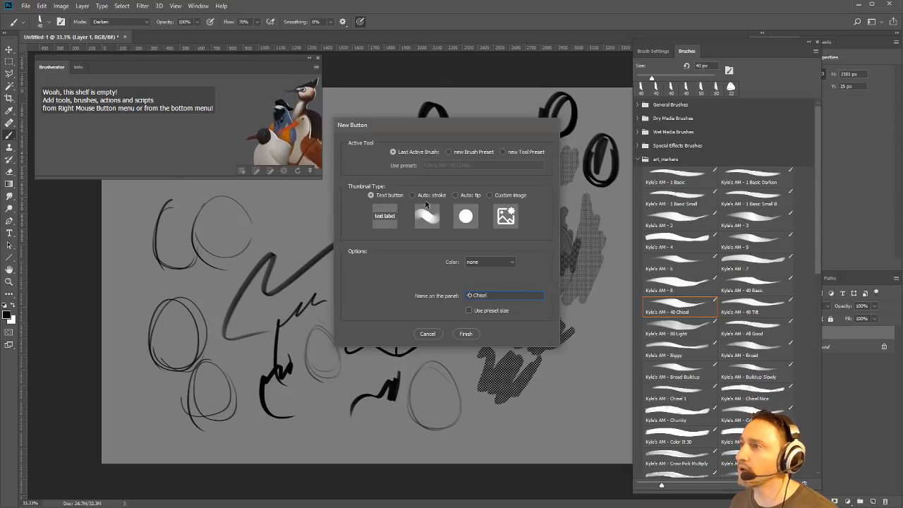
pyautogui.click(496, 262)
pyautogui.click(497, 263)
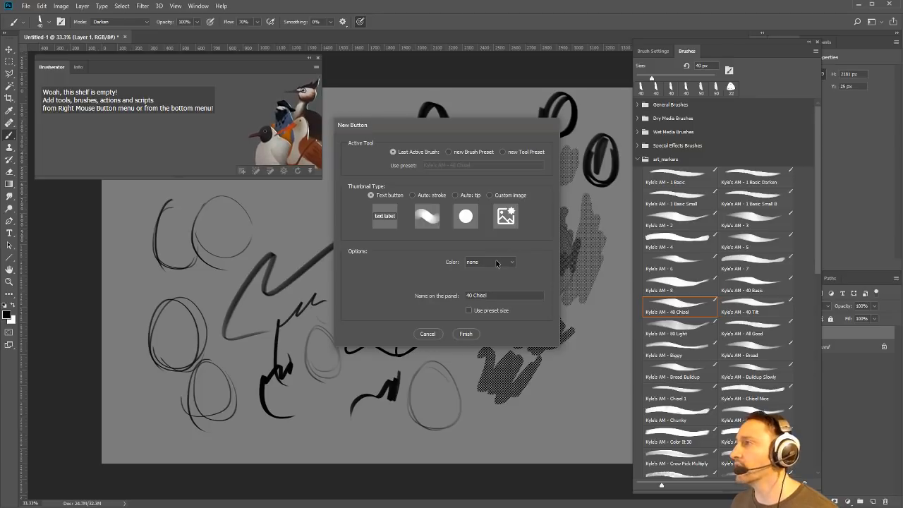
pyautogui.click(495, 263)
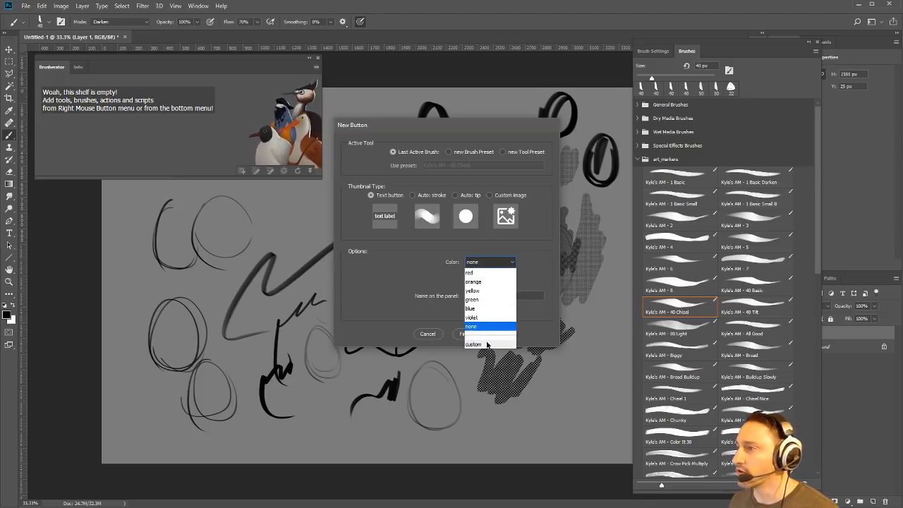
pyautogui.click(477, 299)
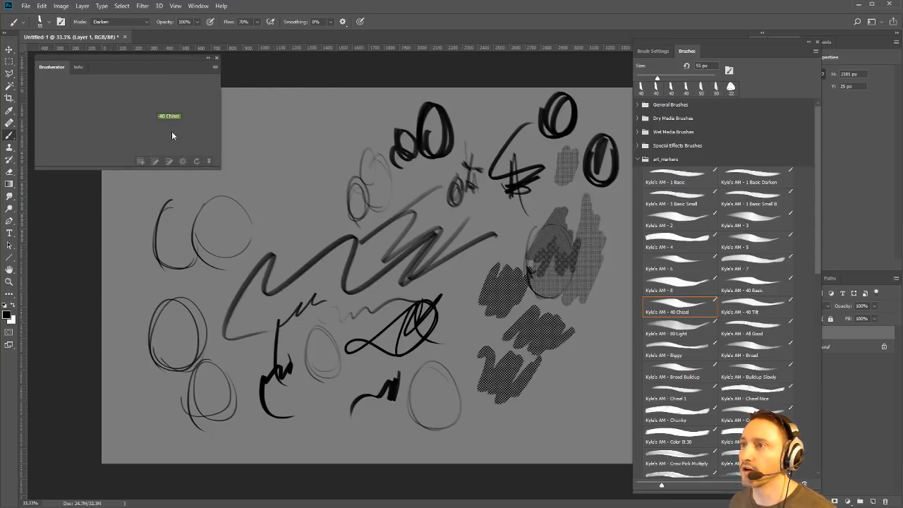
pyautogui.moveTo(167, 120); pyautogui.dragTo(54, 86)
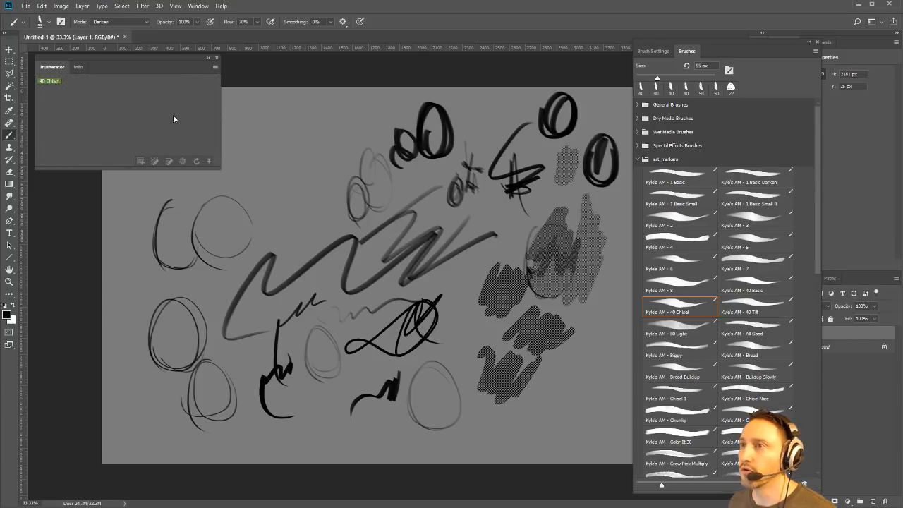
# Paint thick zigzag test strokes above the large marker scribble with the Kyle's AM - 7 brush
pyautogui.click(744, 260)
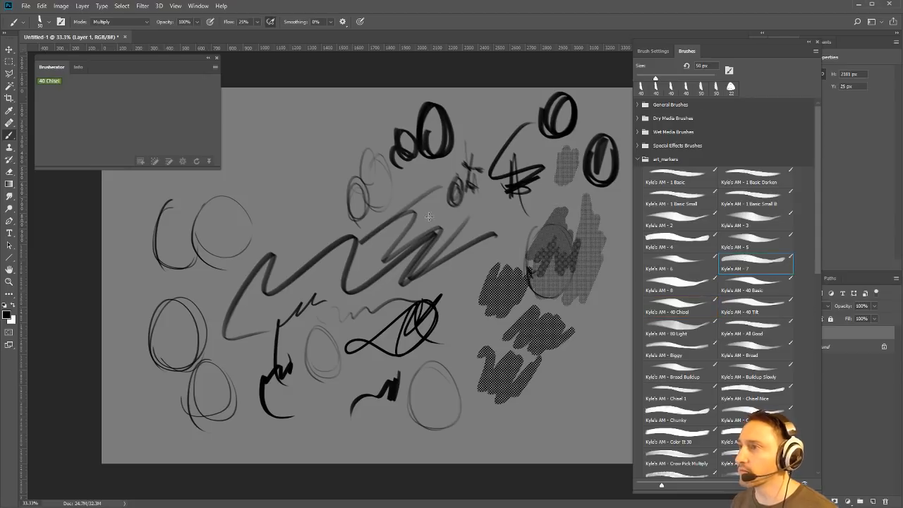
pyautogui.moveTo(362, 184); pyautogui.dragTo(290, 211)
pyautogui.moveTo(321, 162); pyautogui.dragTo(406, 216)
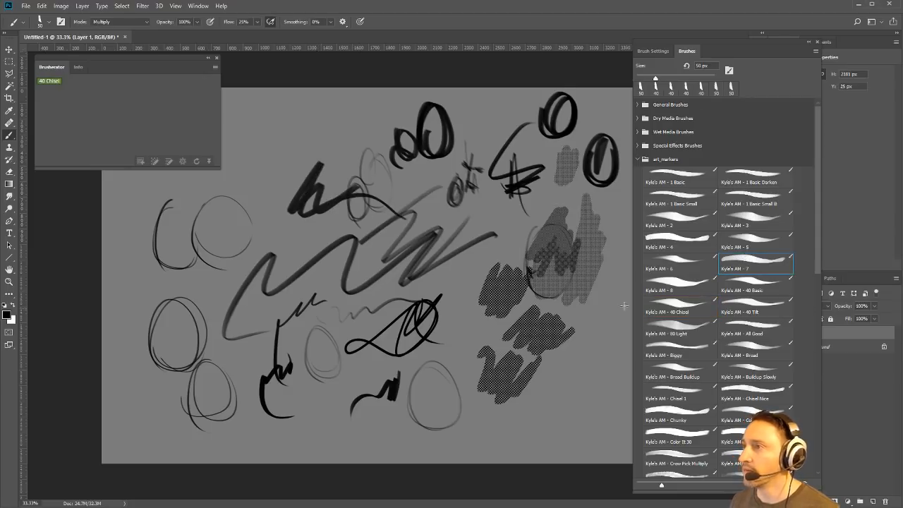
# Pick the 40 Chisel brush from the Brusherator shelf, draw a wavy line and small ovals with it, and collapse the art_markers folder
pyautogui.click(44, 82)
pyautogui.moveTo(303, 133)
pyautogui.mouseDown()
pyautogui.moveTo(314, 125)
pyautogui.moveTo(418, 140)
pyautogui.mouseUp()
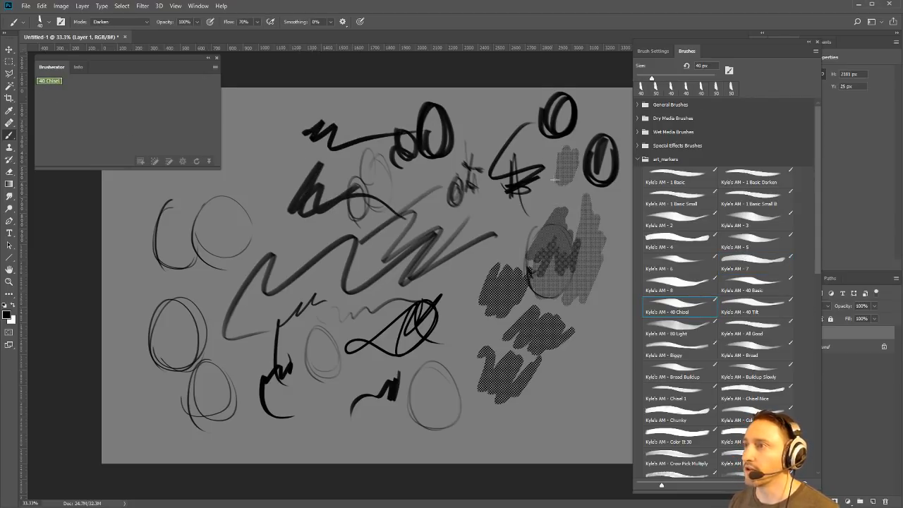
pyautogui.moveTo(283, 167)
pyautogui.mouseDown()
pyautogui.moveTo(280, 145)
pyautogui.moveTo(270, 180)
pyautogui.mouseUp()
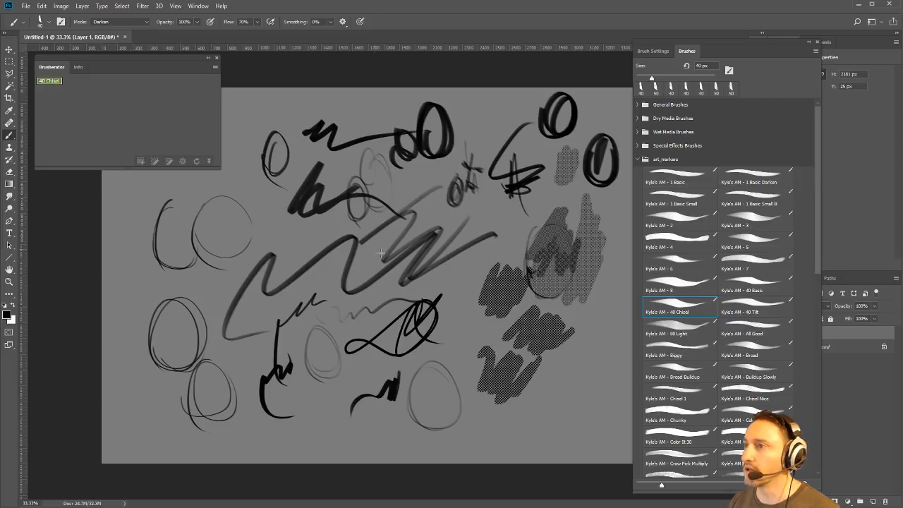
pyautogui.moveTo(439, 304)
pyautogui.mouseDown()
pyautogui.moveTo(459, 277)
pyautogui.moveTo(473, 310)
pyautogui.mouseUp()
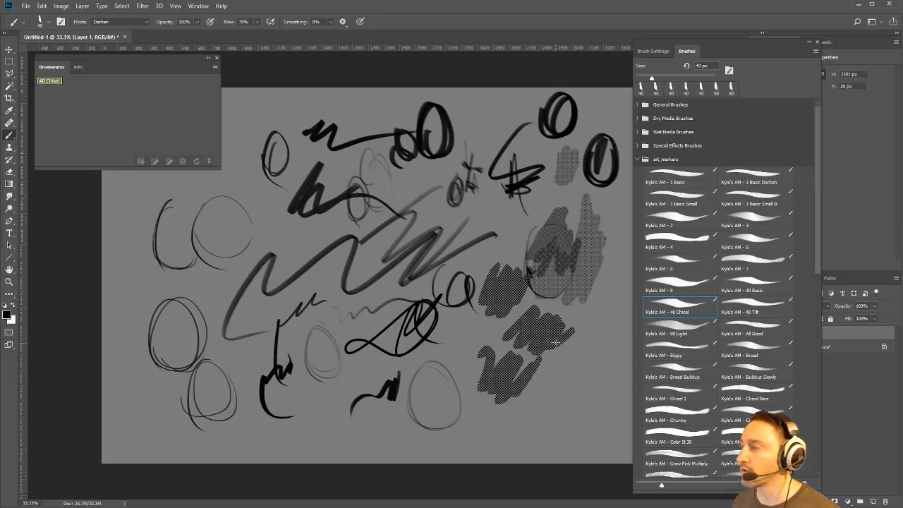
pyautogui.click(637, 159)
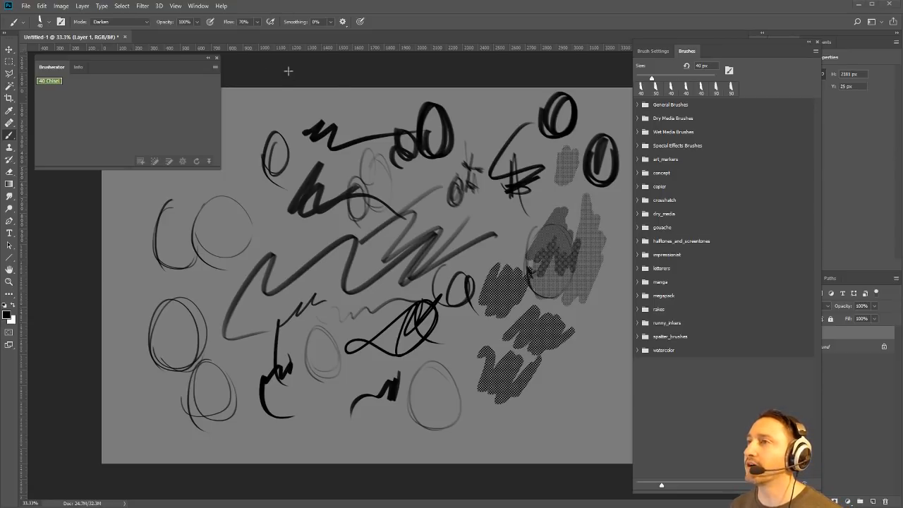
# Set the brush smoothing to 45% and draw a long curving test stroke across the upper scribbles
pyautogui.click(330, 23)
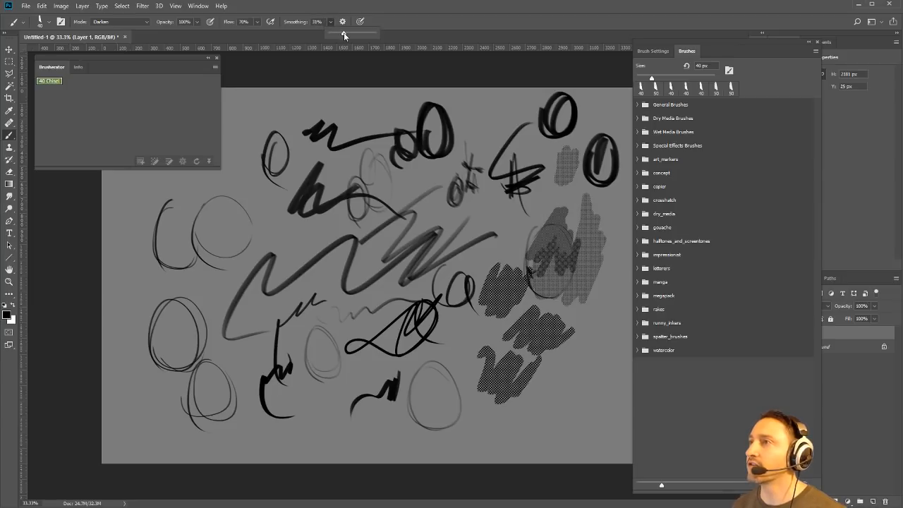
pyautogui.moveTo(344, 32); pyautogui.dragTo(352, 33)
pyautogui.moveTo(310, 97)
pyautogui.mouseDown()
pyautogui.moveTo(263, 142)
pyautogui.moveTo(354, 145)
pyautogui.moveTo(304, 208)
pyautogui.moveTo(423, 134)
pyautogui.moveTo(388, 141)
pyautogui.mouseUp()
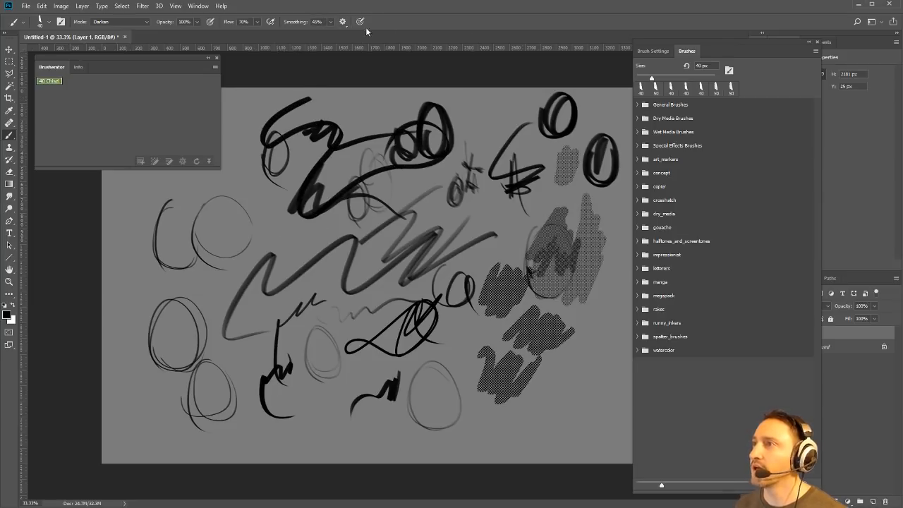
# Set the brush smoothing back to 0% and draw jagged test strokes and a tiny loop beside the long curve
pyautogui.click(329, 22)
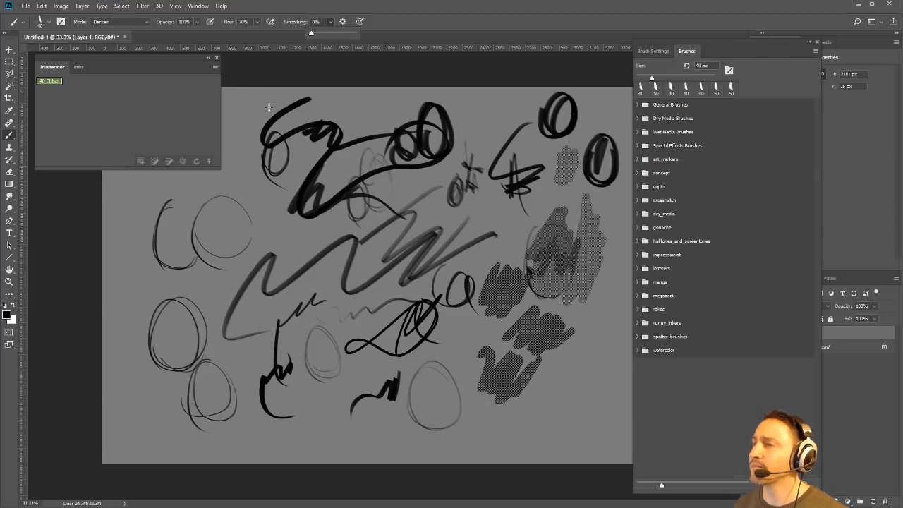
pyautogui.moveTo(331, 35); pyautogui.dragTo(309, 36)
pyautogui.moveTo(250, 111)
pyautogui.mouseDown()
pyautogui.moveTo(252, 139)
pyautogui.moveTo(323, 234)
pyautogui.moveTo(281, 225)
pyautogui.moveTo(279, 238)
pyautogui.mouseUp()
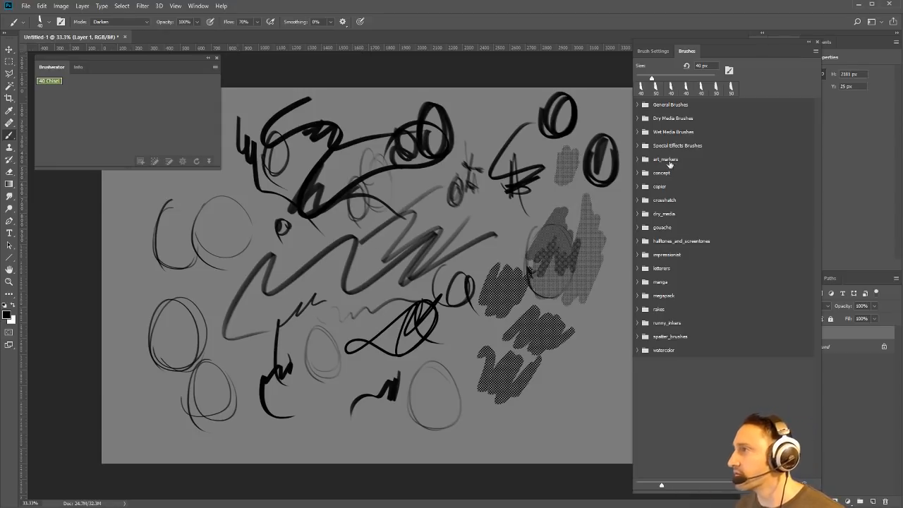
# Paint over the upper scribbles with Kyle's Real Oils - 01 from Wet Media Brushes, sampling gray tones from the canvas for a shaded patch
pyautogui.click(644, 133)
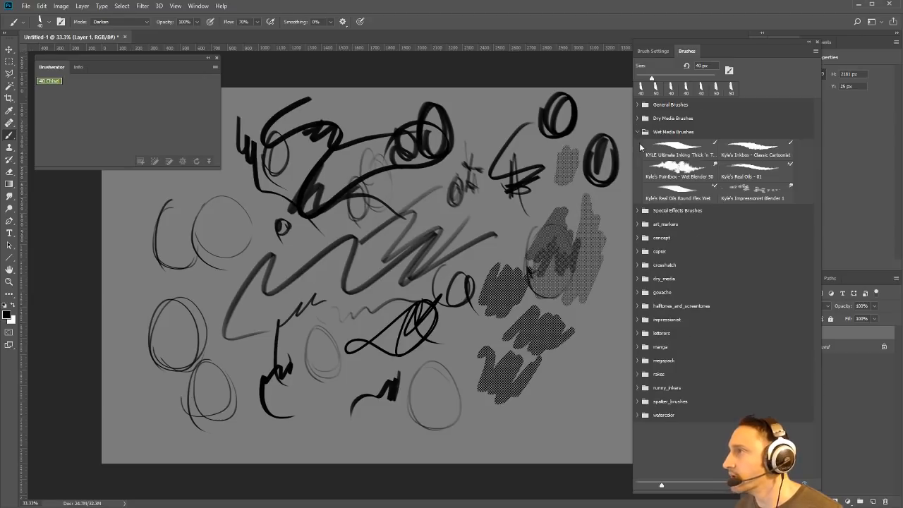
pyautogui.click(742, 170)
pyautogui.moveTo(569, 190)
pyautogui.mouseDown()
pyautogui.moveTo(512, 193)
pyautogui.moveTo(459, 148)
pyautogui.moveTo(424, 213)
pyautogui.mouseUp()
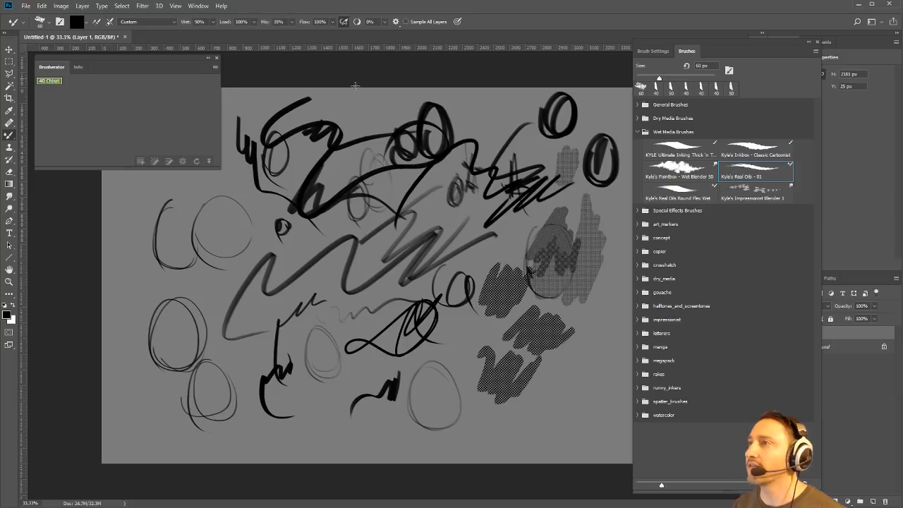
pyautogui.keyDown('alt'); pyautogui.click(539, 222); pyautogui.keyUp('alt')
pyautogui.moveTo(386, 150)
pyautogui.mouseDown()
pyautogui.moveTo(438, 158)
pyautogui.moveTo(450, 143)
pyautogui.moveTo(416, 134)
pyautogui.moveTo(458, 142)
pyautogui.moveTo(462, 135)
pyautogui.moveTo(485, 148)
pyautogui.moveTo(468, 156)
pyautogui.moveTo(455, 140)
pyautogui.moveTo(428, 160)
pyautogui.moveTo(485, 176)
pyautogui.mouseUp()
pyautogui.keyDown('alt'); pyautogui.click(457, 182); pyautogui.keyUp('alt')
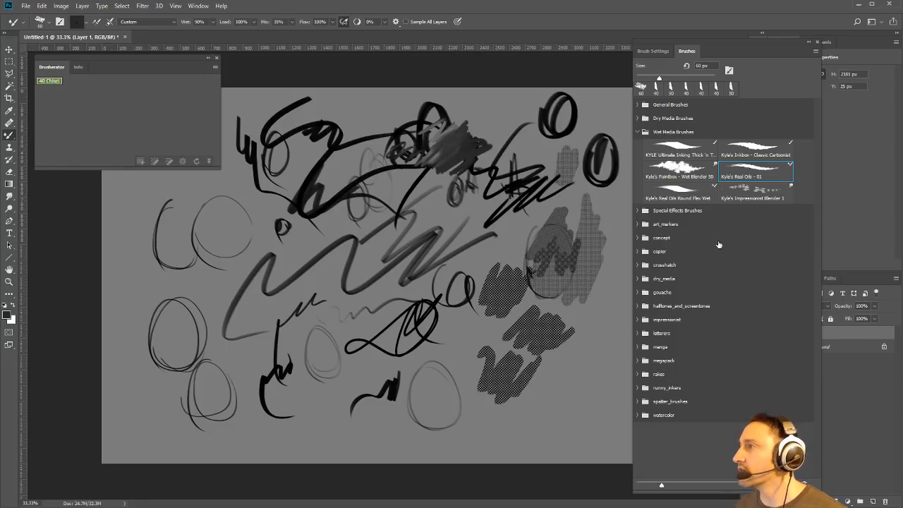
# Smudge the dark gray patch into a larger blob with Kyle's Impressionist Blender 1, and collapse the Wet Media Brushes folder
pyautogui.click(750, 198)
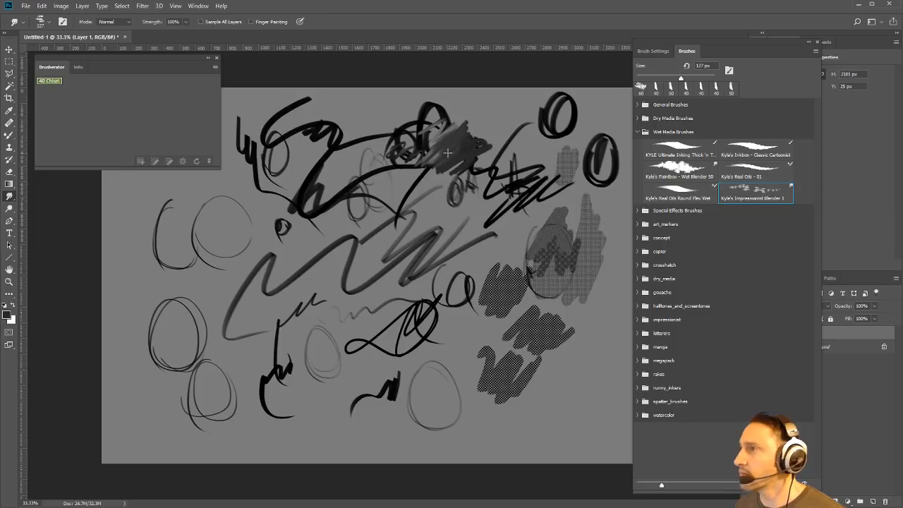
pyautogui.moveTo(455, 149)
pyautogui.mouseDown()
pyautogui.moveTo(434, 161)
pyautogui.moveTo(409, 134)
pyautogui.moveTo(422, 165)
pyautogui.moveTo(406, 201)
pyautogui.moveTo(401, 190)
pyautogui.moveTo(438, 190)
pyautogui.mouseUp()
pyautogui.click(638, 132)
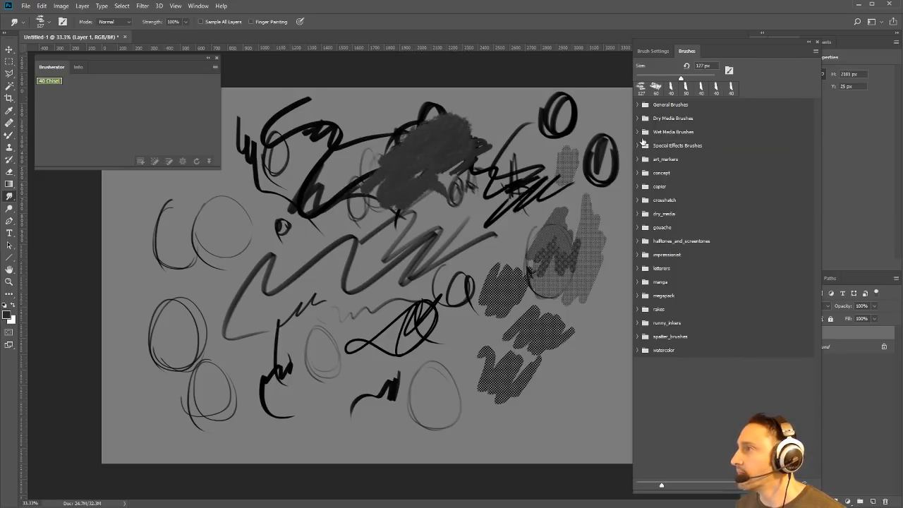
# Smudge the dark gray patch with the impressionist folder's Kyle's Impressionist Blenders, and extend its lower edge with Kyle's Paintbox - Van Gogh brush
pyautogui.click(638, 254)
pyautogui.moveTo(816, 261); pyautogui.dragTo(806, 338)
pyautogui.click(755, 398)
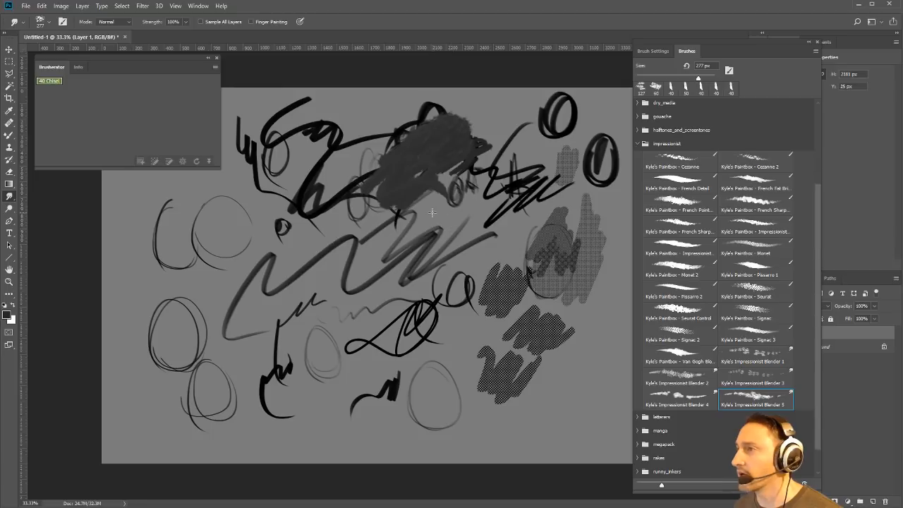
pyautogui.moveTo(433, 213)
pyautogui.mouseDown()
pyautogui.moveTo(331, 233)
pyautogui.moveTo(373, 179)
pyautogui.moveTo(438, 213)
pyautogui.moveTo(421, 215)
pyautogui.moveTo(435, 228)
pyautogui.moveTo(416, 189)
pyautogui.moveTo(438, 209)
pyautogui.mouseUp()
pyautogui.click(676, 400)
pyautogui.click(752, 378)
pyautogui.moveTo(499, 207)
pyautogui.mouseDown()
pyautogui.moveTo(458, 191)
pyautogui.moveTo(515, 233)
pyautogui.mouseUp()
pyautogui.click(682, 361)
pyautogui.moveTo(461, 193)
pyautogui.mouseDown()
pyautogui.moveTo(439, 216)
pyautogui.moveTo(321, 225)
pyautogui.mouseUp()
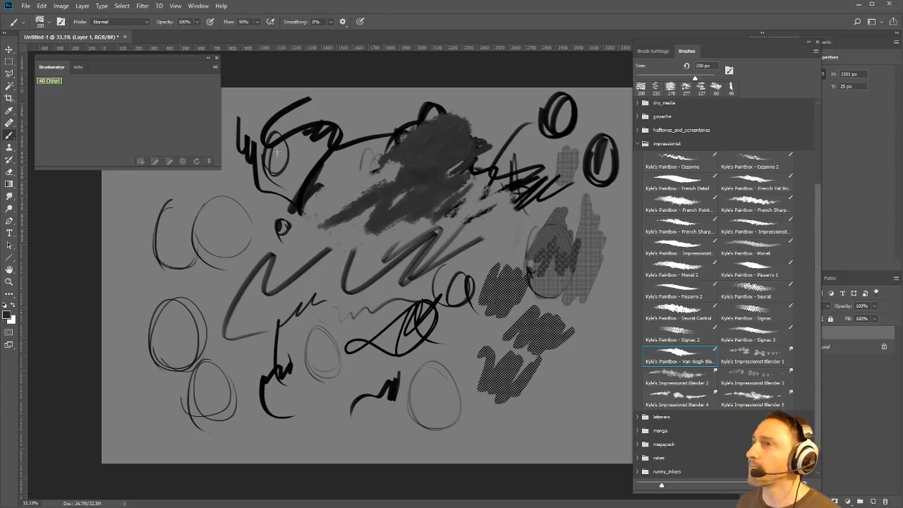
# Close the floating Brushes panel and dock the Brusherator panel group in the collapsed icon column beside Properties
pyautogui.moveTo(134, 62)
pyautogui.mouseDown()
pyautogui.moveTo(376, 122)
pyautogui.moveTo(529, 70)
pyautogui.mouseUp()
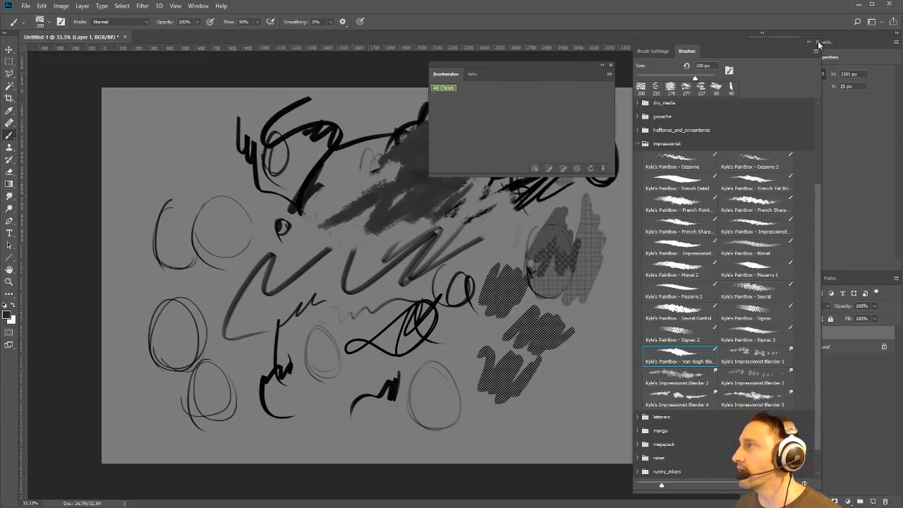
pyautogui.click(817, 42)
pyautogui.moveTo(537, 68)
pyautogui.mouseDown()
pyautogui.moveTo(709, 66)
pyautogui.moveTo(790, 42)
pyautogui.moveTo(775, 251)
pyautogui.moveTo(894, 185)
pyautogui.moveTo(722, 70)
pyautogui.moveTo(658, 59)
pyautogui.moveTo(655, 75)
pyautogui.mouseUp()
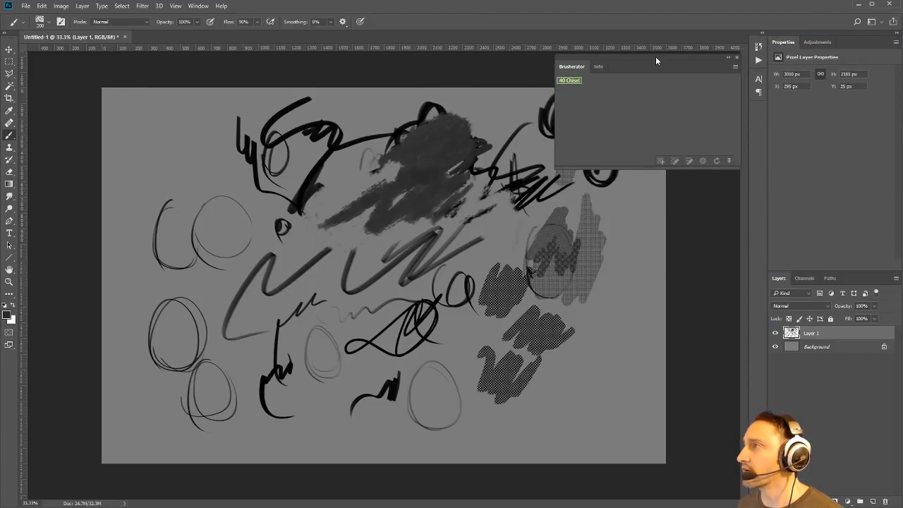
pyautogui.moveTo(694, 58)
pyautogui.mouseDown()
pyautogui.moveTo(735, 115)
pyautogui.moveTo(755, 118)
pyautogui.mouseUp()
# Expand the docked Brusherator panel from its icon and collapse it again to check how it pops out
pyautogui.click(757, 113)
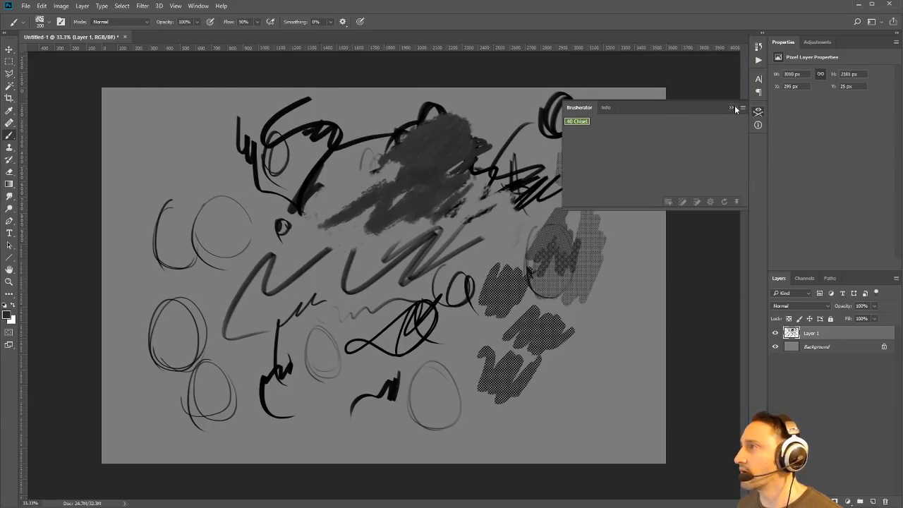
pyautogui.click(732, 107)
pyautogui.click(757, 111)
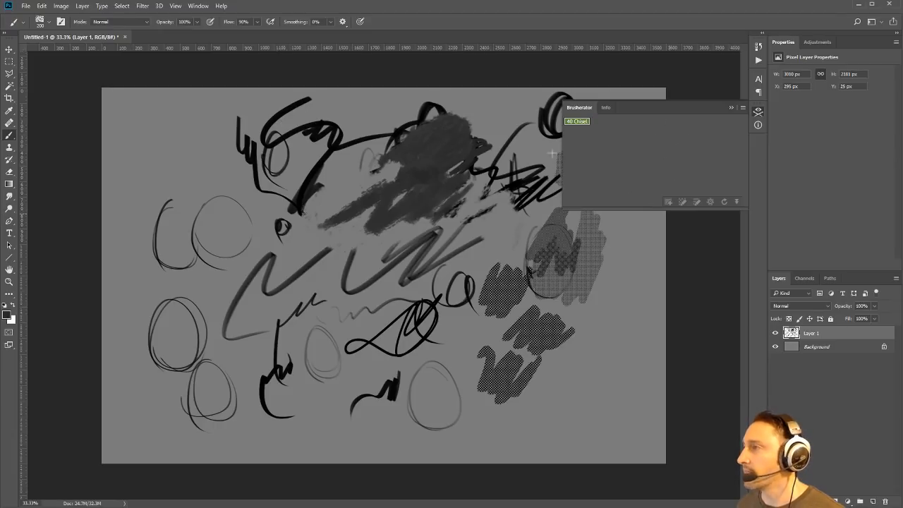
pyautogui.click(728, 108)
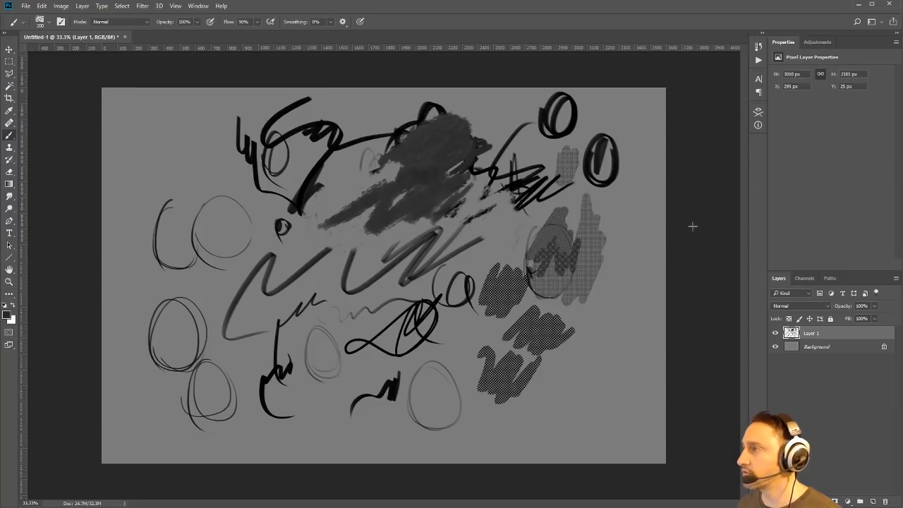
# Create a new Brusherator shelf named test through Manage Shelves
pyautogui.click(758, 112)
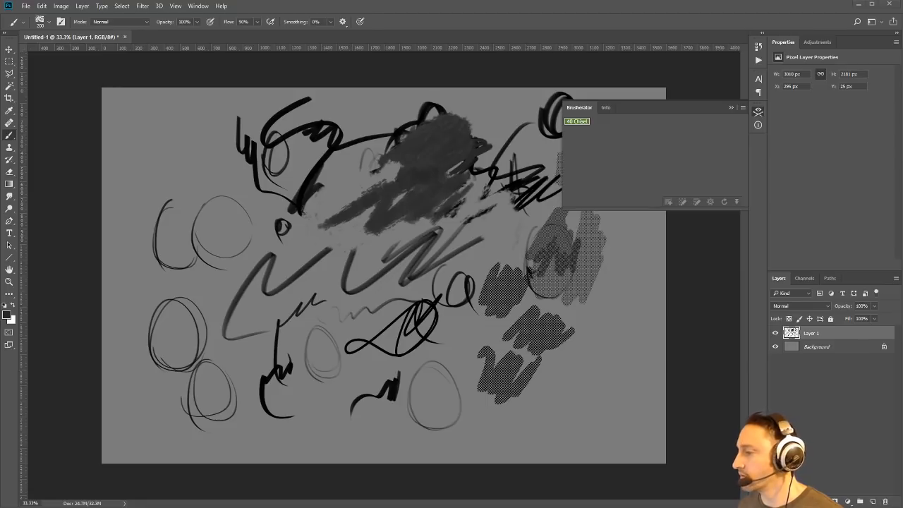
pyautogui.rightClick(655, 149)
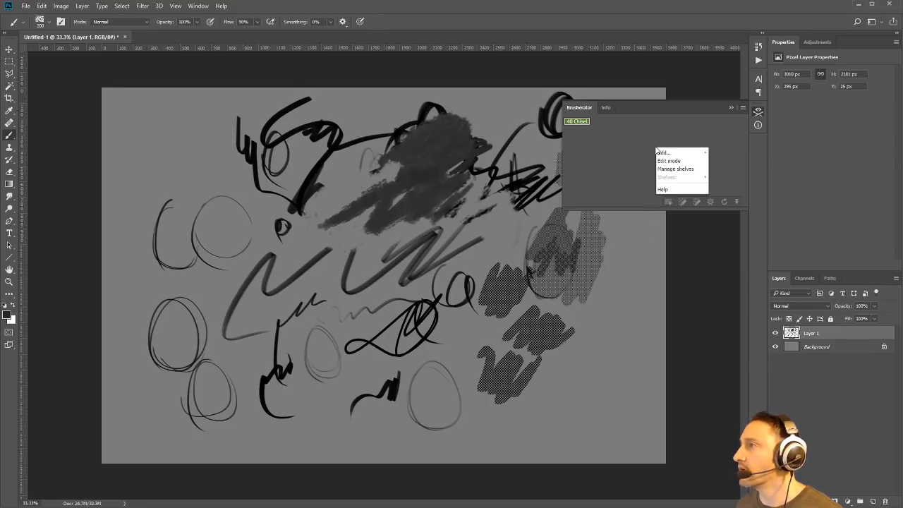
pyautogui.click(674, 169)
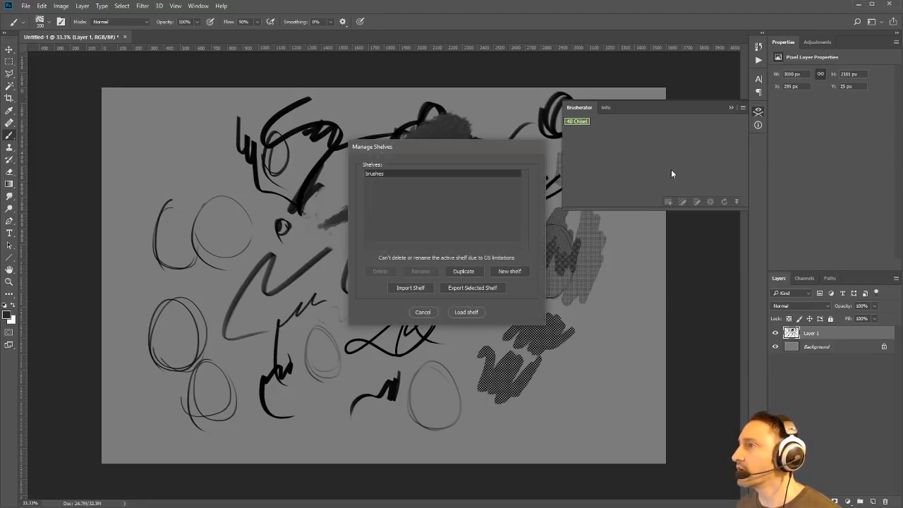
pyautogui.click(520, 271)
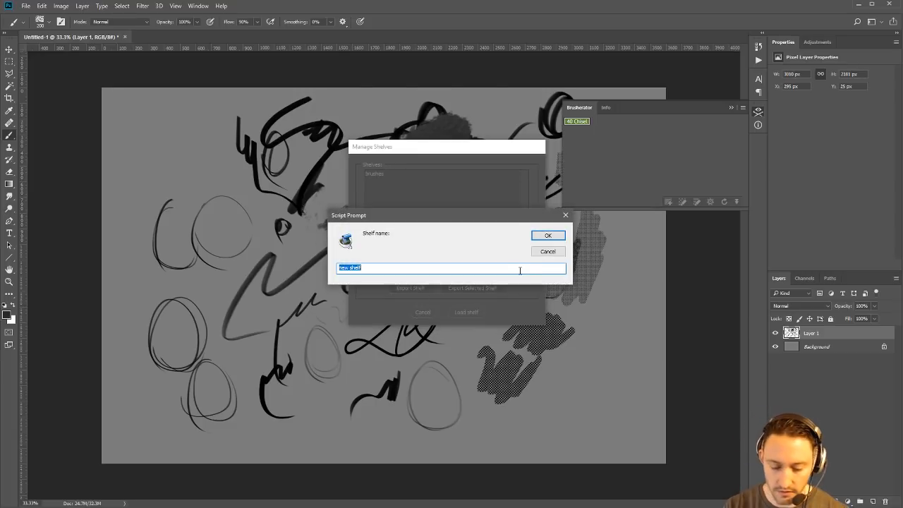
pyautogui.write('test')
pyautogui.press('Return')
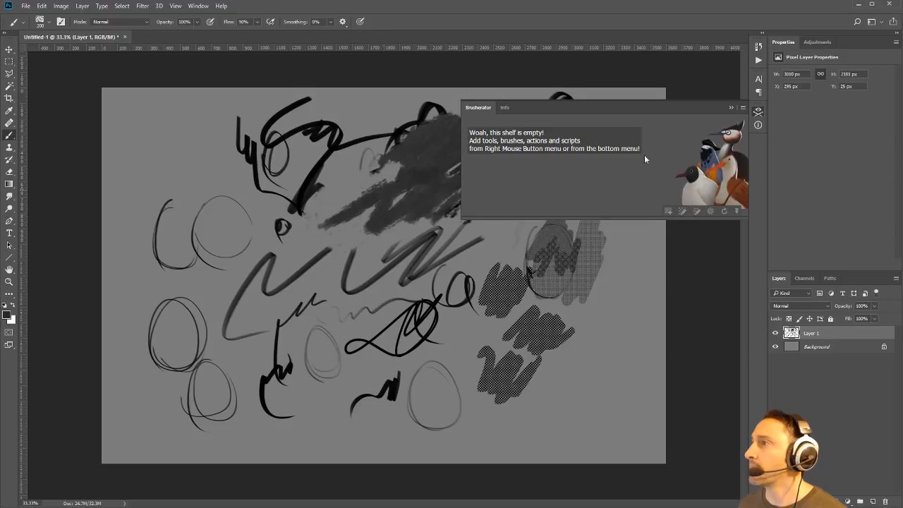
# Load the brushes shelf in Brusherator and return to the test shelf
pyautogui.click(742, 107)
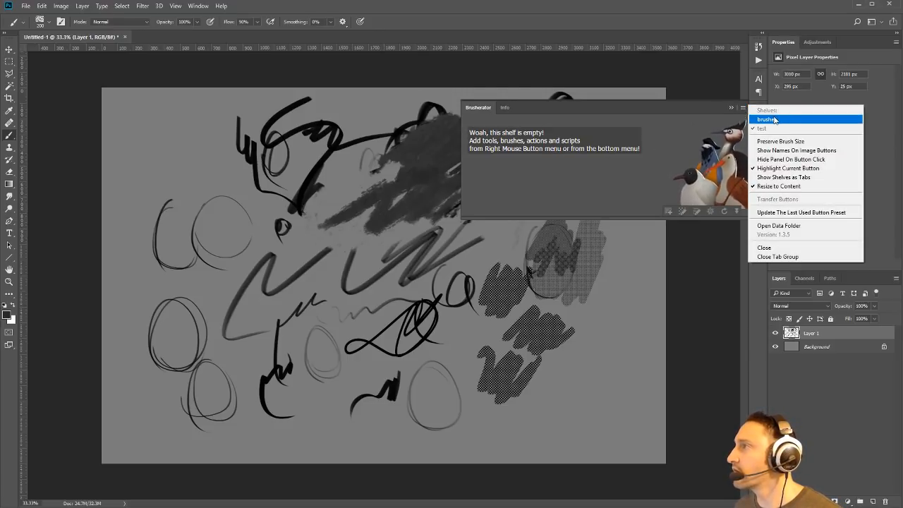
pyautogui.click(775, 120)
pyautogui.click(742, 108)
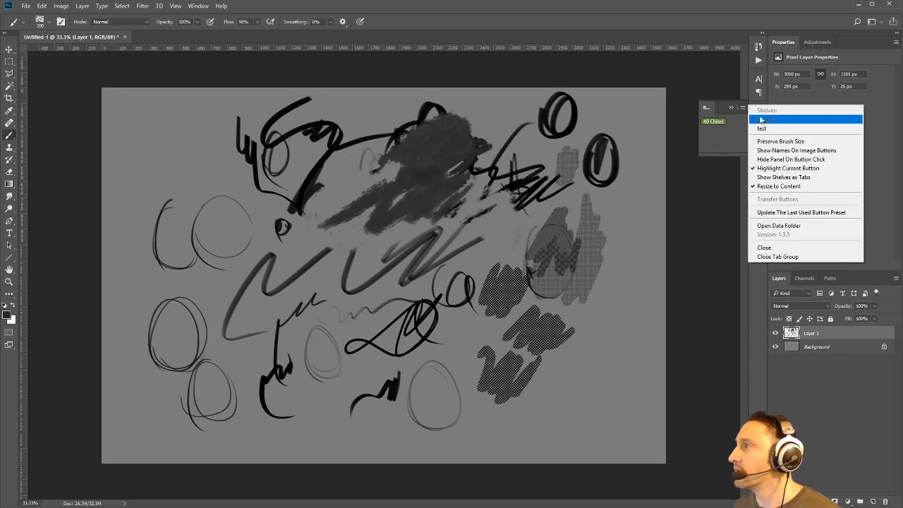
pyautogui.click(762, 128)
# Enable Show Shelves as Tabs in the Brusherator options
pyautogui.click(743, 108)
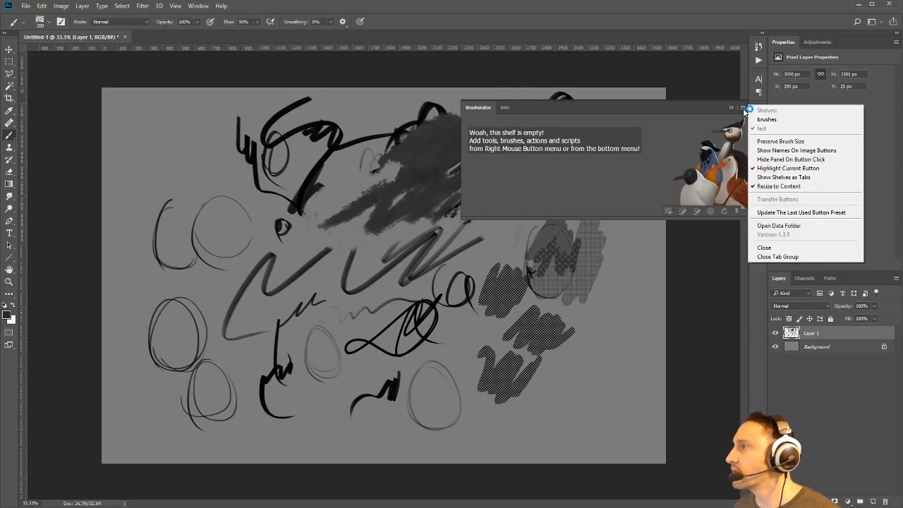
pyautogui.click(709, 209)
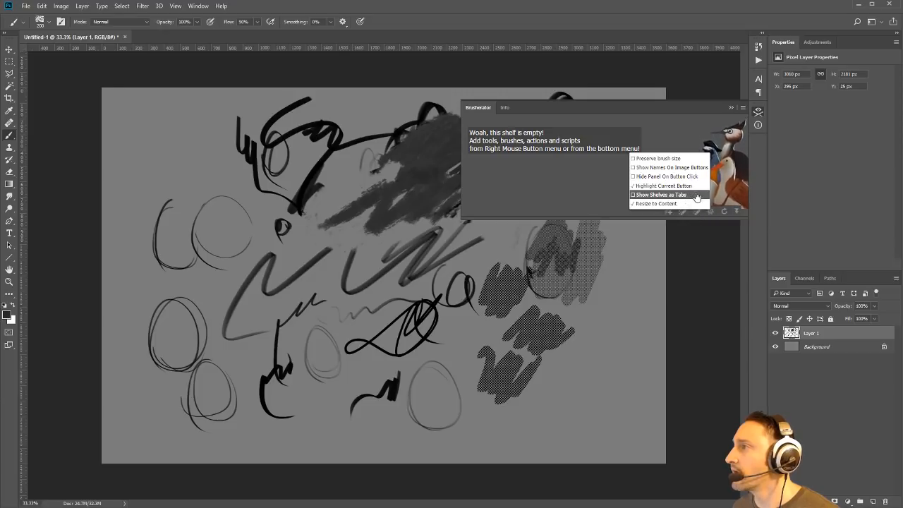
pyautogui.click(696, 195)
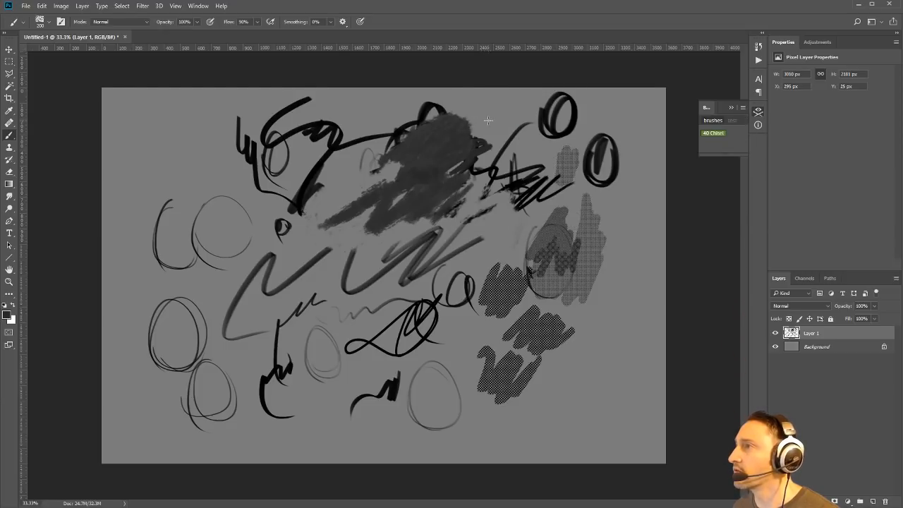
# Switch back and forth between the brushes and test shelf tabs, ending on test, and collapse Brusherator to its icon
pyautogui.click(732, 120)
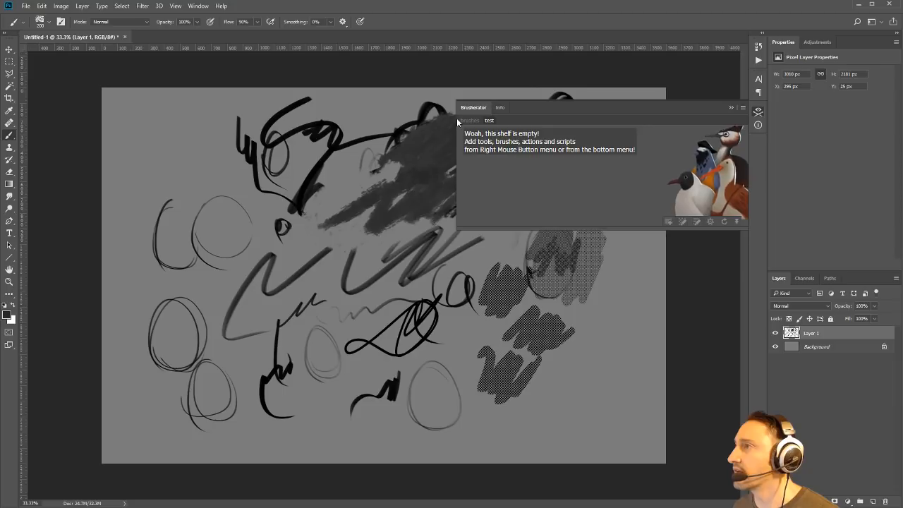
pyautogui.click(462, 119)
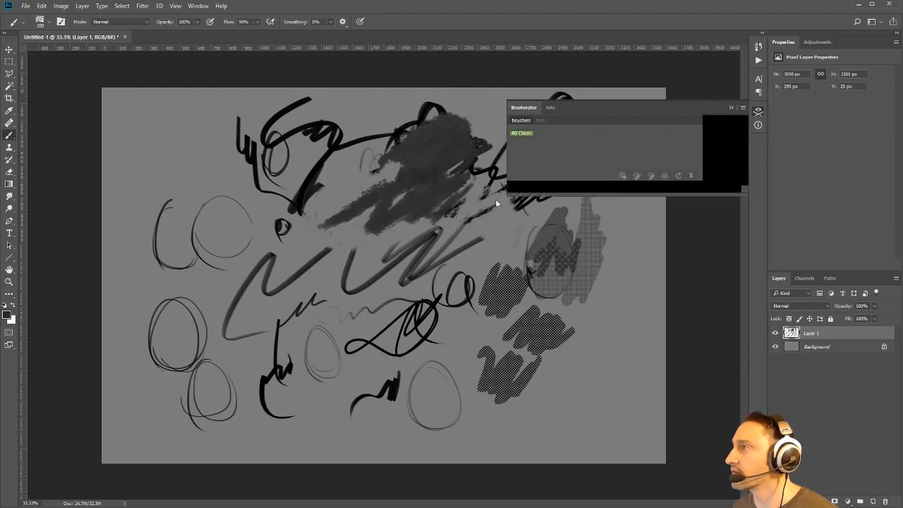
pyautogui.click(527, 121)
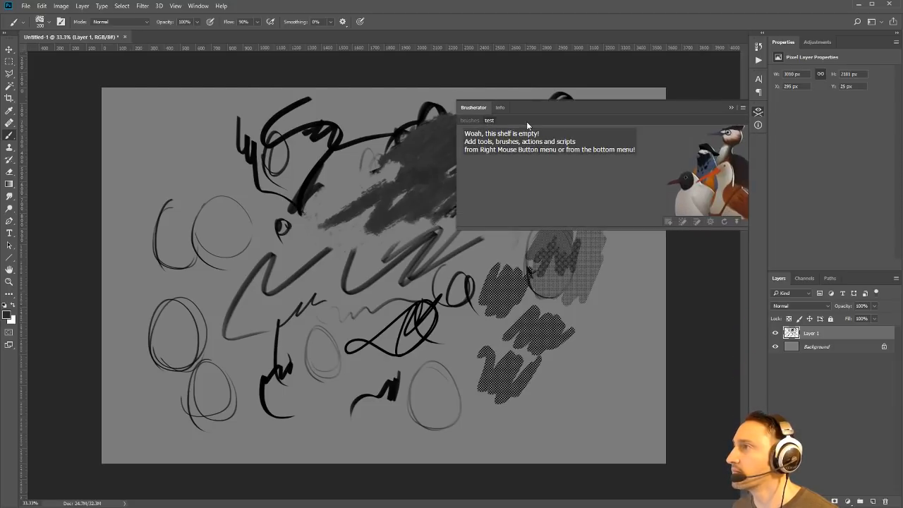
pyautogui.click(471, 120)
pyautogui.click(731, 121)
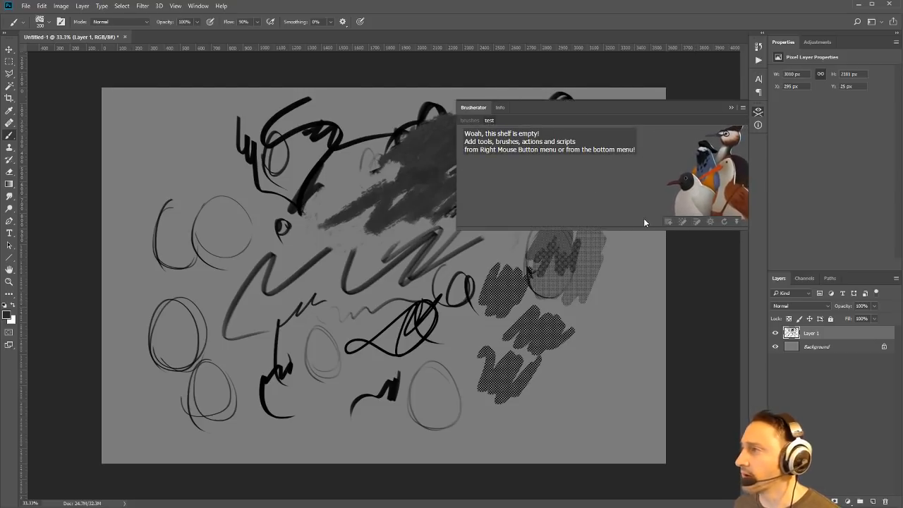
pyautogui.click(730, 106)
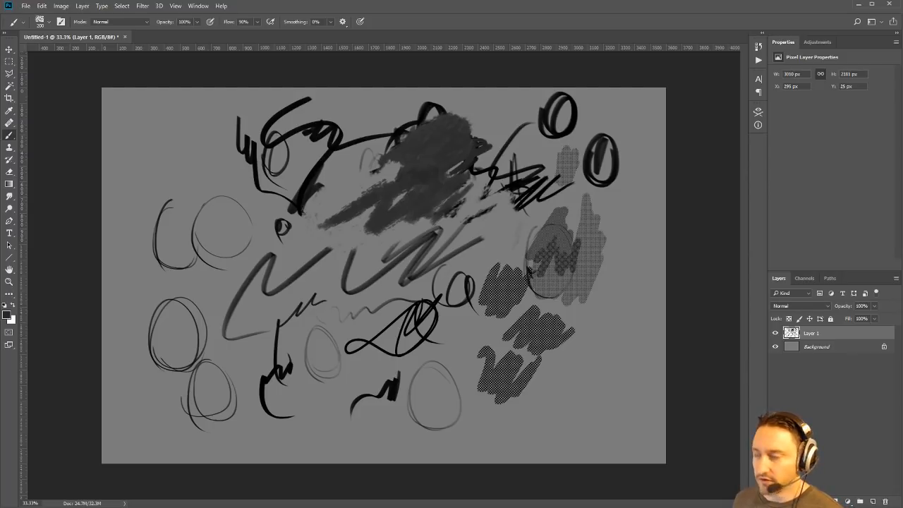
# Paint a textured dark patch and loose loops around the upper scribbles with the Van Gogh brush, sampling black from the canvas for the last strokes
pyautogui.moveTo(206, 185); pyautogui.dragTo(251, 227)
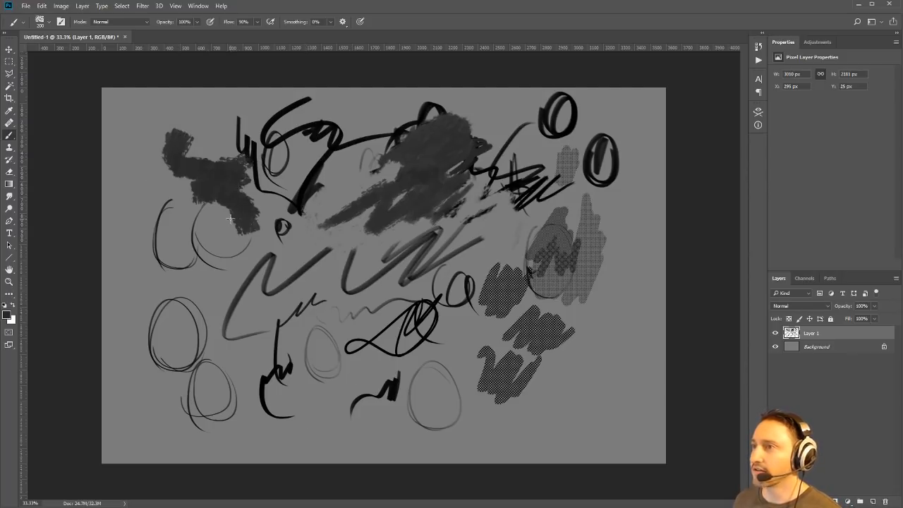
pyautogui.moveTo(332, 185)
pyautogui.mouseDown()
pyautogui.moveTo(317, 199)
pyautogui.moveTo(337, 180)
pyautogui.moveTo(333, 205)
pyautogui.mouseUp()
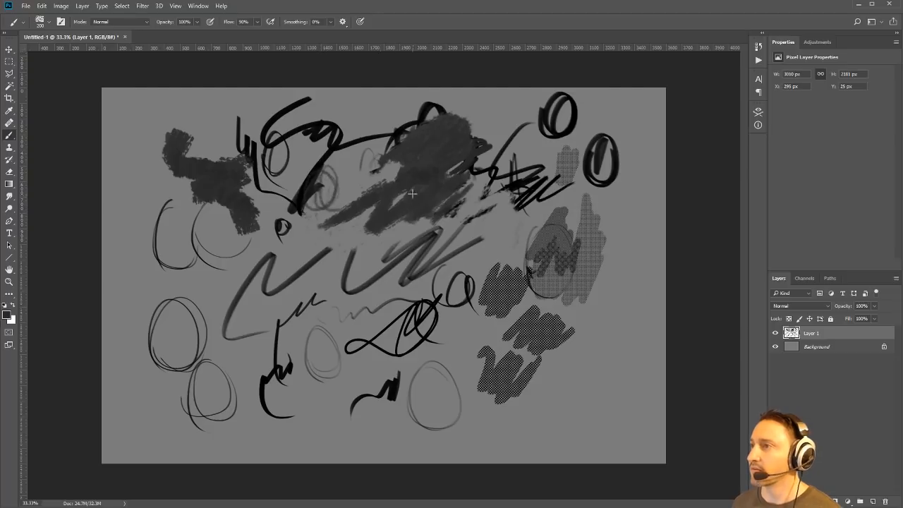
pyautogui.moveTo(349, 145)
pyautogui.mouseDown()
pyautogui.moveTo(364, 180)
pyautogui.moveTo(345, 190)
pyautogui.mouseUp()
pyautogui.keyDown('alt'); pyautogui.click(330, 137); pyautogui.keyUp('alt')
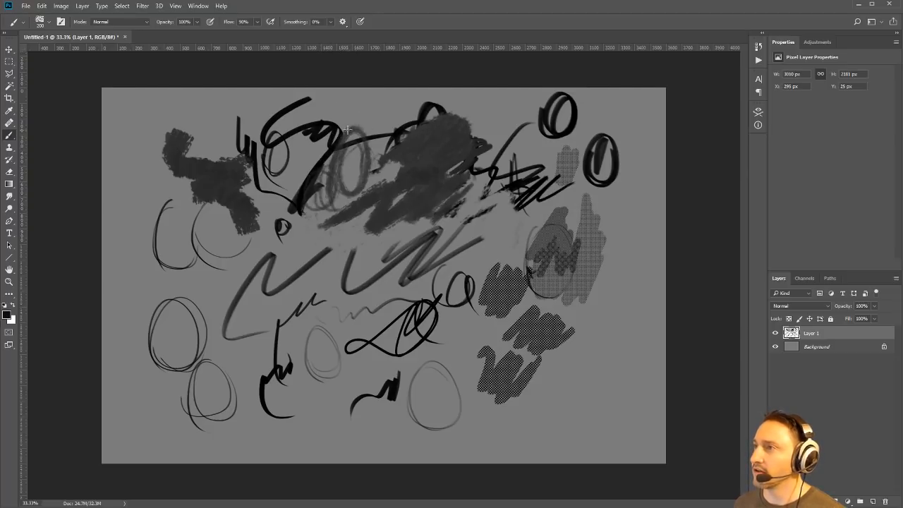
pyautogui.moveTo(353, 134); pyautogui.dragTo(364, 199)
pyautogui.moveTo(299, 160); pyautogui.dragTo(311, 195)
pyautogui.moveTo(312, 226)
pyautogui.mouseDown()
pyautogui.moveTo(371, 258)
pyautogui.moveTo(229, 271)
pyautogui.moveTo(242, 328)
pyautogui.mouseUp()
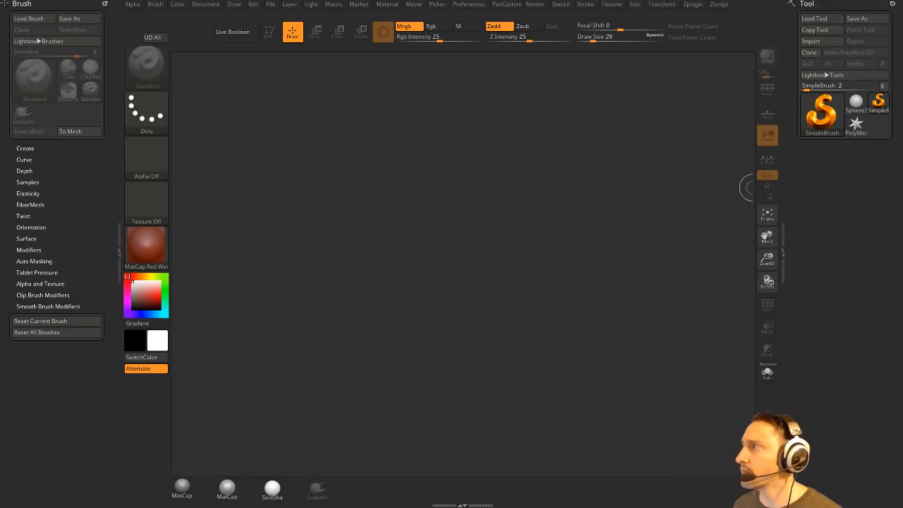
# In ZBrush, draw a Sphere3D, make it an editable PolyMesh3D, and give it the MatCap Gray material
pyautogui.click(878, 104)
pyautogui.moveTo(520, 231); pyautogui.dragTo(438, 233)
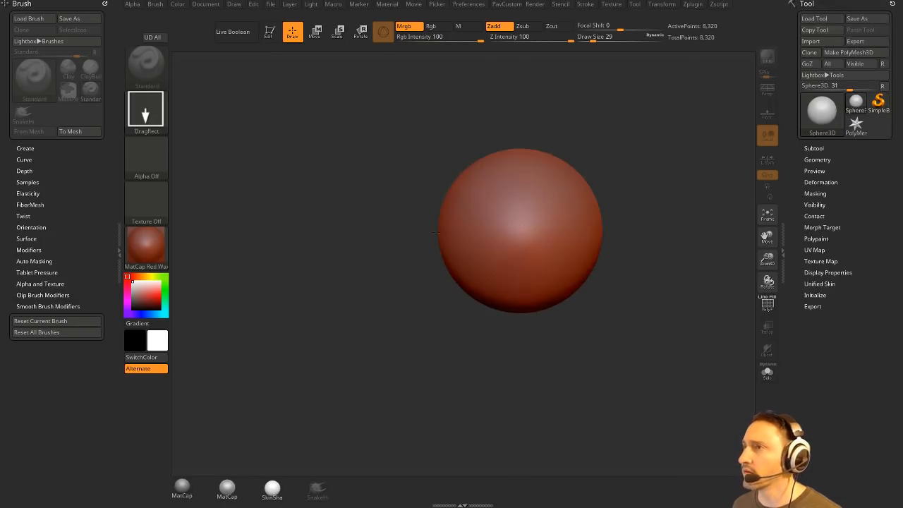
pyautogui.click(269, 31)
pyautogui.click(848, 52)
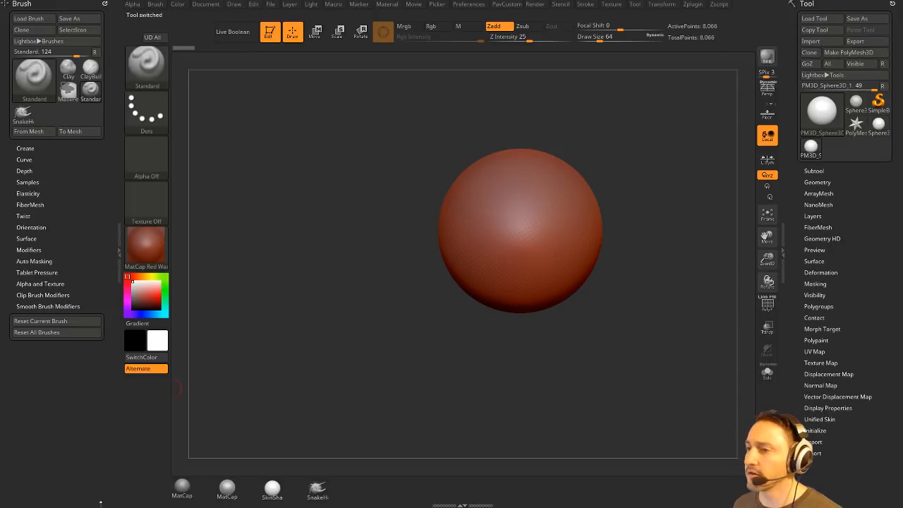
pyautogui.click(181, 487)
pyautogui.keyDown('alt'); pyautogui.moveTo(540, 366); pyautogui.dragTo(407, 430); pyautogui.keyUp('alt')
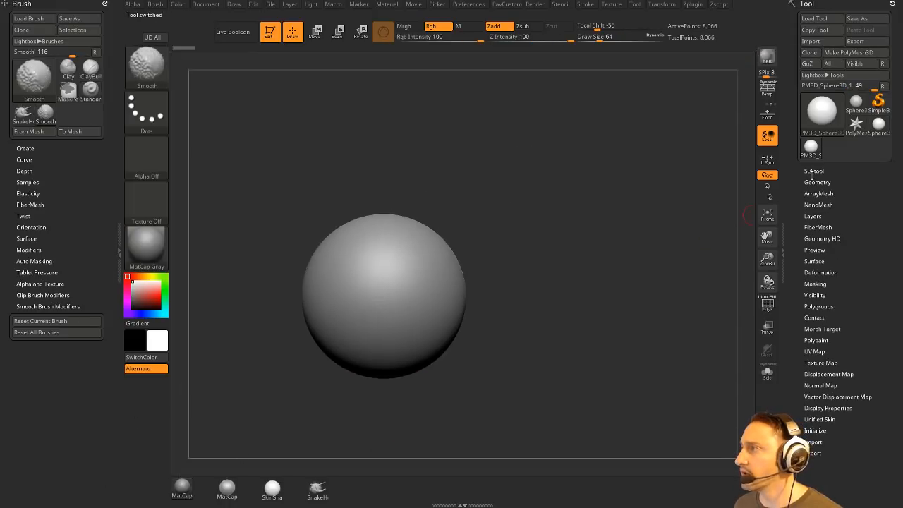
# Append a Cylinder3D as a second subtool and move it sideways, clear of the sphere
pyautogui.click(812, 171)
pyautogui.click(857, 434)
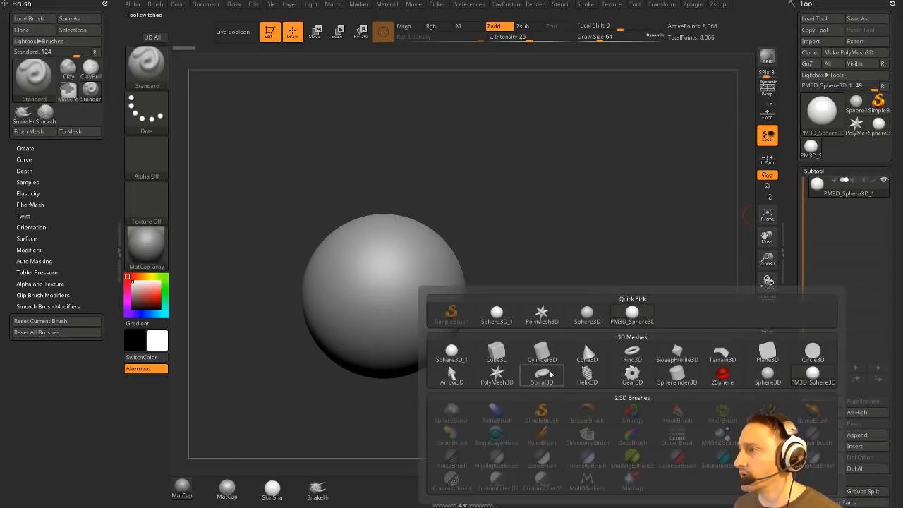
pyautogui.click(542, 353)
pyautogui.press('w')
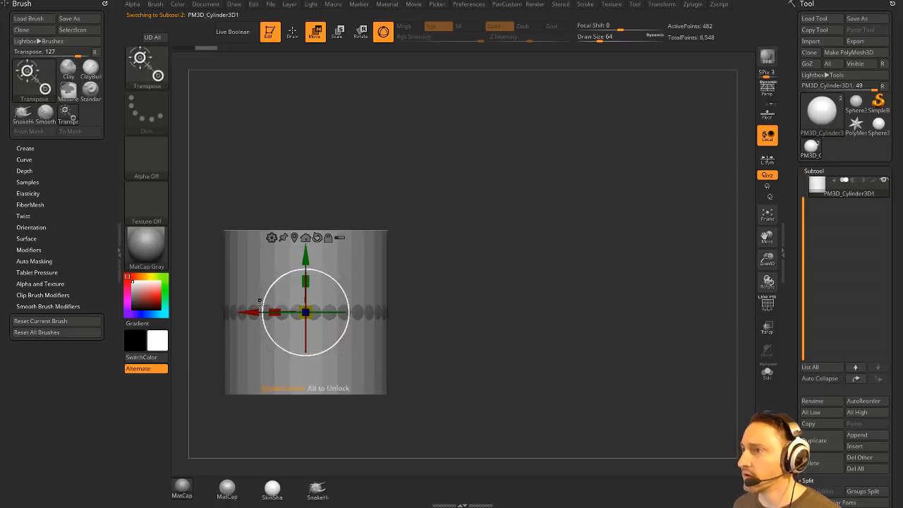
pyautogui.moveTo(259, 302); pyautogui.dragTo(417, 211)
pyautogui.moveTo(803, 207); pyautogui.dragTo(804, 186)
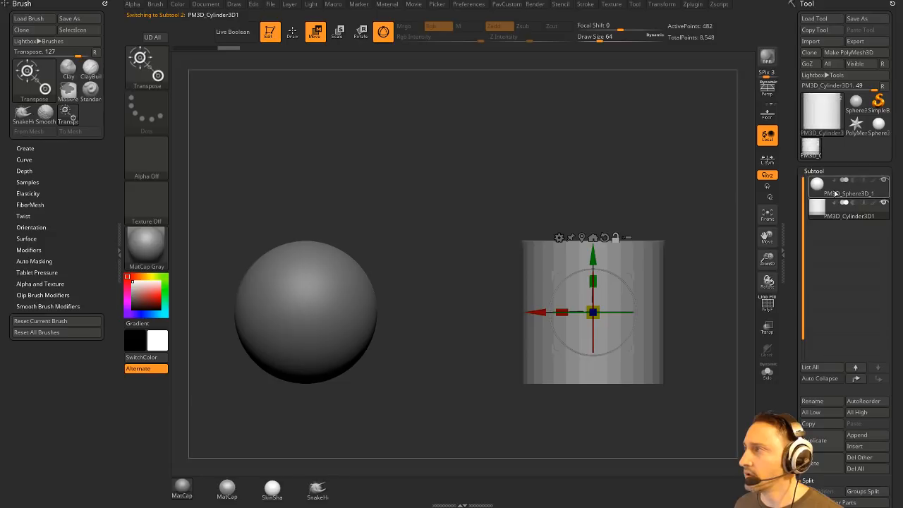
# Select the sphere subtool and turn on its Polyframe display, with both meshes seen from above
pyautogui.click(836, 194)
pyautogui.moveTo(527, 167); pyautogui.dragTo(516, 184)
pyautogui.keyDown('alt'); pyautogui.moveTo(421, 238); pyautogui.dragTo(403, 221); pyautogui.keyUp('alt')
pyautogui.moveTo(396, 222); pyautogui.dragTo(407, 226)
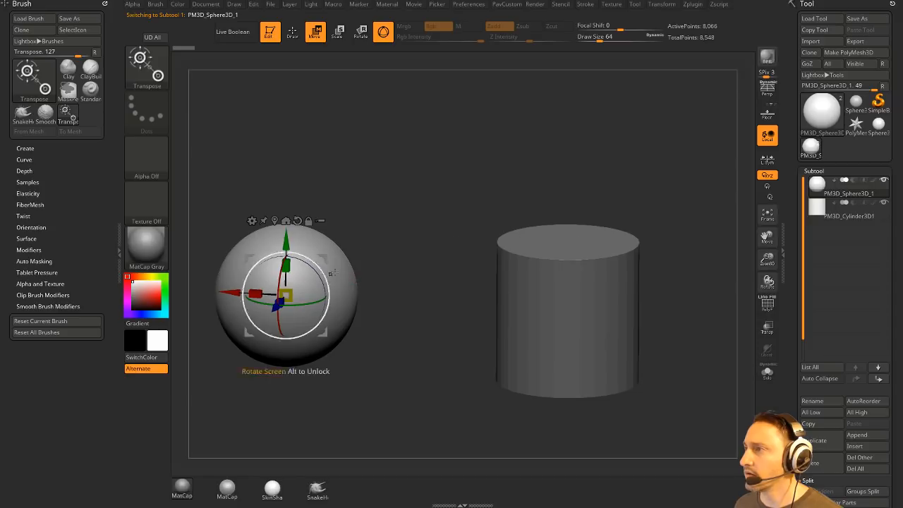
pyautogui.moveTo(624, 136); pyautogui.dragTo(625, 172)
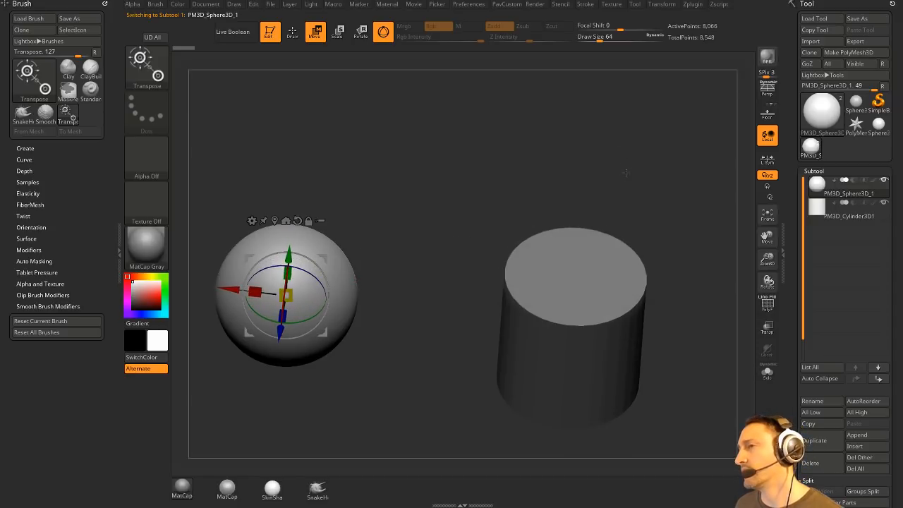
pyautogui.click(768, 304)
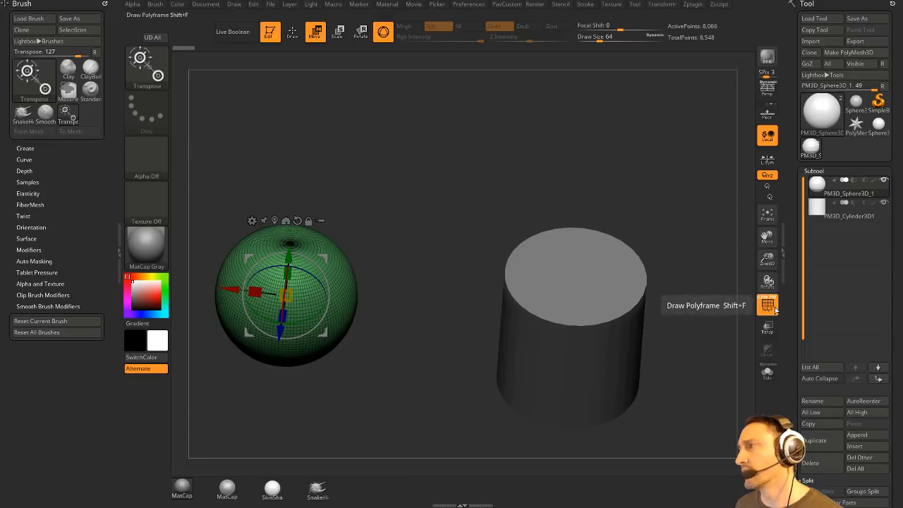
# Merge the cylinder subtool down into the sphere subtool, skipping the non-undoable operation warning until next restart
pyautogui.hotkey('ctrl', 'e')
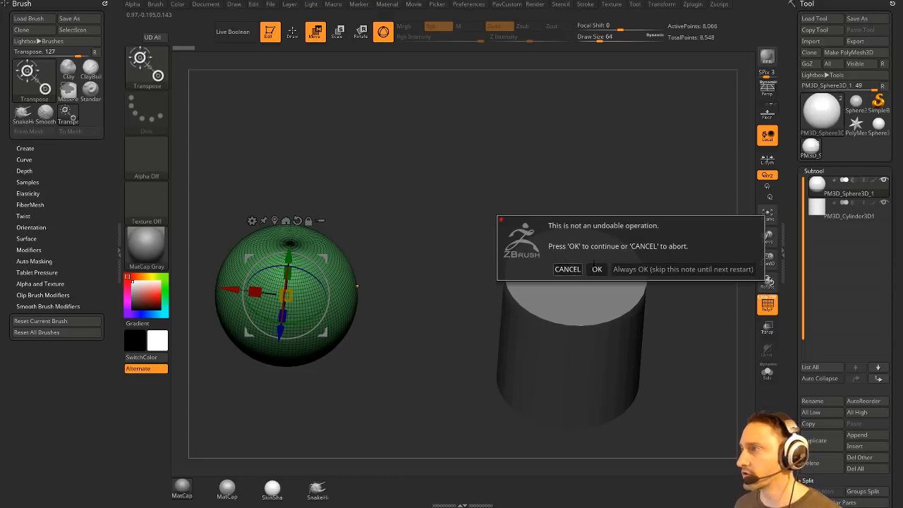
pyautogui.click(680, 269)
pyautogui.keyDown('alt'); pyautogui.moveTo(678, 226); pyautogui.dragTo(663, 200); pyautogui.keyUp('alt')
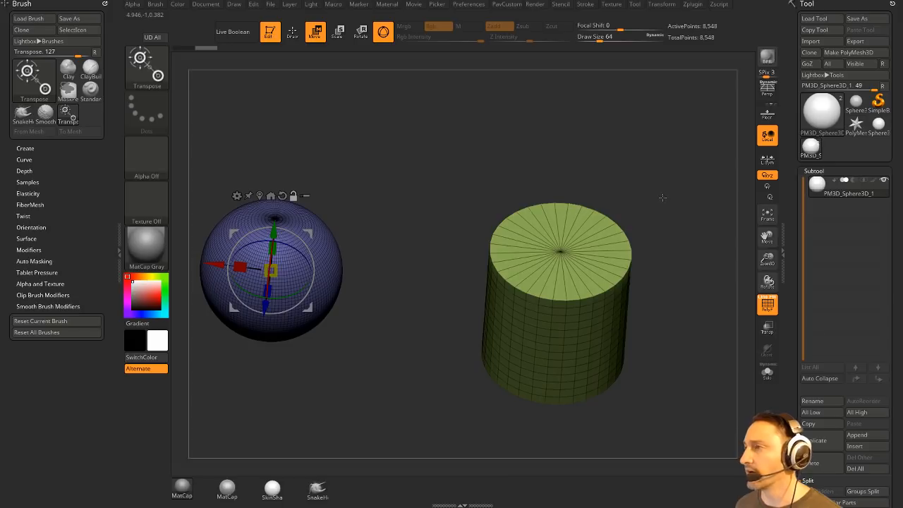
# Enlarge the draw size to 280 and return to the Move gizmo on the merged mesh
pyautogui.moveTo(660, 104); pyautogui.dragTo(620, 115)
pyautogui.press('s')
pyautogui.click(634, 144)
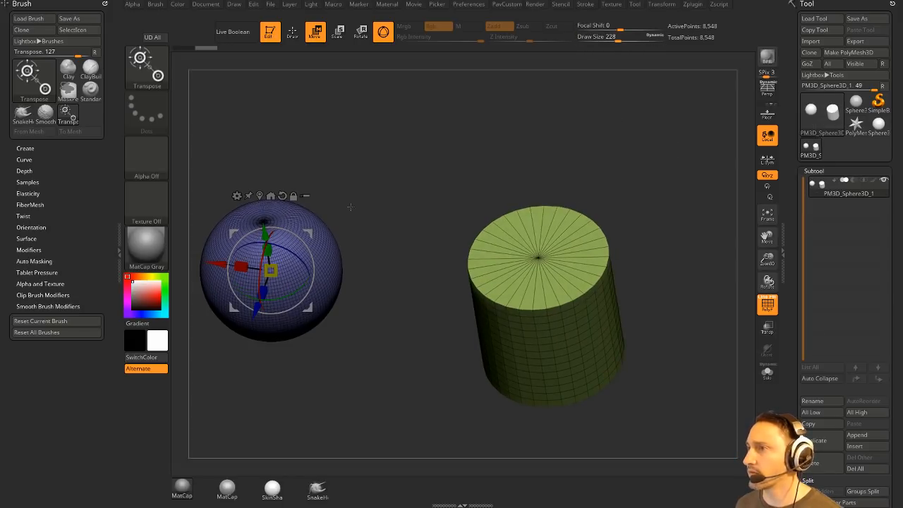
pyautogui.press('q')
pyautogui.moveTo(363, 188); pyautogui.dragTo(387, 189)
pyautogui.press('w')
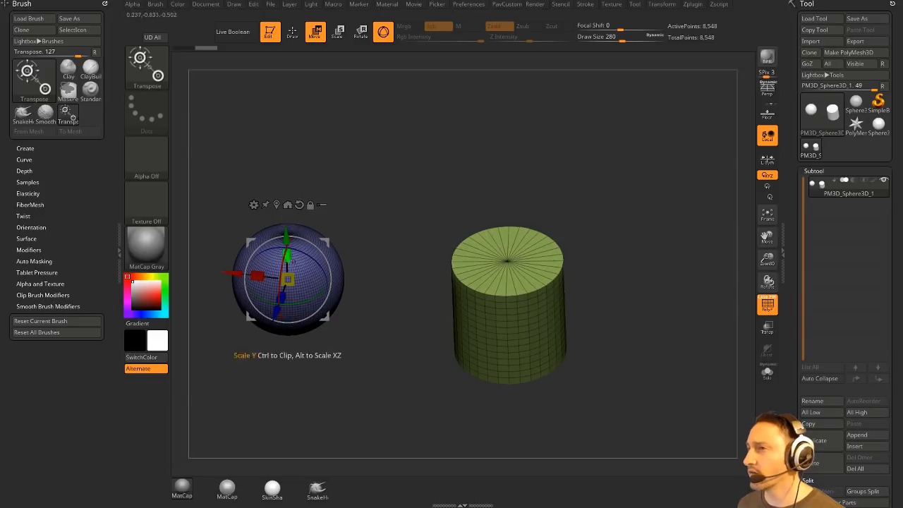
pyautogui.moveTo(287, 279)
pyautogui.mouseDown()
pyautogui.moveTo(376, 249)
pyautogui.moveTo(289, 277)
pyautogui.mouseUp()
pyautogui.hotkey('ctrl', 'z')
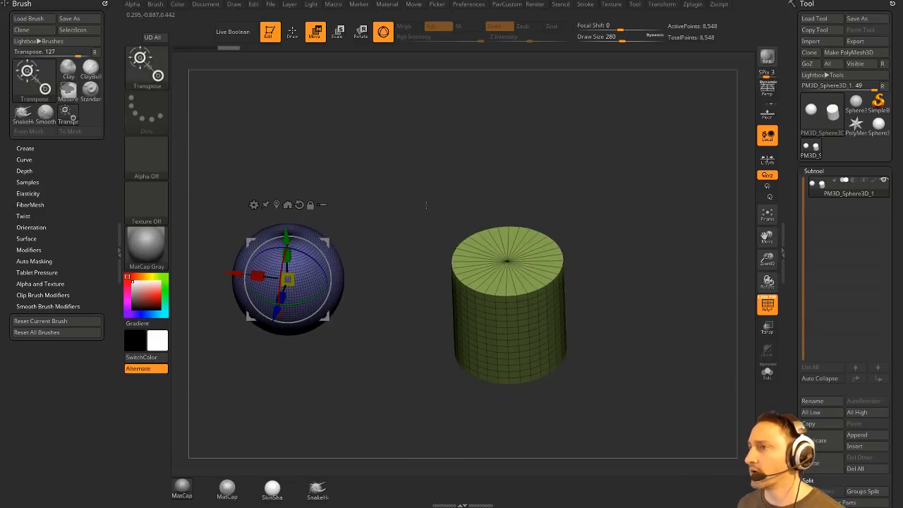
pyautogui.keyDown('alt'); pyautogui.moveTo(425, 204); pyautogui.dragTo(402, 205); pyautogui.keyUp('alt')
pyautogui.moveTo(309, 239); pyautogui.dragTo(327, 235)
pyautogui.hotkey('ctrl', 'z')
# Mask the whole cylinder and move only the unmasked sphere upward and closer to it
pyautogui.keyDown('ctrl'); pyautogui.moveTo(383, 191); pyautogui.dragTo(601, 419); pyautogui.keyUp('ctrl')
pyautogui.moveTo(303, 257); pyautogui.dragTo(347, 206)
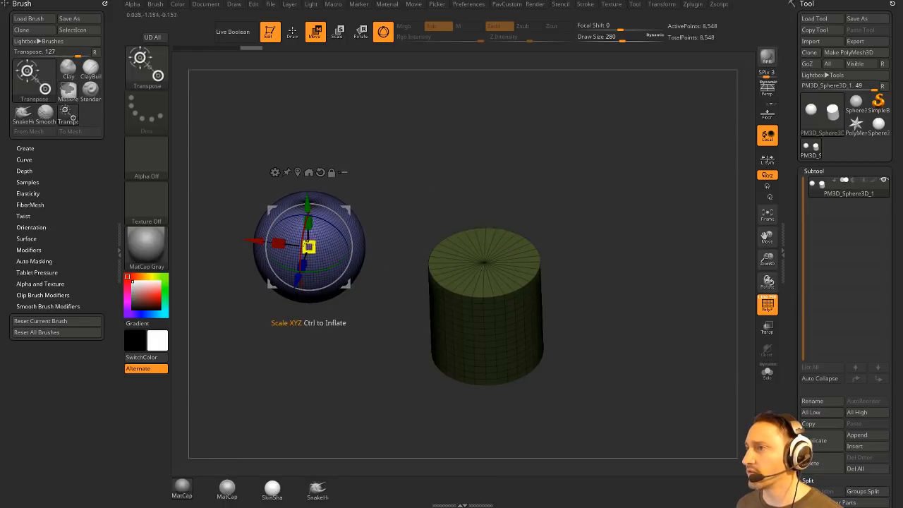
pyautogui.keyDown('alt'); pyautogui.moveTo(482, 169); pyautogui.dragTo(450, 179); pyautogui.keyUp('alt')
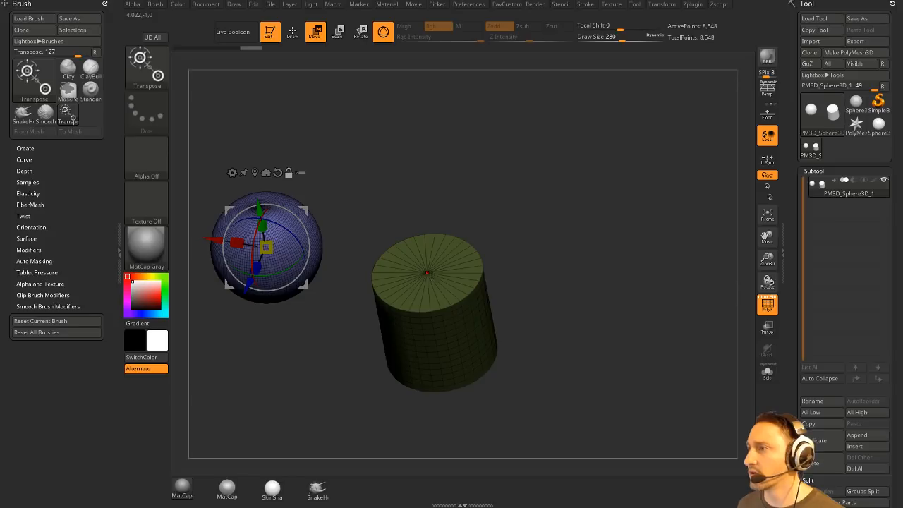
# Place the gizmo on the cylinder cap's centre, try Reset Mesh Orientation and Mesh To Axis, and undo both
pyautogui.click(427, 272)
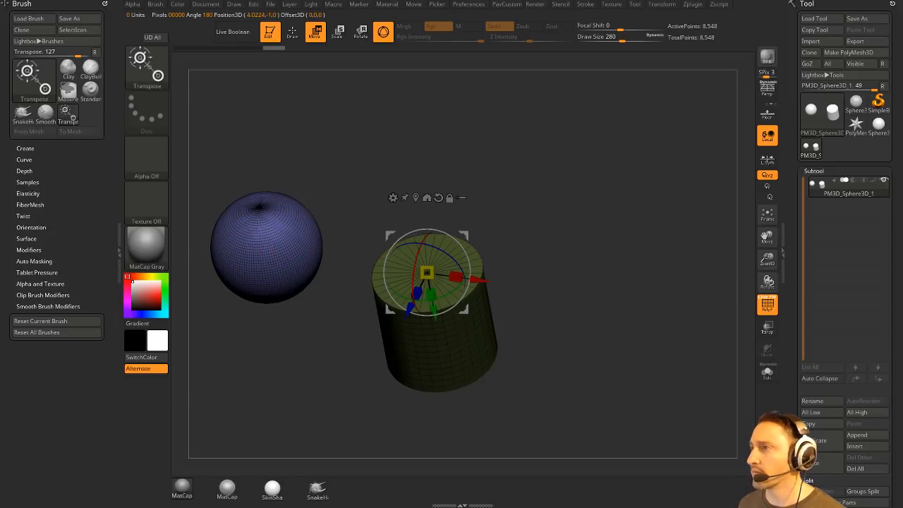
pyautogui.keyDown('alt'); pyautogui.moveTo(524, 209); pyautogui.dragTo(575, 200); pyautogui.keyUp('alt')
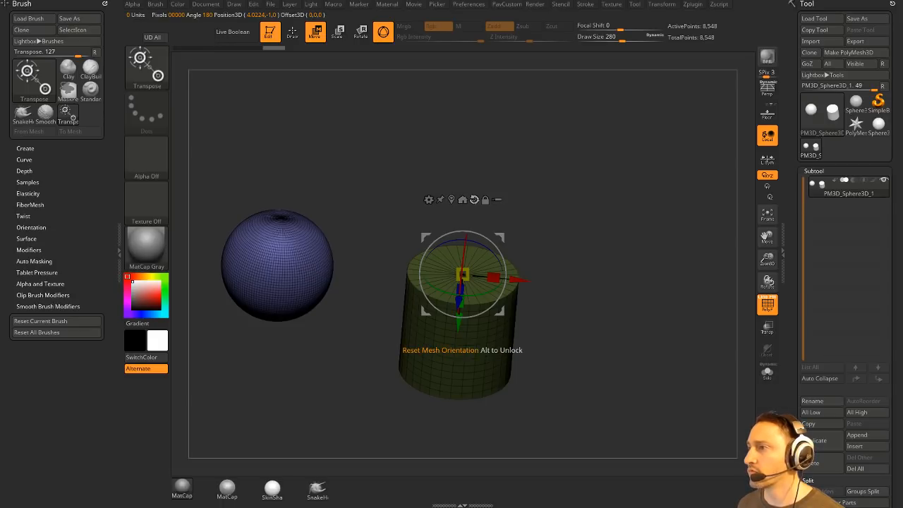
pyautogui.click(474, 199)
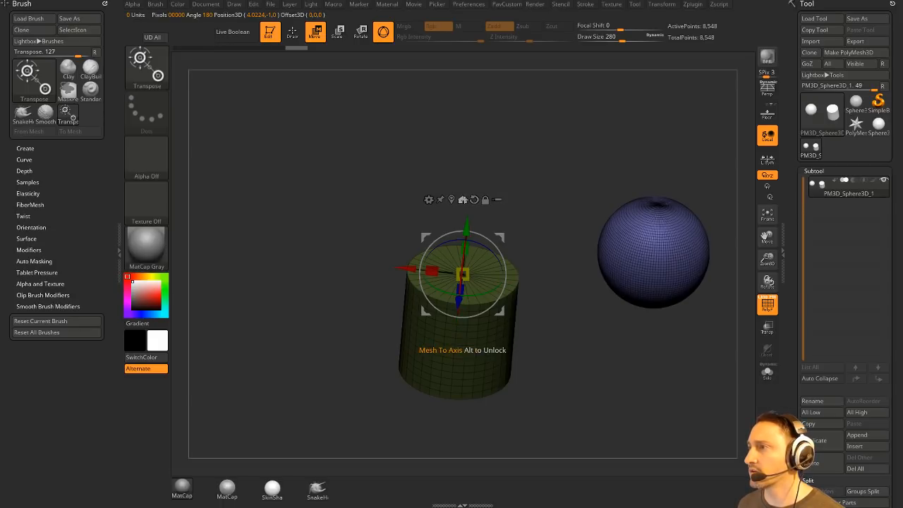
pyautogui.click(462, 200)
pyautogui.moveTo(465, 200); pyautogui.dragTo(468, 202)
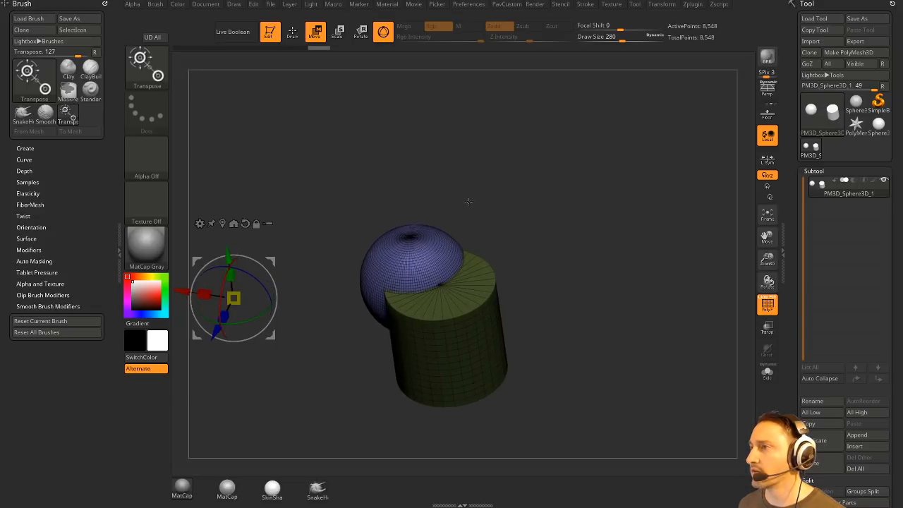
pyautogui.hotkey('ctrl', 'z')
pyautogui.hotkey('ctrl', 'z')
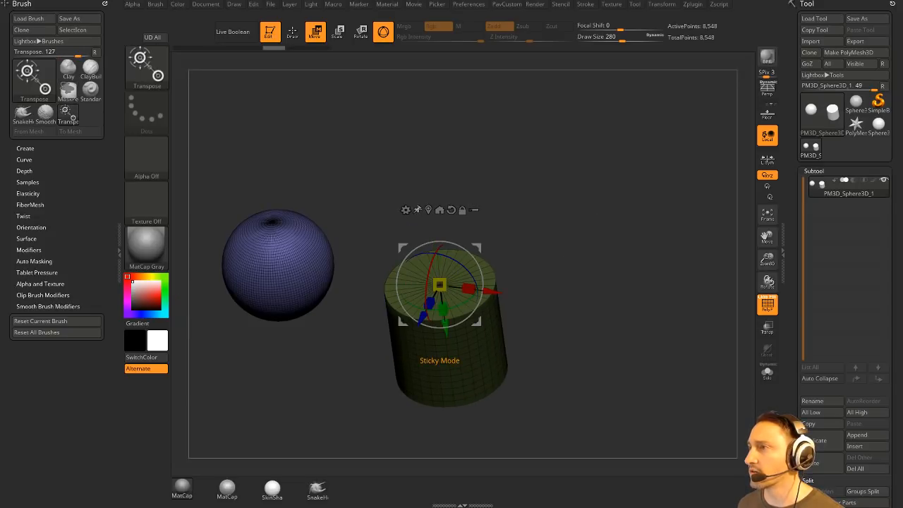
# Center the gizmo on the unmasked sphere and place it back on the centre of the cylinder's top cap
pyautogui.click(429, 209)
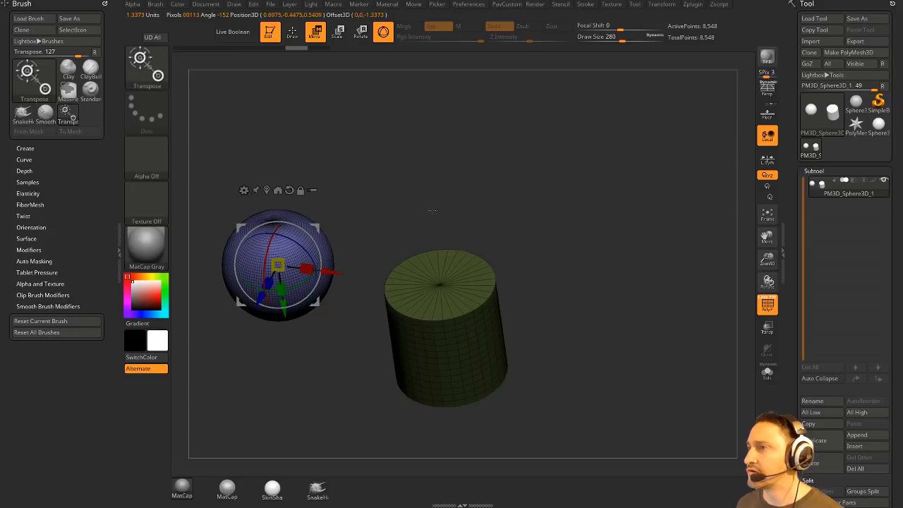
pyautogui.click(439, 284)
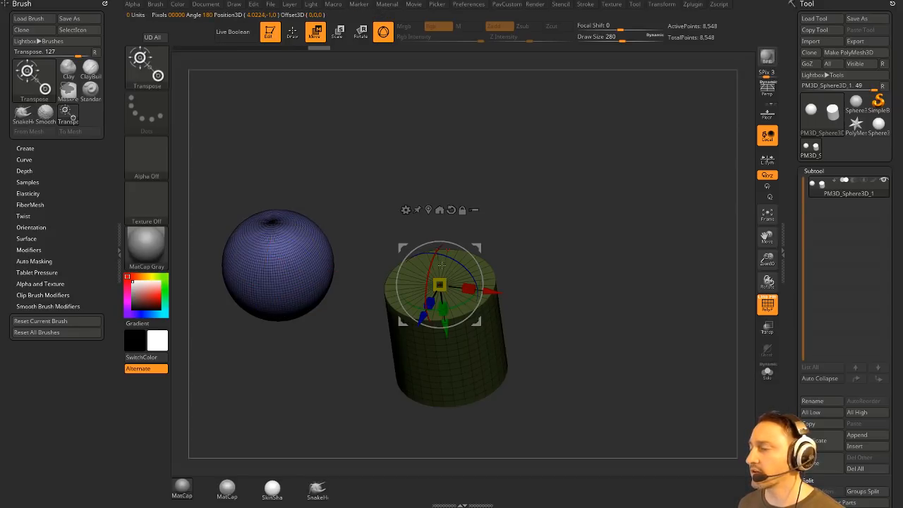
pyautogui.moveTo(438, 283); pyautogui.dragTo(381, 286, button='right')
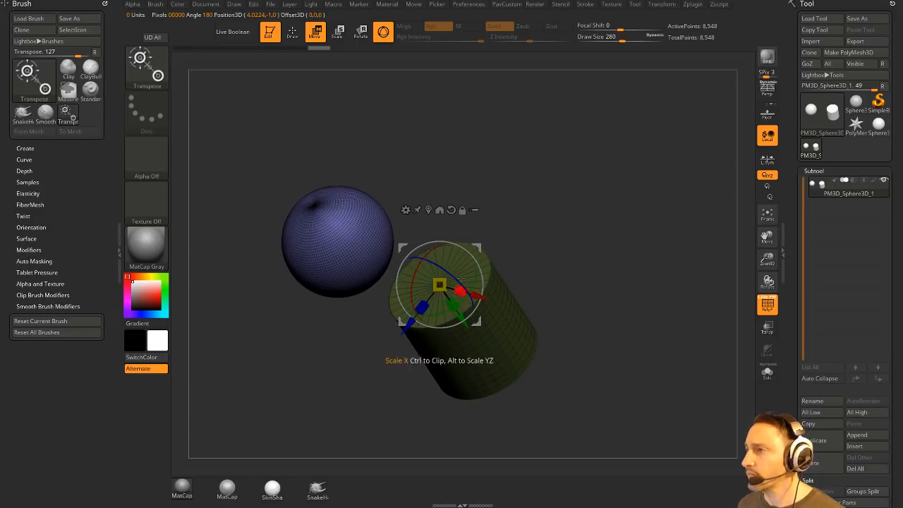
pyautogui.moveTo(487, 271); pyautogui.dragTo(551, 242, button='right')
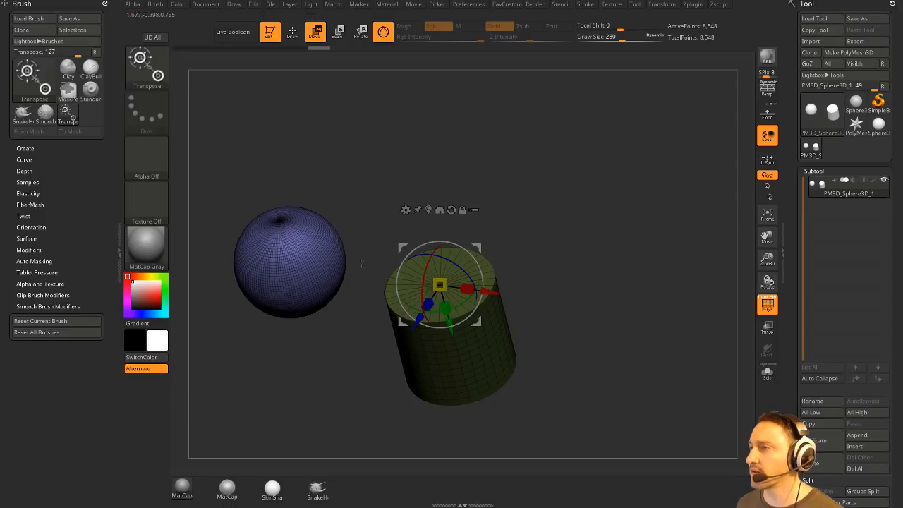
# Snap the gizmo to the sphere's underside and move it back to the centre vertex of the cylinder's top cap
pyautogui.moveTo(548, 264); pyautogui.dragTo(581, 154, button='right')
pyautogui.keyDown('alt'); pyautogui.click(290, 356); pyautogui.keyUp('alt')
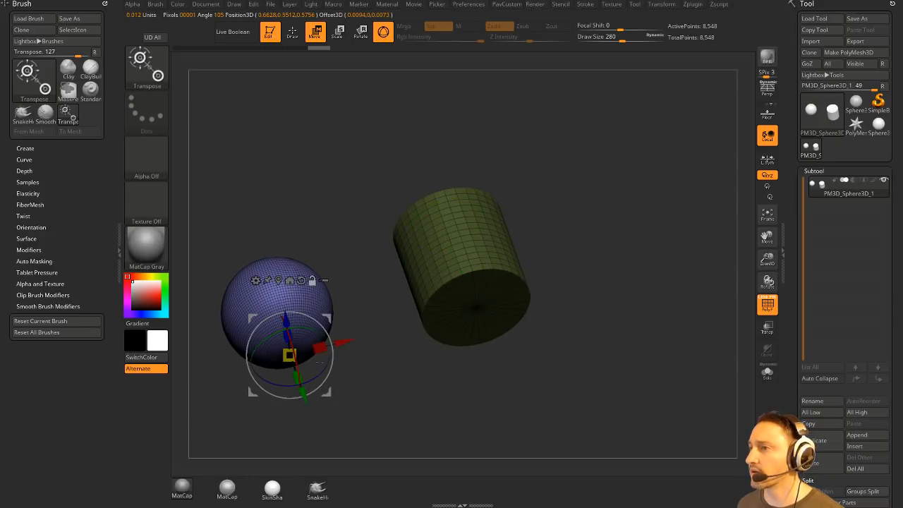
pyautogui.moveTo(393, 350); pyautogui.dragTo(321, 416, button='right')
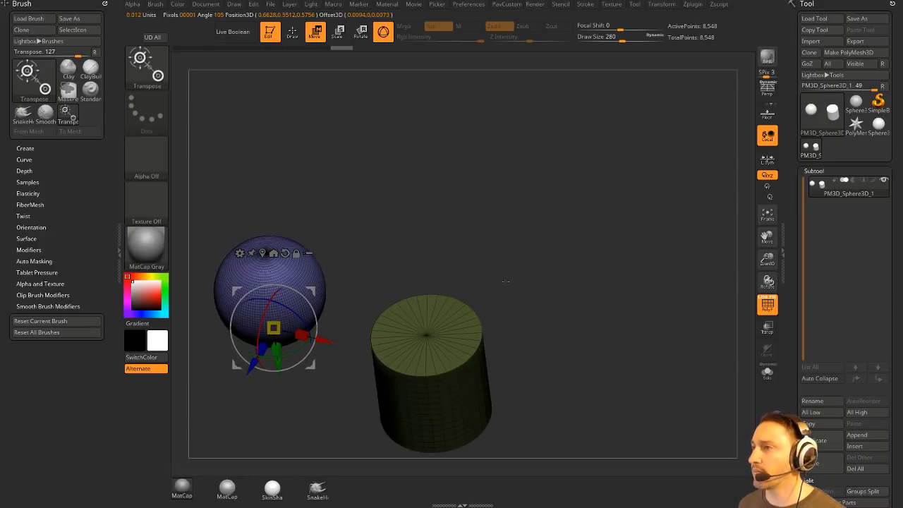
pyautogui.keyDown('alt'); pyautogui.click(426, 337); pyautogui.keyUp('alt')
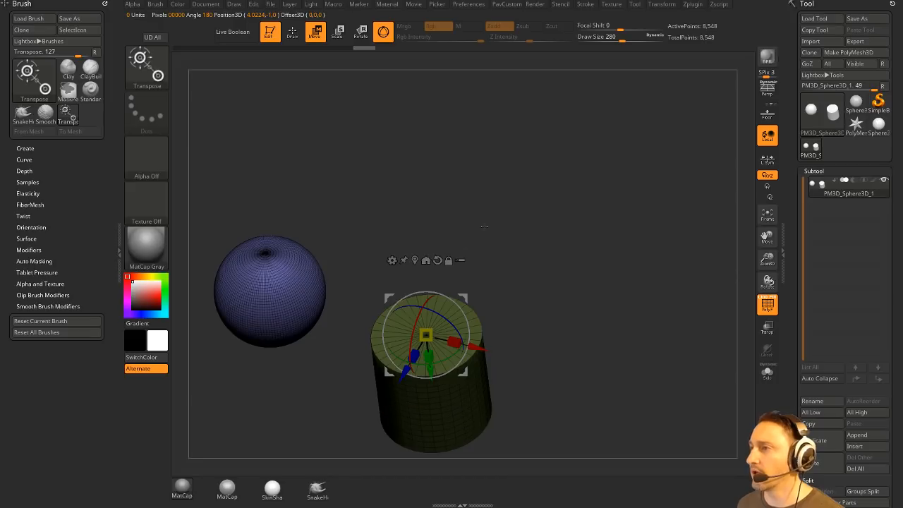
pyautogui.moveTo(485, 226)
pyautogui.mouseDown(button='right')
pyautogui.moveTo(489, 177)
pyautogui.moveTo(584, 219)
pyautogui.moveTo(576, 203)
pyautogui.mouseUp(button='right')
# Return to Draw mode and reduce the draw size to 145
pyautogui.press('q')
pyautogui.press('s')
pyautogui.moveTo(615, 231); pyautogui.dragTo(605, 231)
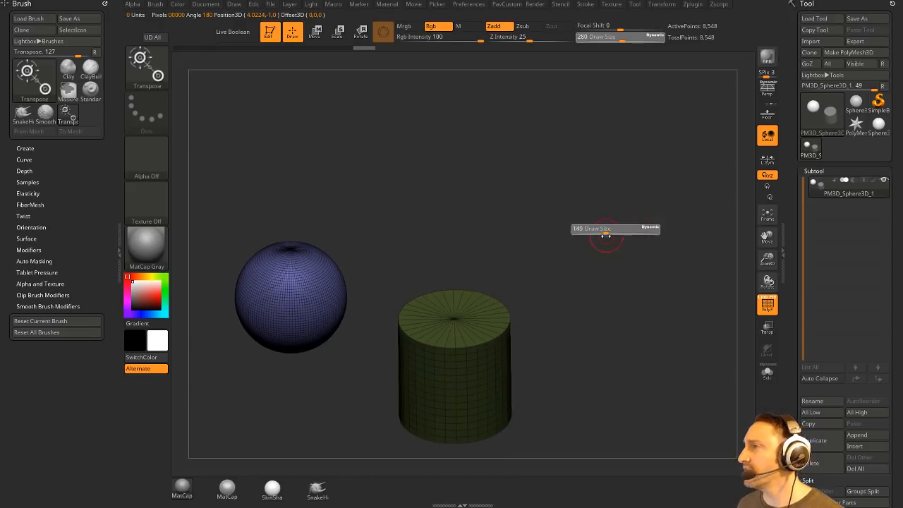
# Expand the tool's Contact settings and read the detailed help note for the C1 contact point
pyautogui.moveTo(797, 237)
pyautogui.mouseDown()
pyautogui.moveTo(801, 104)
pyautogui.moveTo(800, 135)
pyautogui.moveTo(803, 112)
pyautogui.mouseUp()
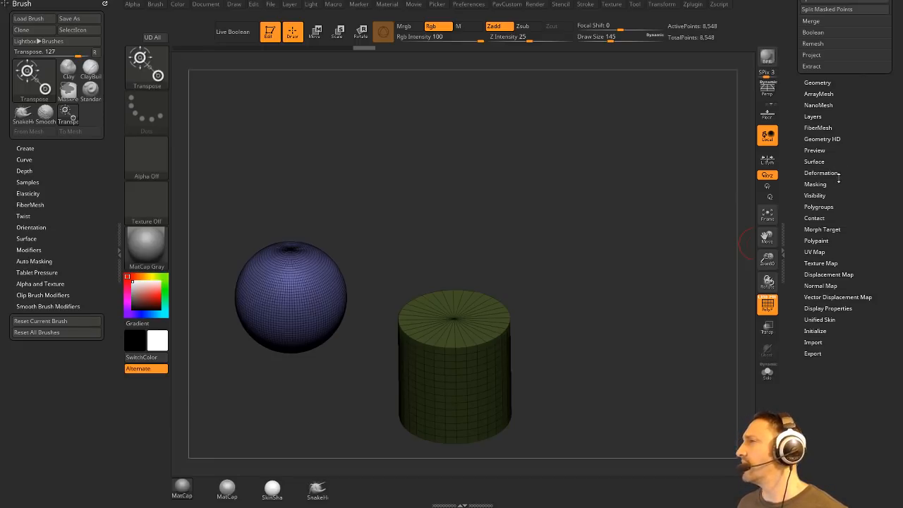
pyautogui.click(820, 220)
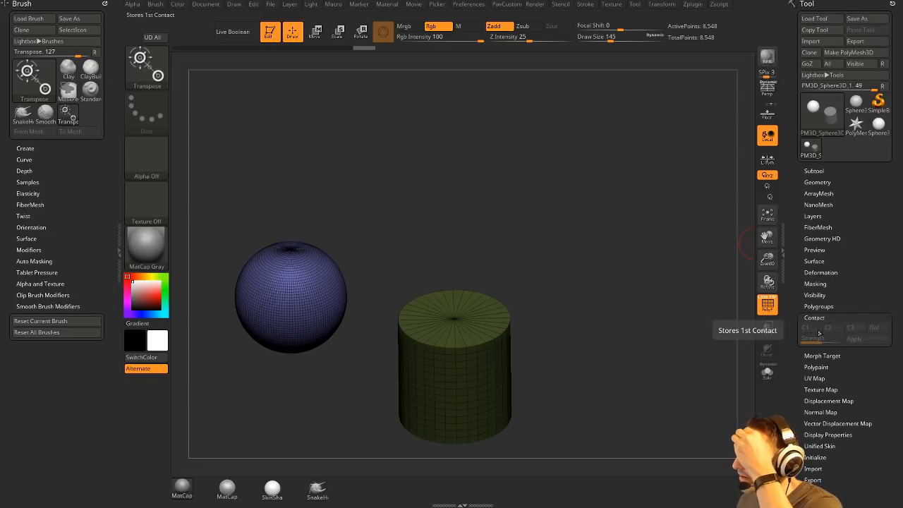
pyautogui.press('ctrl')
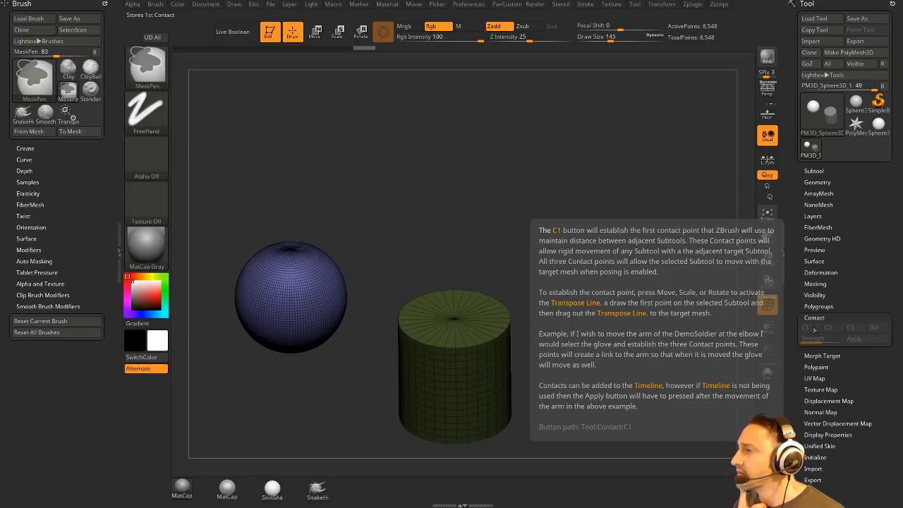
# Switch from the gizmo to the transpose line and draw it about 3.4 units from the sphere's bottom pole to the cylinder's bottom centre
pyautogui.press('w')
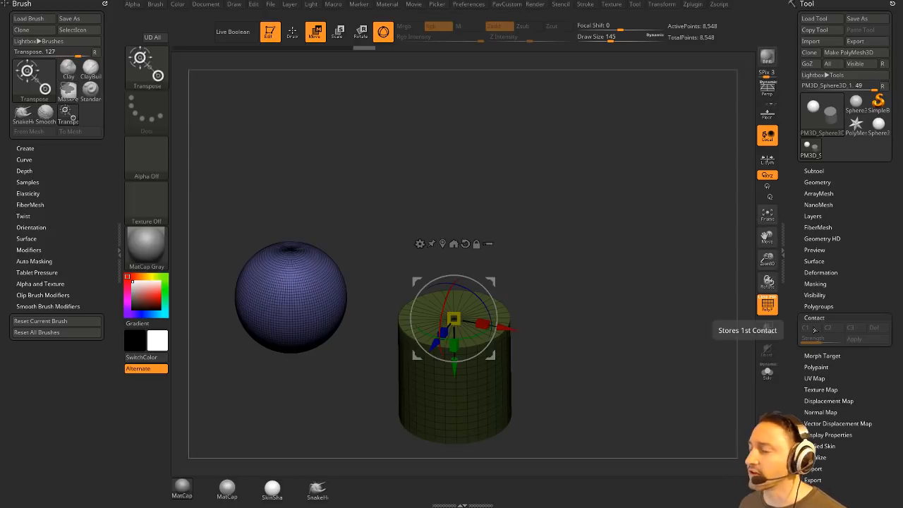
pyautogui.click(383, 33)
pyautogui.keyDown('shift'); pyautogui.moveTo(513, 125); pyautogui.dragTo(521, 106); pyautogui.keyUp('shift')
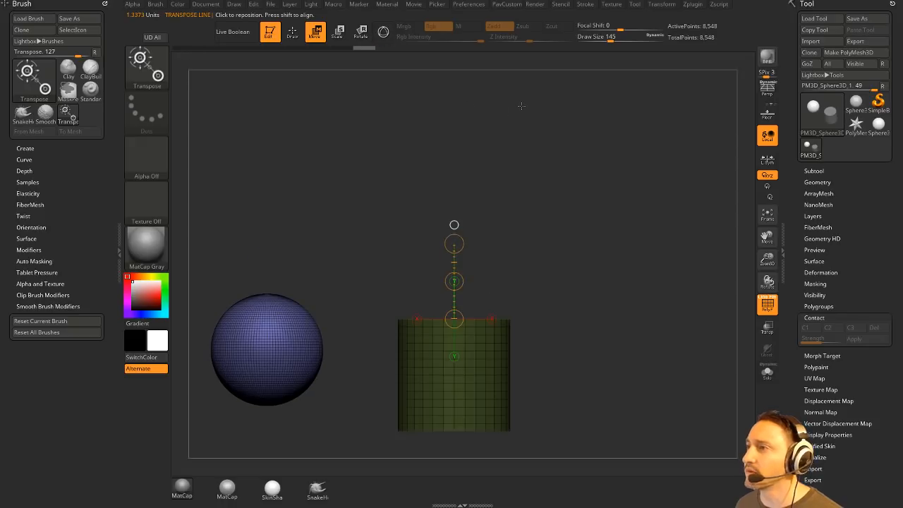
pyautogui.keyDown('shift'); pyautogui.moveTo(356, 356); pyautogui.dragTo(312, 305); pyautogui.keyUp('shift')
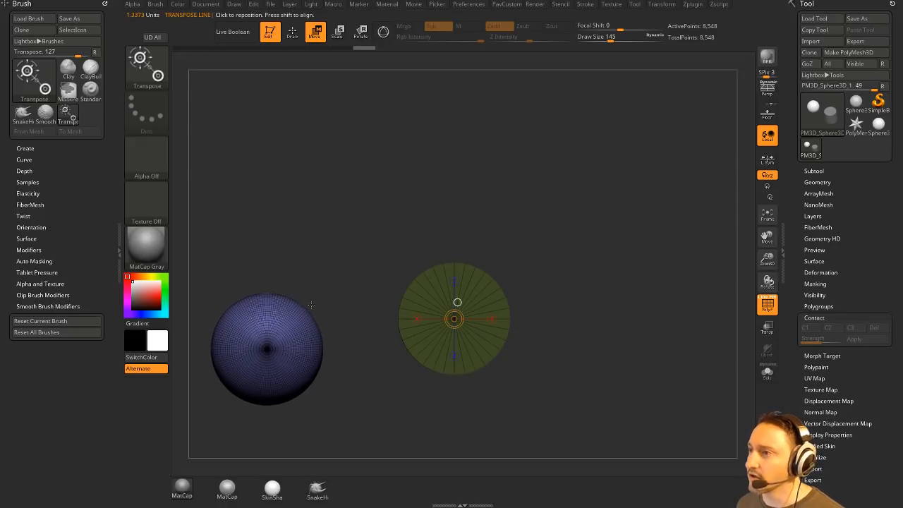
pyautogui.moveTo(268, 349); pyautogui.dragTo(454, 319)
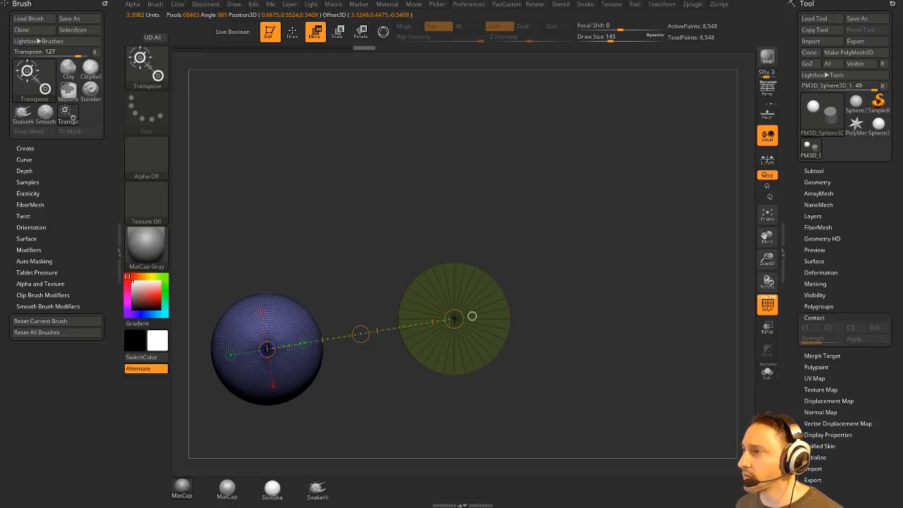
pyautogui.moveTo(617, 281)
pyautogui.keyDown('shift'); pyautogui.mouseDown()
pyautogui.moveTo(627, 316)
pyautogui.moveTo(619, 286)
pyautogui.mouseUp(); pyautogui.keyUp('shift')
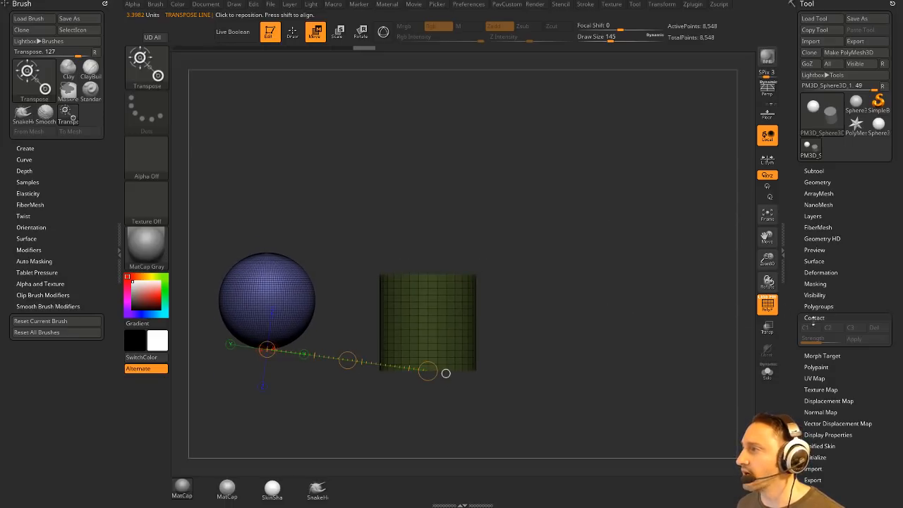
pyautogui.keyDown('alt'); pyautogui.moveTo(593, 249); pyautogui.dragTo(616, 244); pyautogui.keyUp('alt')
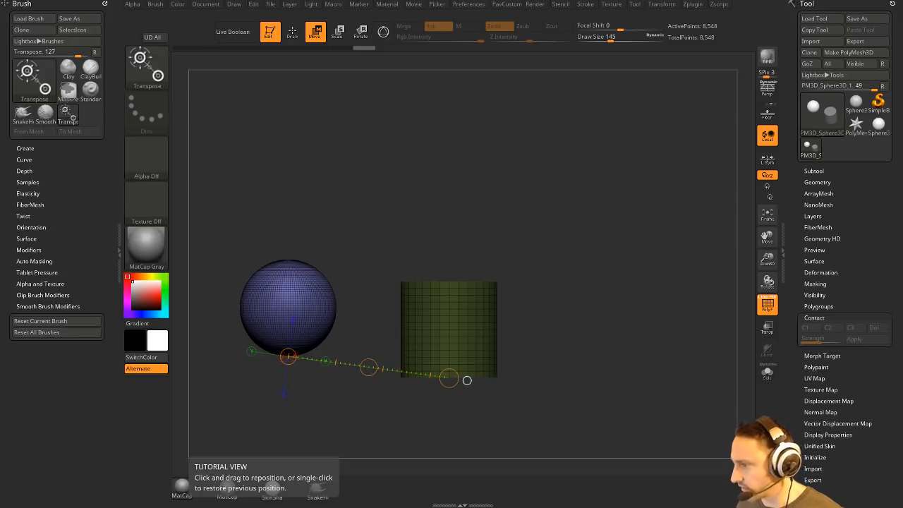
# Switch to the browser's YouTube workshop playlist, open Workshop Broadcast #6, and select the video's full web address
pyautogui.moveTo(902, 184); pyautogui.dragTo(454, 35)
pyautogui.scroll(-1, 598, 331)
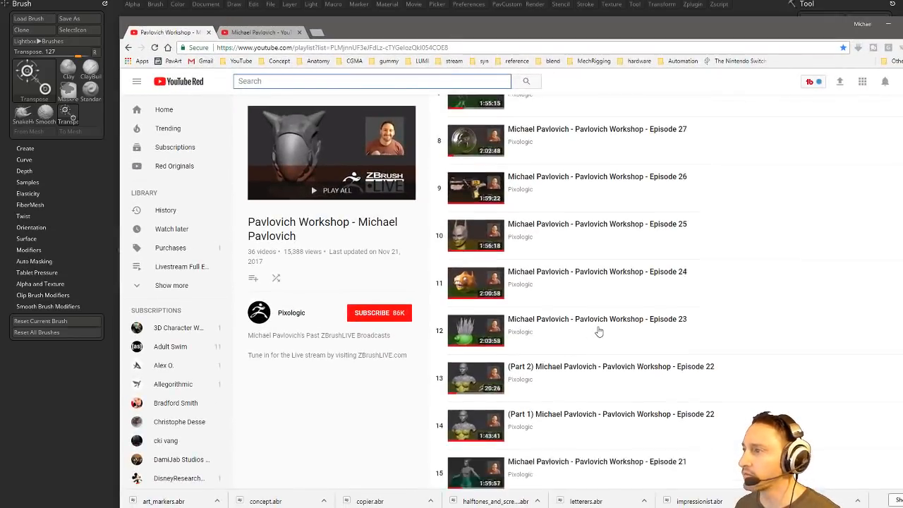
pyautogui.scroll(-8, 598, 332)
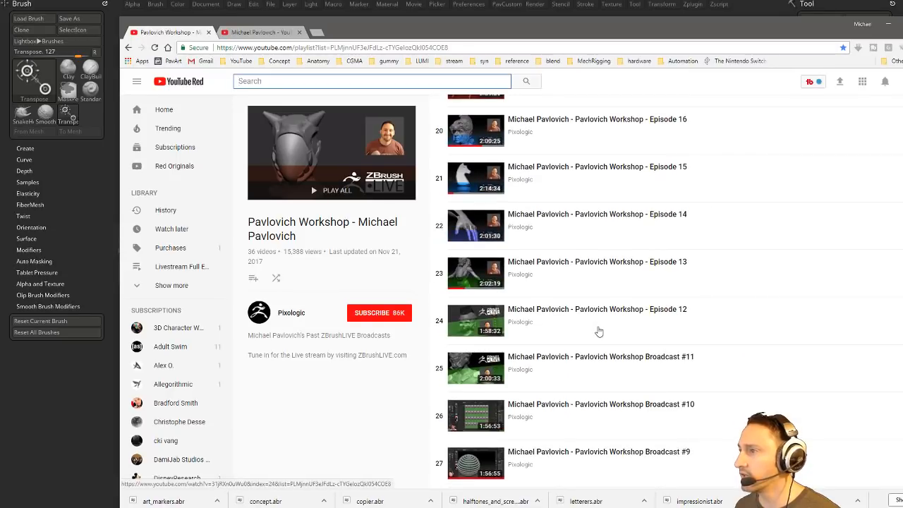
pyautogui.scroll(-8, 599, 332)
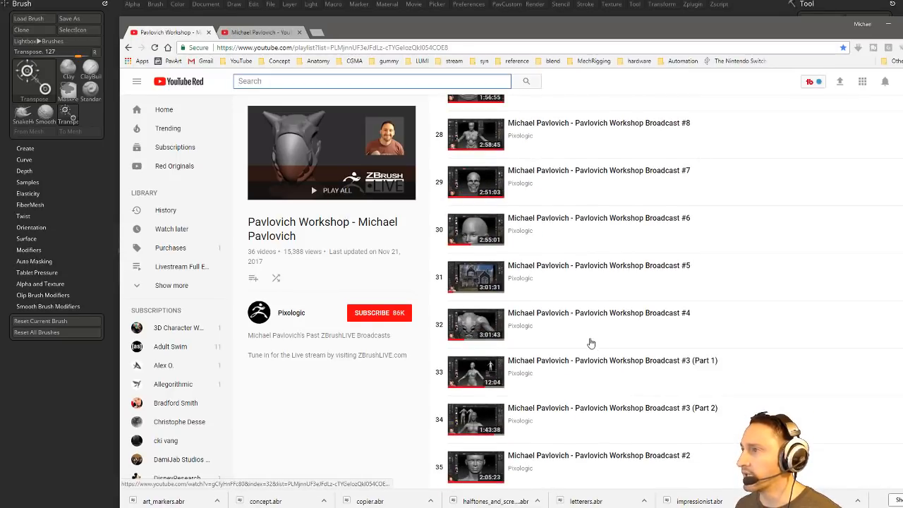
pyautogui.scroll(-1, 606, 339)
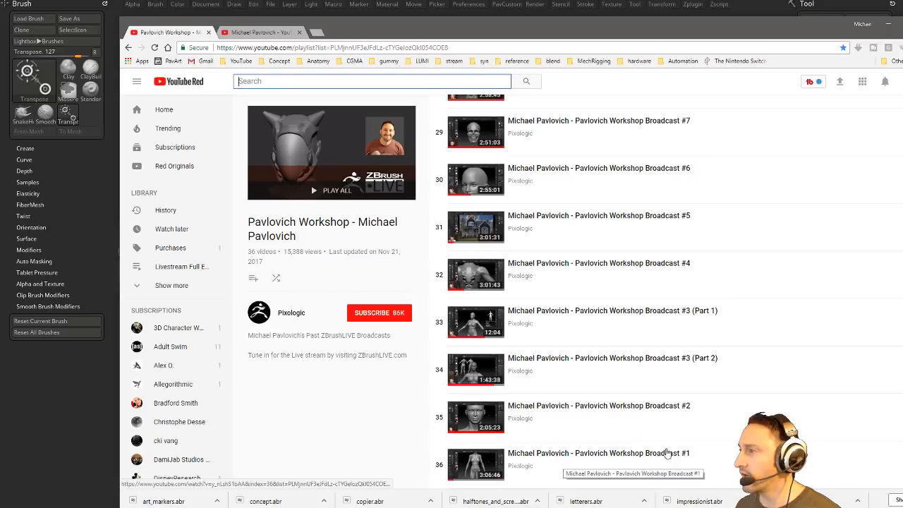
pyautogui.click(529, 178)
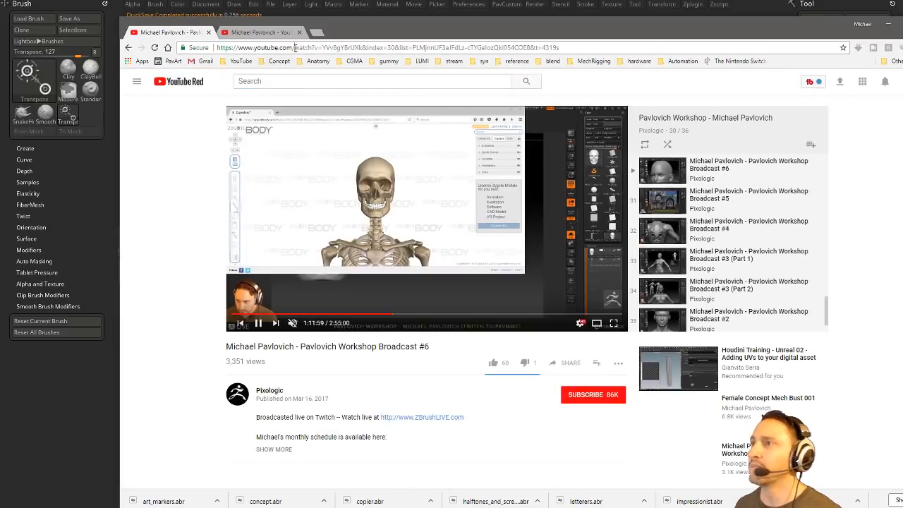
pyautogui.click(294, 47)
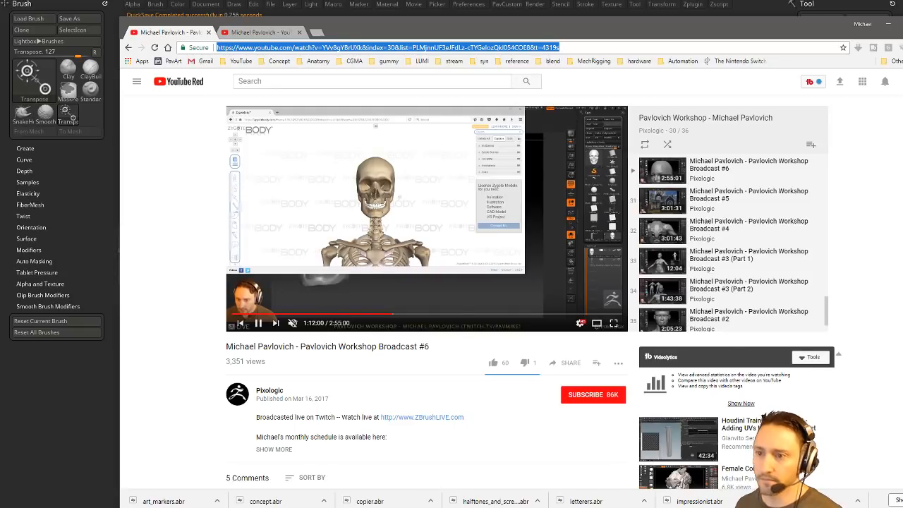
# Skim forward through Workshop Broadcast #6 from about the 3-minute mark to about 59:34, looking for the hair braid section
pyautogui.hotkey('alt', 'Tab')
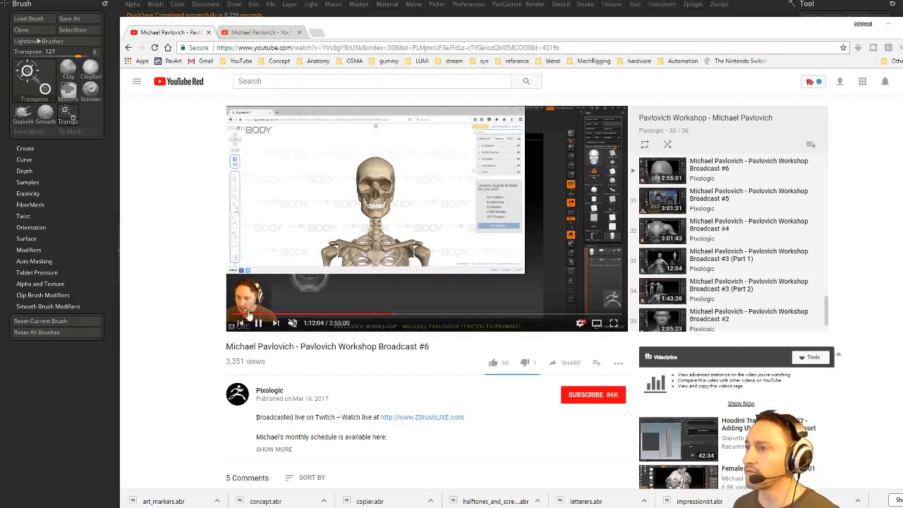
pyautogui.click(239, 315)
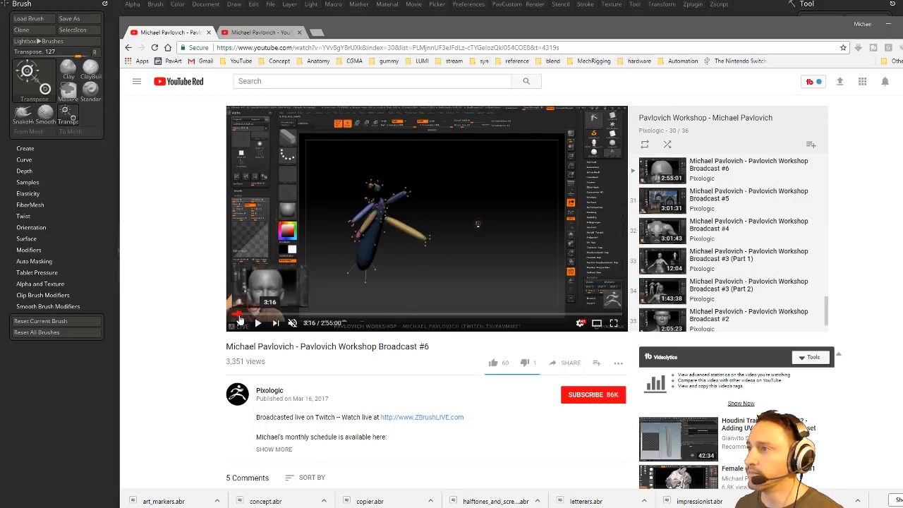
pyautogui.click(243, 315)
pyautogui.click(247, 315)
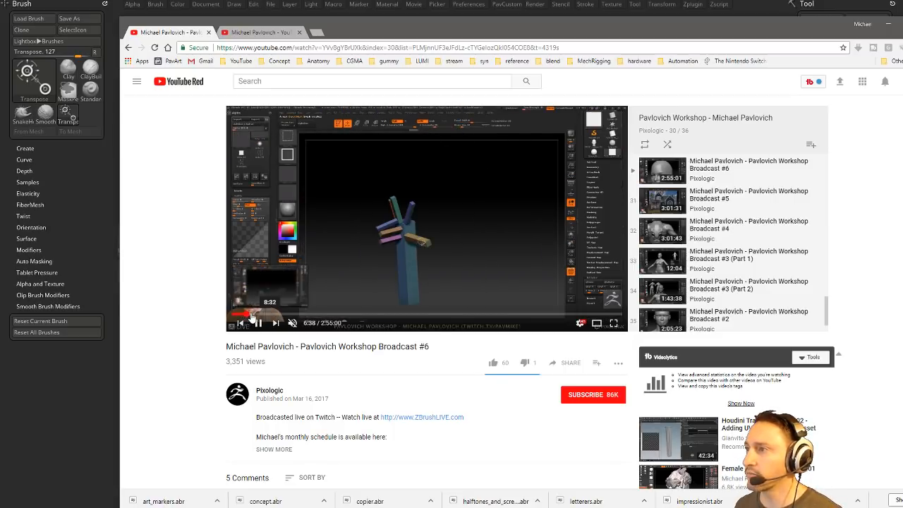
pyautogui.click(258, 315)
pyautogui.click(265, 315)
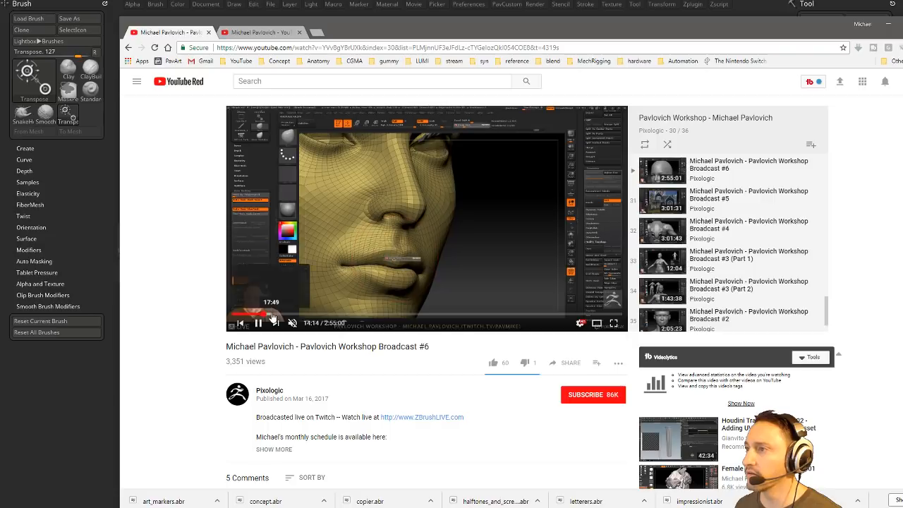
pyautogui.click(273, 316)
pyautogui.click(277, 315)
pyautogui.click(282, 316)
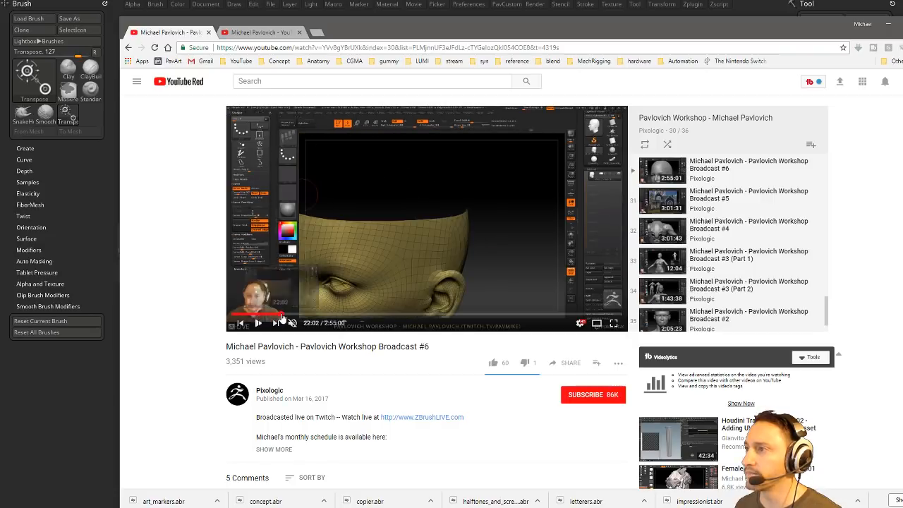
pyautogui.click(293, 316)
pyautogui.click(305, 315)
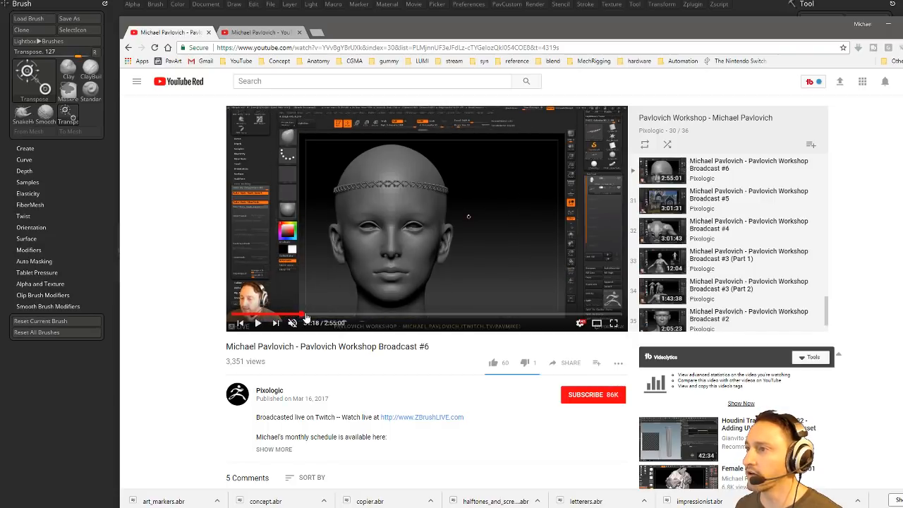
pyautogui.click(308, 315)
pyautogui.click(312, 315)
pyautogui.click(316, 315)
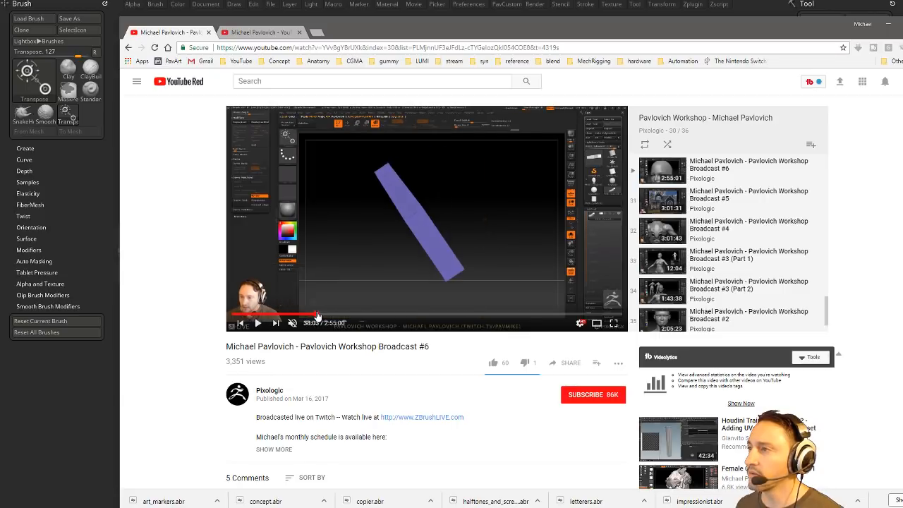
pyautogui.click(320, 315)
pyautogui.click(325, 315)
pyautogui.click(329, 315)
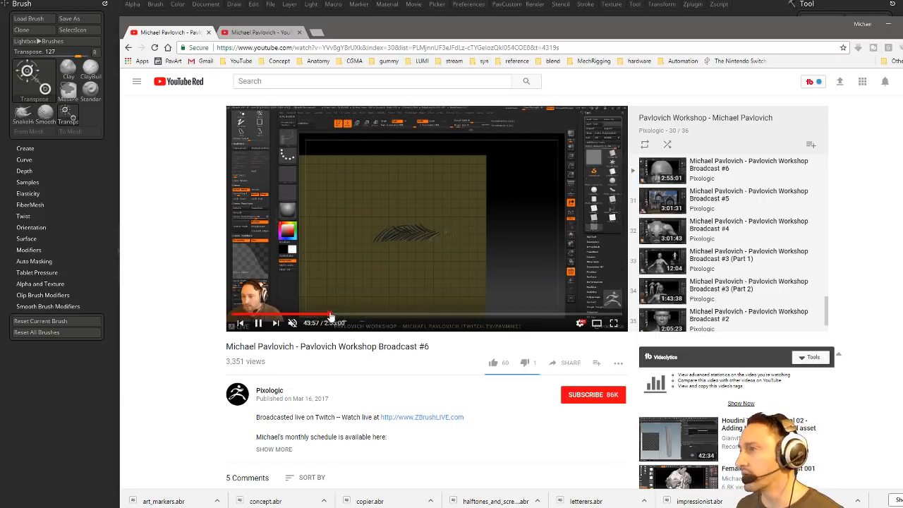
pyautogui.click(334, 316)
pyautogui.click(339, 315)
pyautogui.click(344, 315)
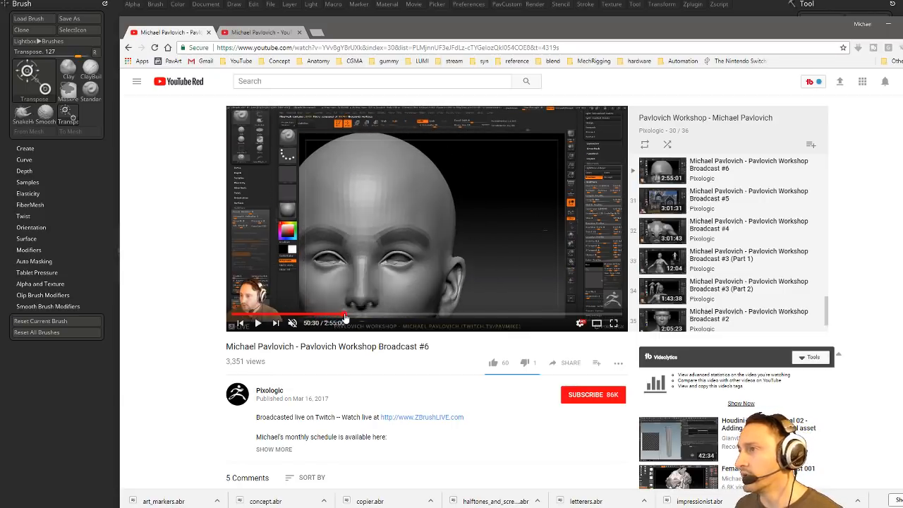
pyautogui.click(347, 315)
pyautogui.click(351, 315)
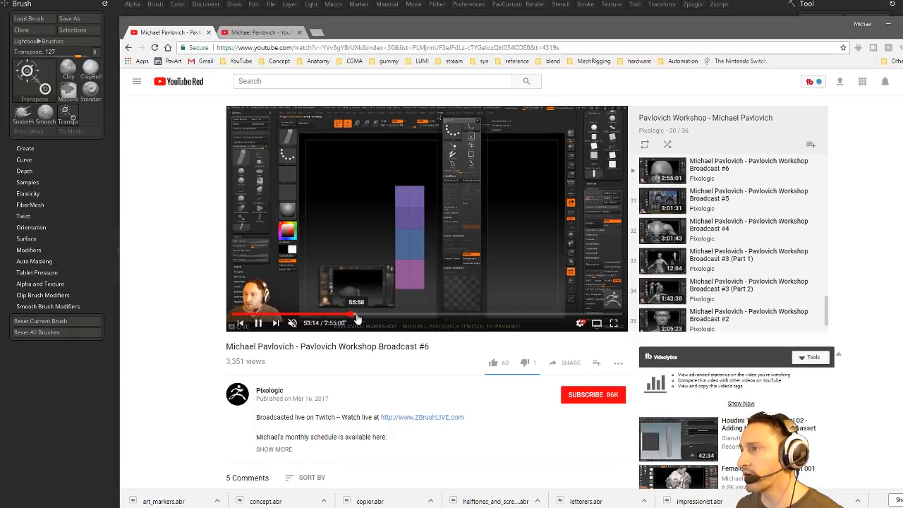
pyautogui.click(358, 316)
pyautogui.click(364, 316)
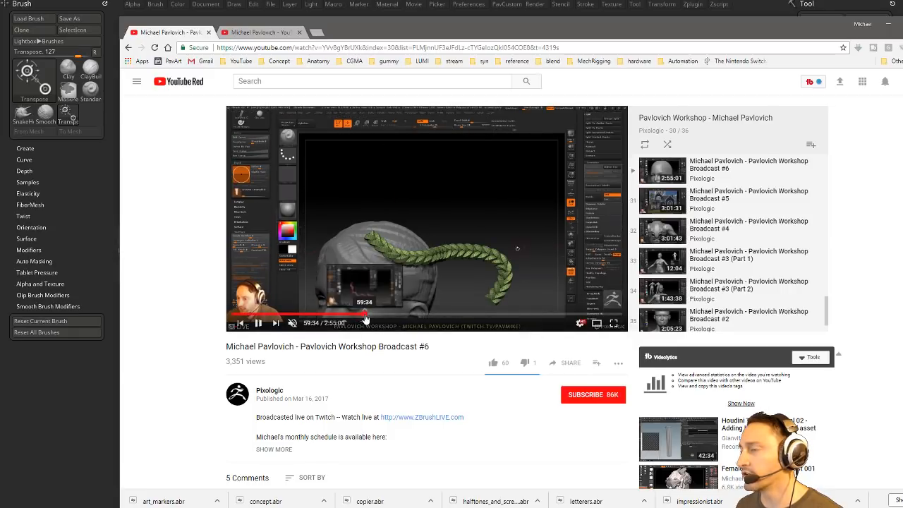
# Step the video back to about 55 minutes to locate the beginning of the braid section, and return to ZBrush
pyautogui.click(362, 316)
pyautogui.click(359, 316)
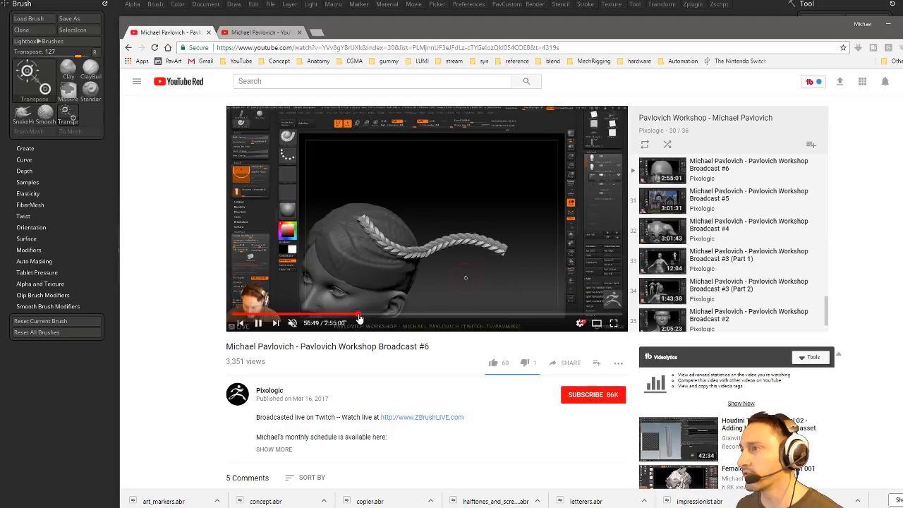
pyautogui.click(352, 316)
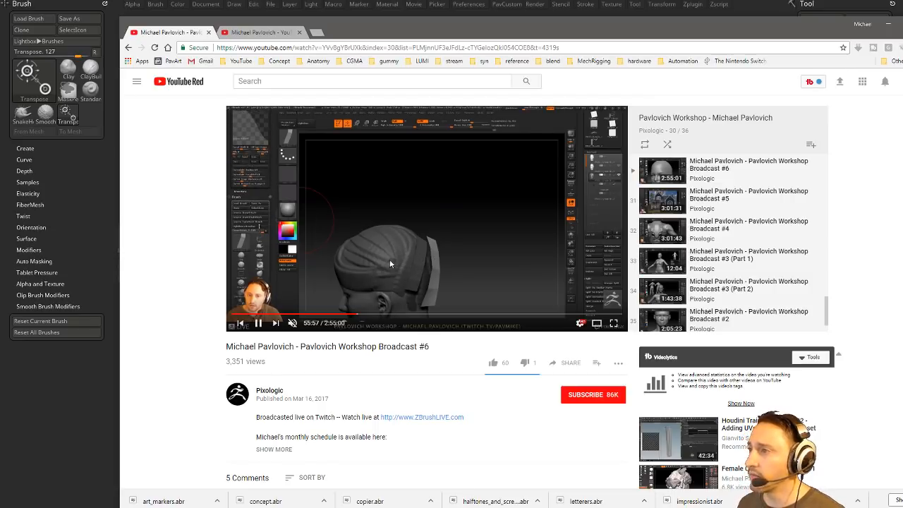
pyautogui.click(352, 11)
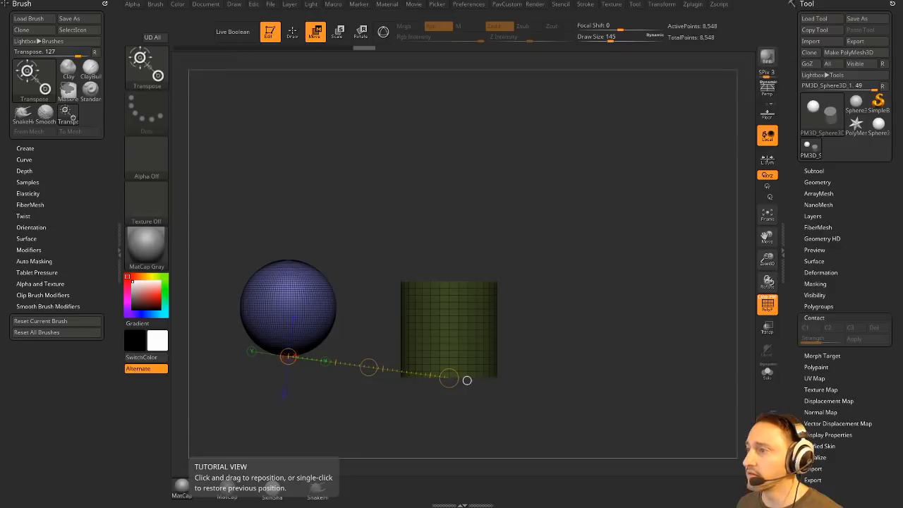
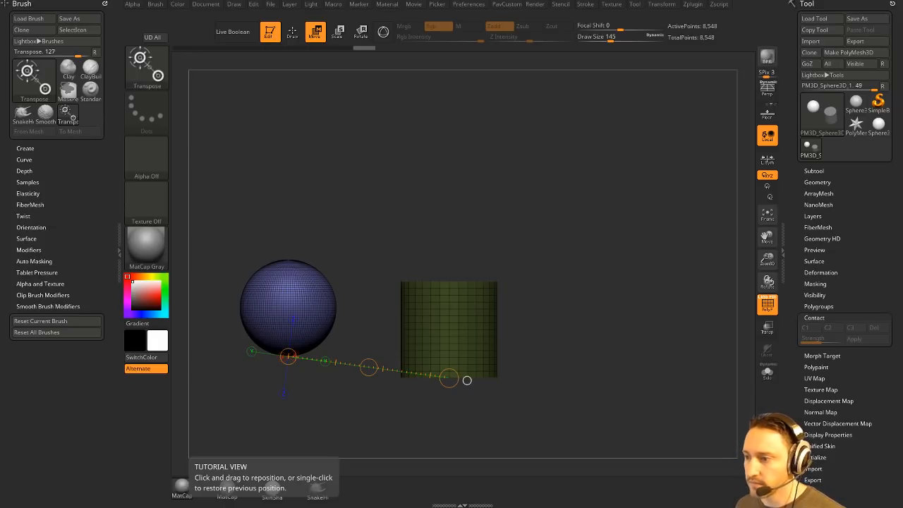
# Bring up sheet (1).jpg in XnView at 100% and examine its row from insert mesh curve brushes to pfx hair
pyautogui.moveTo(902, 185); pyautogui.dragTo(257, 58)
pyautogui.scroll(4, 280, 201)
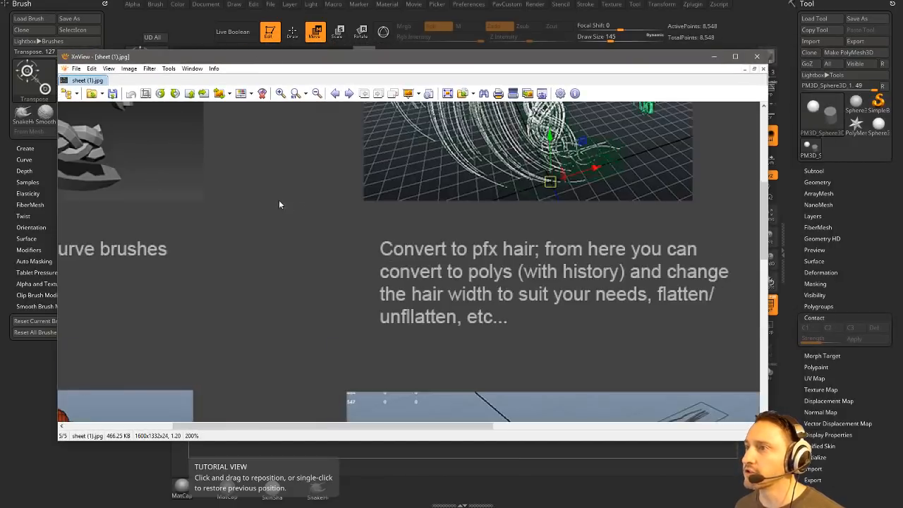
pyautogui.scroll(-2, 244, 189)
pyautogui.moveTo(244, 189); pyautogui.dragTo(263, 405)
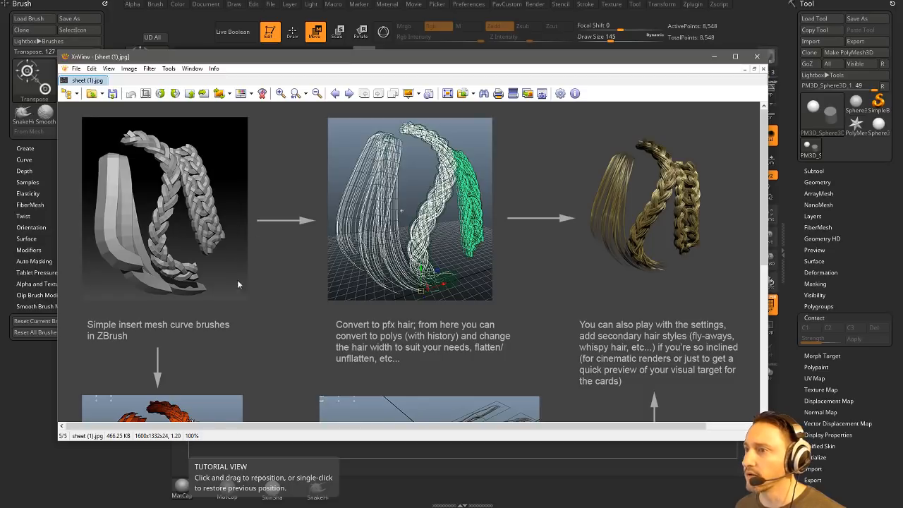
pyautogui.moveTo(237, 279); pyautogui.dragTo(262, 158)
pyautogui.moveTo(253, 198); pyautogui.dragTo(307, 378)
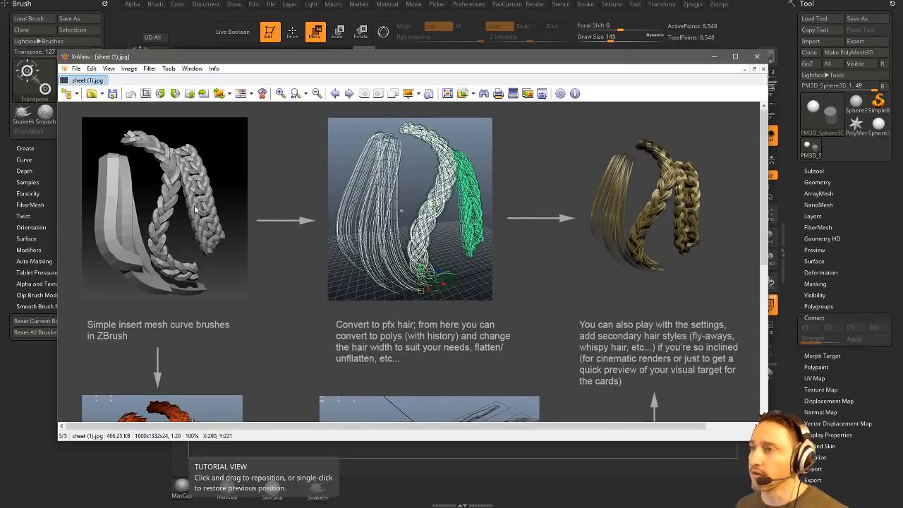
# Examine the sheet's polystyle hair and pfx-tubes-to-cards stages and compare them with the upper row of images
pyautogui.scroll(-5, 185, 279)
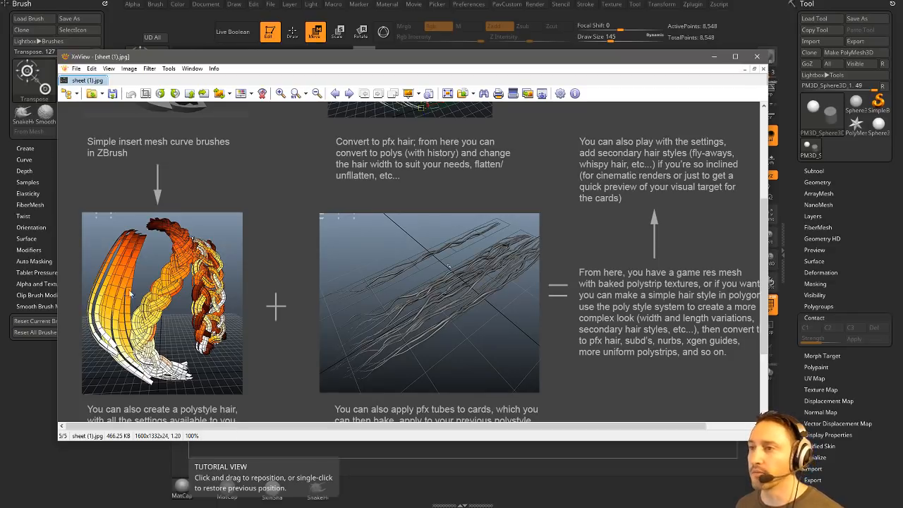
pyautogui.moveTo(188, 292); pyautogui.dragTo(181, 241)
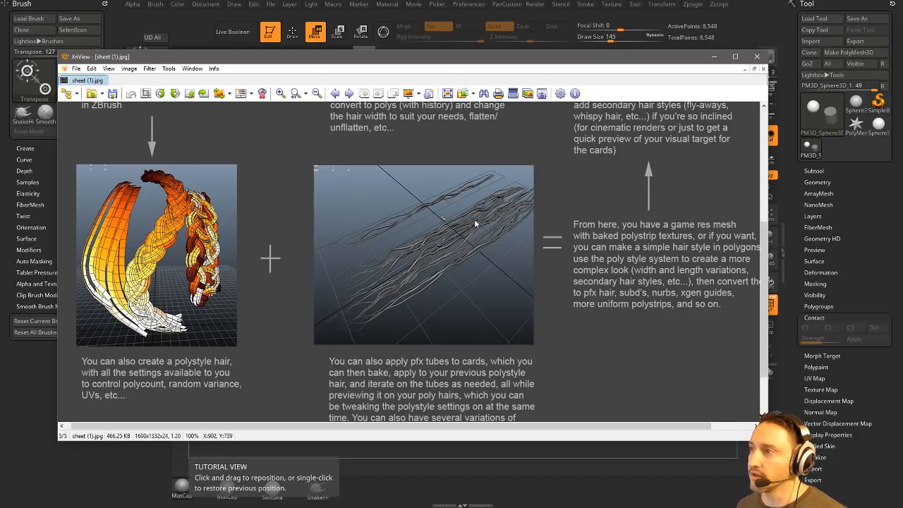
pyautogui.moveTo(453, 240); pyautogui.dragTo(550, 339)
pyautogui.moveTo(369, 175); pyautogui.dragTo(407, 267)
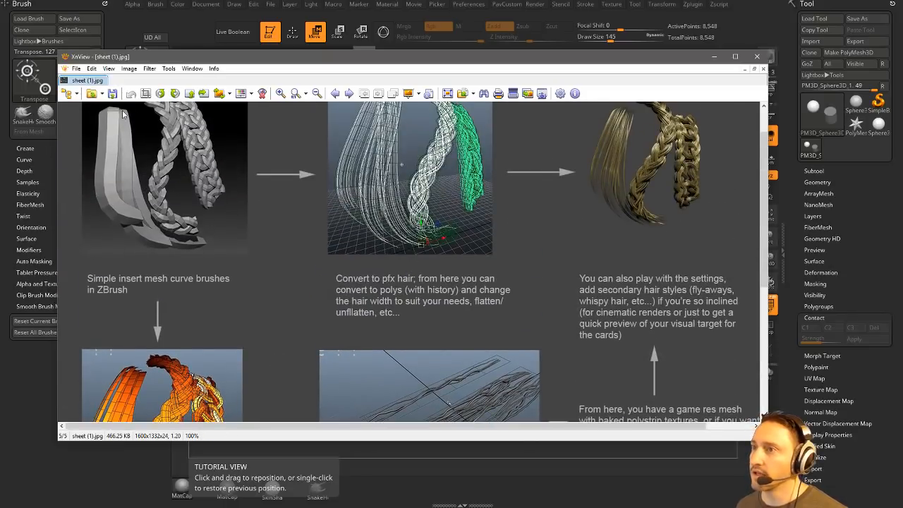
pyautogui.scroll(-3, 95, 207)
pyautogui.scroll(4, 168, 305)
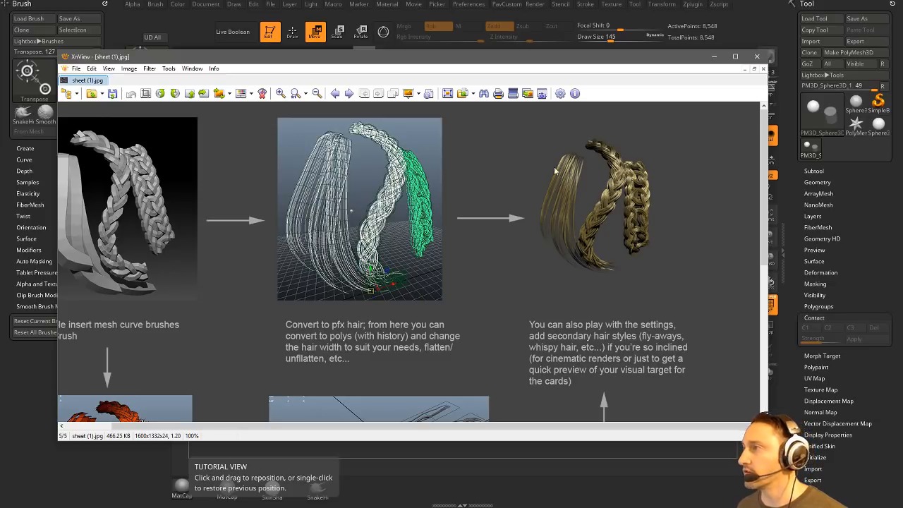
pyautogui.scroll(-6, 512, 267)
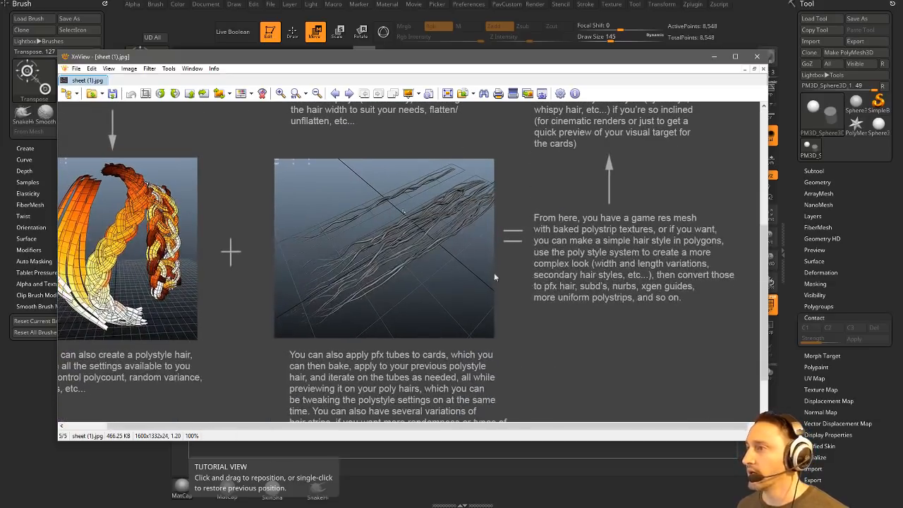
pyautogui.scroll(1, 373, 225)
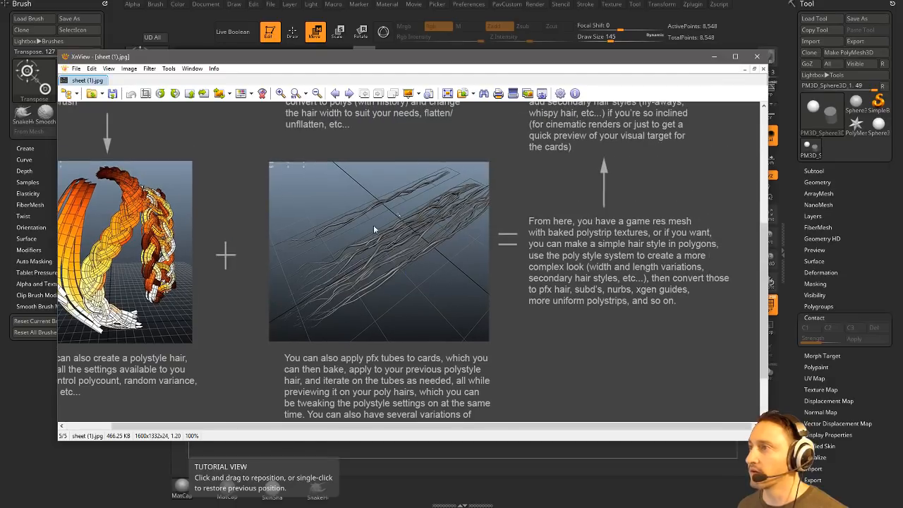
pyautogui.scroll(2, 479, 314)
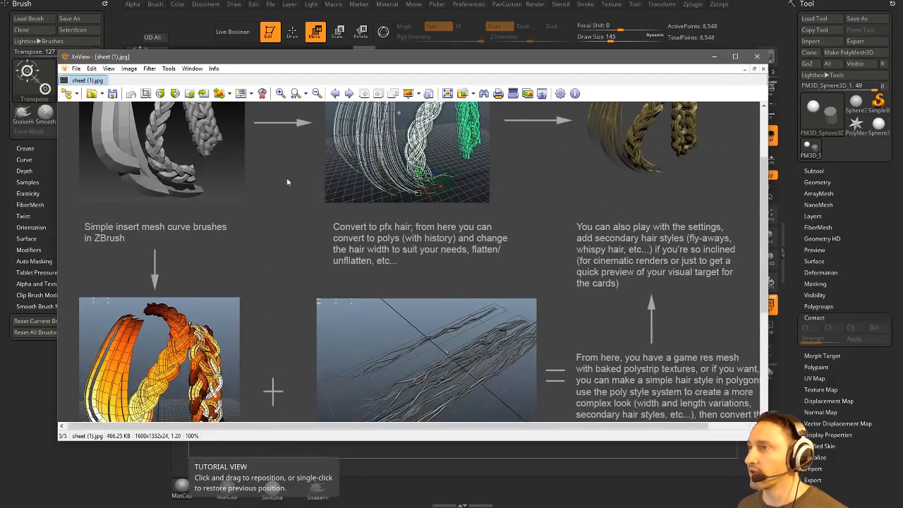
# Switch back to ZBrush and insert a small Sphere16 from the base primitives brush on the cylinder's top cap
pyautogui.hotkey('alt', 'Tab')
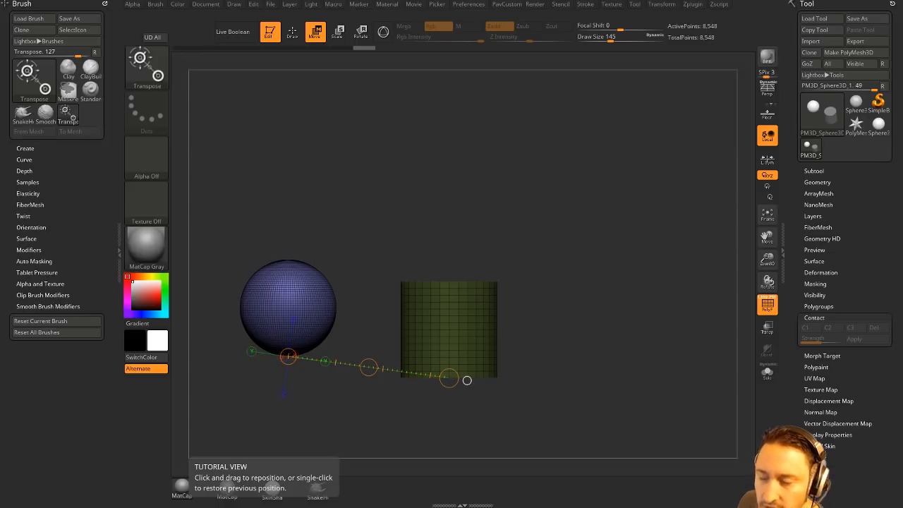
pyautogui.moveTo(547, 170)
pyautogui.mouseDown()
pyautogui.moveTo(569, 183)
pyautogui.moveTo(507, 271)
pyautogui.moveTo(563, 239)
pyautogui.mouseUp()
pyautogui.press('q')
pyautogui.press('m')
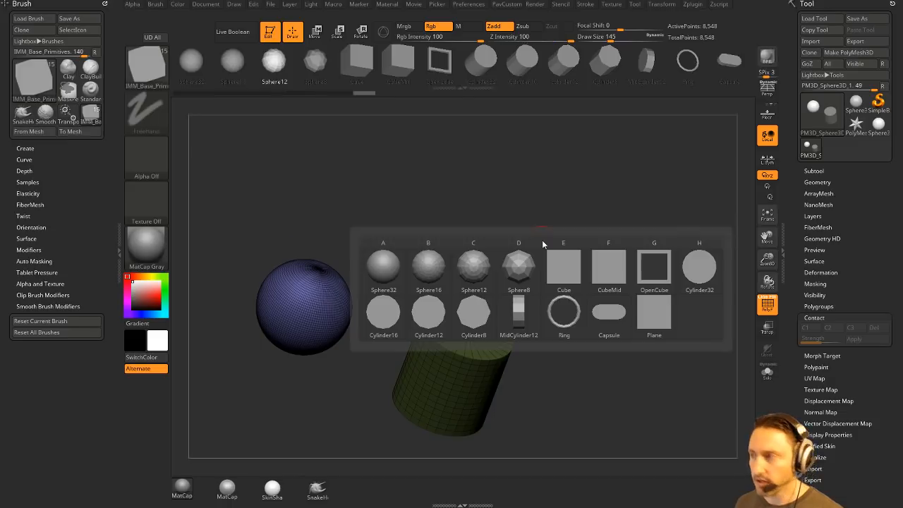
pyautogui.click(455, 267)
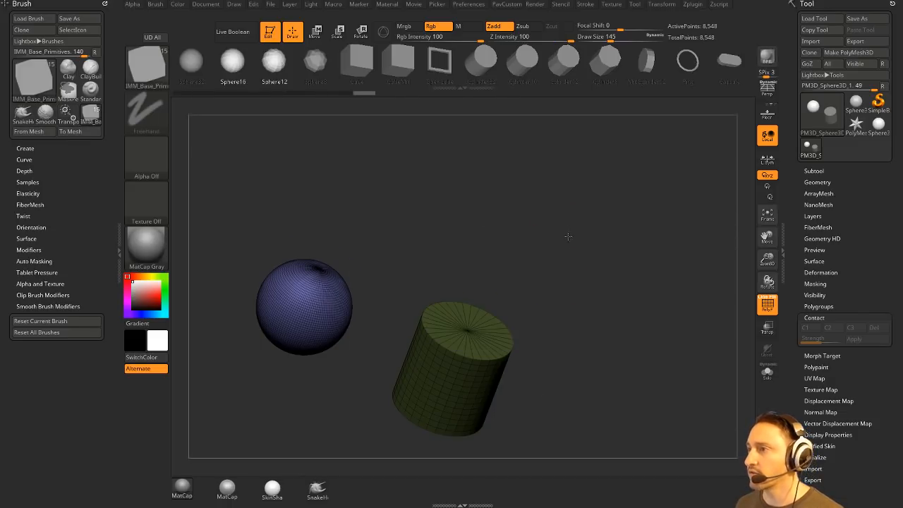
pyautogui.moveTo(566, 236)
pyautogui.mouseDown()
pyautogui.moveTo(600, 297)
pyautogui.moveTo(579, 226)
pyautogui.mouseUp()
pyautogui.moveTo(456, 283); pyautogui.dragTo(481, 293)
pyautogui.moveTo(645, 313); pyautogui.dragTo(720, 295)
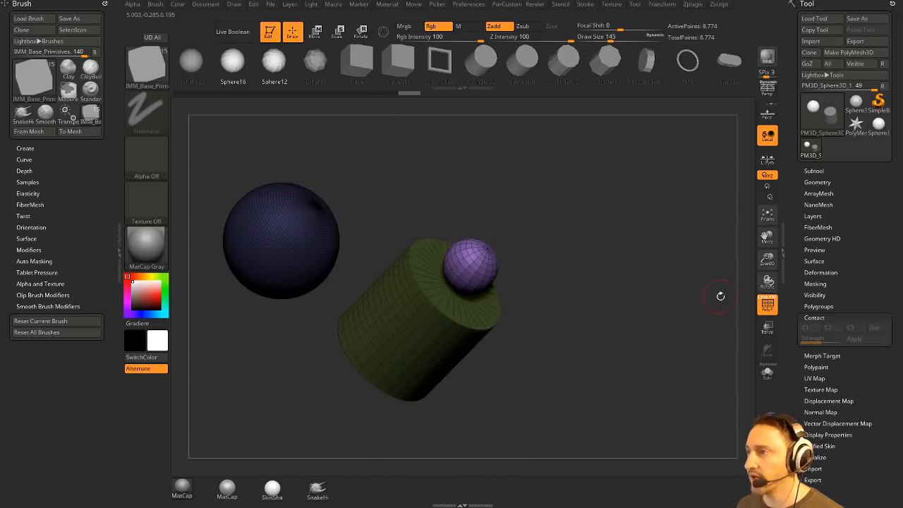
pyautogui.moveTo(668, 278); pyautogui.dragTo(610, 275)
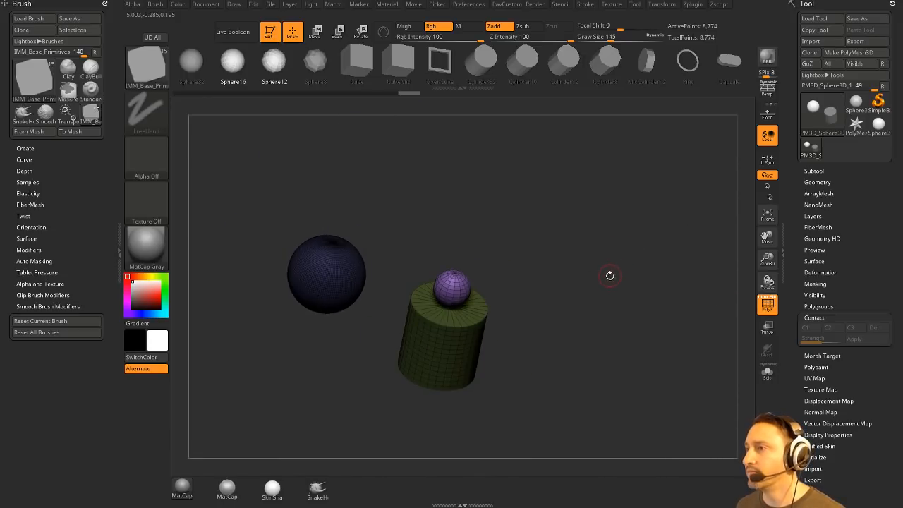
pyautogui.moveTo(642, 234); pyautogui.dragTo(643, 215)
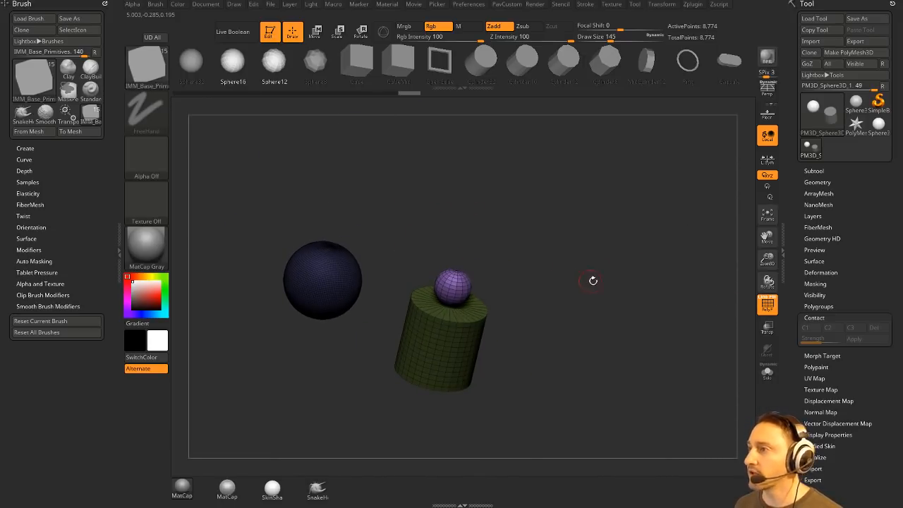
# Choose the IMM Toon brush and insert its Silky Tooks figure in front of the cylinder, in a straight side view
pyautogui.press('b')
pyautogui.press('i')
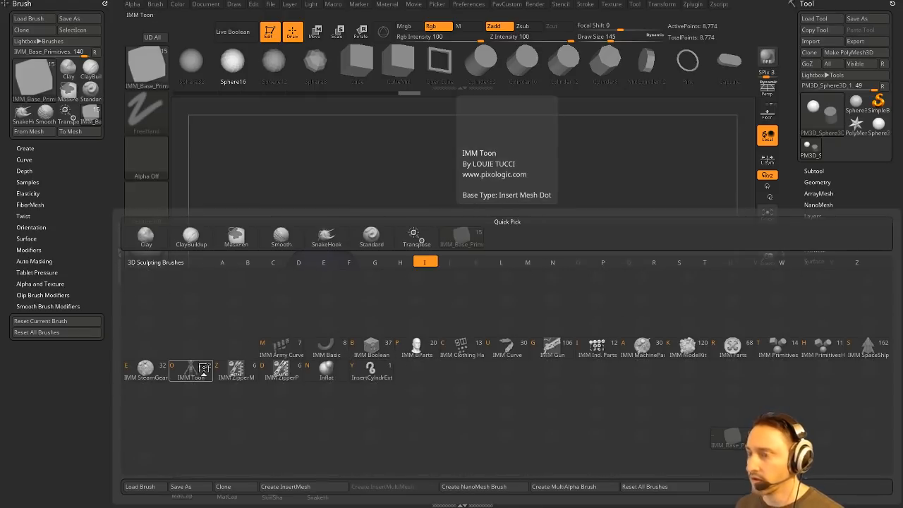
pyautogui.press('o')
pyautogui.press('m')
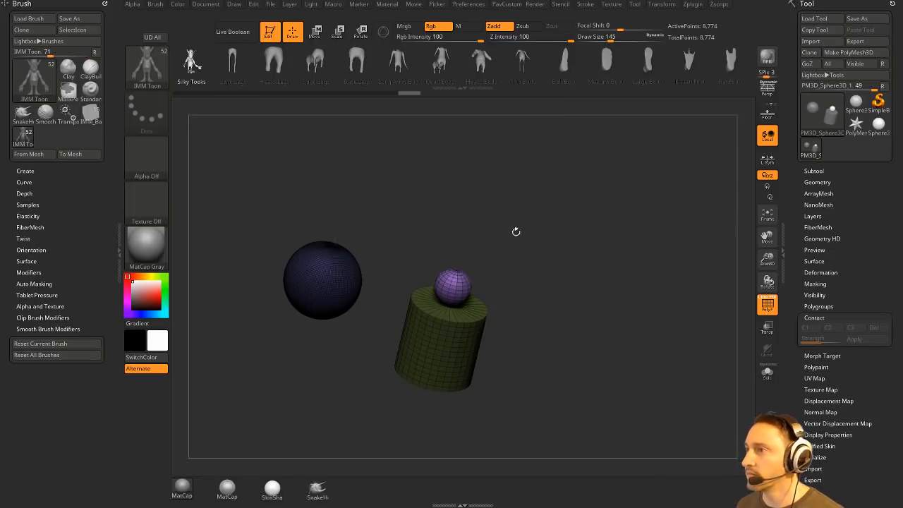
pyautogui.keyDown('shift'); pyautogui.moveTo(631, 212); pyautogui.dragTo(615, 224); pyautogui.keyUp('shift')
pyautogui.moveTo(428, 338); pyautogui.dragTo(430, 392)
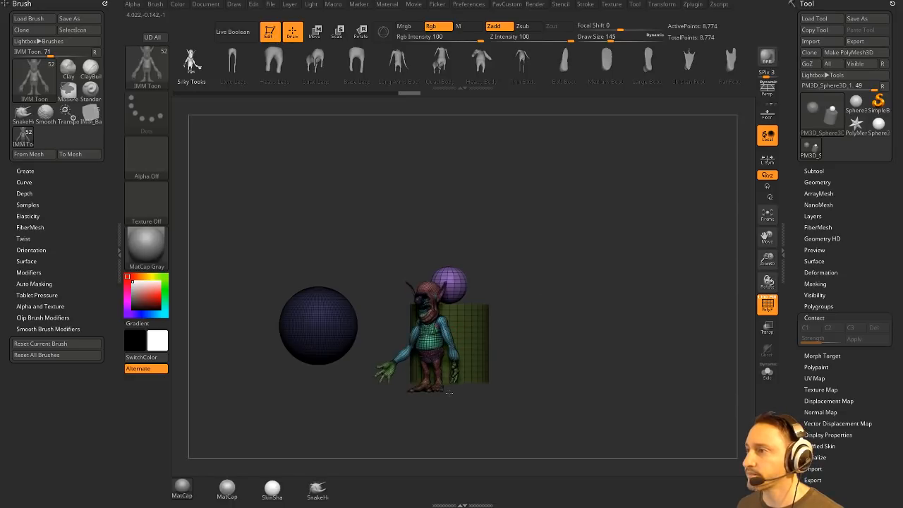
# Split the masked points so the figure becomes separate from the primitives, and turn off the polyframe display
pyautogui.press('3')
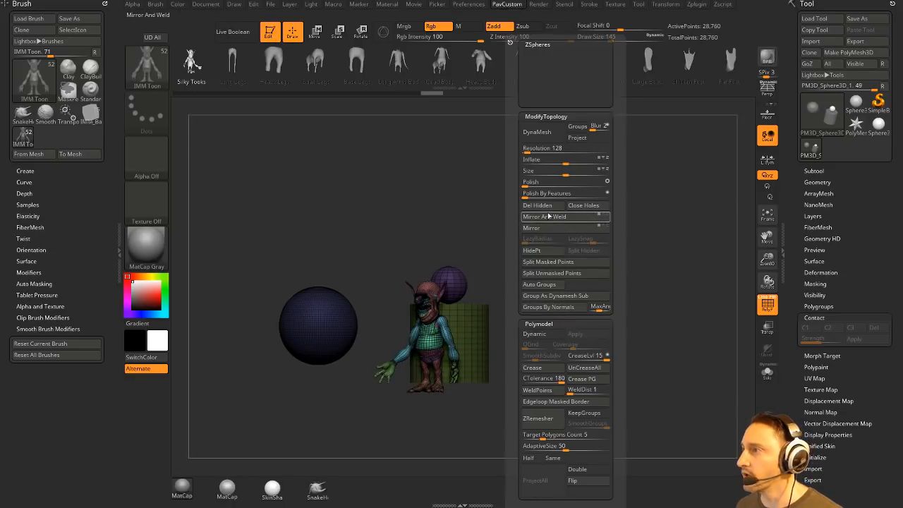
pyautogui.click(569, 265)
pyautogui.keyDown('alt'); pyautogui.moveTo(707, 279); pyautogui.dragTo(724, 308); pyautogui.keyUp('alt')
pyautogui.click(764, 305)
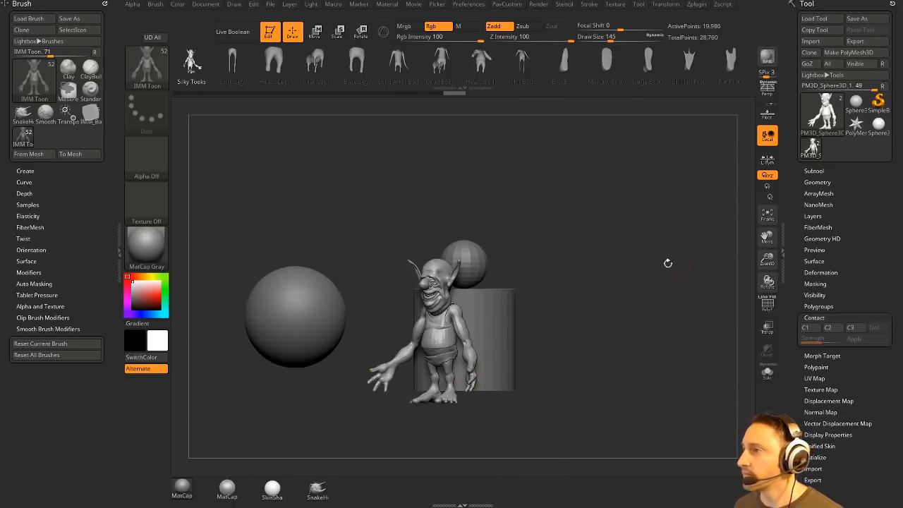
# Enable the 3D gizmo and rotate the figure about its vertical axis until it faces straight forward
pyautogui.keyDown('alt'); pyautogui.moveTo(593, 206); pyautogui.dragTo(554, 285); pyautogui.keyUp('alt')
pyautogui.press('w')
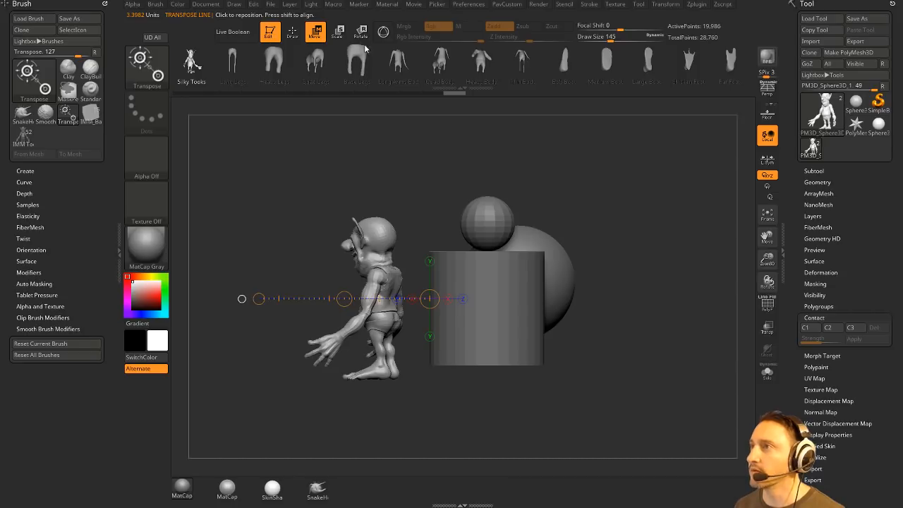
pyautogui.click(383, 33)
pyautogui.keyDown('alt'); pyautogui.moveTo(445, 221); pyautogui.dragTo(411, 244); pyautogui.keyUp('alt')
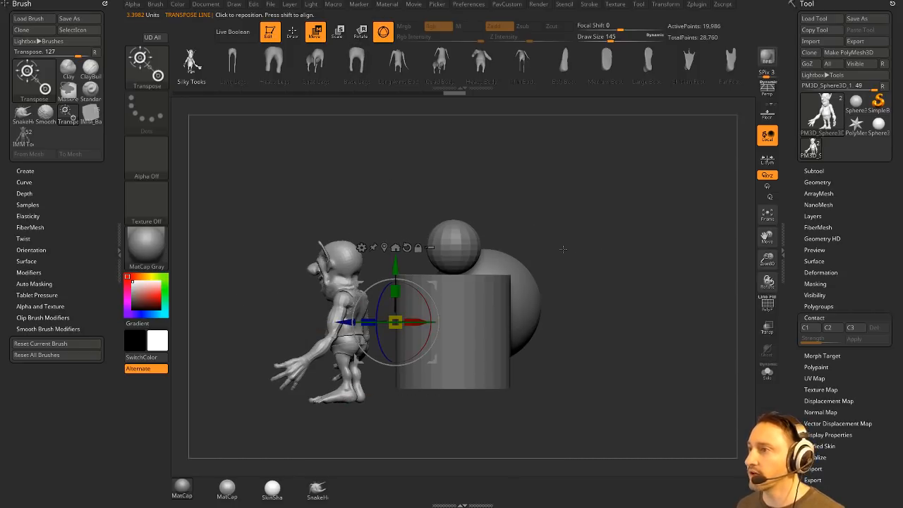
pyautogui.moveTo(432, 285); pyautogui.dragTo(535, 164)
pyautogui.moveTo(614, 206)
pyautogui.mouseDown()
pyautogui.moveTo(701, 227)
pyautogui.moveTo(687, 221)
pyautogui.moveTo(642, 261)
pyautogui.moveTo(616, 195)
pyautogui.moveTo(630, 346)
pyautogui.moveTo(595, 337)
pyautogui.mouseUp()
pyautogui.hotkey('ctrl', 'z')
pyautogui.press('q')
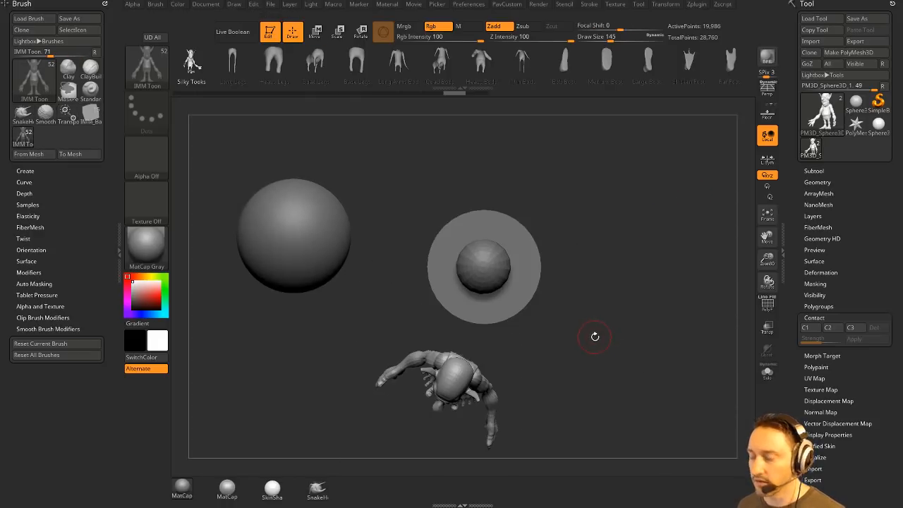
pyautogui.press('e')
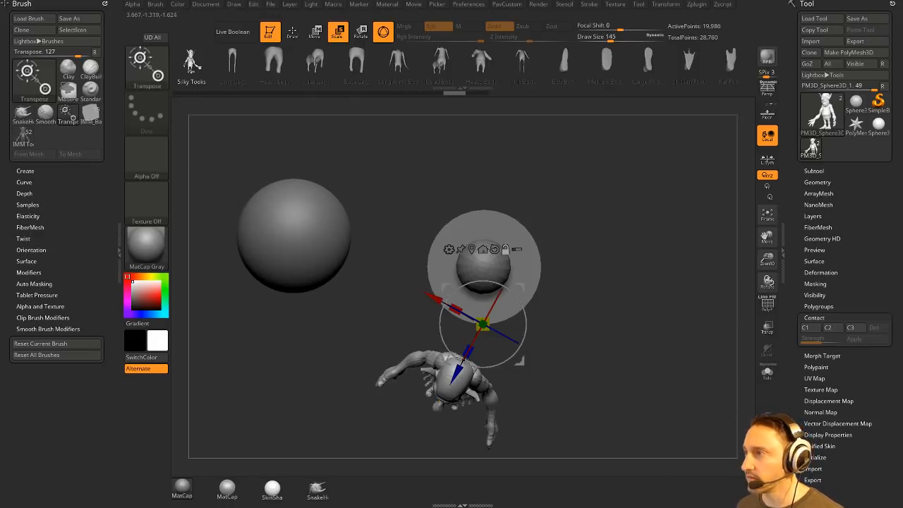
pyautogui.moveTo(463, 367); pyautogui.dragTo(445, 356)
pyautogui.press('q')
pyautogui.keyDown('alt'); pyautogui.moveTo(583, 361); pyautogui.dragTo(567, 333); pyautogui.keyUp('alt')
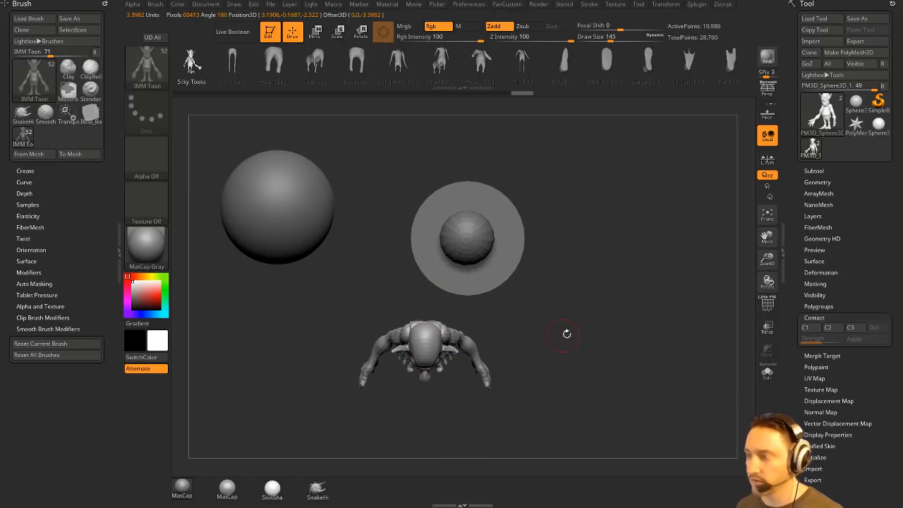
# Isolate the figure with Solo and create a new InsertMesh brush from it rather than appending it to IMM Toon
pyautogui.press('b')
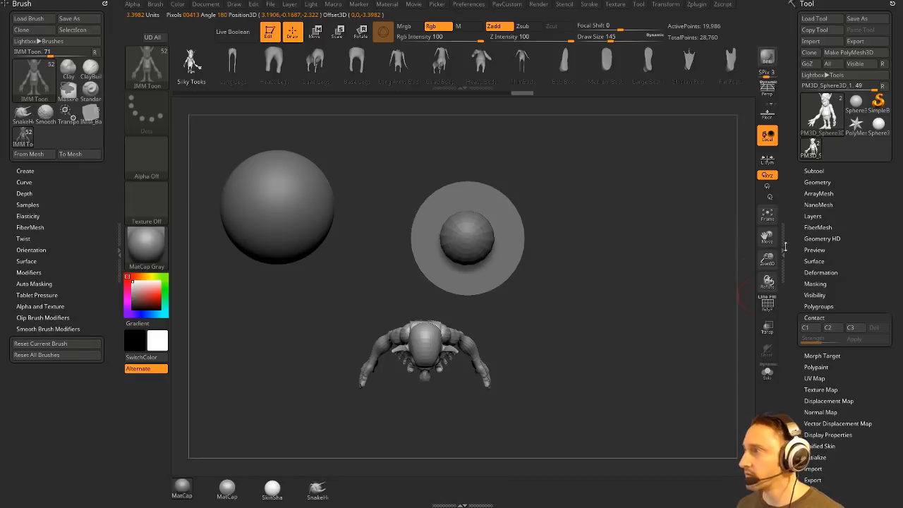
pyautogui.click(767, 372)
pyautogui.press('b')
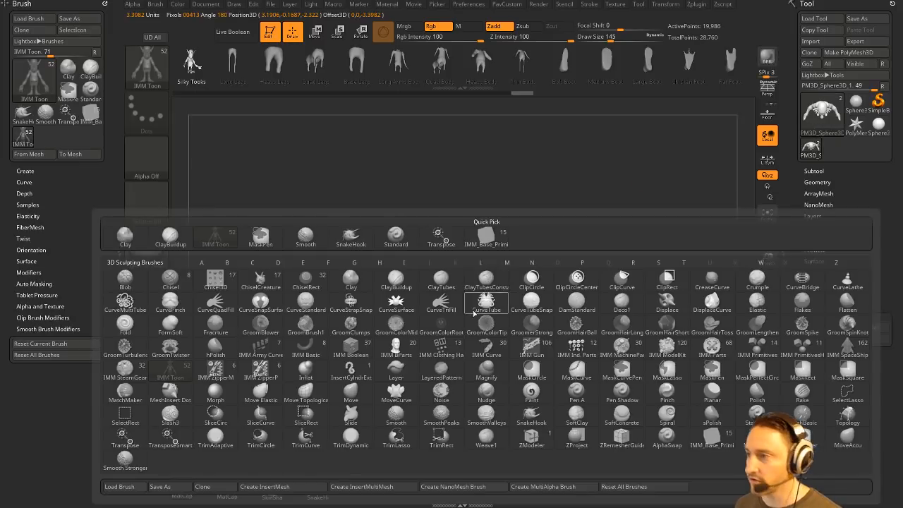
pyautogui.click(265, 486)
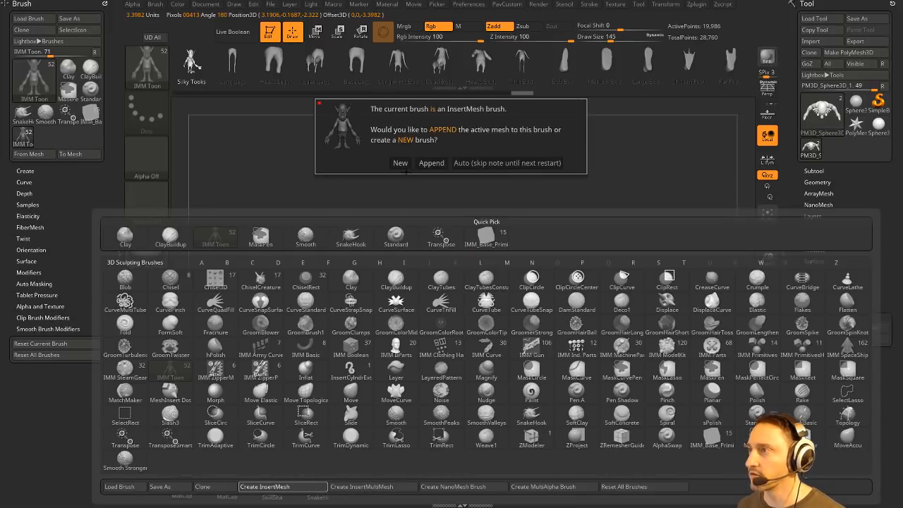
pyautogui.click(343, 161)
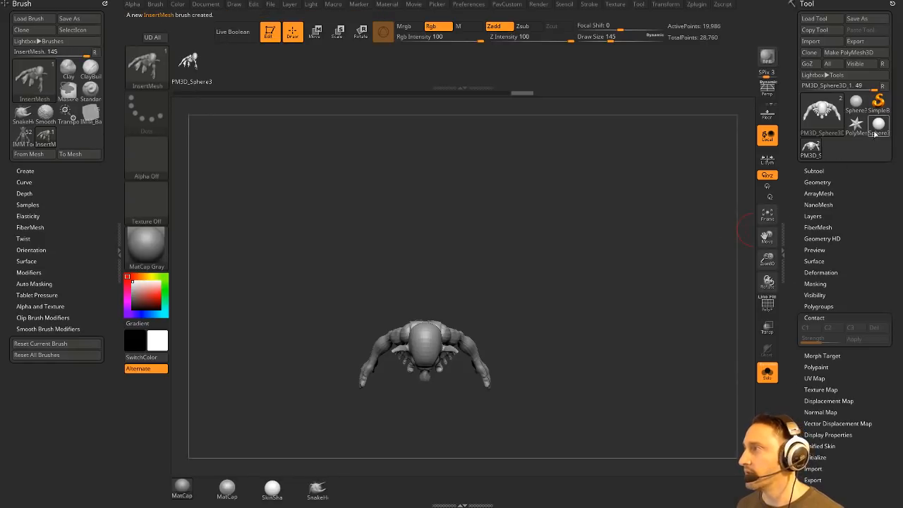
# Make PM3D_Sphere3D_2 the active subtool and insert the figure on the cylinder's bare end cap with the new brush
pyautogui.click(814, 171)
pyautogui.click(843, 188)
pyautogui.moveTo(605, 292); pyautogui.dragTo(612, 224)
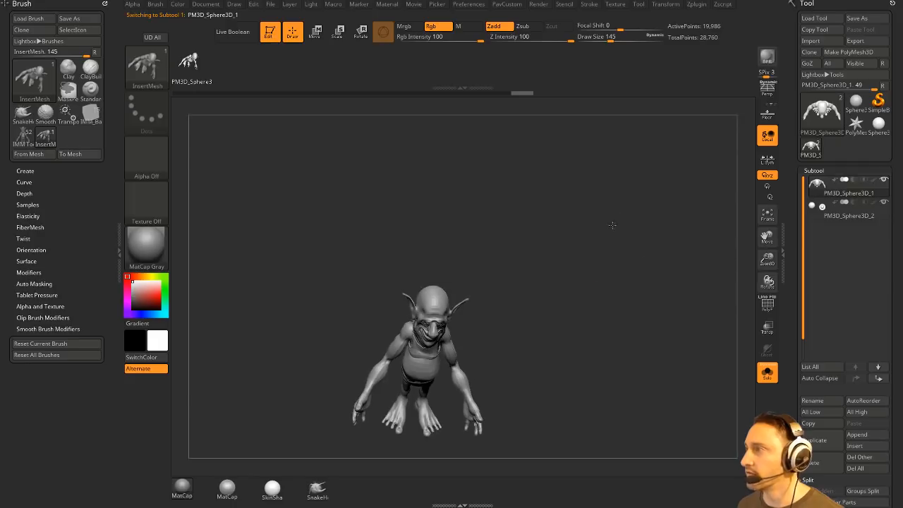
pyautogui.click(844, 217)
pyautogui.moveTo(631, 297); pyautogui.dragTo(625, 317)
pyautogui.moveTo(455, 358); pyautogui.dragTo(664, 279)
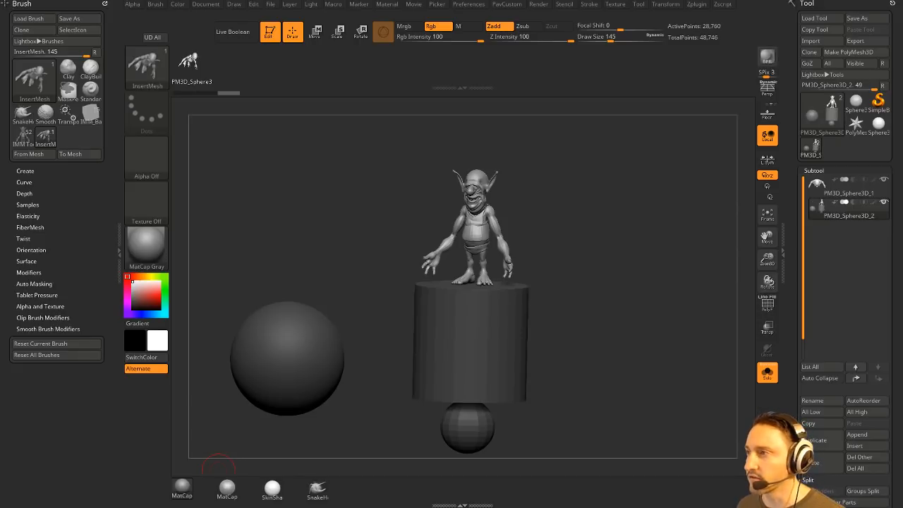
pyautogui.moveTo(617, 192)
pyautogui.mouseDown()
pyautogui.moveTo(605, 215)
pyautogui.moveTo(603, 205)
pyautogui.mouseUp()
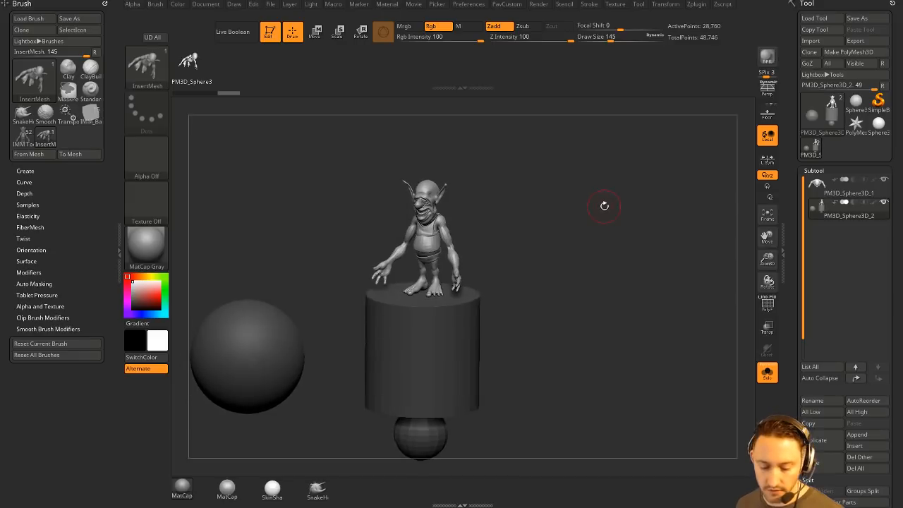
# Load the IMM Ind. Parts brush and choose its Philips Type01 screw head
pyautogui.press('b')
pyautogui.press('i')
pyautogui.click(597, 316)
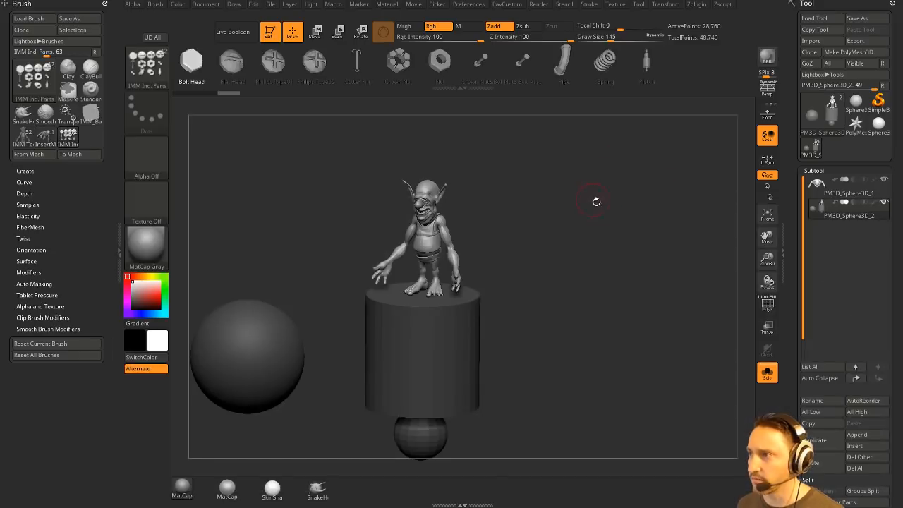
pyautogui.moveTo(614, 267)
pyautogui.mouseDown()
pyautogui.moveTo(634, 225)
pyautogui.moveTo(620, 194)
pyautogui.mouseUp()
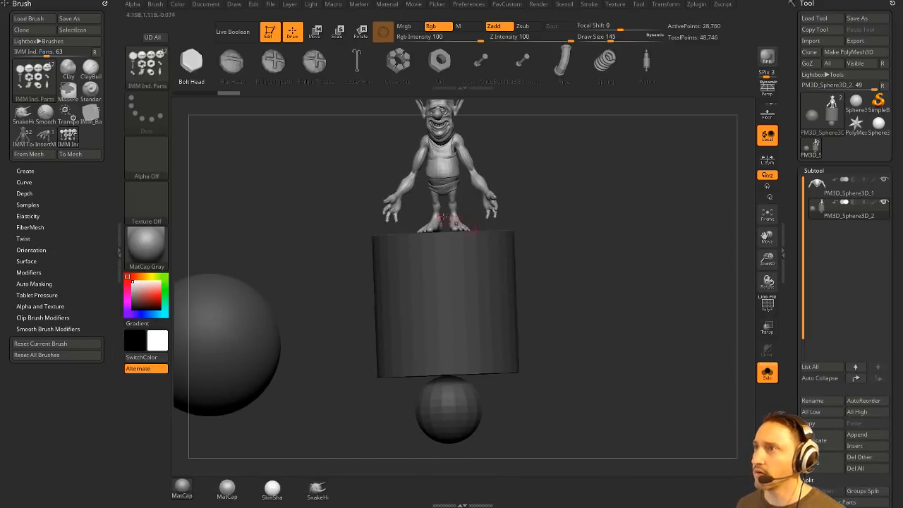
pyautogui.click(273, 67)
# Try inserting the Philips Type01 screw head on the primitives and on the cap beside the figure
pyautogui.keyDown('alt'); pyautogui.moveTo(293, 213); pyautogui.dragTo(299, 194); pyautogui.keyUp('alt')
pyautogui.moveTo(275, 299); pyautogui.dragTo(328, 304)
pyautogui.hotkey('ctrl', 'z')
pyautogui.moveTo(609, 292); pyautogui.dragTo(588, 385)
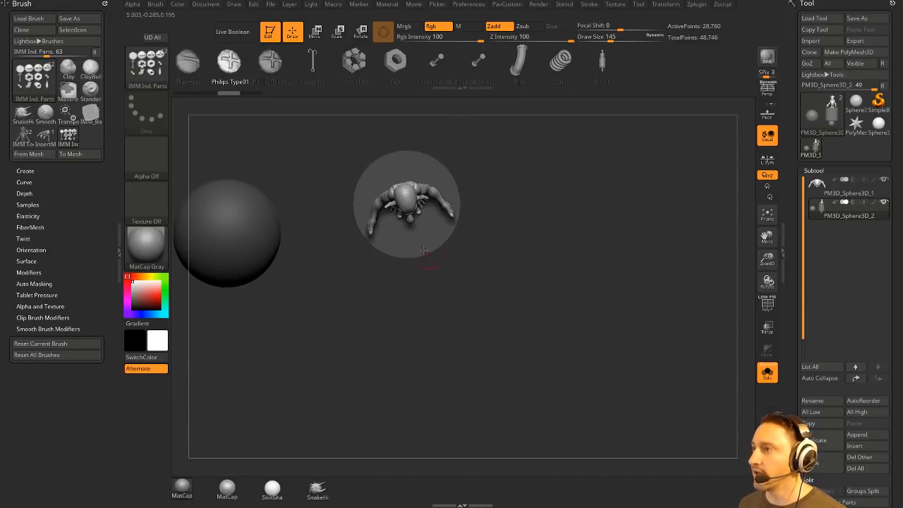
pyautogui.moveTo(423, 247); pyautogui.dragTo(437, 266)
pyautogui.press('w')
pyautogui.hotkey('ctrl', 'z')
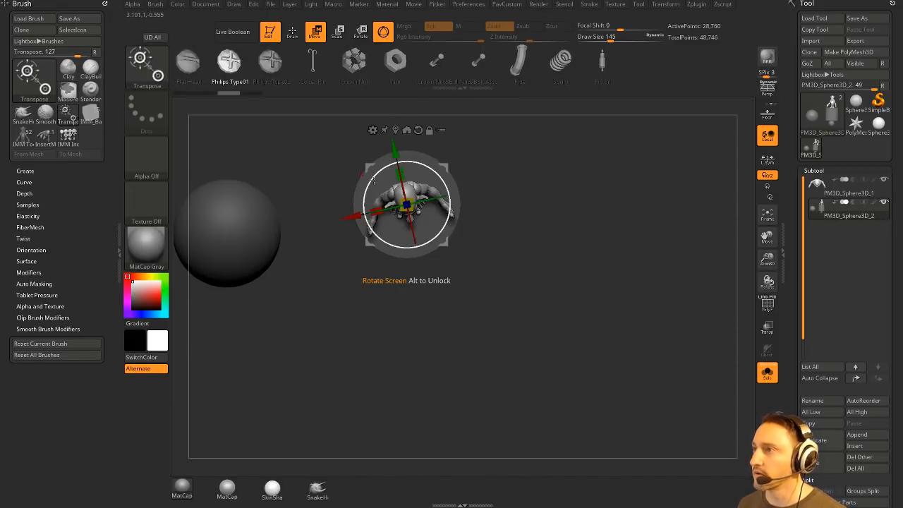
# Split the inserted figure from the primitives and delete both figure subtools, keeping only the primitives subtool
pyautogui.press('q')
pyautogui.press('`')
pyautogui.click(537, 261)
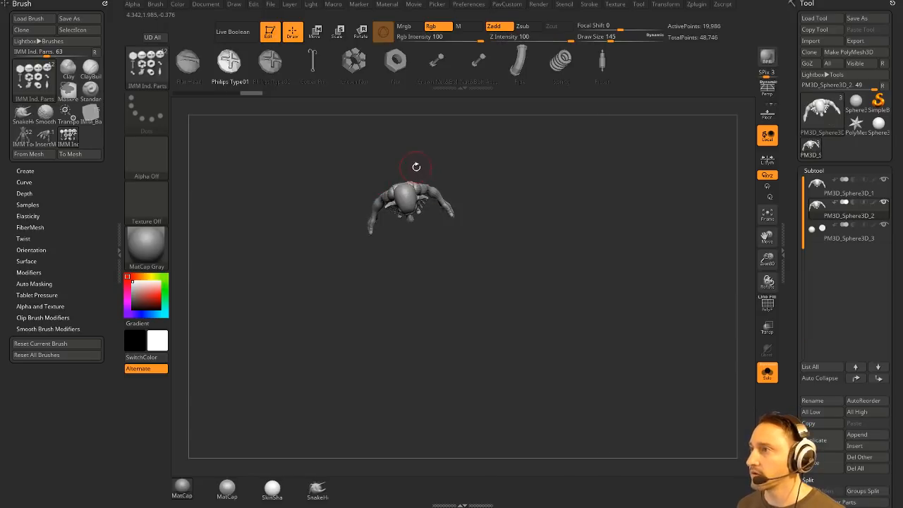
pyautogui.click(839, 189)
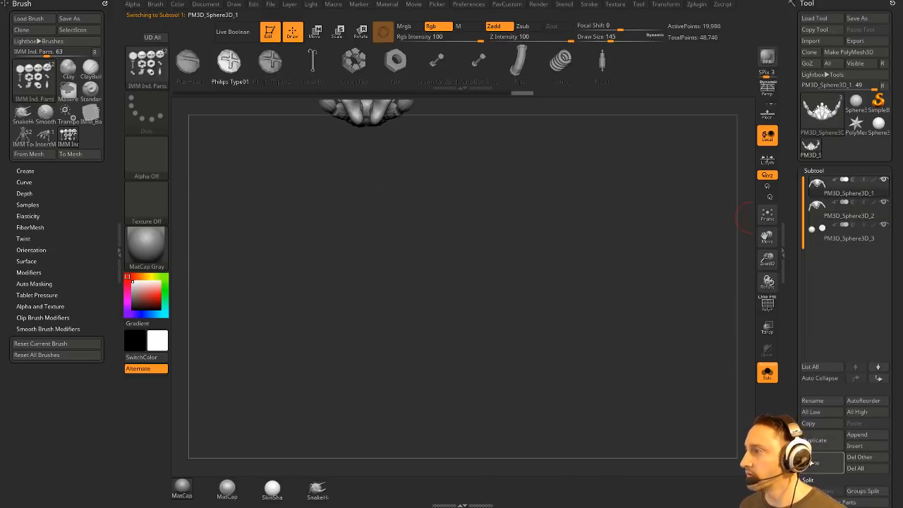
pyautogui.click(813, 462)
pyautogui.click(735, 481)
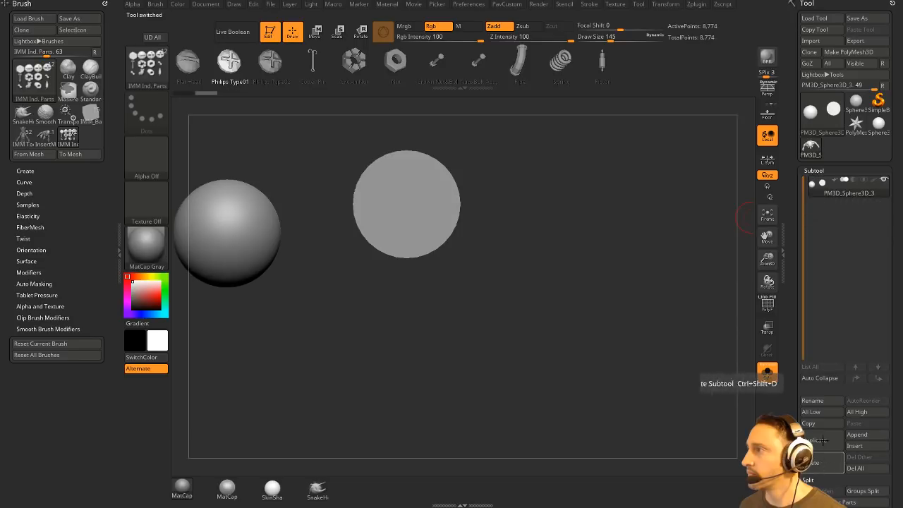
# Insert a Philips Type01 screw head, place it beside the cylinder and split it into its own subtool, with Solo off
pyautogui.moveTo(425, 262); pyautogui.dragTo(596, 273)
pyautogui.hotkey('ctrl', 'z')
pyautogui.press('w')
pyautogui.moveTo(646, 224); pyautogui.dragTo(675, 170)
pyautogui.press('q')
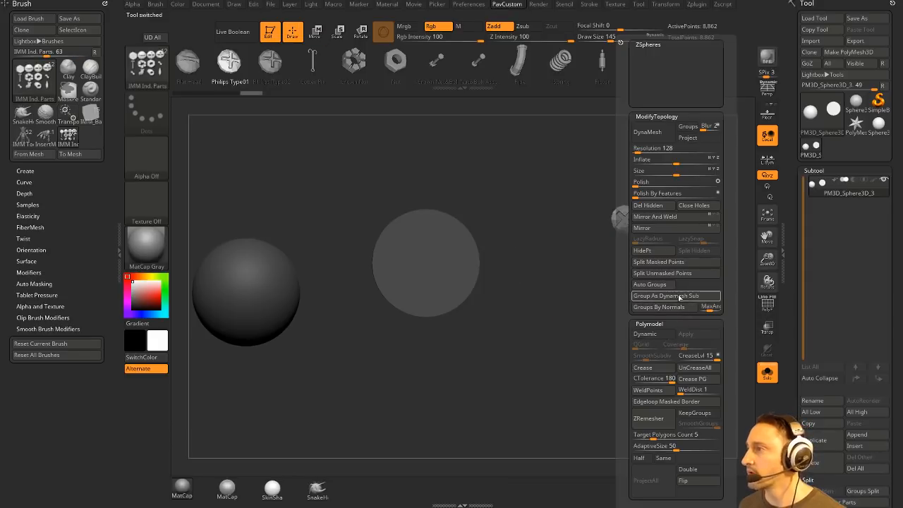
pyautogui.click(676, 263)
pyautogui.click(768, 372)
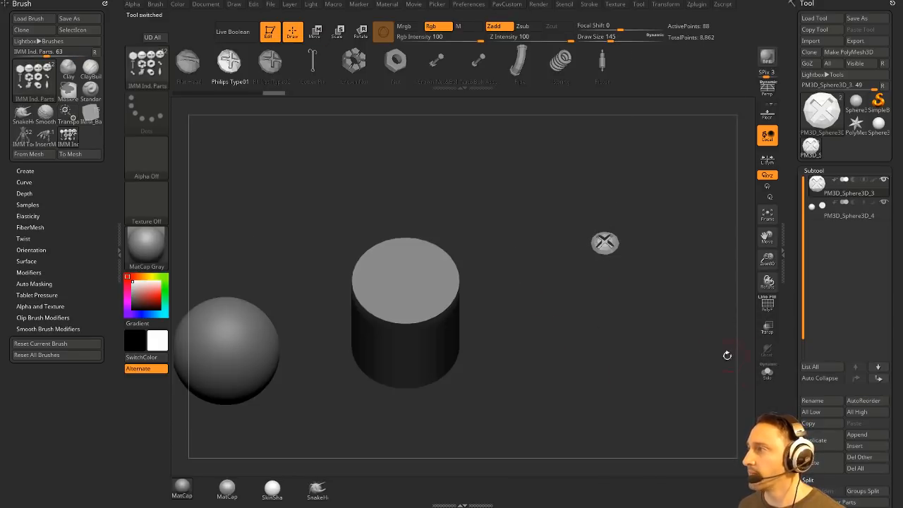
# Switch to the Standard brush and reduce its Draw Size to 101
pyautogui.press('b')
pyautogui.press('s')
pyautogui.press('t')
pyautogui.moveTo(655, 306)
pyautogui.keyDown('alt'); pyautogui.mouseDown()
pyautogui.moveTo(636, 349)
pyautogui.moveTo(608, 302)
pyautogui.mouseUp(); pyautogui.keyUp('alt')
pyautogui.moveTo(592, 261); pyautogui.dragTo(650, 256)
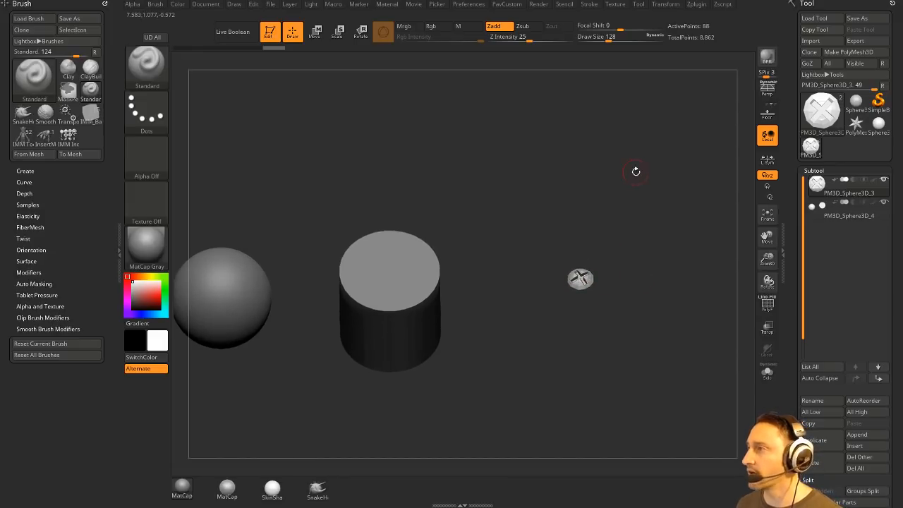
pyautogui.press('s')
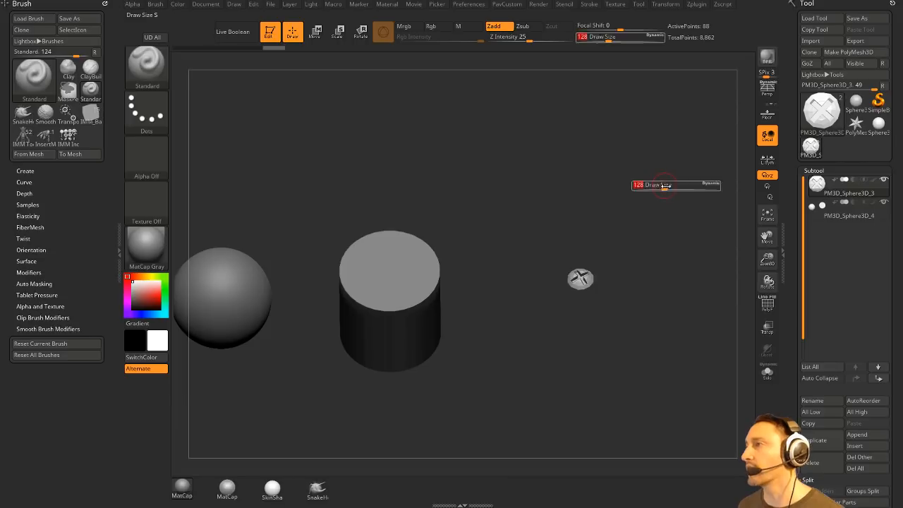
pyautogui.moveTo(664, 188); pyautogui.dragTo(660, 187)
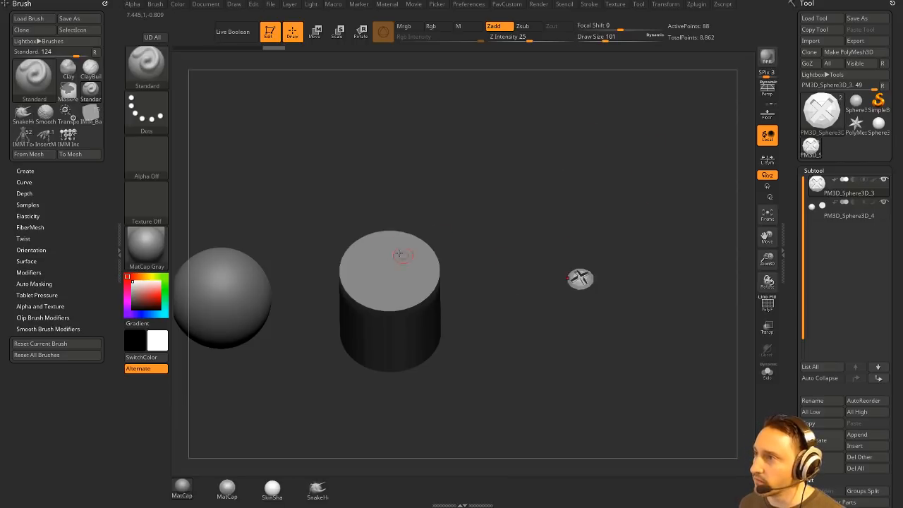
pyautogui.moveTo(635, 270); pyautogui.dragTo(655, 237)
# Load the IMM Ind. Parts brush again while the separate screw-head subtool is active
pyautogui.press('w')
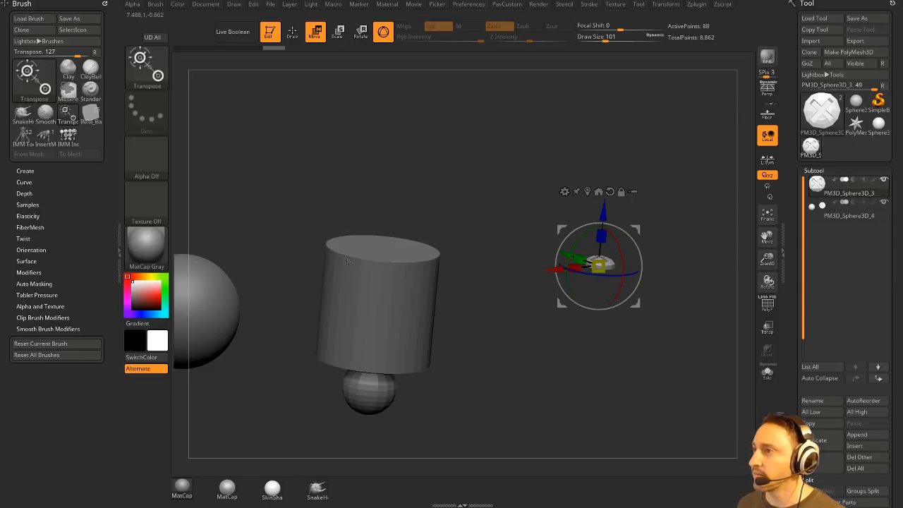
pyautogui.moveTo(361, 262); pyautogui.dragTo(468, 206)
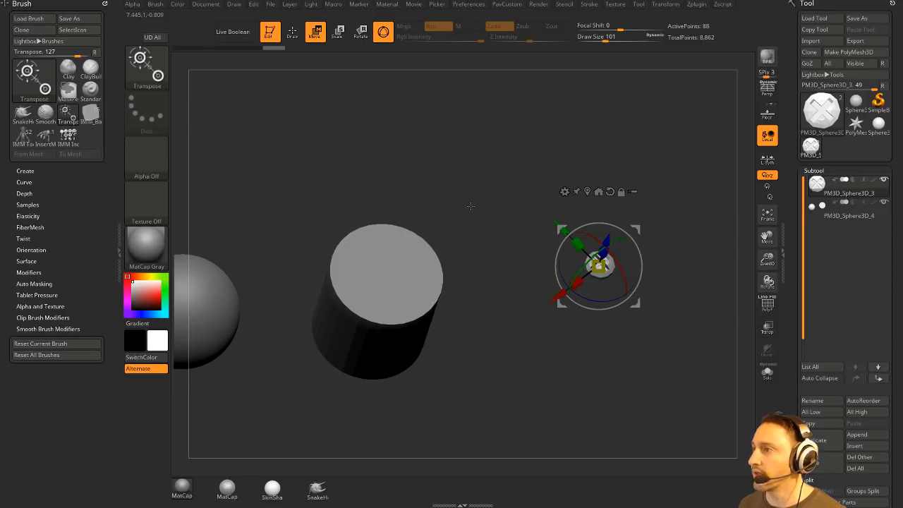
pyautogui.moveTo(473, 199)
pyautogui.keyDown('shift'); pyautogui.mouseDown()
pyautogui.moveTo(482, 191)
pyautogui.moveTo(484, 211)
pyautogui.mouseUp(); pyautogui.keyUp('shift')
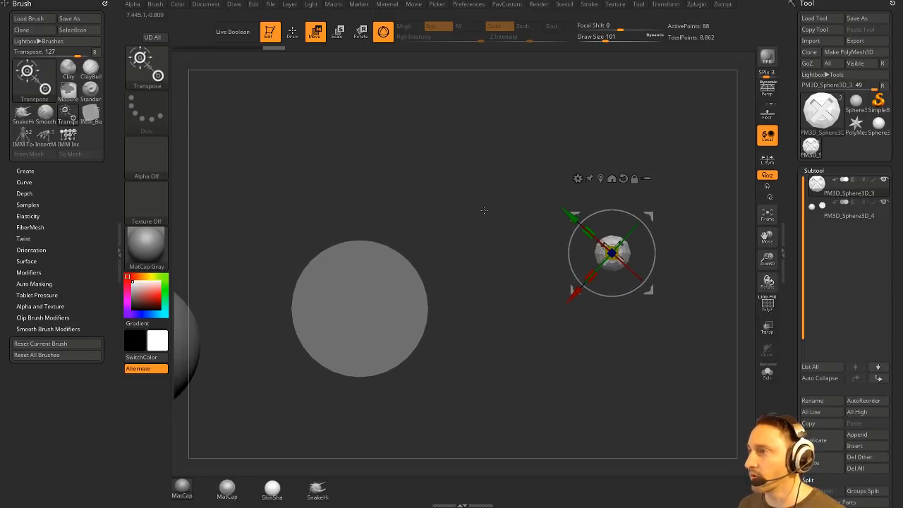
pyautogui.press('b')
pyautogui.press('i')
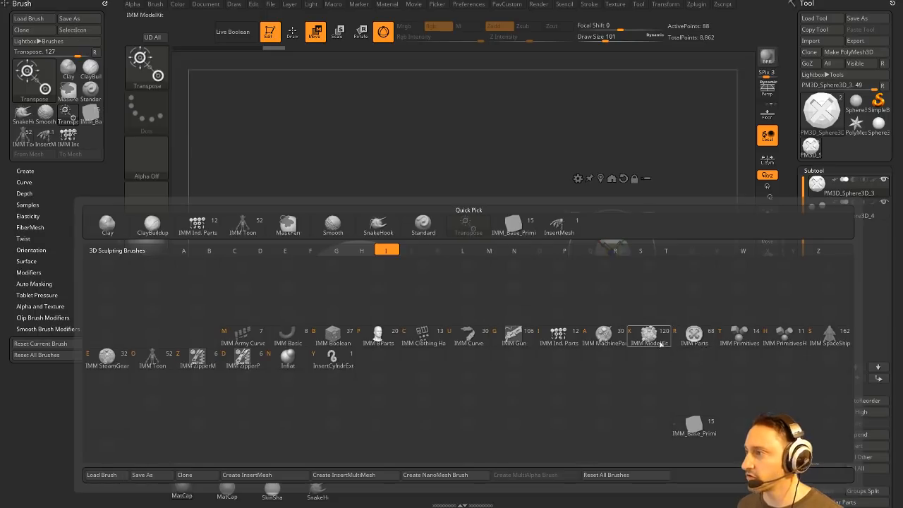
pyautogui.click(572, 339)
# Try inserting several Philips Type01 screw heads across the cylinder's end cap
pyautogui.moveTo(453, 207)
pyautogui.keyDown('alt'); pyautogui.mouseDown()
pyautogui.moveTo(503, 170)
pyautogui.moveTo(503, 186)
pyautogui.mouseUp(); pyautogui.keyUp('alt')
pyautogui.moveTo(308, 253); pyautogui.dragTo(353, 266)
pyautogui.hotkey('ctrl', 'z')
pyautogui.hotkey('ctrl', 'z')
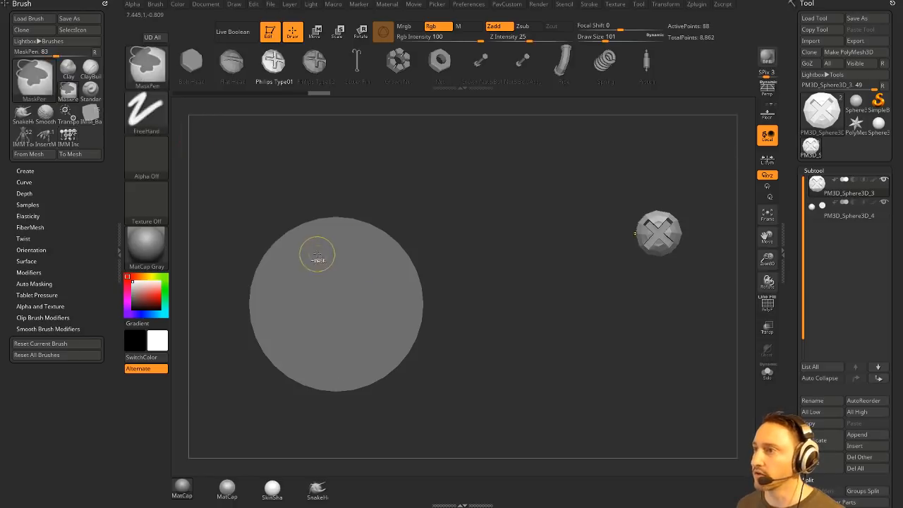
pyautogui.moveTo(310, 246); pyautogui.dragTo(367, 263)
pyautogui.moveTo(384, 316); pyautogui.dragTo(395, 327)
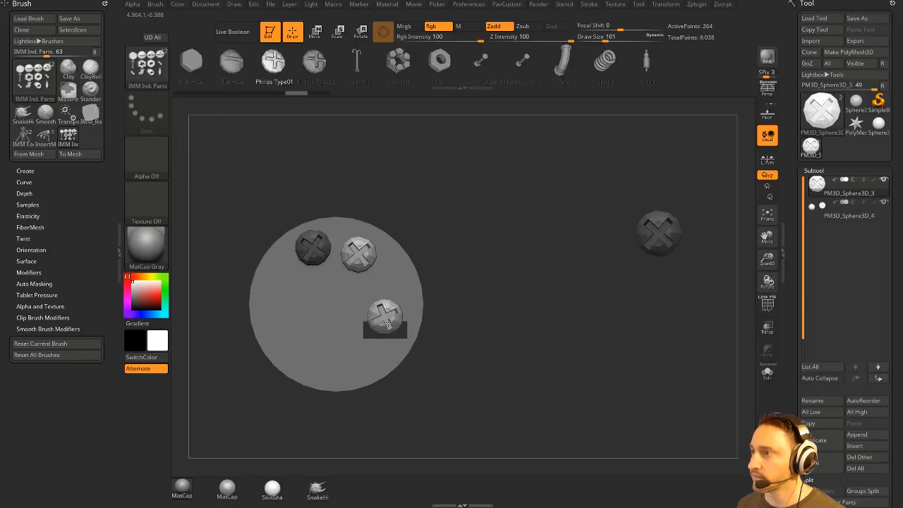
pyautogui.hotkey('ctrl', 'z')
pyautogui.hotkey('ctrl', 'z')
pyautogui.hotkey('ctrl', 'z')
pyautogui.hotkey('ctrl', 'z')
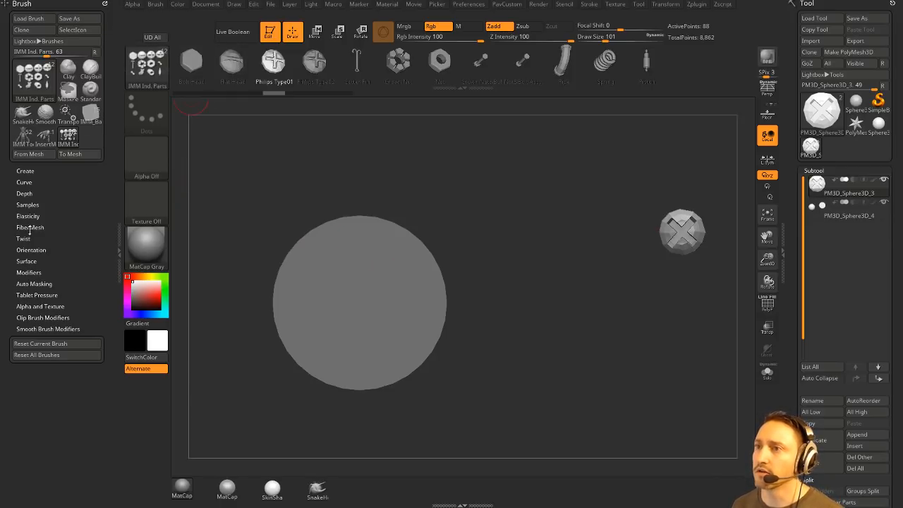
# Open the brush modifiers and adjust the multi-mesh control beside MultiMesh Select for the IMM Ind. Parts brush
pyautogui.press('shift')
pyautogui.click(36, 272)
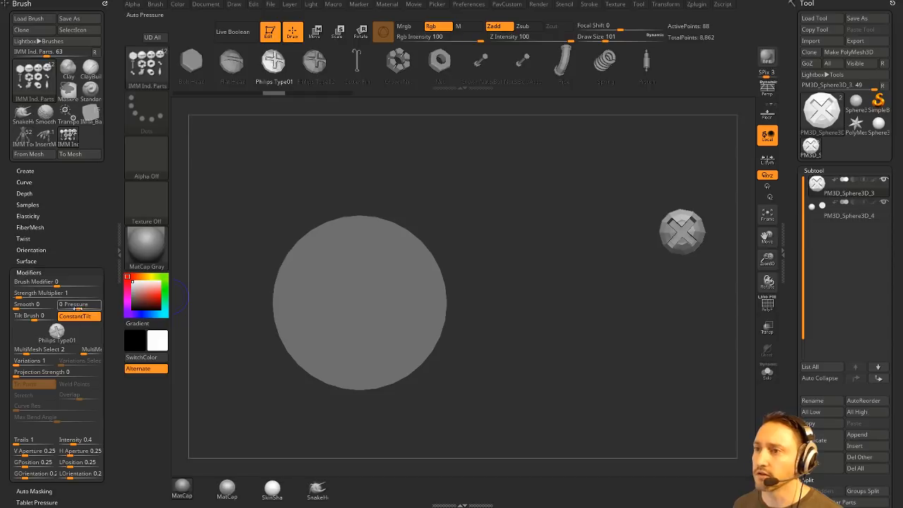
pyautogui.click(90, 349)
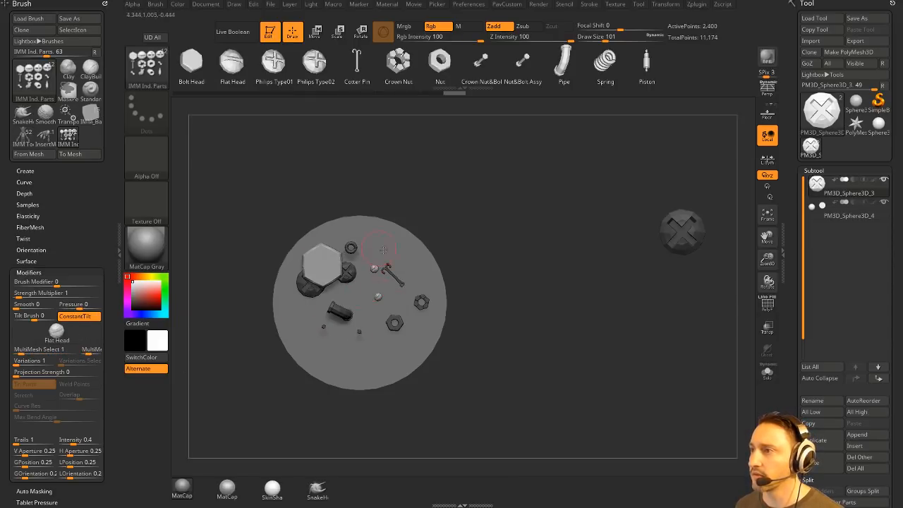
# Insert several small IMM Ind. Parts pieces on the cylinder's side wall, using a different part for each insertion
pyautogui.moveTo(562, 311); pyautogui.dragTo(543, 281)
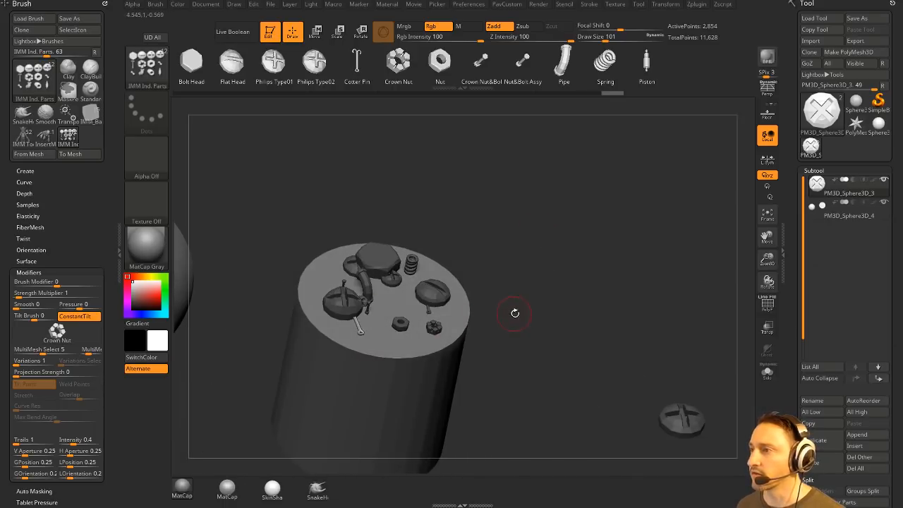
pyautogui.moveTo(515, 312); pyautogui.dragTo(615, 338)
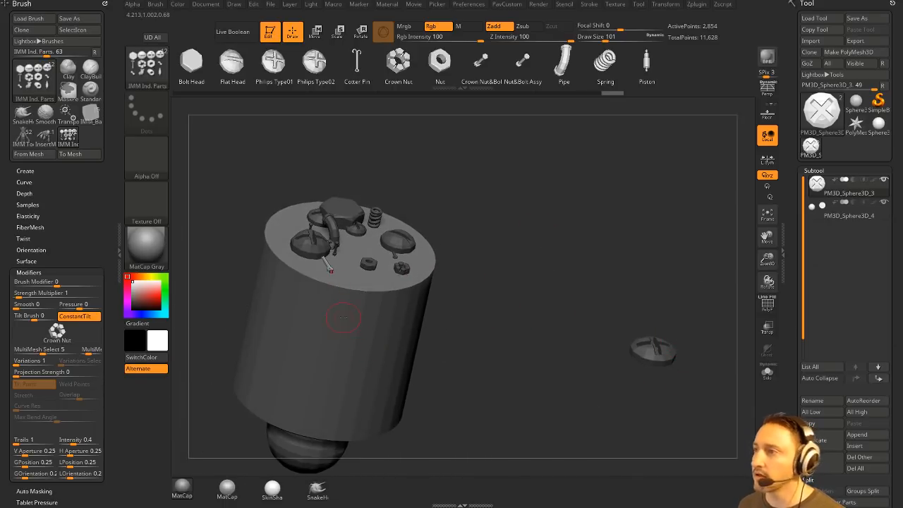
pyautogui.click(344, 317)
pyautogui.click(382, 323)
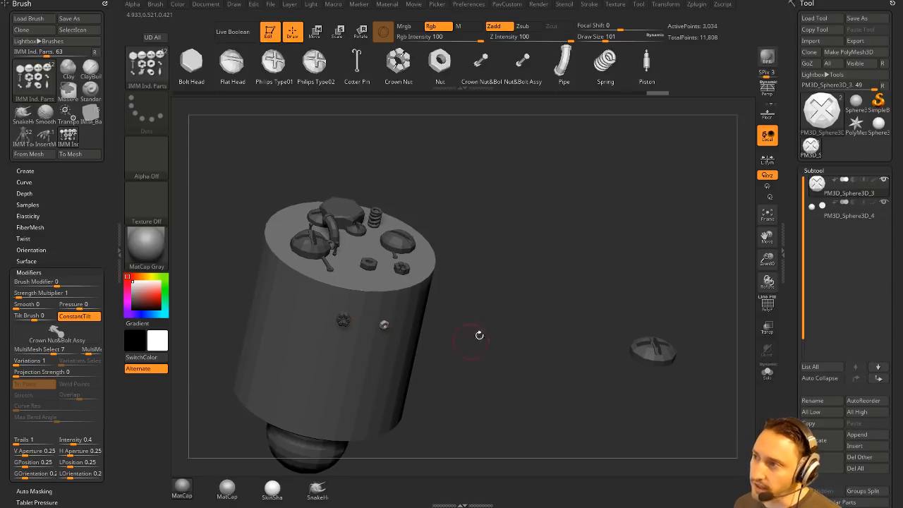
pyautogui.click(282, 343)
pyautogui.moveTo(345, 367); pyautogui.dragTo(348, 378)
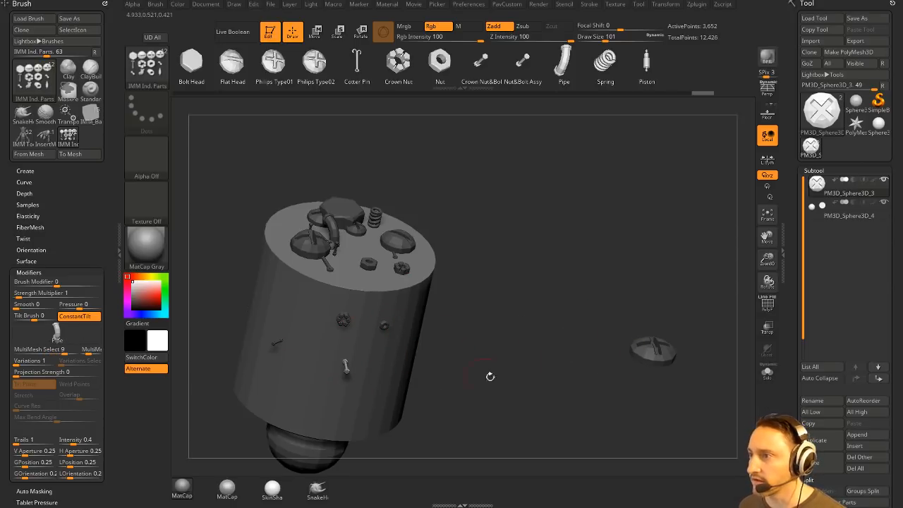
# Undo the inserted industrial parts on the cylinder, stepping back to the single screw head on its end cap
pyautogui.moveTo(593, 339); pyautogui.dragTo(566, 242)
pyautogui.hotkey('ctrl', 'z')
pyautogui.hotkey('ctrl', 'z')
pyautogui.hotkey('ctrl', 'z')
pyautogui.hotkey('ctrl', 'z')
pyautogui.hotkey('ctrl', 'z')
pyautogui.hotkey('ctrl', 'z')
pyautogui.hotkey('ctrl', 'z')
pyautogui.hotkey('ctrl', 'z')
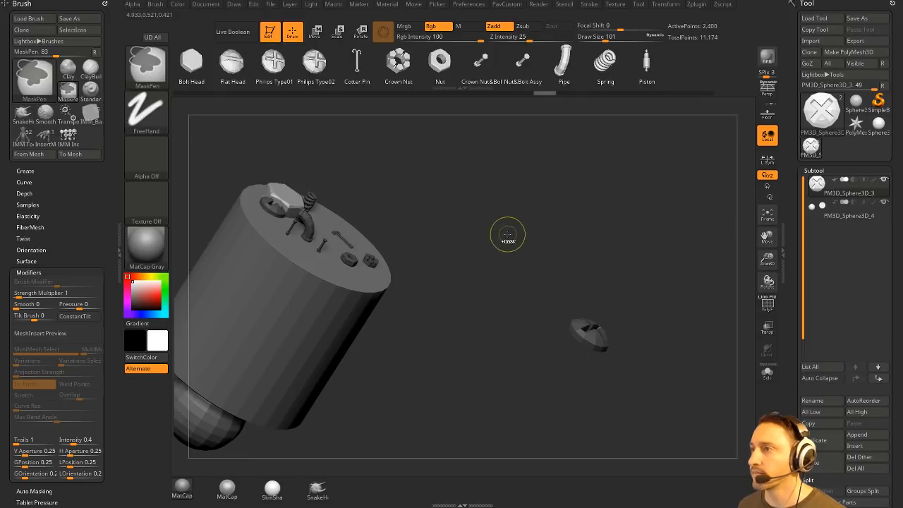
pyautogui.hotkey('ctrl', 'z')
pyautogui.hotkey('ctrl', 'z')
pyautogui.hotkey('ctrl', 'z')
pyautogui.hotkey('ctrl', 'z')
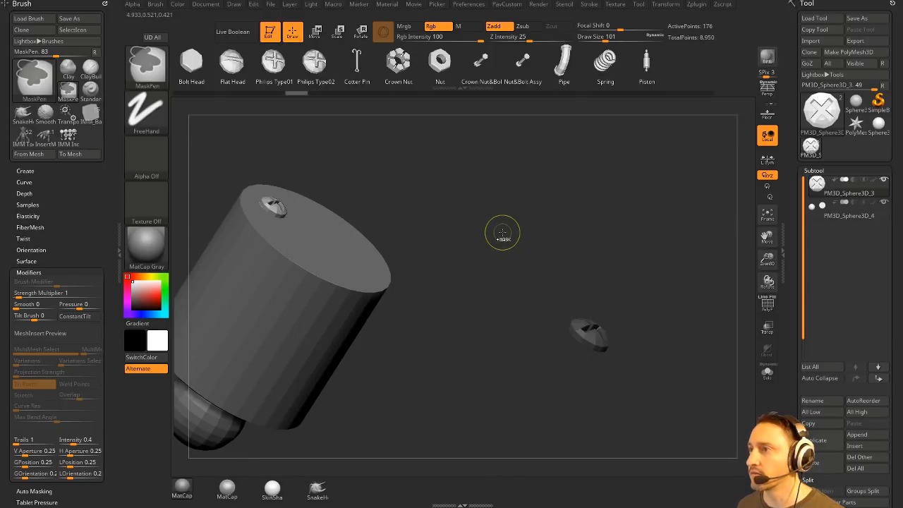
pyautogui.hotkey('ctrl', 'z')
pyautogui.hotkey('ctrl', 'z')
pyautogui.hotkey('ctrl', 'z')
pyautogui.hotkey('ctrl', 'z')
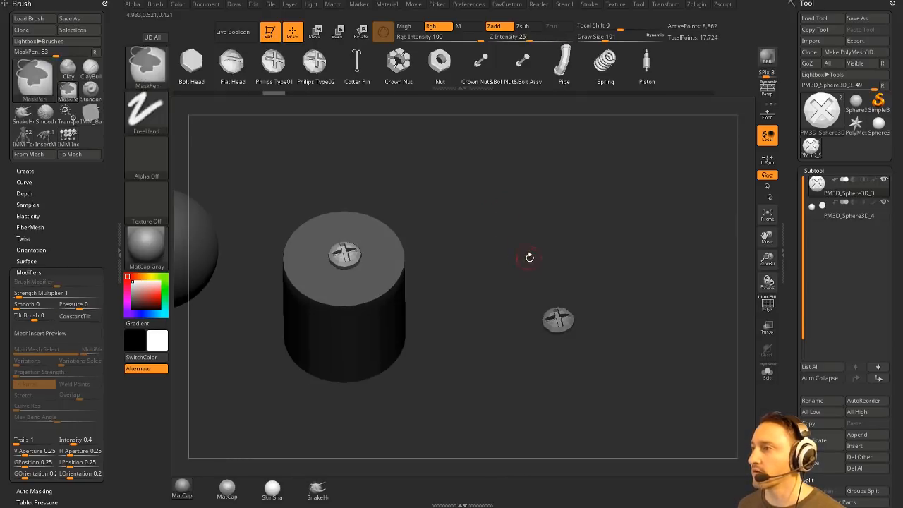
# Replace both existing subtools with a fresh Cylinder3D primitive converted to a PolyMesh3D
pyautogui.click(814, 464)
pyautogui.click(815, 463)
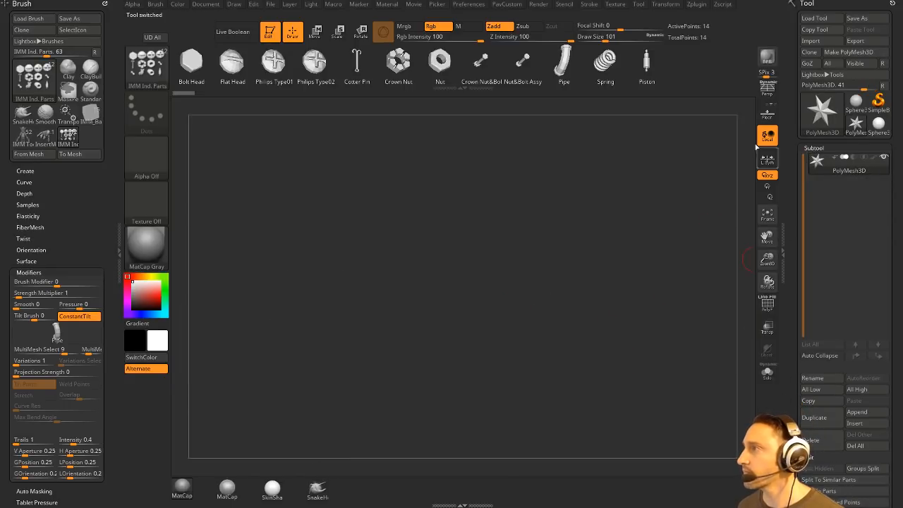
pyautogui.click(826, 114)
pyautogui.click(586, 156)
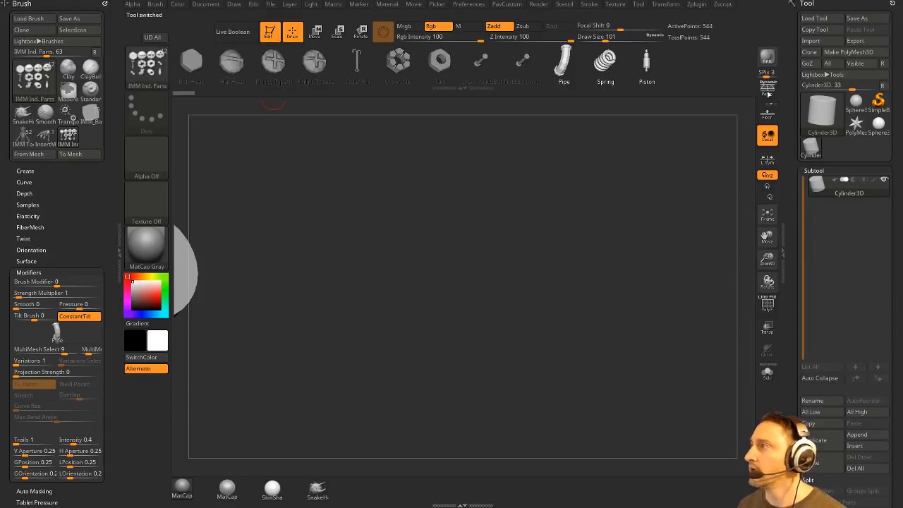
pyautogui.click(835, 55)
pyautogui.keyDown('alt'); pyautogui.moveTo(441, 222); pyautogui.dragTo(621, 197); pyautogui.keyUp('alt')
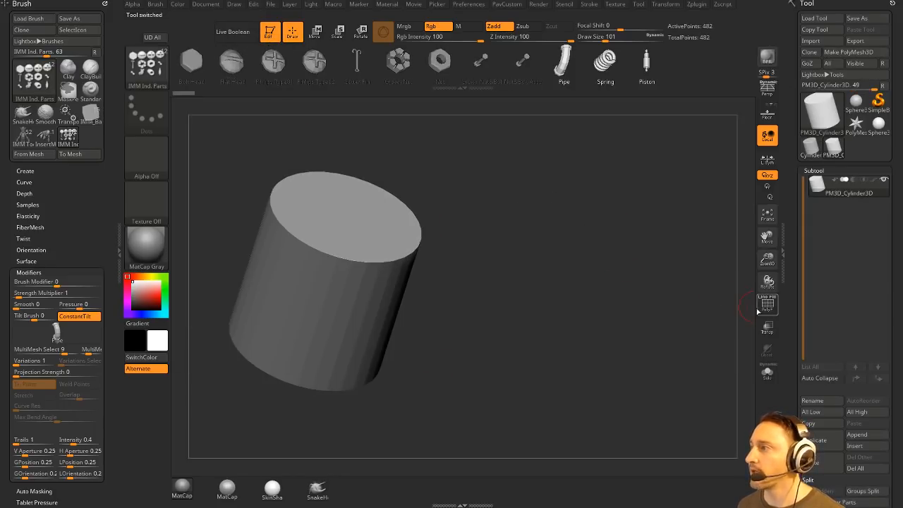
# Turn on the PolyFrame display for the new cylinder and reduce the brush's Draw Size to 80
pyautogui.click(761, 309)
pyautogui.keyDown('shift'); pyautogui.moveTo(635, 287); pyautogui.dragTo(625, 272); pyautogui.keyUp('shift')
pyautogui.keyDown('alt'); pyautogui.moveTo(570, 235); pyautogui.dragTo(575, 242); pyautogui.keyUp('alt')
pyautogui.press('s')
pyautogui.keyDown('alt'); pyautogui.moveTo(594, 235); pyautogui.dragTo(525, 290); pyautogui.keyUp('alt')
pyautogui.keyDown('alt'); pyautogui.moveTo(566, 269); pyautogui.dragTo(564, 259); pyautogui.keyUp('alt')
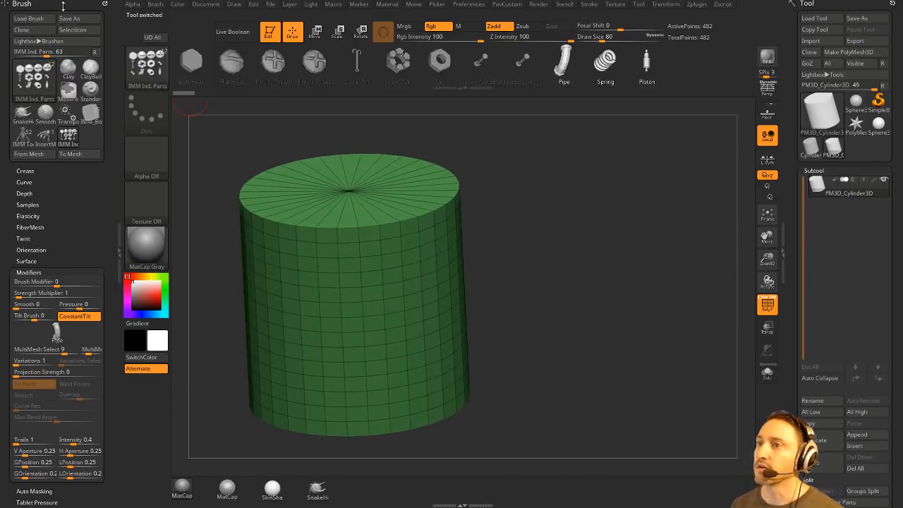
# Create a NanoMesh brush from the active IMM Ind. Parts insert-mesh brush
pyautogui.click(24, 172)
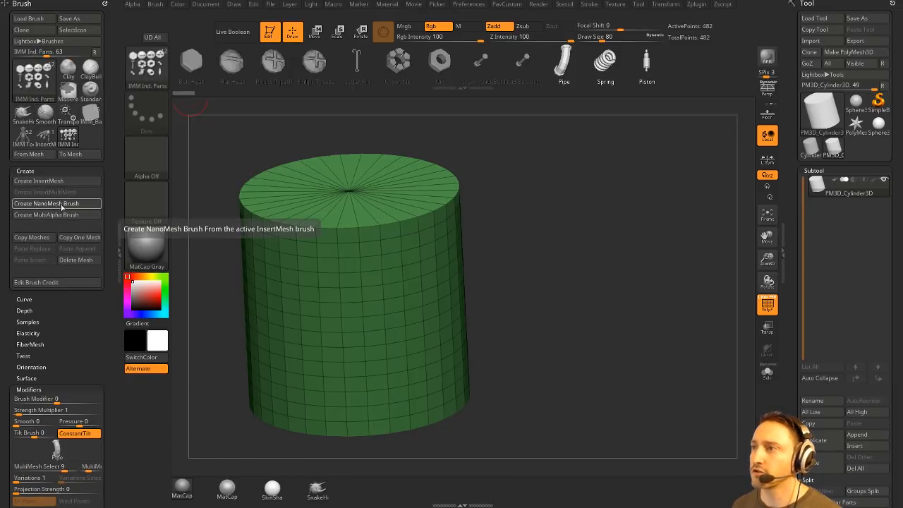
pyautogui.click(62, 206)
pyautogui.moveTo(421, 116); pyautogui.dragTo(503, 246)
# Open the ModifyTopology commands for the cylinder
pyautogui.press('space')
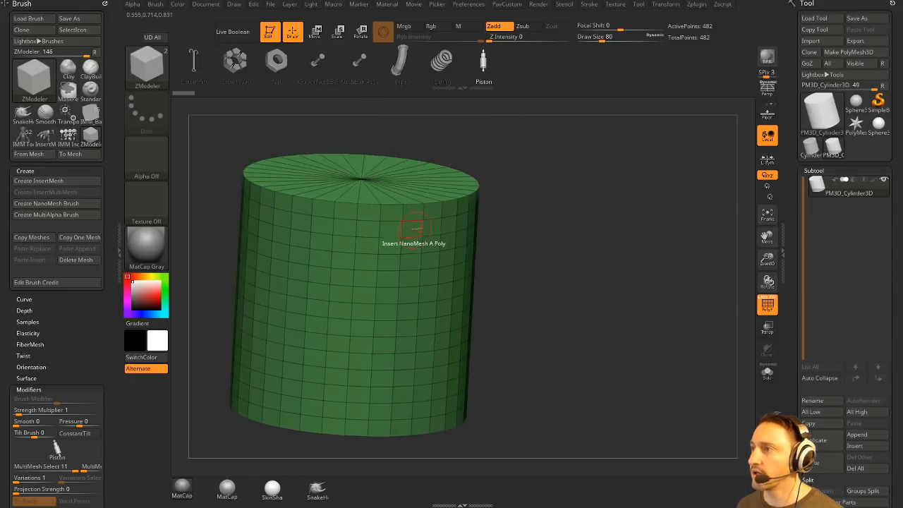
pyautogui.press('space')
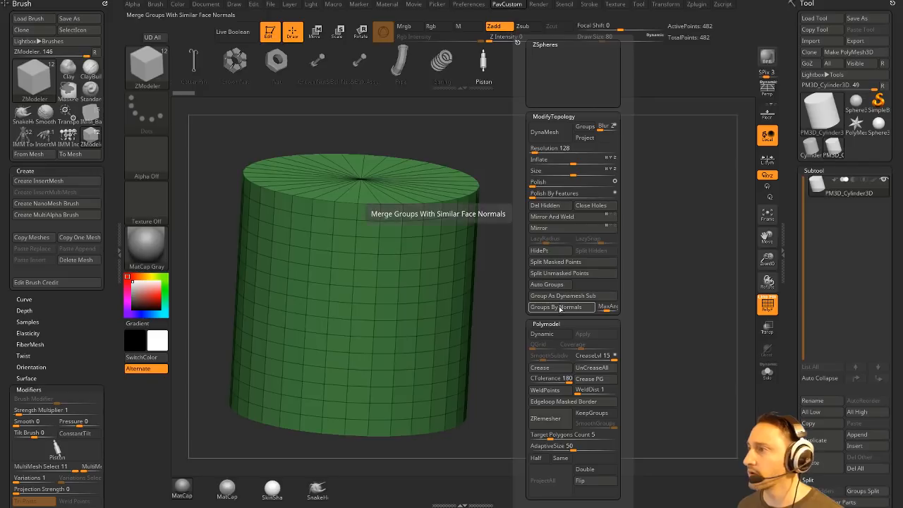
# Group the cylinder's polygons by normals, isolate its side wall, and delete the hidden end caps
pyautogui.click(562, 308)
pyautogui.keyDown('ctrl'); pyautogui.keyDown('shift'); pyautogui.click(427, 238); pyautogui.keyUp('shift'); pyautogui.keyUp('ctrl')
pyautogui.press('3')
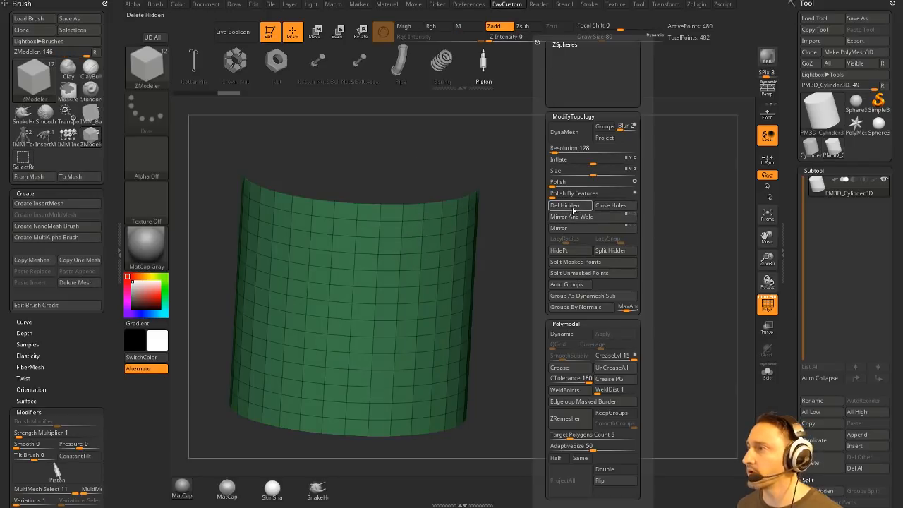
pyautogui.click(572, 208)
# Apply the ZModeler PolyGroup action with the Polygroup All target and Checker option across the open cylinder
pyautogui.press('space')
pyautogui.click(374, 212)
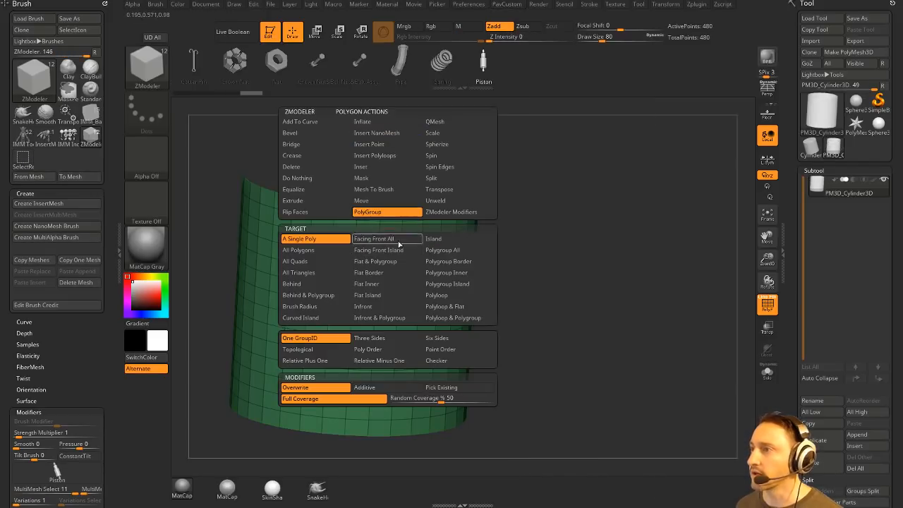
pyautogui.click(427, 349)
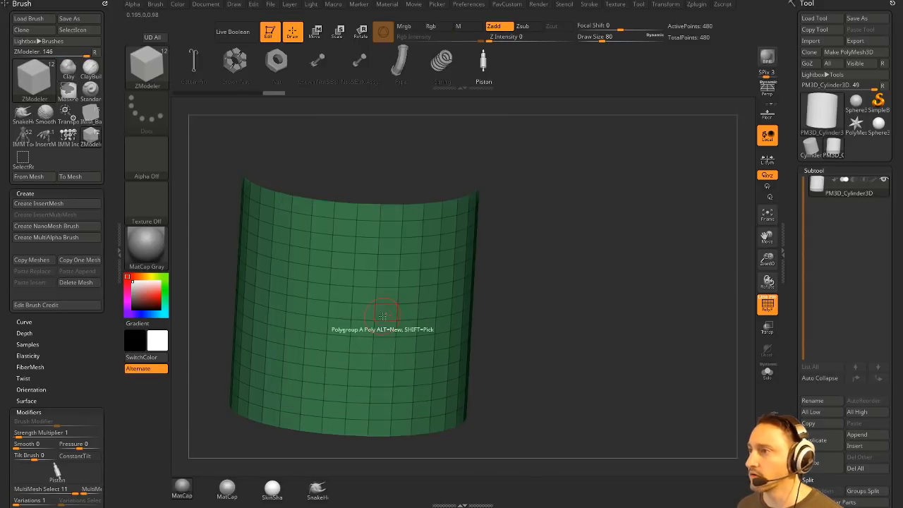
pyautogui.press('space')
pyautogui.click(451, 250)
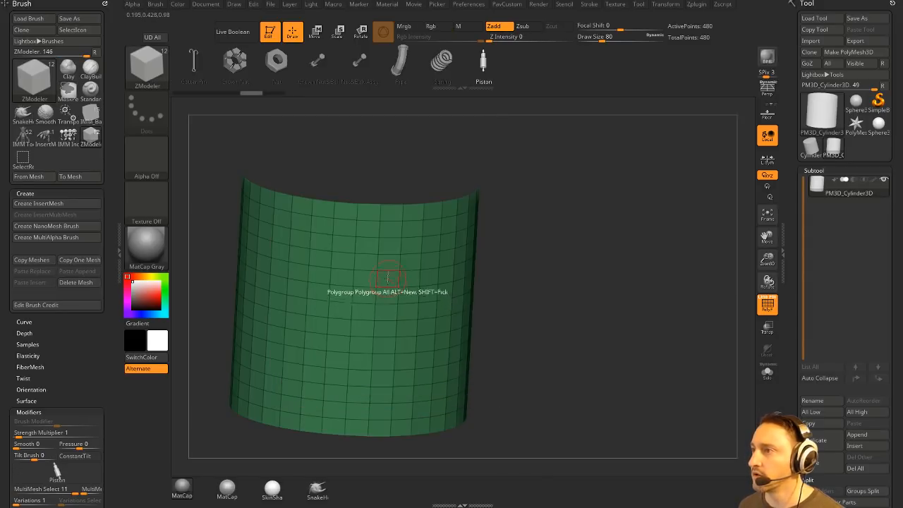
pyautogui.click(383, 272)
pyautogui.moveTo(564, 265); pyautogui.dragTo(388, 275)
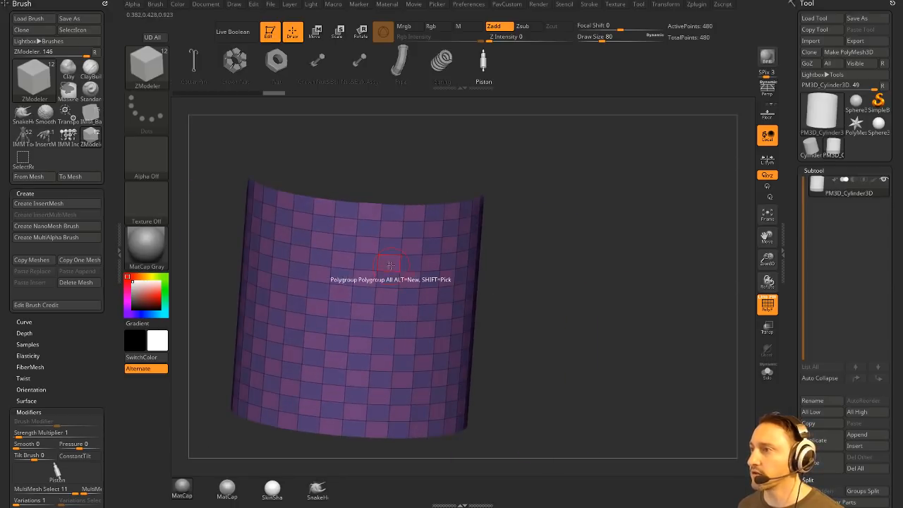
# Set the ZModeler polygon action to Insert NanoMesh with Polygroup All as its target
pyautogui.press('space')
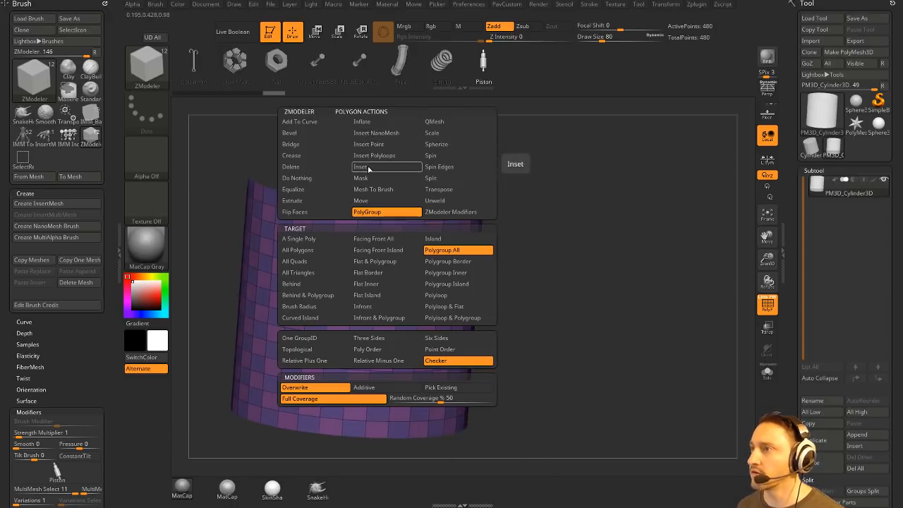
pyautogui.click(378, 136)
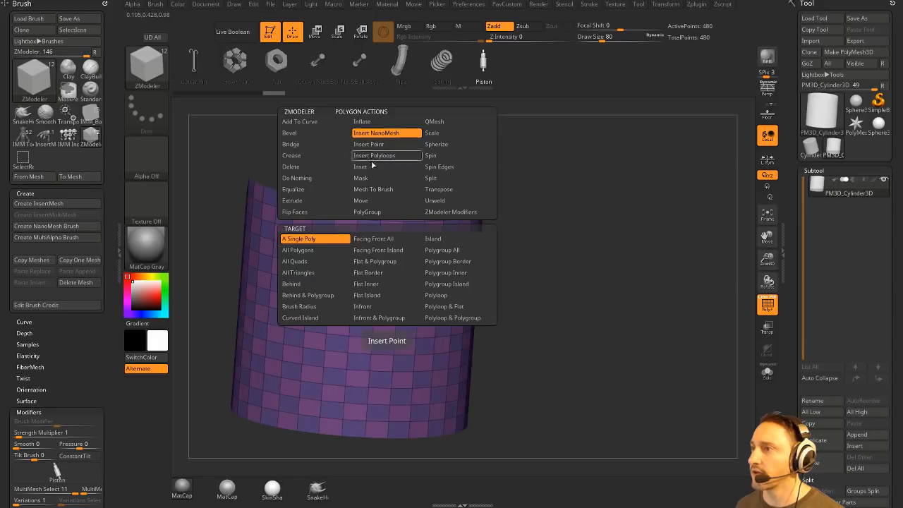
pyautogui.click(442, 249)
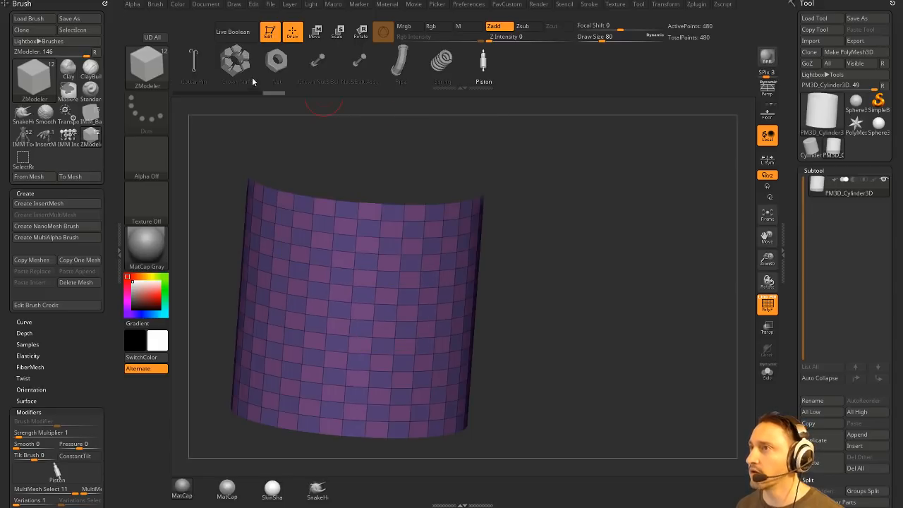
# Try inserting the Piston NanoMesh on one of the checker polygroups, and undo it
pyautogui.moveTo(343, 129); pyautogui.dragTo(420, 265)
pyautogui.click(381, 244)
pyautogui.hotkey('ctrl', 'z')
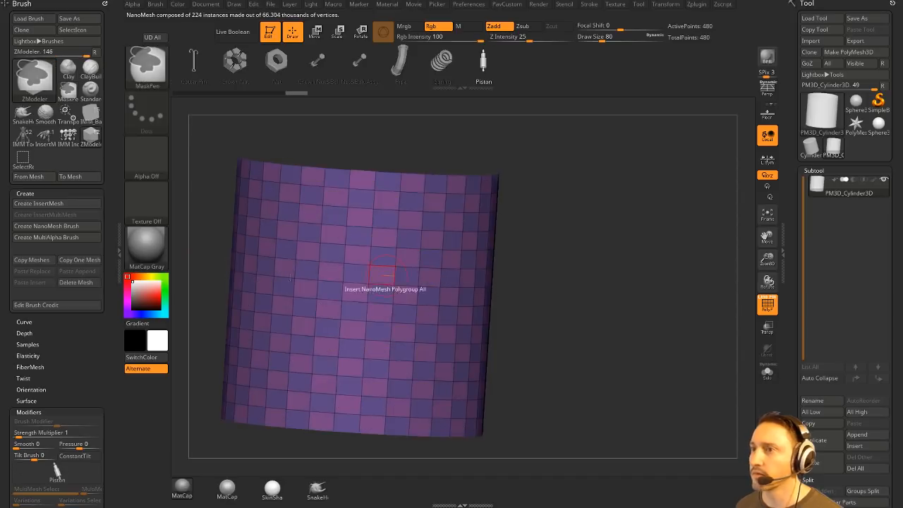
# Insert the Nut NanoMesh across one checker polygroup at a size of about 0.32, and set the draw size to 65
pyautogui.scroll(-5, 62, 310)
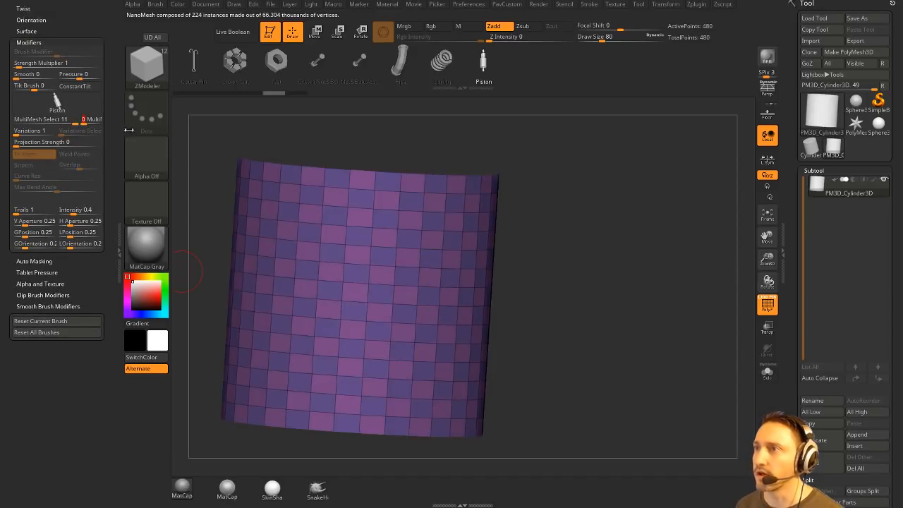
pyautogui.moveTo(421, 128); pyautogui.dragTo(503, 138)
pyautogui.click(277, 62)
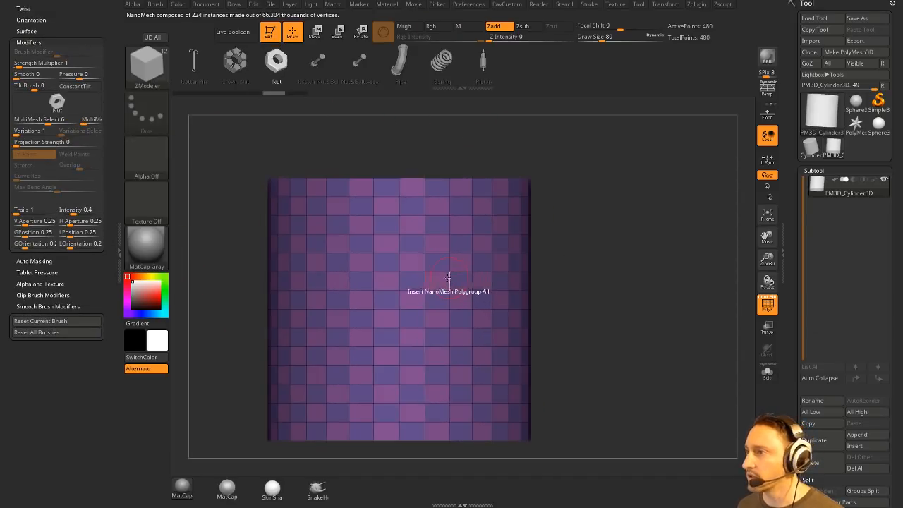
pyautogui.moveTo(437, 286); pyautogui.dragTo(436, 302)
pyautogui.moveTo(681, 278)
pyautogui.mouseDown()
pyautogui.moveTo(649, 280)
pyautogui.moveTo(703, 279)
pyautogui.moveTo(672, 280)
pyautogui.moveTo(636, 299)
pyautogui.moveTo(625, 280)
pyautogui.moveTo(631, 283)
pyautogui.mouseUp()
pyautogui.press('s')
pyautogui.click(615, 286)
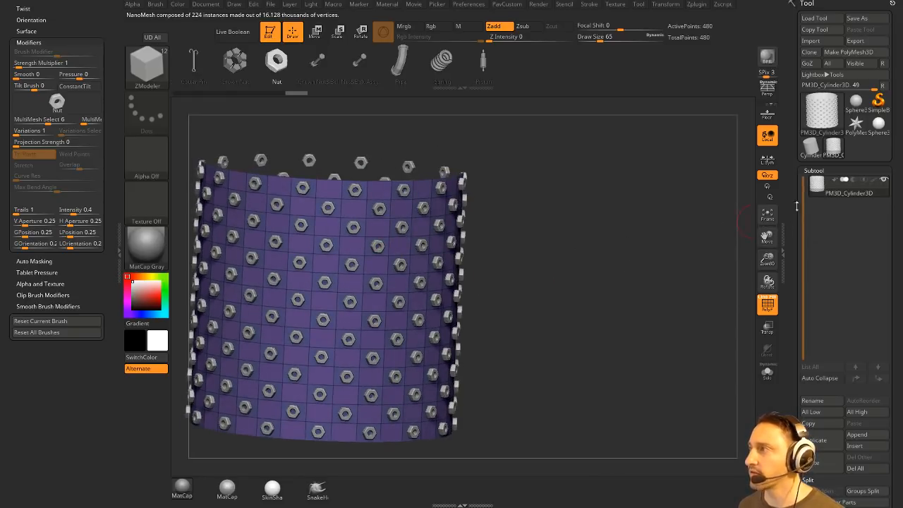
# Open the NanoMesh settings for the inserted nuts, and undo both the nut insertion and the checker polygroups
pyautogui.moveTo(792, 59); pyautogui.dragTo(792, 112)
pyautogui.click(825, 136)
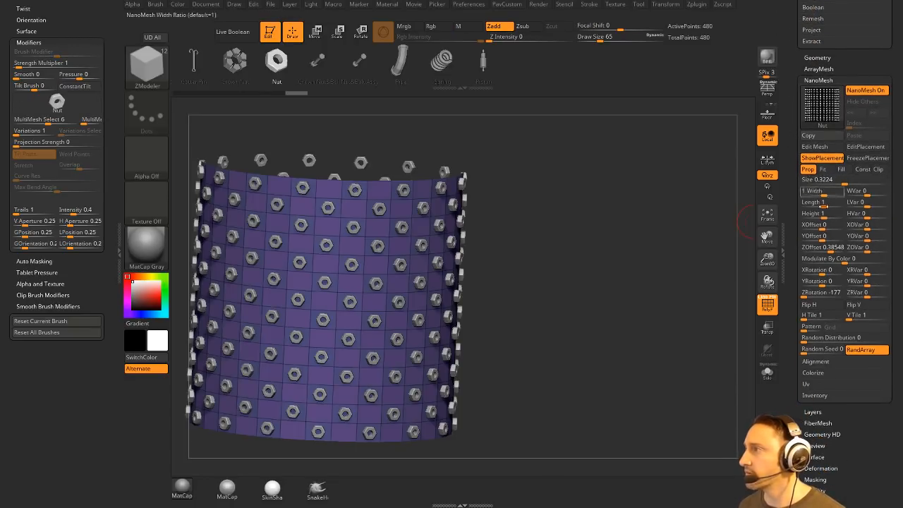
pyautogui.moveTo(584, 236); pyautogui.dragTo(645, 259)
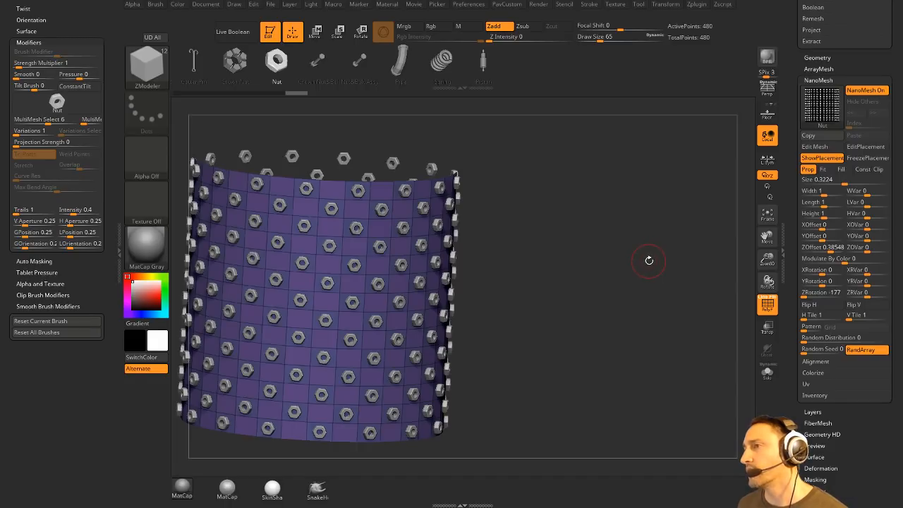
pyautogui.keyDown('shift'); pyautogui.moveTo(648, 264); pyautogui.dragTo(637, 254); pyautogui.keyUp('shift')
pyautogui.hotkey('ctrl', 'z')
pyautogui.hotkey('ctrl', 'z')
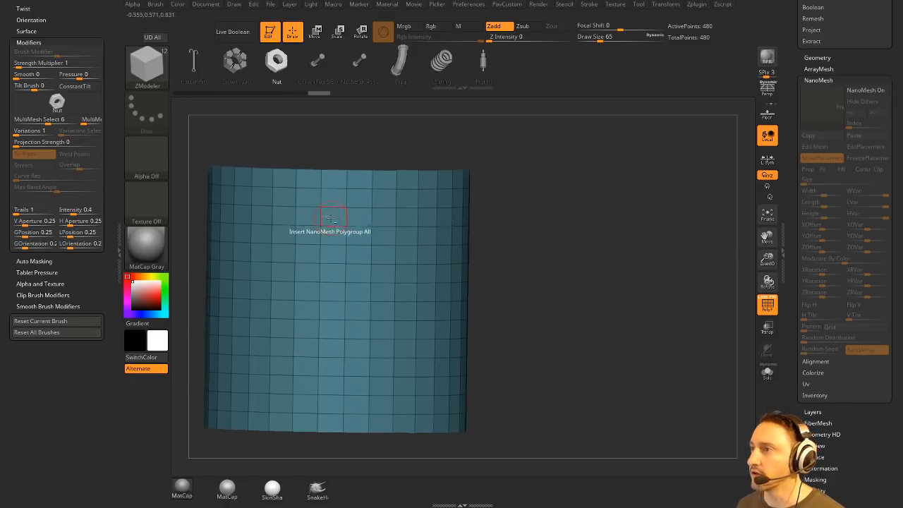
# Mark four separate polygons on the cylinder wall and insert the Nut NanoMesh on them at a size of about 0.4
pyautogui.click(332, 217)
pyautogui.click(333, 292)
pyautogui.click(331, 367)
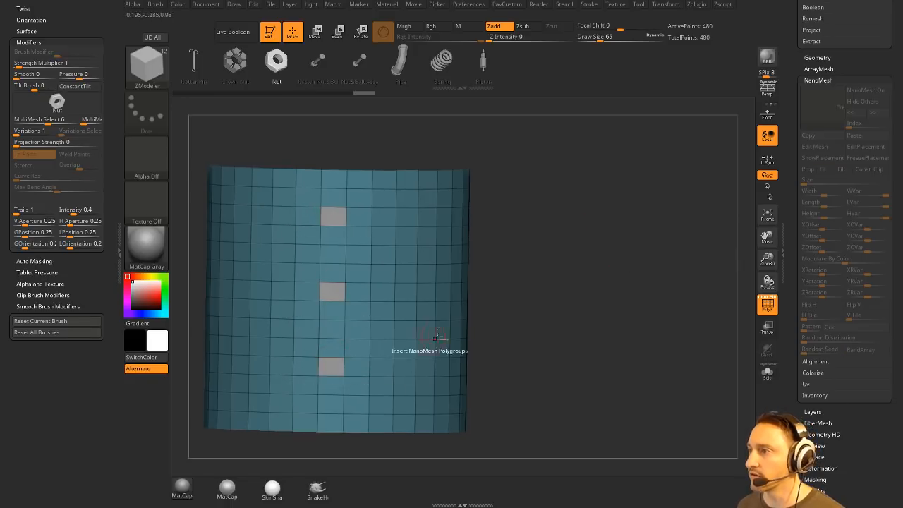
pyautogui.click(416, 292)
pyautogui.click(400, 294)
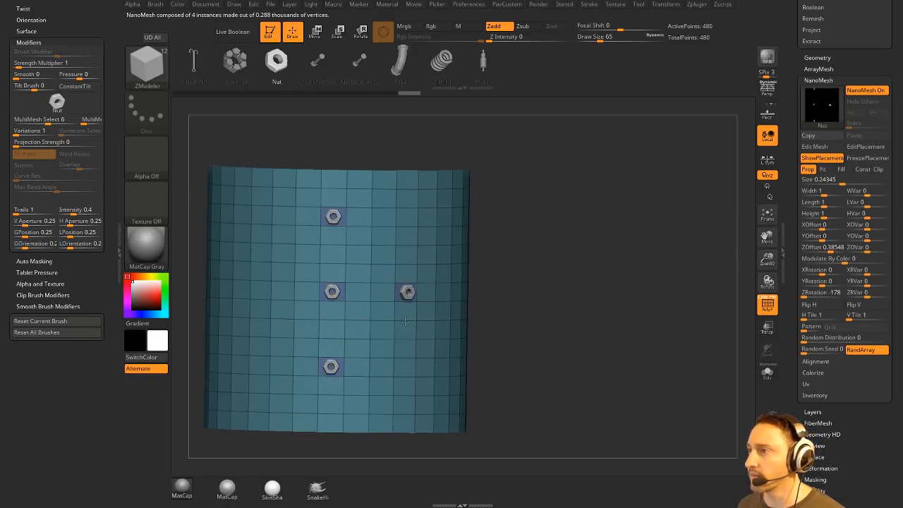
pyautogui.moveTo(628, 286)
pyautogui.mouseDown()
pyautogui.moveTo(600, 283)
pyautogui.moveTo(625, 288)
pyautogui.mouseUp()
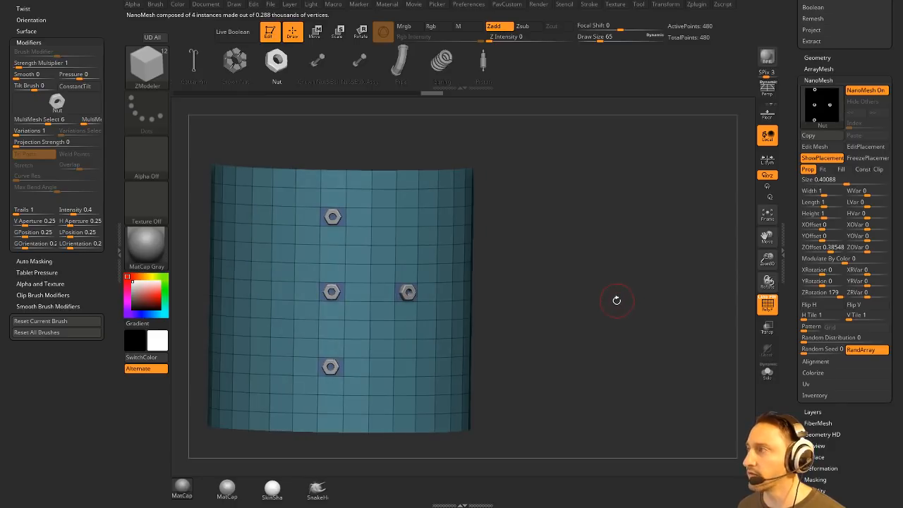
# Edit the NanoMesh source, replace the nut with the Bolt Head mesh, and return to the cylinder
pyautogui.click(815, 147)
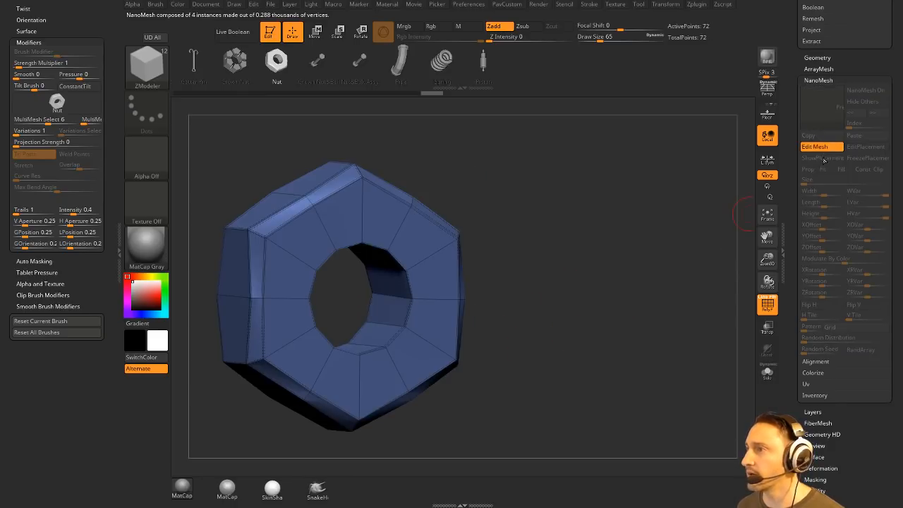
pyautogui.press('w')
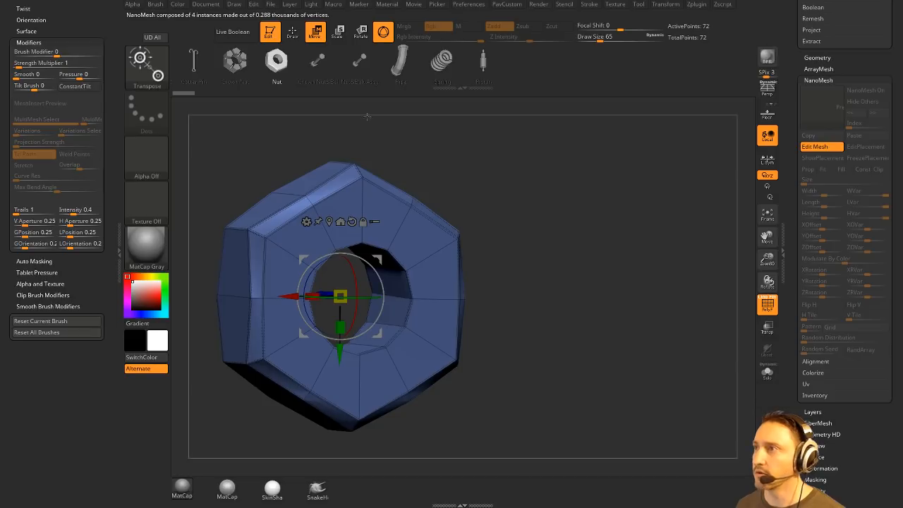
pyautogui.moveTo(276, 65); pyautogui.dragTo(391, 65)
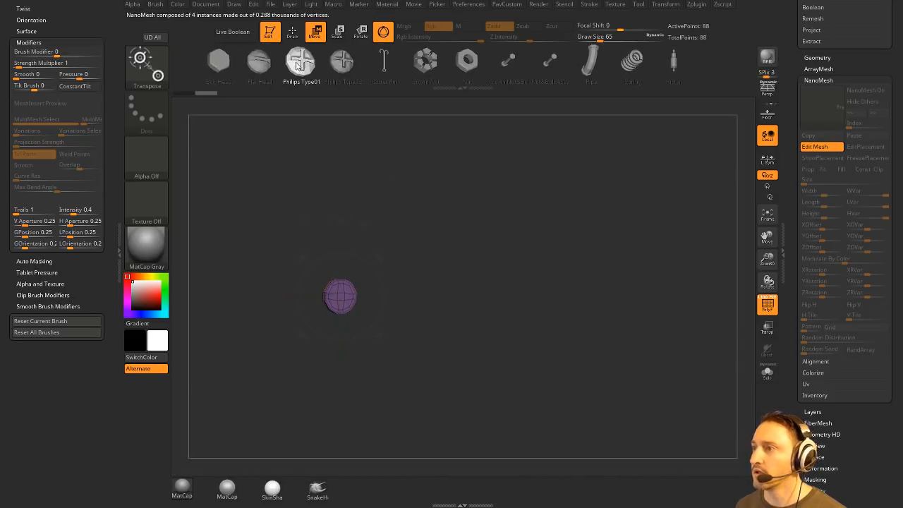
pyautogui.click(275, 65)
pyautogui.click(267, 68)
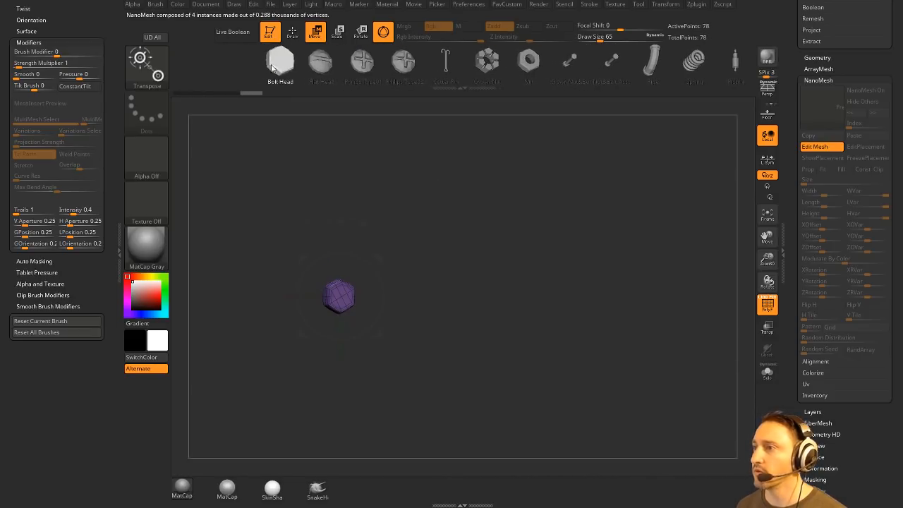
pyautogui.click(817, 158)
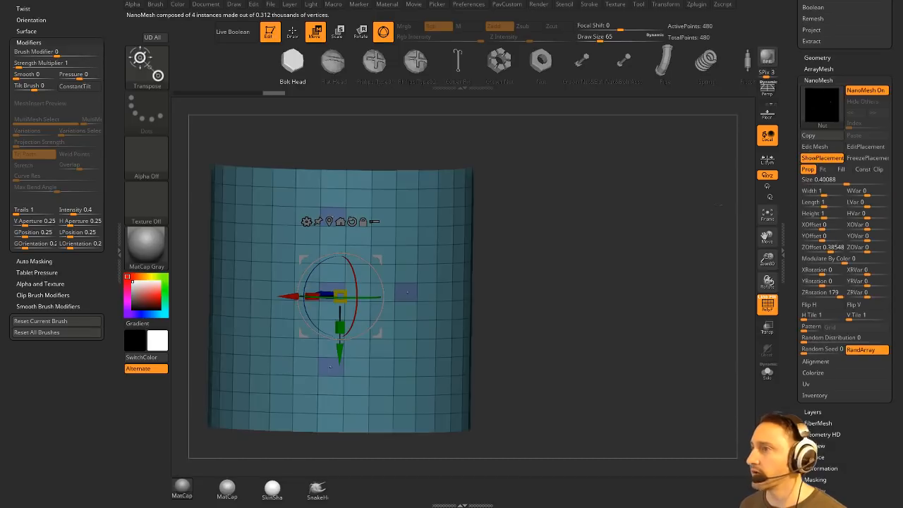
# Set the bolt heads' NanoMesh size to about 2.92 and their ZOffset to about 0, and return to Draw mode
pyautogui.moveTo(581, 264); pyautogui.dragTo(622, 271)
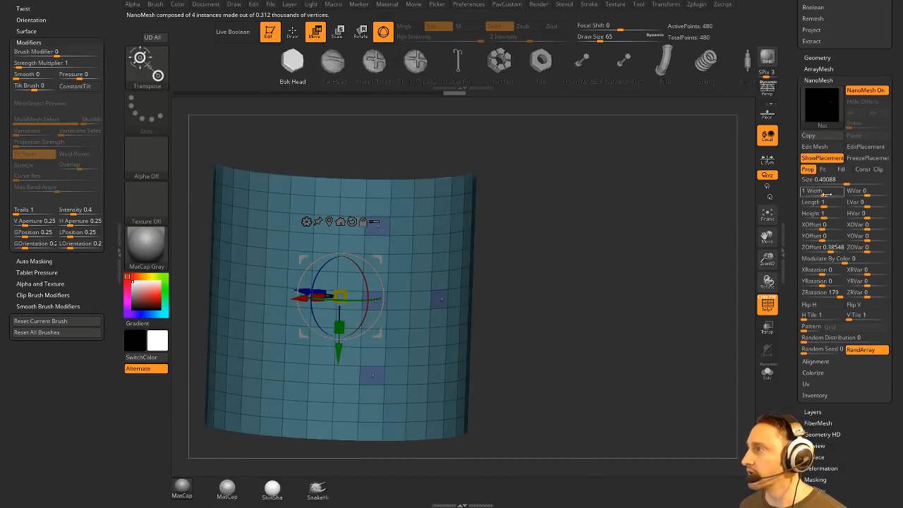
pyautogui.moveTo(846, 182); pyautogui.dragTo(868, 183)
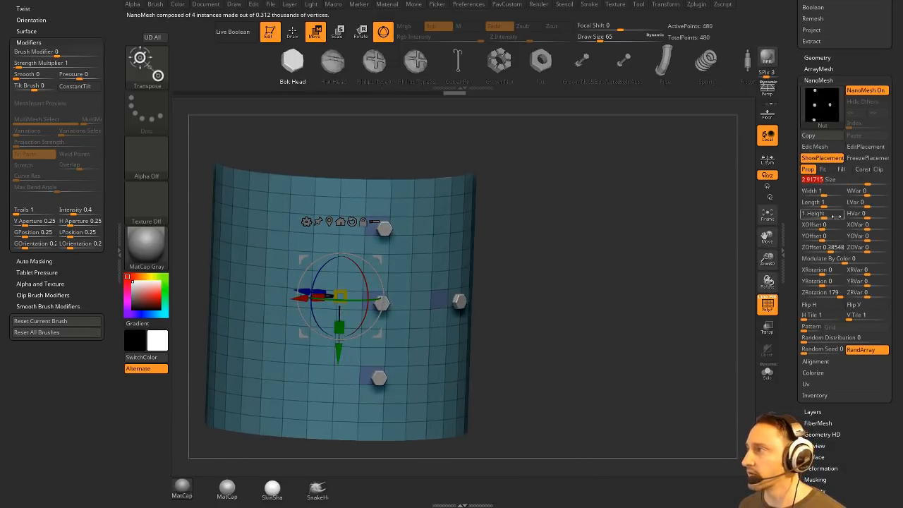
pyautogui.moveTo(833, 248); pyautogui.dragTo(824, 247)
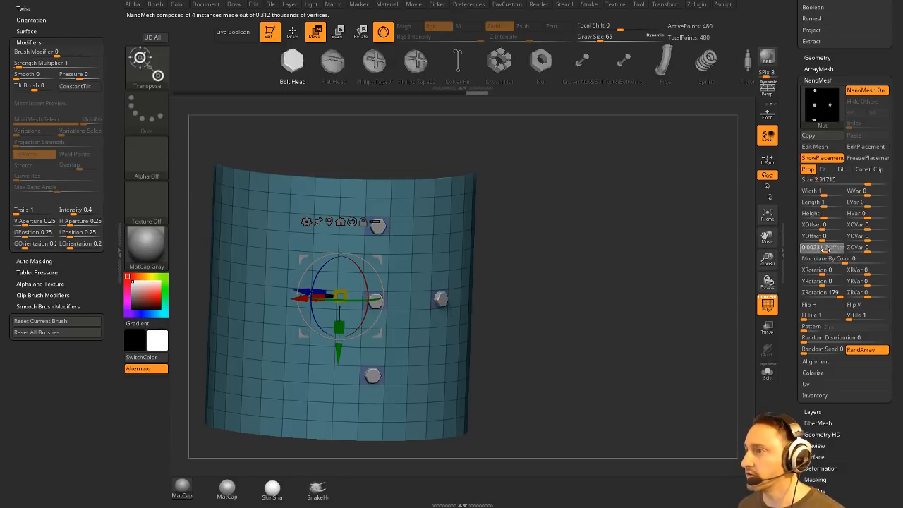
pyautogui.press('q')
pyautogui.moveTo(638, 273)
pyautogui.mouseDown()
pyautogui.moveTo(627, 266)
pyautogui.moveTo(619, 278)
pyautogui.mouseUp()
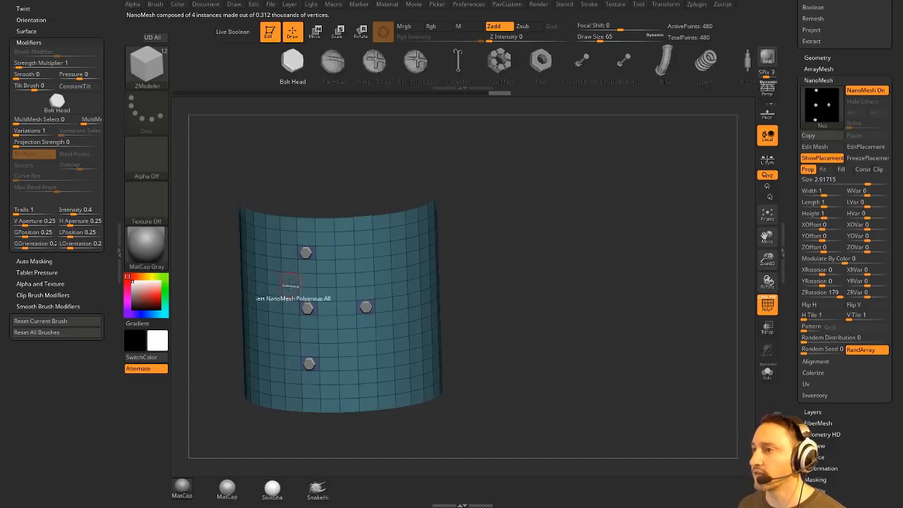
pyautogui.moveTo(567, 262)
pyautogui.mouseDown()
pyautogui.moveTo(560, 258)
pyautogui.moveTo(576, 247)
pyautogui.mouseUp()
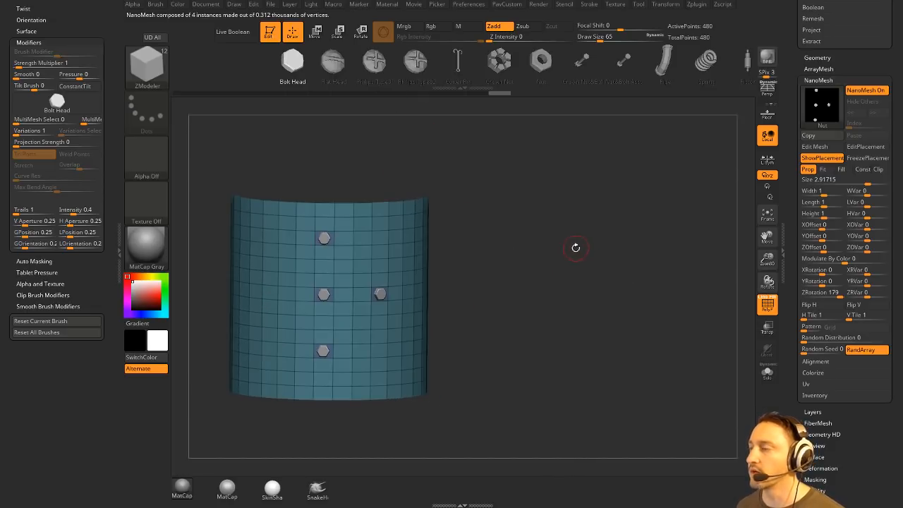
# Undo the NanoMesh bolts on the cylinder
pyautogui.keyDown('alt'); pyautogui.moveTo(569, 295); pyautogui.dragTo(598, 246); pyautogui.keyUp('alt')
pyautogui.hotkey('ctrl', 'z')
pyautogui.hotkey('ctrl', 'z')
pyautogui.hotkey('ctrl', 'z')
# Load the tool ZBFemale_TechSuitDetails004.ZTL from the HighRes folder of the ZBFemale streaming project, sorting the files by date modified
pyautogui.moveTo(786, 163); pyautogui.dragTo(789, 325)
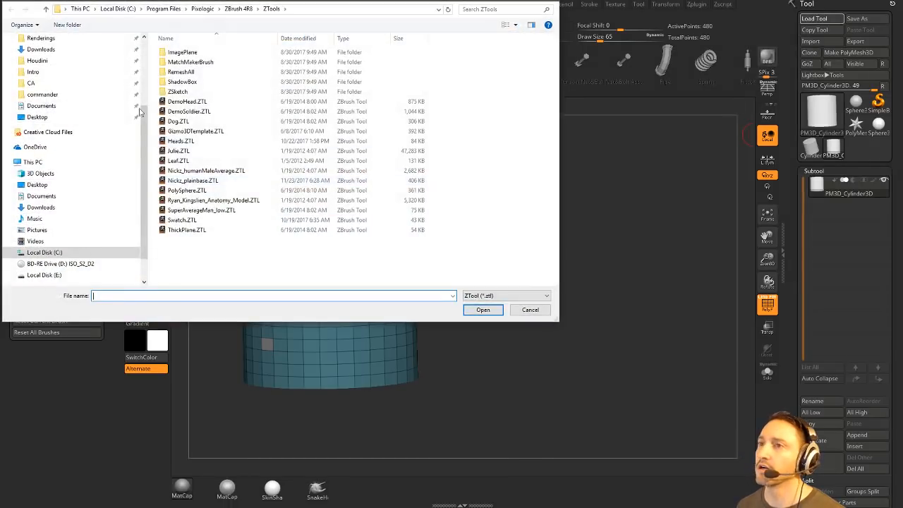
pyautogui.moveTo(143, 108); pyautogui.dragTo(141, 43)
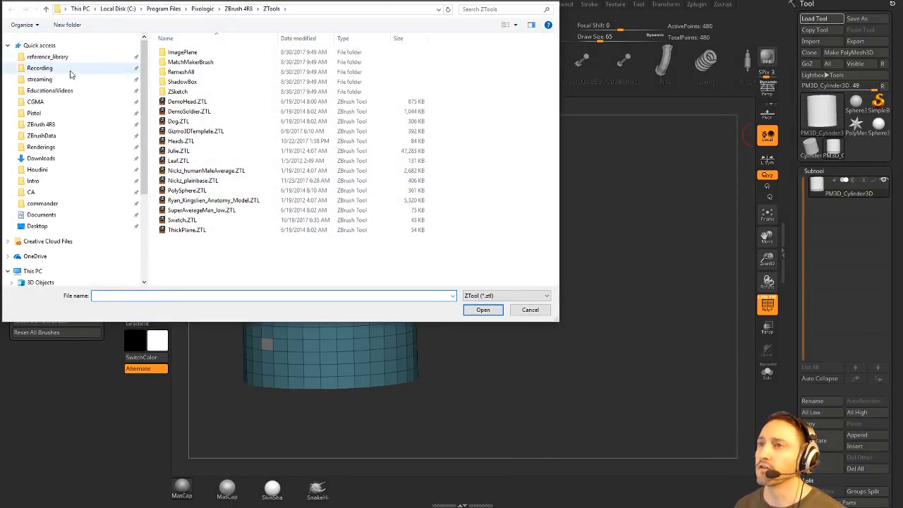
pyautogui.click(39, 79)
pyautogui.doubleClick(182, 220)
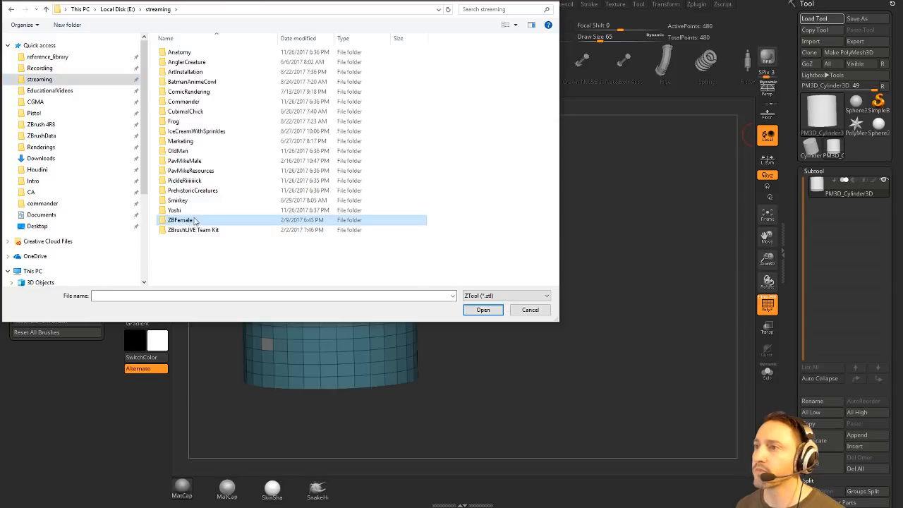
pyautogui.doubleClick(186, 55)
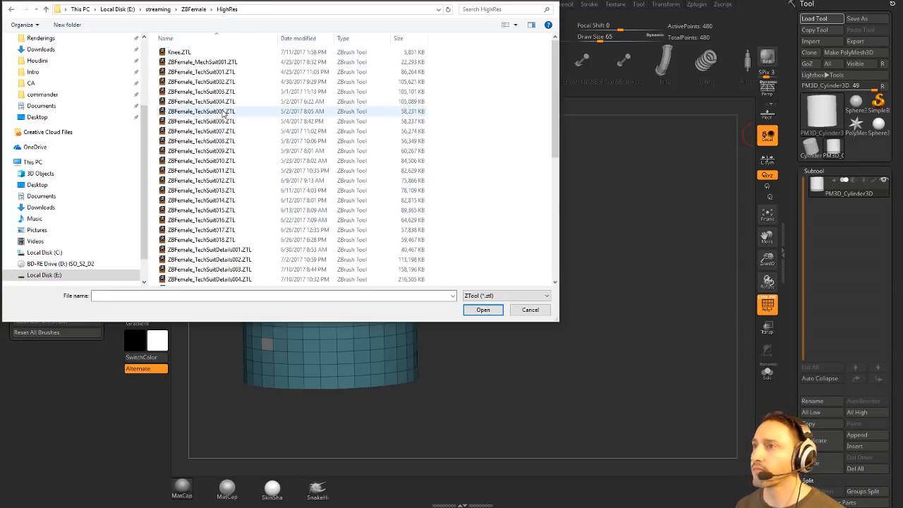
pyautogui.click(297, 38)
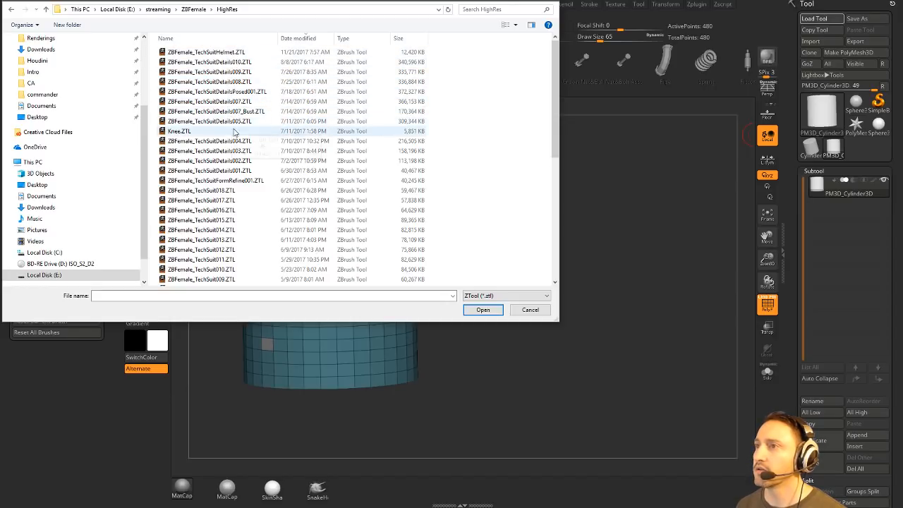
pyautogui.doubleClick(245, 141)
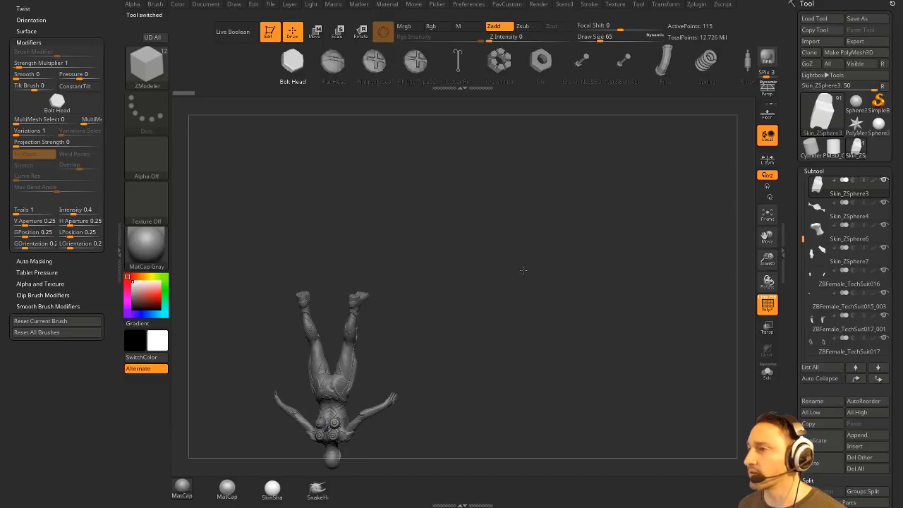
# Switch to the Standard brush on the loaded tech-suit figure and frame its thighs
pyautogui.moveTo(524, 270)
pyautogui.mouseDown()
pyautogui.moveTo(518, 226)
pyautogui.moveTo(528, 155)
pyautogui.moveTo(599, 297)
pyautogui.moveTo(519, 370)
pyautogui.moveTo(590, 280)
pyautogui.moveTo(638, 252)
pyautogui.moveTo(555, 279)
pyautogui.mouseUp()
pyautogui.press('b')
pyautogui.press('s')
pyautogui.press('t')
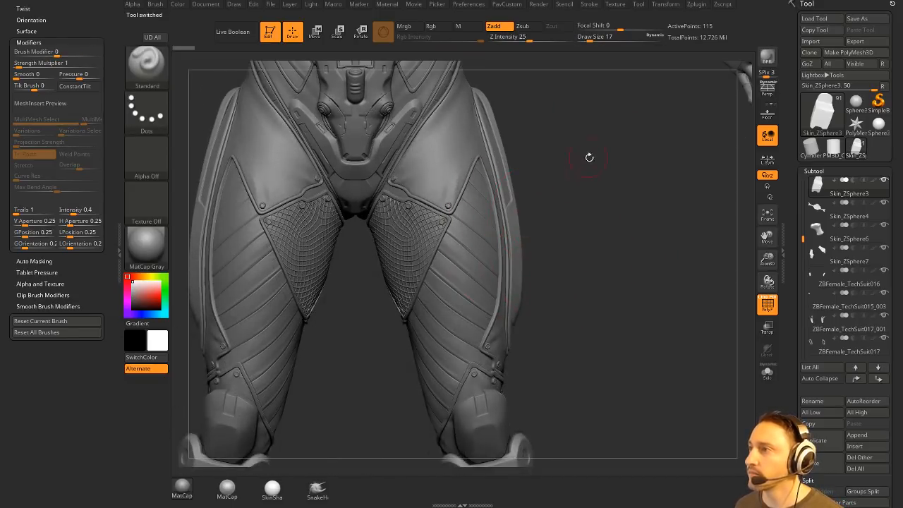
# Select the suit's NanoMesh bolts subtool, isolate it and show the placement polygons of its instances
pyautogui.keyDown('alt'); pyautogui.moveTo(589, 156); pyautogui.dragTo(571, 361); pyautogui.keyUp('alt')
pyautogui.keyDown('alt'); pyautogui.click(422, 211); pyautogui.keyUp('alt')
pyautogui.moveTo(573, 195); pyautogui.dragTo(713, 255)
pyautogui.click(766, 371)
pyautogui.scroll(-10, 861, 184)
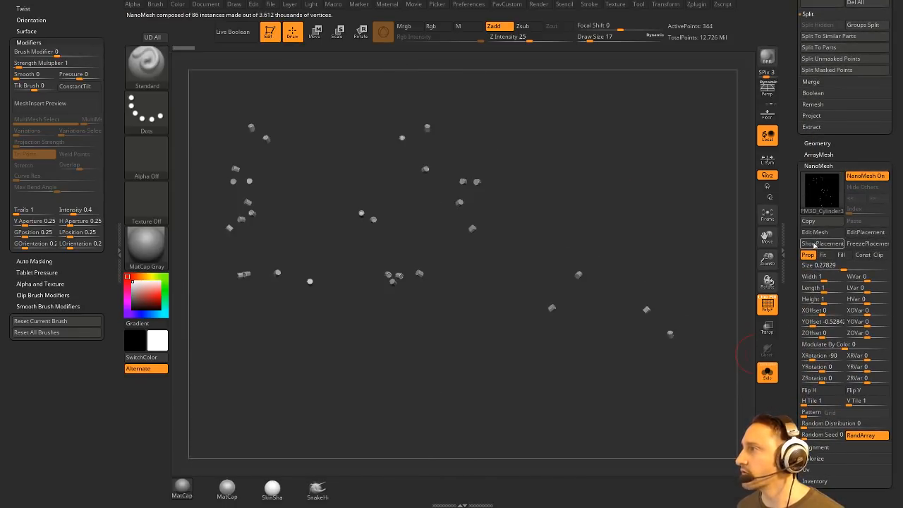
pyautogui.click(819, 243)
pyautogui.moveTo(648, 203); pyautogui.dragTo(739, 226)
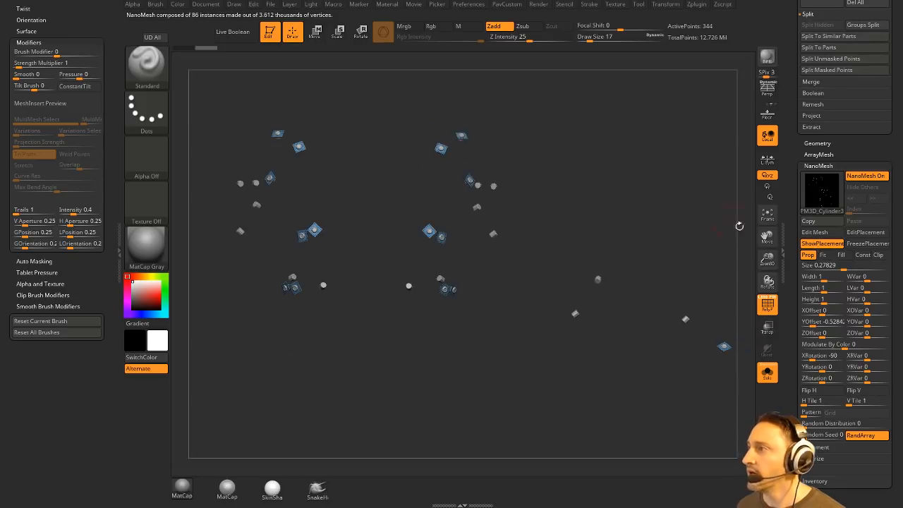
# Compare the full suit with the NanoMesh bolts turned off and on, and hide the placement polygons
pyautogui.click(866, 175)
pyautogui.click(767, 374)
pyautogui.moveTo(651, 143)
pyautogui.mouseDown()
pyautogui.moveTo(627, 169)
pyautogui.moveTo(580, 264)
pyautogui.moveTo(608, 138)
pyautogui.moveTo(688, 141)
pyautogui.mouseUp()
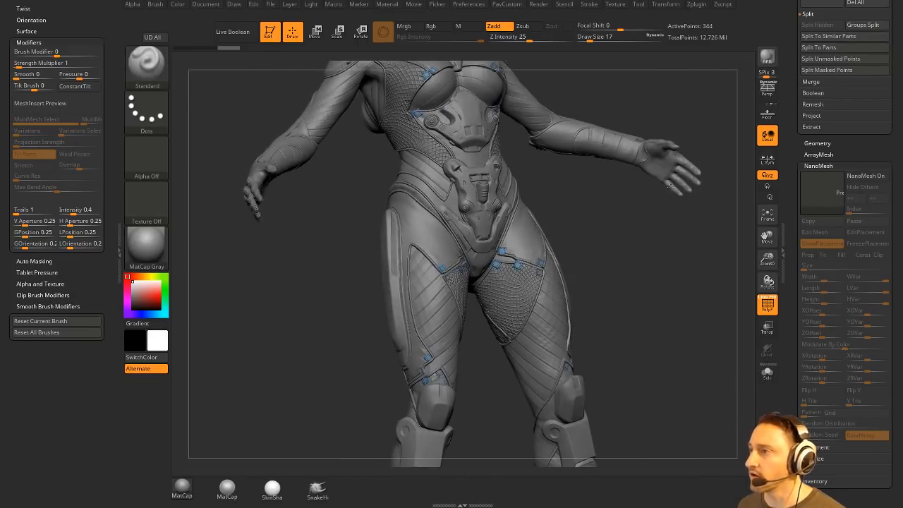
pyautogui.moveTo(621, 279); pyautogui.dragTo(573, 374)
pyautogui.moveTo(682, 194); pyautogui.dragTo(690, 220)
pyautogui.click(865, 175)
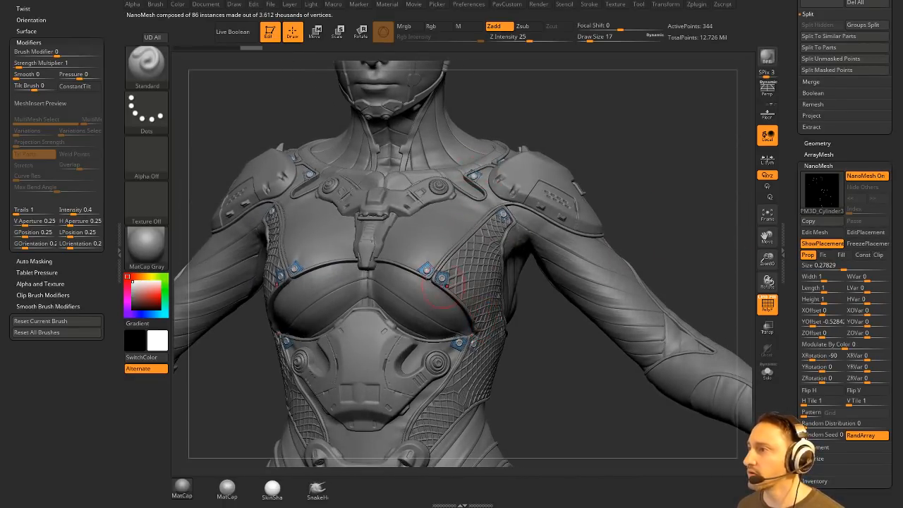
pyautogui.click(811, 244)
pyautogui.moveTo(626, 174); pyautogui.dragTo(655, 184)
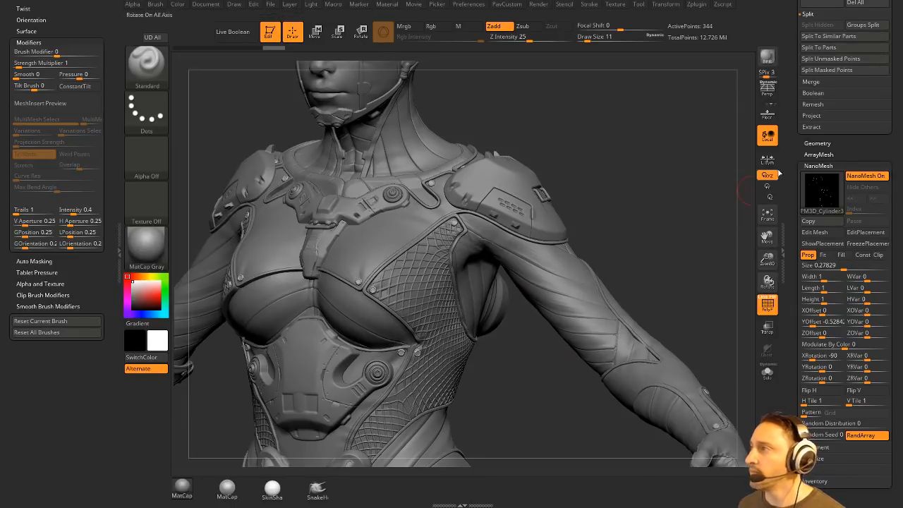
# Open the NanoMesh bolt for mesh editing and isolate it with its recessed end in view
pyautogui.moveTo(791, 156); pyautogui.dragTo(792, 169)
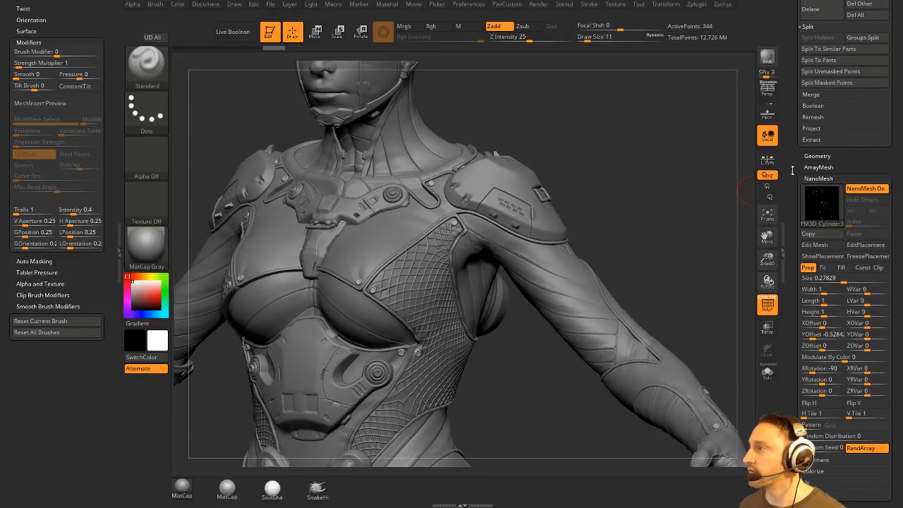
pyautogui.click(804, 244)
pyautogui.keyDown('shift'); pyautogui.moveTo(614, 277); pyautogui.dragTo(612, 239); pyautogui.keyUp('shift')
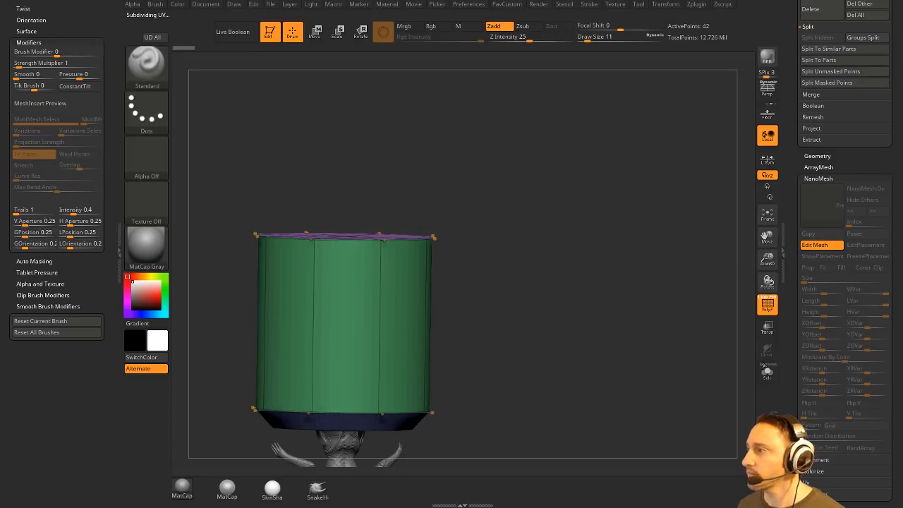
pyautogui.click(767, 372)
pyautogui.keyDown('shift'); pyautogui.moveTo(718, 345); pyautogui.dragTo(653, 201); pyautogui.keyUp('shift')
pyautogui.moveTo(606, 344)
pyautogui.keyDown('alt'); pyautogui.mouseDown()
pyautogui.moveTo(677, 116)
pyautogui.moveTo(680, 163)
pyautogui.mouseUp(); pyautogui.keyUp('alt')
pyautogui.moveTo(726, 105)
pyautogui.mouseDown()
pyautogui.moveTo(697, 94)
pyautogui.moveTo(567, 110)
pyautogui.mouseUp()
# Insert two single edge loops around the bolt's bevelled rim with the ZModeler brush
pyautogui.hotkey('shift', 'd')
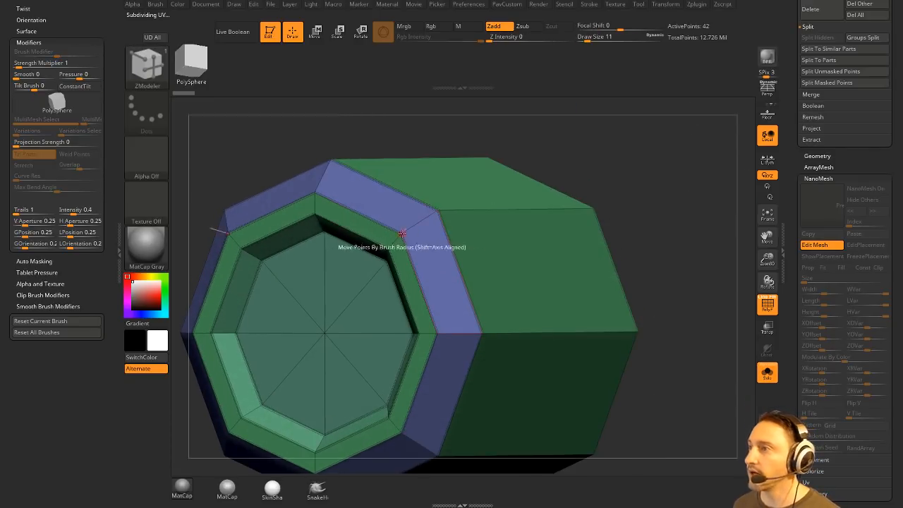
pyautogui.press('space')
pyautogui.press('space')
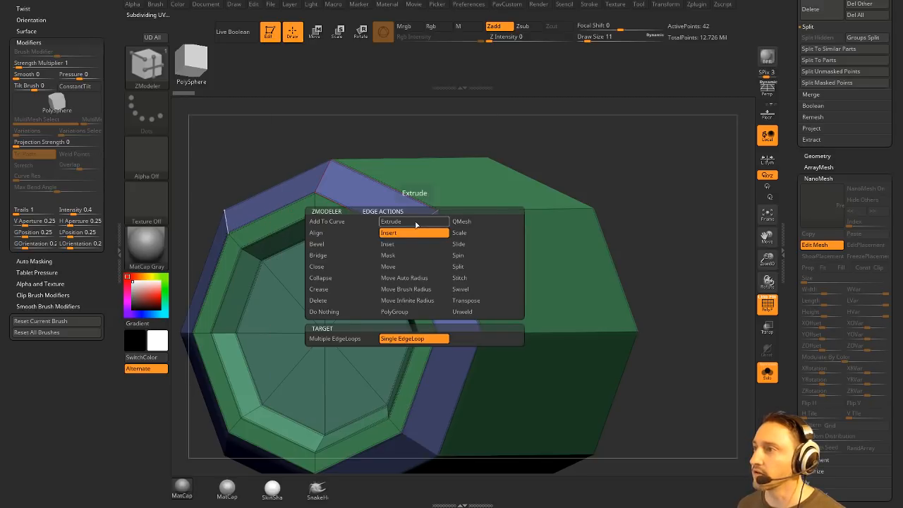
pyautogui.click(428, 235)
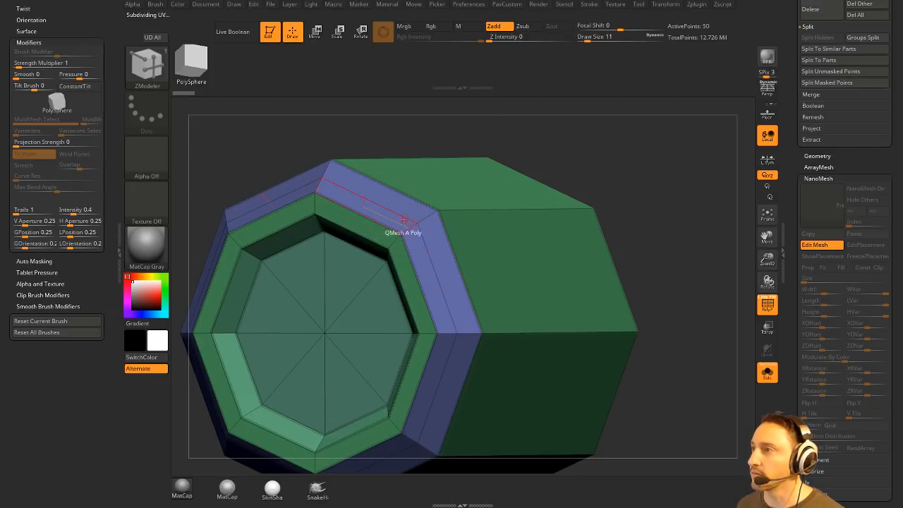
pyautogui.press('space')
pyautogui.click(310, 232)
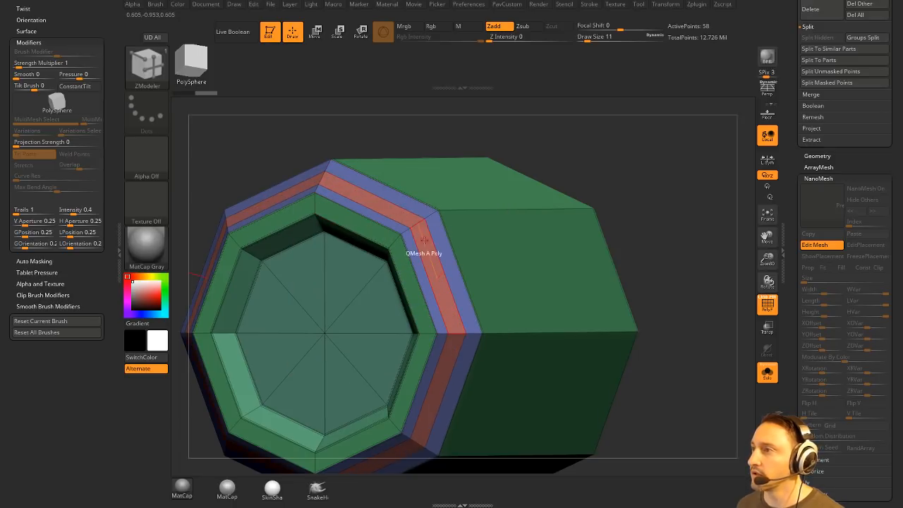
# QMesh the middle band of the bolt's bevelled rim inward as a groove, targeting Polygroup All
pyautogui.press('space')
pyautogui.click(485, 250)
pyautogui.moveTo(648, 192); pyautogui.dragTo(625, 153)
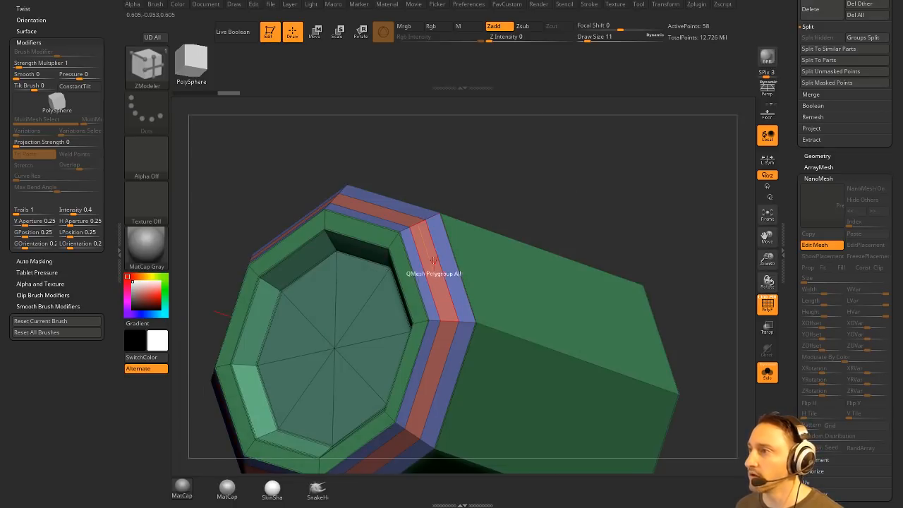
pyautogui.moveTo(433, 261); pyautogui.dragTo(422, 268)
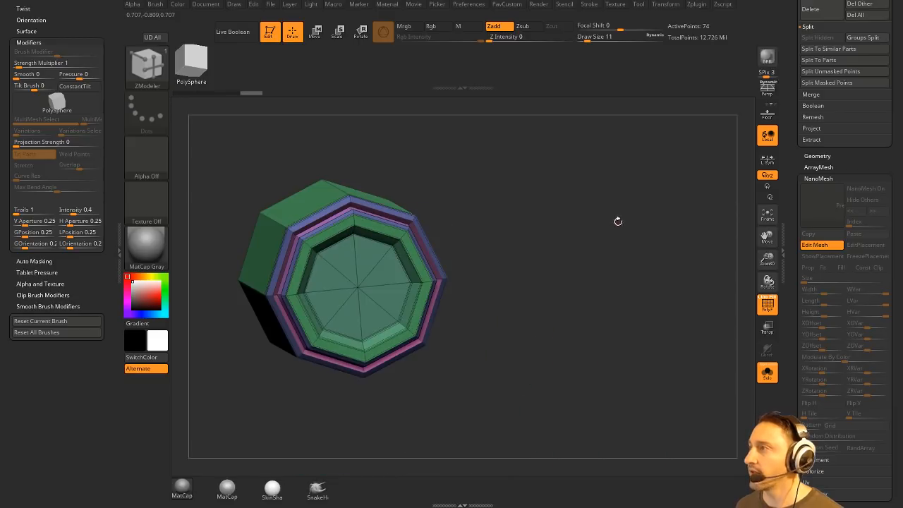
# Leave bolt mesh editing, unhide the suit and examine the grooved bolts on its legs and torso
pyautogui.click(814, 245)
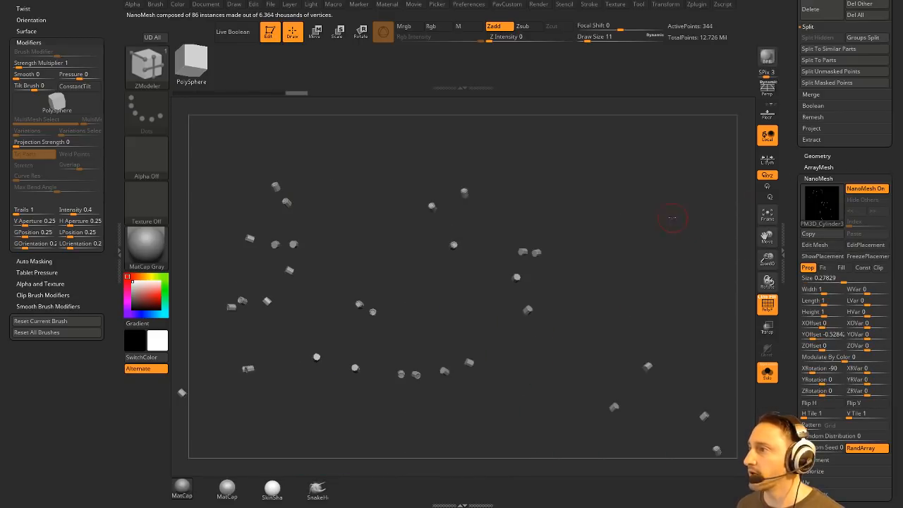
pyautogui.keyDown('alt'); pyautogui.moveTo(673, 217); pyautogui.dragTo(663, 270); pyautogui.keyUp('alt')
pyautogui.click(767, 372)
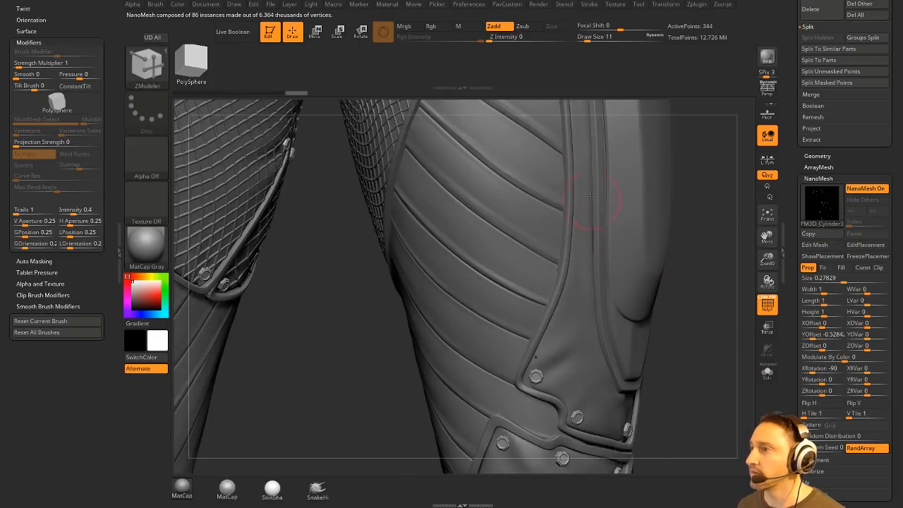
pyautogui.moveTo(722, 313); pyautogui.dragTo(521, 347)
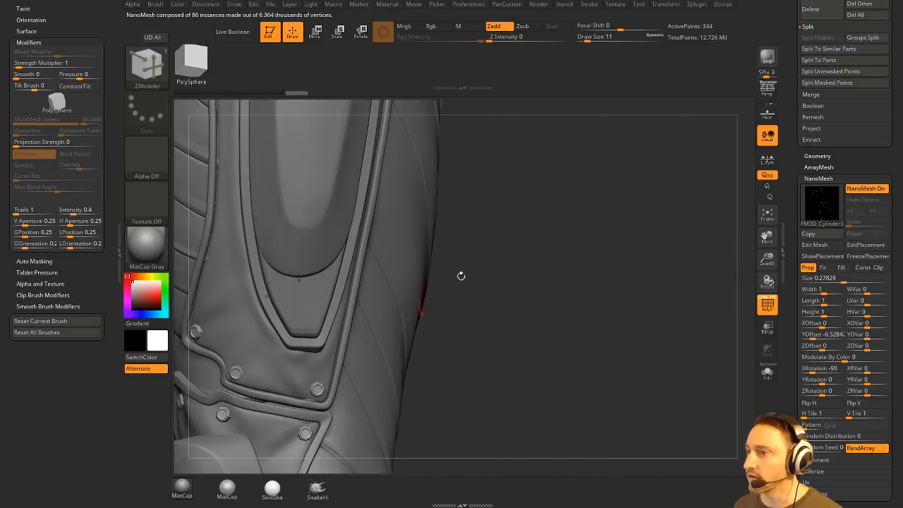
pyautogui.keyDown('alt'); pyautogui.moveTo(575, 259); pyautogui.dragTo(657, 411); pyautogui.keyUp('alt')
pyautogui.moveTo(643, 231); pyautogui.dragTo(672, 221)
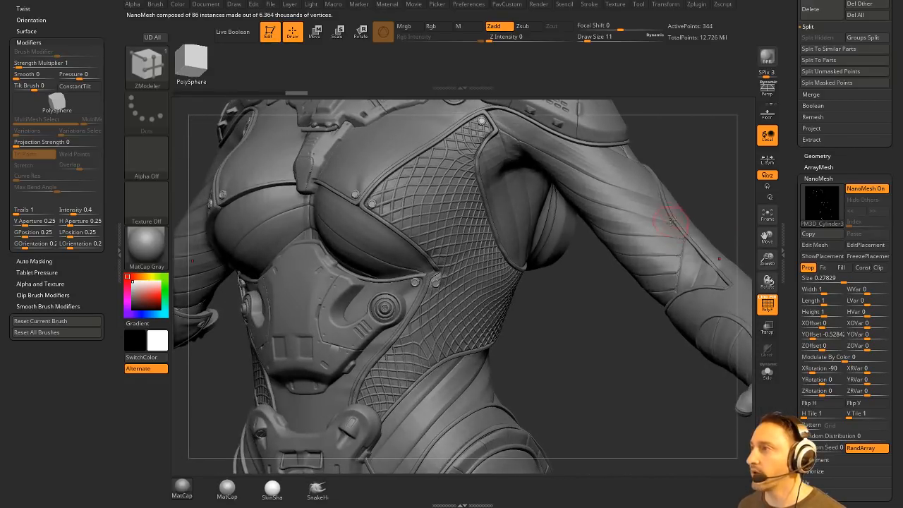
pyautogui.keyDown('alt'); pyautogui.moveTo(707, 178); pyautogui.dragTo(726, 424); pyautogui.keyUp('alt')
pyautogui.keyDown('alt'); pyautogui.moveTo(692, 217); pyautogui.dragTo(652, 152); pyautogui.keyUp('alt')
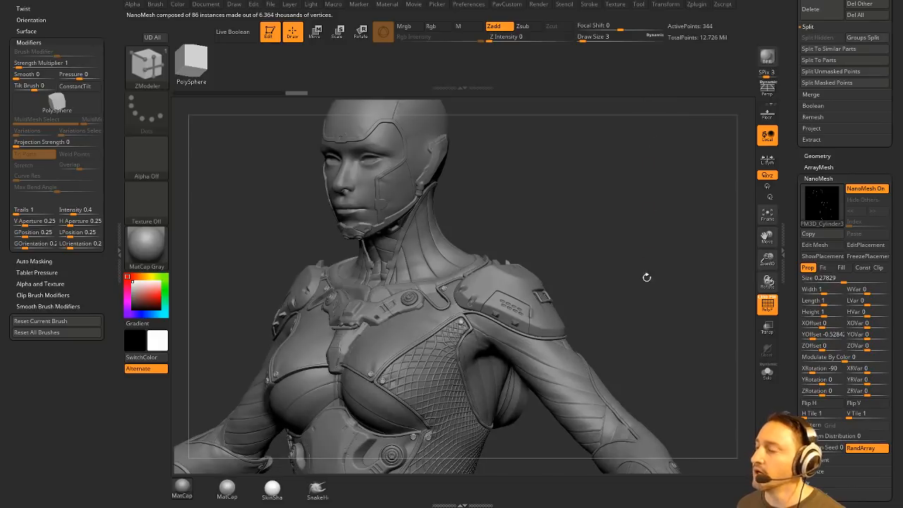
pyautogui.keyDown('alt'); pyautogui.moveTo(653, 271); pyautogui.dragTo(647, 160); pyautogui.keyUp('alt')
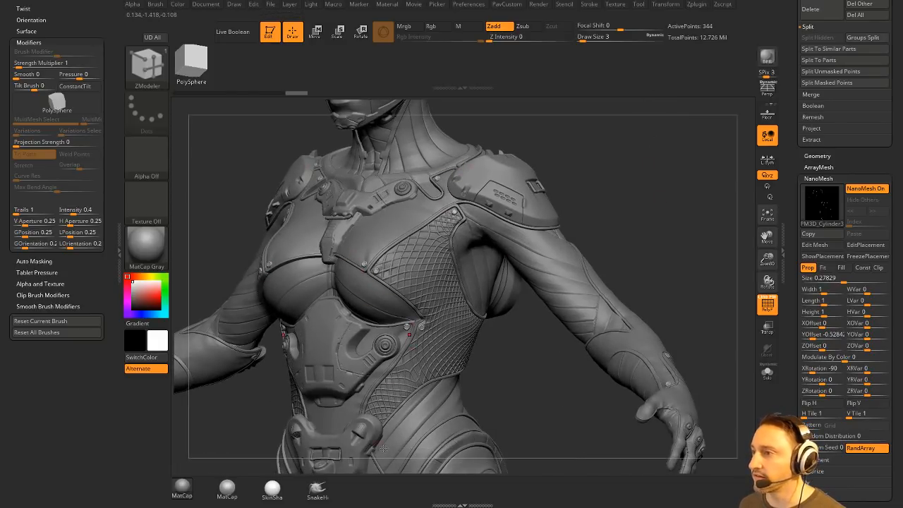
pyautogui.moveTo(665, 184)
pyautogui.keyDown('alt'); pyautogui.mouseDown()
pyautogui.moveTo(673, 288)
pyautogui.moveTo(656, 293)
pyautogui.mouseUp(); pyautogui.keyUp('alt')
# Switch to the Standard brush with a draw size of 7 and frame the figure's upper body
pyautogui.press('b')
pyautogui.press('s')
pyautogui.press('t')
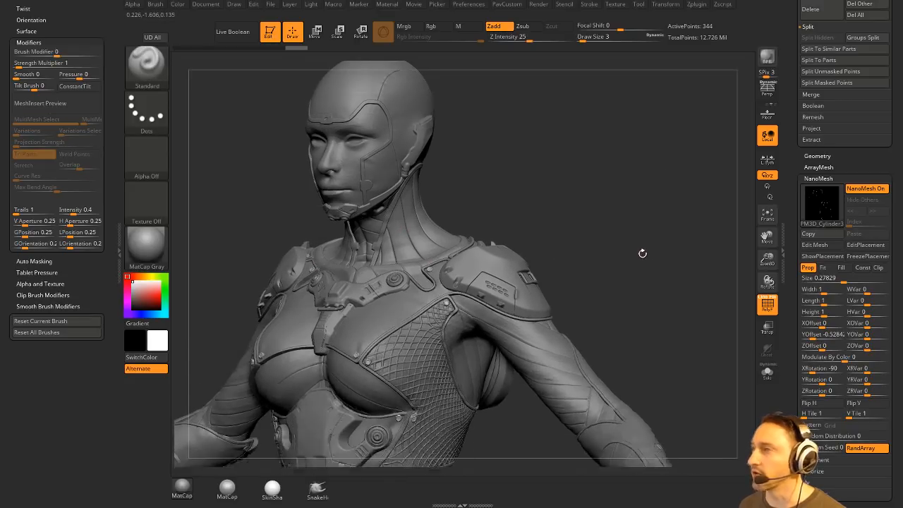
pyautogui.press('s')
pyautogui.moveTo(643, 253)
pyautogui.mouseDown()
pyautogui.moveTo(648, 230)
pyautogui.moveTo(532, 302)
pyautogui.mouseUp()
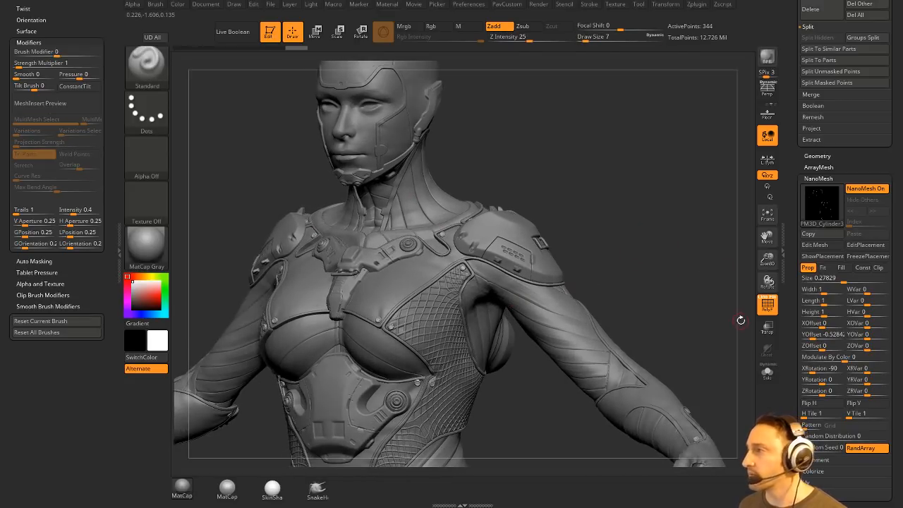
# Reopen the NanoMesh bolt for mesh editing, isolate it facing front and choose the IMM Ind. Parts brush
pyautogui.scroll(10, 804, 233)
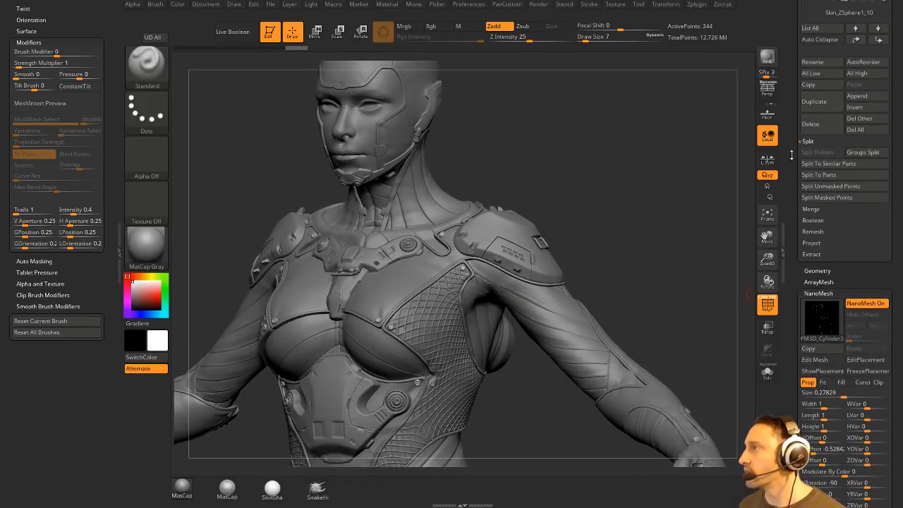
pyautogui.scroll(-10, 800, 239)
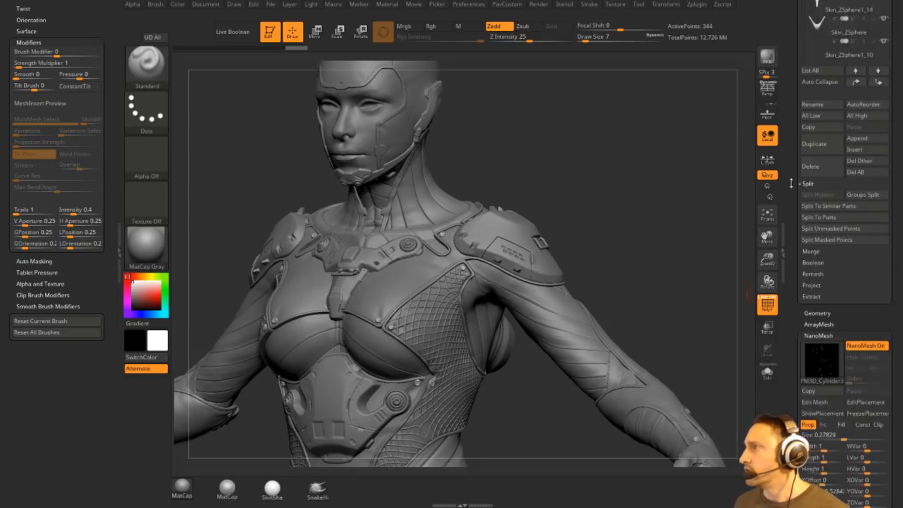
pyautogui.click(817, 261)
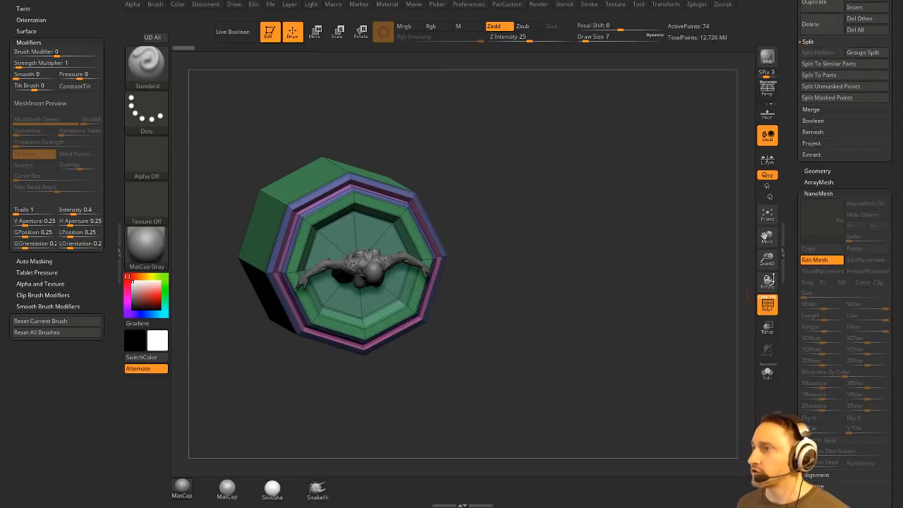
pyautogui.moveTo(612, 265)
pyautogui.mouseDown()
pyautogui.moveTo(590, 210)
pyautogui.moveTo(736, 329)
pyautogui.moveTo(703, 340)
pyautogui.moveTo(670, 321)
pyautogui.mouseUp()
pyautogui.press('b')
pyautogui.press('i')
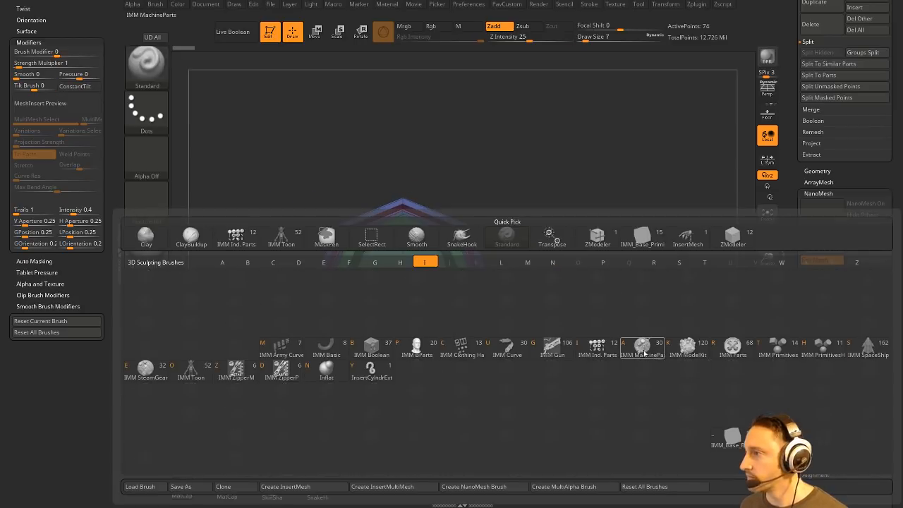
pyautogui.click(597, 347)
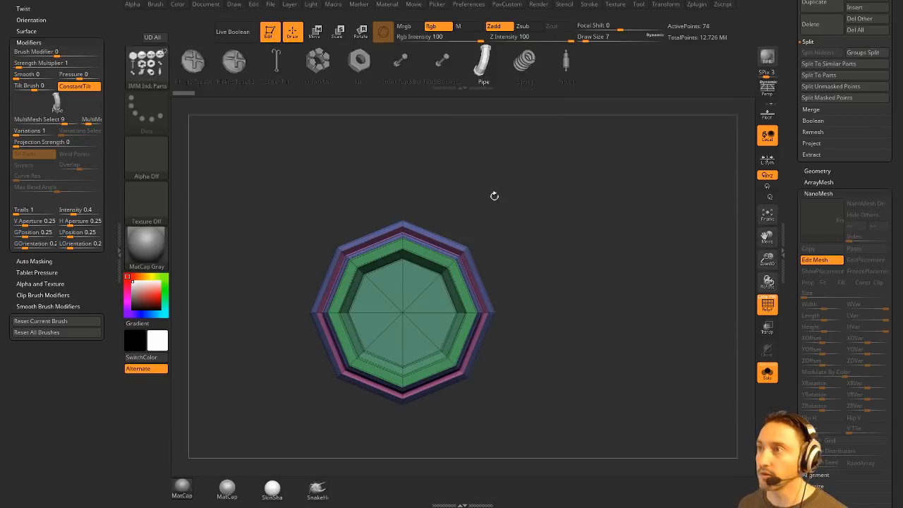
# Replace the bolt mesh with the Philips Type02 screw head using the Move gizmo
pyautogui.press('w')
pyautogui.moveTo(317, 61); pyautogui.dragTo(445, 57)
pyautogui.click(381, 63)
pyautogui.click(406, 65)
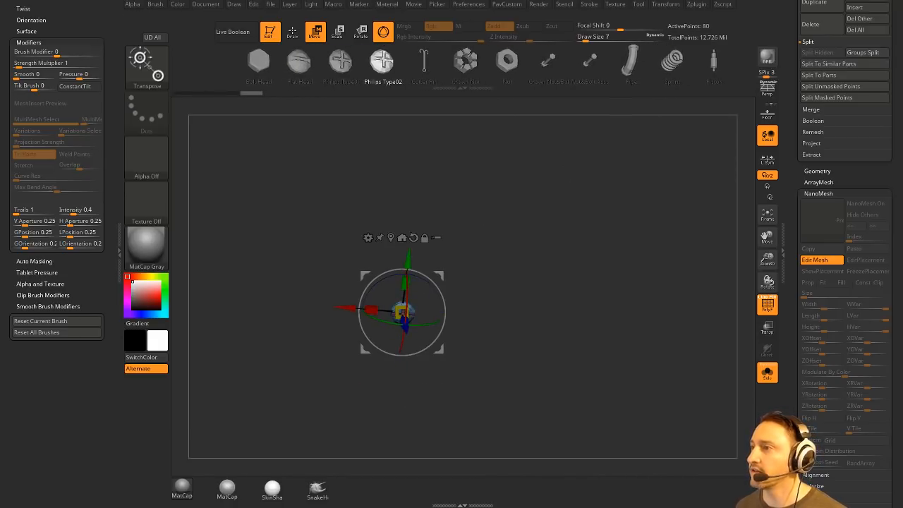
# Rotate the screw head in place and scale it up uniformly with the gizmo
pyautogui.moveTo(582, 231); pyautogui.dragTo(512, 214)
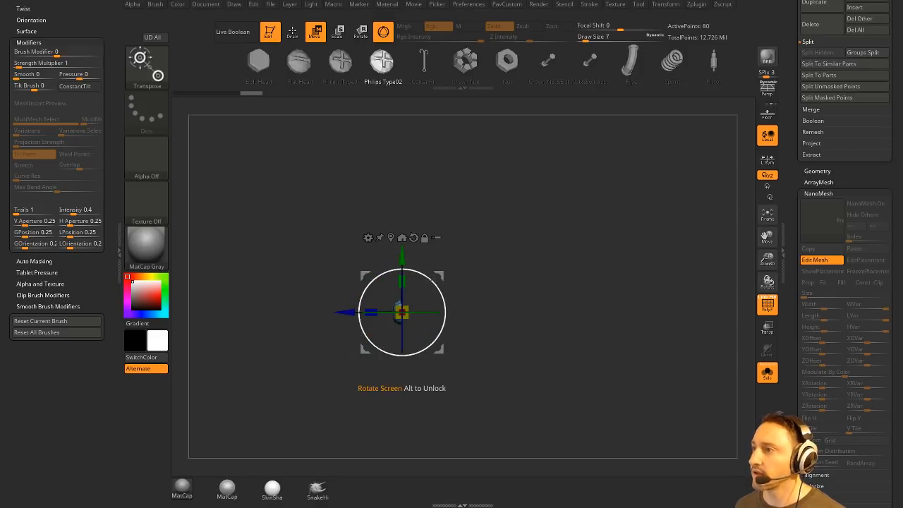
pyautogui.moveTo(431, 279); pyautogui.dragTo(444, 346)
pyautogui.moveTo(484, 312); pyautogui.dragTo(514, 297)
pyautogui.moveTo(403, 309); pyautogui.dragTo(535, 279)
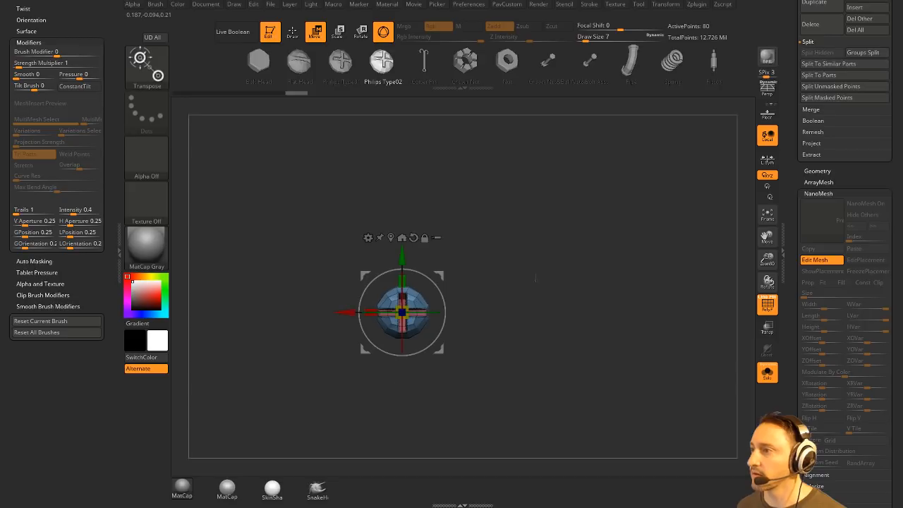
# Leave screw mesh editing, unhide the suit and frame the chest
pyautogui.click(806, 262)
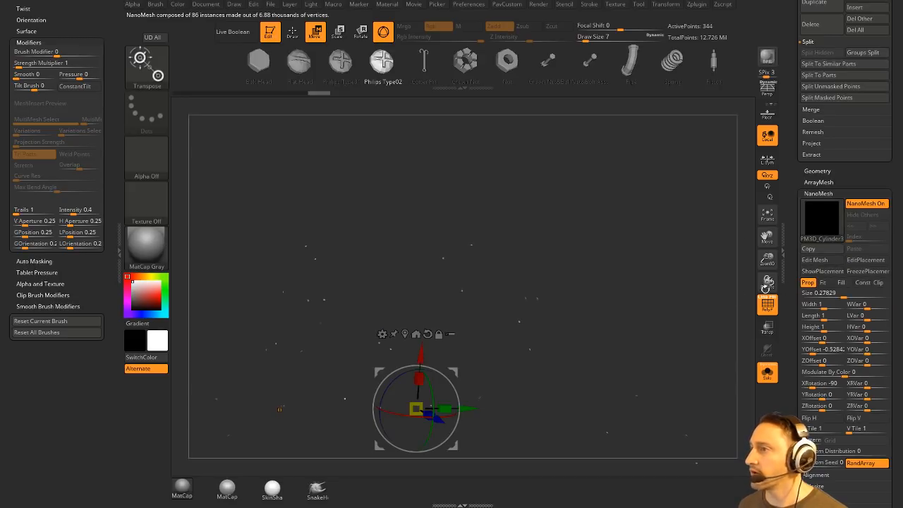
pyautogui.click(766, 371)
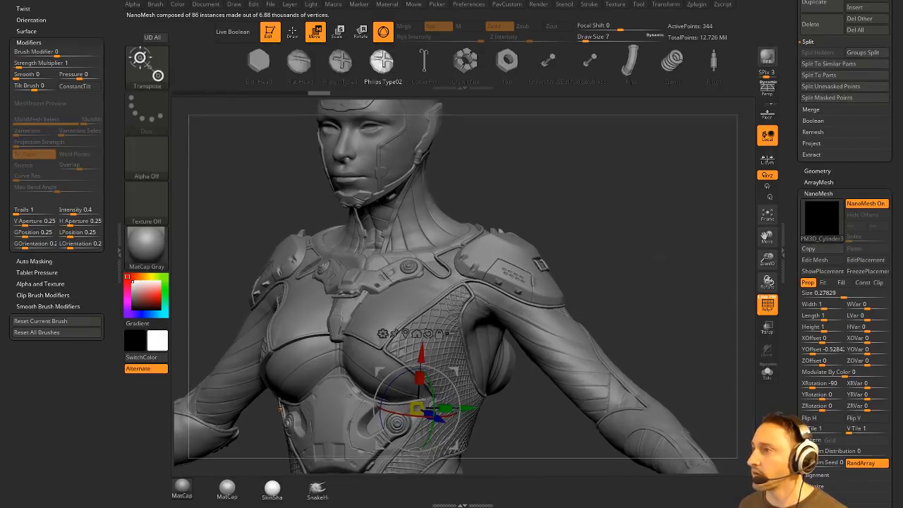
pyautogui.keyDown('ctrl'); pyautogui.moveTo(691, 240); pyautogui.dragTo(678, 330, button='right'); pyautogui.keyUp('ctrl')
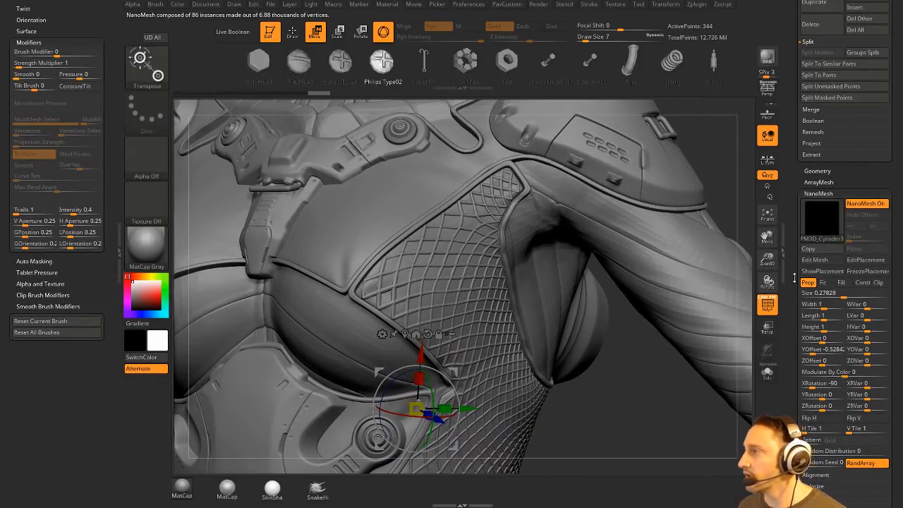
# Set the screws' NanoMesh YOffset to 0 and their Size to about 1.16
pyautogui.moveTo(794, 278); pyautogui.dragTo(795, 170)
pyautogui.moveTo(845, 189); pyautogui.dragTo(849, 187)
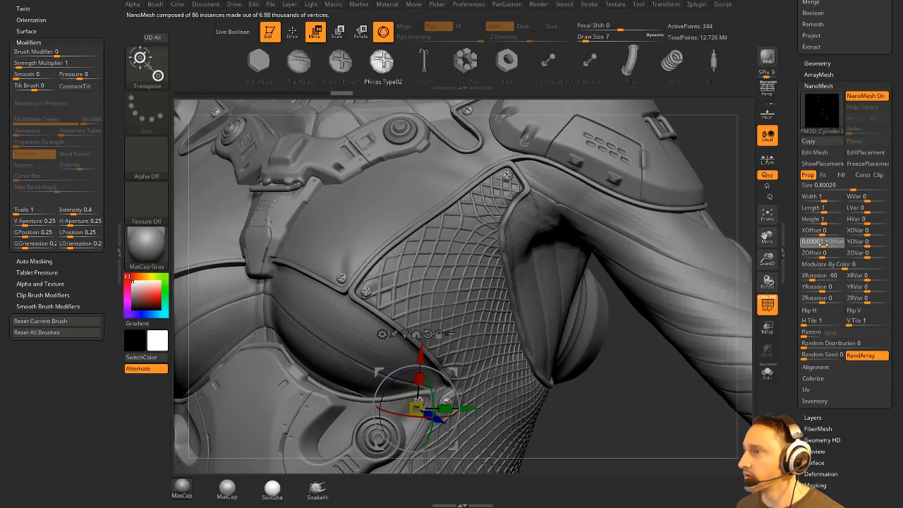
pyautogui.moveTo(722, 150); pyautogui.dragTo(767, 148)
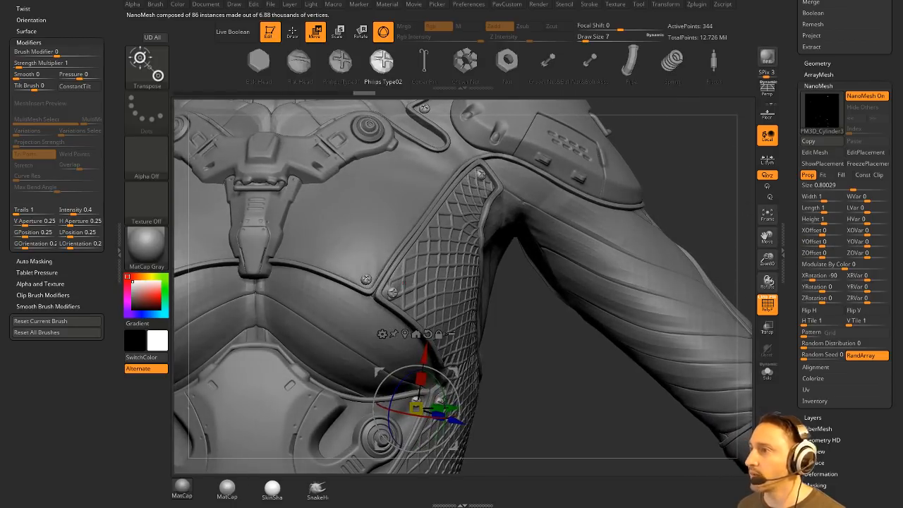
pyautogui.keyDown('alt'); pyautogui.moveTo(713, 197); pyautogui.dragTo(726, 210); pyautogui.keyUp('alt')
pyautogui.moveTo(856, 187); pyautogui.dragTo(856, 188)
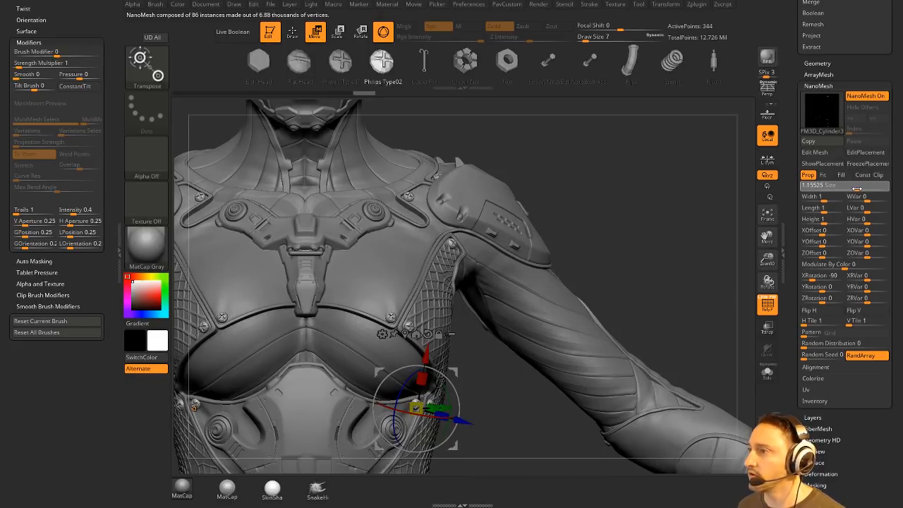
# Put the screw NanoMesh into mesh editing, isolate it and frame the screw head facing the view
pyautogui.press('q')
pyautogui.moveTo(711, 247)
pyautogui.mouseDown()
pyautogui.moveTo(679, 253)
pyautogui.moveTo(698, 254)
pyautogui.mouseUp()
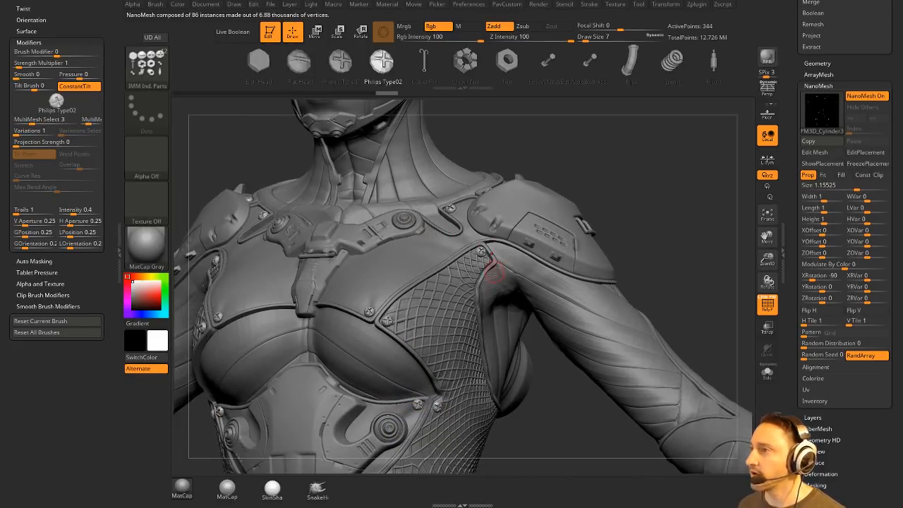
pyautogui.click(814, 153)
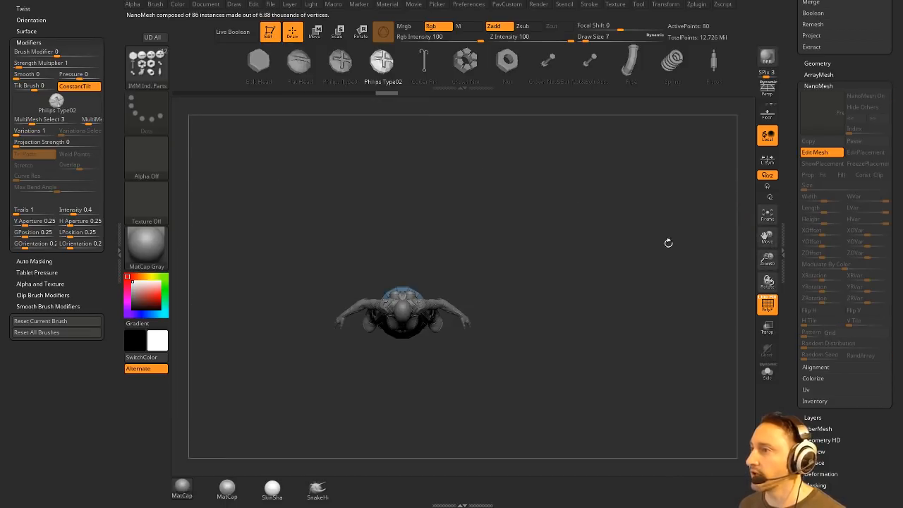
pyautogui.moveTo(667, 242); pyautogui.dragTo(591, 286)
pyautogui.press('f')
pyautogui.press('f')
pyautogui.moveTo(579, 249)
pyautogui.mouseDown()
pyautogui.moveTo(586, 240)
pyautogui.moveTo(595, 254)
pyautogui.moveTo(465, 147)
pyautogui.moveTo(597, 232)
pyautogui.moveTo(567, 243)
pyautogui.mouseUp()
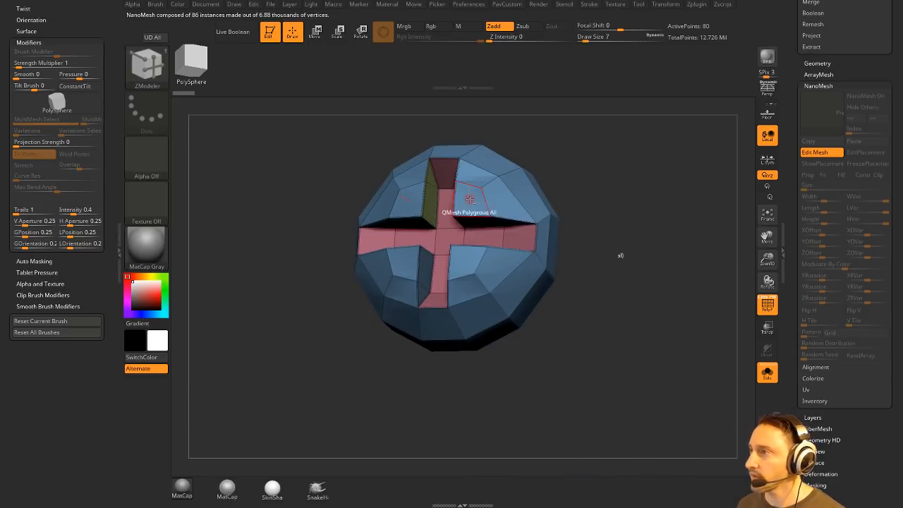
# Inset the inner polygon of each screw head quadrant beside the cross slot using ZModeler Inset on A Single Poly with Inset Region
pyautogui.press('space')
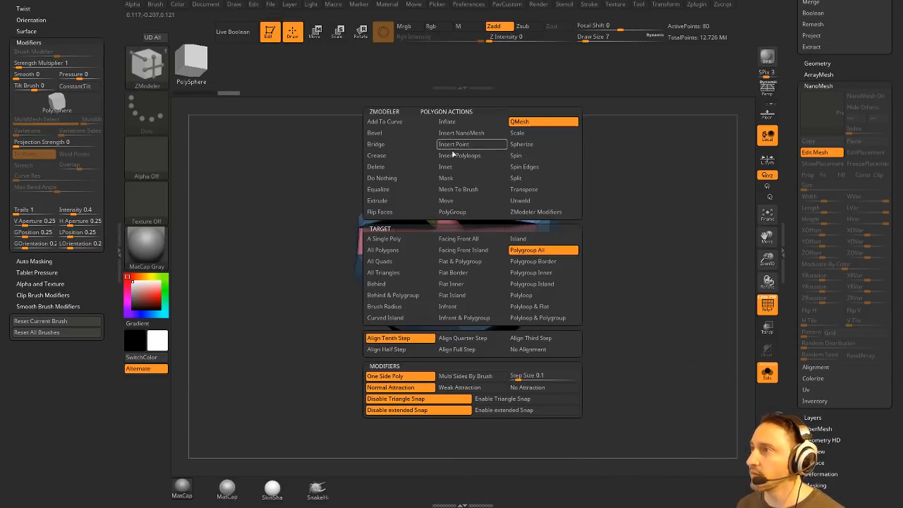
pyautogui.click(460, 166)
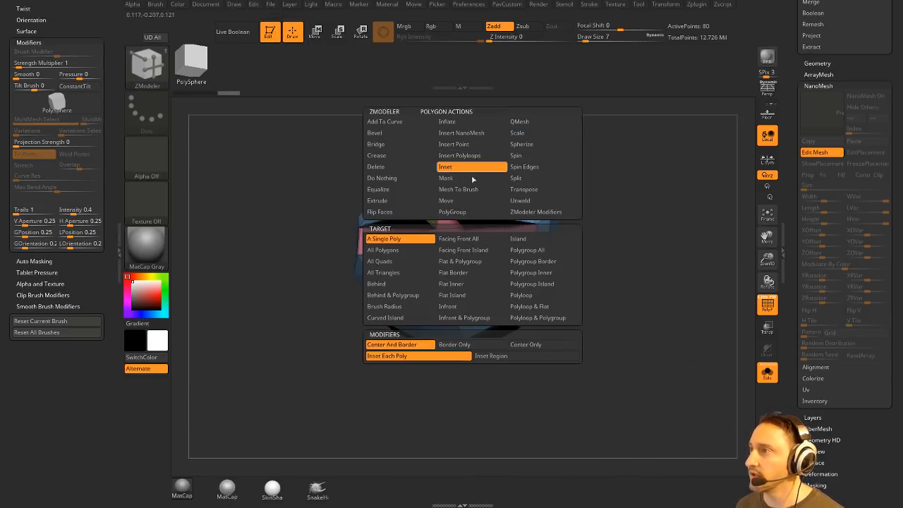
pyautogui.click(500, 357)
pyautogui.moveTo(466, 198); pyautogui.dragTo(462, 189)
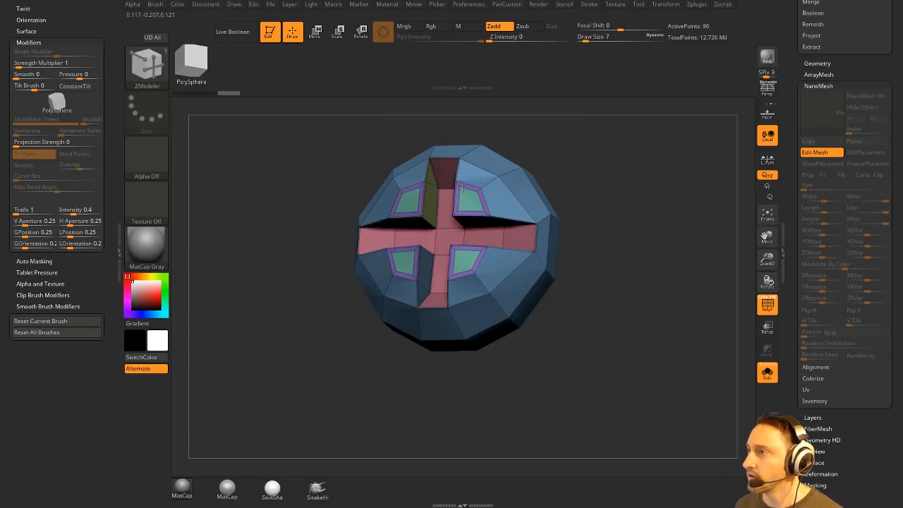
# QMesh the four inset faces of the screw head, undoing the first attempt and redoing it
pyautogui.press('space')
pyautogui.click(514, 123)
pyautogui.moveTo(601, 204); pyautogui.dragTo(470, 206)
pyautogui.moveTo(600, 205)
pyautogui.mouseDown()
pyautogui.moveTo(656, 223)
pyautogui.moveTo(609, 197)
pyautogui.moveTo(594, 218)
pyautogui.mouseUp()
pyautogui.hotkey('ctrl', 'z')
pyautogui.moveTo(469, 201); pyautogui.dragTo(469, 197)
pyautogui.moveTo(645, 220); pyautogui.dragTo(612, 279)
# Leave screw mesh editing, bring back the hidden suit parts and frame the character's upper body
pyautogui.click(812, 165)
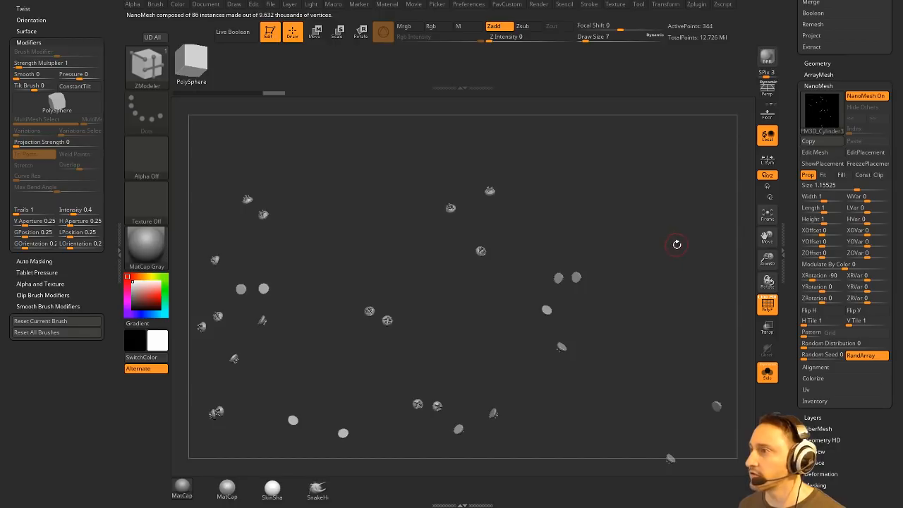
pyautogui.click(765, 369)
pyautogui.moveTo(656, 201); pyautogui.dragTo(672, 192)
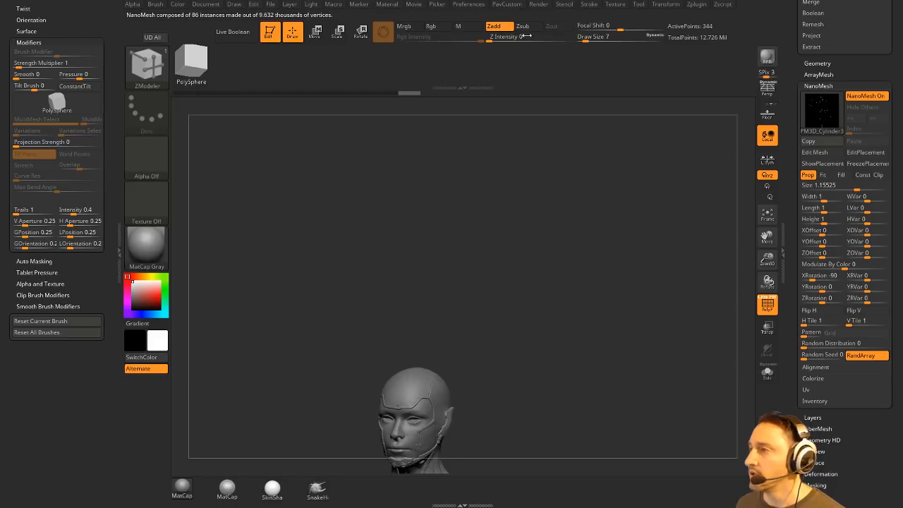
pyautogui.press('s')
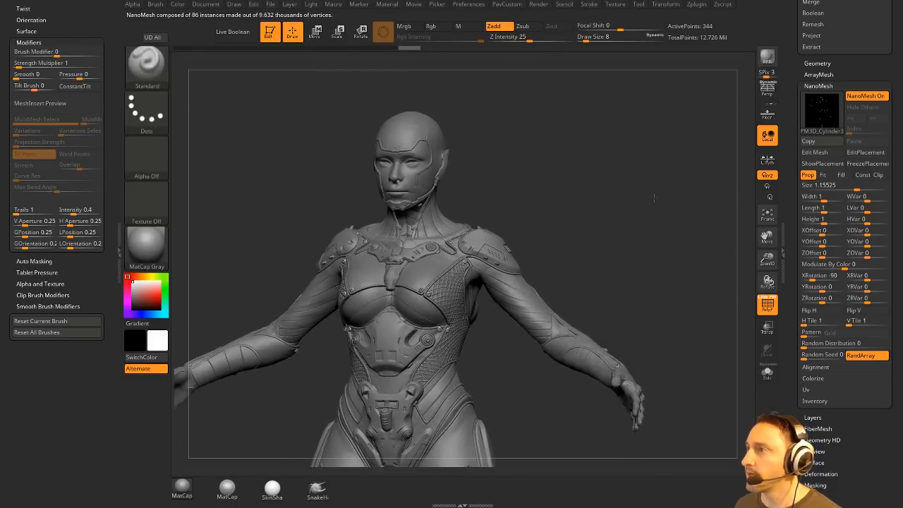
# Clear the character off the canvas and draw out a new Cube3D
pyautogui.click(269, 32)
pyautogui.hotkey('ctrl', 'n')
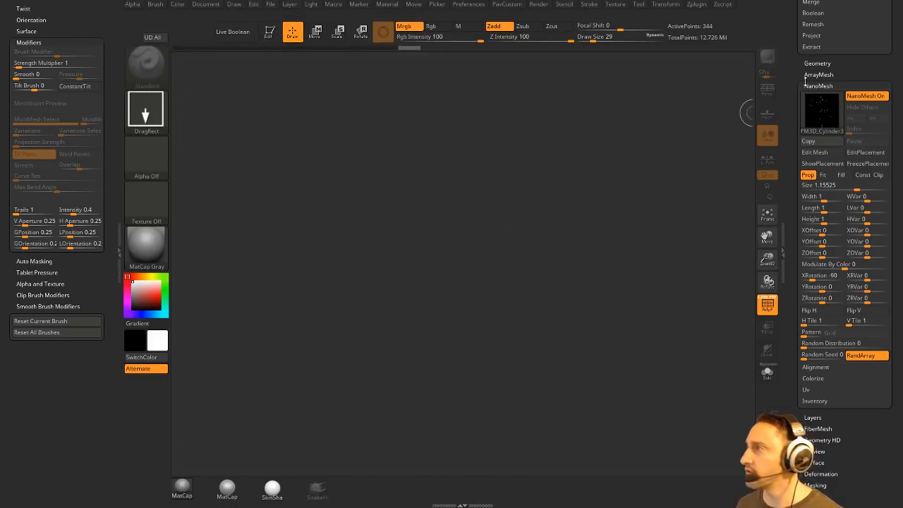
pyautogui.moveTo(792, 67); pyautogui.dragTo(818, 247)
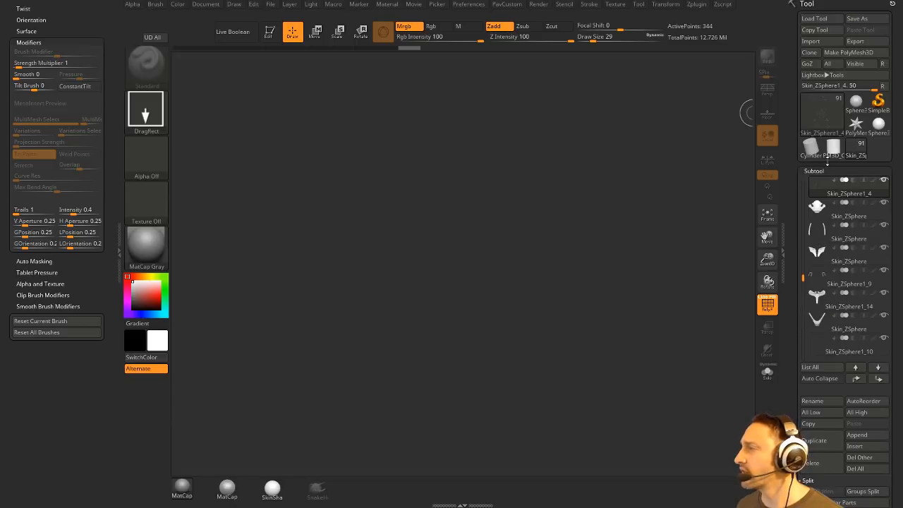
pyautogui.click(804, 126)
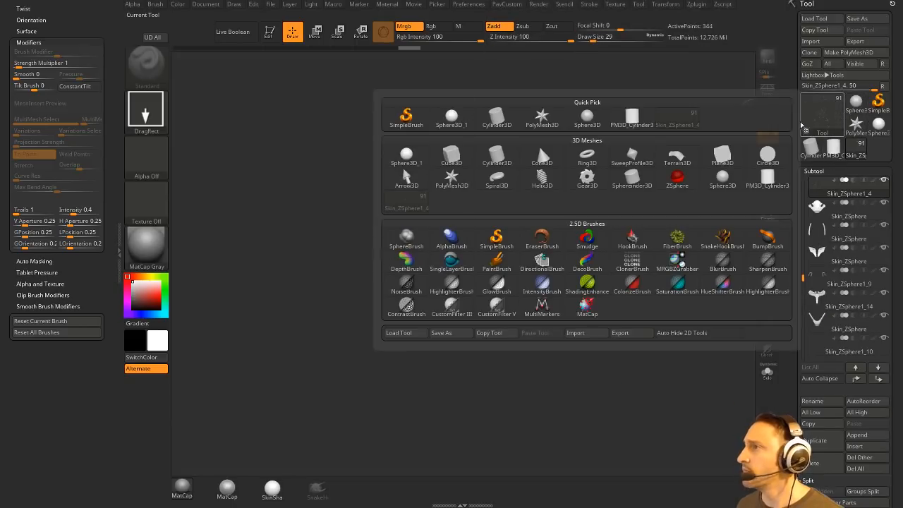
pyautogui.click(452, 155)
pyautogui.moveTo(423, 250); pyautogui.dragTo(299, 104)
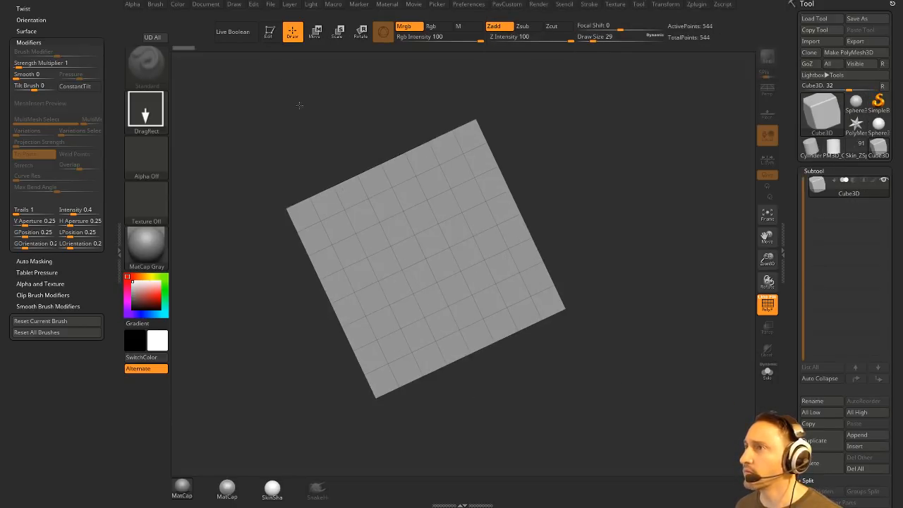
# Make the cube an editable PolyMesh3D and initialize it as a QCube with X, Y and Z Res at 1
pyautogui.click(268, 36)
pyautogui.moveTo(564, 151); pyautogui.dragTo(733, 152)
pyautogui.click(842, 54)
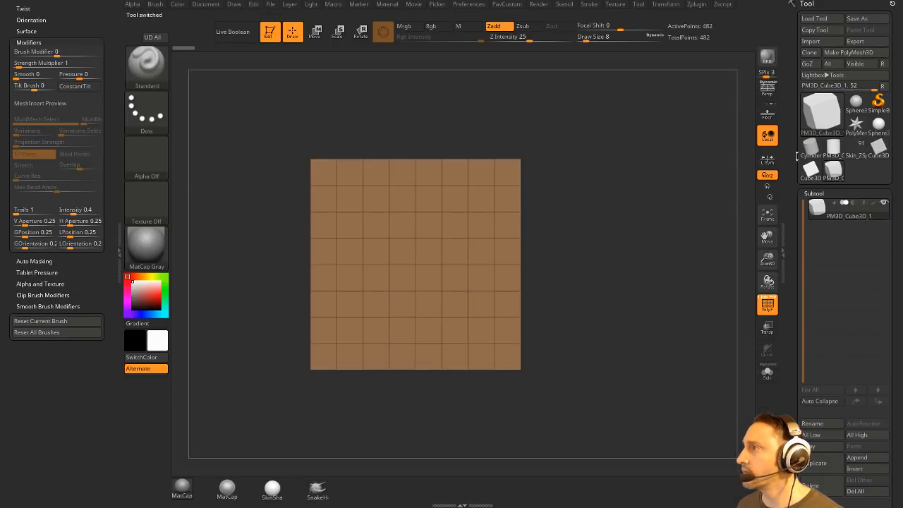
pyautogui.moveTo(797, 155); pyautogui.dragTo(777, 39)
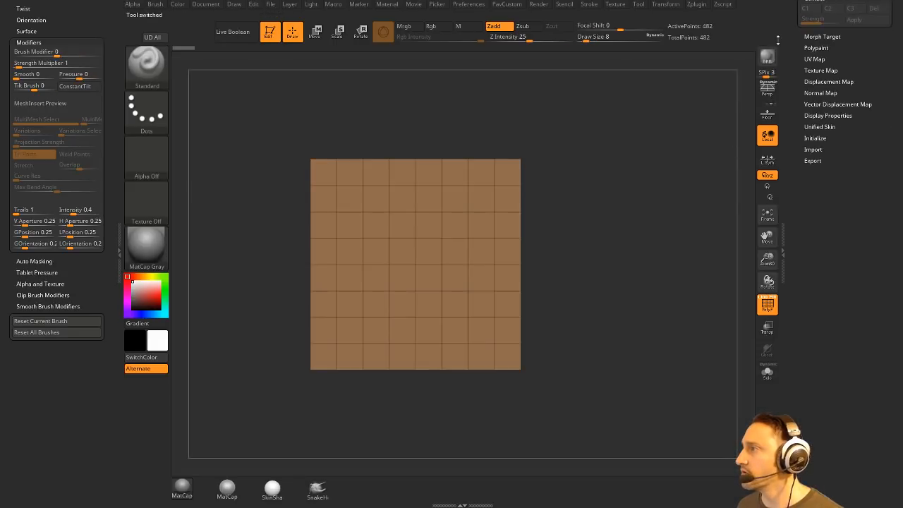
pyautogui.click(815, 138)
pyautogui.click(812, 148)
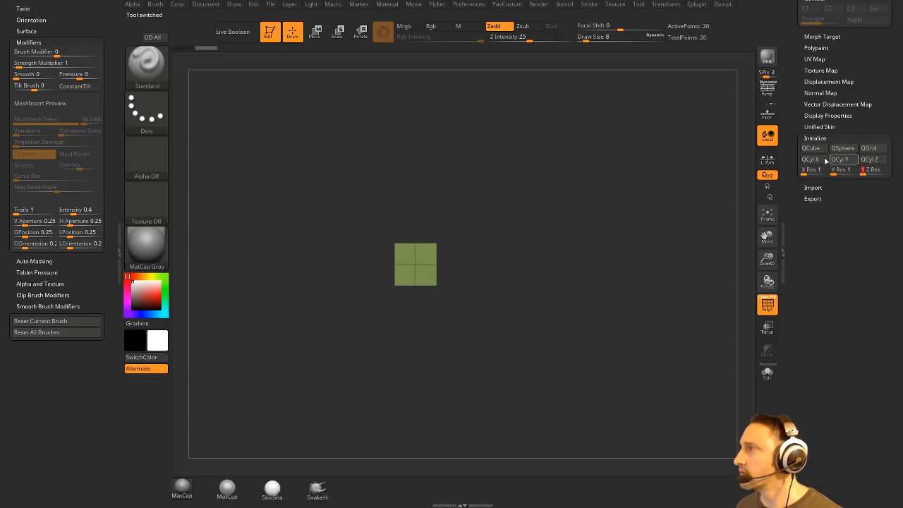
pyautogui.click(820, 149)
# Apply the Unify deformation to the cube and view it at an angle
pyautogui.moveTo(788, 71); pyautogui.dragTo(795, 157)
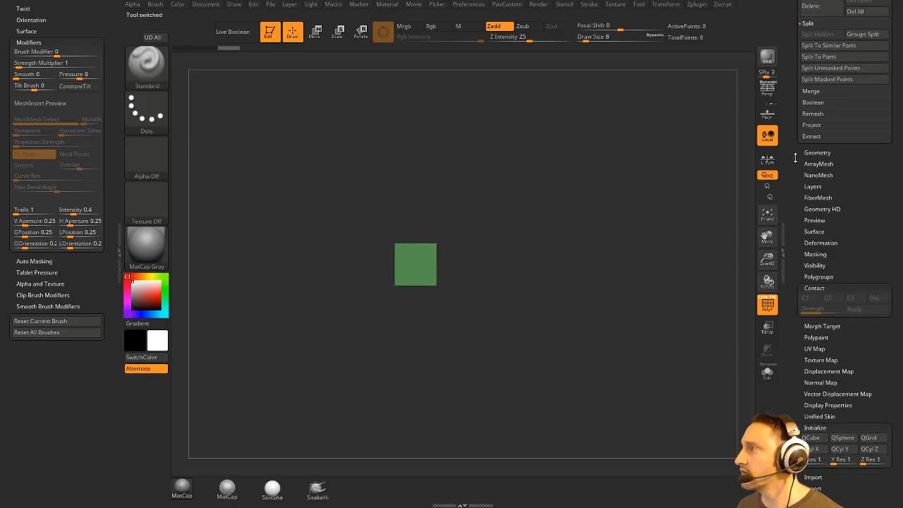
pyautogui.click(816, 242)
pyautogui.click(809, 253)
pyautogui.moveTo(798, 189); pyautogui.dragTo(798, 346)
pyautogui.moveTo(632, 237); pyautogui.dragTo(624, 246)
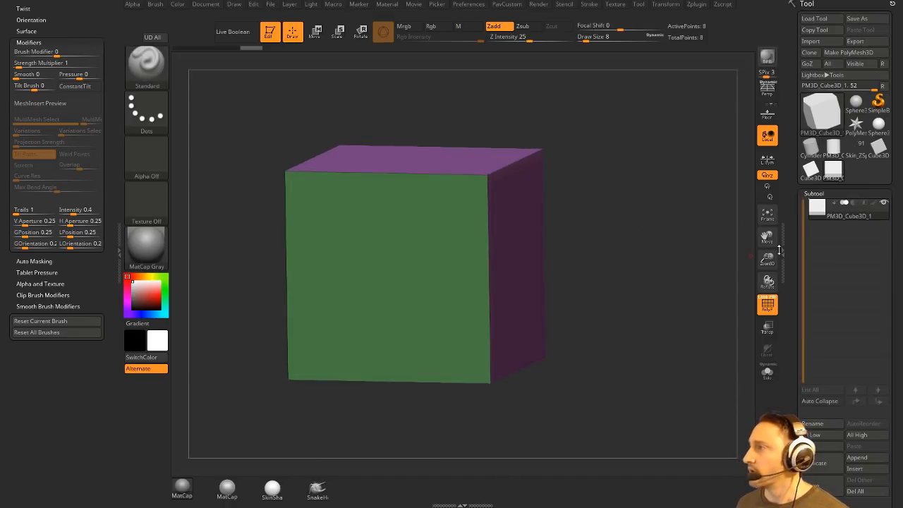
# Insert the Philips Type02 screw on the cube's front face using ZModeler Insert NanoMesh with the Polygroup All target
pyautogui.moveTo(793, 256); pyautogui.dragTo(793, 137)
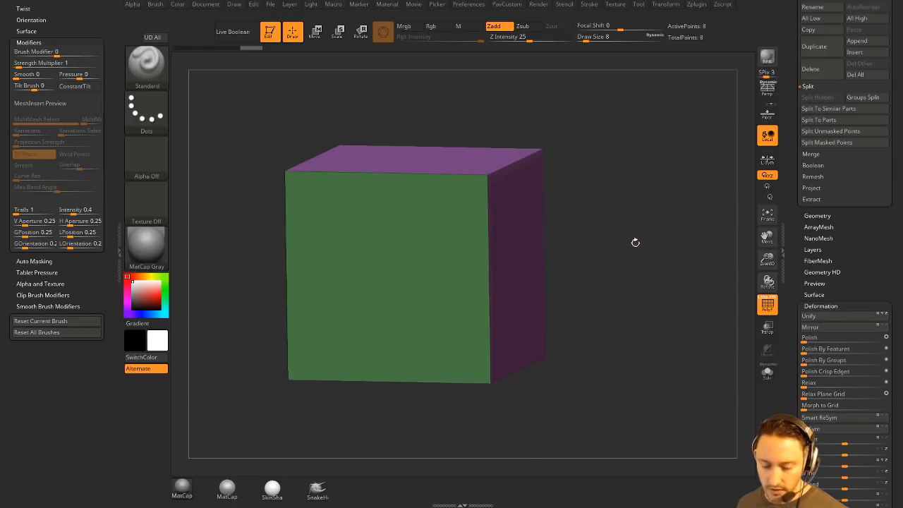
pyautogui.press('b')
pyautogui.click(236, 458)
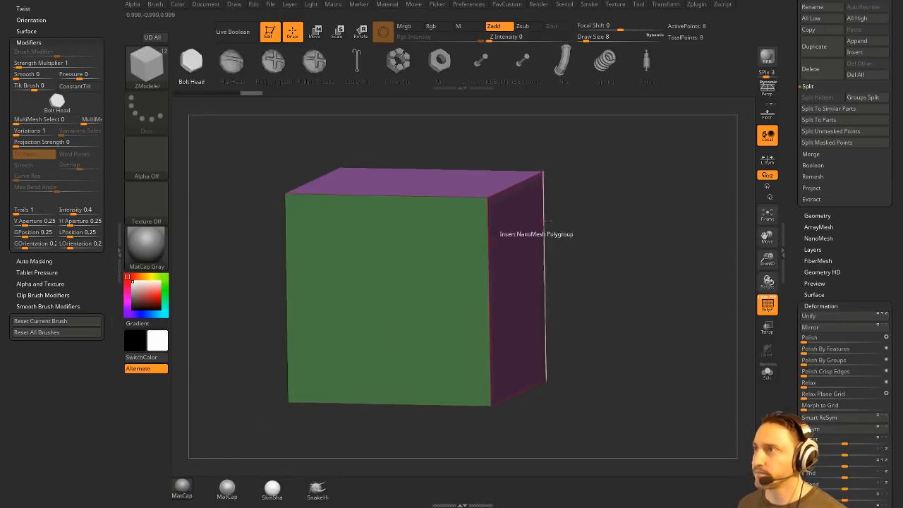
pyautogui.press('b')
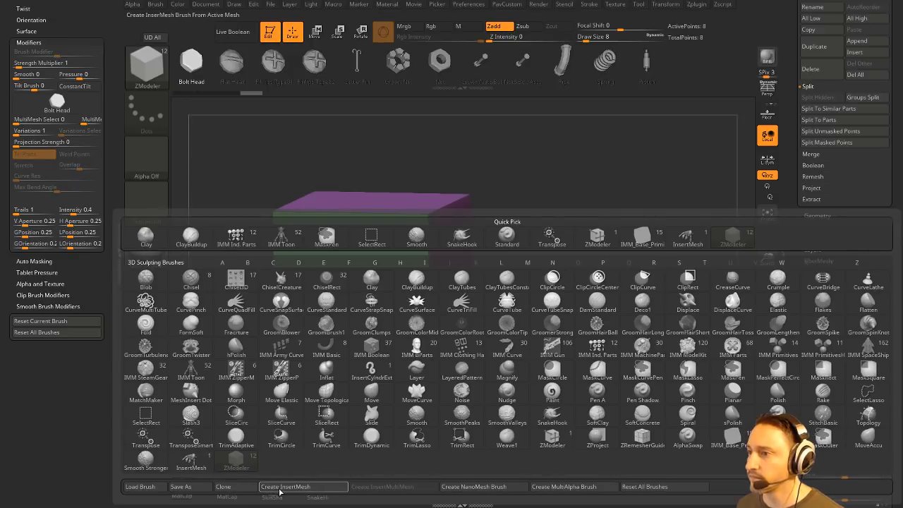
pyautogui.press('space')
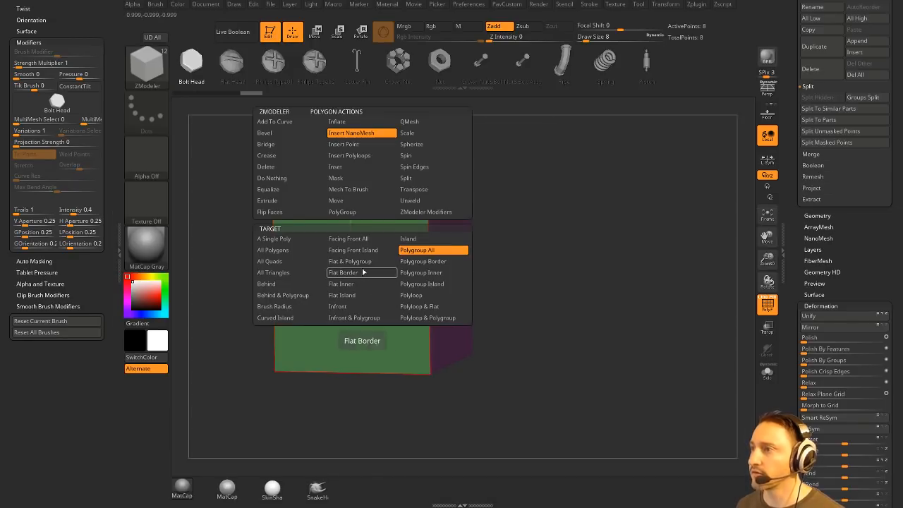
pyautogui.moveTo(550, 189); pyautogui.dragTo(380, 107)
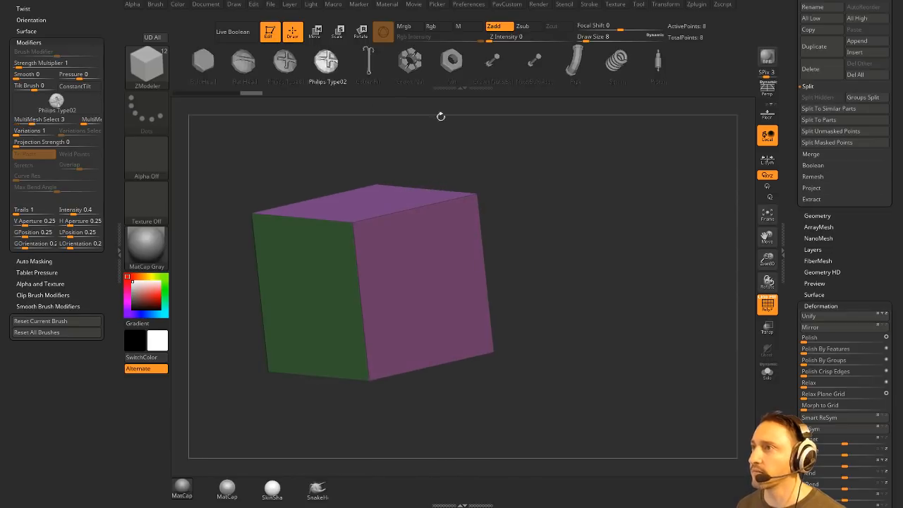
pyautogui.keyDown('shift'); pyautogui.moveTo(441, 117); pyautogui.dragTo(479, 134); pyautogui.keyUp('shift')
pyautogui.moveTo(381, 281); pyautogui.dragTo(402, 271)
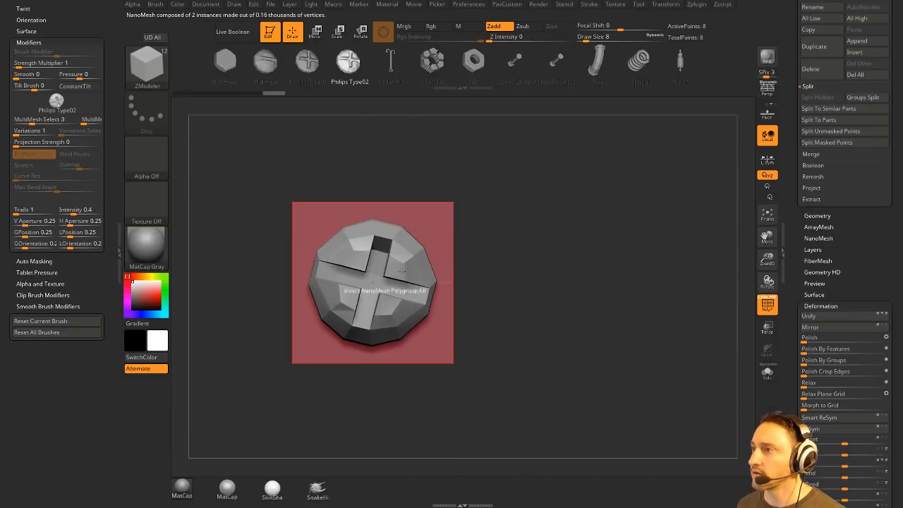
pyautogui.moveTo(474, 273); pyautogui.dragTo(625, 275)
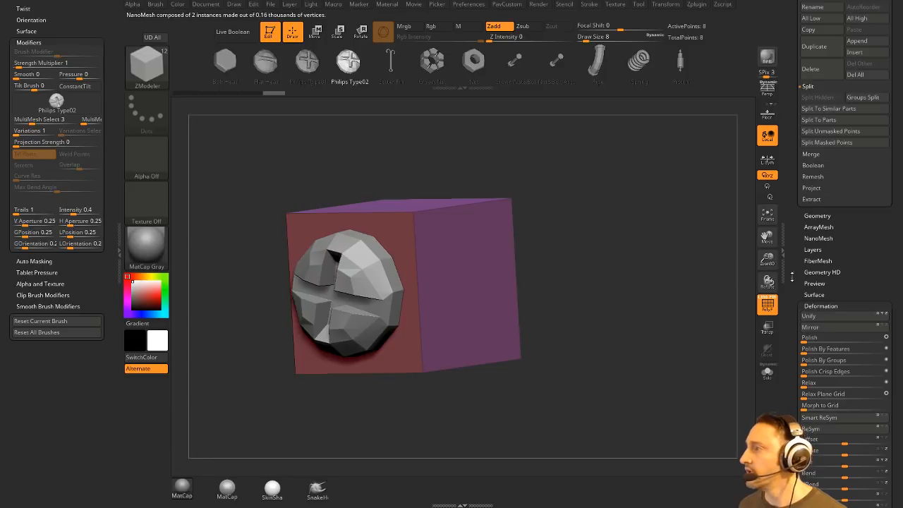
# Collapse the Contact and Deformation sections and expand the cube's NanoMesh settings
pyautogui.scroll(-15, 791, 276)
pyautogui.press('shift')
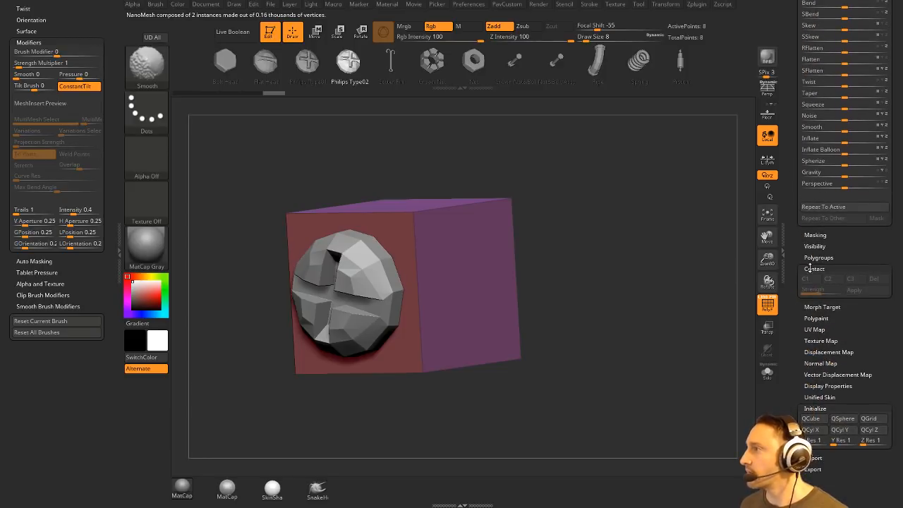
pyautogui.click(814, 268)
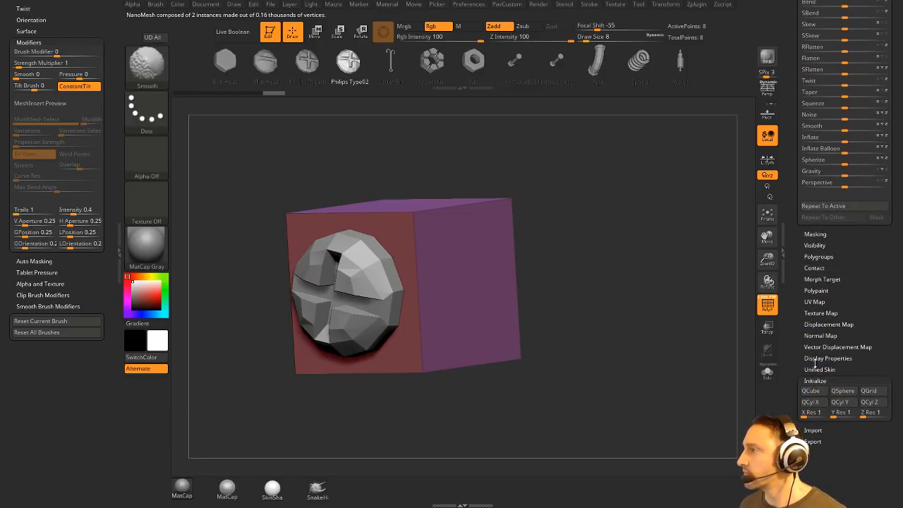
pyautogui.scroll(8, 819, 268)
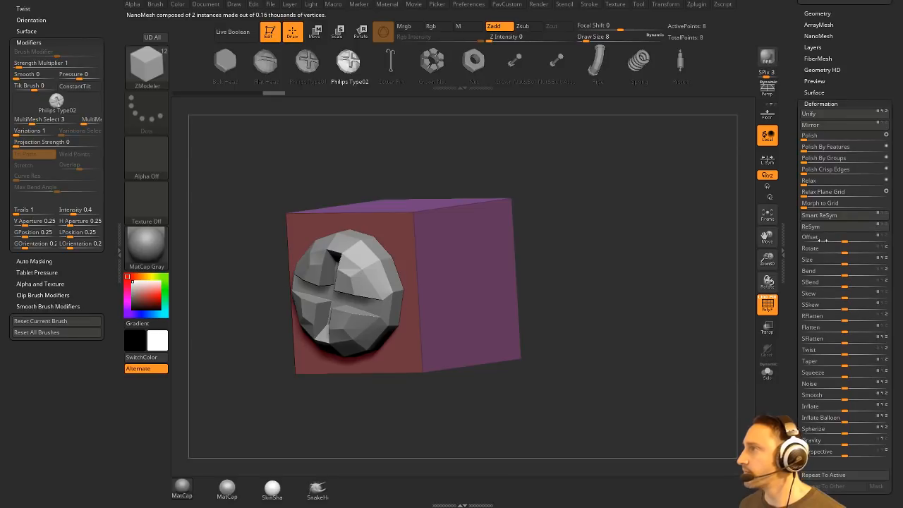
pyautogui.click(822, 103)
pyautogui.scroll(3, 822, 106)
pyautogui.click(818, 149)
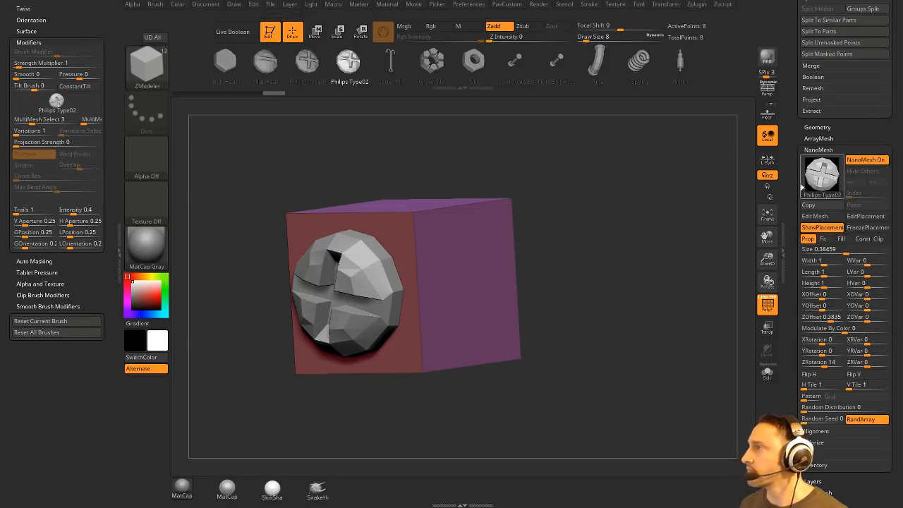
pyautogui.moveTo(791, 187); pyautogui.dragTo(787, 143)
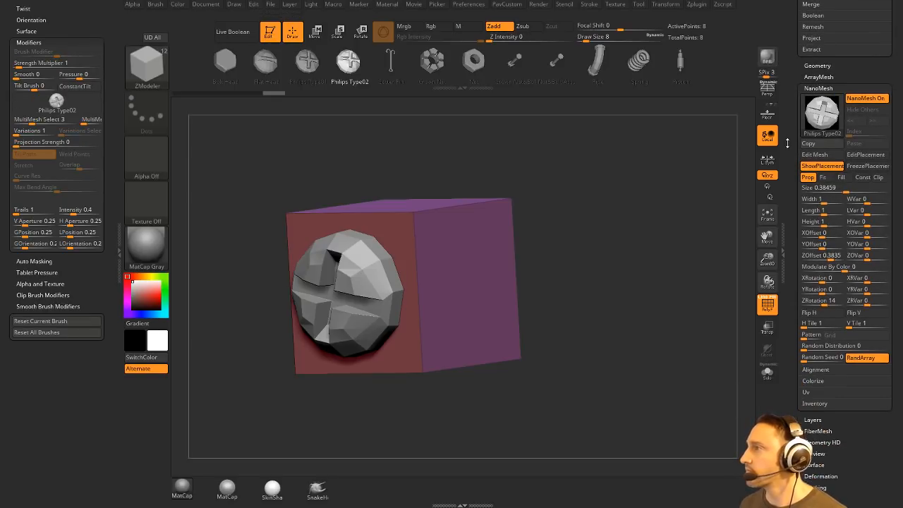
# Reveal the NanoMesh Alignment options and tile the screws with H Tile 10 and V Tile 8
pyautogui.click(815, 370)
pyautogui.scroll(-3, 811, 318)
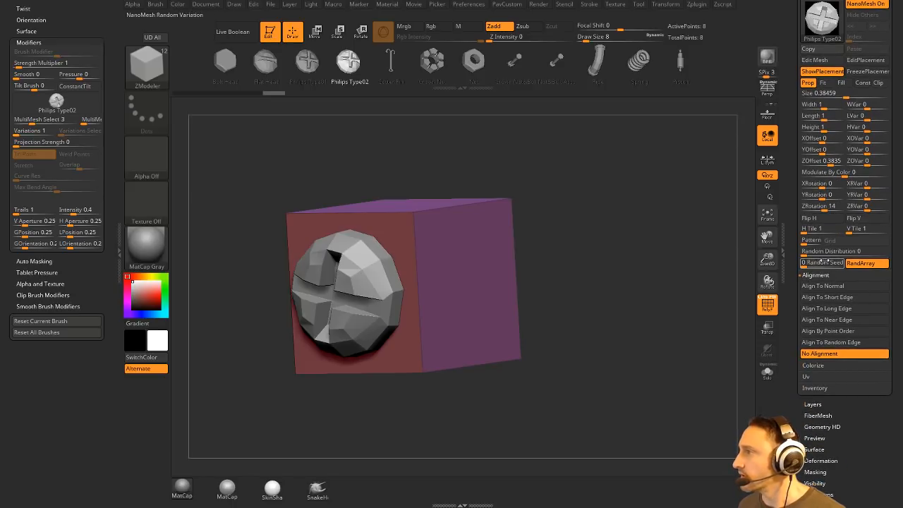
pyautogui.moveTo(805, 230); pyautogui.dragTo(855, 231)
pyautogui.moveTo(718, 284); pyautogui.dragTo(683, 299)
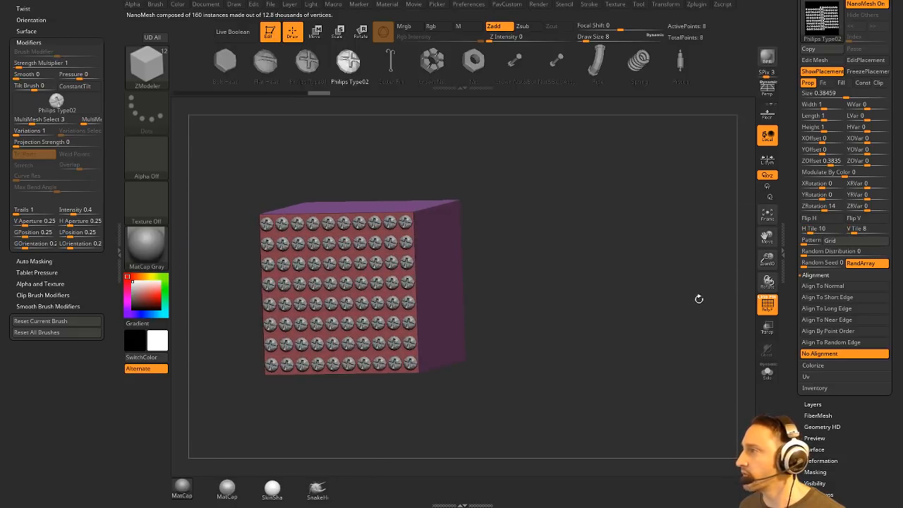
# Set the tiled screws' NanoMesh pattern to Border
pyautogui.click(838, 241)
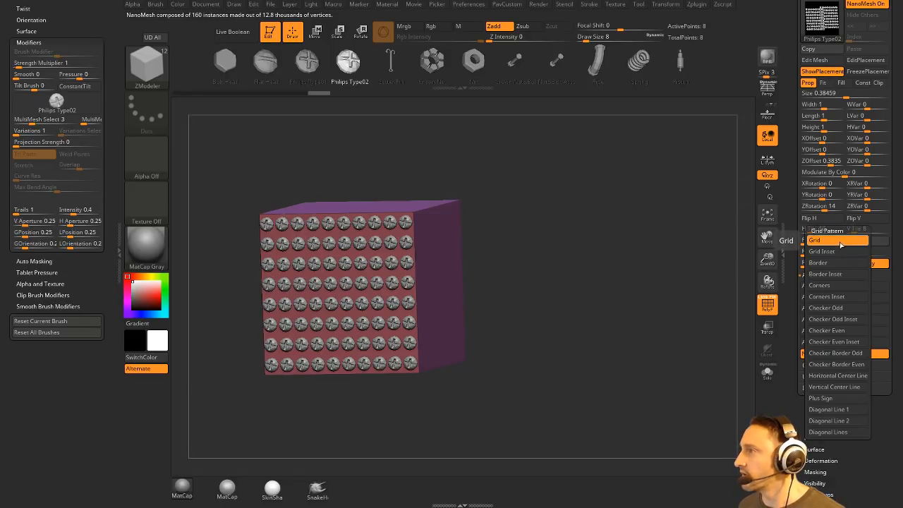
pyautogui.click(821, 263)
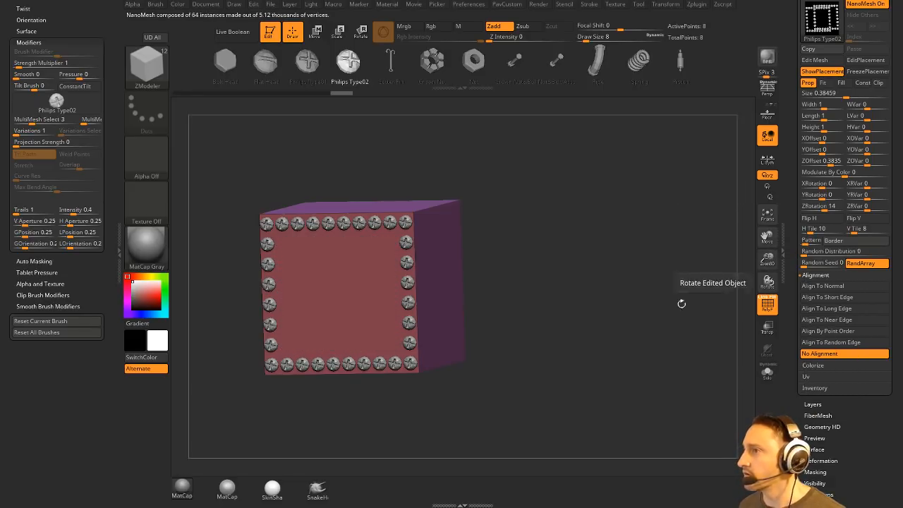
pyautogui.moveTo(681, 303)
pyautogui.mouseDown()
pyautogui.moveTo(721, 297)
pyautogui.moveTo(681, 306)
pyautogui.mouseUp()
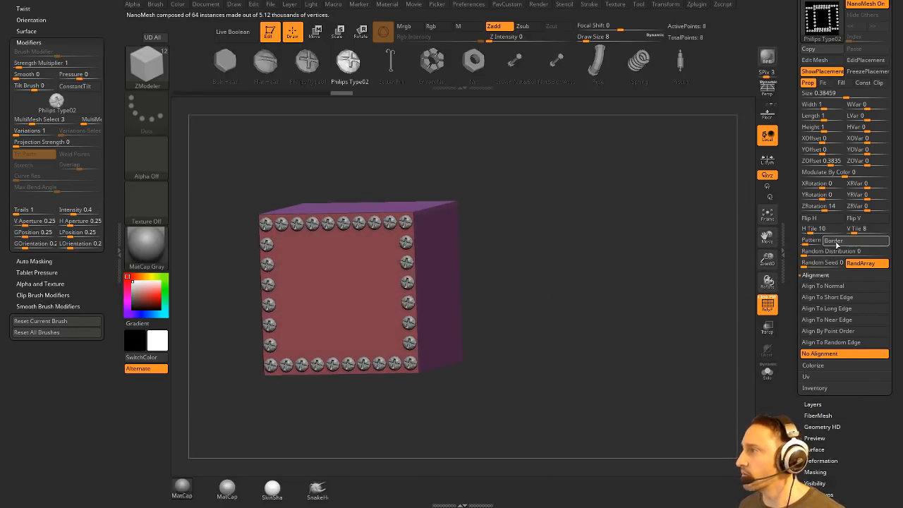
# Set the tiled screws' NanoMesh pattern to Corners
pyautogui.click(836, 242)
pyautogui.click(824, 273)
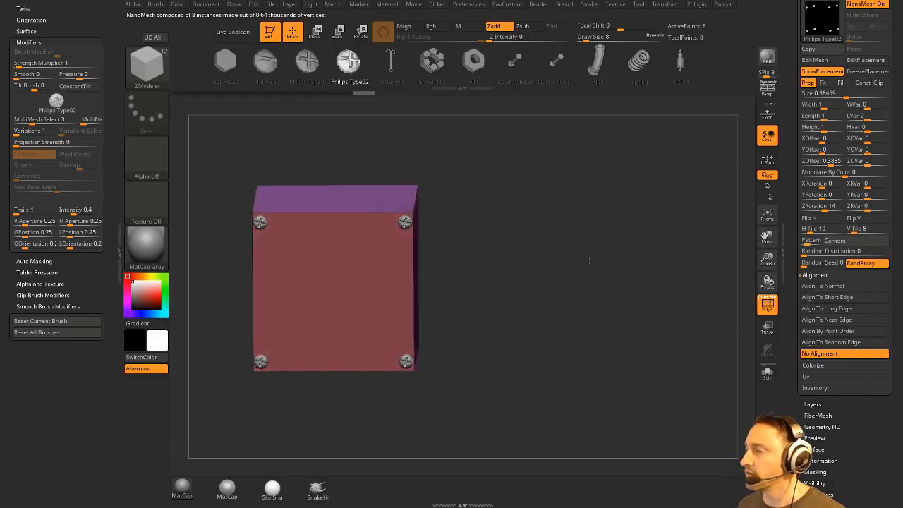
pyautogui.moveTo(589, 261); pyautogui.dragTo(576, 243)
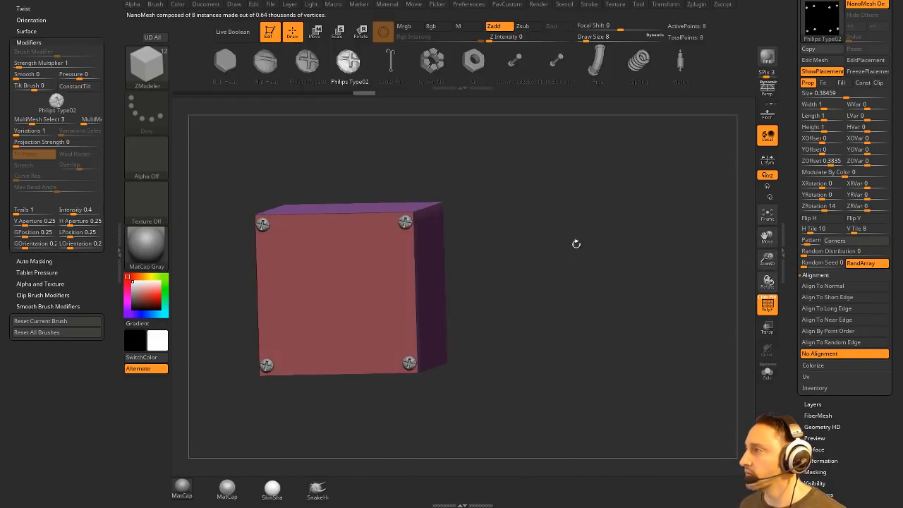
# Reduce the corner screws' NanoMesh Size to 0.31259 and Height to 0.70091
pyautogui.moveTo(822, 93); pyautogui.dragTo(843, 100)
pyautogui.moveTo(694, 182); pyautogui.dragTo(658, 193)
pyautogui.moveTo(823, 130); pyautogui.dragTo(822, 133)
pyautogui.keyDown('shift'); pyautogui.moveTo(646, 168); pyautogui.dragTo(706, 184); pyautogui.keyUp('shift')
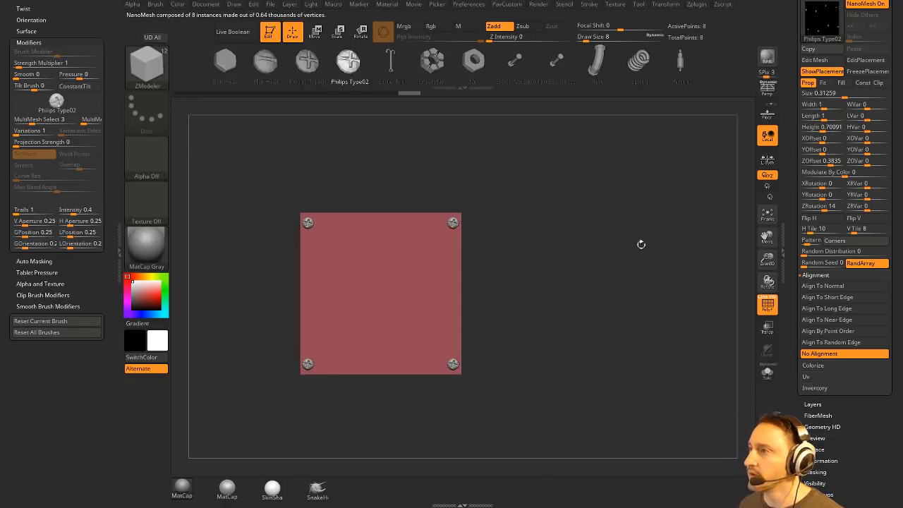
# Distort the cube's front face by pulling its corners with the Move brush at Draw Size 422
pyautogui.press('s')
pyautogui.moveTo(544, 198)
pyautogui.mouseDown()
pyautogui.moveTo(557, 185)
pyautogui.moveTo(479, 226)
pyautogui.moveTo(520, 181)
pyautogui.moveTo(496, 141)
pyautogui.mouseUp()
pyautogui.press('b')
pyautogui.press('m')
pyautogui.press('v')
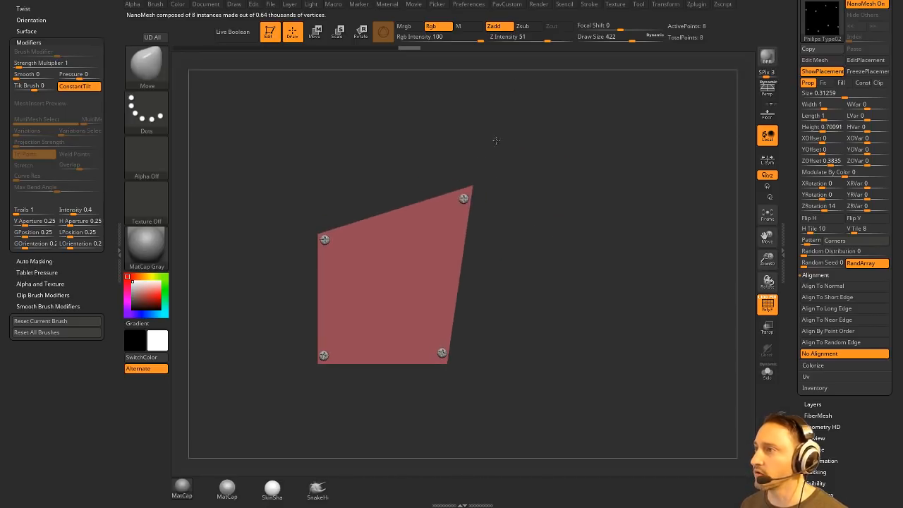
pyautogui.moveTo(436, 367); pyautogui.dragTo(241, 451)
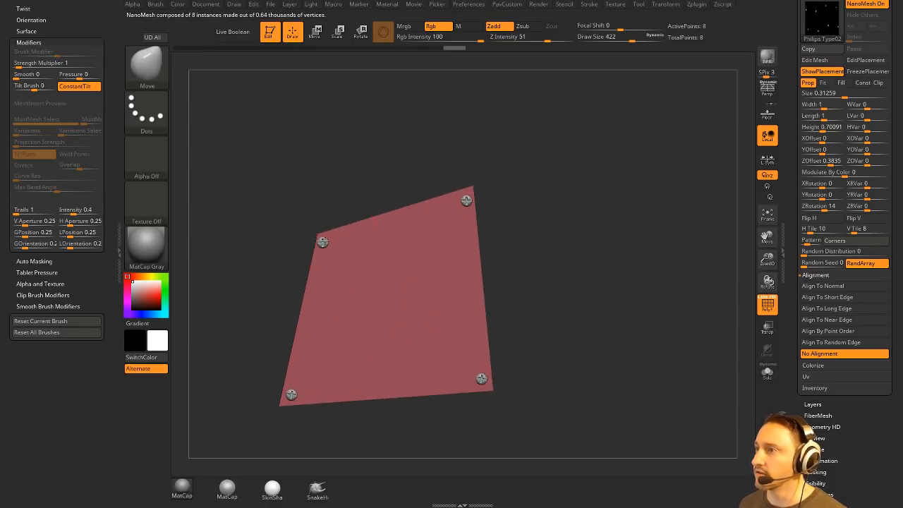
pyautogui.moveTo(323, 243)
pyautogui.mouseDown()
pyautogui.moveTo(358, 280)
pyautogui.moveTo(346, 271)
pyautogui.mouseUp()
pyautogui.moveTo(643, 260)
pyautogui.mouseDown()
pyautogui.moveTo(533, 268)
pyautogui.moveTo(638, 268)
pyautogui.moveTo(643, 252)
pyautogui.mouseUp()
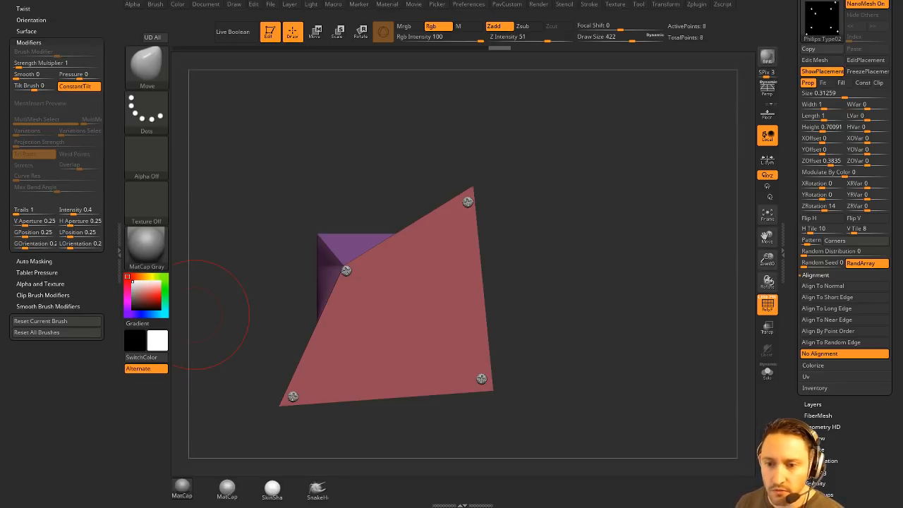
# Switch to the ZBFemale_TechSuit tool and make the head, ZBFemale_TechSuit014, the active subtool
pyautogui.moveTo(796, 114); pyautogui.dragTo(800, 282)
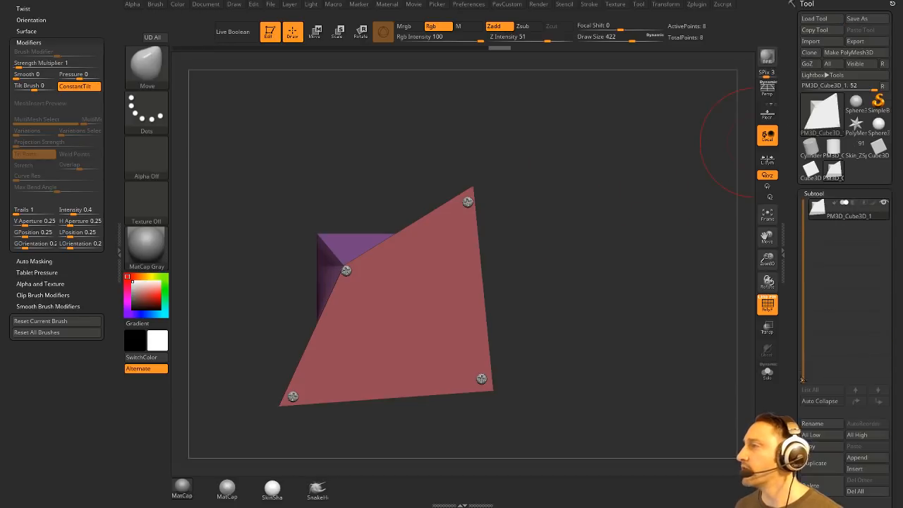
pyautogui.click(850, 157)
pyautogui.moveTo(600, 361)
pyautogui.keyDown('alt'); pyautogui.mouseDown()
pyautogui.moveTo(619, 363)
pyautogui.moveTo(614, 286)
pyautogui.moveTo(612, 357)
pyautogui.mouseUp(); pyautogui.keyUp('alt')
pyautogui.press('s')
pyautogui.click(384, 198)
pyautogui.keyDown('alt'); pyautogui.click(356, 173); pyautogui.keyUp('alt')
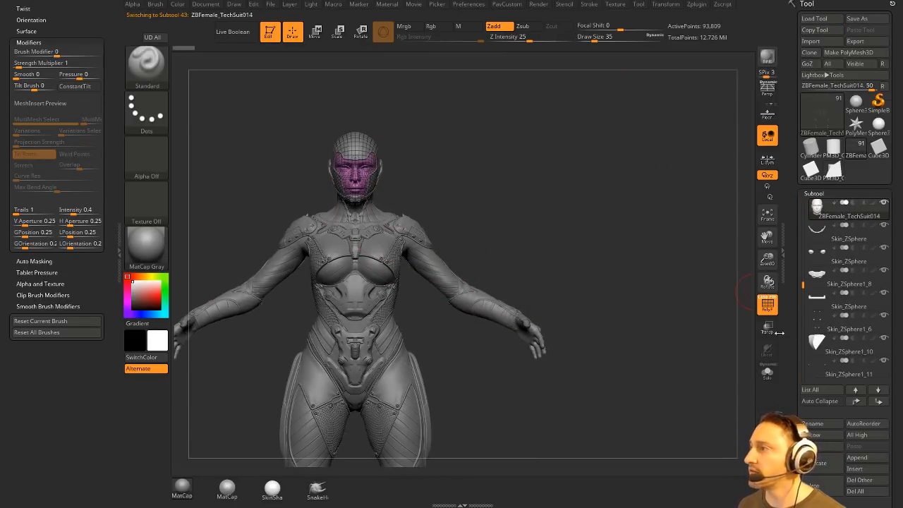
# Isolate the head with Solo and turn off its PolyFrame display
pyautogui.click(769, 371)
pyautogui.moveTo(685, 294); pyautogui.dragTo(644, 229)
pyautogui.keyDown('alt'); pyautogui.moveTo(644, 229); pyautogui.dragTo(720, 367); pyautogui.keyUp('alt')
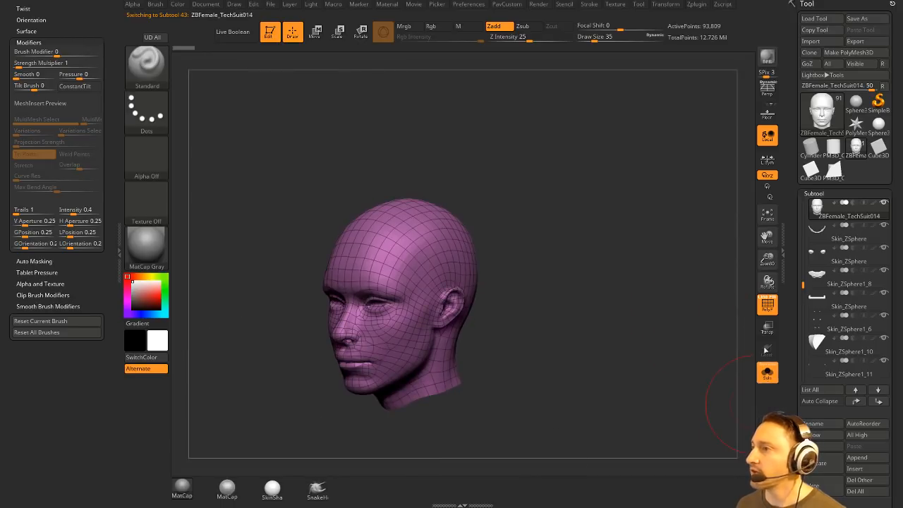
pyautogui.click(768, 371)
pyautogui.moveTo(670, 303); pyautogui.dragTo(696, 303)
pyautogui.click(767, 309)
pyautogui.click(768, 372)
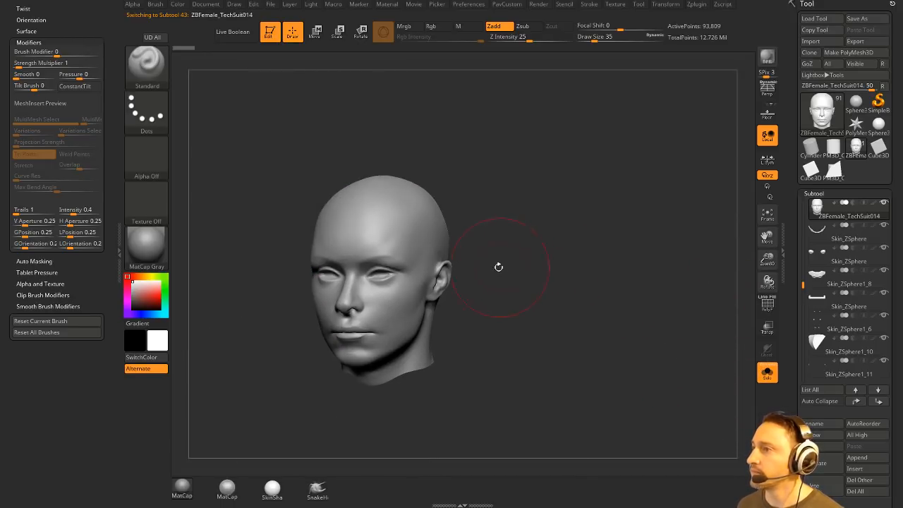
# Try smoothing the head's eye area at full resolution with Draw Size 17, and undo the stroke
pyautogui.press('shift')
pyautogui.keyDown('shift'); pyautogui.moveTo(396, 279); pyautogui.dragTo(371, 282); pyautogui.keyUp('shift')
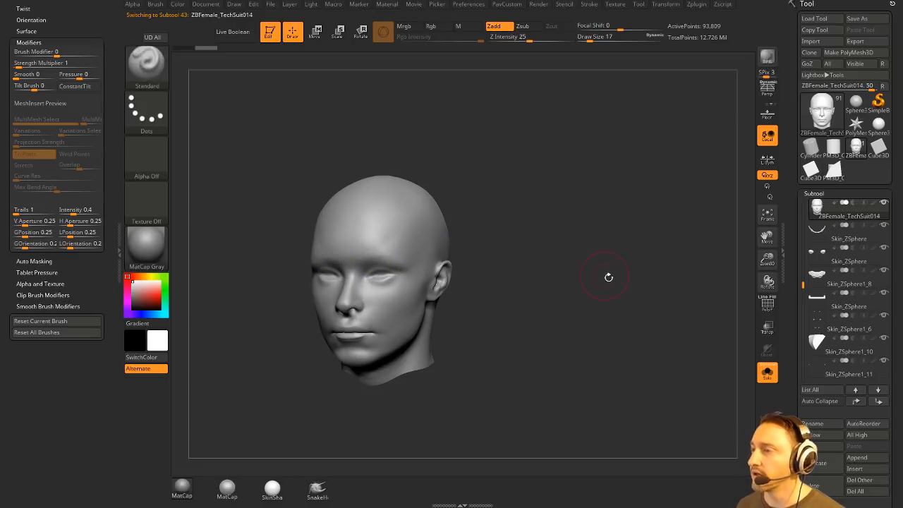
pyautogui.hotkey('ctrl', 'z')
# Smooth the head's eye area at subdivision level 2, and return the head to SDiv 4
pyautogui.scroll(-10, 789, 245)
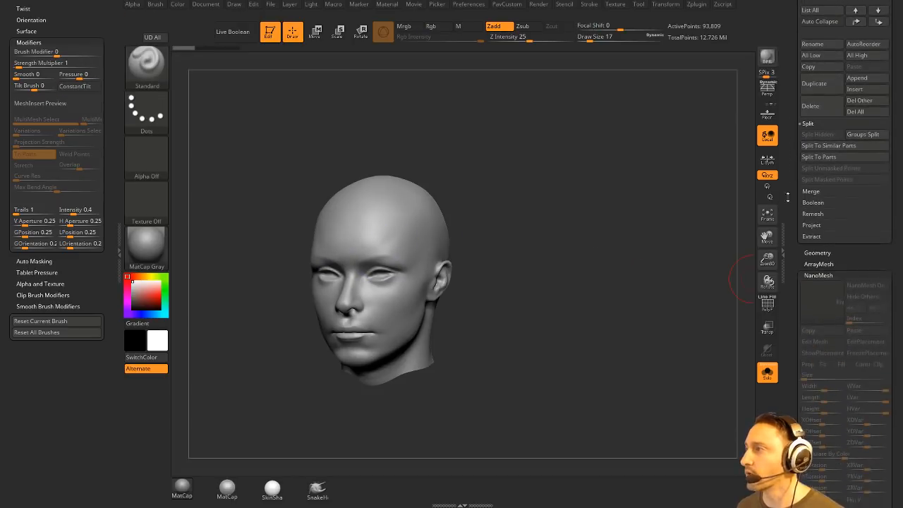
pyautogui.moveTo(789, 246); pyautogui.dragTo(788, 252)
pyautogui.click(816, 274)
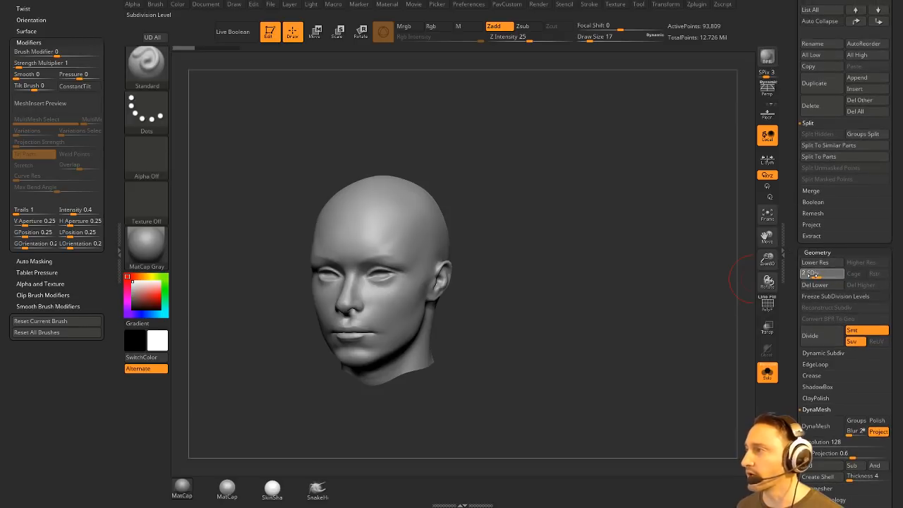
pyautogui.keyDown('shift'); pyautogui.moveTo(395, 263); pyautogui.dragTo(387, 263); pyautogui.keyUp('shift')
pyautogui.press('d')
pyautogui.press('d')
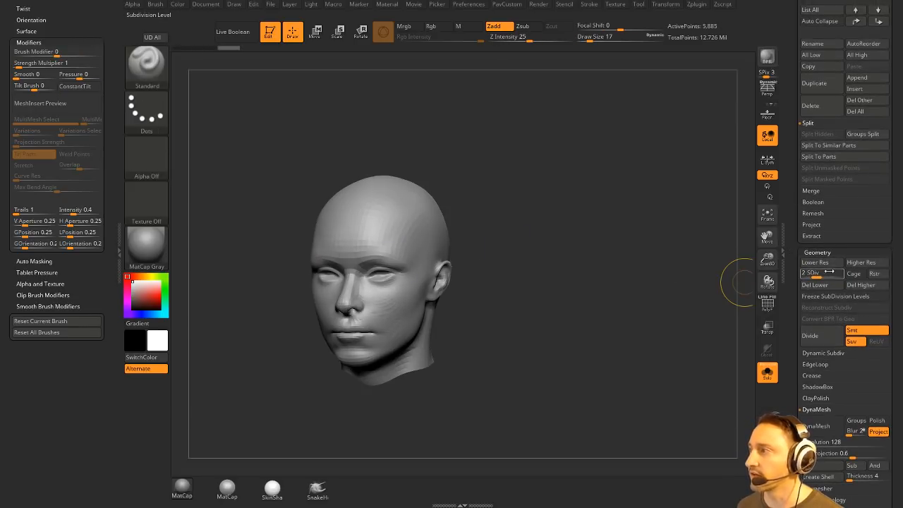
pyautogui.moveTo(618, 238); pyautogui.dragTo(591, 242)
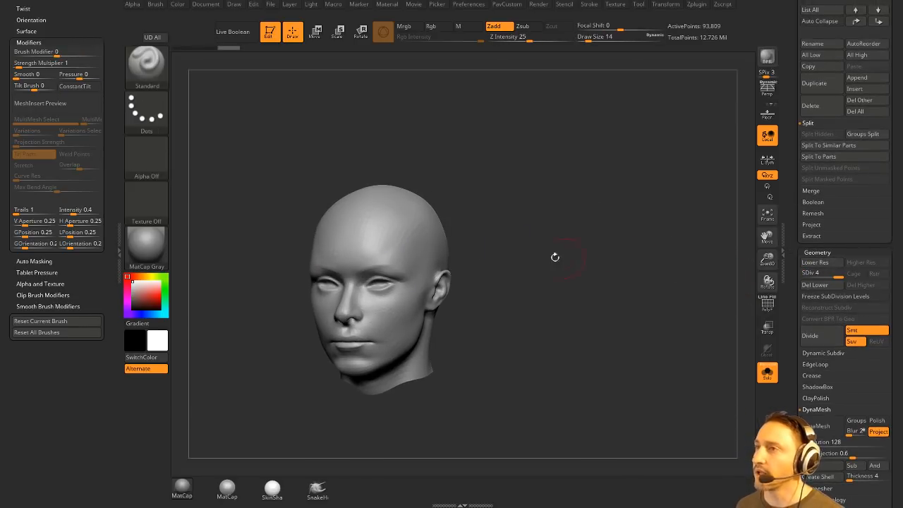
# Browse the brushes in Lightbox's Smooth folder, and hide Lightbox
pyautogui.click(157, 71)
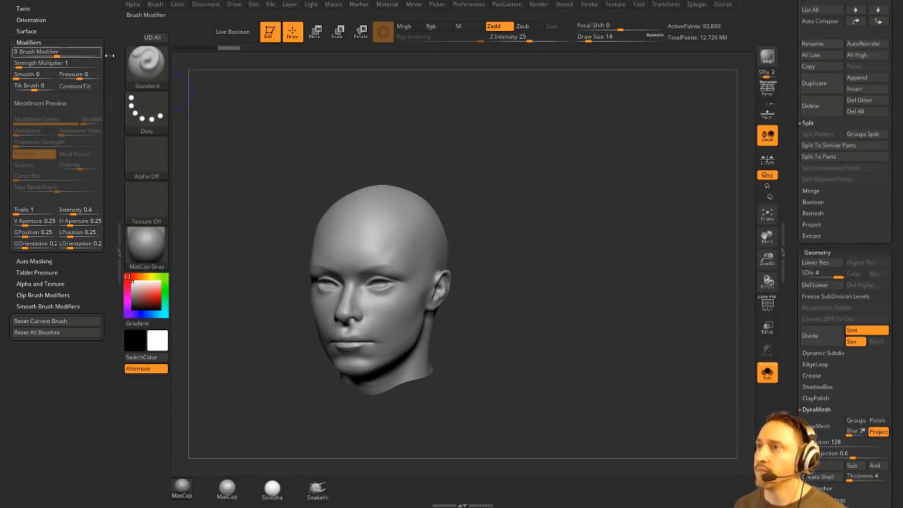
pyautogui.moveTo(538, 191); pyautogui.dragTo(519, 193)
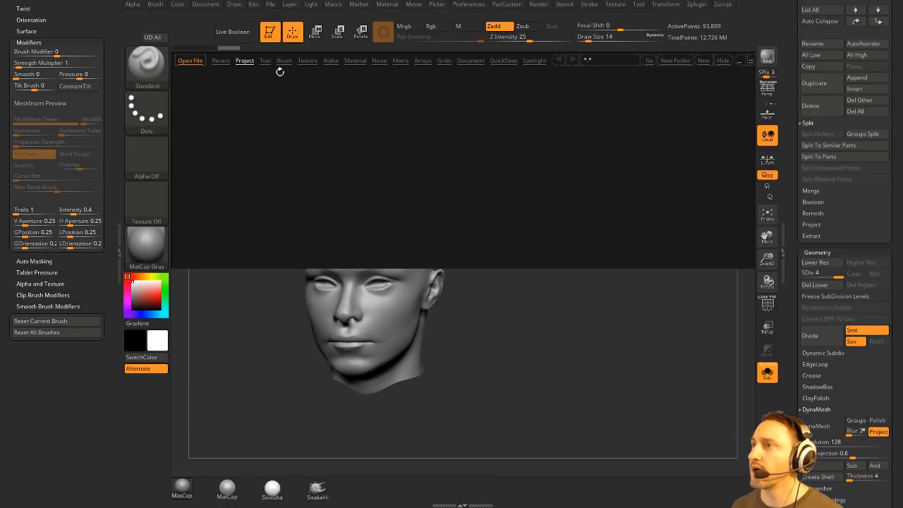
pyautogui.click(282, 62)
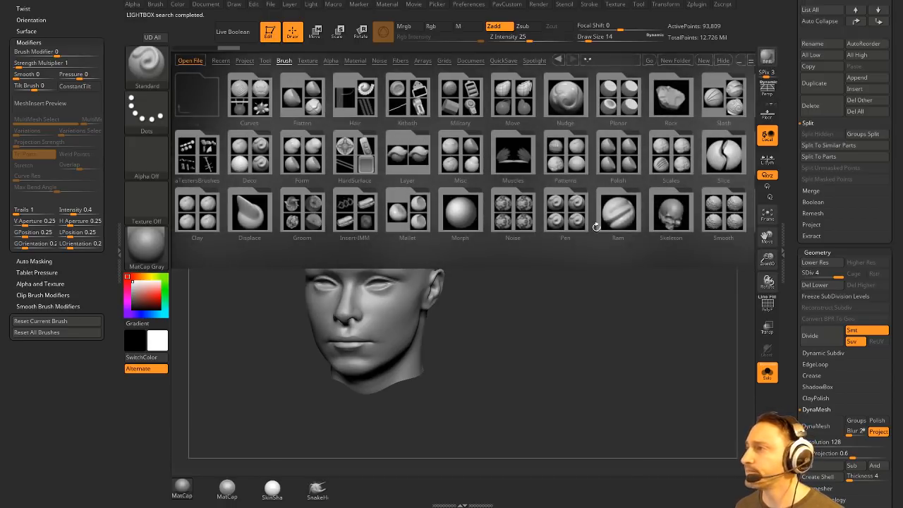
pyautogui.click(527, 215)
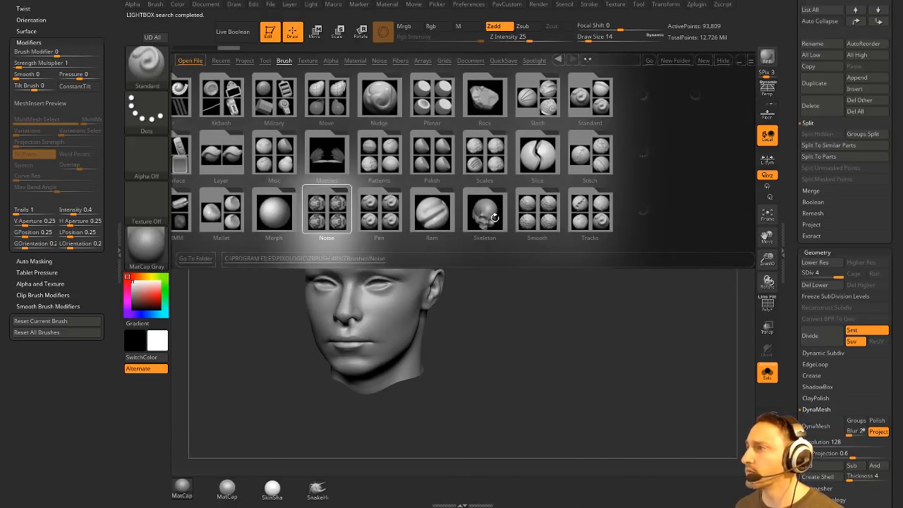
pyautogui.doubleClick(539, 219)
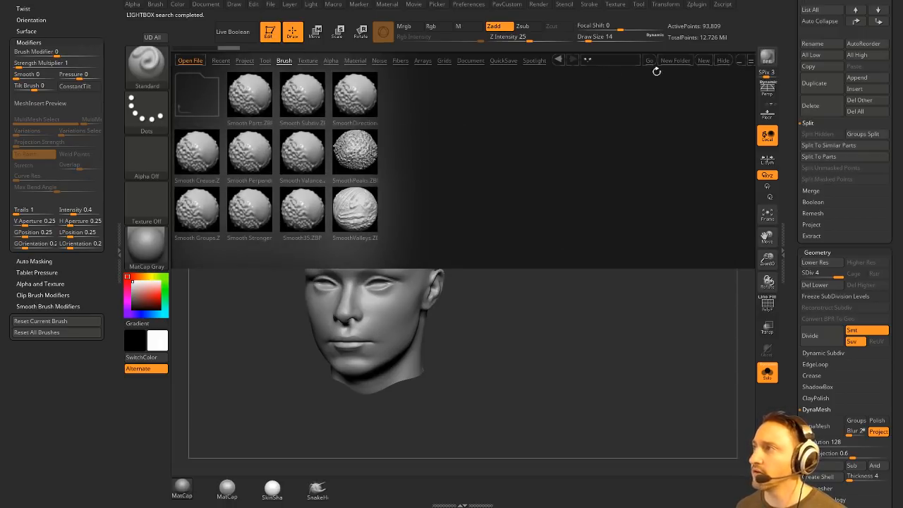
pyautogui.click(723, 60)
# Set the Smooth brush's Weighted Smooth Mode to 1 and test it around the eye, undoing the test stroke
pyautogui.press('shift')
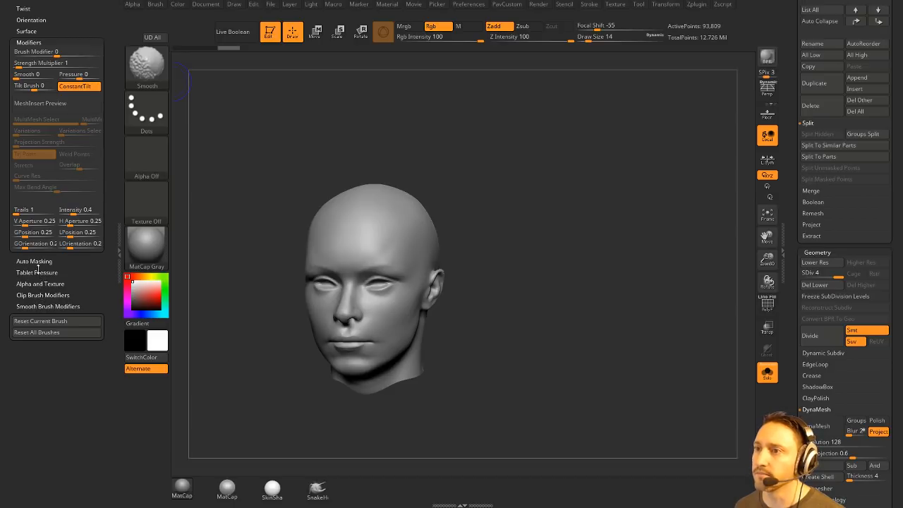
pyautogui.click(47, 306)
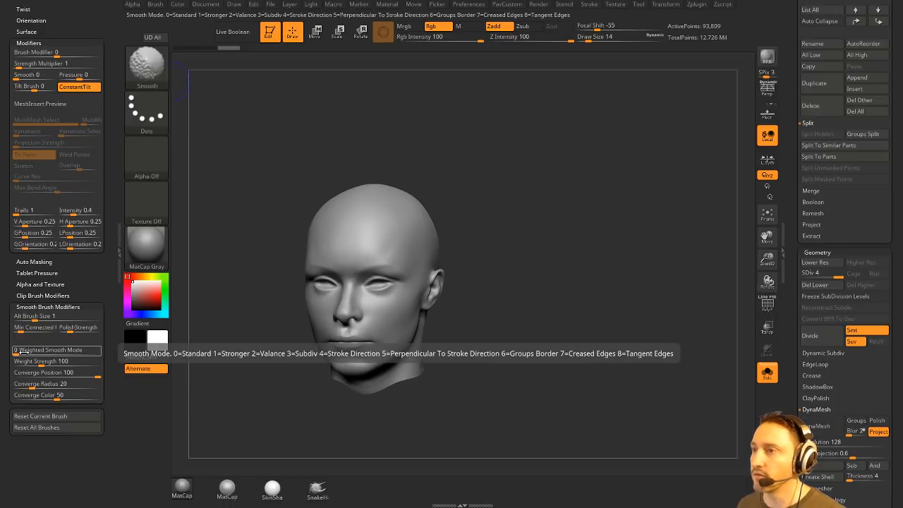
pyautogui.click(24, 351)
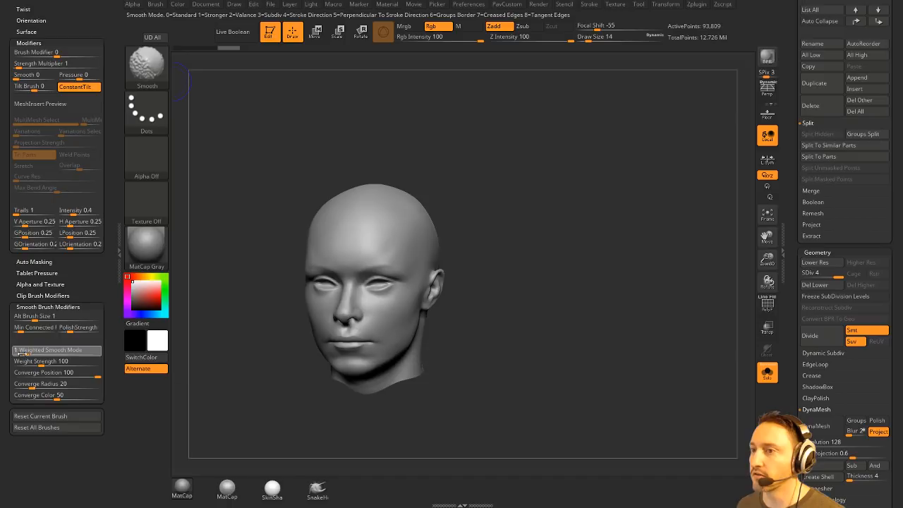
pyautogui.keyDown('shift'); pyautogui.moveTo(377, 281); pyautogui.dragTo(391, 268); pyautogui.keyUp('shift')
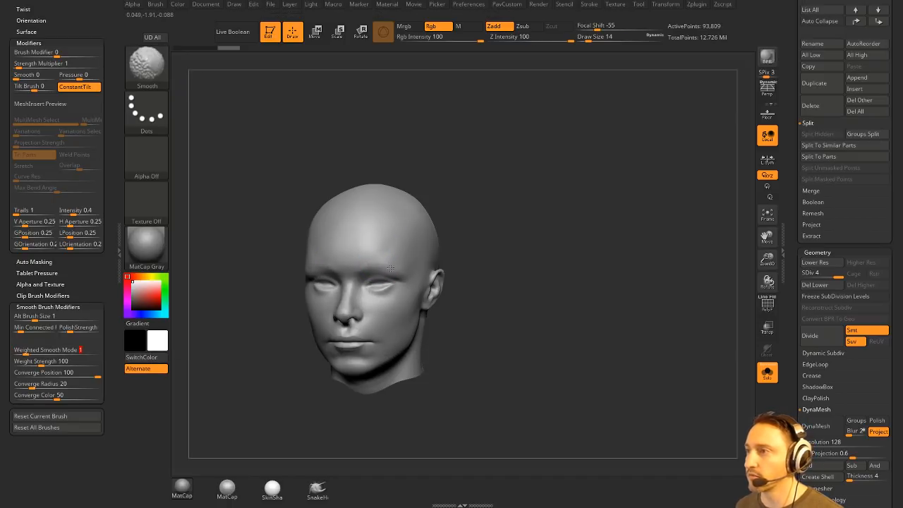
pyautogui.hotkey('ctrl', 'z')
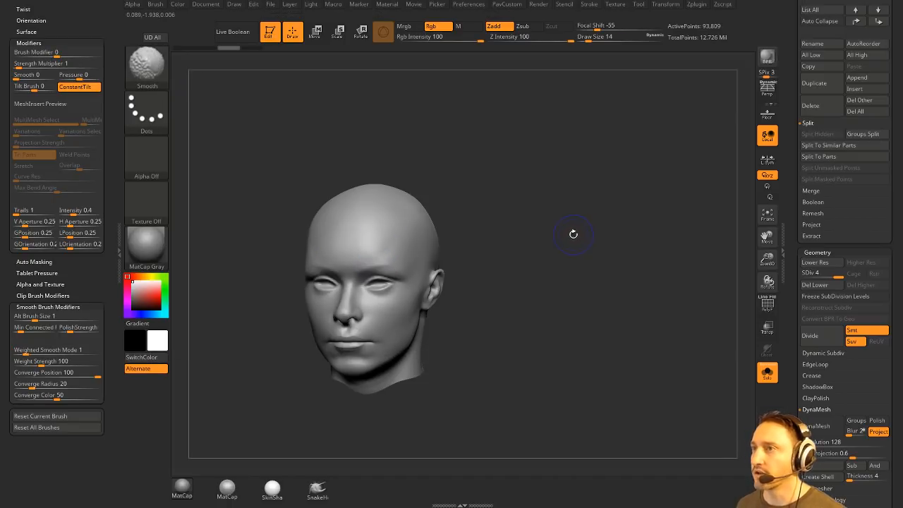
# Load the Smooth Stronger brush from Lightbox's Smooth folder
pyautogui.click(146, 64)
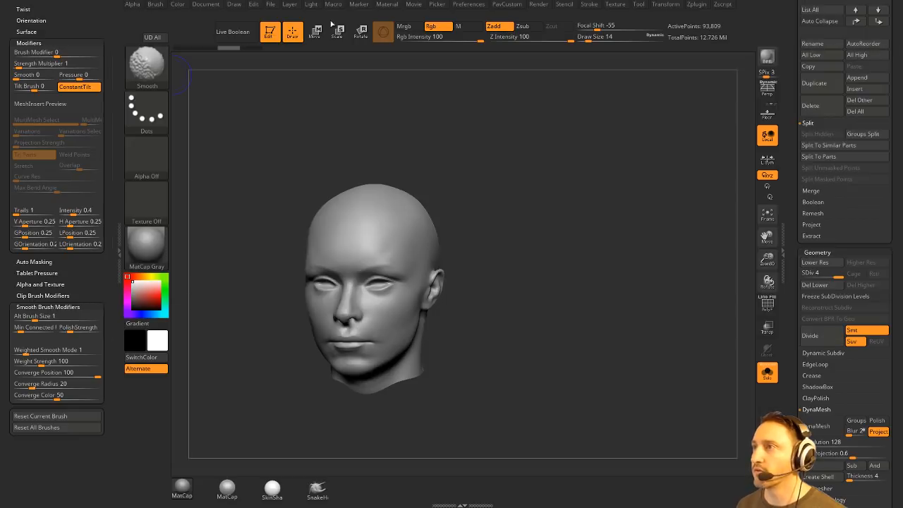
pyautogui.keyDown('shift'); pyautogui.click(160, 73); pyautogui.keyUp('shift')
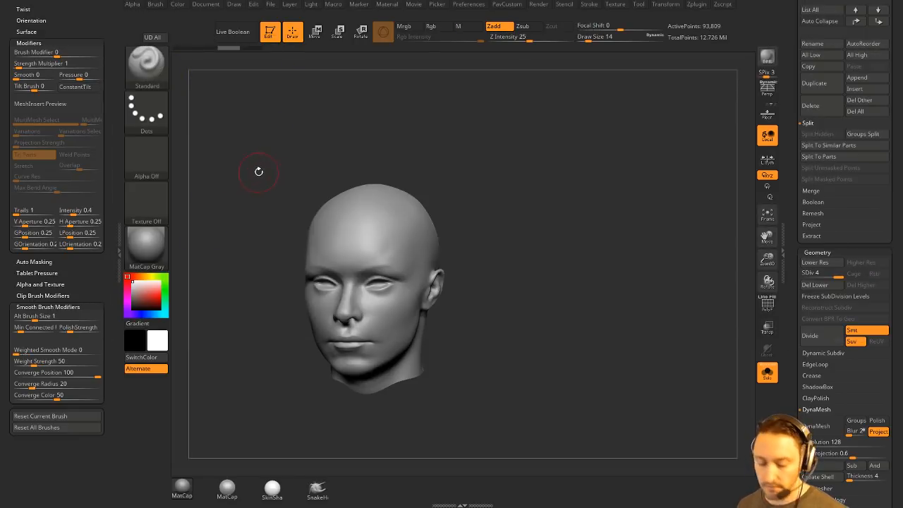
pyautogui.press(',')
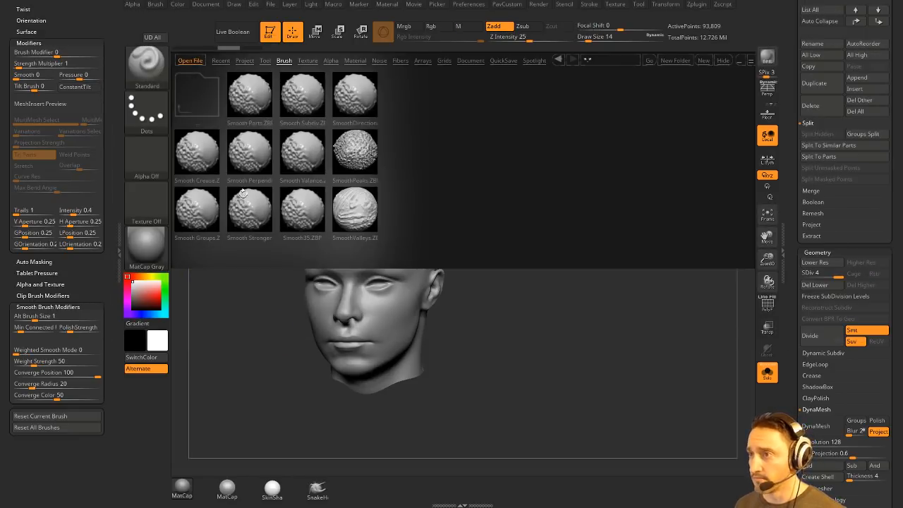
pyautogui.doubleClick(261, 215)
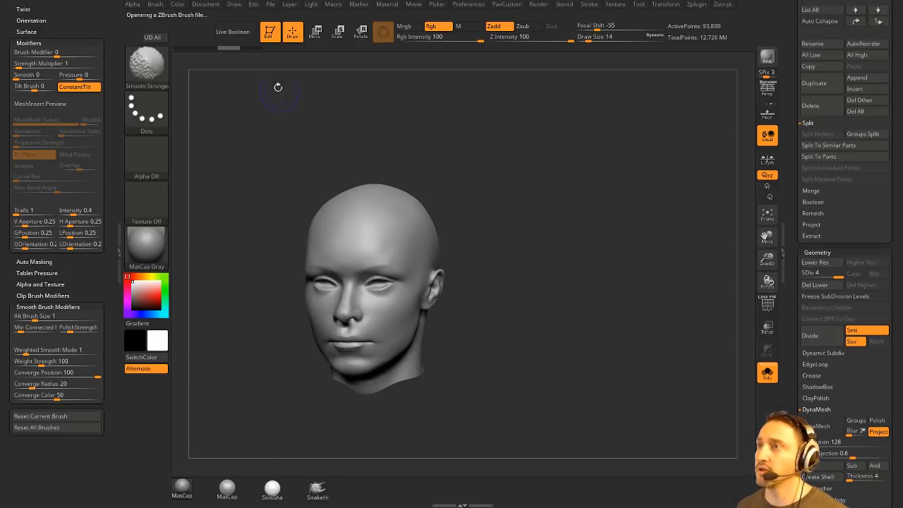
# Locate ZBrush 4R8's ZStartup\BrushPresets folder as the save location for the Smooth Stronger brush, and cancel the save
pyautogui.click(156, 5)
pyautogui.click(236, 26)
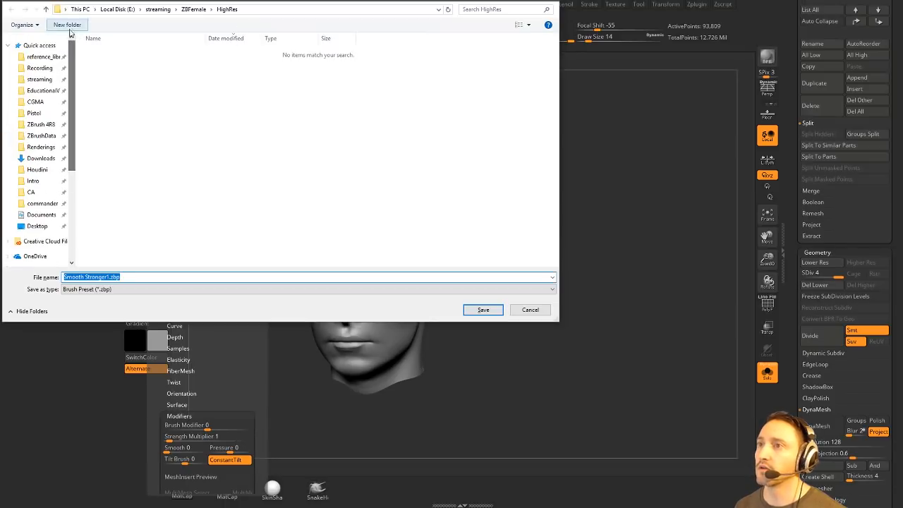
pyautogui.click(41, 125)
pyautogui.doubleClick(107, 111)
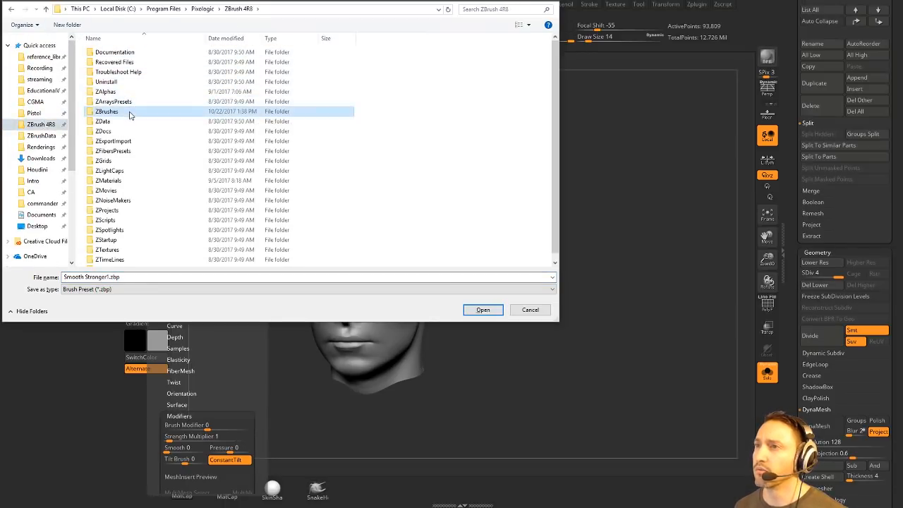
pyautogui.click(240, 10)
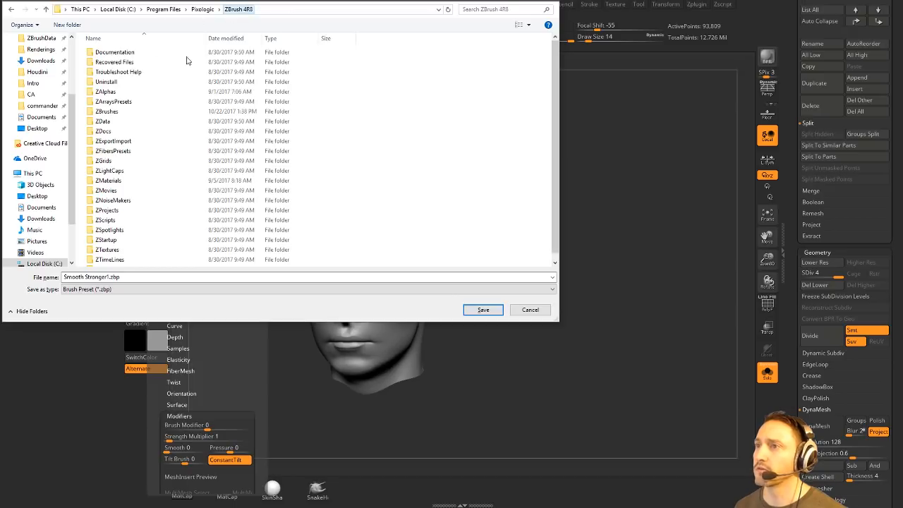
pyautogui.click(125, 242)
pyautogui.doubleClick(127, 244)
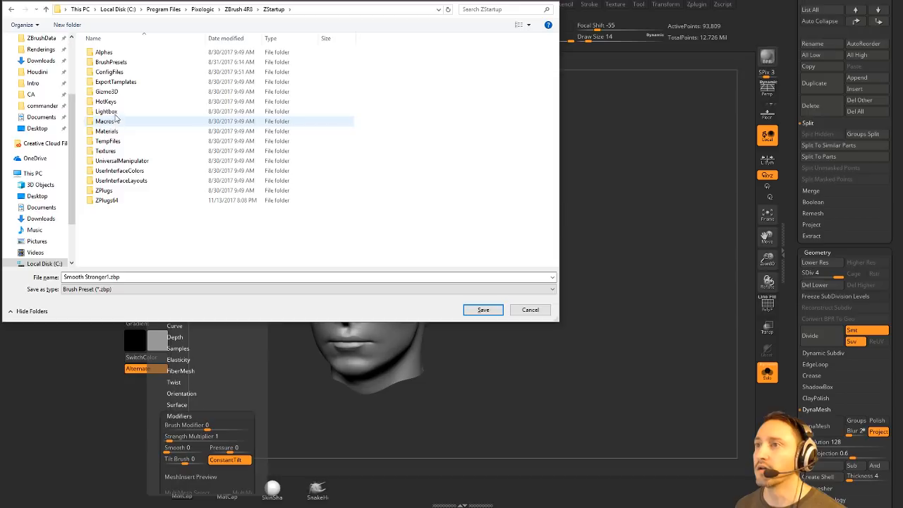
pyautogui.doubleClick(111, 62)
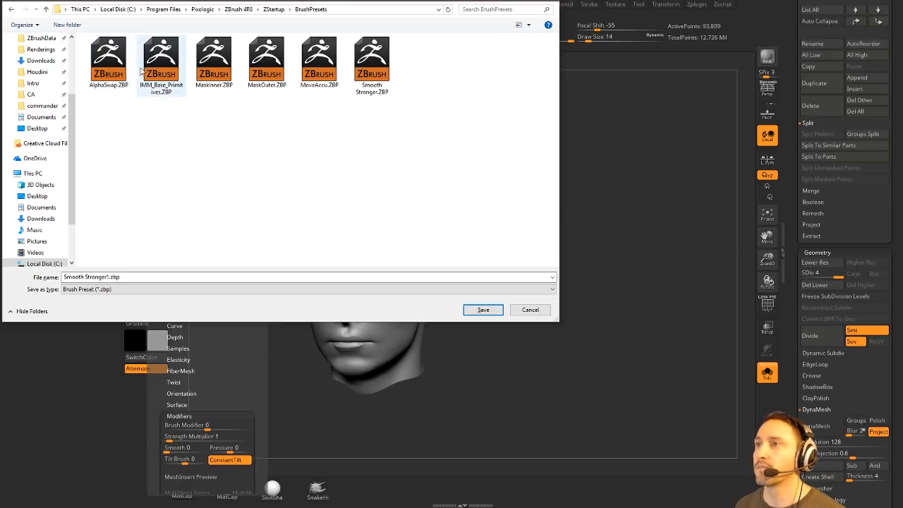
pyautogui.click(528, 309)
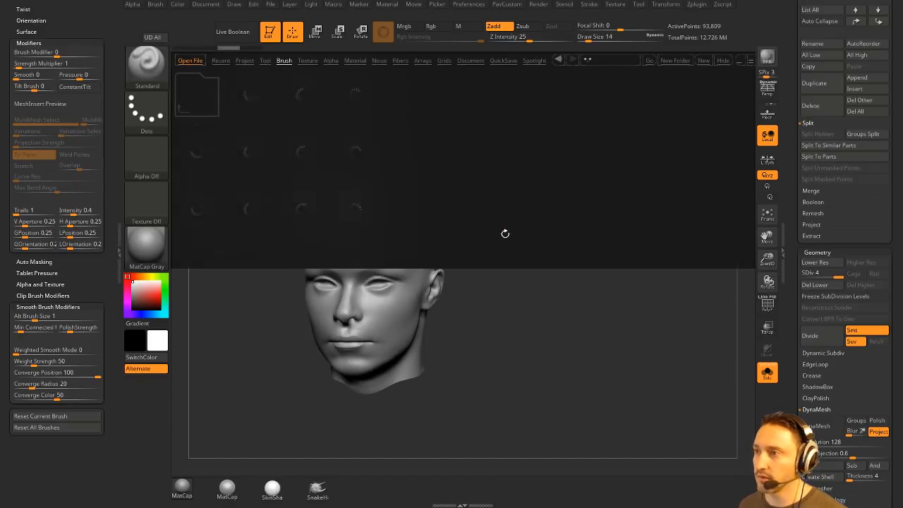
# Select Smooth Stronger as the smoothing brush, dismiss its note, and smooth the head's eye and ear areas
pyautogui.press('b')
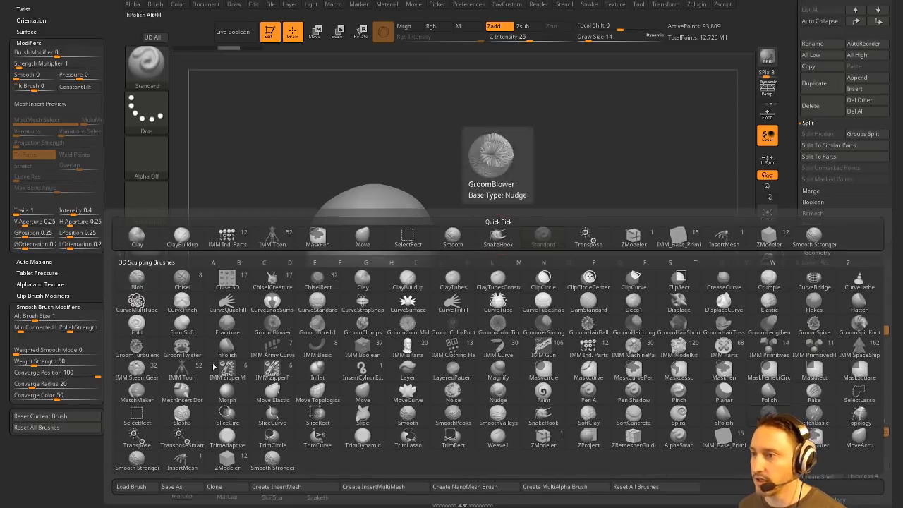
pyautogui.click(137, 459)
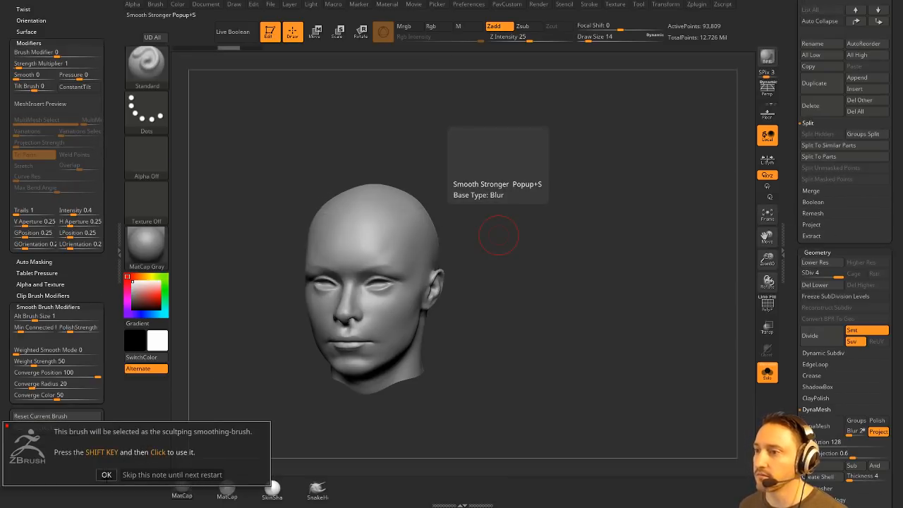
pyautogui.click(107, 474)
pyautogui.moveTo(522, 228)
pyautogui.mouseDown()
pyautogui.moveTo(402, 277)
pyautogui.moveTo(357, 281)
pyautogui.moveTo(352, 309)
pyautogui.moveTo(371, 346)
pyautogui.mouseUp()
pyautogui.moveTo(443, 295)
pyautogui.keyDown('shift'); pyautogui.mouseDown()
pyautogui.moveTo(449, 276)
pyautogui.moveTo(453, 299)
pyautogui.mouseUp(); pyautogui.keyUp('shift')
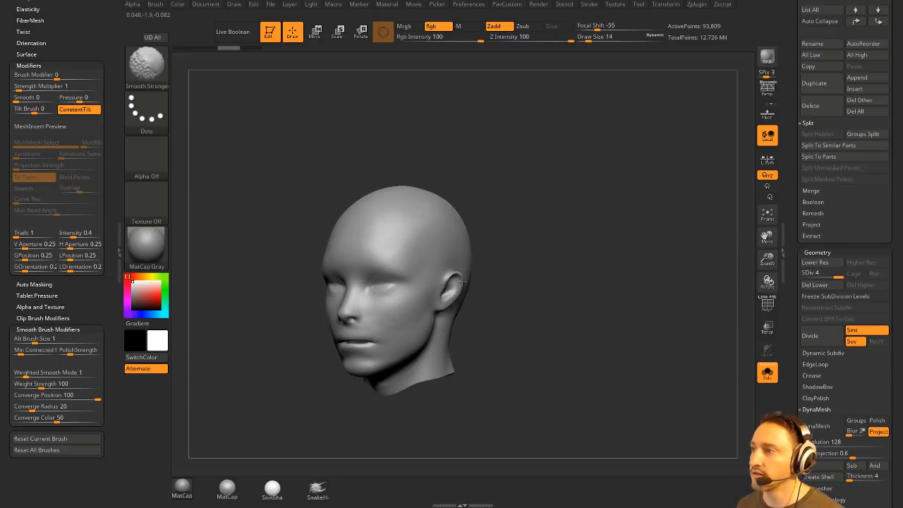
pyautogui.keyDown('alt'); pyautogui.moveTo(543, 261); pyautogui.dragTo(454, 255); pyautogui.keyUp('alt')
pyautogui.keyDown('shift'); pyautogui.moveTo(412, 292); pyautogui.dragTo(418, 262); pyautogui.keyUp('shift')
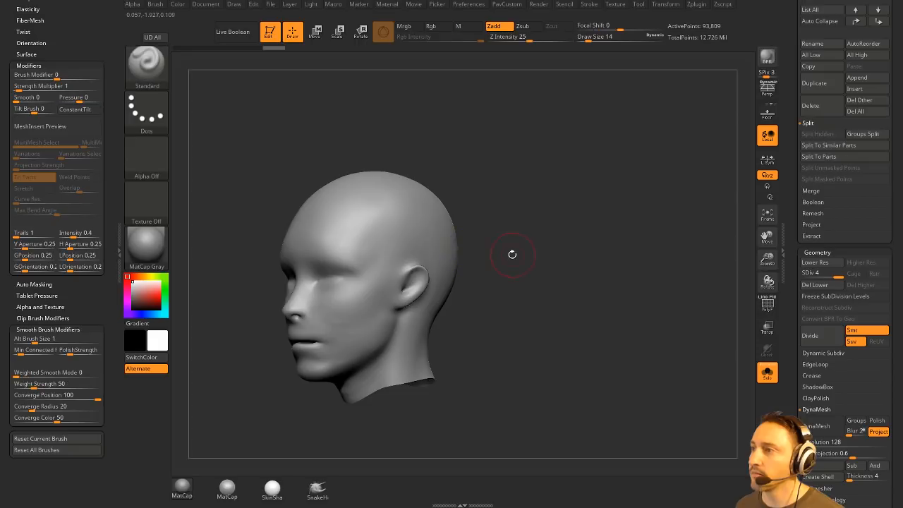
# Set the Smooth Stronger brush's Z Intensity to 20, test it on the face, and restore it to 100
pyautogui.moveTo(510, 254); pyautogui.dragTo(483, 258)
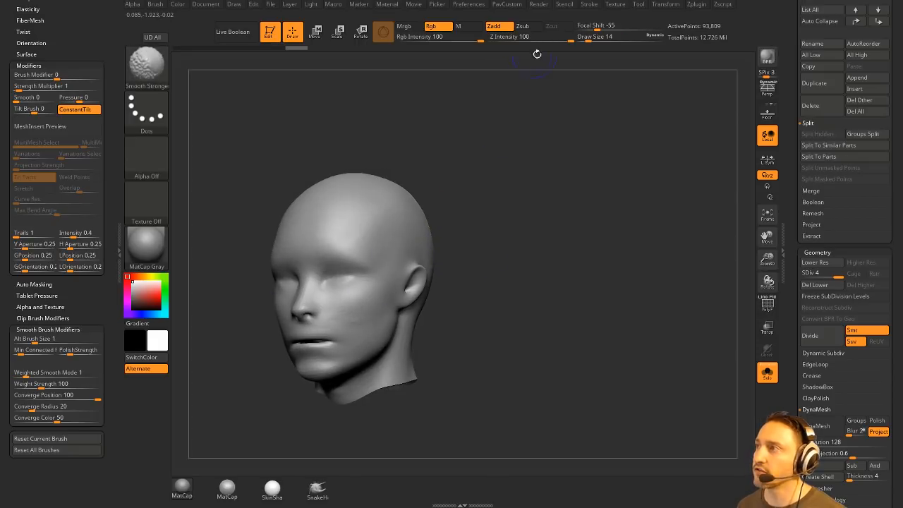
pyautogui.keyDown('shift'); pyautogui.moveTo(536, 41); pyautogui.dragTo(526, 42); pyautogui.keyUp('shift')
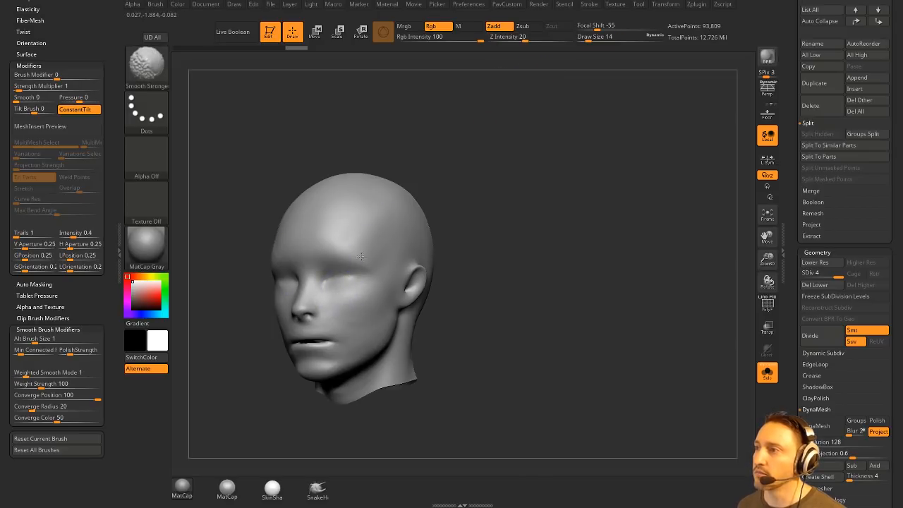
pyautogui.keyDown('shift'); pyautogui.moveTo(542, 38); pyautogui.dragTo(575, 41); pyautogui.keyUp('shift')
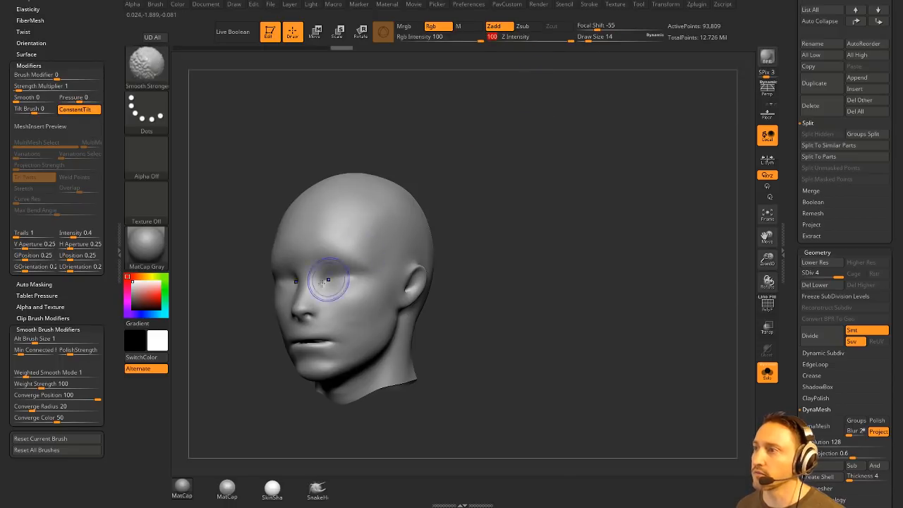
pyautogui.moveTo(518, 199); pyautogui.dragTo(435, 195)
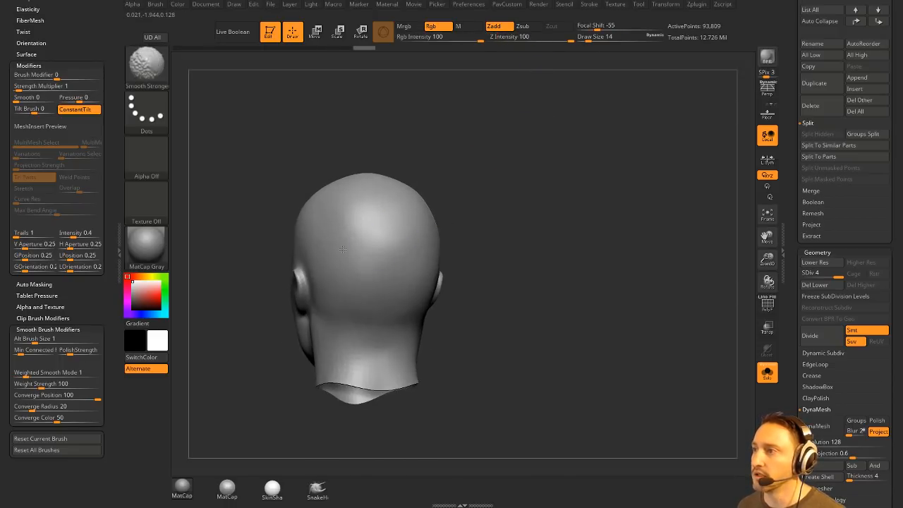
pyautogui.moveTo(487, 177); pyautogui.dragTo(600, 174)
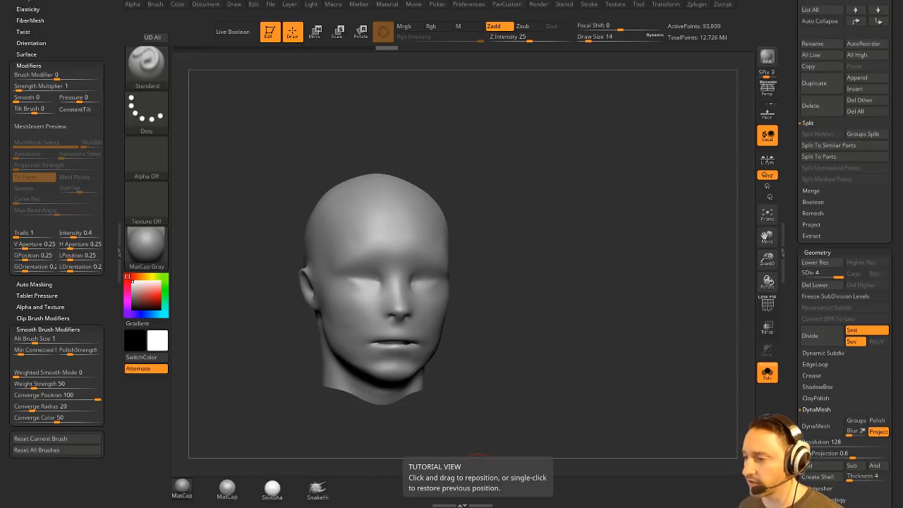
# Switch to the ClayTubes brush and sculpt swept-back hair strands along the head's front hairline
pyautogui.moveTo(498, 167); pyautogui.dragTo(560, 168)
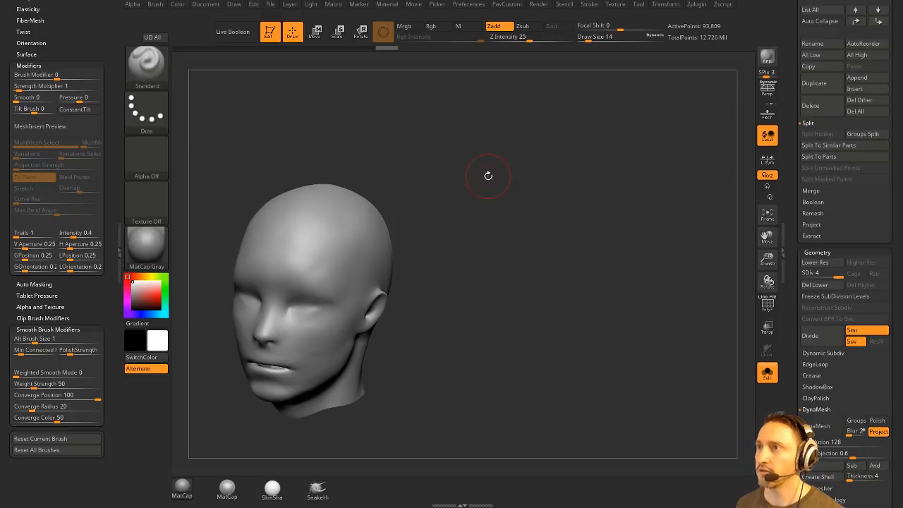
pyautogui.press('b')
pyautogui.press('c')
pyautogui.press('t')
pyautogui.moveTo(465, 184)
pyautogui.mouseDown()
pyautogui.moveTo(512, 212)
pyautogui.moveTo(423, 215)
pyautogui.moveTo(460, 205)
pyautogui.mouseUp()
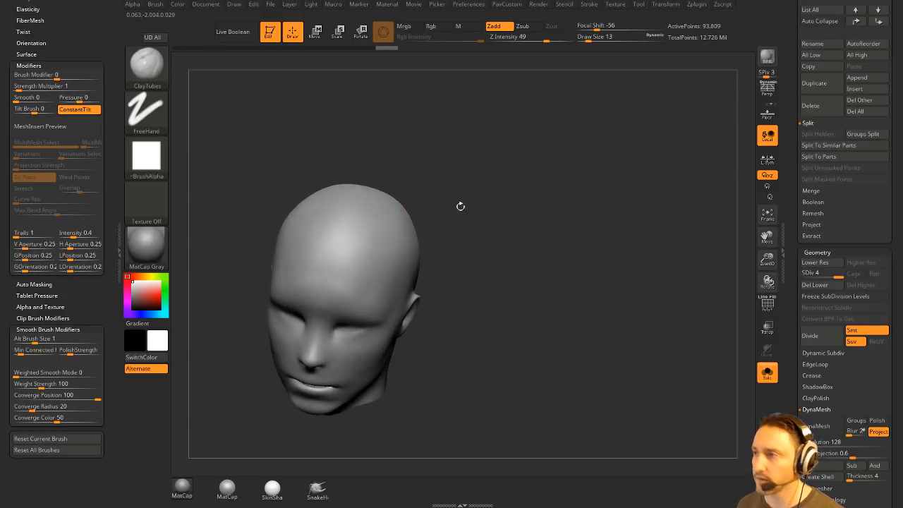
pyautogui.moveTo(326, 270)
pyautogui.mouseDown()
pyautogui.moveTo(372, 227)
pyautogui.moveTo(396, 233)
pyautogui.moveTo(397, 248)
pyautogui.mouseUp()
pyautogui.moveTo(351, 281)
pyautogui.mouseDown()
pyautogui.moveTo(404, 260)
pyautogui.moveTo(399, 267)
pyautogui.mouseUp()
pyautogui.moveTo(487, 252); pyautogui.dragTo(441, 229)
pyautogui.moveTo(377, 266)
pyautogui.mouseDown()
pyautogui.moveTo(413, 245)
pyautogui.moveTo(441, 260)
pyautogui.mouseUp()
pyautogui.moveTo(393, 283)
pyautogui.mouseDown()
pyautogui.moveTo(439, 276)
pyautogui.moveTo(443, 264)
pyautogui.mouseUp()
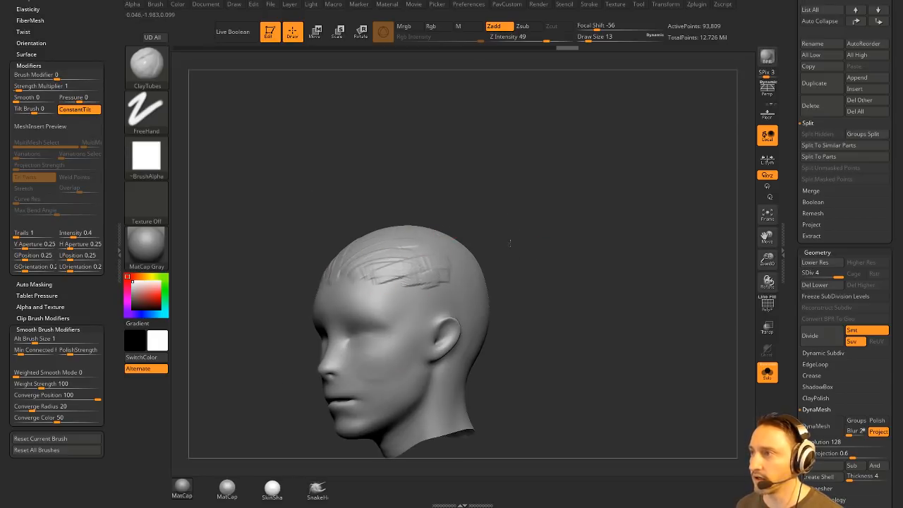
# Sculpt hair strands with ClayTubes down the temple and around the top of the ear
pyautogui.keyDown('alt'); pyautogui.moveTo(510, 238); pyautogui.dragTo(479, 224); pyautogui.keyUp('alt')
pyautogui.moveTo(382, 275)
pyautogui.mouseDown()
pyautogui.moveTo(409, 265)
pyautogui.moveTo(404, 275)
pyautogui.mouseUp()
pyautogui.moveTo(375, 292)
pyautogui.mouseDown()
pyautogui.moveTo(395, 287)
pyautogui.moveTo(382, 319)
pyautogui.mouseUp()
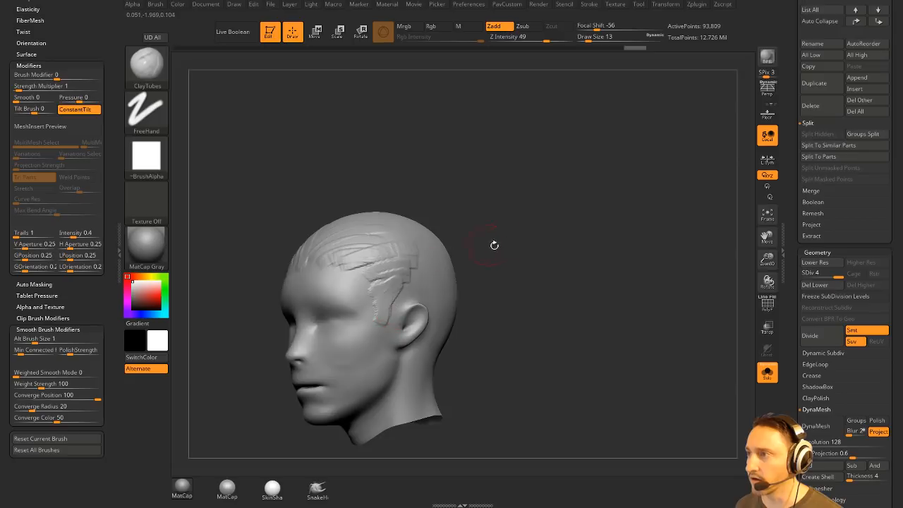
pyautogui.moveTo(494, 244); pyautogui.dragTo(455, 261)
pyautogui.moveTo(392, 280); pyautogui.dragTo(454, 311)
pyautogui.moveTo(413, 269); pyautogui.dragTo(457, 316)
pyautogui.moveTo(421, 256); pyautogui.dragTo(478, 316)
# Extend the ClayTubes hair strands across the side and upper back of the head
pyautogui.moveTo(600, 219); pyautogui.dragTo(546, 256)
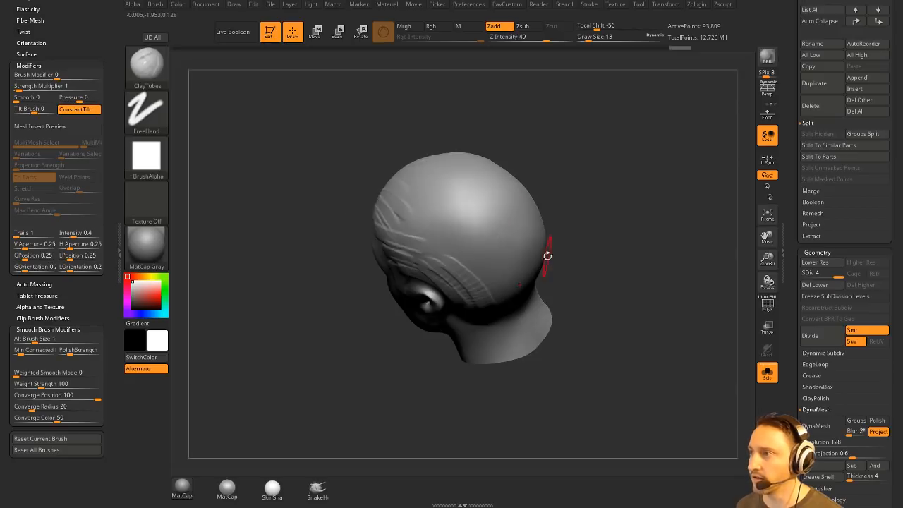
pyautogui.moveTo(402, 227)
pyautogui.mouseDown()
pyautogui.moveTo(468, 278)
pyautogui.moveTo(478, 271)
pyautogui.mouseUp()
pyautogui.moveTo(420, 213); pyautogui.dragTo(492, 270)
pyautogui.moveTo(427, 198); pyautogui.dragTo(503, 241)
pyautogui.moveTo(591, 212); pyautogui.dragTo(584, 271)
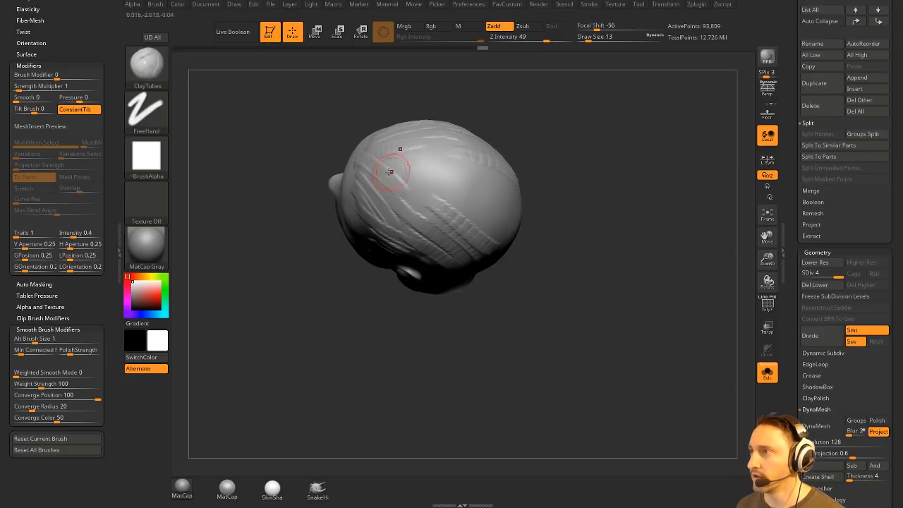
pyautogui.moveTo(387, 168)
pyautogui.mouseDown()
pyautogui.moveTo(451, 213)
pyautogui.moveTo(475, 201)
pyautogui.mouseUp()
pyautogui.moveTo(408, 170); pyautogui.dragTo(474, 230)
# Fill the crown and back of the head with ClayTubes hair strokes, completing the rough hair mass
pyautogui.moveTo(578, 233); pyautogui.dragTo(581, 153)
pyautogui.moveTo(432, 179); pyautogui.dragTo(471, 233)
pyautogui.moveTo(447, 168)
pyautogui.mouseDown()
pyautogui.moveTo(486, 218)
pyautogui.moveTo(487, 262)
pyautogui.mouseUp()
pyautogui.moveTo(491, 166); pyautogui.dragTo(525, 226)
pyautogui.moveTo(429, 185); pyautogui.dragTo(452, 210)
pyautogui.moveTo(446, 230); pyautogui.dragTo(485, 264)
pyautogui.moveTo(461, 189); pyautogui.dragTo(487, 210)
pyautogui.moveTo(482, 212); pyautogui.dragTo(517, 238)
pyautogui.moveTo(457, 156); pyautogui.dragTo(488, 198)
pyautogui.moveTo(433, 151); pyautogui.dragTo(480, 176)
pyautogui.moveTo(549, 152)
pyautogui.mouseDown()
pyautogui.moveTo(580, 135)
pyautogui.moveTo(508, 145)
pyautogui.mouseUp()
pyautogui.keyDown('alt'); pyautogui.moveTo(523, 201); pyautogui.dragTo(538, 163); pyautogui.keyUp('alt')
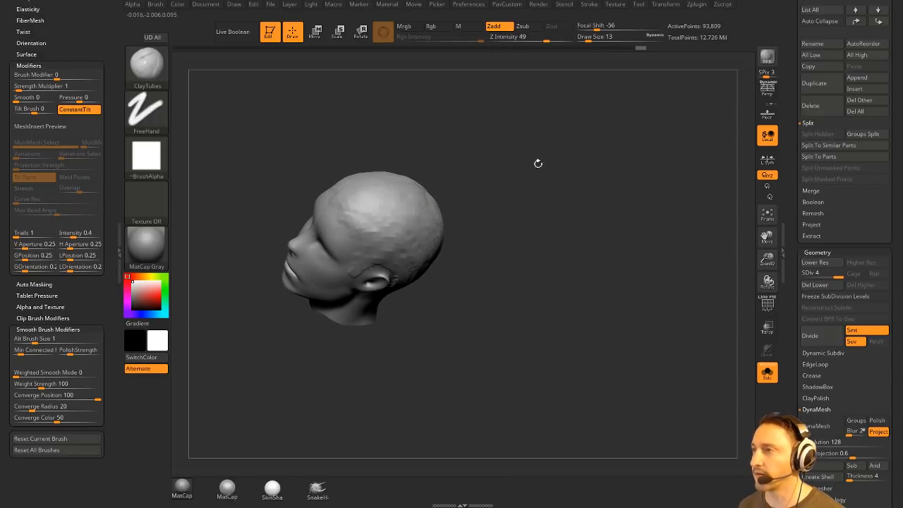
pyautogui.moveTo(353, 213); pyautogui.dragTo(391, 237)
pyautogui.moveTo(522, 225)
pyautogui.mouseDown()
pyautogui.moveTo(483, 245)
pyautogui.moveTo(497, 225)
pyautogui.moveTo(581, 220)
pyautogui.moveTo(577, 231)
pyautogui.moveTo(561, 226)
pyautogui.mouseUp()
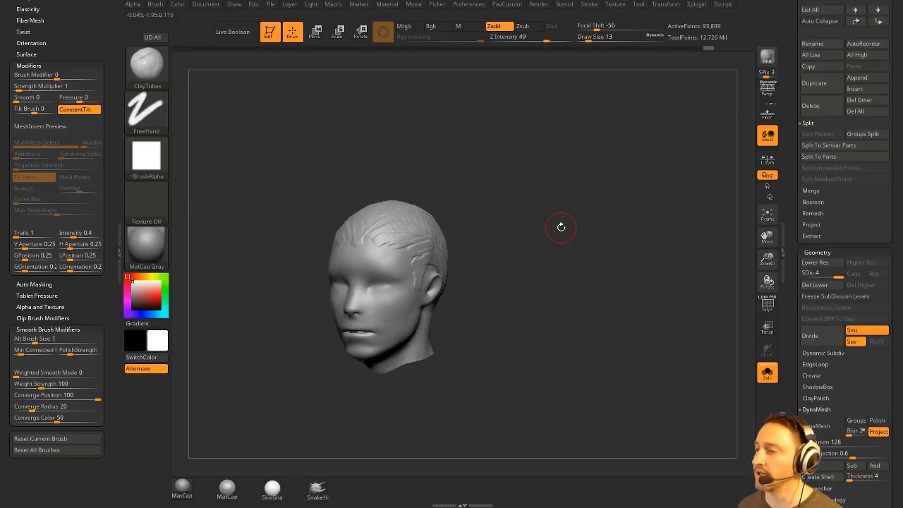
# Examine the braid and hair workflow reference sheet (1).jpg in XnView, and return to ZBrush
pyautogui.moveTo(695, 507); pyautogui.dragTo(518, 80)
pyautogui.scroll(5, 504, 222)
pyautogui.scroll(2, 556, 181)
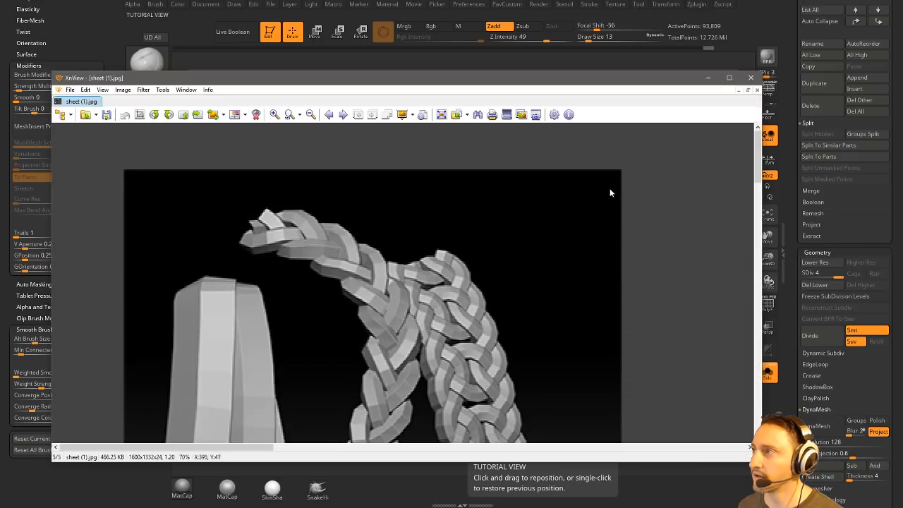
pyautogui.moveTo(611, 192); pyautogui.dragTo(91, 263)
pyautogui.moveTo(536, 424); pyautogui.dragTo(106, 426)
pyautogui.moveTo(654, 274); pyautogui.dragTo(89, 180)
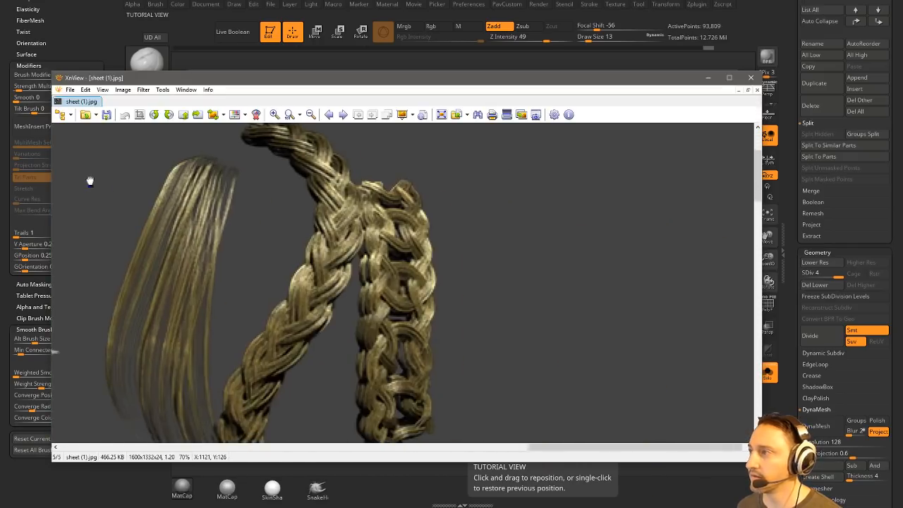
pyautogui.scroll(-3, 305, 282)
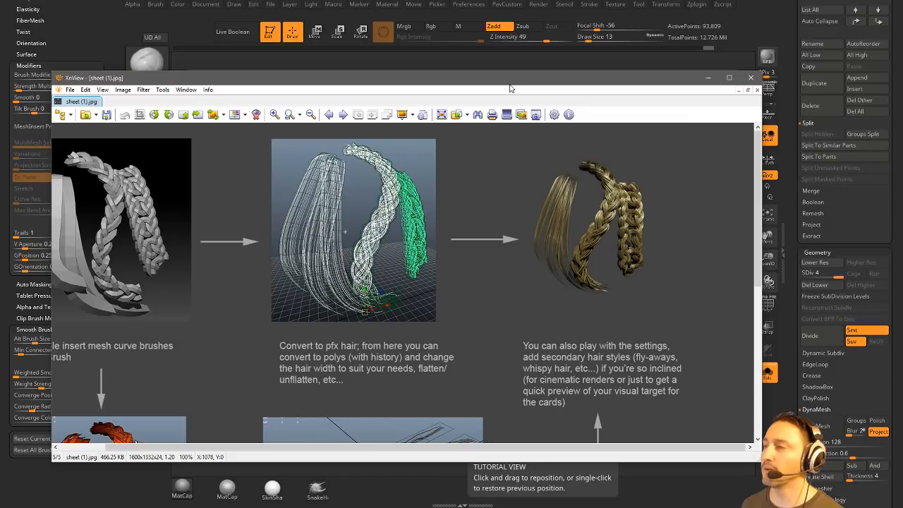
pyautogui.hotkey('alt', 'Tab')
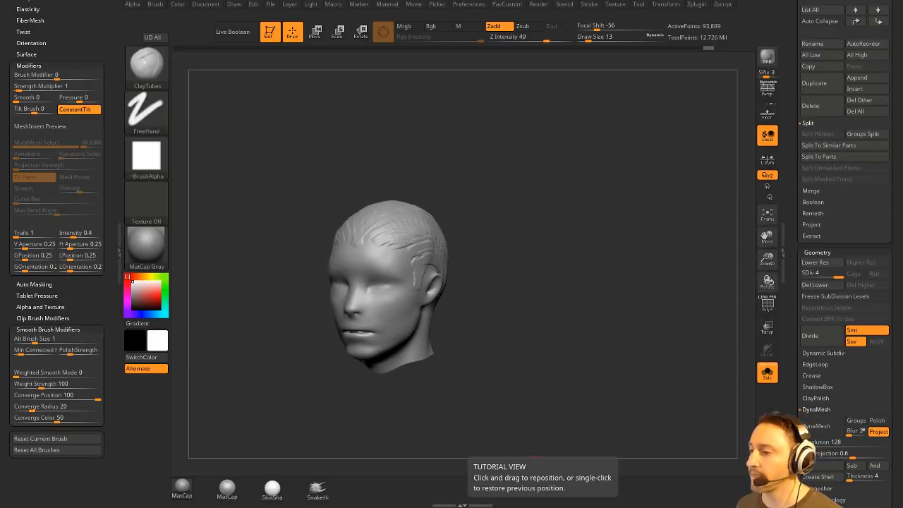
# Try a few larger strokes over the top of the hair with a Draw Size of 22
pyautogui.moveTo(491, 171); pyautogui.dragTo(429, 242)
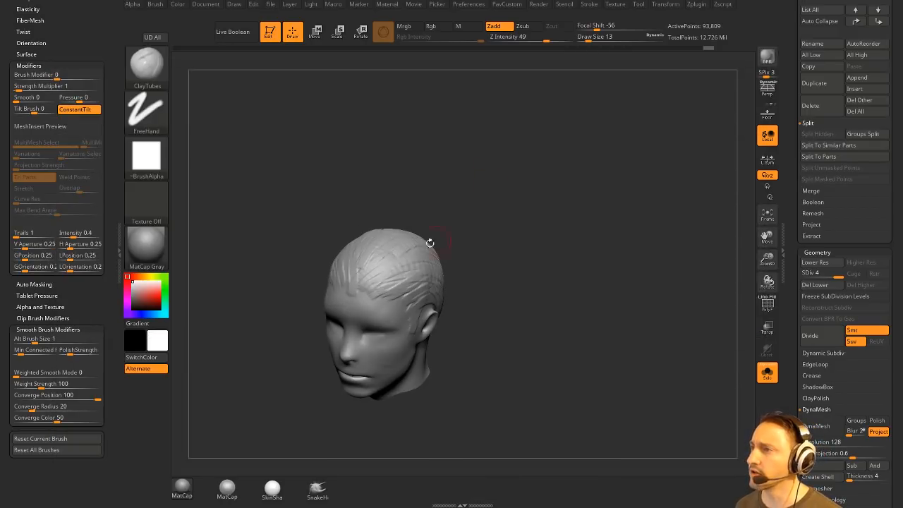
pyautogui.press('s')
pyautogui.moveTo(406, 270); pyautogui.dragTo(396, 282)
pyautogui.press('s')
pyautogui.moveTo(486, 204)
pyautogui.mouseDown()
pyautogui.moveTo(432, 255)
pyautogui.moveTo(426, 250)
pyautogui.moveTo(437, 224)
pyautogui.mouseUp()
pyautogui.moveTo(528, 243); pyautogui.dragTo(570, 183)
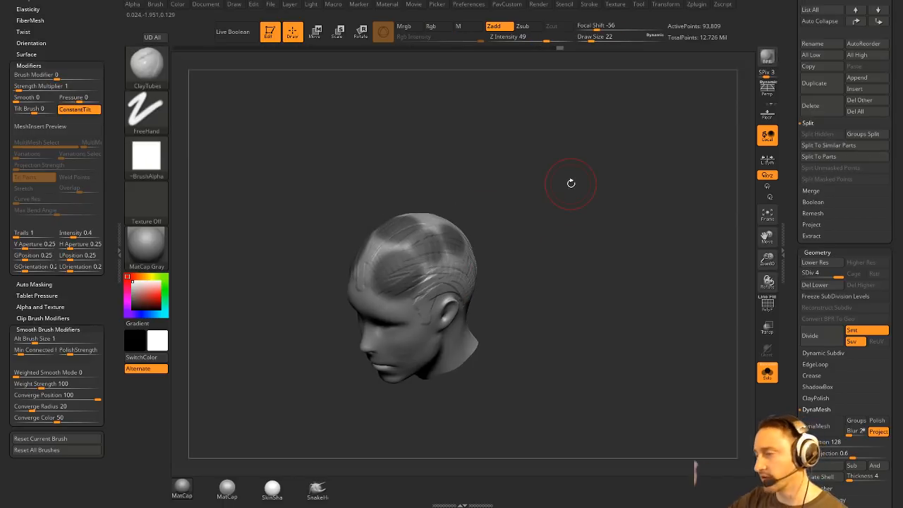
pyautogui.moveTo(526, 216)
pyautogui.mouseDown()
pyautogui.moveTo(553, 215)
pyautogui.moveTo(543, 257)
pyautogui.mouseUp()
pyautogui.press('s')
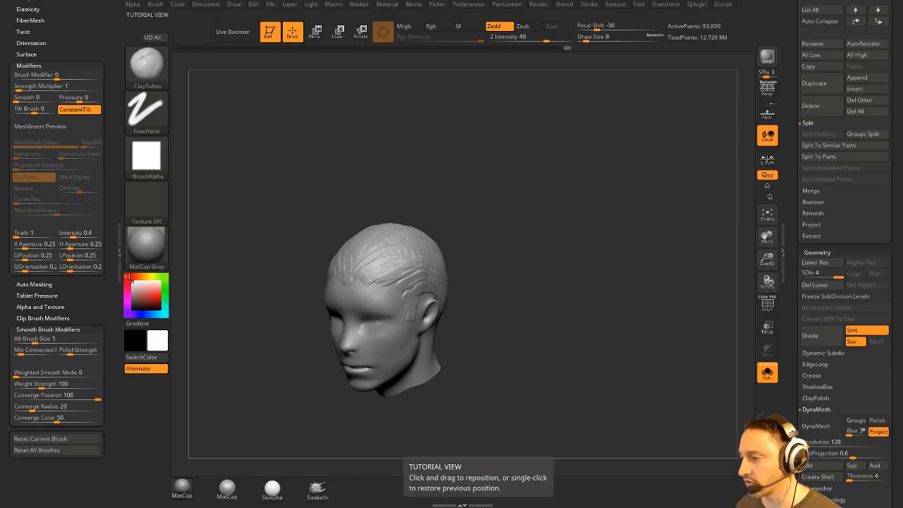
# Bring the sheet (1).jpg hair reference over the canvas in XnView, review its braid images, and move it away
pyautogui.moveTo(461, 506); pyautogui.dragTo(489, 58)
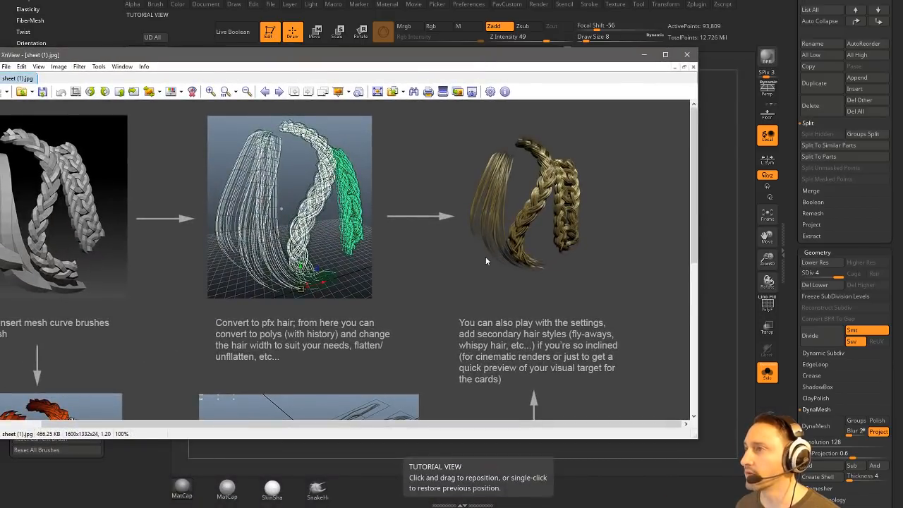
pyautogui.moveTo(284, 58); pyautogui.dragTo(374, 59)
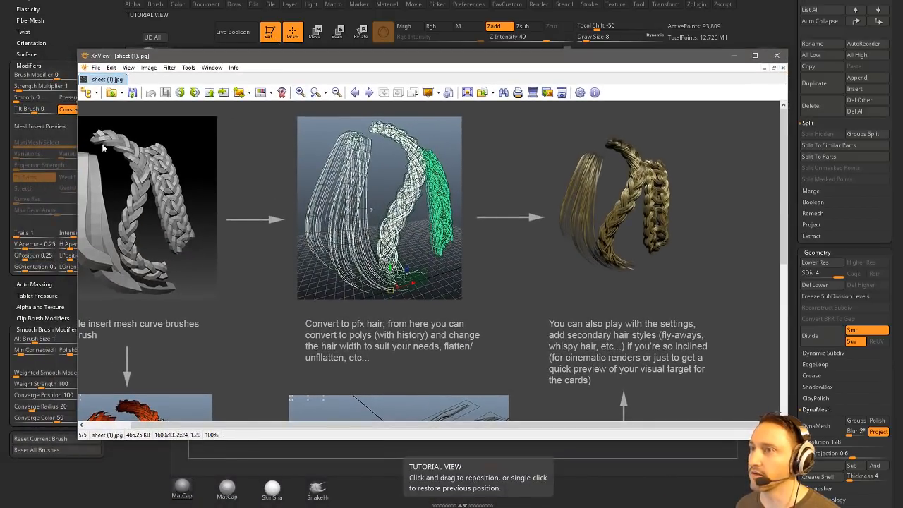
pyautogui.moveTo(244, 58); pyautogui.dragTo(260, 506)
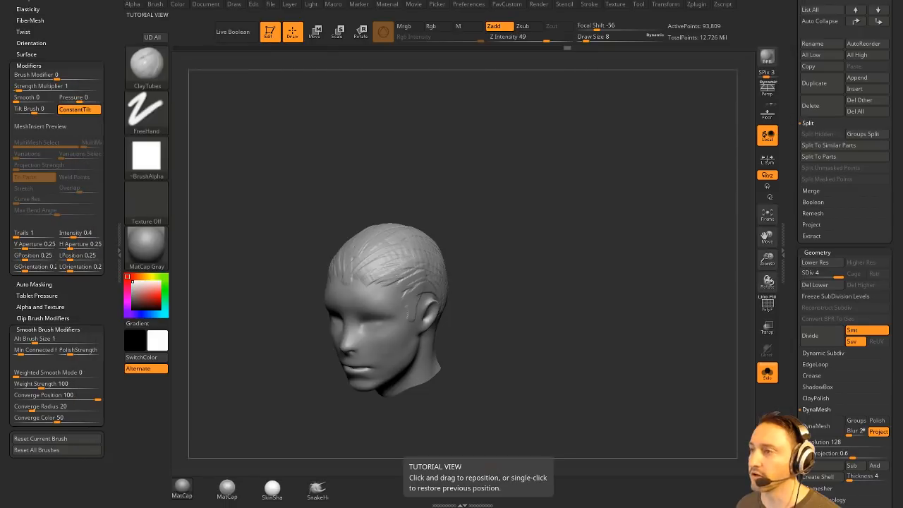
# Load the Mitsuami braid insert-mesh brush from Lightbox's Hair brush folder
pyautogui.moveTo(416, 210); pyautogui.dragTo(451, 169)
pyautogui.press(',')
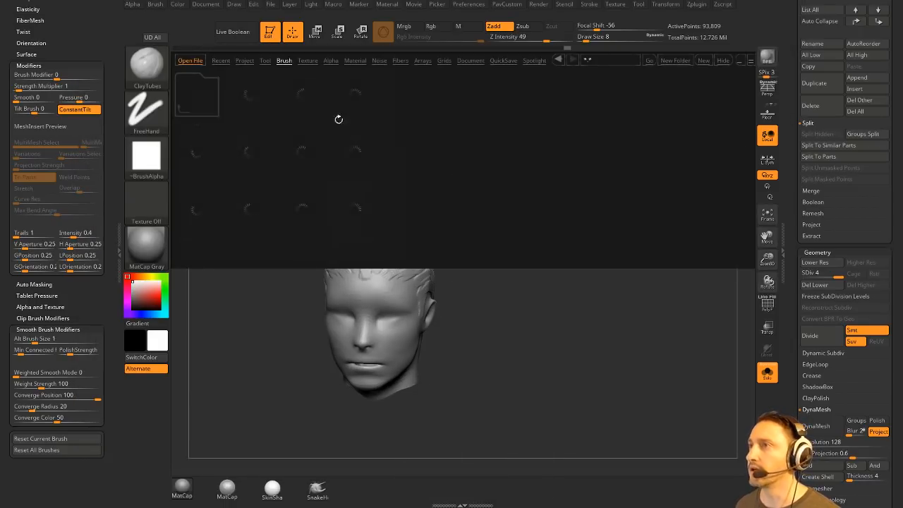
pyautogui.click(285, 61)
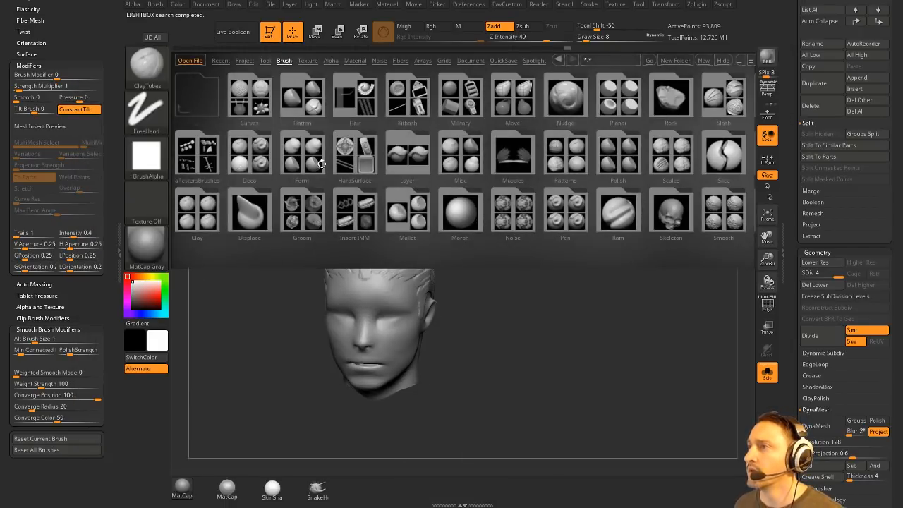
pyautogui.click(316, 213)
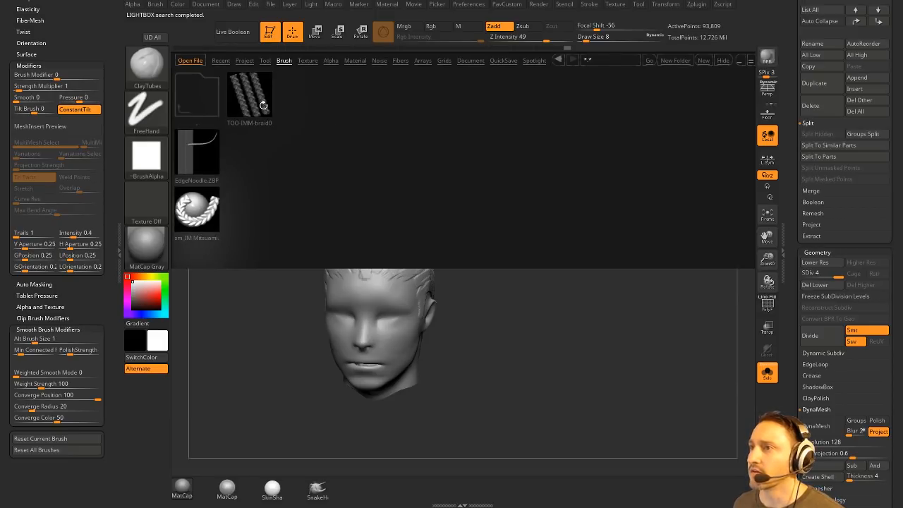
pyautogui.doubleClick(200, 205)
# Delete the head's lower subdivision levels and draw a Mitsuami braid from the hairline out past the back of the head
pyautogui.moveTo(530, 225)
pyautogui.mouseDown()
pyautogui.moveTo(568, 142)
pyautogui.moveTo(459, 204)
pyautogui.mouseUp()
pyautogui.press('s')
pyautogui.moveTo(370, 266); pyautogui.dragTo(533, 304)
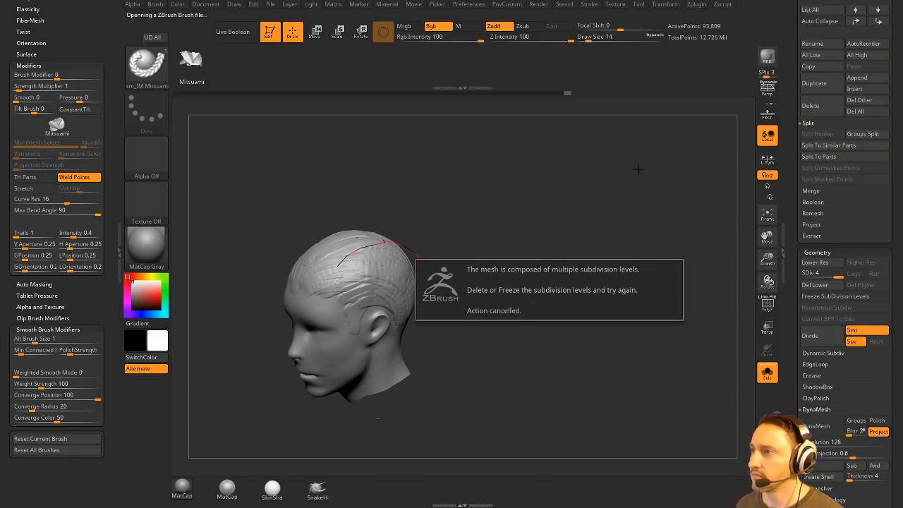
pyautogui.click(817, 285)
pyautogui.click(364, 261)
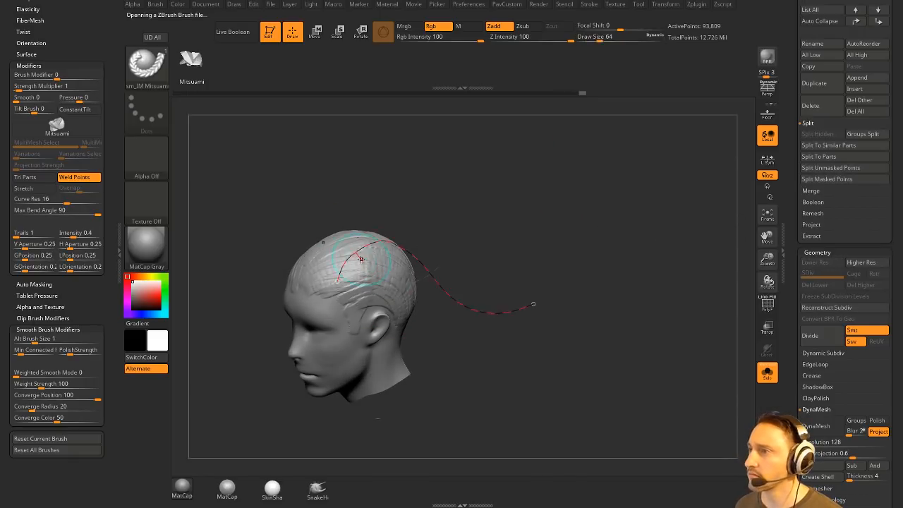
pyautogui.moveTo(339, 279); pyautogui.dragTo(529, 256)
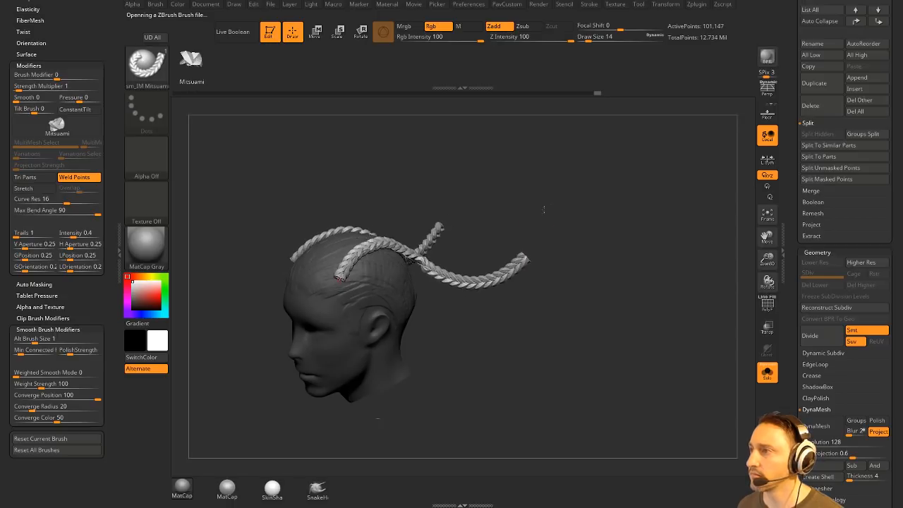
# Try thickening the braid along its curve with a larger Draw Size, and undo the change
pyautogui.moveTo(530, 223); pyautogui.dragTo(543, 212)
pyautogui.press('s')
pyautogui.moveTo(442, 273); pyautogui.dragTo(451, 273)
pyautogui.click(433, 295)
pyautogui.moveTo(466, 339); pyautogui.dragTo(481, 340)
pyautogui.moveTo(356, 266); pyautogui.dragTo(362, 263)
pyautogui.press('s')
pyautogui.moveTo(498, 247); pyautogui.dragTo(496, 247)
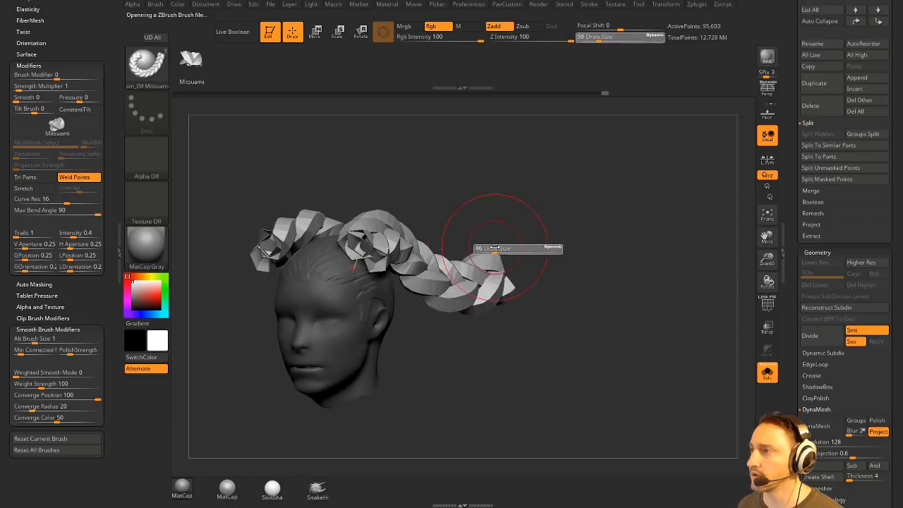
pyautogui.hotkey('ctrl', 'z')
# Draw a shorter braid over the crown to the back of the head and resize it with a Draw Size of 22
pyautogui.moveTo(381, 266); pyautogui.dragTo(445, 272)
pyautogui.press('s')
pyautogui.moveTo(571, 254); pyautogui.dragTo(538, 258)
pyautogui.press('s')
pyautogui.moveTo(397, 246); pyautogui.dragTo(387, 246)
pyautogui.click(402, 247)
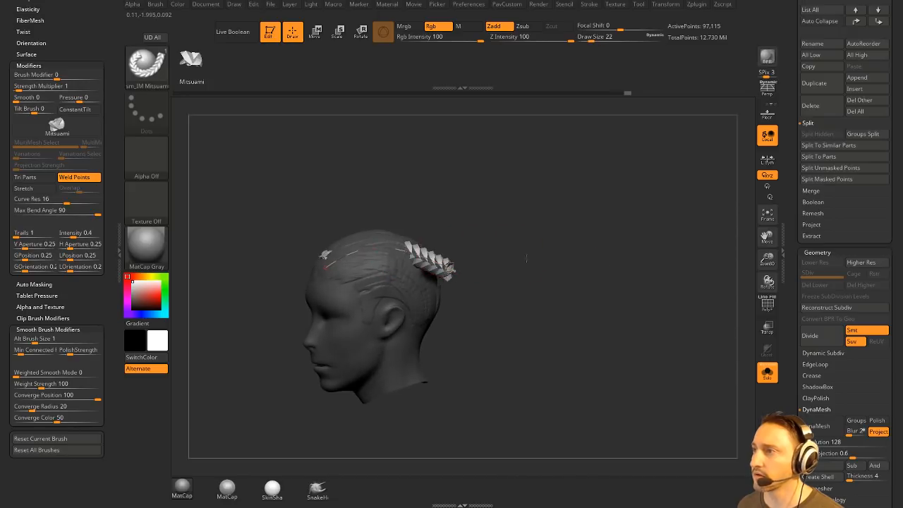
# Draw a long Mitsuami braid outward and down from the side of the head near the temple, mirrored on both sides
pyautogui.moveTo(526, 259); pyautogui.dragTo(562, 257)
pyautogui.moveTo(462, 266); pyautogui.dragTo(610, 221)
pyautogui.moveTo(385, 270); pyautogui.dragTo(488, 373)
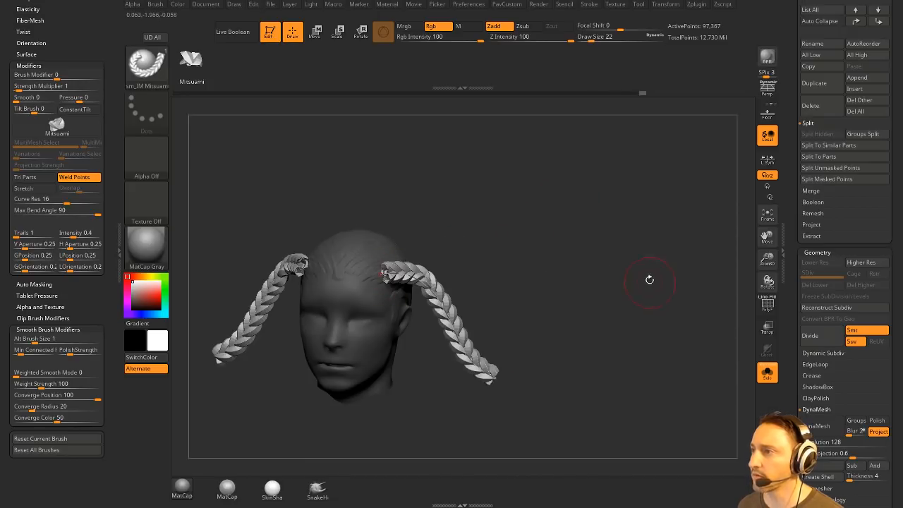
# Reshape the braids with the Move brush so they start behind the hairline and hang down behind the ears
pyautogui.moveTo(649, 278)
pyautogui.mouseDown()
pyautogui.moveTo(664, 274)
pyautogui.moveTo(567, 256)
pyautogui.mouseUp()
pyautogui.press('b')
pyautogui.press('m')
pyautogui.press('v')
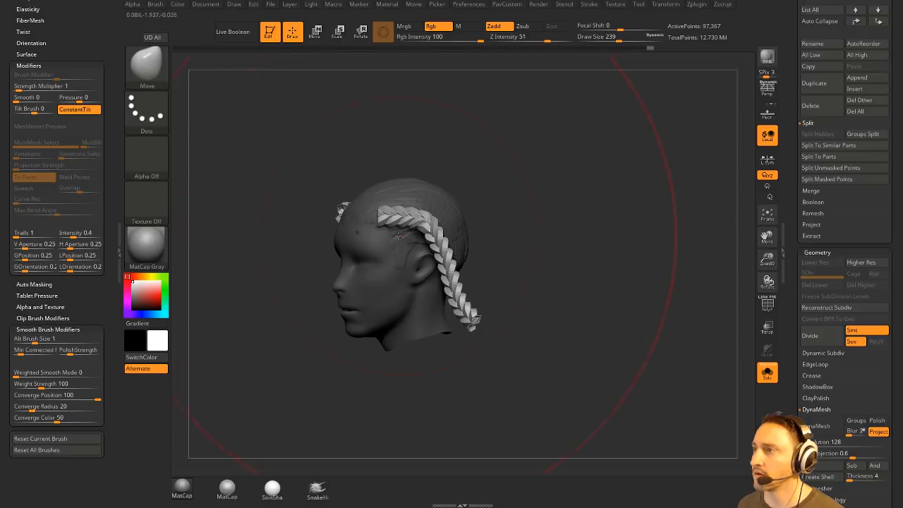
pyautogui.press('s')
pyautogui.moveTo(398, 232)
pyautogui.mouseDown()
pyautogui.moveTo(385, 232)
pyautogui.moveTo(441, 210)
pyautogui.mouseUp()
pyautogui.moveTo(539, 211)
pyautogui.mouseDown()
pyautogui.moveTo(445, 209)
pyautogui.moveTo(459, 224)
pyautogui.mouseUp()
pyautogui.moveTo(486, 163); pyautogui.dragTo(562, 180)
pyautogui.moveTo(438, 276); pyautogui.dragTo(381, 311)
pyautogui.press('s')
pyautogui.moveTo(481, 306); pyautogui.dragTo(464, 306)
pyautogui.moveTo(533, 267)
pyautogui.mouseDown()
pyautogui.moveTo(490, 285)
pyautogui.moveTo(501, 277)
pyautogui.mouseUp()
# Switch to the Standard brush with a Draw Size of 9
pyautogui.press('b')
pyautogui.press('s')
pyautogui.press('t')
pyautogui.press('s')
pyautogui.moveTo(511, 261)
pyautogui.keyDown('alt'); pyautogui.mouseDown()
pyautogui.moveTo(515, 270)
pyautogui.moveTo(474, 304)
pyautogui.mouseUp(); pyautogui.keyUp('alt')
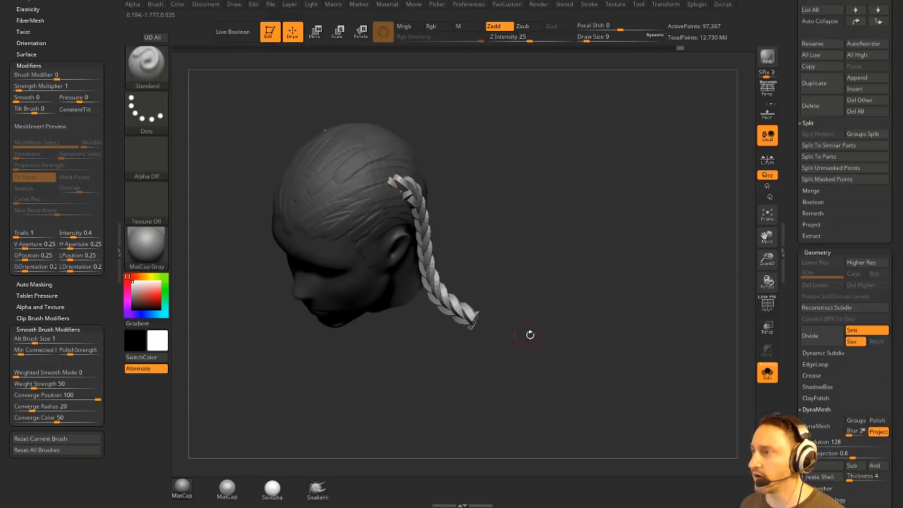
pyautogui.moveTo(528, 332); pyautogui.dragTo(558, 315)
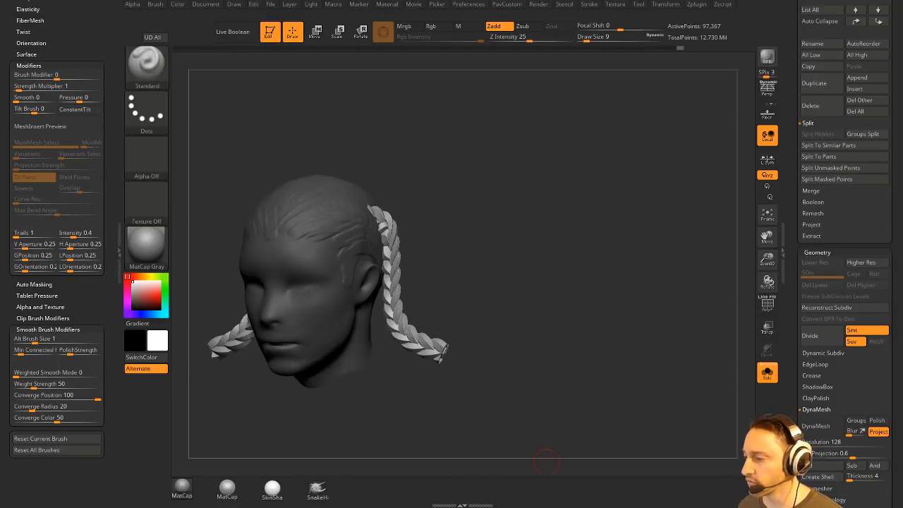
# Switch to XnView to look at the insert-mesh hair workflow in sheet (1).jpg, and return to ZBrush
pyautogui.moveTo(553, 506); pyautogui.dragTo(485, 80)
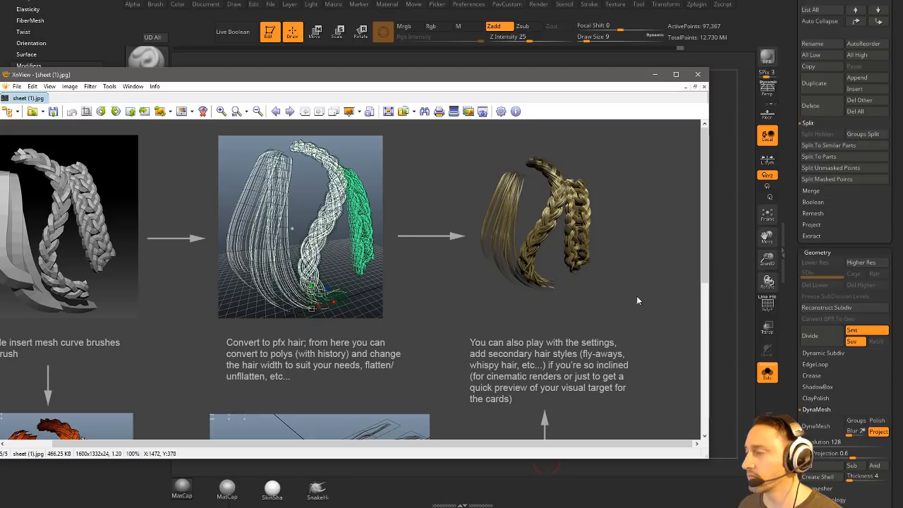
pyautogui.moveTo(331, 81); pyautogui.dragTo(395, 507)
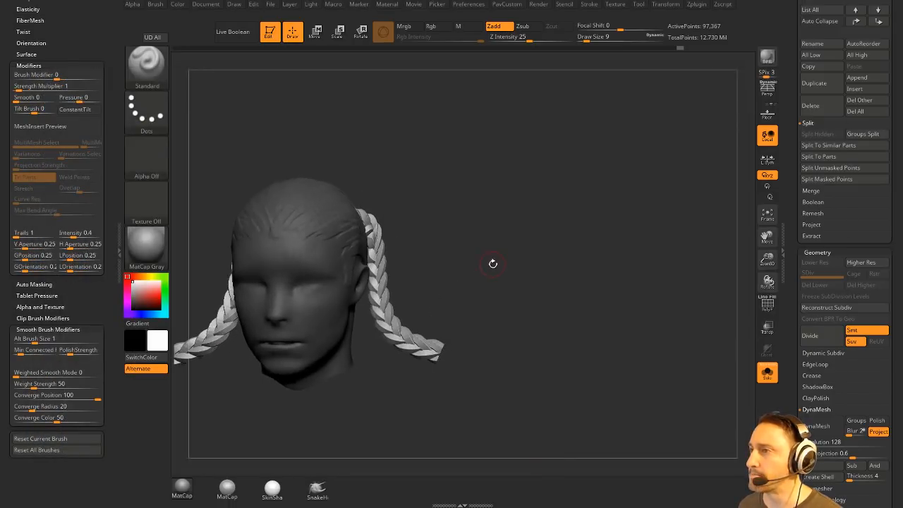
pyautogui.moveTo(492, 263); pyautogui.dragTo(534, 276)
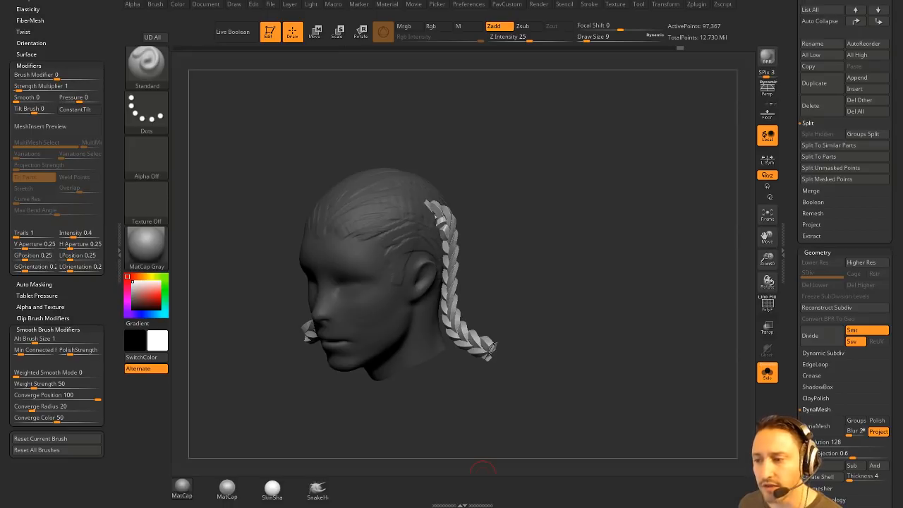
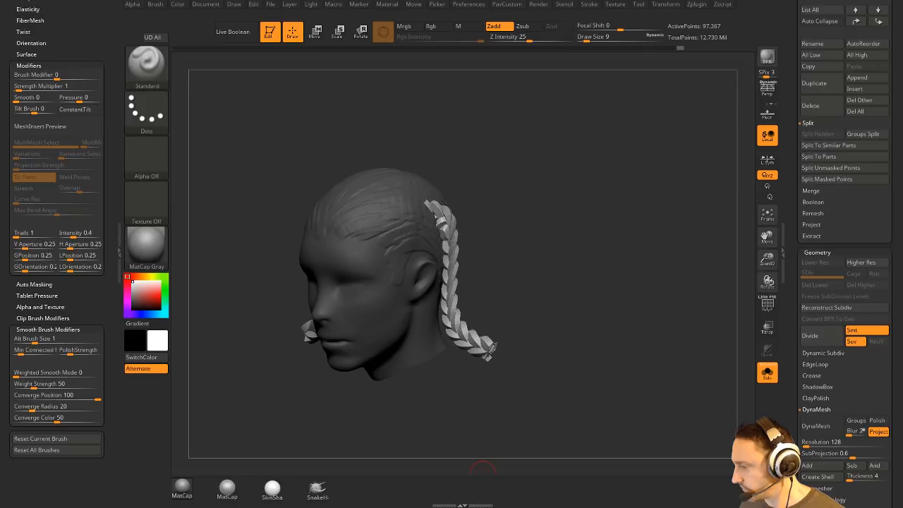
pyautogui.hotkey('ctrl', 's')
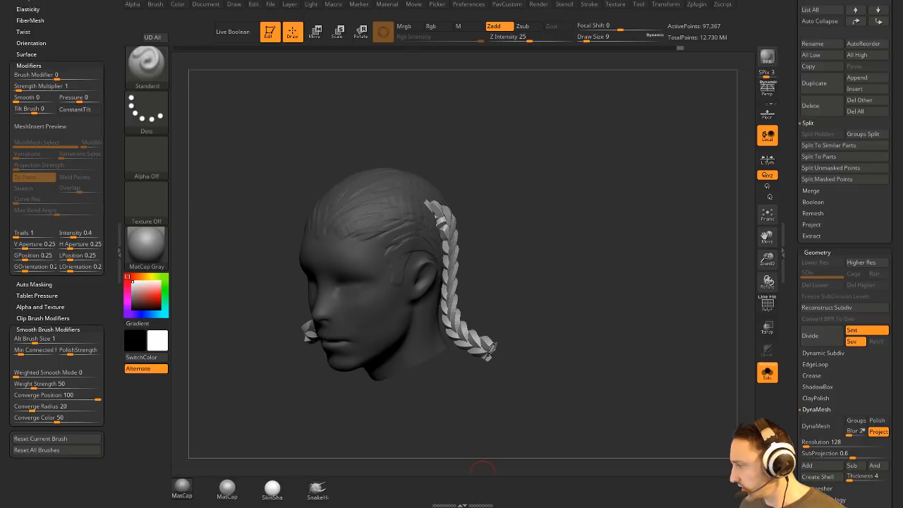
# Switch to the YouTube page in Chrome and skim through the GDC Female Concept Sketch video from its early stages to near the end
pyautogui.moveTo(434, 507); pyautogui.dragTo(374, 49)
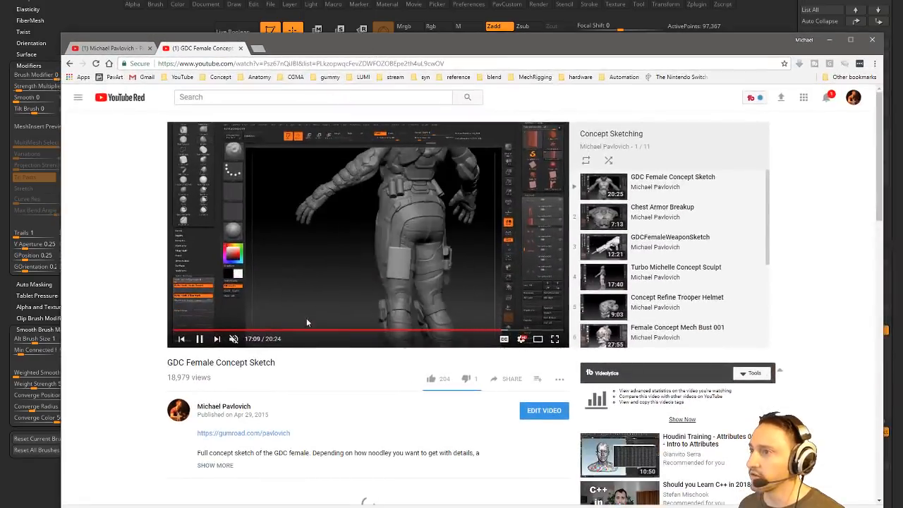
pyautogui.click(304, 330)
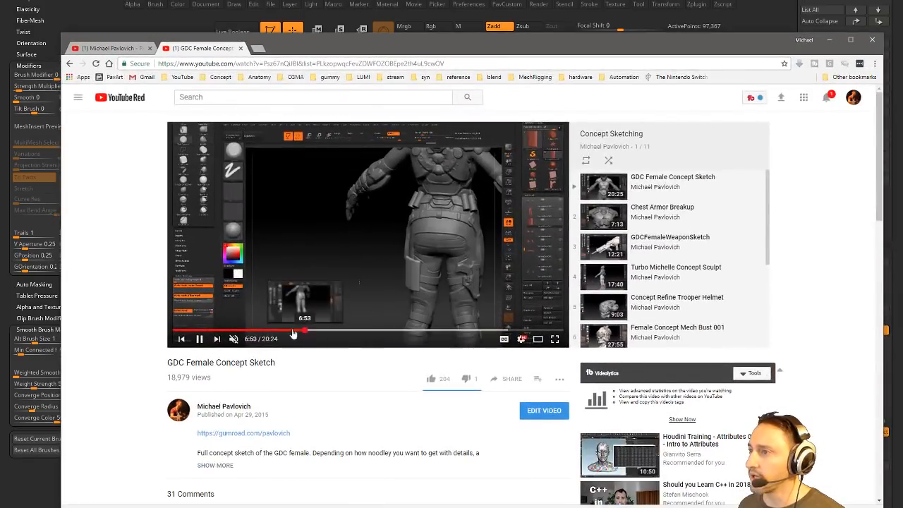
pyautogui.click(200, 331)
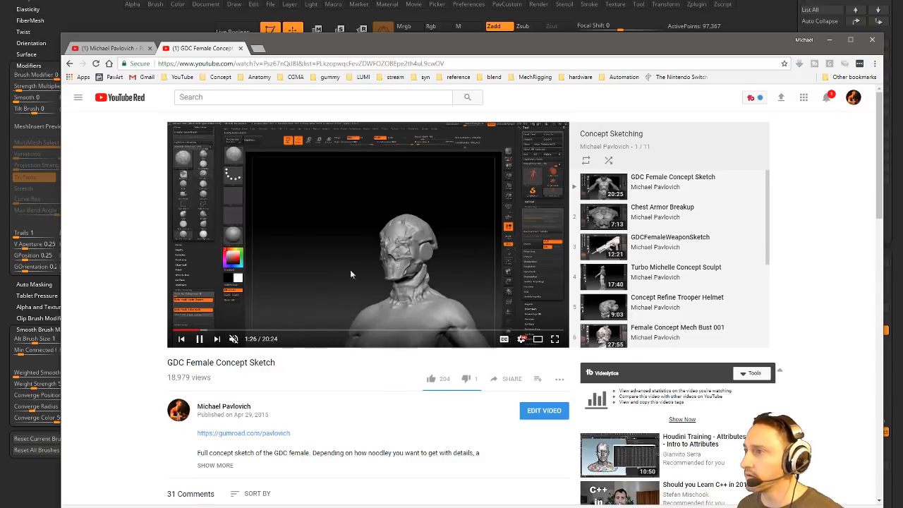
pyautogui.click(217, 330)
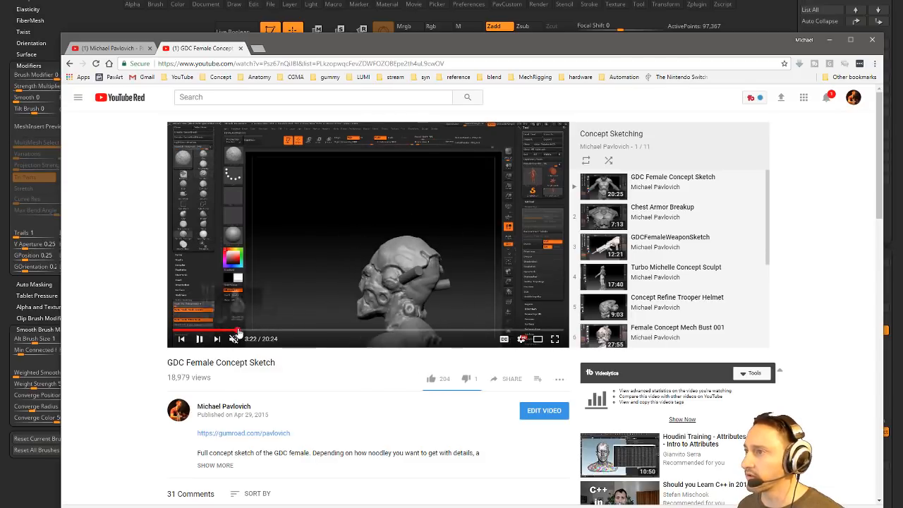
pyautogui.click(237, 329)
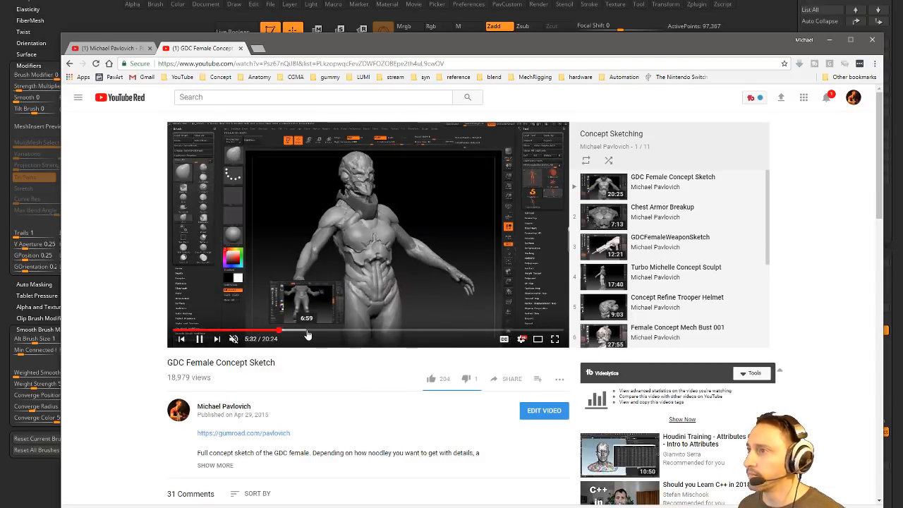
pyautogui.click(306, 332)
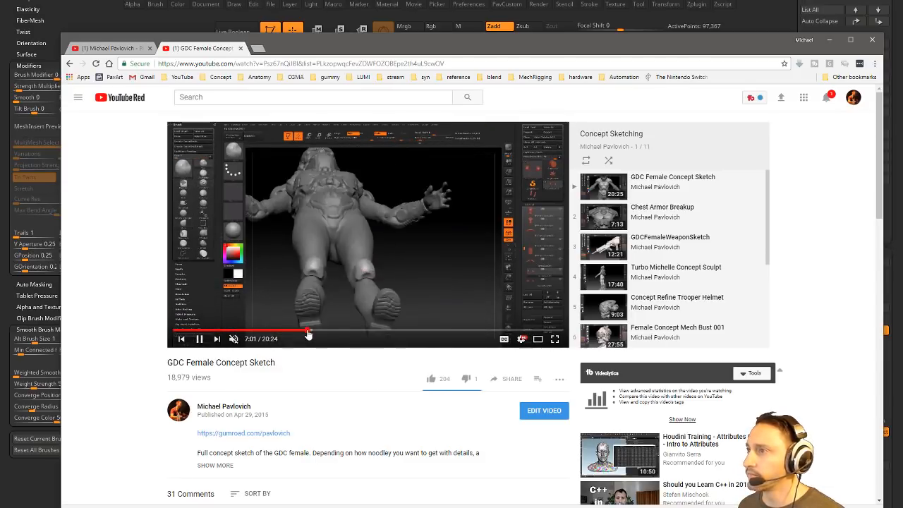
pyautogui.click(347, 332)
pyautogui.click(391, 333)
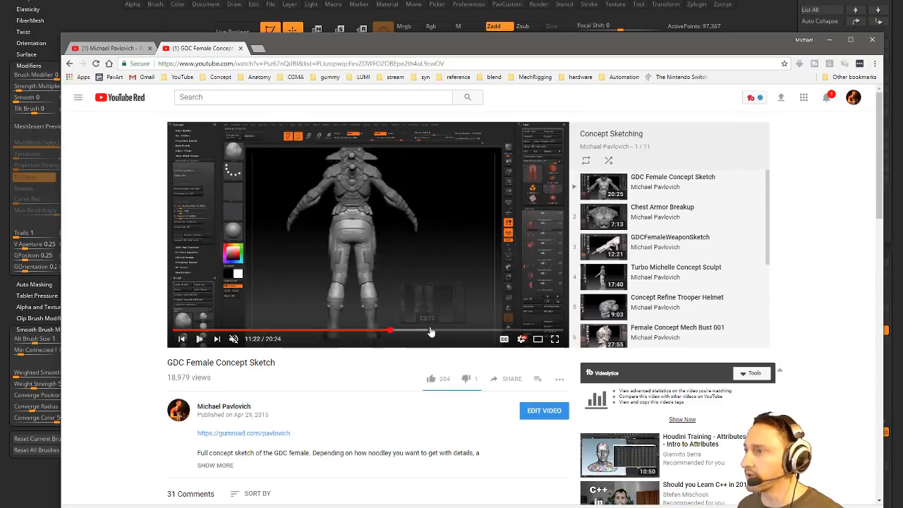
pyautogui.click(431, 333)
pyautogui.click(459, 333)
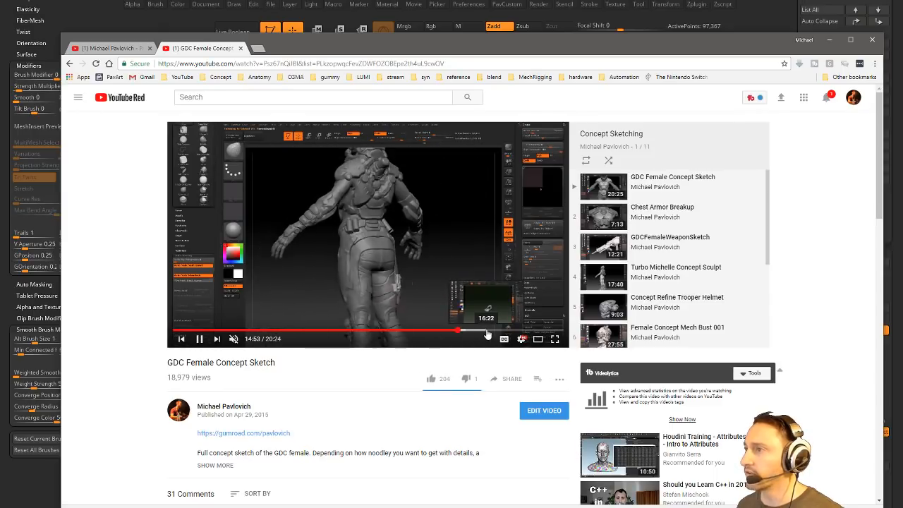
pyautogui.click(485, 332)
pyautogui.click(500, 331)
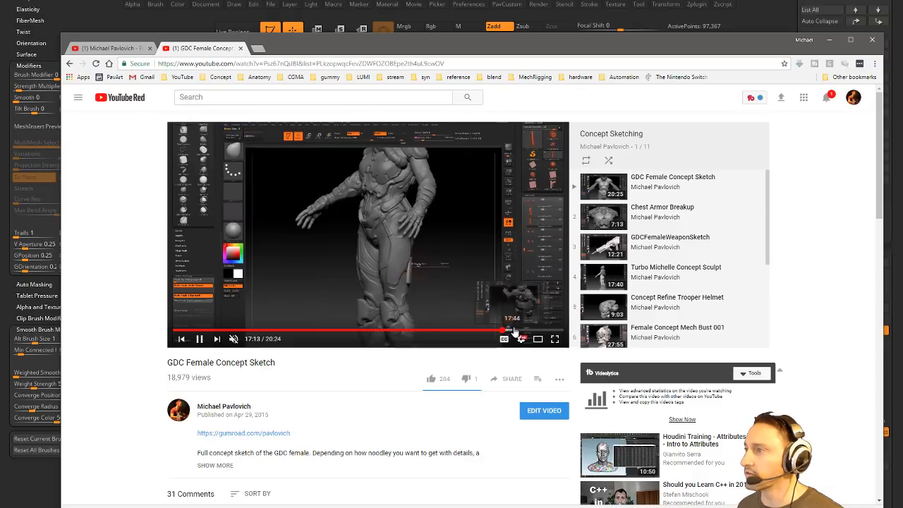
pyautogui.click(516, 332)
pyautogui.click(532, 332)
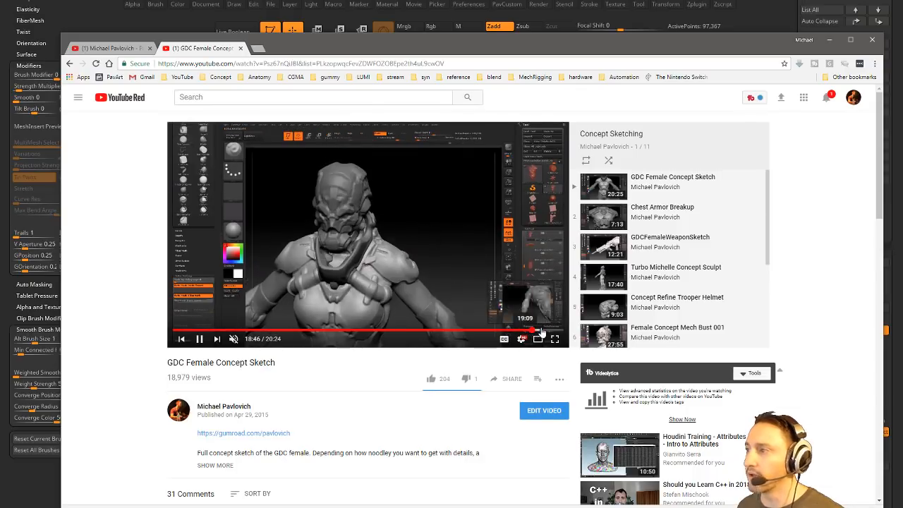
pyautogui.click(542, 331)
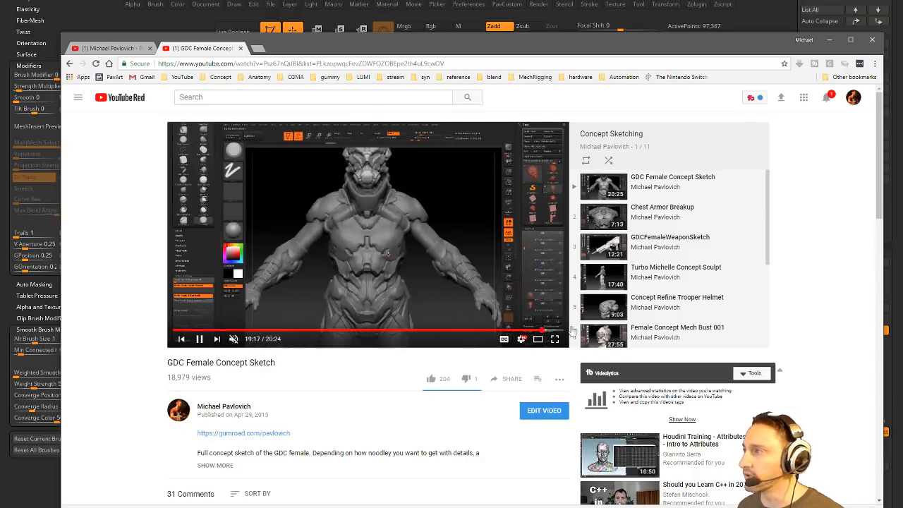
pyautogui.scroll(-2, 618, 308)
pyautogui.scroll(2, 620, 304)
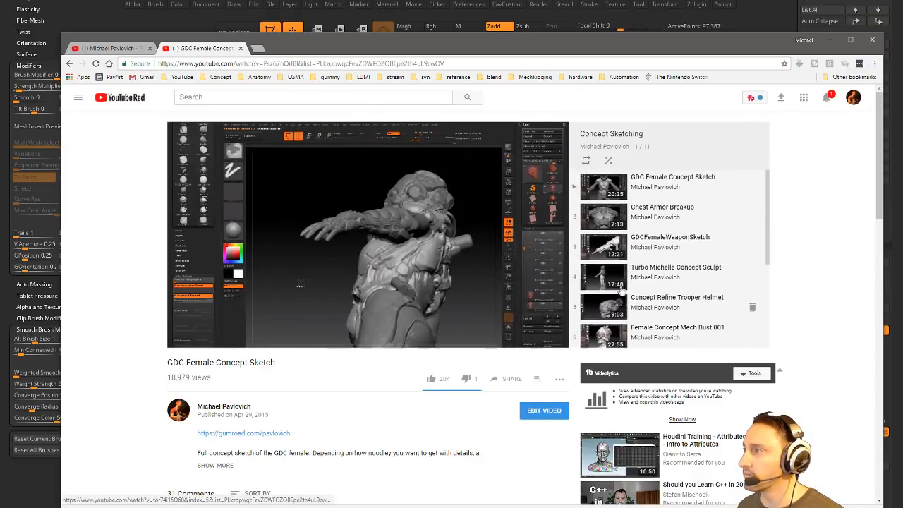
# Open the GDCFemaleWeaponSketch video from the Concept Sketching playlist and skip ahead through its sculpting stages
pyautogui.click(643, 215)
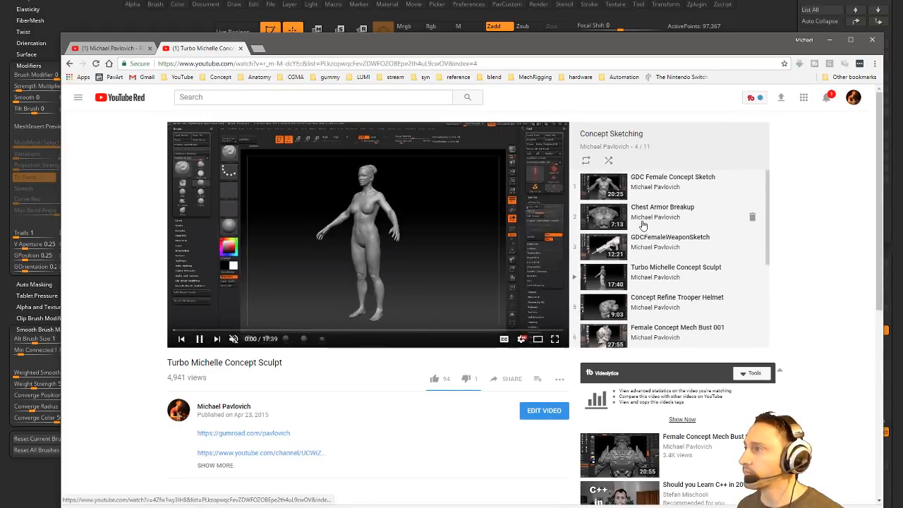
pyautogui.click(643, 243)
pyautogui.click(230, 331)
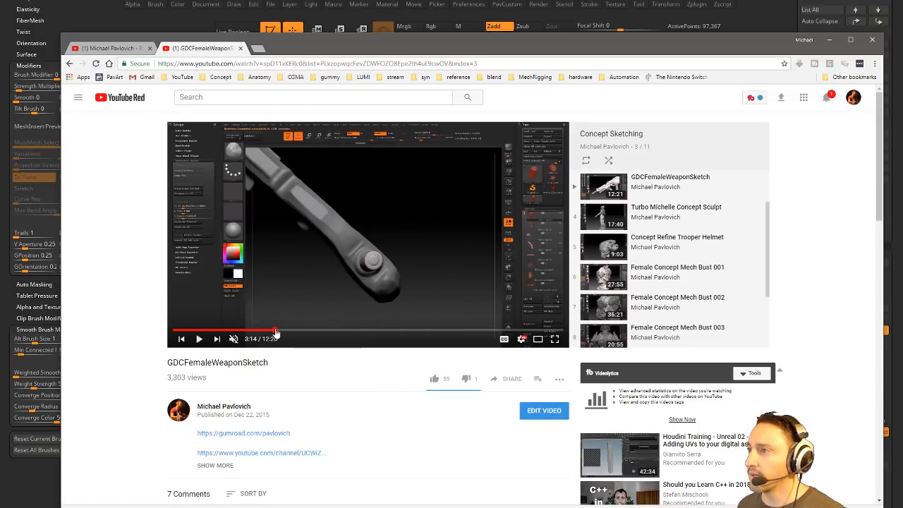
pyautogui.click(323, 330)
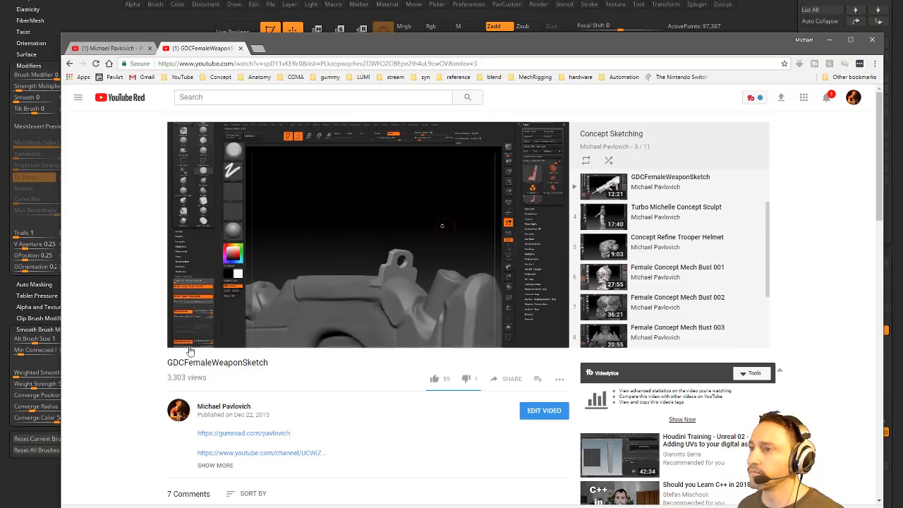
pyautogui.moveTo(203, 339)
# Open artstation.com in a new browser tab
pyautogui.click(260, 51)
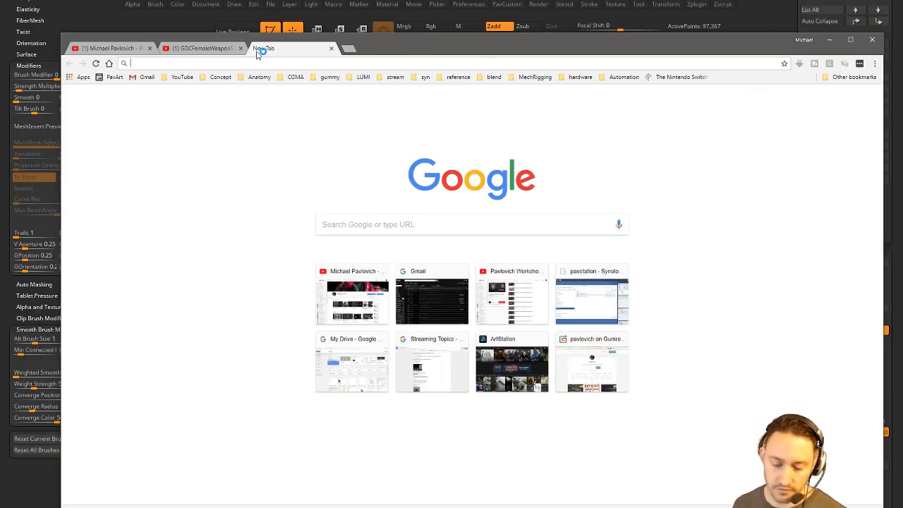
pyautogui.write('afrt')
pyautogui.press('BackSpace')
pyautogui.press('BackSpace')
pyautogui.write('rst')
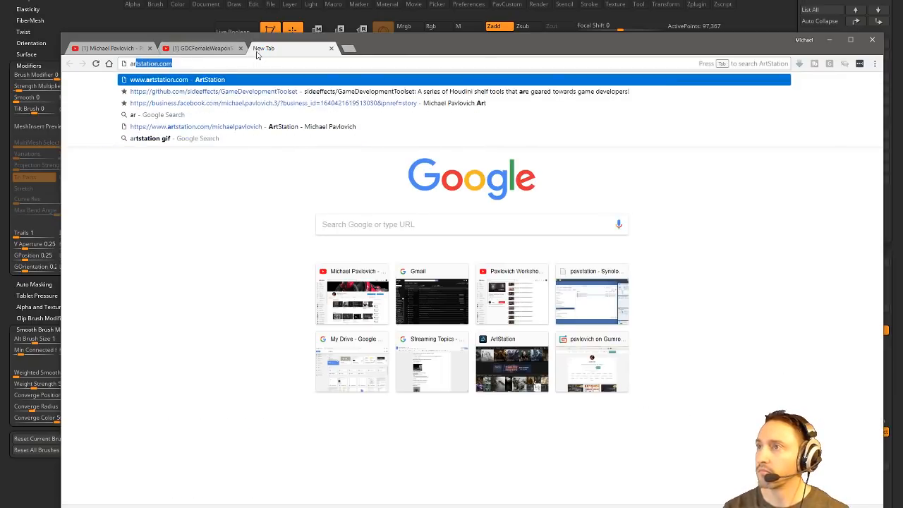
pyautogui.press('BackSpace')
pyautogui.press('BackSpace')
pyautogui.press('BackSpace')
pyautogui.write('t')
pyautogui.press('BackSpace')
pyautogui.write('rtstat')
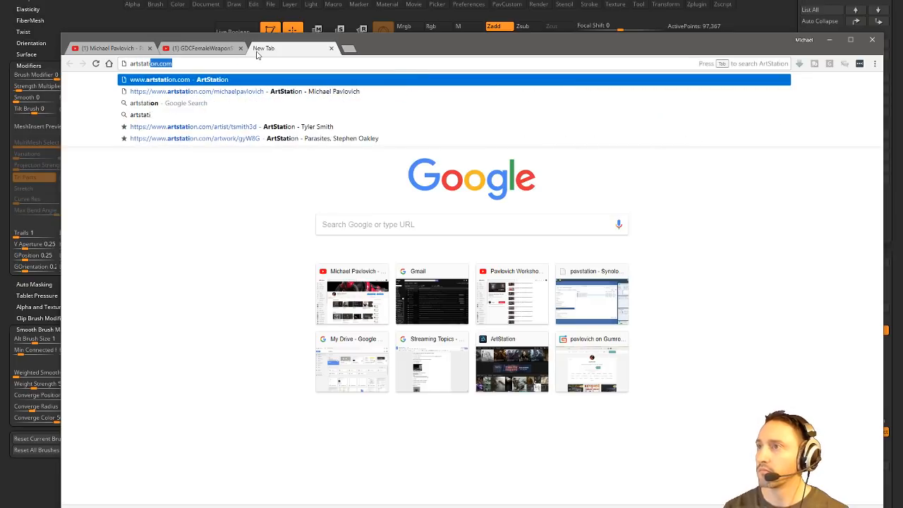
pyautogui.press('Return')
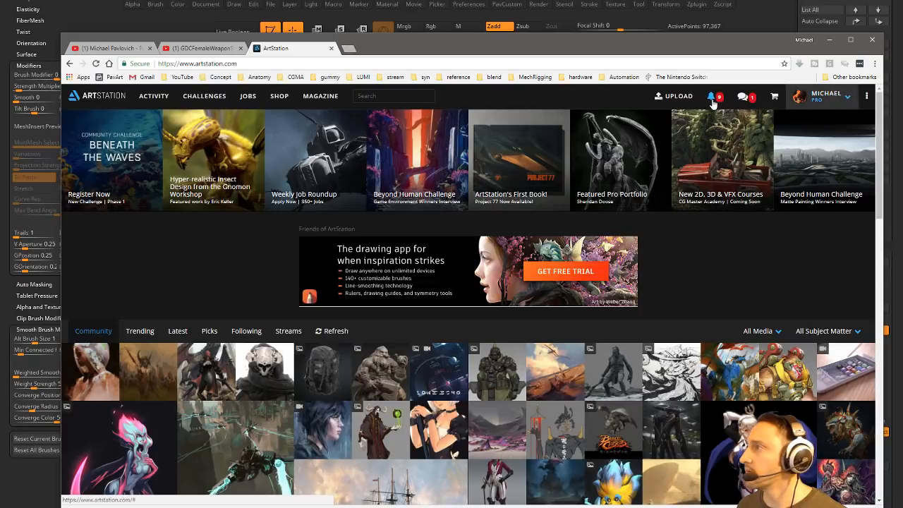
# Open the account's own ArtStation portfolio and browse down to the MCC: Halo 2 Anniversary project
pyautogui.click(847, 98)
pyautogui.click(811, 120)
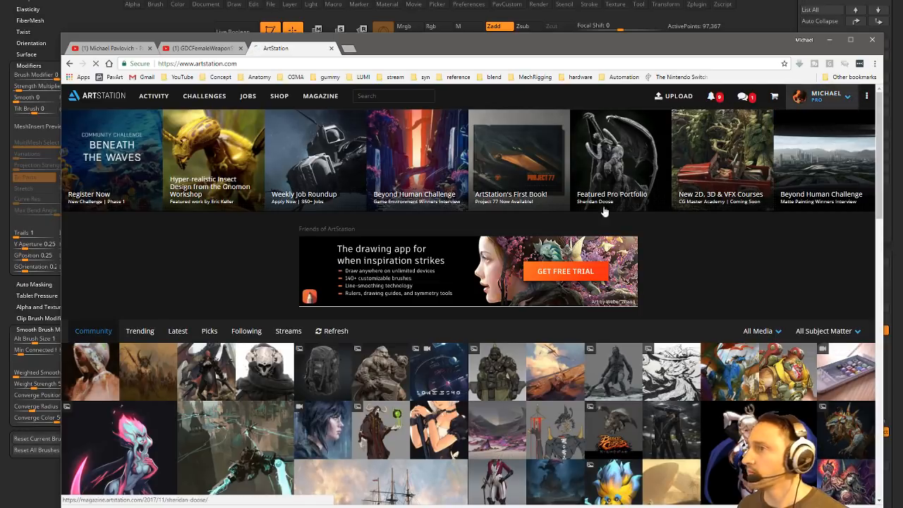
pyautogui.scroll(-3, 234, 328)
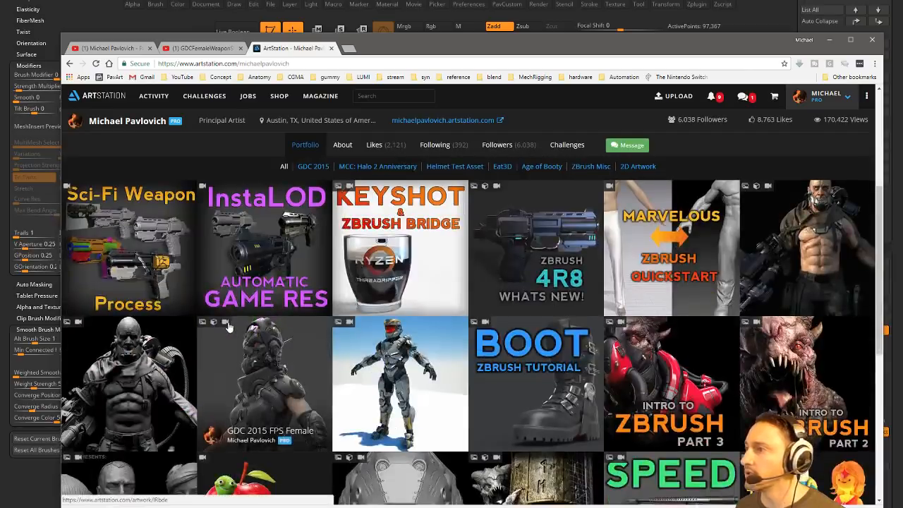
pyautogui.scroll(-1, 183, 356)
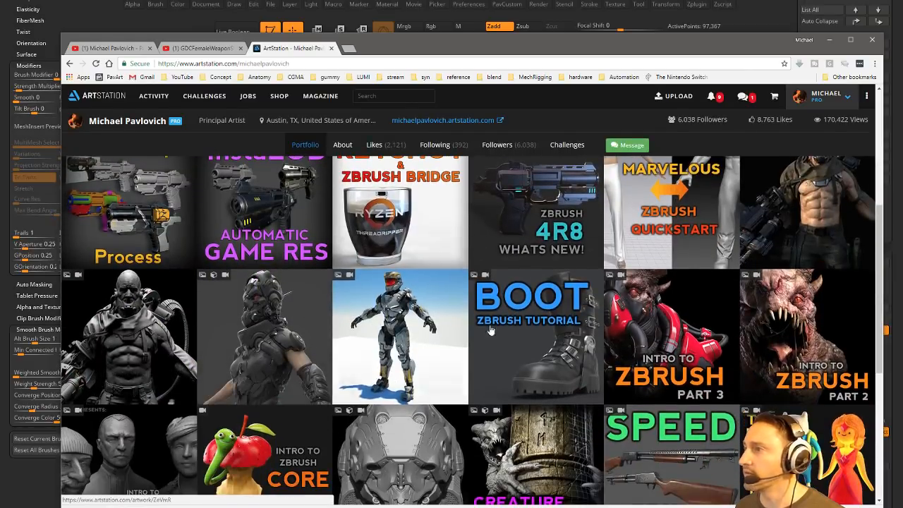
# Open the MCC: Halo 2 Anniversary artwork, look through its armor concept and shape refinement images, and return to the portfolio
pyautogui.click(424, 304)
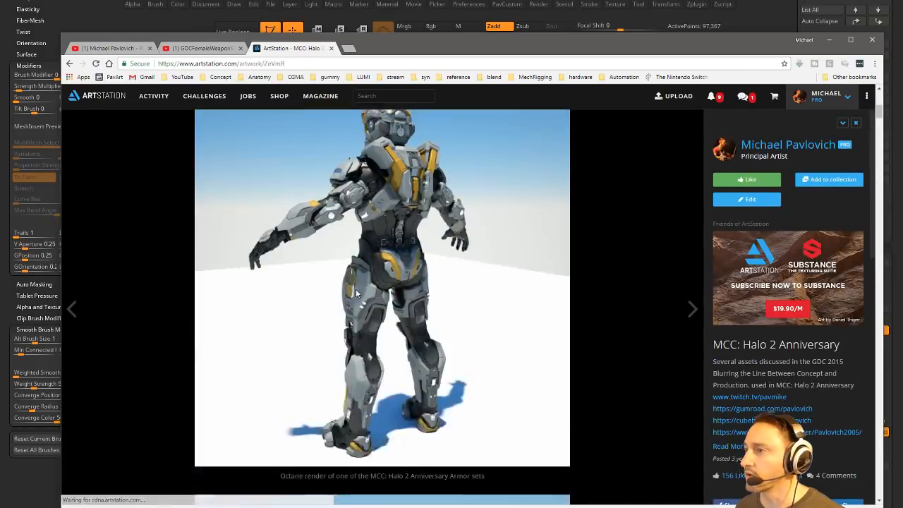
pyautogui.scroll(-5, 371, 290)
pyautogui.scroll(-10, 371, 289)
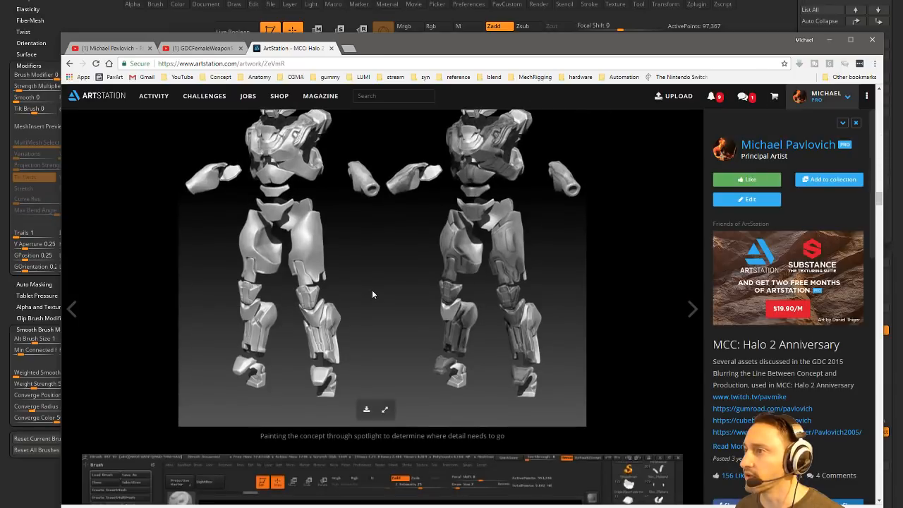
pyautogui.scroll(-5, 368, 295)
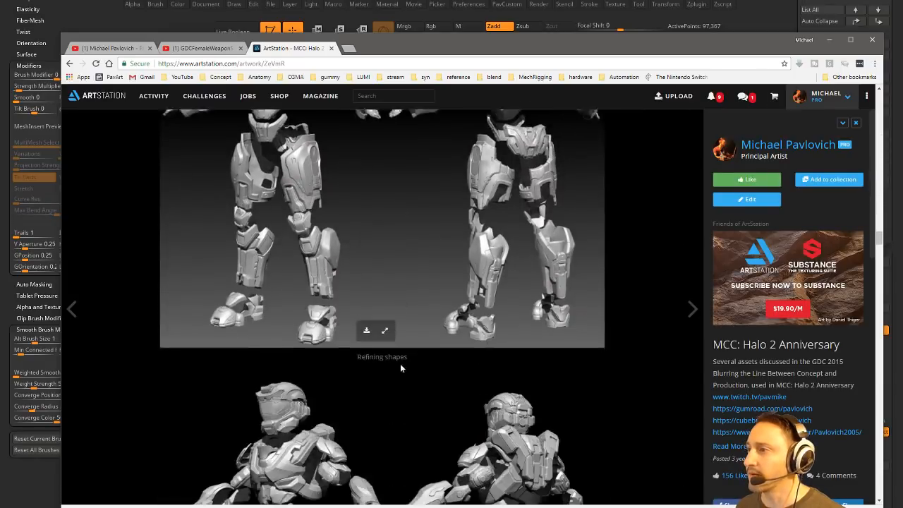
pyautogui.click(71, 65)
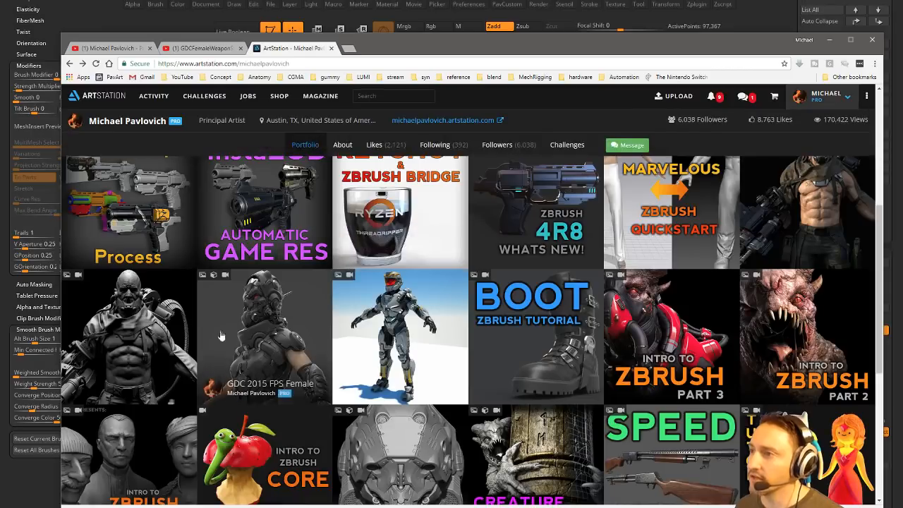
# Open the Commander - High Res Process artwork and look through its final renders and early full-body character blockouts
pyautogui.click(132, 293)
pyautogui.scroll(-6, 354, 332)
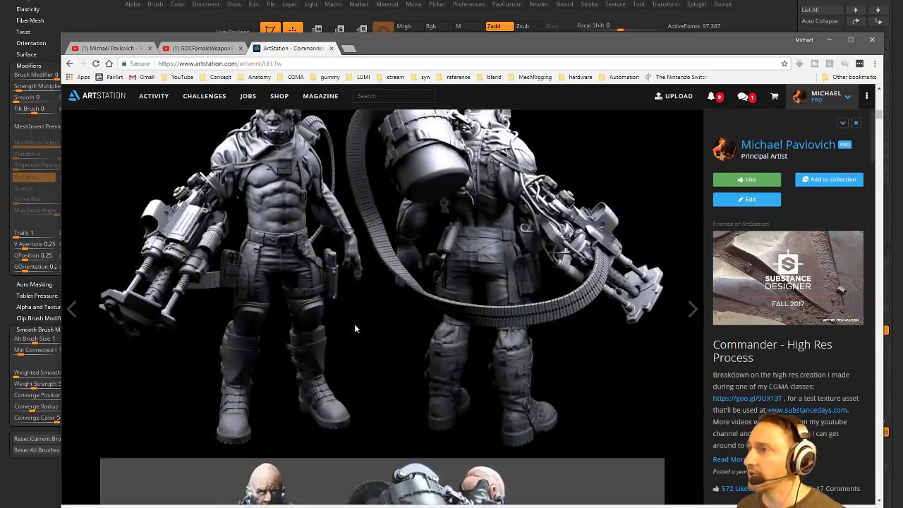
pyautogui.scroll(-10, 358, 321)
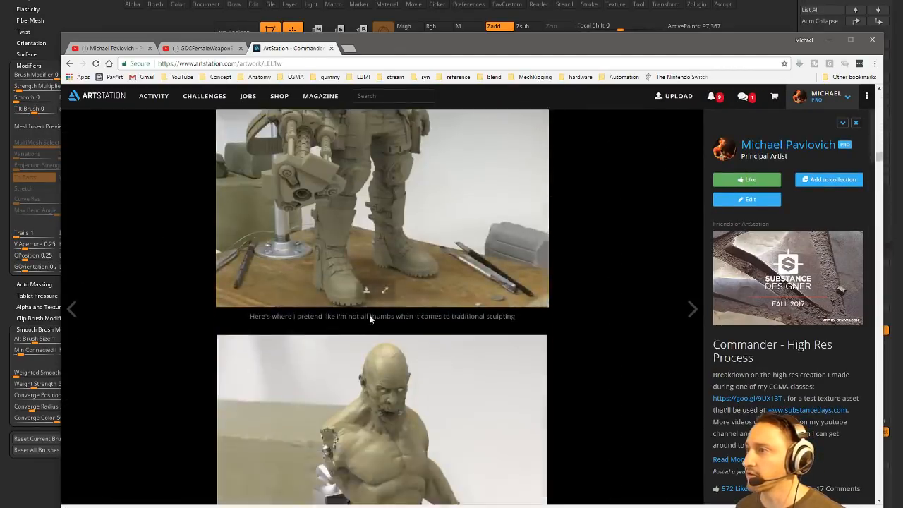
pyautogui.scroll(-10, 374, 318)
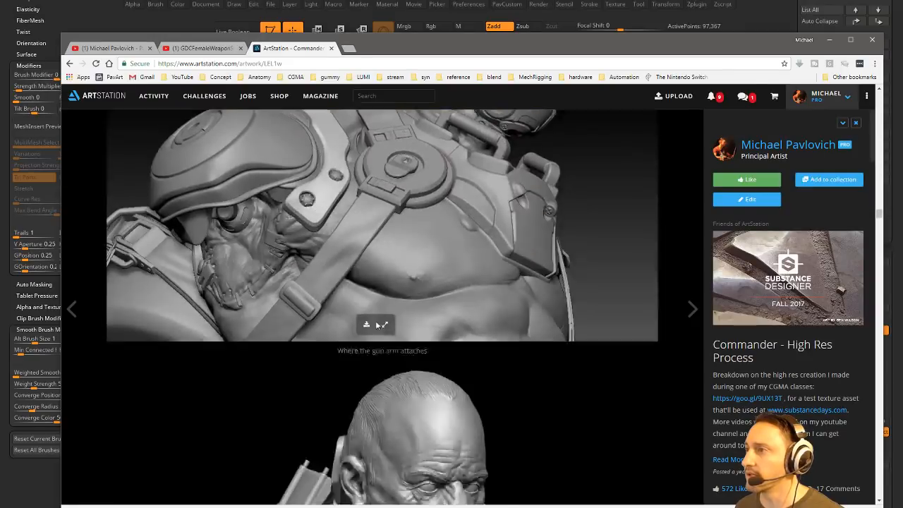
pyautogui.scroll(-8, 379, 324)
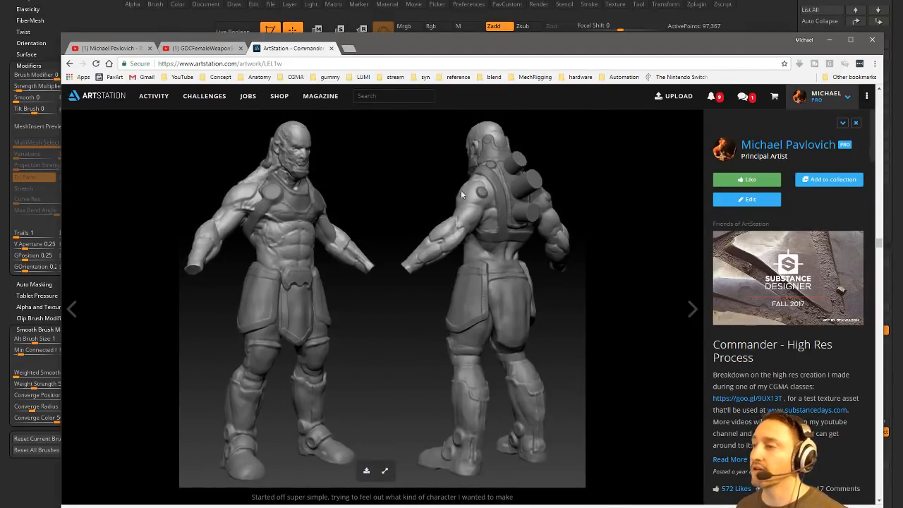
pyautogui.scroll(-8, 268, 177)
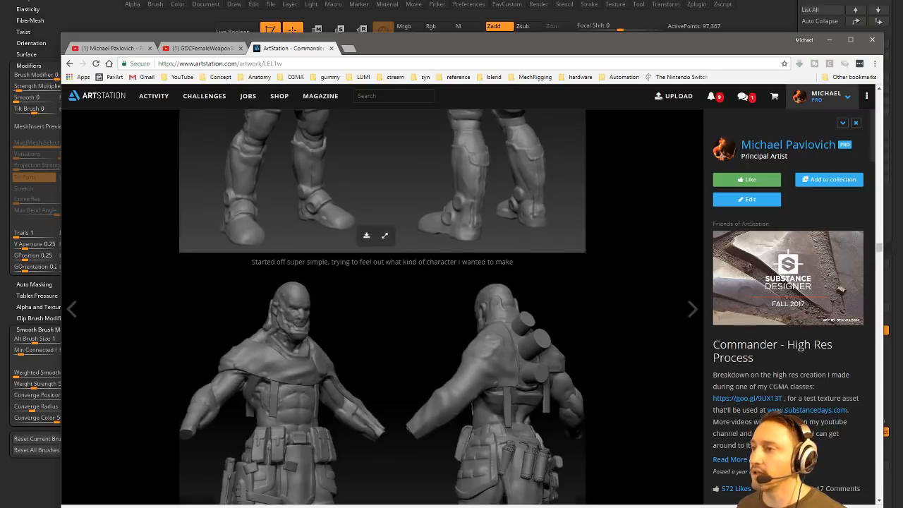
pyautogui.scroll(3, 240, 212)
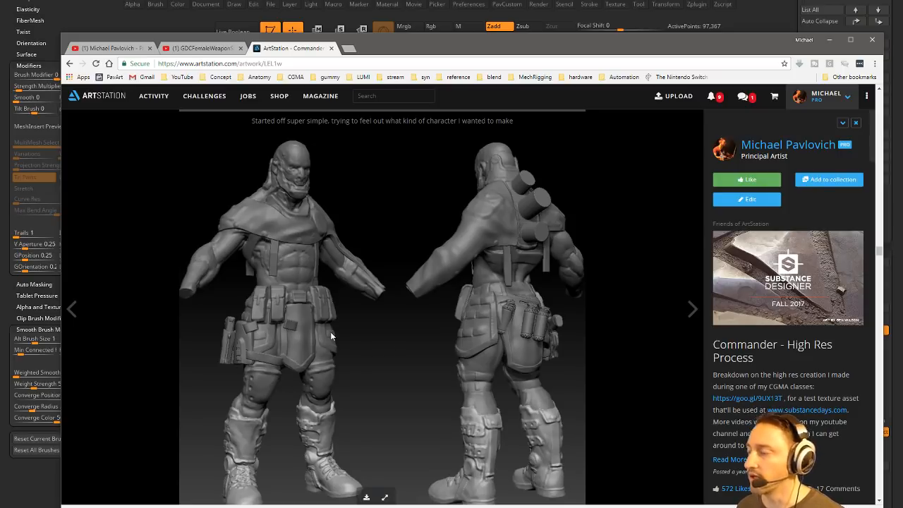
pyautogui.scroll(-10, 347, 318)
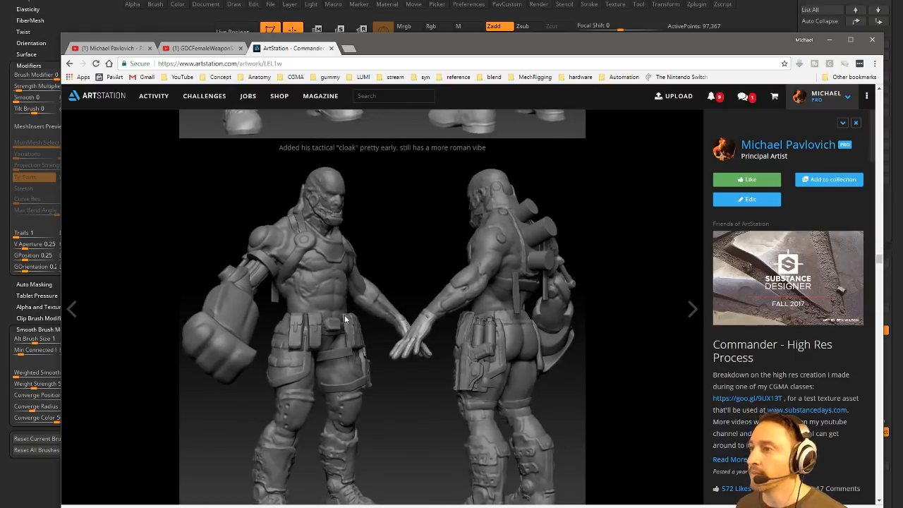
pyautogui.scroll(-5, 343, 321)
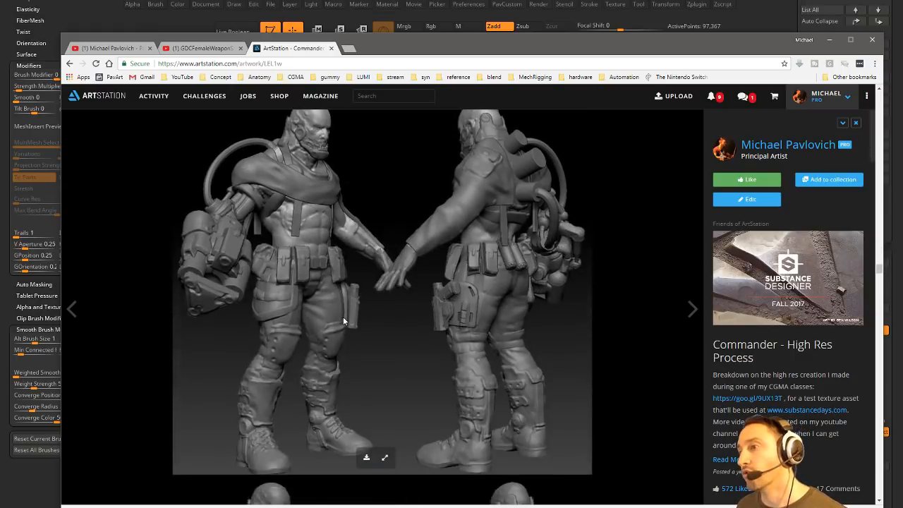
# Examine the Commander's body anatomy, weapon arm blockout, ammo packs and rebuilt boot forms
pyautogui.scroll(-15, 343, 321)
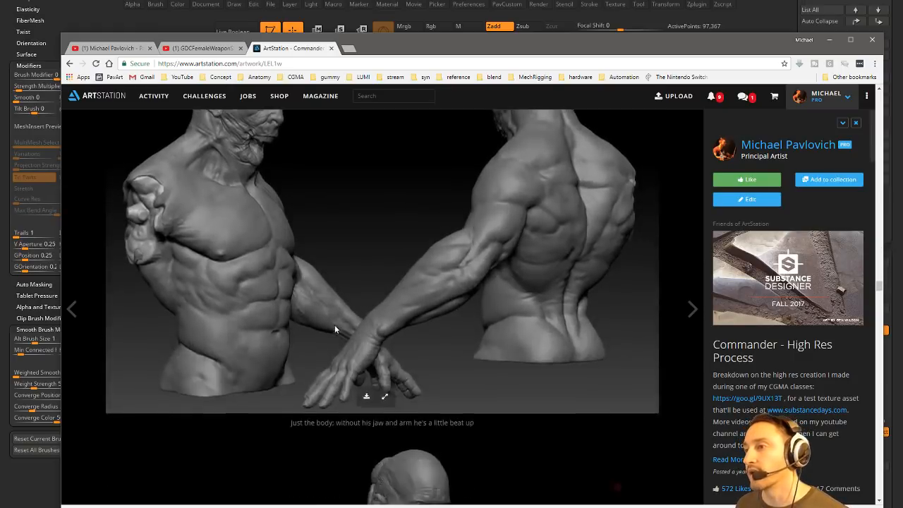
pyautogui.scroll(-9, 335, 327)
pyautogui.scroll(3, 284, 224)
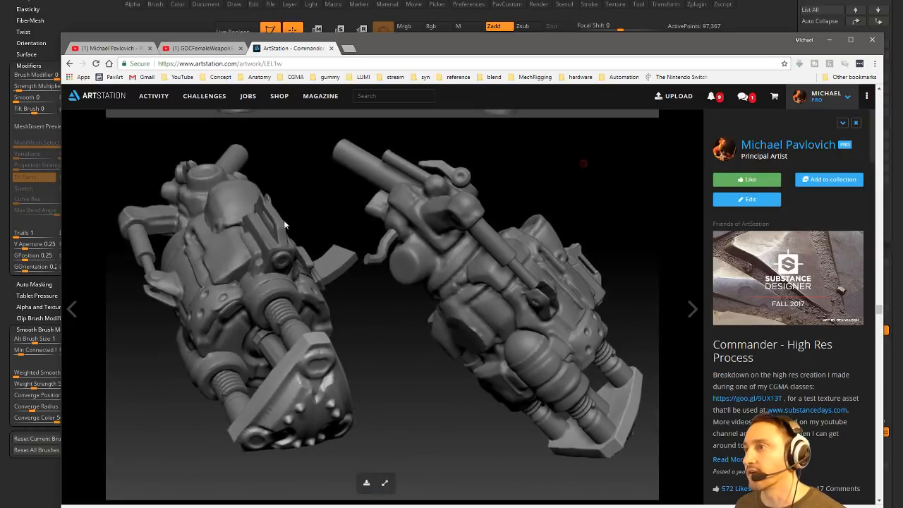
pyautogui.scroll(-12, 308, 305)
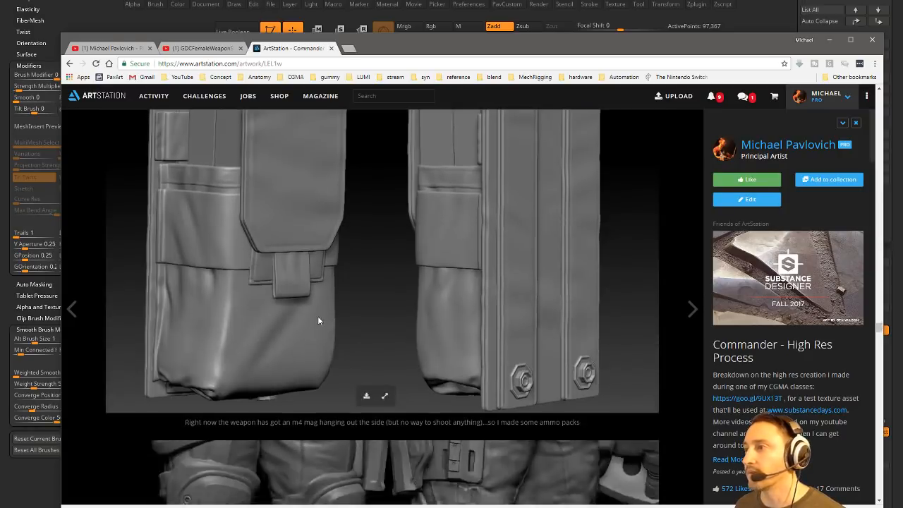
pyautogui.scroll(4, 318, 316)
pyautogui.scroll(6, 369, 360)
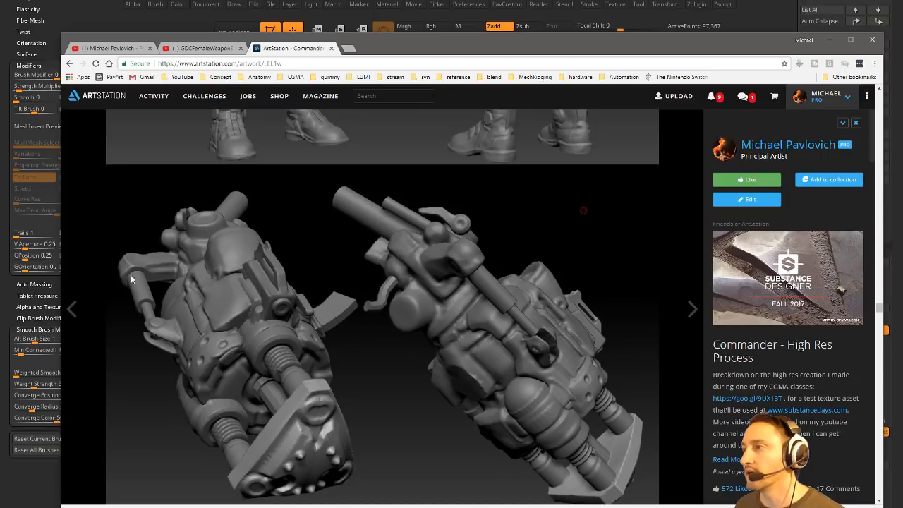
pyautogui.scroll(-15, 229, 278)
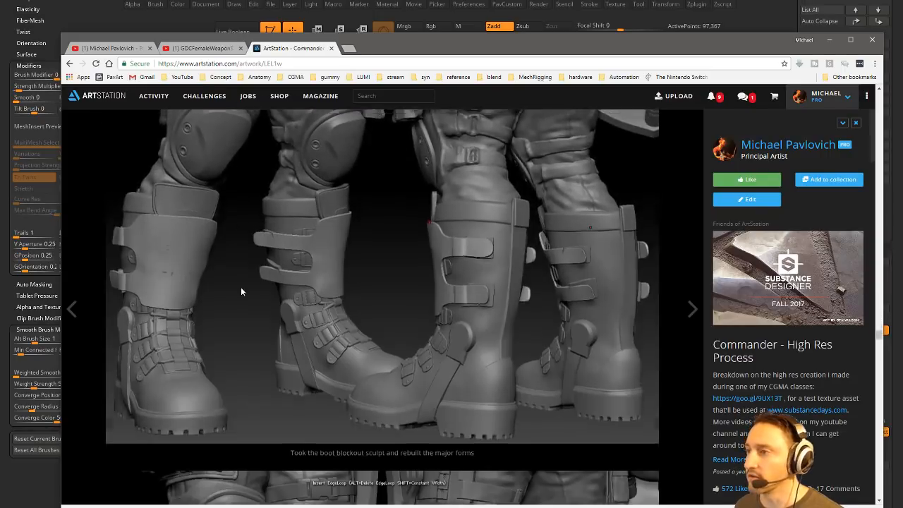
pyautogui.scroll(-10, 243, 285)
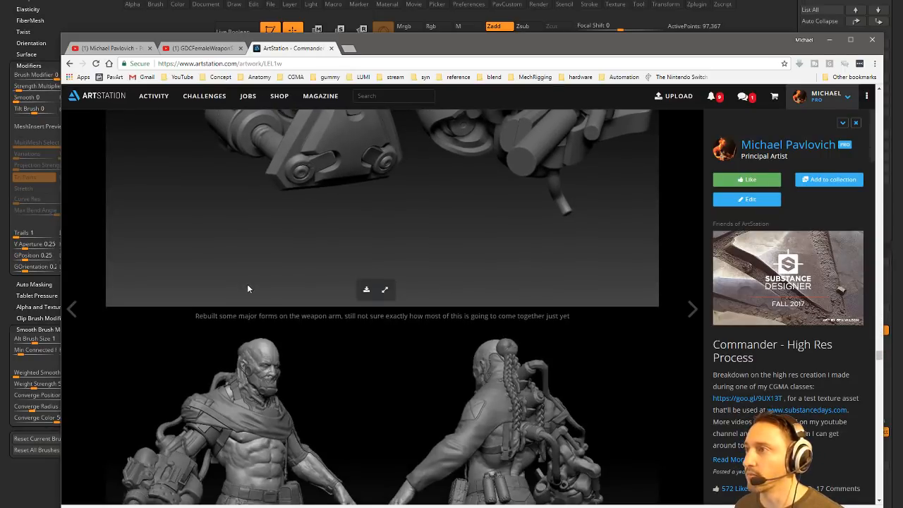
pyautogui.scroll(3, 248, 289)
# Examine how the Commander's updated weapon arm and ammo box are built from existing assets and placed on the body
pyautogui.scroll(-11, 286, 296)
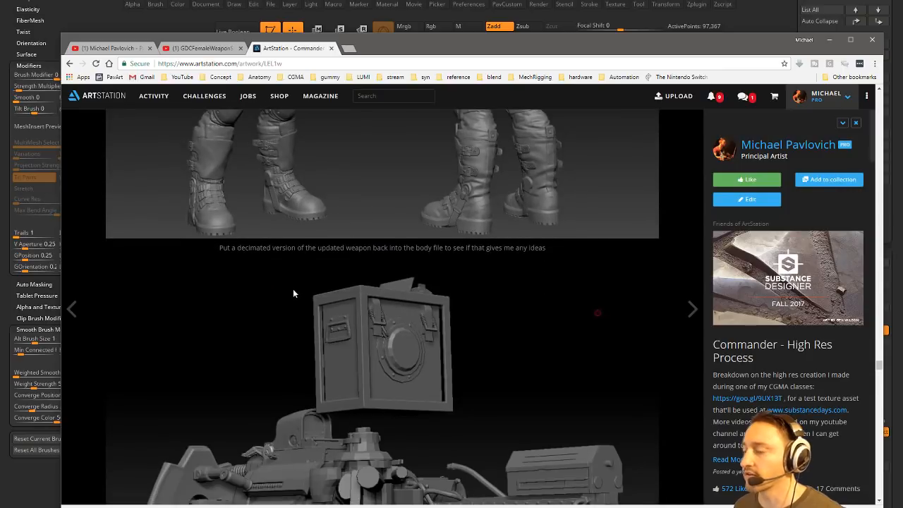
pyautogui.scroll(-3, 294, 293)
pyautogui.scroll(1, 289, 317)
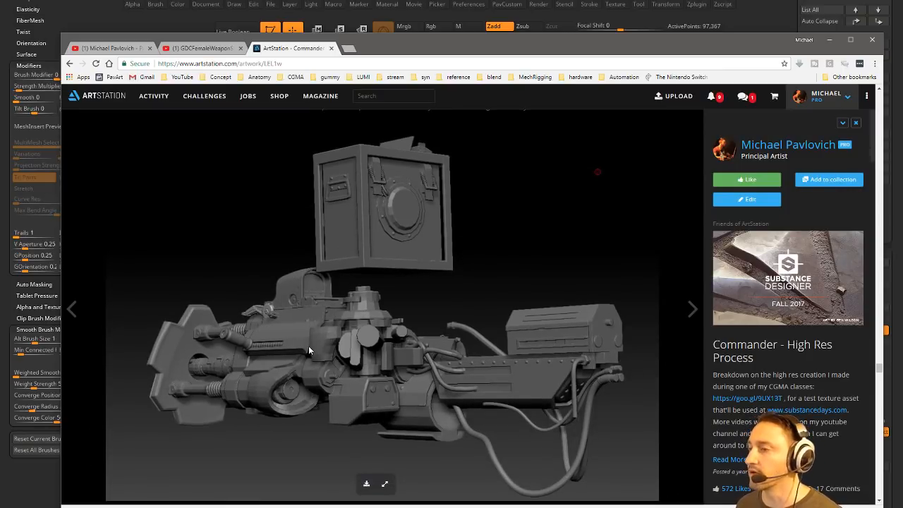
pyautogui.scroll(-4, 310, 345)
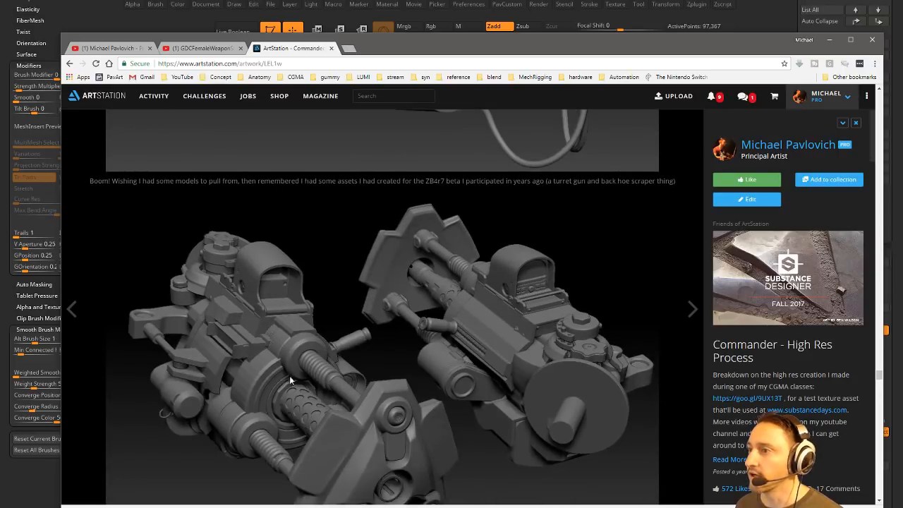
pyautogui.scroll(-3, 236, 345)
pyautogui.scroll(2, 249, 234)
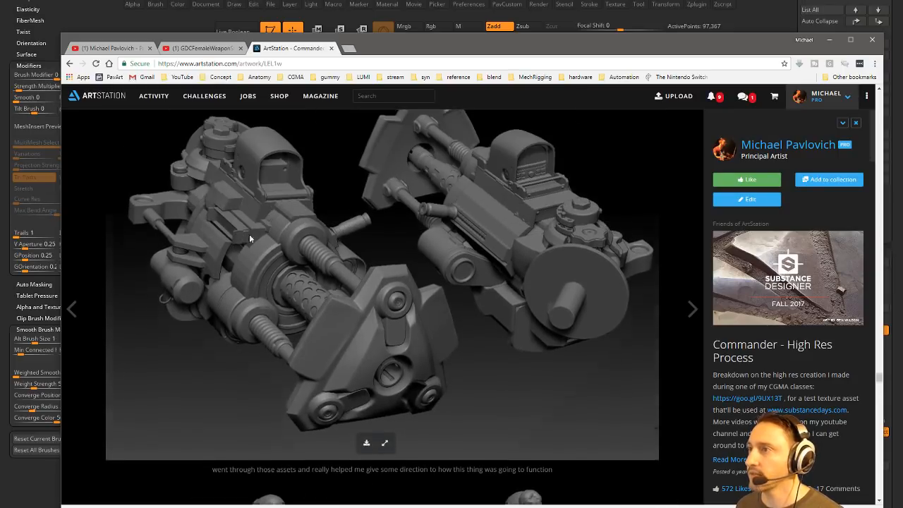
pyautogui.scroll(-5, 232, 278)
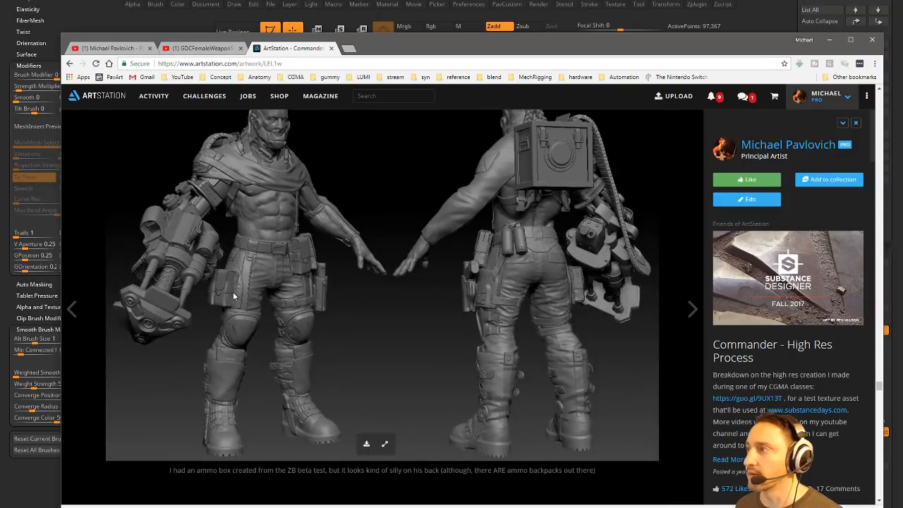
# Look through the Commander's refined weapon arm and skull boot images, and return to the portfolio
pyautogui.scroll(-14, 259, 285)
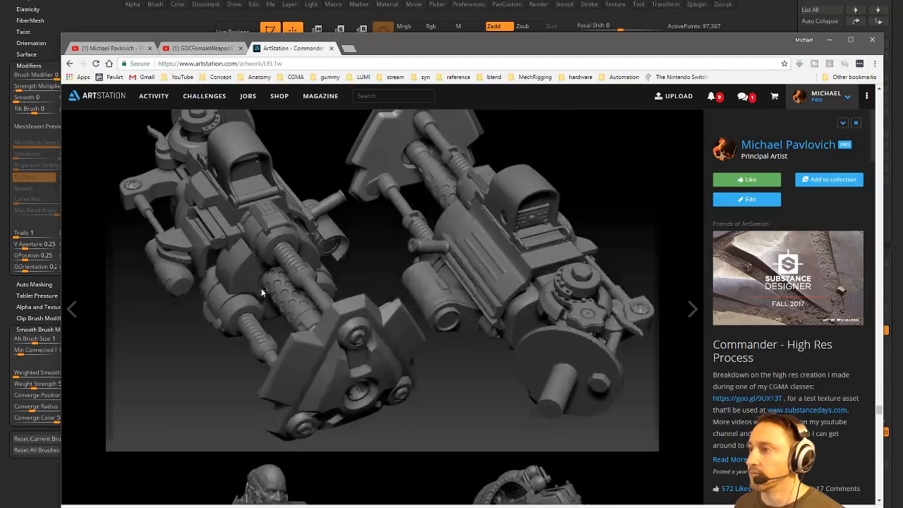
pyautogui.scroll(1, 261, 288)
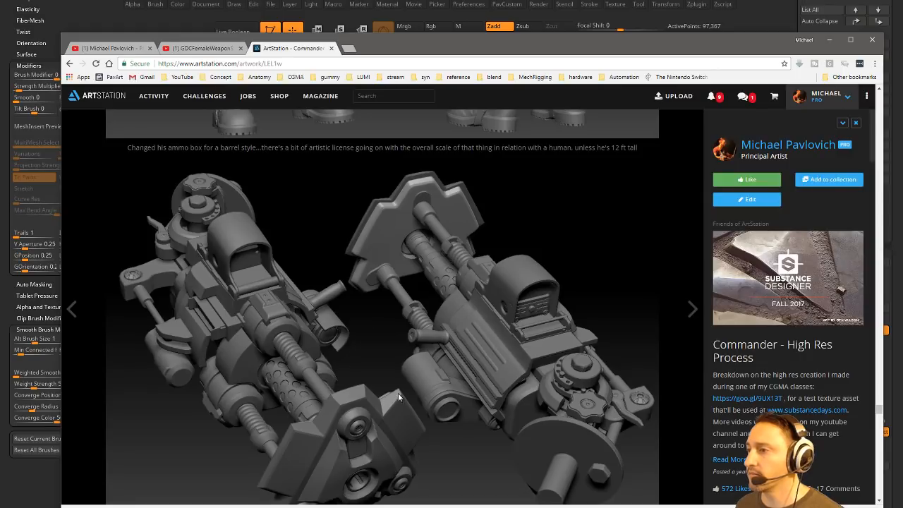
pyautogui.scroll(-1, 182, 252)
pyautogui.scroll(-15, 254, 282)
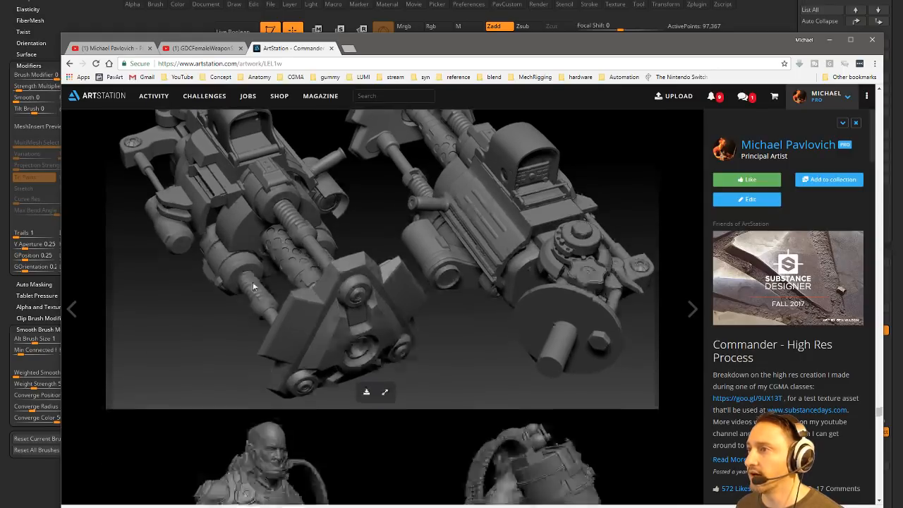
pyautogui.scroll(-12, 256, 281)
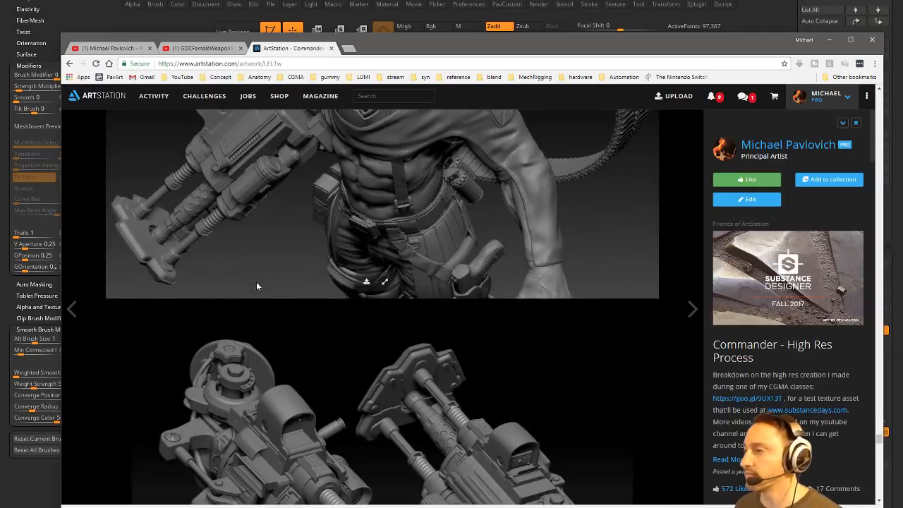
pyautogui.scroll(-10, 256, 282)
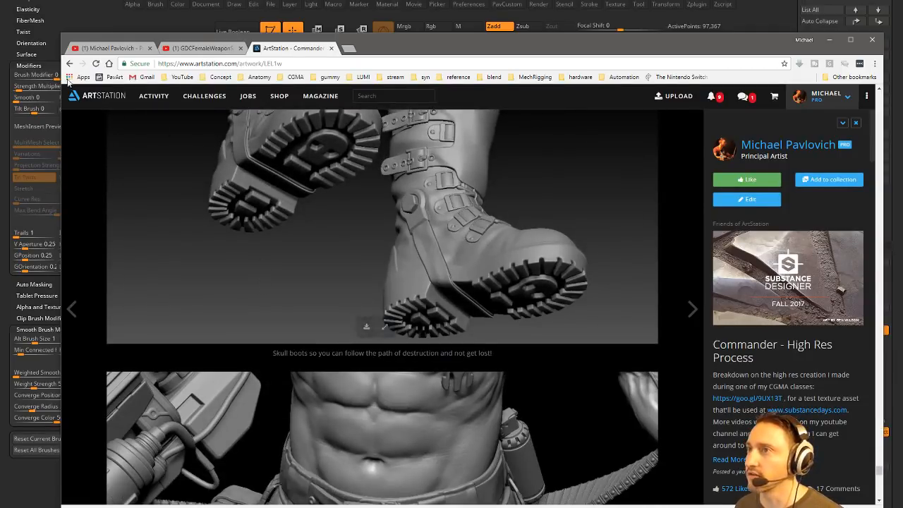
pyautogui.click(70, 64)
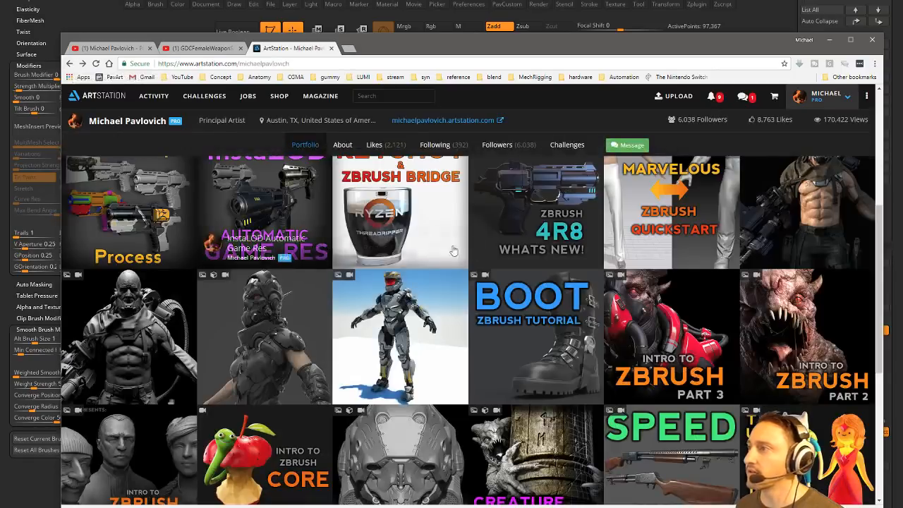
# Open the Boot ZBrush Tutorial artwork and show the video list of its Boot Tutorial playlist
pyautogui.click(540, 317)
pyautogui.scroll(-5, 233, 308)
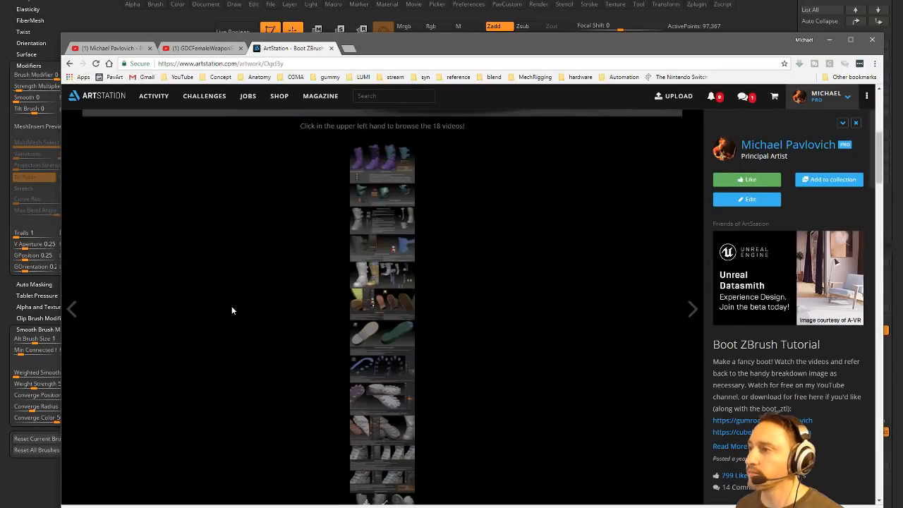
pyautogui.scroll(5, 235, 308)
pyautogui.click(97, 121)
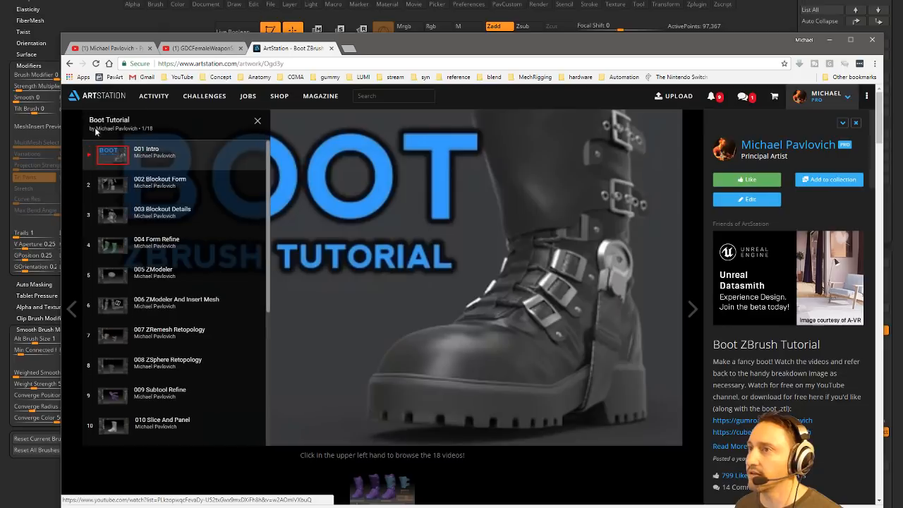
# Open the boot process breakdown image at full size and read through it from the quick blockout to the finished boots
pyautogui.scroll(-5, 400, 320)
pyautogui.scroll(-2, 397, 405)
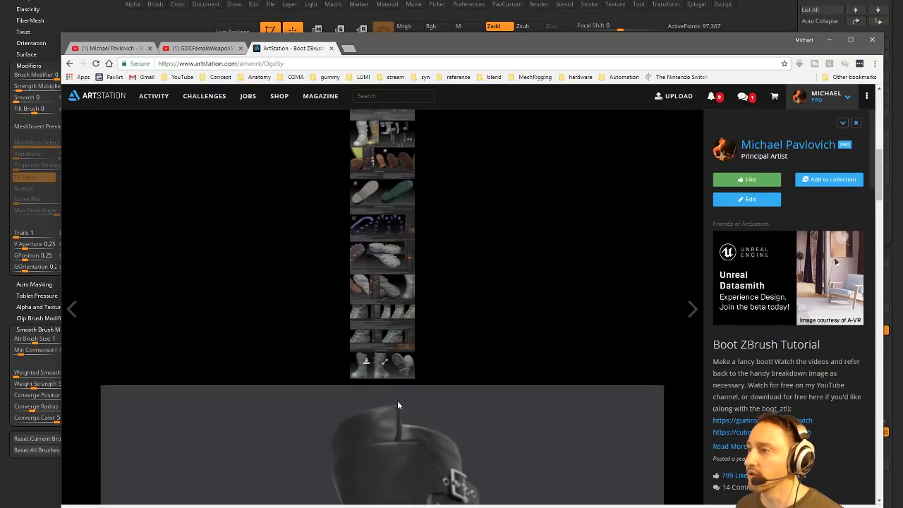
pyautogui.click(387, 364)
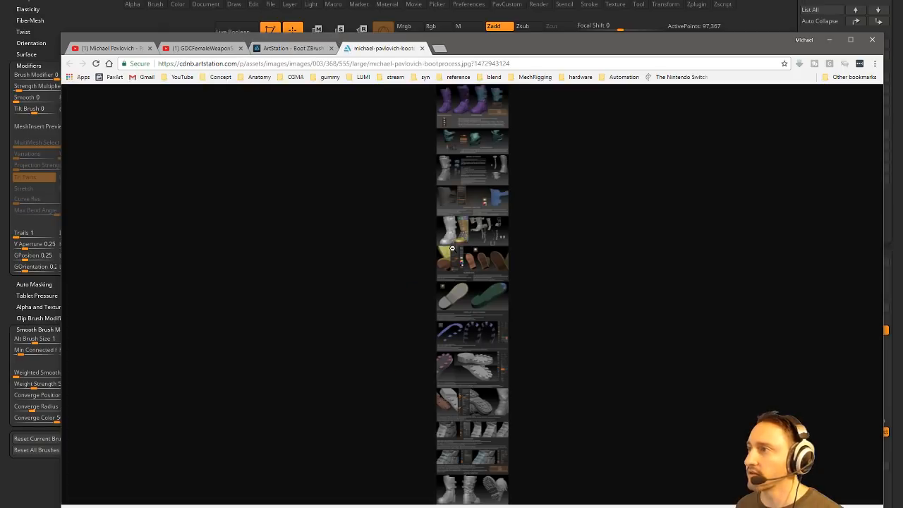
pyautogui.click(452, 248)
pyautogui.scroll(15, 371, 284)
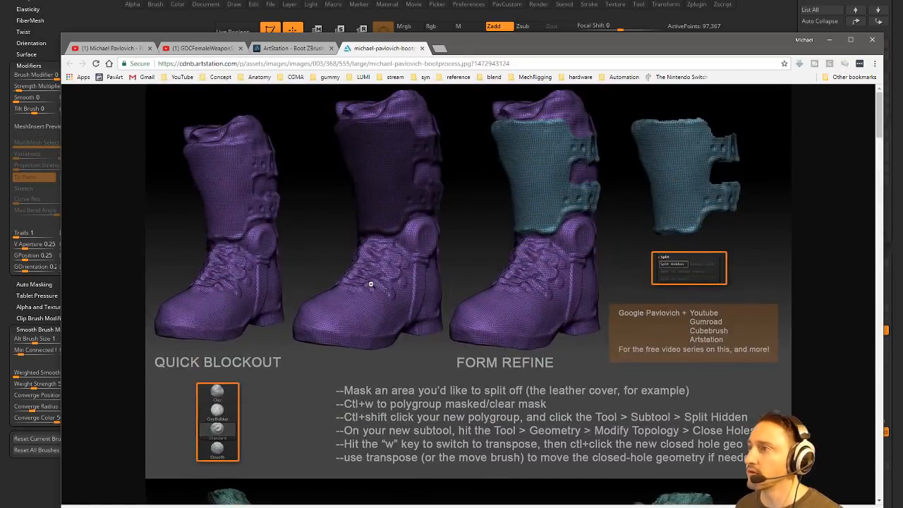
pyautogui.scroll(-10, 459, 302)
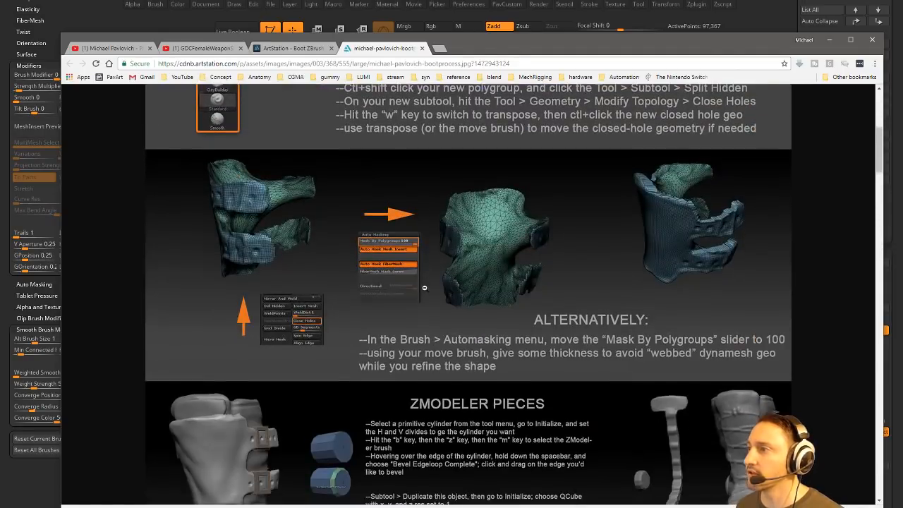
pyautogui.scroll(-6, 474, 316)
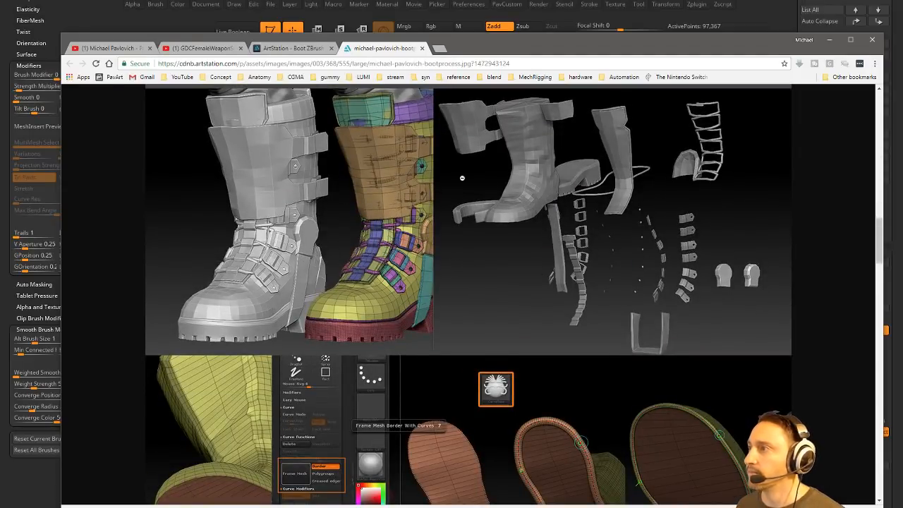
pyautogui.scroll(-6, 462, 178)
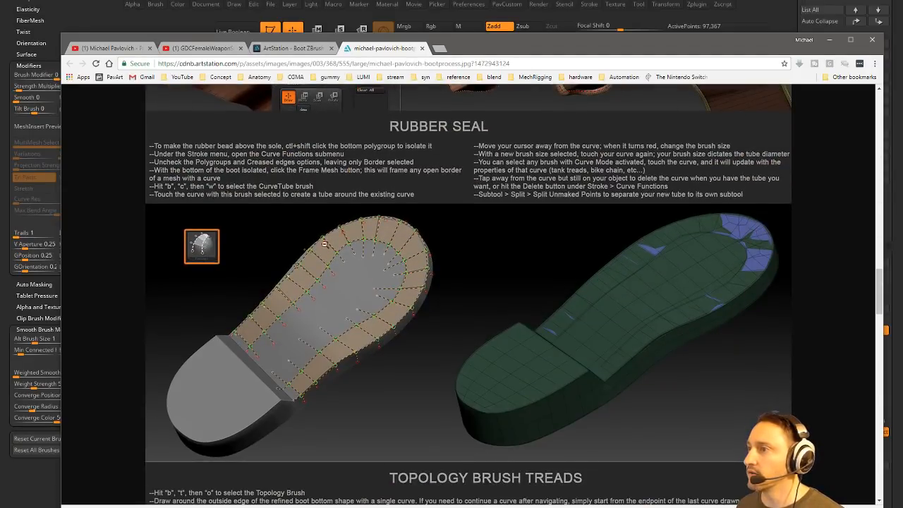
pyautogui.scroll(-10, 426, 332)
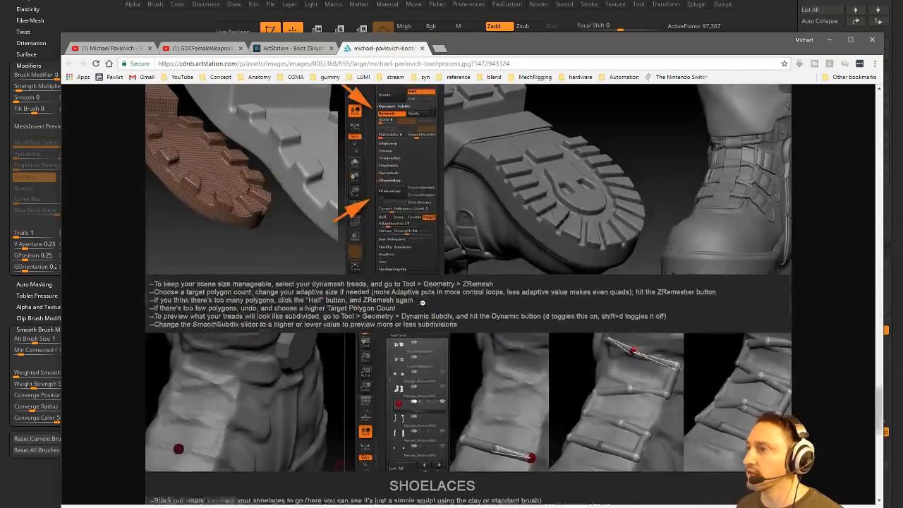
pyautogui.scroll(-10, 421, 302)
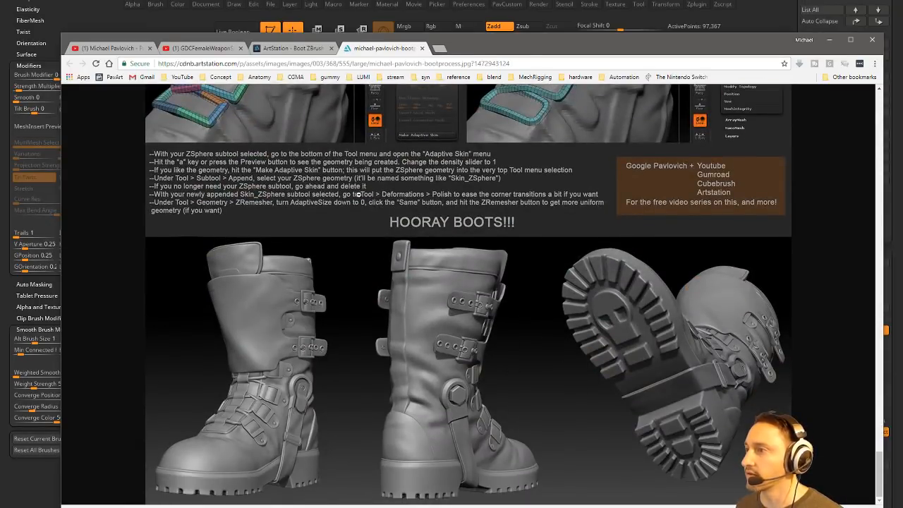
# Close the boot breakdown image and the Boot ZBrush Tutorial page, and switch back to ZBrush
pyautogui.click(421, 48)
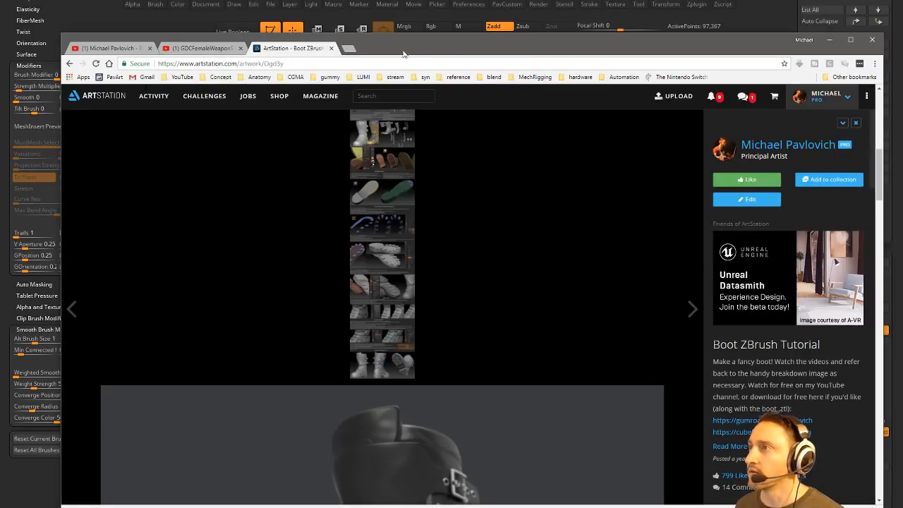
pyautogui.click(331, 49)
pyautogui.hotkey('alt', 'Tab')
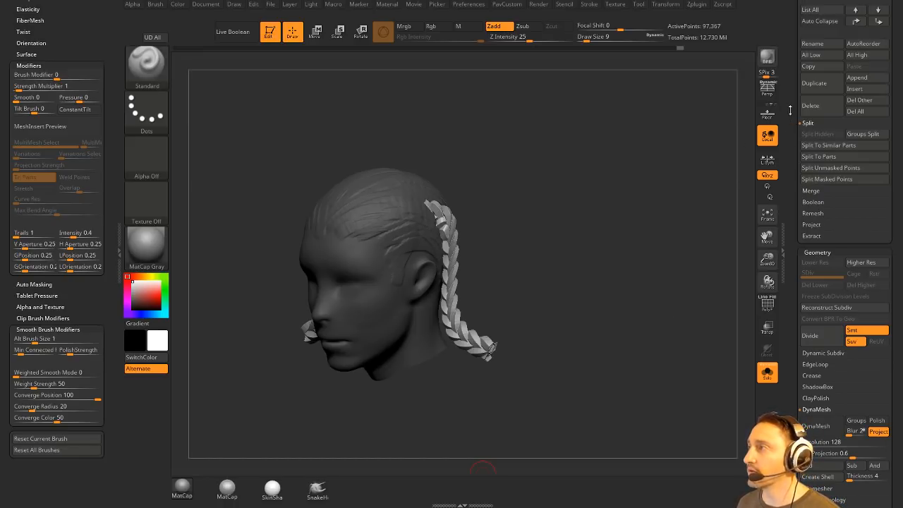
# Turn off Solo to show the complete armoured character, and make the shoulder armour the active subtool
pyautogui.moveTo(790, 109); pyautogui.dragTo(801, 363)
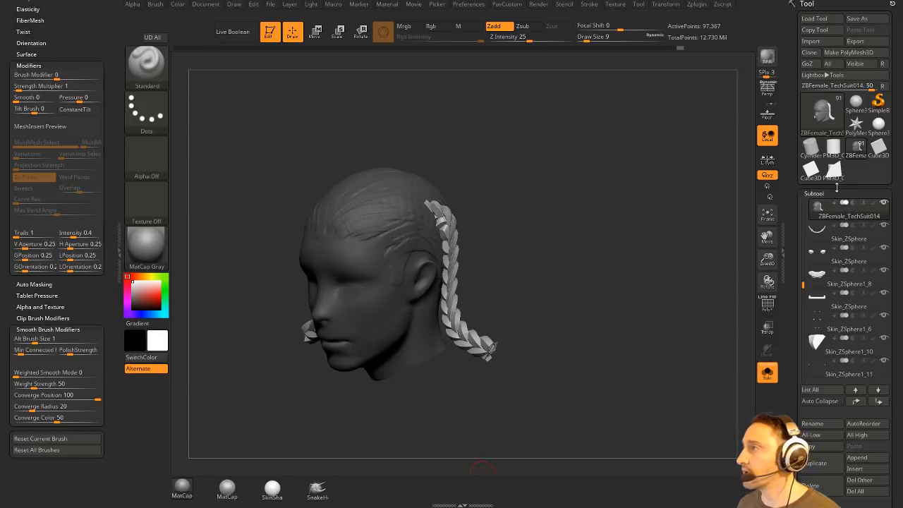
pyautogui.click(767, 375)
pyautogui.keyDown('shift'); pyautogui.moveTo(671, 258); pyautogui.dragTo(681, 237); pyautogui.keyUp('shift')
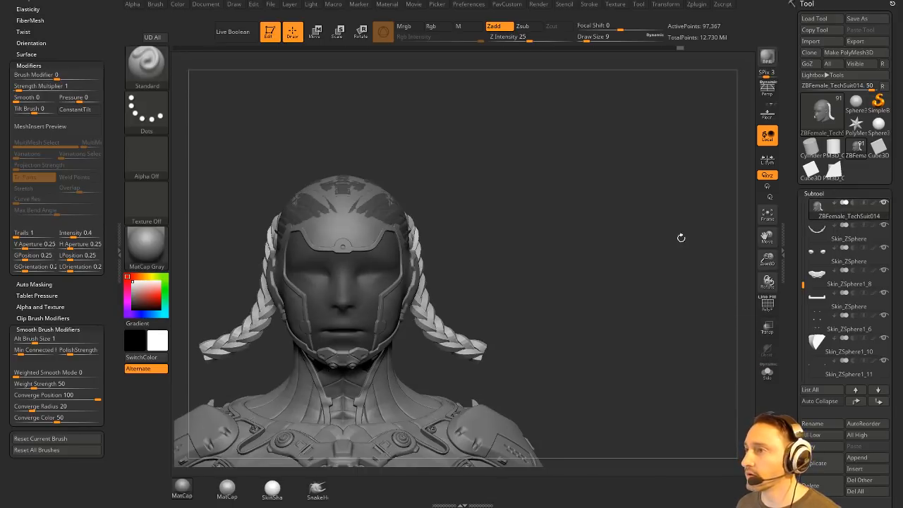
pyautogui.keyDown('alt'); pyautogui.moveTo(677, 283); pyautogui.dragTo(564, 242); pyautogui.keyUp('alt')
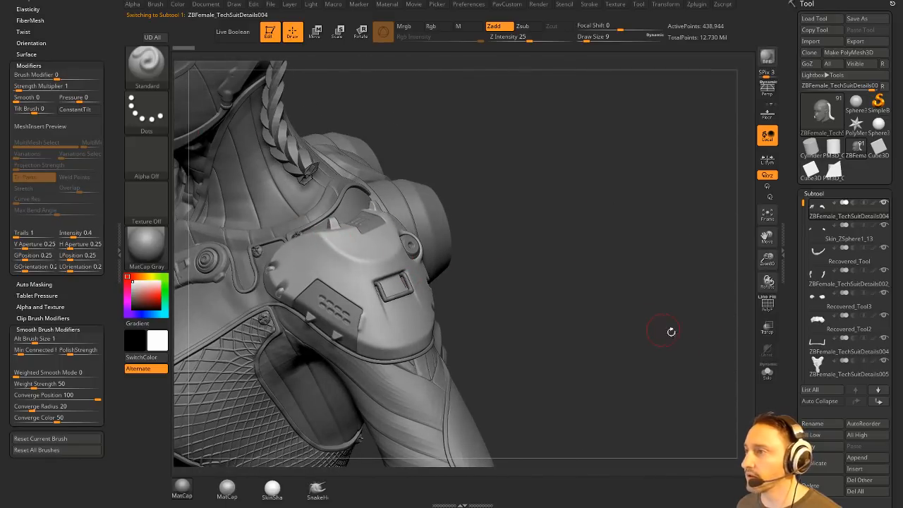
# Examine the shoulder armour and its surrounding suit details from several angles, and look over the whole figure
pyautogui.moveTo(674, 319); pyautogui.dragTo(580, 289)
pyautogui.moveTo(242, 207); pyautogui.dragTo(374, 268)
pyautogui.moveTo(455, 246); pyautogui.dragTo(518, 250)
pyautogui.moveTo(537, 179); pyautogui.dragTo(500, 207)
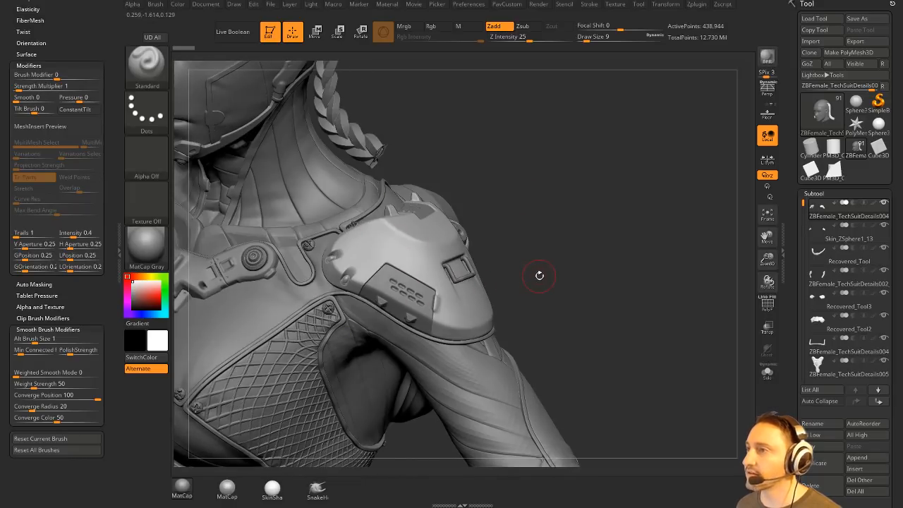
pyautogui.moveTo(539, 275)
pyautogui.mouseDown()
pyautogui.moveTo(594, 278)
pyautogui.moveTo(652, 233)
pyautogui.moveTo(637, 235)
pyautogui.moveTo(607, 268)
pyautogui.moveTo(451, 342)
pyautogui.mouseUp()
pyautogui.moveTo(677, 232); pyautogui.dragTo(658, 223)
pyautogui.moveTo(677, 249); pyautogui.dragTo(562, 229)
pyautogui.keyDown('alt'); pyautogui.moveTo(611, 316); pyautogui.dragTo(607, 216); pyautogui.keyUp('alt')
# Switch to the YouTube window, browse the Pavlovich Workshop playlist and open Episode 16
pyautogui.moveTo(902, 14); pyautogui.dragTo(493, 18)
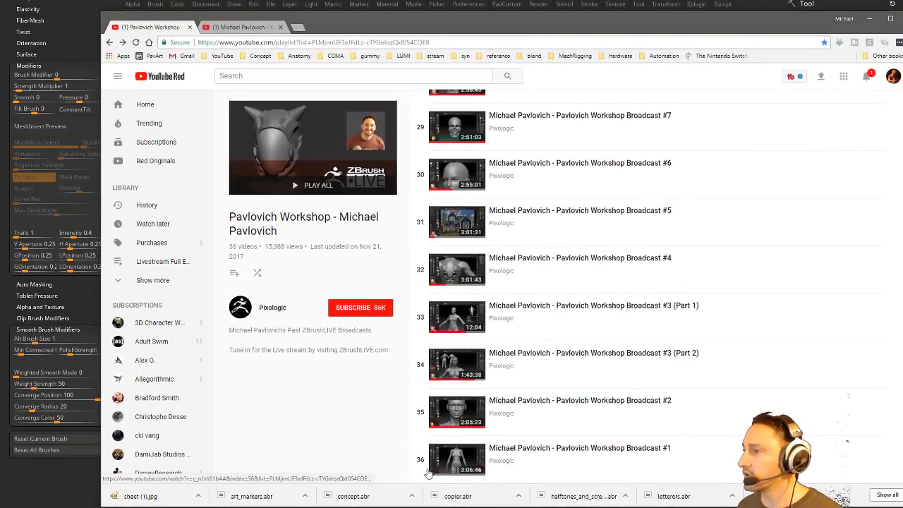
pyautogui.scroll(3, 458, 451)
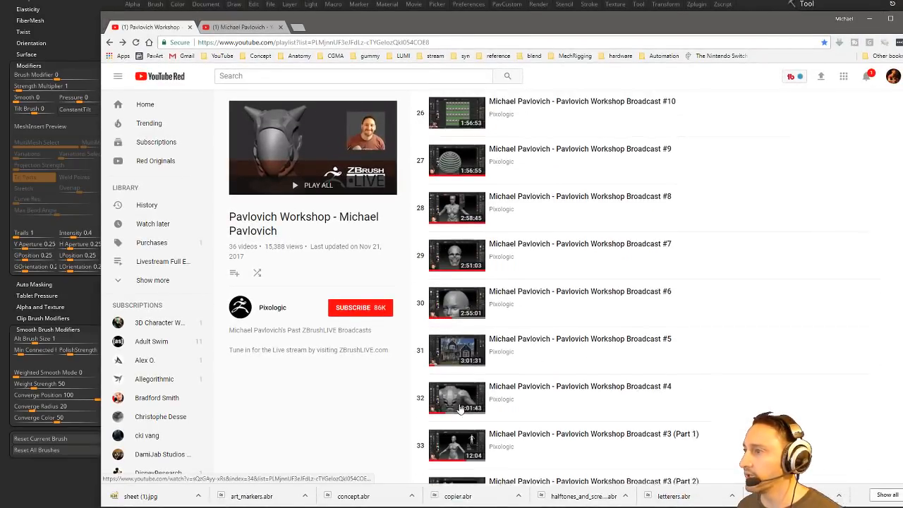
pyautogui.scroll(5, 474, 344)
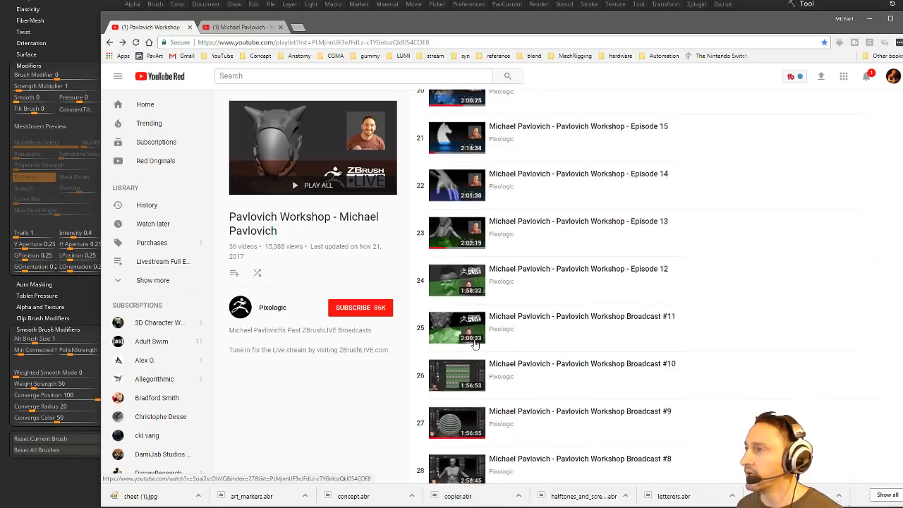
pyautogui.scroll(1, 475, 343)
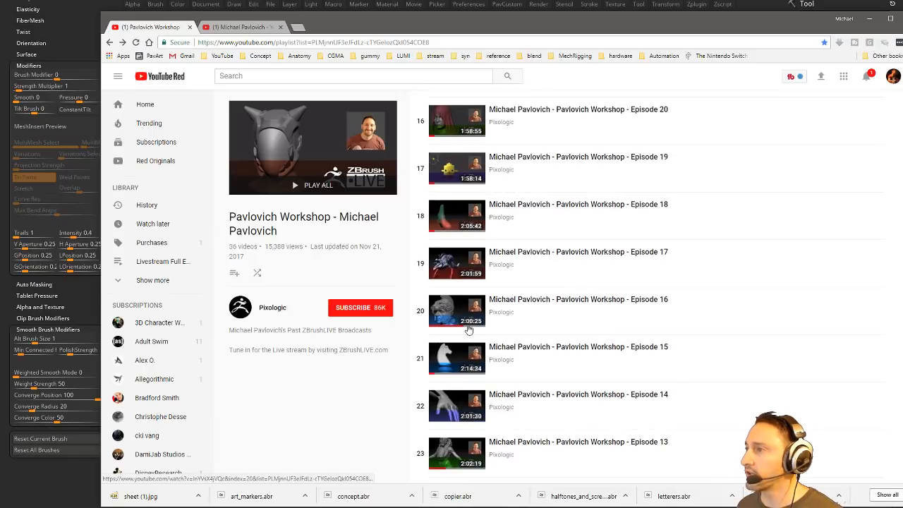
pyautogui.scroll(2, 469, 326)
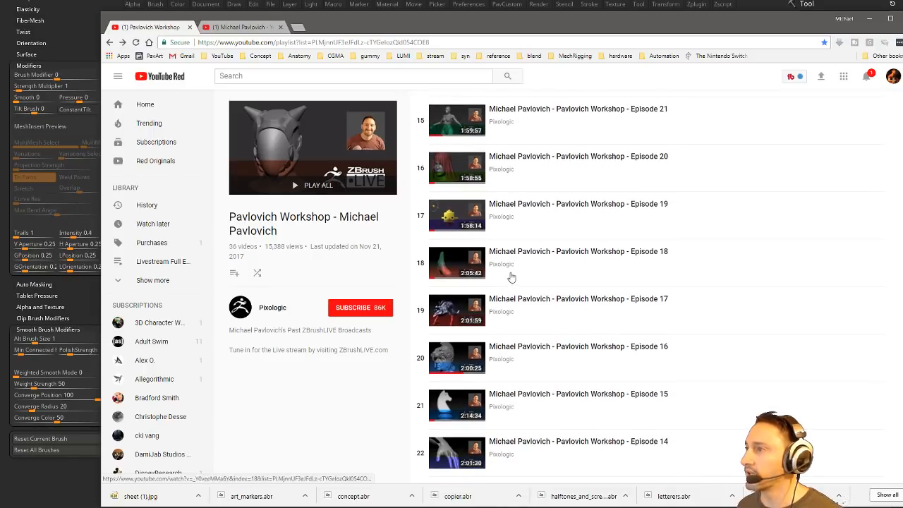
pyautogui.scroll(-2, 526, 347)
pyautogui.click(494, 303)
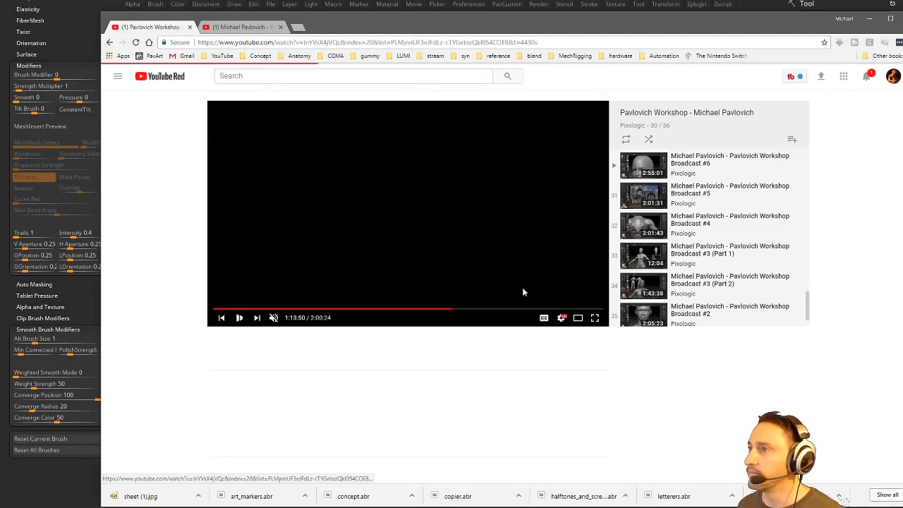
# Skim Episode 16 for the ornament modelling and the lion helmet bust near its start, pause it and return to ZBrush
pyautogui.click(291, 311)
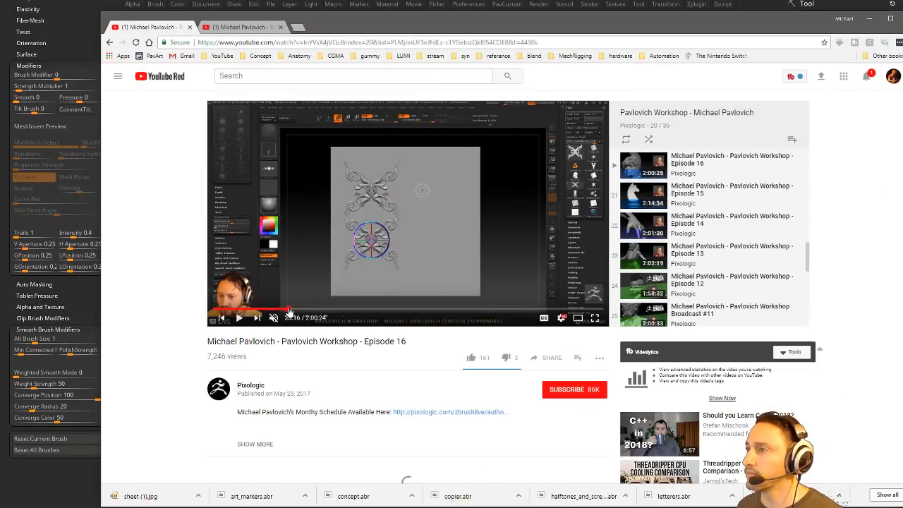
pyautogui.click(269, 310)
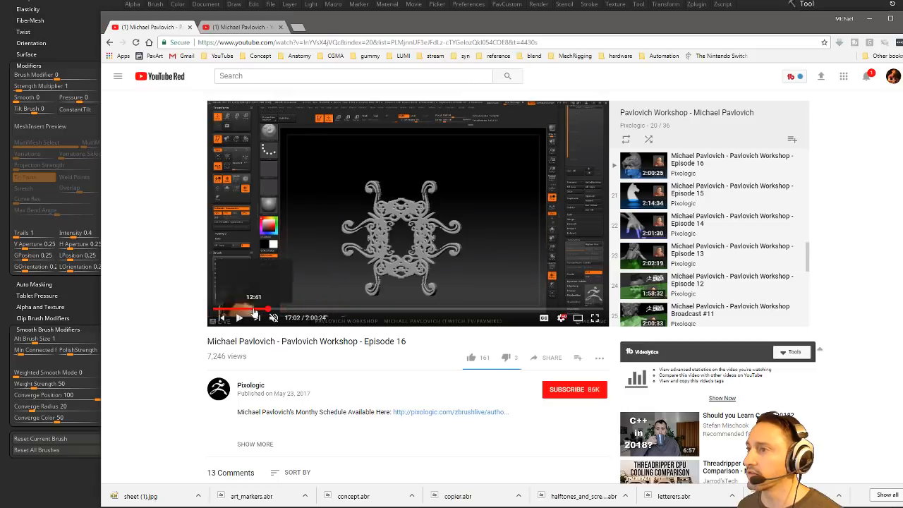
pyautogui.click(243, 310)
pyautogui.click(283, 311)
pyautogui.click(341, 311)
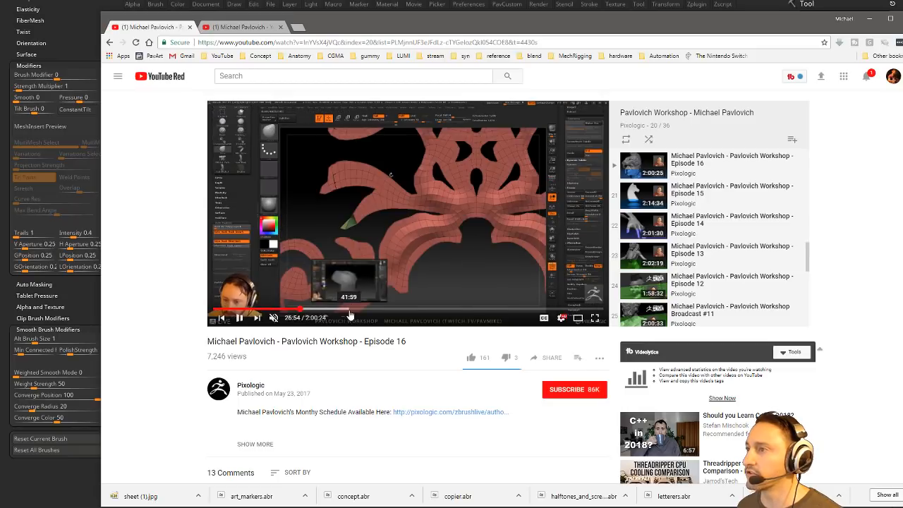
pyautogui.click(354, 311)
pyautogui.click(216, 311)
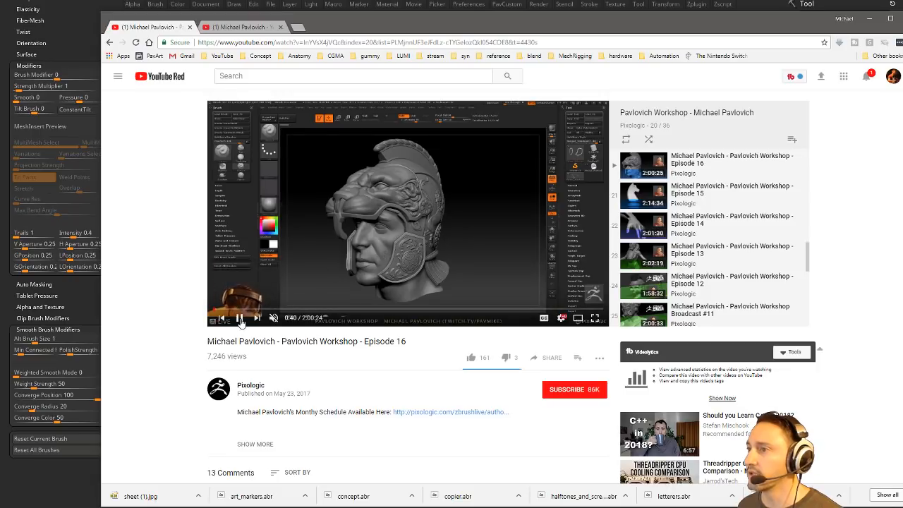
pyautogui.moveTo(333, 27); pyautogui.dragTo(614, 506)
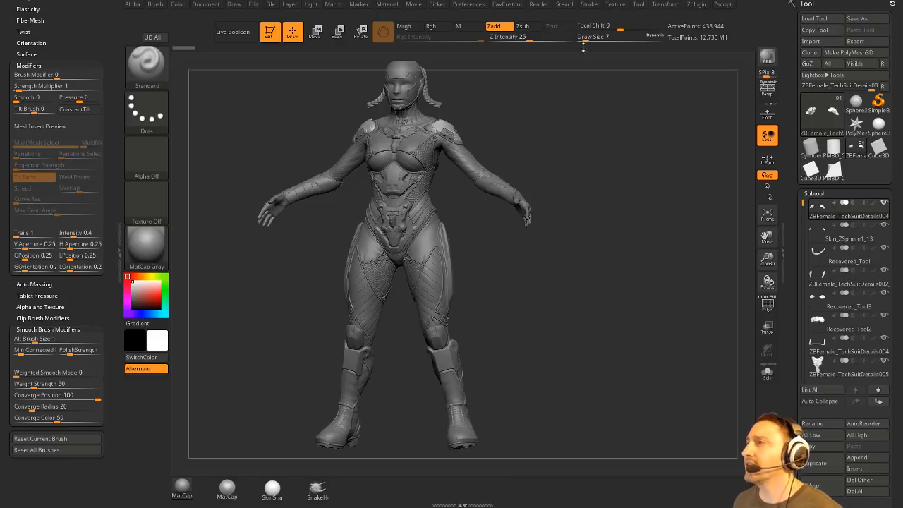
# Show the QuickSave preferences and examine the Max QuickSave Files setting
pyautogui.click(480, 5)
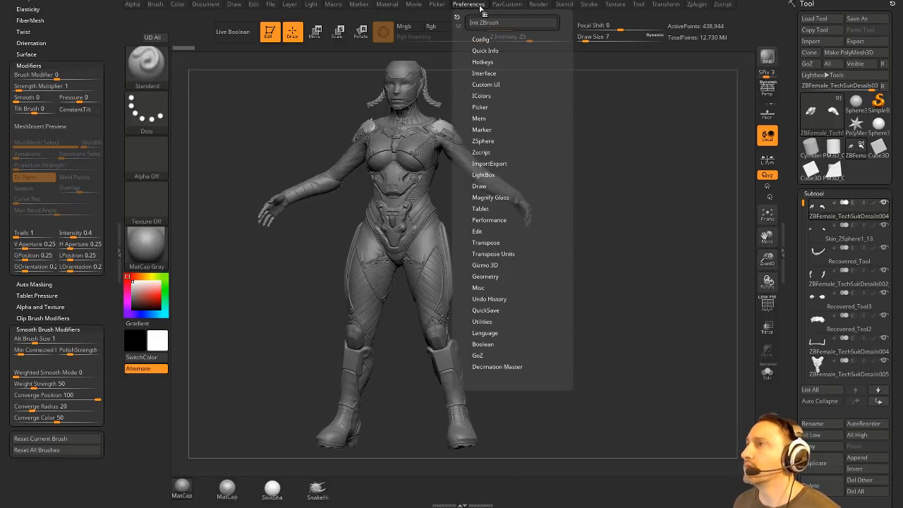
pyautogui.click(485, 310)
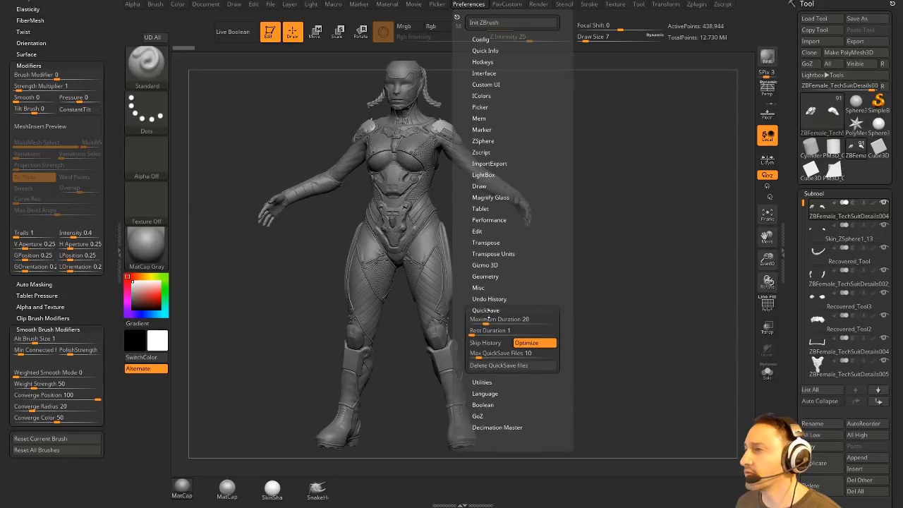
pyautogui.moveTo(547, 353); pyautogui.dragTo(560, 352)
pyautogui.click(558, 354)
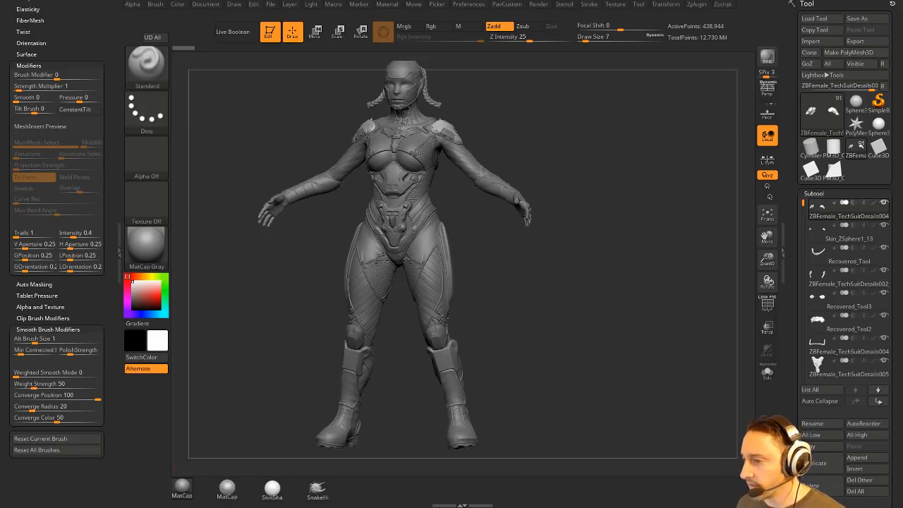
# Switch back to YouTube, look through the Episode 16 page and go to the channel's created playlists
pyautogui.moveTo(330, 504); pyautogui.dragTo(362, 56)
pyautogui.scroll(-8, 629, 289)
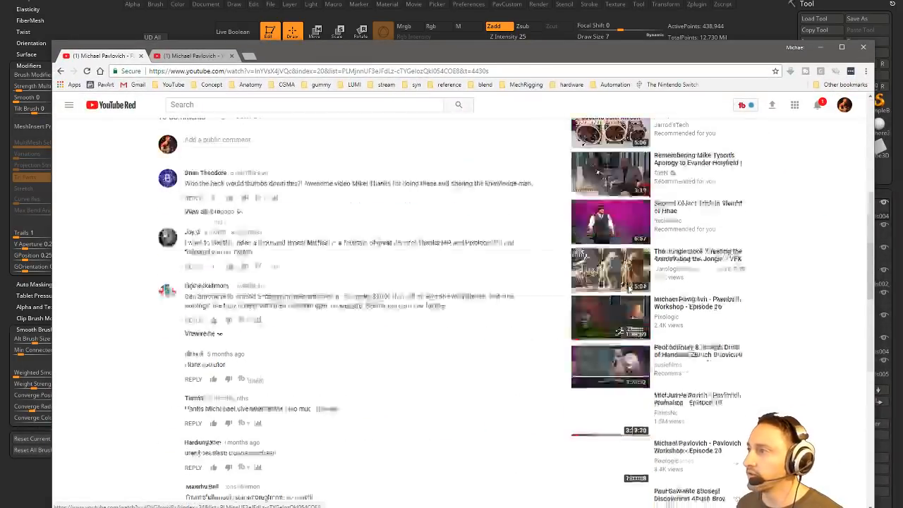
pyautogui.scroll(10, 823, 308)
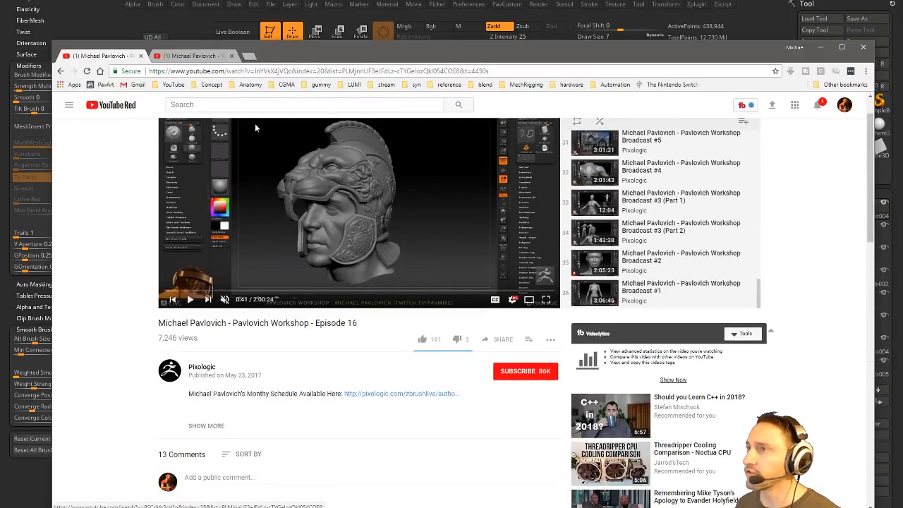
pyautogui.click(61, 71)
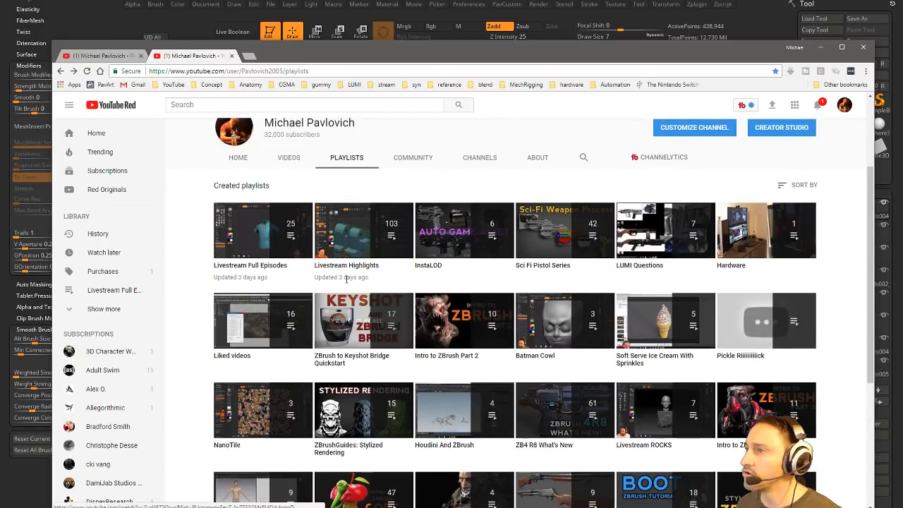
# Open the Livestream Full Episodes playlist, look through its episode list and return to ZBrush
pyautogui.click(286, 271)
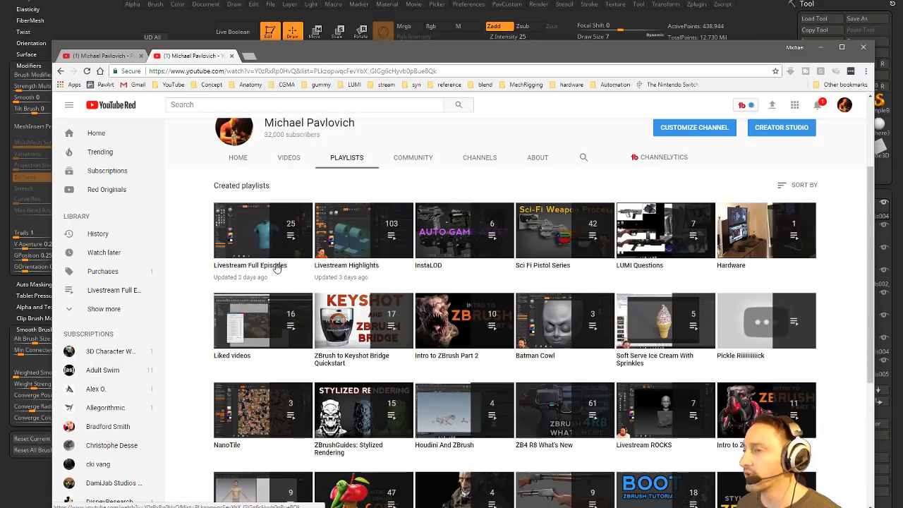
pyautogui.scroll(-10, 620, 303)
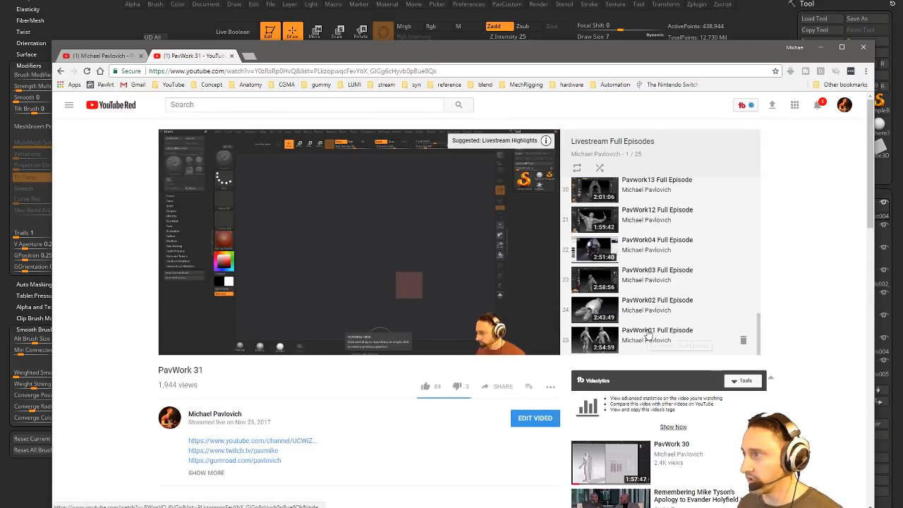
pyautogui.scroll(10, 644, 341)
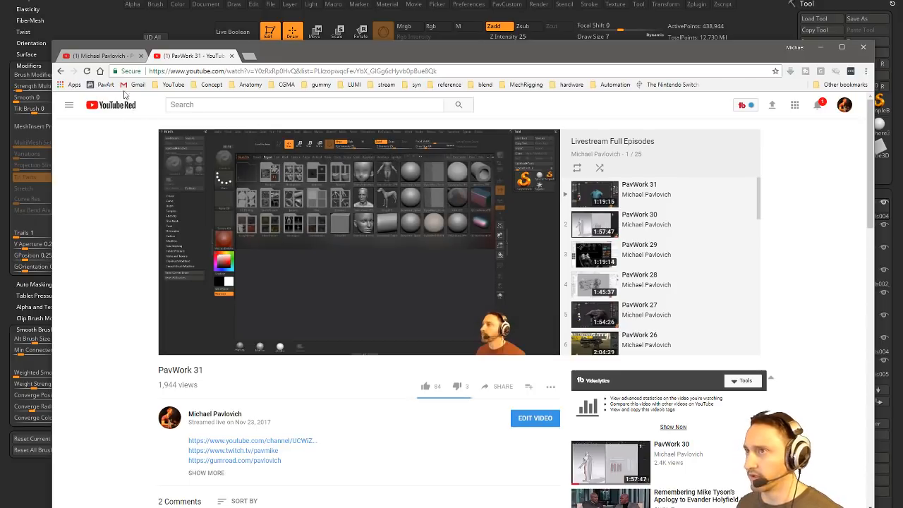
pyautogui.moveTo(266, 57); pyautogui.dragTo(0, 57)
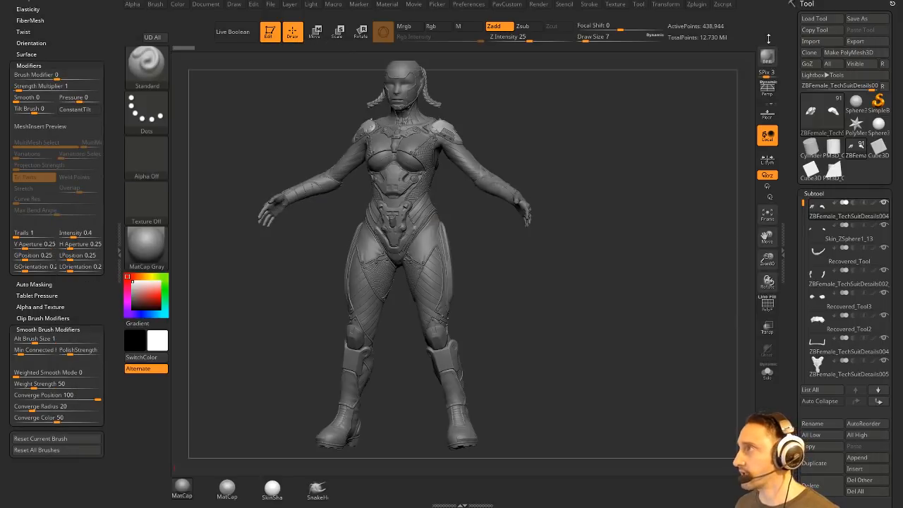
# Load the tool ChopsMcGeeRemeshed.ZTL from the OldMan folder inside the streaming folder
pyautogui.click(814, 18)
pyautogui.scroll(3, 49, 176)
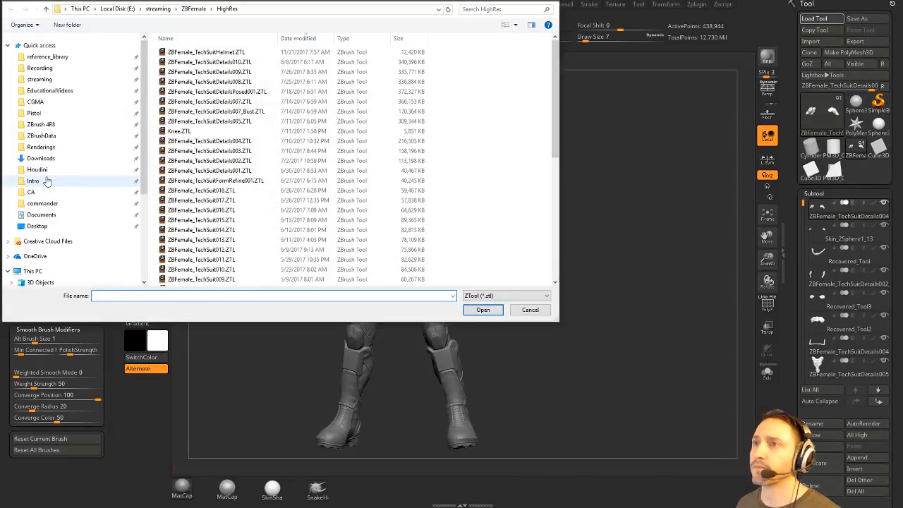
pyautogui.click(40, 79)
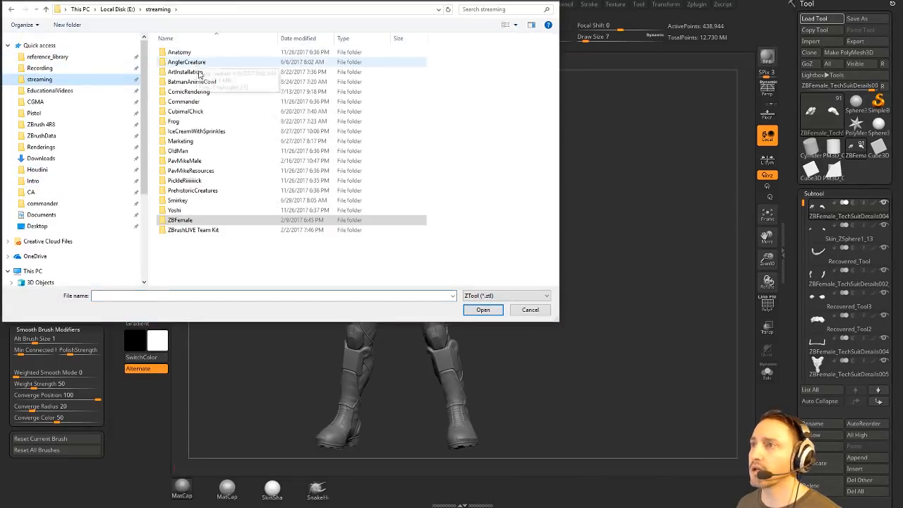
pyautogui.doubleClick(205, 151)
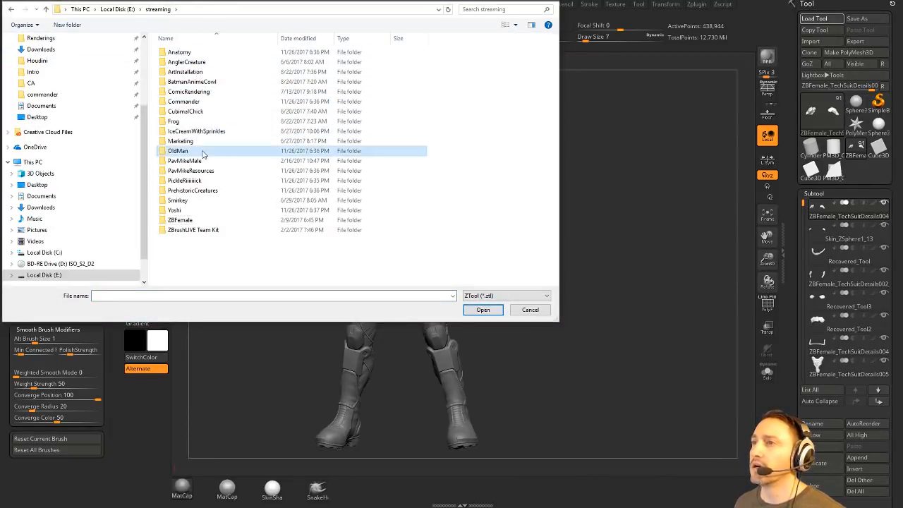
pyautogui.click(174, 53)
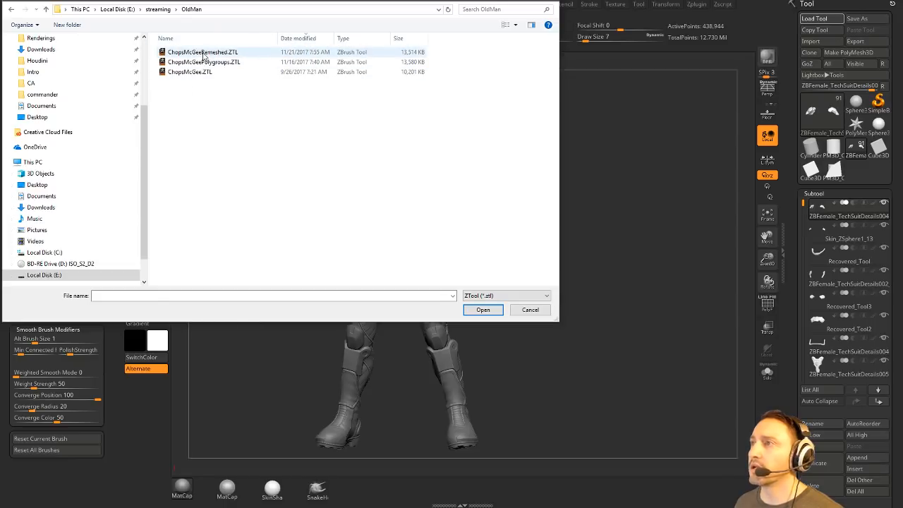
pyautogui.doubleClick(174, 53)
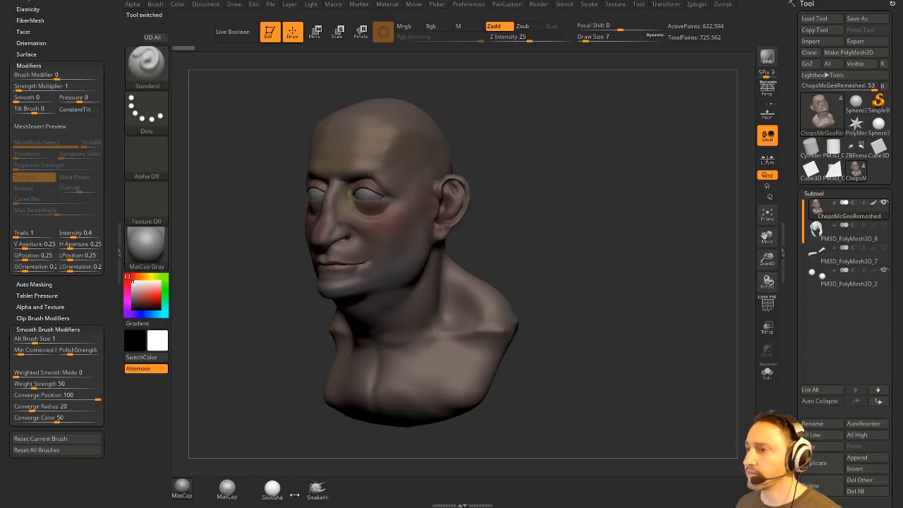
# Display the old man bust with the SkinShade4 material and its wireframe at subdivision level 1
pyautogui.click(272, 487)
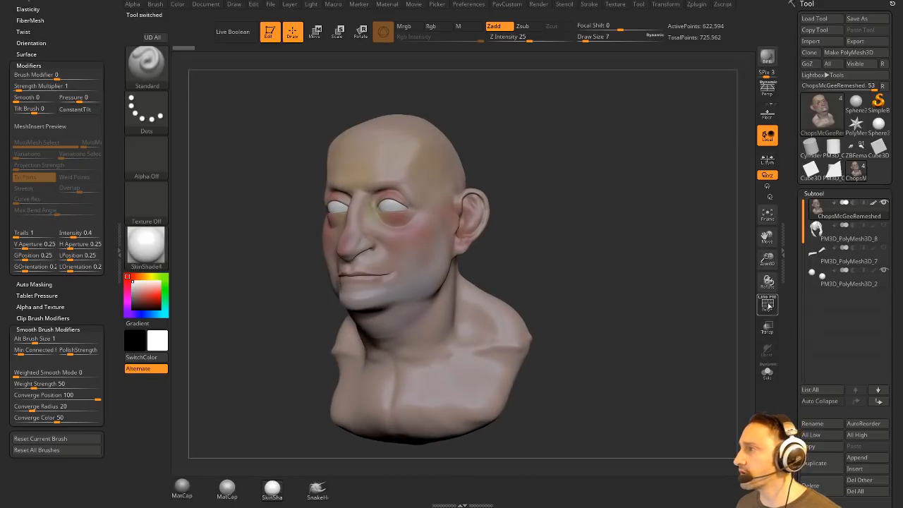
pyautogui.click(767, 304)
pyautogui.scroll(-5, 790, 201)
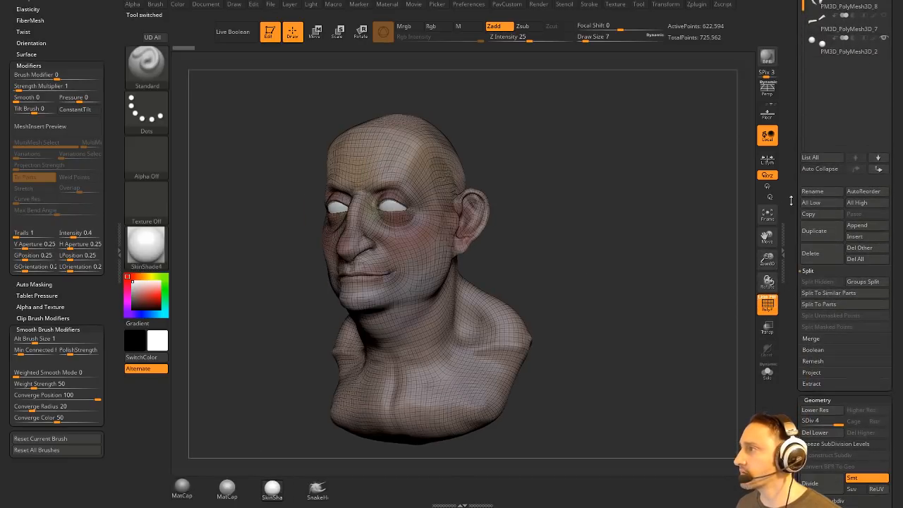
pyautogui.click(802, 421)
pyautogui.moveTo(713, 292); pyautogui.dragTo(664, 284)
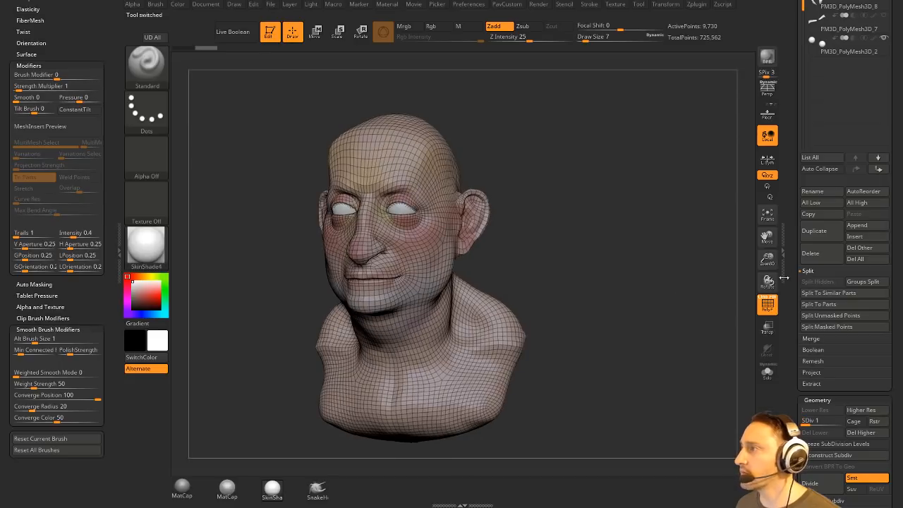
# Isolate the bust in Solo mode and turn off its texture map so the polygroup colours show on the wireframe
pyautogui.scroll(5, 785, 390)
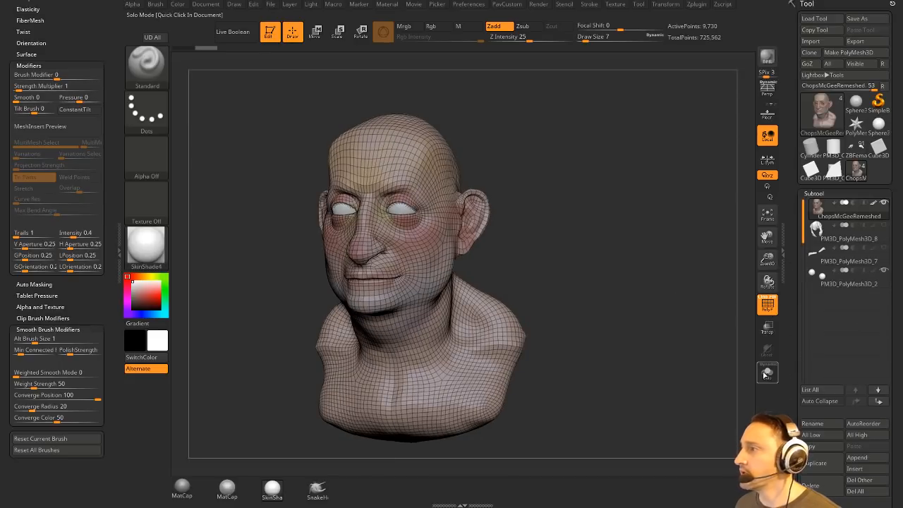
pyautogui.click(766, 372)
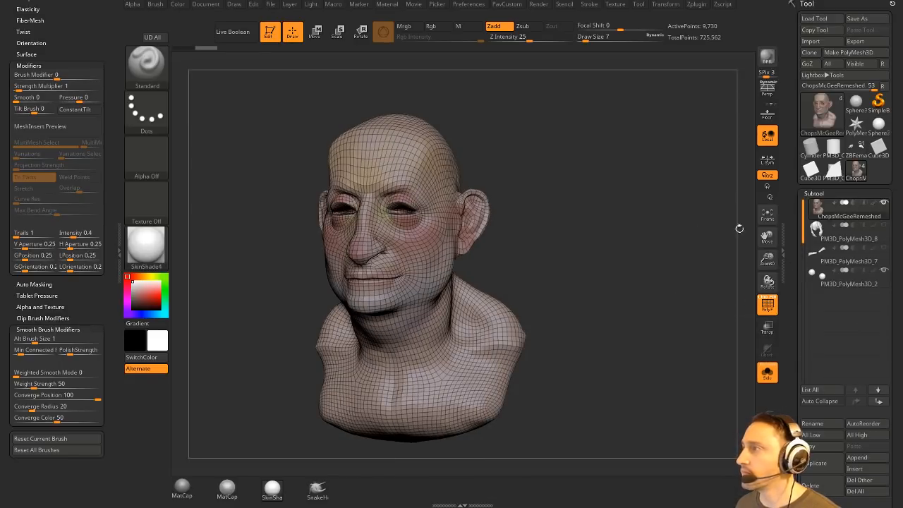
pyautogui.moveTo(716, 276); pyautogui.dragTo(699, 271)
pyautogui.moveTo(790, 285); pyautogui.dragTo(795, 24)
pyautogui.click(817, 256)
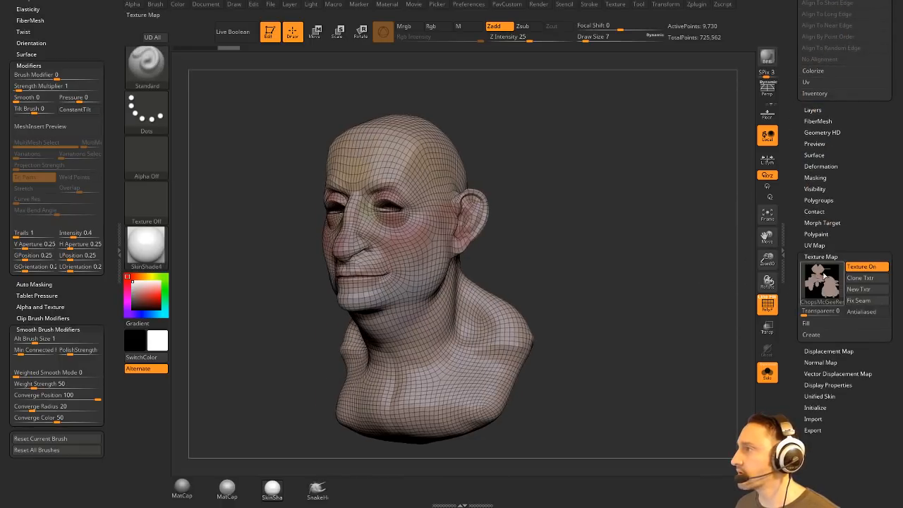
pyautogui.click(862, 267)
pyautogui.moveTo(795, 164); pyautogui.dragTo(787, 406)
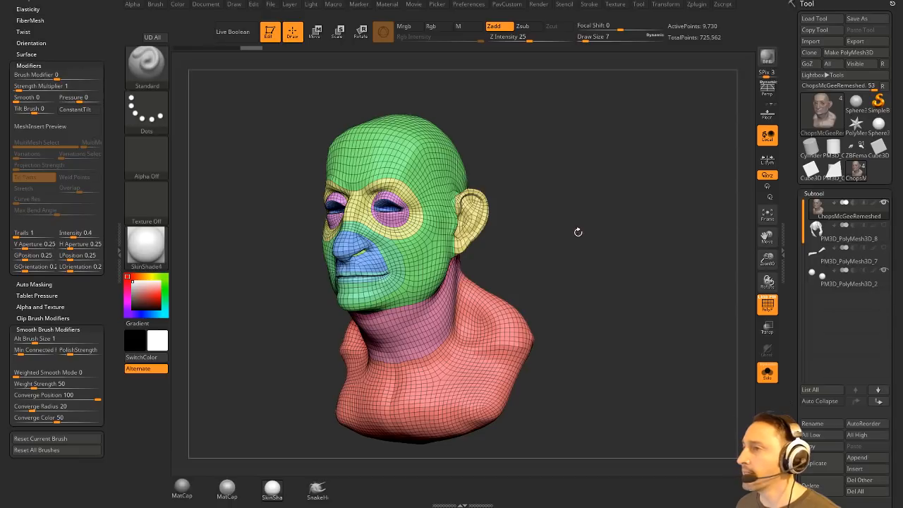
pyautogui.moveTo(578, 232)
pyautogui.mouseDown()
pyautogui.moveTo(670, 237)
pyautogui.moveTo(568, 230)
pyautogui.mouseUp()
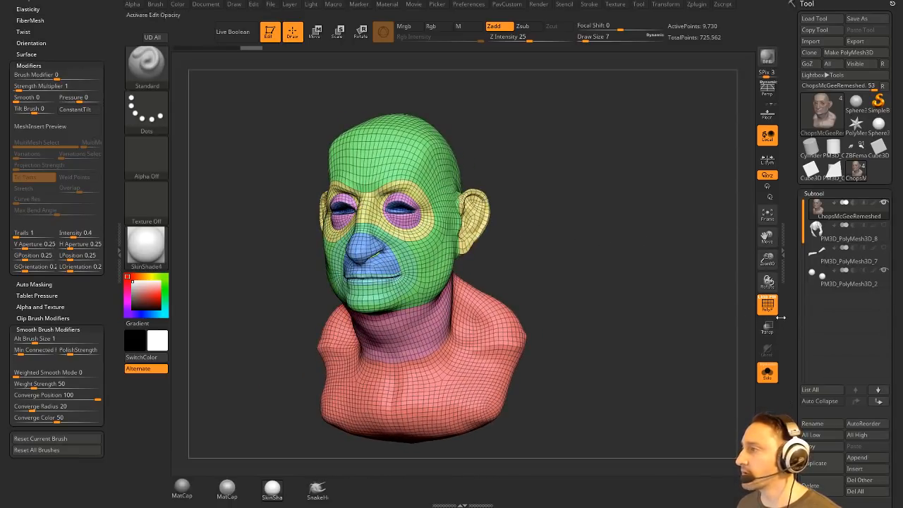
# Raise the bust to subdivision level 4 and turn off its painted colour
pyautogui.moveTo(790, 307); pyautogui.dragTo(792, 227)
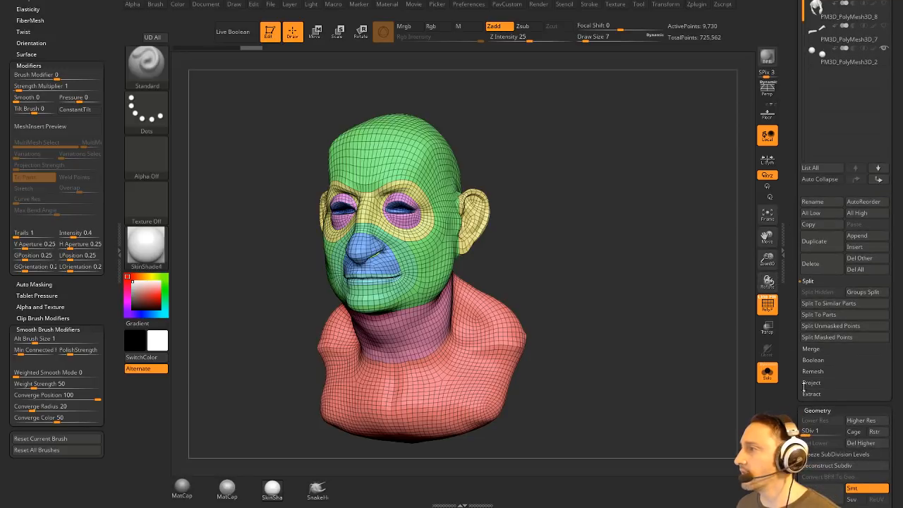
pyautogui.moveTo(813, 430); pyautogui.dragTo(820, 431)
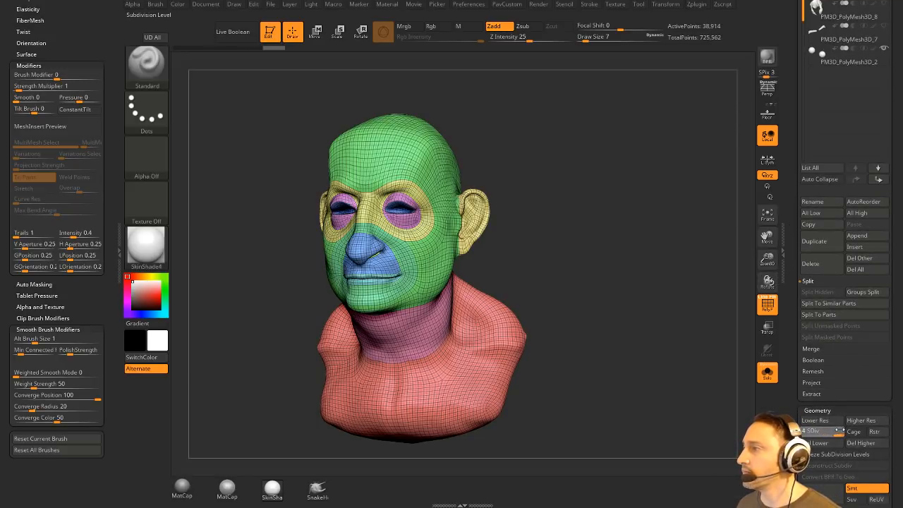
pyautogui.moveTo(789, 254); pyautogui.dragTo(787, 395)
pyautogui.moveTo(665, 371); pyautogui.dragTo(652, 351)
# Select the Move brush with a draw size of 136 and set the bust to subdivision level 1
pyautogui.press('s')
pyautogui.moveTo(507, 134)
pyautogui.mouseDown()
pyautogui.moveTo(551, 141)
pyautogui.moveTo(570, 160)
pyautogui.moveTo(604, 172)
pyautogui.mouseUp()
pyautogui.press('b')
pyautogui.press('m')
pyautogui.press('v')
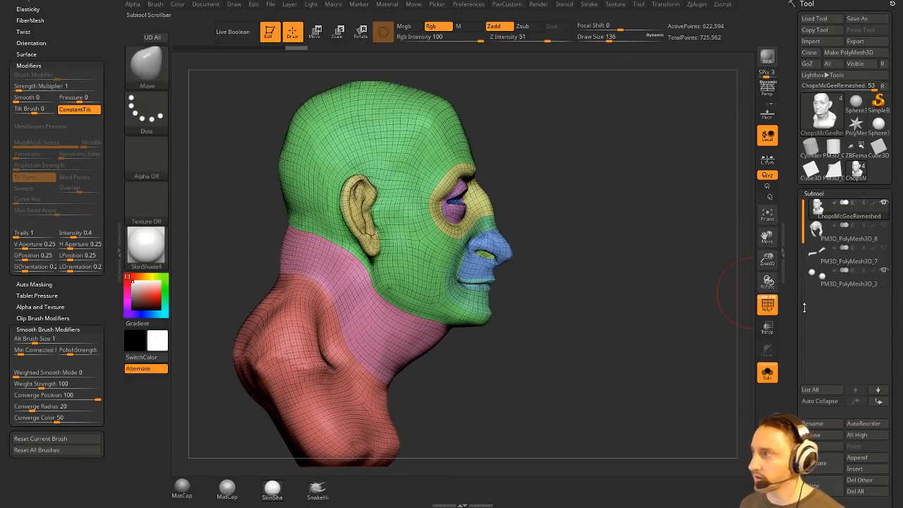
pyautogui.moveTo(804, 307); pyautogui.dragTo(804, 201)
pyautogui.click(805, 340)
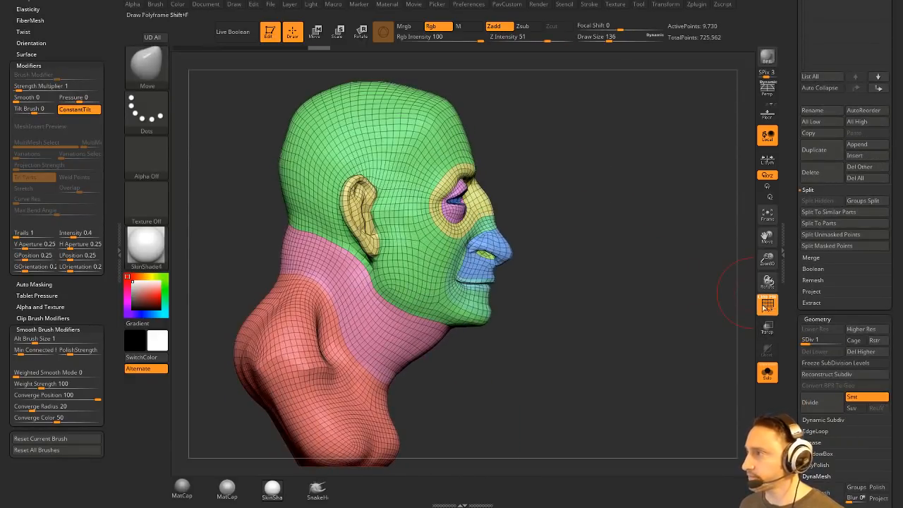
# Hide the wireframe and mask the back of the head, the jaw, the neck and the shoulders of the bust in side view
pyautogui.click(767, 305)
pyautogui.press('w')
pyautogui.keyDown('ctrl'); pyautogui.moveTo(366, 229); pyautogui.dragTo(508, 306); pyautogui.keyUp('ctrl')
pyautogui.keyDown('ctrl'); pyautogui.click(596, 285); pyautogui.keyUp('ctrl')
pyautogui.press('q')
pyautogui.press('s')
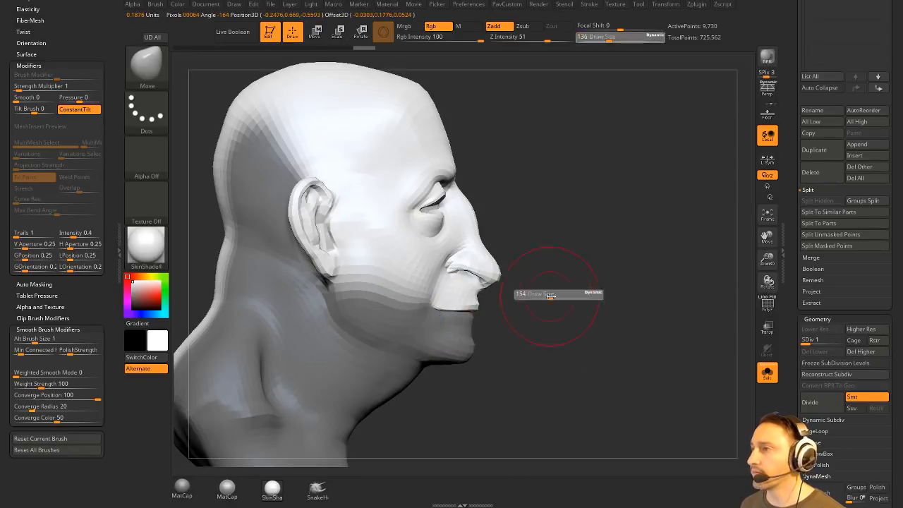
pyautogui.moveTo(560, 296)
pyautogui.keyDown('alt'); pyautogui.mouseDown()
pyautogui.moveTo(577, 286)
pyautogui.moveTo(586, 228)
pyautogui.mouseUp(); pyautogui.keyUp('alt')
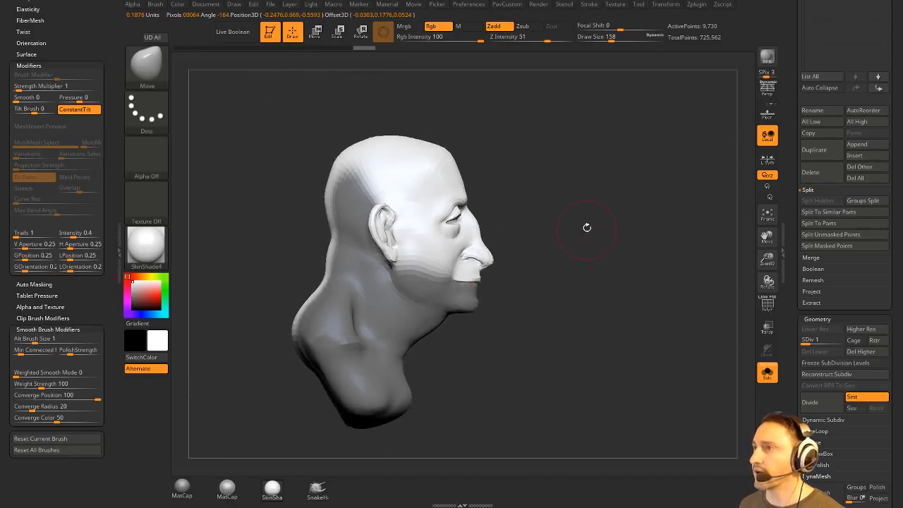
# Use MaskLasso to extend, invert and soften the mask until only the jaw and the area under the chin stay unmasked
pyautogui.keyDown('ctrl'); pyautogui.click(150, 70); pyautogui.keyUp('ctrl')
pyautogui.click(276, 118)
pyautogui.moveTo(303, 146)
pyautogui.keyDown('ctrl'); pyautogui.mouseDown()
pyautogui.moveTo(320, 197)
pyautogui.moveTo(185, 393)
pyautogui.mouseUp(); pyautogui.keyUp('ctrl')
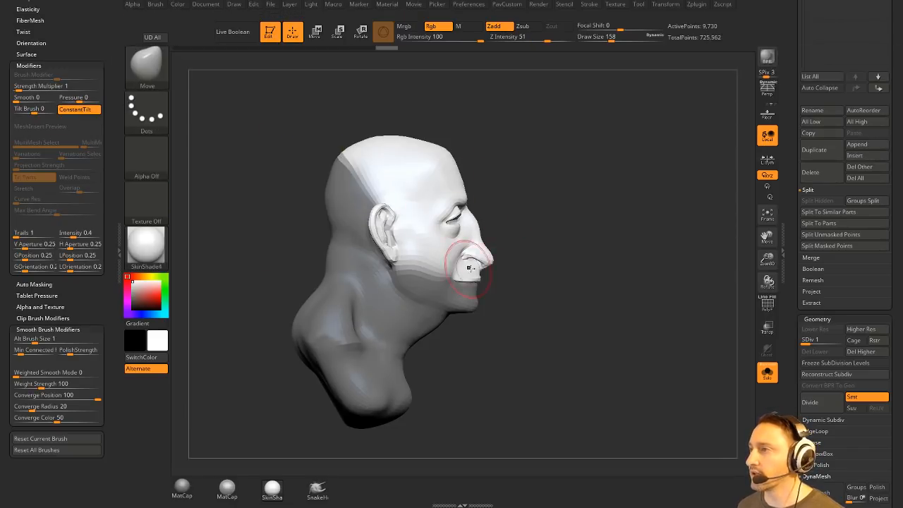
pyautogui.keyDown('ctrl'); pyautogui.click(526, 249); pyautogui.keyUp('ctrl')
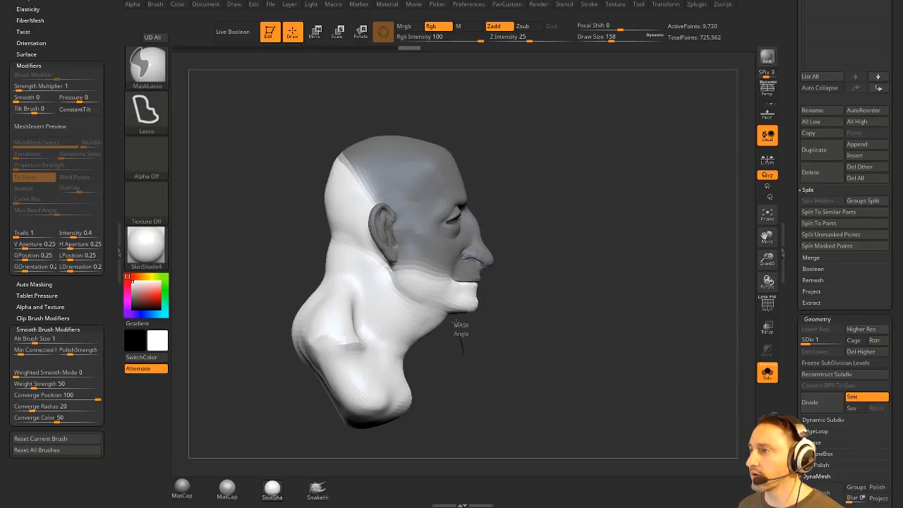
pyautogui.moveTo(386, 271)
pyautogui.keyDown('ctrl'); pyautogui.mouseDown()
pyautogui.moveTo(367, 81)
pyautogui.moveTo(352, 472)
pyautogui.moveTo(547, 374)
pyautogui.mouseUp(); pyautogui.keyUp('ctrl')
pyautogui.moveTo(653, 258)
pyautogui.mouseDown()
pyautogui.moveTo(616, 196)
pyautogui.moveTo(653, 255)
pyautogui.mouseUp()
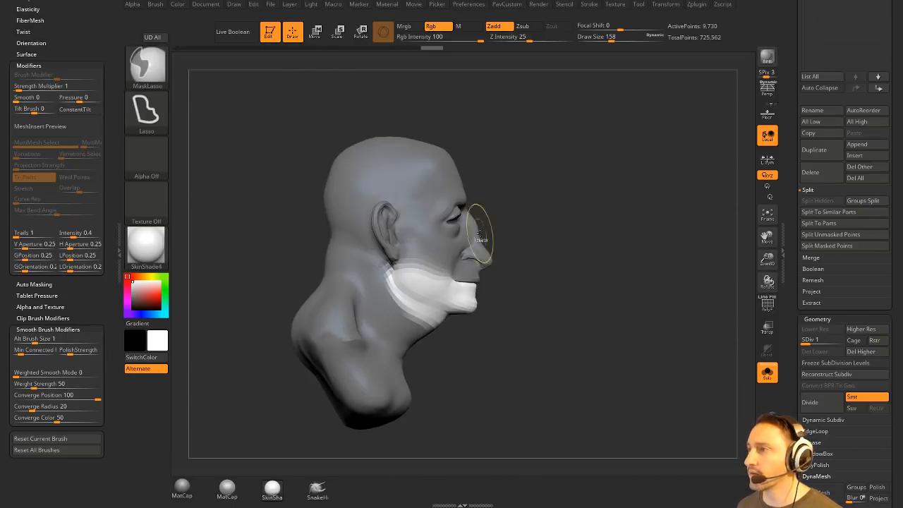
pyautogui.keyDown('ctrl'); pyautogui.click(419, 190); pyautogui.keyUp('ctrl')
pyautogui.moveTo(552, 200)
pyautogui.mouseDown()
pyautogui.moveTo(567, 259)
pyautogui.moveTo(554, 268)
pyautogui.mouseUp()
# Try to adjust the unmasked jaw with the transform gizmo and undo the changes
pyautogui.press('w')
pyautogui.moveTo(410, 275); pyautogui.dragTo(425, 274)
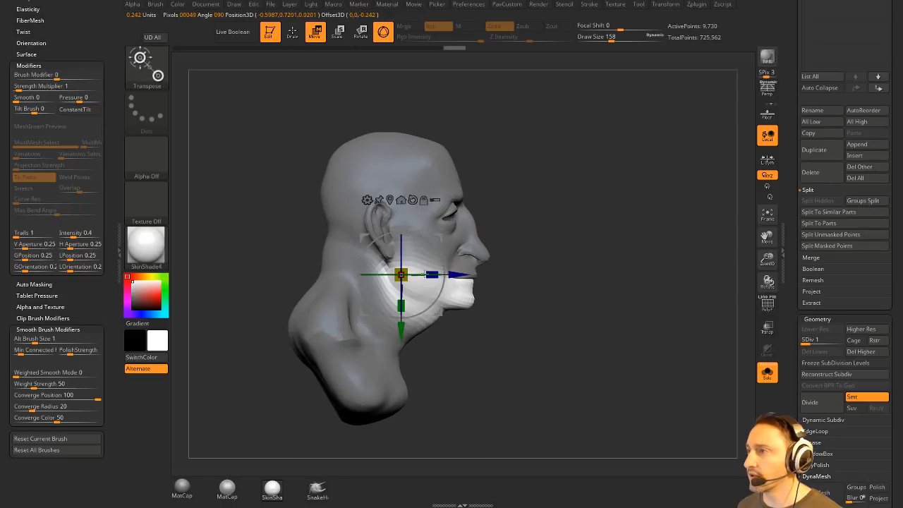
pyautogui.keyDown('alt'); pyautogui.moveTo(439, 238); pyautogui.dragTo(464, 204); pyautogui.keyUp('alt')
pyautogui.hotkey('ctrl', 'z')
pyautogui.hotkey('ctrl', 'z')
# Return to Draw mode, leave Solo mode to bring back the eyes and show the wireframe on the bust
pyautogui.press('q')
pyautogui.moveTo(598, 235)
pyautogui.mouseDown()
pyautogui.moveTo(570, 242)
pyautogui.moveTo(530, 311)
pyautogui.mouseUp()
pyautogui.moveTo(570, 254)
pyautogui.keyDown('shift'); pyautogui.mouseDown()
pyautogui.moveTo(568, 232)
pyautogui.moveTo(594, 228)
pyautogui.moveTo(666, 282)
pyautogui.moveTo(603, 233)
pyautogui.moveTo(633, 254)
pyautogui.moveTo(637, 248)
pyautogui.mouseUp(); pyautogui.keyUp('shift')
pyautogui.click(766, 372)
pyautogui.click(768, 304)
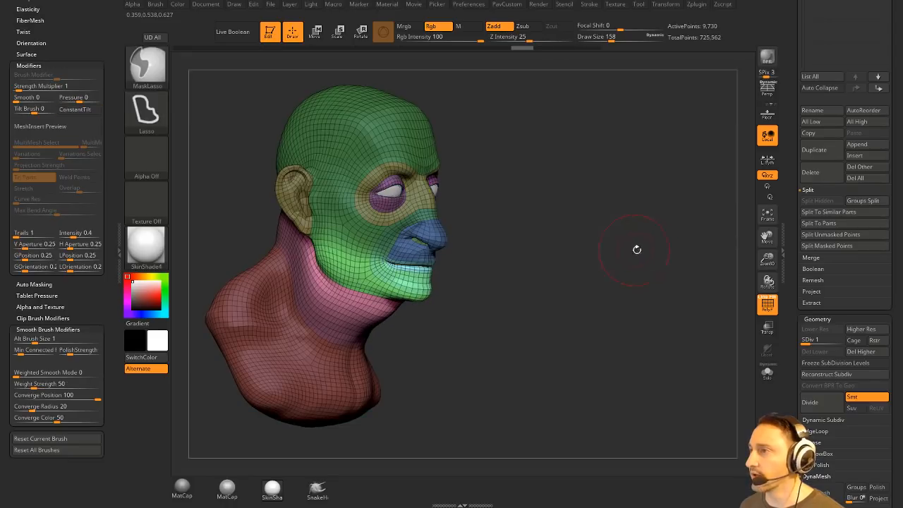
# Raise the bust to subdivision level 4 and add a new sculpting layer to it
pyautogui.moveTo(797, 260); pyautogui.dragTo(802, 195)
pyautogui.moveTo(795, 259); pyautogui.dragTo(795, 181)
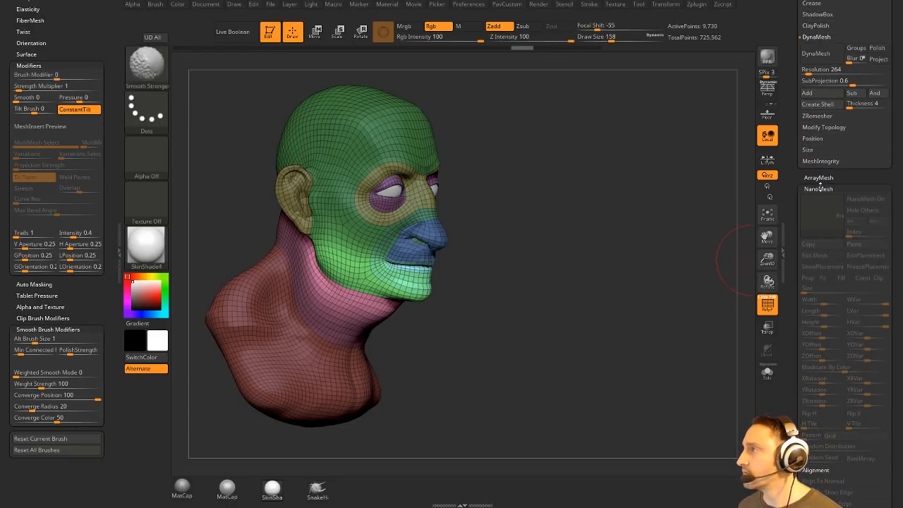
pyautogui.keyDown('shift'); pyautogui.click(819, 187); pyautogui.keyUp('shift')
pyautogui.click(813, 199)
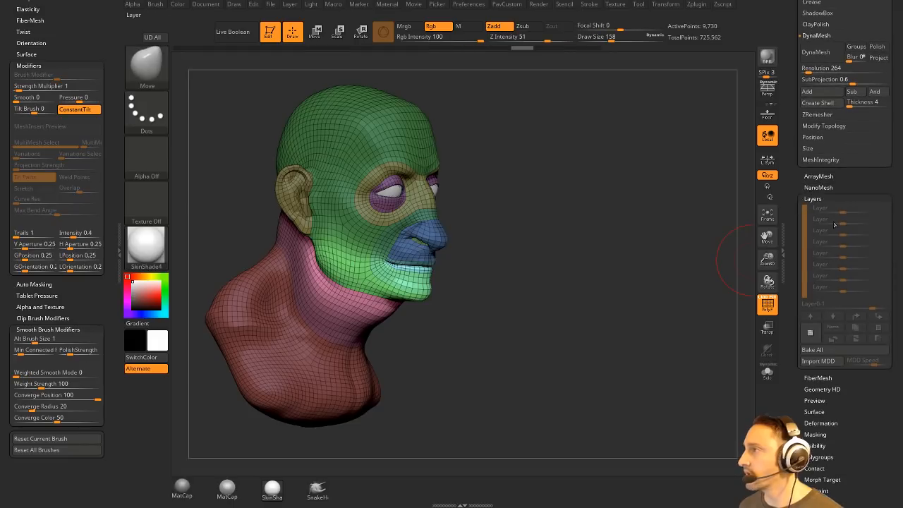
pyautogui.click(810, 337)
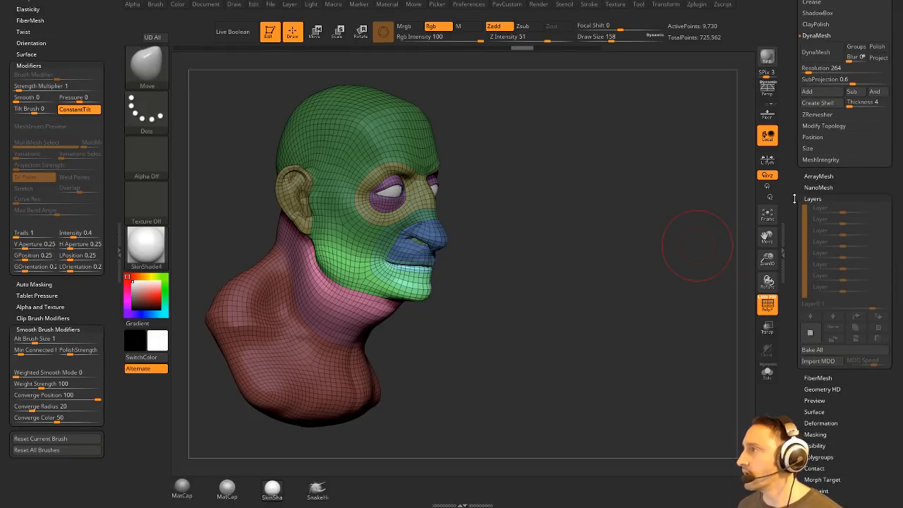
pyautogui.moveTo(795, 199); pyautogui.dragTo(797, 291)
pyautogui.scroll(-5, 825, 219)
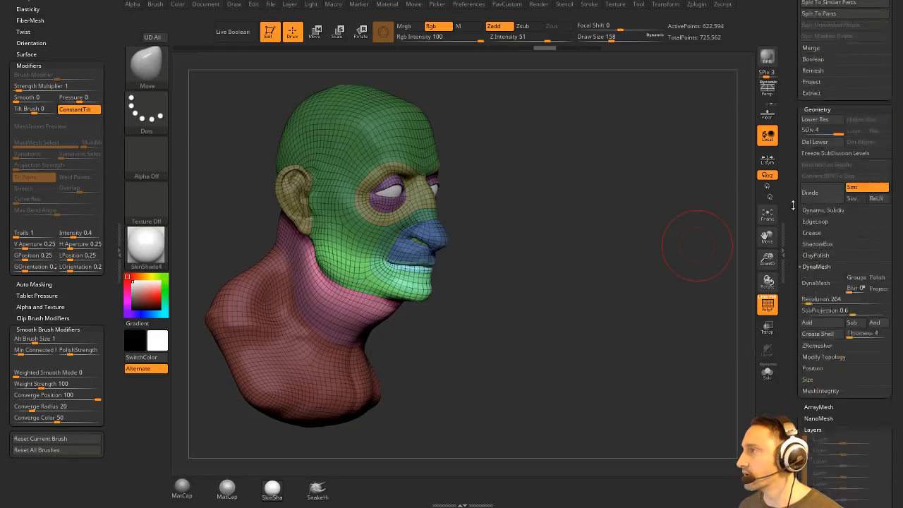
pyautogui.click(811, 343)
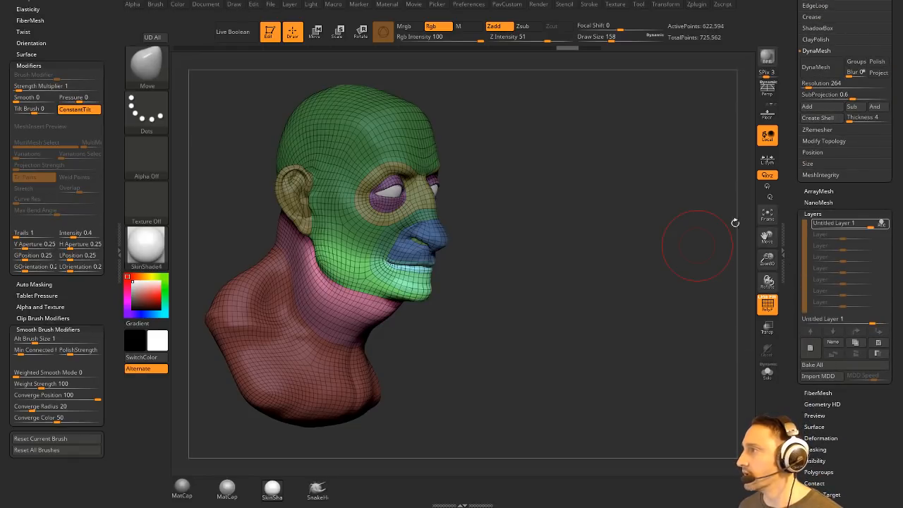
# Rotate the unmasked jaw open with the gizmo in side view and stop recording on the layer
pyautogui.moveTo(735, 223); pyautogui.dragTo(550, 225)
pyautogui.press('w')
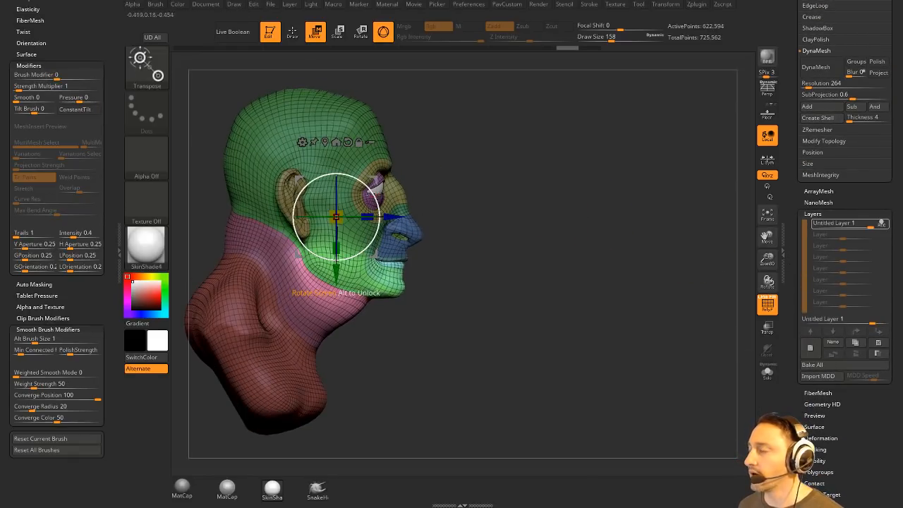
pyautogui.moveTo(376, 194); pyautogui.dragTo(380, 204)
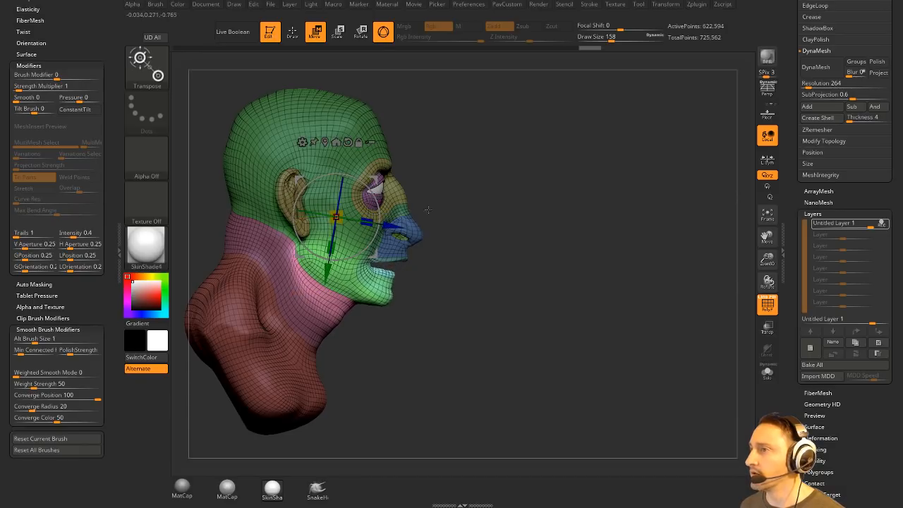
pyautogui.click(878, 223)
# Clear the mask from the bust and return to Draw mode
pyautogui.moveTo(720, 255)
pyautogui.keyDown('shift'); pyautogui.mouseDown()
pyautogui.moveTo(659, 263)
pyautogui.moveTo(684, 282)
pyautogui.mouseUp(); pyautogui.keyUp('shift')
pyautogui.press('q')
pyautogui.moveTo(694, 245); pyautogui.dragTo(810, 241)
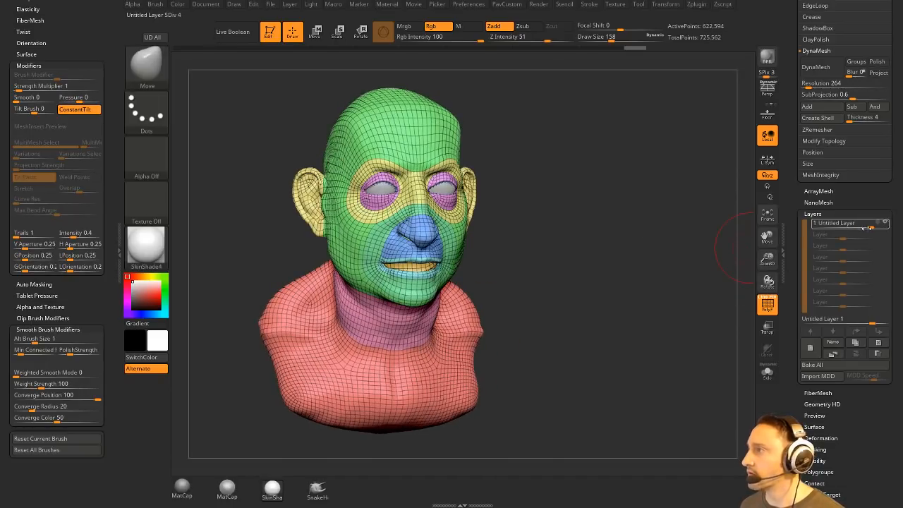
# Vary the jaw layer's intensity between 0 and 2.28813 to test the mouth opening and settle on 0.74504
pyautogui.moveTo(865, 227); pyautogui.dragTo(847, 232)
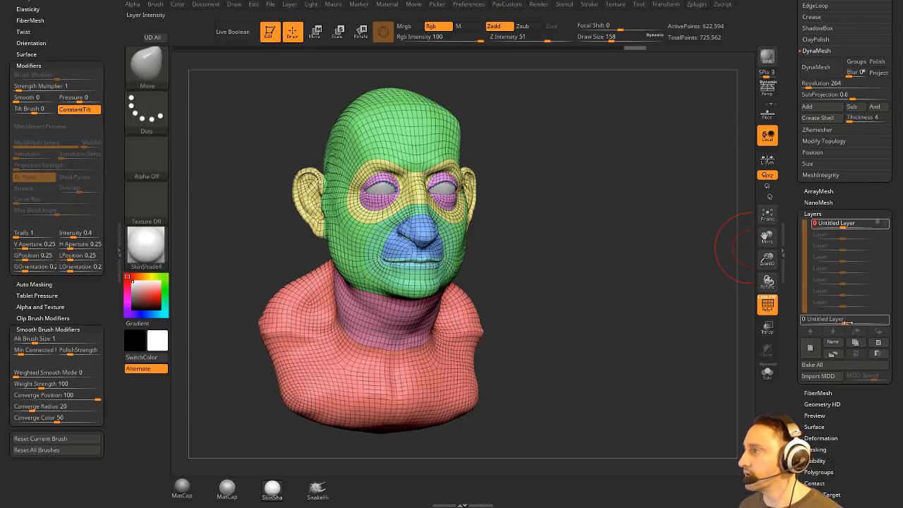
pyautogui.moveTo(849, 322)
pyautogui.mouseDown()
pyautogui.moveTo(874, 323)
pyautogui.moveTo(801, 322)
pyautogui.moveTo(852, 324)
pyautogui.mouseUp()
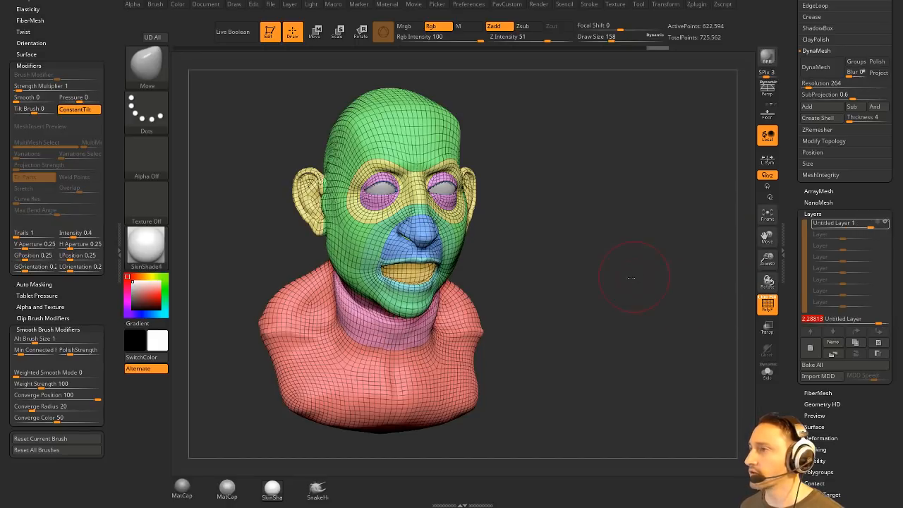
pyautogui.moveTo(645, 261); pyautogui.dragTo(348, 255)
pyautogui.moveTo(445, 231)
pyautogui.mouseDown()
pyautogui.moveTo(694, 244)
pyautogui.moveTo(533, 260)
pyautogui.moveTo(644, 278)
pyautogui.mouseUp()
pyautogui.moveTo(881, 321); pyautogui.dragTo(872, 324)
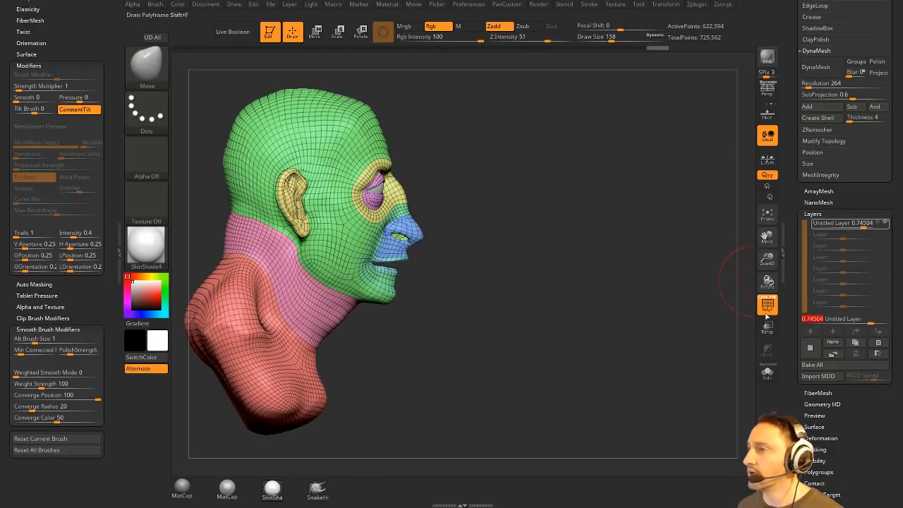
# Examine the opened mouth from both sides and set the Move brush's draw size to 87
pyautogui.moveTo(458, 214); pyautogui.dragTo(433, 282)
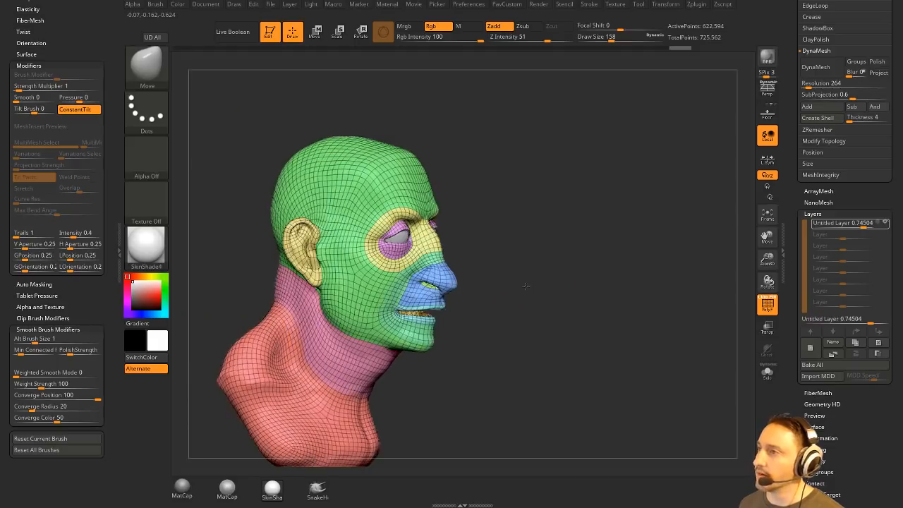
pyautogui.moveTo(592, 282)
pyautogui.mouseDown()
pyautogui.moveTo(524, 290)
pyautogui.moveTo(605, 278)
pyautogui.moveTo(574, 290)
pyautogui.moveTo(580, 276)
pyautogui.mouseUp()
pyautogui.press('s')
pyautogui.press('s')
pyautogui.press('s')
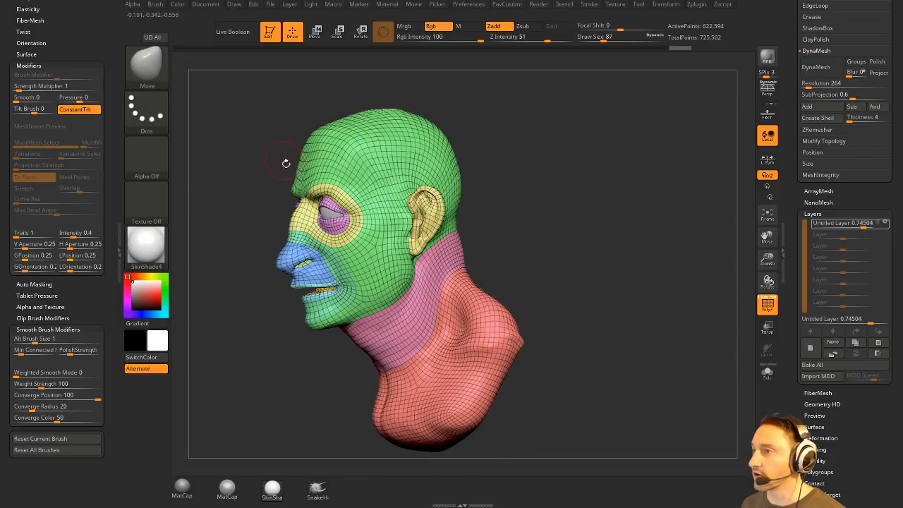
# Lower the jaw layer's intensity to about 0 and hide the wireframe
pyautogui.moveTo(869, 323); pyautogui.dragTo(853, 319)
pyautogui.click(767, 303)
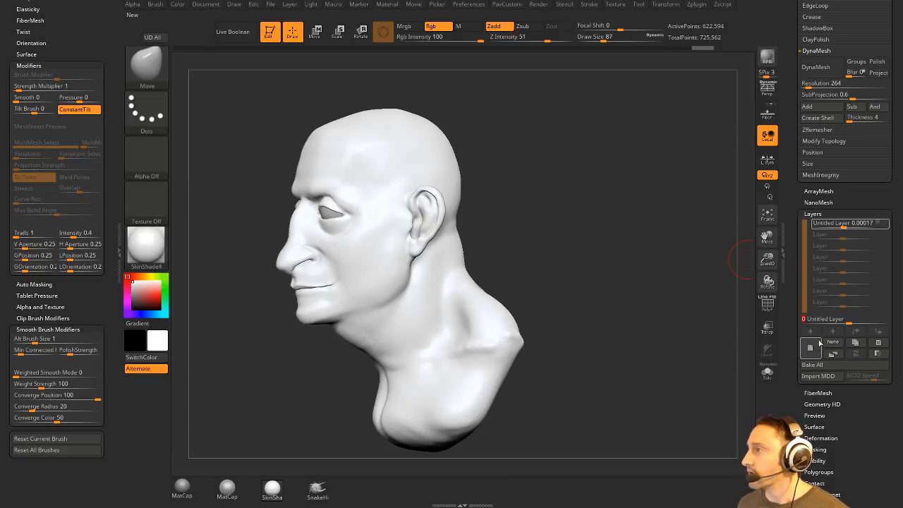
# Undo the jaw rotation and the added layer, leaving the bust unmasked
pyautogui.hotkey('ctrl', 'z')
pyautogui.hotkey('ctrl', 'z')
pyautogui.hotkey('ctrl', 'z')
pyautogui.hotkey('ctrl', 'z')
pyautogui.hotkey('ctrl', 'z')
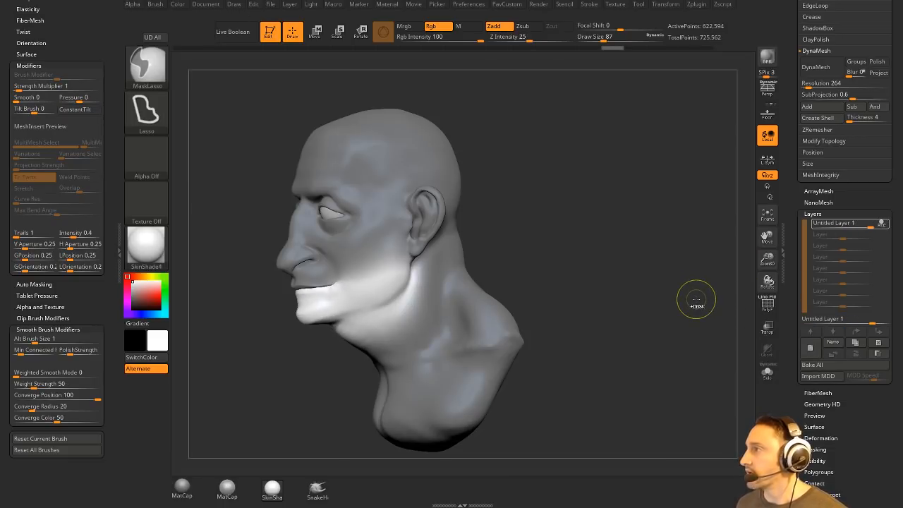
pyautogui.hotkey('ctrl', 'z')
pyautogui.hotkey('ctrl', 'z')
pyautogui.hotkey('ctrl', 'z')
pyautogui.hotkey('ctrl', 'z')
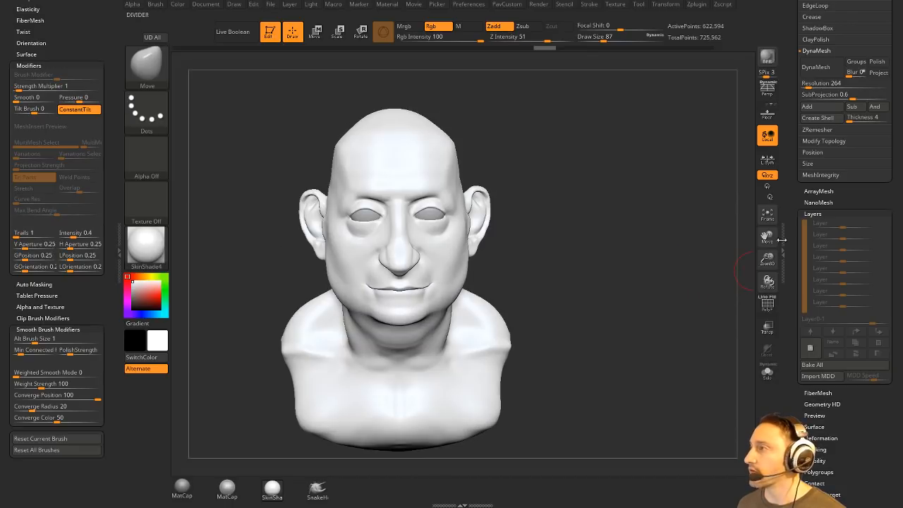
# Turn the painted colour of the ChopsMcGeeRemeshed subtool back on
pyautogui.moveTo(790, 241); pyautogui.dragTo(787, 393)
pyautogui.click(874, 203)
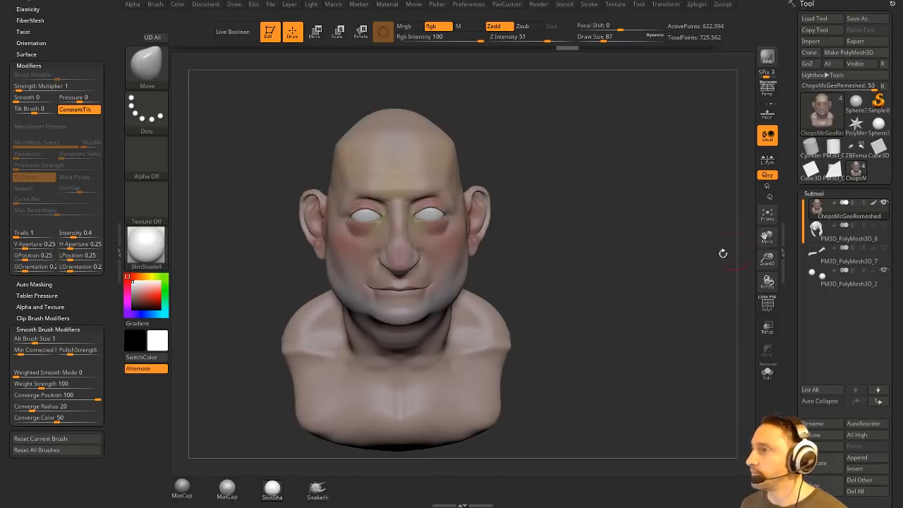
pyautogui.moveTo(722, 253)
pyautogui.mouseDown()
pyautogui.moveTo(665, 264)
pyautogui.moveTo(675, 263)
pyautogui.mouseUp()
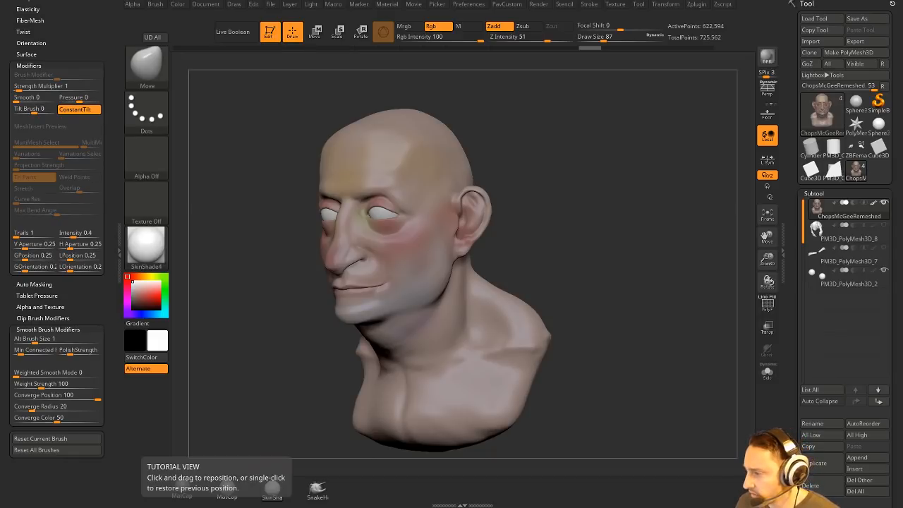
# Switch to the web browser and look through the videos in the Livestream Highlights playlist on YouTube
pyautogui.moveTo(395, 507); pyautogui.dragTo(449, 36)
pyautogui.scroll(-5, 651, 256)
pyautogui.scroll(-2, 650, 258)
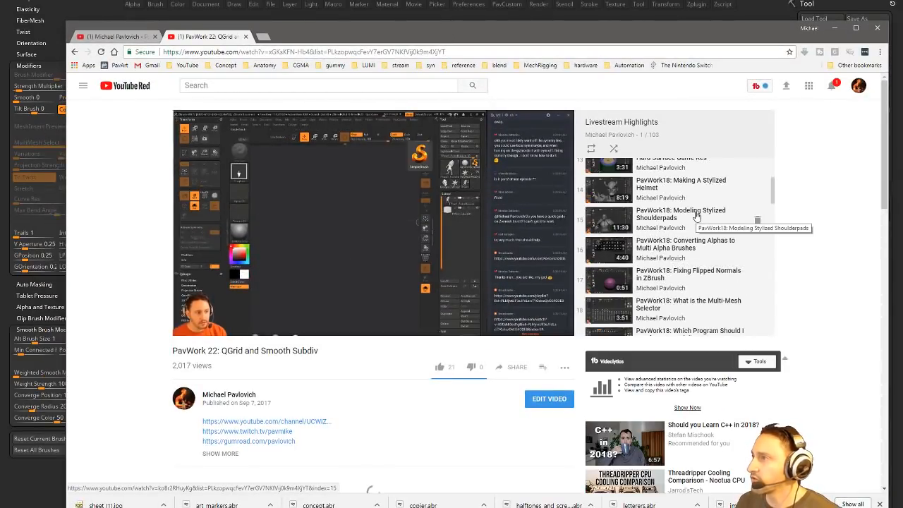
pyautogui.scroll(1, 660, 195)
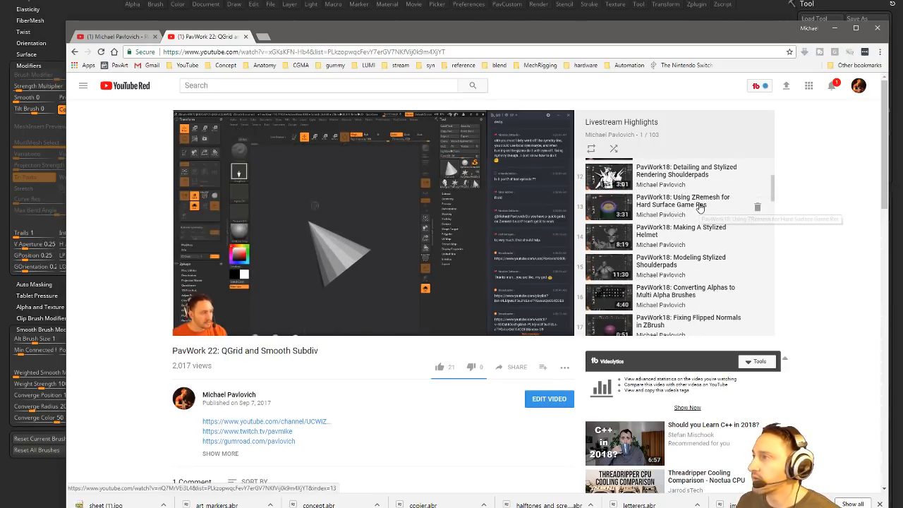
# Go back to the channel's playlists, open the Sci Fi Pistol Series and play Sci-Fi Weapon Process Intro from about 0:56
pyautogui.click(75, 52)
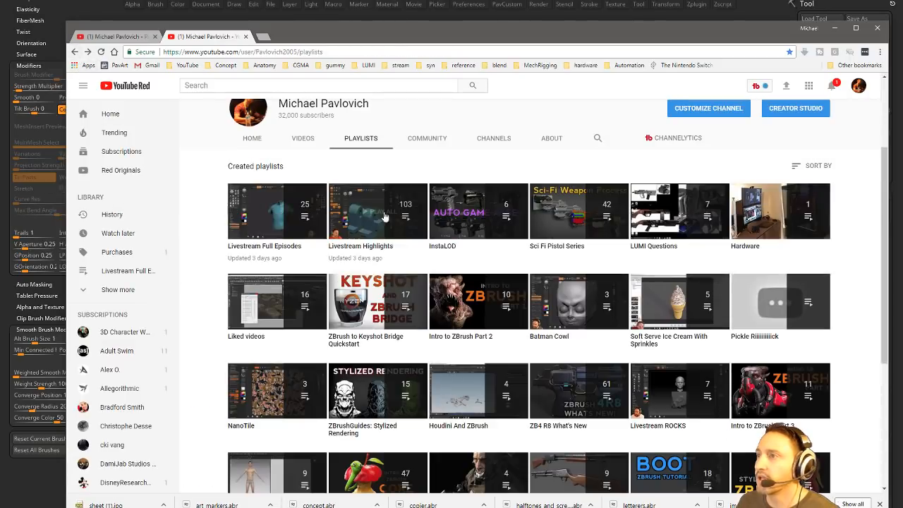
pyautogui.click(547, 247)
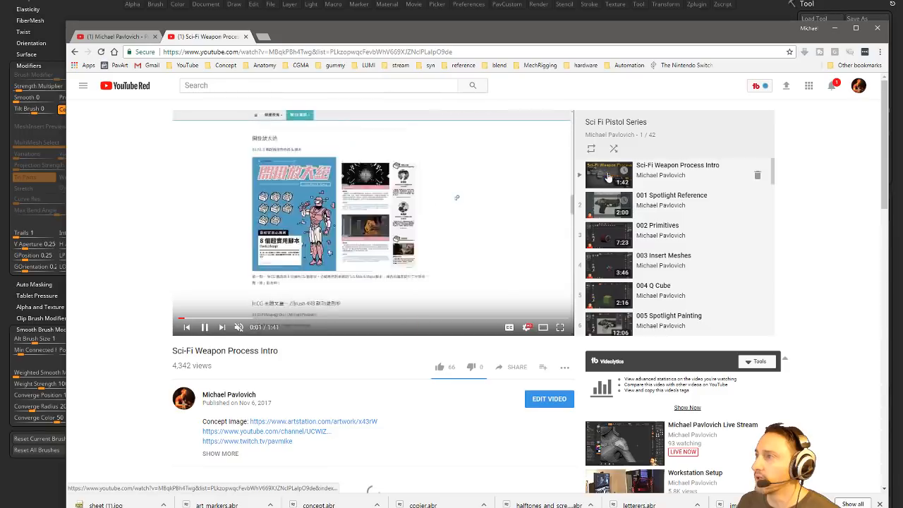
pyautogui.click(609, 179)
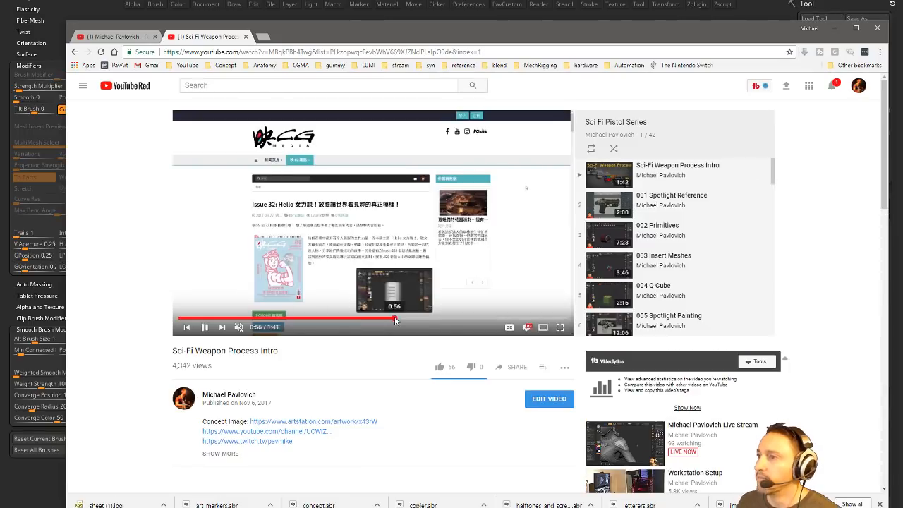
pyautogui.click(395, 319)
# Look through the Sci Fi Pistol Series playlist and open the video 038 Painter IRAY
pyautogui.scroll(-2, 621, 242)
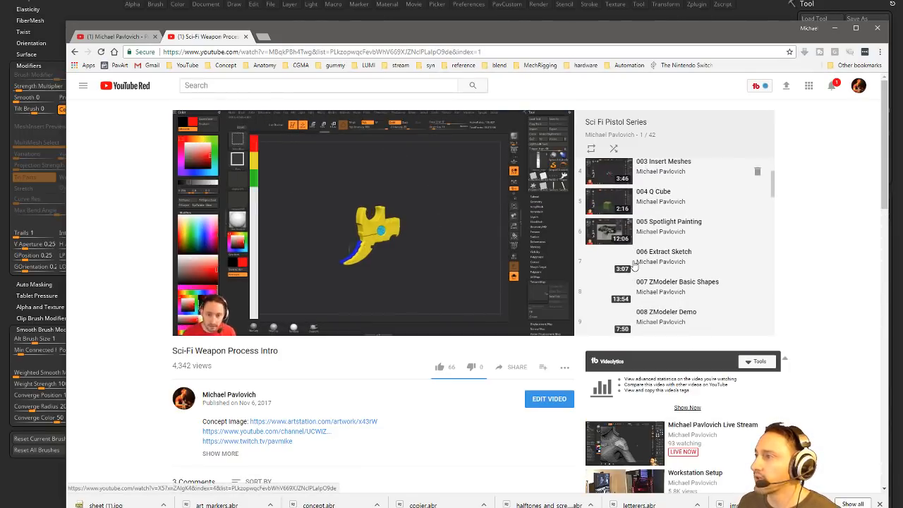
pyautogui.scroll(-4, 621, 244)
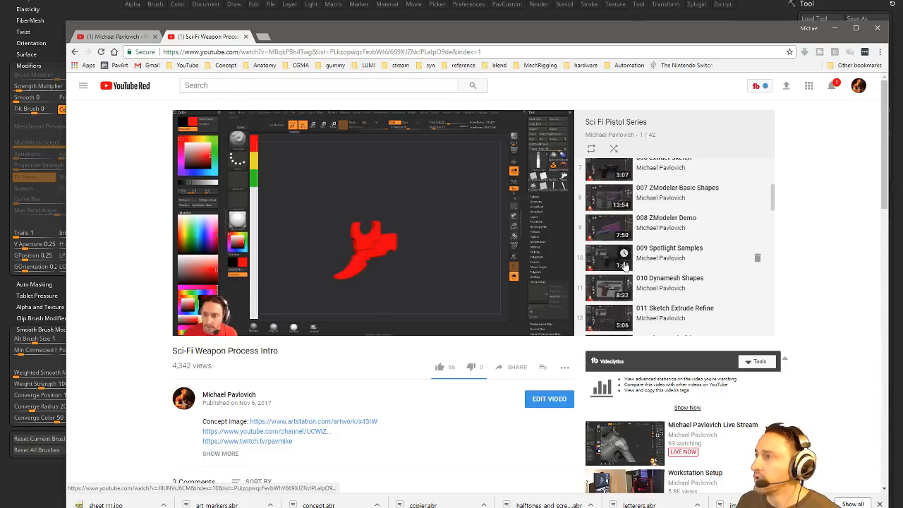
pyautogui.scroll(-10, 653, 261)
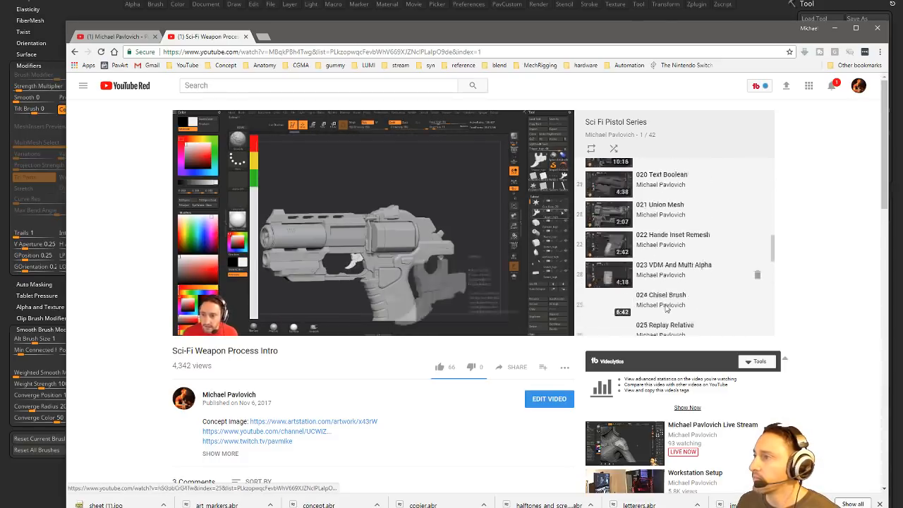
pyautogui.scroll(-3, 670, 304)
pyautogui.scroll(2, 644, 264)
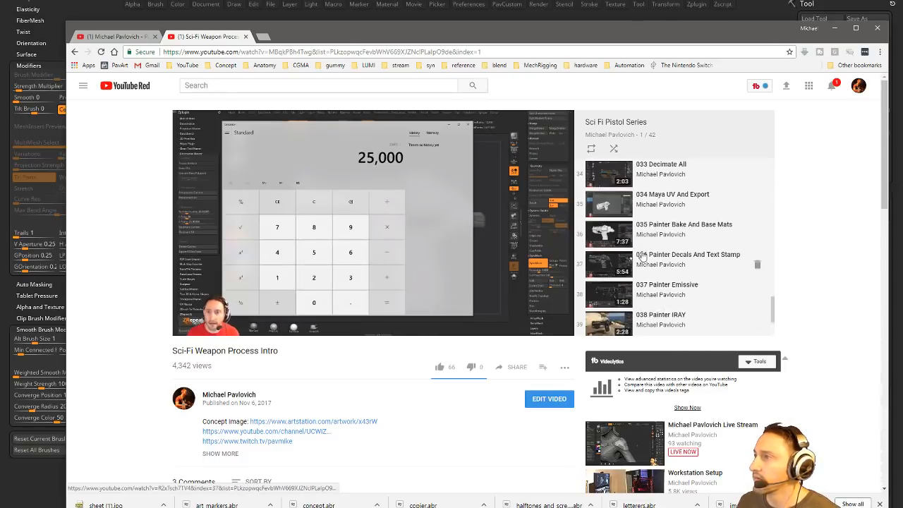
pyautogui.scroll(-2, 648, 286)
pyautogui.scroll(-1, 650, 297)
pyautogui.click(659, 224)
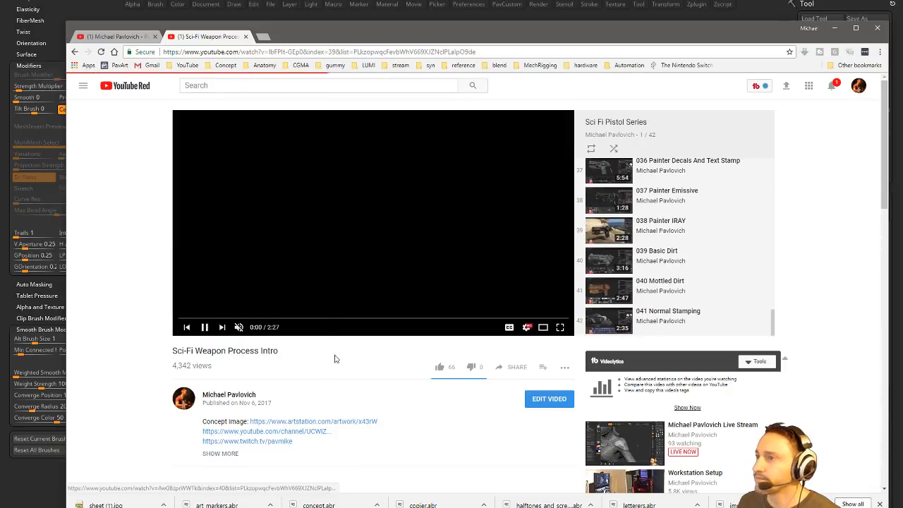
# Skip through the 038 Painter IRAY video to view the rendered pistol, ending at about 0:37
pyautogui.click(375, 318)
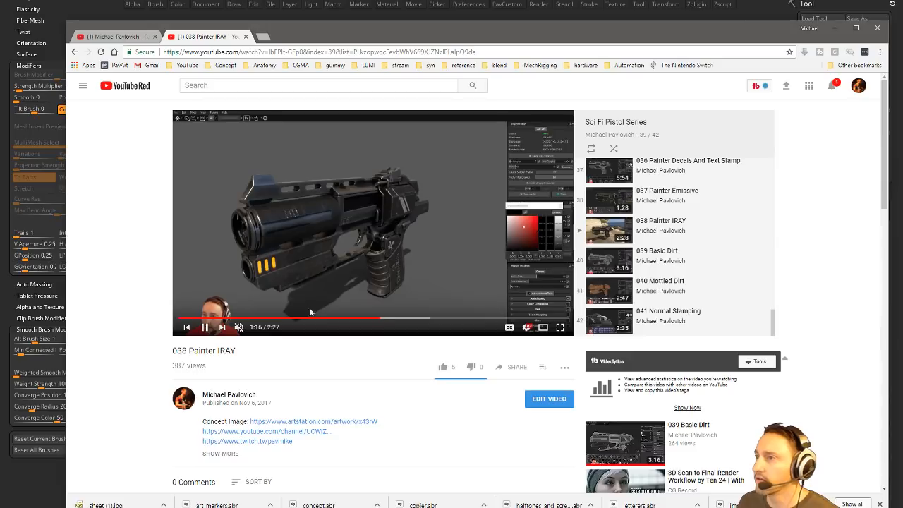
pyautogui.click(346, 319)
pyautogui.click(285, 320)
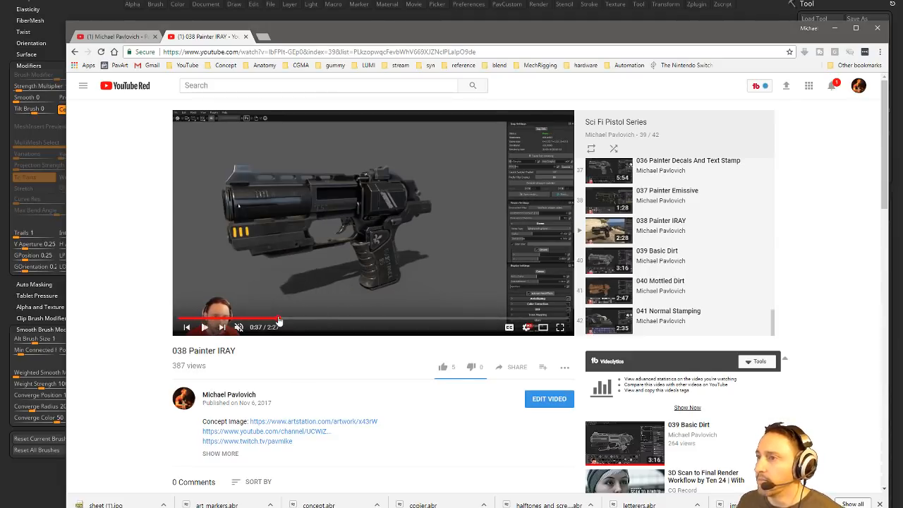
# Skim the 038 Painter IRAY video by jumping forward to several points up to its end
pyautogui.click(224, 319)
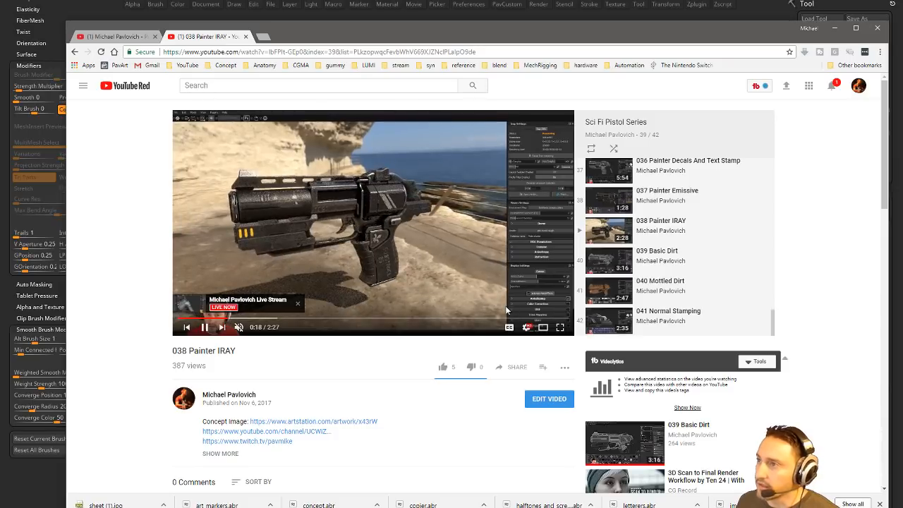
pyautogui.click(255, 318)
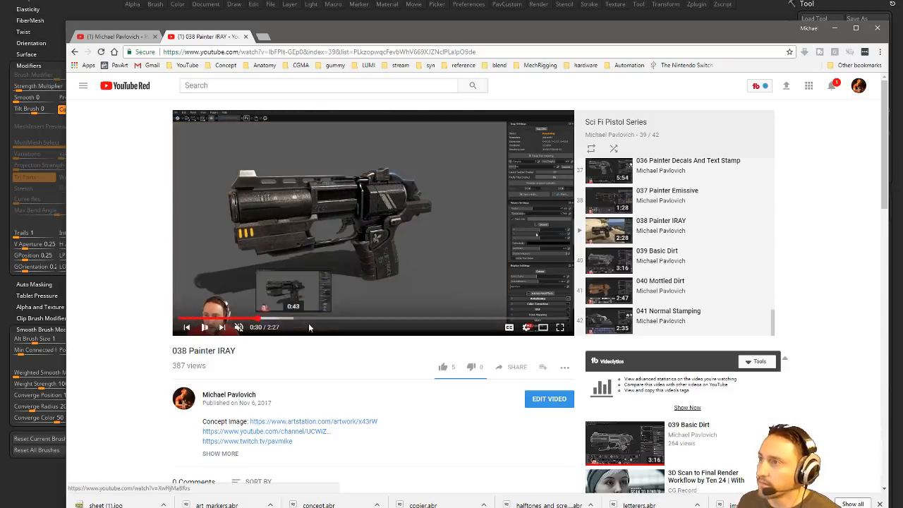
pyautogui.click(362, 320)
pyautogui.click(450, 319)
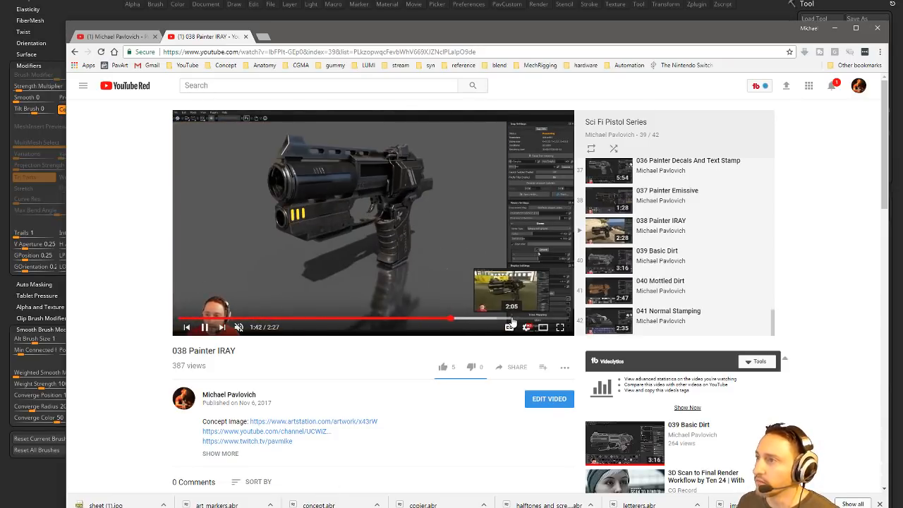
pyautogui.click(544, 320)
pyautogui.scroll(-3, 615, 293)
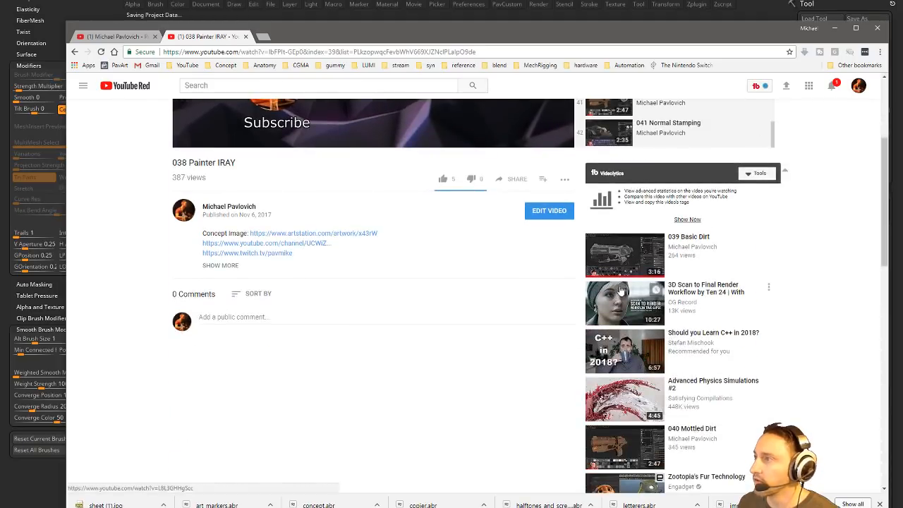
pyautogui.scroll(3, 624, 324)
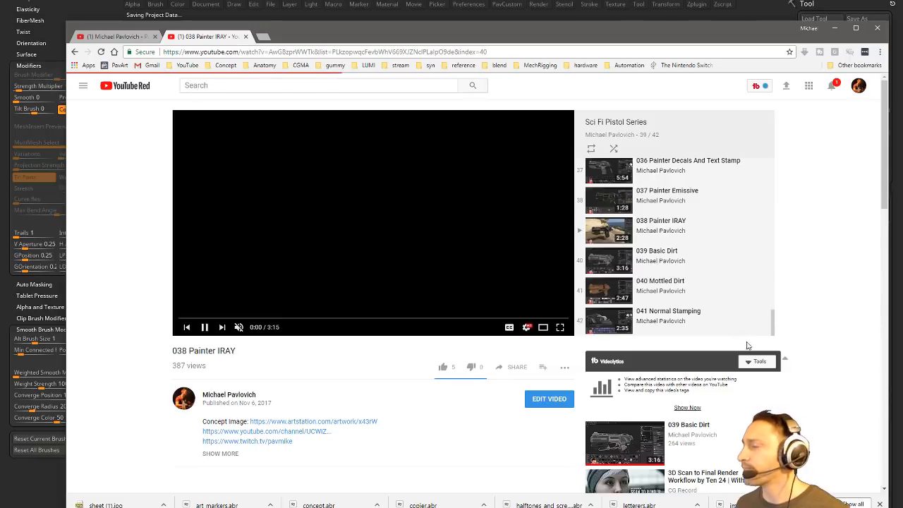
# Return to the channel's created playlists, look through them and open the Livestream Full Episodes playlist
pyautogui.click(74, 52)
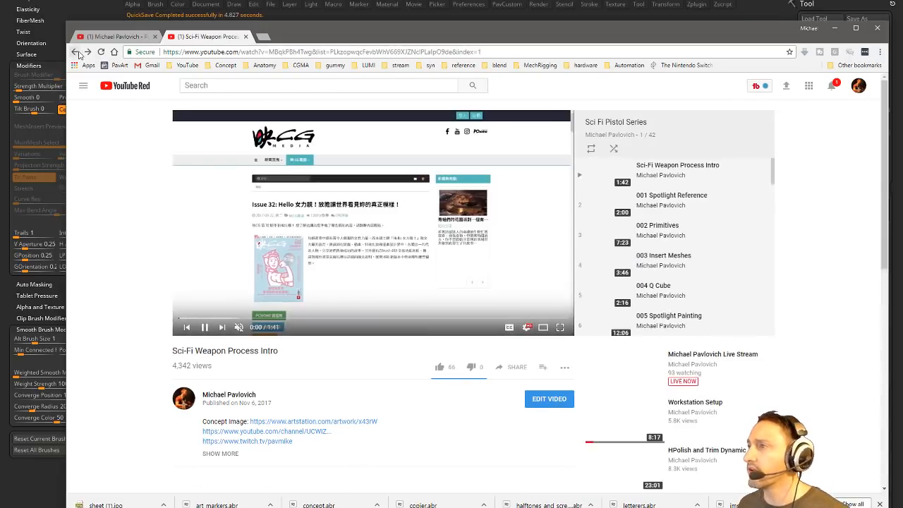
pyautogui.click(76, 52)
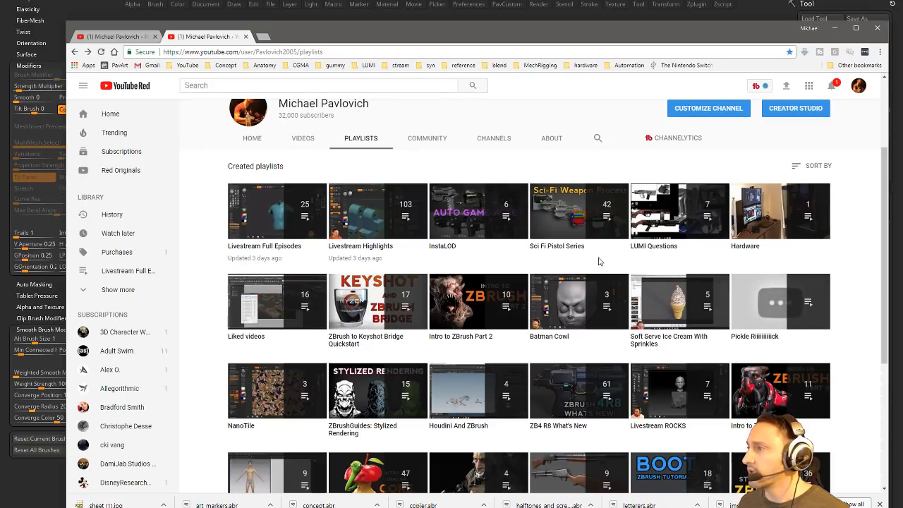
pyautogui.scroll(-3, 461, 360)
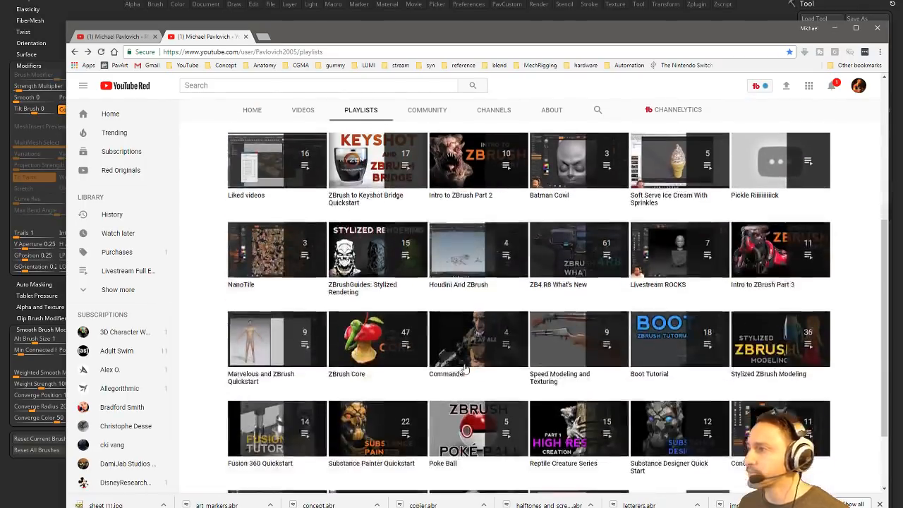
pyautogui.scroll(5, 460, 360)
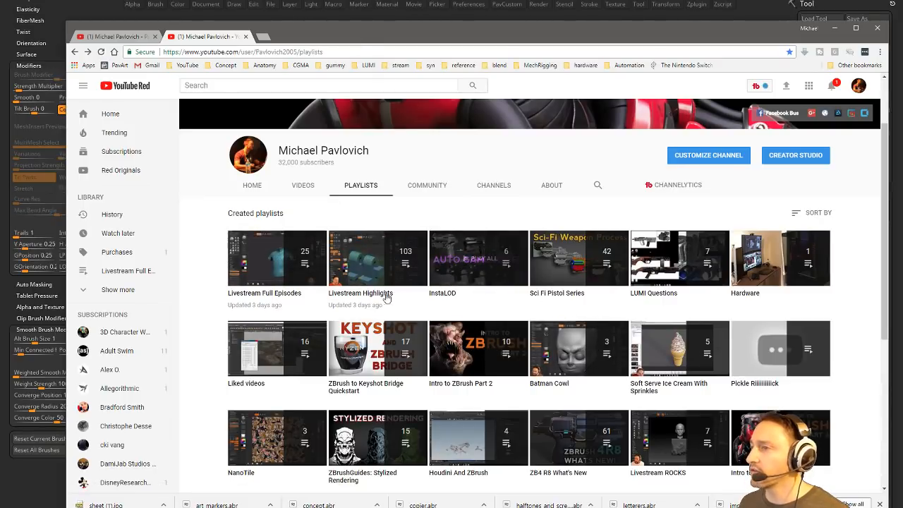
pyautogui.click(311, 305)
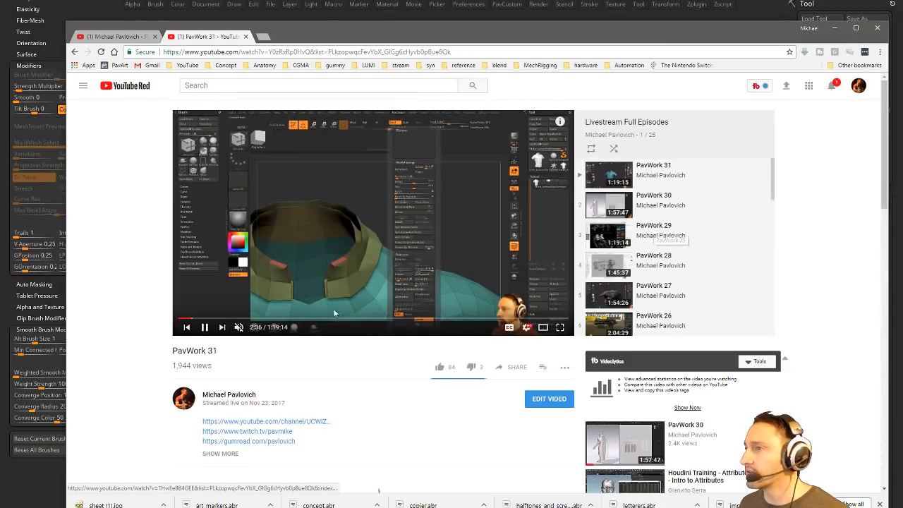
# Skim the PavWork 31 video between about 27 and 47 minutes, and move the browser window away to reveal ZBrush
pyautogui.click(314, 319)
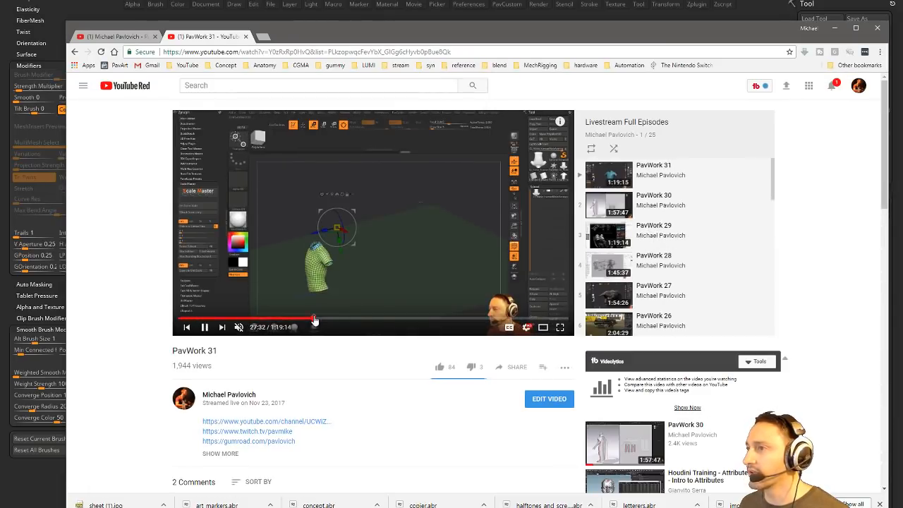
pyautogui.click(374, 323)
pyautogui.click(366, 322)
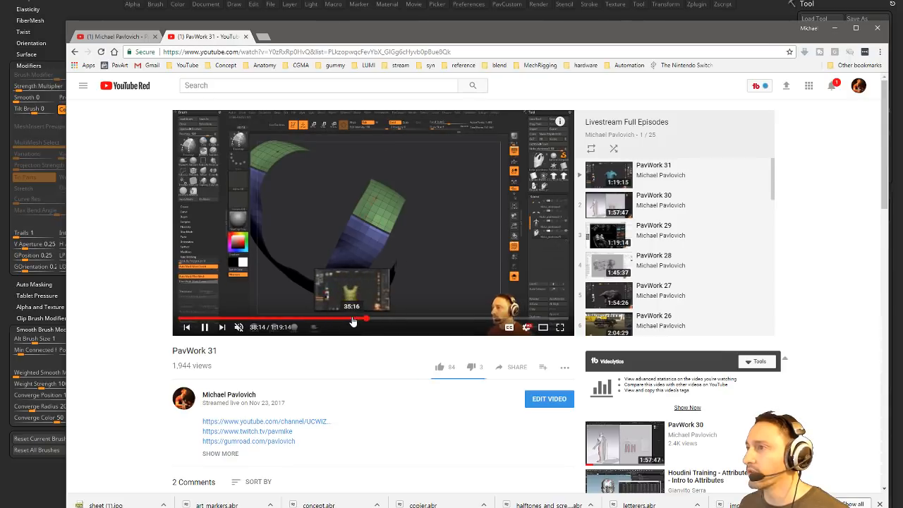
pyautogui.click(352, 320)
pyautogui.click(347, 321)
pyautogui.click(341, 321)
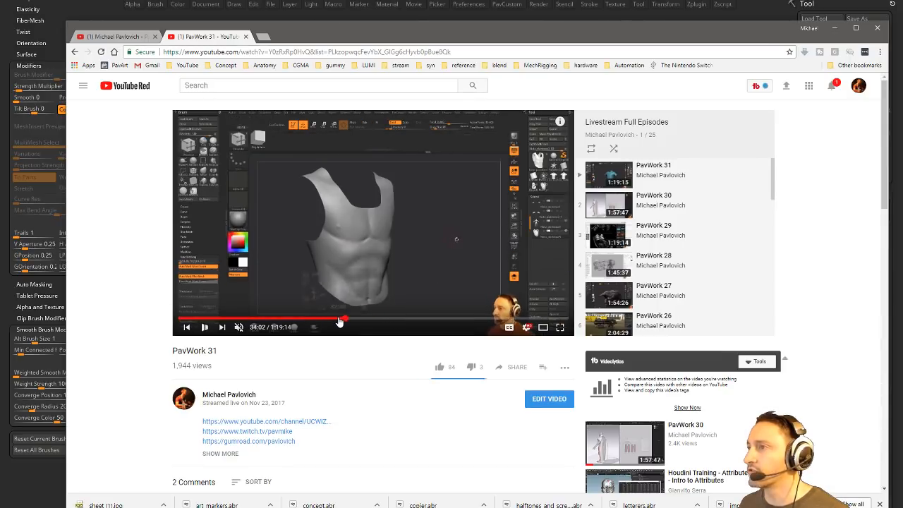
pyautogui.click(338, 321)
pyautogui.click(329, 322)
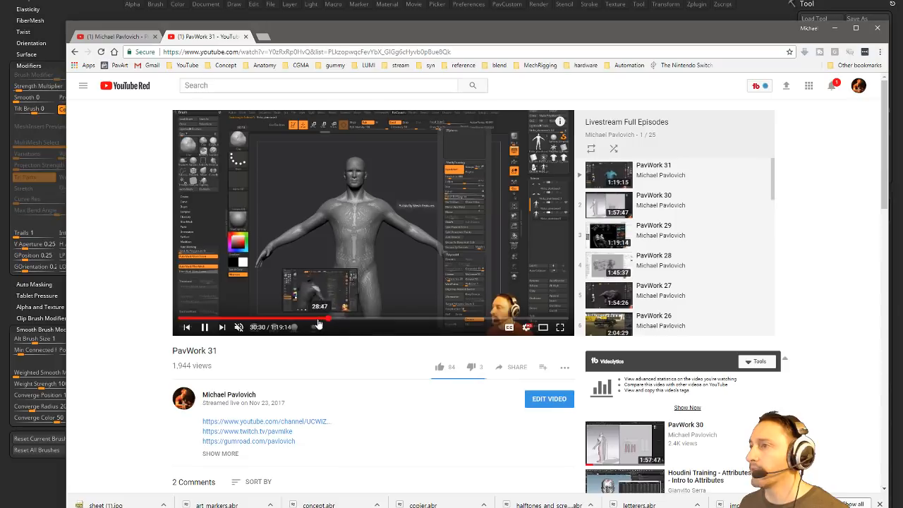
pyautogui.click(335, 321)
pyautogui.click(339, 321)
pyautogui.click(345, 320)
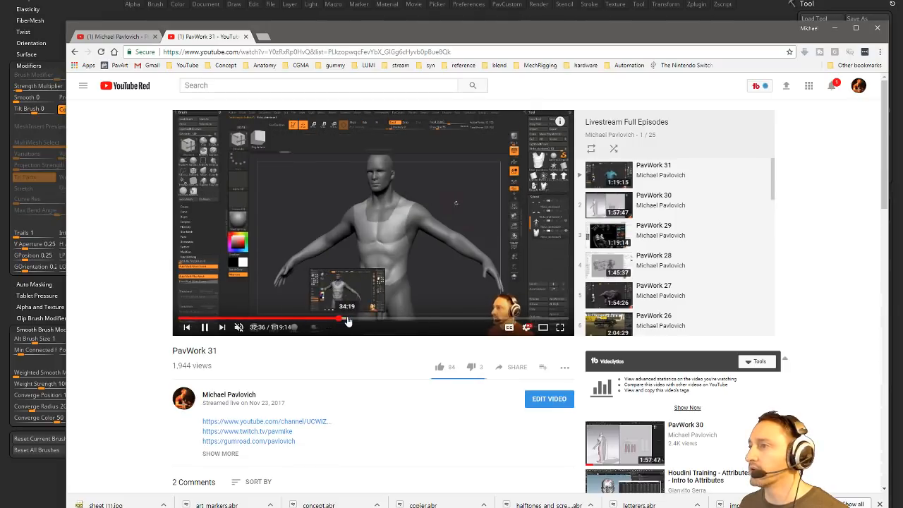
pyautogui.click(354, 321)
pyautogui.click(367, 321)
pyautogui.click(372, 321)
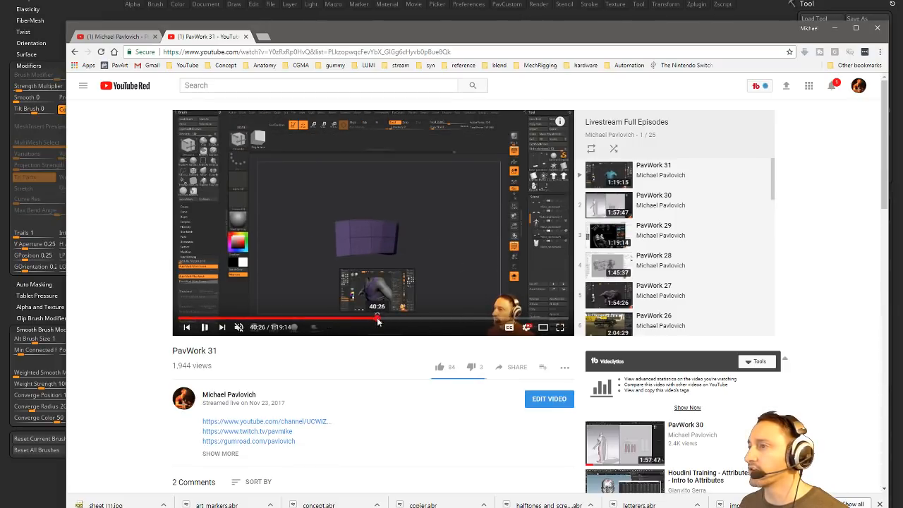
pyautogui.click(382, 321)
pyautogui.click(392, 321)
pyautogui.click(395, 321)
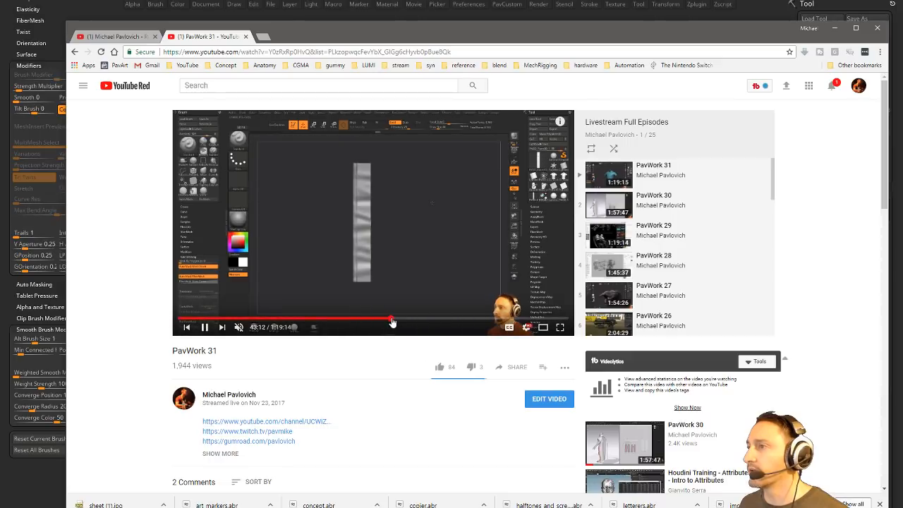
pyautogui.click(399, 321)
pyautogui.click(402, 321)
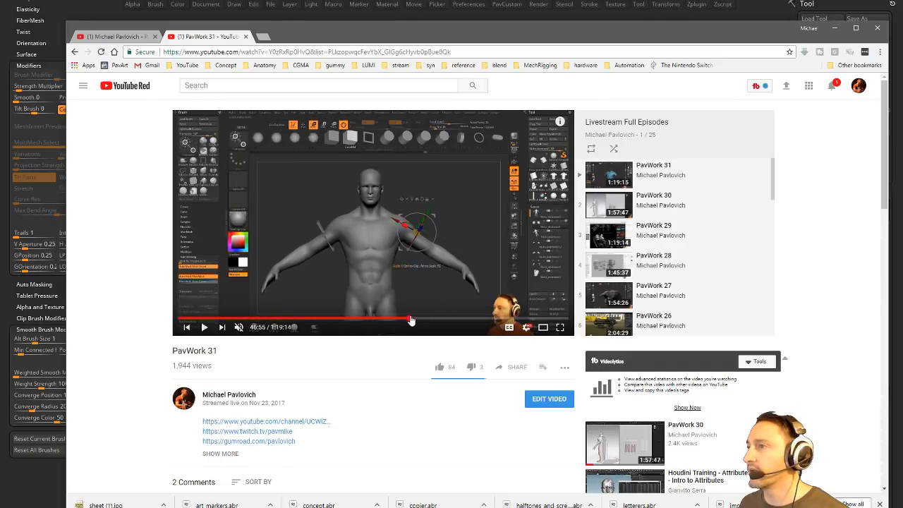
pyautogui.click(382, 321)
pyautogui.click(372, 321)
pyautogui.click(368, 319)
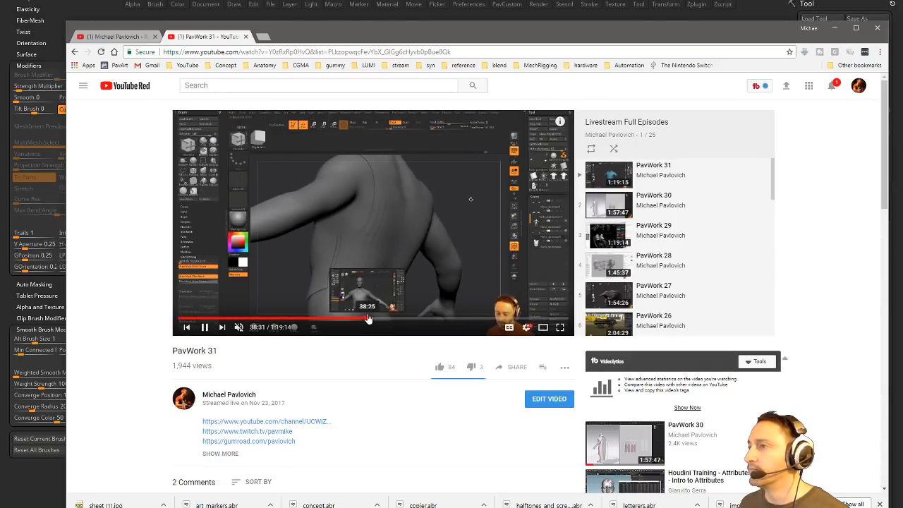
pyautogui.click(373, 318)
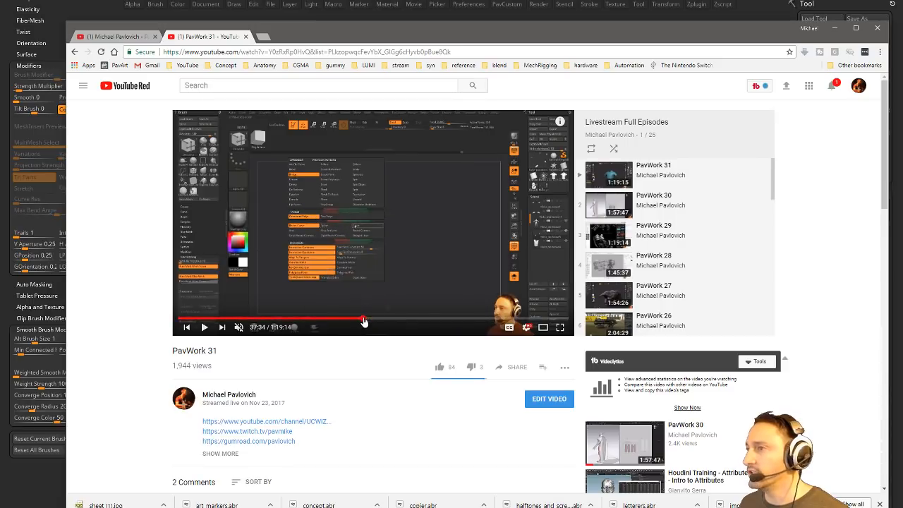
pyautogui.moveTo(376, 40); pyautogui.dragTo(0, 40)
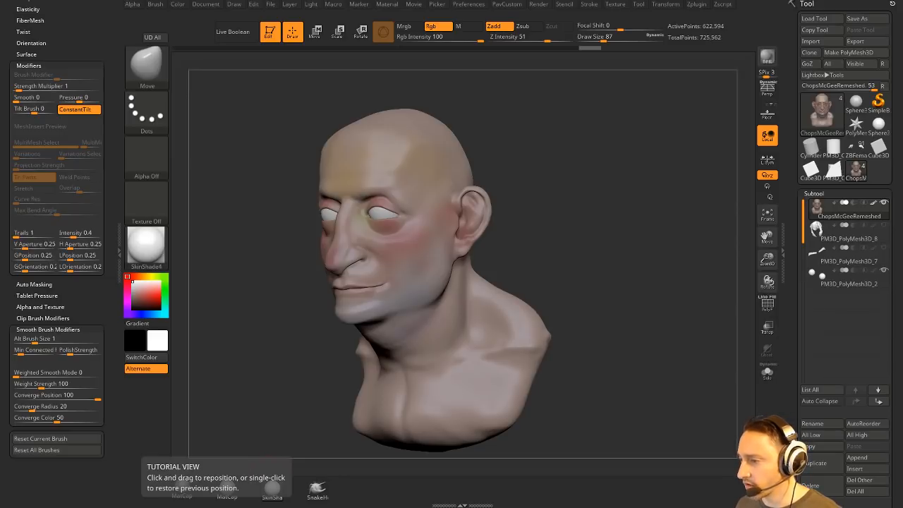
# Bring the browser back, look through the later videos of the Sci Fi Pistol Series playlist, and move the window off ZBrush again
pyautogui.moveTo(522, 507); pyautogui.dragTo(315, 57)
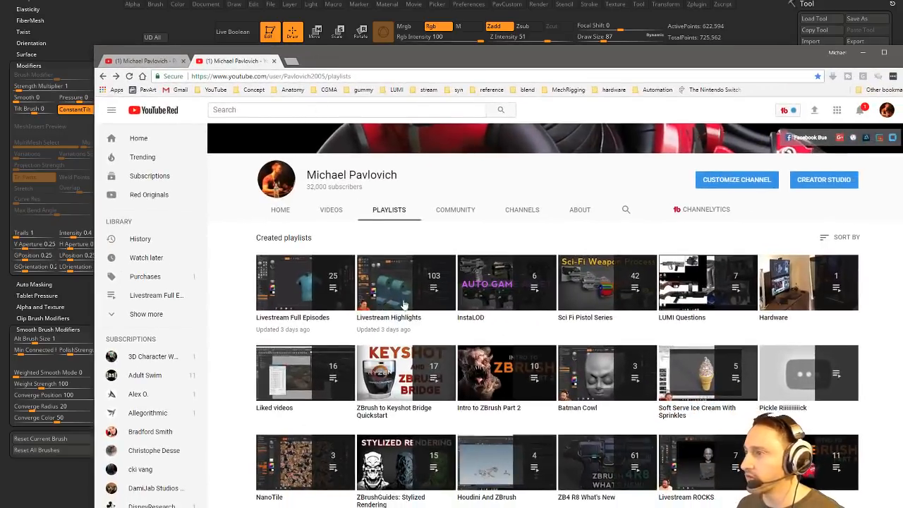
pyautogui.click(606, 283)
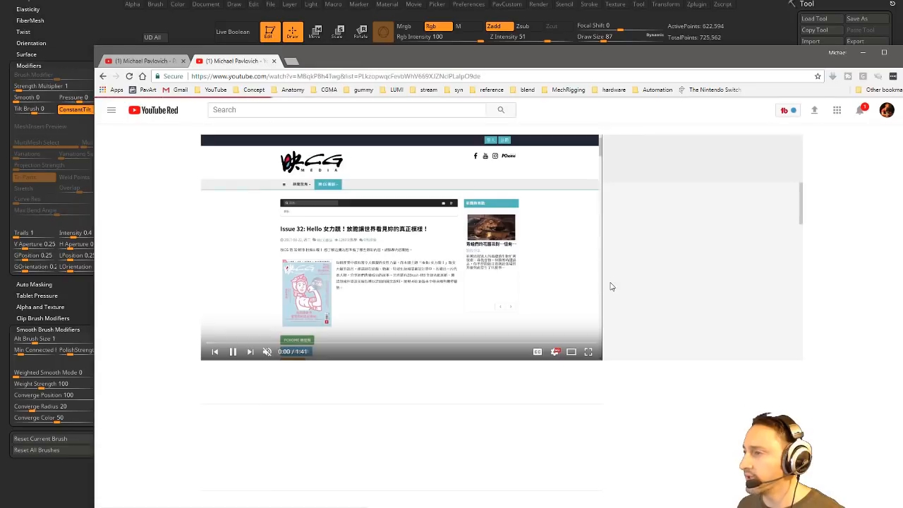
pyautogui.scroll(-10, 609, 286)
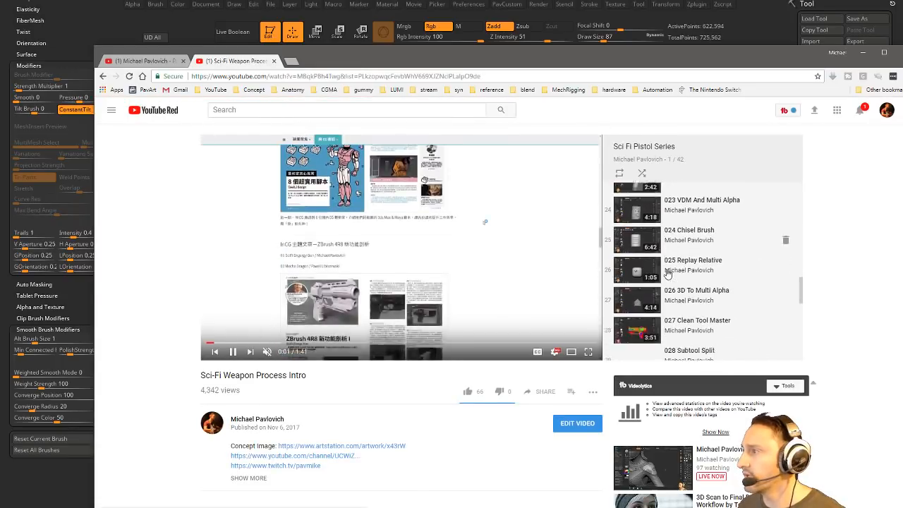
pyautogui.scroll(-3, 667, 274)
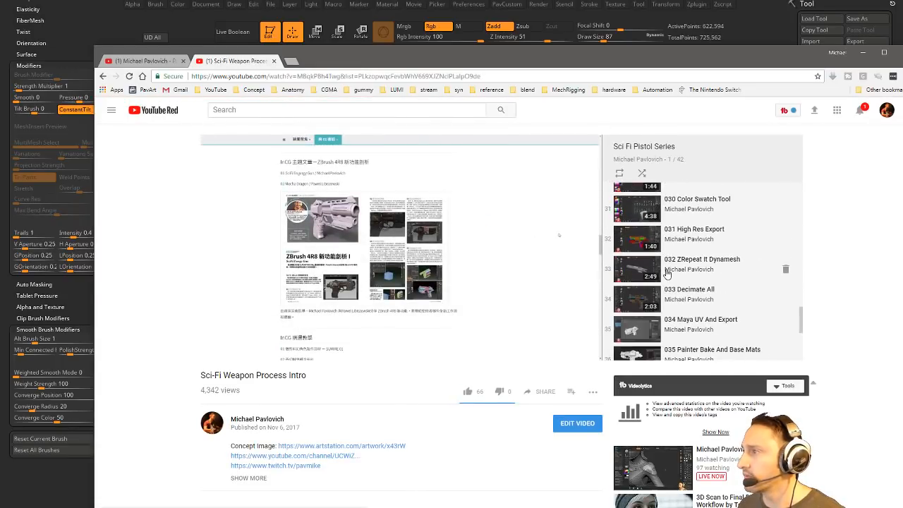
pyautogui.scroll(-2, 667, 274)
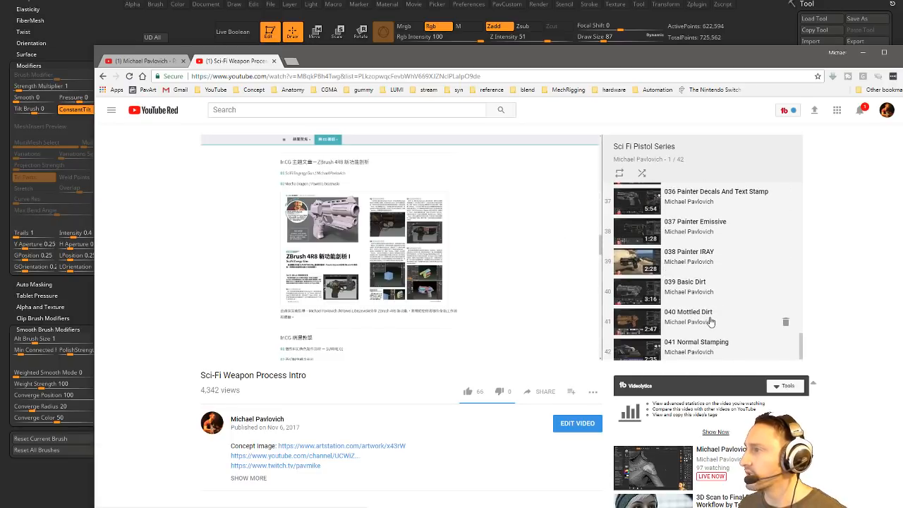
pyautogui.scroll(1, 709, 321)
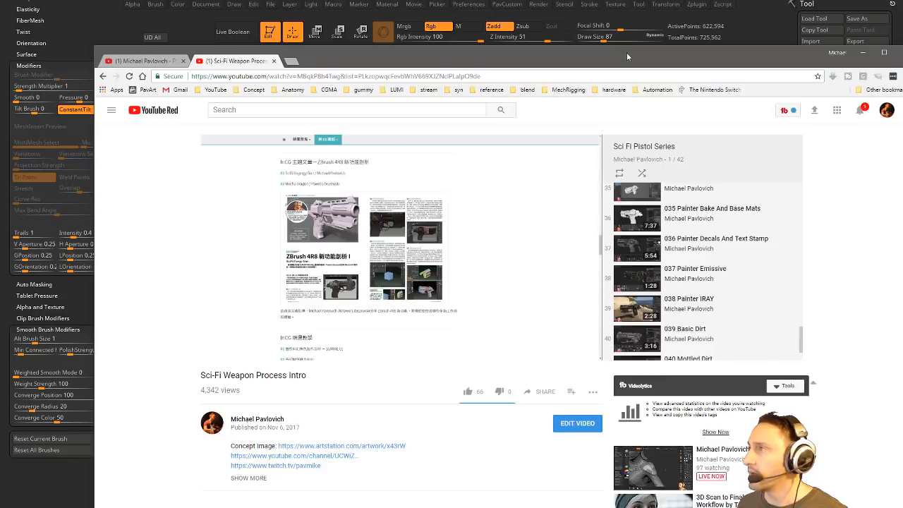
pyautogui.moveTo(627, 57); pyautogui.dragTo(902, 56)
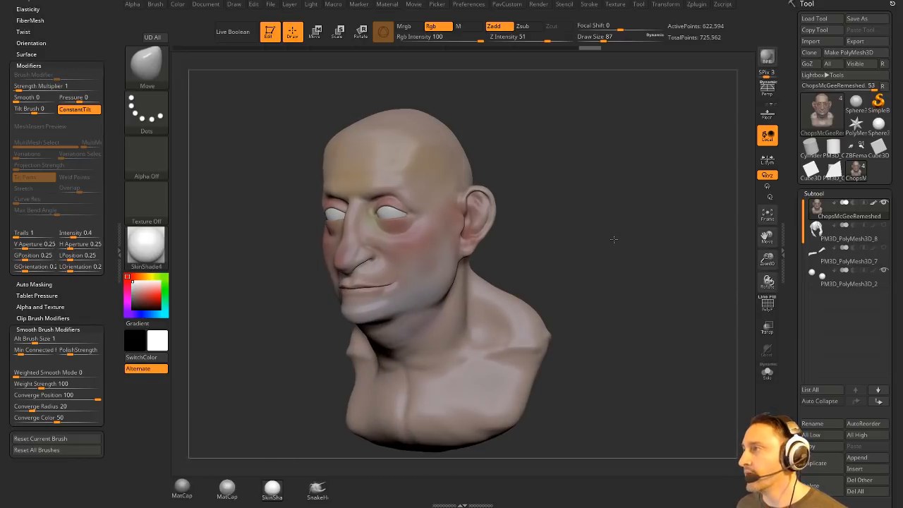
# Bring the browser window back over ZBrush and open the 037 Painter Emissive video from the playlist
pyautogui.moveTo(653, 506); pyautogui.dragTo(362, 36)
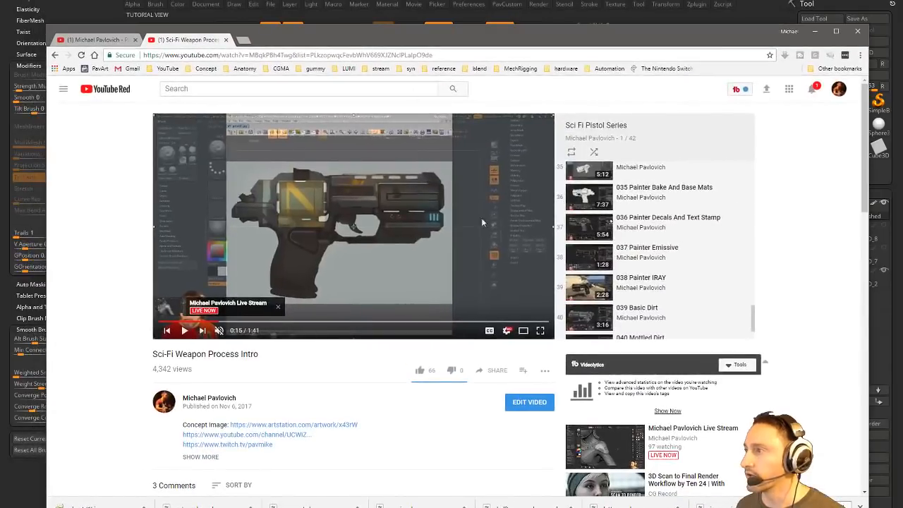
pyautogui.click(604, 253)
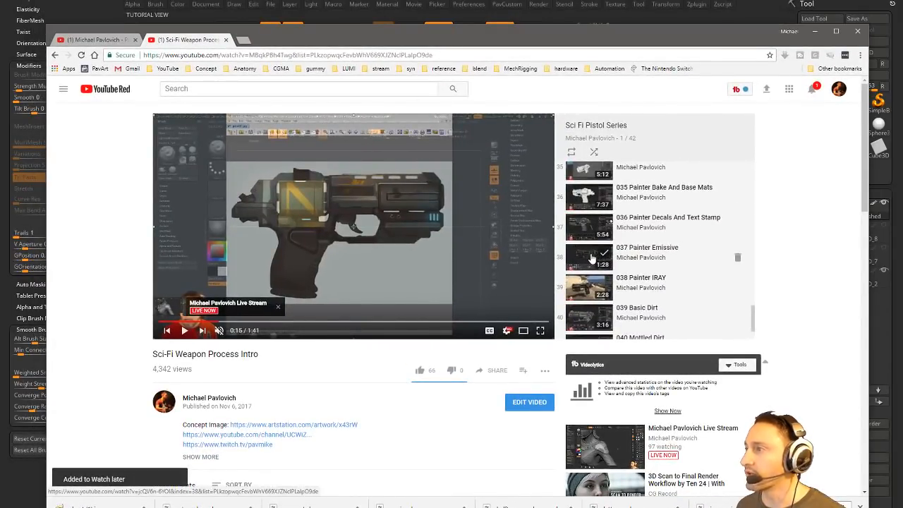
pyautogui.click(591, 259)
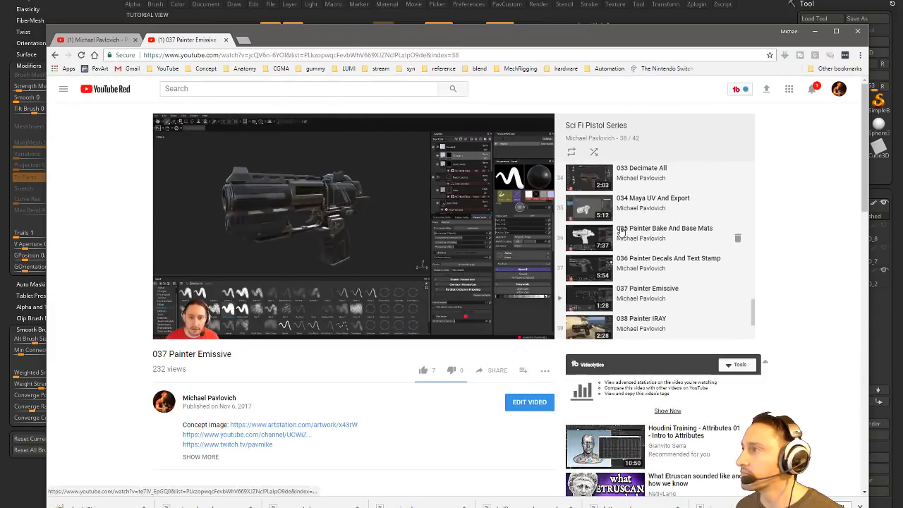
# Open the 035 Painter Bake And Base Mats video from the playlist and skip ahead to about 3:30
pyautogui.scroll(1, 627, 233)
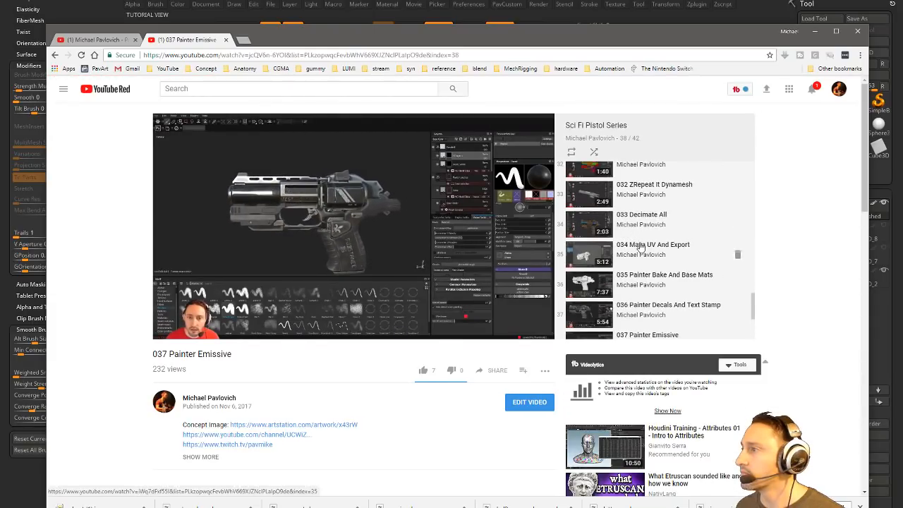
pyautogui.scroll(-1, 614, 246)
pyautogui.click(587, 242)
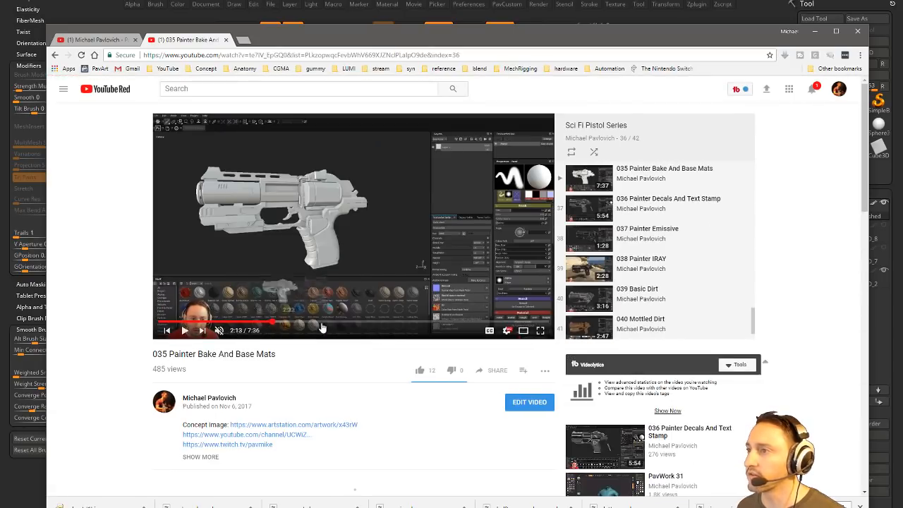
pyautogui.click(313, 322)
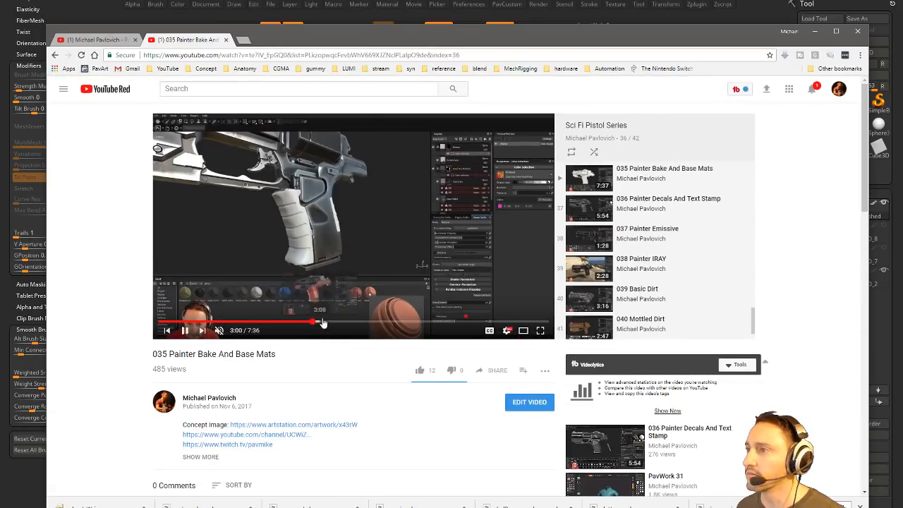
pyautogui.click(340, 322)
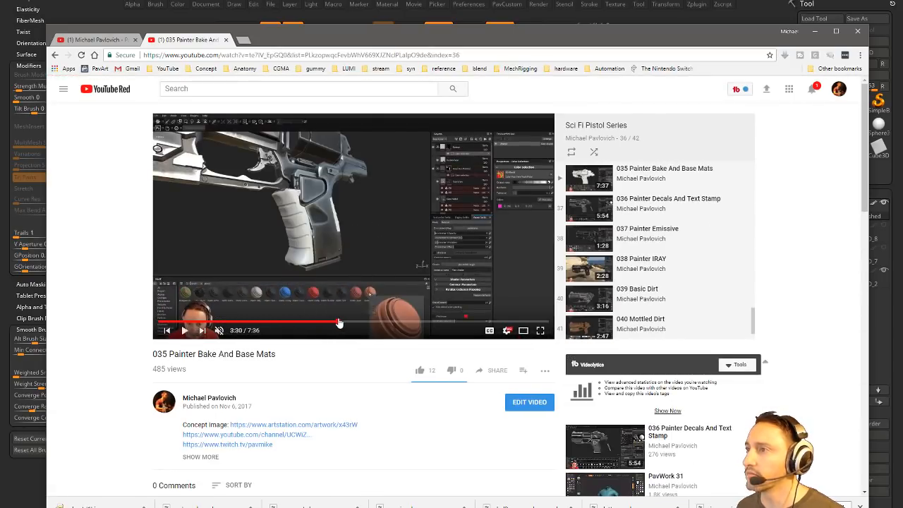
# Skim the 035 Painter Bake And Base Mats video up to about 6:35, and move the browser window off ZBrush
pyautogui.click(359, 322)
pyautogui.click(384, 322)
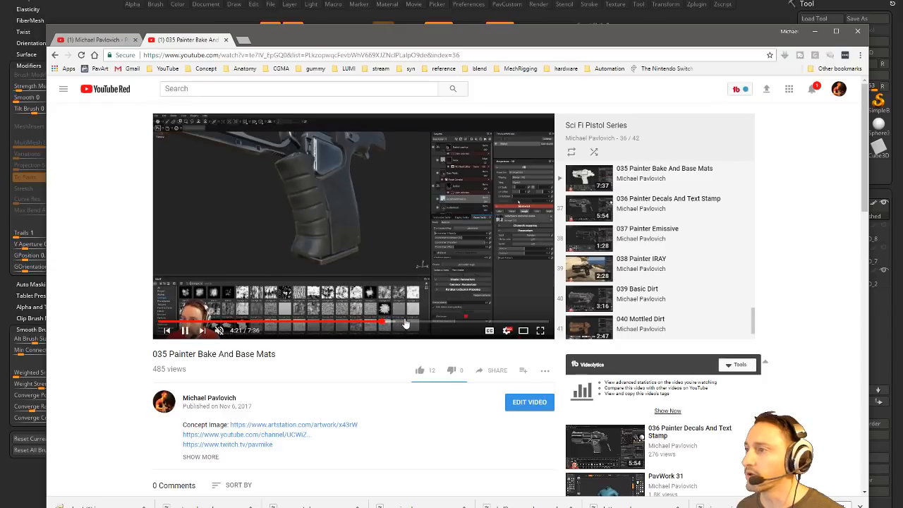
pyautogui.click(406, 324)
pyautogui.click(426, 324)
pyautogui.click(450, 325)
pyautogui.click(473, 323)
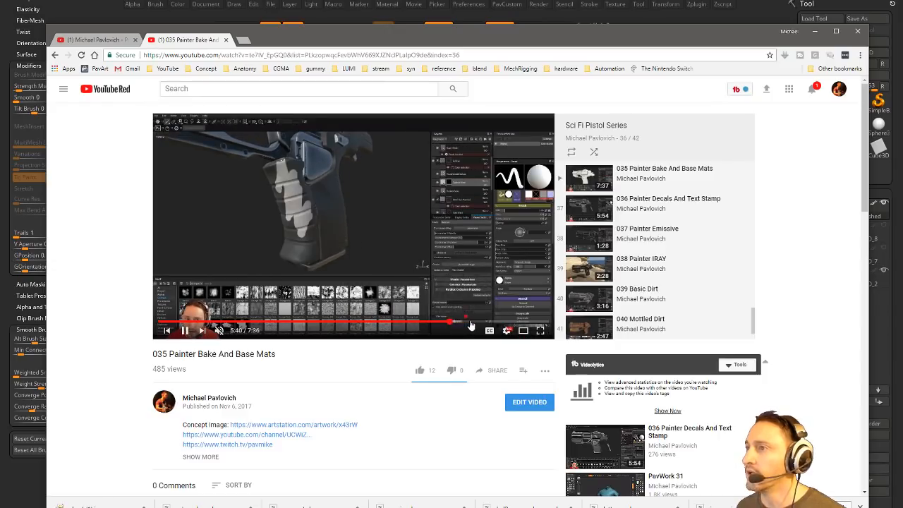
pyautogui.click(496, 322)
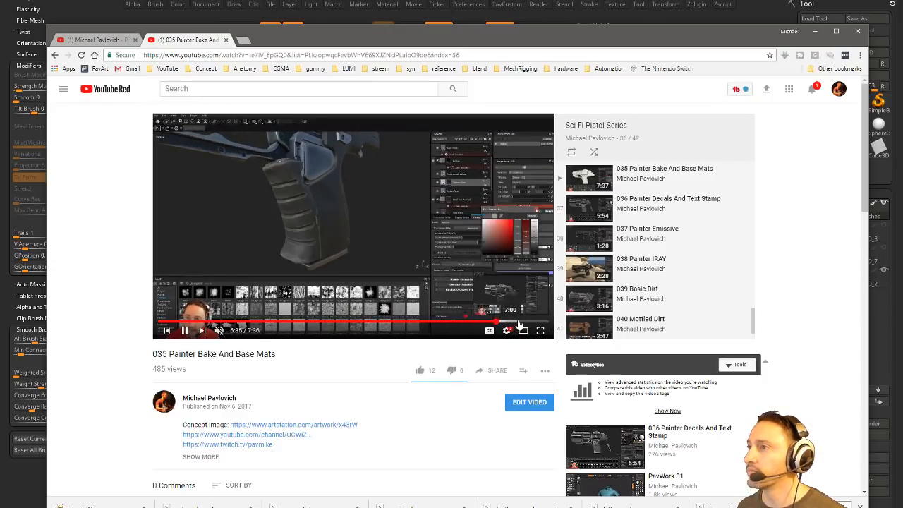
pyautogui.moveTo(261, 43); pyautogui.dragTo(493, 507)
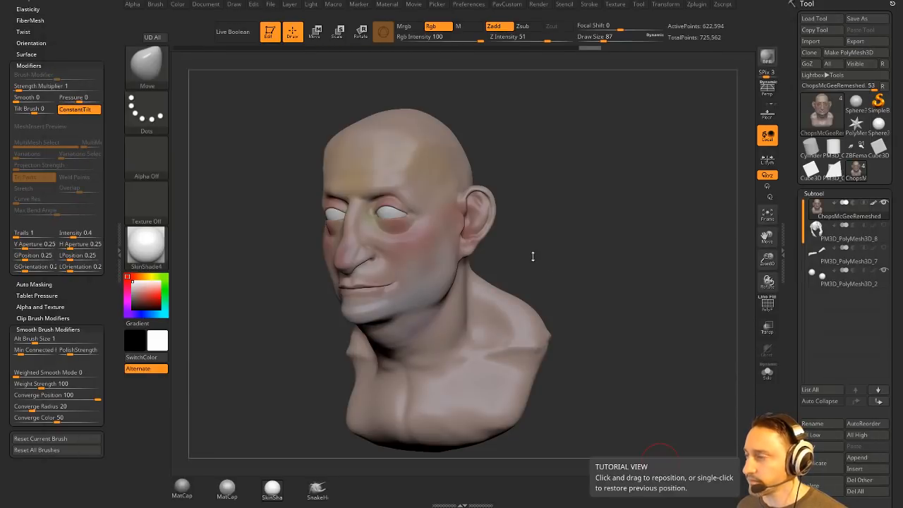
# Turn off the polypaint display on the ChopsMcGeeRemeshed head and give it the MatCap Gray material
pyautogui.moveTo(533, 256); pyautogui.dragTo(594, 244)
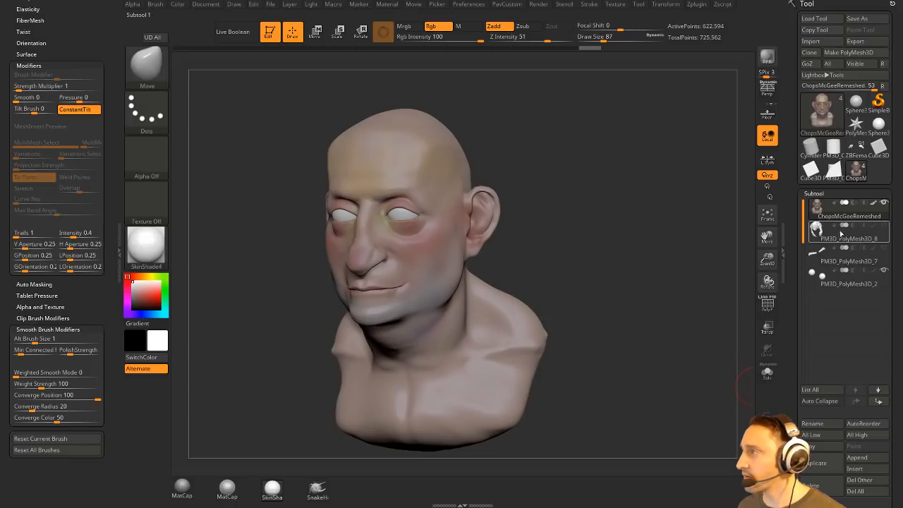
pyautogui.click(868, 203)
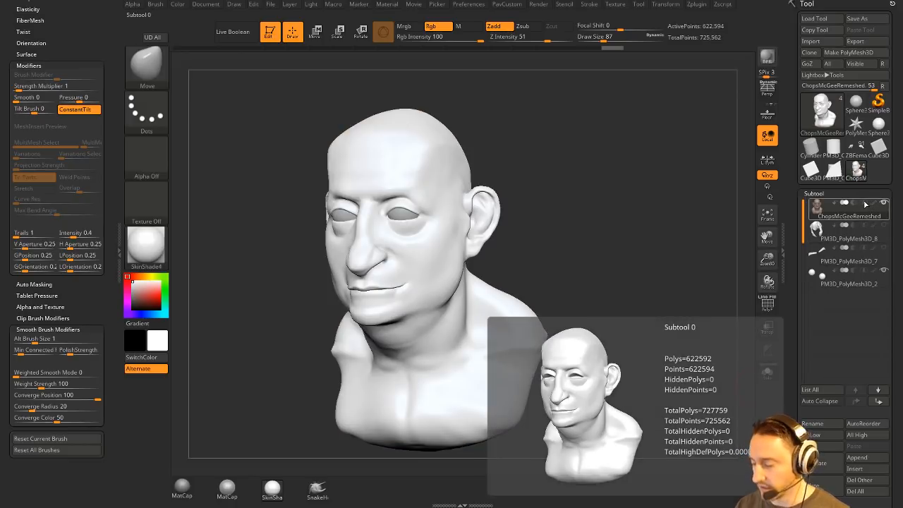
pyautogui.moveTo(221, 205); pyautogui.dragTo(85, 290)
pyautogui.click(183, 484)
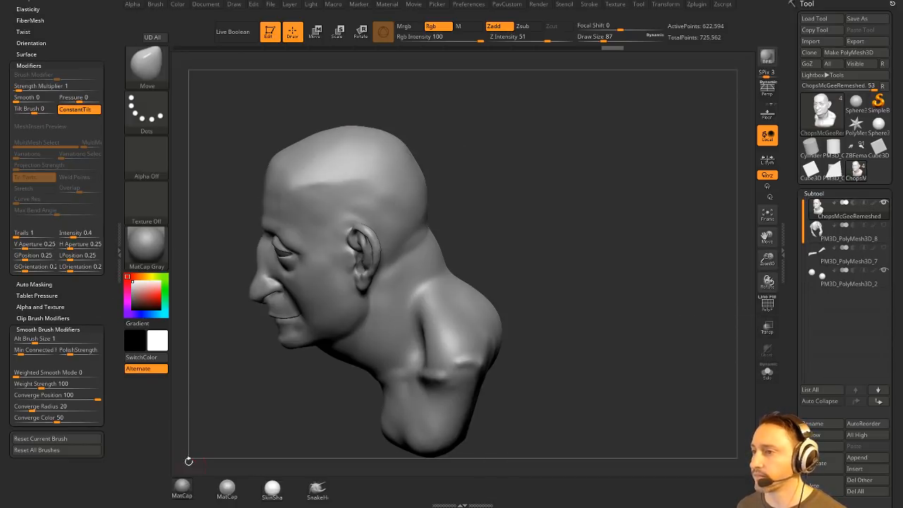
pyautogui.moveTo(526, 251); pyautogui.dragTo(603, 205)
# Delete the head's lower subdivision levels and add a new sculpting layer to it
pyautogui.moveTo(795, 314); pyautogui.dragTo(812, 207)
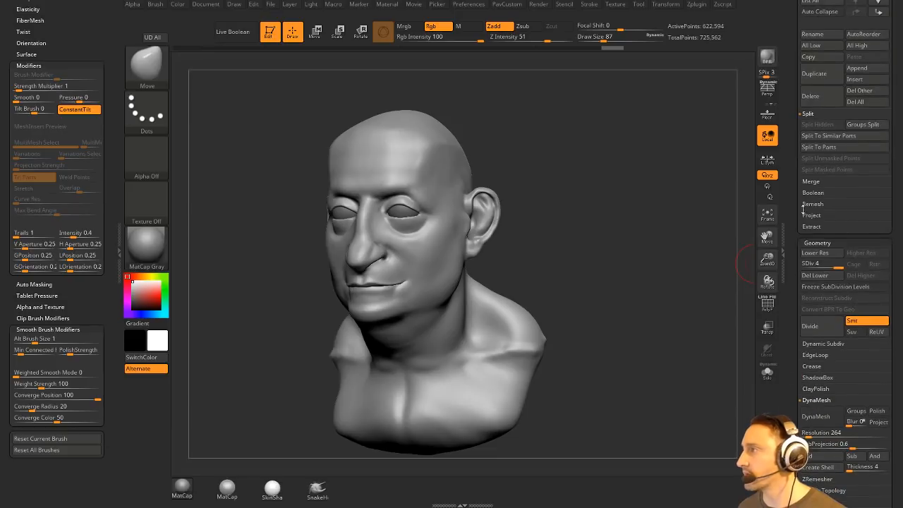
pyautogui.click(814, 276)
pyautogui.moveTo(584, 239); pyautogui.dragTo(616, 250)
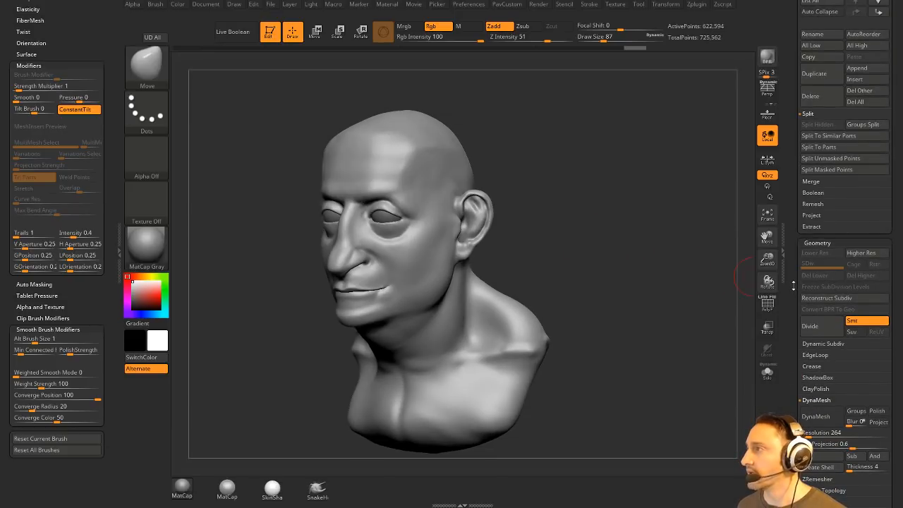
pyautogui.moveTo(793, 286); pyautogui.dragTo(793, 201)
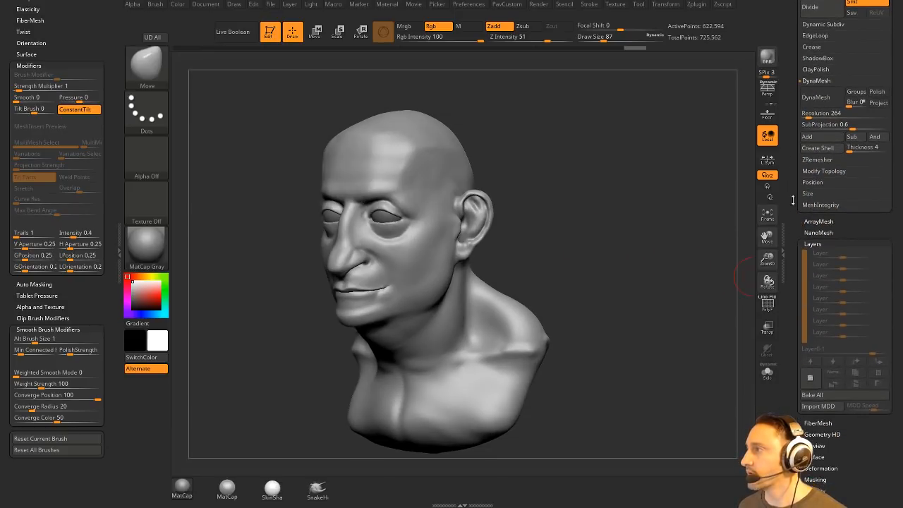
pyautogui.click(814, 376)
pyautogui.moveTo(795, 368); pyautogui.dragTo(795, 275)
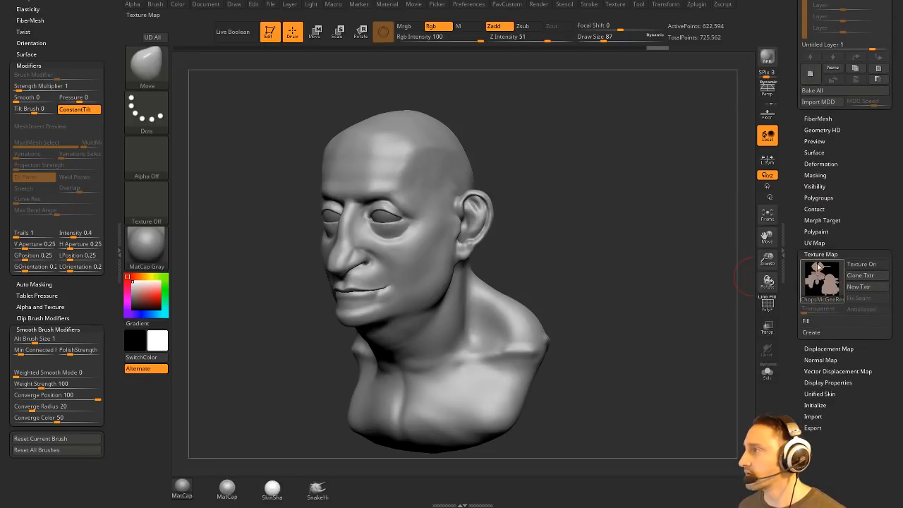
# Store a morph target of the head's current smooth surface
pyautogui.keyDown('shift'); pyautogui.click(822, 255); pyautogui.keyUp('shift')
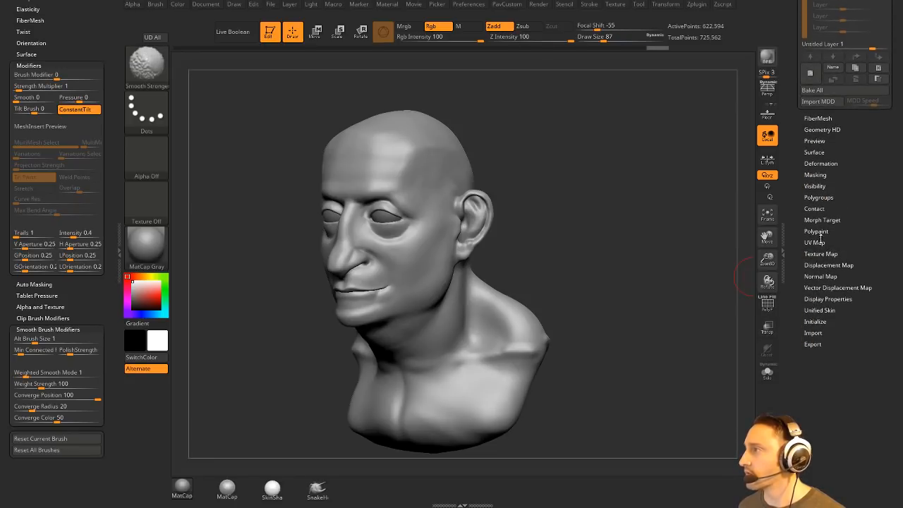
pyautogui.keyDown('shift'); pyautogui.click(820, 219); pyautogui.keyUp('shift')
pyautogui.click(824, 232)
pyautogui.moveTo(794, 191)
pyautogui.mouseDown()
pyautogui.moveTo(794, 282)
pyautogui.moveTo(793, 175)
pyautogui.mouseUp()
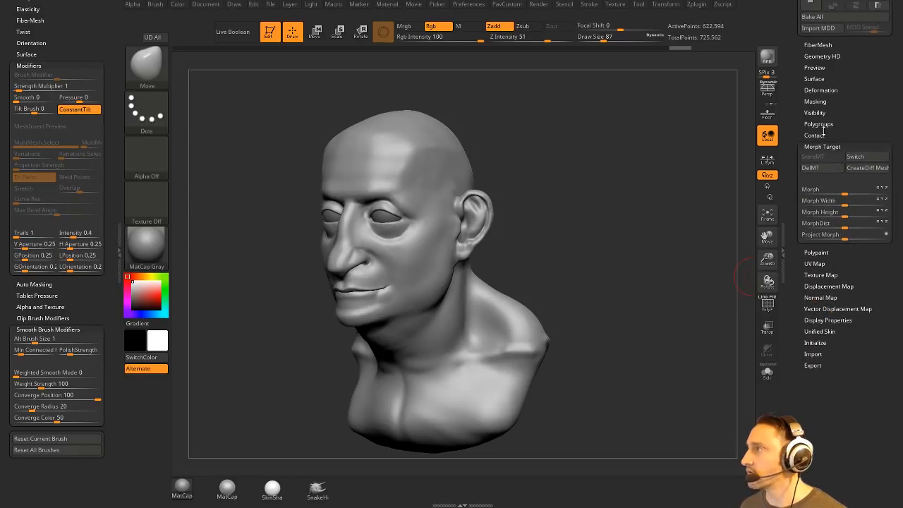
# Give the head surface noise with a noise scale of about 12.64 and an S-shaped noise curve, and apply it to the mesh
pyautogui.keyDown('shift'); pyautogui.click(821, 79); pyautogui.keyUp('shift')
pyautogui.click(813, 90)
pyautogui.moveTo(752, 292); pyautogui.dragTo(741, 263)
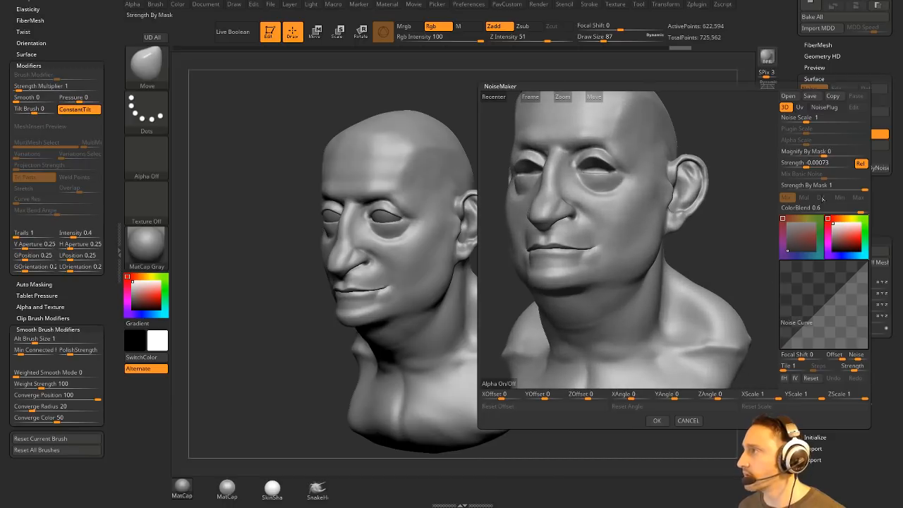
pyautogui.moveTo(805, 117); pyautogui.dragTo(818, 125)
pyautogui.moveTo(810, 320); pyautogui.dragTo(830, 291)
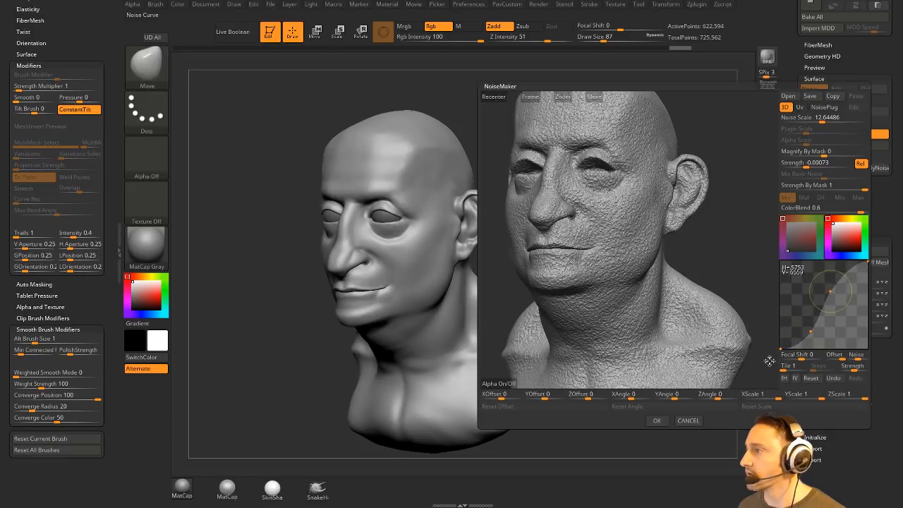
pyautogui.click(656, 421)
pyautogui.scroll(2, 829, 237)
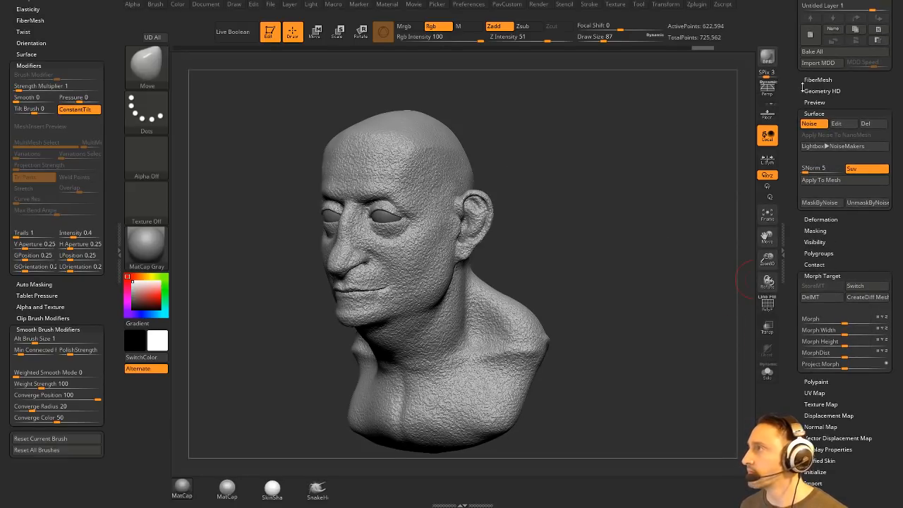
pyautogui.click(821, 180)
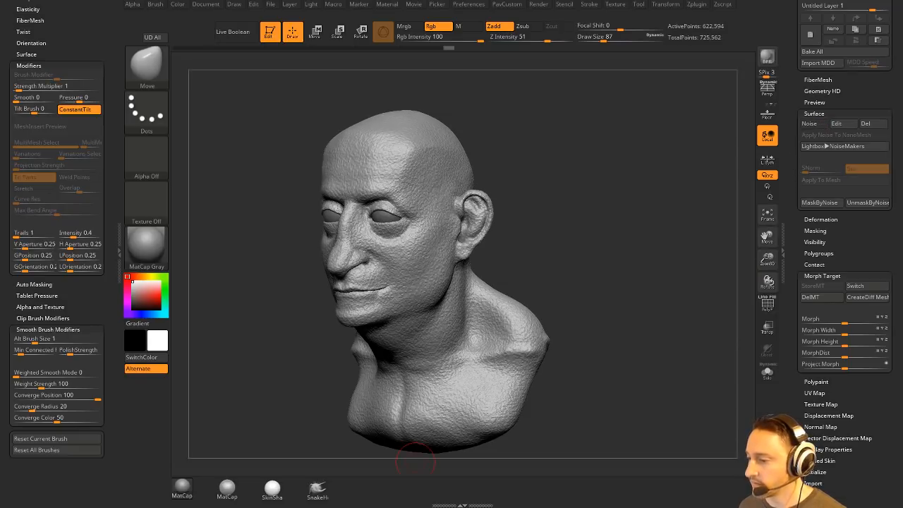
# Switch the head to its stored smooth morph target and duplicate the head subtool
pyautogui.scroll(5, 792, 114)
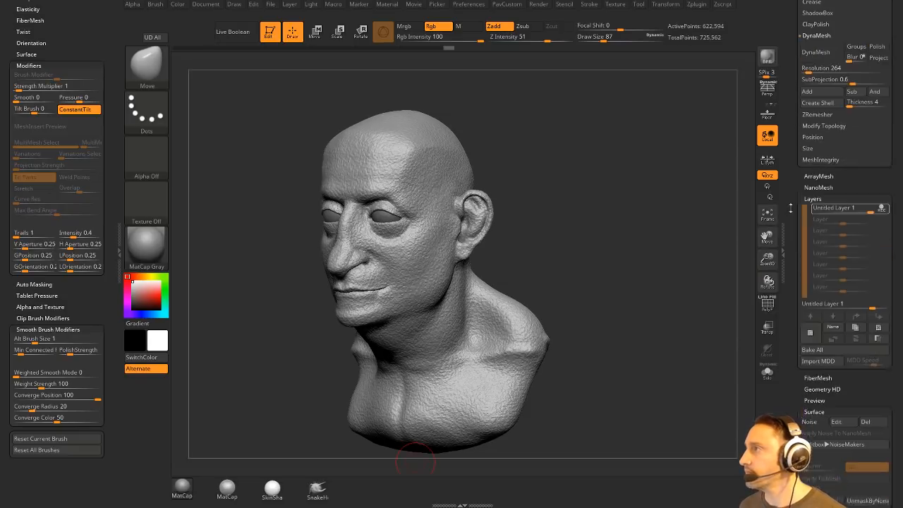
pyautogui.scroll(-5, 792, 182)
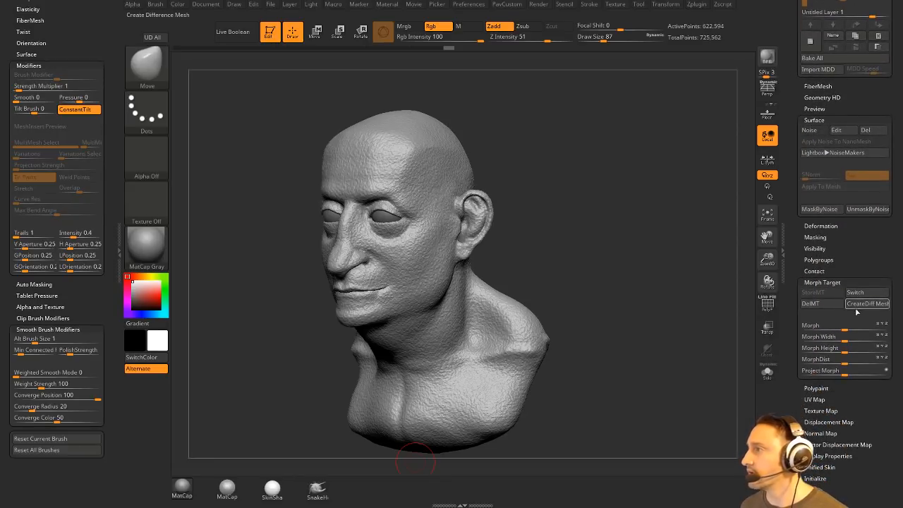
pyautogui.click(856, 293)
pyautogui.scroll(10, 797, 242)
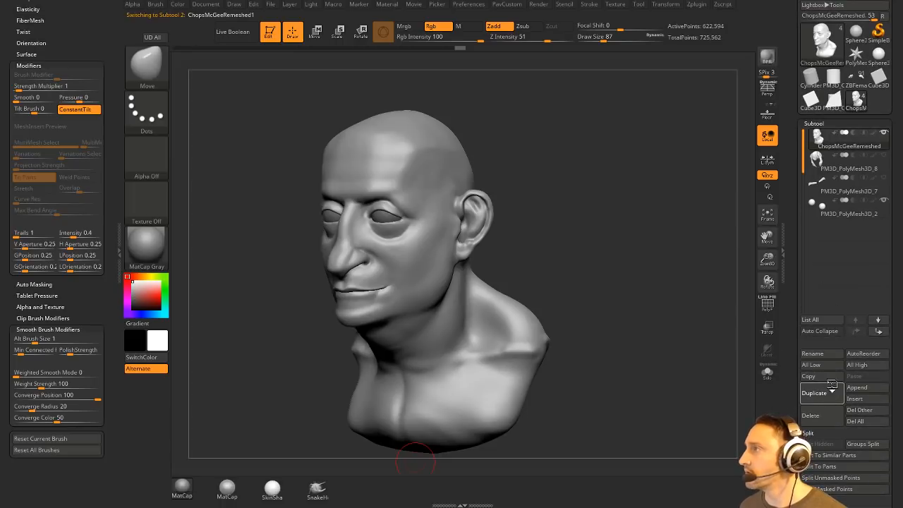
pyautogui.click(820, 393)
pyautogui.scroll(-10, 797, 216)
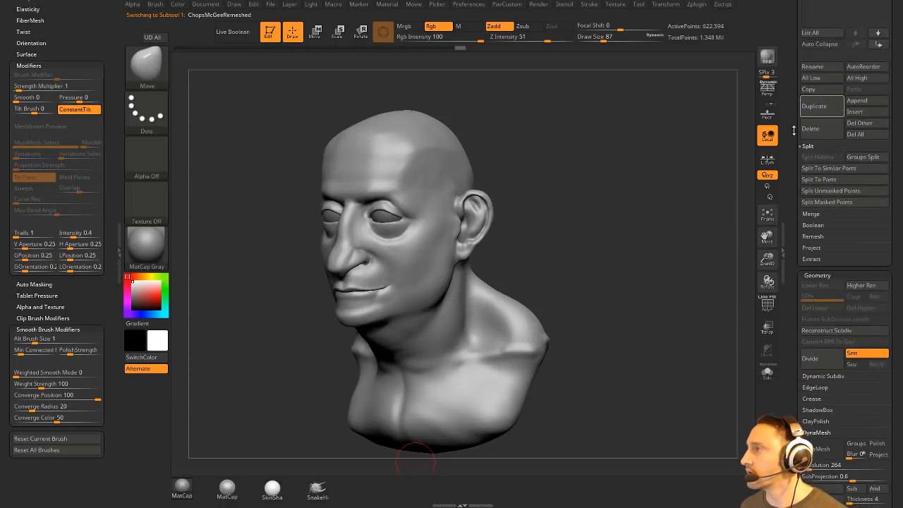
pyautogui.scroll(-5, 795, 92)
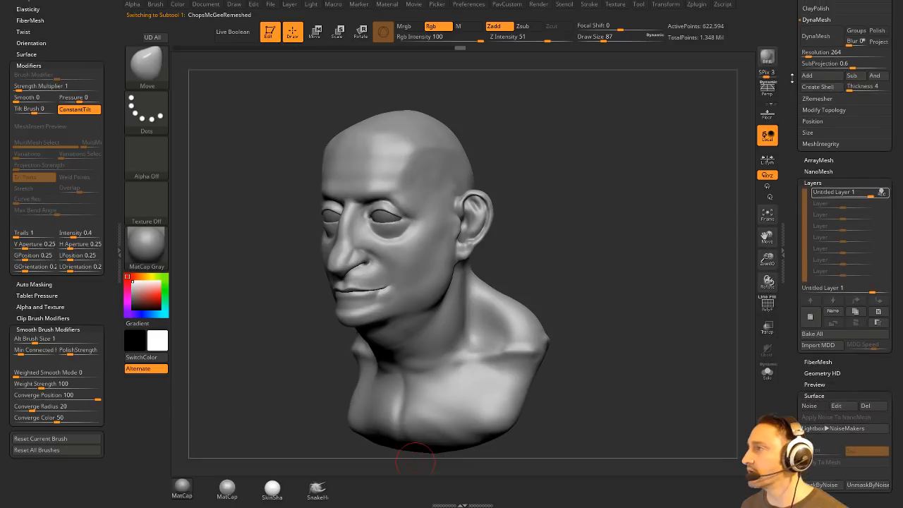
# Paint the noise detail back onto the forehead and cheek with the Morph brush
pyautogui.moveTo(560, 188); pyautogui.dragTo(565, 184)
pyautogui.press('b')
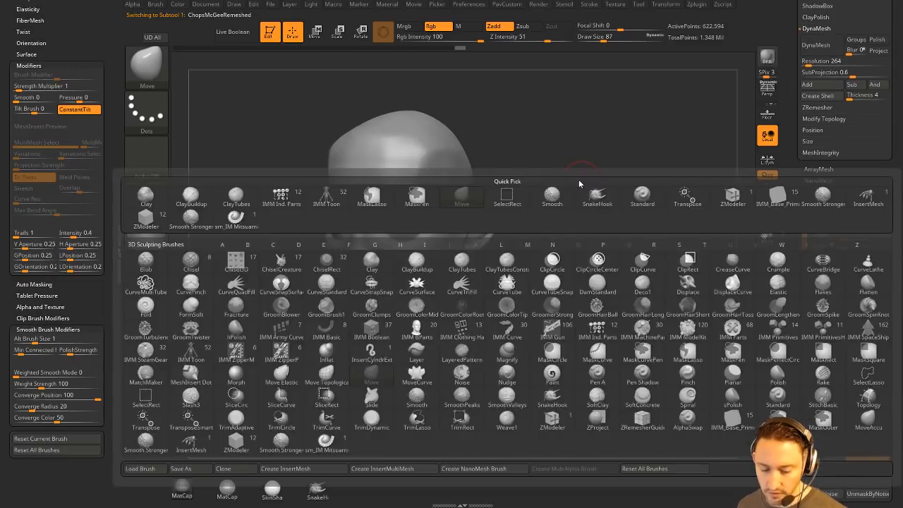
pyautogui.press('m')
pyautogui.press('r')
pyautogui.moveTo(433, 166)
pyautogui.mouseDown()
pyautogui.moveTo(423, 176)
pyautogui.moveTo(346, 169)
pyautogui.moveTo(373, 183)
pyautogui.mouseUp()
# Isolate the ChopsMcGeeRemeshed head subtool in Solo mode
pyautogui.click(768, 371)
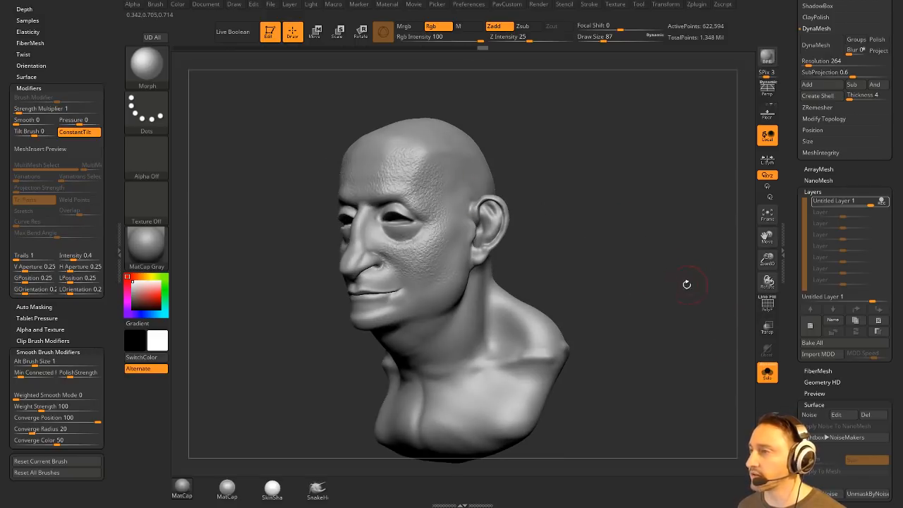
pyautogui.moveTo(648, 274)
pyautogui.mouseDown()
pyautogui.moveTo(656, 284)
pyautogui.moveTo(644, 292)
pyautogui.mouseUp()
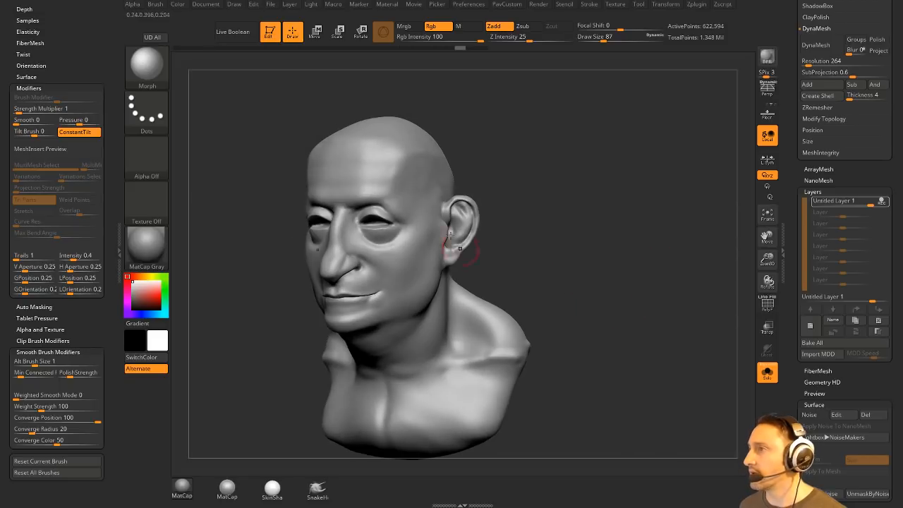
pyautogui.moveTo(795, 271); pyautogui.dragTo(788, 219)
pyautogui.moveTo(609, 172); pyautogui.dragTo(608, 217)
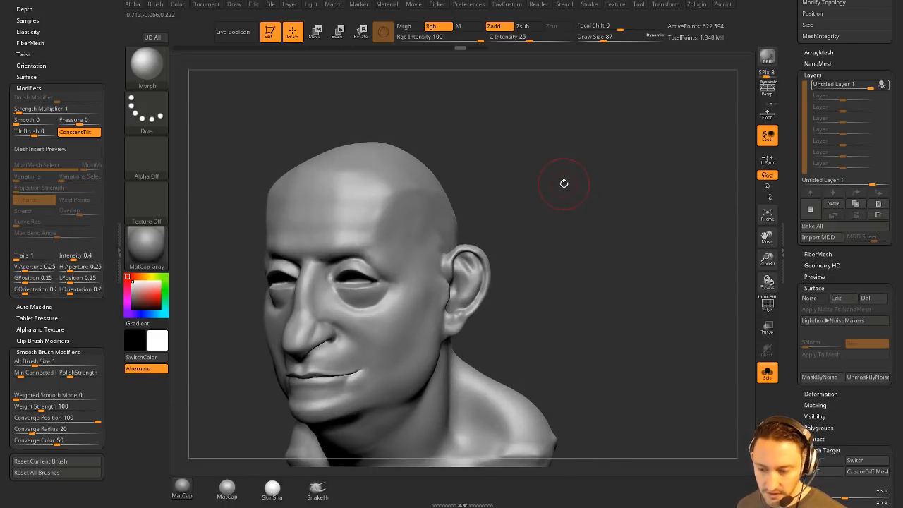
pyautogui.moveTo(559, 185)
pyautogui.mouseDown()
pyautogui.moveTo(595, 186)
pyautogui.moveTo(582, 176)
pyautogui.moveTo(591, 189)
pyautogui.mouseUp()
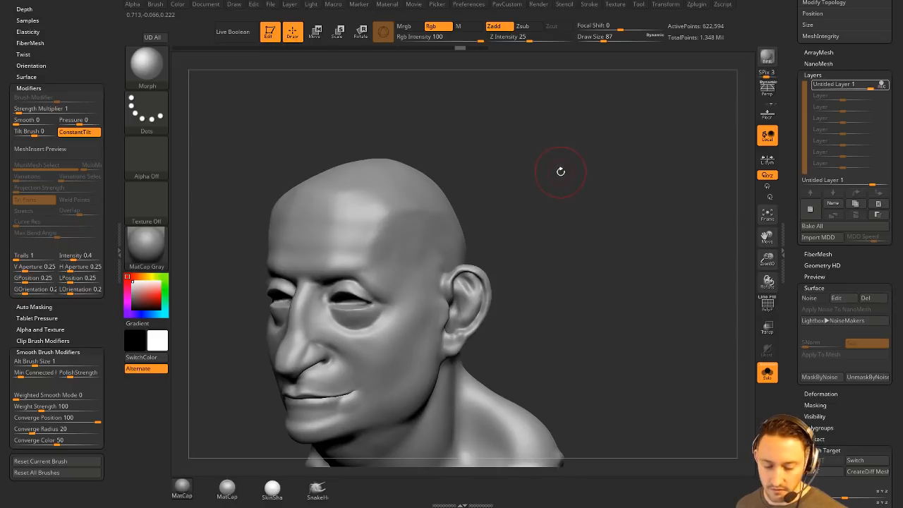
# Try a Layer brush stroke on the side of the forehead, undo it, and set the draw size to 62
pyautogui.press('b')
pyautogui.press('l')
pyautogui.click(416, 343)
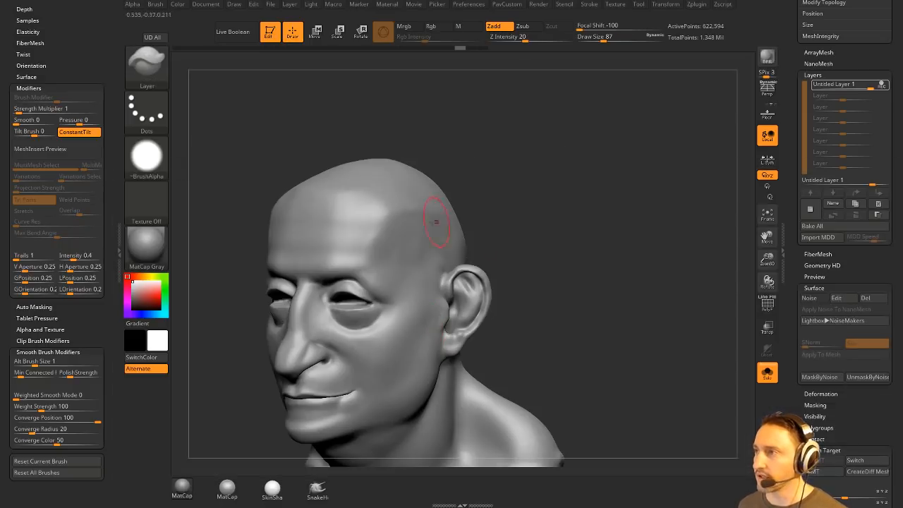
pyautogui.moveTo(386, 234)
pyautogui.mouseDown()
pyautogui.moveTo(362, 215)
pyautogui.moveTo(393, 221)
pyautogui.moveTo(384, 233)
pyautogui.moveTo(364, 233)
pyautogui.moveTo(374, 256)
pyautogui.mouseUp()
pyautogui.hotkey('ctrl', 'z')
pyautogui.hotkey('ctrl', 'z')
pyautogui.press('s')
pyautogui.moveTo(537, 224); pyautogui.dragTo(531, 224)
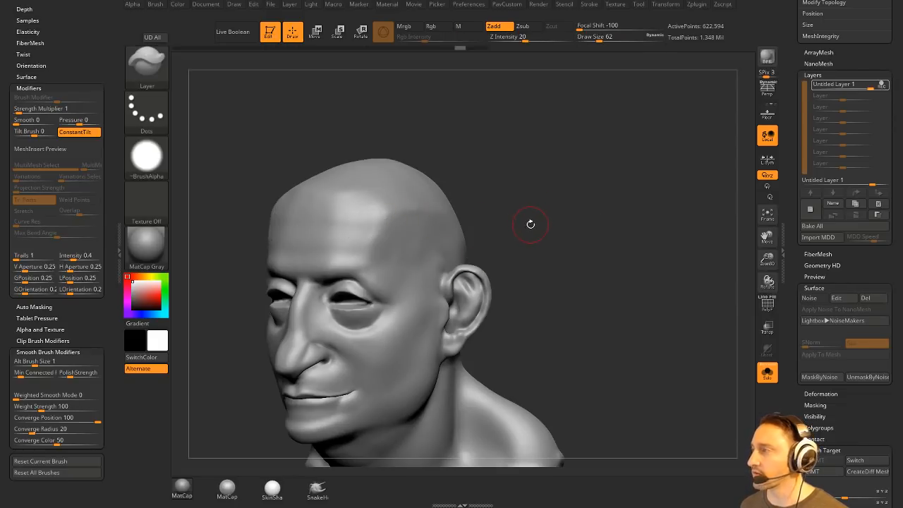
# Switch the head's morph target to bring back the noisy surface
pyautogui.scroll(-5, 814, 340)
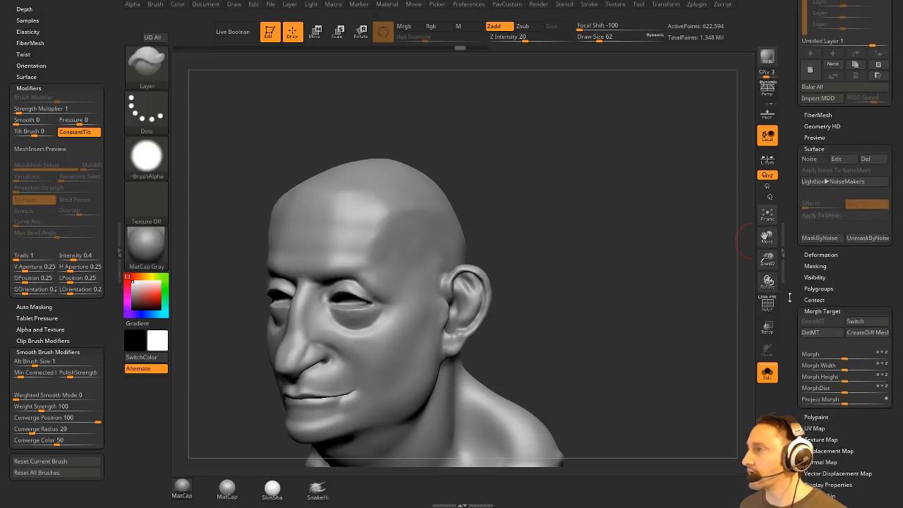
pyautogui.scroll(-1, 790, 297)
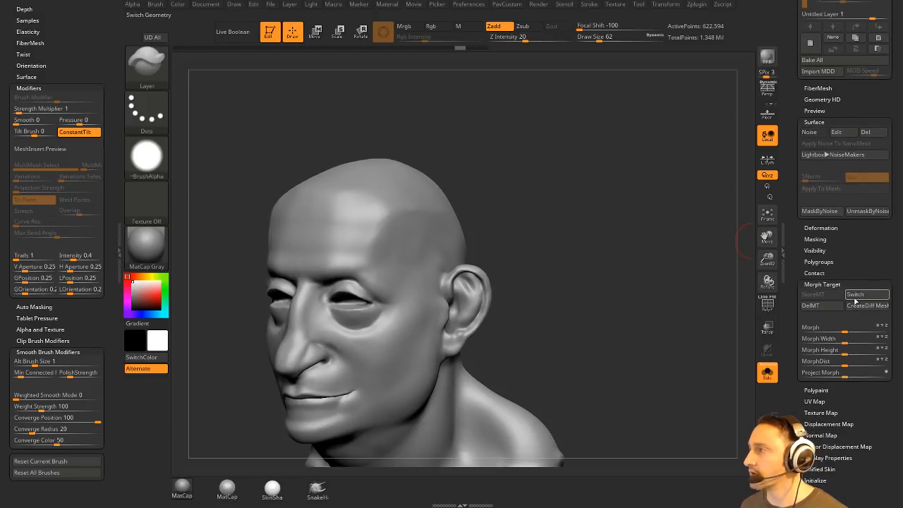
pyautogui.click(855, 300)
pyautogui.scroll(10, 803, 345)
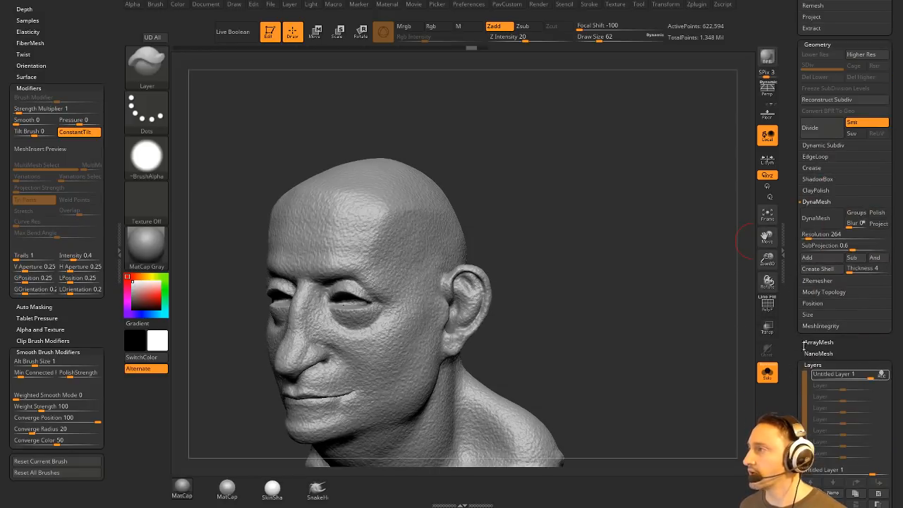
# Stop recording on the head's Untitled Layer 1 and turn off the subtool's polypaint display
pyautogui.moveTo(790, 317); pyautogui.dragTo(791, 275)
pyautogui.click(880, 275)
pyautogui.moveTo(789, 233); pyautogui.dragTo(789, 409)
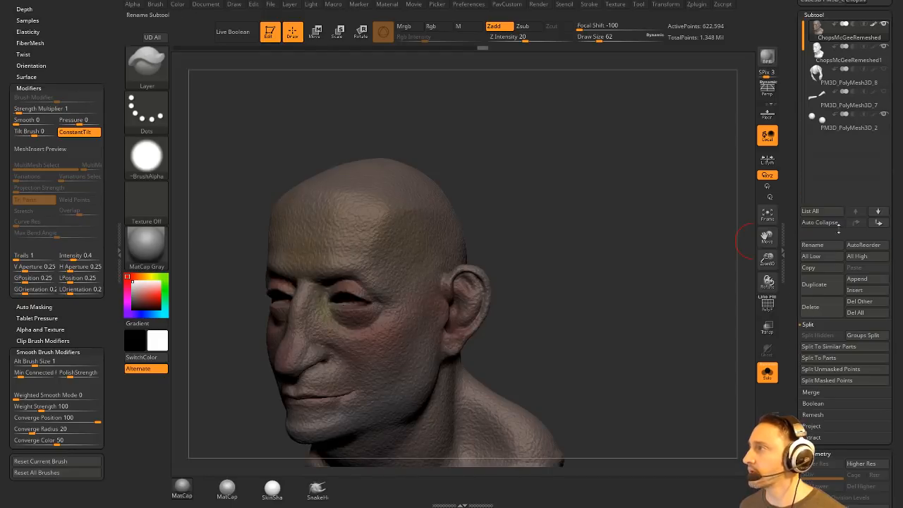
pyautogui.click(874, 25)
pyautogui.moveTo(791, 131); pyautogui.dragTo(791, 15)
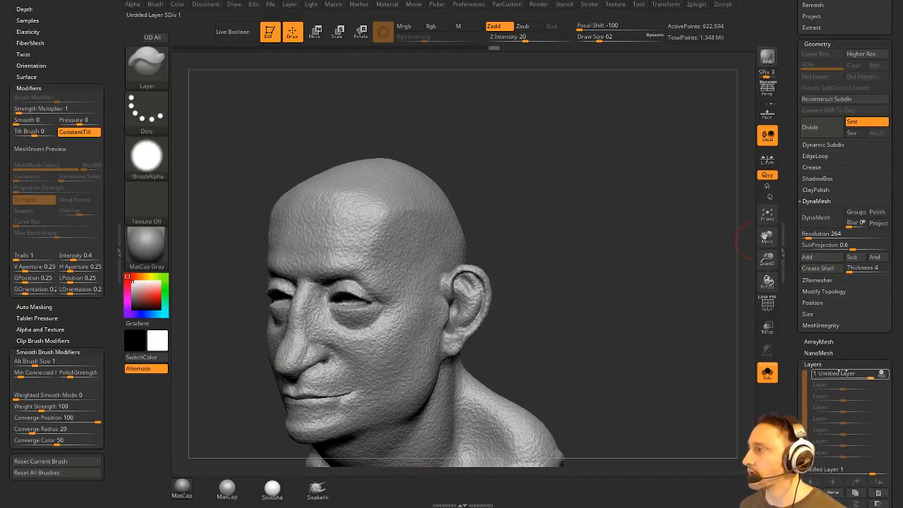
# Set the intensity of Untitled Layer 1 to about 1.07
pyautogui.moveTo(864, 470)
pyautogui.mouseDown()
pyautogui.moveTo(883, 474)
pyautogui.moveTo(863, 474)
pyautogui.moveTo(874, 475)
pyautogui.mouseUp()
pyautogui.moveTo(795, 344); pyautogui.dragTo(795, 278)
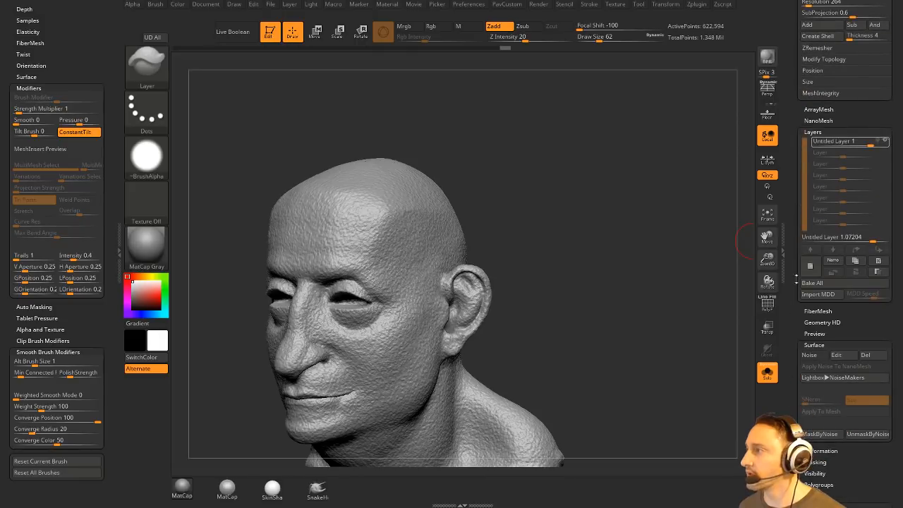
# Bake the head's layers, switch its morph target to the smooth surface, and brush patches of noise onto the forehead
pyautogui.click(813, 287)
pyautogui.moveTo(788, 311); pyautogui.dragTo(787, 209)
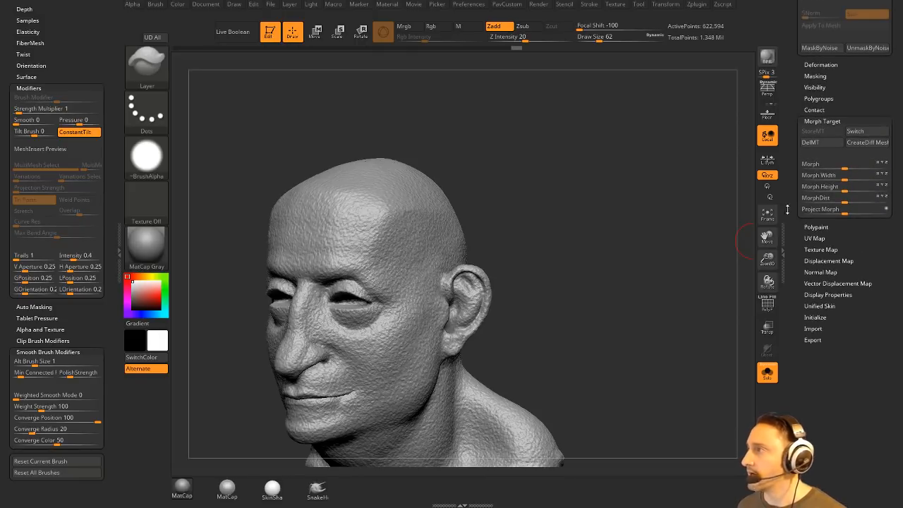
pyautogui.moveTo(387, 216)
pyautogui.mouseDown()
pyautogui.moveTo(367, 253)
pyautogui.moveTo(336, 245)
pyautogui.moveTo(349, 261)
pyautogui.moveTo(362, 220)
pyautogui.moveTo(345, 209)
pyautogui.moveTo(359, 231)
pyautogui.moveTo(358, 258)
pyautogui.moveTo(386, 233)
pyautogui.moveTo(335, 224)
pyautogui.moveTo(331, 247)
pyautogui.moveTo(419, 227)
pyautogui.mouseUp()
pyautogui.hotkey('ctrl', 'z')
pyautogui.click(866, 134)
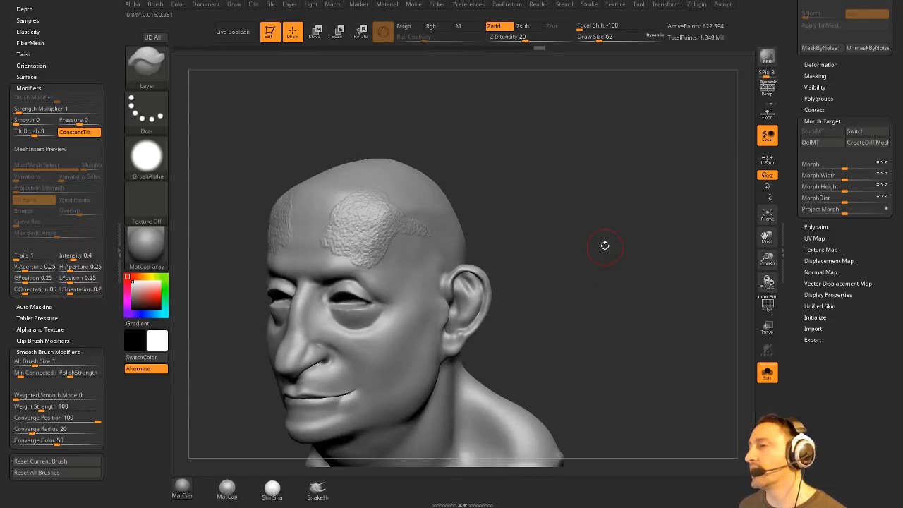
# Switch to the ChopsMcGeeRemeshed1 subtool and turn off Solo mode so both heads are displayed together
pyautogui.moveTo(604, 245); pyautogui.dragTo(591, 273)
pyautogui.moveTo(795, 134); pyautogui.dragTo(797, 395)
pyautogui.click(840, 241)
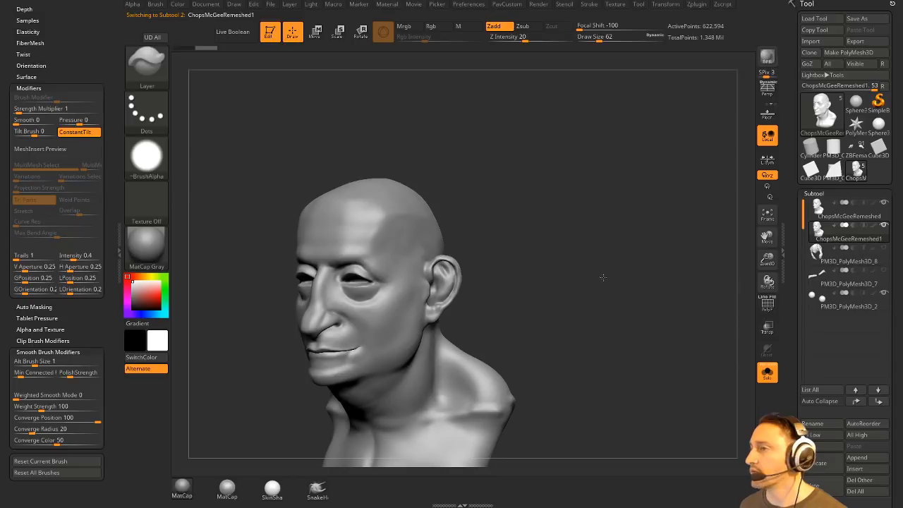
pyautogui.moveTo(603, 277)
pyautogui.keyDown('alt'); pyautogui.mouseDown()
pyautogui.moveTo(622, 265)
pyautogui.moveTo(615, 267)
pyautogui.mouseUp(); pyautogui.keyUp('alt')
pyautogui.click(772, 370)
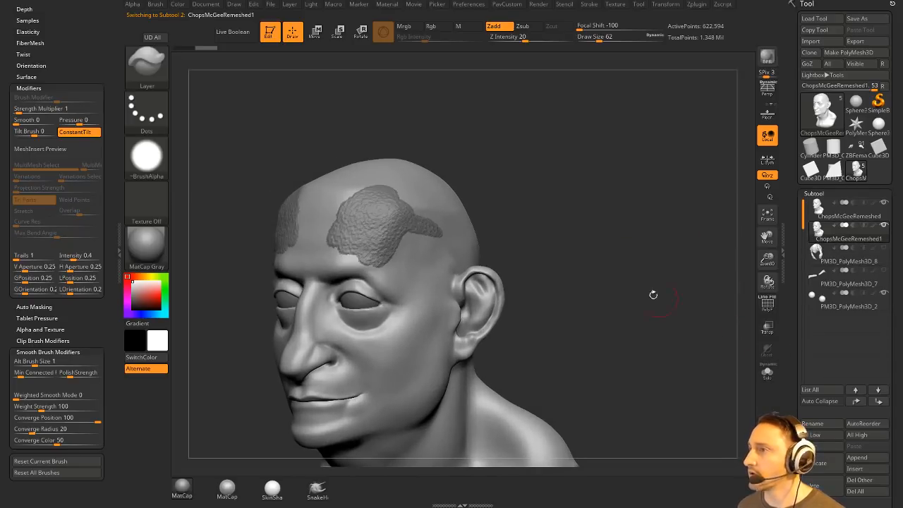
pyautogui.moveTo(653, 295); pyautogui.dragTo(646, 320)
pyautogui.keyDown('alt'); pyautogui.moveTo(547, 164); pyautogui.dragTo(539, 192); pyautogui.keyUp('alt')
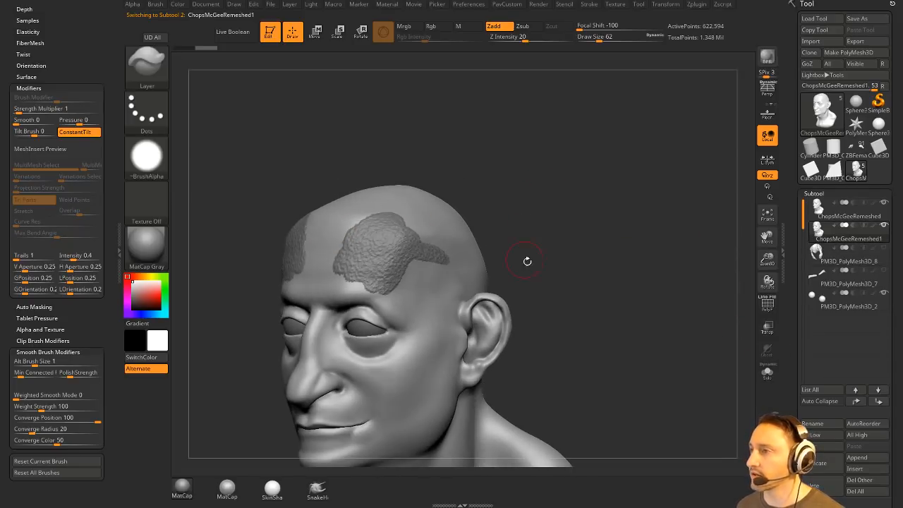
pyautogui.hotkey('ctrl', 'z')
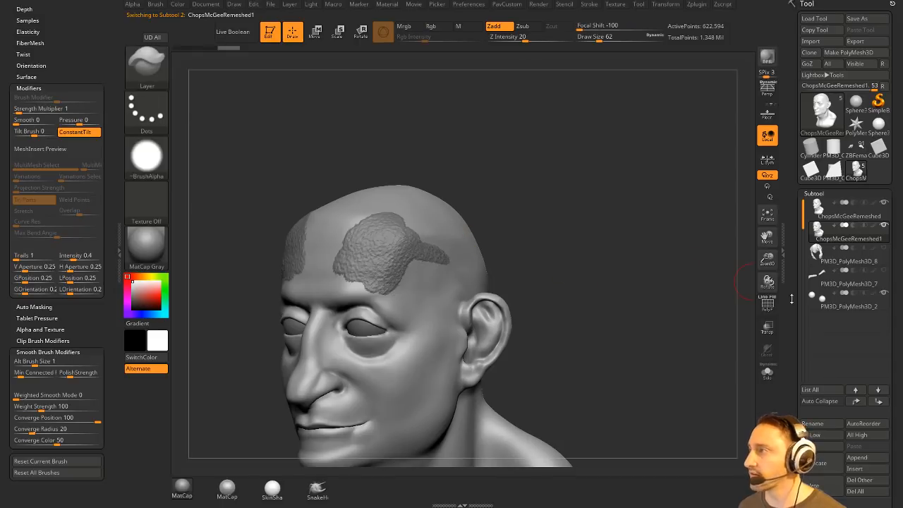
# Bake all layers of the ChopsMcGeeRemeshed1 subtool and delete its morph target
pyautogui.moveTo(793, 297)
pyautogui.mouseDown()
pyautogui.moveTo(797, 167)
pyautogui.moveTo(786, 93)
pyautogui.moveTo(800, 184)
pyautogui.moveTo(793, 132)
pyautogui.moveTo(831, 109)
pyautogui.moveTo(792, 175)
pyautogui.mouseUp()
pyautogui.keyDown('shift'); pyautogui.click(820, 145); pyautogui.keyUp('shift')
pyautogui.click(815, 184)
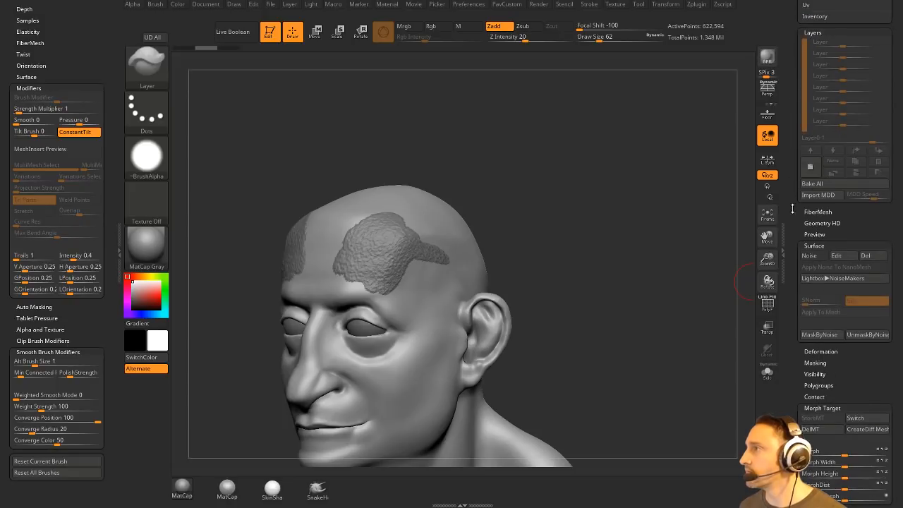
pyautogui.moveTo(792, 208); pyautogui.dragTo(790, 107)
pyautogui.click(824, 96)
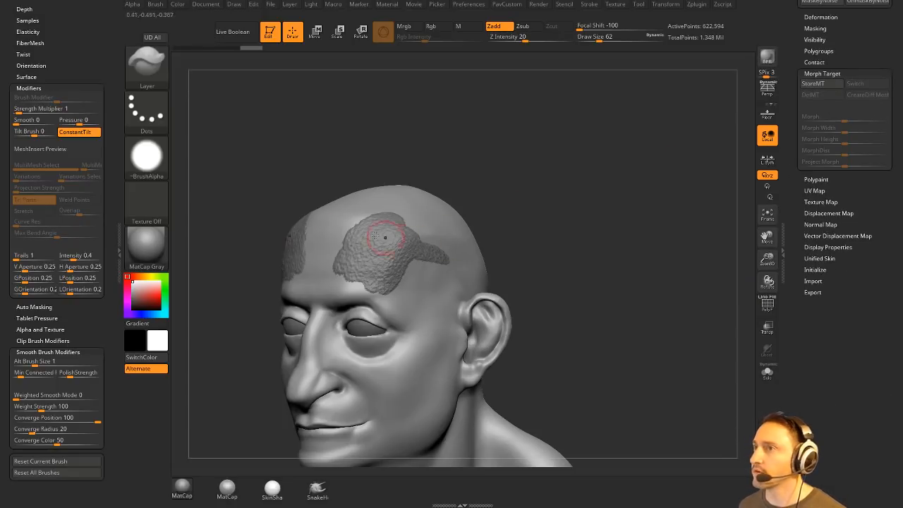
# Paint Layer strokes with the square Alpha 28 on the temple and upper forehead, and isolate the head with Solo mode
pyautogui.click(164, 166)
pyautogui.click(239, 158)
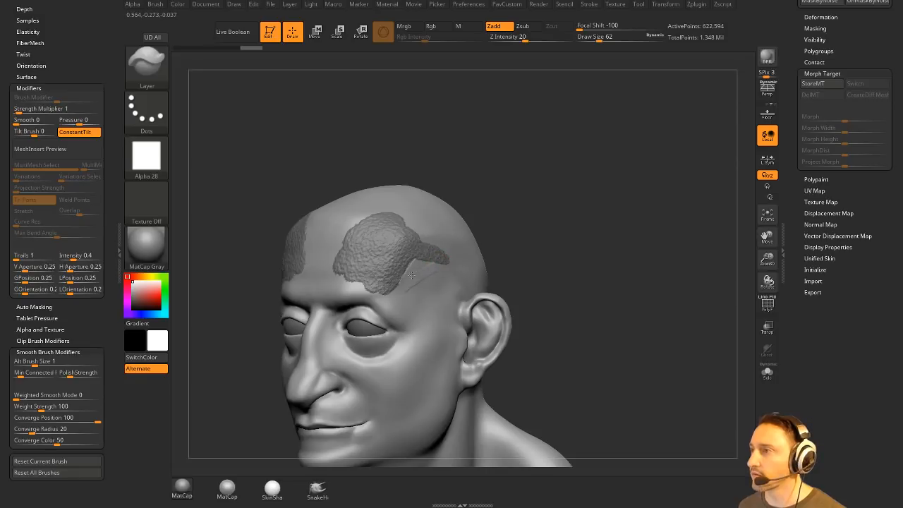
pyautogui.moveTo(397, 288); pyautogui.dragTo(387, 301)
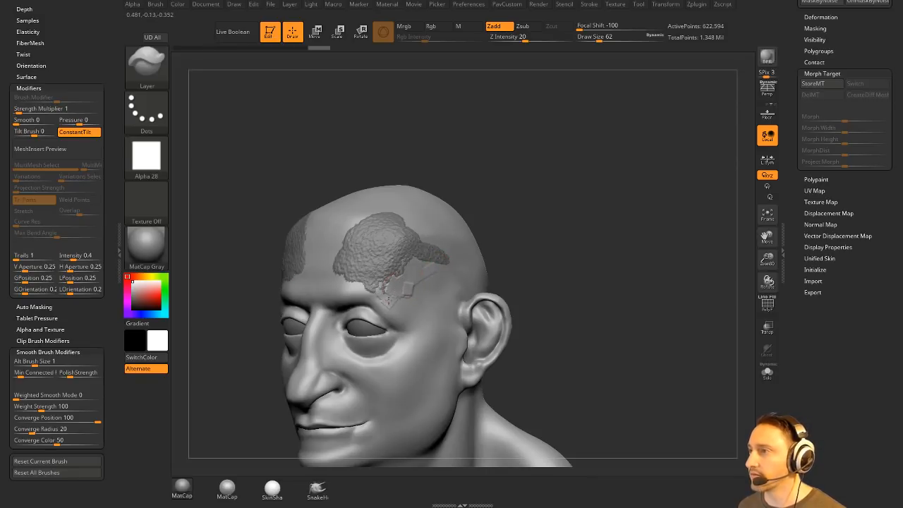
pyautogui.moveTo(414, 271); pyautogui.dragTo(416, 253)
pyautogui.moveTo(503, 212); pyautogui.dragTo(524, 235)
pyautogui.moveTo(360, 197)
pyautogui.mouseDown()
pyautogui.moveTo(350, 196)
pyautogui.moveTo(333, 227)
pyautogui.mouseUp()
pyautogui.moveTo(505, 146); pyautogui.dragTo(548, 252)
pyautogui.click(768, 372)
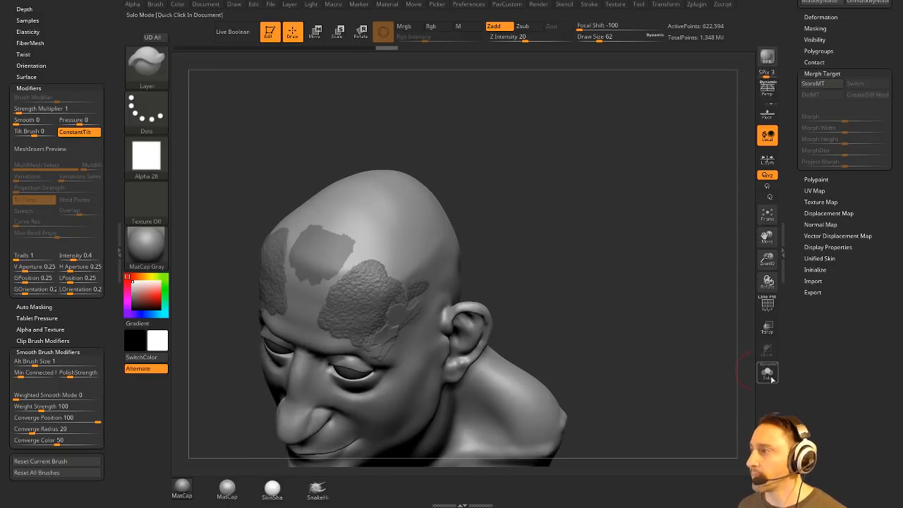
pyautogui.moveTo(328, 258); pyautogui.dragTo(326, 268)
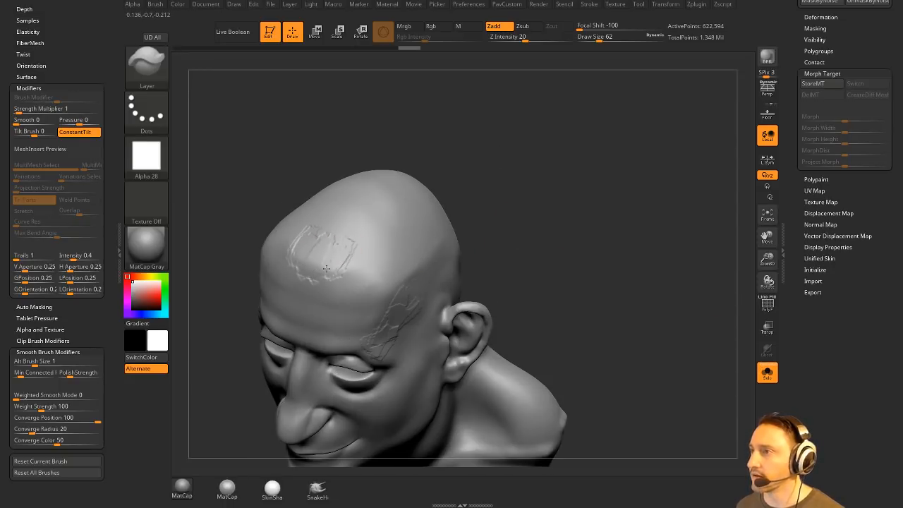
# Paint round Layer strokes on the top of the head with Alpha 06, reducing the draw size to 44
pyautogui.click(146, 155)
pyautogui.click(476, 202)
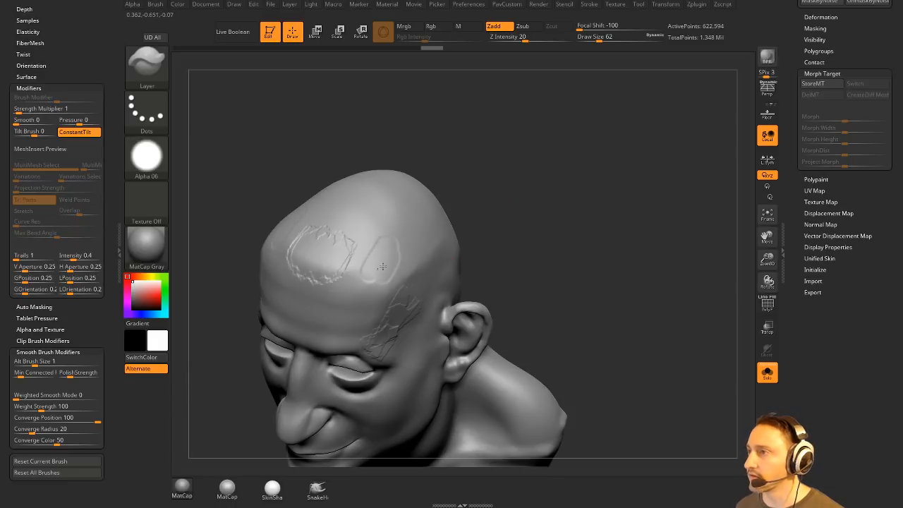
pyautogui.press('s')
pyautogui.moveTo(383, 266)
pyautogui.mouseDown()
pyautogui.moveTo(394, 246)
pyautogui.moveTo(385, 258)
pyautogui.mouseUp()
pyautogui.moveTo(371, 272)
pyautogui.mouseDown()
pyautogui.moveTo(386, 248)
pyautogui.moveTo(369, 274)
pyautogui.mouseUp()
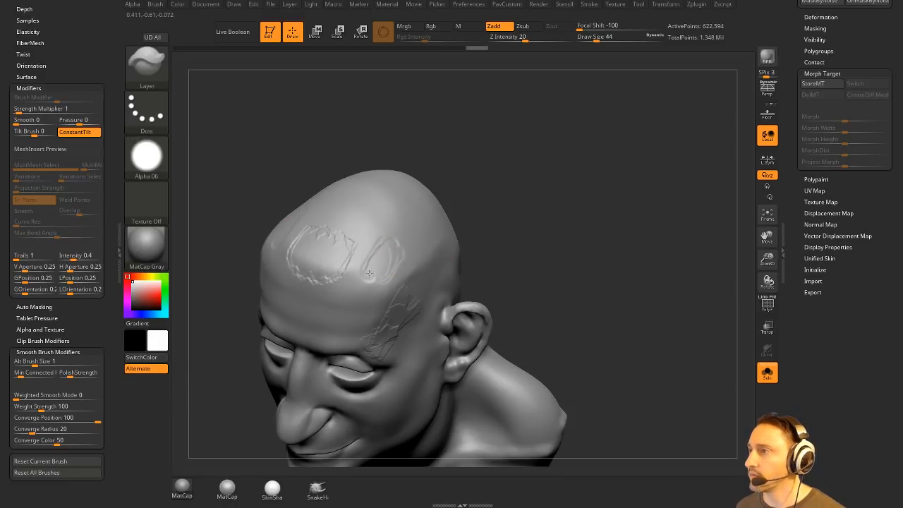
pyautogui.moveTo(536, 223)
pyautogui.mouseDown()
pyautogui.moveTo(563, 170)
pyautogui.moveTo(551, 353)
pyautogui.moveTo(527, 169)
pyautogui.moveTo(554, 215)
pyautogui.moveTo(545, 202)
pyautogui.moveTo(474, 222)
pyautogui.mouseUp()
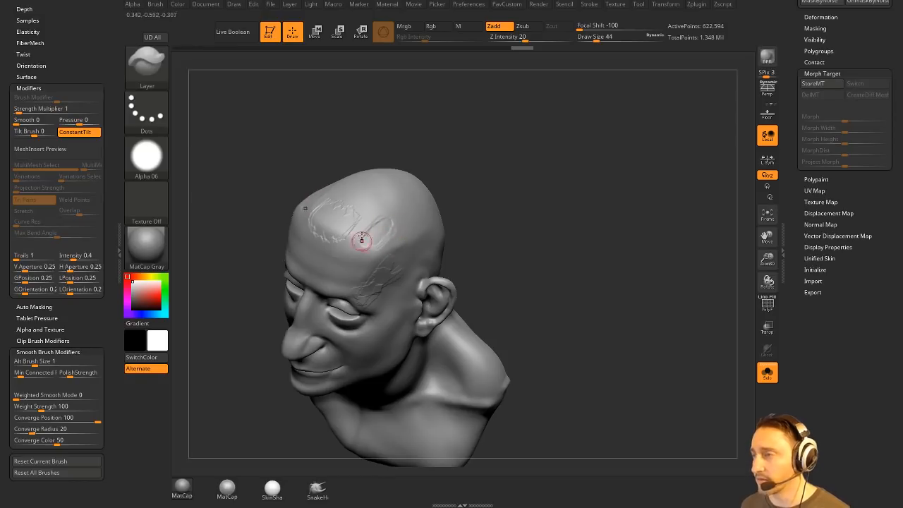
pyautogui.moveTo(362, 280); pyautogui.dragTo(373, 242, button='right')
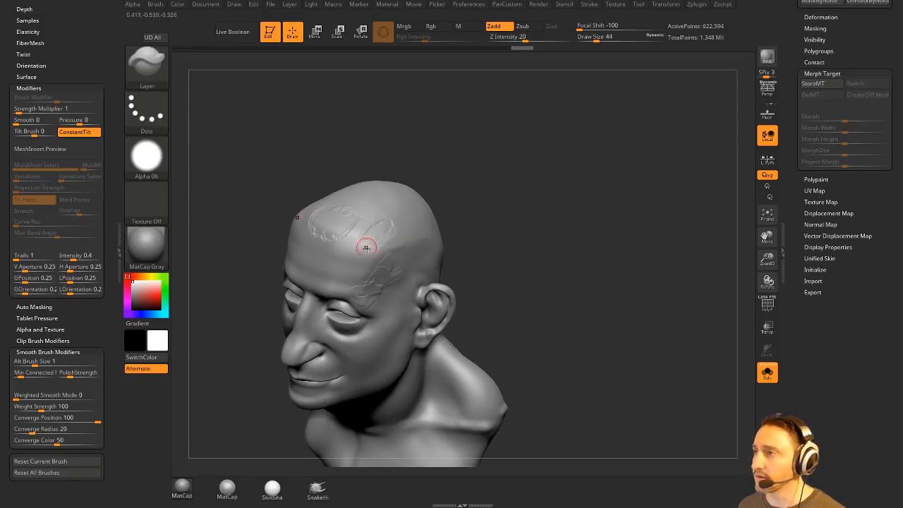
pyautogui.moveTo(557, 275); pyautogui.dragTo(591, 258)
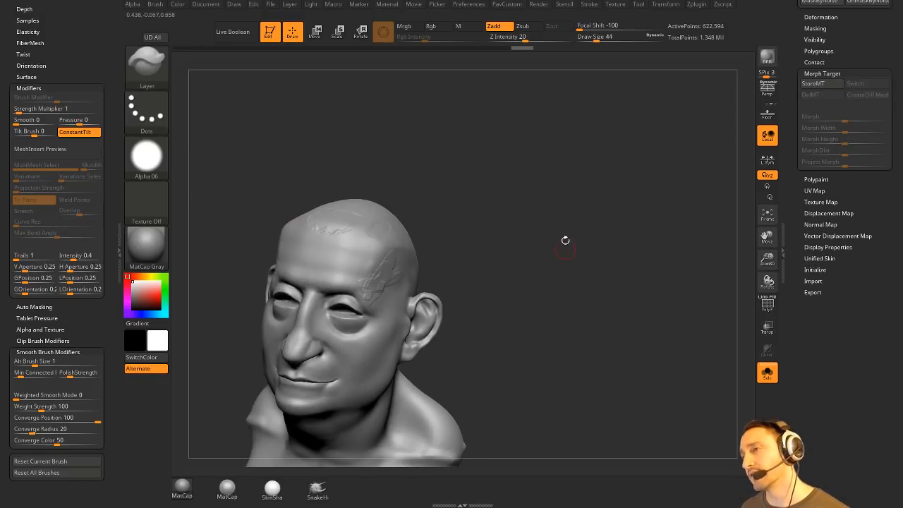
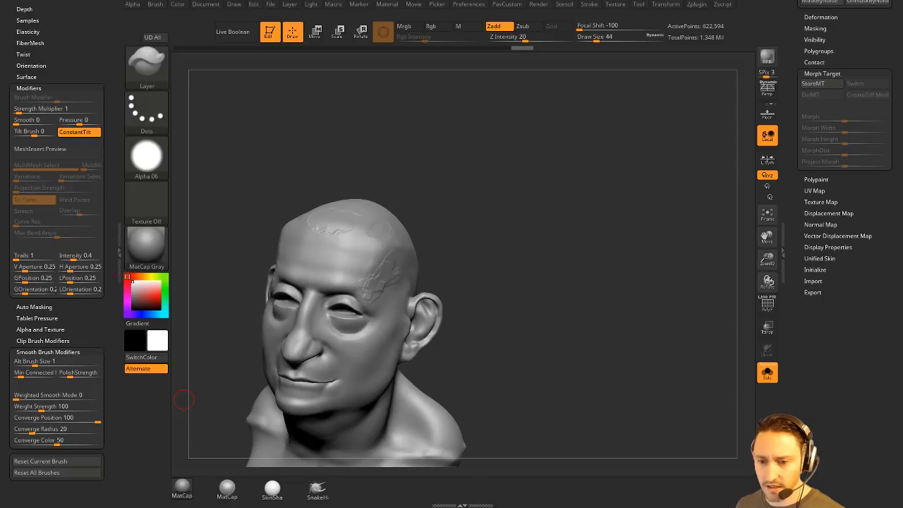
# Slice off one upper corner of the skull from the front view with an angled SliceCurve and display the polygroup wireframe
pyautogui.keyDown('shift'); pyautogui.moveTo(530, 201); pyautogui.dragTo(522, 198); pyautogui.keyUp('shift')
pyautogui.keyDown('ctrl'); pyautogui.keyDown('shift'); pyautogui.click(153, 69); pyautogui.keyUp('shift'); pyautogui.keyUp('ctrl')
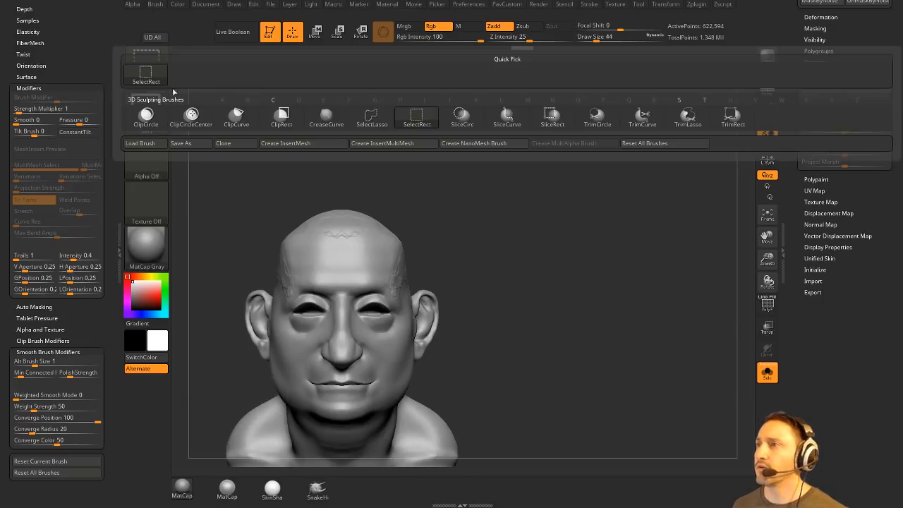
pyautogui.keyDown('ctrl'); pyautogui.keyDown('shift'); pyautogui.click(502, 126); pyautogui.keyUp('shift'); pyautogui.keyUp('ctrl')
pyautogui.keyDown('alt'); pyautogui.moveTo(498, 226); pyautogui.dragTo(484, 185); pyautogui.keyUp('alt')
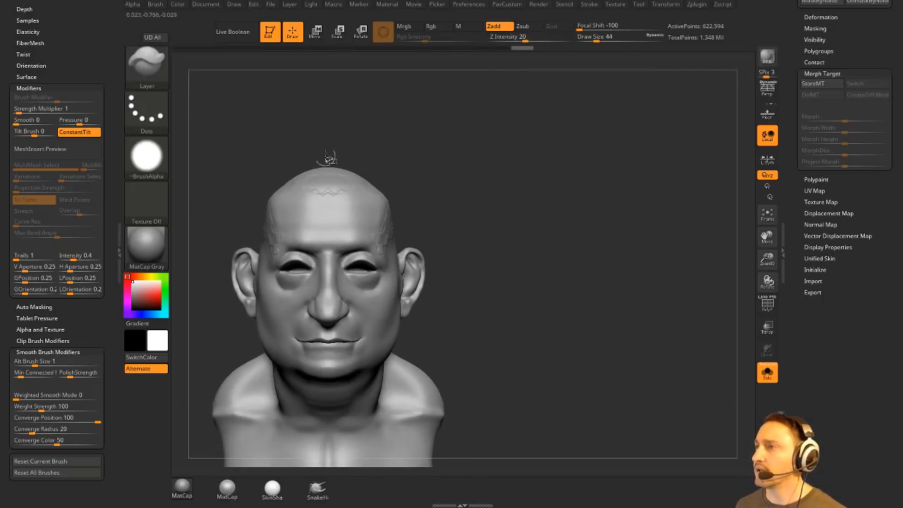
pyautogui.moveTo(343, 138)
pyautogui.keyDown('ctrl'); pyautogui.keyDown('shift'); pyautogui.mouseDown()
pyautogui.moveTo(349, 195)
pyautogui.moveTo(554, 242)
pyautogui.mouseUp(); pyautogui.keyUp('shift'); pyautogui.keyUp('ctrl')
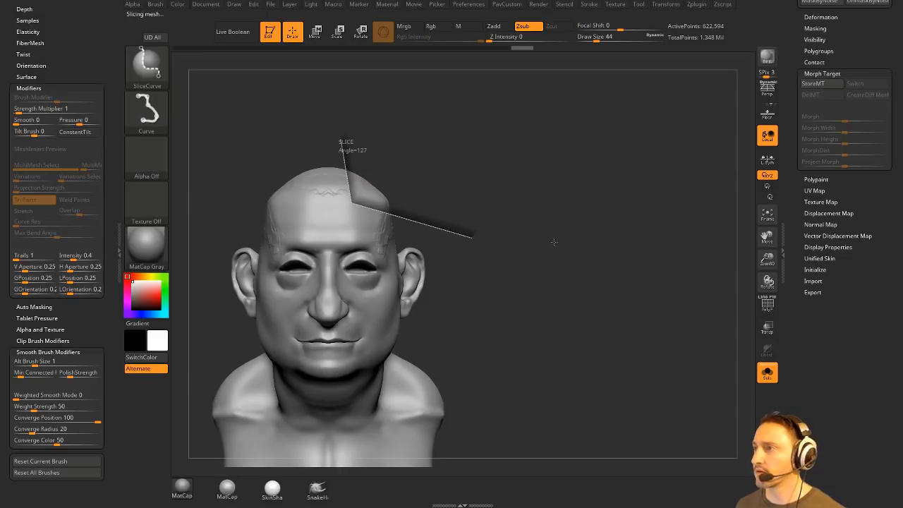
pyautogui.click(767, 304)
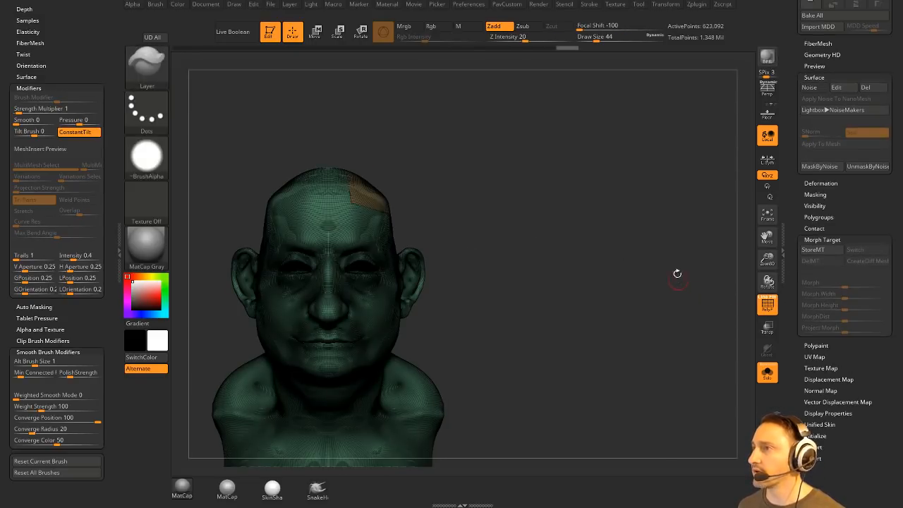
# Remesh the head with DynaMesh and slice the same upper corner of the skull again with an angled SliceCurve
pyautogui.press('5')
pyautogui.click(653, 137)
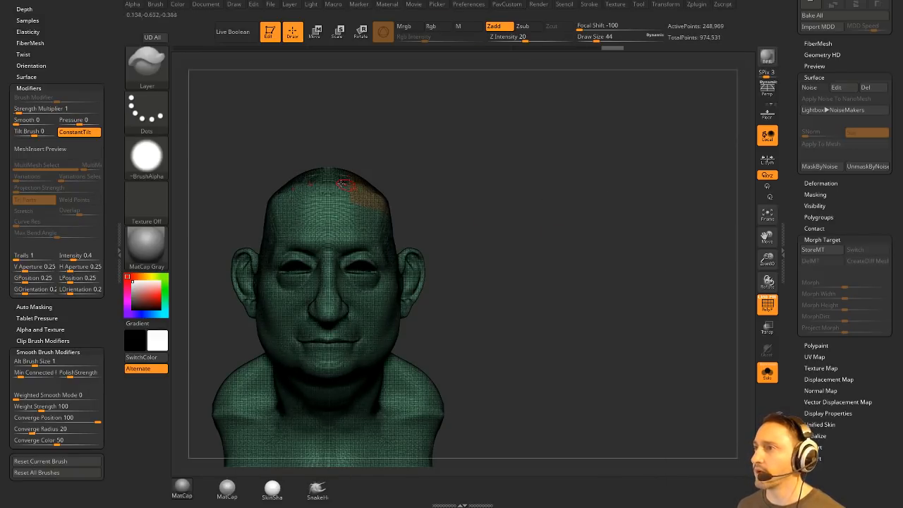
pyautogui.hotkey('ctrl', 'shift')
pyautogui.keyDown('ctrl'); pyautogui.keyDown('shift'); pyautogui.moveTo(338, 136); pyautogui.dragTo(343, 171); pyautogui.keyUp('shift'); pyautogui.keyUp('ctrl')
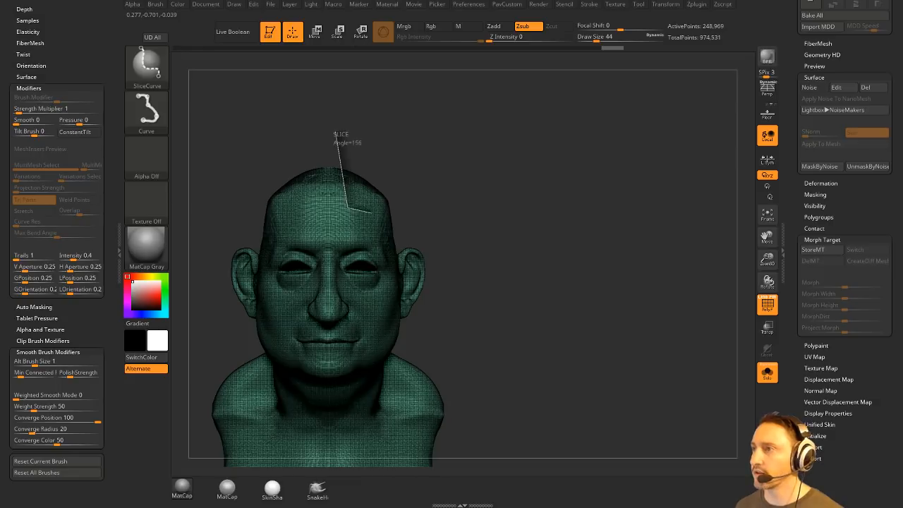
pyautogui.keyDown('ctrl'); pyautogui.keyDown('shift'); pyautogui.moveTo(370, 211); pyautogui.dragTo(509, 247); pyautogui.keyUp('shift'); pyautogui.keyUp('ctrl')
# Delete the sliced-off corner of the skull from the mesh and close the resulting hole
pyautogui.keyDown('ctrl'); pyautogui.keyDown('shift'); pyautogui.click(378, 204); pyautogui.keyUp('shift'); pyautogui.keyUp('ctrl')
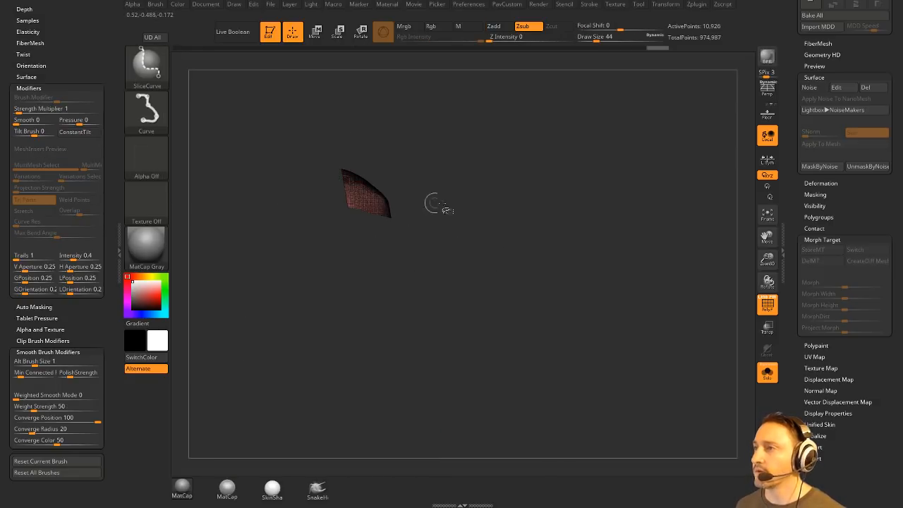
pyautogui.keyDown('ctrl'); pyautogui.keyDown('shift'); pyautogui.moveTo(467, 129); pyautogui.dragTo(505, 166); pyautogui.keyUp('shift'); pyautogui.keyUp('ctrl')
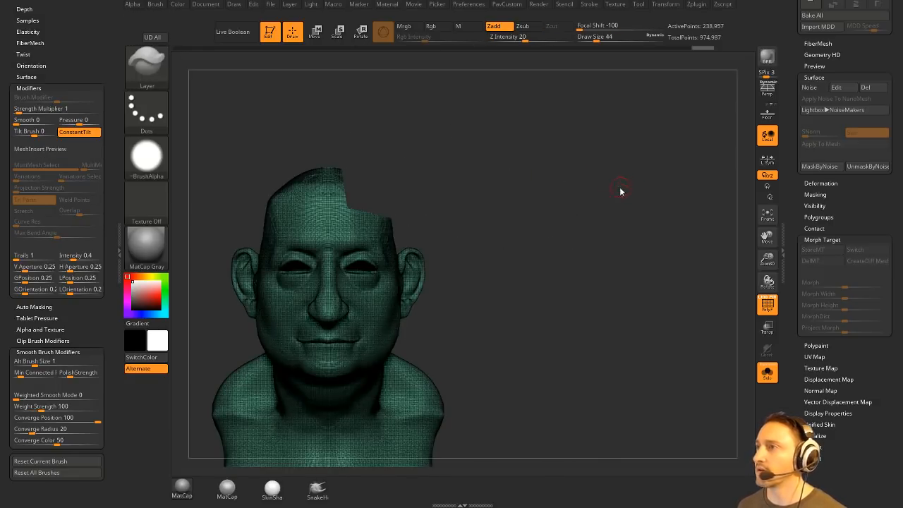
pyautogui.press('2')
pyautogui.click(594, 206)
pyautogui.click(640, 206)
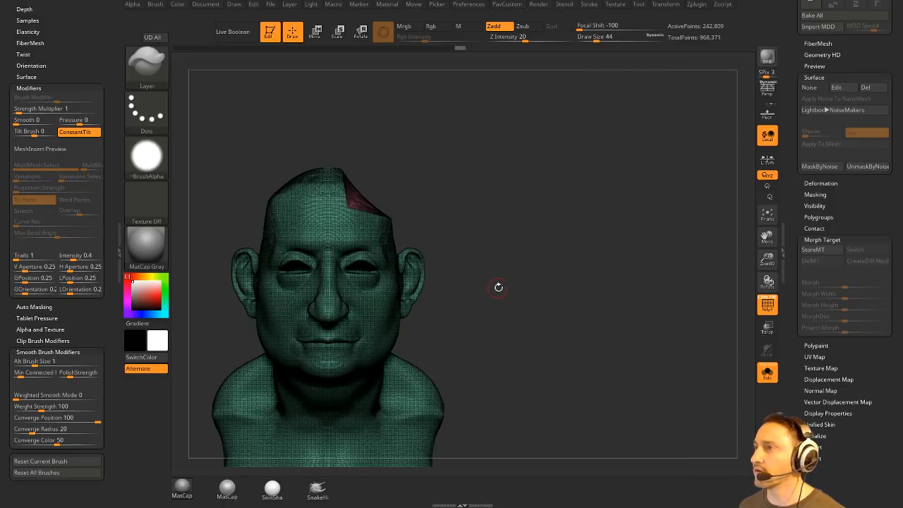
# Isolate the polygroup that fills the hole, clip it to an angled notch with ClipCurve, and show the whole head again
pyautogui.moveTo(497, 287); pyautogui.dragTo(440, 219)
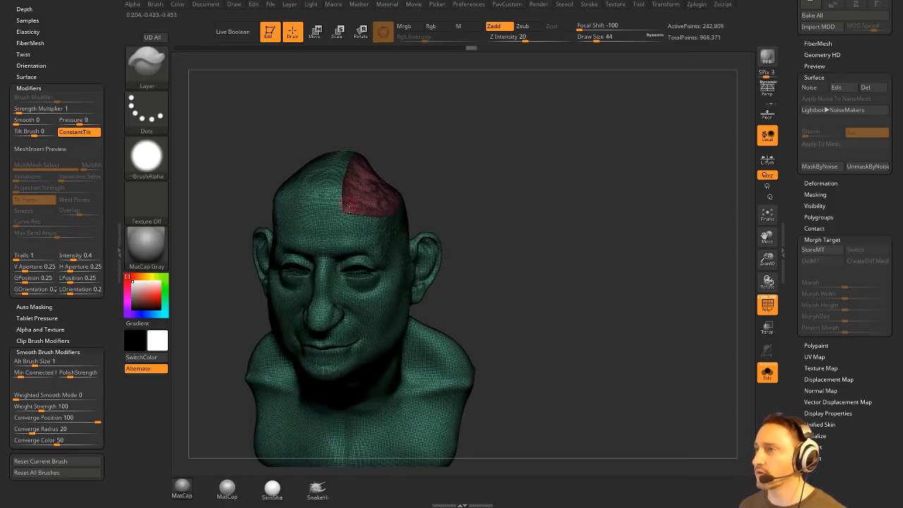
pyautogui.moveTo(347, 206); pyautogui.dragTo(434, 168)
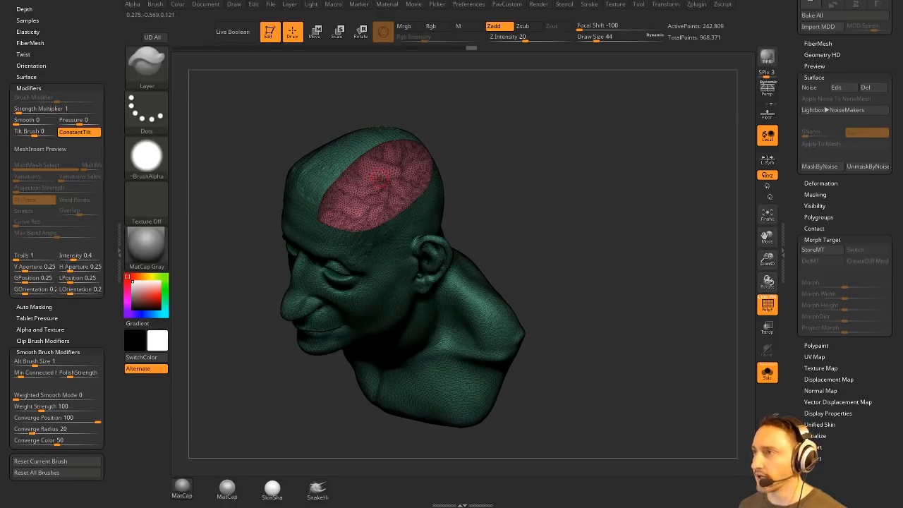
pyautogui.moveTo(403, 200); pyautogui.dragTo(359, 216)
pyautogui.keyDown('ctrl'); pyautogui.keyDown('shift'); pyautogui.click(359, 216); pyautogui.keyUp('shift'); pyautogui.keyUp('ctrl')
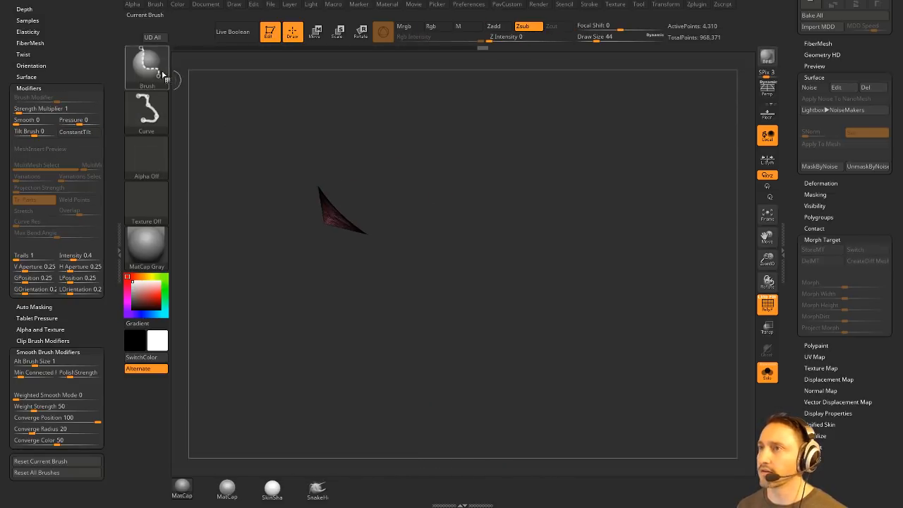
pyautogui.click(163, 76)
pyautogui.click(285, 119)
pyautogui.moveTo(315, 129)
pyautogui.keyDown('ctrl'); pyautogui.keyDown('shift'); pyautogui.mouseDown()
pyautogui.moveTo(330, 231)
pyautogui.moveTo(324, 225)
pyautogui.mouseUp(); pyautogui.keyUp('shift'); pyautogui.keyUp('ctrl')
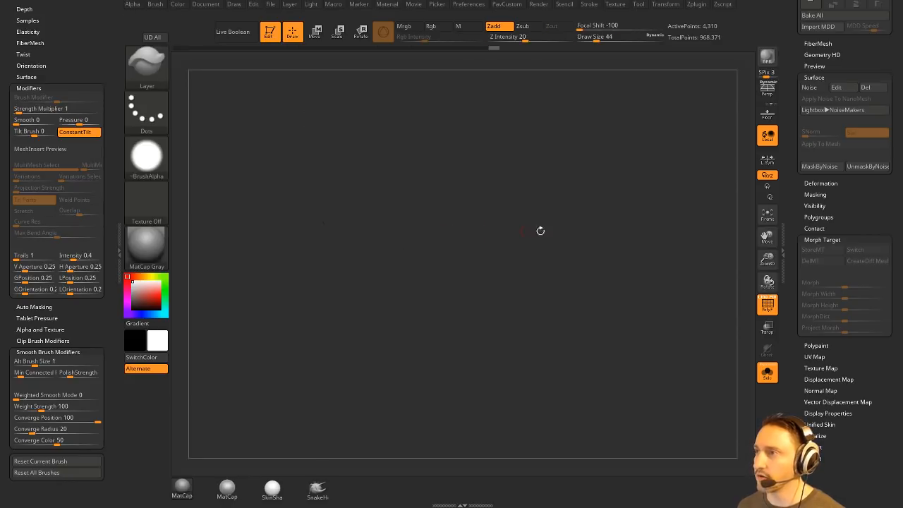
pyautogui.keyDown('ctrl'); pyautogui.keyDown('shift'); pyautogui.click(629, 223); pyautogui.keyUp('shift'); pyautogui.keyUp('ctrl')
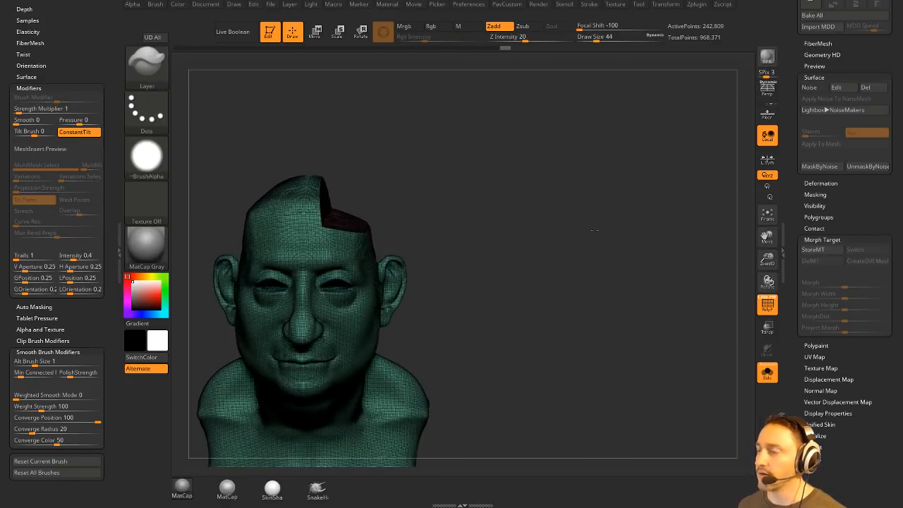
# Remesh the clipped head with DynaMesh and turn off the polygroup wireframe display
pyautogui.moveTo(616, 233); pyautogui.dragTo(622, 242)
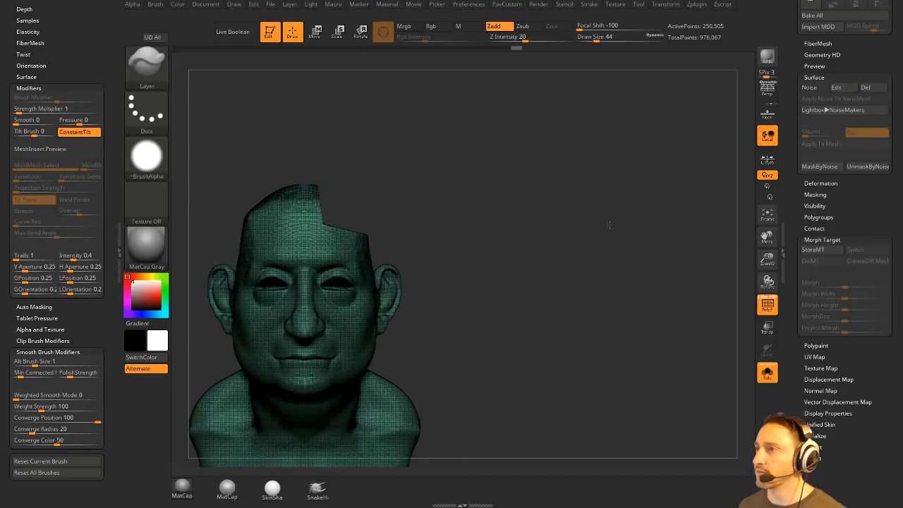
pyautogui.keyDown('alt'); pyautogui.moveTo(427, 170); pyautogui.dragTo(516, 182); pyautogui.keyUp('alt')
pyautogui.hotkey('ctrl', 'shift', 'space')
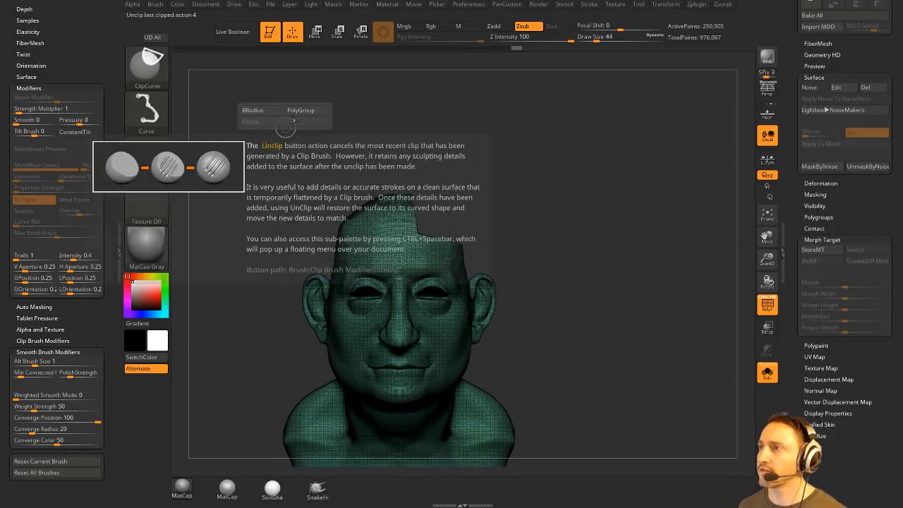
pyautogui.moveTo(274, 274)
pyautogui.mouseDown()
pyautogui.moveTo(332, 256)
pyautogui.moveTo(378, 132)
pyautogui.mouseUp()
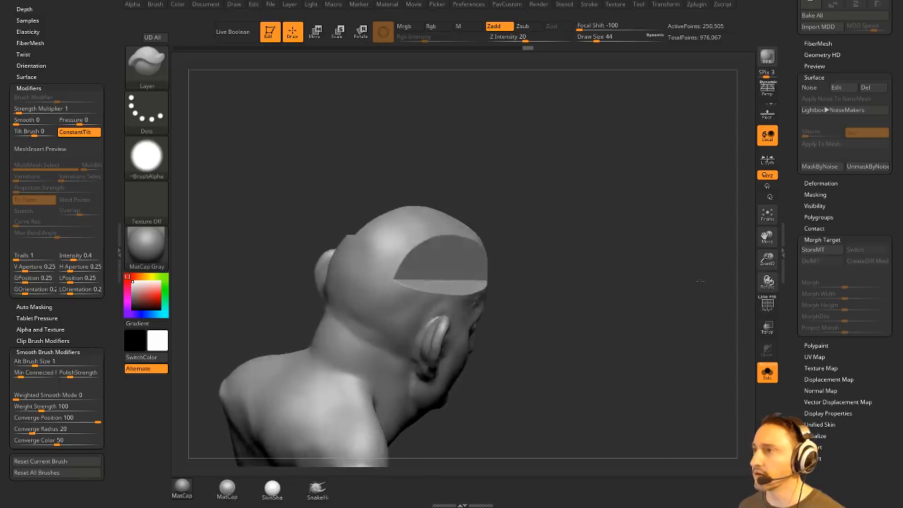
# Turn on the polygroup wireframe display and remesh the head with DynaMesh
pyautogui.moveTo(700, 281); pyautogui.dragTo(519, 271)
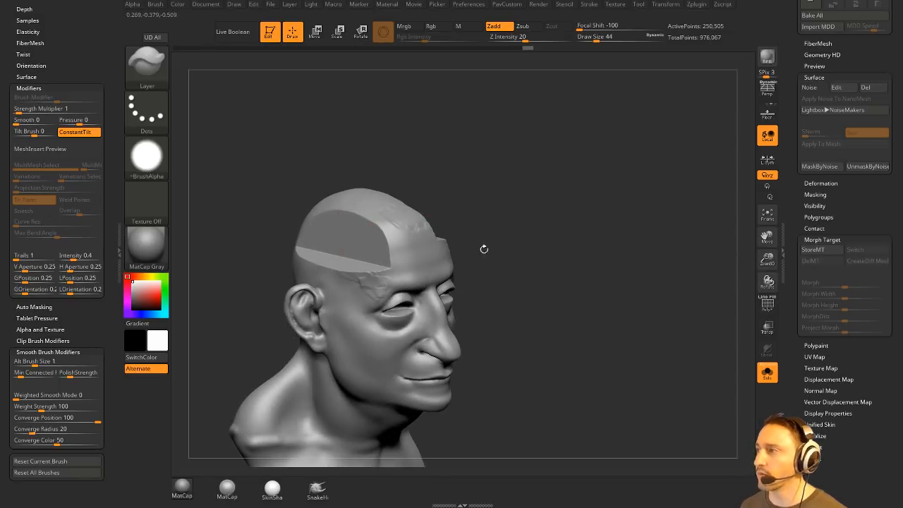
pyautogui.click(768, 305)
pyautogui.keyDown('alt'); pyautogui.moveTo(648, 259); pyautogui.dragTo(558, 331); pyautogui.keyUp('alt')
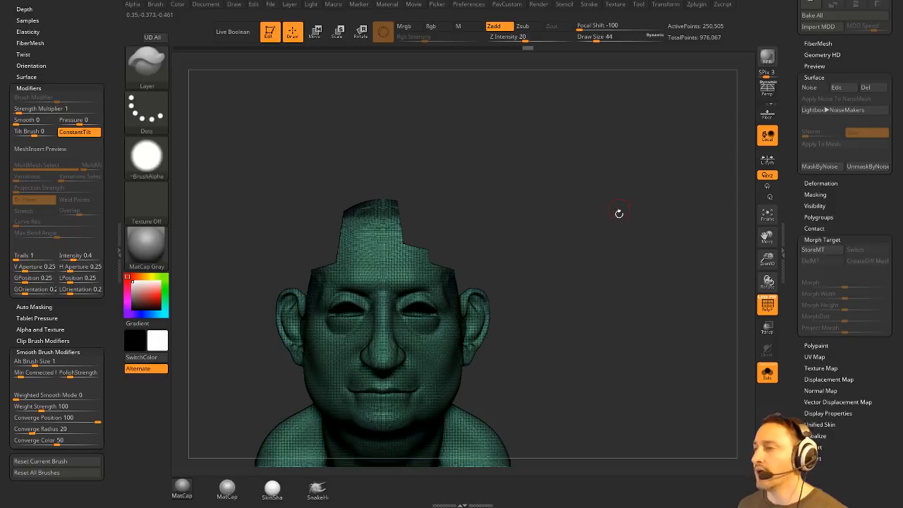
pyautogui.press('ctrl')
pyautogui.keyDown('ctrl'); pyautogui.moveTo(644, 288); pyautogui.dragTo(642, 289); pyautogui.keyUp('ctrl')
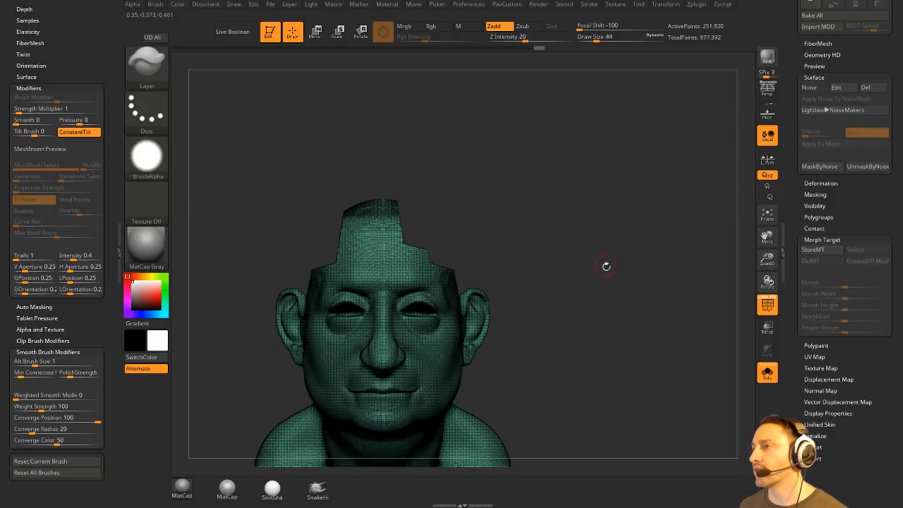
# Cut a slanted band across the head at ear level with two SliceCurve cuts in side view, and remesh with DynaMesh
pyautogui.keyDown('alt'); pyautogui.moveTo(605, 267); pyautogui.dragTo(633, 250); pyautogui.keyUp('alt')
pyautogui.moveTo(487, 191); pyautogui.dragTo(443, 183)
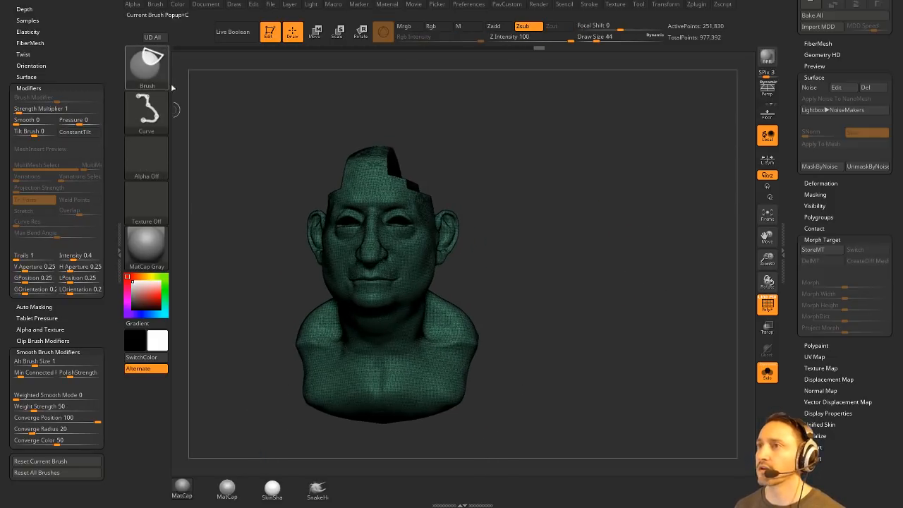
pyautogui.keyDown('ctrl'); pyautogui.keyDown('shift'); pyautogui.click(166, 83); pyautogui.keyUp('shift'); pyautogui.keyUp('ctrl')
pyautogui.keyDown('ctrl'); pyautogui.keyDown('shift'); pyautogui.click(230, 83); pyautogui.keyUp('shift'); pyautogui.keyUp('ctrl')
pyautogui.moveTo(533, 264); pyautogui.dragTo(578, 238)
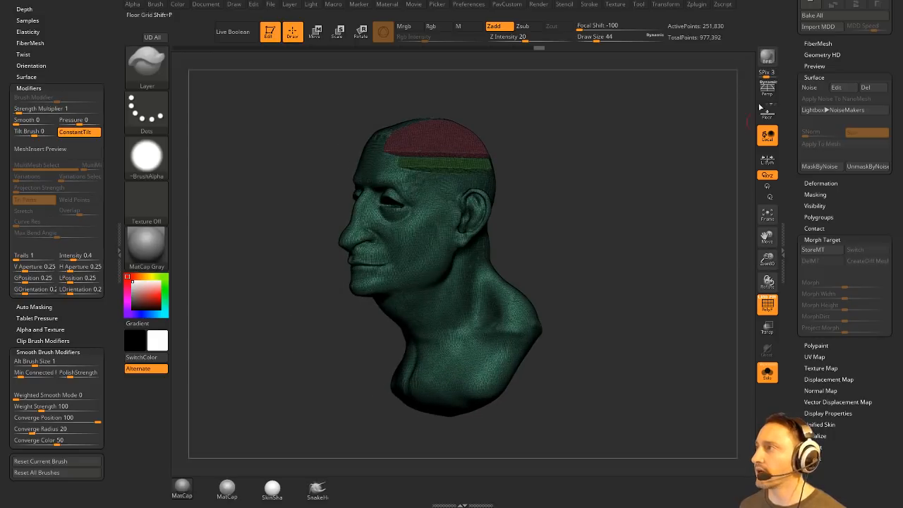
pyautogui.moveTo(686, 149)
pyautogui.mouseDown()
pyautogui.moveTo(659, 171)
pyautogui.moveTo(516, 221)
pyautogui.moveTo(583, 220)
pyautogui.moveTo(539, 220)
pyautogui.mouseUp()
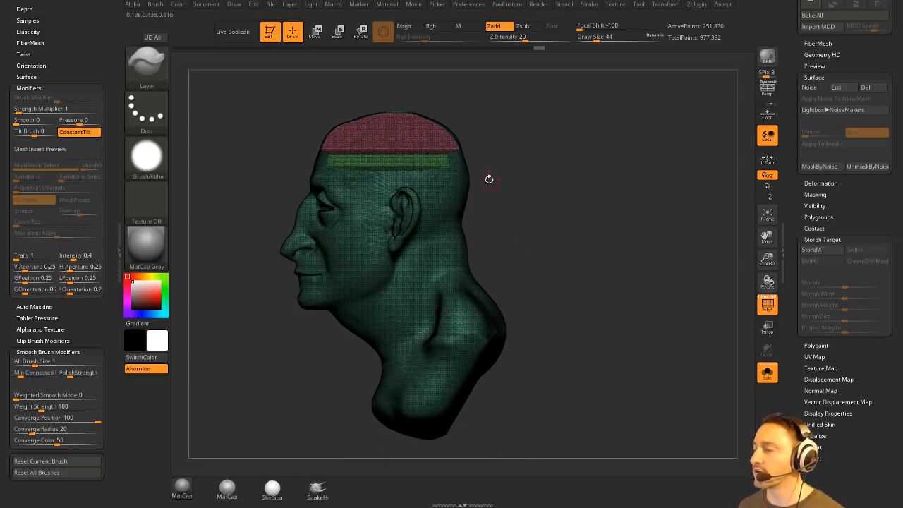
pyautogui.moveTo(587, 182)
pyautogui.keyDown('ctrl'); pyautogui.keyDown('shift'); pyautogui.mouseDown()
pyautogui.moveTo(195, 191)
pyautogui.moveTo(588, 197)
pyautogui.moveTo(587, 181)
pyautogui.moveTo(484, 189)
pyautogui.moveTo(200, 256)
pyautogui.mouseUp(); pyautogui.keyUp('shift'); pyautogui.keyUp('ctrl')
pyautogui.moveTo(613, 216)
pyautogui.keyDown('ctrl'); pyautogui.keyDown('shift'); pyautogui.mouseDown()
pyautogui.moveTo(246, 280)
pyautogui.moveTo(196, 302)
pyautogui.mouseUp(); pyautogui.keyUp('shift'); pyautogui.keyUp('ctrl')
pyautogui.press('space')
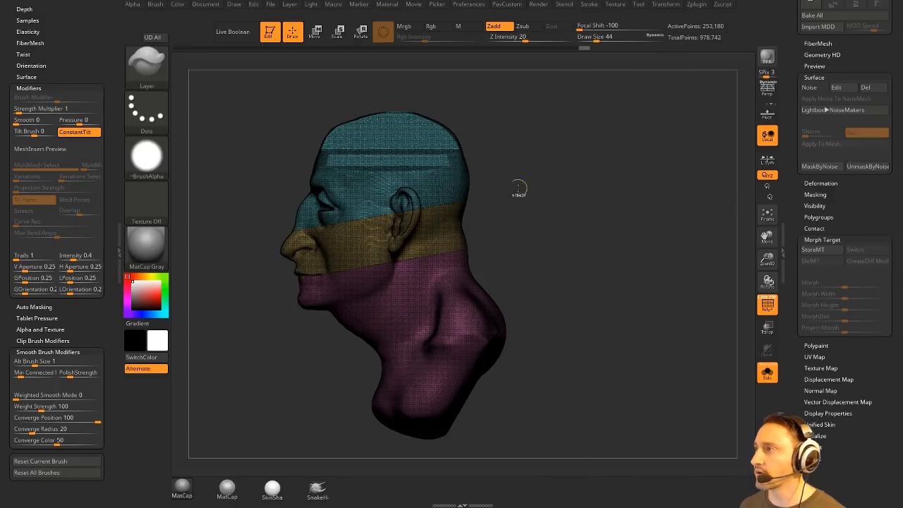
pyautogui.press('ctrl')
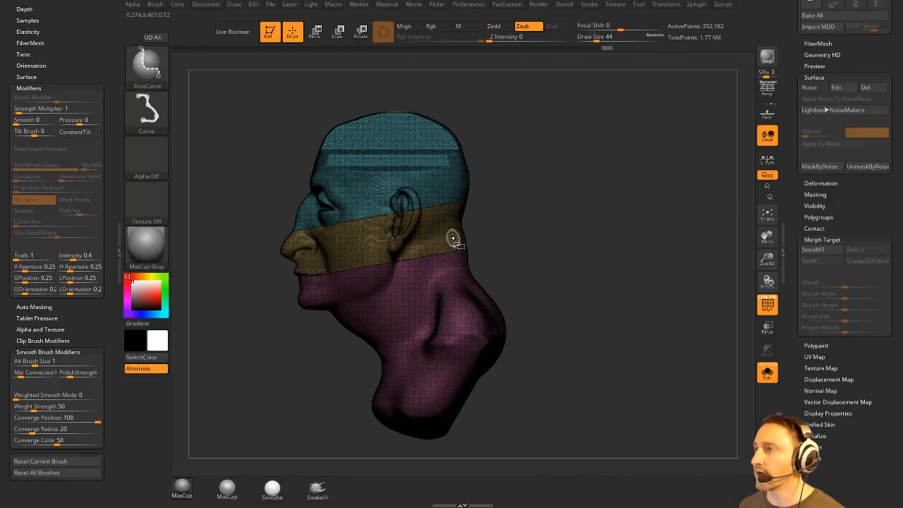
# Isolate the middle band, slice it near-vertically behind the ear with SliceCurve, and show the whole head again
pyautogui.keyDown('ctrl'); pyautogui.keyDown('shift'); pyautogui.click(453, 240); pyautogui.keyUp('shift'); pyautogui.keyUp('ctrl')
pyautogui.moveTo(555, 208)
pyautogui.mouseDown()
pyautogui.moveTo(596, 259)
pyautogui.moveTo(524, 190)
pyautogui.moveTo(542, 214)
pyautogui.mouseUp()
pyautogui.hotkey('ctrl', 'shift')
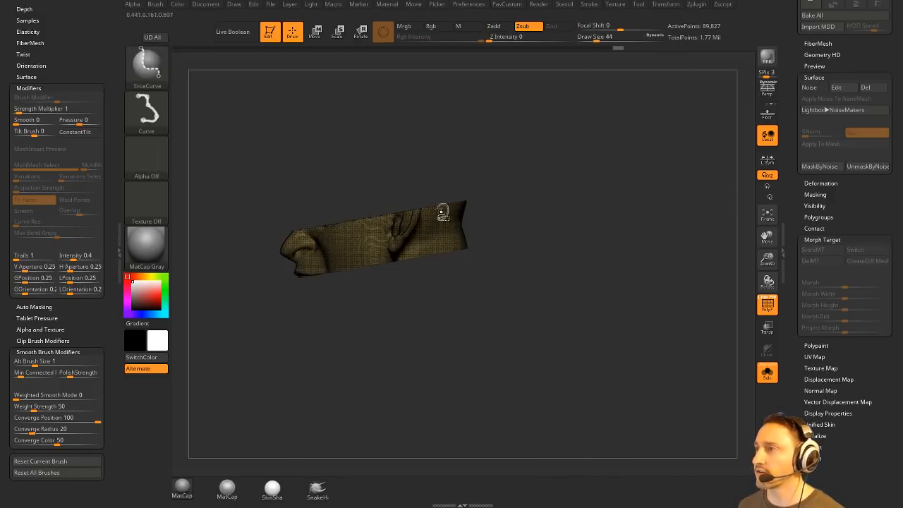
pyautogui.keyDown('ctrl'); pyautogui.keyDown('shift'); pyautogui.moveTo(426, 129); pyautogui.dragTo(455, 404); pyautogui.keyUp('shift'); pyautogui.keyUp('ctrl')
pyautogui.keyDown('ctrl'); pyautogui.keyDown('shift'); pyautogui.click(642, 213); pyautogui.keyUp('shift'); pyautogui.keyUp('ctrl')
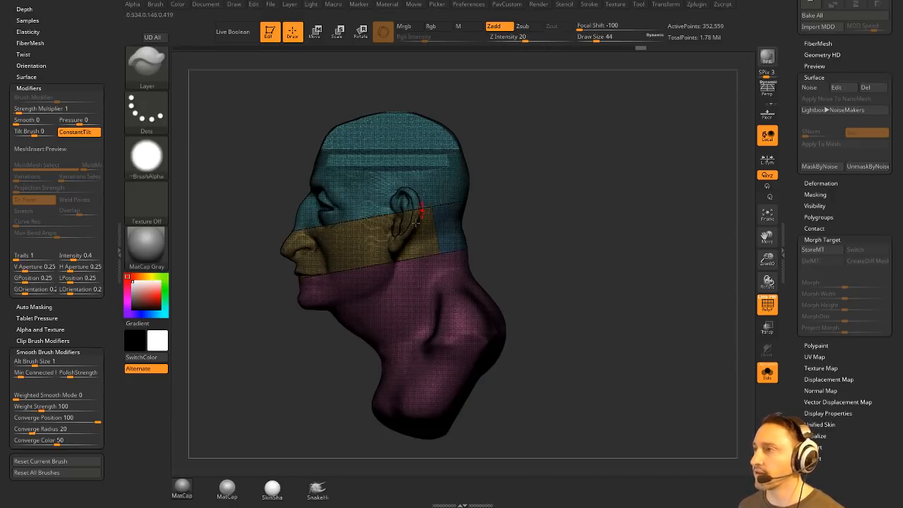
# Remesh the sliced head with DynaMesh and hide the rear block of the middle band behind the ear, using SelectRect
pyautogui.moveTo(616, 178)
pyautogui.keyDown('ctrl'); pyautogui.mouseDown()
pyautogui.moveTo(555, 218)
pyautogui.moveTo(574, 227)
pyautogui.moveTo(548, 231)
pyautogui.mouseUp(); pyautogui.keyUp('ctrl')
pyautogui.keyDown('ctrl'); pyautogui.keyDown('shift'); pyautogui.click(148, 67); pyautogui.keyUp('shift'); pyautogui.keyUp('ctrl')
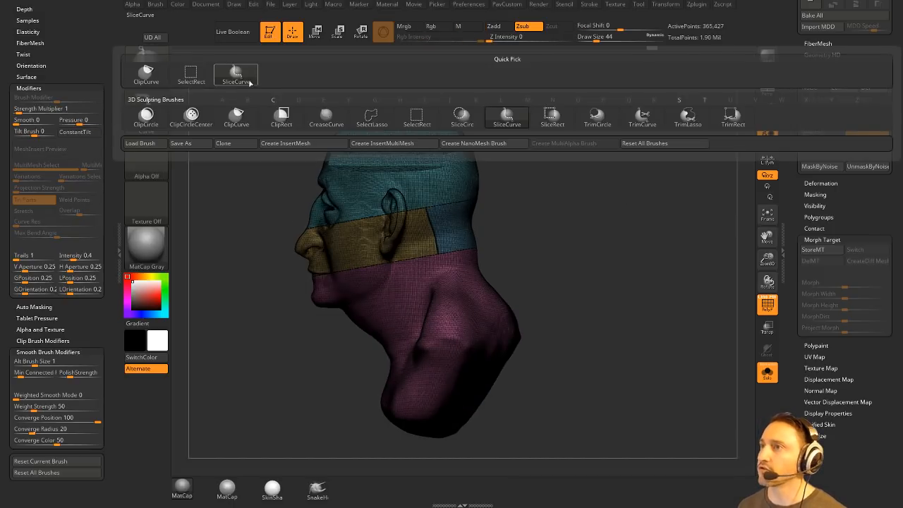
pyautogui.keyDown('ctrl'); pyautogui.keyDown('shift'); pyautogui.click(192, 77); pyautogui.keyUp('shift'); pyautogui.keyUp('ctrl')
pyautogui.keyDown('ctrl'); pyautogui.keyDown('shift'); pyautogui.click(458, 225); pyautogui.keyUp('shift'); pyautogui.keyUp('ctrl')
pyautogui.keyDown('ctrl'); pyautogui.keyDown('shift'); pyautogui.moveTo(606, 177); pyautogui.dragTo(678, 242); pyautogui.keyUp('shift'); pyautogui.keyUp('ctrl')
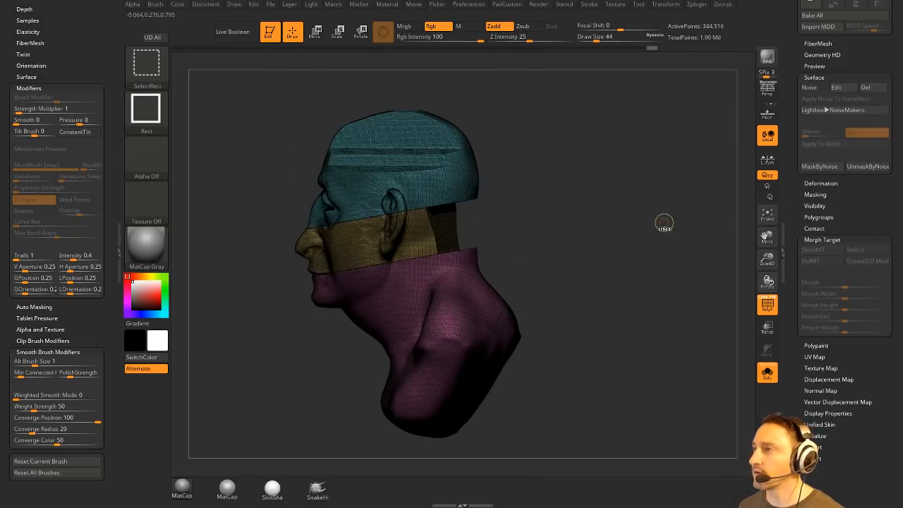
# Delete the hidden block from the mesh and remesh the head with DynaMesh
pyautogui.press('1')
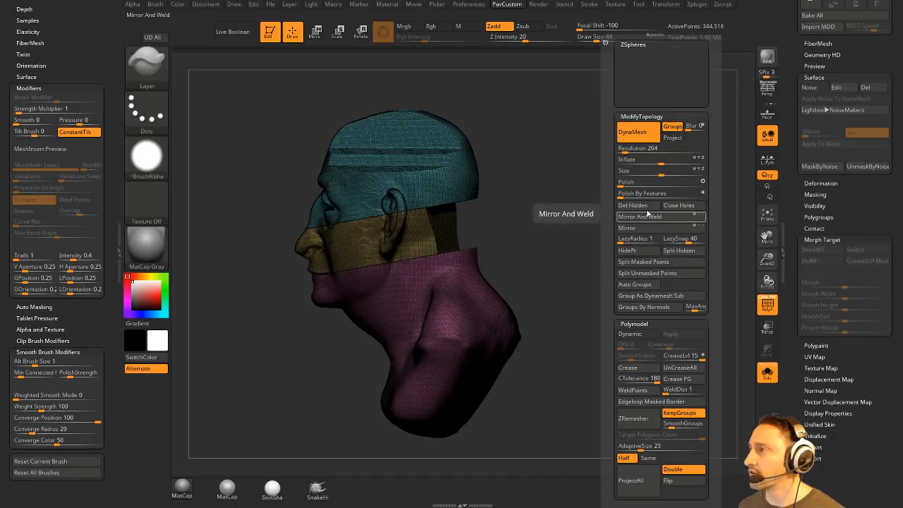
pyautogui.click(646, 214)
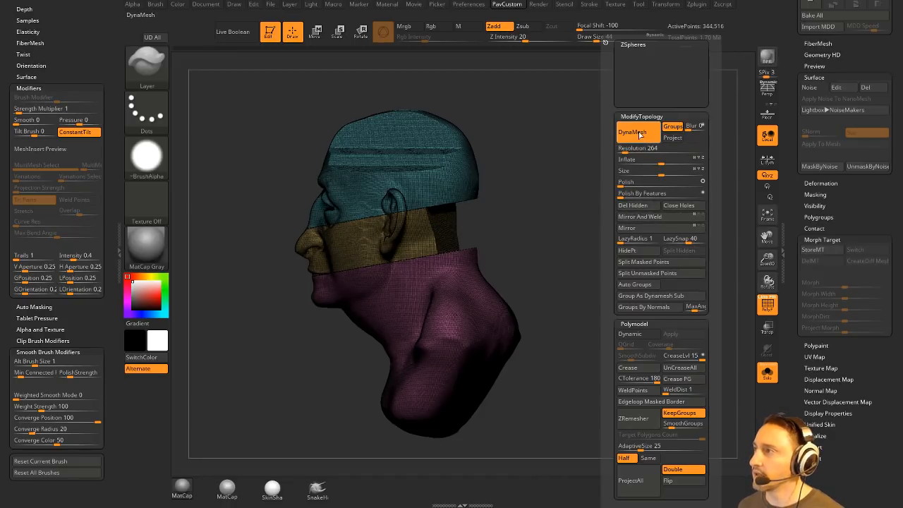
pyautogui.keyDown('ctrl'); pyautogui.moveTo(550, 137); pyautogui.dragTo(627, 271); pyautogui.keyUp('ctrl')
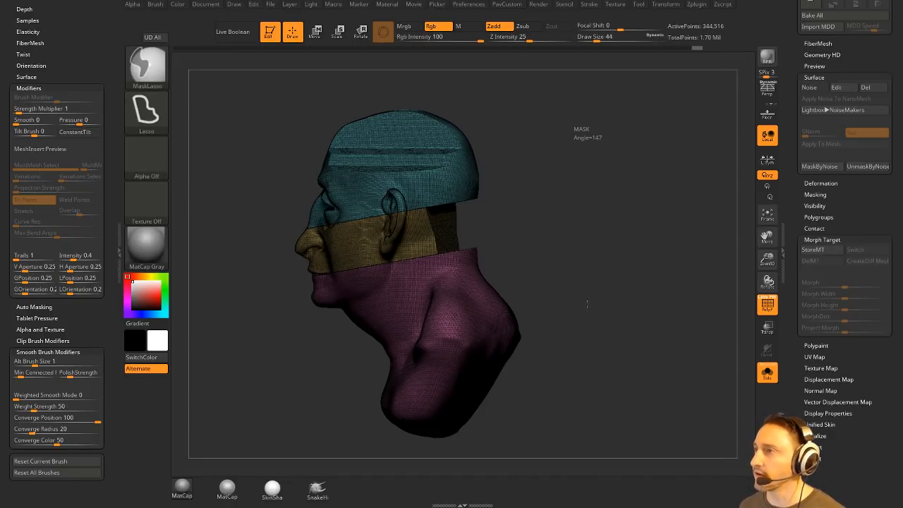
# Turn off the polygroup wireframe display and examine the notch in the back of the head
pyautogui.click(762, 306)
pyautogui.moveTo(699, 265)
pyautogui.mouseDown()
pyautogui.moveTo(614, 264)
pyautogui.moveTo(673, 267)
pyautogui.moveTo(706, 212)
pyautogui.mouseUp()
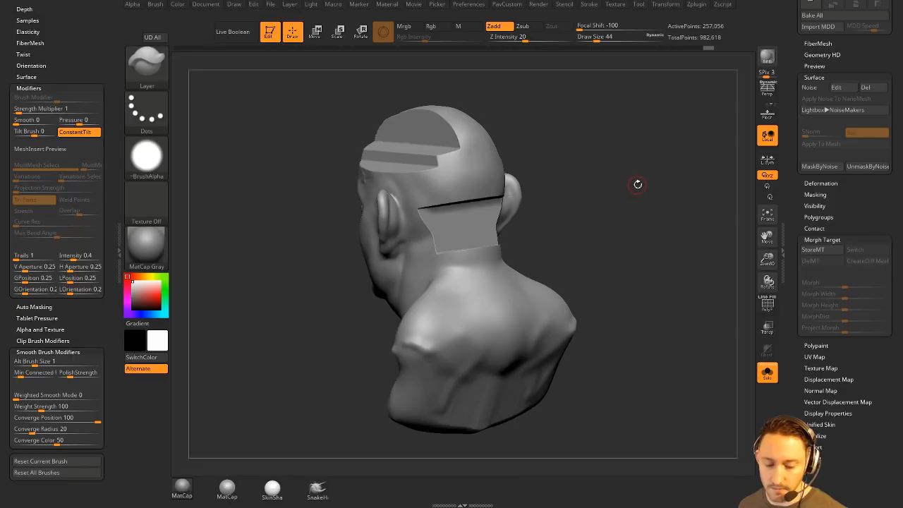
pyautogui.moveTo(631, 206); pyautogui.dragTo(665, 200)
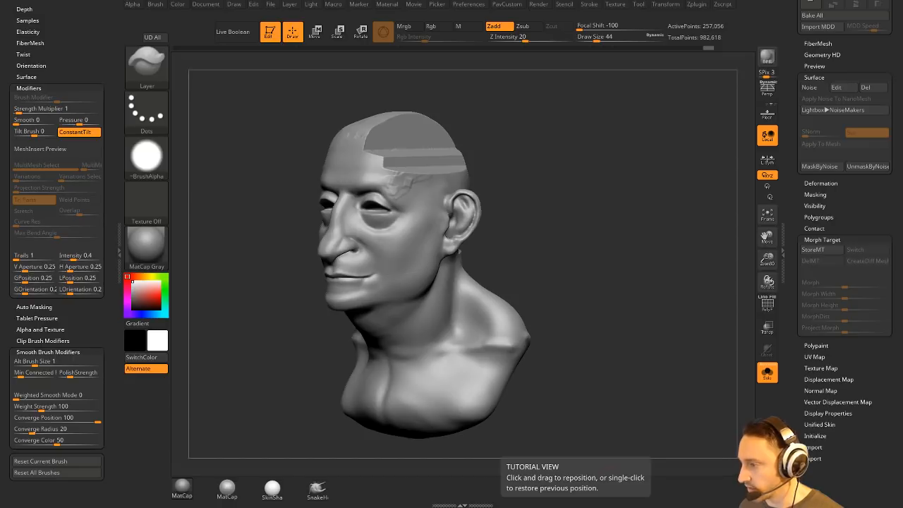
# Switch to the browser and skim the PavWork 31 video on YouTube up to about 46:50
pyautogui.hotkey('alt', 'Tab')
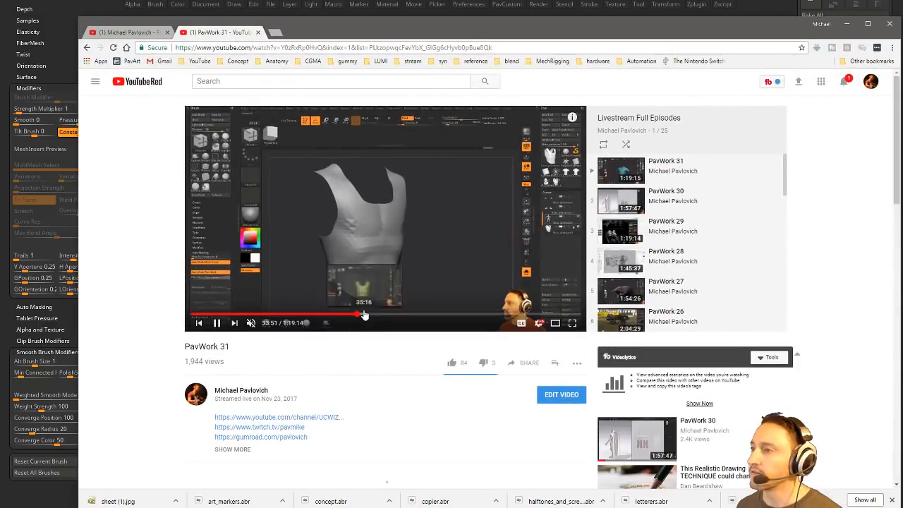
pyautogui.click(364, 315)
pyautogui.click(369, 316)
pyautogui.click(373, 317)
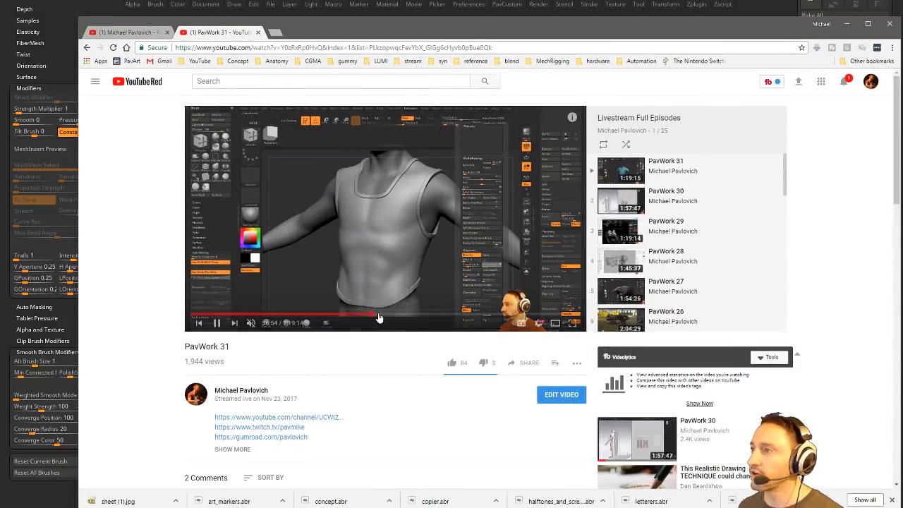
pyautogui.click(382, 315)
pyautogui.click(390, 316)
pyautogui.click(398, 315)
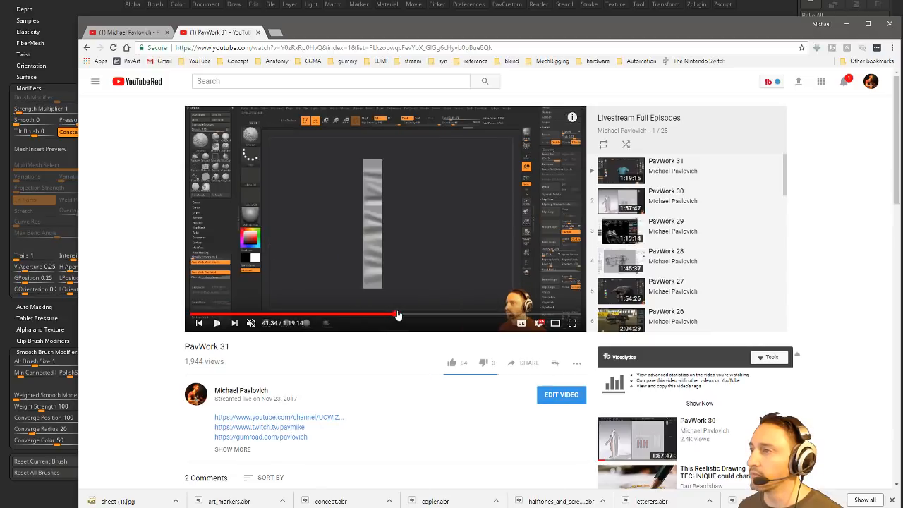
pyautogui.click(405, 315)
pyautogui.click(413, 315)
pyautogui.click(421, 314)
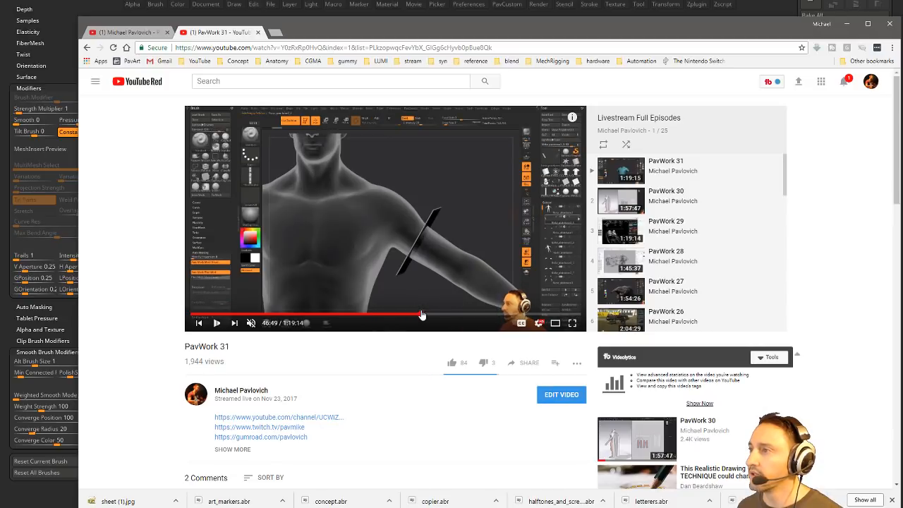
pyautogui.click(433, 202)
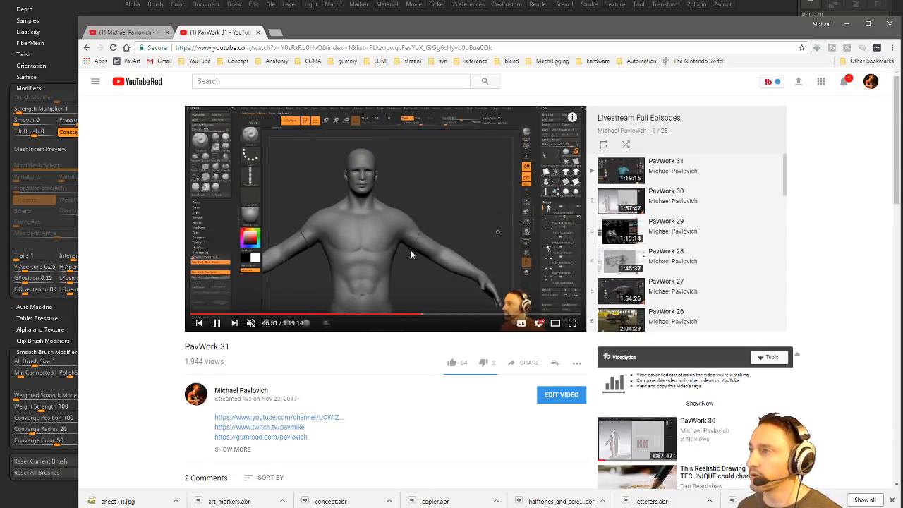
# Search the same video between about 48 and 53 minutes, pause it near 50:45, and return to ZBrush
pyautogui.click(427, 316)
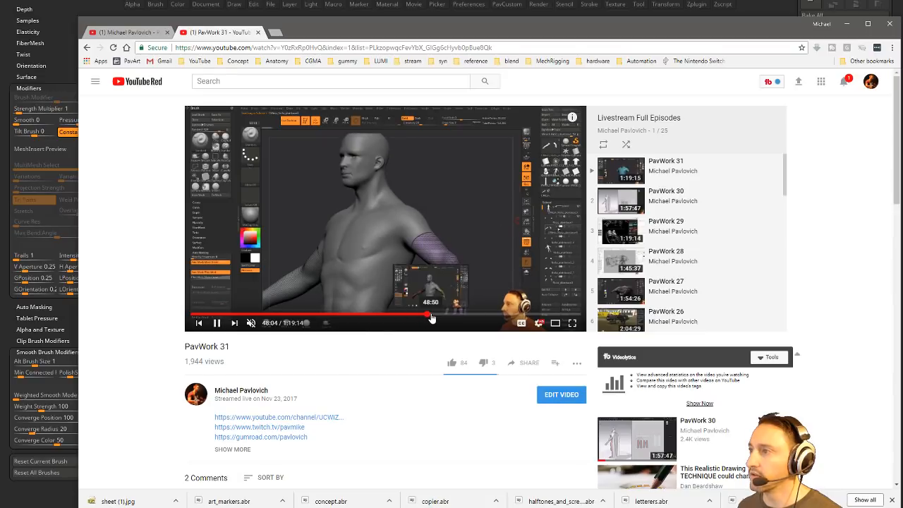
pyautogui.click(431, 315)
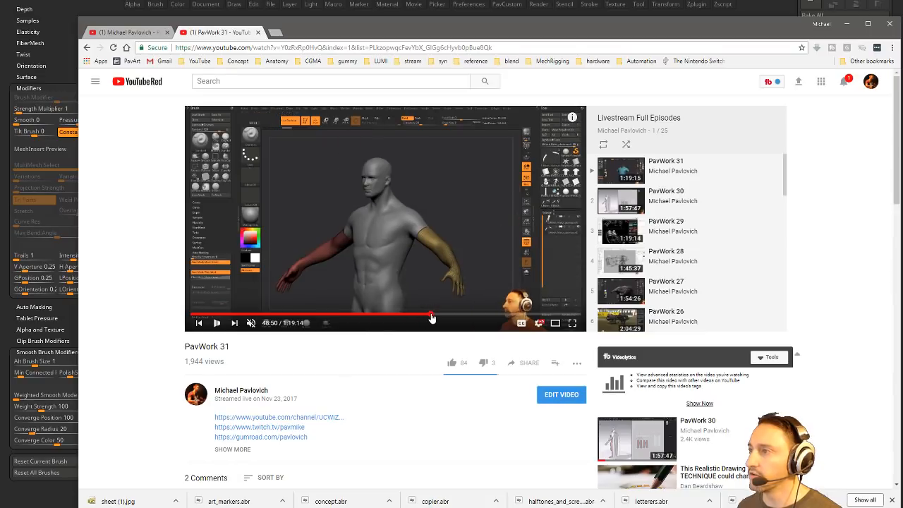
pyautogui.click(437, 315)
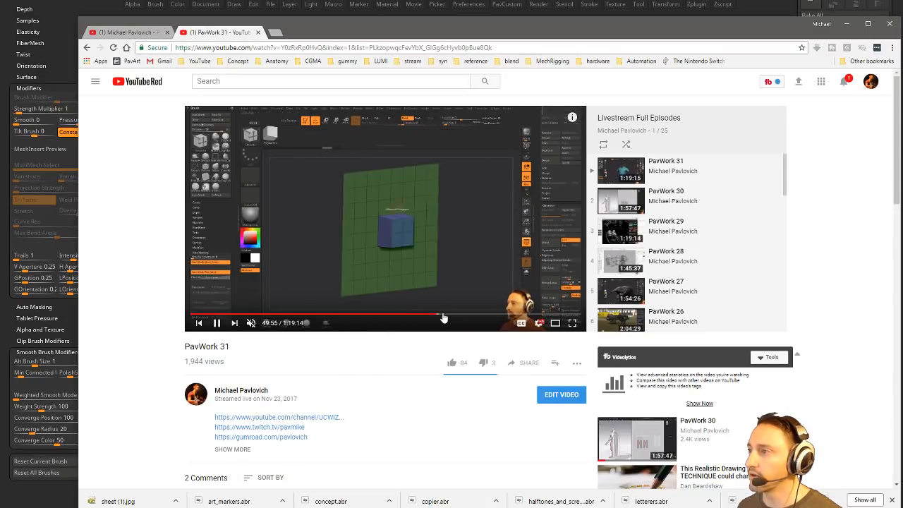
pyautogui.click(438, 315)
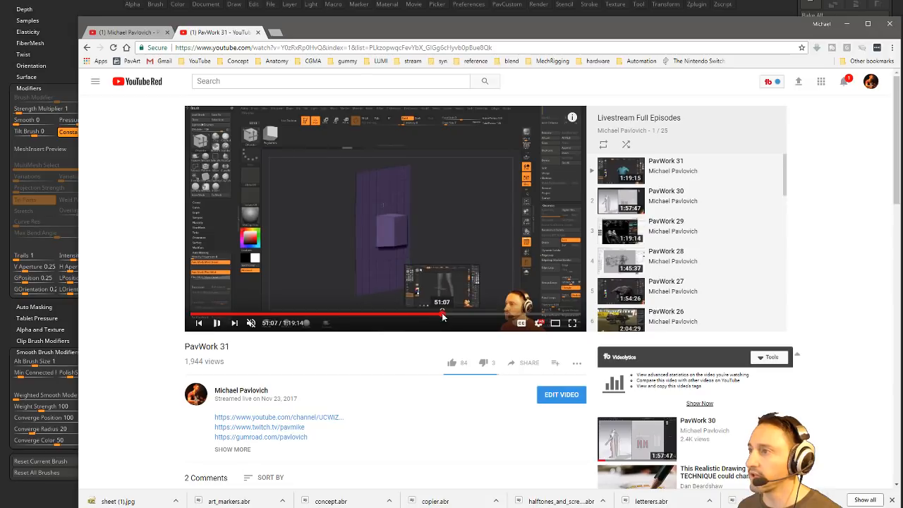
pyautogui.click(445, 315)
pyautogui.click(447, 315)
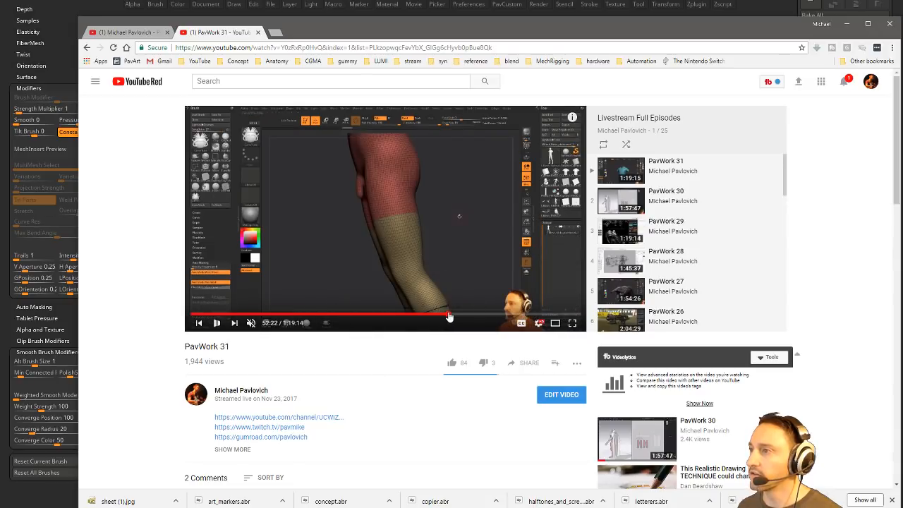
pyautogui.click(453, 316)
pyautogui.click(452, 316)
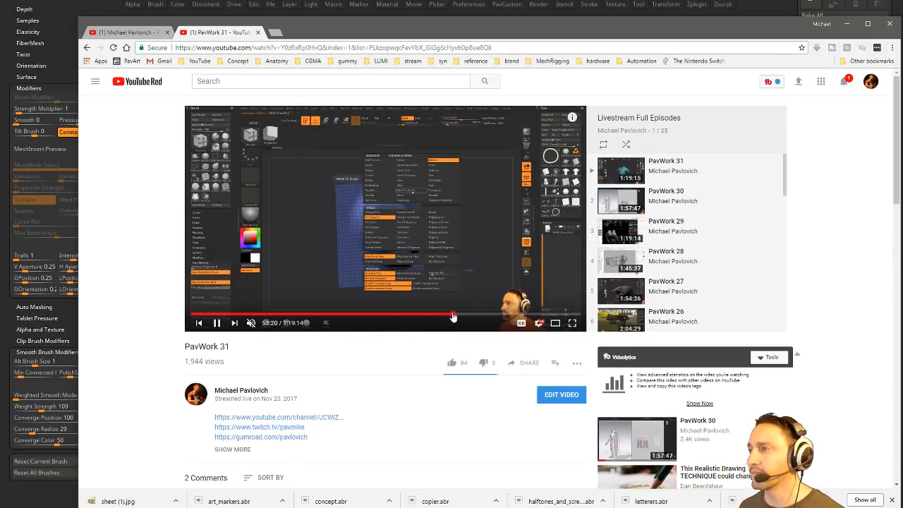
pyautogui.click(452, 315)
pyautogui.click(448, 315)
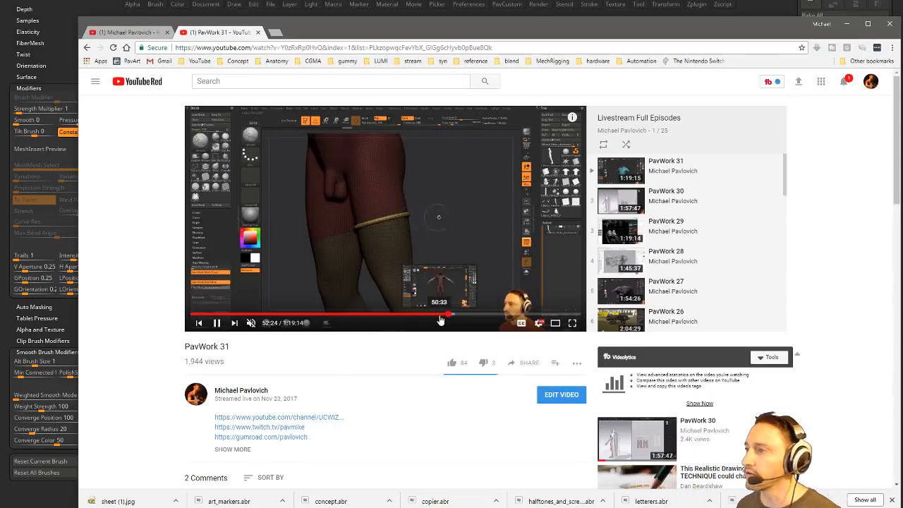
pyautogui.click(439, 314)
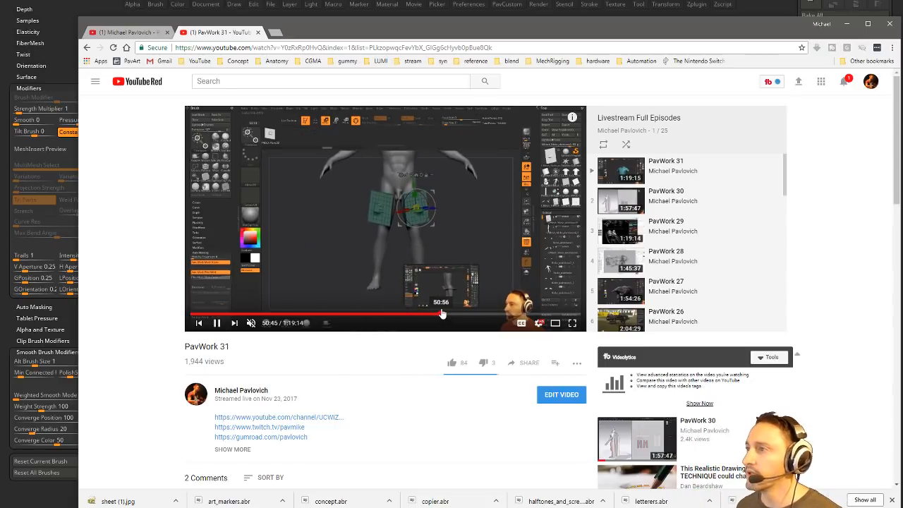
pyautogui.click(216, 323)
pyautogui.click(318, 8)
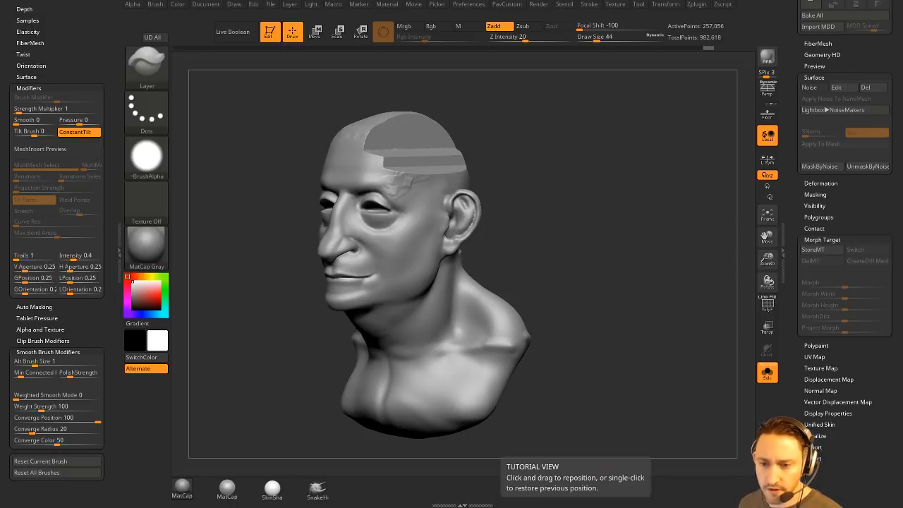
# Save the project, leave edit mode, and clear the head from the canvas
pyautogui.hotkey('ctrl', 's')
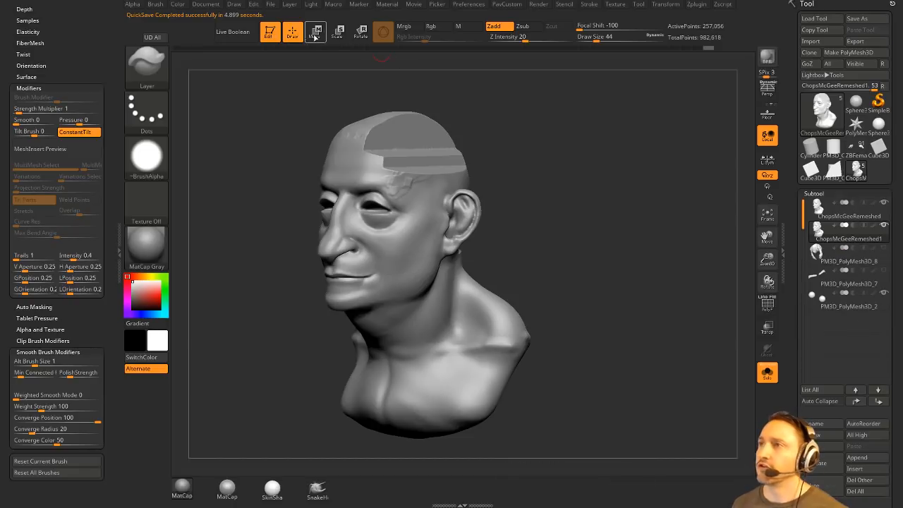
pyautogui.click(271, 32)
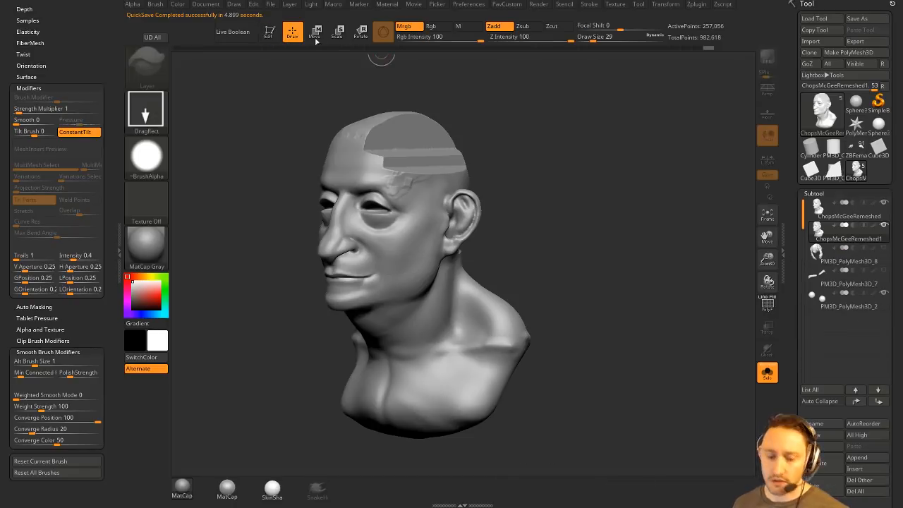
pyautogui.hotkey('ctrl', 'n')
# Draw a Cube3D on the canvas, enter edit mode, and convert it to a PolyMesh3D
pyautogui.click(879, 150)
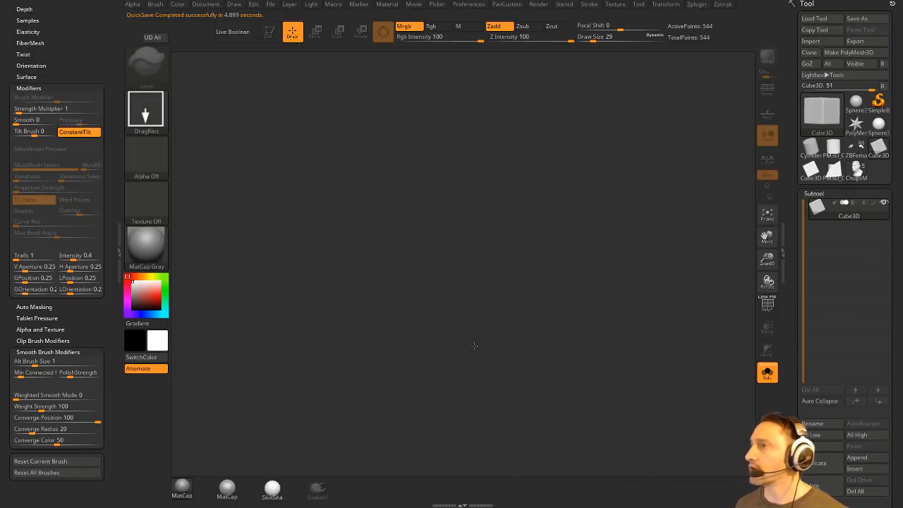
pyautogui.moveTo(449, 273); pyautogui.dragTo(494, 359)
pyautogui.click(269, 31)
pyautogui.click(848, 52)
# Show the cube's polygroup wireframe and choose the ZModeler brush
pyautogui.moveTo(654, 183); pyautogui.dragTo(689, 256)
pyautogui.click(766, 306)
pyautogui.moveTo(730, 278)
pyautogui.mouseDown()
pyautogui.moveTo(681, 226)
pyautogui.moveTo(666, 282)
pyautogui.moveTo(628, 268)
pyautogui.mouseUp()
pyautogui.press('b')
pyautogui.press('z')
pyautogui.press('m')
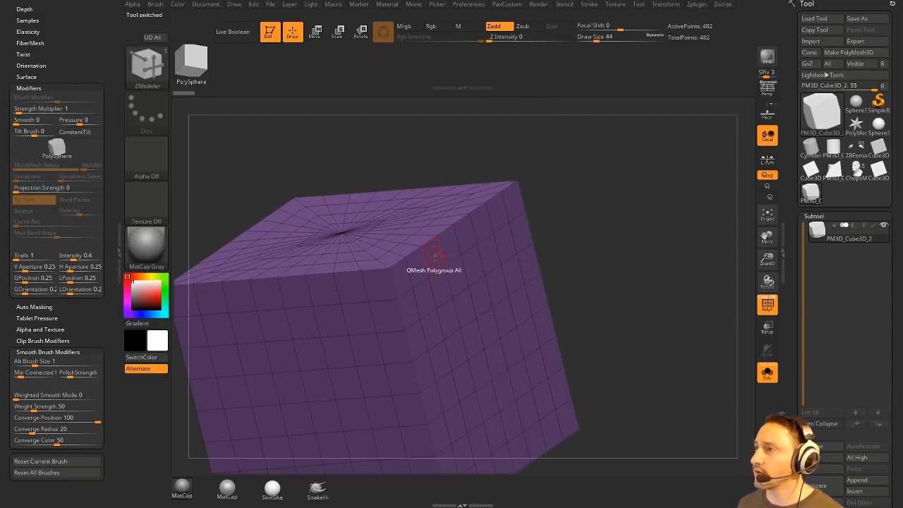
# Set the ZModeler edge action to Add To Curve and add three adjoining edges along the cube's upper border
pyautogui.press('space')
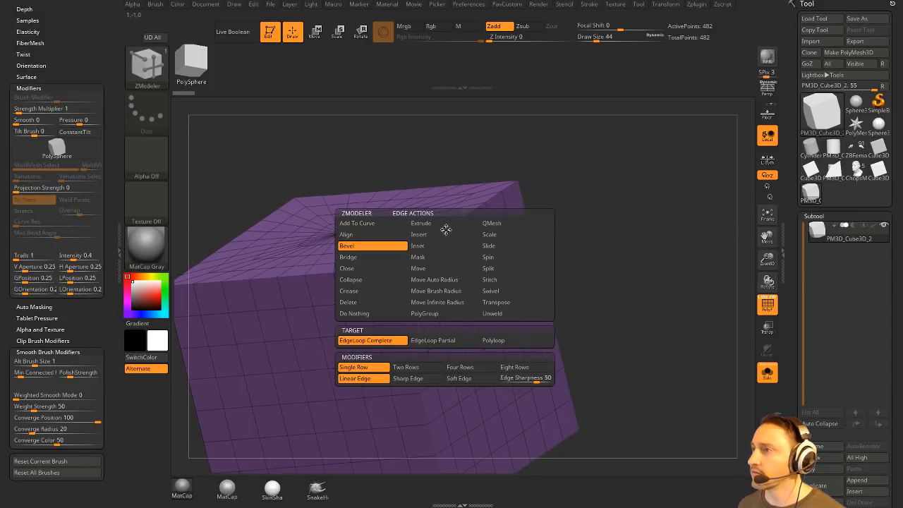
pyautogui.press('space')
pyautogui.click(357, 223)
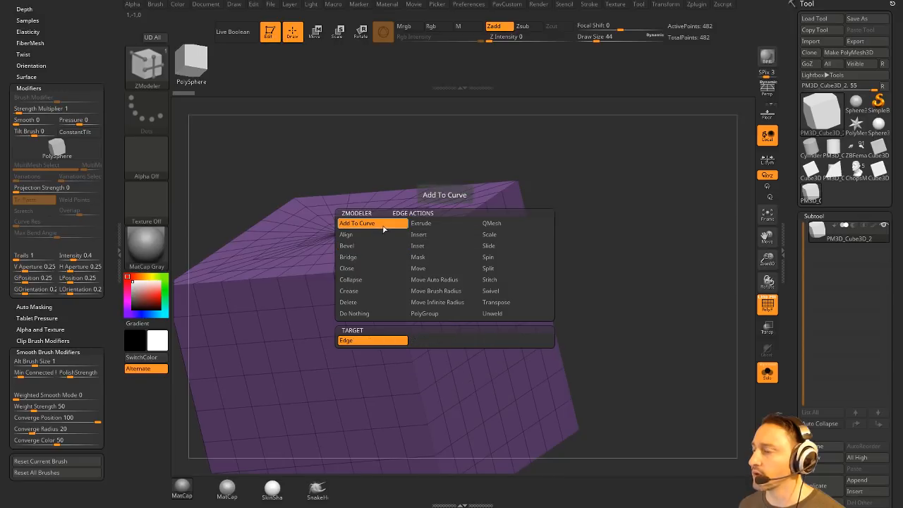
pyautogui.moveTo(564, 215); pyautogui.dragTo(521, 261)
pyautogui.click(408, 269)
pyautogui.click(431, 252)
pyautogui.click(452, 233)
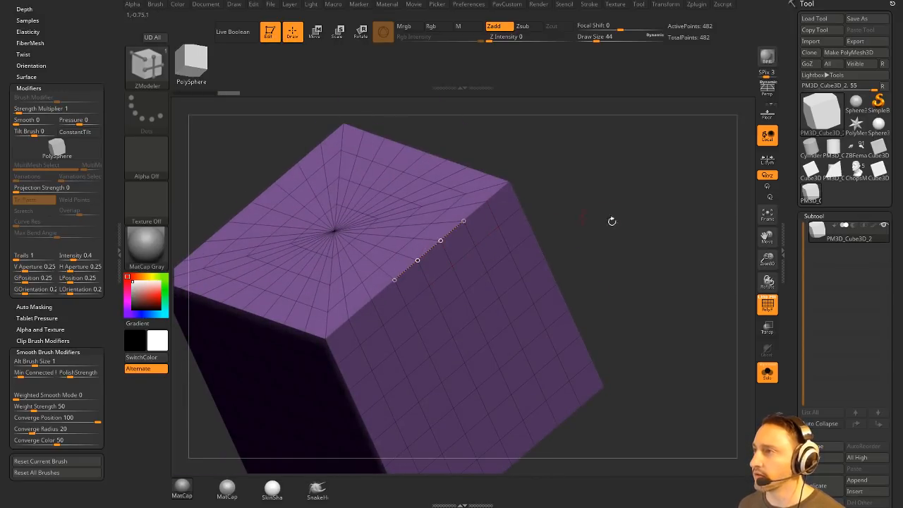
pyautogui.moveTo(643, 233); pyautogui.dragTo(601, 230)
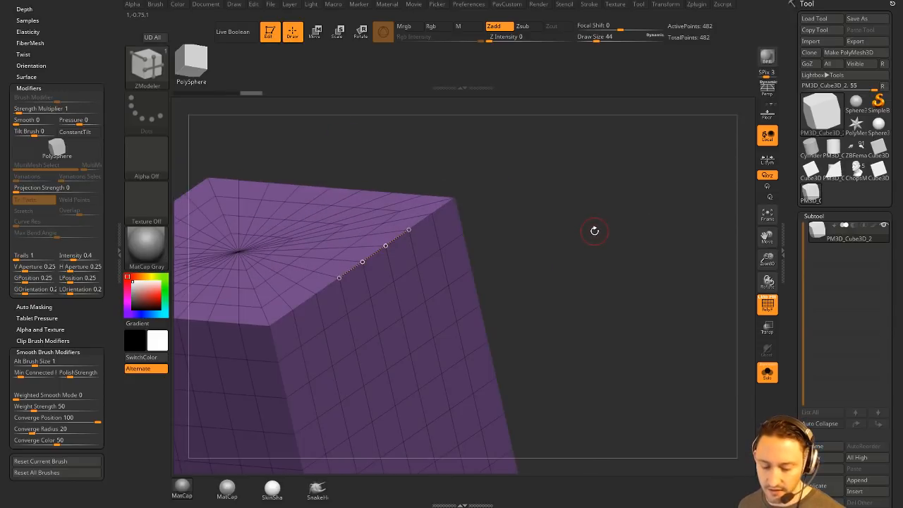
# Choose the CurveTube brush and insert three short tube segments along the curve on the cube's upper edge
pyautogui.press('b')
pyautogui.press('c')
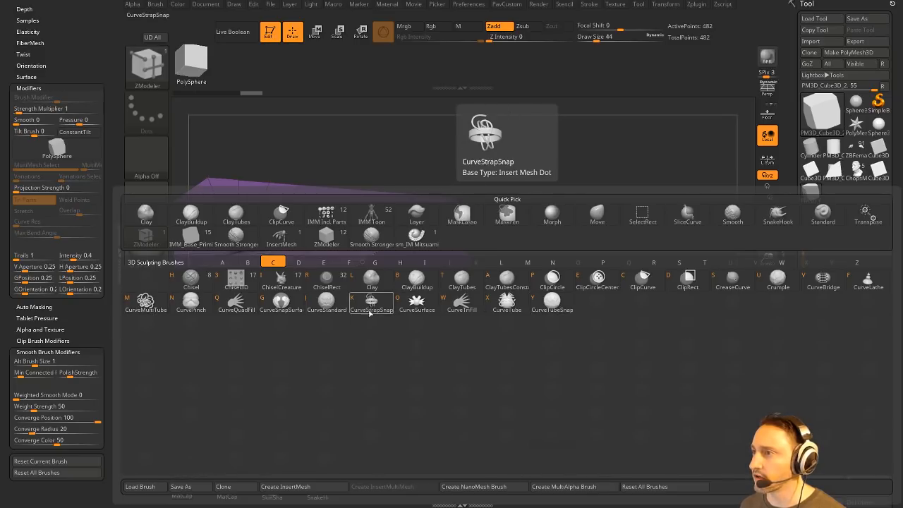
pyautogui.click(507, 303)
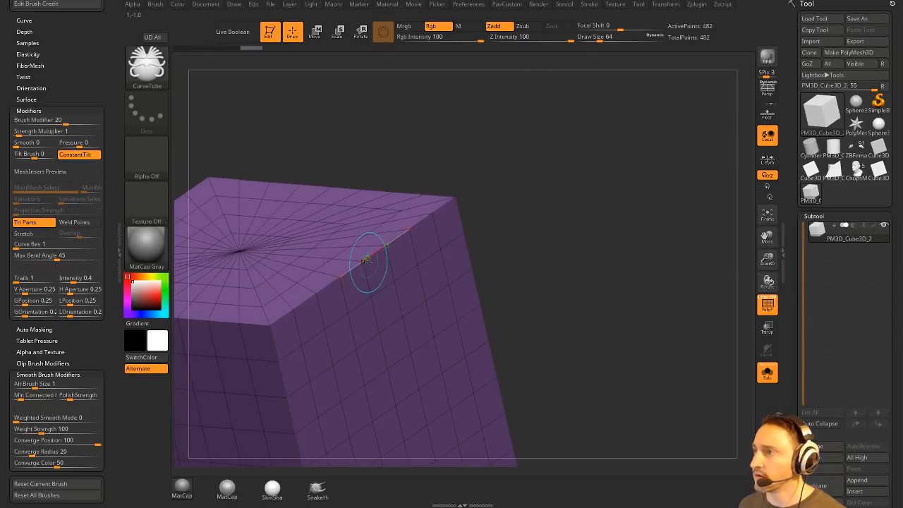
pyautogui.click(367, 261)
pyautogui.moveTo(593, 234)
pyautogui.mouseDown()
pyautogui.moveTo(557, 272)
pyautogui.moveTo(518, 262)
pyautogui.mouseUp()
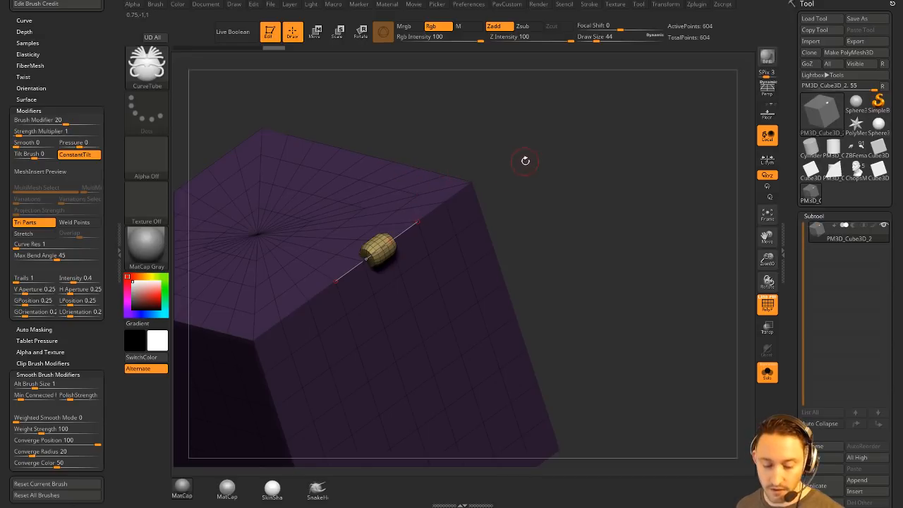
pyautogui.moveTo(526, 161); pyautogui.dragTo(520, 177)
pyautogui.click(400, 243)
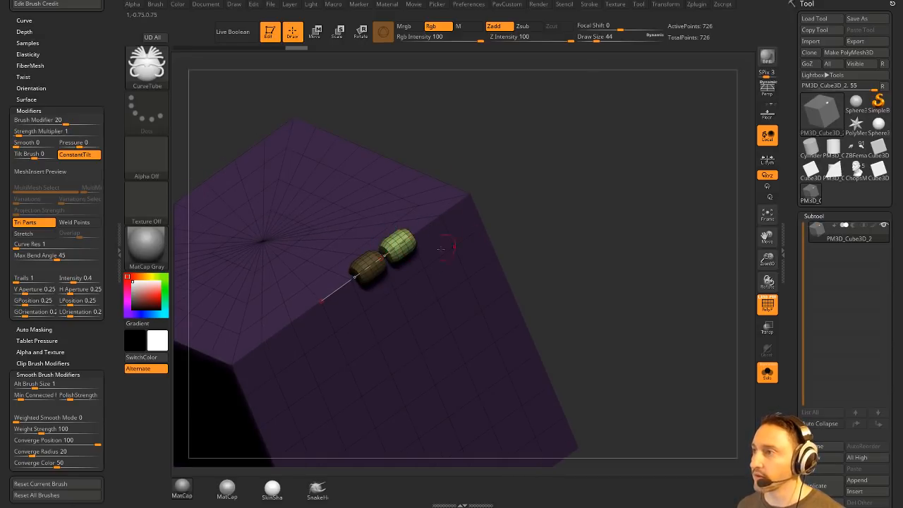
pyautogui.click(415, 255)
pyautogui.click(332, 292)
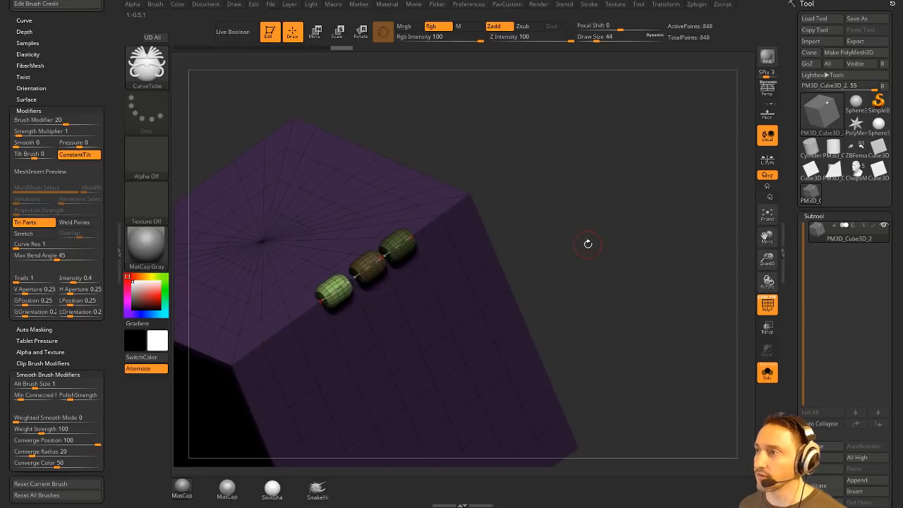
pyautogui.moveTo(586, 244); pyautogui.dragTo(415, 338)
pyautogui.moveTo(577, 248); pyautogui.dragTo(544, 241)
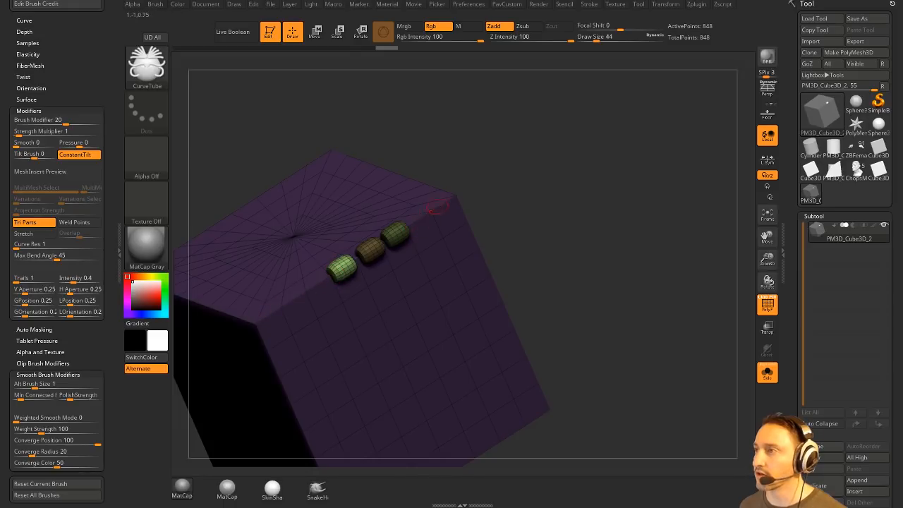
# Return to the ZModeler brush and add the three edges between the tubes and the cube's corner to a curve
pyautogui.press('b')
pyautogui.press('z')
pyautogui.press('m')
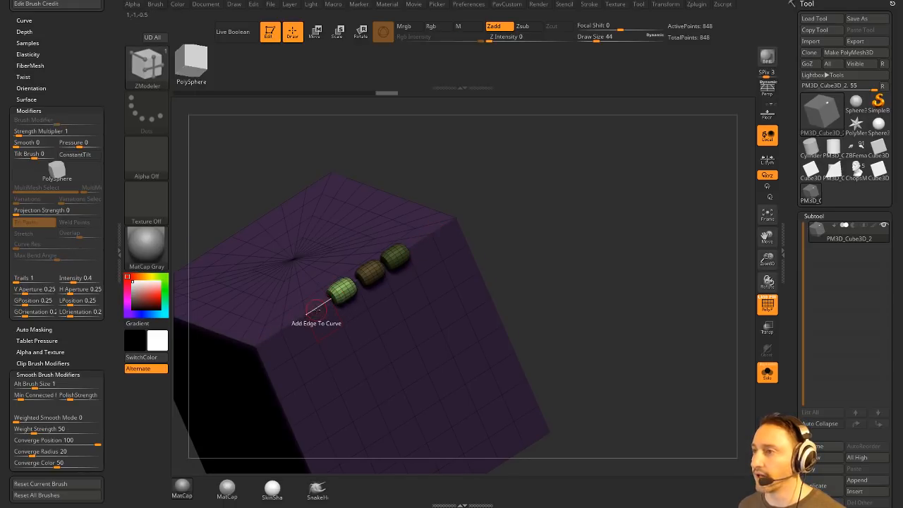
pyautogui.click(292, 322)
pyautogui.click(269, 339)
pyautogui.click(319, 307)
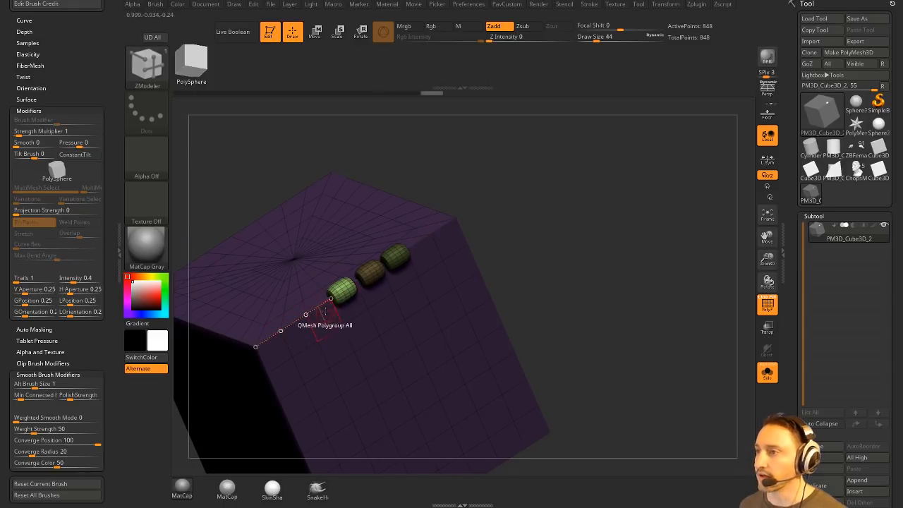
pyautogui.moveTo(555, 261); pyautogui.dragTo(548, 196)
pyautogui.moveTo(470, 282); pyautogui.dragTo(563, 274)
pyautogui.press('2')
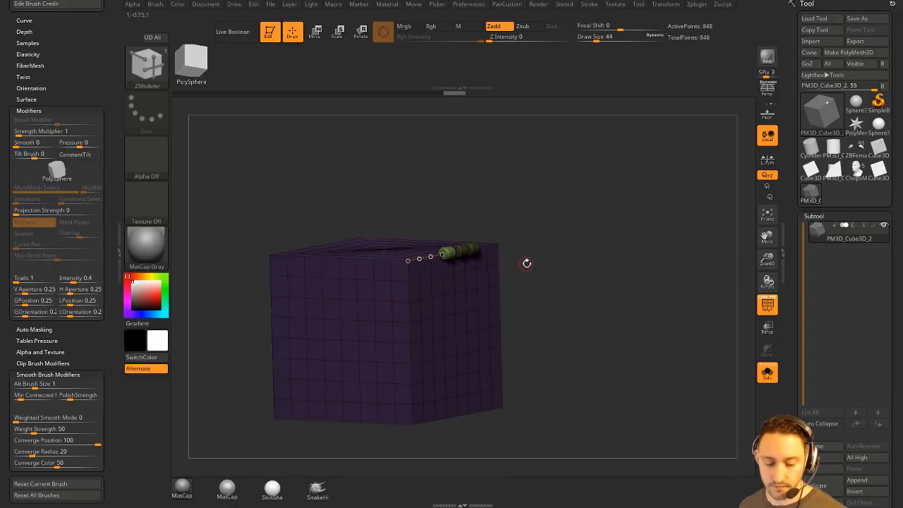
# Choose the CurveTube brush and hide the cube's lower rows, keeping its upper part with the tubes visible
pyautogui.press('b')
pyautogui.press('c')
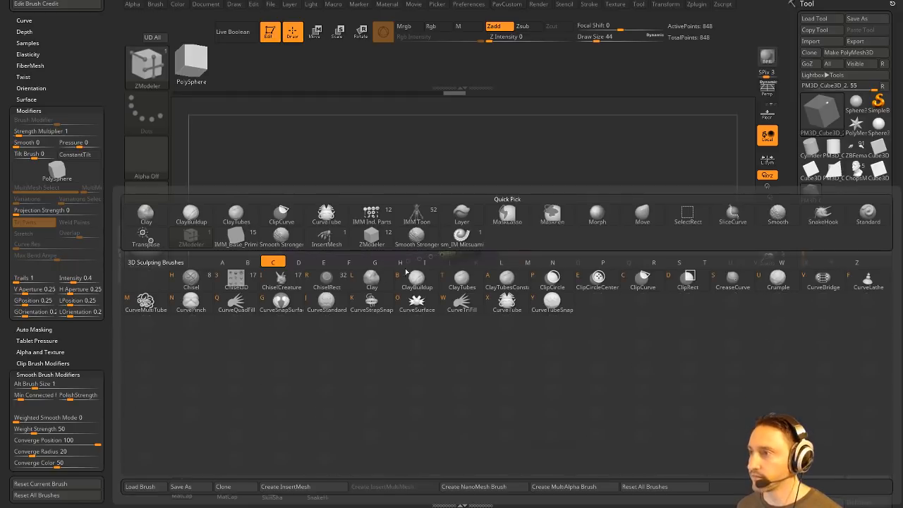
pyautogui.click(507, 300)
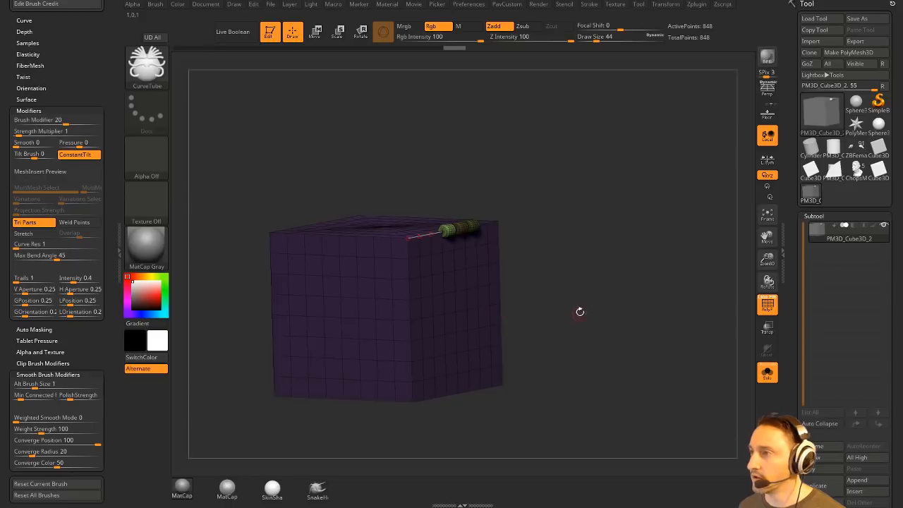
pyautogui.keyDown('shift'); pyautogui.moveTo(628, 273); pyautogui.dragTo(596, 244); pyautogui.keyUp('shift')
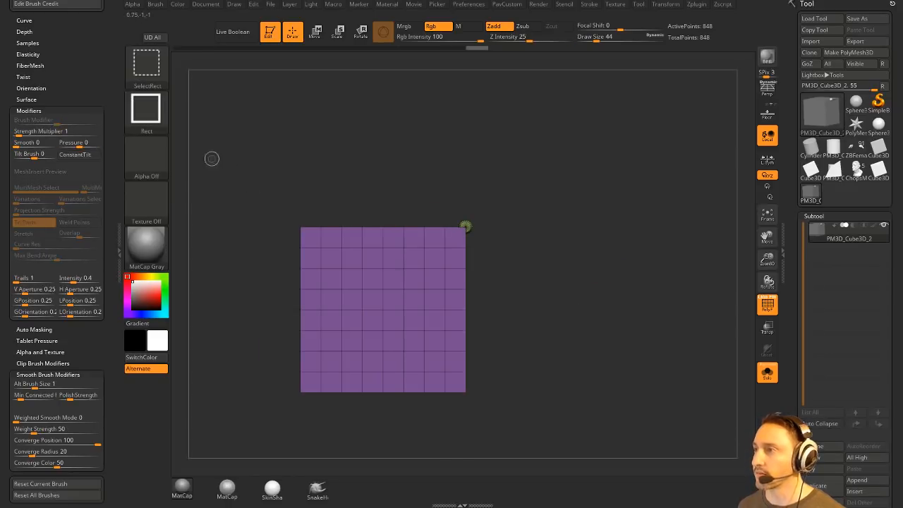
pyautogui.keyDown('ctrl'); pyautogui.keyDown('shift'); pyautogui.moveTo(213, 159); pyautogui.dragTo(556, 298); pyautogui.keyUp('shift'); pyautogui.keyUp('ctrl')
pyautogui.moveTo(635, 257)
pyautogui.mouseDown()
pyautogui.moveTo(607, 283)
pyautogui.moveTo(603, 254)
pyautogui.mouseUp()
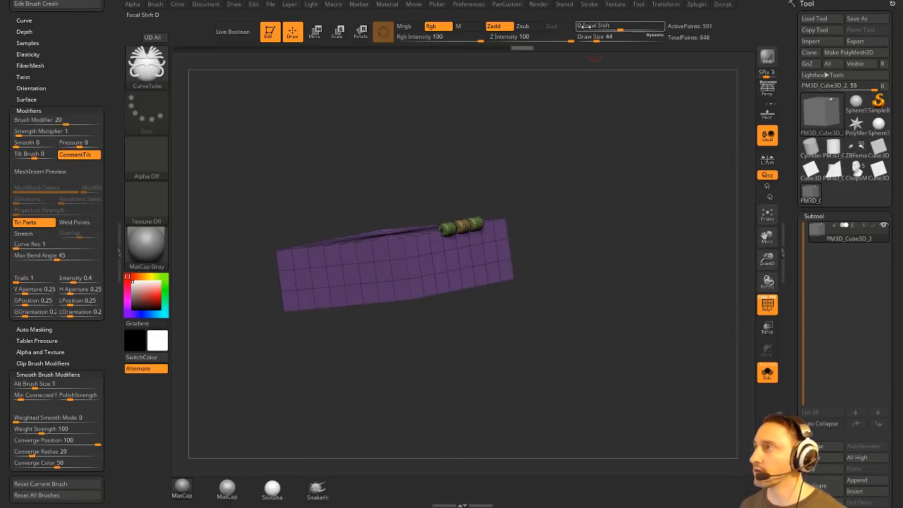
# Use Frame Mesh in the curve functions to lay a curve along the open border of the visible part
pyautogui.click(589, 4)
pyautogui.click(620, 215)
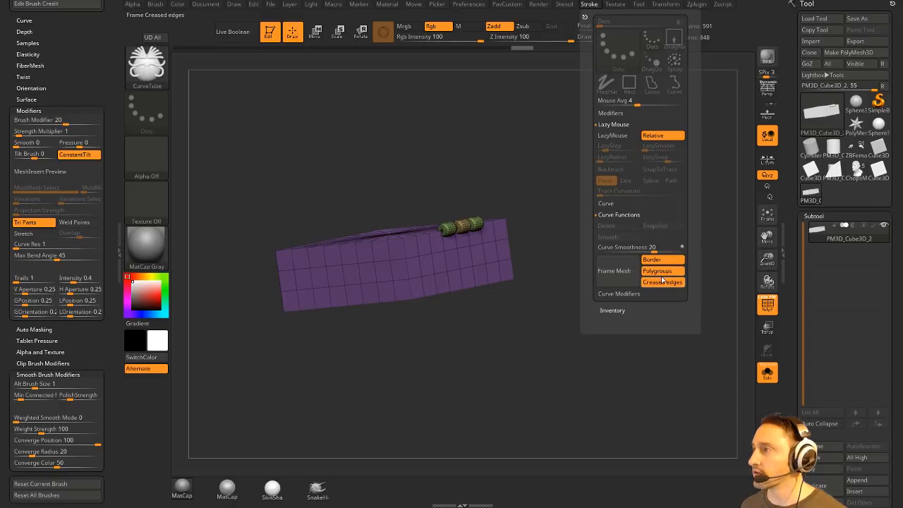
pyautogui.click(662, 263)
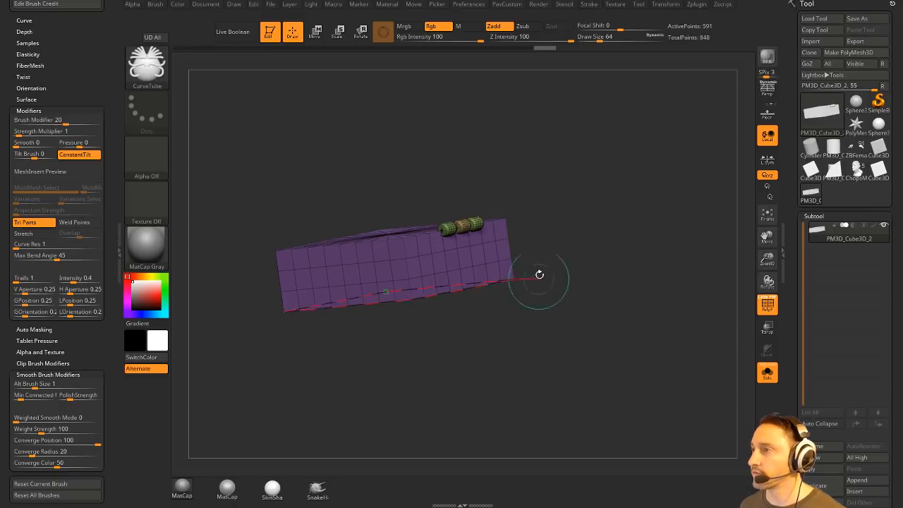
pyautogui.moveTo(539, 275)
pyautogui.mouseDown()
pyautogui.moveTo(470, 298)
pyautogui.moveTo(637, 264)
pyautogui.moveTo(605, 263)
pyautogui.moveTo(596, 275)
pyautogui.mouseUp()
# Undo the framed border curve, give the cube's upper part its own polygroup, and show the whole cube
pyautogui.hotkey('ctrl', 'z')
pyautogui.hotkey('ctrl', 'z')
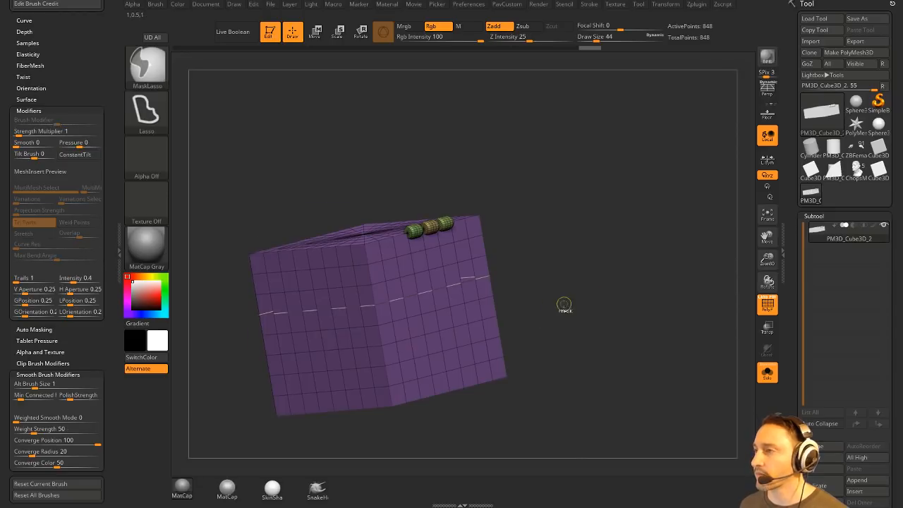
pyautogui.hotkey('ctrl', 'z')
pyautogui.hotkey('ctrl', 'z')
pyautogui.hotkey('ctrl', 'z')
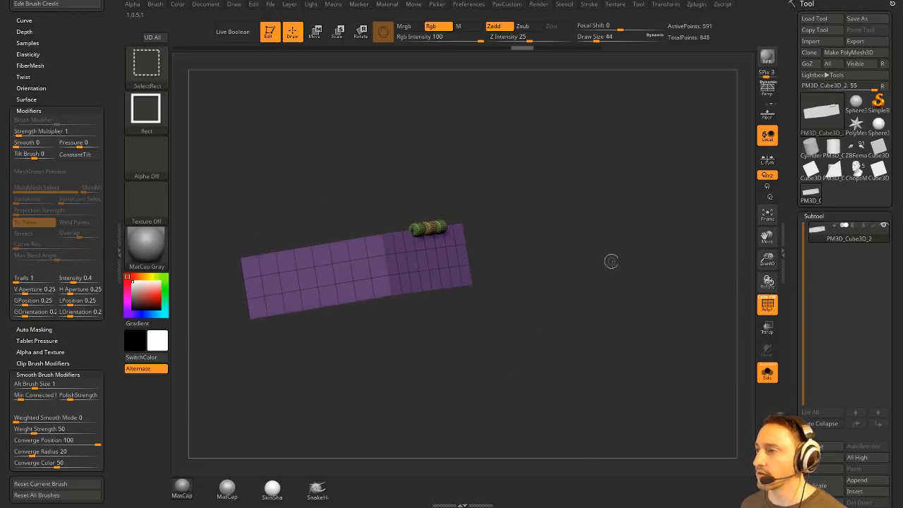
pyautogui.hotkey('ctrl', 'shift', 'z')
pyautogui.hotkey('ctrl', 'shift', 'z')
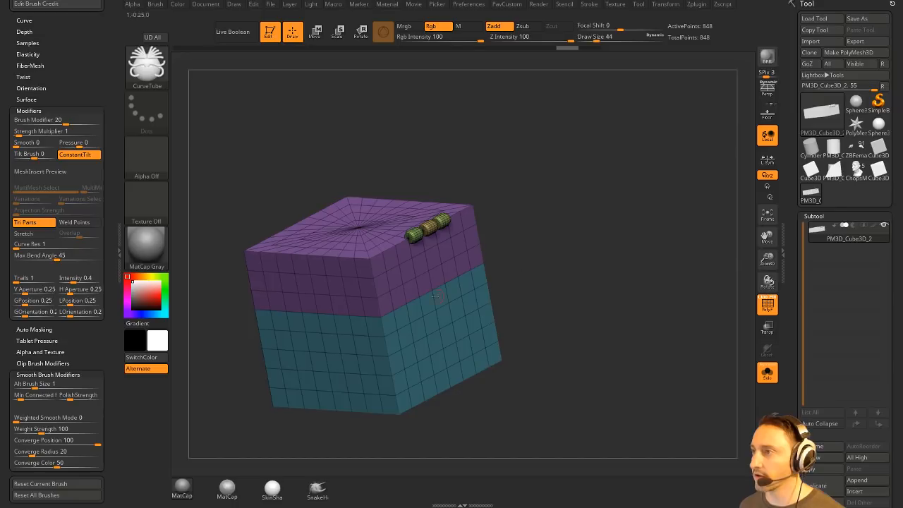
pyautogui.hotkey('ctrl', 'shift', 'z')
pyautogui.hotkey('ctrl', 'shift', 'z')
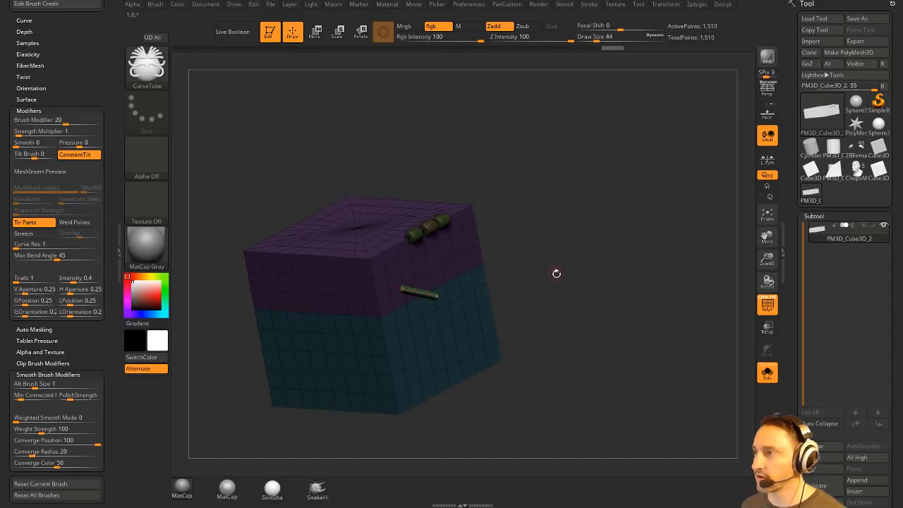
pyautogui.hotkey('ctrl', 'z')
pyautogui.hotkey('ctrl', 'shift', 'z')
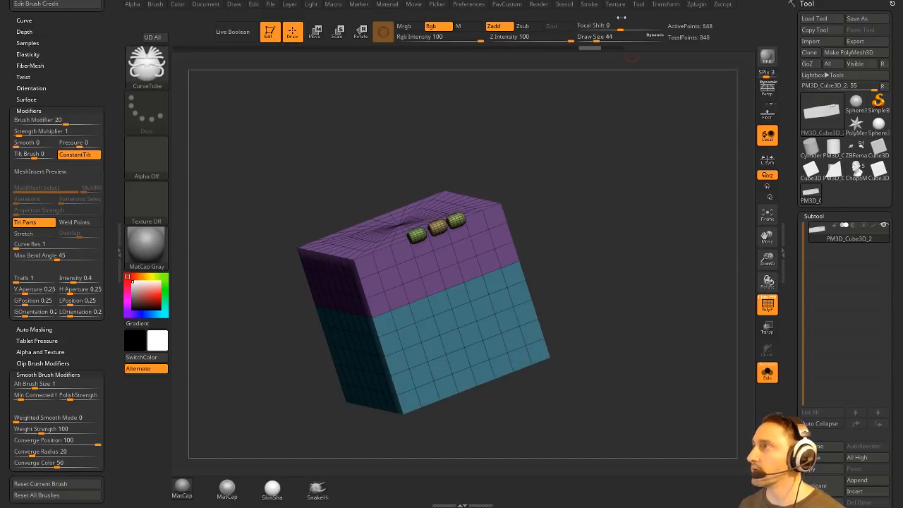
# Limit Frame Mesh to Polygroups, then try a tube stroke across the cube's side and undo it
pyautogui.click(589, 4)
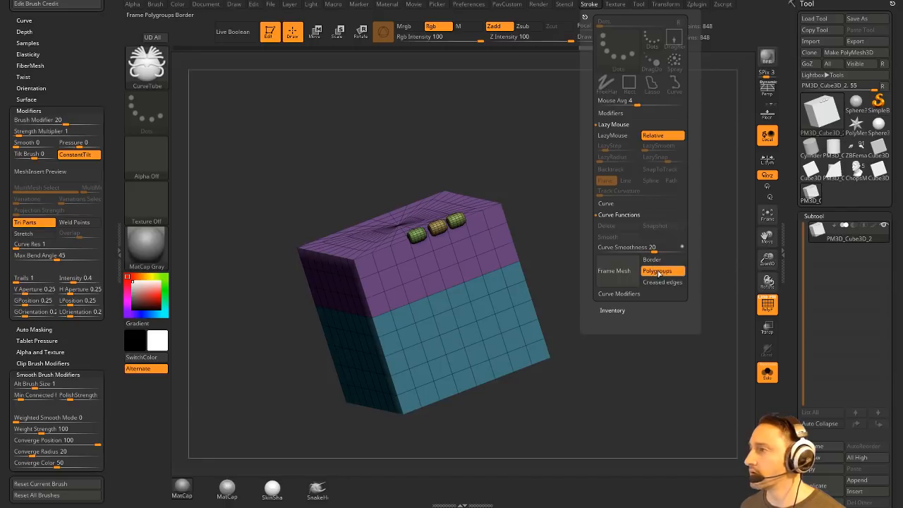
pyautogui.moveTo(453, 294); pyautogui.dragTo(532, 277)
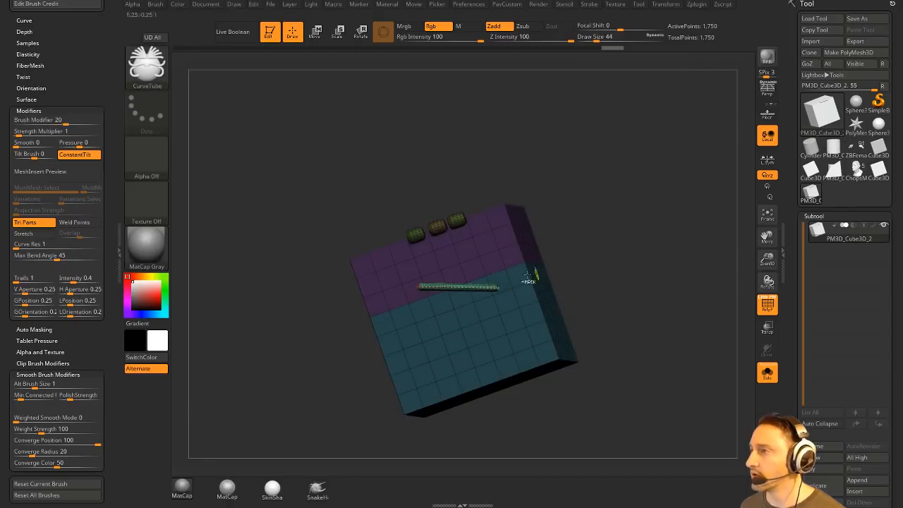
pyautogui.hotkey('ctrl', 'z')
# Choose the IMM Army Curve brush with the Bike Chain mesh
pyautogui.moveTo(87, 67); pyautogui.dragTo(86, 223)
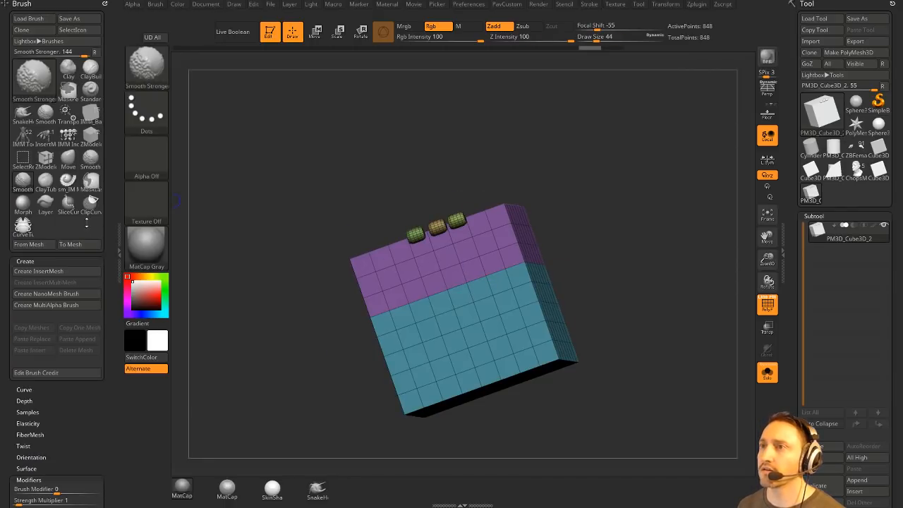
pyautogui.moveTo(453, 146); pyautogui.dragTo(519, 141)
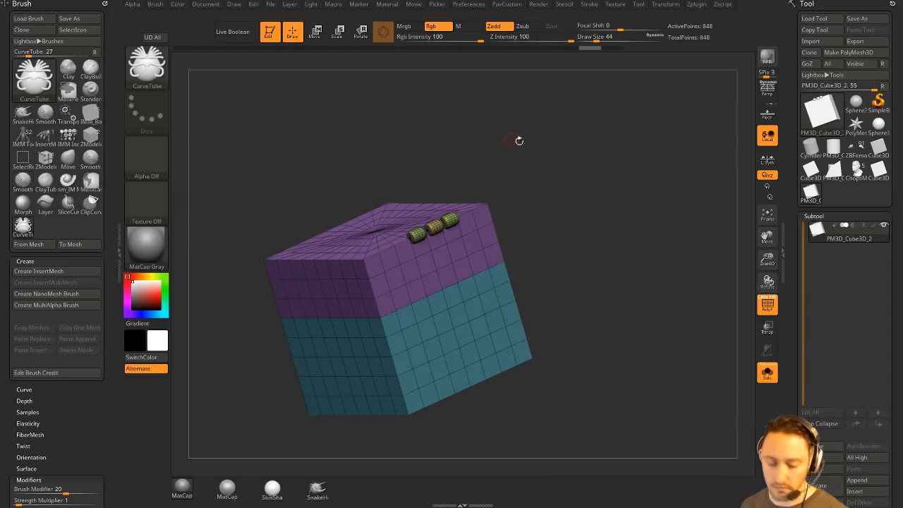
pyautogui.press('b')
pyautogui.press('c')
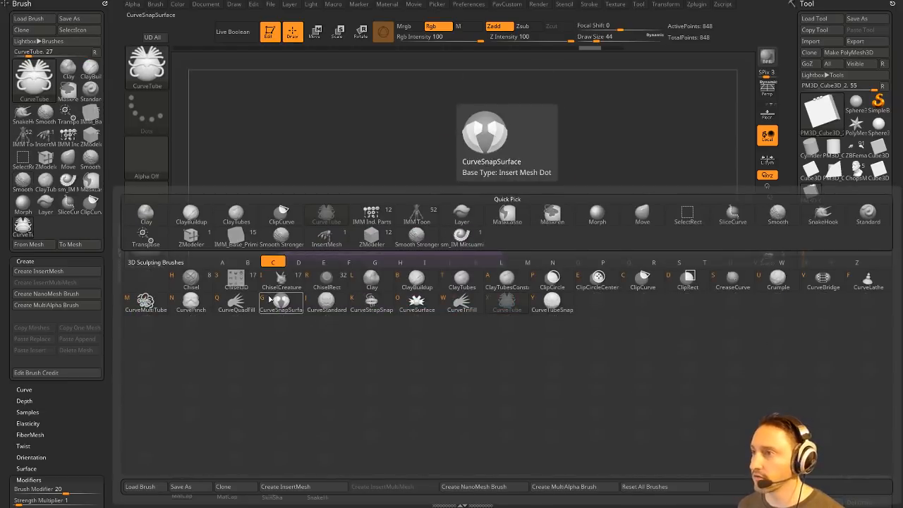
pyautogui.press('i')
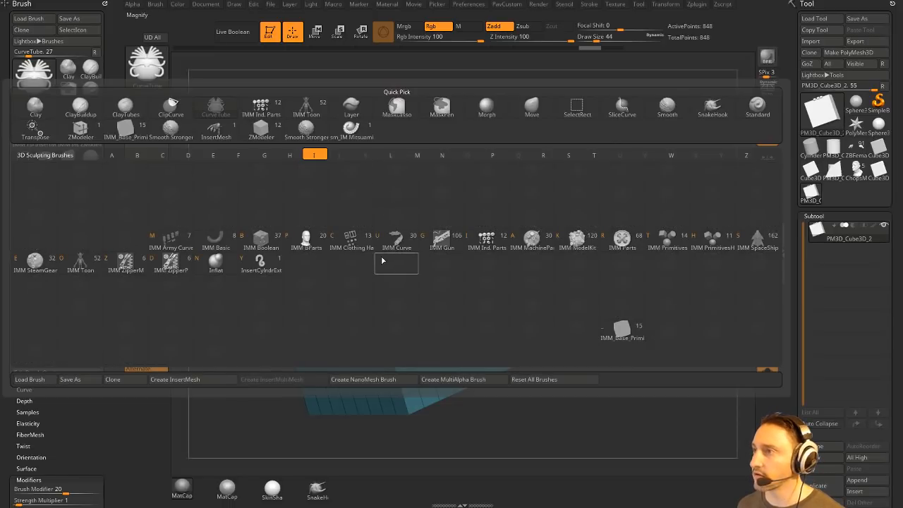
pyautogui.click(169, 239)
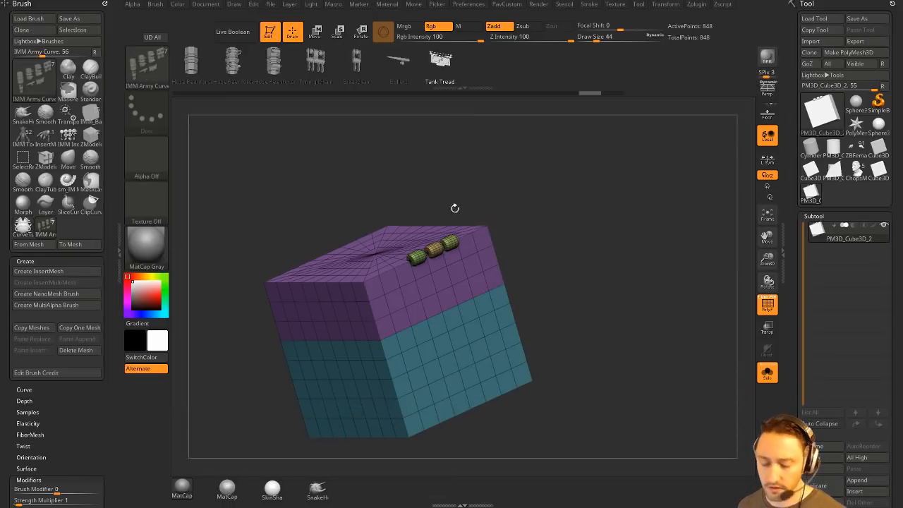
pyautogui.press('m')
pyautogui.click(495, 256)
# Apply the bike chain along a curve framing the cube's polygroup border and turn off the polyframe display
pyautogui.moveTo(615, 241); pyautogui.dragTo(601, 286)
pyautogui.click(485, 282)
pyautogui.click(767, 304)
pyautogui.moveTo(711, 284)
pyautogui.mouseDown()
pyautogui.moveTo(673, 274)
pyautogui.moveTo(674, 260)
pyautogui.moveTo(652, 271)
pyautogui.mouseUp()
pyautogui.click(551, 247)
pyautogui.press('f')
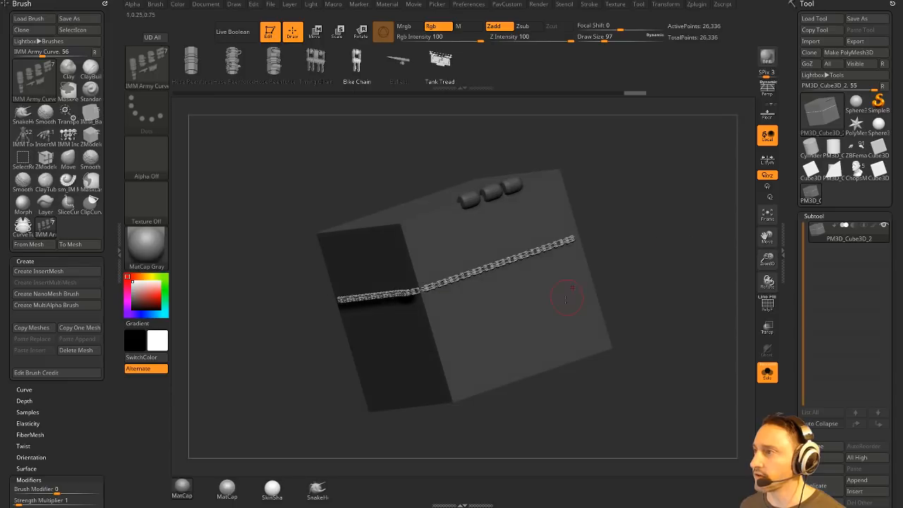
# Regenerate the bike chain along the polygroup border curve with a draw size of 97
pyautogui.moveTo(542, 317); pyautogui.dragTo(590, 339)
pyautogui.moveTo(328, 305); pyautogui.dragTo(561, 242)
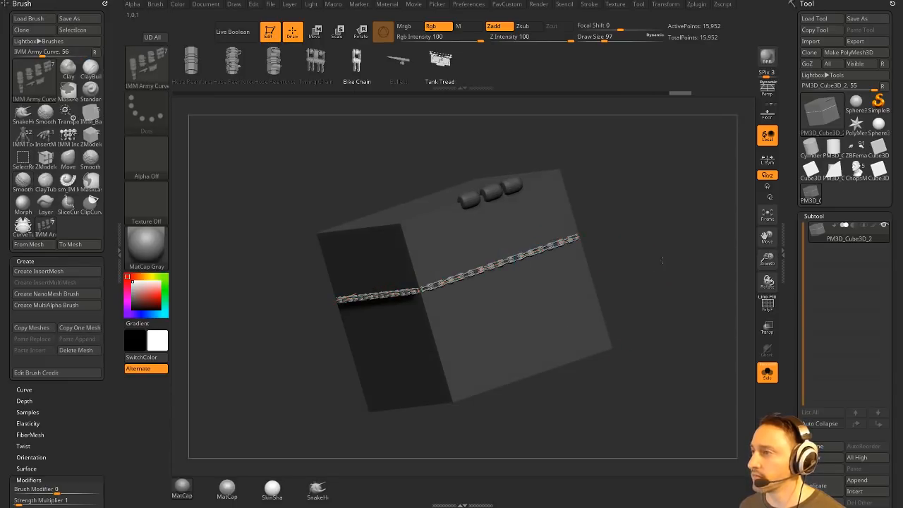
pyautogui.moveTo(639, 243)
pyautogui.mouseDown()
pyautogui.moveTo(668, 253)
pyautogui.moveTo(663, 283)
pyautogui.moveTo(640, 290)
pyautogui.moveTo(631, 273)
pyautogui.mouseUp()
# Set the draw size to 68 and isolate the cube's lower polygroup
pyautogui.press('s')
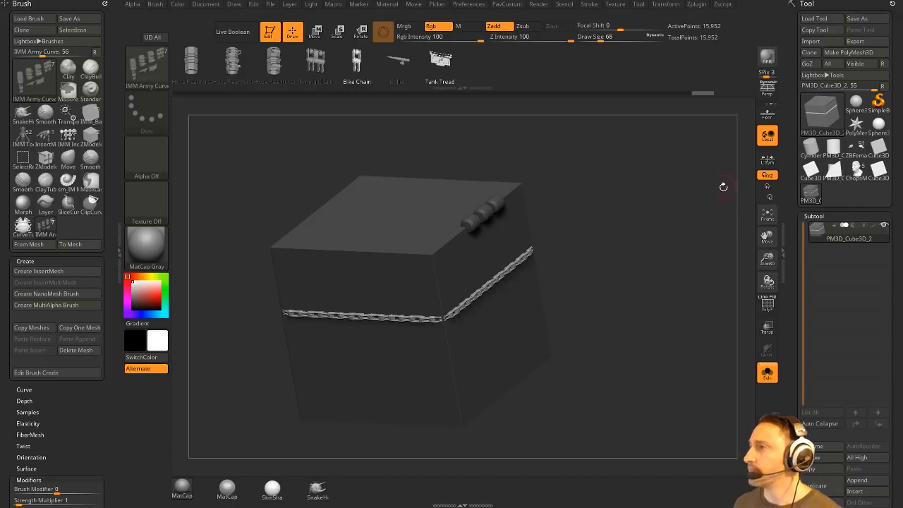
pyautogui.keyDown('ctrl'); pyautogui.moveTo(601, 275); pyautogui.dragTo(596, 322); pyautogui.keyUp('ctrl')
pyautogui.keyDown('ctrl'); pyautogui.keyDown('shift'); pyautogui.click(525, 343); pyautogui.keyUp('shift'); pyautogui.keyUp('ctrl')
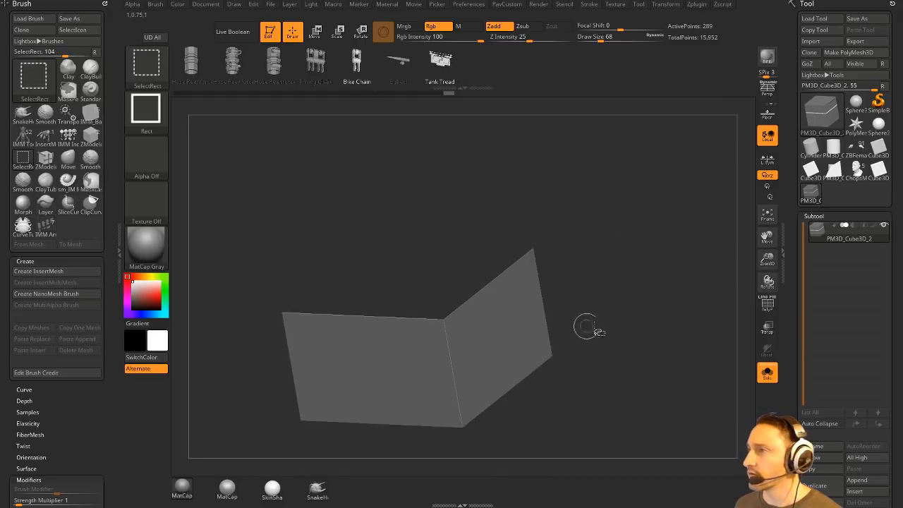
# Show the whole cube, split the hidden bike chain into its own subtool, and turn on the polyframe display
pyautogui.keyDown('ctrl'); pyautogui.keyDown('shift'); pyautogui.click(637, 296); pyautogui.keyUp('shift'); pyautogui.keyUp('ctrl')
pyautogui.press('1')
pyautogui.click(670, 252)
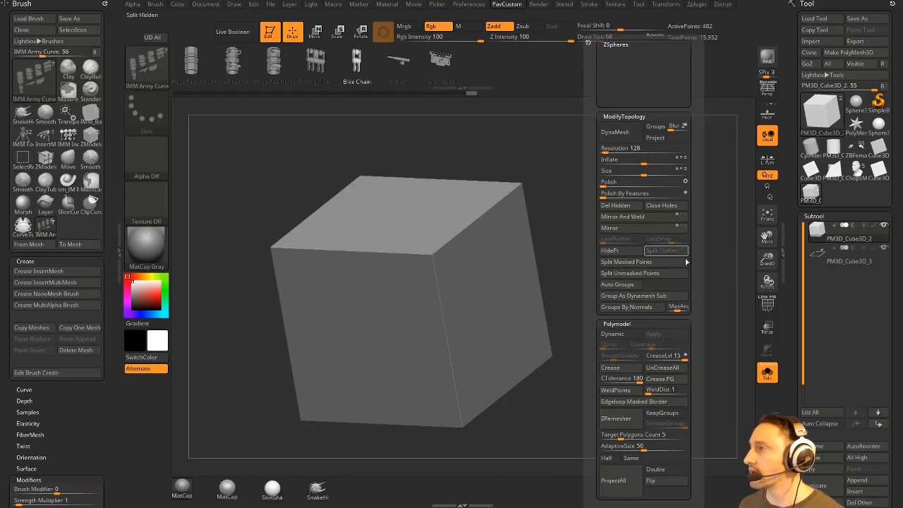
pyautogui.click(772, 308)
# Reinitialize the cube as a QCube with X, Y and Z resolution 1, and unify its size
pyautogui.scroll(-15, 808, 247)
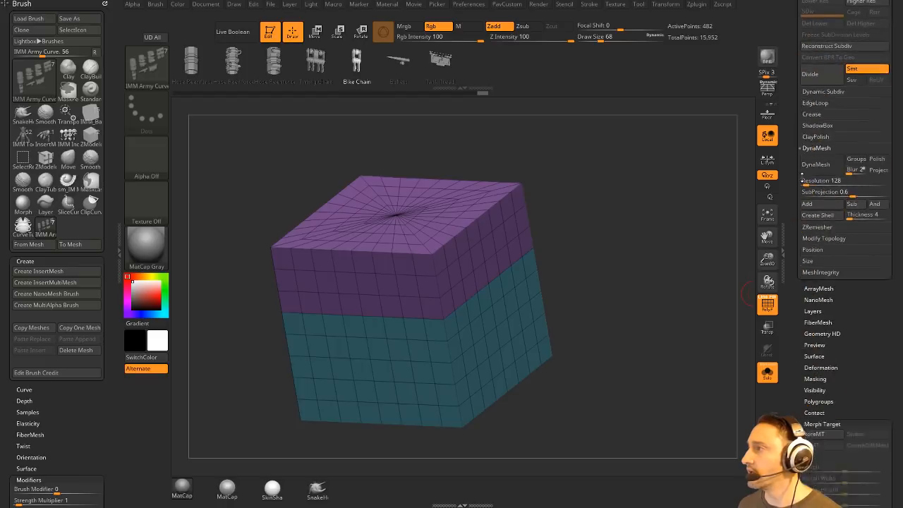
pyautogui.press('shift')
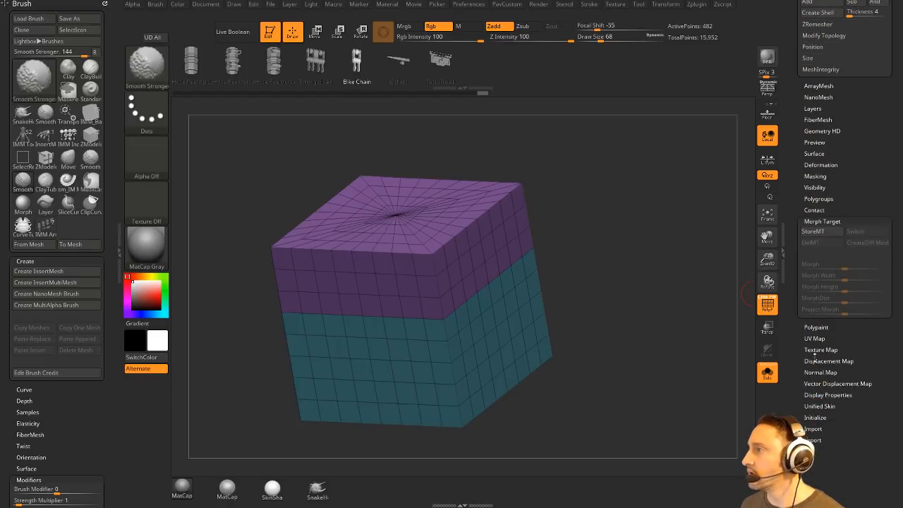
pyautogui.click(821, 221)
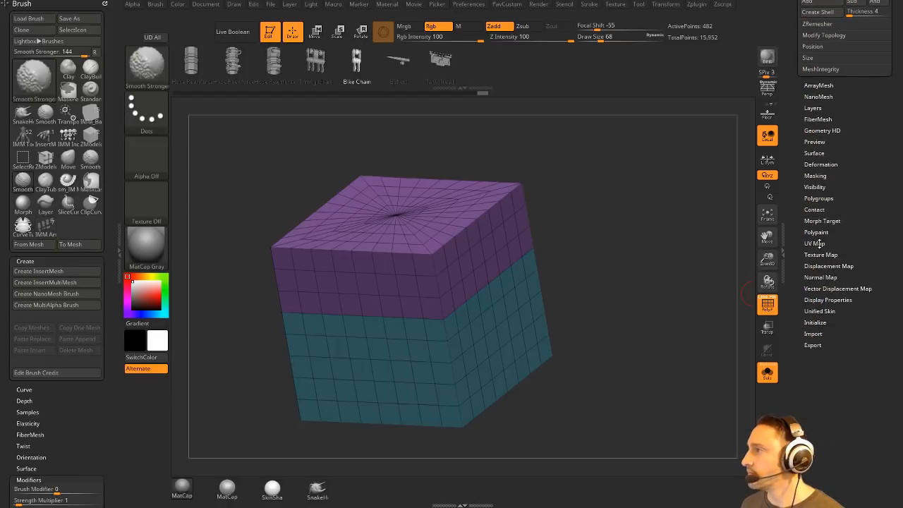
pyautogui.click(812, 321)
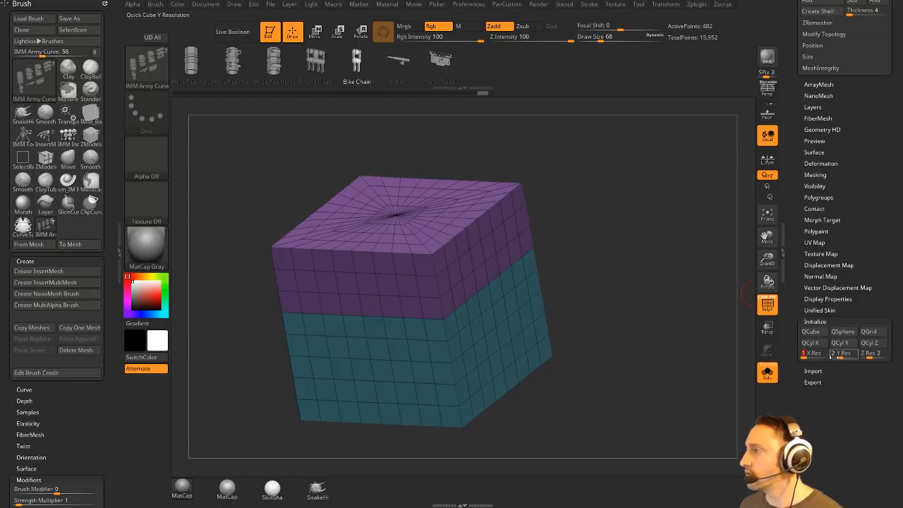
pyautogui.click(810, 331)
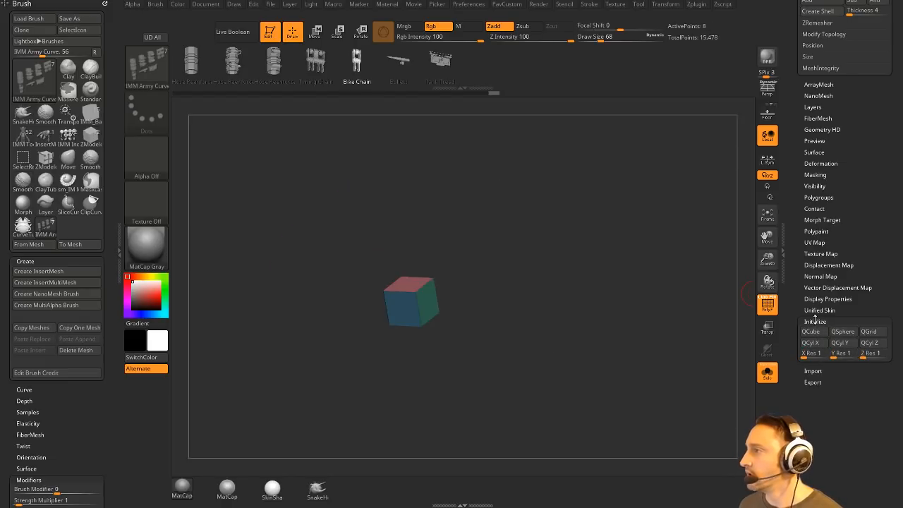
pyautogui.click(822, 163)
pyautogui.click(813, 172)
pyautogui.moveTo(796, 134); pyautogui.dragTo(791, 211)
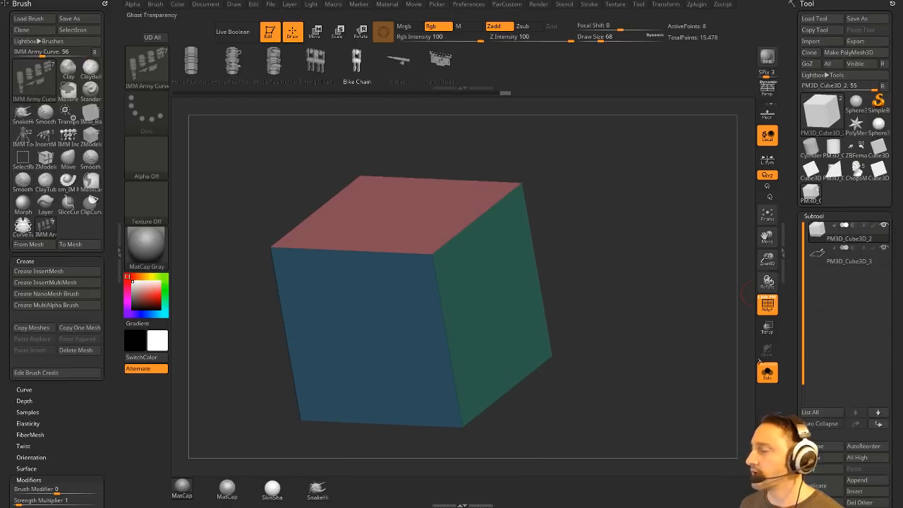
# Create a curve with ZModeler along the cube edge between the red top face and the green side face
pyautogui.moveTo(585, 248); pyautogui.dragTo(599, 260)
pyautogui.press('b')
pyautogui.press('z')
pyautogui.press('m')
pyautogui.click(458, 233)
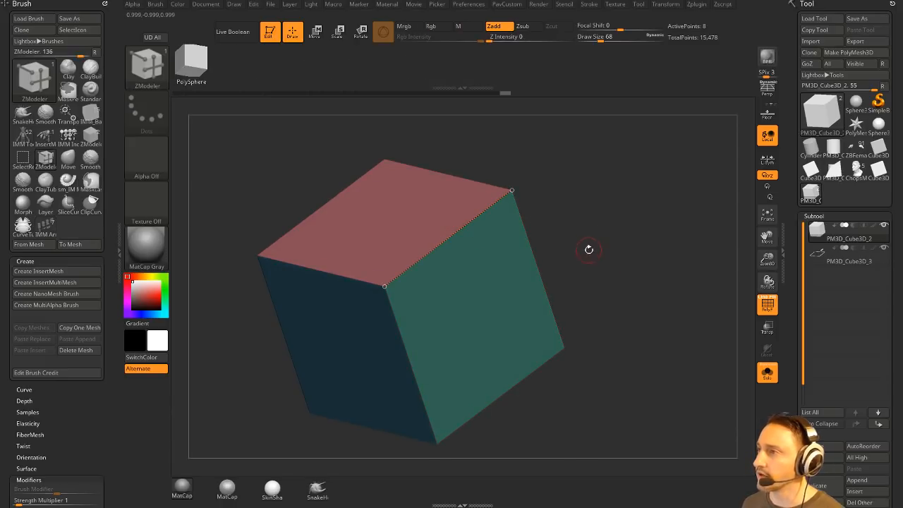
# Apply a CurveTube tube along the curve on the cube's top edge
pyautogui.press('b')
pyautogui.press('c')
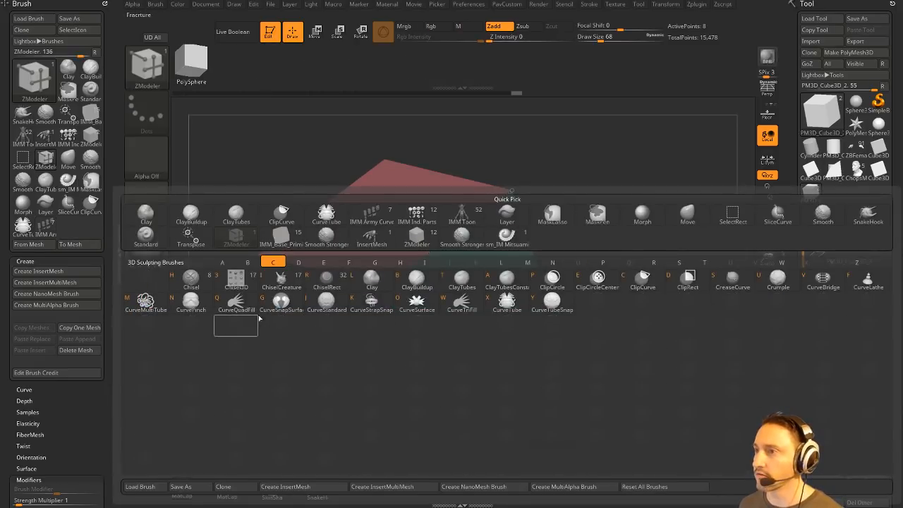
pyautogui.click(507, 302)
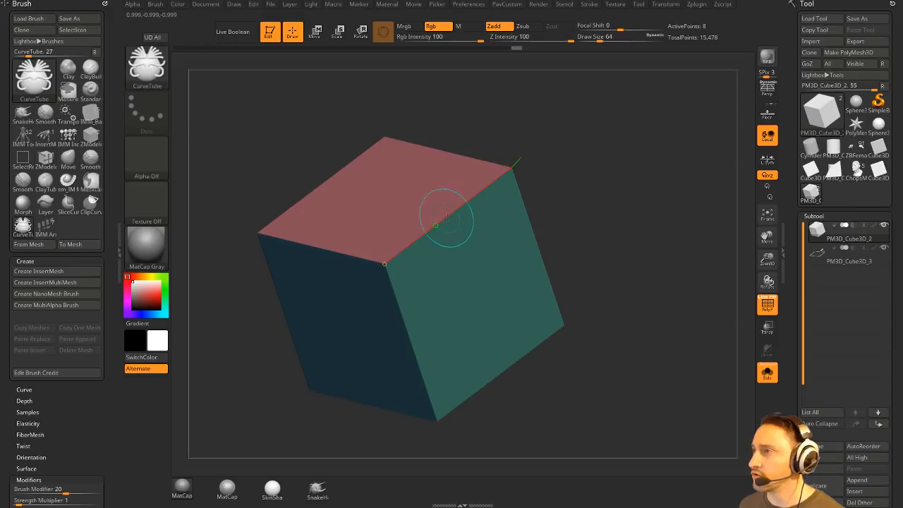
pyautogui.moveTo(711, 237); pyautogui.dragTo(505, 318)
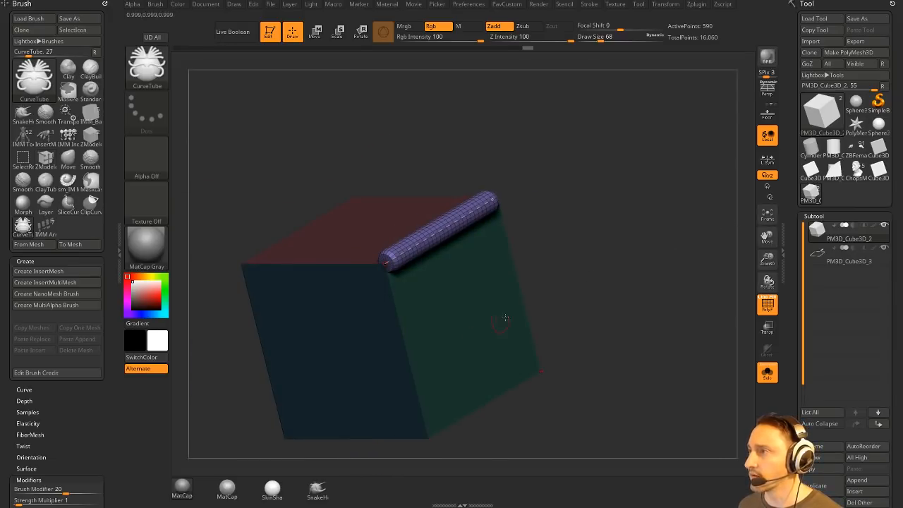
pyautogui.moveTo(620, 288); pyautogui.dragTo(673, 249)
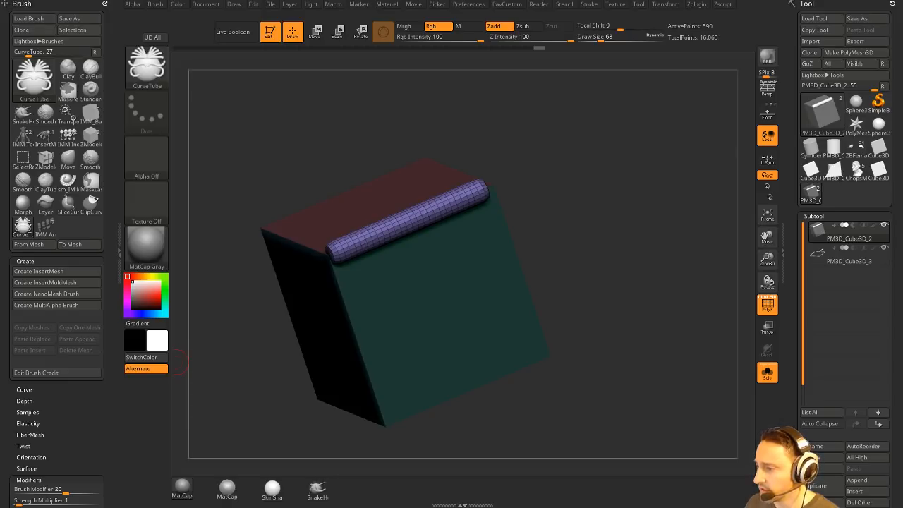
# Switch to the browser and look through the channel's YouTube playlists
pyautogui.hotkey('alt', 'Tab')
pyautogui.scroll(-4, 403, 241)
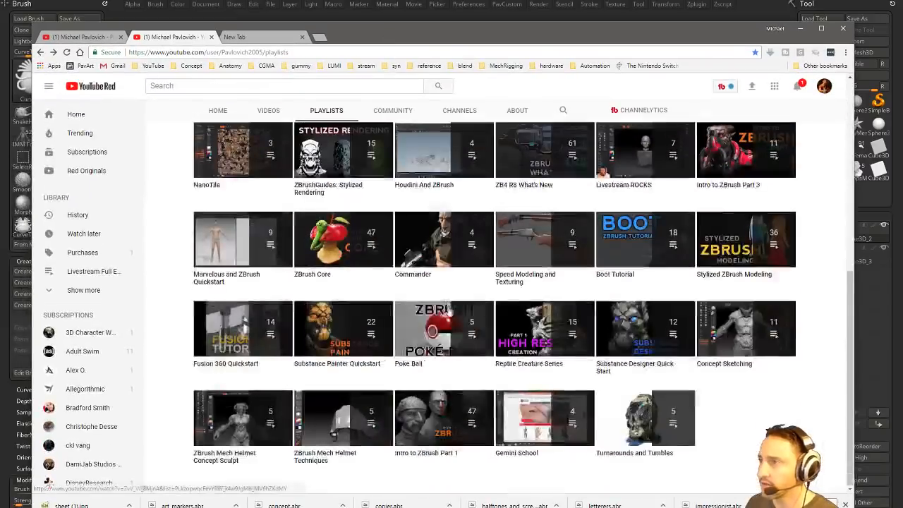
pyautogui.scroll(5, 401, 236)
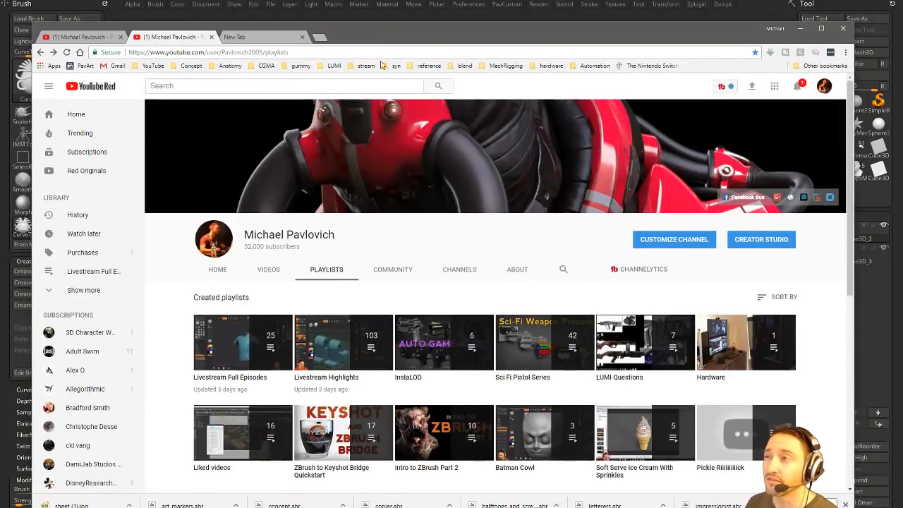
# Return to ZBrush and quick-save the project
pyautogui.hotkey('alt', 'Tab')
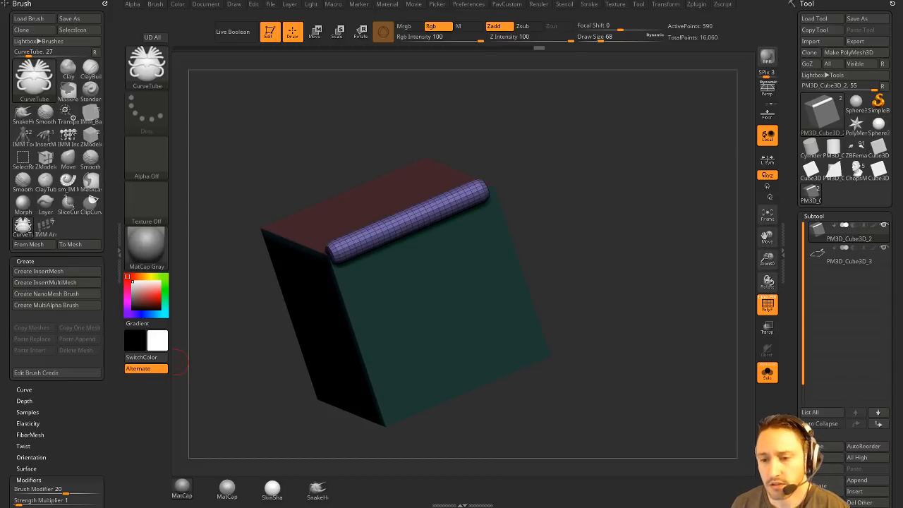
pyautogui.hotkey('ctrl', 's')
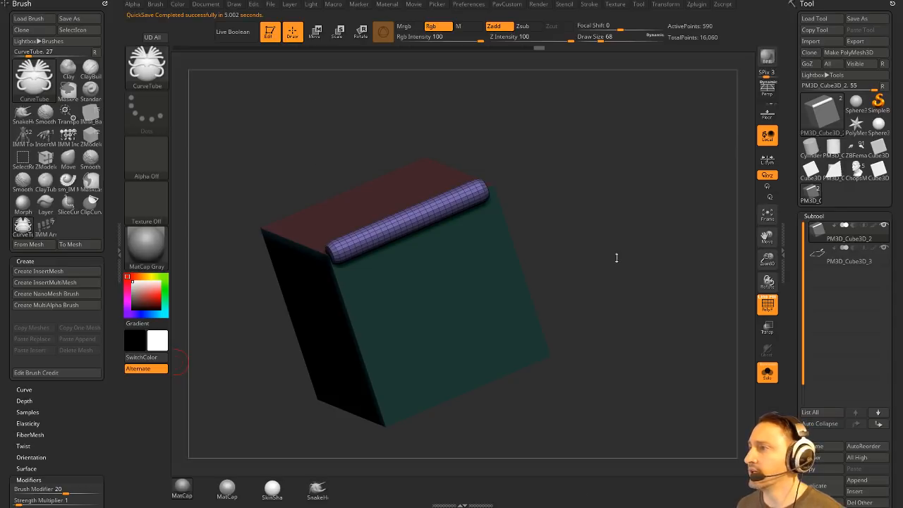
pyautogui.moveTo(616, 257)
pyautogui.mouseDown()
pyautogui.moveTo(646, 218)
pyautogui.moveTo(631, 203)
pyautogui.moveTo(647, 204)
pyautogui.moveTo(668, 227)
pyautogui.moveTo(653, 231)
pyautogui.mouseUp()
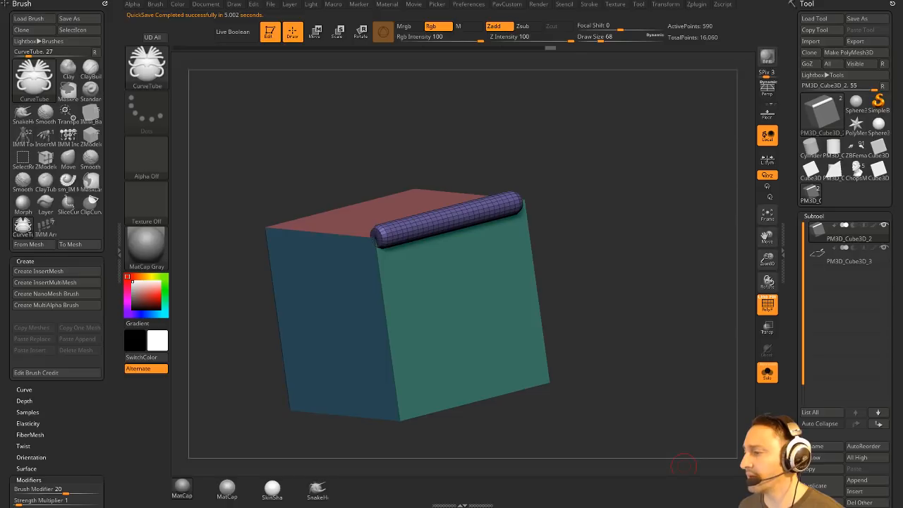
# Switch to the browser, examine the created YouTube playlists again, and move the browser window away from the ZBrush canvas
pyautogui.hotkey('alt', 'Tab')
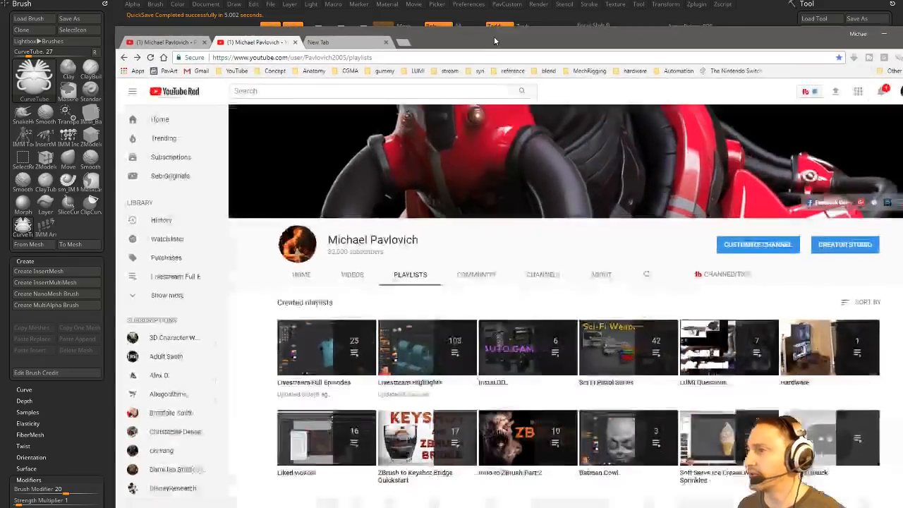
pyautogui.scroll(-3, 559, 342)
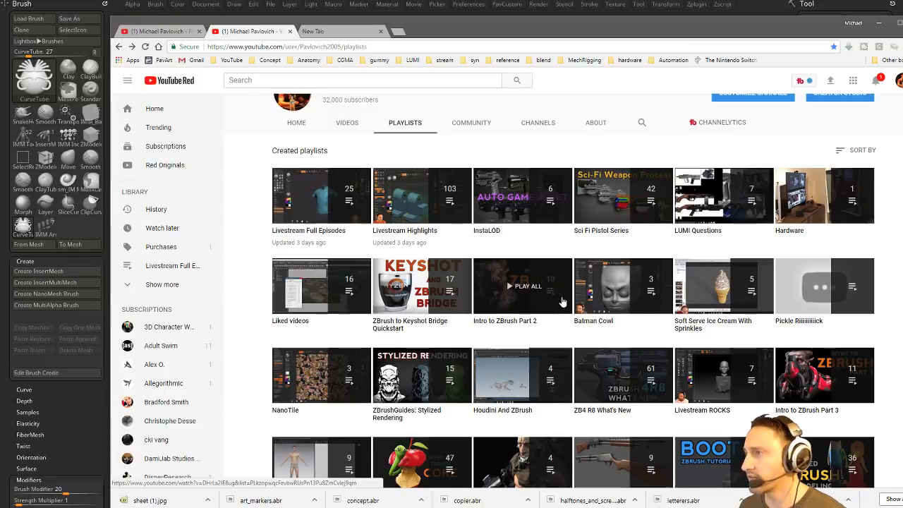
pyautogui.scroll(-2, 562, 302)
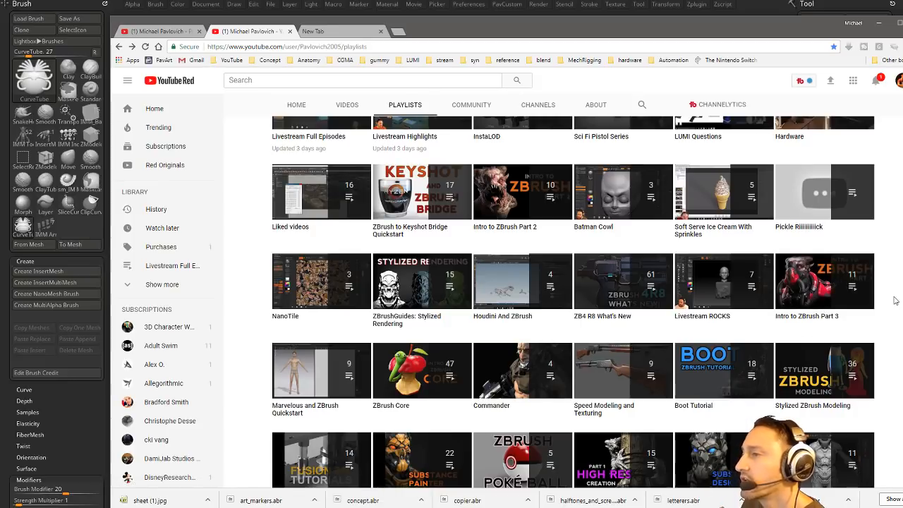
pyautogui.scroll(-1, 893, 300)
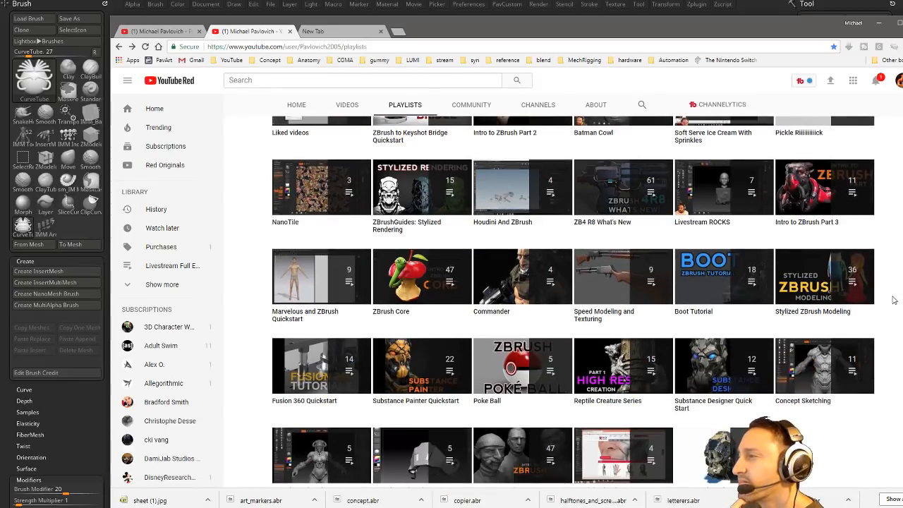
pyautogui.scroll(-1, 892, 300)
pyautogui.scroll(3, 893, 300)
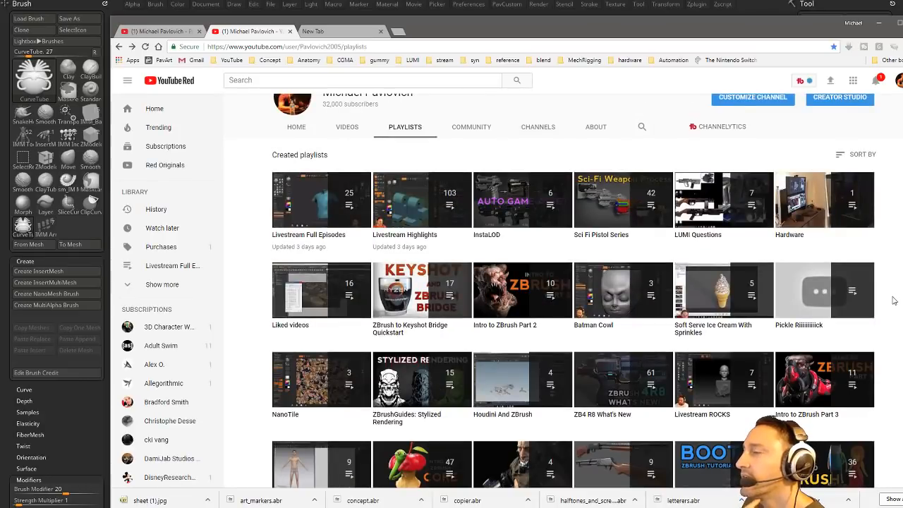
pyautogui.moveTo(432, 35); pyautogui.dragTo(902, 37)
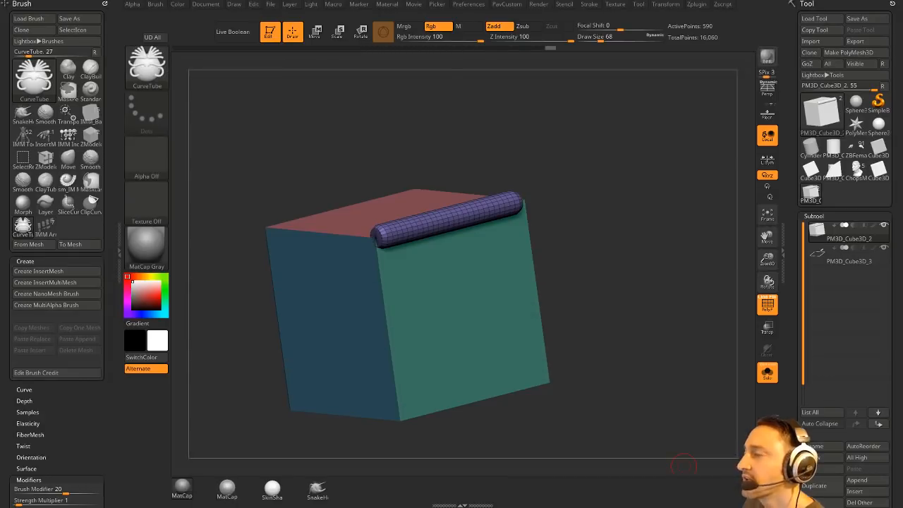
# Switch to the ChopsMcGee bust tool and turn off Solo mode
pyautogui.click(856, 170)
pyautogui.moveTo(625, 248); pyautogui.dragTo(680, 271)
pyautogui.click(768, 373)
pyautogui.moveTo(684, 331); pyautogui.dragTo(741, 334)
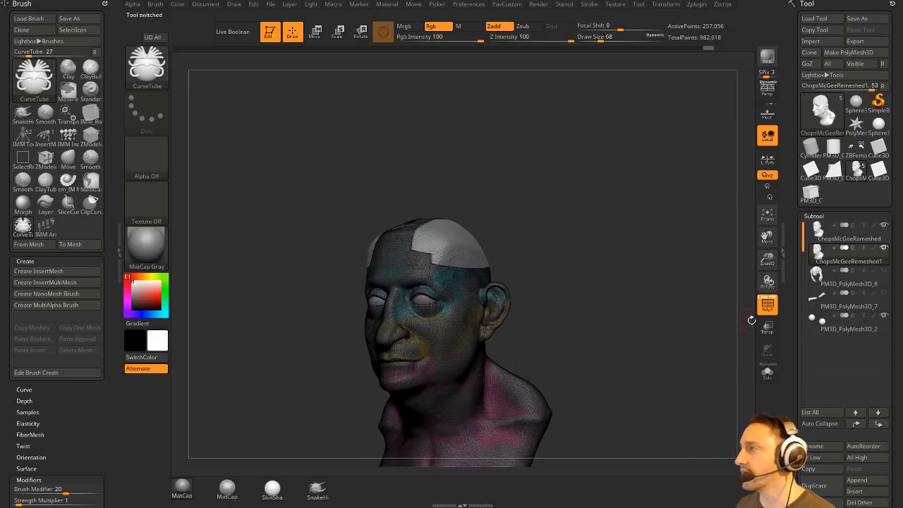
# Delete the ChopsMcGeeRemeshed1 subtool and all remaining subtools of the bust
pyautogui.moveTo(846, 384); pyautogui.dragTo(846, 363)
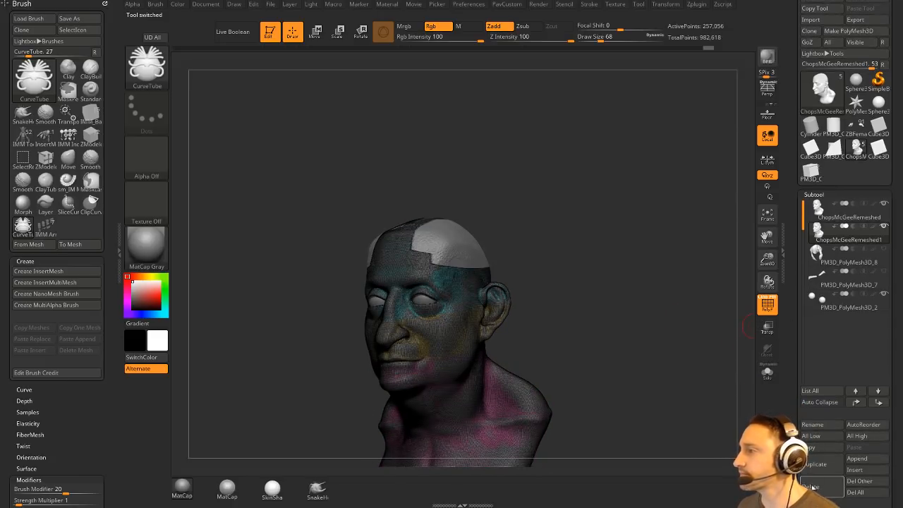
pyautogui.click(821, 487)
pyautogui.moveTo(630, 262); pyautogui.dragTo(612, 348)
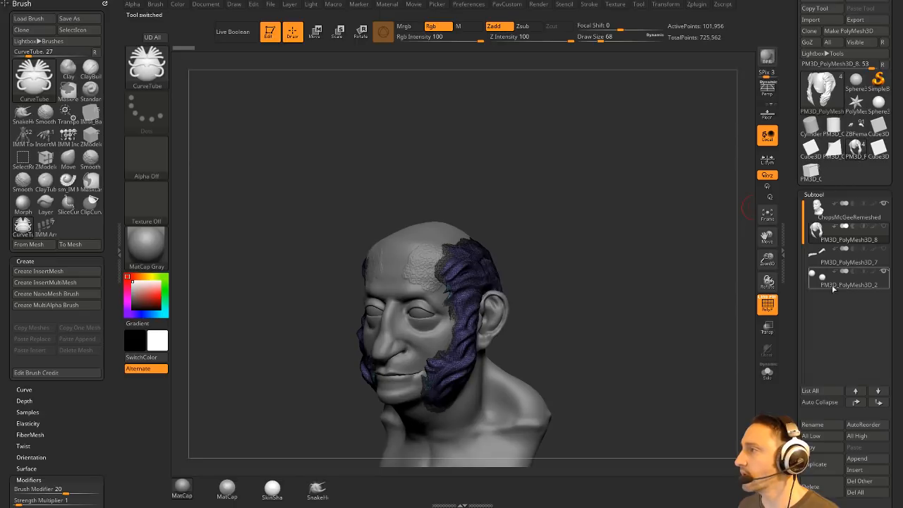
pyautogui.click(861, 492)
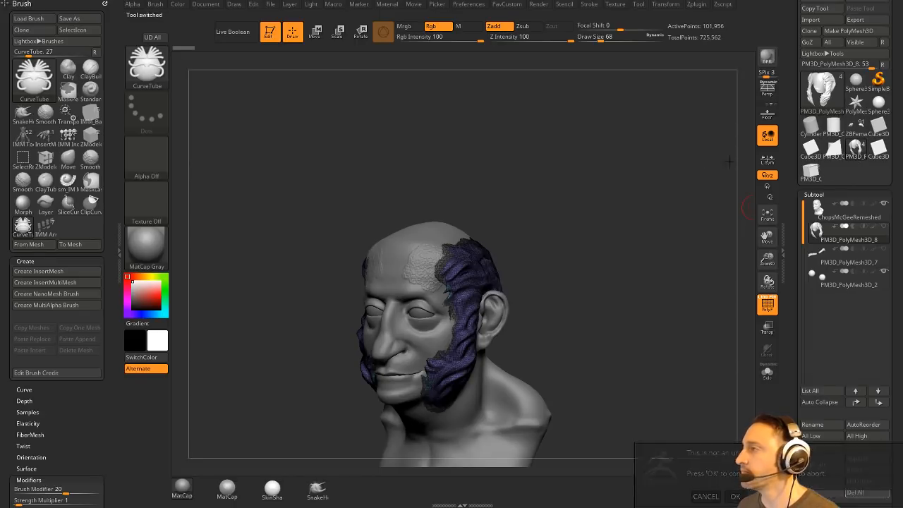
pyautogui.click(735, 496)
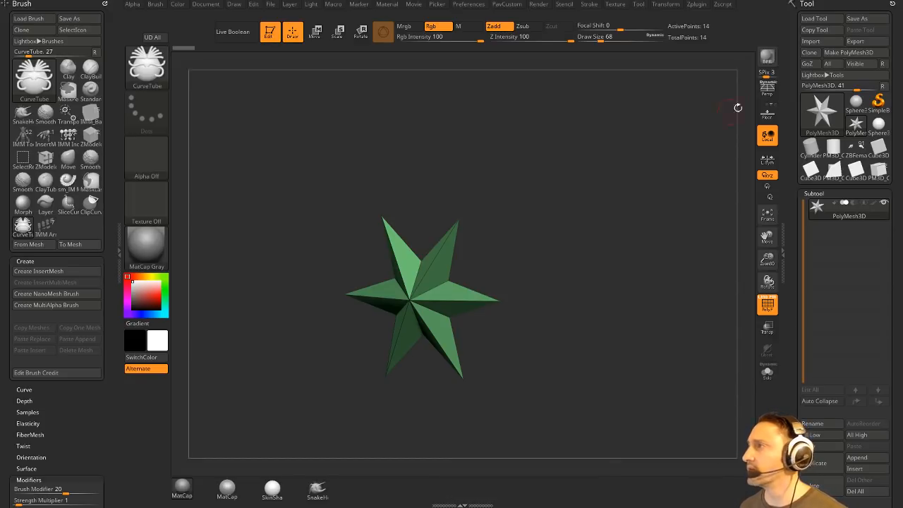
# Convert a Sphere3D primitive to a PolyMesh3D, frame it, and set the draw size to 104
pyautogui.click(856, 102)
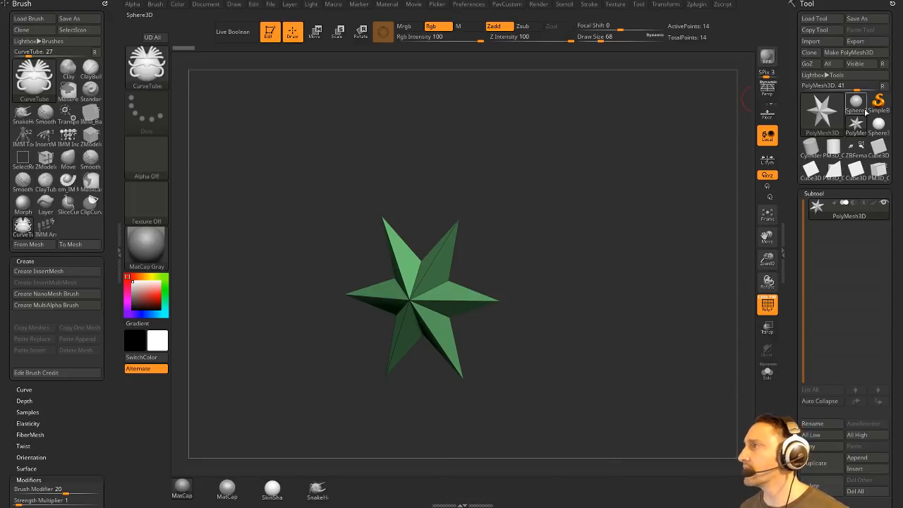
pyautogui.click(856, 52)
pyautogui.press('f')
pyautogui.press('s')
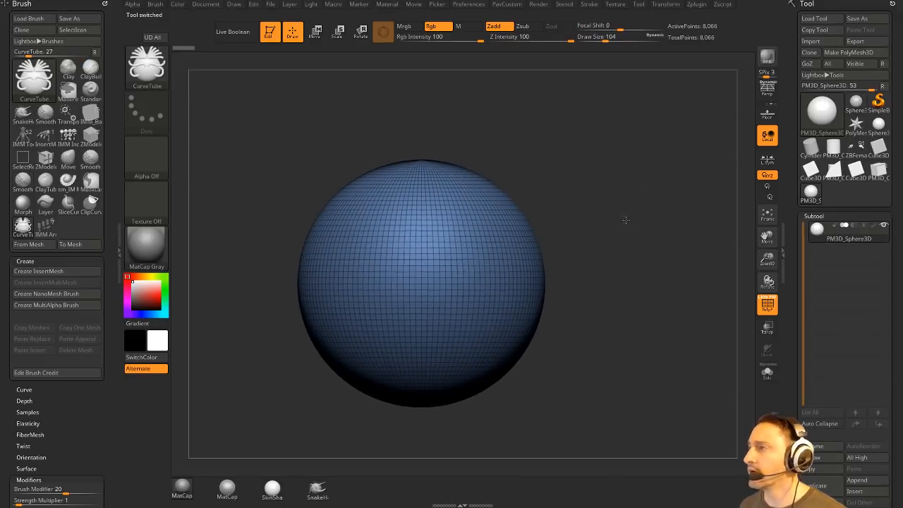
# Choose the ZModeler brush, turn off the polyframe display, and subdivide the sphere twice
pyautogui.press('b')
pyautogui.press('z')
pyautogui.press('m')
pyautogui.click(768, 303)
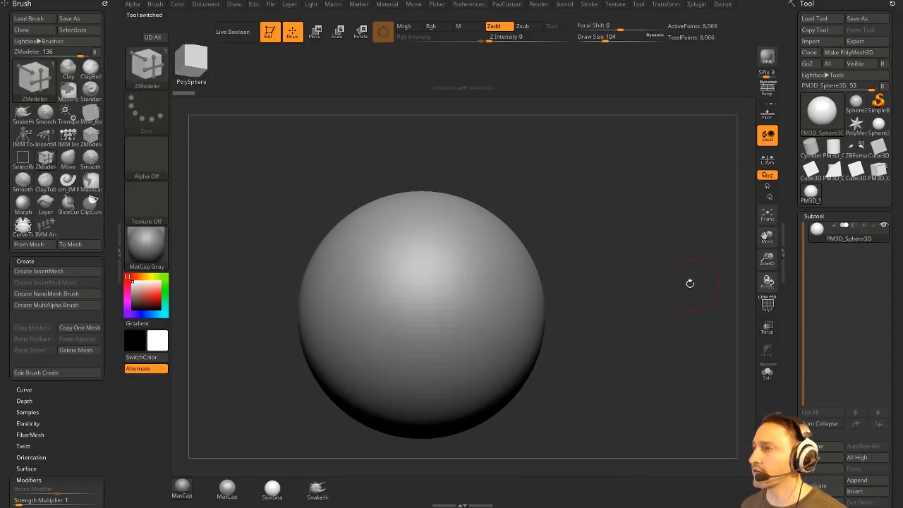
pyautogui.press('ctrl')
pyautogui.hotkey('ctrl', 'd')
pyautogui.hotkey('ctrl', 'd')
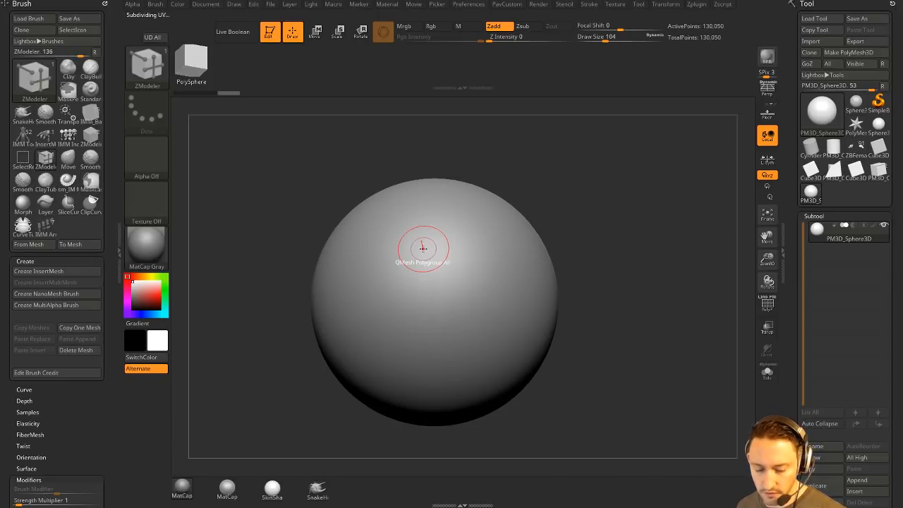
# Choose the TransposeSmartMask brush and switch from the gizmo to the Transpose line
pyautogui.press('b')
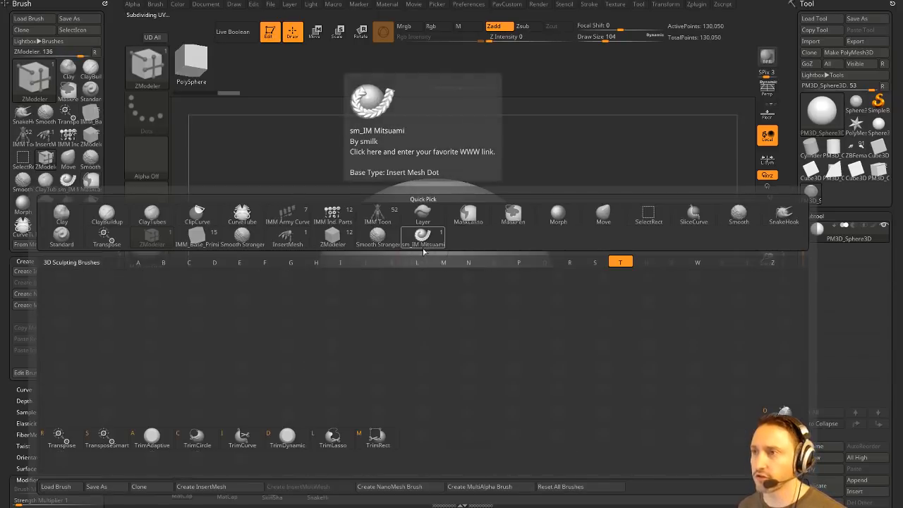
pyautogui.click(107, 437)
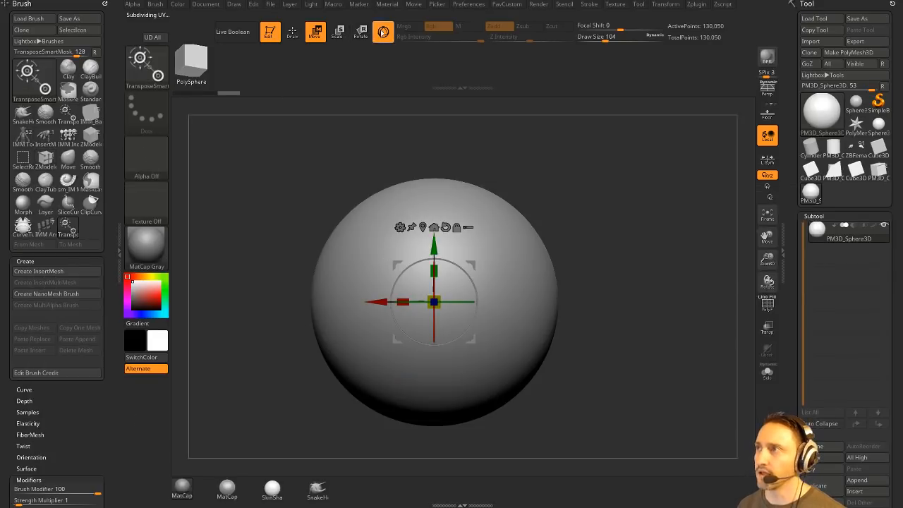
pyautogui.press('y')
# Load CircleText008.psd from the Lightbox Military alpha folder as the masking alpha and close Lightbox
pyautogui.click(157, 166)
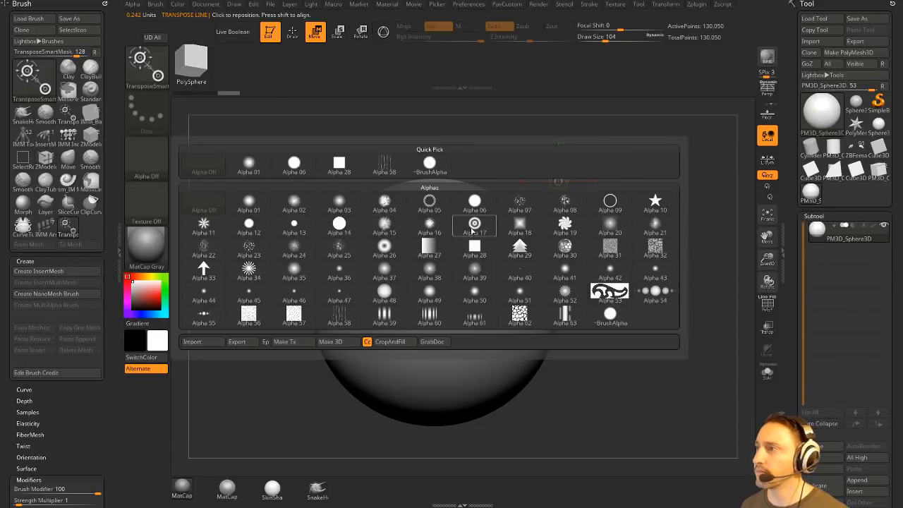
pyautogui.press(',')
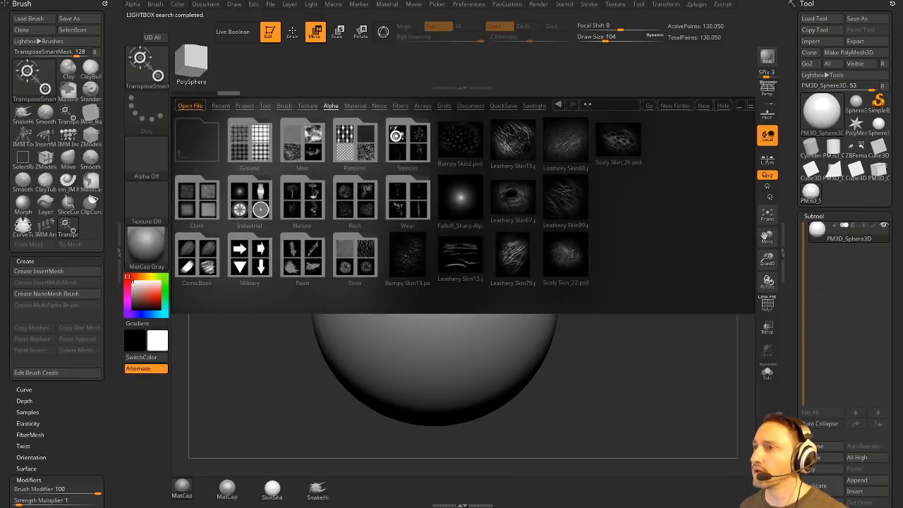
pyautogui.click(306, 252)
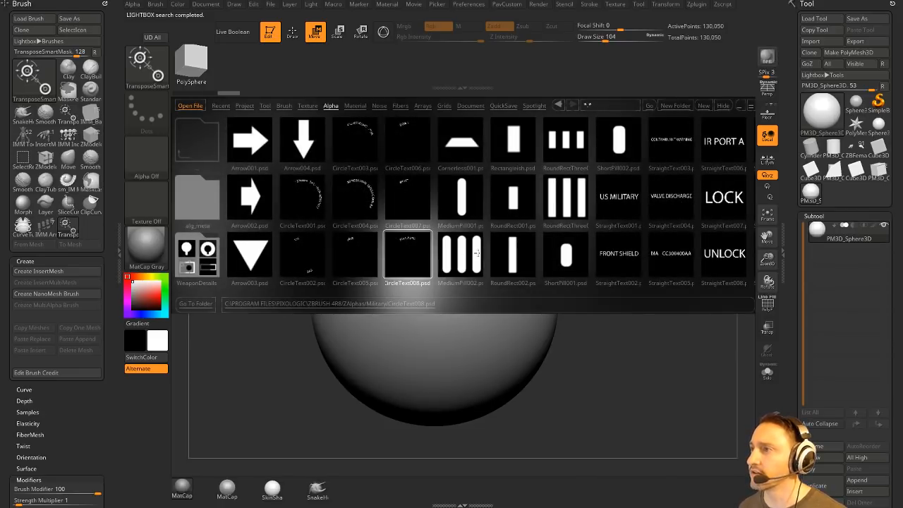
pyautogui.doubleClick(409, 252)
pyautogui.click(722, 106)
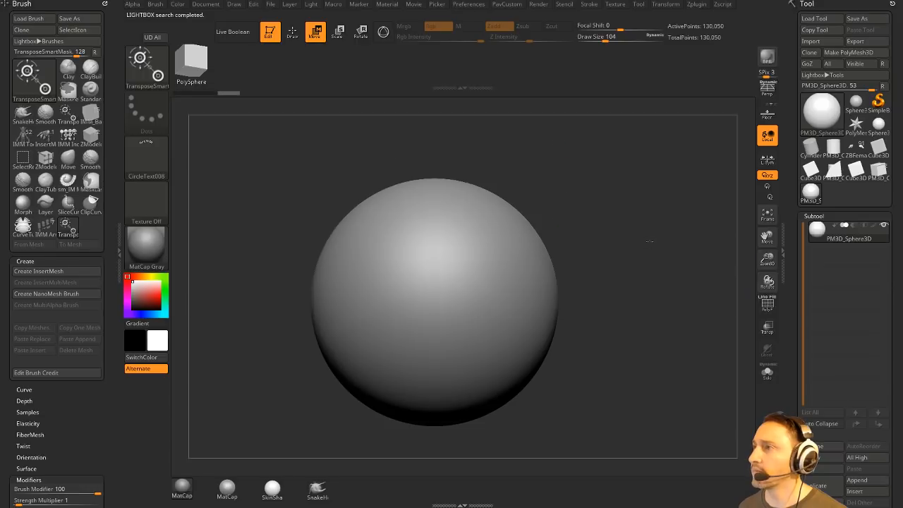
# Try masking the sphere with Transpose line strokes using the text alpha, and clear the mask
pyautogui.keyDown('alt'); pyautogui.moveTo(645, 239); pyautogui.dragTo(629, 218); pyautogui.keyUp('alt')
pyautogui.keyDown('ctrl'); pyautogui.moveTo(557, 212); pyautogui.dragTo(650, 308); pyautogui.keyUp('ctrl')
pyautogui.keyDown('ctrl'); pyautogui.moveTo(211, 245); pyautogui.dragTo(521, 304); pyautogui.keyUp('ctrl')
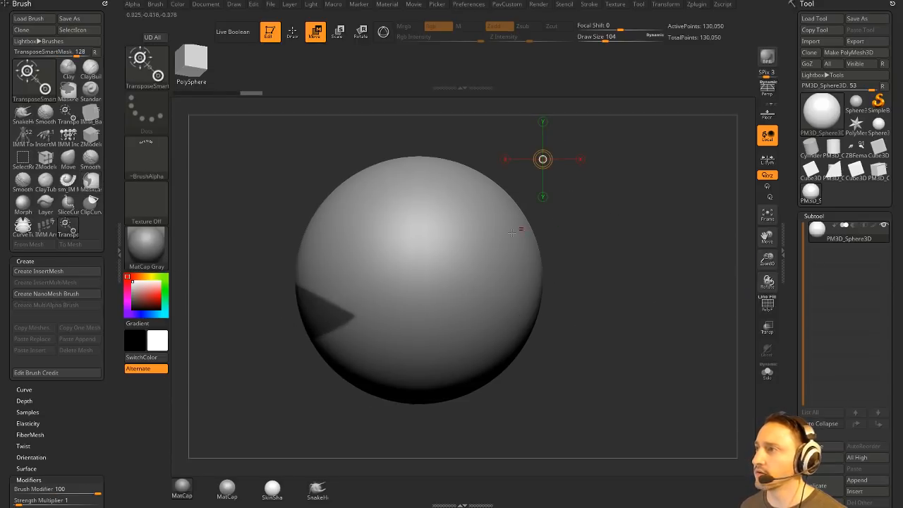
pyautogui.moveTo(440, 242)
pyautogui.keyDown('ctrl'); pyautogui.mouseDown()
pyautogui.moveTo(523, 405)
pyautogui.moveTo(619, 437)
pyautogui.moveTo(571, 421)
pyautogui.moveTo(605, 429)
pyautogui.mouseUp(); pyautogui.keyUp('ctrl')
pyautogui.hotkey('ctrl', 'z')
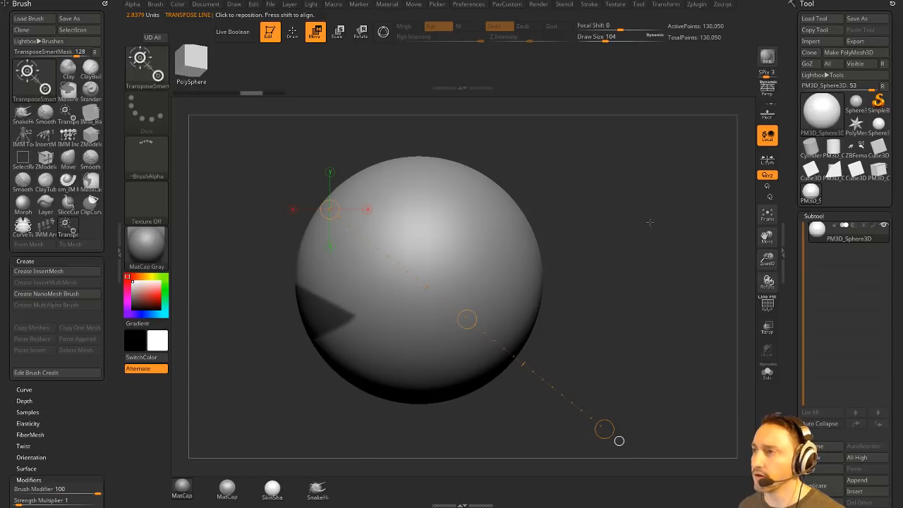
pyautogui.keyDown('ctrl'); pyautogui.moveTo(655, 227); pyautogui.dragTo(685, 276); pyautogui.keyUp('ctrl')
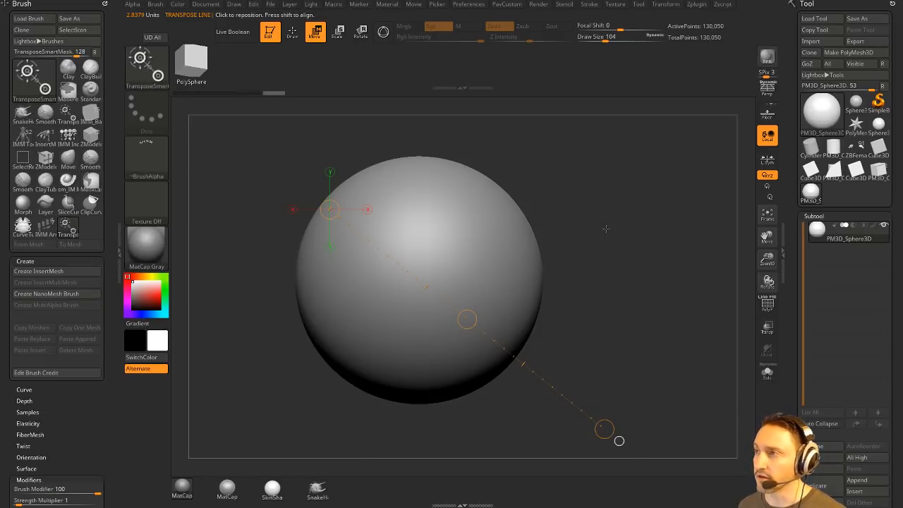
# Subdivide the sphere once more, mask the FULL AUTO text onto it with a Transpose line stroke, and invert the mask
pyautogui.hotkey('ctrl', 'd')
pyautogui.moveTo(604, 428)
pyautogui.keyDown('ctrl'); pyautogui.mouseDown()
pyautogui.moveTo(504, 346)
pyautogui.moveTo(583, 381)
pyautogui.moveTo(536, 363)
pyautogui.moveTo(534, 353)
pyautogui.mouseUp(); pyautogui.keyUp('ctrl')
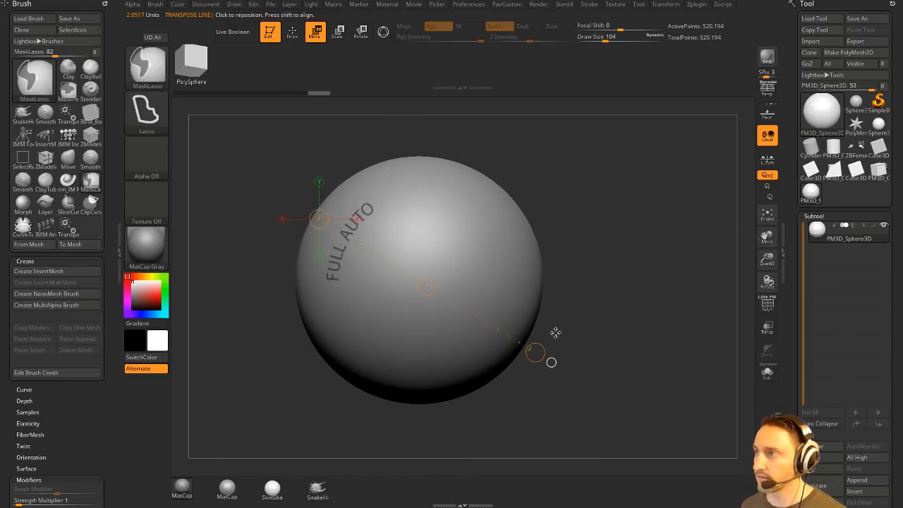
pyautogui.moveTo(569, 233); pyautogui.dragTo(652, 222)
pyautogui.keyDown('ctrl'); pyautogui.click(607, 227); pyautogui.keyUp('ctrl')
pyautogui.press('q')
pyautogui.keyDown('alt'); pyautogui.moveTo(505, 212); pyautogui.dragTo(537, 225); pyautogui.keyUp('alt')
pyautogui.press('w')
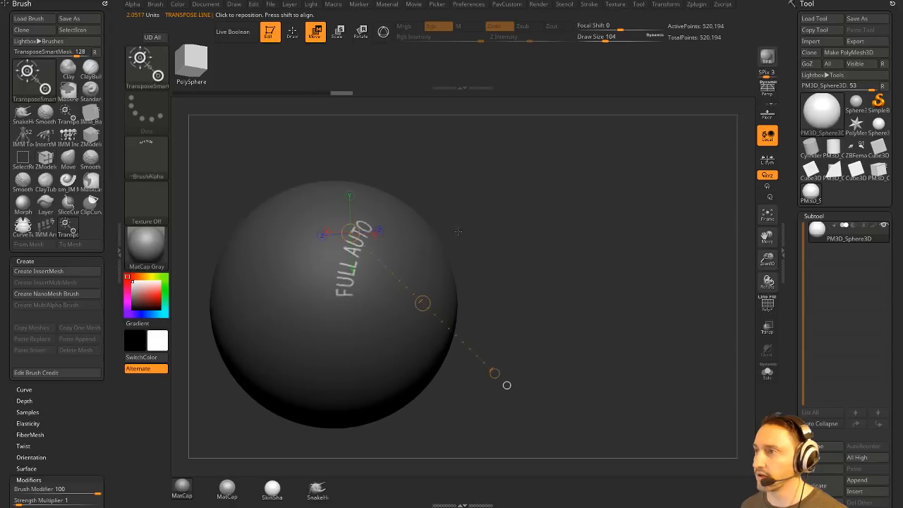
# Try to inflate the unmasked FULL AUTO text slightly, return to Draw mode, and frame the sphere
pyautogui.click(506, 4)
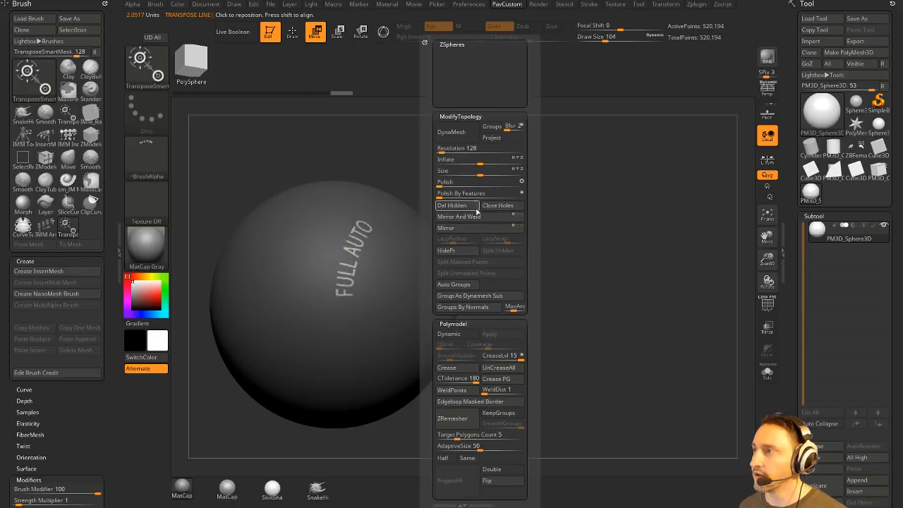
pyautogui.click(490, 162)
pyautogui.moveTo(490, 164)
pyautogui.mouseDown()
pyautogui.moveTo(470, 166)
pyautogui.moveTo(487, 166)
pyautogui.mouseUp()
pyautogui.press('q')
pyautogui.press('f')
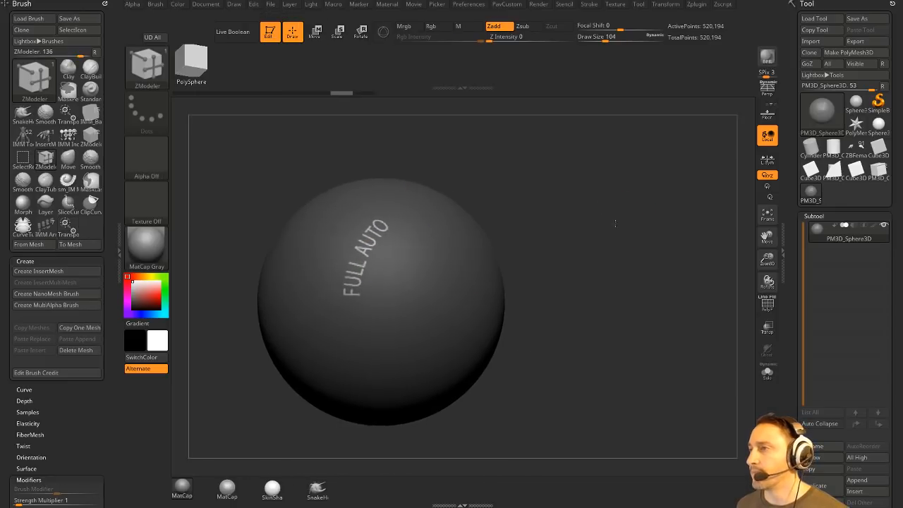
# Set the brush draw size to 65 and inspect the text on the sphere
pyautogui.press('s')
pyautogui.moveTo(615, 220); pyautogui.dragTo(612, 219)
pyautogui.moveTo(619, 223)
pyautogui.mouseDown()
pyautogui.moveTo(626, 221)
pyautogui.moveTo(611, 236)
pyautogui.moveTo(635, 224)
pyautogui.mouseUp()
pyautogui.press('s')
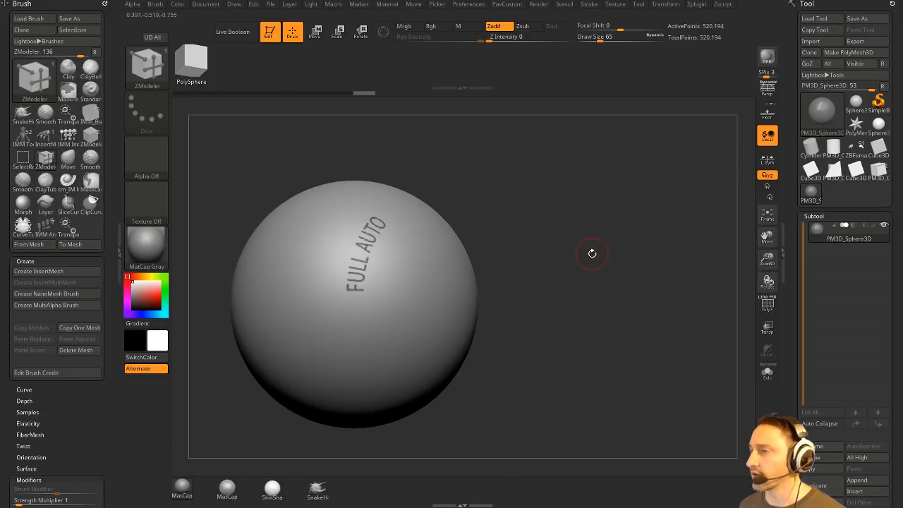
pyautogui.moveTo(562, 263); pyautogui.dragTo(565, 244)
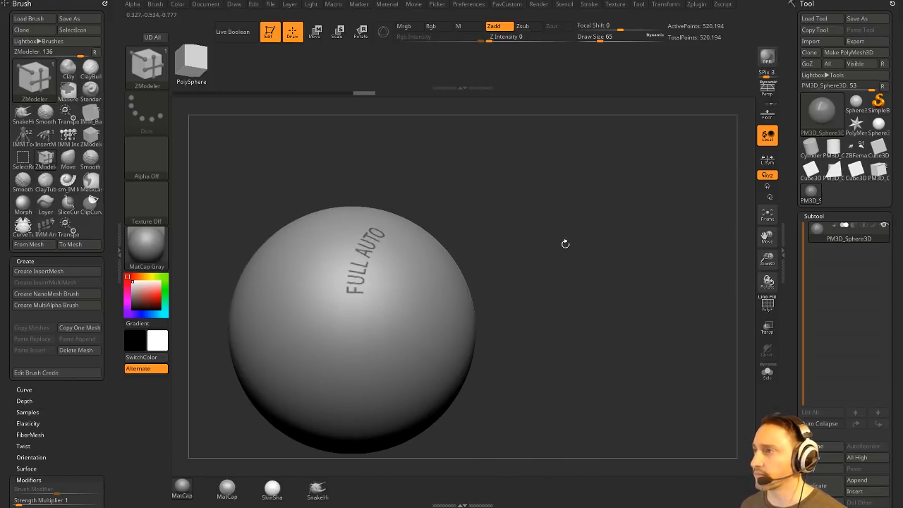
pyautogui.moveTo(529, 184); pyautogui.dragTo(661, 232)
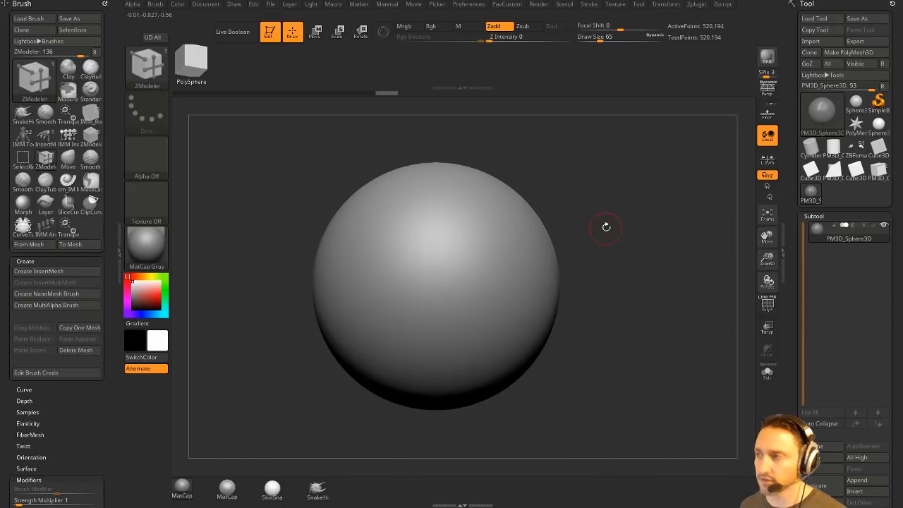
# Replace the docked Brush palette with the Zplugin palette and expand its Text 3D & Vector Shapes section
pyautogui.click(105, 6)
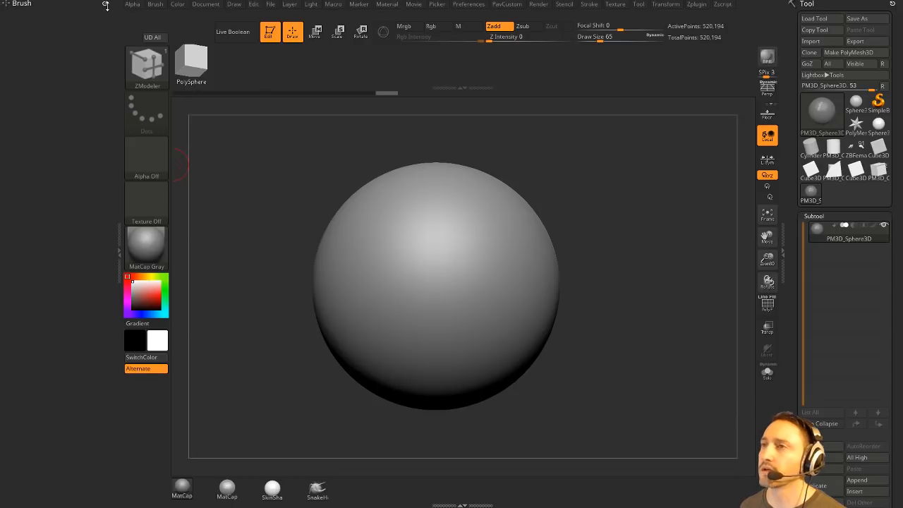
pyautogui.click(105, 5)
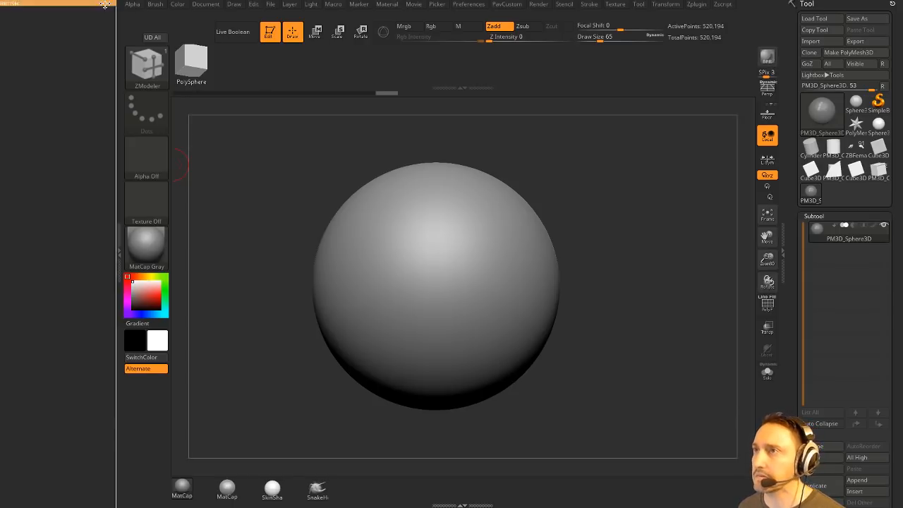
pyautogui.click(665, 5)
pyautogui.click(695, 5)
pyautogui.moveTo(690, 14); pyautogui.dragTo(63, 166)
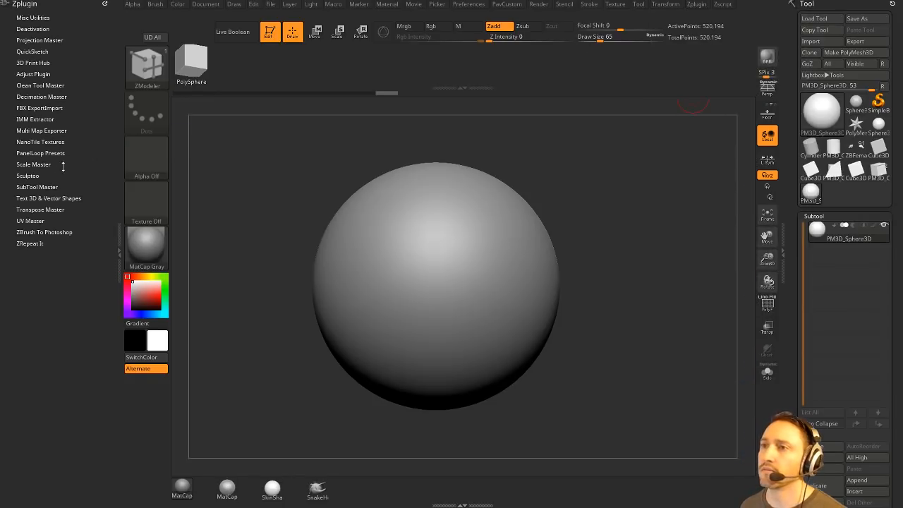
pyautogui.click(29, 201)
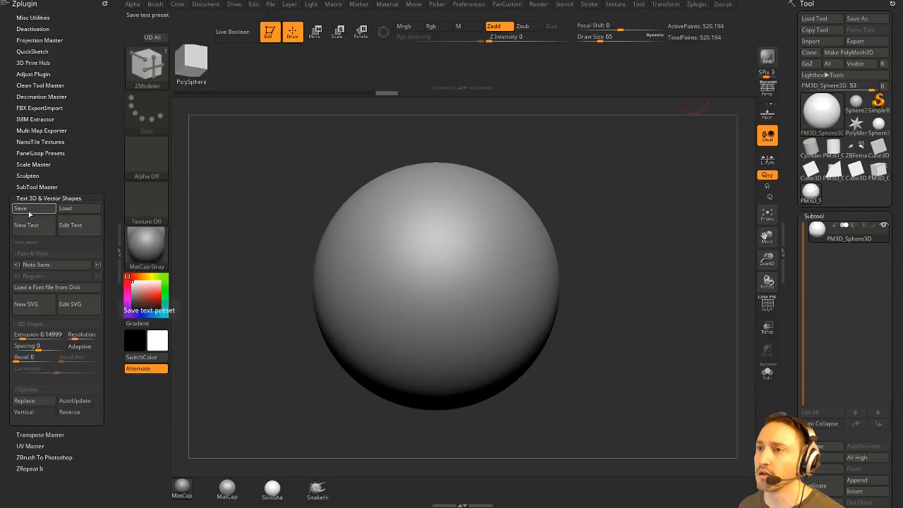
# Create a new 3D text reading "Full Auto"
pyautogui.click(31, 225)
pyautogui.write('F')
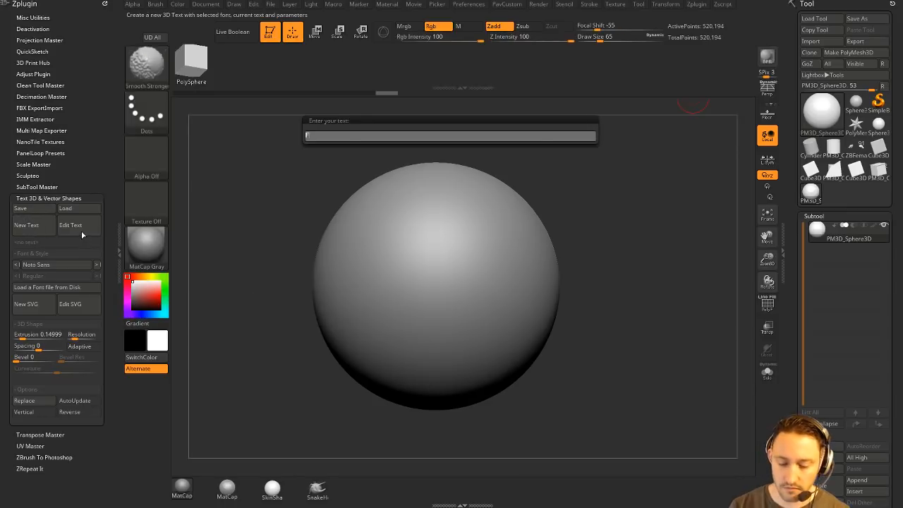
pyautogui.write('ull Aftp')
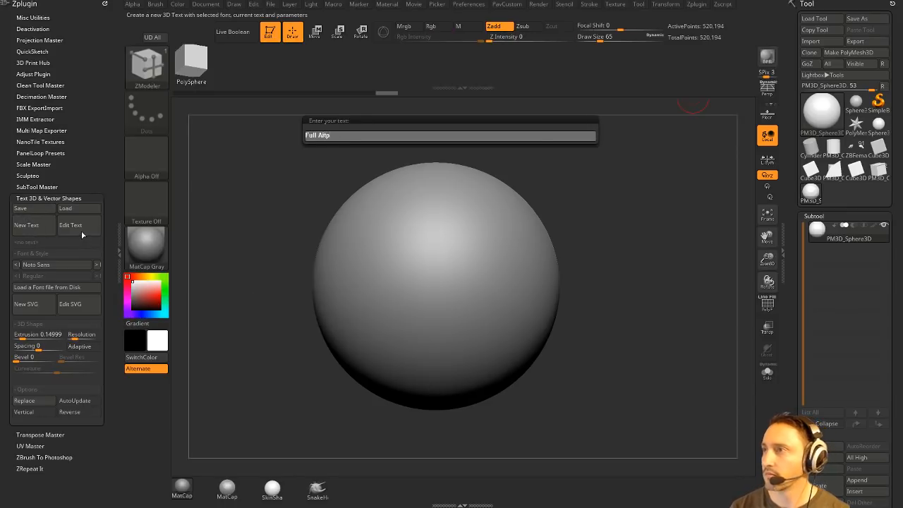
pyautogui.press('Return')
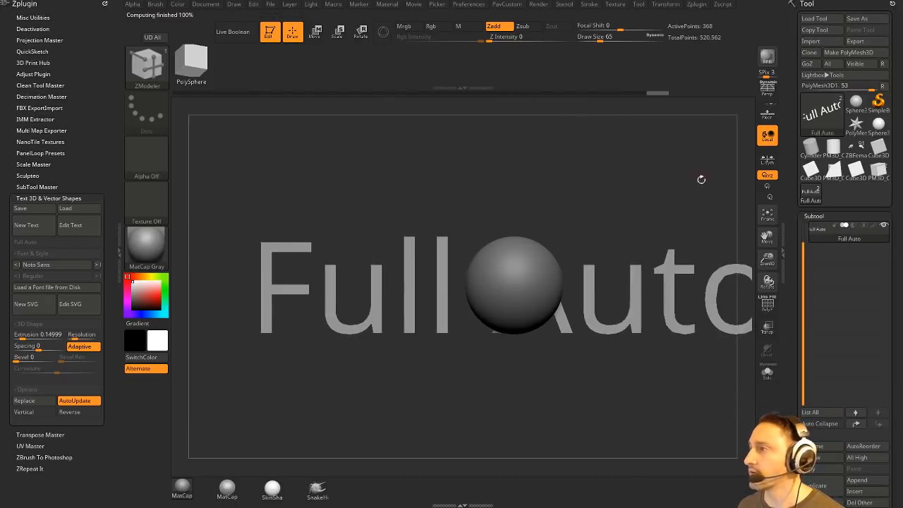
# Isolate the Full Auto text with Solo mode and display its polyframe
pyautogui.click(767, 371)
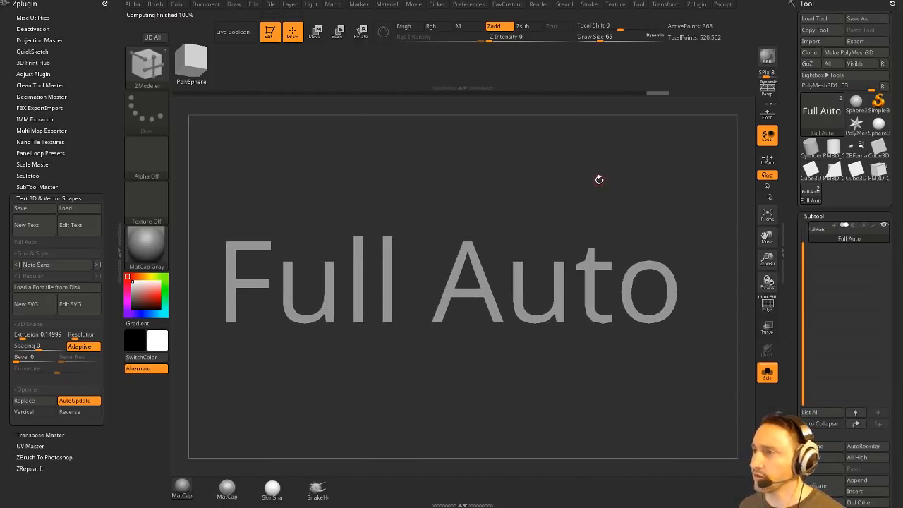
pyautogui.press('b')
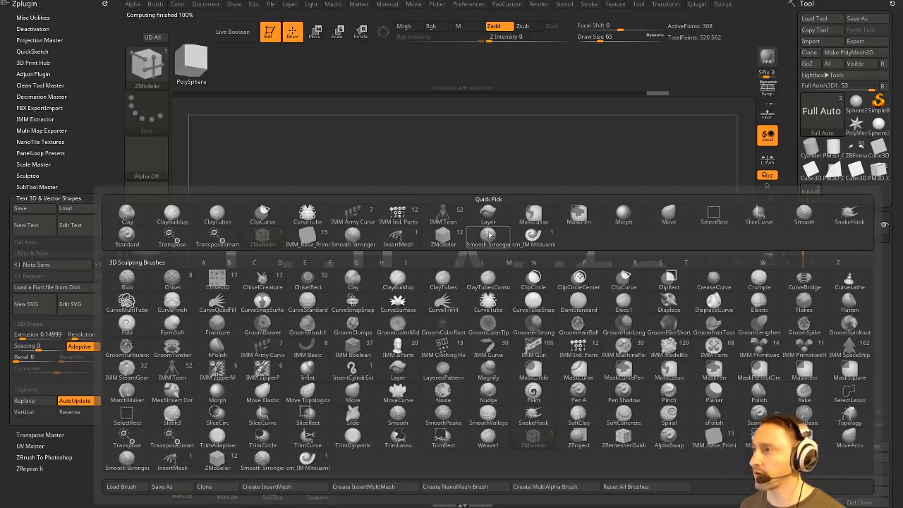
pyautogui.click(268, 486)
pyautogui.click(767, 304)
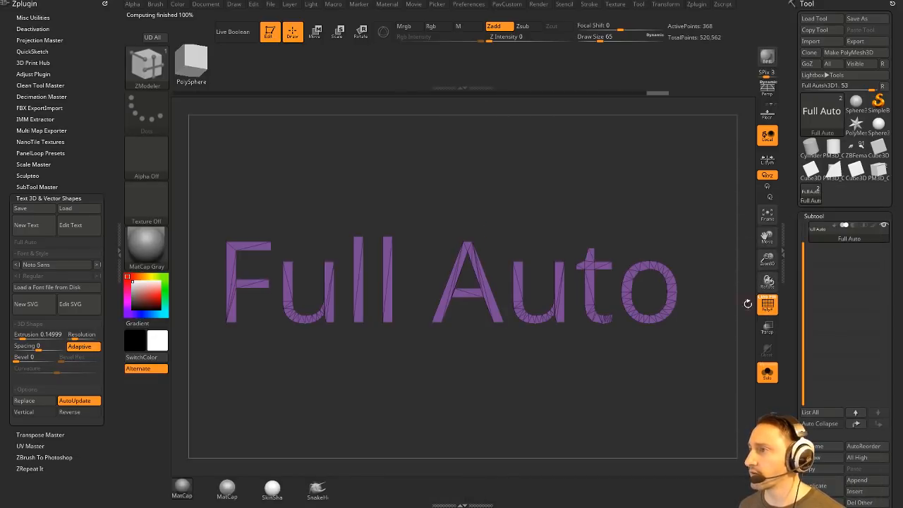
pyautogui.moveTo(709, 245)
pyautogui.mouseDown()
pyautogui.moveTo(696, 228)
pyautogui.moveTo(697, 243)
pyautogui.mouseUp()
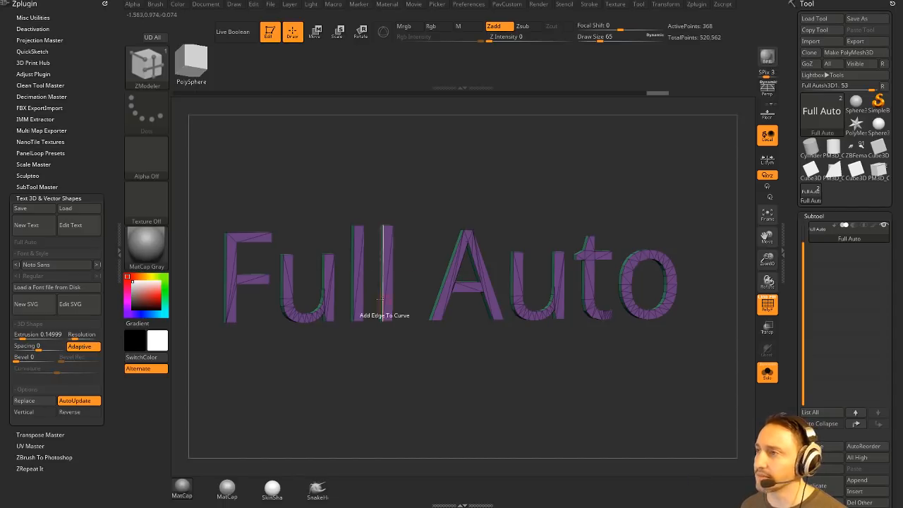
# Try the 3D text with Adaptive off, and turn Adaptive back on
pyautogui.click(86, 347)
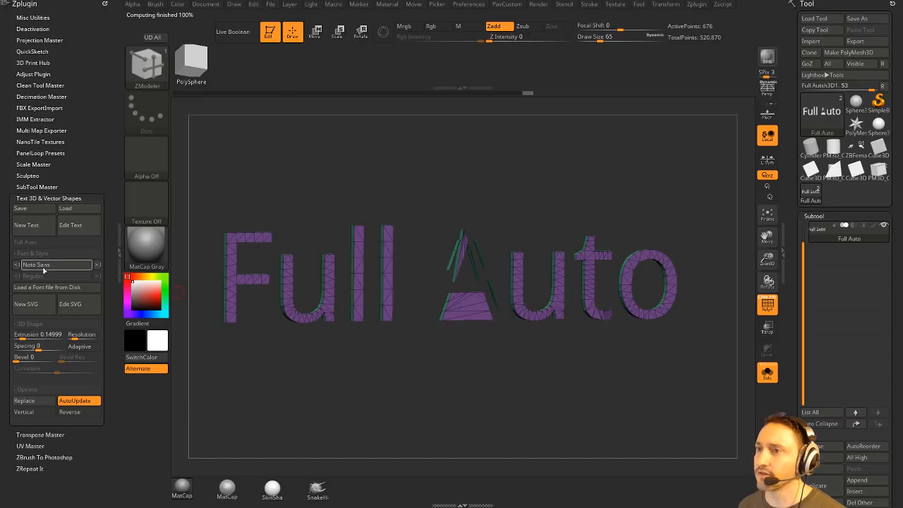
pyautogui.click(91, 400)
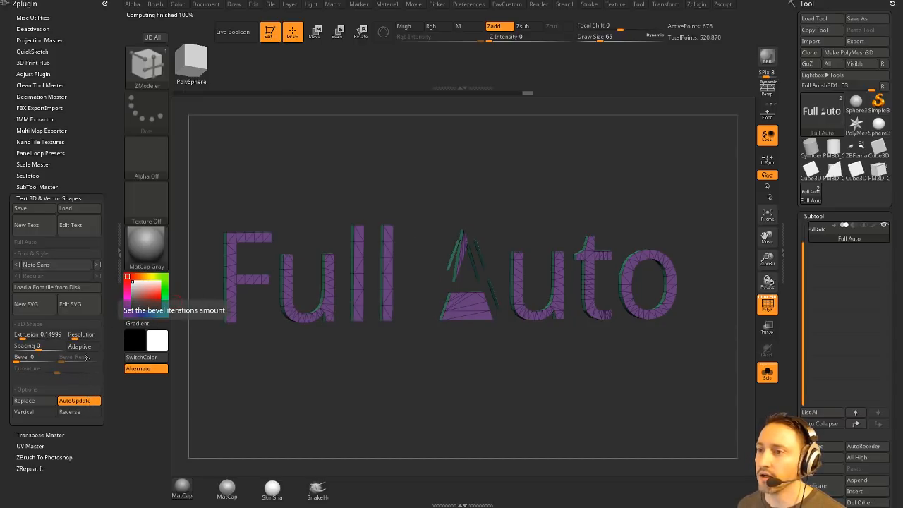
pyautogui.click(84, 401)
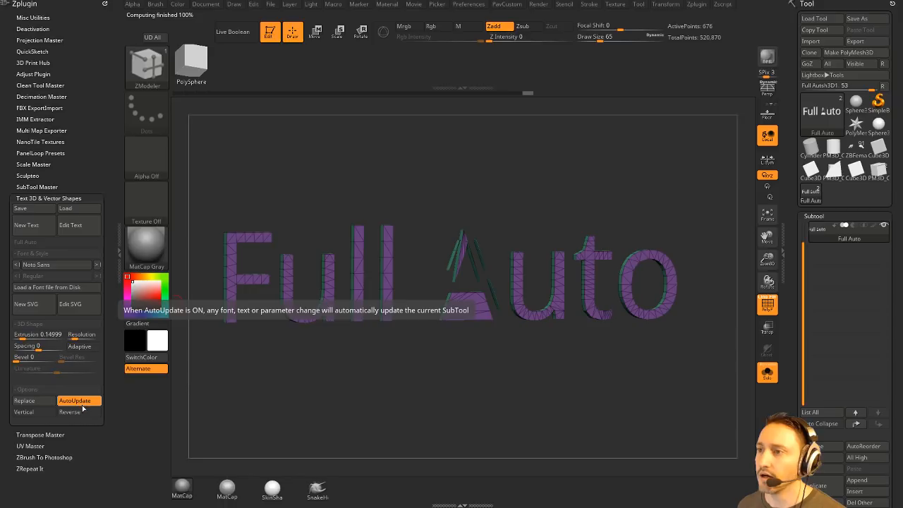
pyautogui.click(80, 346)
# Change the 3D text's font to Arial
pyautogui.click(49, 267)
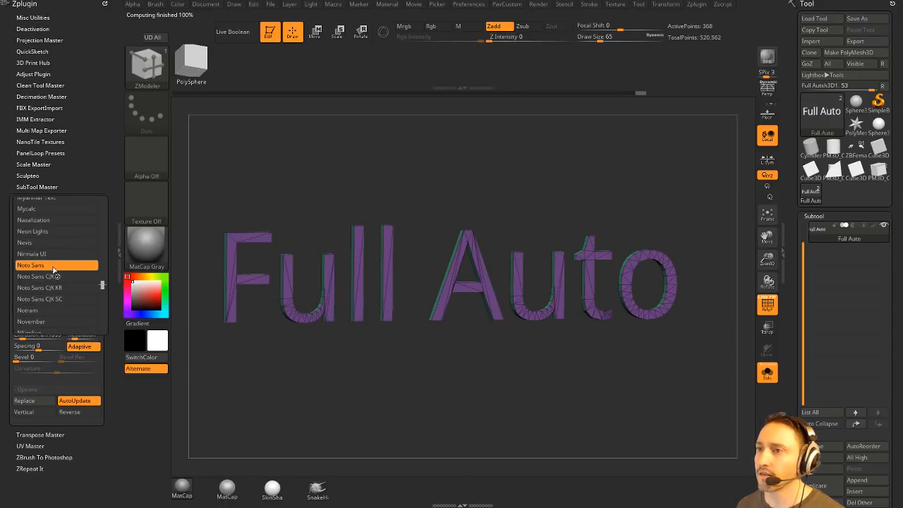
pyautogui.moveTo(105, 284); pyautogui.dragTo(102, 204)
pyautogui.click(43, 275)
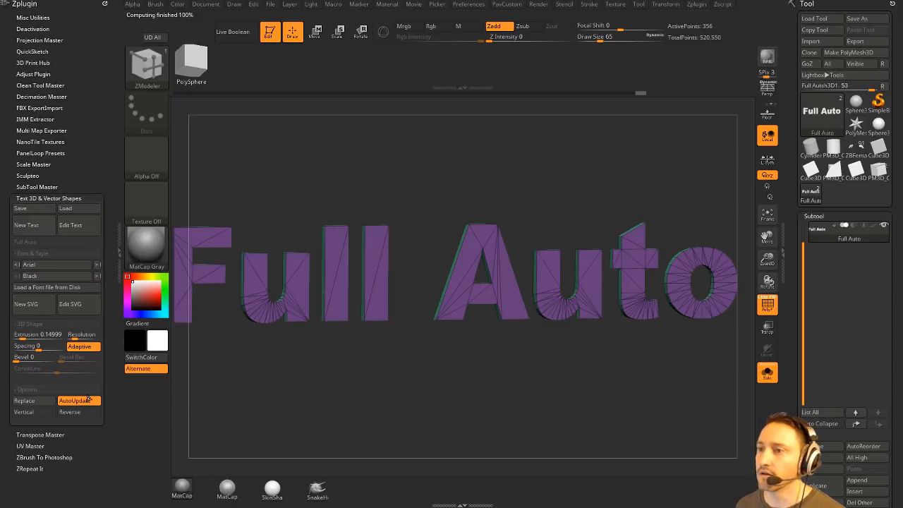
# Turn off Adaptive for the Arial text and set its font style to Regular
pyautogui.click(80, 346)
pyautogui.keyDown('ctrl'); pyautogui.moveTo(476, 164); pyautogui.dragTo(437, 193, button='right'); pyautogui.keyUp('ctrl')
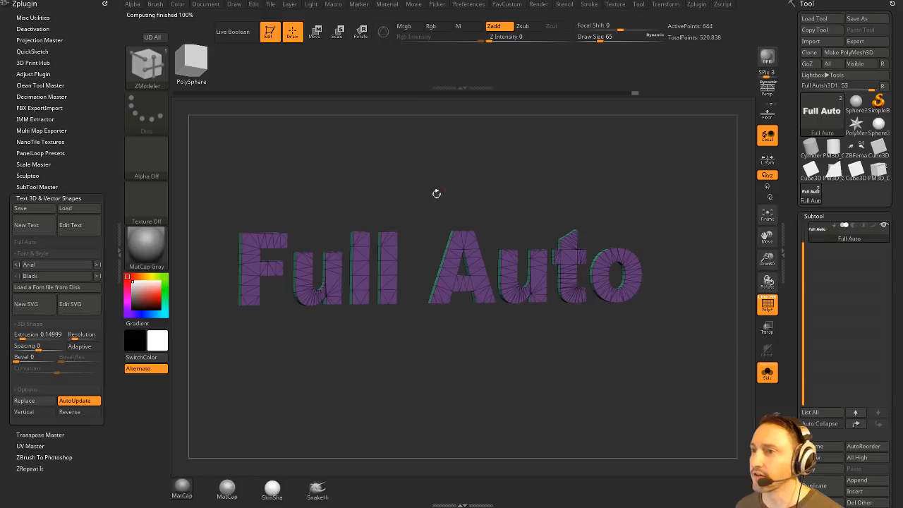
pyautogui.click(43, 275)
pyautogui.click(50, 322)
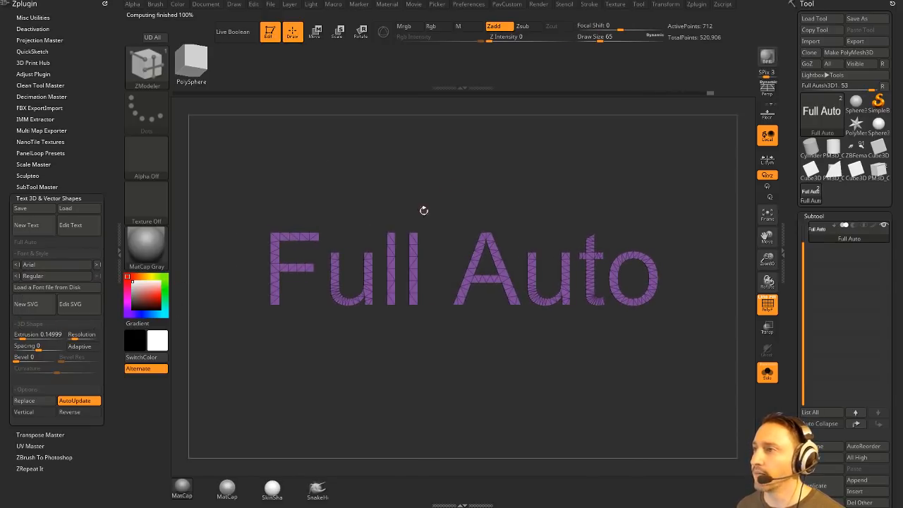
# Create a new InsertMesh brush from the Full Auto 3D text
pyautogui.press('b')
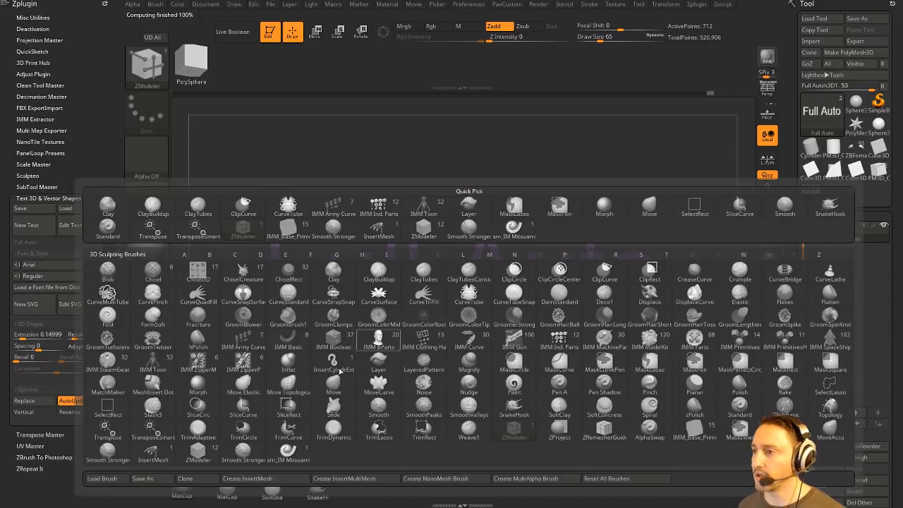
pyautogui.click(247, 478)
pyautogui.click(399, 162)
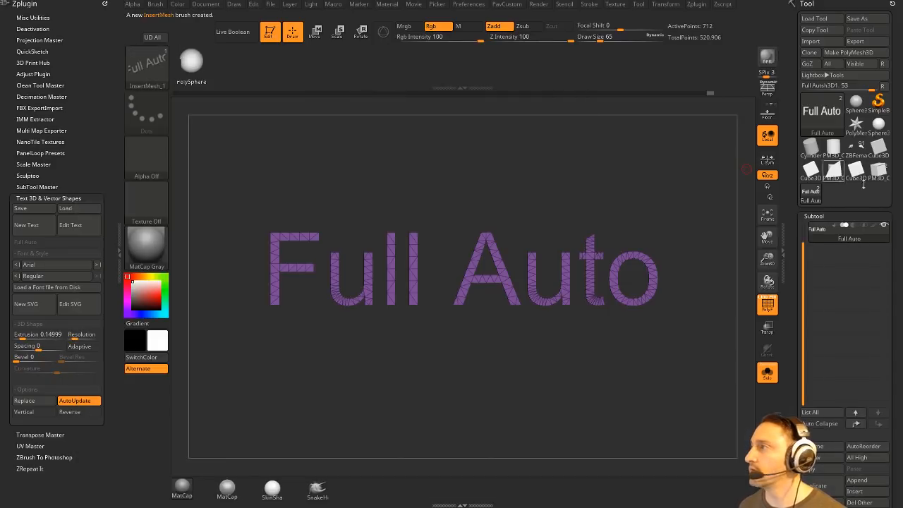
# Convert the Sphere3D tool to a polymesh with the polyframe off, and place the Full Auto text on its surface
pyautogui.click(878, 126)
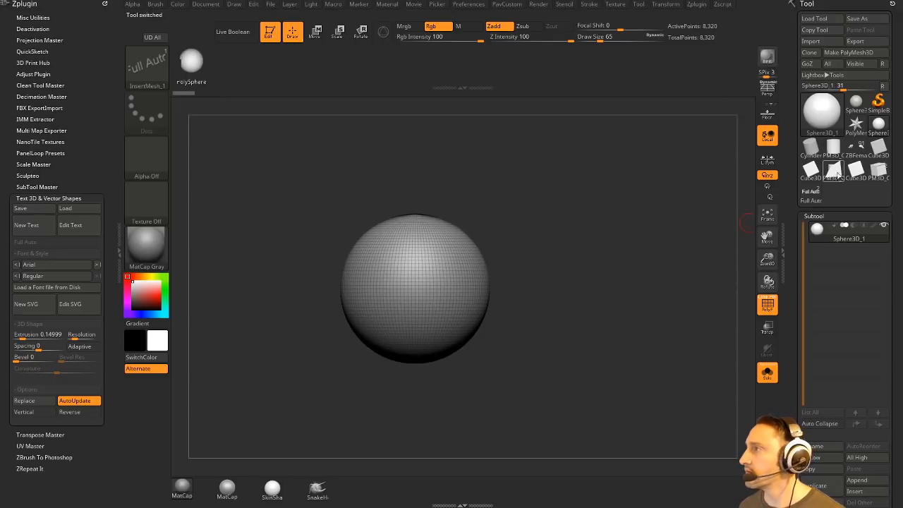
pyautogui.click(855, 106)
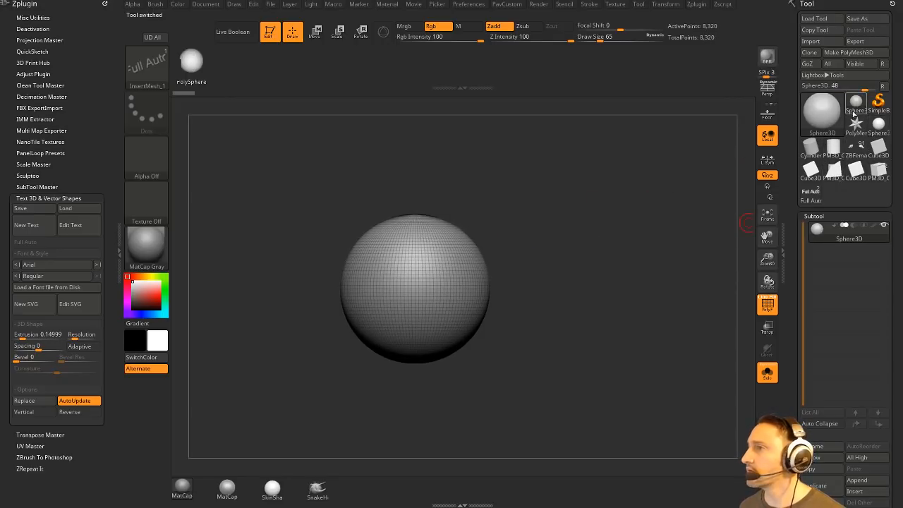
pyautogui.click(848, 52)
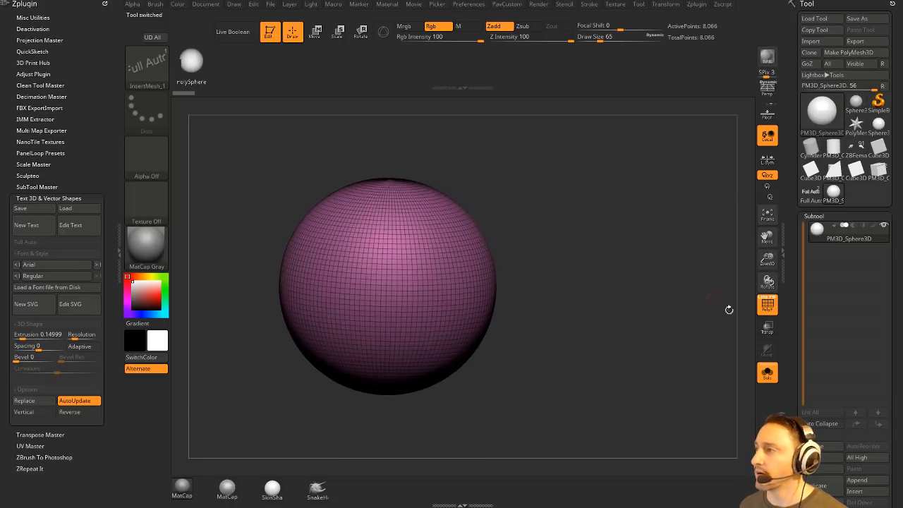
pyautogui.click(767, 303)
pyautogui.moveTo(405, 280); pyautogui.dragTo(644, 292)
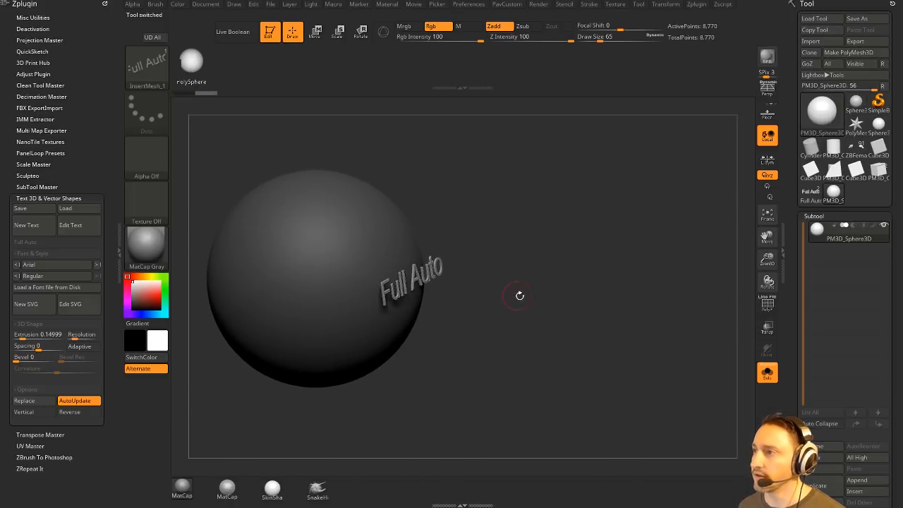
pyautogui.moveTo(557, 283)
pyautogui.mouseDown()
pyautogui.moveTo(623, 238)
pyautogui.moveTo(604, 246)
pyautogui.moveTo(616, 241)
pyautogui.mouseUp()
# Select the MatchMaker brush and set its draw size to 132, with the inserted text facing the view
pyautogui.press('b')
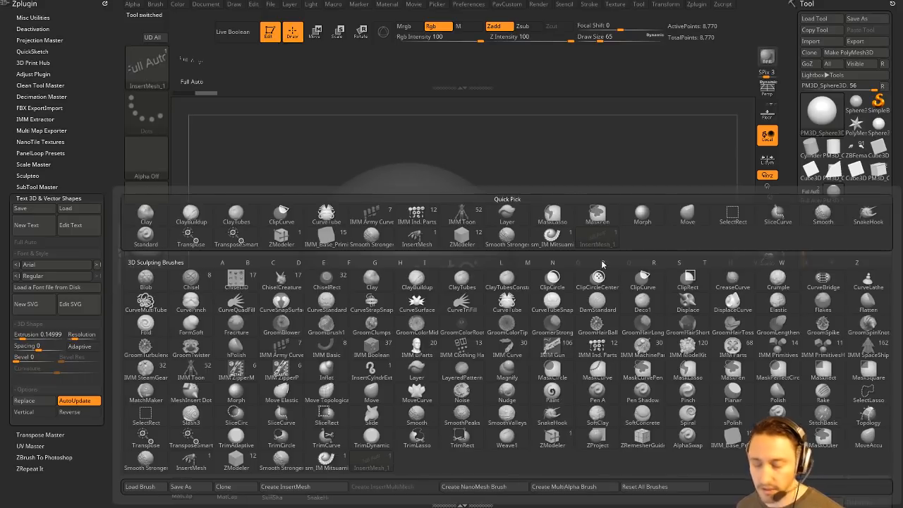
pyautogui.press('m')
pyautogui.press('m')
pyautogui.moveTo(598, 264); pyautogui.dragTo(581, 256)
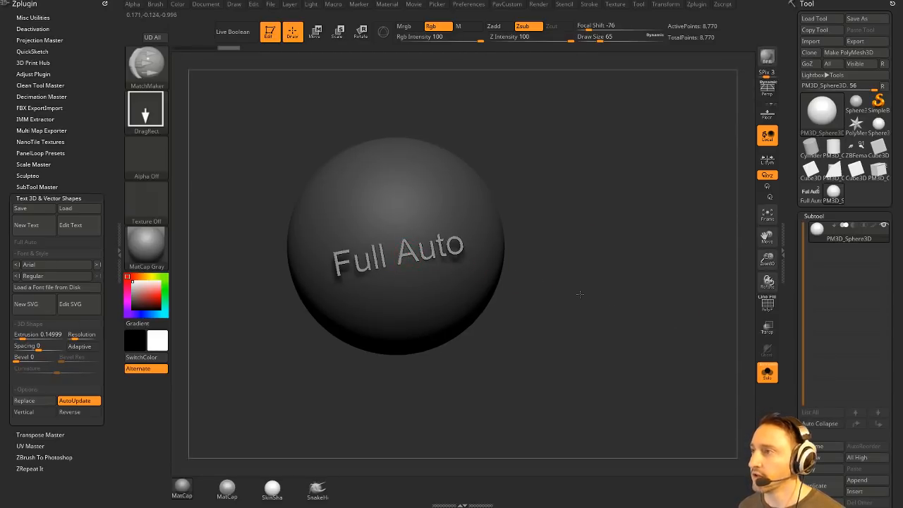
pyautogui.moveTo(670, 282)
pyautogui.mouseDown()
pyautogui.moveTo(639, 264)
pyautogui.moveTo(669, 256)
pyautogui.mouseUp()
pyautogui.press('s')
pyautogui.moveTo(580, 247); pyautogui.dragTo(589, 246)
pyautogui.moveTo(534, 234); pyautogui.dragTo(524, 247)
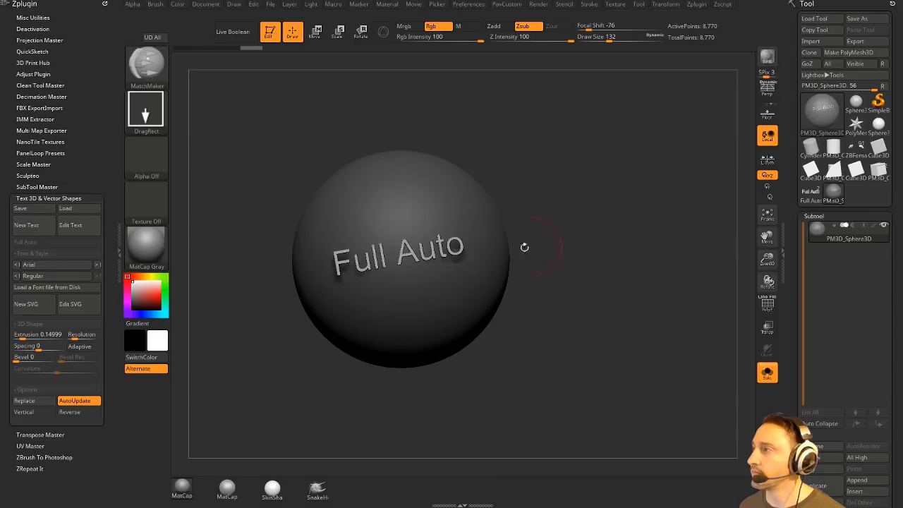
# Split the masked sphere from the text into its own subtool and turn off Solo mode
pyautogui.press('2')
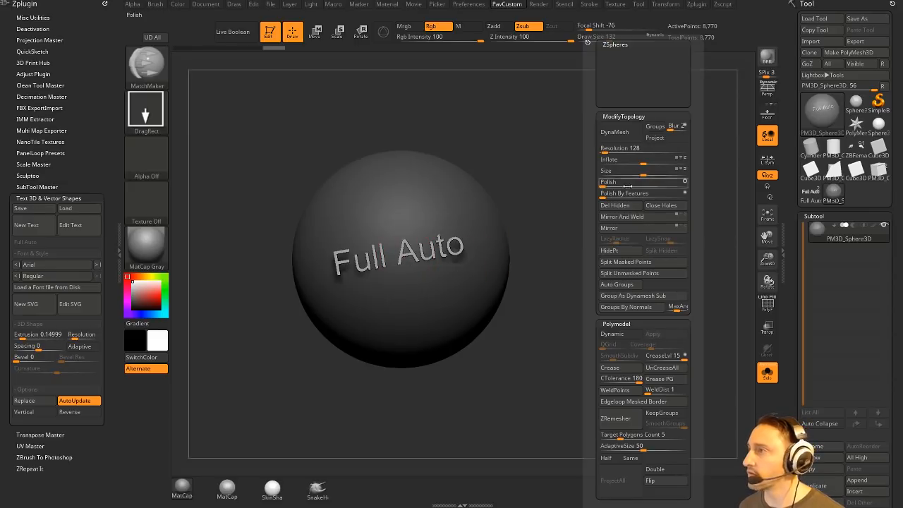
pyautogui.click(643, 262)
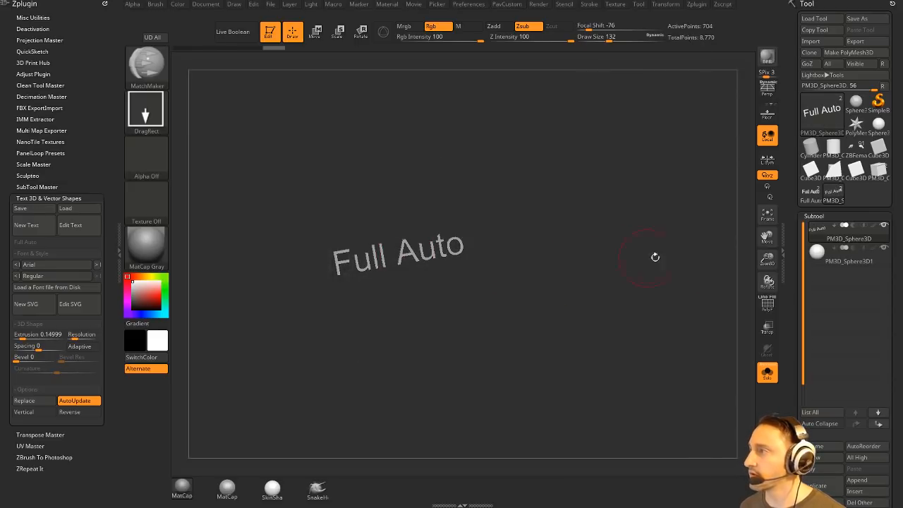
pyautogui.click(767, 373)
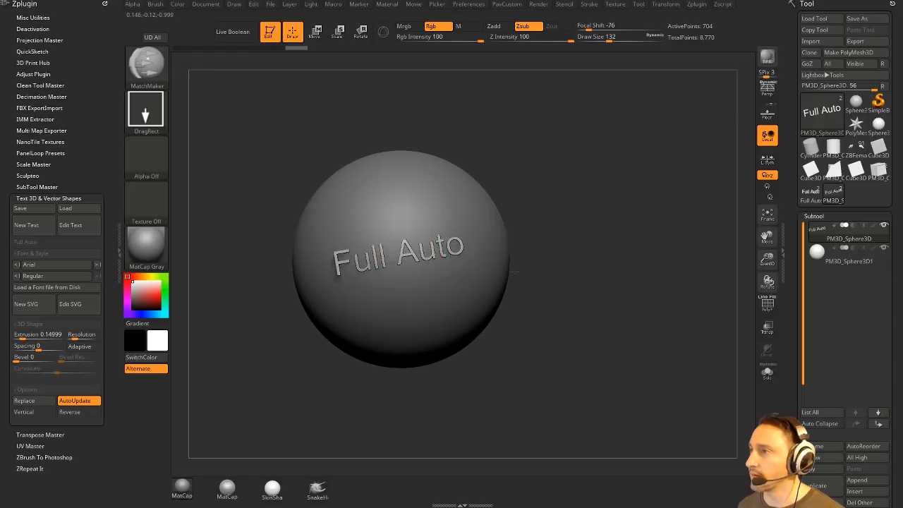
# Try curving the Full Auto text over the sphere with the gizmo's Bend Arc deformer at about 38, and undo the bend
pyautogui.moveTo(555, 256)
pyautogui.mouseDown()
pyautogui.moveTo(627, 240)
pyautogui.moveTo(614, 331)
pyautogui.moveTo(583, 315)
pyautogui.moveTo(569, 245)
pyautogui.moveTo(591, 265)
pyautogui.moveTo(600, 205)
pyautogui.mouseUp()
pyautogui.hotkey('ctrl', 'z')
pyautogui.press('s')
pyautogui.press('w')
pyautogui.moveTo(600, 204)
pyautogui.keyDown('alt'); pyautogui.mouseDown()
pyautogui.moveTo(600, 250)
pyautogui.moveTo(576, 355)
pyautogui.mouseUp(); pyautogui.keyUp('alt')
pyautogui.click(383, 31)
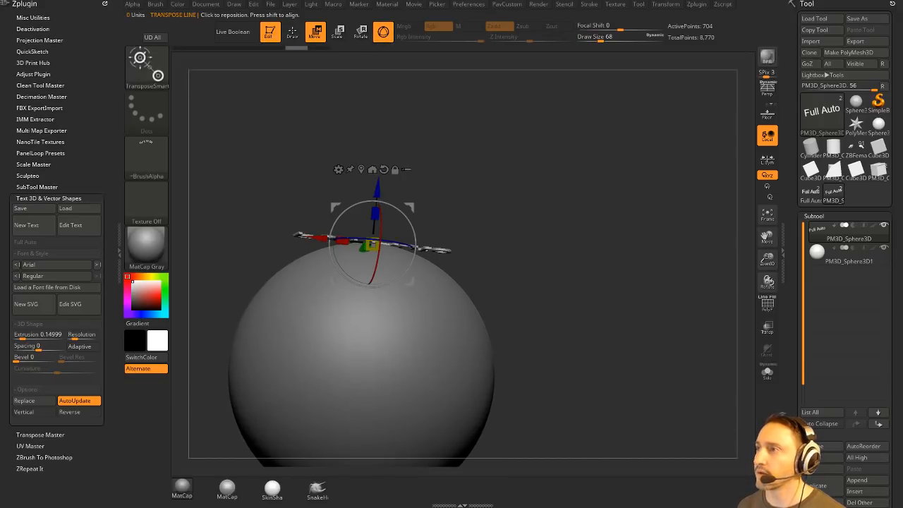
pyautogui.click(340, 169)
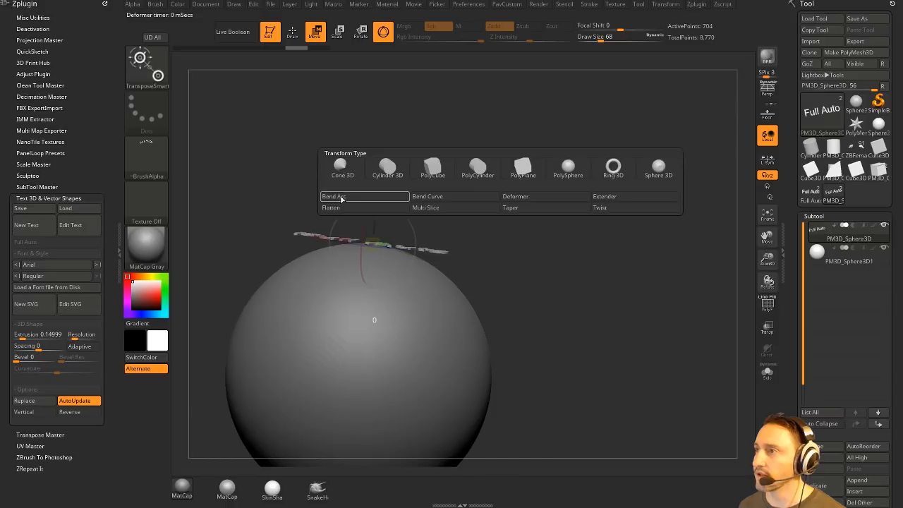
pyautogui.click(361, 196)
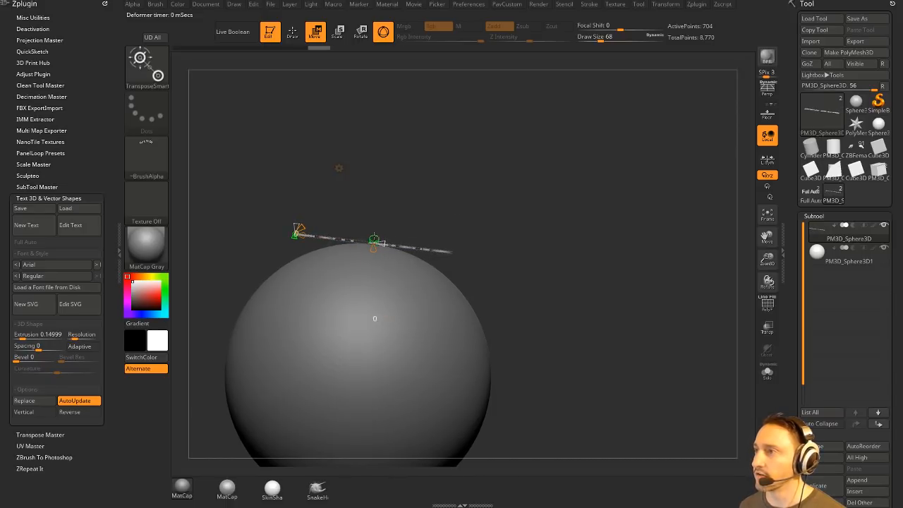
pyautogui.moveTo(374, 240); pyautogui.dragTo(367, 273)
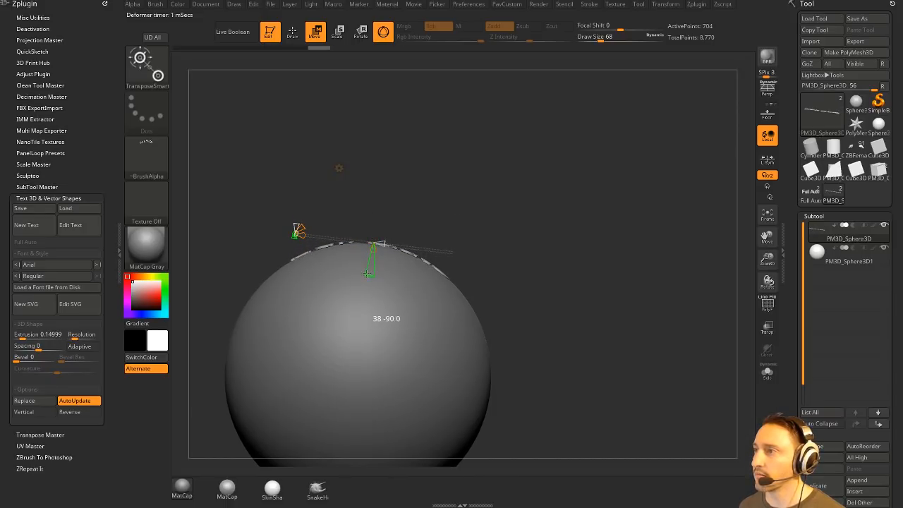
pyautogui.moveTo(575, 215)
pyautogui.mouseDown()
pyautogui.moveTo(601, 282)
pyautogui.moveTo(602, 262)
pyautogui.moveTo(585, 252)
pyautogui.mouseUp()
pyautogui.hotkey('ctrl', 'z')
pyautogui.hotkey('ctrl', 'z')
# Return to Draw mode, make the PM3D_Sphere3D1 subtool active and select the Full Auto InsertMesh brush
pyautogui.press('q')
pyautogui.moveTo(586, 292)
pyautogui.mouseDown()
pyautogui.moveTo(573, 203)
pyautogui.moveTo(558, 233)
pyautogui.moveTo(625, 276)
pyautogui.mouseUp()
pyautogui.click(831, 263)
pyautogui.moveTo(647, 310); pyautogui.dragTo(637, 265)
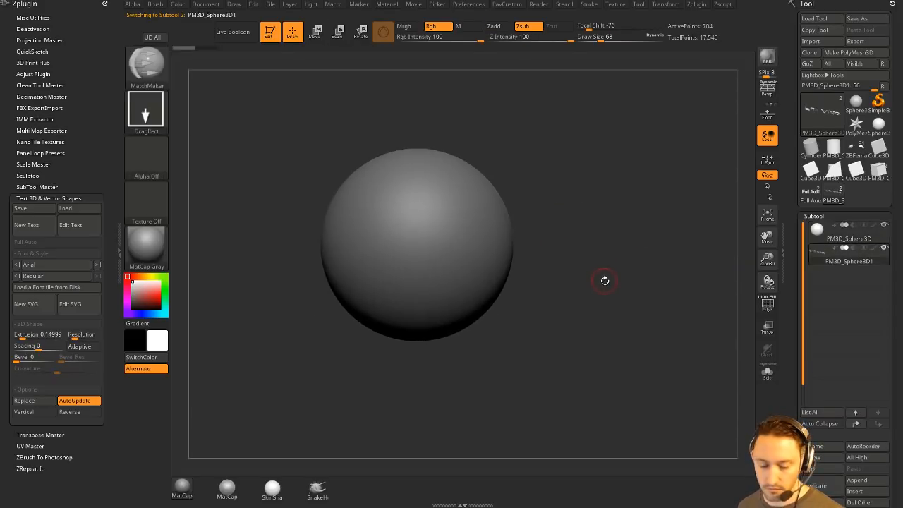
pyautogui.press('b')
pyautogui.click(368, 465)
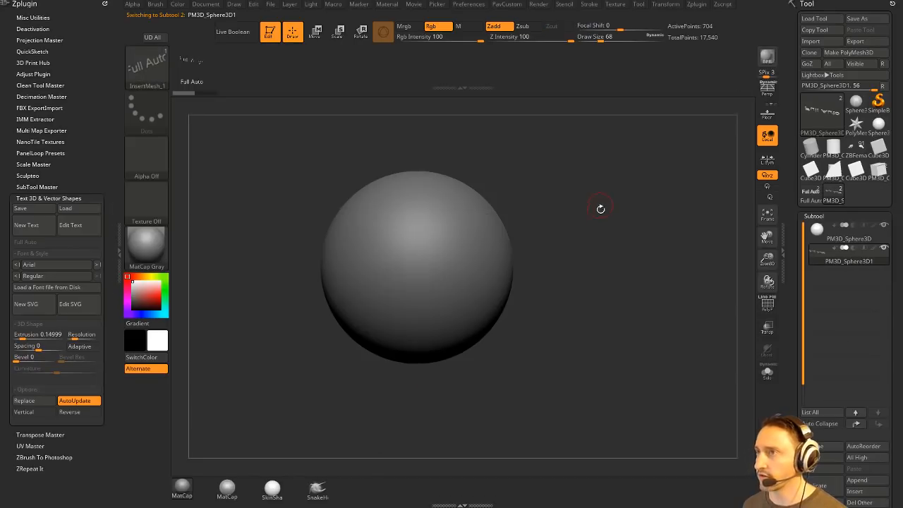
pyautogui.moveTo(600, 209); pyautogui.dragTo(587, 273)
# Try inserting a large diagonal Full Auto text on the sphere without projection, and undo it
pyautogui.moveTo(426, 283); pyautogui.dragTo(477, 328)
pyautogui.moveTo(542, 316); pyautogui.dragTo(592, 313)
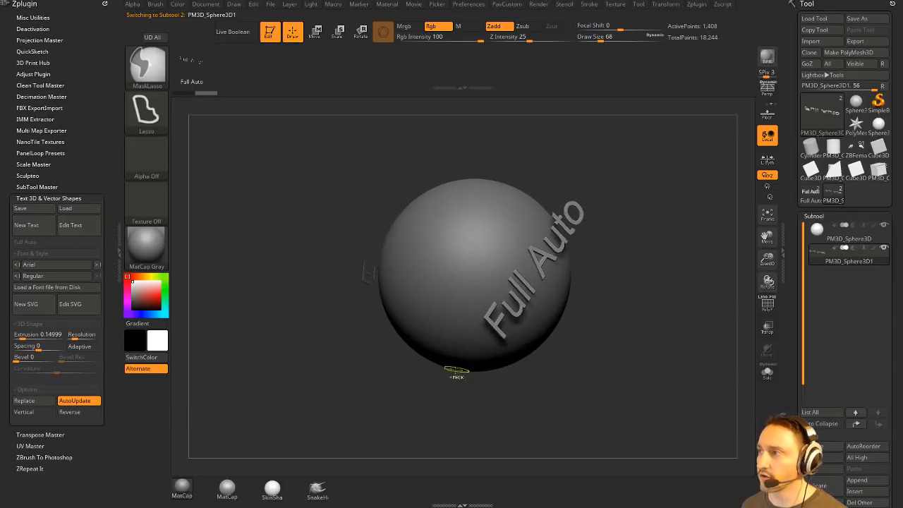
pyautogui.hotkey('ctrl', 'z')
# Replace the docked Zplugin palette with the Brush palette and set the InsertMesh brush's Projection Strength to 100
pyautogui.click(39, 197)
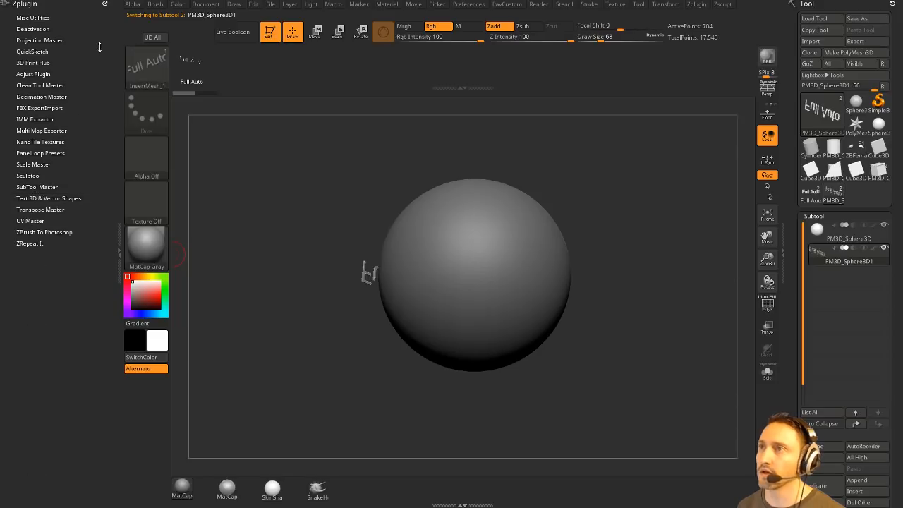
pyautogui.click(104, 5)
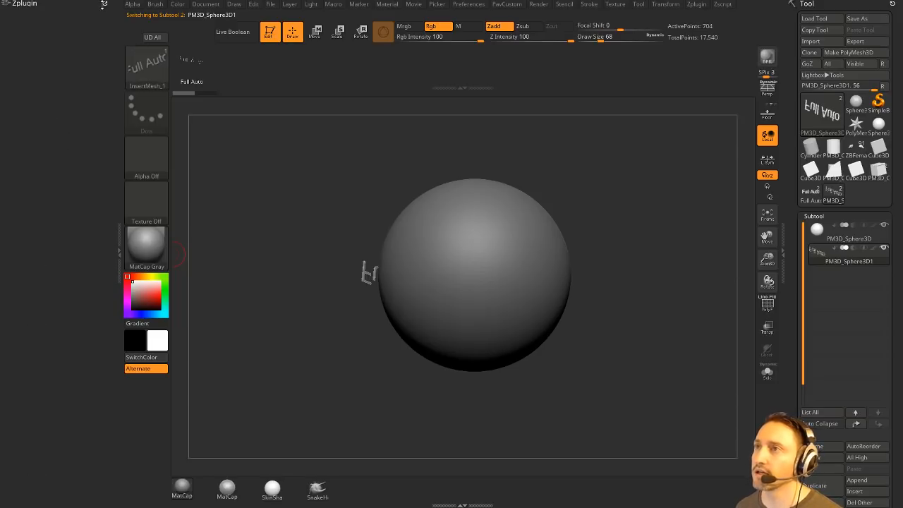
pyautogui.click(155, 4)
pyautogui.moveTo(151, 17); pyautogui.dragTo(57, 85)
pyautogui.moveTo(61, 466); pyautogui.dragTo(47, 196)
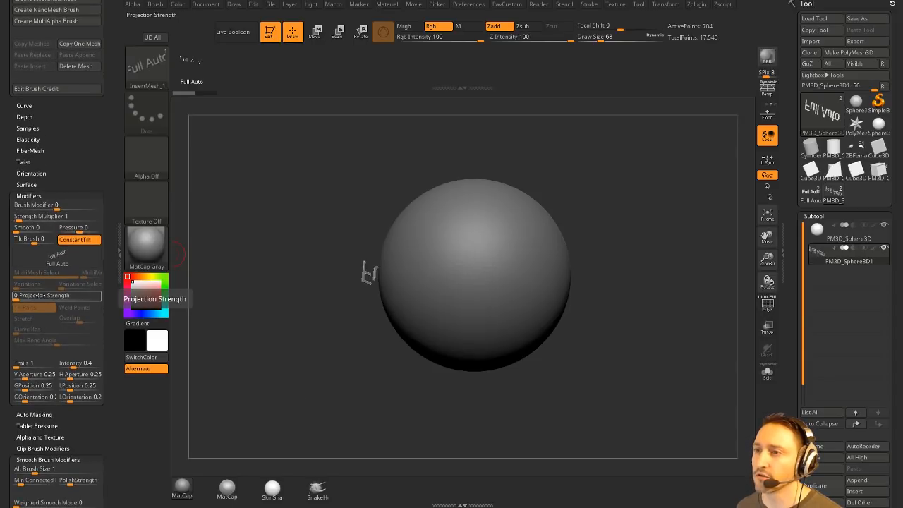
pyautogui.moveTo(41, 296); pyautogui.dragTo(100, 293)
# Try inserting the projected Full Auto text on the sphere while the text subtool is active
pyautogui.moveTo(584, 171); pyautogui.dragTo(497, 221)
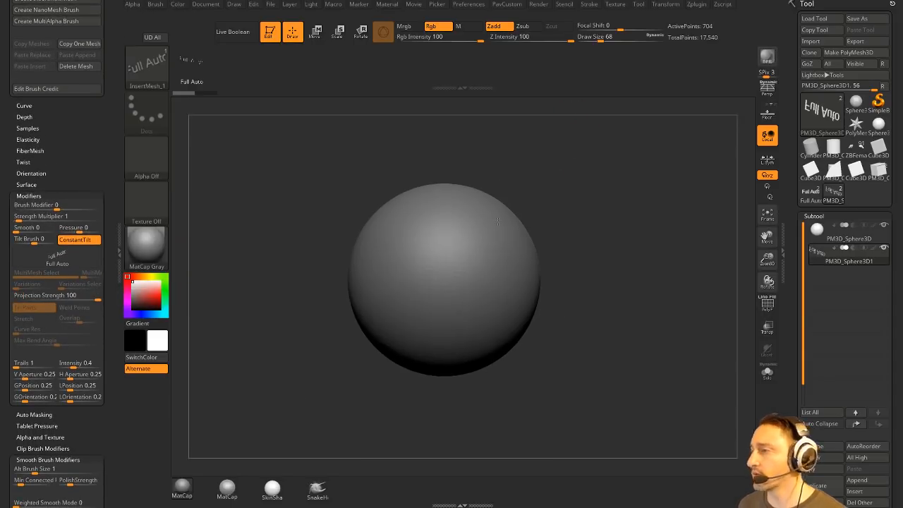
pyautogui.moveTo(438, 290); pyautogui.dragTo(471, 321)
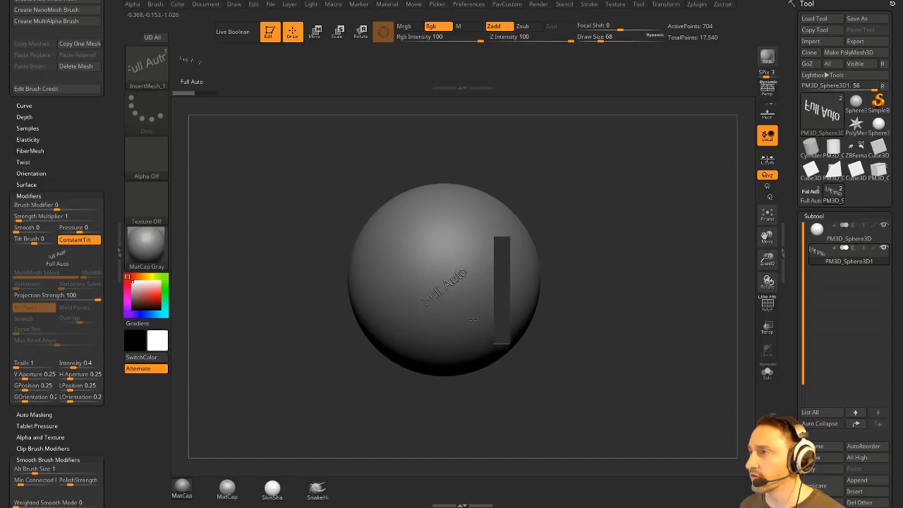
pyautogui.keyDown('shift'); pyautogui.click(877, 252); pyautogui.keyUp('shift')
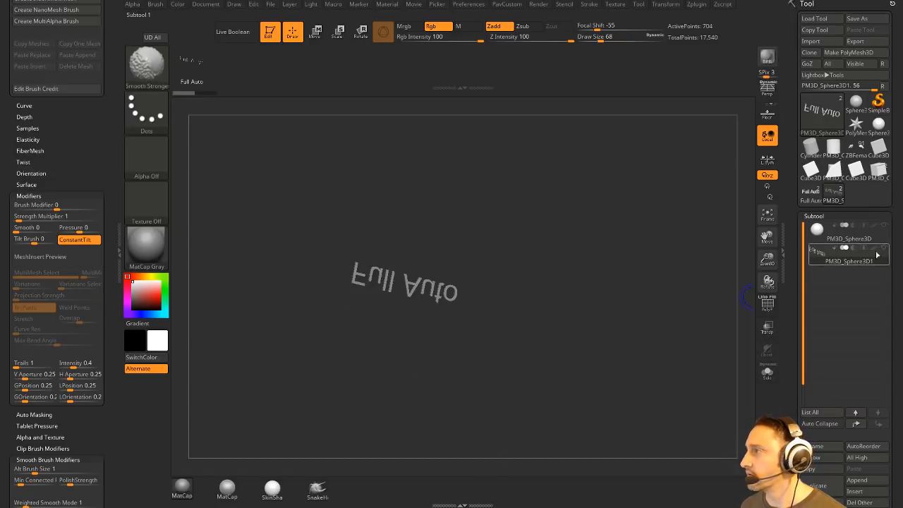
# Make the sphere subtool active and insert one Full Auto text that follows its curvature
pyautogui.click(843, 231)
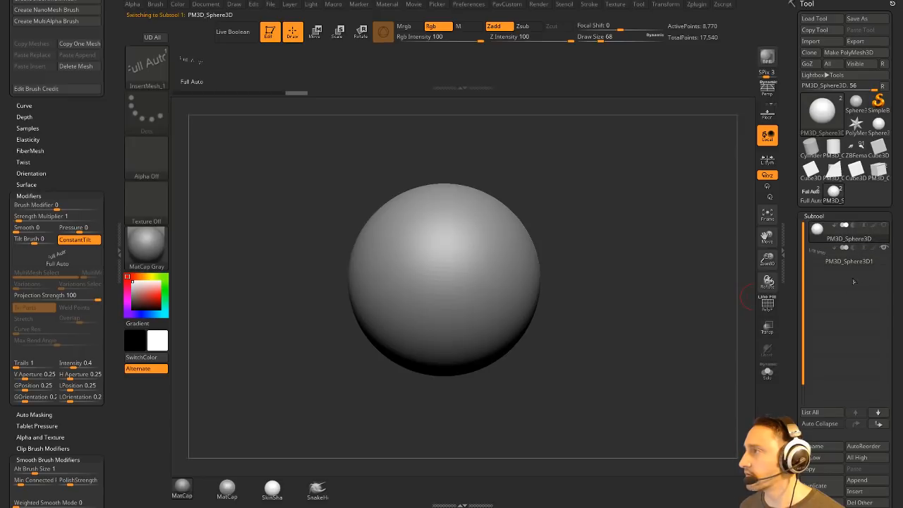
pyautogui.click(767, 372)
pyautogui.keyDown('alt'); pyautogui.click(433, 296); pyautogui.keyUp('alt')
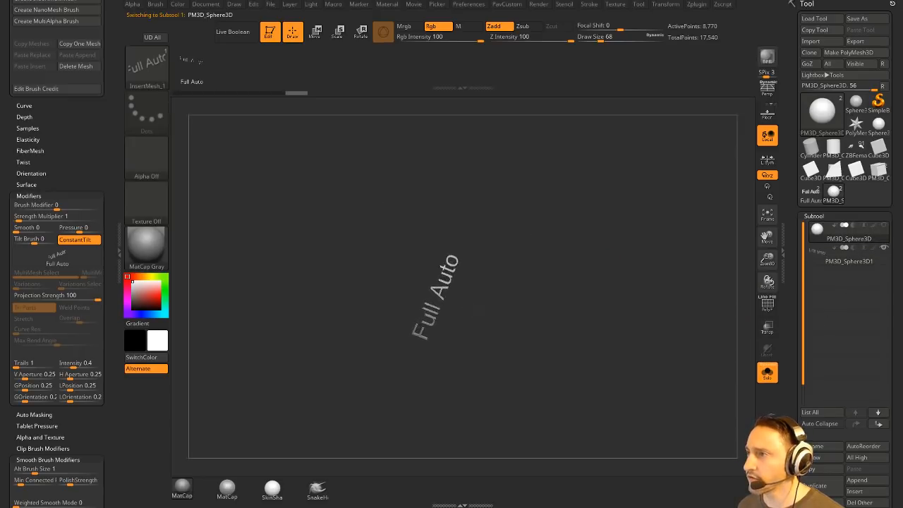
pyautogui.moveTo(478, 310); pyautogui.dragTo(484, 313)
pyautogui.moveTo(575, 306)
pyautogui.mouseDown()
pyautogui.moveTo(655, 322)
pyautogui.moveTo(580, 310)
pyautogui.mouseUp()
pyautogui.click(766, 374)
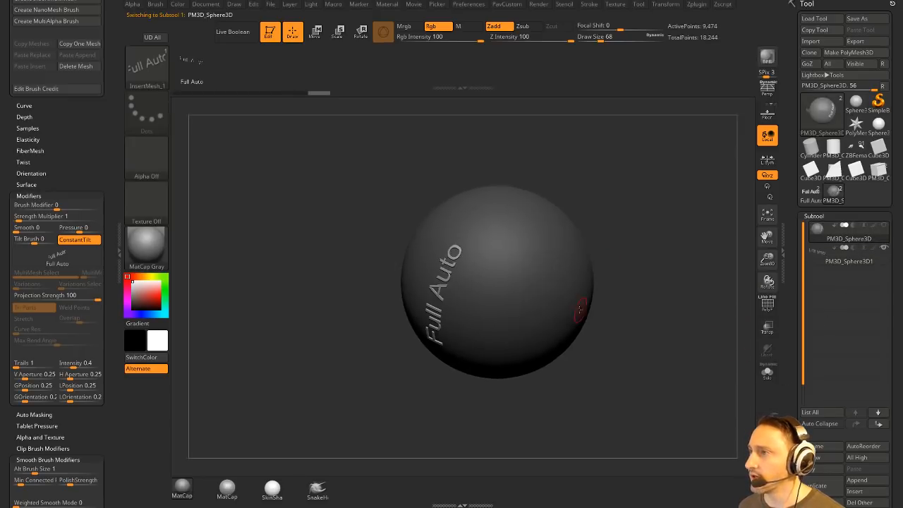
# Insert more projected Full Auto texts at different angles and positions all around the sphere
pyautogui.moveTo(517, 297); pyautogui.dragTo(558, 416)
pyautogui.moveTo(550, 238); pyautogui.dragTo(597, 265)
pyautogui.moveTo(667, 271); pyautogui.dragTo(713, 283)
pyautogui.moveTo(474, 171); pyautogui.dragTo(522, 211)
pyautogui.moveTo(599, 222); pyautogui.dragTo(587, 162)
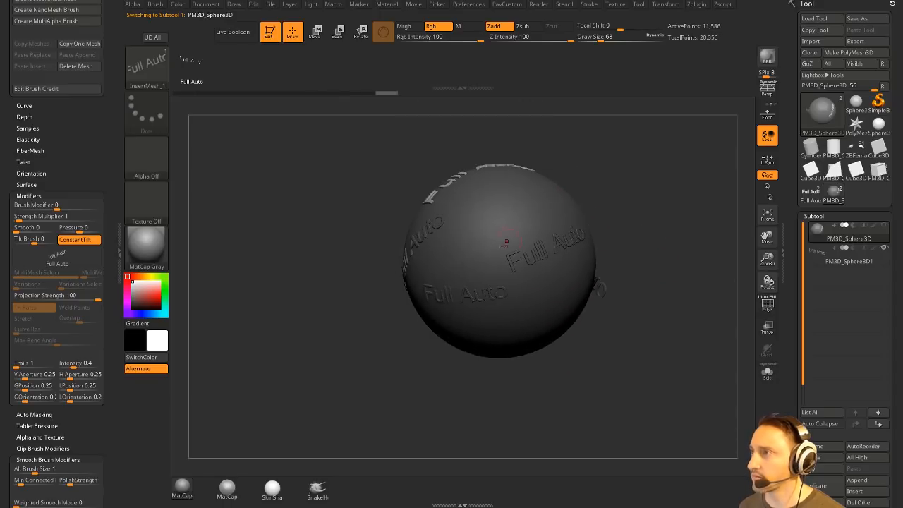
pyautogui.moveTo(476, 243); pyautogui.dragTo(509, 269)
pyautogui.moveTo(674, 281); pyautogui.dragTo(769, 286)
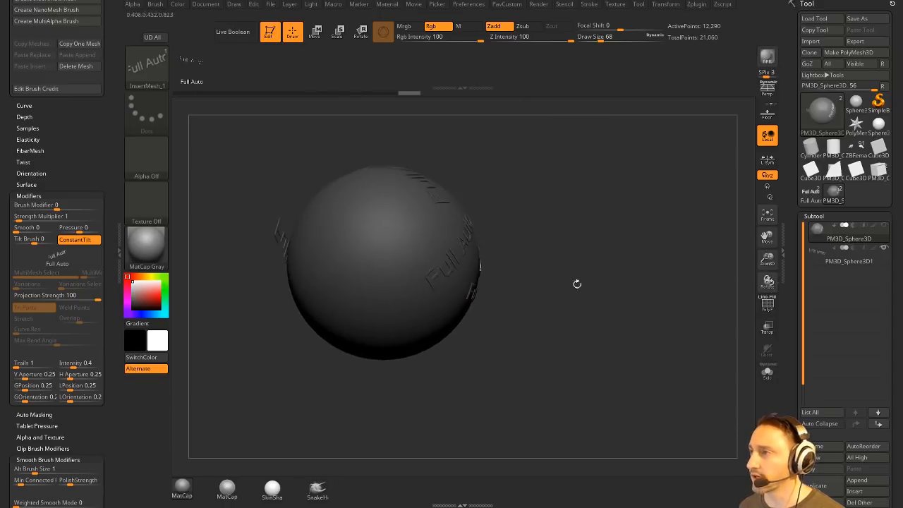
pyautogui.moveTo(577, 283); pyautogui.dragTo(721, 275)
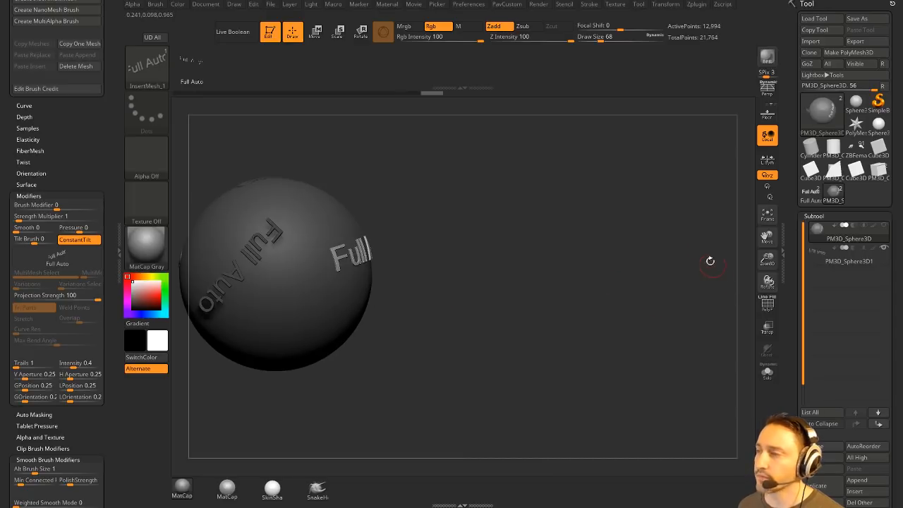
pyautogui.keyDown('alt'); pyautogui.moveTo(624, 228); pyautogui.dragTo(715, 257); pyautogui.keyUp('alt')
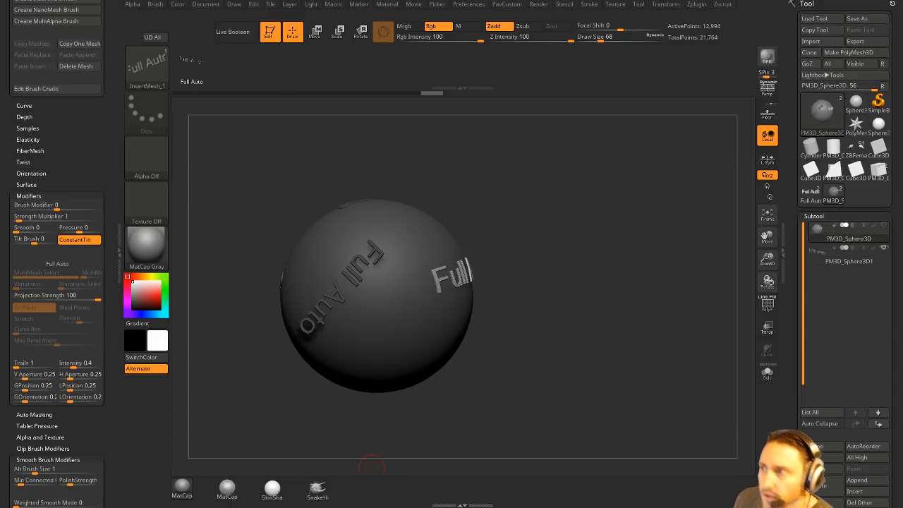
# Isolate the sphere's polygroup and split the hidden inserted texts into a separate subtool
pyautogui.moveTo(676, 360); pyautogui.dragTo(666, 337)
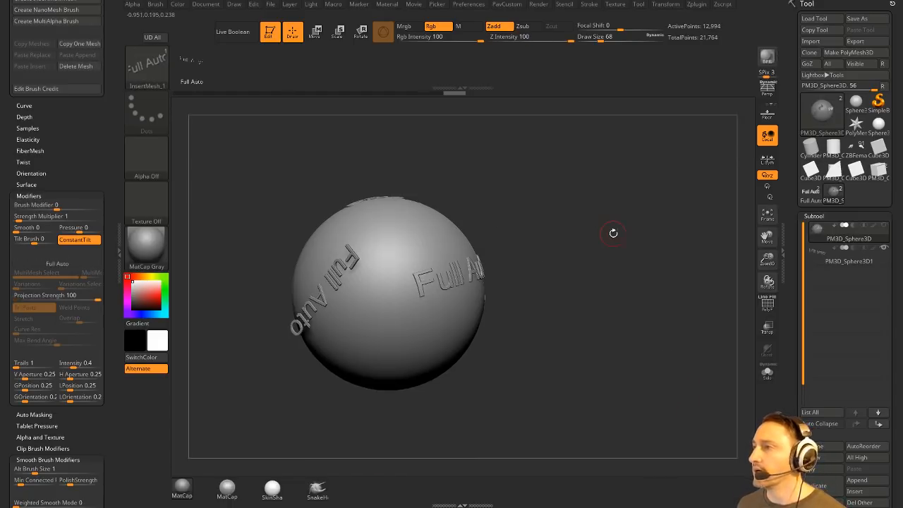
pyautogui.moveTo(574, 258); pyautogui.dragTo(515, 302)
pyautogui.keyDown('ctrl'); pyautogui.keyDown('shift'); pyautogui.click(480, 312); pyautogui.keyUp('shift'); pyautogui.keyUp('ctrl')
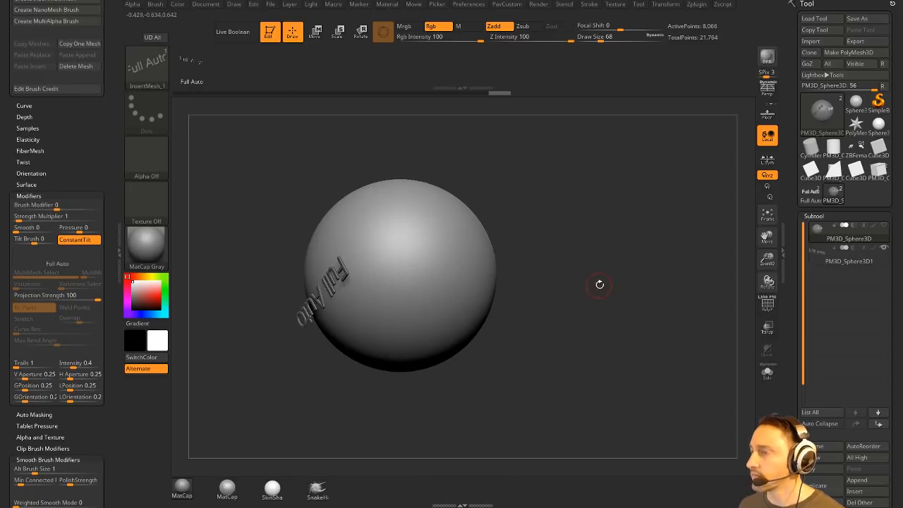
pyautogui.press('2')
pyautogui.click(621, 254)
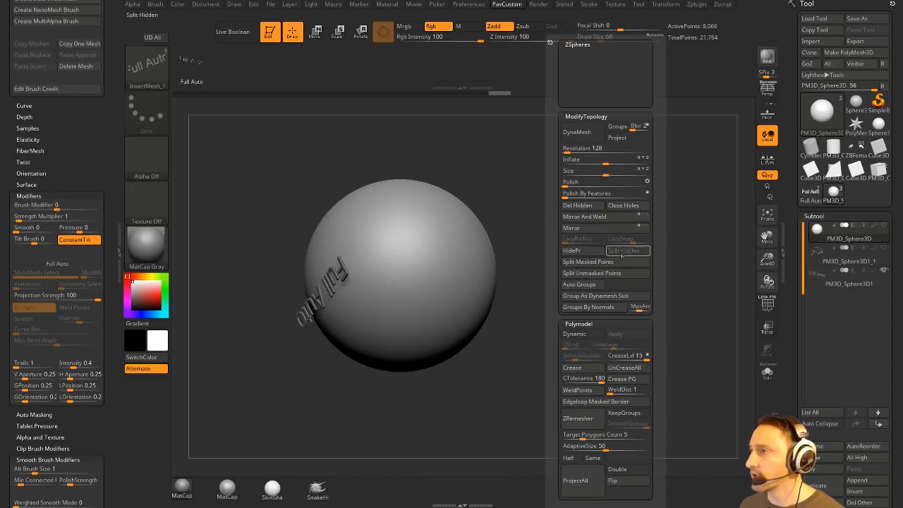
# Make the split-off text subtool active, show the sphere with it, and set the text to subtract with Live Boolean on
pyautogui.click(843, 261)
pyautogui.moveTo(705, 277); pyautogui.dragTo(617, 286)
pyautogui.click(883, 225)
pyautogui.keyDown('alt'); pyautogui.moveTo(612, 247); pyautogui.dragTo(687, 303); pyautogui.keyUp('alt')
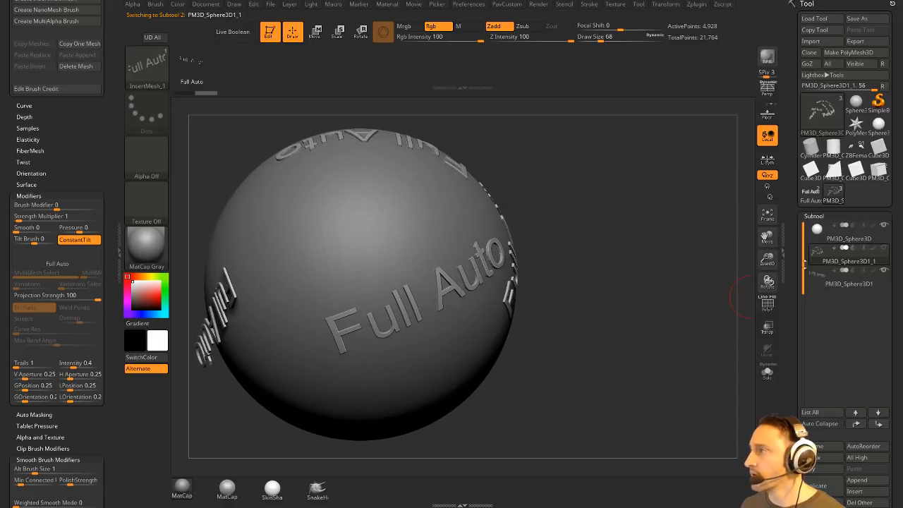
pyautogui.click(853, 248)
pyautogui.click(240, 34)
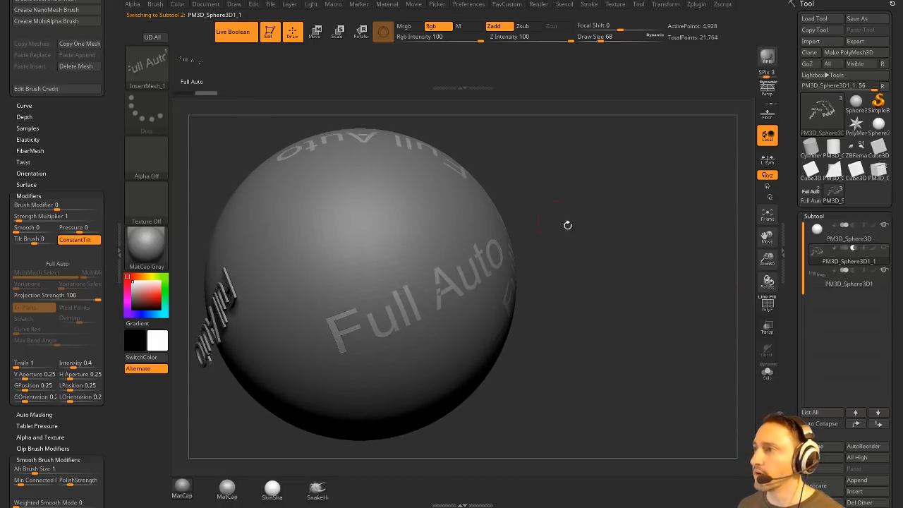
# Rotate and shift the text subtool against the sphere to preview the cut, and switch Live Boolean and the text's Start flag off
pyautogui.moveTo(566, 224)
pyautogui.mouseDown()
pyautogui.moveTo(645, 211)
pyautogui.moveTo(677, 360)
pyautogui.moveTo(631, 230)
pyautogui.moveTo(706, 252)
pyautogui.mouseUp()
pyautogui.press('w')
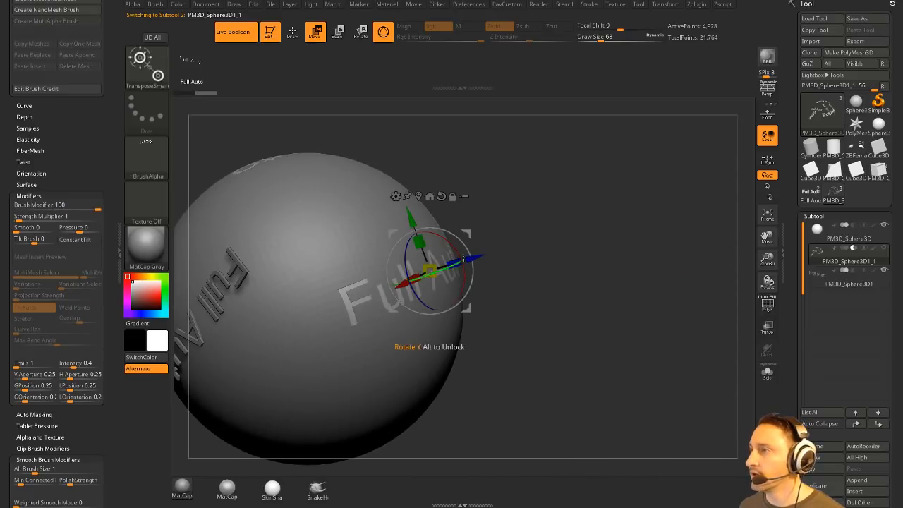
pyautogui.moveTo(476, 258); pyautogui.dragTo(470, 259)
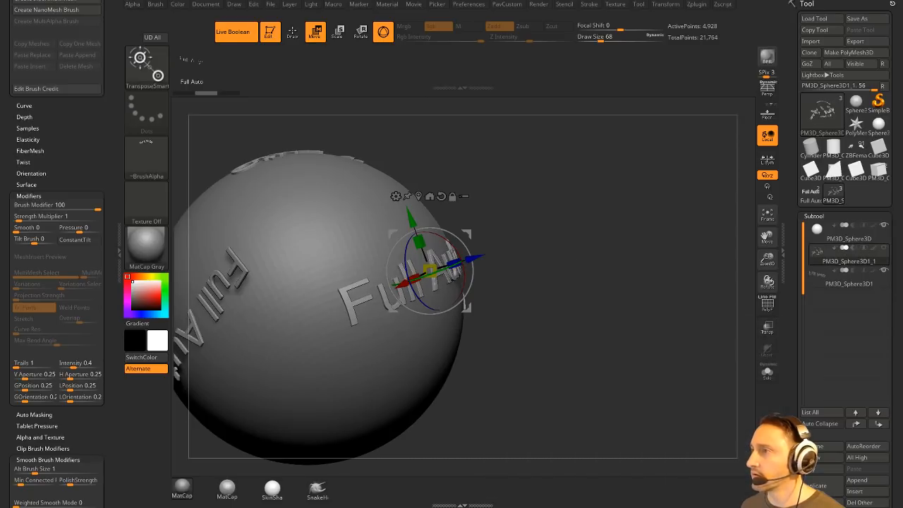
pyautogui.moveTo(480, 255)
pyautogui.mouseDown()
pyautogui.moveTo(510, 249)
pyautogui.moveTo(626, 177)
pyautogui.moveTo(586, 285)
pyautogui.moveTo(655, 310)
pyautogui.moveTo(566, 252)
pyautogui.moveTo(569, 259)
pyautogui.mouseUp()
pyautogui.press('q')
pyautogui.keyDown('alt'); pyautogui.moveTo(490, 275); pyautogui.dragTo(598, 245); pyautogui.keyUp('alt')
pyautogui.click(235, 32)
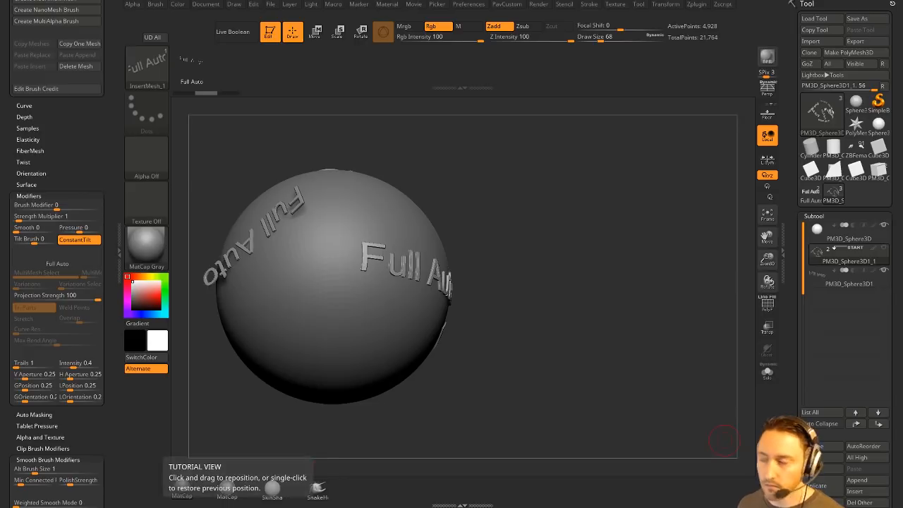
pyautogui.click(832, 249)
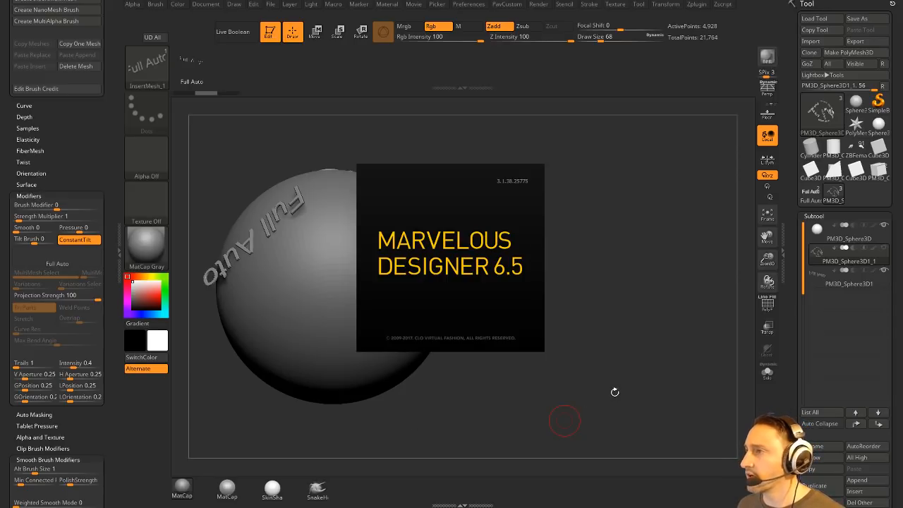
# Skip the Marvelous Designer 6.5 update and minimize its window to return to ZBrush
pyautogui.click(426, 244)
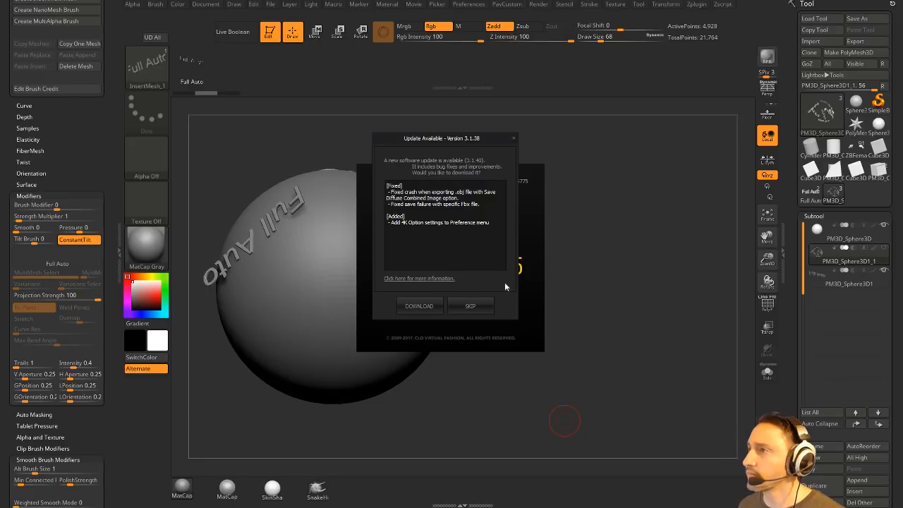
pyautogui.click(470, 306)
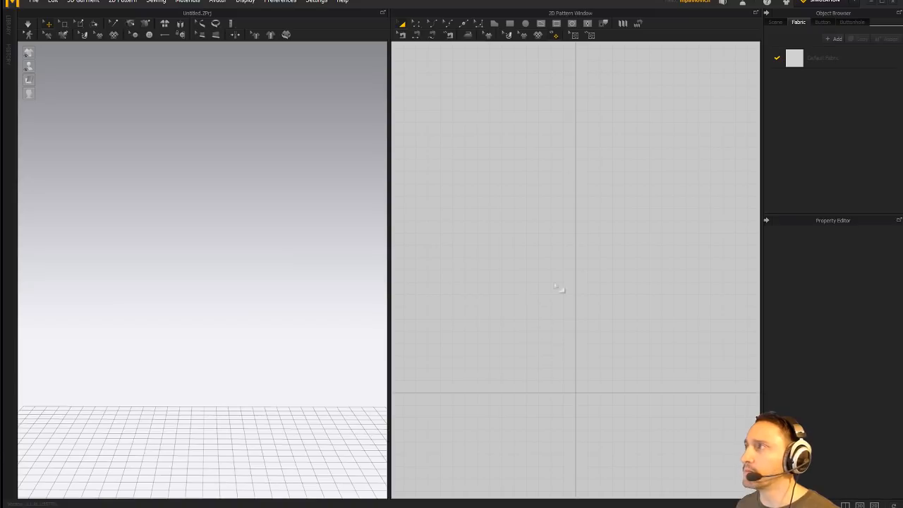
pyautogui.click(872, 2)
pyautogui.moveTo(578, 258); pyautogui.dragTo(617, 256)
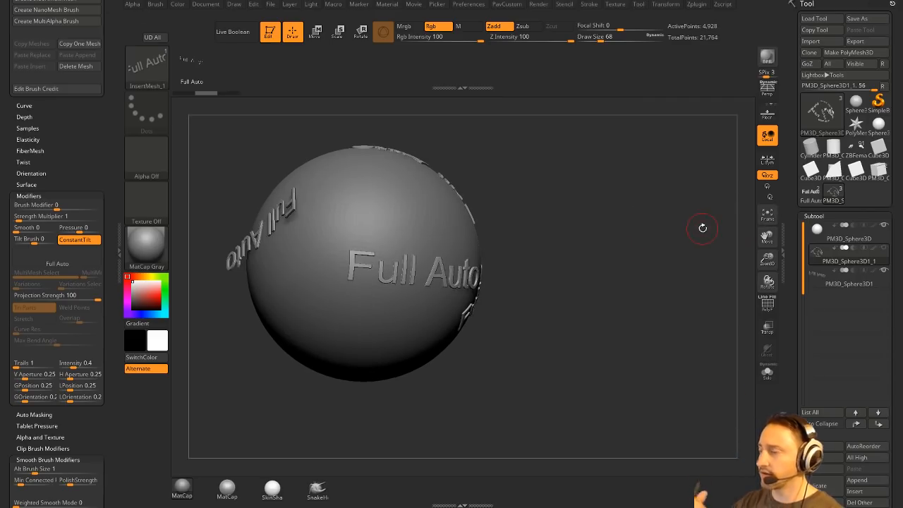
# Clear the canvas and draw a fresh polymesh sphere on it in Edit mode
pyautogui.click(270, 32)
pyautogui.hotkey('ctrl', 'n')
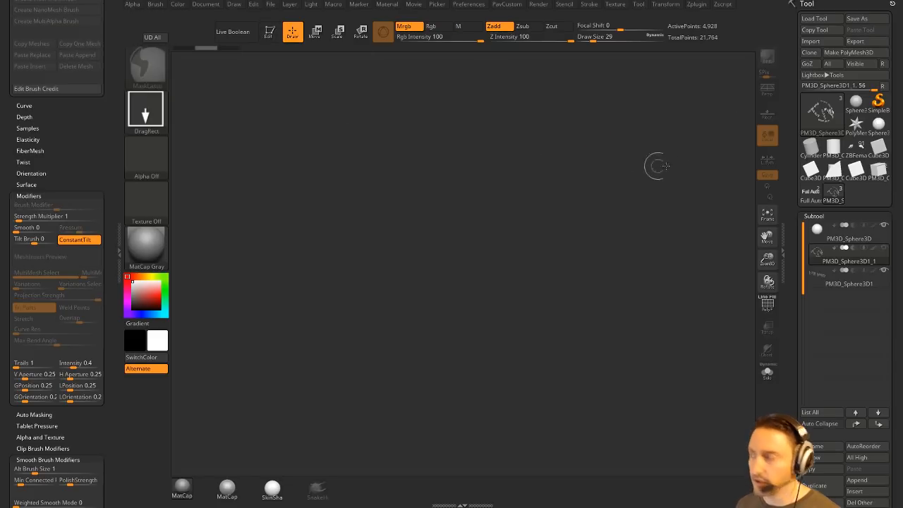
pyautogui.click(879, 126)
pyautogui.moveTo(472, 275); pyautogui.dragTo(539, 303)
pyautogui.click(271, 32)
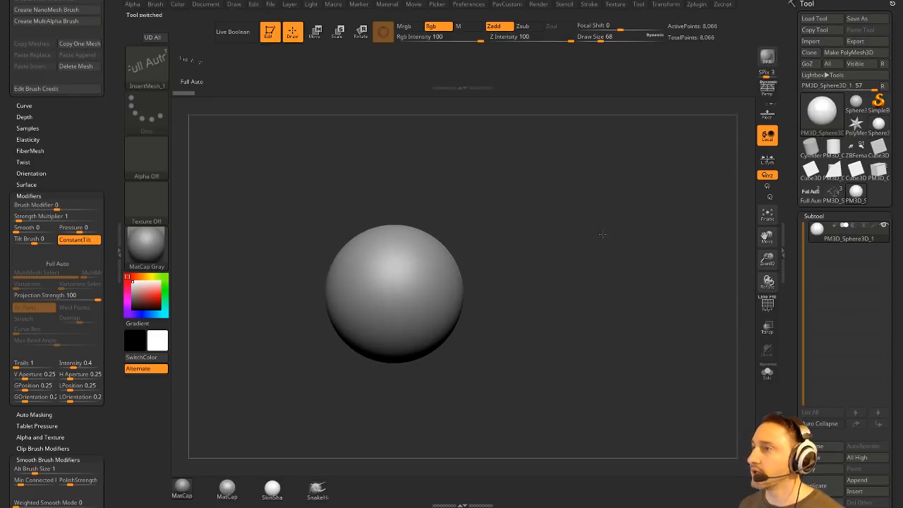
# Show the new sphere's polygroup wireframe and DynaMesh it at resolution 128
pyautogui.click(766, 305)
pyautogui.press('space')
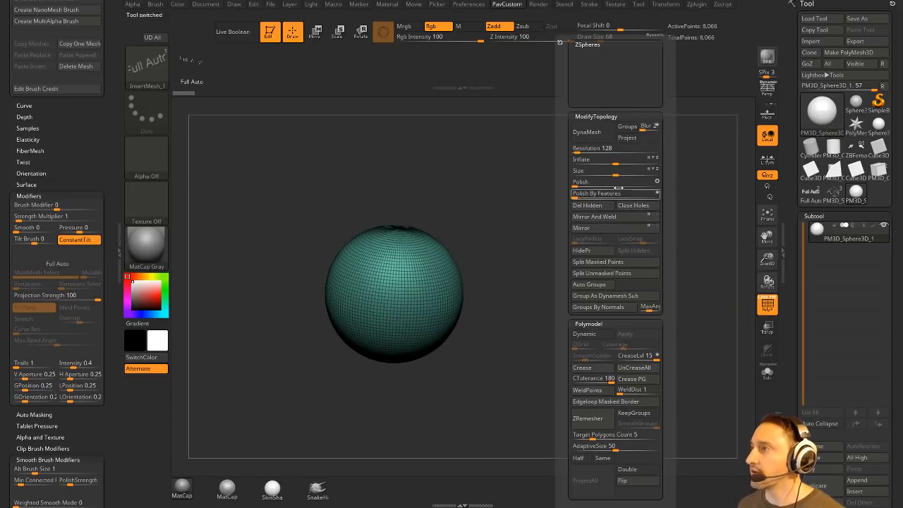
pyautogui.click(584, 141)
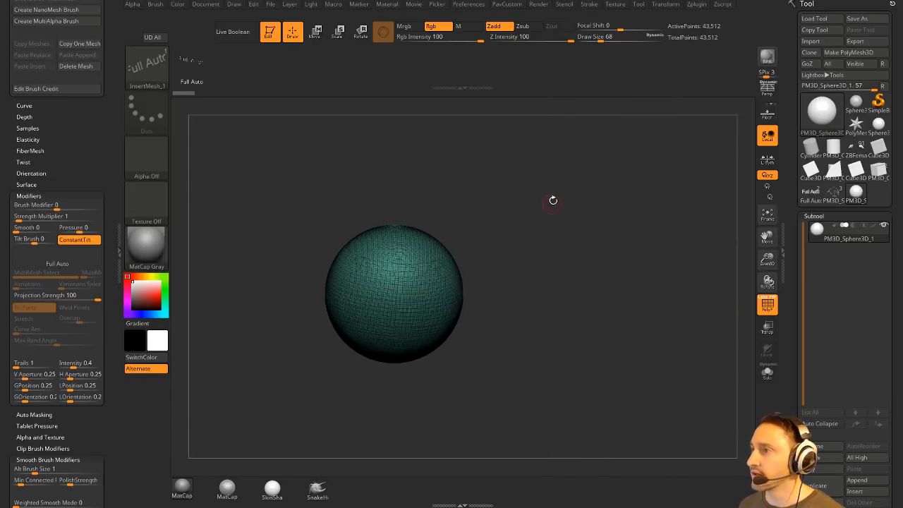
pyautogui.moveTo(554, 201)
pyautogui.keyDown('alt'); pyautogui.mouseDown()
pyautogui.moveTo(560, 262)
pyautogui.moveTo(560, 243)
pyautogui.mouseUp(); pyautogui.keyUp('alt')
# Cut a narrow vertical groove into the front of the DynaMesh sphere
pyautogui.keyDown('ctrl'); pyautogui.keyDown('shift'); pyautogui.click(157, 76); pyautogui.keyUp('shift'); pyautogui.keyUp('ctrl')
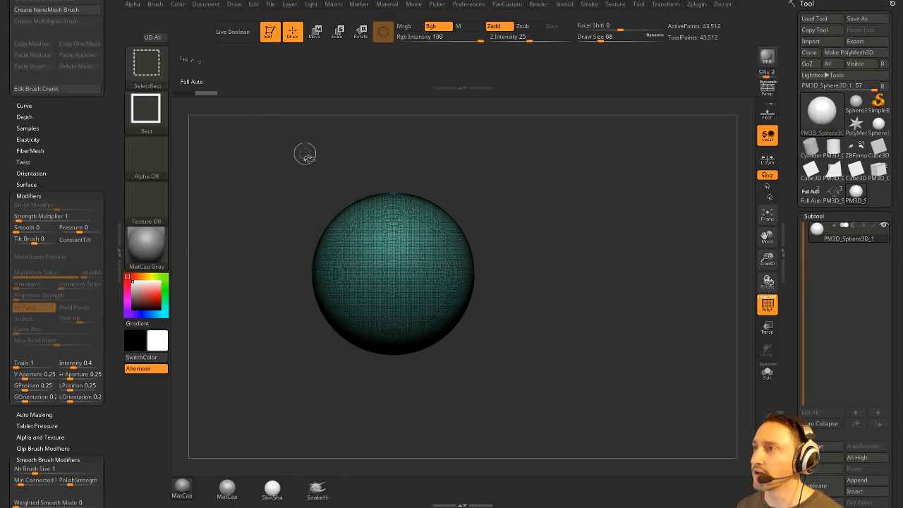
pyautogui.keyDown('ctrl'); pyautogui.keyDown('shift'); pyautogui.click(151, 69); pyautogui.keyUp('shift'); pyautogui.keyUp('ctrl')
pyautogui.keyDown('ctrl'); pyautogui.keyDown('shift'); pyautogui.click(285, 121); pyautogui.keyUp('shift'); pyautogui.keyUp('ctrl')
pyautogui.moveTo(374, 349)
pyautogui.keyDown('ctrl'); pyautogui.keyDown('shift'); pyautogui.mouseDown()
pyautogui.moveTo(427, 410)
pyautogui.moveTo(400, 453)
pyautogui.mouseUp(); pyautogui.keyUp('shift'); pyautogui.keyUp('ctrl')
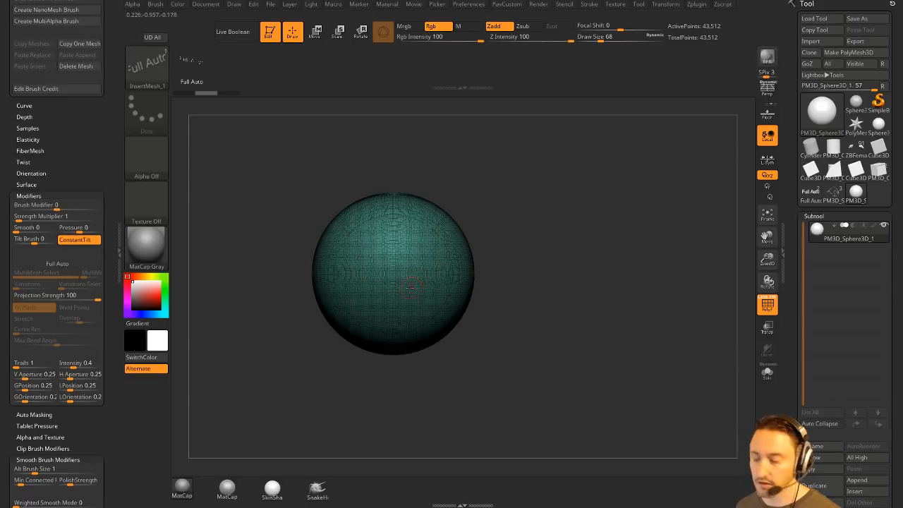
pyautogui.keyDown('ctrl'); pyautogui.keyDown('alt'); pyautogui.keyDown('shift'); pyautogui.moveTo(484, 303); pyautogui.dragTo(402, 438); pyautogui.keyUp('shift'); pyautogui.keyUp('alt'); pyautogui.keyUp('ctrl')
# Re-DynaMesh the sphere so the cut groove gets even topology
pyautogui.moveTo(590, 326); pyautogui.dragTo(588, 214)
pyautogui.press('space')
pyautogui.click(611, 210)
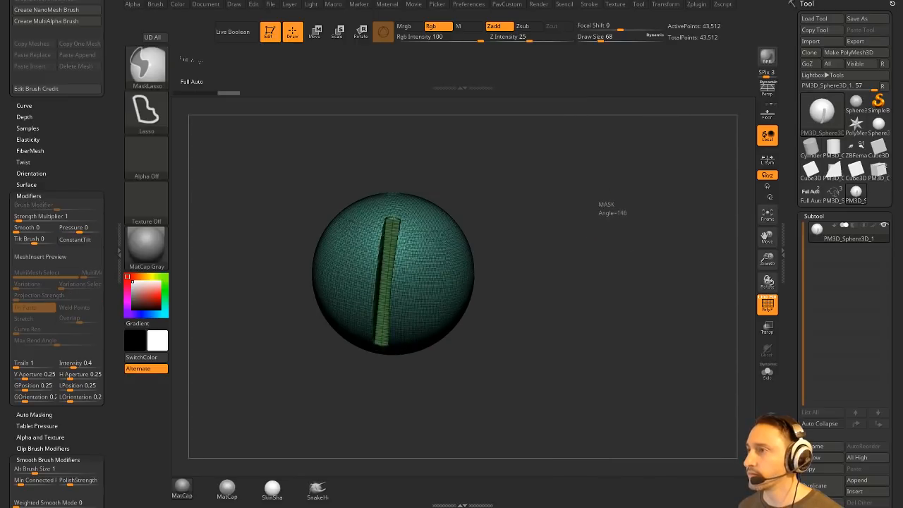
pyautogui.hotkey('ctrl', 'z')
pyautogui.press('space')
pyautogui.hotkey('ctrl', 'shift', 'z')
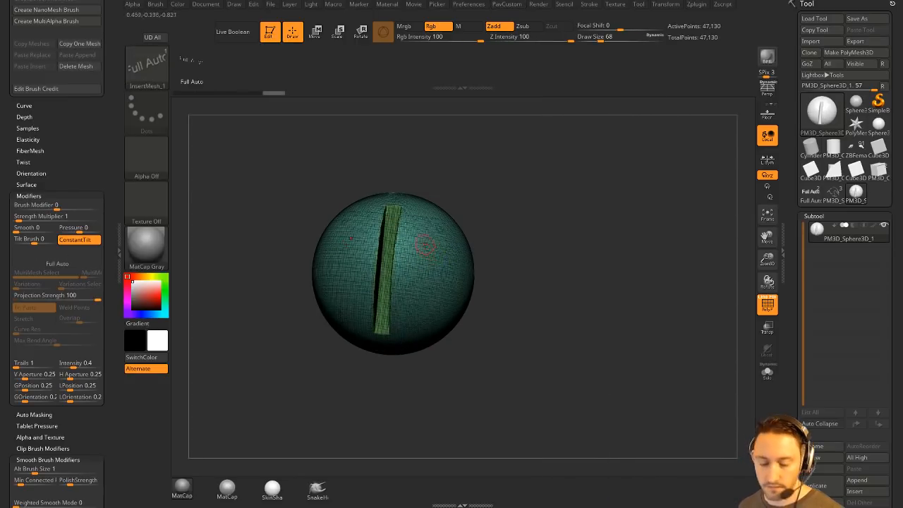
# Hide the wireframe, enlarge the draw size and smooth the edges along the groove
pyautogui.moveTo(699, 300); pyautogui.dragTo(730, 306)
pyautogui.hotkey('shift', 'f')
pyautogui.keyDown('shift'); pyautogui.moveTo(633, 233); pyautogui.dragTo(615, 257); pyautogui.keyUp('shift')
pyautogui.press('s')
pyautogui.moveTo(407, 274); pyautogui.dragTo(428, 273)
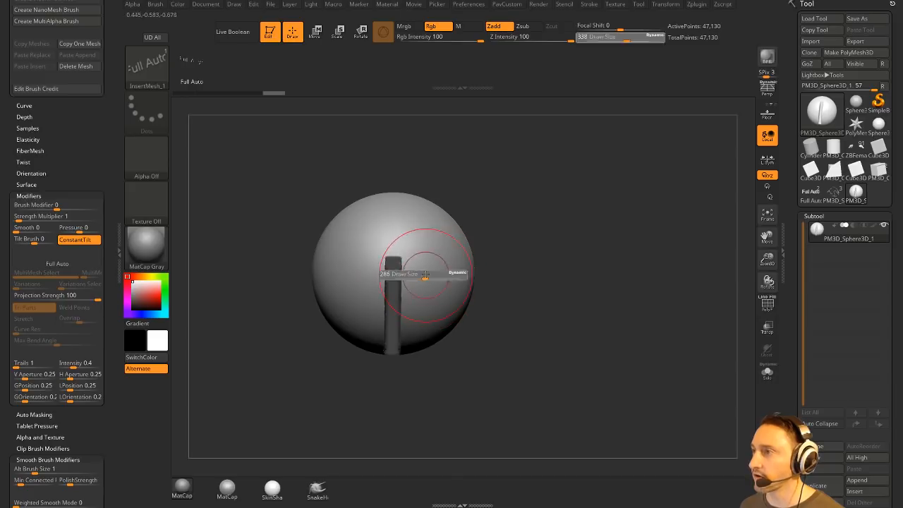
pyautogui.moveTo(403, 340)
pyautogui.keyDown('shift'); pyautogui.mouseDown()
pyautogui.moveTo(400, 264)
pyautogui.moveTo(394, 282)
pyautogui.mouseUp(); pyautogui.keyUp('shift')
# Duplicate the grooved sphere subtool and make the copy active
pyautogui.moveTo(547, 284)
pyautogui.mouseDown()
pyautogui.moveTo(540, 240)
pyautogui.moveTo(517, 290)
pyautogui.moveTo(577, 270)
pyautogui.moveTo(716, 293)
pyautogui.mouseUp()
pyautogui.moveTo(793, 314); pyautogui.dragTo(816, 179)
pyautogui.click(815, 226)
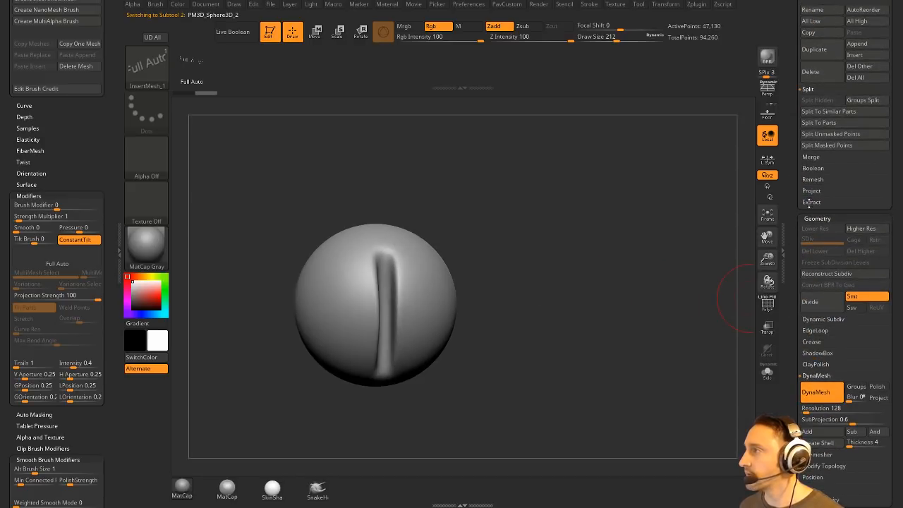
# ZRemesh the duplicate with AdaptiveSize 0 and the Half polygon count option
pyautogui.press('space')
pyautogui.moveTo(791, 363); pyautogui.dragTo(792, 139)
pyautogui.click(816, 232)
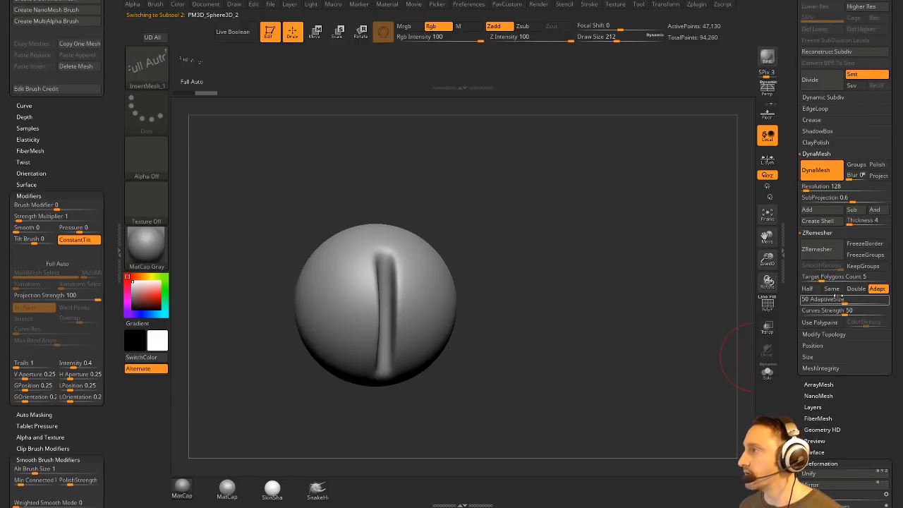
pyautogui.moveTo(821, 303); pyautogui.dragTo(793, 303)
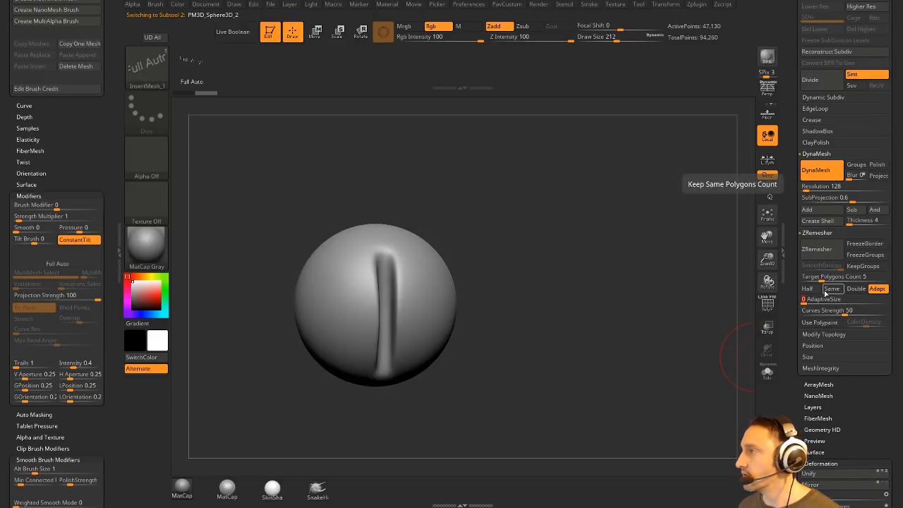
pyautogui.click(817, 288)
pyautogui.click(819, 249)
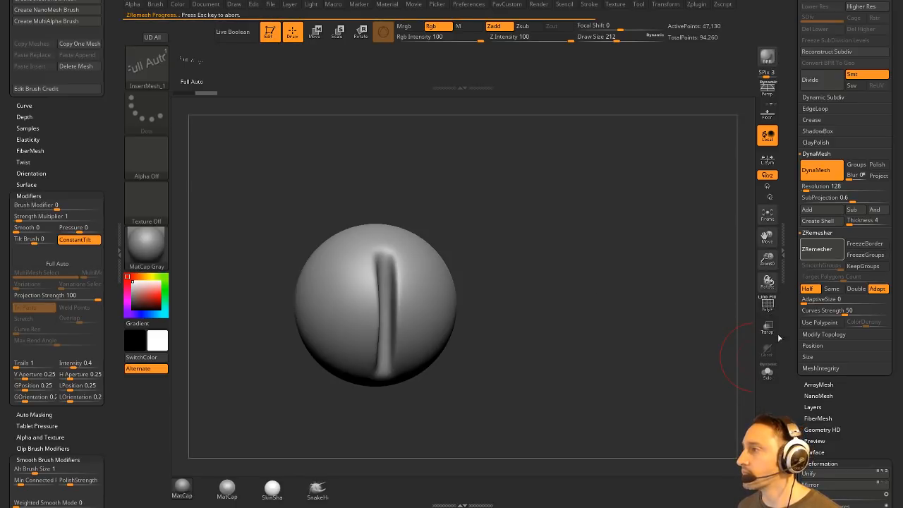
# Show the duplicate's wireframe and ZRemesh it three more times at half the polygon count
pyautogui.click(773, 310)
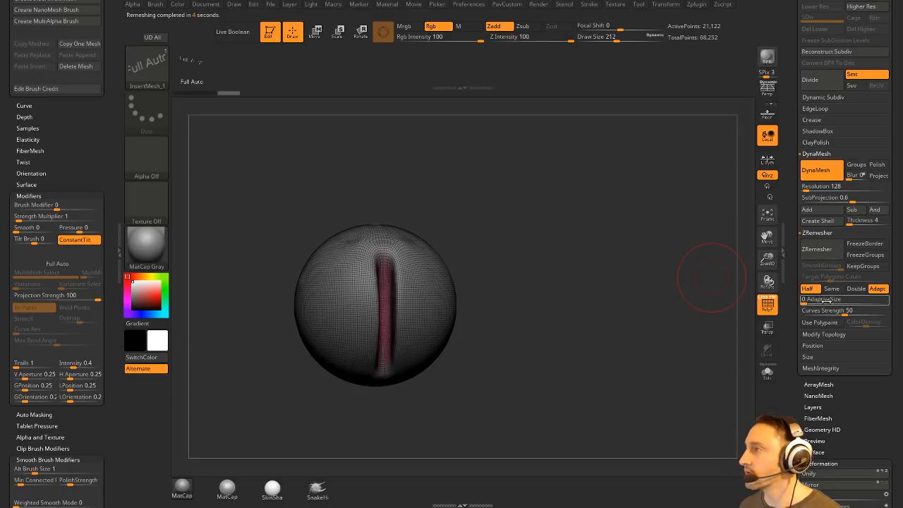
pyautogui.moveTo(738, 286); pyautogui.dragTo(693, 291)
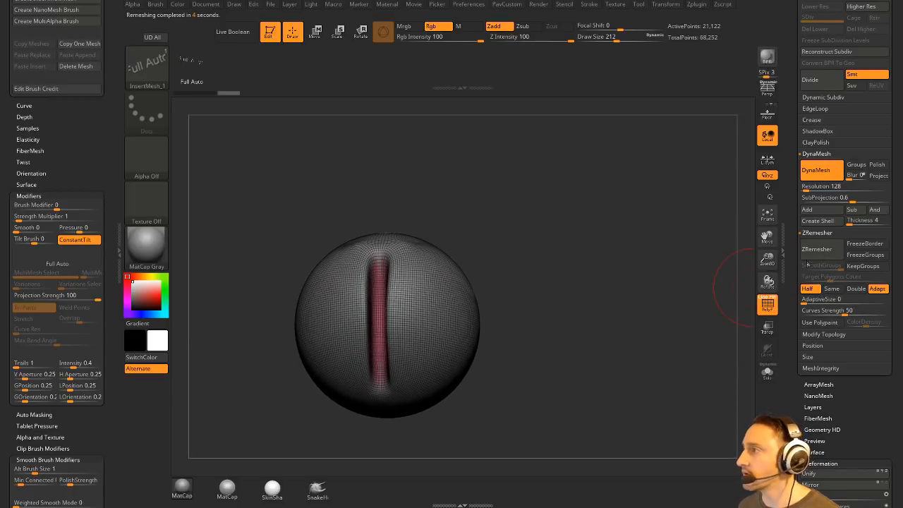
pyautogui.click(817, 249)
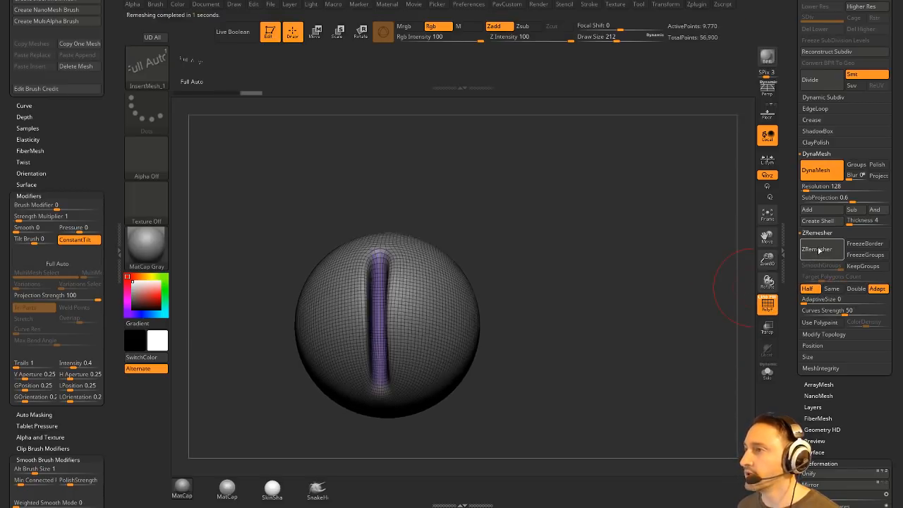
pyautogui.click(819, 251)
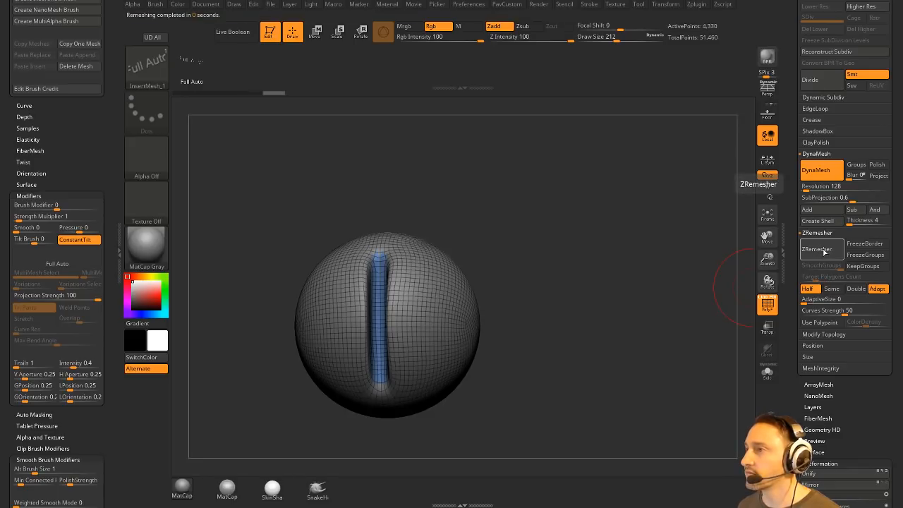
pyautogui.click(822, 251)
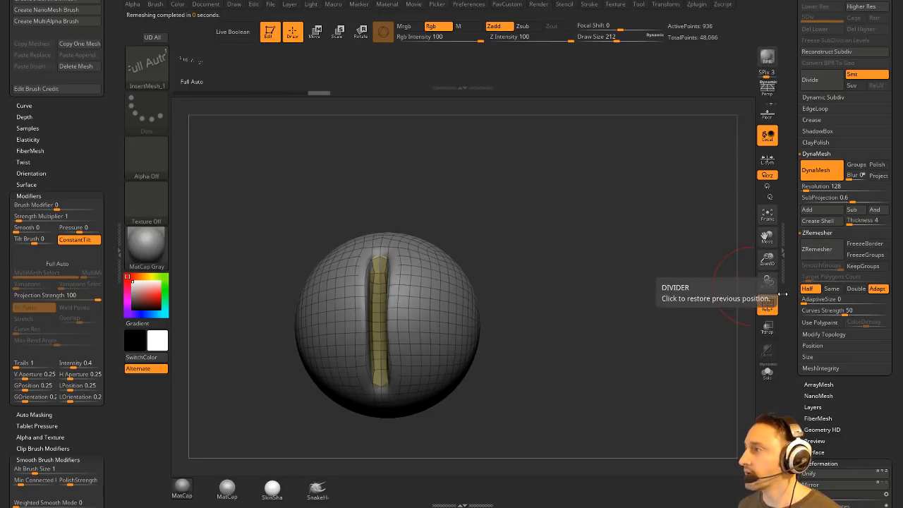
# Expand the subtool projection settings, set the draw size to 149 and subdivide the remeshed duplicate once
pyautogui.moveTo(794, 134)
pyautogui.mouseDown()
pyautogui.moveTo(793, 357)
pyautogui.moveTo(795, 244)
pyautogui.mouseUp()
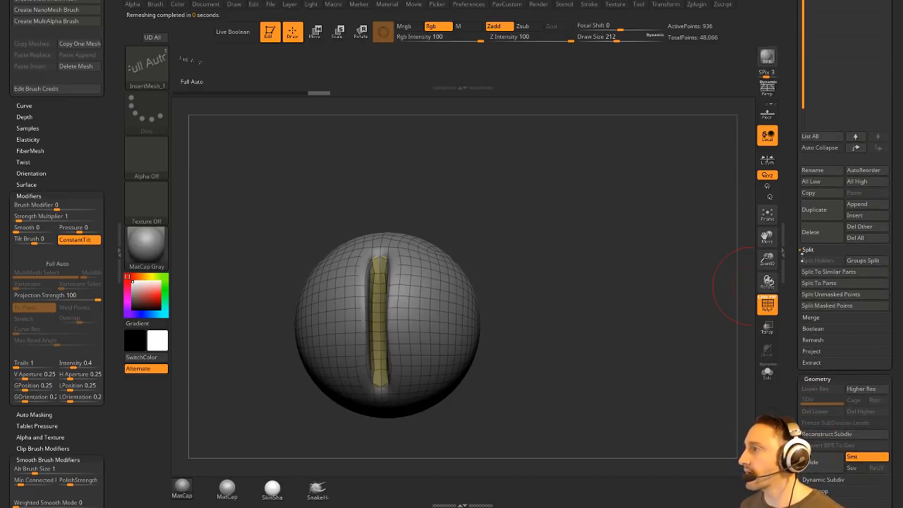
pyautogui.keyDown('shift'); pyautogui.click(814, 350); pyautogui.keyUp('shift')
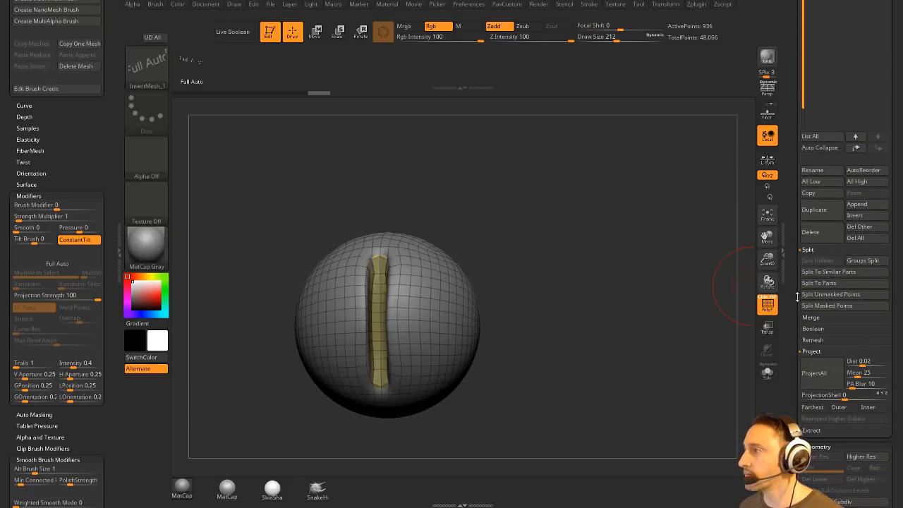
pyautogui.moveTo(798, 296); pyautogui.dragTo(795, 381)
pyautogui.moveTo(666, 257); pyautogui.dragTo(682, 276)
pyautogui.press('s')
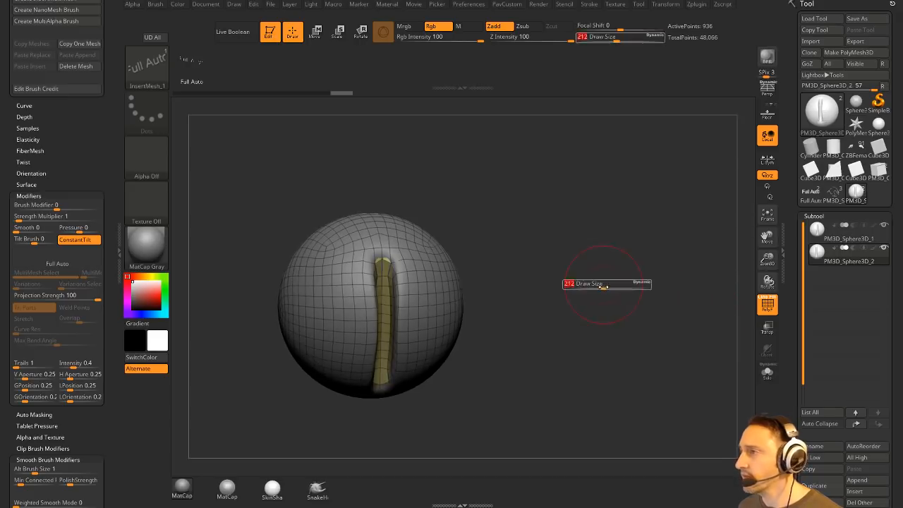
pyautogui.moveTo(602, 285); pyautogui.dragTo(596, 285)
pyautogui.moveTo(794, 317); pyautogui.dragTo(787, 181)
pyautogui.hotkey('ctrl', 'd')
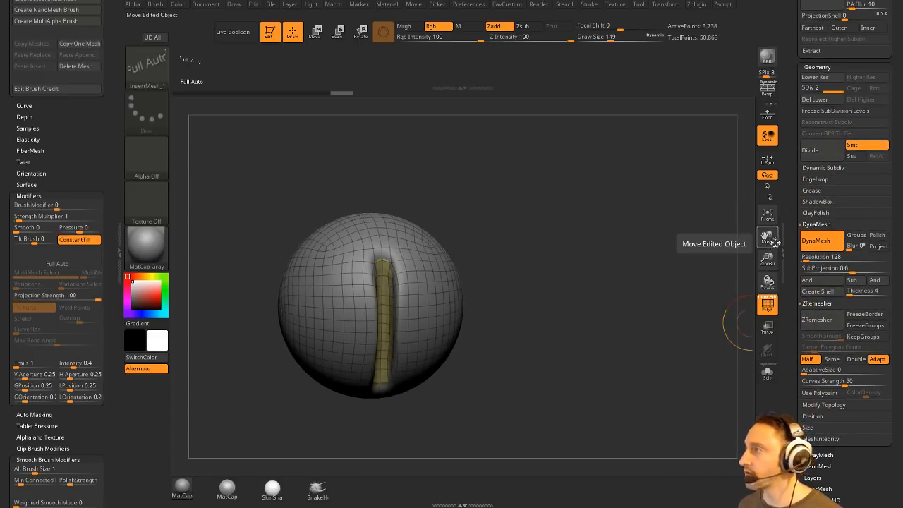
# Subdivide the duplicate further and project the original sphere's groove detail onto it with ProjectAll
pyautogui.moveTo(792, 255); pyautogui.dragTo(794, 389)
pyautogui.click(808, 373)
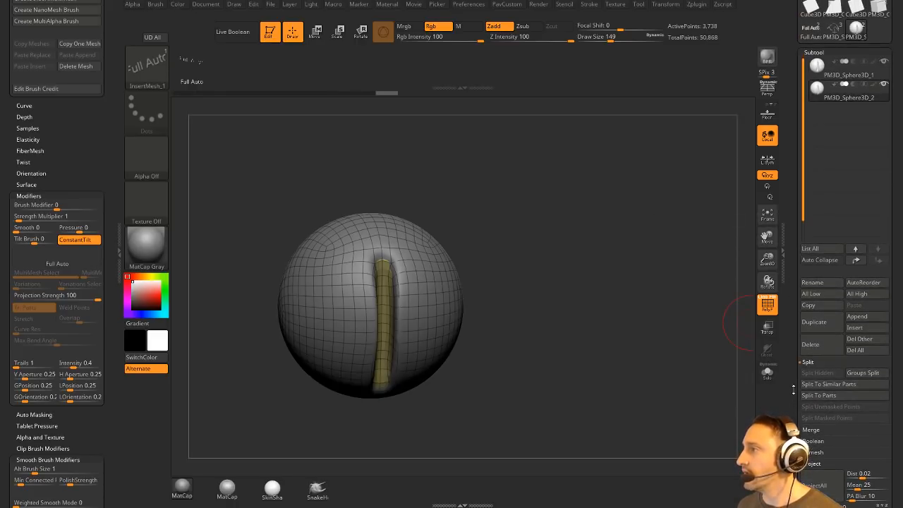
pyautogui.click(811, 481)
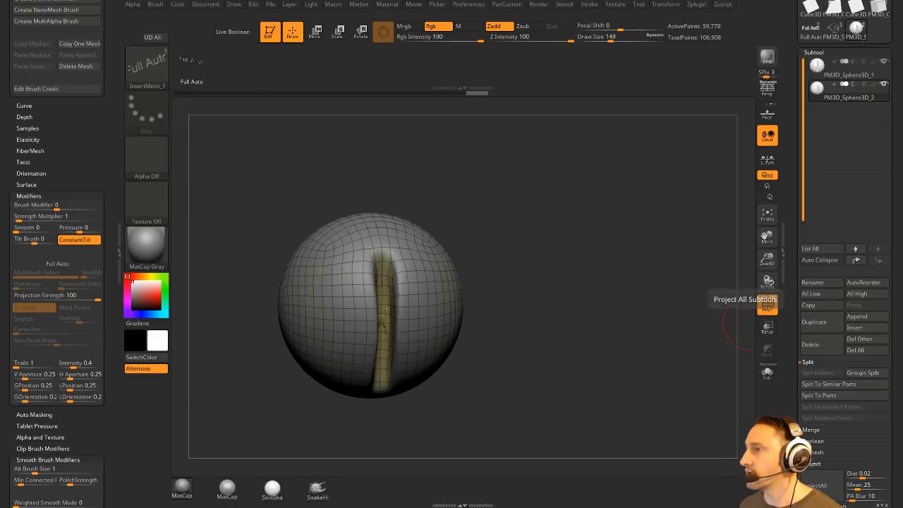
pyautogui.moveTo(615, 298); pyautogui.dragTo(404, 327)
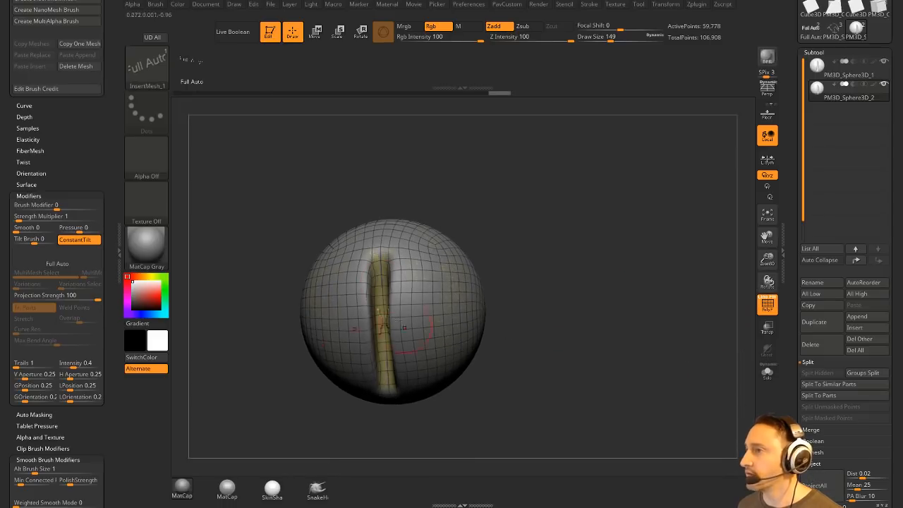
# Isolate the remeshed sphere with its wireframe hidden and choose the ZProject brush
pyautogui.click(764, 381)
pyautogui.moveTo(639, 286)
pyautogui.keyDown('alt'); pyautogui.mouseDown()
pyautogui.moveTo(629, 317)
pyautogui.moveTo(572, 258)
pyautogui.mouseUp(); pyautogui.keyUp('alt')
pyautogui.press('b')
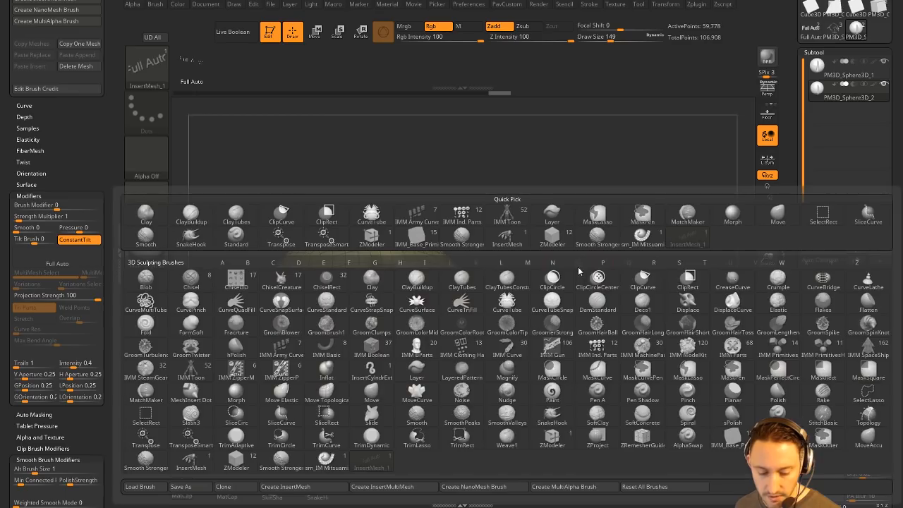
pyautogui.press('z')
pyautogui.press('p')
pyautogui.moveTo(586, 288)
pyautogui.keyDown('alt'); pyautogui.mouseDown()
pyautogui.moveTo(615, 270)
pyautogui.moveTo(630, 275)
pyautogui.moveTo(450, 252)
pyautogui.moveTo(635, 272)
pyautogui.moveTo(446, 271)
pyautogui.mouseUp(); pyautogui.keyUp('alt')
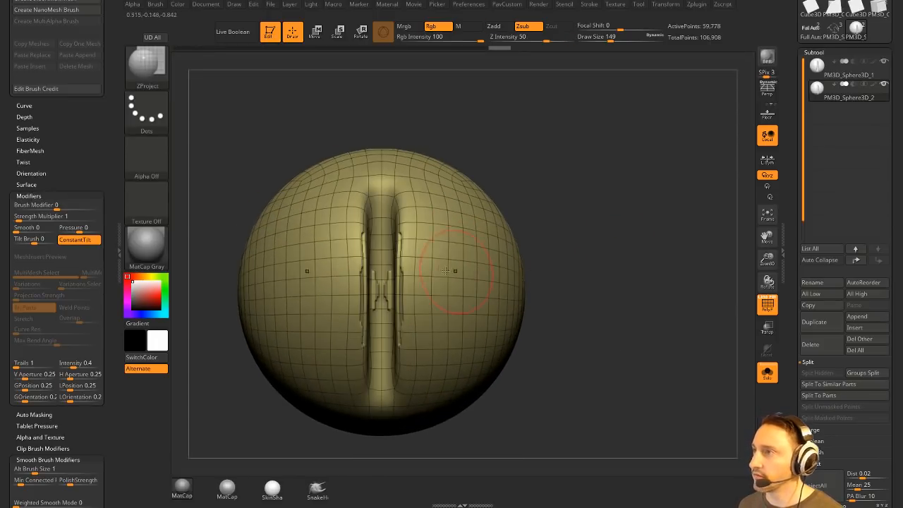
pyautogui.click(768, 305)
pyautogui.moveTo(734, 296); pyautogui.dragTo(685, 288)
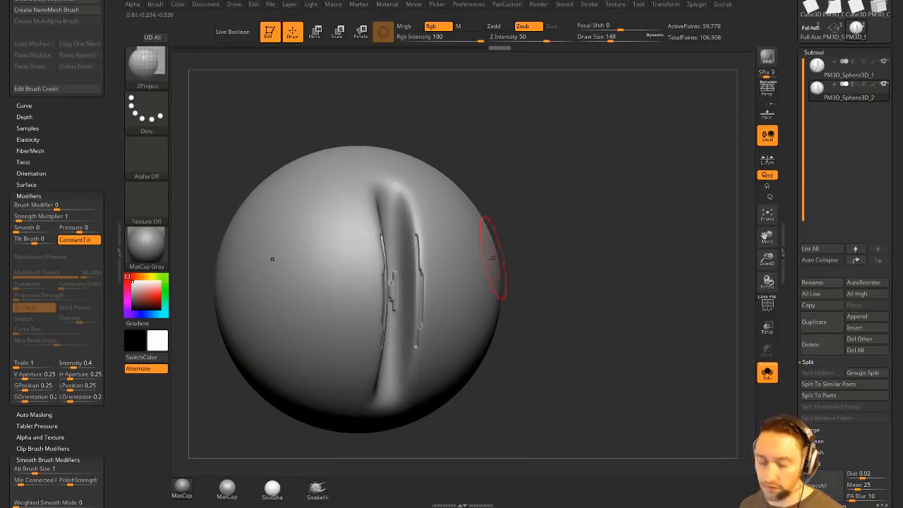
# Reduce the draw size to 90 and smooth the jagged projection artifacts along the groove's right edge
pyautogui.press('[')
pyautogui.press('[')
pyautogui.moveTo(447, 238); pyautogui.dragTo(431, 254)
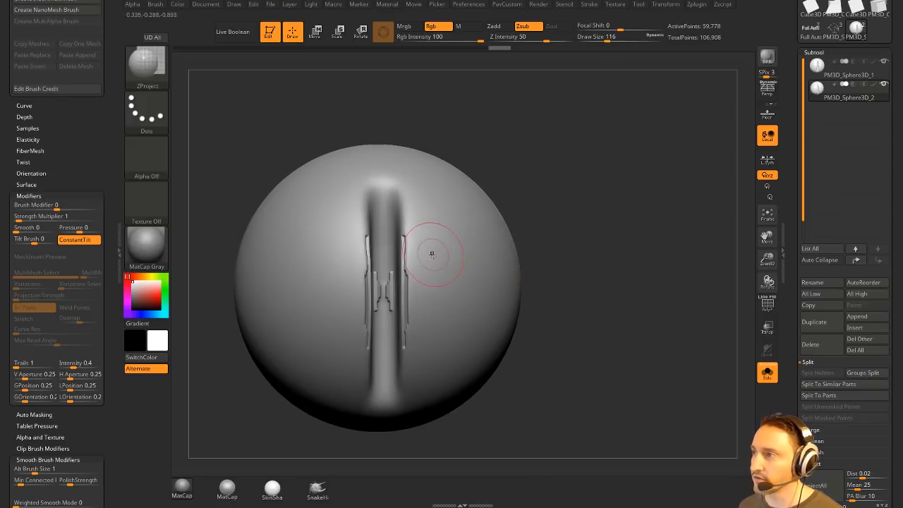
pyautogui.moveTo(560, 193); pyautogui.dragTo(577, 231)
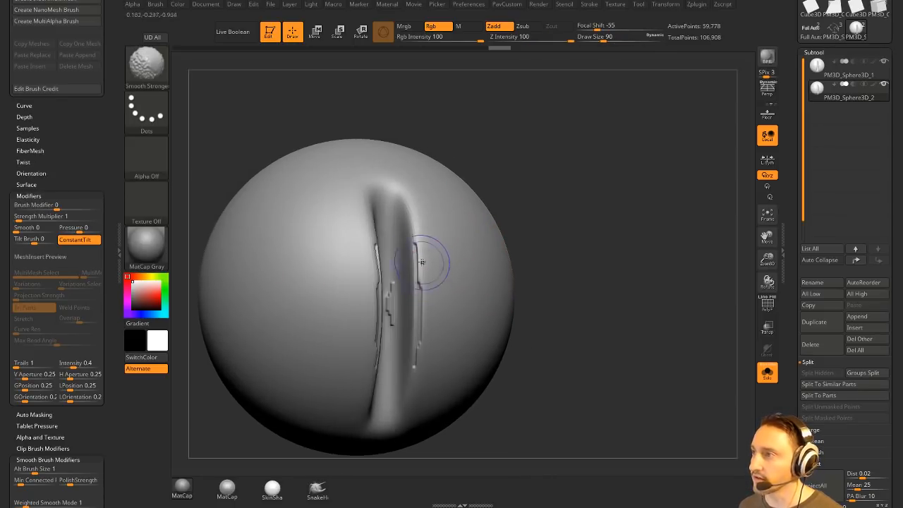
pyautogui.keyDown('shift'); pyautogui.moveTo(403, 204); pyautogui.dragTo(416, 341); pyautogui.keyUp('shift')
# Show both spheres, reproject the groove's right edge and floor with ZProject at draw sizes 83 and 59, and isolate the remeshed sphere again
pyautogui.click(767, 373)
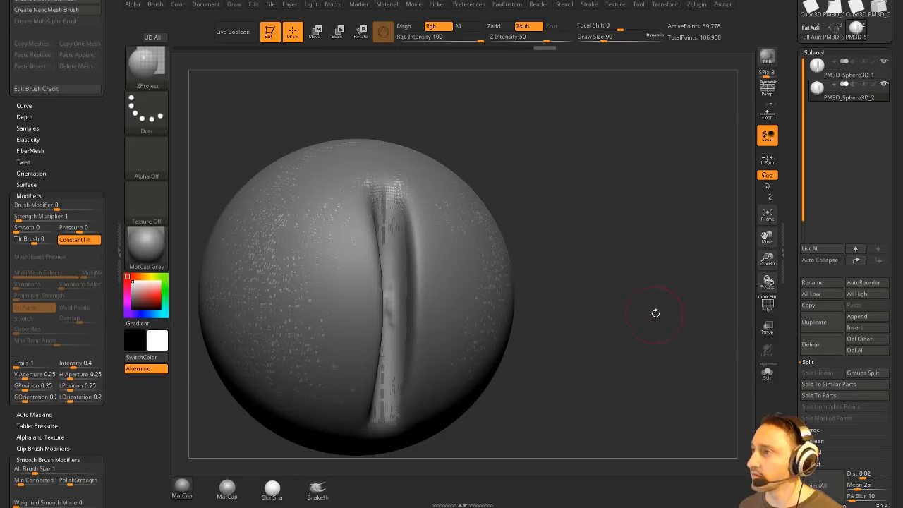
pyautogui.press('s')
pyautogui.click(426, 281)
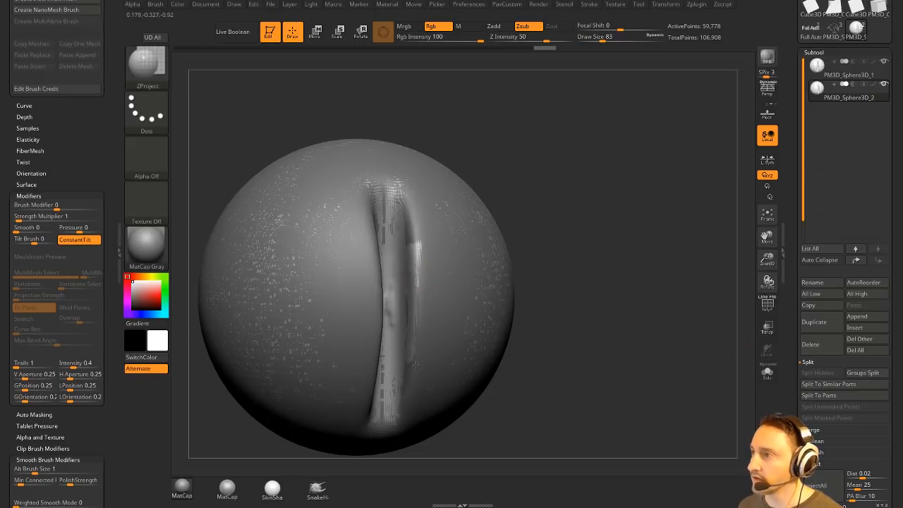
pyautogui.moveTo(415, 365); pyautogui.dragTo(417, 241)
pyautogui.moveTo(534, 227); pyautogui.dragTo(540, 232)
pyautogui.moveTo(392, 279)
pyautogui.mouseDown()
pyautogui.moveTo(393, 303)
pyautogui.moveTo(393, 279)
pyautogui.mouseUp()
pyautogui.press('s')
pyautogui.click(397, 306)
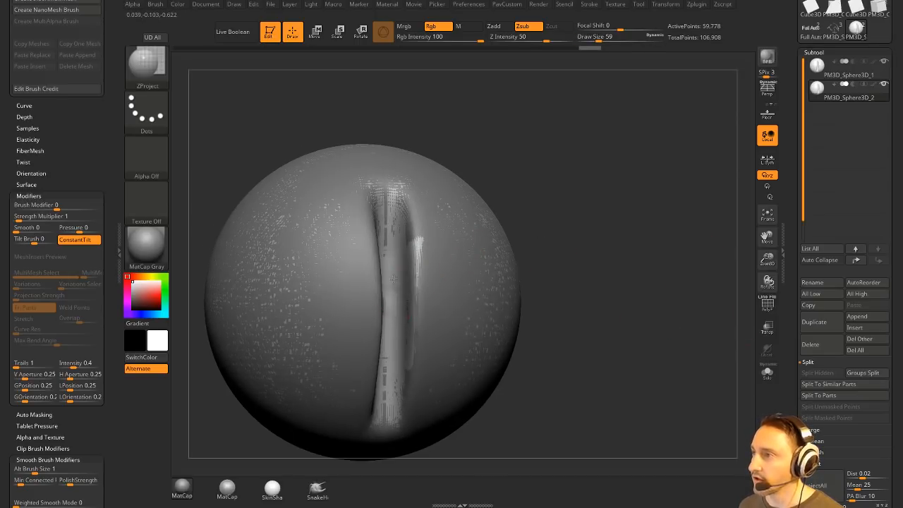
pyautogui.moveTo(596, 247); pyautogui.dragTo(536, 257)
pyautogui.click(768, 375)
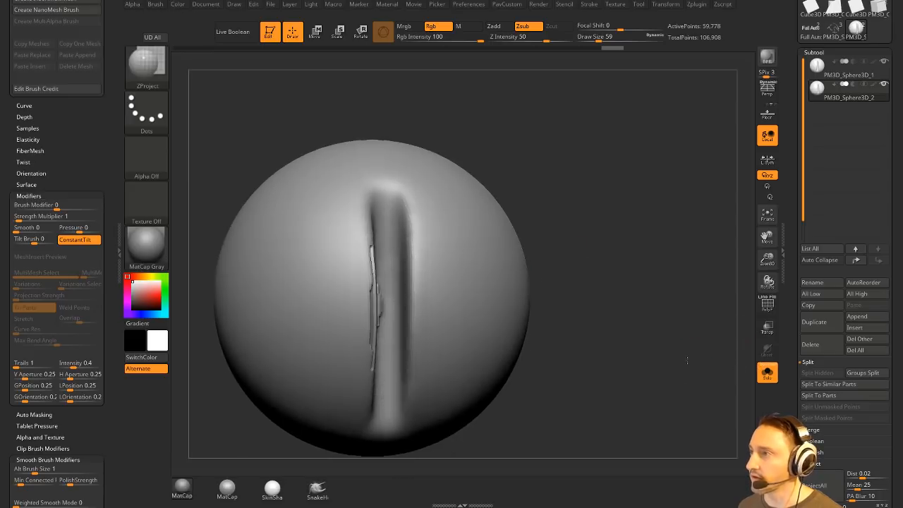
# Mask the cleaned right half of the remeshed sphere up to the groove's centre line
pyautogui.moveTo(606, 120)
pyautogui.keyDown('ctrl'); pyautogui.mouseDown()
pyautogui.moveTo(439, 436)
pyautogui.moveTo(520, 222)
pyautogui.moveTo(487, 158)
pyautogui.mouseUp(); pyautogui.keyUp('ctrl')
pyautogui.keyDown('ctrl'); pyautogui.click(164, 70); pyautogui.keyUp('ctrl')
pyautogui.click(191, 73)
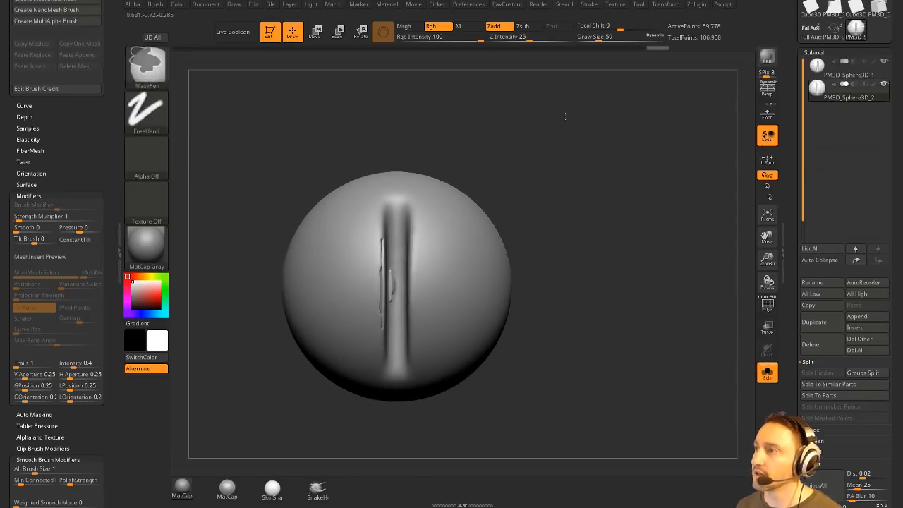
pyautogui.moveTo(567, 113)
pyautogui.keyDown('ctrl'); pyautogui.mouseDown()
pyautogui.moveTo(407, 442)
pyautogui.moveTo(389, 459)
pyautogui.mouseUp(); pyautogui.keyUp('ctrl')
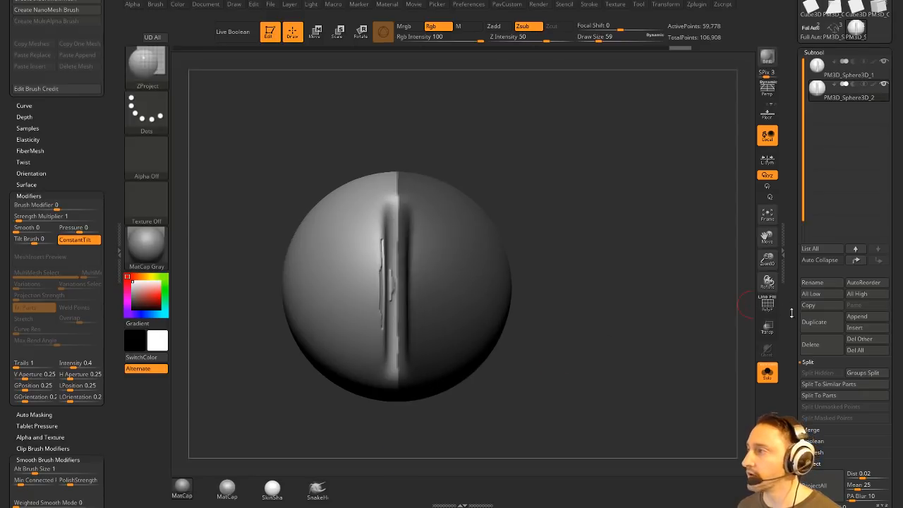
# Restore the sphere's symmetry from the masked half with the ReSym deformation and clear the mask
pyautogui.moveTo(791, 296); pyautogui.dragTo(792, 158)
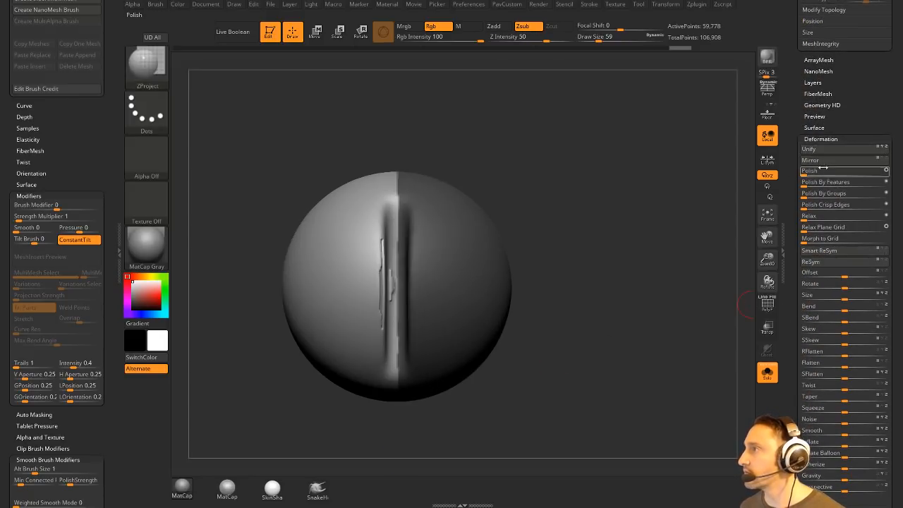
pyautogui.click(820, 260)
pyautogui.keyDown('ctrl'); pyautogui.moveTo(599, 218); pyautogui.dragTo(607, 233); pyautogui.keyUp('ctrl')
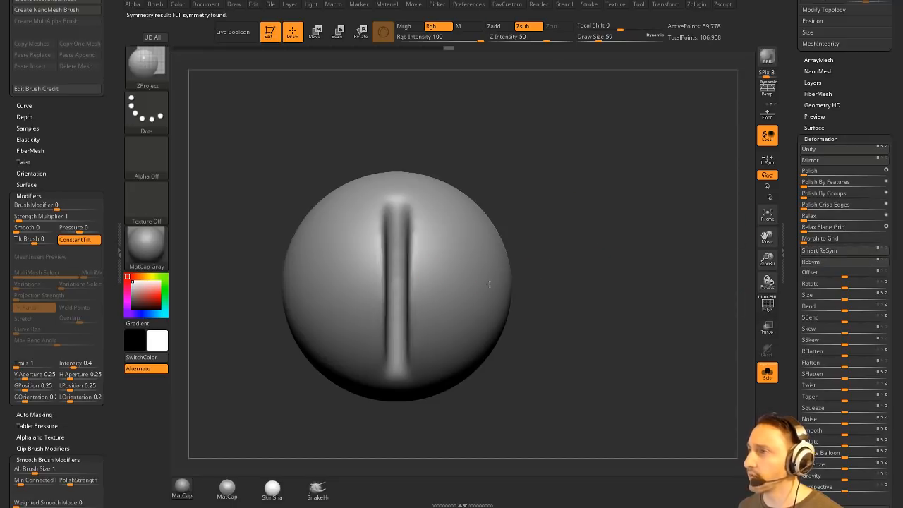
# Switch to the original sphere subtool PM3D_Sphere3D_1 to compare its groove with the remeshed copy
pyautogui.moveTo(784, 153); pyautogui.dragTo(786, 262)
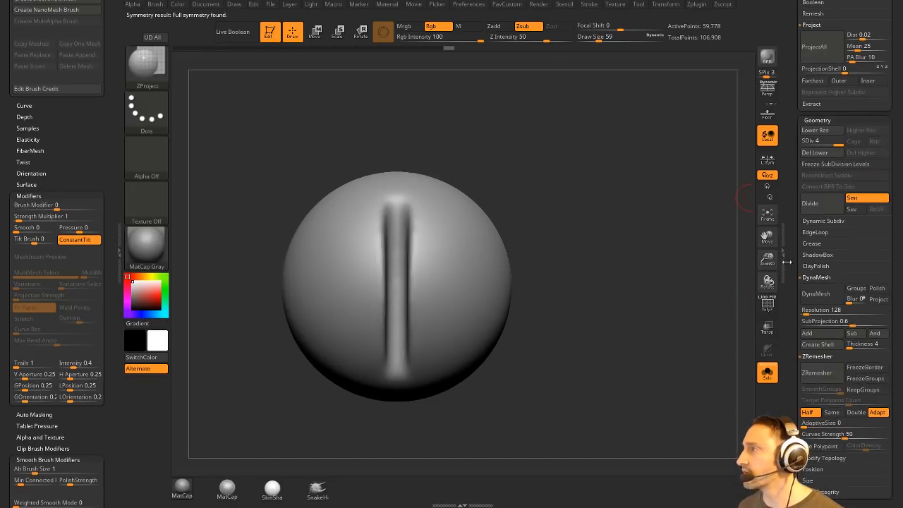
pyautogui.moveTo(810, 141); pyautogui.dragTo(795, 270)
pyautogui.press('Up')
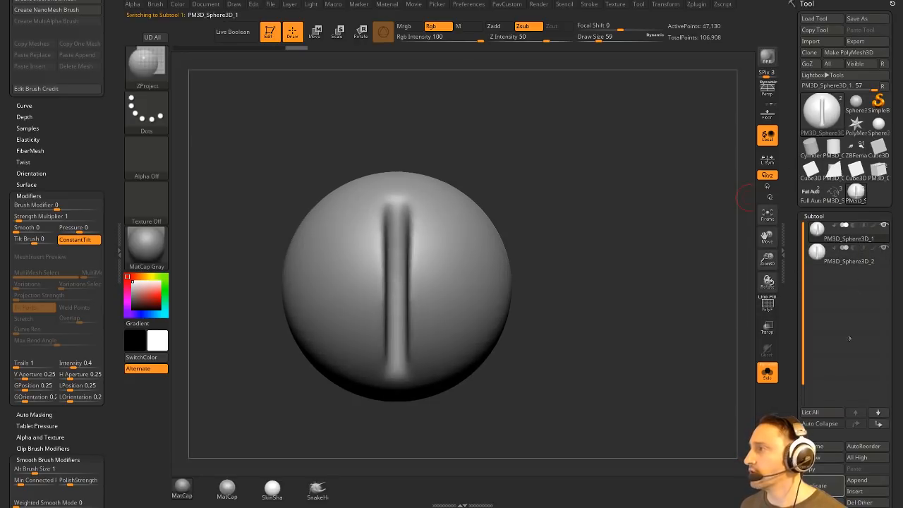
pyautogui.moveTo(796, 451); pyautogui.dragTo(797, 286)
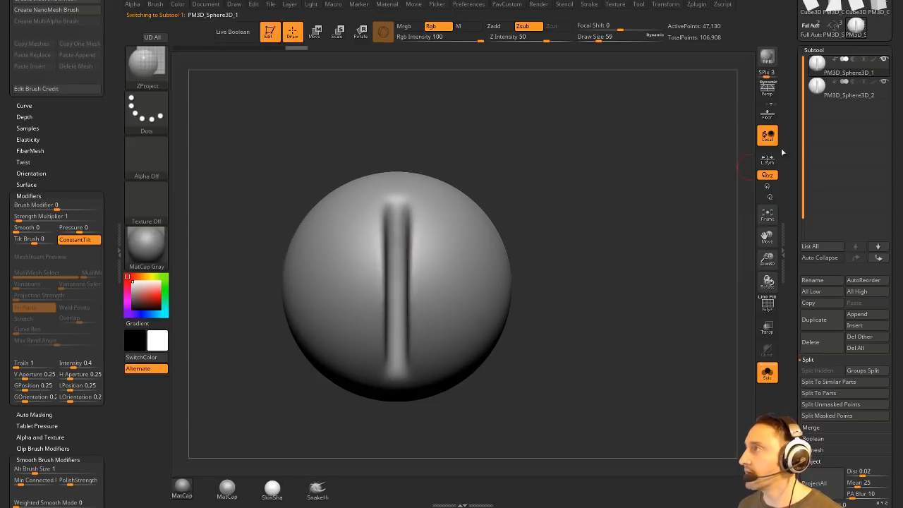
# Delete the PM3D_Sphere3D_1 subtool and show the polygon wireframe on the remaining sphere
pyautogui.moveTo(850, 78)
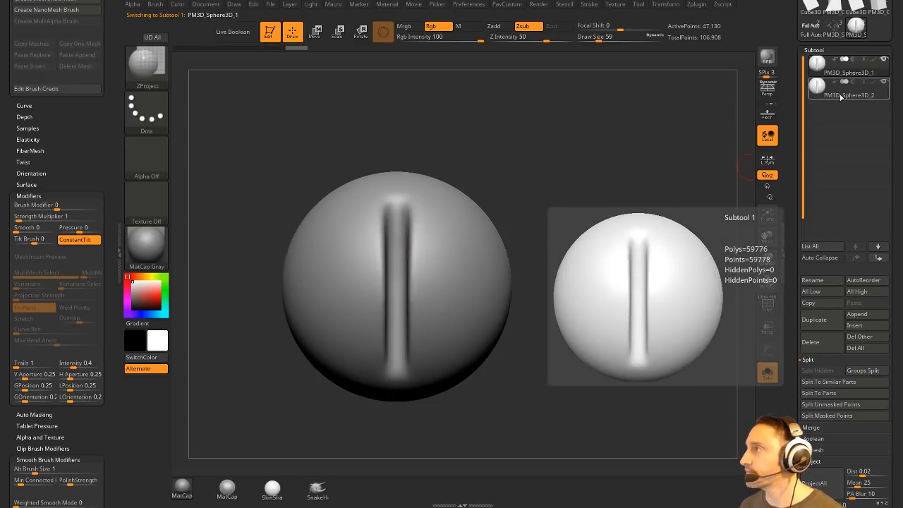
pyautogui.click(810, 342)
pyautogui.click(767, 307)
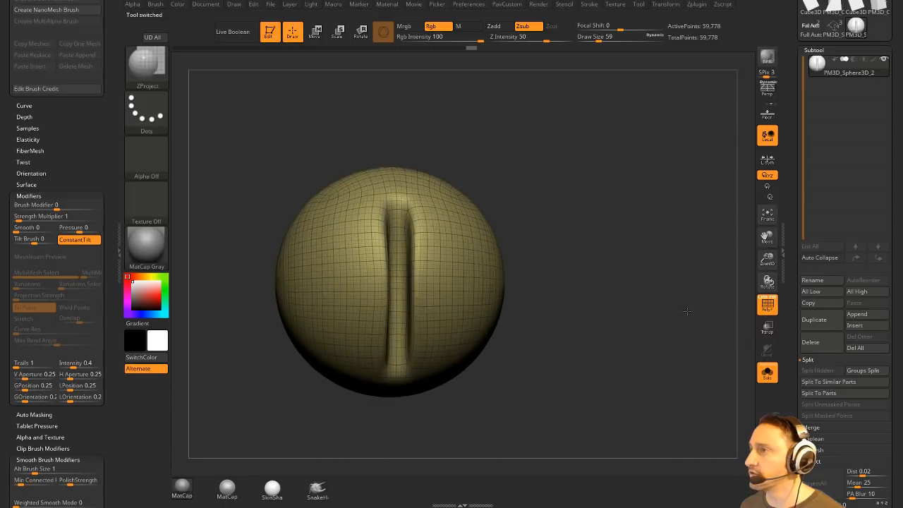
# Drop the sphere to subdivision level 1 and mask the central groove strip, leaving both sides free to move
pyautogui.scroll(-5, 818, 381)
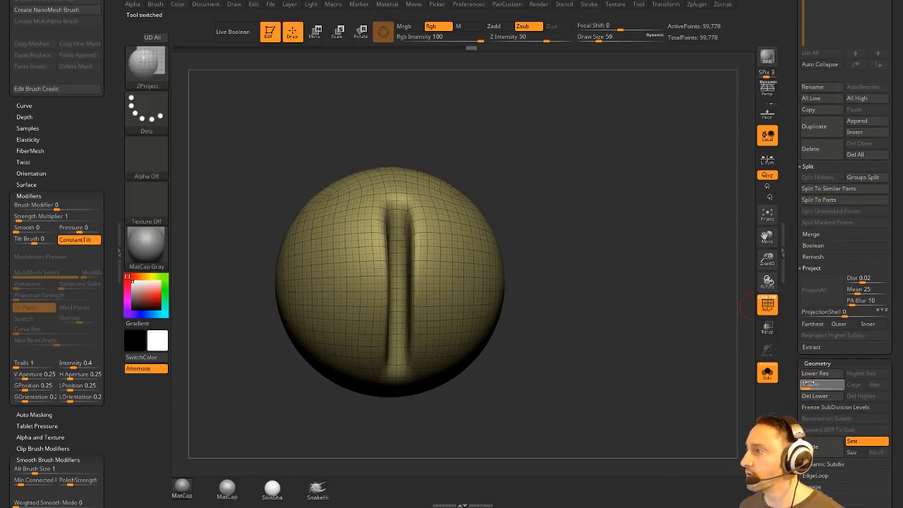
pyautogui.click(809, 383)
pyautogui.moveTo(556, 216); pyautogui.dragTo(580, 200)
pyautogui.keyDown('ctrl'); pyautogui.moveTo(562, 158); pyautogui.dragTo(414, 419); pyautogui.keyUp('ctrl')
pyautogui.moveTo(568, 264); pyautogui.dragTo(540, 240)
pyautogui.keyDown('ctrl'); pyautogui.click(541, 233); pyautogui.keyUp('ctrl')
pyautogui.press('w')
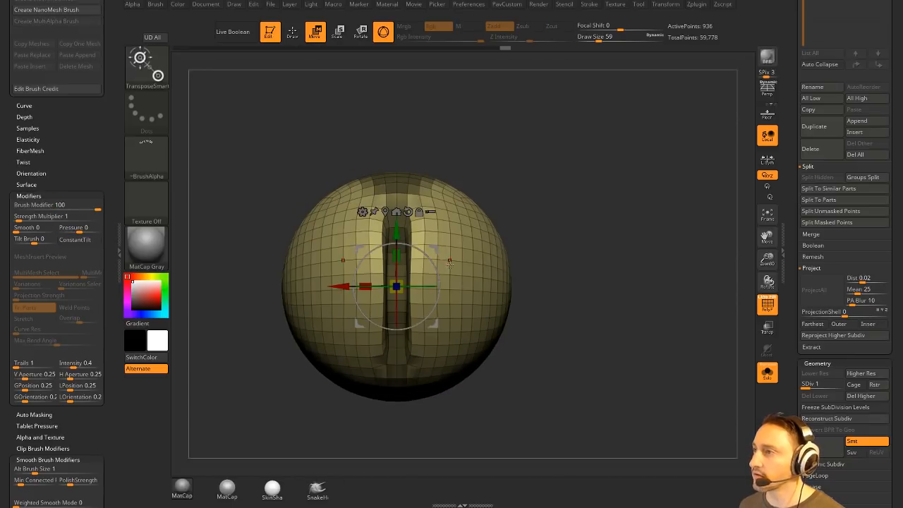
pyautogui.press('q')
pyautogui.press('s')
pyautogui.press('w')
pyautogui.moveTo(424, 273)
pyautogui.mouseDown()
pyautogui.moveTo(464, 270)
pyautogui.moveTo(452, 236)
pyautogui.mouseUp()
pyautogui.hotkey('ctrl', 'z')
pyautogui.hotkey('ctrl', 'z')
# Mask the sphere again, move the geometry beside the groove inward to pinch the gap shut, and clear the mask
pyautogui.moveTo(578, 240); pyautogui.dragTo(501, 247)
pyautogui.keyDown('ctrl'); pyautogui.moveTo(673, 132); pyautogui.dragTo(453, 444); pyautogui.keyUp('ctrl')
pyautogui.moveTo(560, 148); pyautogui.dragTo(635, 139)
pyautogui.moveTo(477, 265); pyautogui.dragTo(459, 263)
pyautogui.moveTo(538, 212)
pyautogui.mouseDown()
pyautogui.moveTo(580, 228)
pyautogui.moveTo(571, 243)
pyautogui.mouseUp()
pyautogui.press('q')
pyautogui.keyDown('ctrl'); pyautogui.moveTo(638, 237); pyautogui.dragTo(665, 260); pyautogui.keyUp('ctrl')
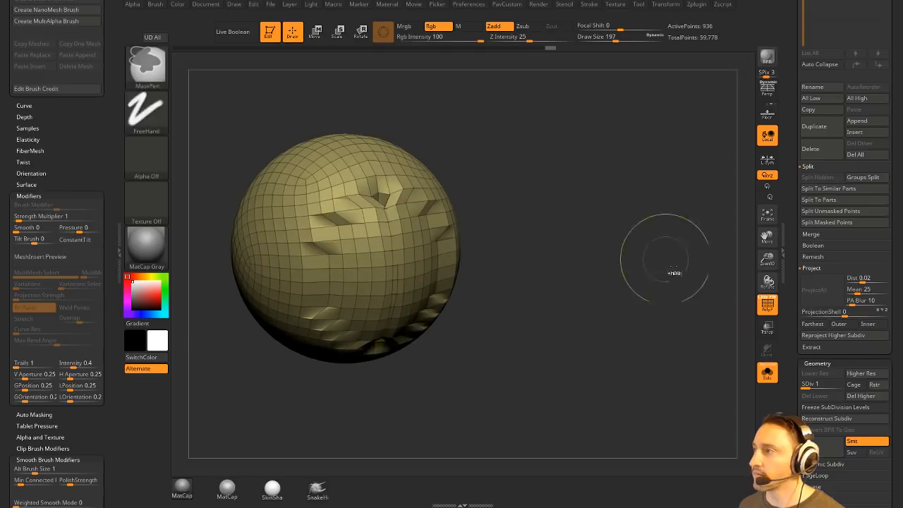
# Raise the sphere to subdivision level 2 and smooth the edges of the pinched groove with the wireframe hidden
pyautogui.click(813, 384)
pyautogui.moveTo(645, 327); pyautogui.dragTo(615, 321)
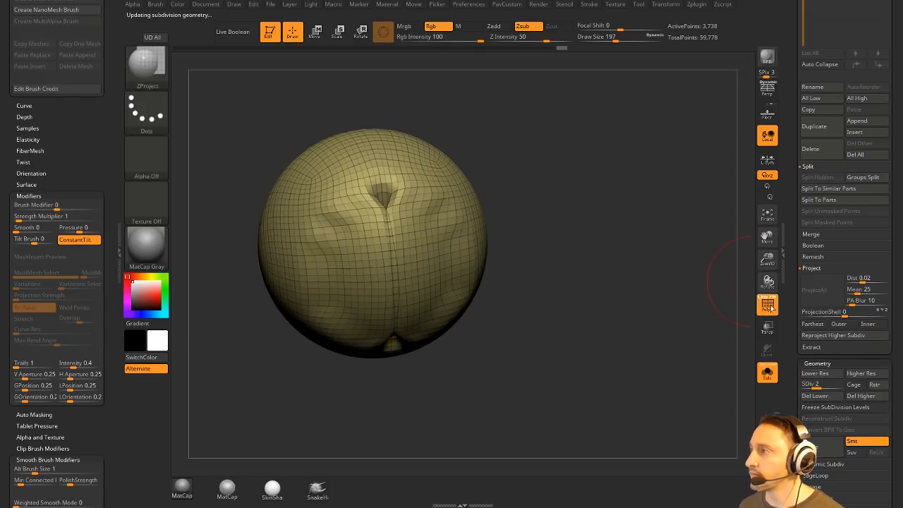
pyautogui.click(767, 305)
pyautogui.moveTo(499, 223); pyautogui.dragTo(486, 248)
pyautogui.moveTo(388, 215)
pyautogui.keyDown('shift'); pyautogui.mouseDown()
pyautogui.moveTo(399, 356)
pyautogui.moveTo(392, 286)
pyautogui.mouseUp(); pyautogui.keyUp('shift')
pyautogui.moveTo(608, 283)
pyautogui.mouseDown()
pyautogui.moveTo(578, 309)
pyautogui.moveTo(506, 272)
pyautogui.mouseUp()
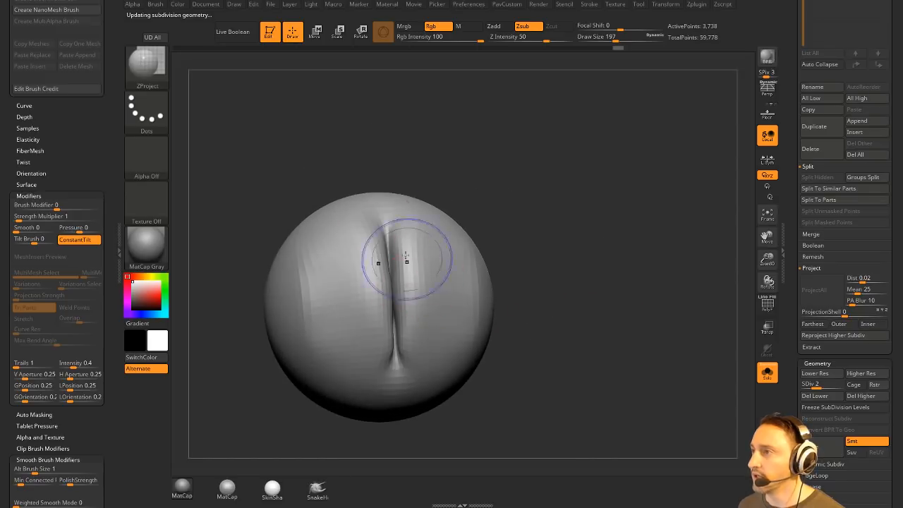
pyautogui.keyDown('shift'); pyautogui.moveTo(406, 259); pyautogui.dragTo(407, 284); pyautogui.keyUp('shift')
pyautogui.moveTo(568, 254)
pyautogui.mouseDown()
pyautogui.moveTo(551, 293)
pyautogui.moveTo(567, 256)
pyautogui.moveTo(582, 321)
pyautogui.moveTo(577, 334)
pyautogui.mouseUp()
pyautogui.moveTo(627, 385); pyautogui.dragTo(686, 317)
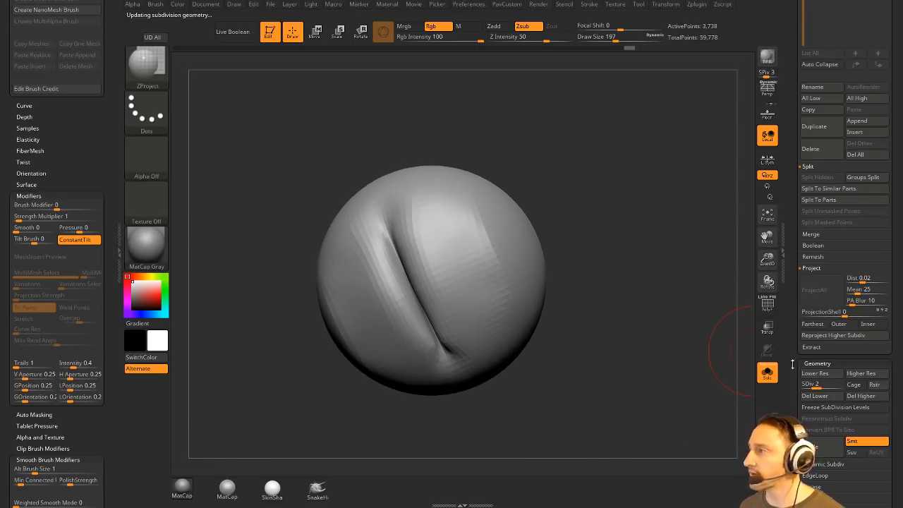
# Return the sphere to subdivision level 1 with the wireframe shown and examine the low-resolution groove
pyautogui.moveTo(797, 386); pyautogui.dragTo(791, 386)
pyautogui.click(766, 306)
pyautogui.keyDown('shift'); pyautogui.moveTo(723, 315); pyautogui.dragTo(697, 322); pyautogui.keyUp('shift')
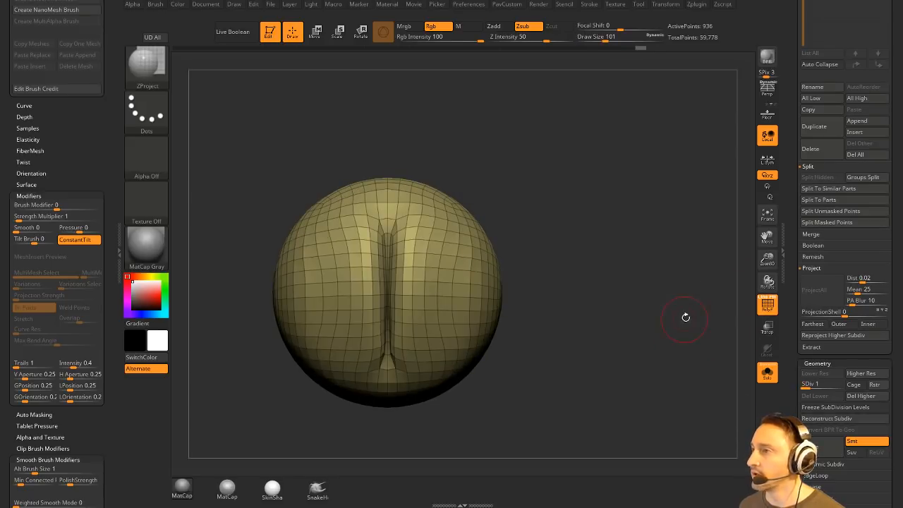
pyautogui.moveTo(515, 220); pyautogui.dragTo(561, 236)
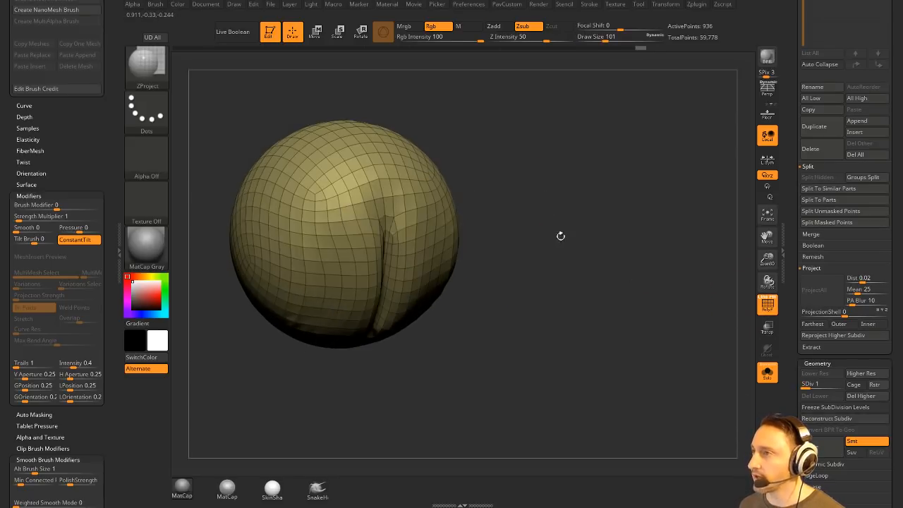
pyautogui.keyDown('alt'); pyautogui.moveTo(555, 279); pyautogui.dragTo(536, 279); pyautogui.keyUp('alt')
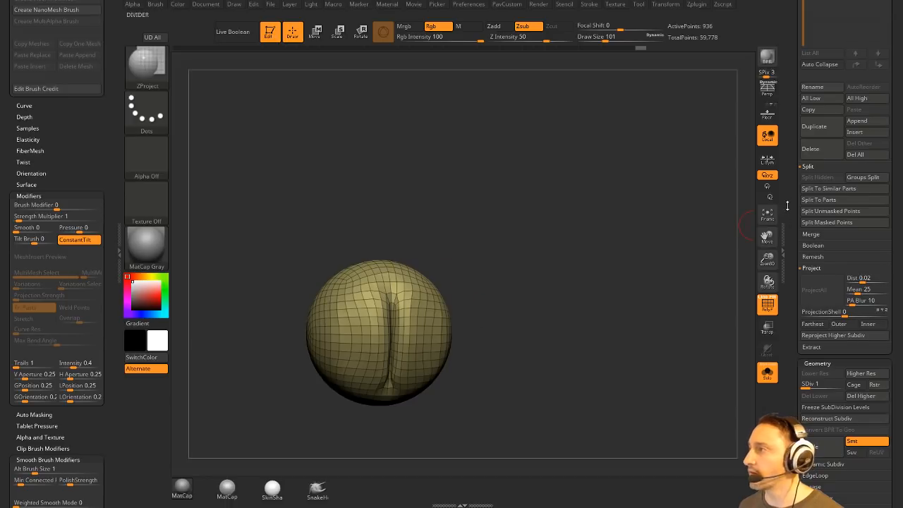
pyautogui.moveTo(787, 205); pyautogui.dragTo(785, 465)
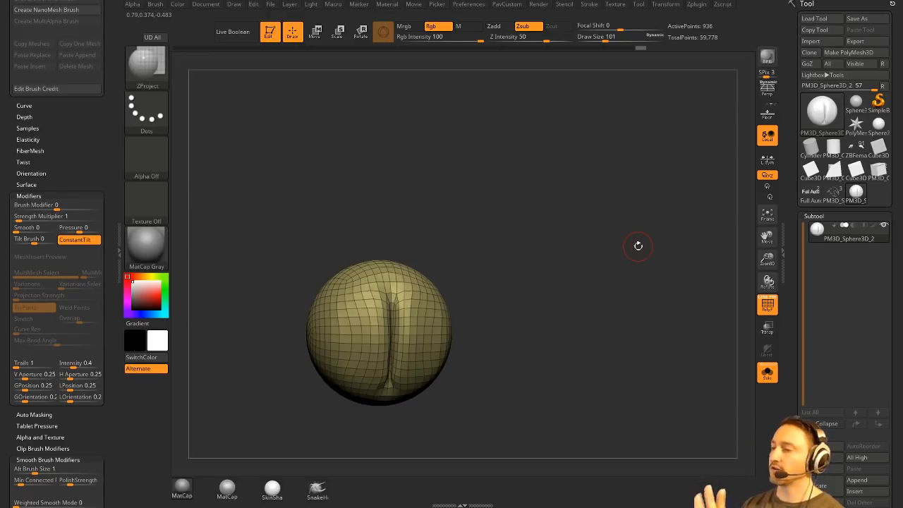
pyautogui.moveTo(475, 173); pyautogui.dragTo(528, 183)
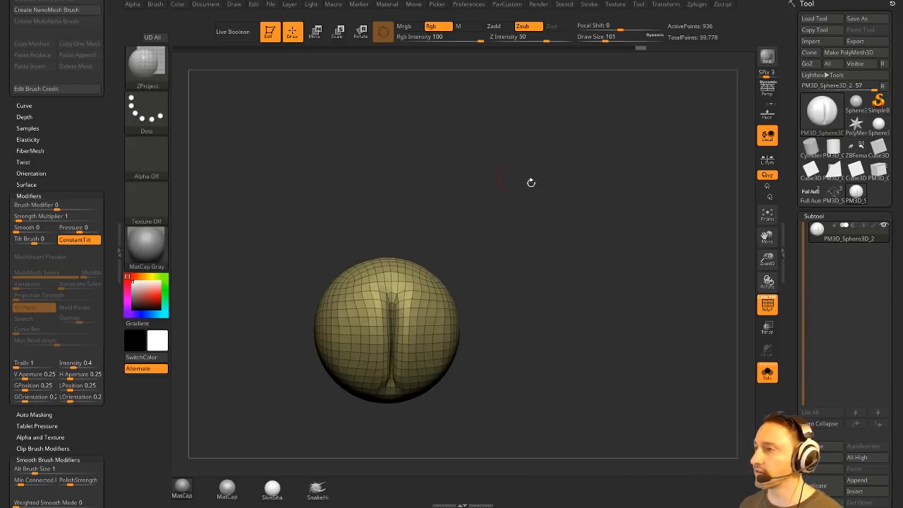
pyautogui.moveTo(583, 270)
pyautogui.mouseDown()
pyautogui.moveTo(602, 227)
pyautogui.moveTo(598, 272)
pyautogui.mouseUp()
pyautogui.moveTo(598, 272); pyautogui.dragTo(540, 282)
pyautogui.moveTo(536, 229); pyautogui.dragTo(583, 261)
# Paint a mask along the right side of the groove and invert it so only that lip stays editable
pyautogui.press('s')
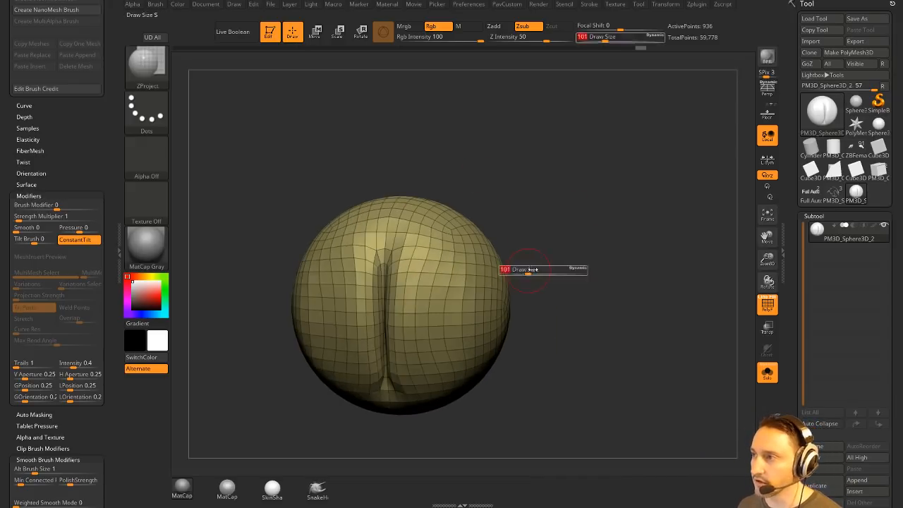
pyautogui.moveTo(529, 270); pyautogui.dragTo(539, 271)
pyautogui.moveTo(544, 265)
pyautogui.mouseDown()
pyautogui.moveTo(541, 289)
pyautogui.moveTo(412, 308)
pyautogui.mouseUp()
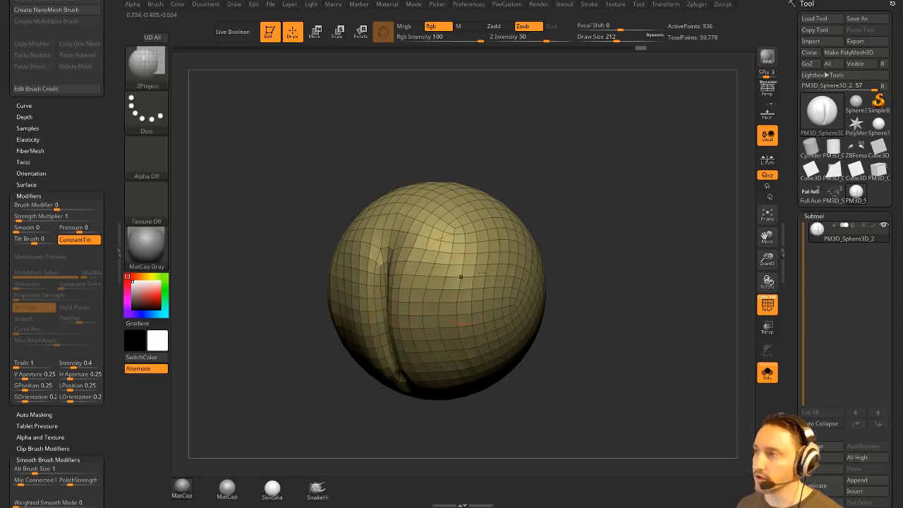
pyautogui.moveTo(461, 277); pyautogui.dragTo(511, 268)
pyautogui.moveTo(413, 329)
pyautogui.keyDown('shift'); pyautogui.mouseDown()
pyautogui.moveTo(402, 300)
pyautogui.moveTo(409, 319)
pyautogui.mouseUp(); pyautogui.keyUp('shift')
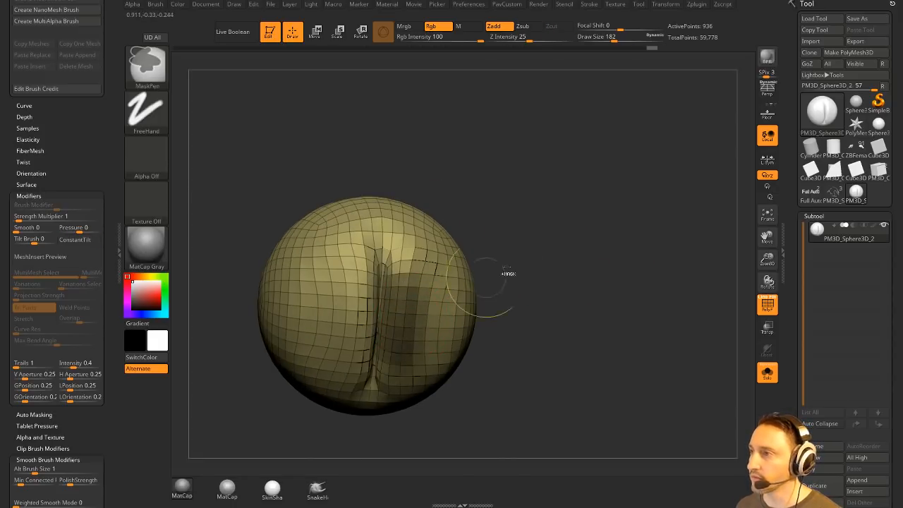
pyautogui.moveTo(606, 280); pyautogui.dragTo(563, 317)
pyautogui.press('s')
pyautogui.moveTo(452, 321)
pyautogui.mouseDown()
pyautogui.moveTo(465, 321)
pyautogui.moveTo(400, 317)
pyautogui.mouseUp()
# Pull the unmasked lip across the groove with the Move brush to form an overlapping fold, and clear the mask
pyautogui.press('b')
pyautogui.press('m')
pyautogui.press('v')
pyautogui.moveTo(324, 310)
pyautogui.mouseDown()
pyautogui.moveTo(428, 310)
pyautogui.moveTo(353, 324)
pyautogui.mouseUp()
pyautogui.moveTo(500, 292)
pyautogui.mouseDown()
pyautogui.moveTo(579, 374)
pyautogui.moveTo(362, 314)
pyautogui.mouseUp()
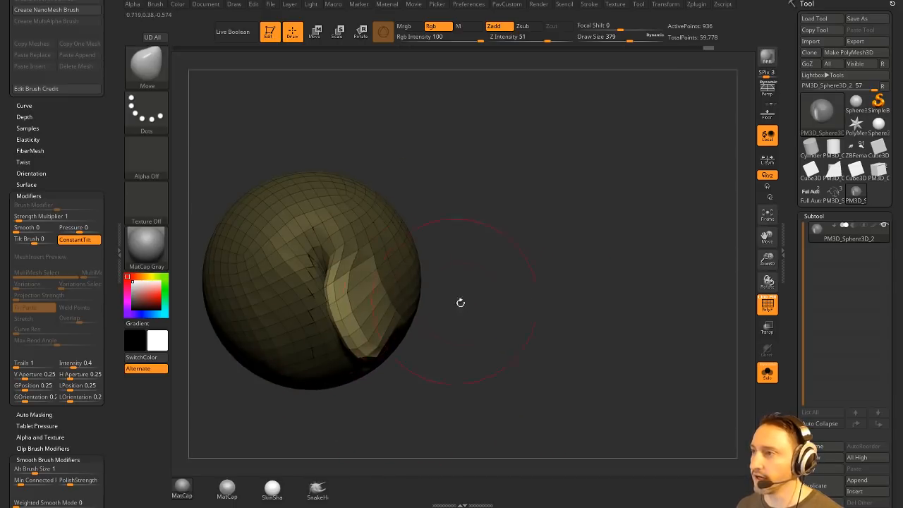
pyautogui.moveTo(460, 302)
pyautogui.mouseDown()
pyautogui.moveTo(326, 315)
pyautogui.moveTo(438, 304)
pyautogui.moveTo(512, 313)
pyautogui.mouseUp()
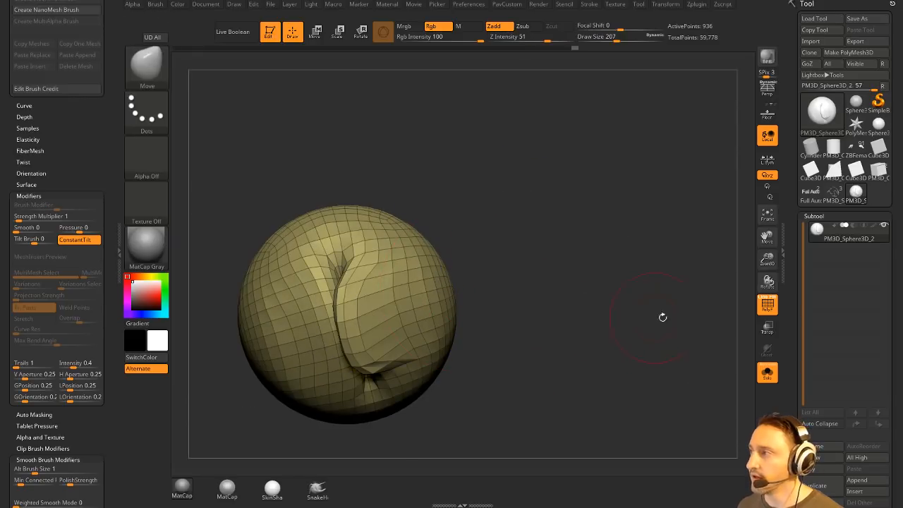
# Raise the sphere to subdivision level 2 and smooth along the fold, with solo mode and the wireframe turned off
pyautogui.moveTo(795, 330); pyautogui.dragTo(796, 241)
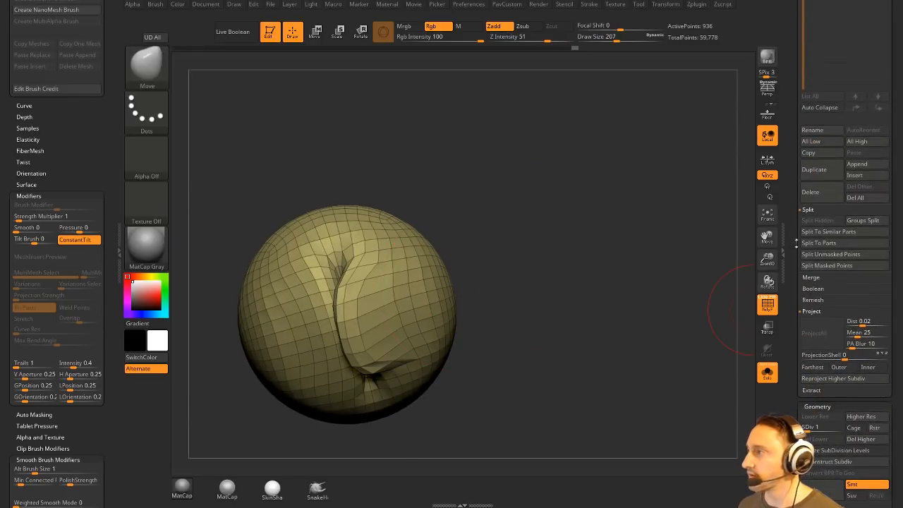
pyautogui.click(815, 427)
pyautogui.keyDown('shift'); pyautogui.moveTo(344, 262); pyautogui.dragTo(392, 360); pyautogui.keyUp('shift')
pyautogui.click(767, 373)
pyautogui.click(767, 304)
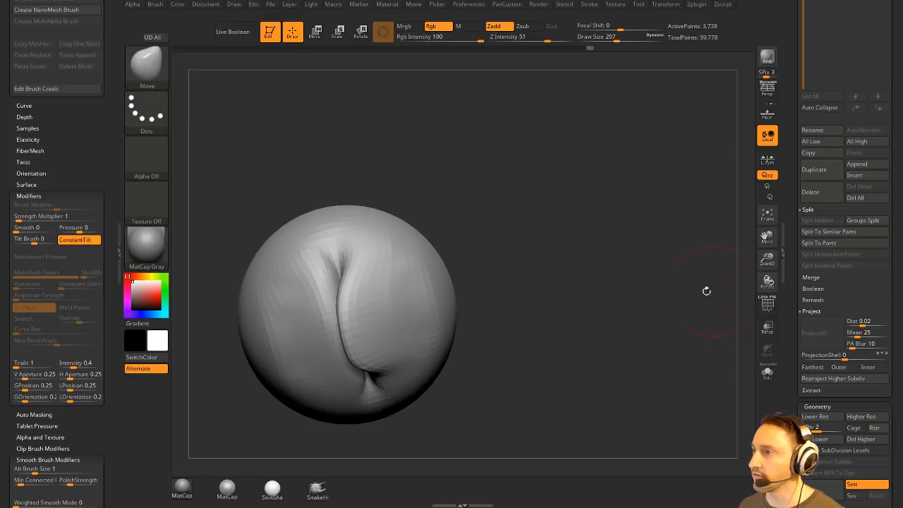
# Smooth the upper end of the fold and try moving its edge, undoing the last stroke
pyautogui.moveTo(706, 290); pyautogui.dragTo(392, 307)
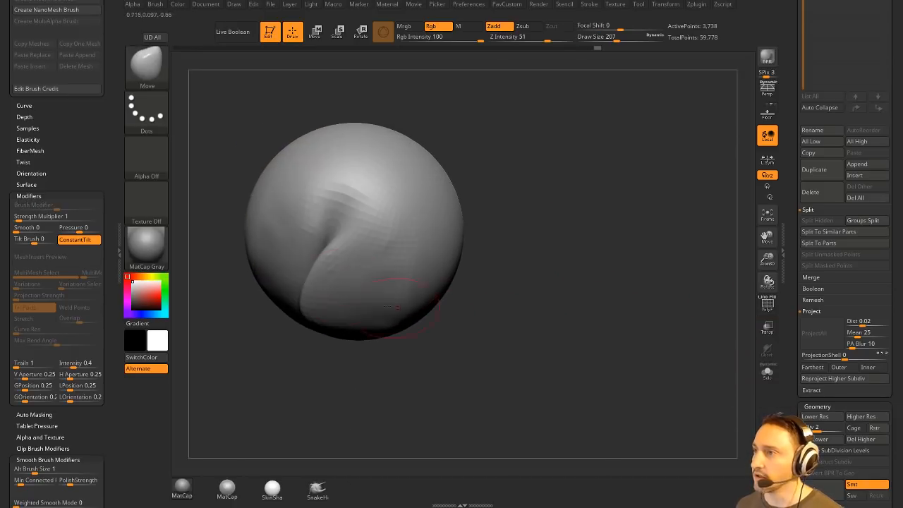
pyautogui.keyDown('shift'); pyautogui.moveTo(309, 192); pyautogui.dragTo(346, 184); pyautogui.keyUp('shift')
pyautogui.moveTo(497, 282)
pyautogui.mouseDown()
pyautogui.moveTo(561, 282)
pyautogui.moveTo(534, 197)
pyautogui.moveTo(542, 201)
pyautogui.mouseUp()
pyautogui.moveTo(353, 257); pyautogui.dragTo(335, 240)
pyautogui.moveTo(564, 268)
pyautogui.mouseDown()
pyautogui.moveTo(580, 296)
pyautogui.moveTo(552, 268)
pyautogui.moveTo(583, 288)
pyautogui.moveTo(543, 317)
pyautogui.moveTo(570, 237)
pyautogui.mouseUp()
pyautogui.hotkey('ctrl', 'z')
# Choose the Standard brush for sculpting
pyautogui.press('b')
pyautogui.press('s')
pyautogui.press('t')
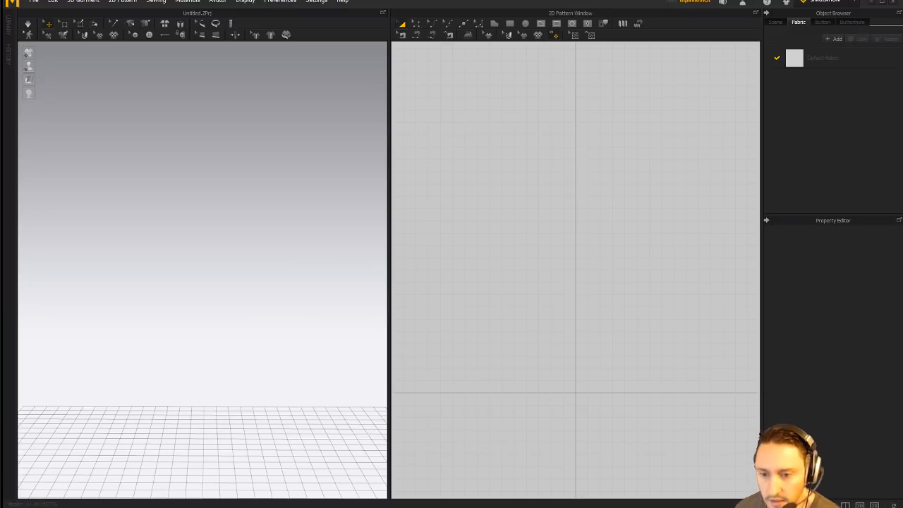
# Switch to the web browser, open the Livestream ROCKS playlist from the YouTube channel's playlists and select its page address
pyautogui.moveTo(474, 505); pyautogui.dragTo(375, 31)
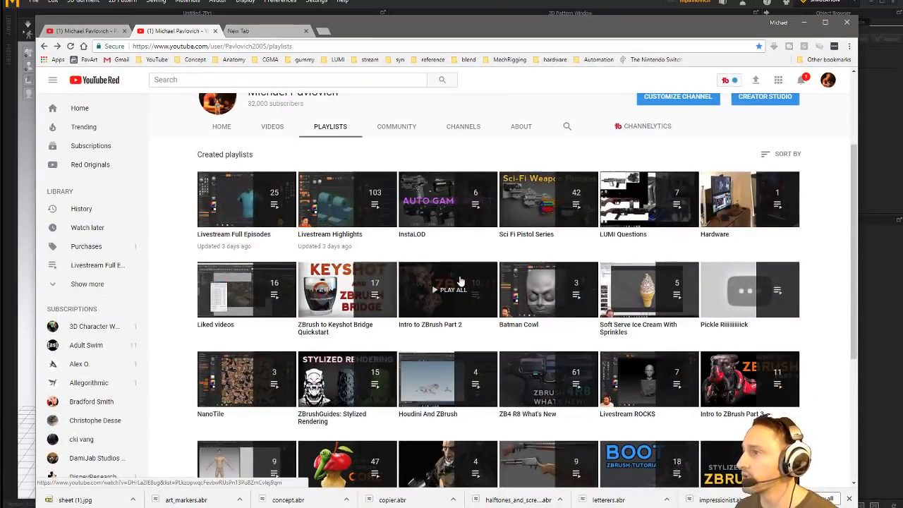
pyautogui.scroll(-1, 198, 316)
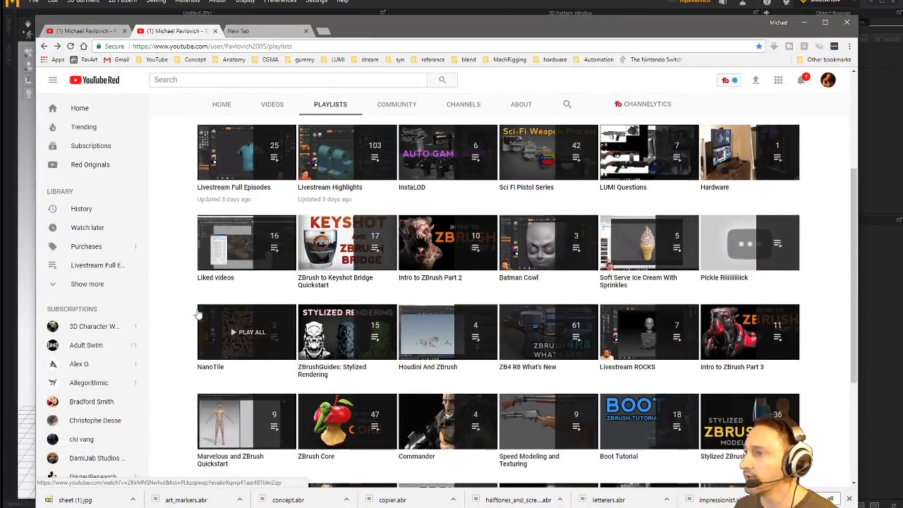
pyautogui.scroll(-1, 189, 316)
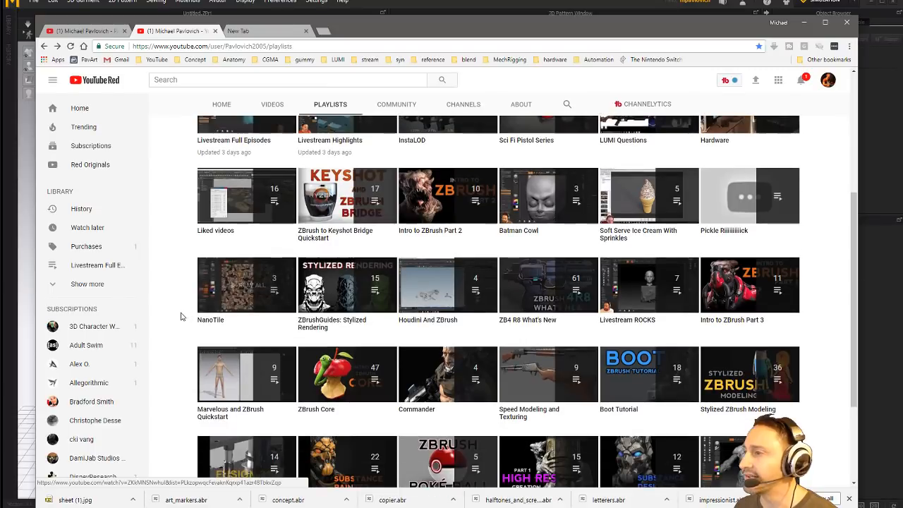
pyautogui.click(630, 320)
pyautogui.hotkey('ctrl', 'l')
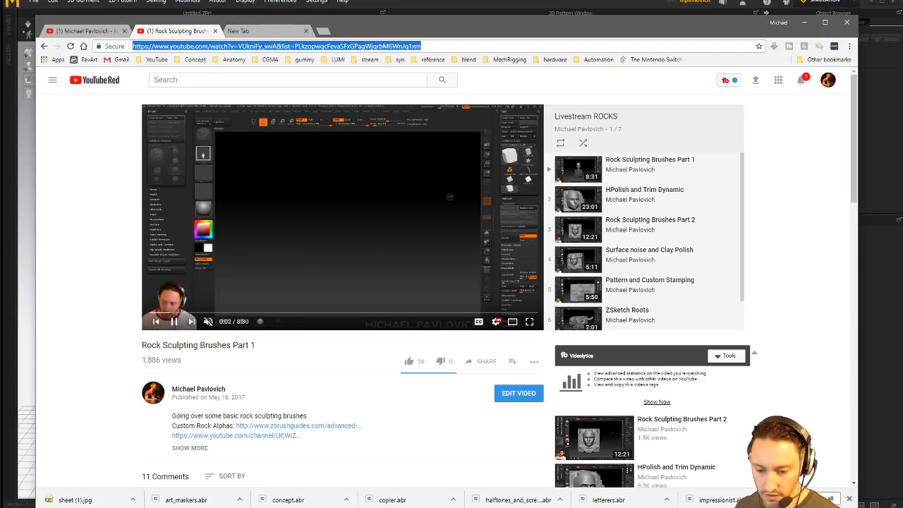
pyautogui.hotkey('alt', 'Tab')
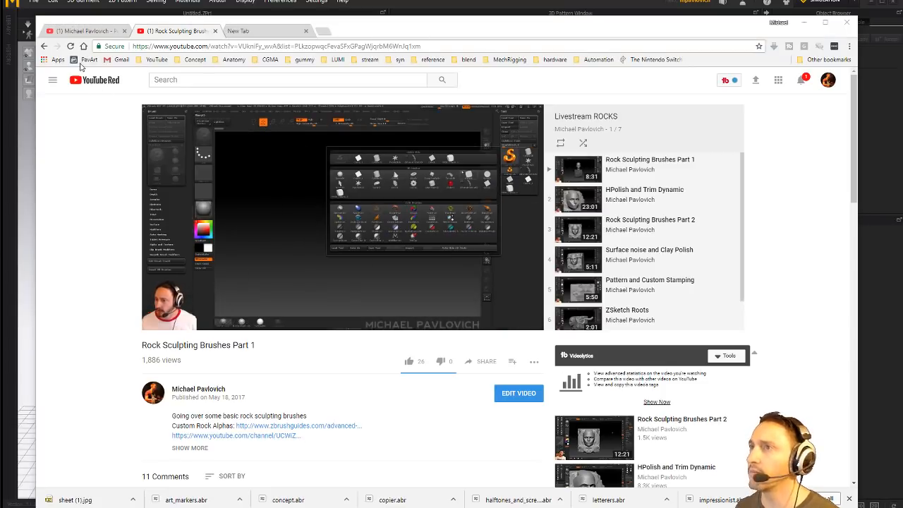
# Return to the YouTube playlists page and open zbrushguides.com in the empty browser tab
pyautogui.click(44, 46)
pyautogui.click(310, 44)
pyautogui.hotkey('ctrl', 'Tab')
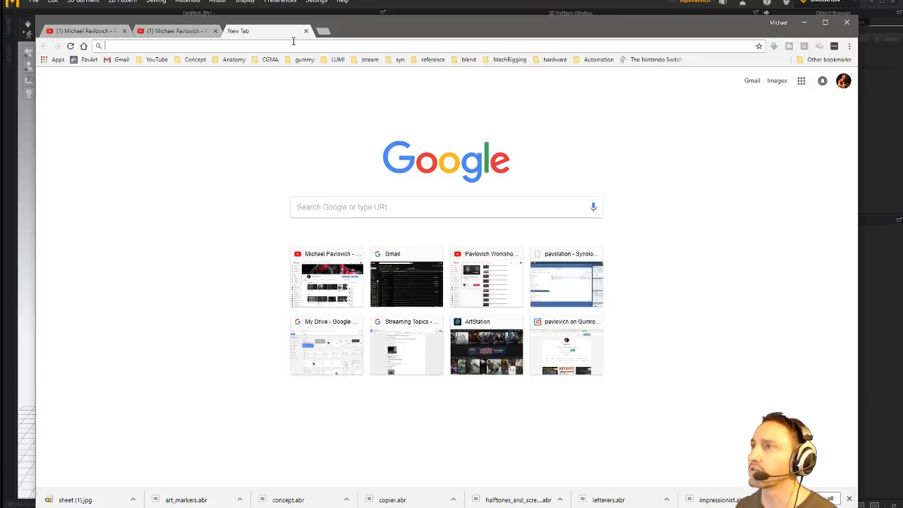
pyautogui.write('zbrushguides.com')
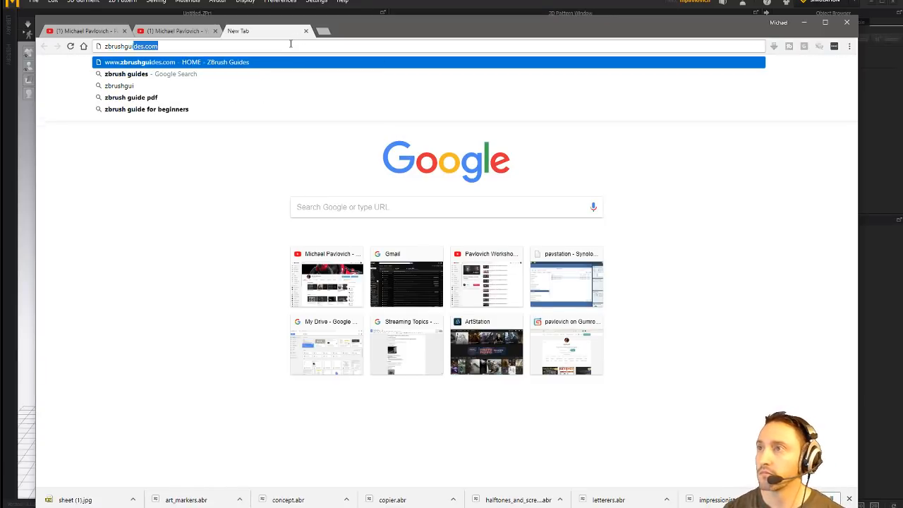
pyautogui.press('Return')
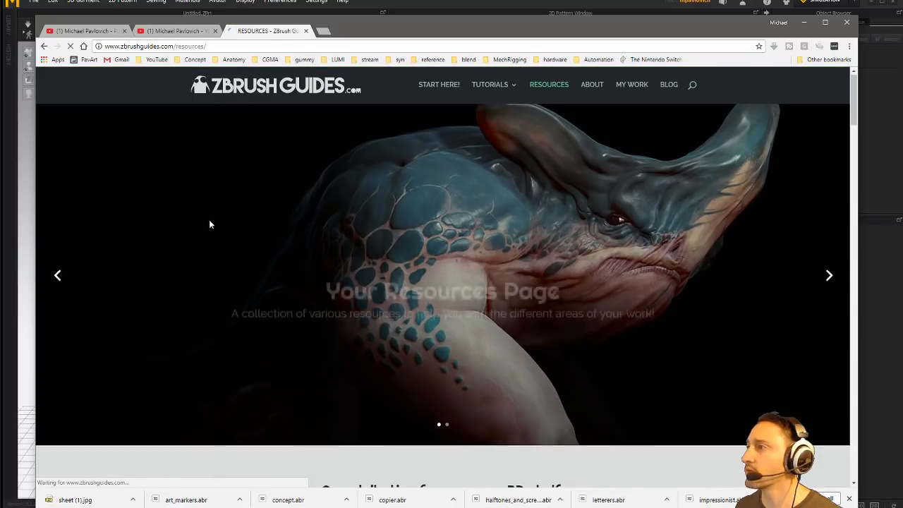
# Look through the ZBrush Guides Resources page, including recommended artists, useful links and the resource categories
pyautogui.scroll(-3, 209, 221)
pyautogui.scroll(-15, 209, 224)
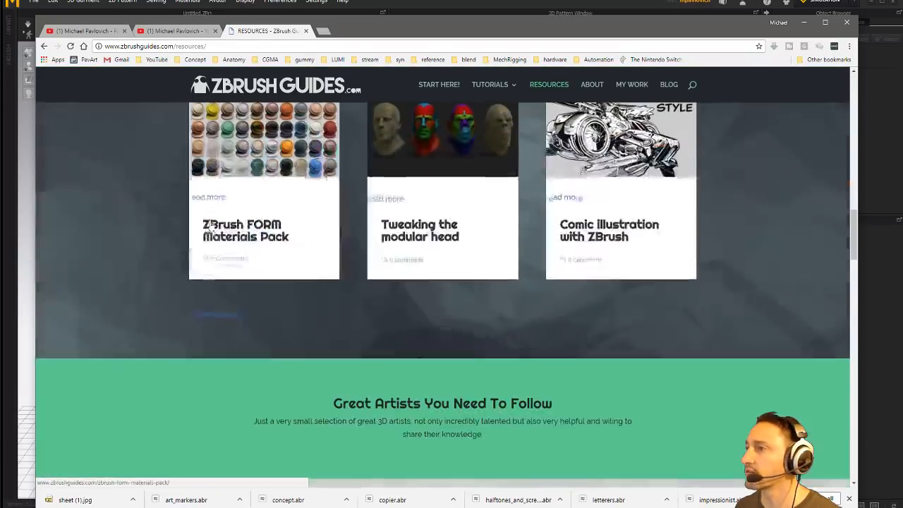
pyautogui.scroll(-3, 210, 222)
pyautogui.scroll(3, 209, 223)
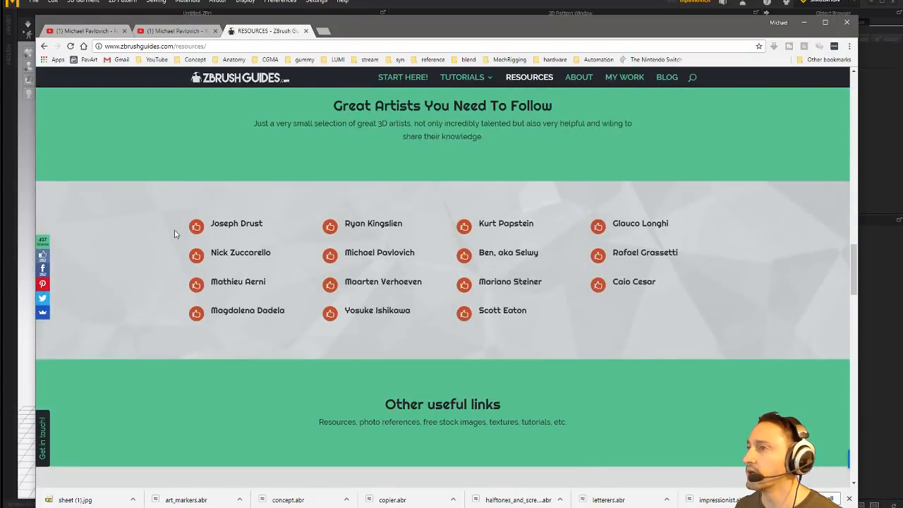
pyautogui.scroll(-1, 174, 234)
pyautogui.scroll(2, 175, 233)
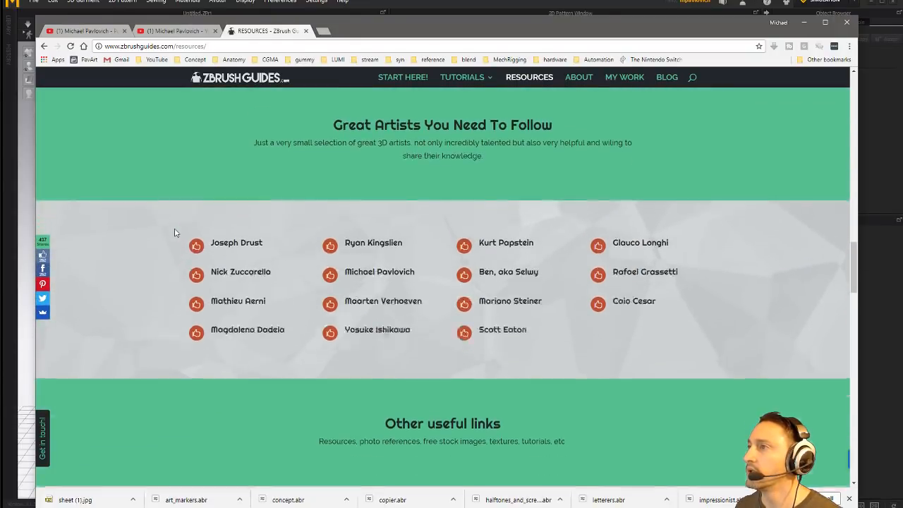
pyautogui.scroll(-5, 175, 233)
pyautogui.scroll(-3, 175, 234)
pyautogui.scroll(8, 175, 233)
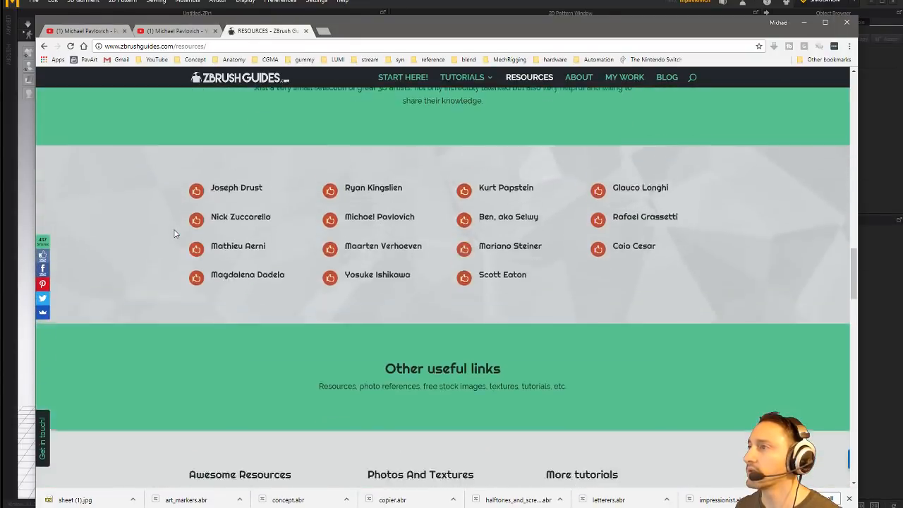
pyautogui.scroll(10, 175, 234)
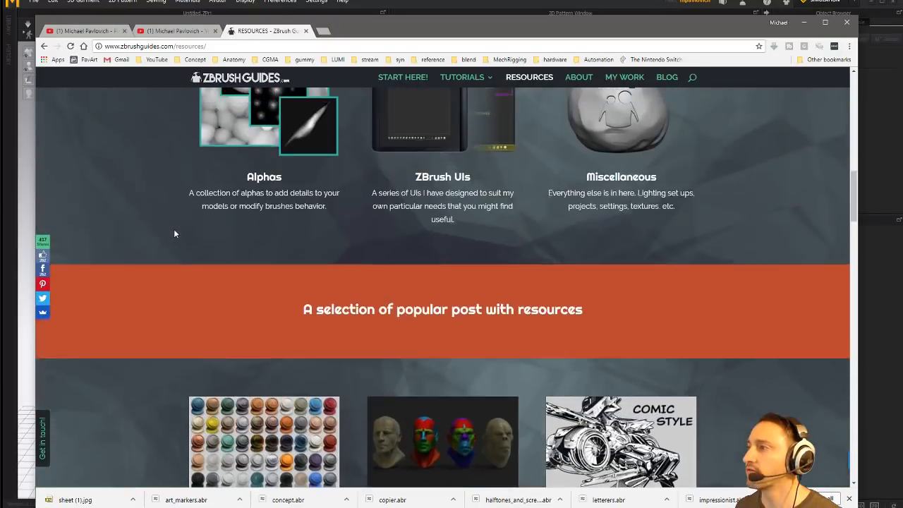
# Open the ZBrush Brushes page from the resources, close the Resources tab and look through the brush packs
pyautogui.scroll(-2, 174, 233)
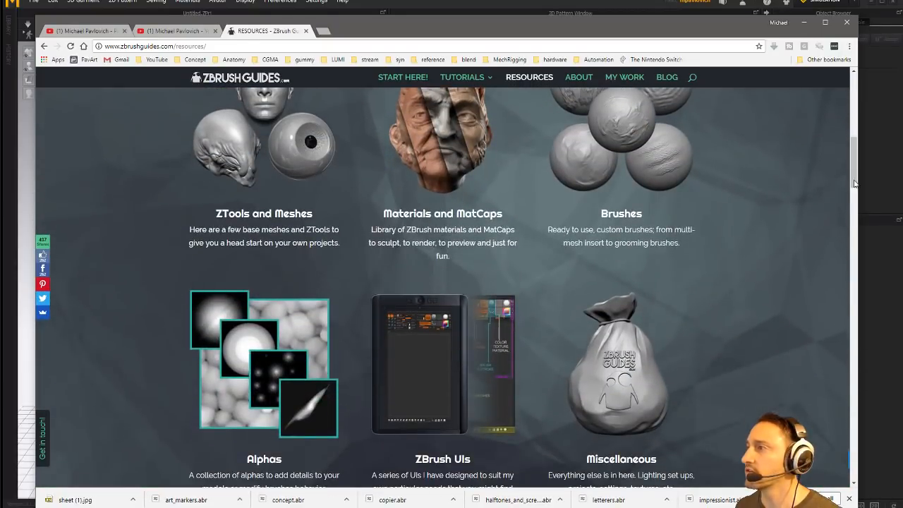
pyautogui.click(620, 218)
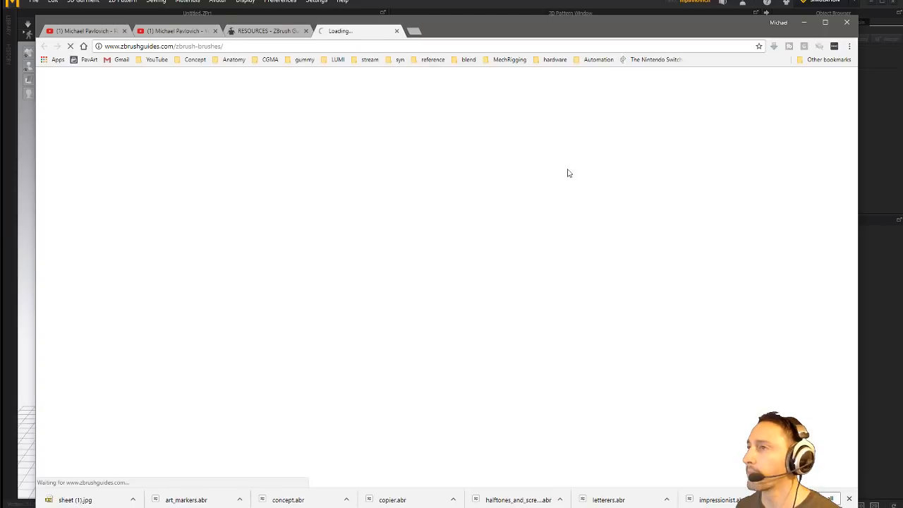
pyautogui.click(306, 31)
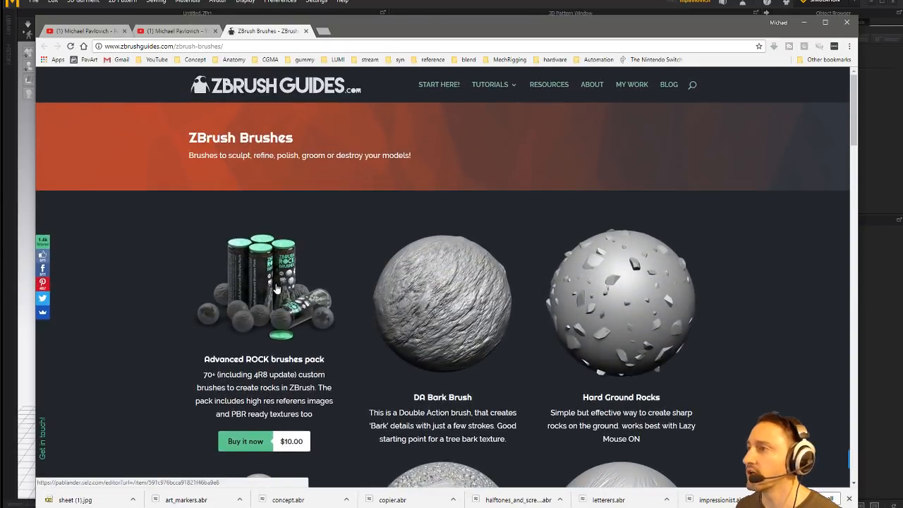
pyautogui.scroll(-5, 277, 290)
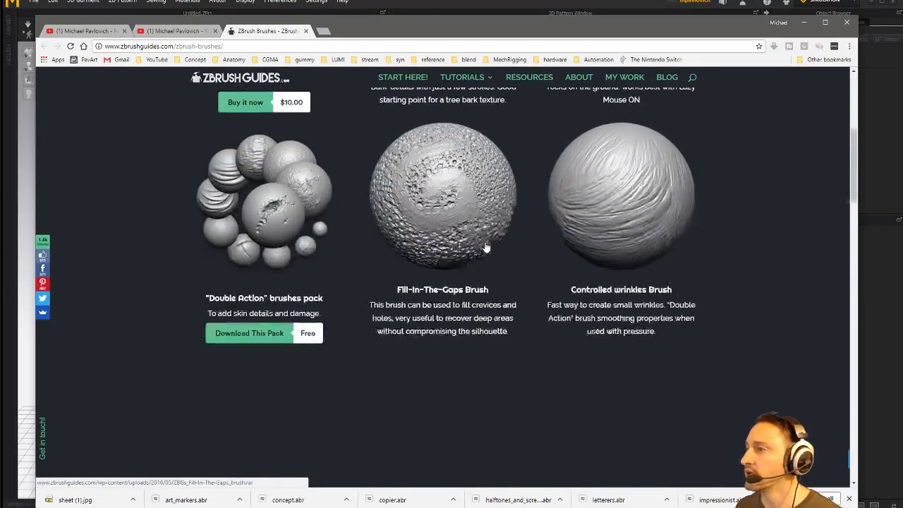
pyautogui.scroll(-3, 486, 247)
pyautogui.scroll(7, 487, 248)
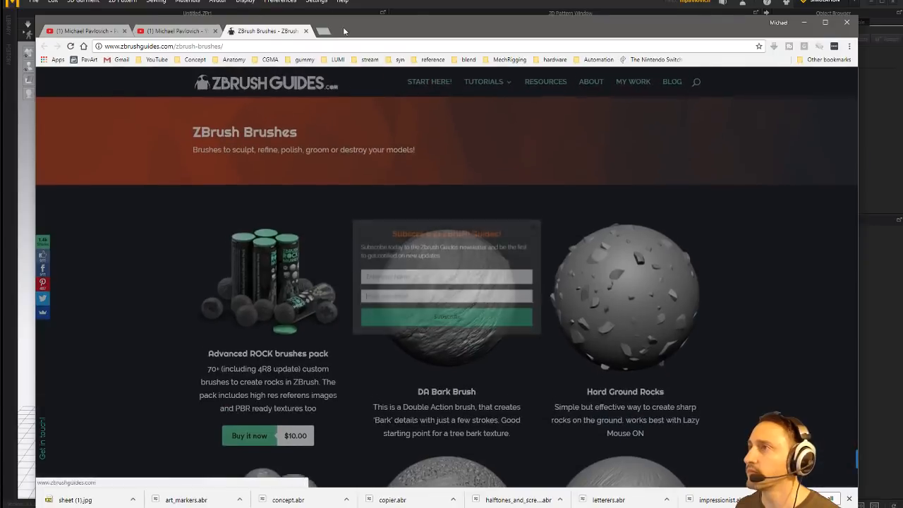
# Open the gumroad.com profile page in the browser and look through its tutorial products
pyautogui.moveTo(345, 31); pyautogui.dragTo(0, 31)
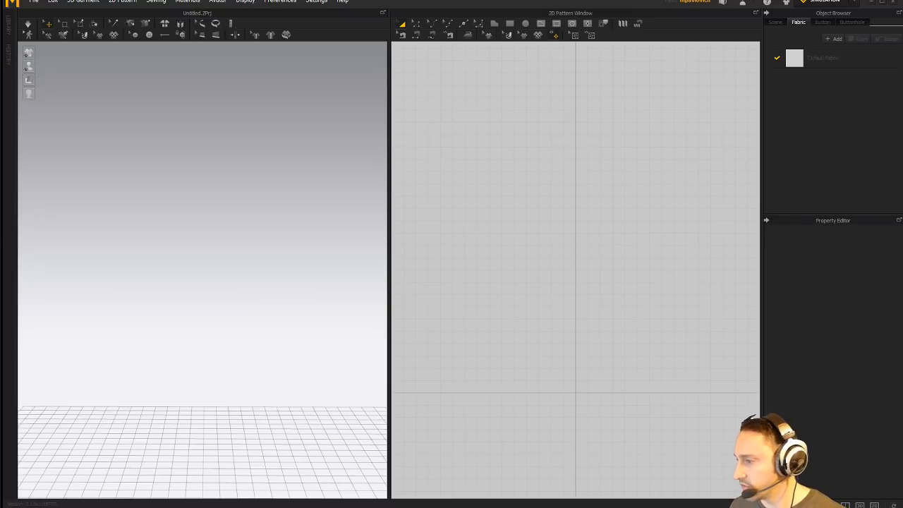
pyautogui.moveTo(460, 505); pyautogui.dragTo(434, 53)
pyautogui.click(343, 78)
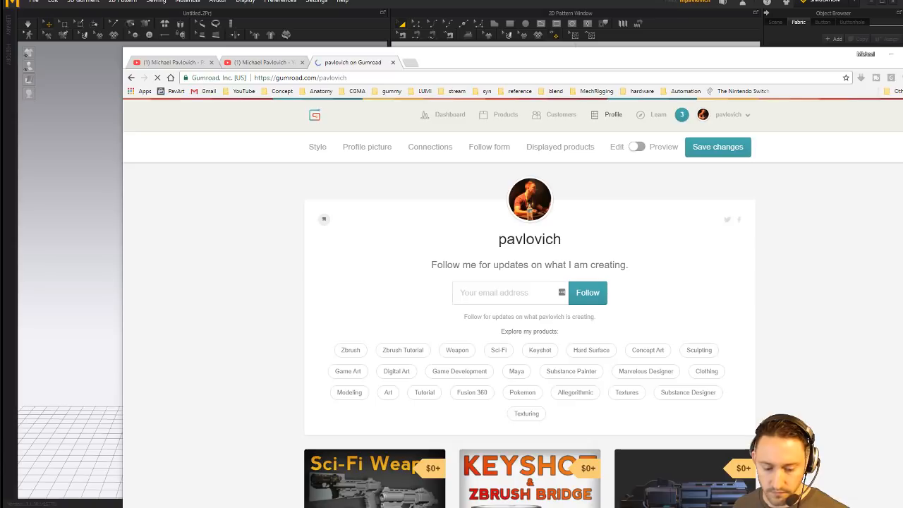
pyautogui.scroll(-10, 387, 424)
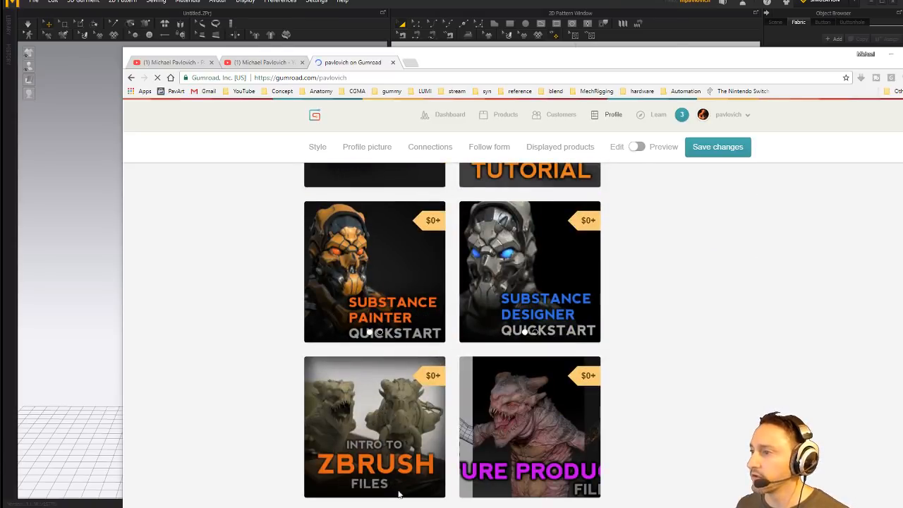
# Open the Intro to ZBrush Files product in a new tab, then close that tab and put the browser away
pyautogui.click(314, 374)
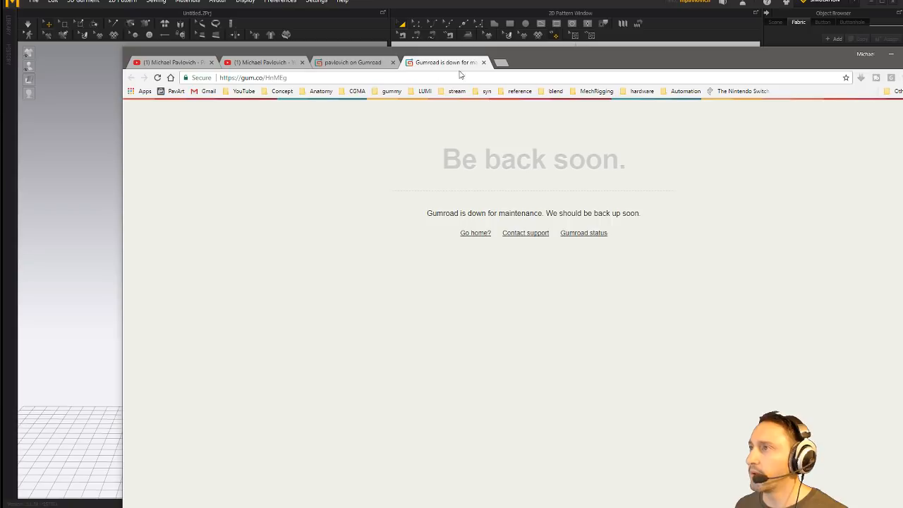
pyautogui.click(483, 62)
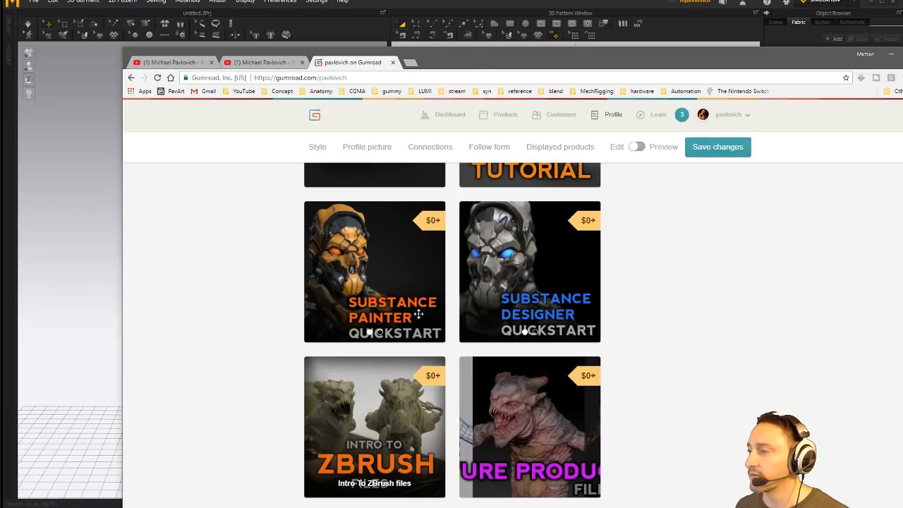
pyautogui.moveTo(480, 65); pyautogui.dragTo(902, 66)
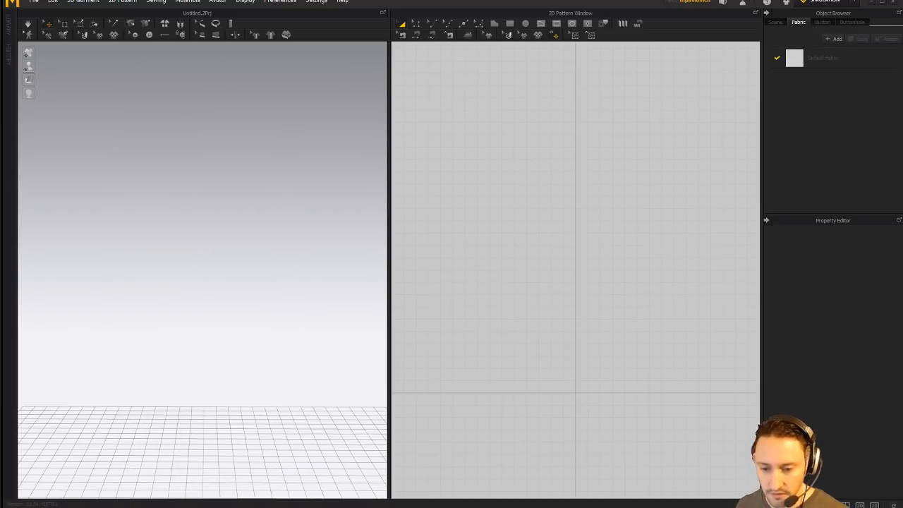
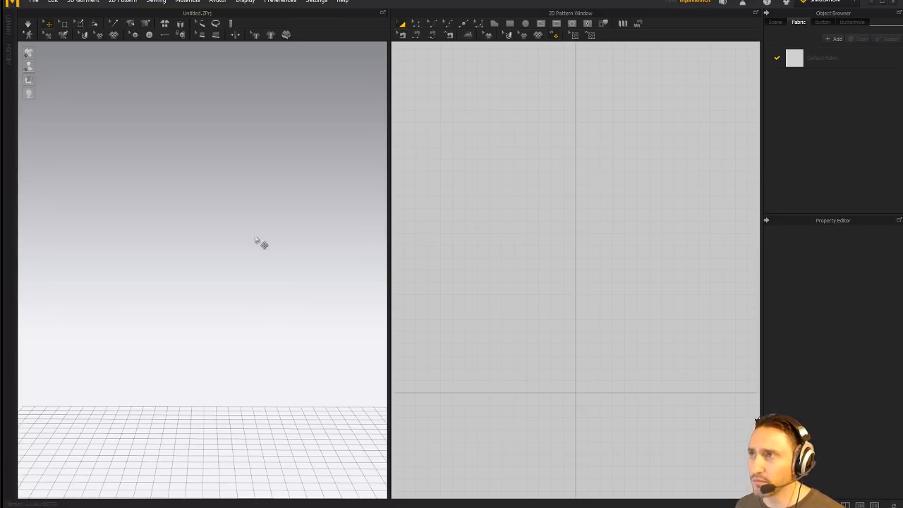
# Switch to ZBrush, load the PM3D_Cylinder3D tool onto the canvas and turn on its polyframe display
pyautogui.click(869, 3)
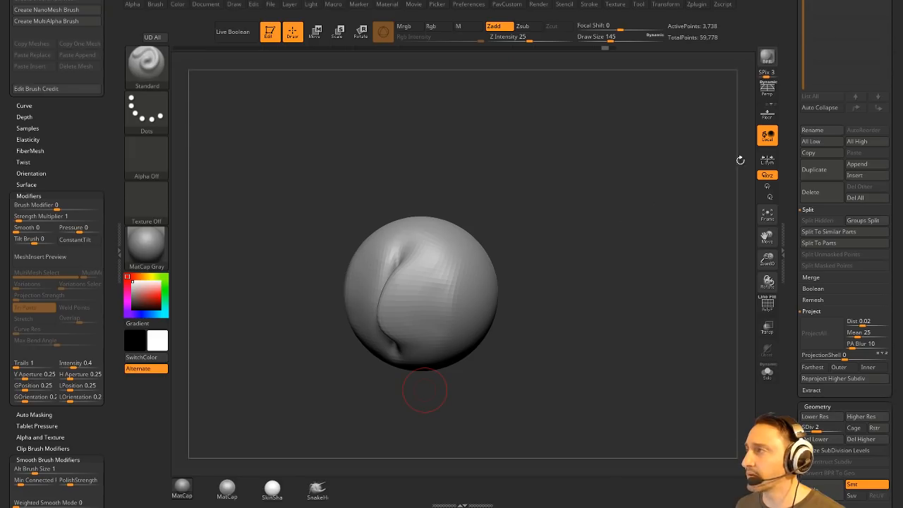
pyautogui.moveTo(797, 104); pyautogui.dragTo(803, 352)
pyautogui.click(833, 147)
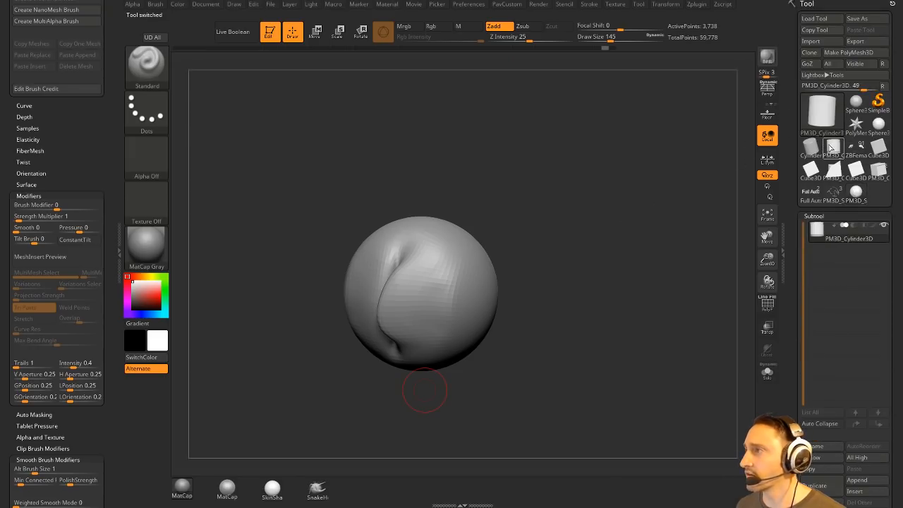
pyautogui.click(766, 304)
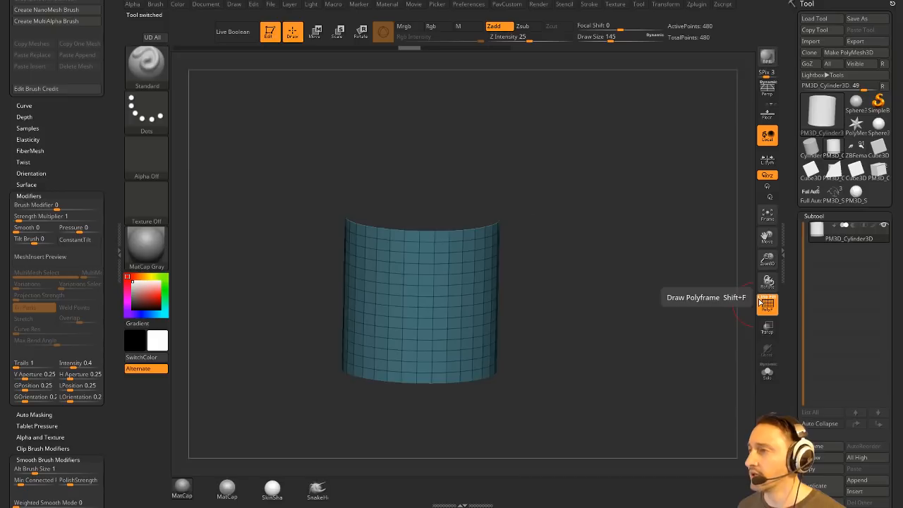
# Choose the ZModeler brush for editing the cylinder
pyautogui.moveTo(620, 272)
pyautogui.mouseDown()
pyautogui.moveTo(546, 215)
pyautogui.moveTo(540, 232)
pyautogui.mouseUp()
pyautogui.press('b')
pyautogui.press('z')
pyautogui.press('m')
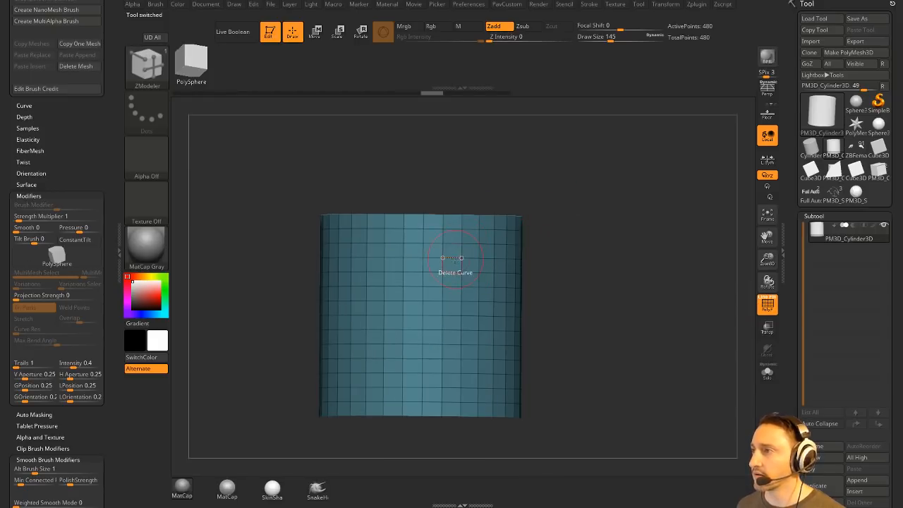
pyautogui.hotkey('ctrl', 'z')
pyautogui.hotkey('ctrl', 'z')
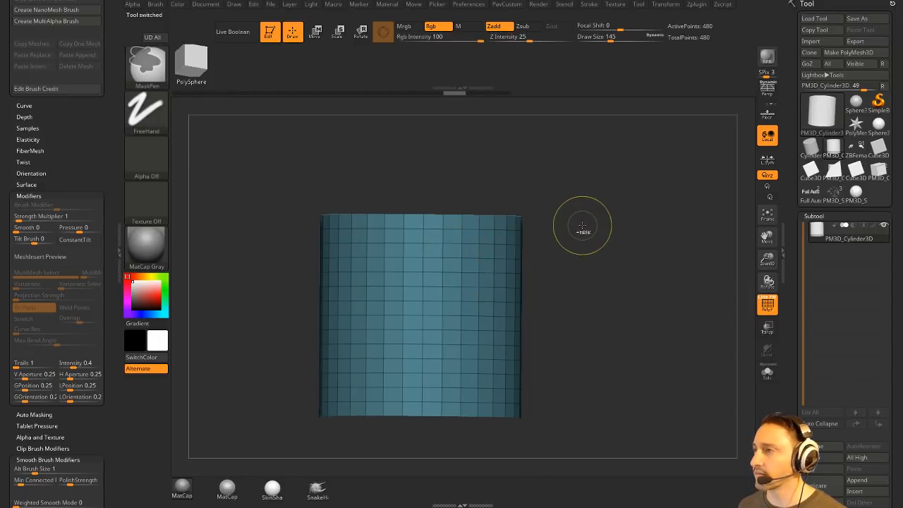
# Mark an irregular patch and a narrow vertical strip of the cylinder's polygons as temporary polygroups
pyautogui.keyDown('alt'); pyautogui.moveTo(535, 234); pyautogui.dragTo(504, 232); pyautogui.keyUp('alt')
pyautogui.moveTo(422, 250)
pyautogui.mouseDown()
pyautogui.moveTo(452, 268)
pyautogui.moveTo(402, 279)
pyautogui.moveTo(438, 268)
pyautogui.moveTo(459, 289)
pyautogui.mouseUp()
pyautogui.moveTo(568, 257); pyautogui.dragTo(580, 249)
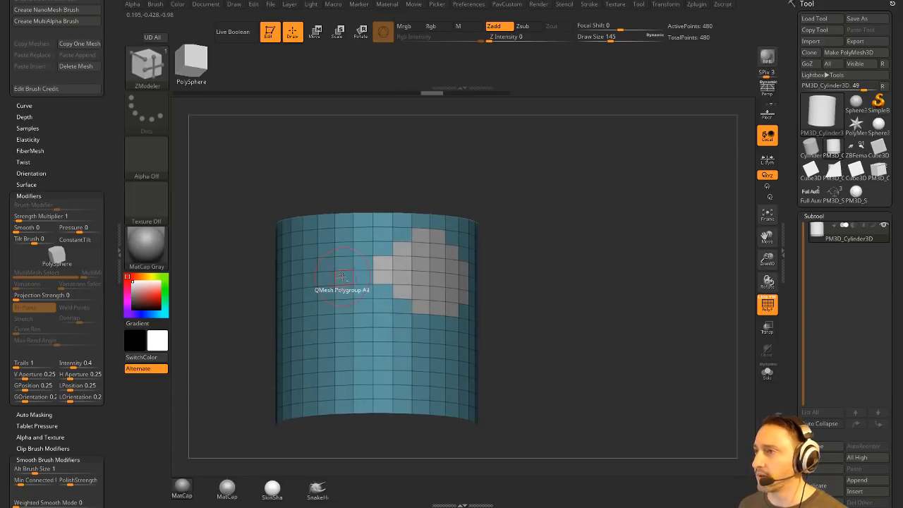
pyautogui.moveTo(344, 265)
pyautogui.keyDown('alt'); pyautogui.mouseDown()
pyautogui.moveTo(327, 319)
pyautogui.moveTo(327, 265)
pyautogui.mouseUp(); pyautogui.keyUp('alt')
pyautogui.keyDown('alt'); pyautogui.click(327, 334); pyautogui.keyUp('alt')
pyautogui.moveTo(531, 274)
pyautogui.mouseDown()
pyautogui.moveTo(598, 273)
pyautogui.moveTo(598, 253)
pyautogui.mouseUp()
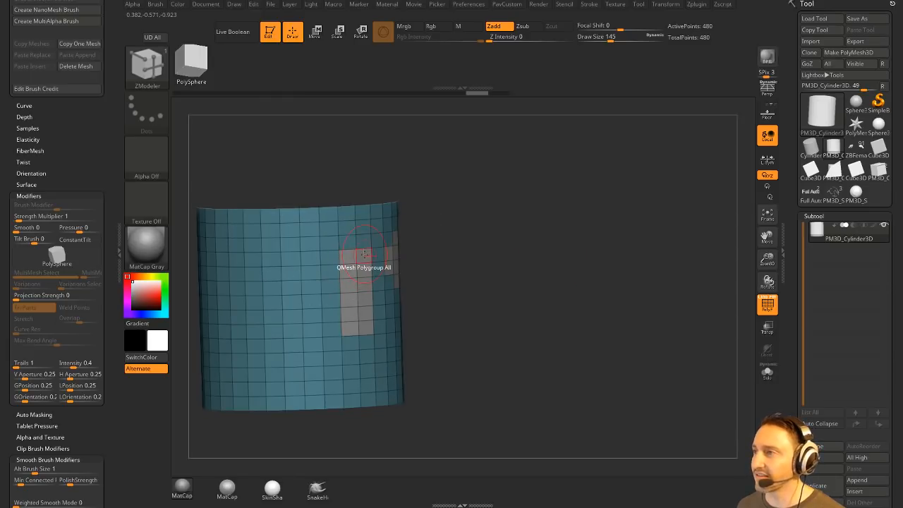
# Try a ZModeler polygon action on the marked strip of the cylinder and undo it
pyautogui.press('space')
pyautogui.click(496, 164)
pyautogui.moveTo(365, 252); pyautogui.dragTo(339, 266)
pyautogui.moveTo(621, 218)
pyautogui.keyDown('alt'); pyautogui.mouseDown()
pyautogui.moveTo(578, 238)
pyautogui.moveTo(618, 215)
pyautogui.mouseUp(); pyautogui.keyUp('alt')
pyautogui.moveTo(596, 255); pyautogui.dragTo(608, 274)
pyautogui.hotkey('ctrl', 'z')
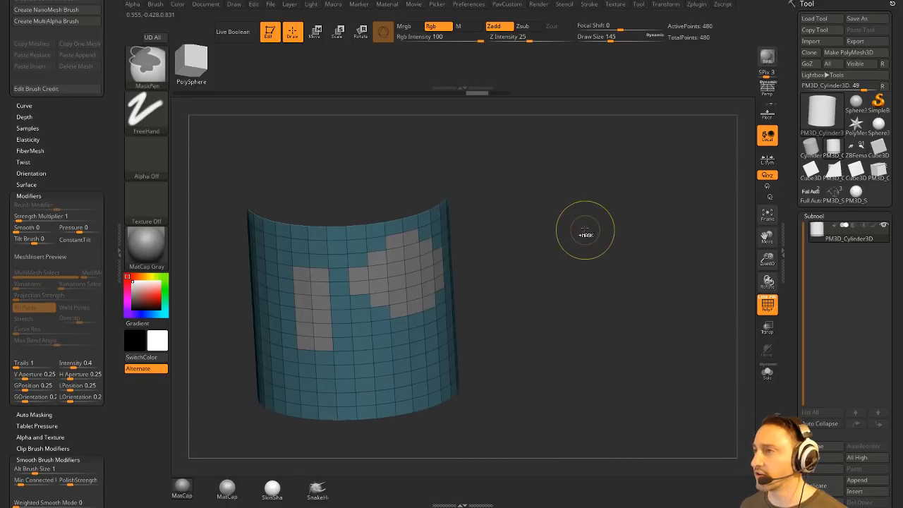
pyautogui.hotkey('ctrl', 'z')
pyautogui.press('`')
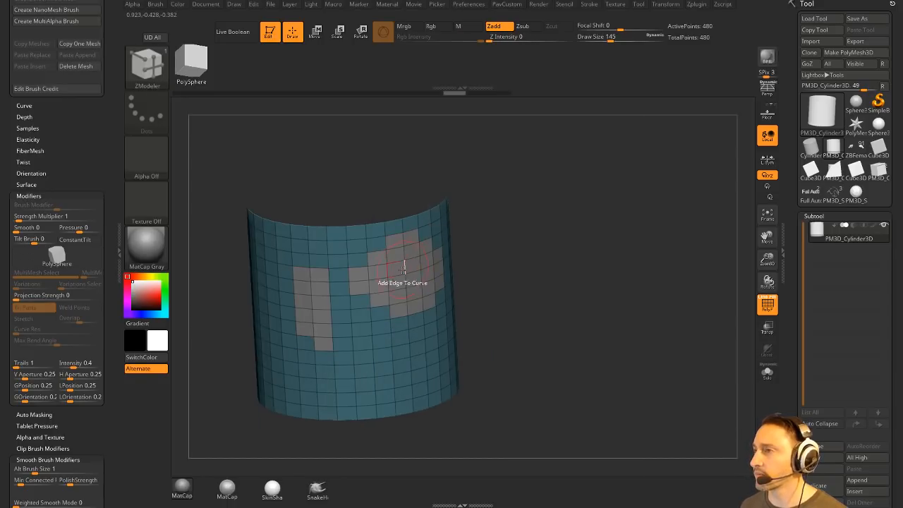
# Set the brush Draw Size to 83
pyautogui.press('space')
pyautogui.press('s')
pyautogui.moveTo(558, 254); pyautogui.dragTo(528, 246)
pyautogui.moveTo(526, 242)
pyautogui.keyDown('alt'); pyautogui.mouseDown()
pyautogui.moveTo(554, 240)
pyautogui.moveTo(544, 242)
pyautogui.mouseUp(); pyautogui.keyUp('alt')
pyautogui.press('s')
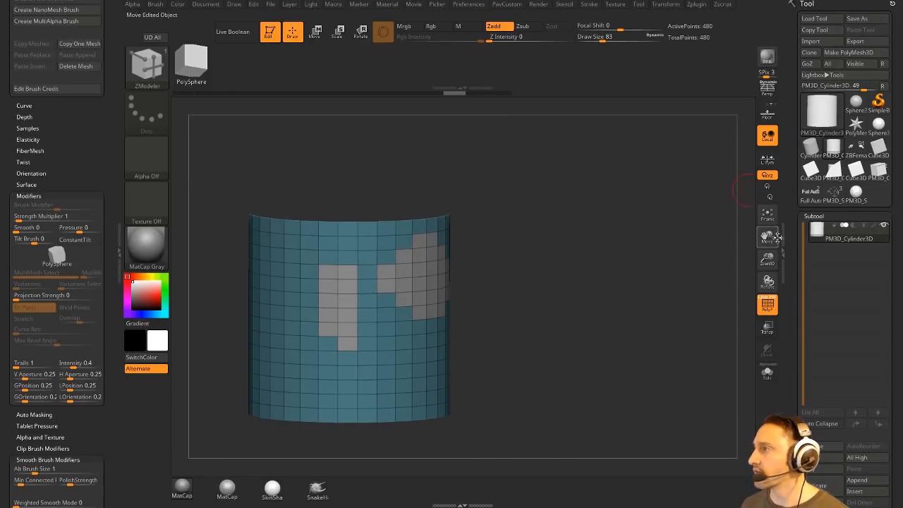
# Initialize the current mesh as a QCube
pyautogui.moveTo(794, 172); pyautogui.dragTo(788, 55)
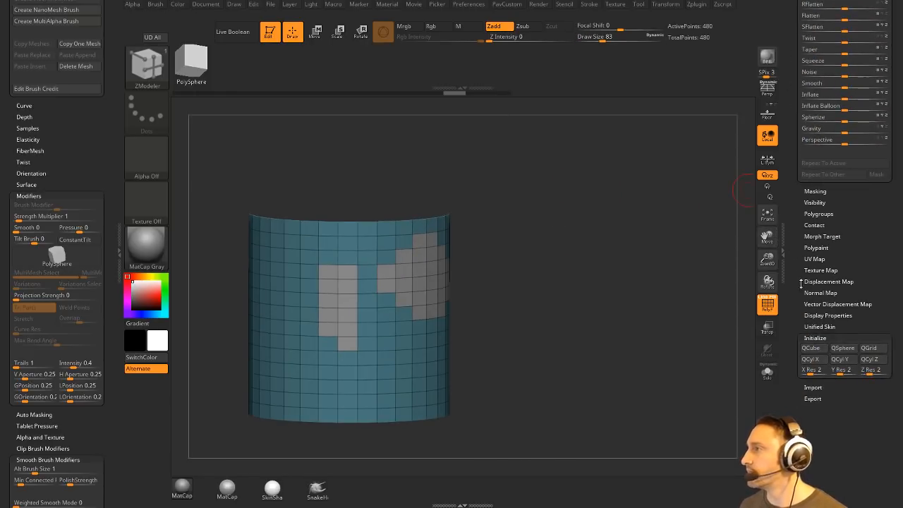
pyautogui.click(810, 348)
pyautogui.moveTo(645, 288); pyautogui.dragTo(626, 315)
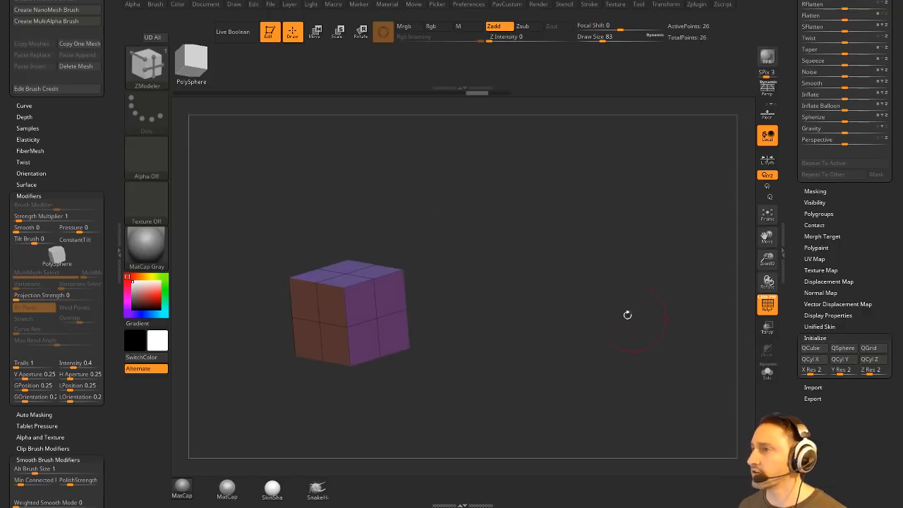
# Extend the cube at both ends with QMesh using the Polygroup All target
pyautogui.press('space')
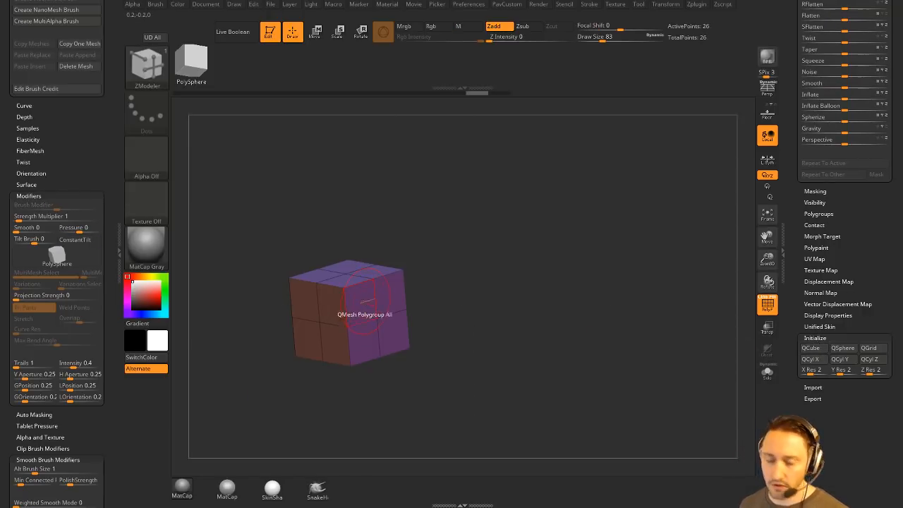
pyautogui.press('space')
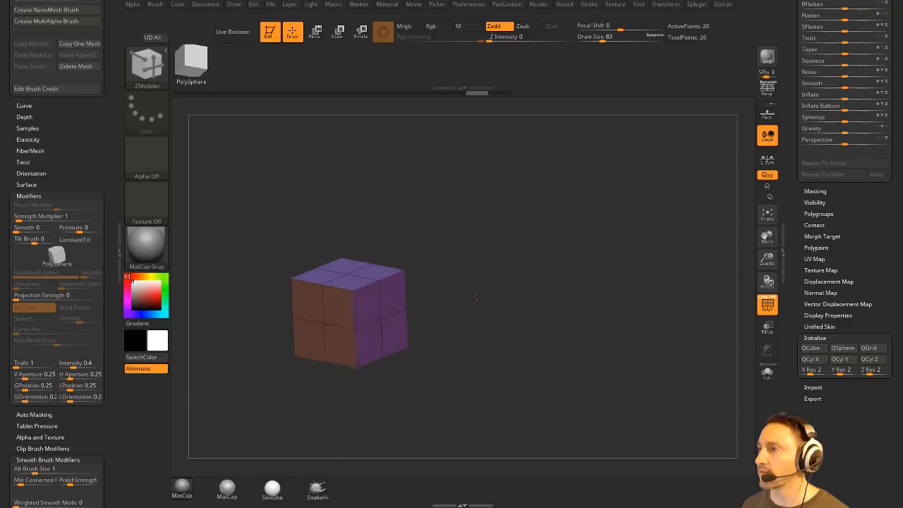
pyautogui.moveTo(378, 324); pyautogui.dragTo(544, 306)
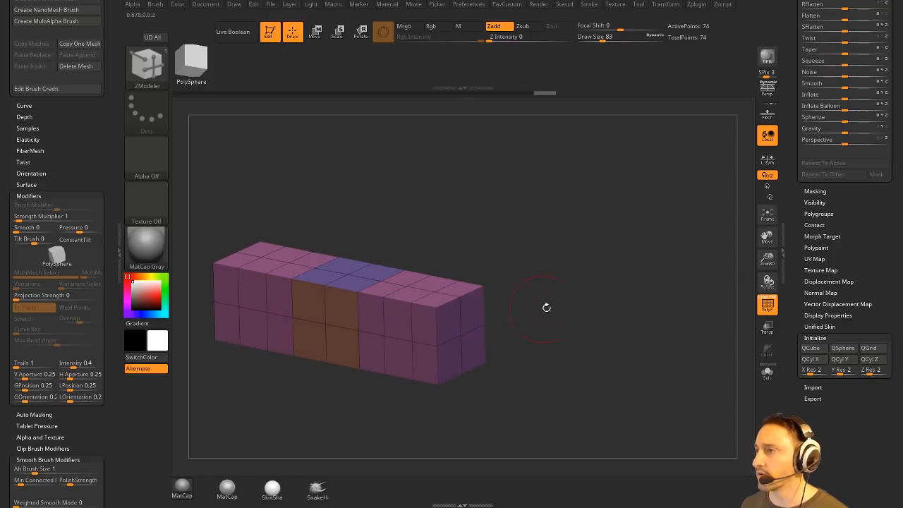
# Try another QMesh with the Polygroup All target on the elongated block and undo it
pyautogui.press('space')
pyautogui.click(446, 250)
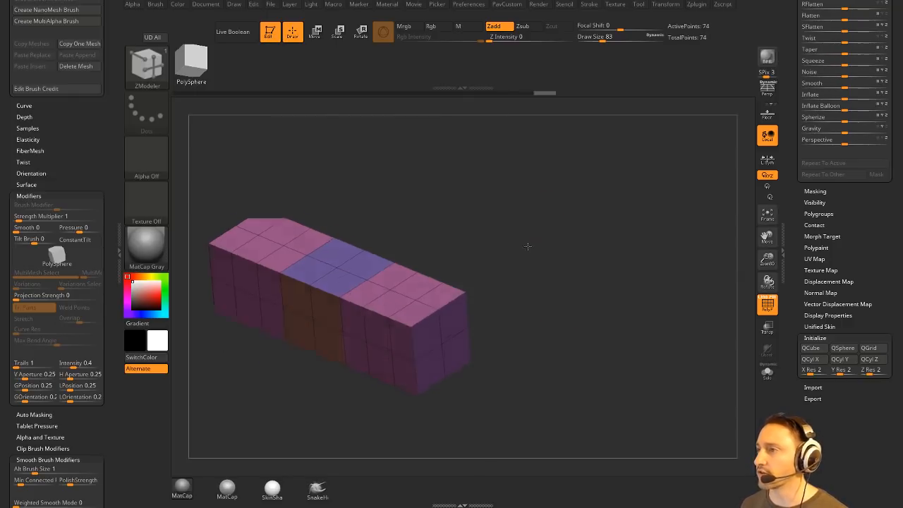
pyautogui.moveTo(352, 331); pyautogui.dragTo(513, 275)
pyautogui.hotkey('ctrl', 'z')
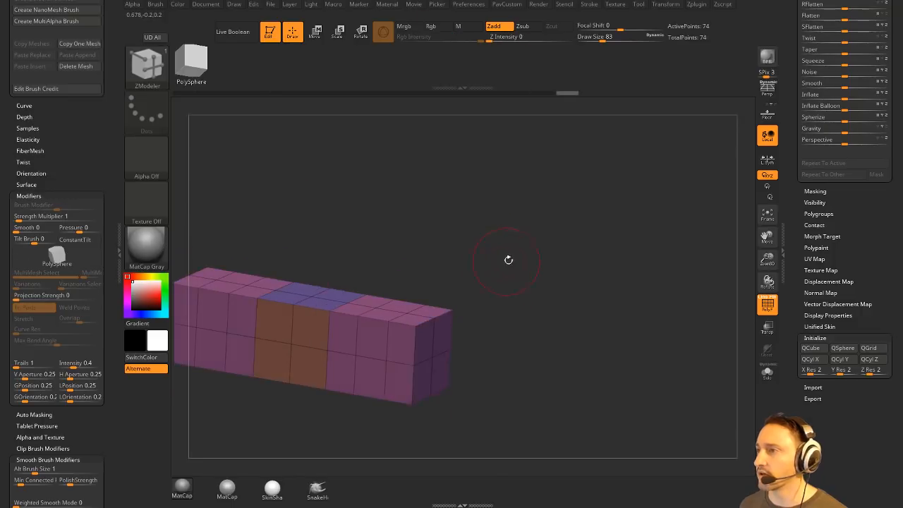
# Set the QMesh target to Flat Island and pull the block's long side outward to widen it
pyautogui.press('space')
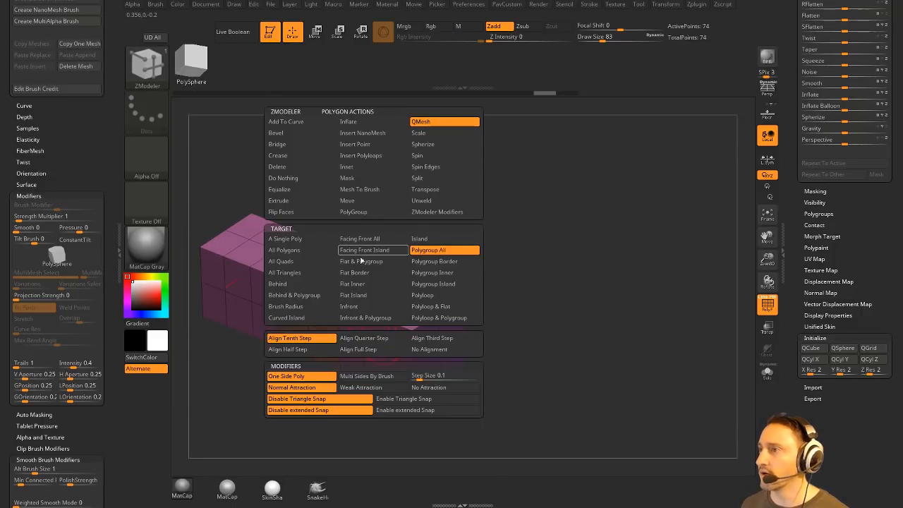
pyautogui.click(368, 295)
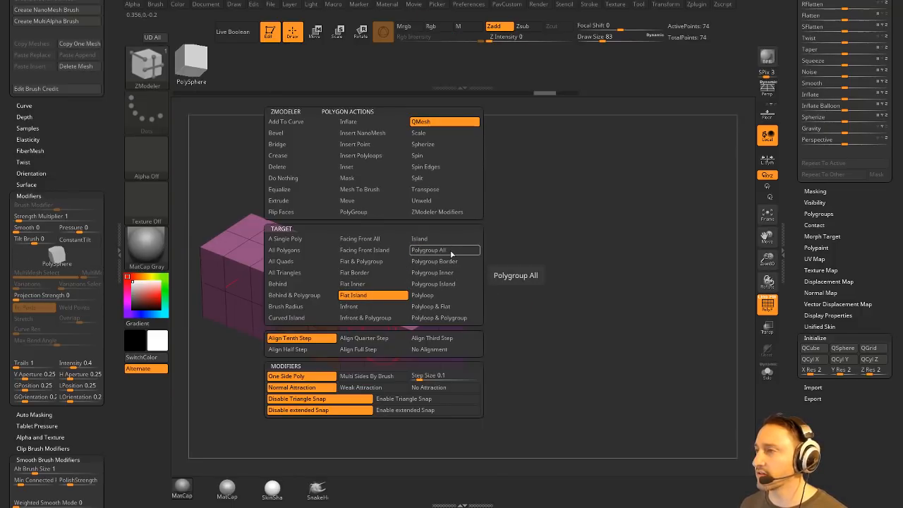
pyautogui.moveTo(386, 331); pyautogui.dragTo(360, 350)
pyautogui.moveTo(487, 288); pyautogui.dragTo(554, 247)
pyautogui.moveTo(376, 316); pyautogui.dragTo(372, 322)
pyautogui.moveTo(497, 256); pyautogui.dragTo(475, 289)
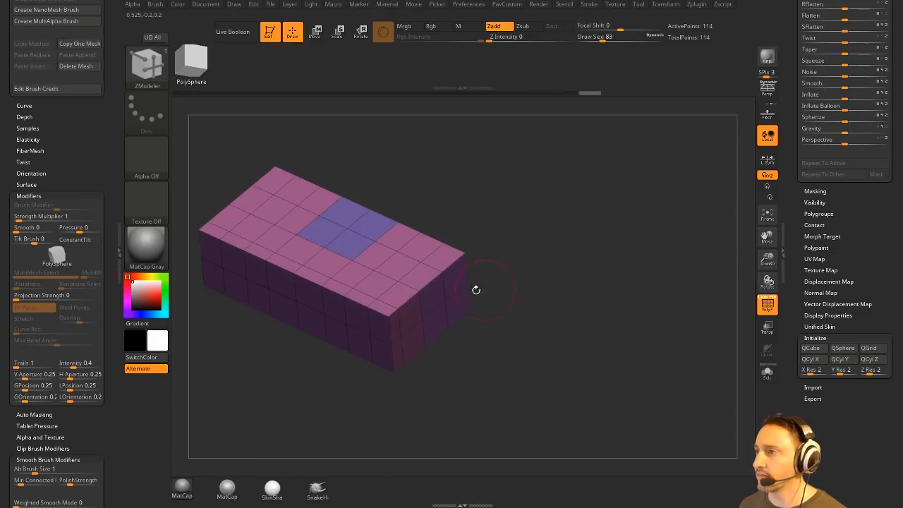
# QMesh single polygons down into the block's top near two corners and turn on the dynamic subdivision preview
pyautogui.press('space')
pyautogui.click(290, 240)
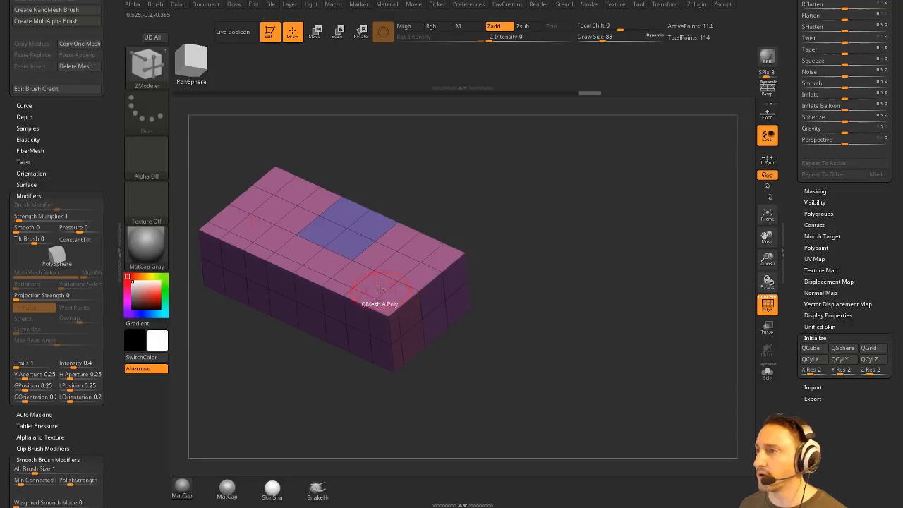
pyautogui.moveTo(375, 284); pyautogui.dragTo(387, 321)
pyautogui.moveTo(567, 319); pyautogui.dragTo(580, 328)
pyautogui.press('d')
pyautogui.moveTo(588, 300)
pyautogui.mouseDown()
pyautogui.moveTo(588, 262)
pyautogui.moveTo(565, 249)
pyautogui.mouseUp()
# Set the brush Draw Size to 39 and collapse the Deformation settings
pyautogui.click(471, 161)
pyautogui.press('s')
pyautogui.scroll(10, 790, 194)
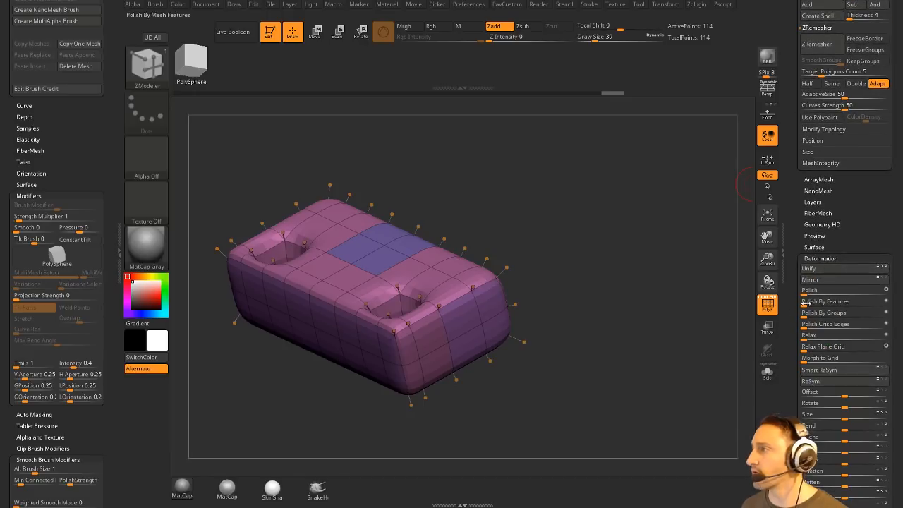
pyautogui.press('shift')
pyautogui.click(812, 260)
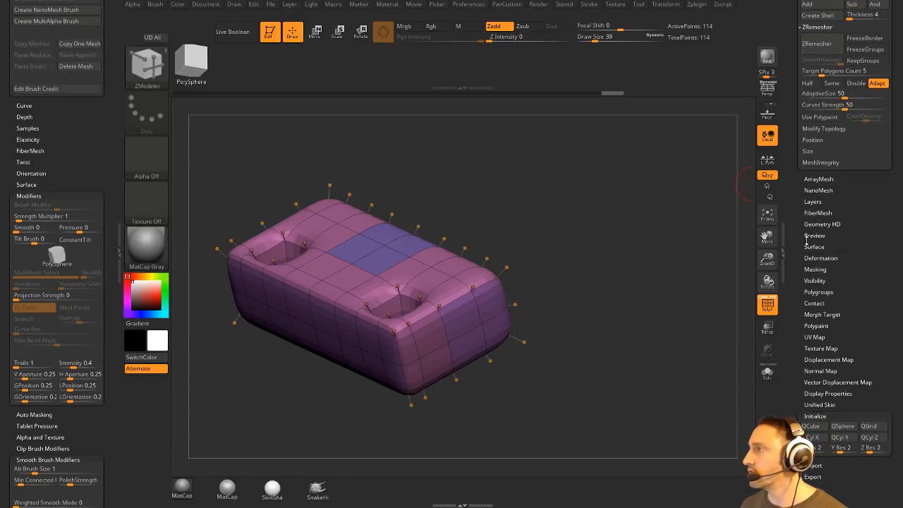
# Expand the Dynamic Subdiv and Crease settings under Geometry and collapse the DynaMesh and ZRemesher settings
pyautogui.press('shift')
pyautogui.scroll(-3, 792, 211)
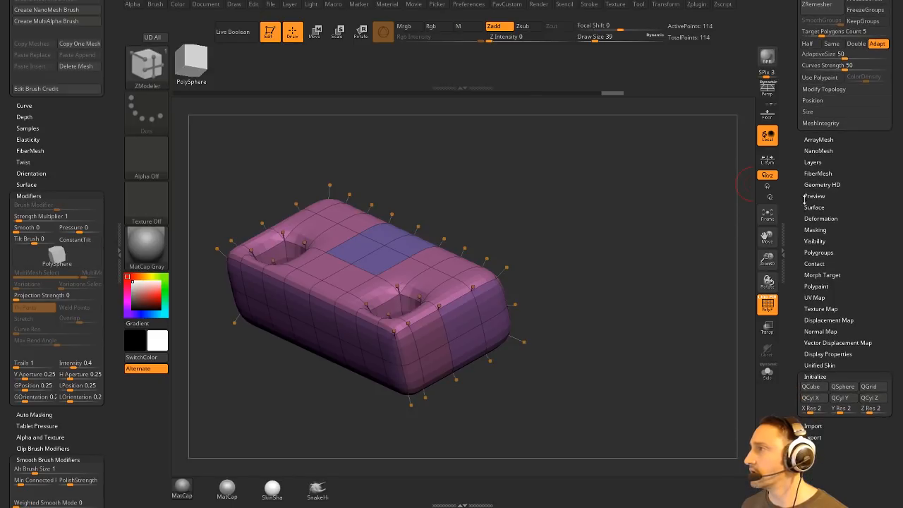
pyautogui.press('space')
pyautogui.scroll(5, 796, 240)
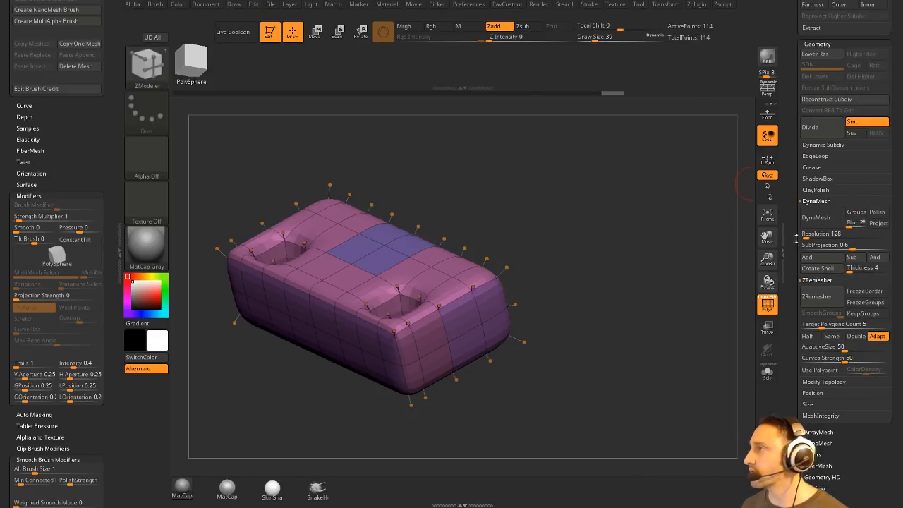
pyautogui.press('shift')
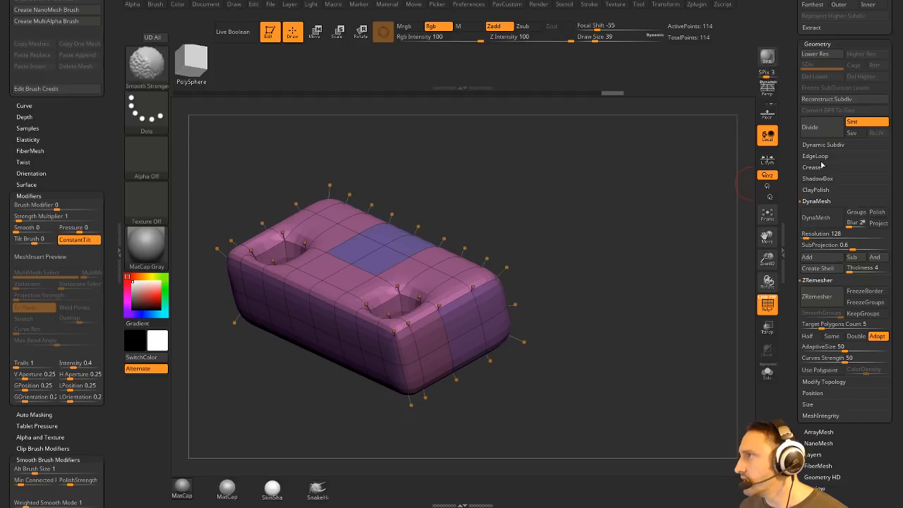
pyautogui.click(821, 145)
pyautogui.click(826, 247)
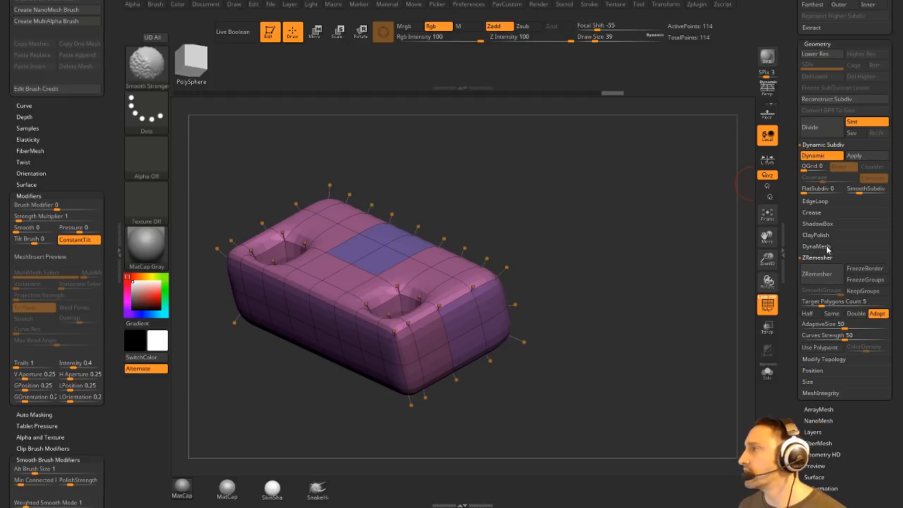
pyautogui.click(818, 258)
pyautogui.click(812, 212)
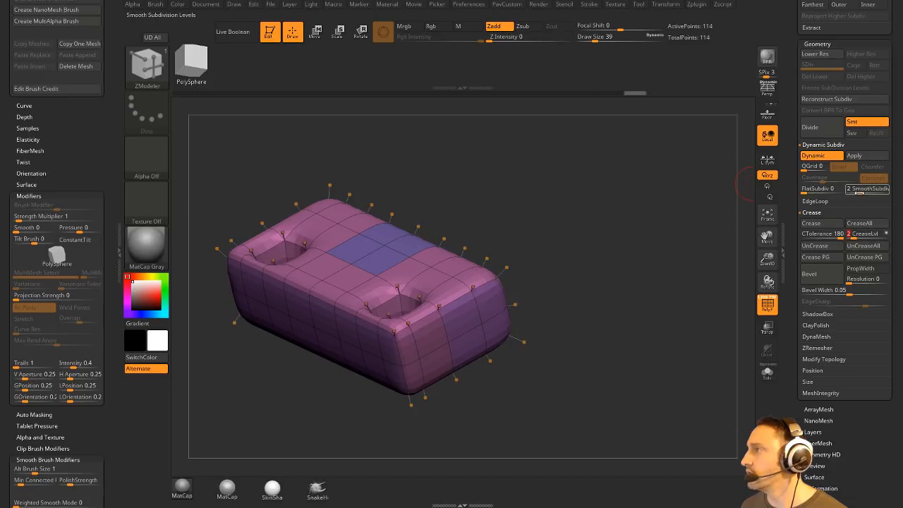
# Set SmoothSubdiv to 4 and CreaseLvl to 3, and hide the polyframe to view the smoothed block
pyautogui.moveTo(859, 191); pyautogui.dragTo(869, 190)
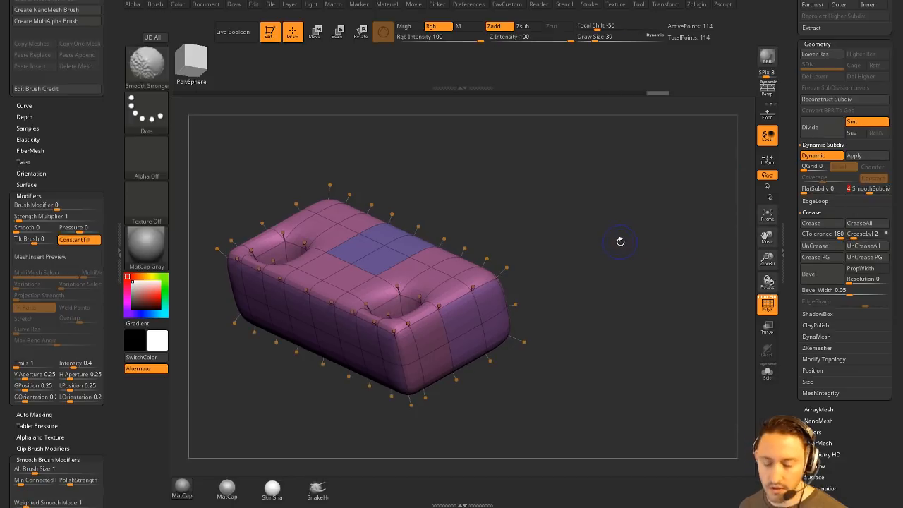
pyautogui.click(766, 303)
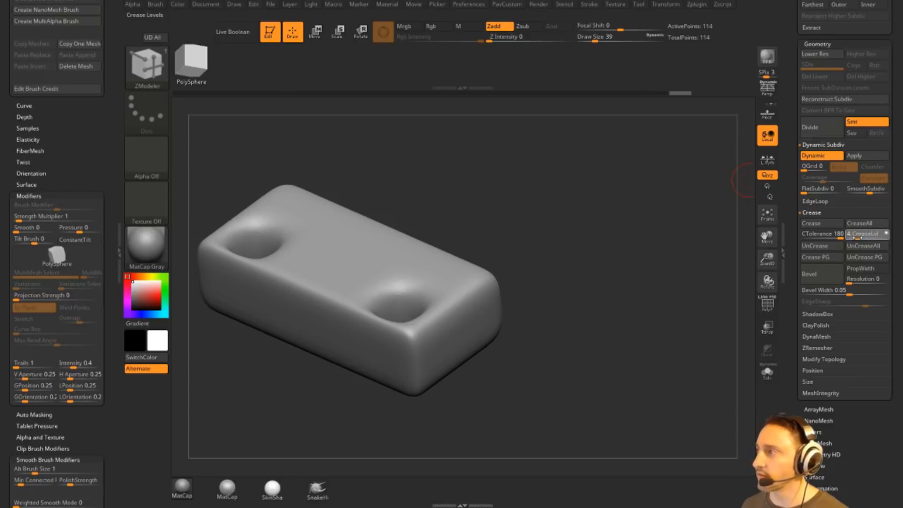
pyautogui.moveTo(671, 259); pyautogui.dragTo(705, 263)
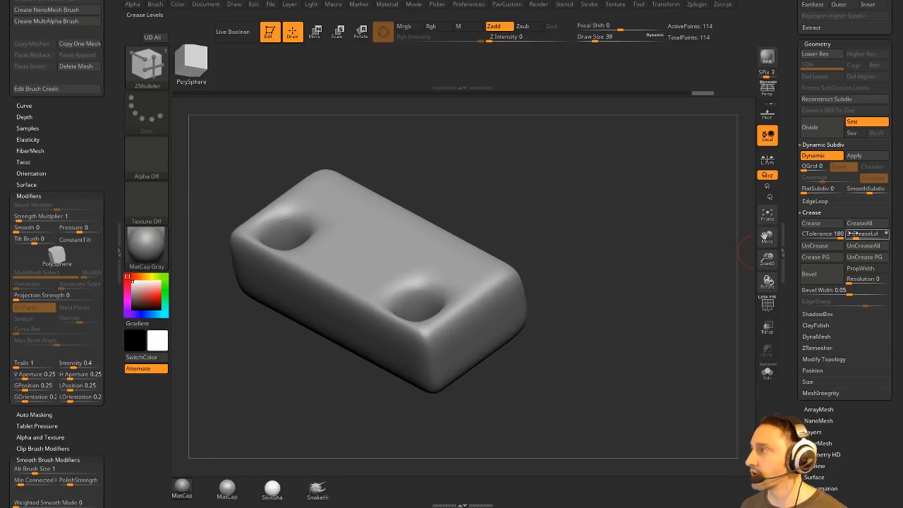
# Set SmoothSubdiv to 0 and QGrid to 4 with Bevel and a coverage of 0.0697 to preview bevelled edges
pyautogui.moveTo(844, 191); pyautogui.dragTo(842, 191)
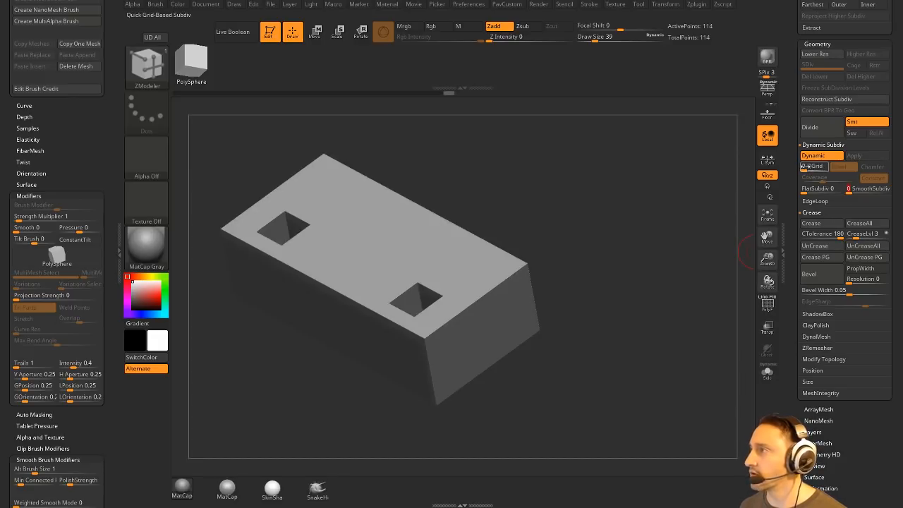
pyautogui.moveTo(805, 168); pyautogui.dragTo(836, 180)
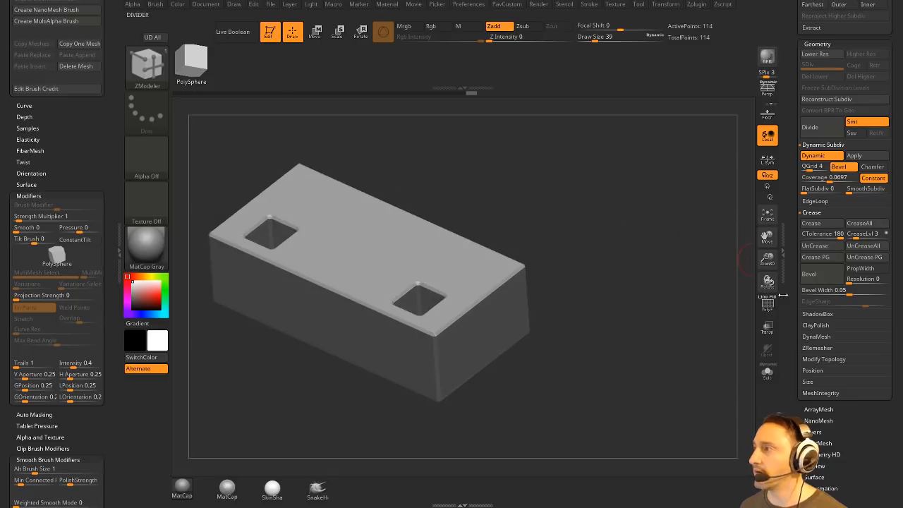
pyautogui.hotkey('shift', 'f')
pyautogui.hotkey('shift', 'f')
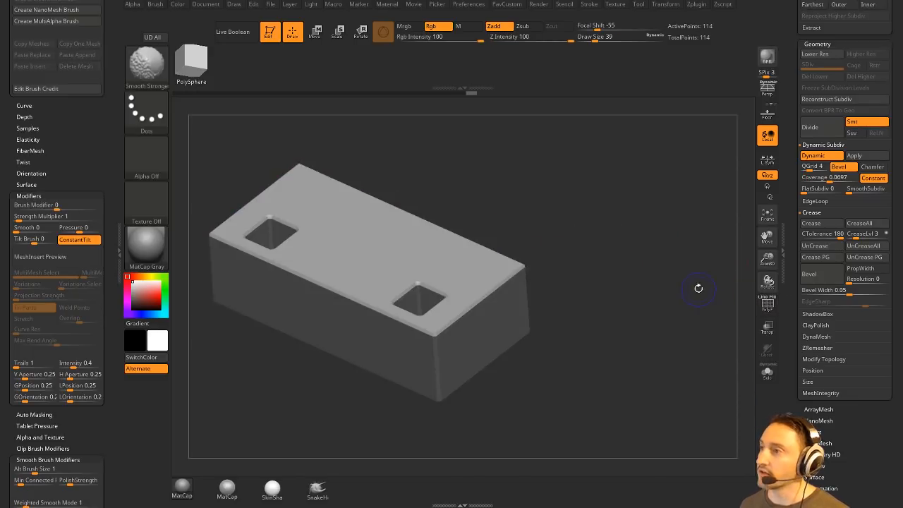
# Show the polyframe and QMesh polygons on the block's plain long side outward into stepped protrusions
pyautogui.moveTo(695, 286)
pyautogui.mouseDown()
pyautogui.moveTo(671, 252)
pyautogui.moveTo(725, 279)
pyautogui.moveTo(706, 281)
pyautogui.mouseUp()
pyautogui.hotkey('shift', 'f')
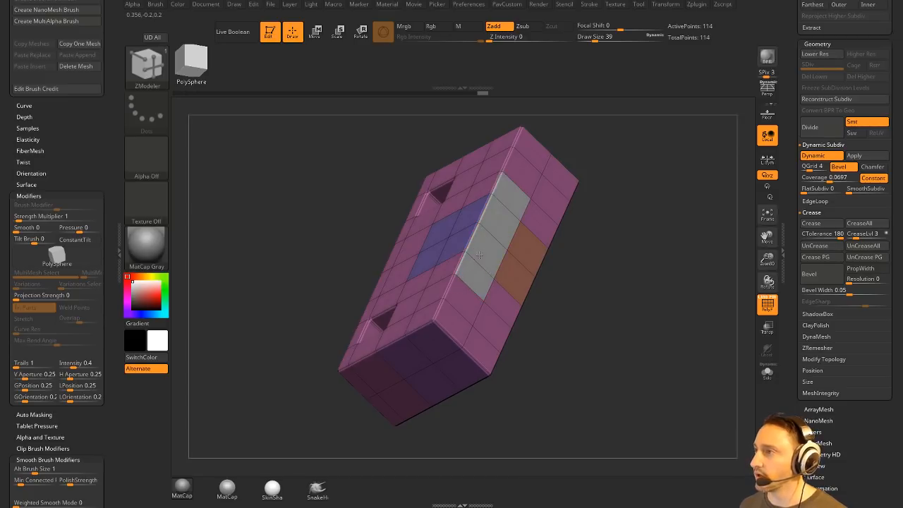
pyautogui.moveTo(591, 223); pyautogui.dragTo(645, 238)
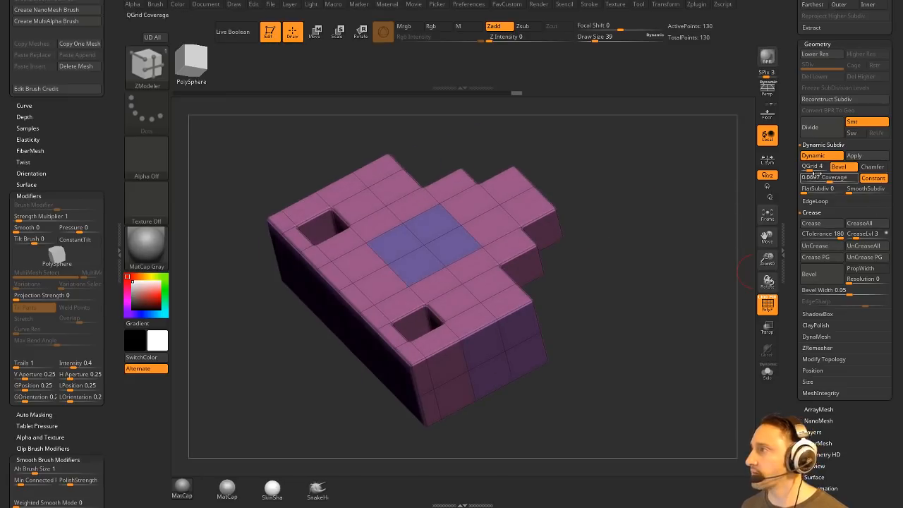
# Set QGrid to 0, SmoothSubdiv to 3 and CreaseLvl to 2, and hide the polyframe to preview the smoothed shape
pyautogui.moveTo(813, 167); pyautogui.dragTo(802, 167)
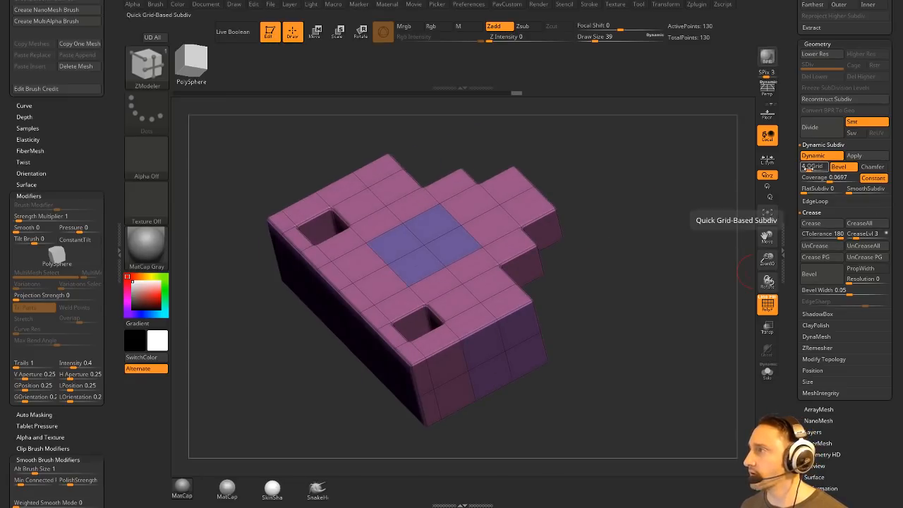
pyautogui.click(863, 191)
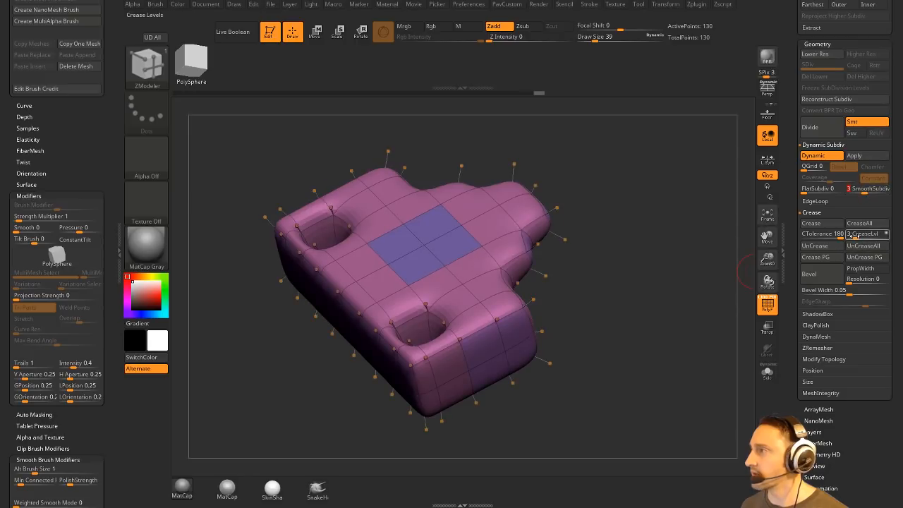
pyautogui.click(851, 237)
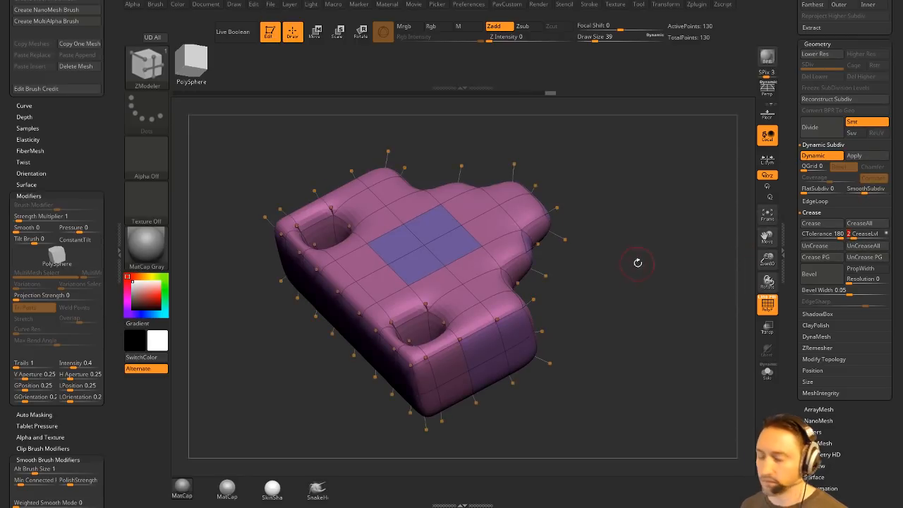
pyautogui.click(761, 304)
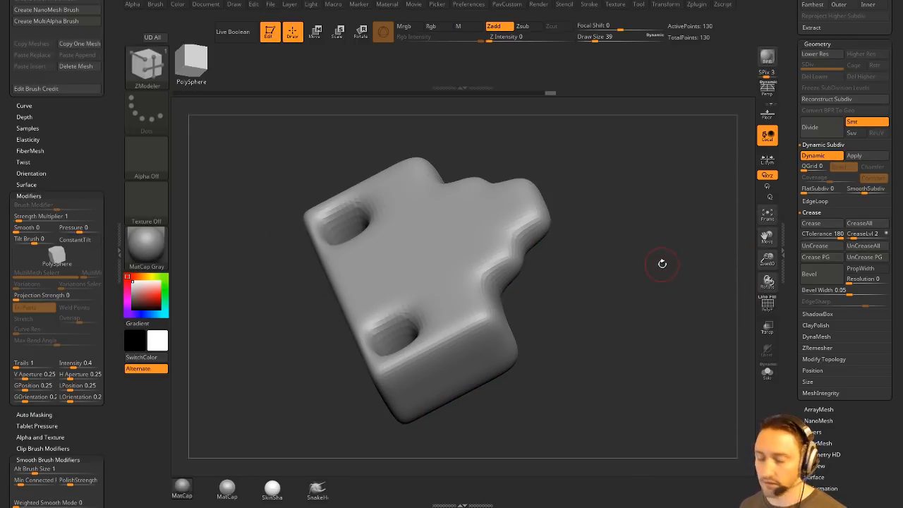
# Turn off the dynamic subdivision preview and show the polyframe on the stepped block
pyautogui.hotkey('shift', 'd')
pyautogui.moveTo(655, 256)
pyautogui.mouseDown()
pyautogui.moveTo(663, 286)
pyautogui.moveTo(656, 253)
pyautogui.mouseUp()
pyautogui.hotkey('shift', 'f')
# Set the polygon action to Bridge with Connected Polys, Circle, Specified Curvature, Specified Resolution, Align To Normal and Triangles Sides
pyautogui.moveTo(583, 207); pyautogui.dragTo(552, 232)
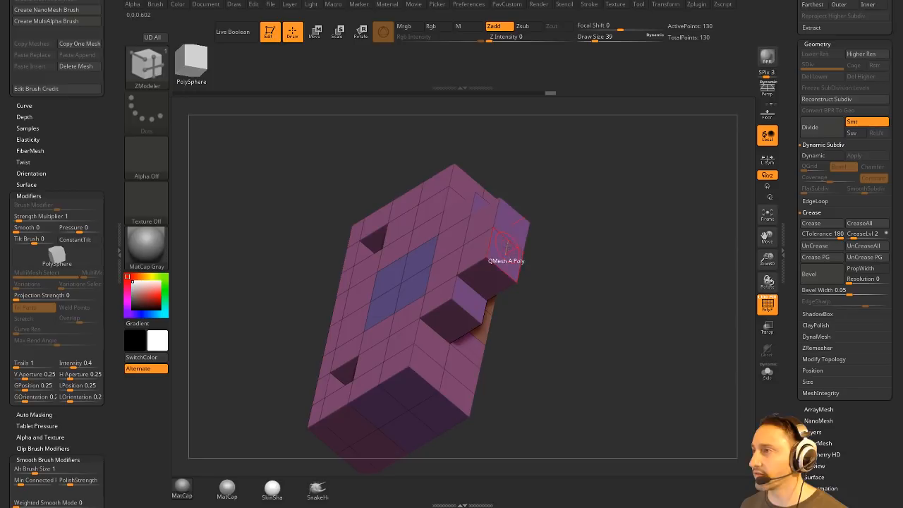
pyautogui.press('space')
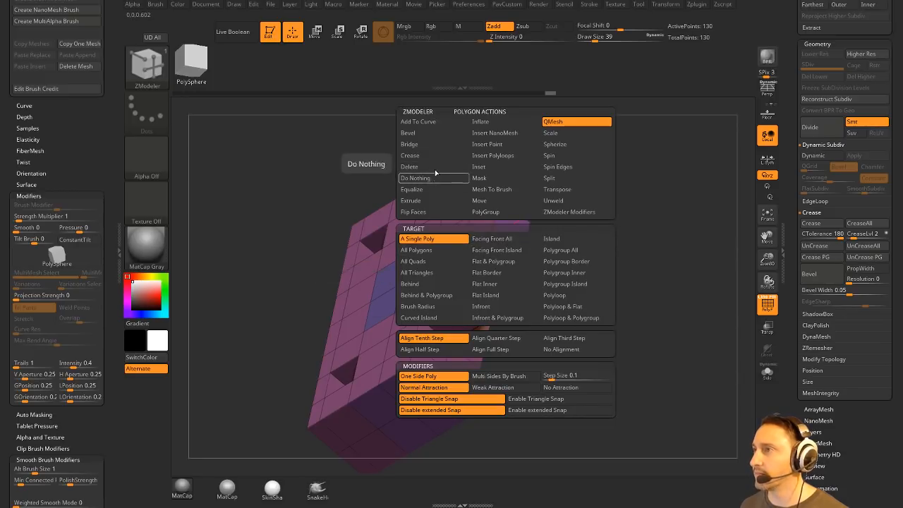
pyautogui.click(432, 145)
pyautogui.click(558, 258)
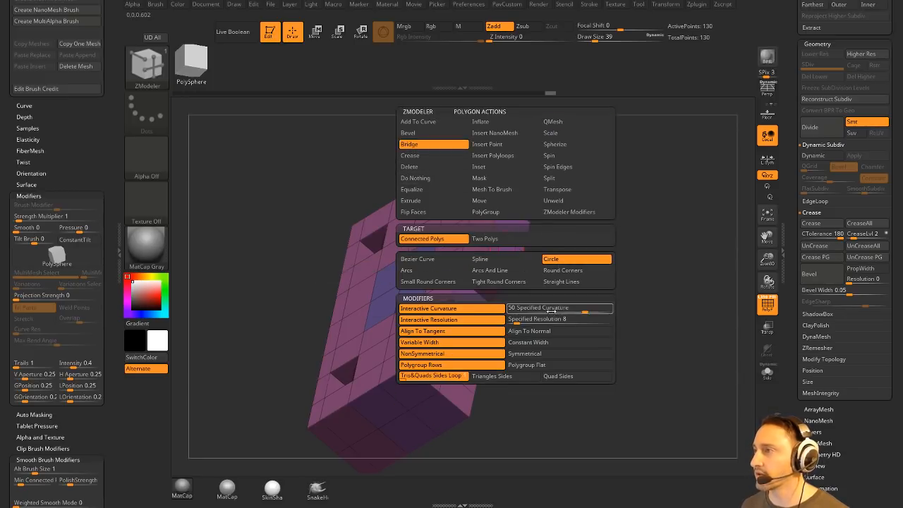
pyautogui.click(557, 308)
pyautogui.click(547, 319)
pyautogui.click(539, 332)
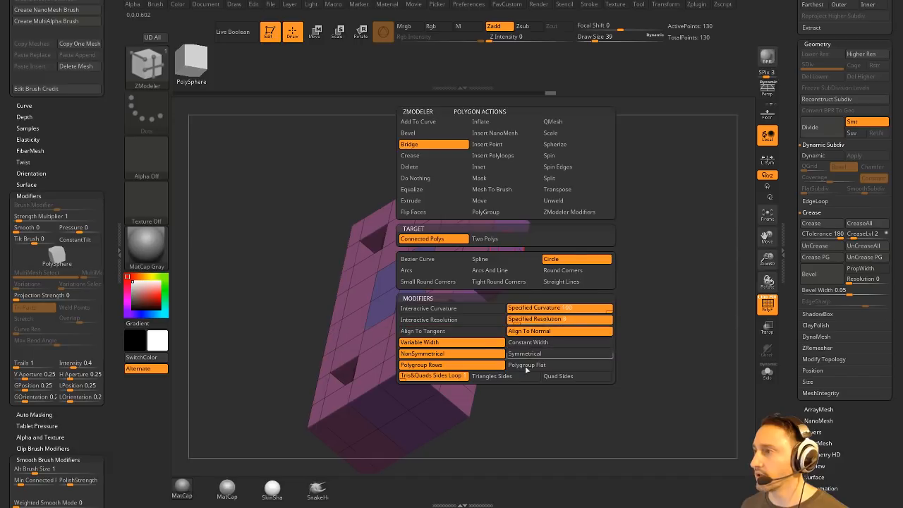
pyautogui.click(498, 375)
# Bridge neighbouring side polygons at the block's corners and protrusions into rounded, fan-shaped ends
pyautogui.moveTo(569, 338); pyautogui.dragTo(517, 268)
pyautogui.click(499, 252)
pyautogui.moveTo(564, 252)
pyautogui.mouseDown()
pyautogui.moveTo(590, 260)
pyautogui.moveTo(544, 259)
pyautogui.moveTo(593, 272)
pyautogui.moveTo(611, 245)
pyautogui.mouseUp()
pyautogui.click(491, 284)
# Merge the whole mesh into one polygroup and regroup it with Groups By Normals
pyautogui.press('ctrl')
pyautogui.hotkey('ctrl', 'w')
pyautogui.press('`')
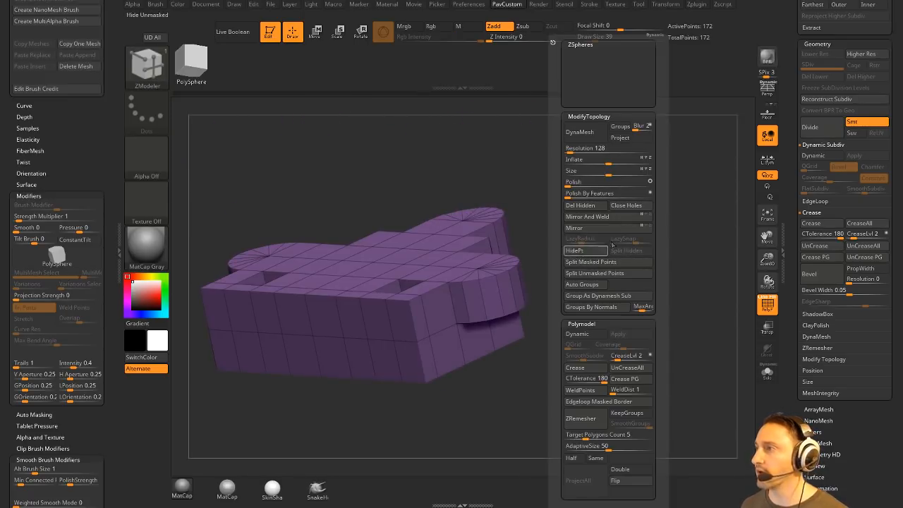
pyautogui.click(594, 307)
# Set the polygon action to Inset with the Polygroup All target and inset the block's flat long side within its border
pyautogui.moveTo(568, 285); pyautogui.dragTo(621, 264)
pyautogui.press('space')
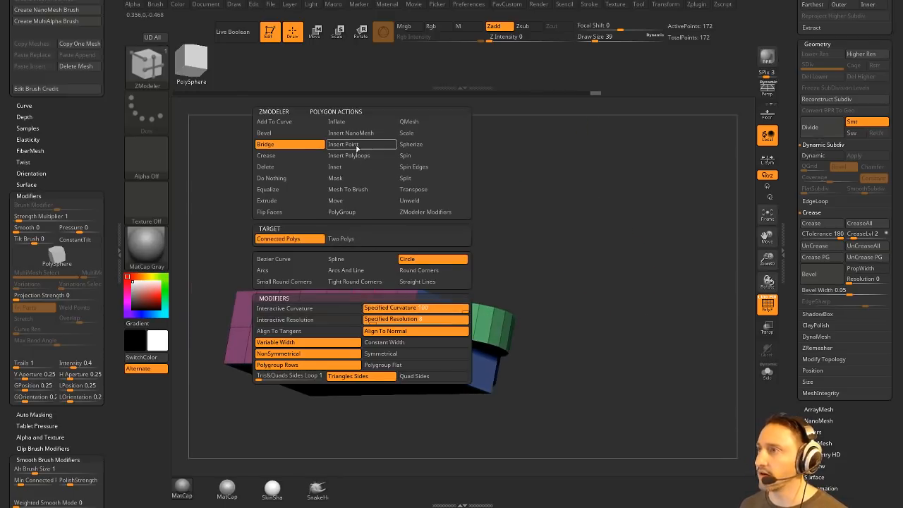
pyautogui.click(346, 166)
pyautogui.click(417, 250)
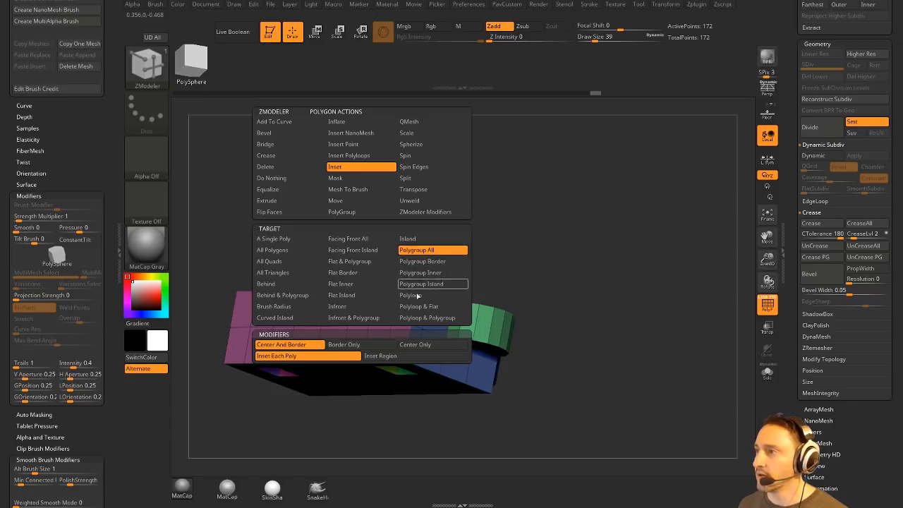
pyautogui.moveTo(413, 230); pyautogui.dragTo(540, 258)
# Set the polygon action to QMesh with the Polygroup All target and push the inset side panel inward
pyautogui.press('space')
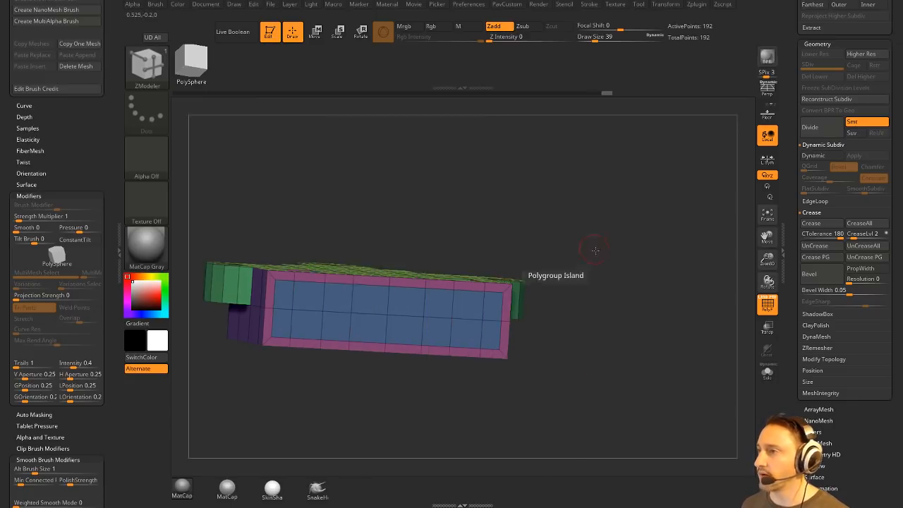
pyautogui.moveTo(593, 250); pyautogui.dragTo(573, 283)
pyautogui.press('space')
pyautogui.click(486, 122)
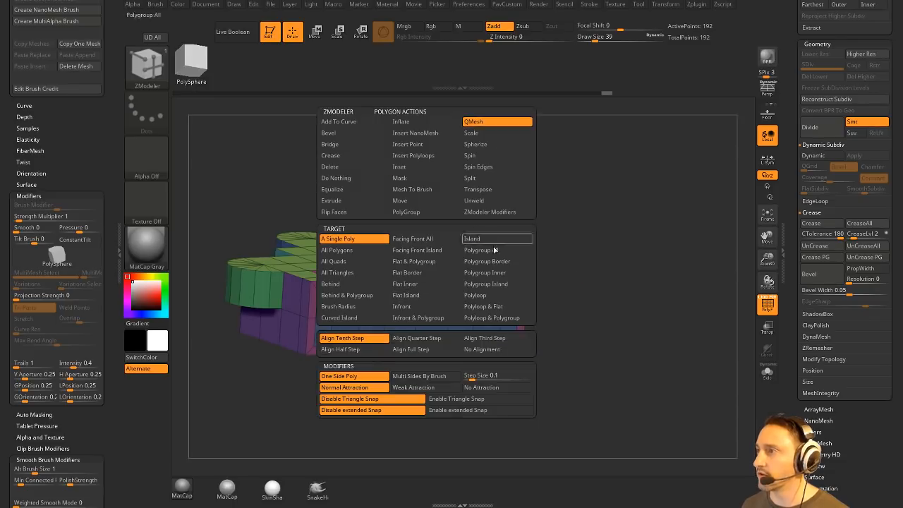
pyautogui.press('space')
pyautogui.click(514, 252)
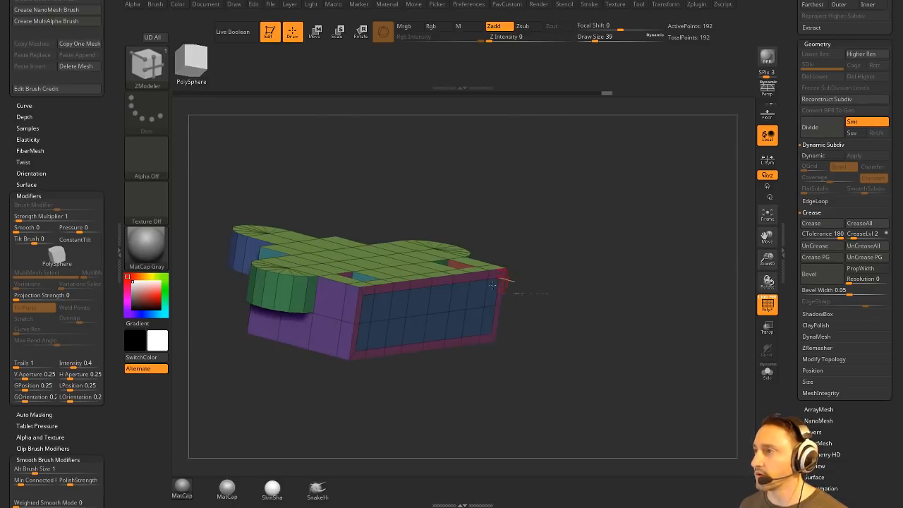
pyautogui.moveTo(526, 248); pyautogui.dragTo(619, 260)
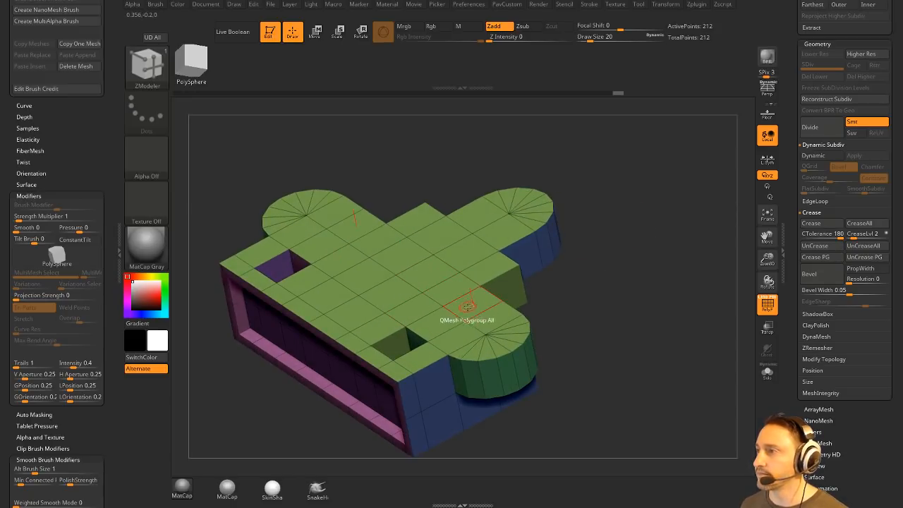
# Delete top polygons near the two square pits and bridge the holes into two arches, using polygon Delete and edge Bridge Two Holes
pyautogui.moveTo(591, 271)
pyautogui.mouseDown()
pyautogui.moveTo(605, 242)
pyautogui.moveTo(603, 276)
pyautogui.moveTo(615, 263)
pyautogui.moveTo(593, 270)
pyautogui.mouseUp()
pyautogui.press('space')
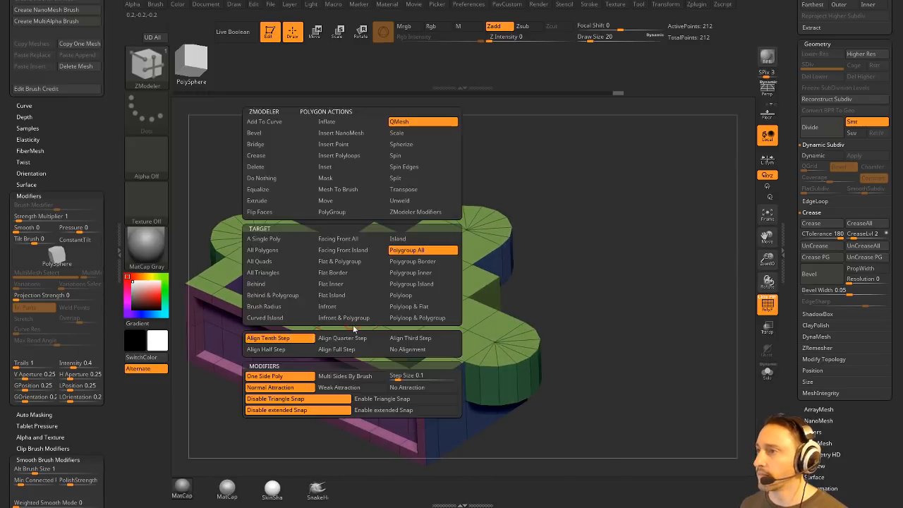
pyautogui.press('space')
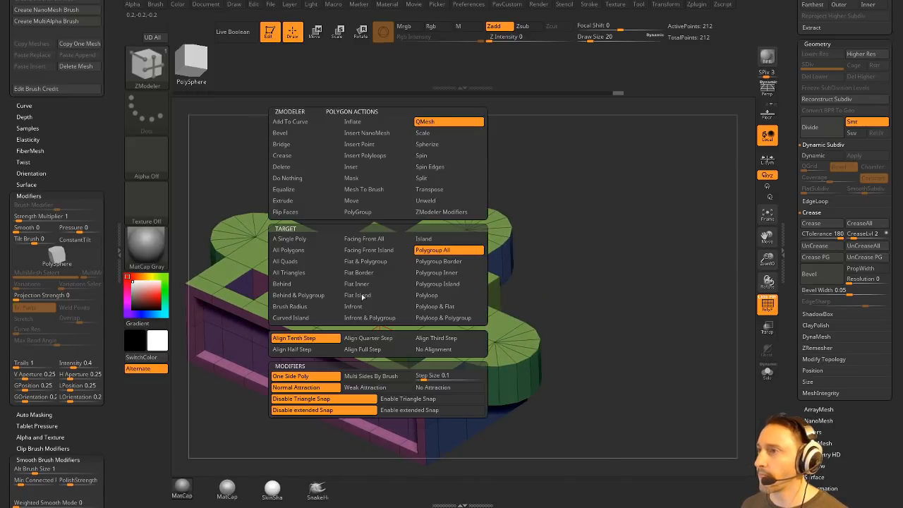
pyautogui.click(296, 166)
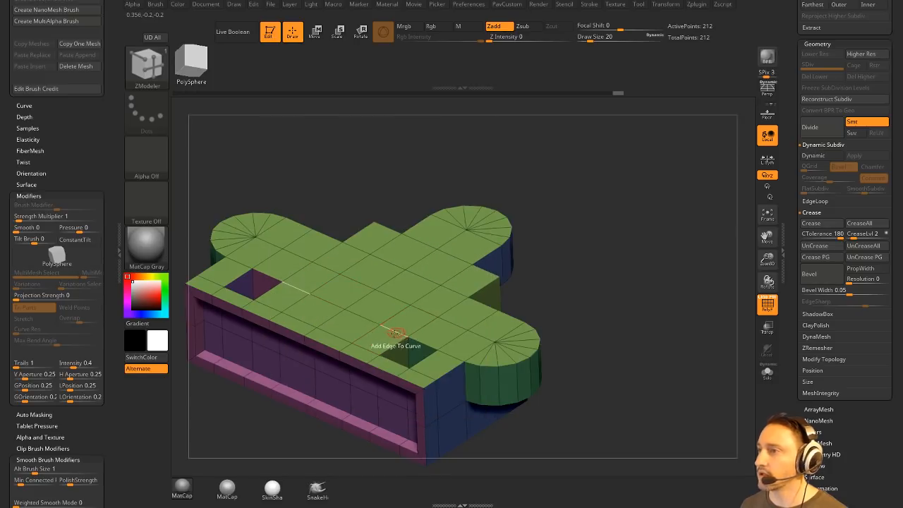
pyautogui.press('space')
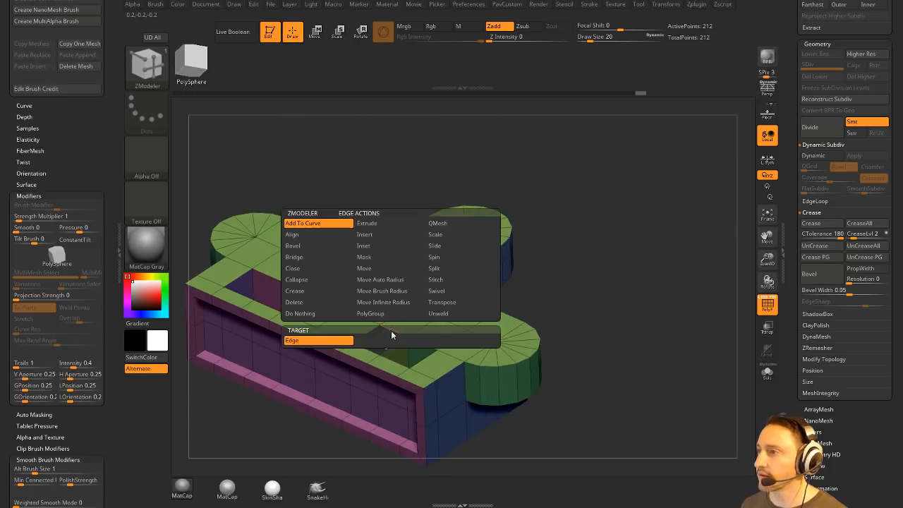
pyautogui.click(296, 256)
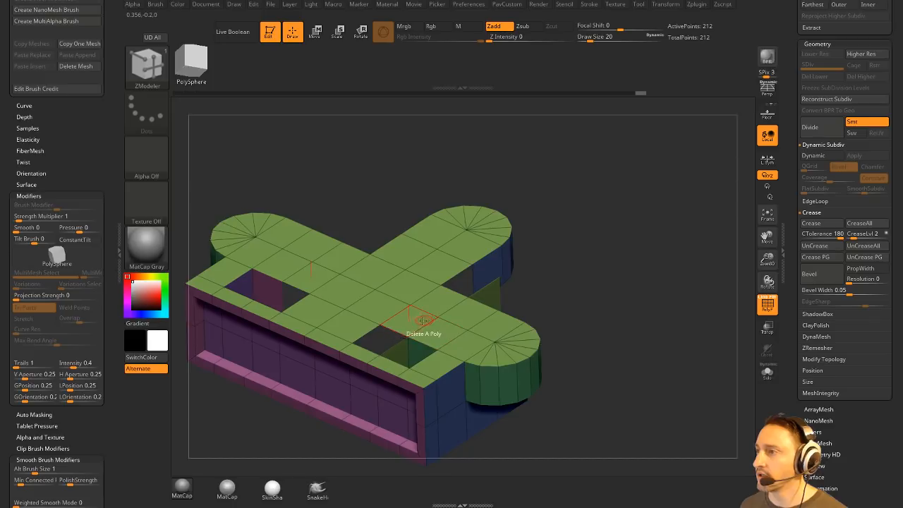
pyautogui.moveTo(449, 291); pyautogui.dragTo(565, 274)
pyautogui.moveTo(593, 279); pyautogui.dragTo(564, 286)
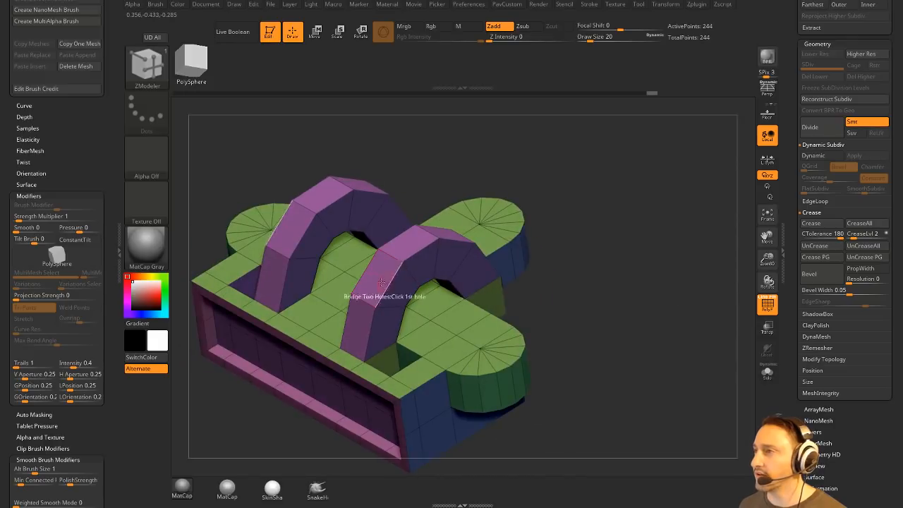
# Set the polygon action to QMesh with the A Single Poly target and push away the middle segments of both arches
pyautogui.press('space')
pyautogui.press('space')
pyautogui.click(477, 124)
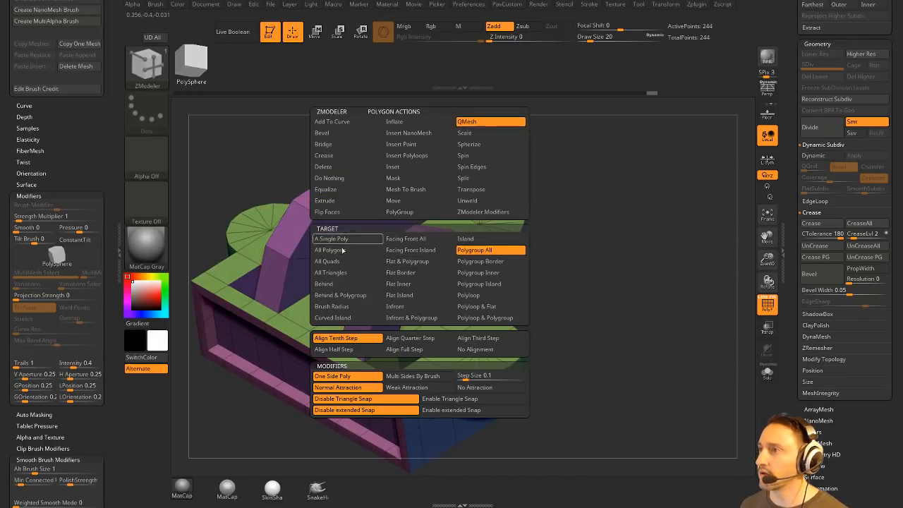
pyautogui.moveTo(418, 261); pyautogui.dragTo(391, 301)
# Split two points on the recessed side panel into small octagons and push them inward using QMesh with the Polygroup Island target
pyautogui.moveTo(604, 287); pyautogui.dragTo(692, 337)
pyautogui.moveTo(680, 396); pyautogui.dragTo(535, 388)
pyautogui.press('space')
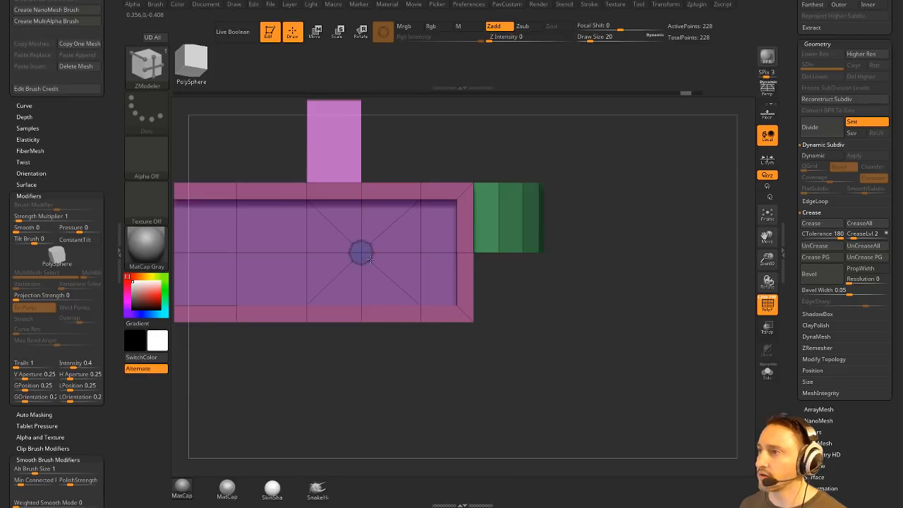
pyautogui.moveTo(377, 268); pyautogui.dragTo(451, 289, button='right')
pyautogui.press('space')
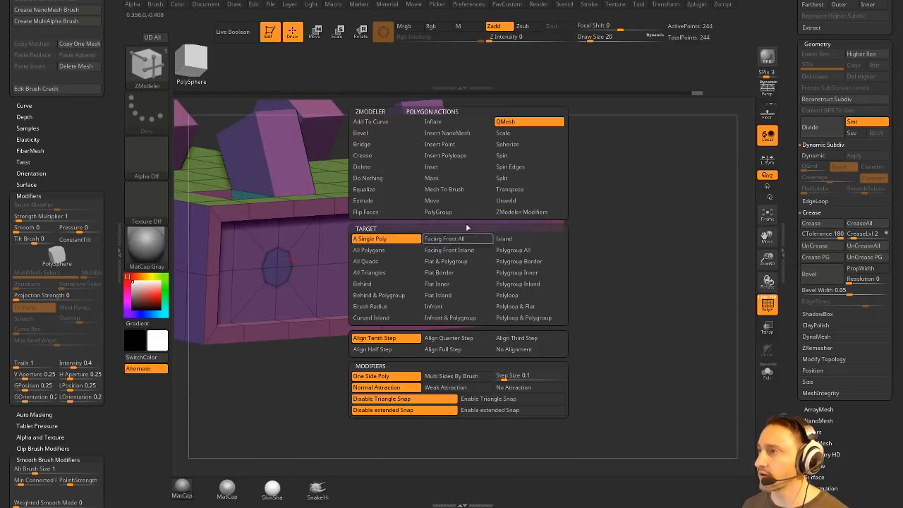
pyautogui.click(517, 283)
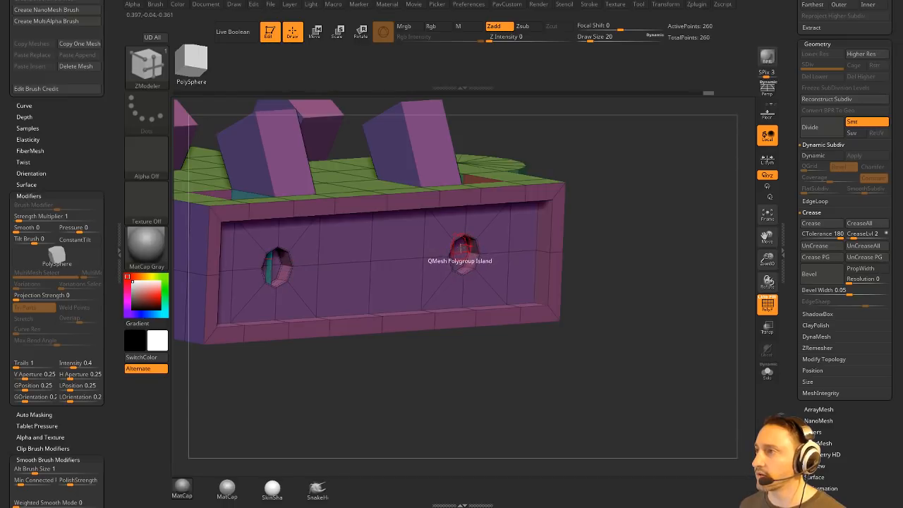
pyautogui.hotkey('ctrl', 'z')
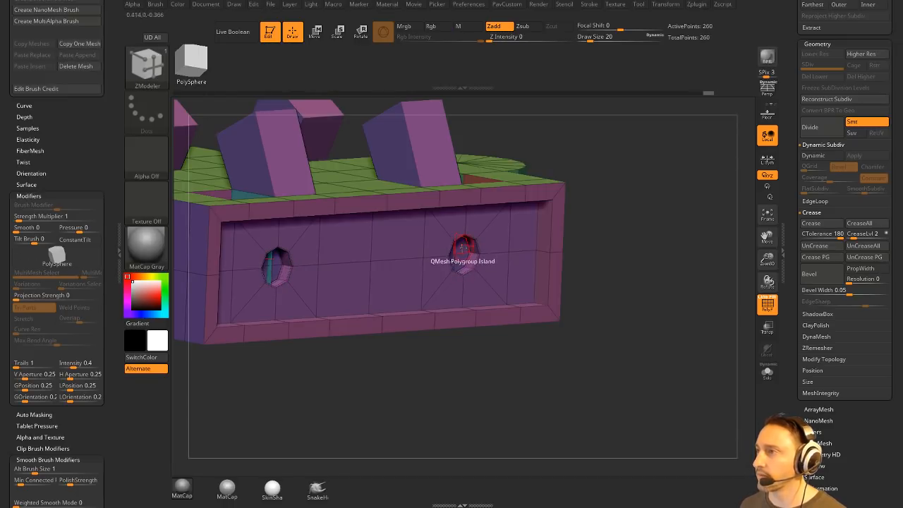
# Pull the octagonal faces out of the side panel's holes with QMesh as two separate pegs
pyautogui.press('space')
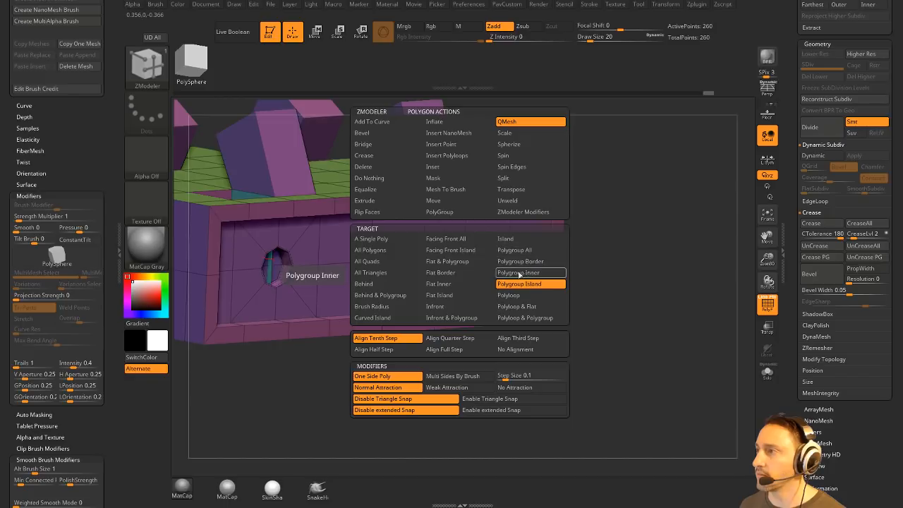
pyautogui.moveTo(474, 255)
pyautogui.mouseDown()
pyautogui.moveTo(516, 273)
pyautogui.moveTo(550, 258)
pyautogui.moveTo(622, 271)
pyautogui.moveTo(521, 278)
pyautogui.moveTo(544, 284)
pyautogui.mouseUp()
pyautogui.moveTo(607, 247)
pyautogui.mouseDown()
pyautogui.moveTo(548, 292)
pyautogui.moveTo(603, 254)
pyautogui.mouseUp()
# Isolate the two pegs with a selection grown to the full parts and split them into their own subtool
pyautogui.keyDown('ctrl'); pyautogui.keyDown('shift'); pyautogui.moveTo(529, 208); pyautogui.dragTo(454, 333); pyautogui.keyUp('shift'); pyautogui.keyUp('ctrl')
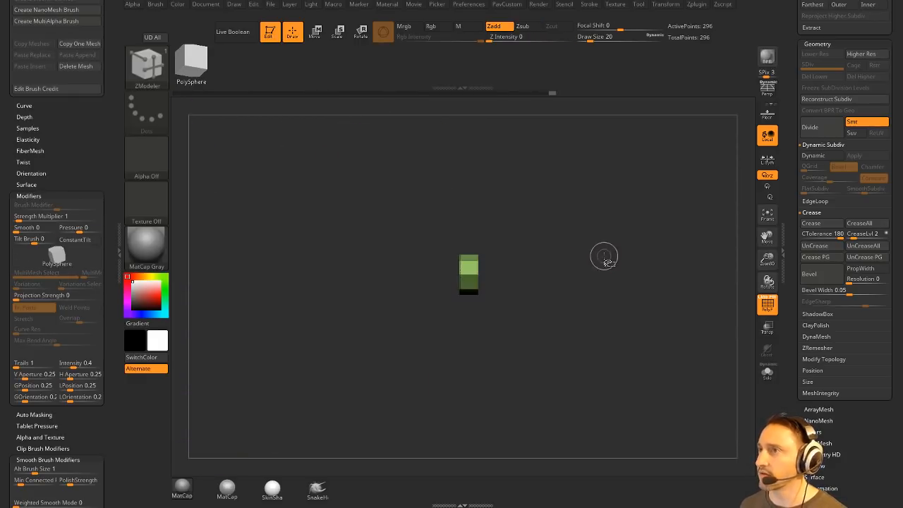
pyautogui.keyDown('ctrl'); pyautogui.keyDown('shift'); pyautogui.click(557, 254); pyautogui.keyUp('shift'); pyautogui.keyUp('ctrl')
pyautogui.keyDown('ctrl'); pyautogui.keyDown('shift'); pyautogui.click(153, 76); pyautogui.keyUp('shift'); pyautogui.keyUp('ctrl')
pyautogui.keyDown('ctrl'); pyautogui.keyDown('shift'); pyautogui.click(238, 82); pyautogui.keyUp('shift'); pyautogui.keyUp('ctrl')
pyautogui.keyDown('ctrl'); pyautogui.keyDown('shift'); pyautogui.moveTo(556, 188); pyautogui.dragTo(471, 318); pyautogui.keyUp('shift'); pyautogui.keyUp('ctrl')
pyautogui.hotkey('ctrl', 'shift', 'a')
pyautogui.press('space')
pyautogui.moveTo(627, 222); pyautogui.dragTo(613, 276)
pyautogui.click(645, 251)
# Turn on dynamic subdivision for the pegs and hide the polyframe to inspect their rounded ends
pyautogui.press('d')
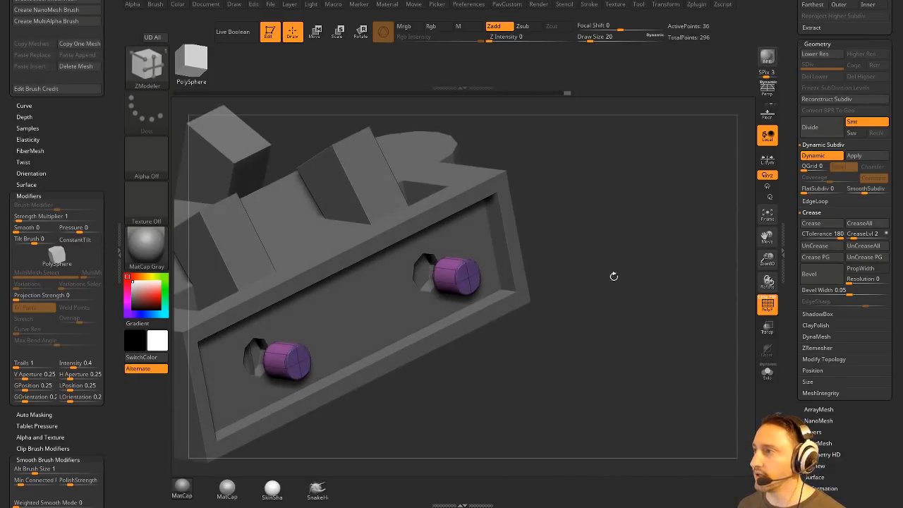
pyautogui.hotkey('shift', 'f')
pyautogui.keyDown('alt'); pyautogui.moveTo(731, 300); pyautogui.dragTo(699, 308); pyautogui.keyUp('alt')
pyautogui.press('space')
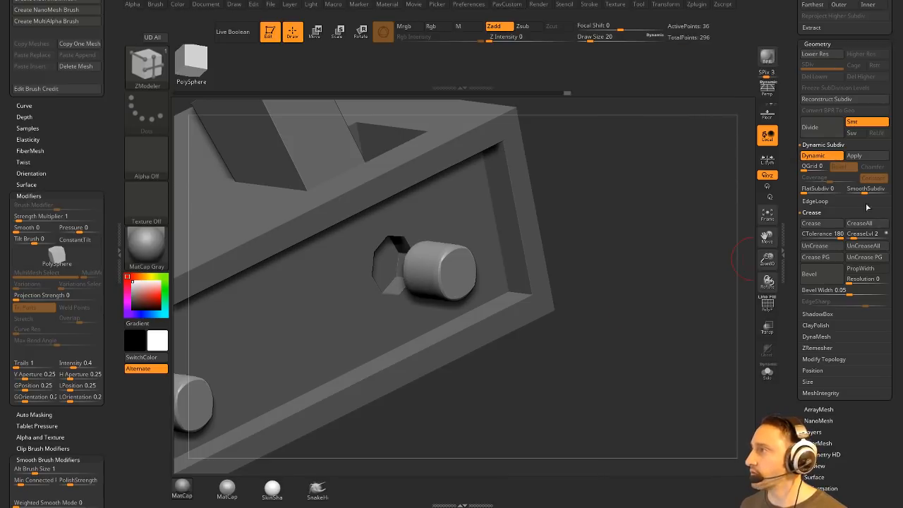
pyautogui.moveTo(688, 245); pyautogui.dragTo(738, 283)
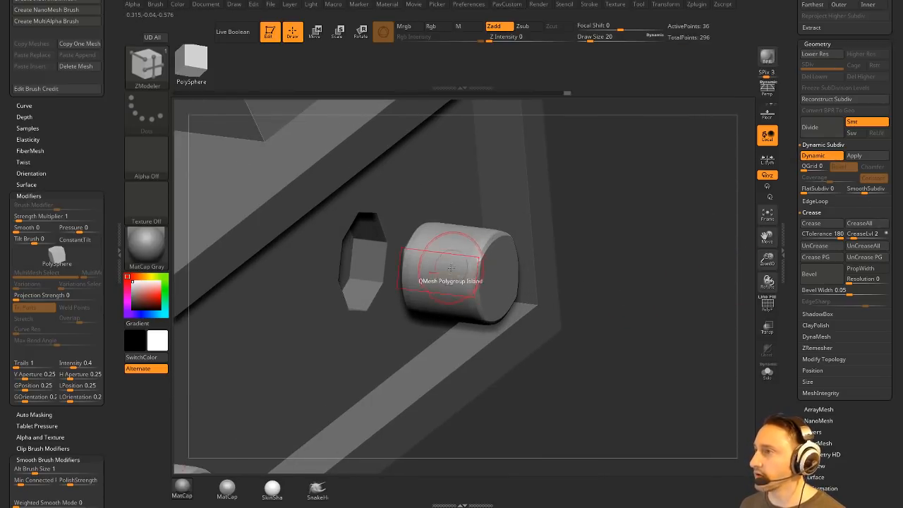
# Set the edge action to Insert and add an edge loop near each end of the peg
pyautogui.press('space')
pyautogui.click(434, 237)
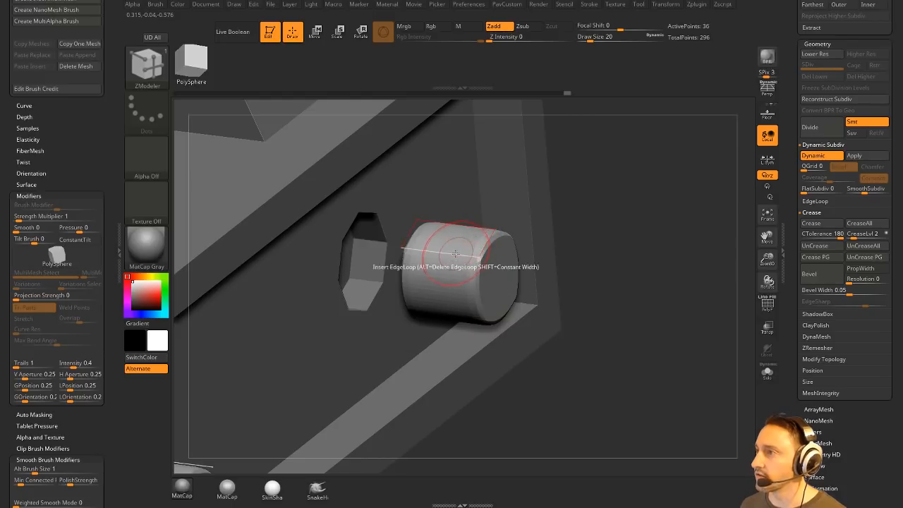
pyautogui.moveTo(456, 254); pyautogui.dragTo(470, 260)
pyautogui.click(410, 247)
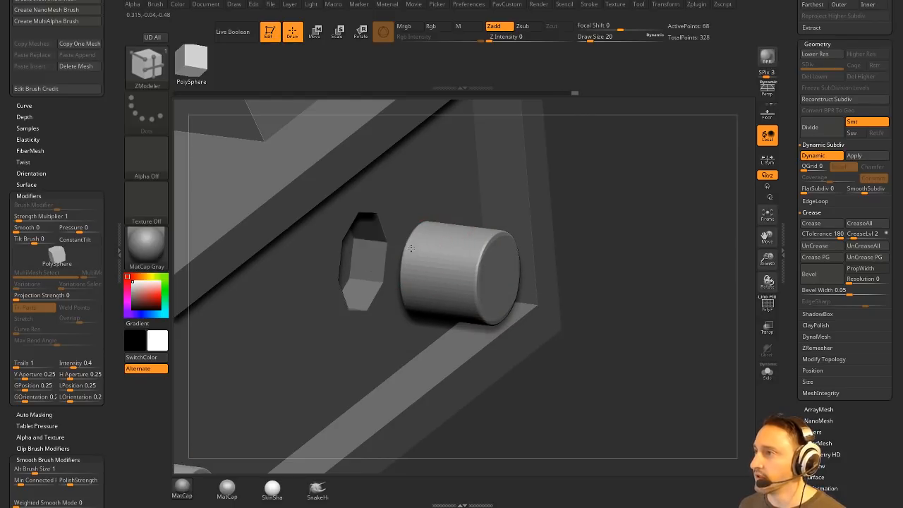
# Show only the pegs with their polyframe and turn off dynamic subdivision
pyautogui.click(774, 307)
pyautogui.click(768, 372)
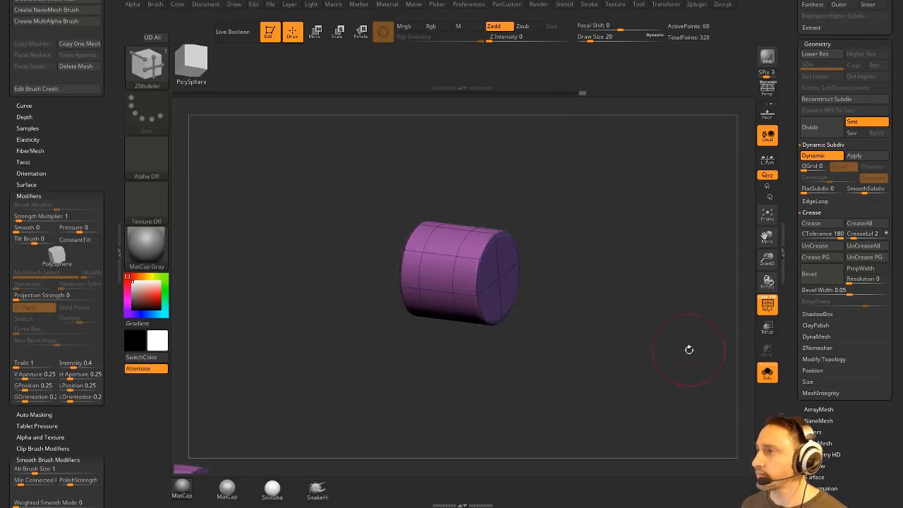
pyautogui.moveTo(687, 348); pyautogui.dragTo(542, 285)
pyautogui.hotkey('shift', 'd')
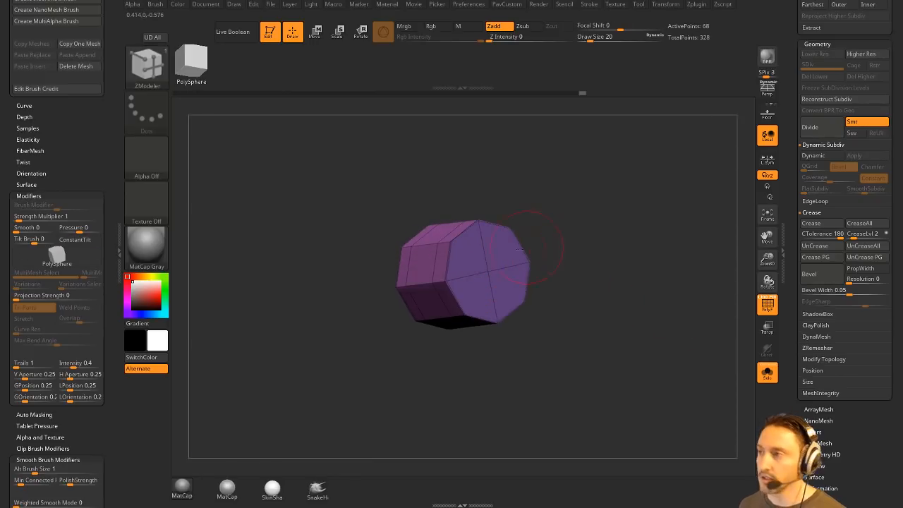
# Set the polygon action to Inset with the Polygroup All target and inset the peg's end cap slightly
pyautogui.press('space')
pyautogui.click(464, 167)
pyautogui.click(536, 250)
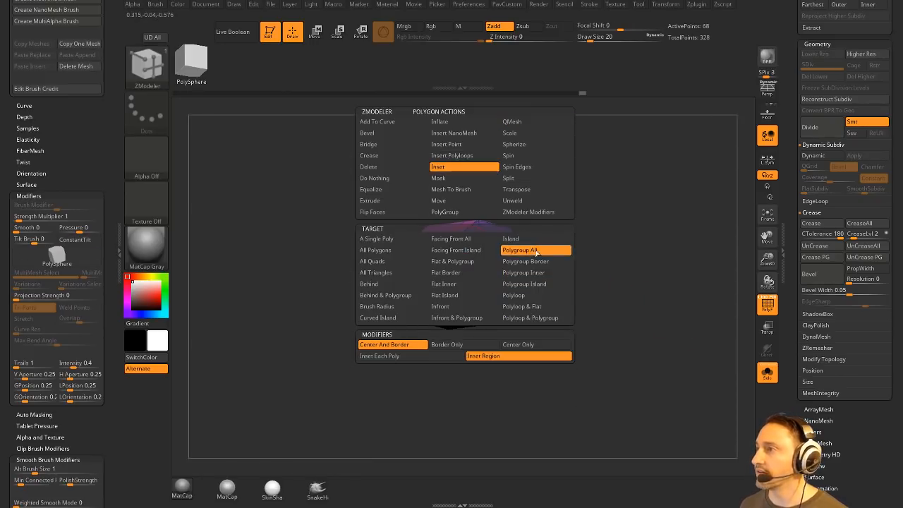
pyautogui.moveTo(476, 264); pyautogui.dragTo(463, 254)
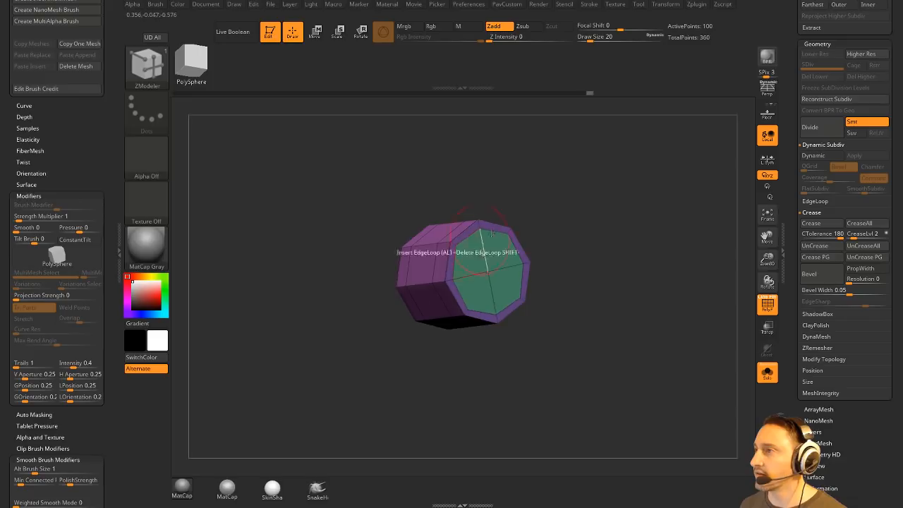
pyautogui.moveTo(423, 413); pyautogui.dragTo(584, 221)
# Turn dynamic subdivision back on and show the pegs with the whole block again, without the polyframe
pyautogui.press('d')
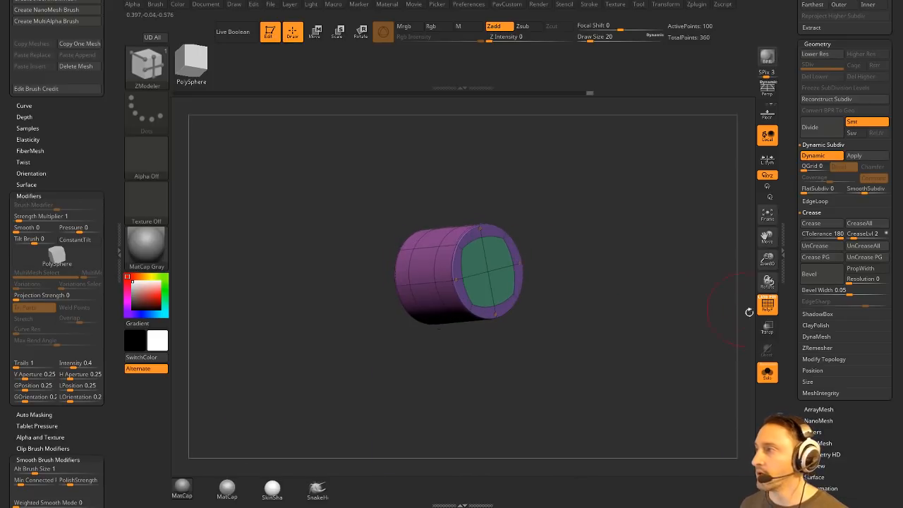
pyautogui.click(768, 304)
pyautogui.keyDown('alt'); pyautogui.moveTo(684, 312); pyautogui.dragTo(695, 331); pyautogui.keyUp('alt')
pyautogui.click(766, 373)
pyautogui.moveTo(651, 292); pyautogui.dragTo(622, 291)
# Move the pegs back into the two holes of the recessed side panel
pyautogui.press('w')
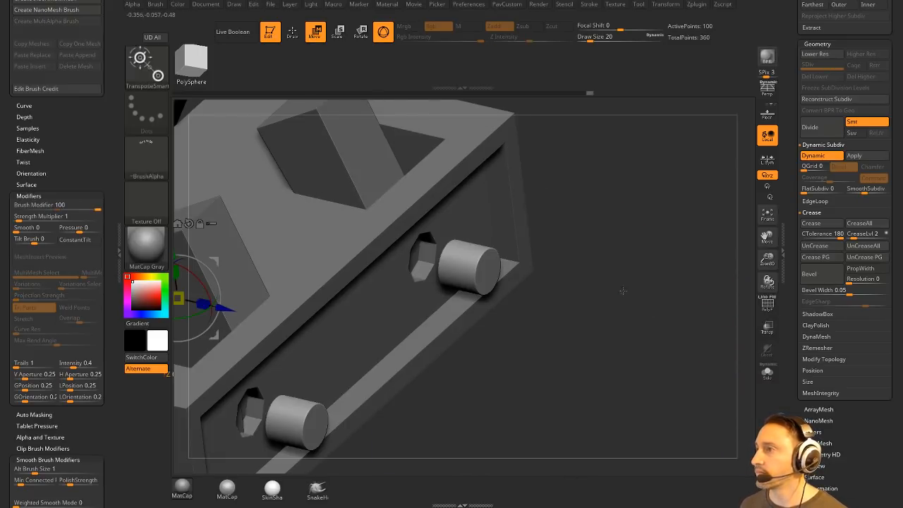
pyautogui.click(474, 267)
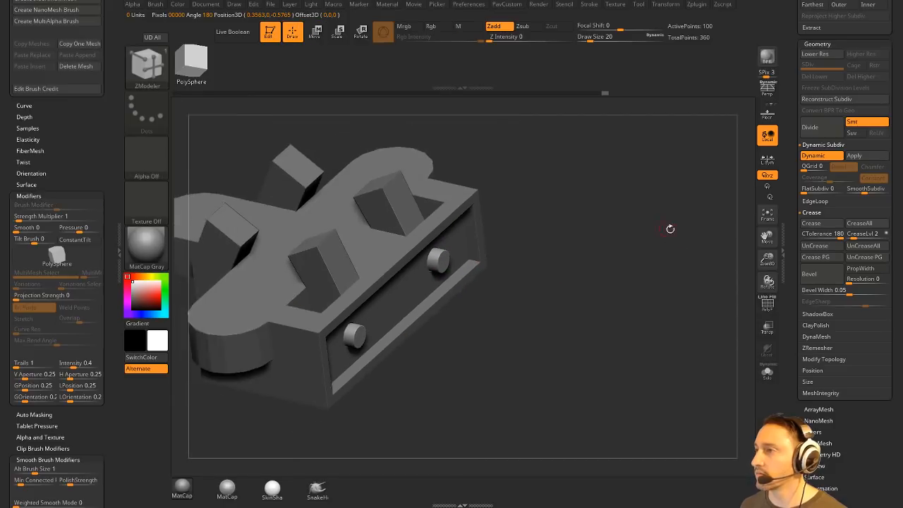
pyautogui.moveTo(670, 229)
pyautogui.keyDown('shift'); pyautogui.mouseDown()
pyautogui.moveTo(687, 210)
pyautogui.moveTo(691, 256)
pyautogui.moveTo(638, 274)
pyautogui.moveTo(632, 294)
pyautogui.mouseUp(); pyautogui.keyUp('shift')
# Make the block the active subtool using the Standard brush, and return to the ZModeler brush
pyautogui.press('b')
pyautogui.press('s')
pyautogui.press('t')
pyautogui.press('s')
pyautogui.keyDown('alt'); pyautogui.click(553, 279); pyautogui.keyUp('alt')
pyautogui.press('2')
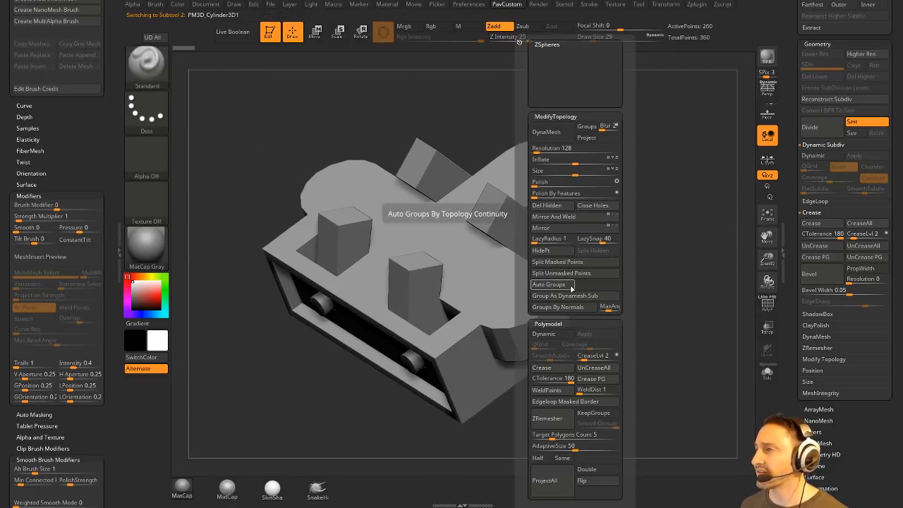
pyautogui.press('b')
pyautogui.press('z')
pyautogui.press('m')
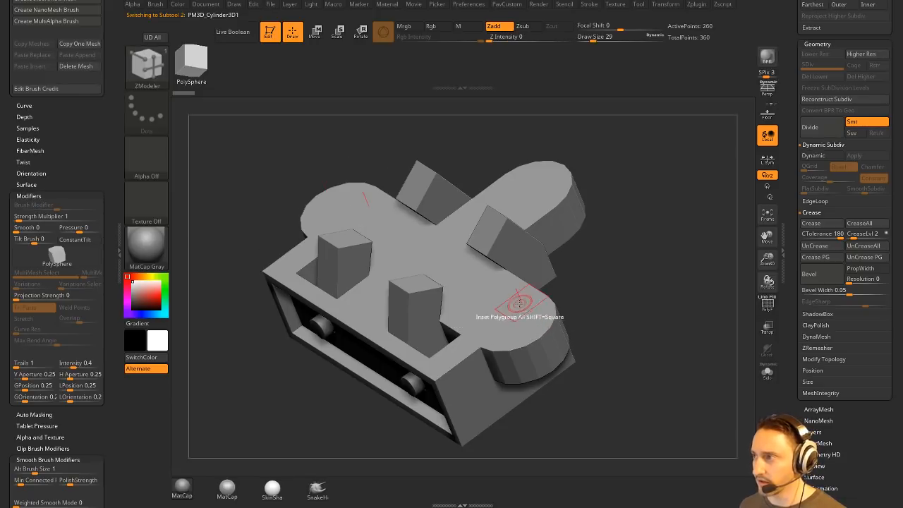
pyautogui.press('space')
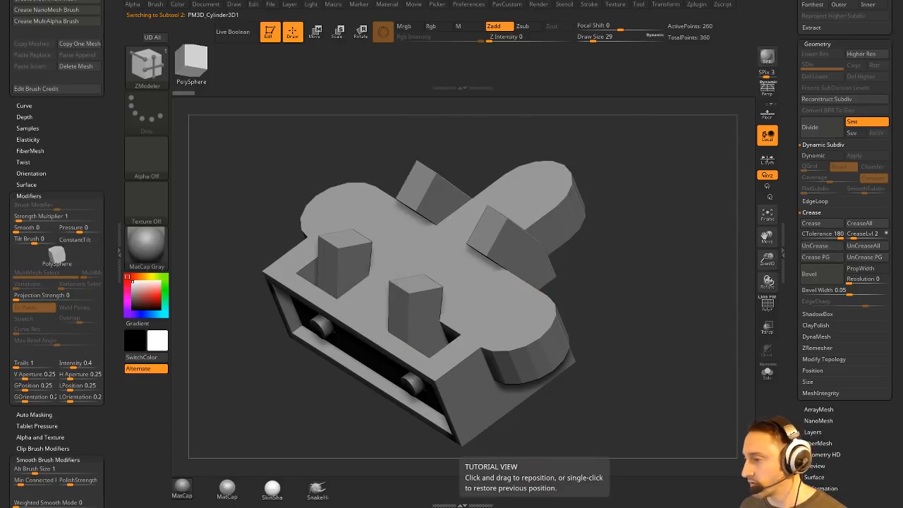
# Switch to the browser, open the Intro to ZBrush Part 3 playlist on YouTube and look through its ZModeler videos
pyautogui.moveTo(432, 506); pyautogui.dragTo(317, 45)
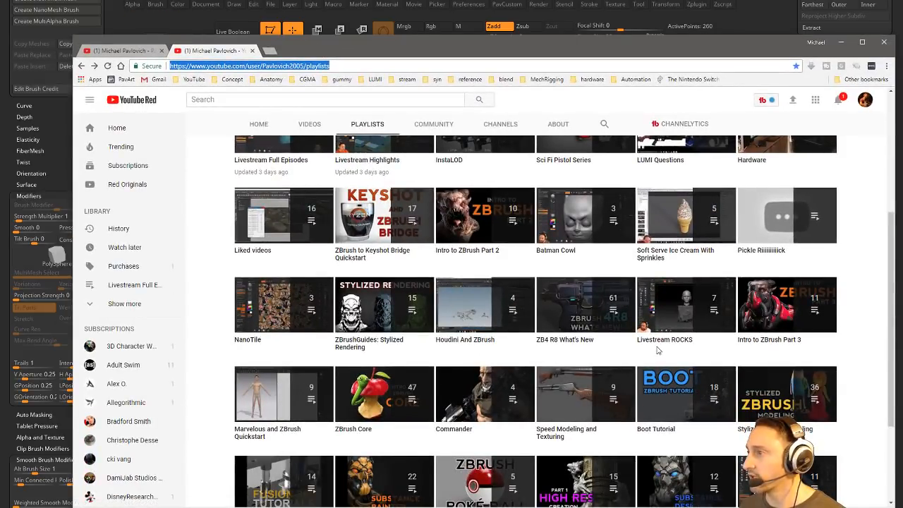
pyautogui.click(756, 341)
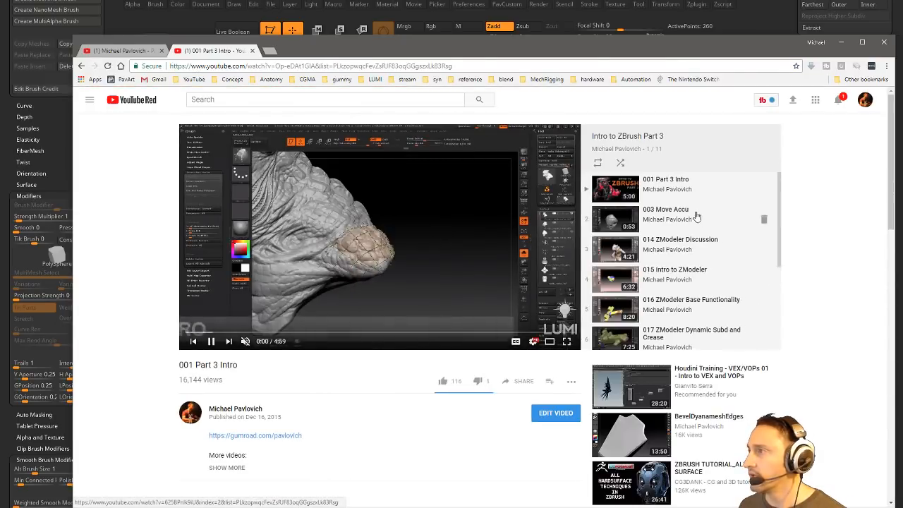
pyautogui.scroll(-1, 695, 223)
pyautogui.scroll(-3, 693, 227)
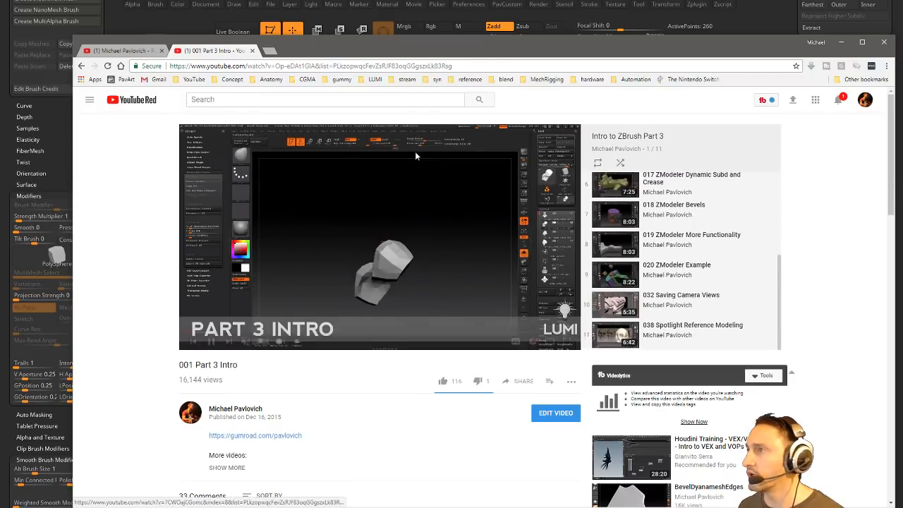
pyautogui.click(402, 66)
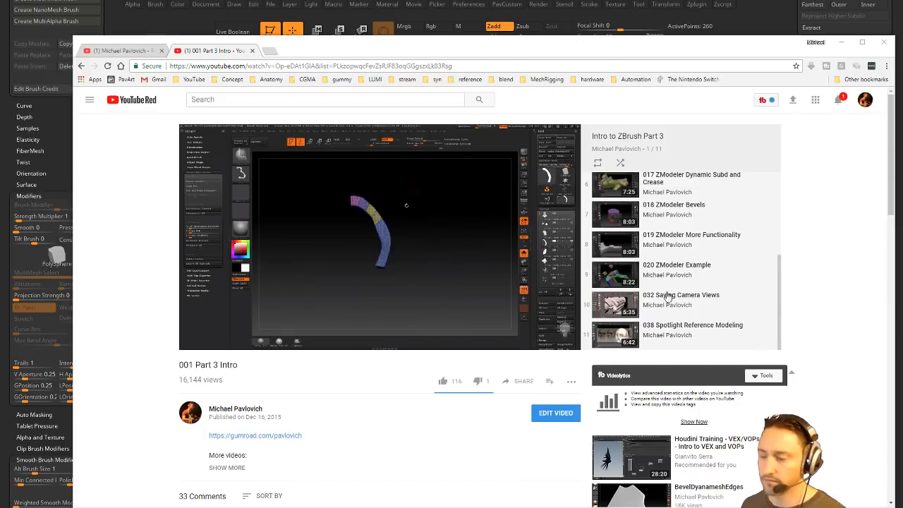
pyautogui.moveTo(301, 49); pyautogui.dragTo(471, 507)
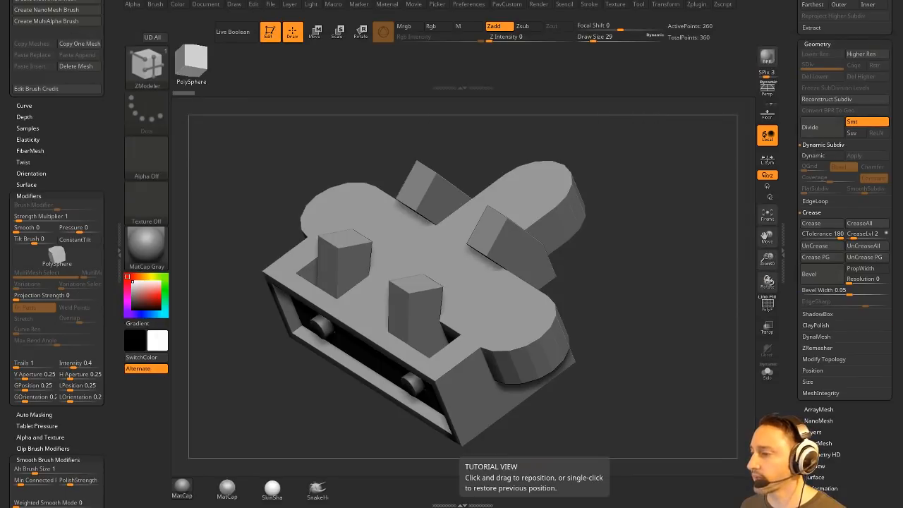
# Switch to the ZBFemale tech suit tool in ZBrush and look over the figure
pyautogui.moveTo(679, 361); pyautogui.dragTo(674, 335)
pyautogui.moveTo(791, 270); pyautogui.dragTo(791, 466)
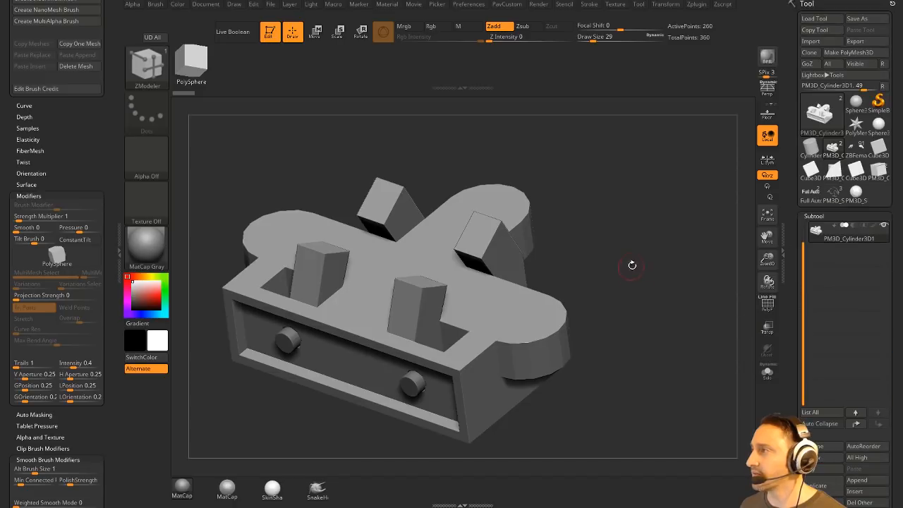
pyautogui.moveTo(631, 264)
pyautogui.mouseDown()
pyautogui.moveTo(638, 282)
pyautogui.moveTo(597, 295)
pyautogui.moveTo(617, 256)
pyautogui.mouseUp()
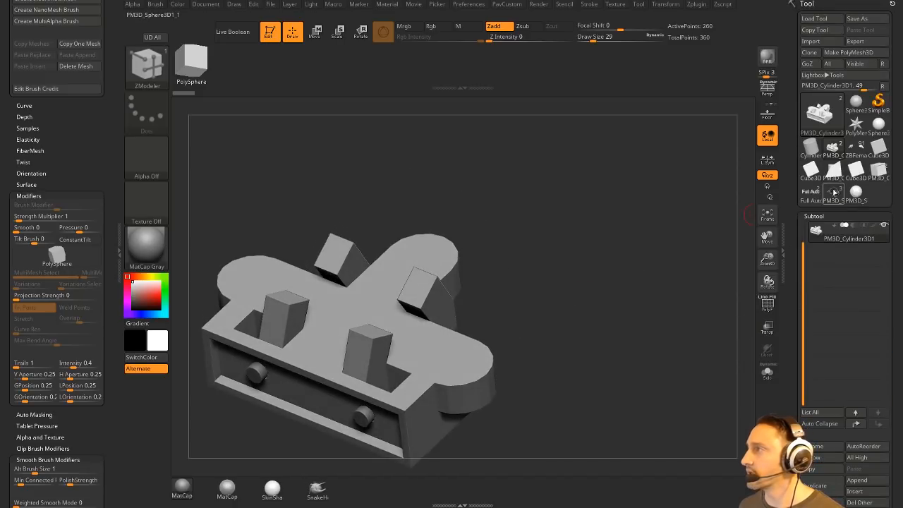
pyautogui.click(855, 147)
pyautogui.moveTo(612, 312); pyautogui.dragTo(641, 373)
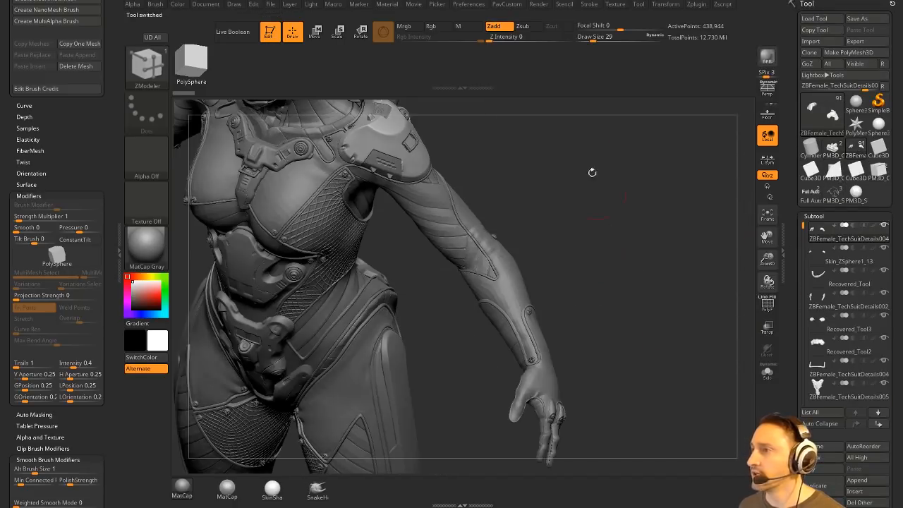
pyautogui.moveTo(592, 172)
pyautogui.keyDown('alt'); pyautogui.mouseDown()
pyautogui.moveTo(612, 336)
pyautogui.moveTo(560, 304)
pyautogui.moveTo(536, 306)
pyautogui.mouseUp(); pyautogui.keyUp('alt')
# Choose the Standard brush, leave Edit mode and clear the figure from the canvas
pyautogui.press('b')
pyautogui.press('s')
pyautogui.press('t')
pyautogui.press('s')
pyautogui.moveTo(621, 310)
pyautogui.mouseDown()
pyautogui.moveTo(569, 321)
pyautogui.moveTo(295, 117)
pyautogui.mouseUp()
pyautogui.click(270, 31)
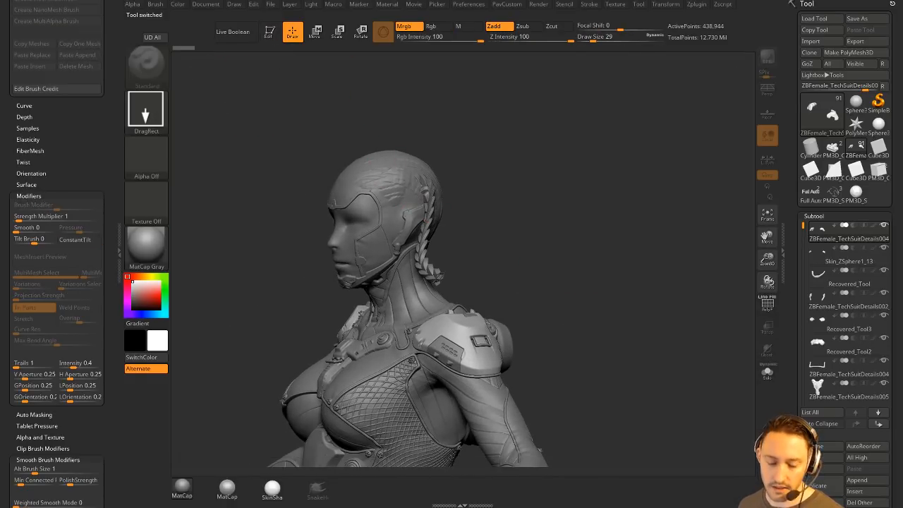
pyautogui.hotkey('ctrl', 'n')
# Draw a Sphere3D on the empty canvas, enter Edit mode and show its polyframe
pyautogui.click(854, 103)
pyautogui.moveTo(460, 235); pyautogui.dragTo(310, 62)
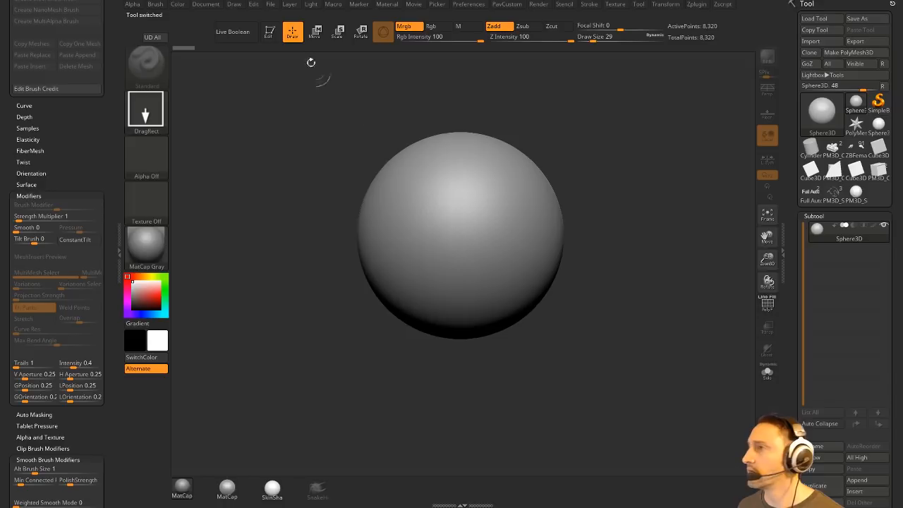
pyautogui.click(273, 33)
pyautogui.click(769, 305)
pyautogui.keyDown('shift'); pyautogui.moveTo(697, 307); pyautogui.dragTo(672, 308); pyautogui.keyUp('shift')
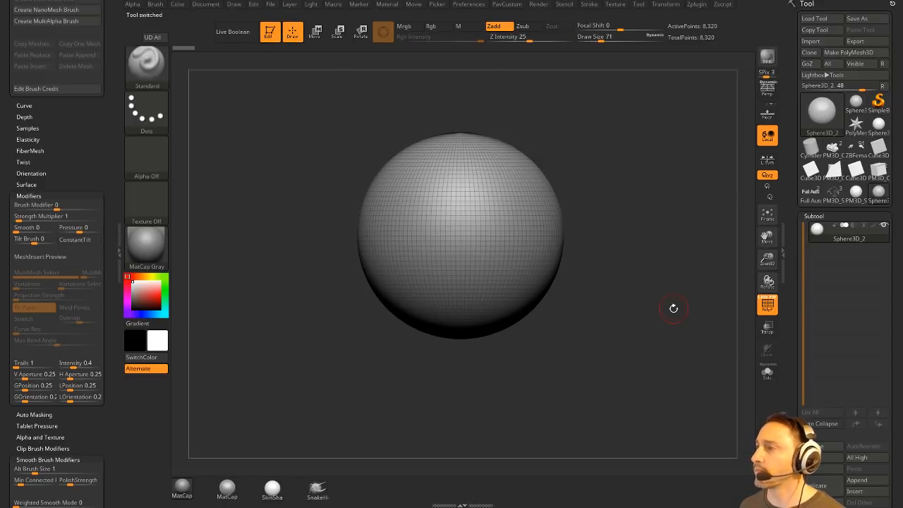
# Stretch the sphere sideways into a wide ellipsoid and convert it to a PolyMesh3D
pyautogui.keyDown('alt'); pyautogui.moveTo(590, 176); pyautogui.dragTo(526, 199); pyautogui.keyUp('alt')
pyautogui.press('w')
pyautogui.moveTo(385, 249); pyautogui.dragTo(331, 251)
pyautogui.press('q')
pyautogui.click(849, 52)
pyautogui.keyDown('alt'); pyautogui.moveTo(653, 160); pyautogui.dragTo(584, 204); pyautogui.keyUp('alt')
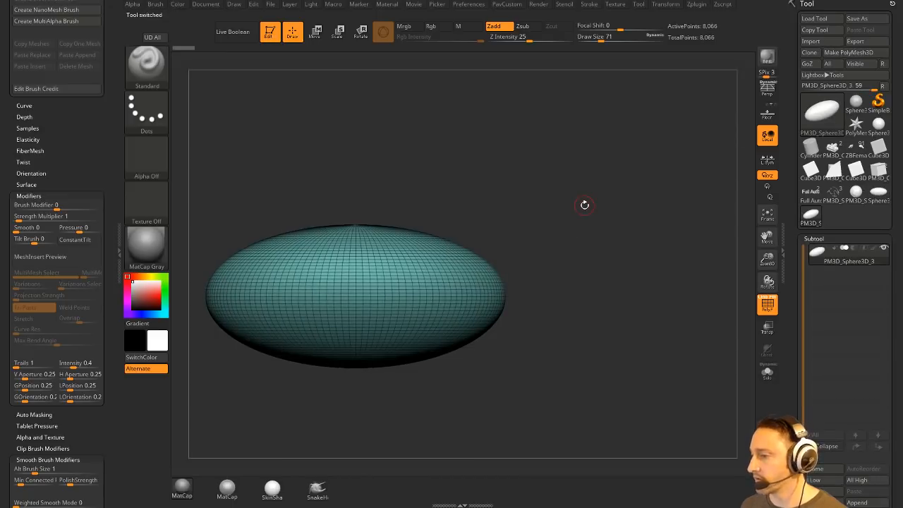
# Switch to the YouTube browser window, go to the channel's playlists and open Livestream Highlights
pyautogui.moveTo(451, 507); pyautogui.dragTo(318, 48)
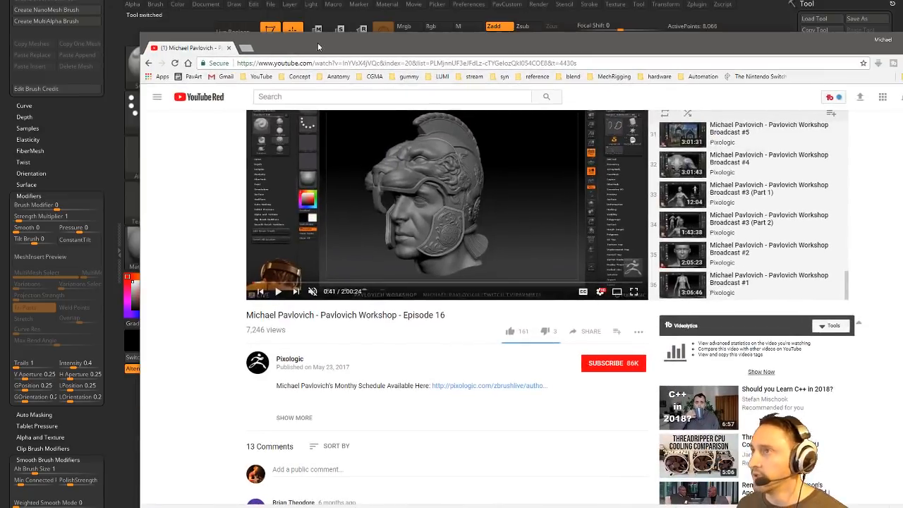
pyautogui.click(149, 63)
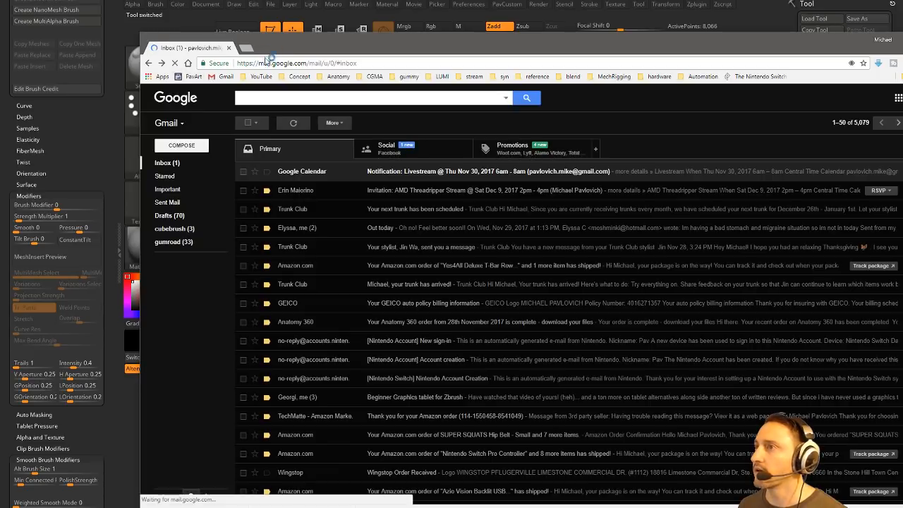
pyautogui.click(262, 77)
pyautogui.click(268, 89)
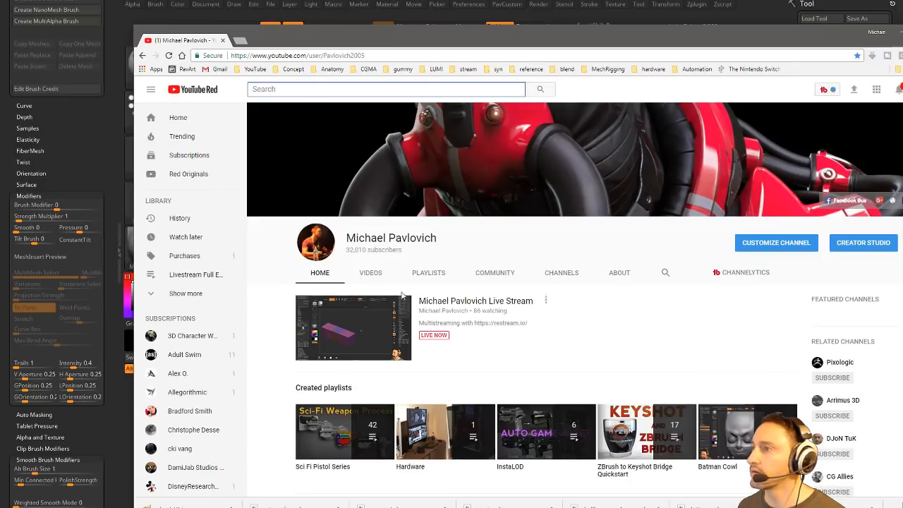
pyautogui.click(423, 274)
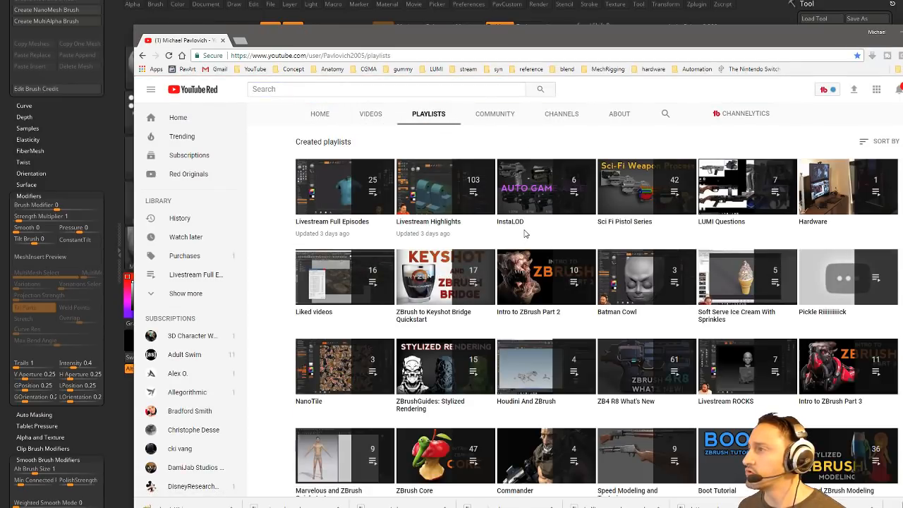
pyautogui.click(451, 224)
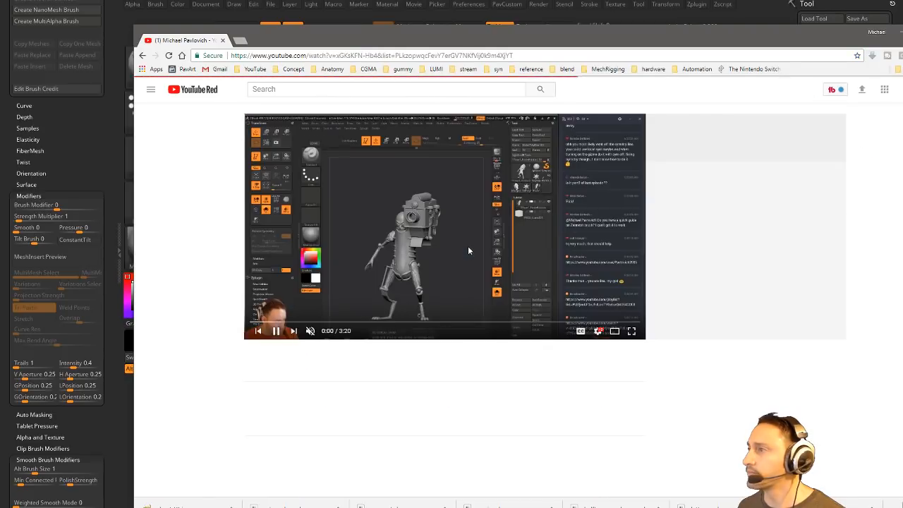
# Find the last entry of the playlist and open the video PavWork 02: Hard Surface Excerpt
pyautogui.scroll(-20, 693, 229)
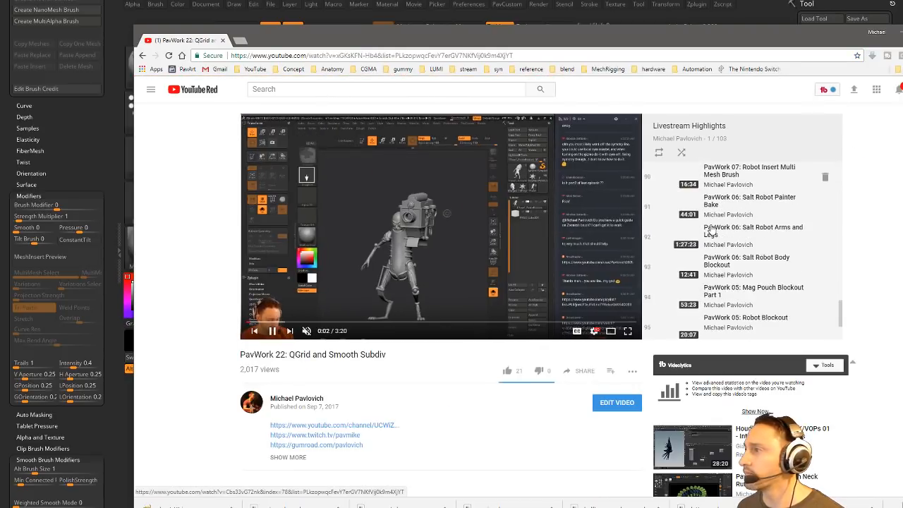
pyautogui.scroll(-3, 712, 227)
pyautogui.scroll(3, 713, 228)
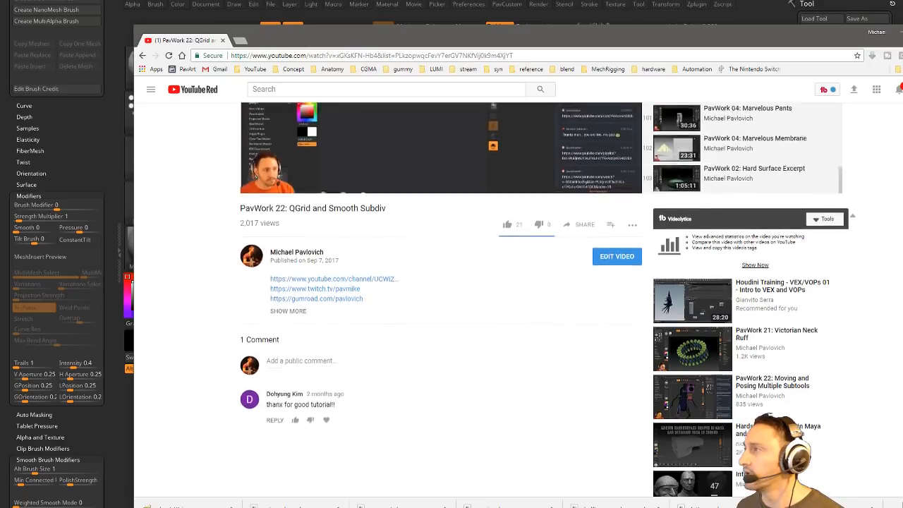
pyautogui.click(737, 317)
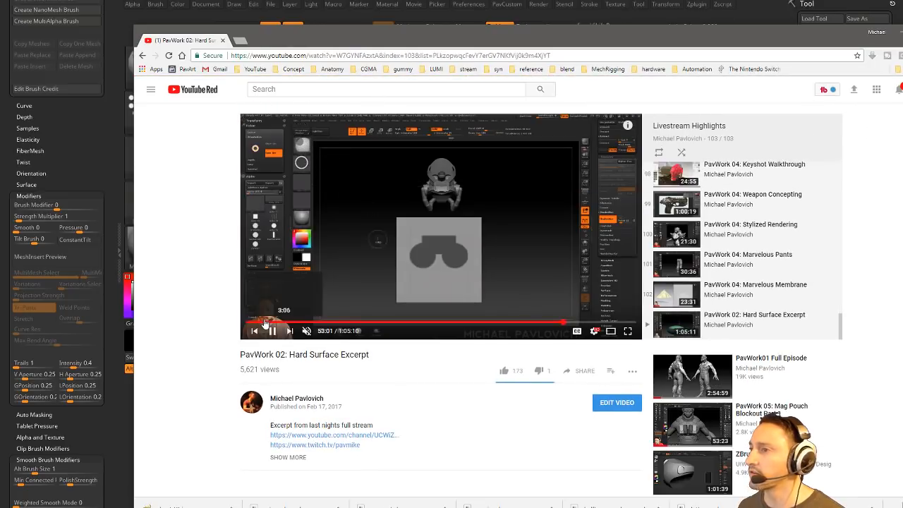
# Skim the hard surface video from about 5:03 to 34:16 and return to ZBrush
pyautogui.click(285, 321)
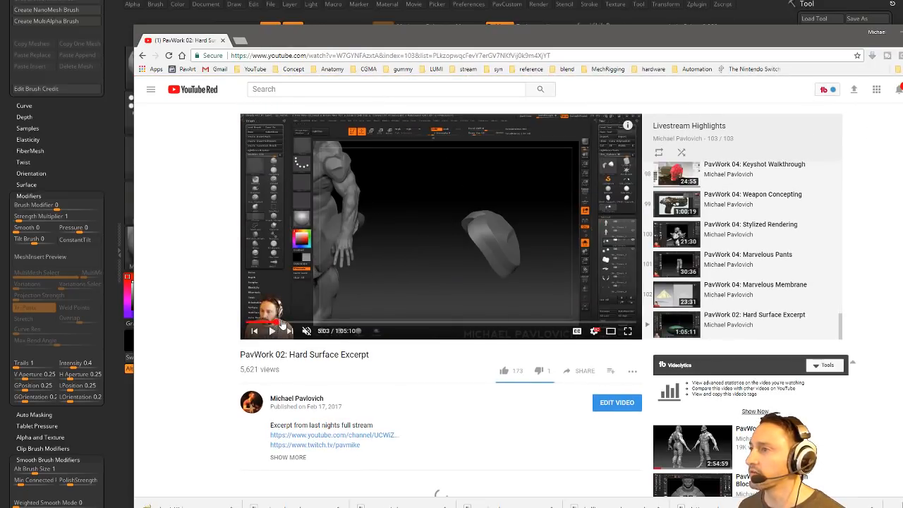
pyautogui.click(290, 322)
pyautogui.click(311, 323)
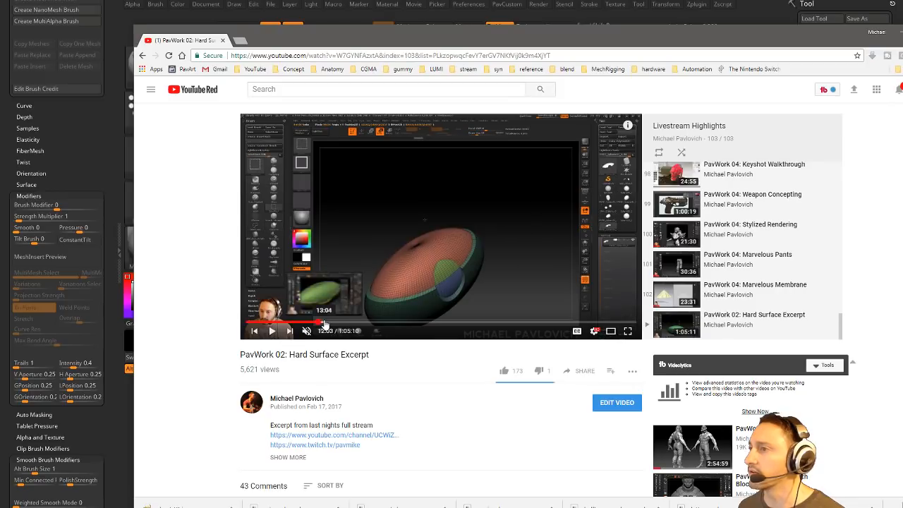
pyautogui.click(325, 323)
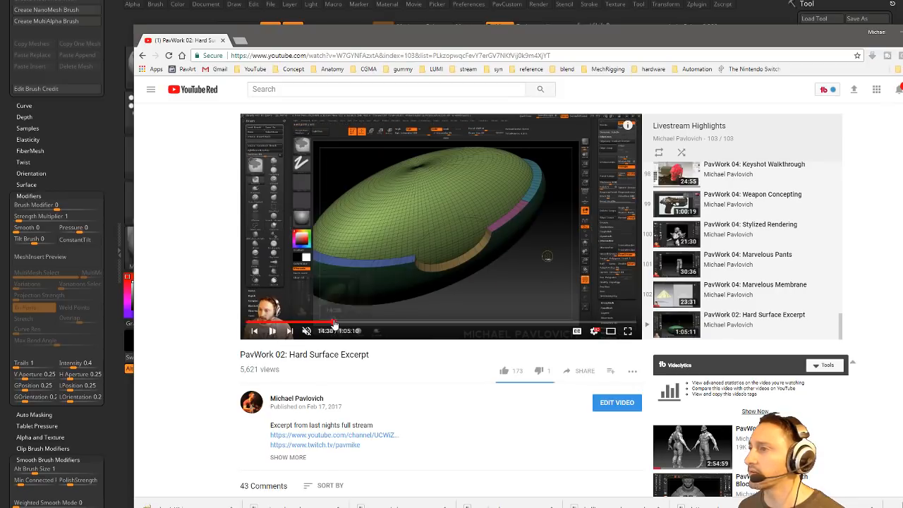
pyautogui.click(336, 322)
pyautogui.click(345, 322)
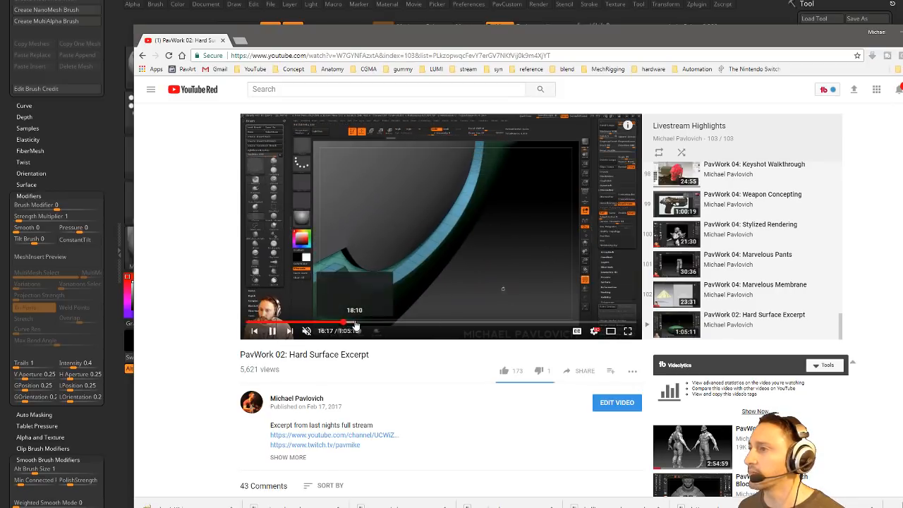
pyautogui.click(354, 323)
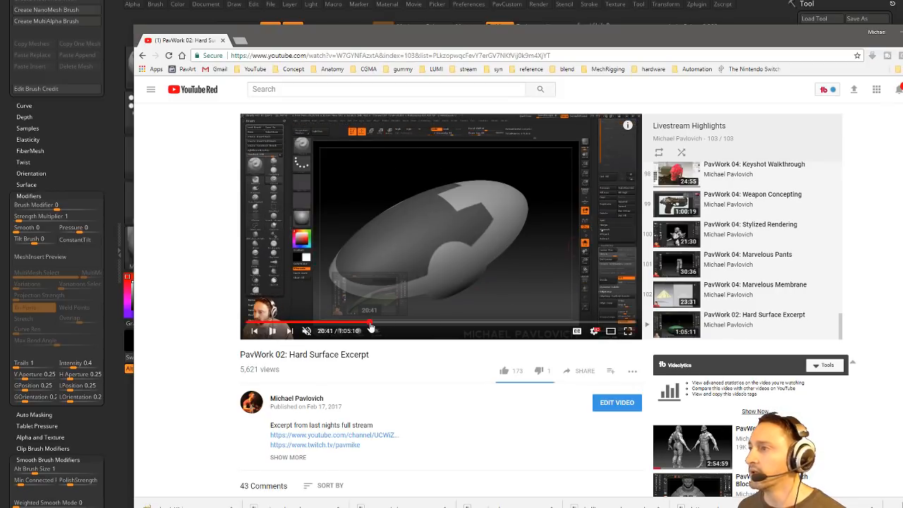
pyautogui.click(378, 322)
pyautogui.click(396, 322)
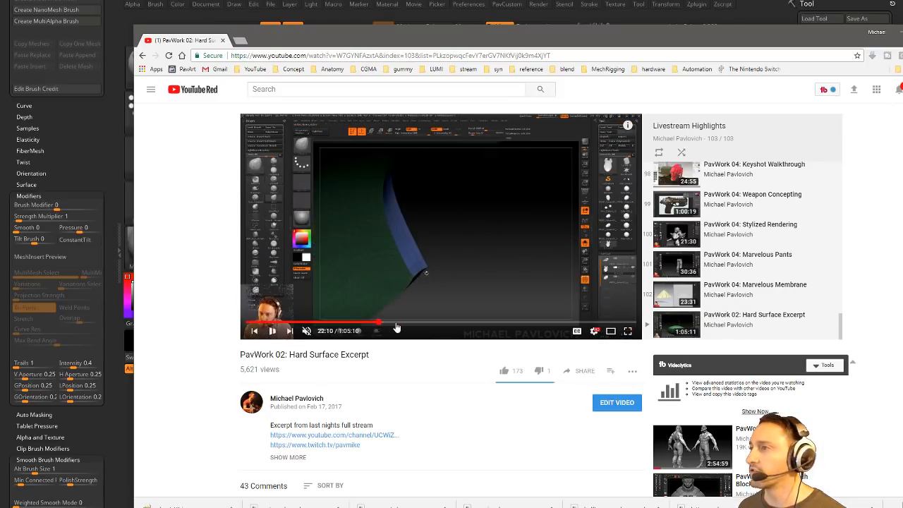
pyautogui.click(410, 322)
pyautogui.click(422, 322)
pyautogui.click(434, 322)
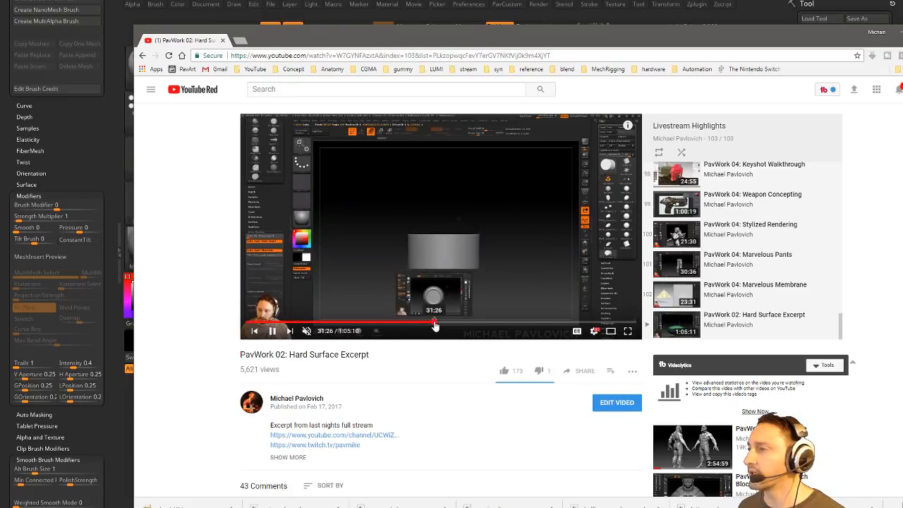
pyautogui.click(440, 323)
pyautogui.click(446, 323)
pyautogui.click(453, 322)
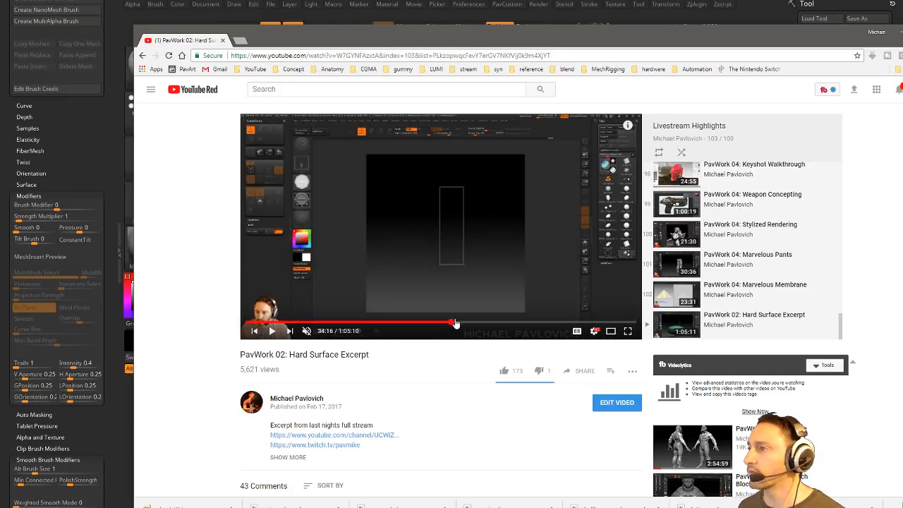
pyautogui.click(513, 19)
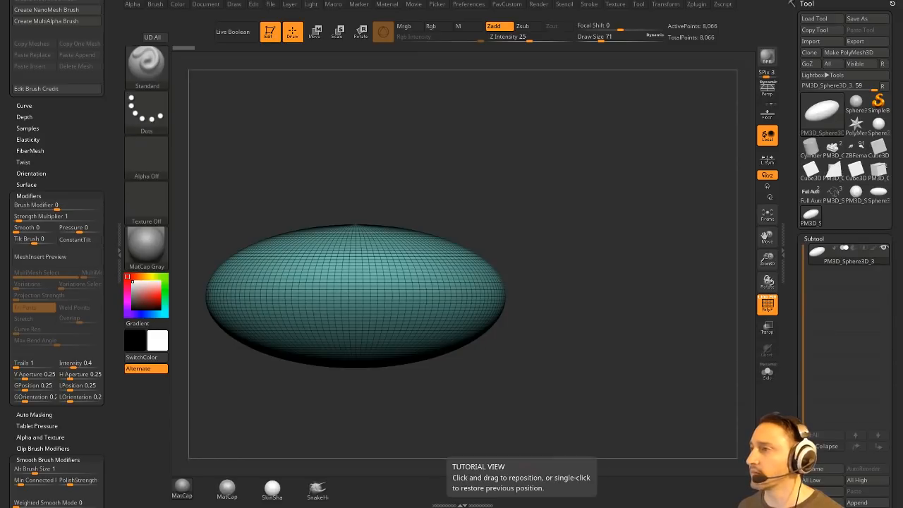
# Slice the ellipsoid along a bent line with the SliceCurve brush, giving its upper right part a separate polygroup
pyautogui.keyDown('ctrl'); pyautogui.keyDown('shift'); pyautogui.click(154, 69); pyautogui.keyUp('shift'); pyautogui.keyUp('ctrl')
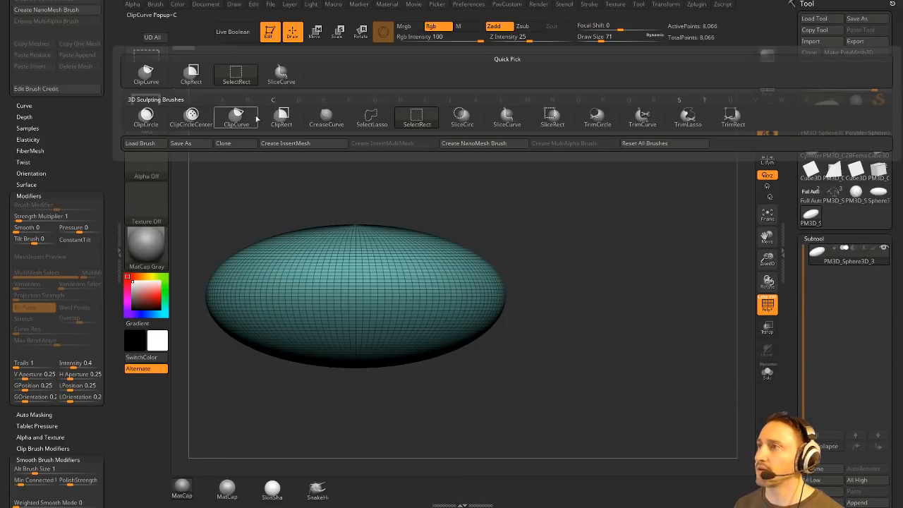
pyautogui.click(292, 81)
pyautogui.keyDown('ctrl'); pyautogui.keyDown('shift'); pyautogui.moveTo(311, 171); pyautogui.dragTo(344, 259); pyautogui.keyUp('shift'); pyautogui.keyUp('ctrl')
pyautogui.keyDown('ctrl'); pyautogui.keyDown('shift'); pyautogui.moveTo(472, 270); pyautogui.dragTo(570, 276); pyautogui.keyUp('shift'); pyautogui.keyUp('ctrl')
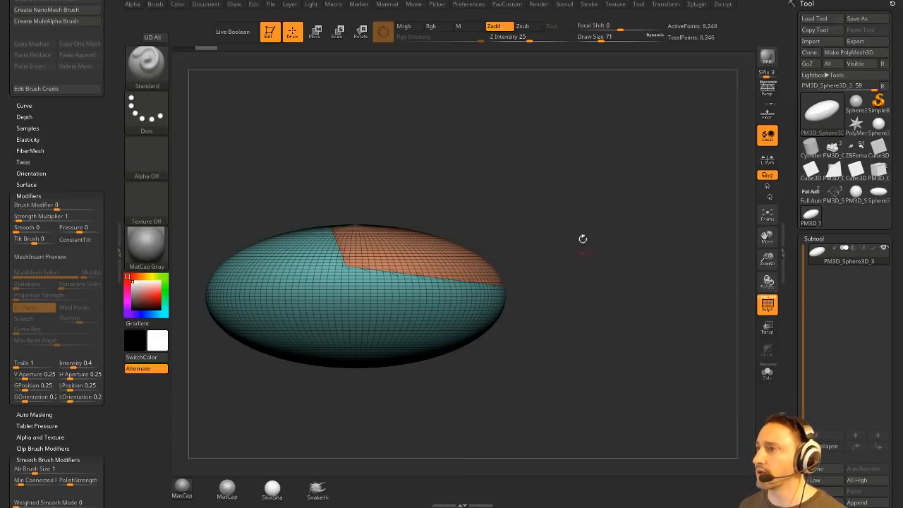
# Isolate the sliced upper polygroup and split the hidden rest of the ellipsoid into its own subtool
pyautogui.moveTo(579, 199)
pyautogui.mouseDown()
pyautogui.moveTo(572, 241)
pyautogui.moveTo(595, 258)
pyautogui.mouseUp()
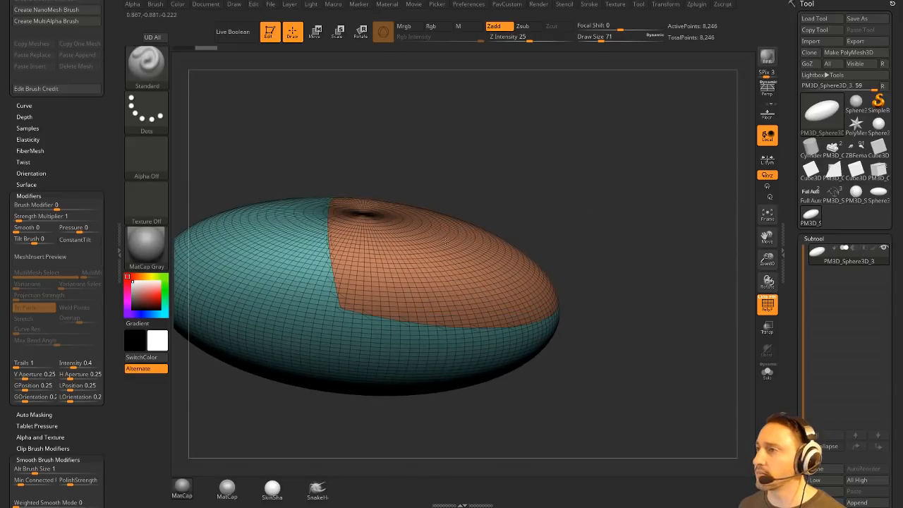
pyautogui.keyDown('ctrl'); pyautogui.keyDown('shift'); pyautogui.click(481, 276); pyautogui.keyUp('shift'); pyautogui.keyUp('ctrl')
pyautogui.keyDown('ctrl'); pyautogui.keyDown('shift'); pyautogui.click(628, 228); pyautogui.keyUp('shift'); pyautogui.keyUp('ctrl')
pyautogui.press('`')
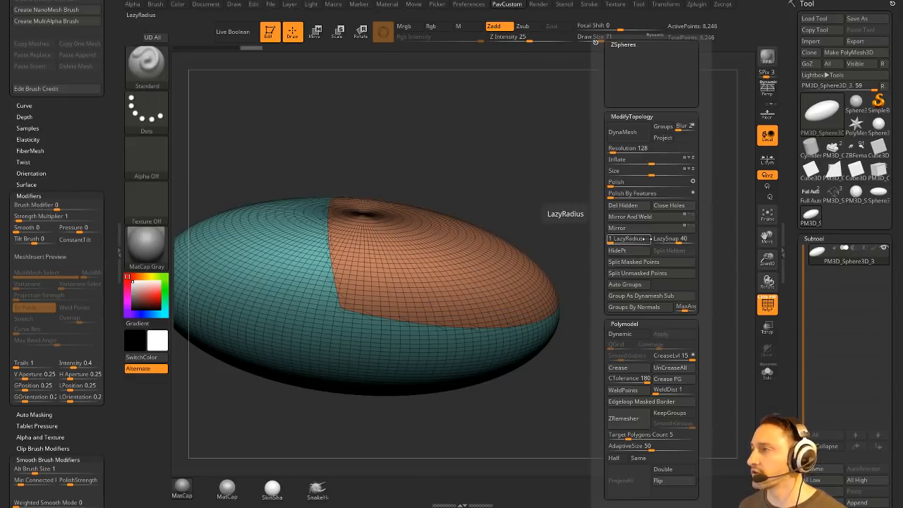
pyautogui.keyDown('ctrl'); pyautogui.keyDown('shift'); pyautogui.click(489, 268); pyautogui.keyUp('shift'); pyautogui.keyUp('ctrl')
pyautogui.keyDown('ctrl'); pyautogui.keyDown('shift'); pyautogui.click(368, 340); pyautogui.keyUp('shift'); pyautogui.keyUp('ctrl')
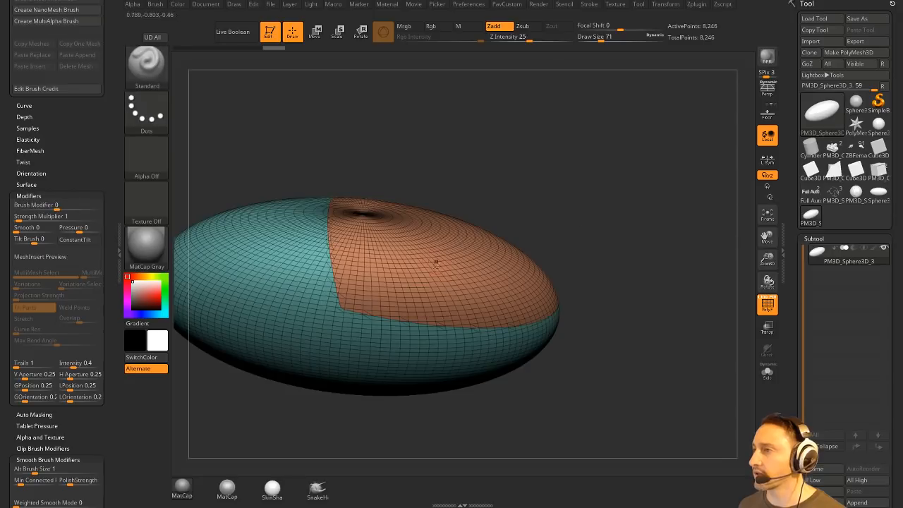
pyautogui.keyDown('ctrl'); pyautogui.keyDown('shift'); pyautogui.click(469, 264); pyautogui.keyUp('shift'); pyautogui.keyUp('ctrl')
pyautogui.press('`')
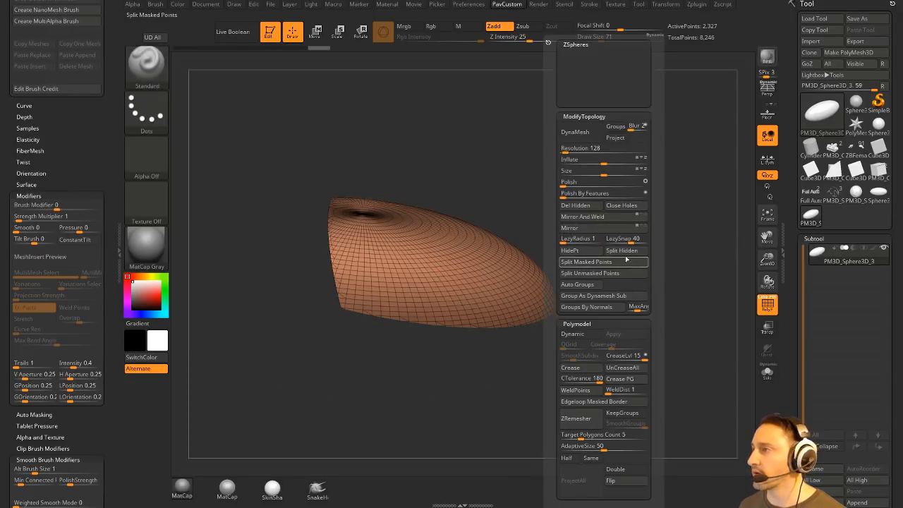
pyautogui.click(622, 250)
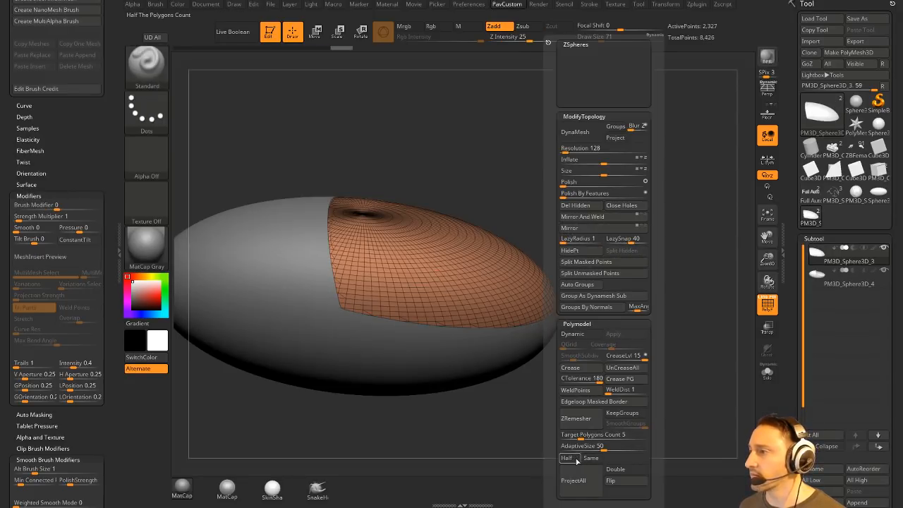
# Remesh the separated panel with ZRemesher using Half and AdaptiveSize 0
pyautogui.moveTo(577, 445); pyautogui.dragTo(562, 445)
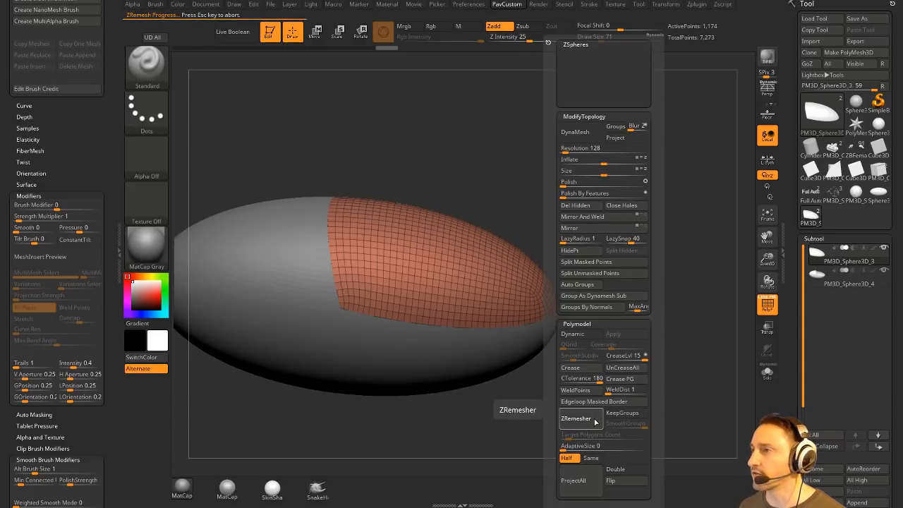
pyautogui.moveTo(558, 241); pyautogui.dragTo(626, 226)
# Set the ZModeler polygon action to QMesh Polygroup All and extrude the panel outward into a thick shell
pyautogui.press('b')
pyautogui.press('z')
pyautogui.press('m')
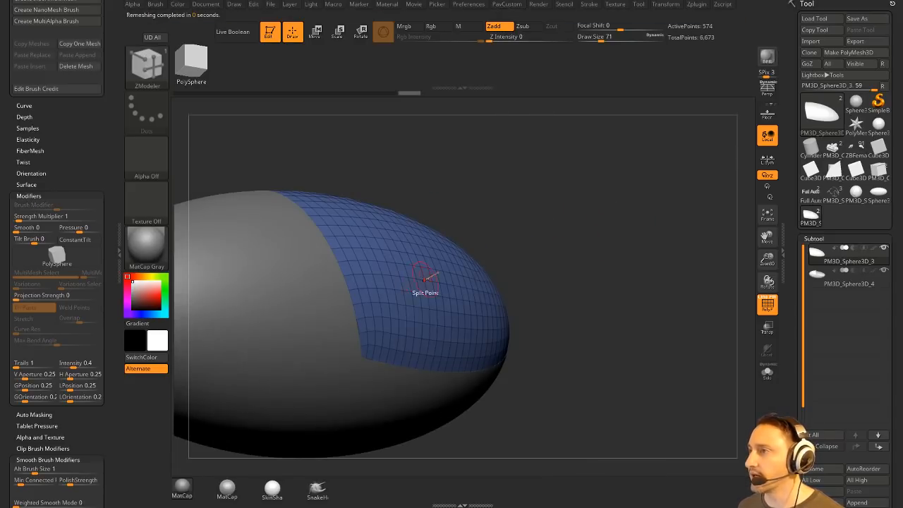
pyautogui.press('space')
pyautogui.click(473, 126)
pyautogui.click(476, 251)
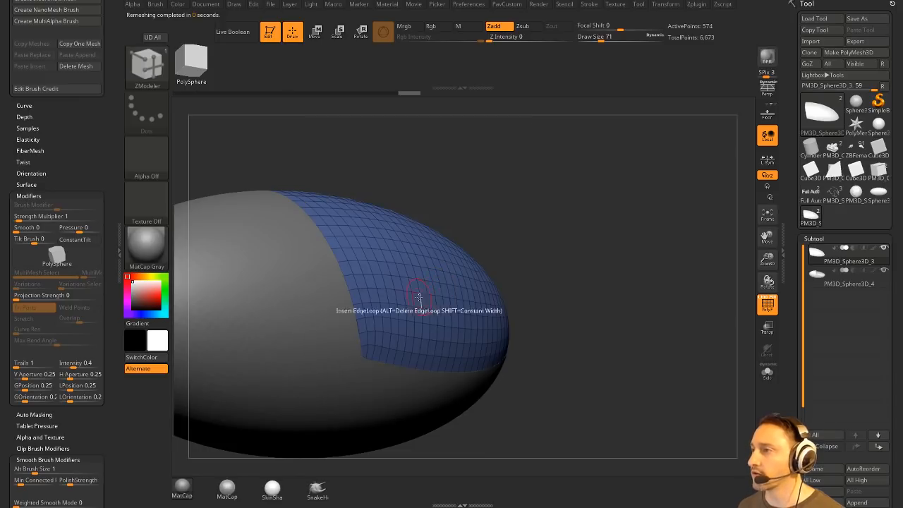
pyautogui.moveTo(420, 288); pyautogui.dragTo(424, 272)
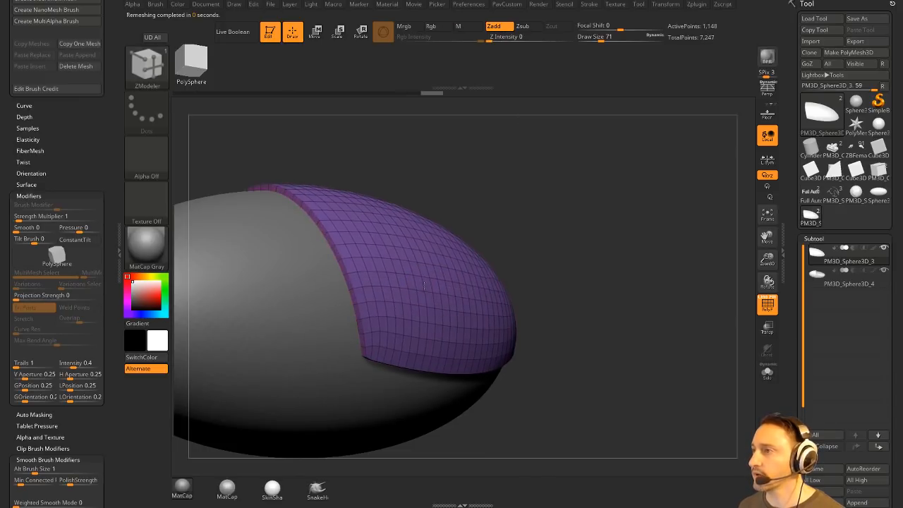
# Solo the shell and cut a long narrow slot through a single row of polygons near its lower edge
pyautogui.moveTo(609, 263); pyautogui.dragTo(705, 289)
pyautogui.click(713, 340)
pyautogui.moveTo(712, 341); pyautogui.dragTo(641, 218)
pyautogui.keyDown('alt'); pyautogui.moveTo(372, 340); pyautogui.dragTo(464, 341); pyautogui.keyUp('alt')
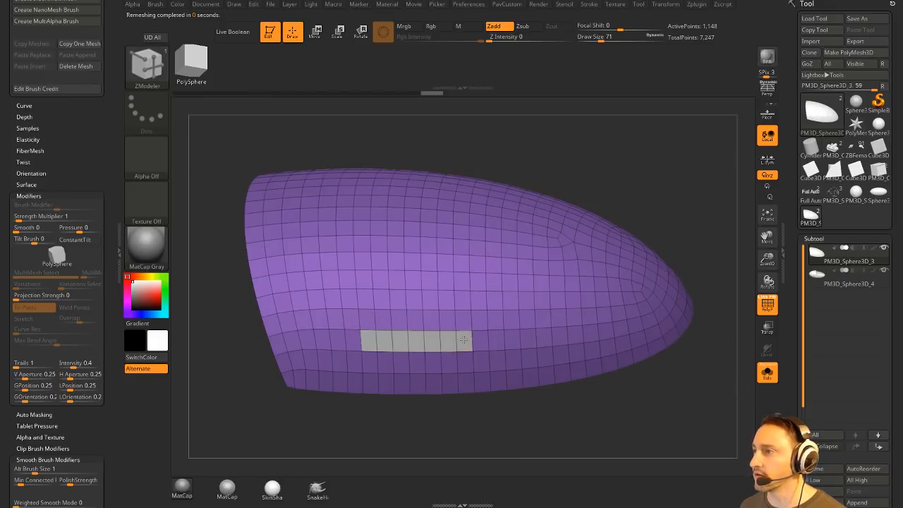
pyautogui.moveTo(416, 449); pyautogui.dragTo(480, 437)
pyautogui.moveTo(427, 349); pyautogui.dragTo(371, 360)
# Turn on dynamic subdivision for the shell, crease its polygroup borders and view it without the polyframe
pyautogui.moveTo(670, 289); pyautogui.dragTo(661, 222)
pyautogui.press('d')
pyautogui.press('2')
pyautogui.click(692, 383)
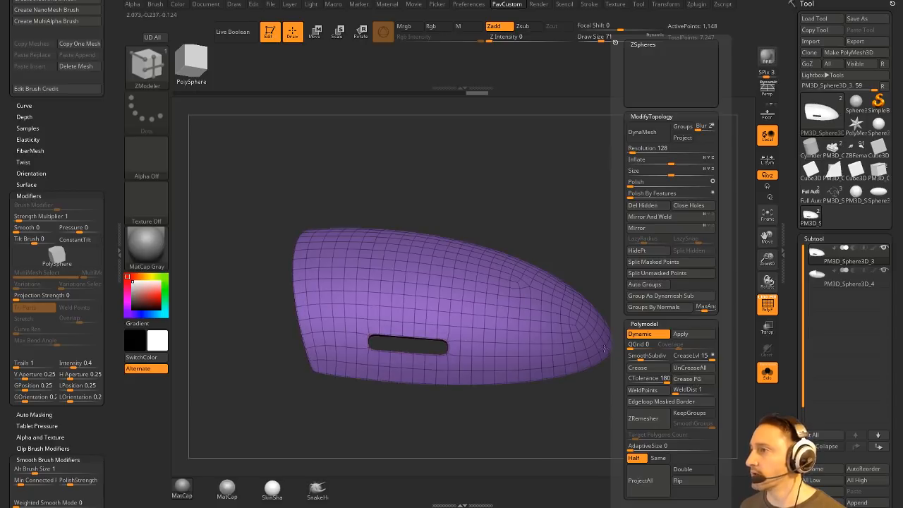
pyautogui.press('f')
pyautogui.hotkey('shift', 'f')
pyautogui.moveTo(744, 276); pyautogui.dragTo(731, 244)
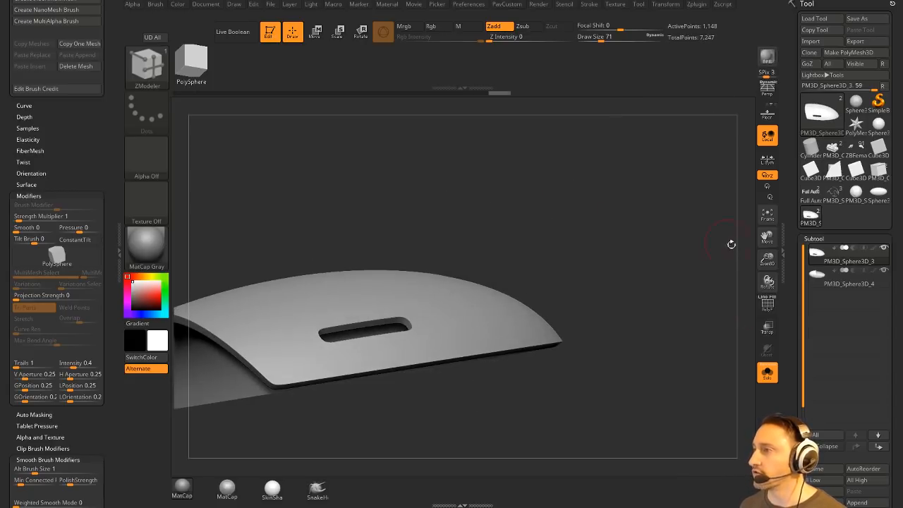
# Show the polyframe again and extrude a short row of polygons above the slot into a small raised block
pyautogui.moveTo(790, 332); pyautogui.dragTo(788, 8)
pyautogui.press('2')
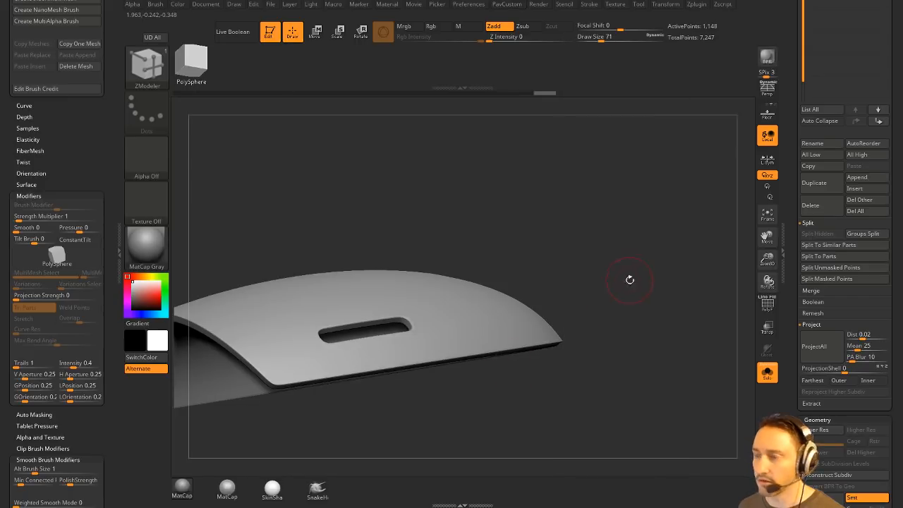
pyautogui.moveTo(631, 278); pyautogui.dragTo(663, 380)
pyautogui.click(767, 303)
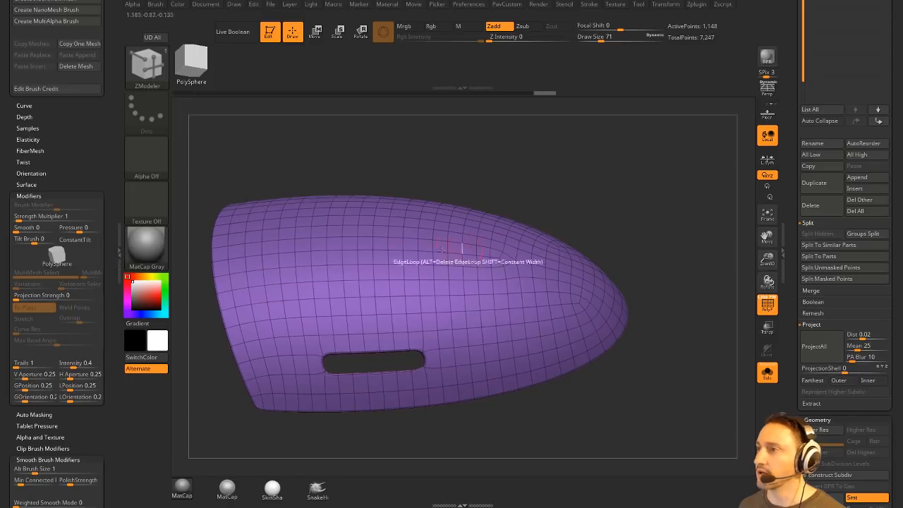
pyautogui.moveTo(496, 162); pyautogui.dragTo(387, 272)
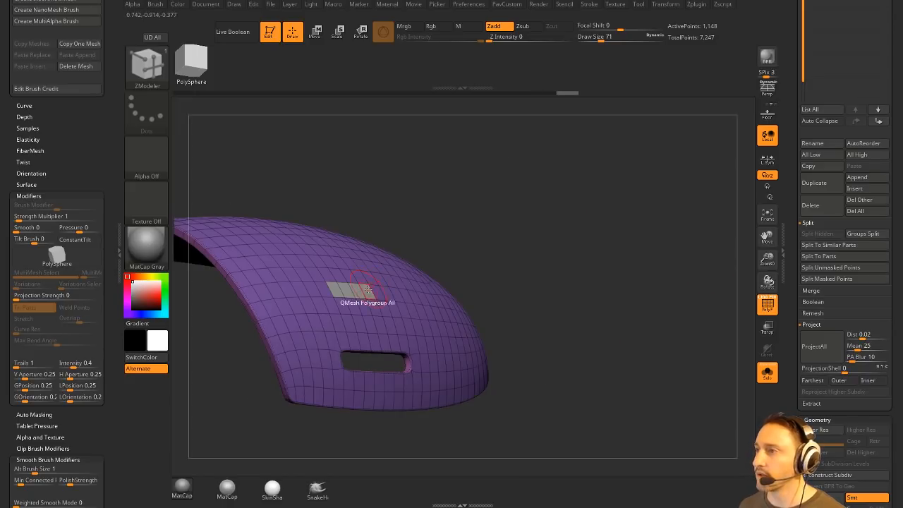
pyautogui.moveTo(496, 255); pyautogui.dragTo(502, 275)
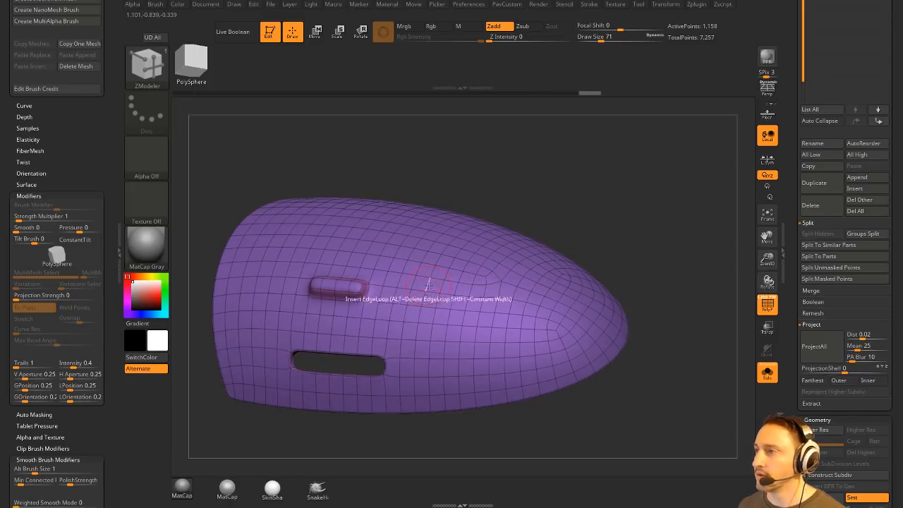
# Extrude a second narrow strip of polygons nearer the shell's nose, preview it smoothed and return to the unsmoothed polyframe display
pyautogui.moveTo(599, 204); pyautogui.dragTo(734, 294)
pyautogui.click(768, 303)
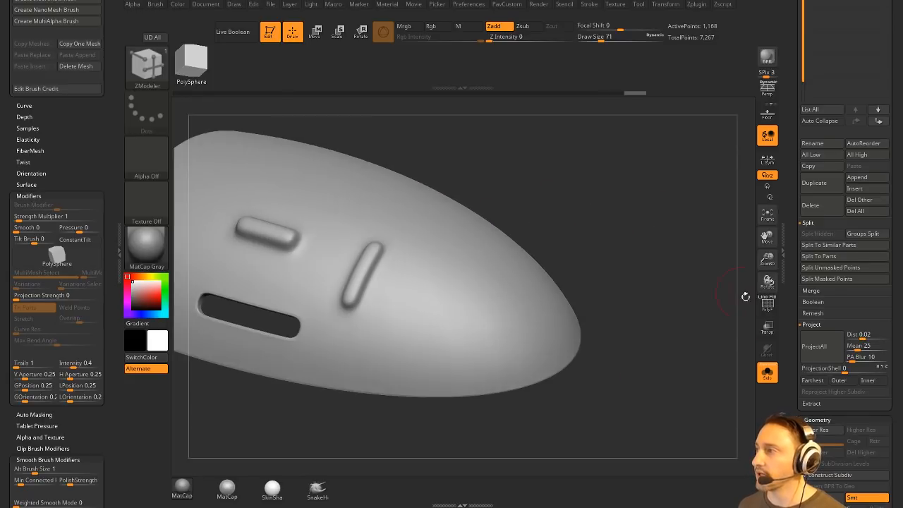
pyautogui.click(768, 303)
pyautogui.hotkey('shift', 'd')
pyautogui.moveTo(671, 275); pyautogui.dragTo(678, 262)
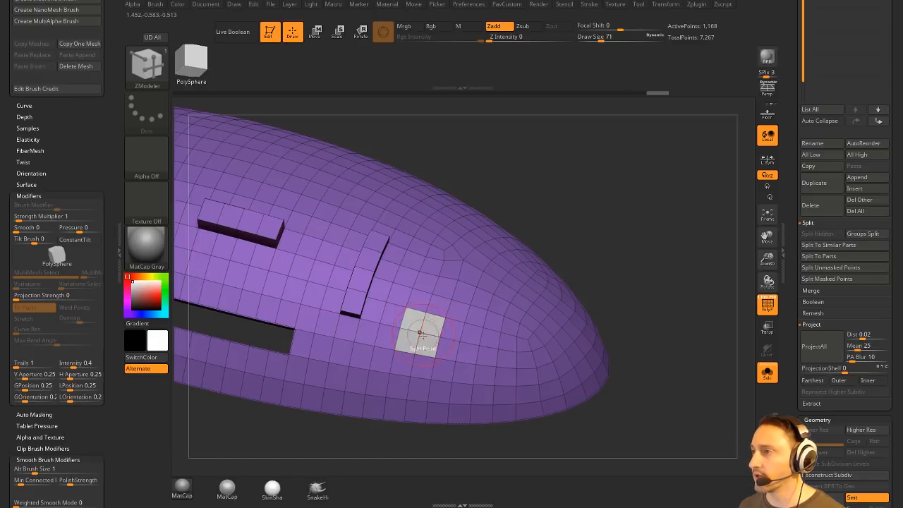
# Assign the square patch of four polygons between the second raised strip and the nose to its own polygroup
pyautogui.keyDown('ctrl'); pyautogui.keyDown('shift'); pyautogui.click(427, 329); pyautogui.keyUp('shift'); pyautogui.keyUp('ctrl')
pyautogui.hotkey('ctrl', 'w')
pyautogui.keyDown('ctrl'); pyautogui.keyDown('shift'); pyautogui.click(637, 268); pyautogui.keyUp('shift'); pyautogui.keyUp('ctrl')
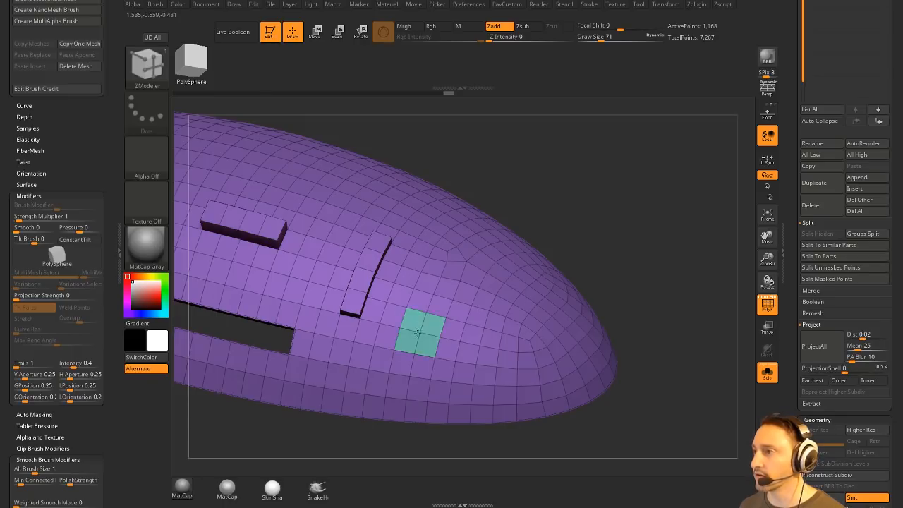
# Reduce the draw size to 37 and select the PortAccess mesh of the IMM Boolean brush
pyautogui.moveTo(689, 284)
pyautogui.mouseDown()
pyautogui.moveTo(687, 311)
pyautogui.moveTo(675, 304)
pyautogui.mouseUp()
pyautogui.press('s')
pyautogui.moveTo(683, 309); pyautogui.dragTo(678, 311)
pyautogui.press('b')
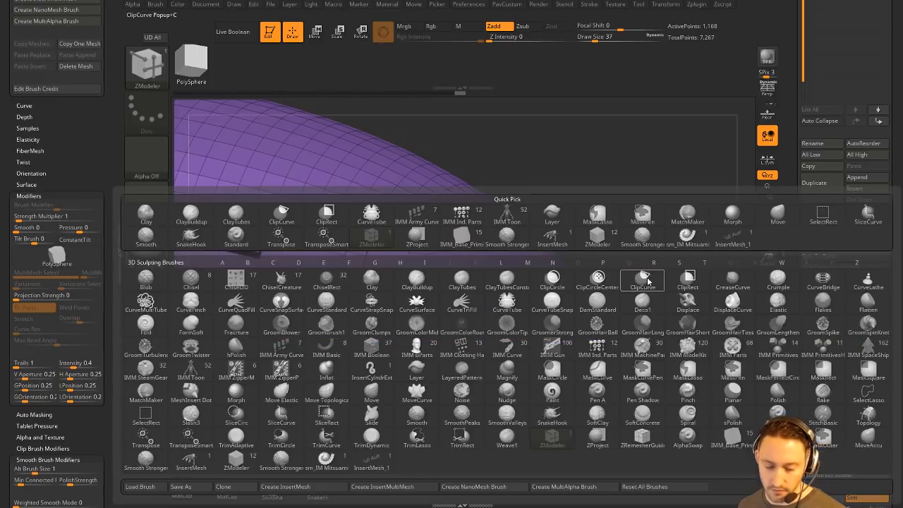
pyautogui.press('i')
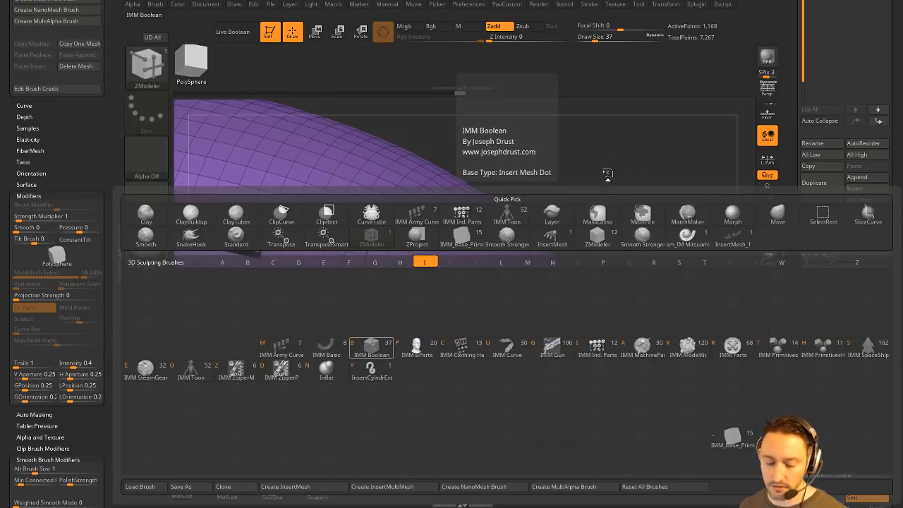
pyautogui.press('b')
pyautogui.press('m')
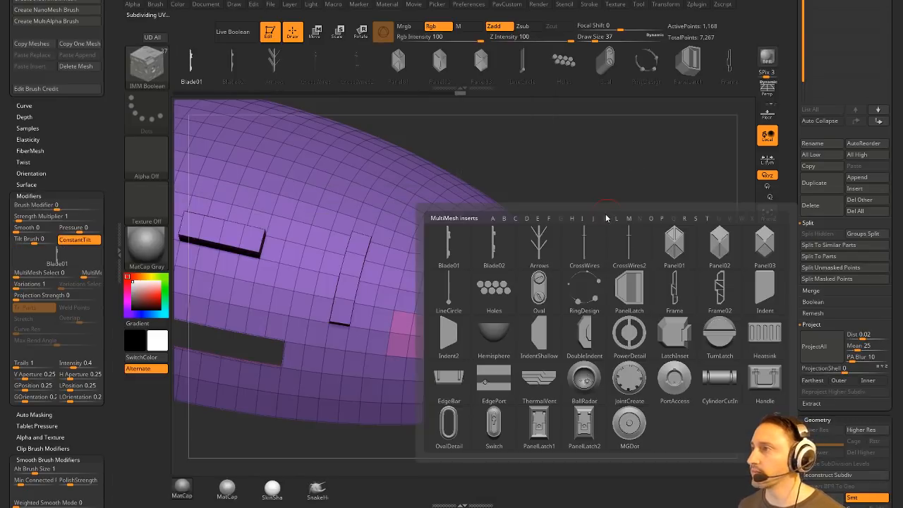
pyautogui.click(663, 379)
# Replace a fresh PolyMesh3D star on a cleared canvas with the PortAccess insert mesh
pyautogui.click(271, 35)
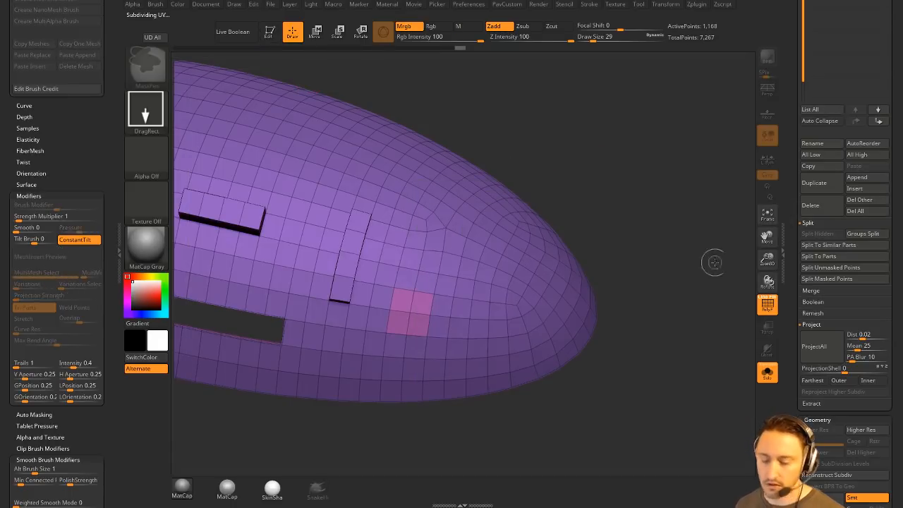
pyautogui.hotkey('ctrl', 'n')
pyautogui.moveTo(792, 240); pyautogui.dragTo(798, 469)
pyautogui.click(855, 124)
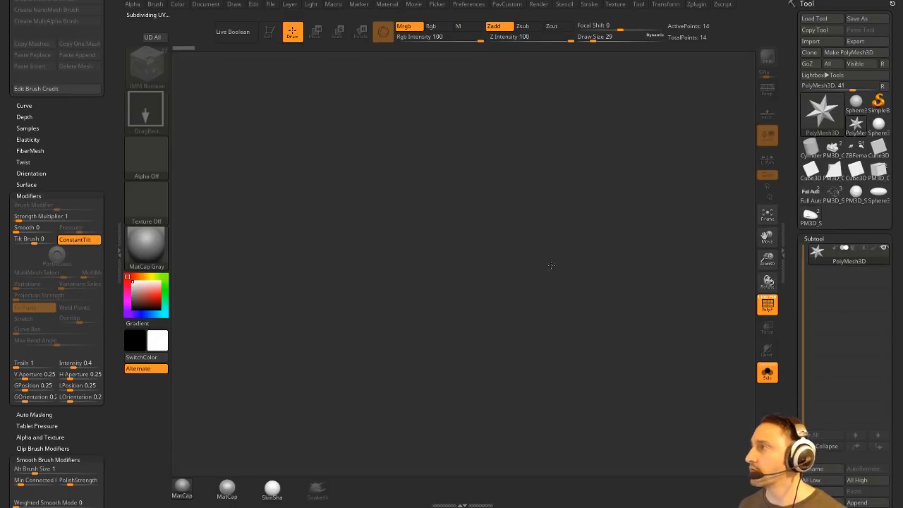
pyautogui.click(269, 31)
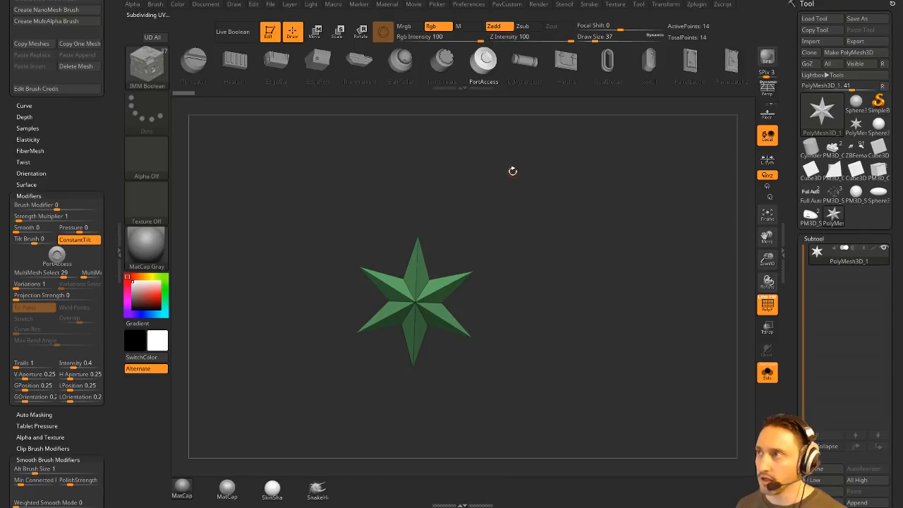
pyautogui.press('w')
pyautogui.click(484, 69)
# Trim the port mesh to its open front face by hiding the rear and outer rim and deleting the hidden geometry
pyautogui.moveTo(551, 224)
pyautogui.keyDown('shift'); pyautogui.mouseDown()
pyautogui.moveTo(581, 271)
pyautogui.moveTo(602, 274)
pyautogui.mouseUp(); pyautogui.keyUp('shift')
pyautogui.press('q')
pyautogui.hotkey('ctrl', 'shift')
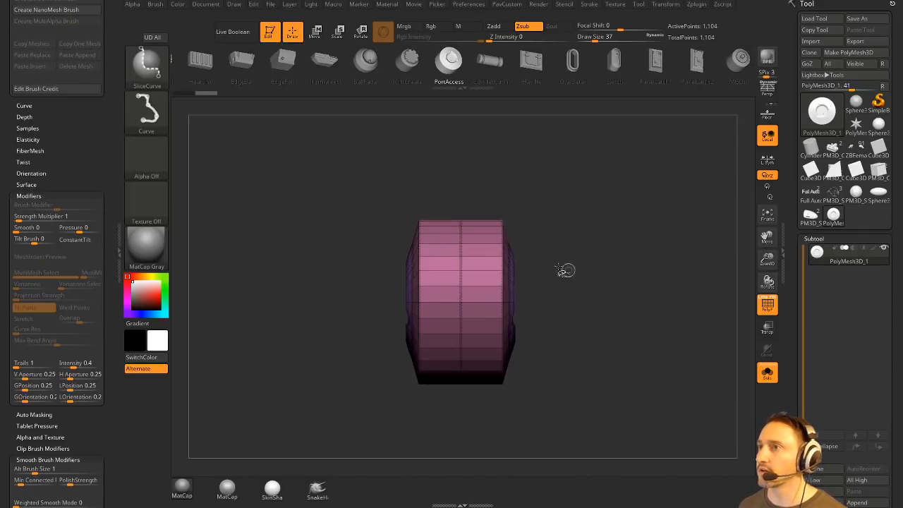
pyautogui.keyDown('ctrl'); pyautogui.keyDown('shift'); pyautogui.click(152, 70); pyautogui.keyUp('shift'); pyautogui.keyUp('ctrl')
pyautogui.keyDown('ctrl'); pyautogui.keyDown('shift'); pyautogui.click(224, 86); pyautogui.keyUp('shift'); pyautogui.keyUp('ctrl')
pyautogui.keyDown('ctrl'); pyautogui.keyDown('shift'); pyautogui.moveTo(546, 185); pyautogui.dragTo(496, 419); pyautogui.keyUp('shift'); pyautogui.keyUp('ctrl')
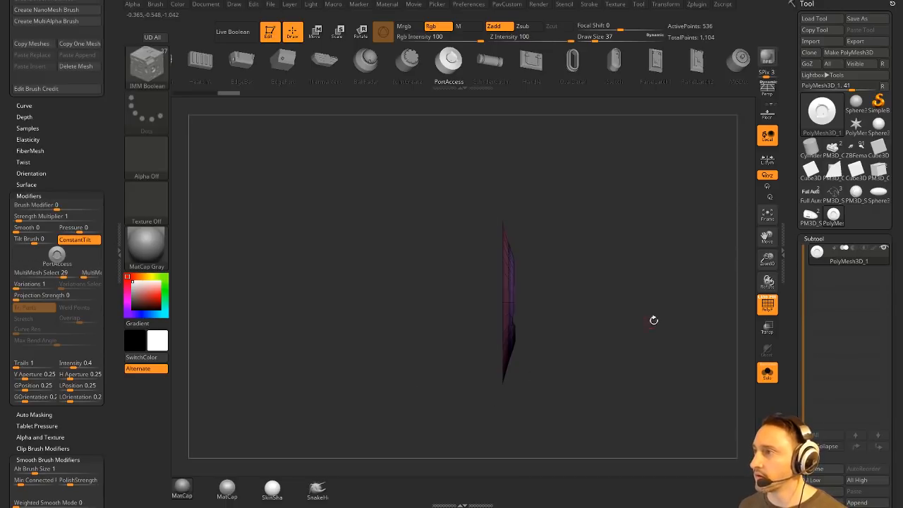
pyautogui.moveTo(653, 320)
pyautogui.keyDown('shift'); pyautogui.mouseDown()
pyautogui.moveTo(619, 309)
pyautogui.moveTo(655, 284)
pyautogui.moveTo(621, 282)
pyautogui.mouseUp(); pyautogui.keyUp('shift')
pyautogui.hotkey('ctrl', 'shift', 's')
pyautogui.hotkey('ctrl', 'shift', 's')
pyautogui.press('2')
pyautogui.click(601, 206)
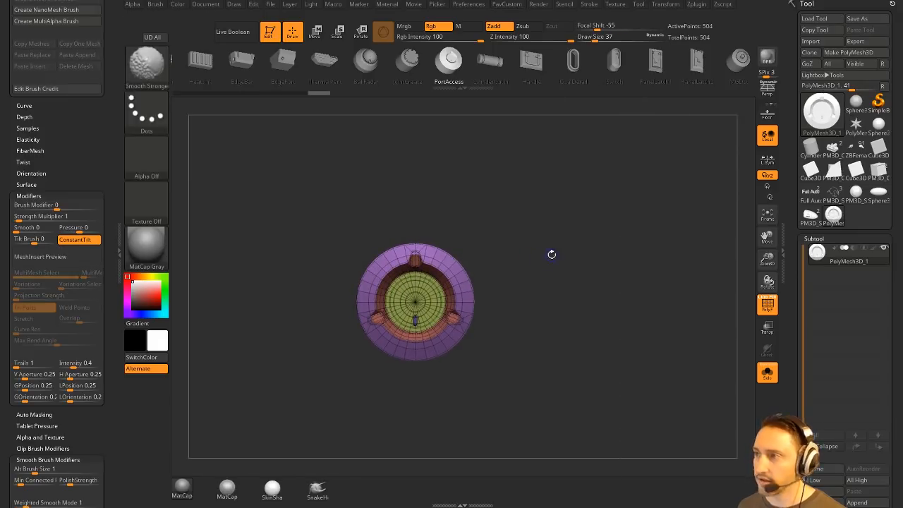
# Create a new InsertMesh brush from the trimmed port mesh
pyautogui.press('b')
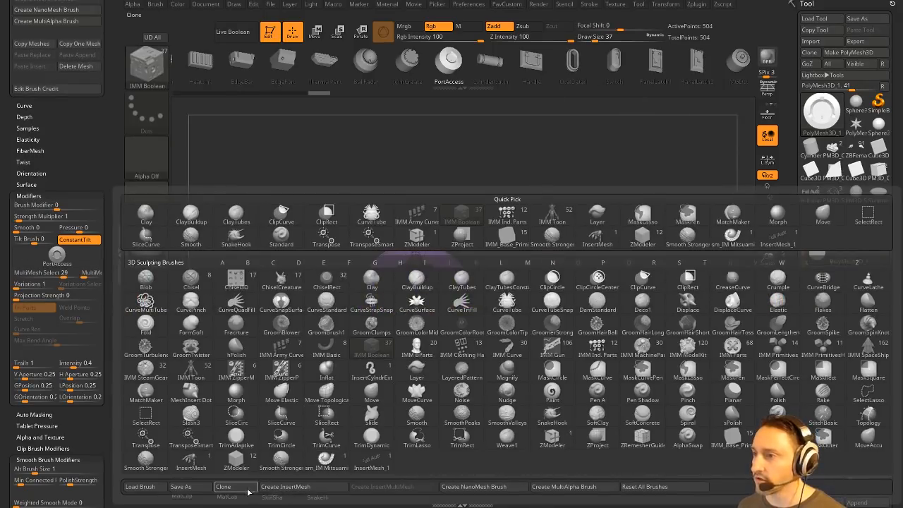
pyautogui.click(272, 488)
pyautogui.click(400, 163)
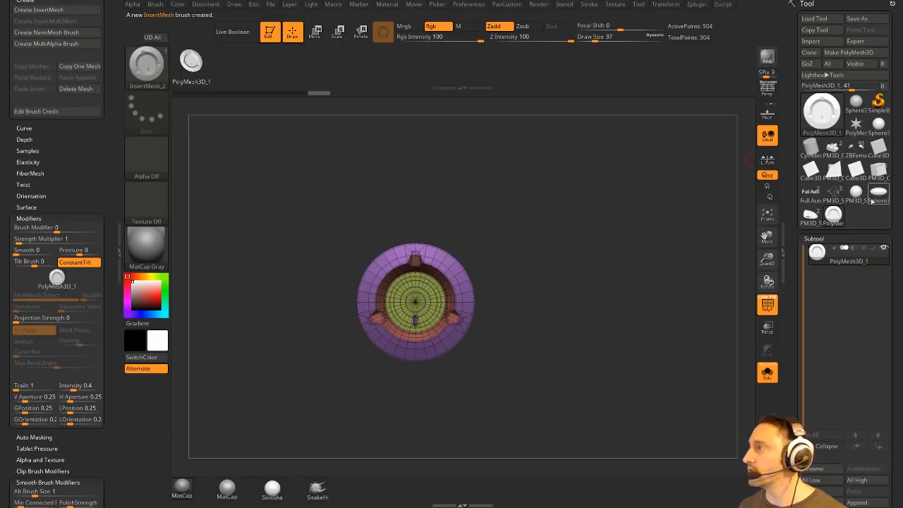
# Switch back to the panel shell model and bring the four-polygon patch near the nose into close view
pyautogui.click(857, 192)
pyautogui.click(873, 201)
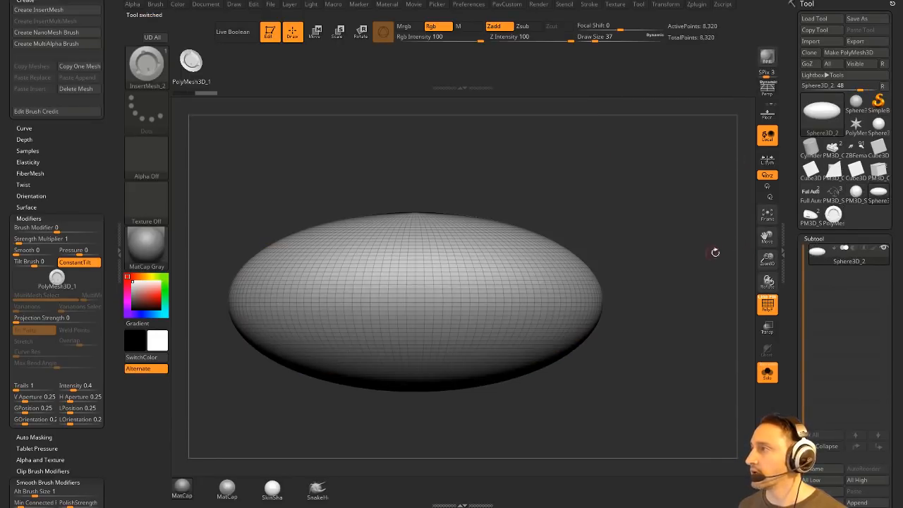
pyautogui.click(811, 217)
pyautogui.moveTo(680, 228); pyautogui.dragTo(619, 385)
pyautogui.moveTo(670, 294); pyautogui.dragTo(645, 340)
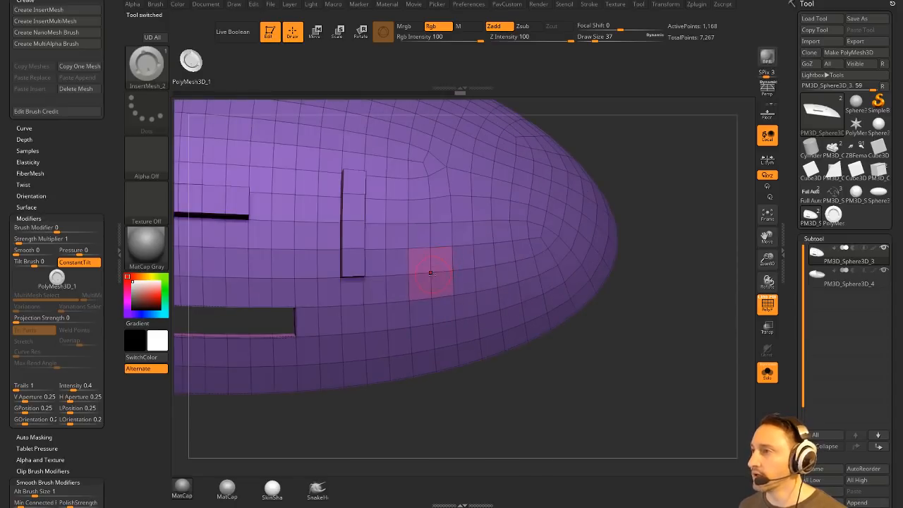
# Try inserting the port mesh at the centre of the four-polygon patch, then undo the insertion
pyautogui.moveTo(430, 272); pyautogui.dragTo(431, 270)
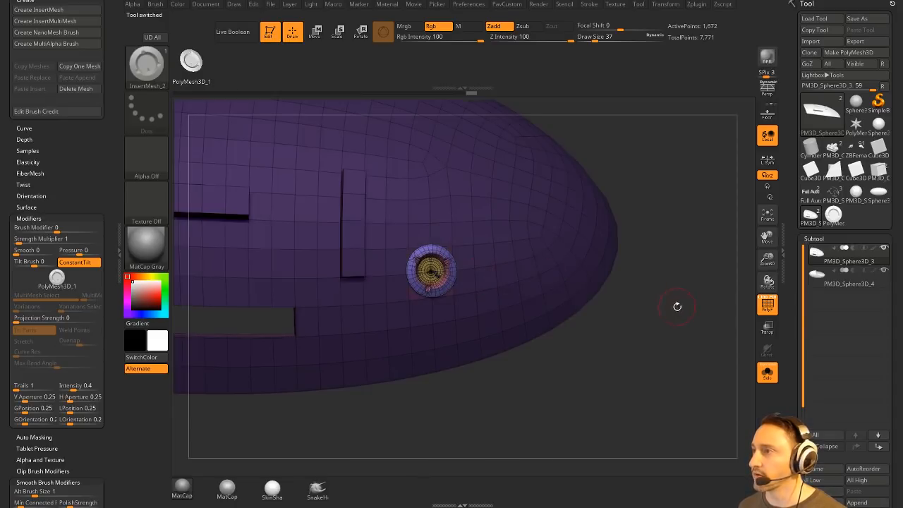
pyautogui.moveTo(672, 278)
pyautogui.mouseDown()
pyautogui.moveTo(683, 276)
pyautogui.moveTo(665, 298)
pyautogui.moveTo(662, 274)
pyautogui.mouseUp()
pyautogui.press('space')
pyautogui.hotkey('ctrl', 'z')
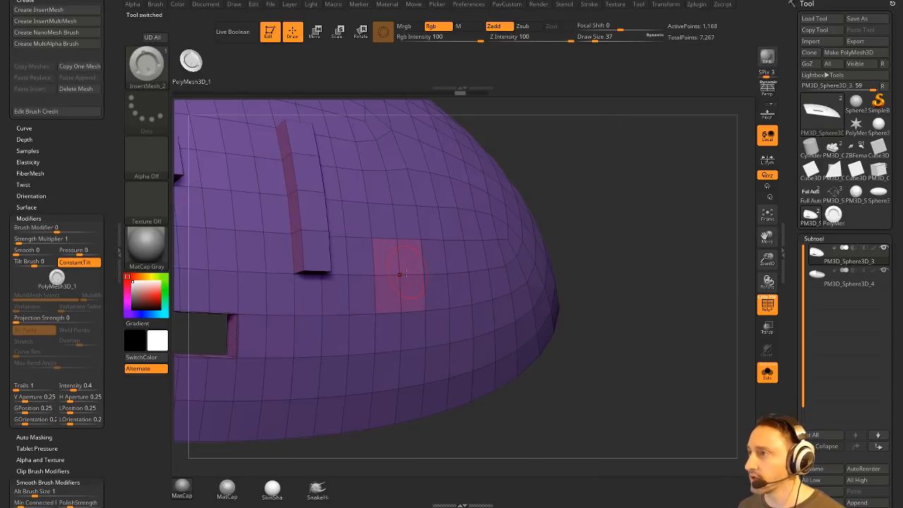
# Try inserting a smaller port inside the patch and welding it to the shell, then undo the weld and the insertion
pyautogui.moveTo(407, 273); pyautogui.dragTo(420, 292)
pyautogui.moveTo(647, 268); pyautogui.dragTo(668, 237)
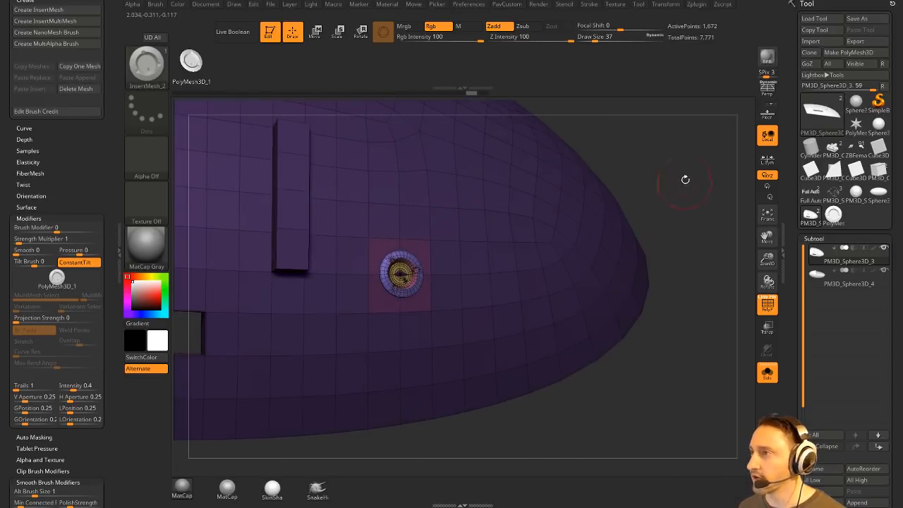
pyautogui.keyDown('ctrl'); pyautogui.moveTo(687, 180); pyautogui.dragTo(710, 215); pyautogui.keyUp('ctrl')
pyautogui.keyDown('ctrl'); pyautogui.moveTo(719, 224); pyautogui.dragTo(621, 201); pyautogui.keyUp('ctrl')
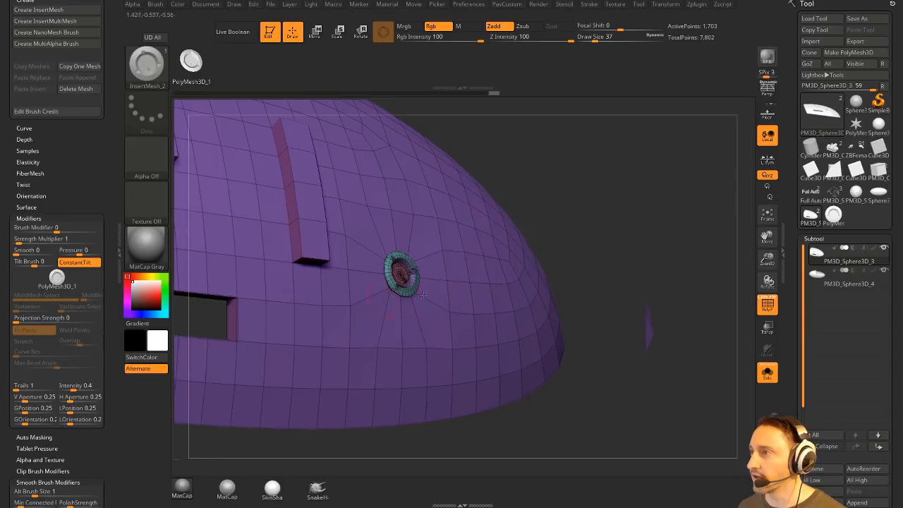
pyautogui.moveTo(670, 266); pyautogui.dragTo(798, 174)
pyautogui.hotkey('ctrl', 'z')
pyautogui.hotkey('ctrl', 'z')
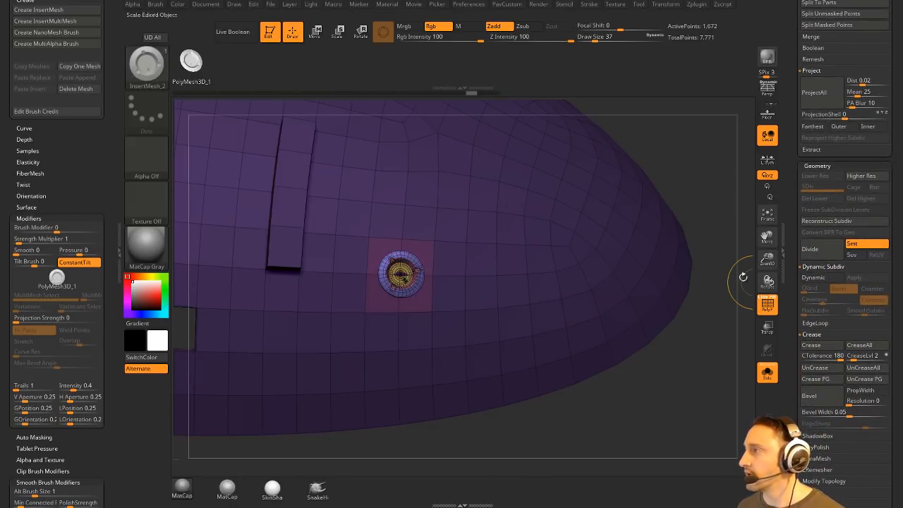
pyautogui.moveTo(742, 278); pyautogui.dragTo(739, 296)
pyautogui.moveTo(727, 237); pyautogui.dragTo(721, 261)
pyautogui.hotkey('ctrl', 'z')
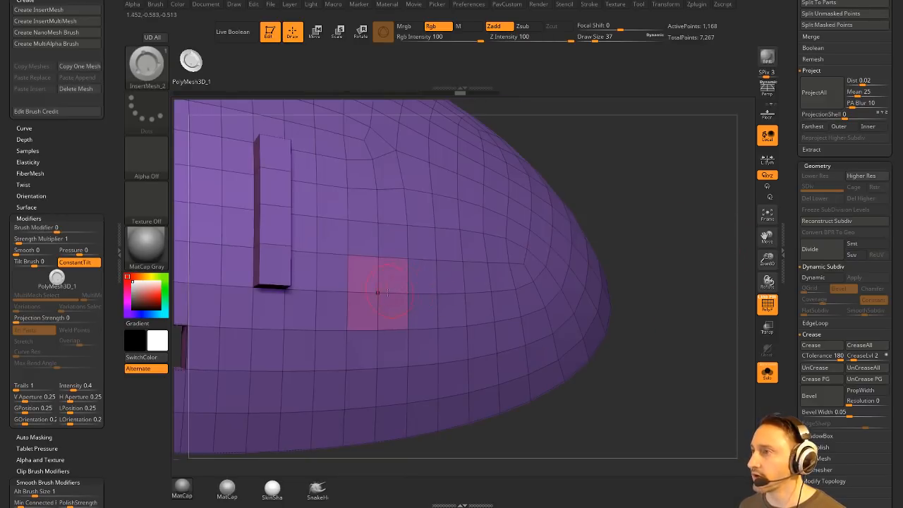
# Try welding a newly inserted port into the patch, preview it without the polyframe and undo the weld
pyautogui.moveTo(379, 293); pyautogui.dragTo(389, 315)
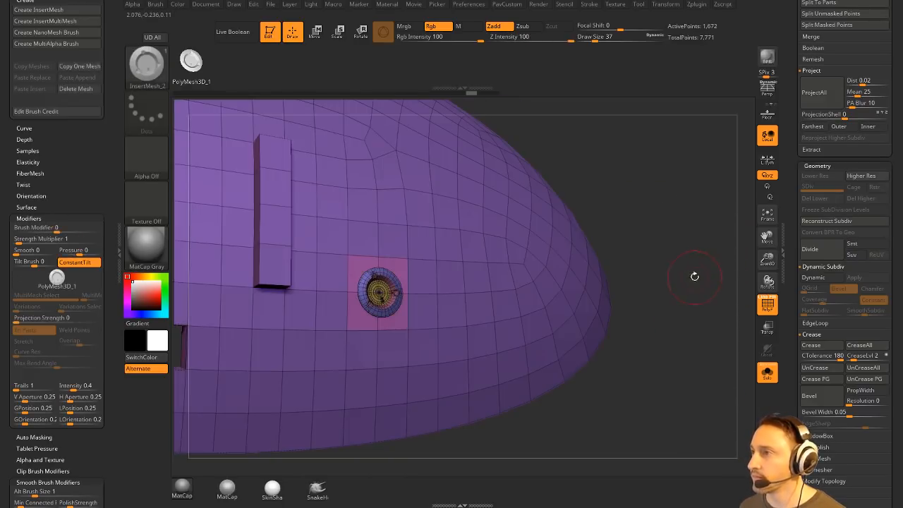
pyautogui.moveTo(702, 303); pyautogui.dragTo(621, 308)
pyautogui.hotkey('shift', 'f')
pyautogui.moveTo(705, 349); pyautogui.dragTo(708, 359)
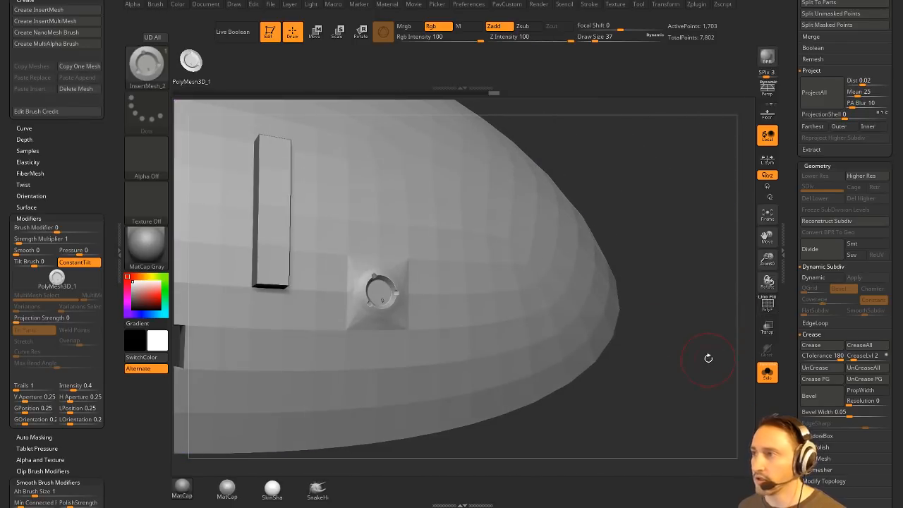
pyautogui.press('d')
pyautogui.hotkey('ctrl', 'z')
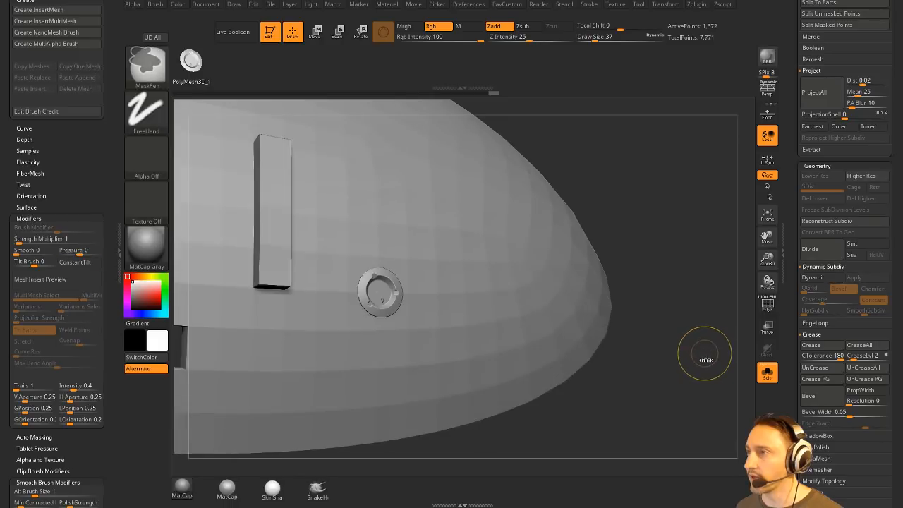
# Show the polyframe again and sink the unwelded port slightly into the shell along its facing direction
pyautogui.moveTo(704, 361)
pyautogui.mouseDown()
pyautogui.moveTo(697, 359)
pyautogui.moveTo(724, 349)
pyautogui.moveTo(620, 319)
pyautogui.moveTo(456, 299)
pyautogui.moveTo(572, 246)
pyautogui.moveTo(716, 243)
pyautogui.moveTo(704, 182)
pyautogui.moveTo(378, 272)
pyautogui.mouseUp()
pyautogui.hotkey('shift', 'f')
pyautogui.press('w')
pyautogui.keyDown('ctrl'); pyautogui.click(348, 316); pyautogui.keyUp('ctrl')
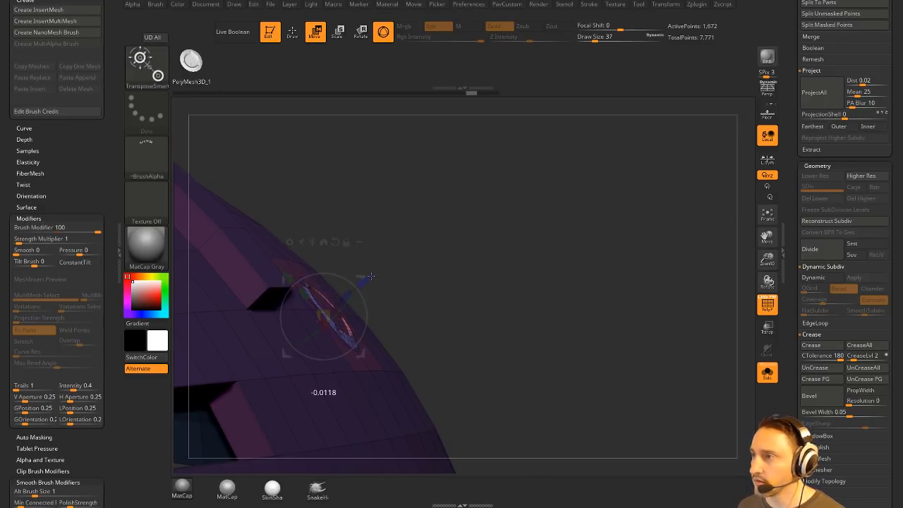
pyautogui.press('q')
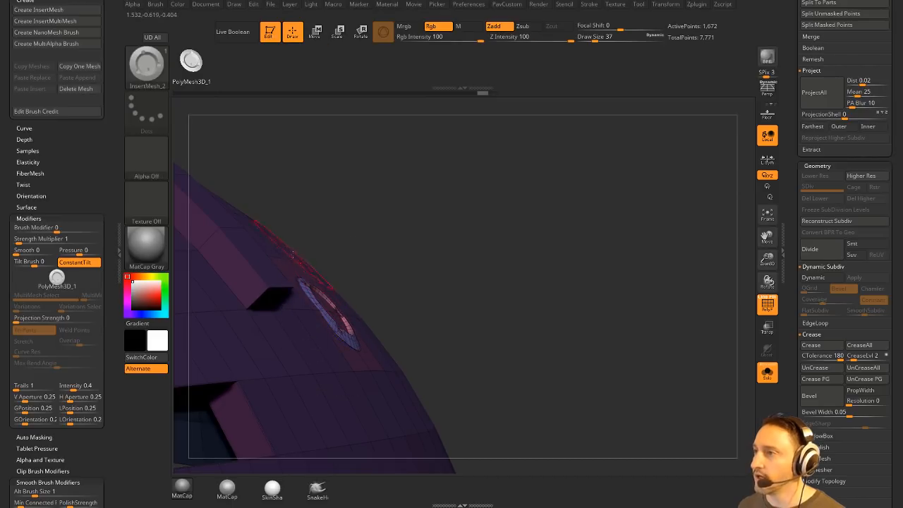
# Try welding the sunken port into the patch, then undo the weld, the move and the insertion
pyautogui.moveTo(412, 303); pyautogui.dragTo(531, 278)
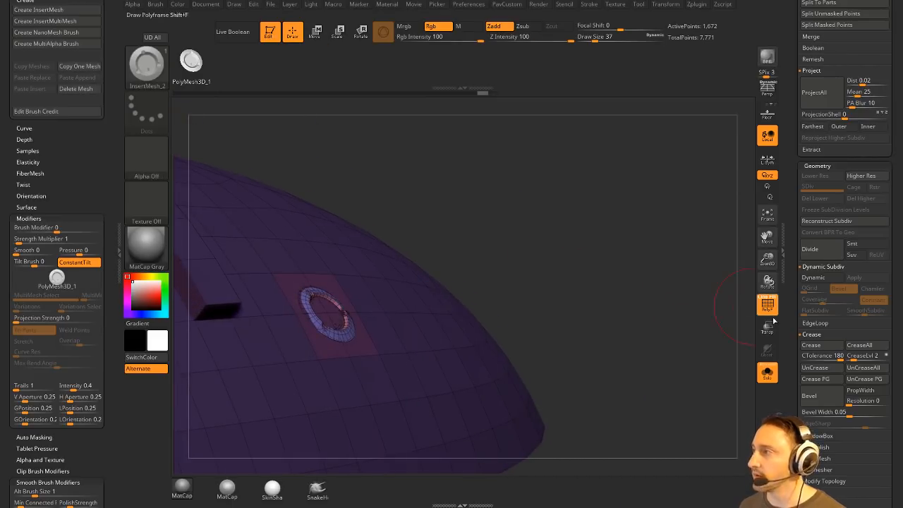
pyautogui.keyDown('ctrl'); pyautogui.click(667, 290); pyautogui.keyUp('ctrl')
pyautogui.keyDown('ctrl'); pyautogui.click(637, 304); pyautogui.keyUp('ctrl')
pyautogui.keyDown('ctrl'); pyautogui.moveTo(607, 233); pyautogui.dragTo(634, 244); pyautogui.keyUp('ctrl')
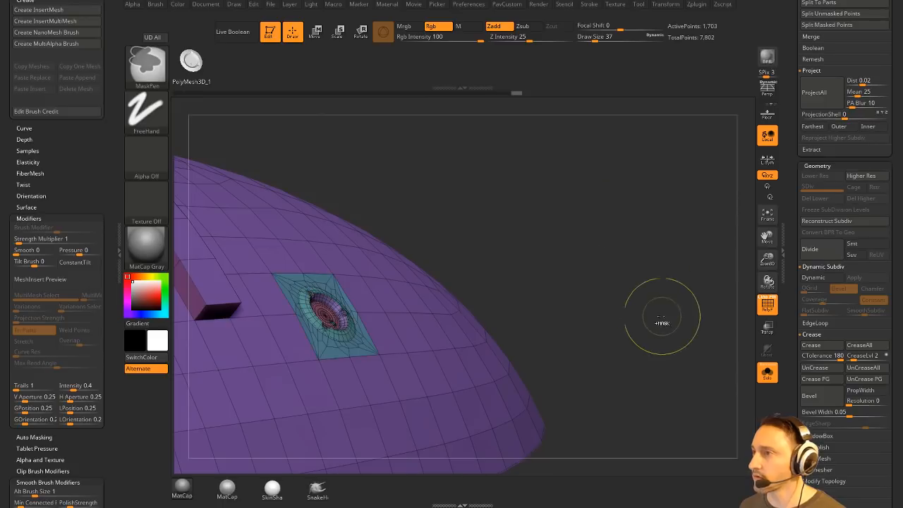
pyautogui.moveTo(629, 278); pyautogui.dragTo(636, 275)
pyautogui.hotkey('ctrl', 'z')
pyautogui.hotkey('ctrl', 'z')
pyautogui.hotkey('ctrl', 'z')
pyautogui.hotkey('ctrl', 'z')
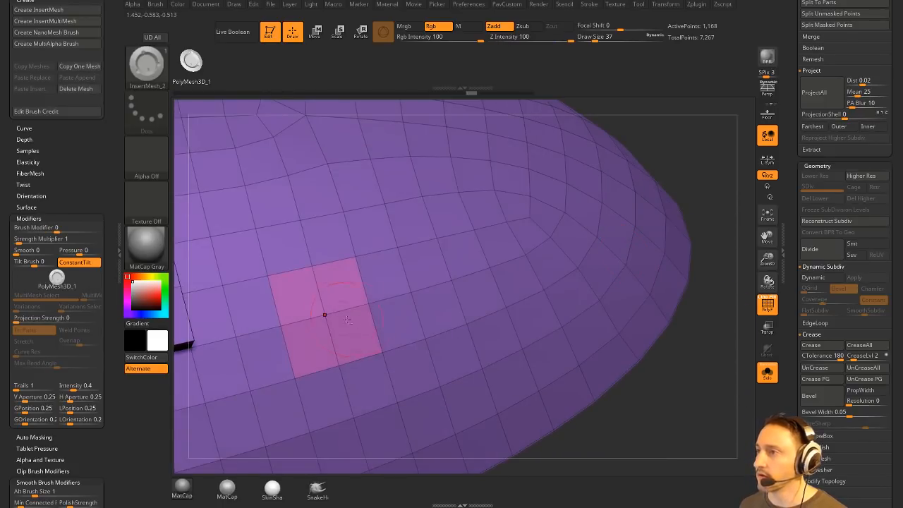
# Insert the port at the patch's centre, weld it into the shell and view it smoothed without the polyframe
pyautogui.moveTo(324, 314); pyautogui.dragTo(331, 323)
pyautogui.moveTo(655, 170); pyautogui.dragTo(693, 163)
pyautogui.keyDown('ctrl'); pyautogui.moveTo(642, 225); pyautogui.dragTo(608, 285); pyautogui.keyUp('ctrl')
pyautogui.click(767, 304)
pyautogui.moveTo(721, 123)
pyautogui.keyDown('alt'); pyautogui.mouseDown()
pyautogui.moveTo(657, 98)
pyautogui.moveTo(648, 134)
pyautogui.moveTo(659, 148)
pyautogui.moveTo(593, 159)
pyautogui.moveTo(675, 173)
pyautogui.moveTo(647, 212)
pyautogui.moveTo(627, 203)
pyautogui.moveTo(624, 281)
pyautogui.moveTo(666, 203)
pyautogui.moveTo(655, 213)
pyautogui.moveTo(661, 231)
pyautogui.mouseUp(); pyautogui.keyUp('alt')
pyautogui.press('d')
# Select the Standard brush and reduce the draw size to 35
pyautogui.press('b')
pyautogui.press('s')
pyautogui.press('t')
pyautogui.press('[')
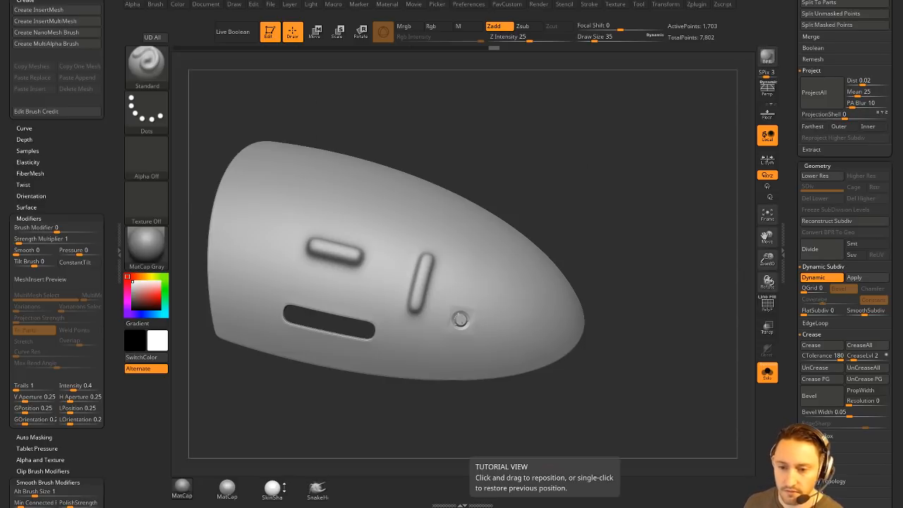
# Save the project, acknowledge the crash error and close the stopped program
pyautogui.hotkey('ctrl', 's')
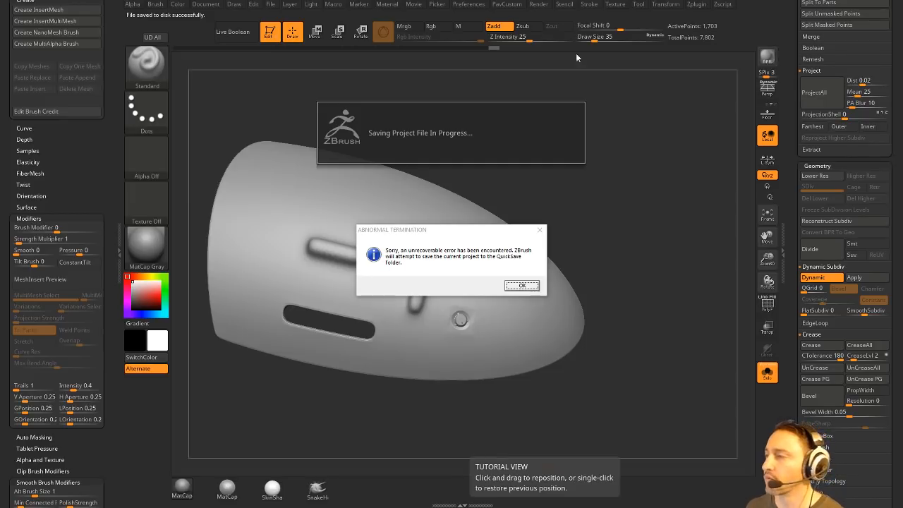
pyautogui.click(522, 285)
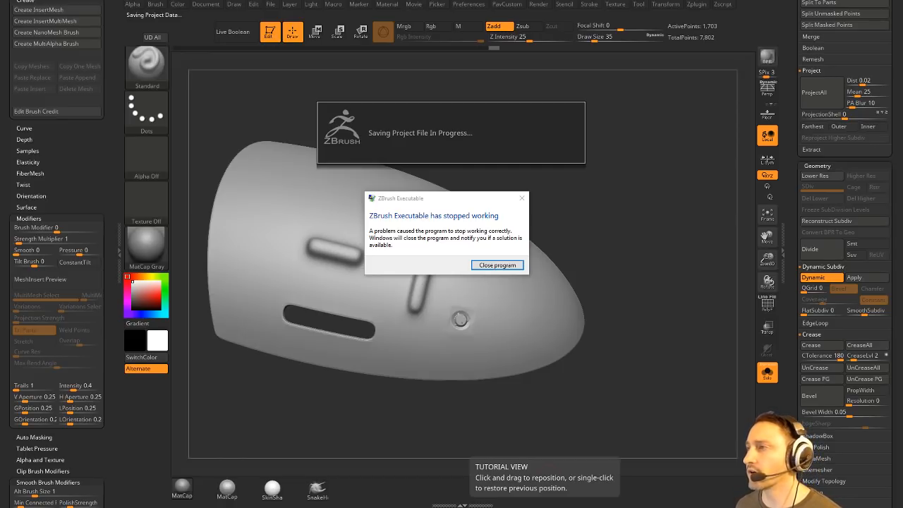
pyautogui.click(505, 267)
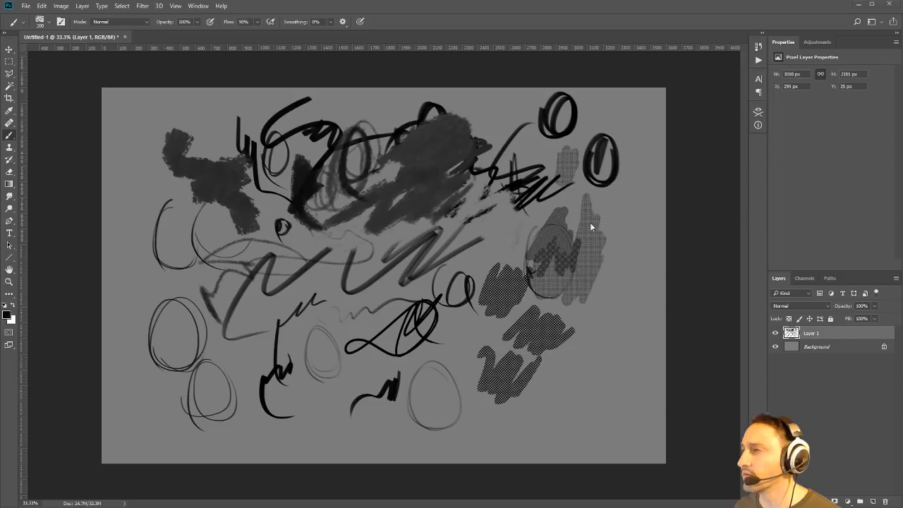
# Quit Photoshop without saving the changes to the Untitled-1 document
pyautogui.click(889, 4)
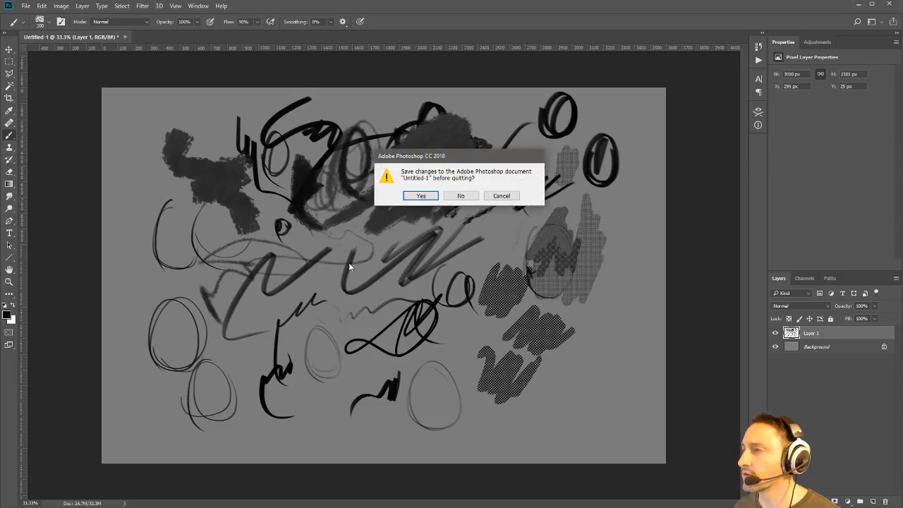
pyautogui.click(472, 195)
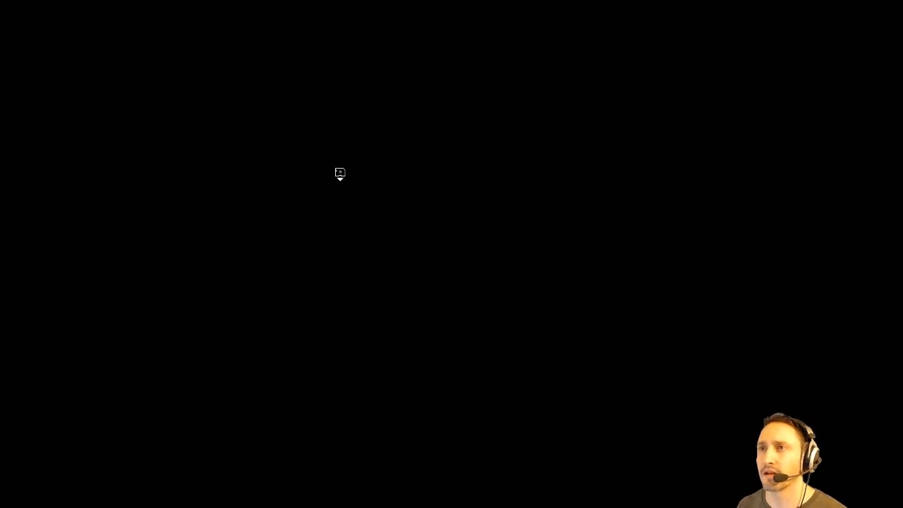
# Return to the reopened ZBrush and enlarge its window from both corners until it fills the whole screen
pyautogui.click(339, 173)
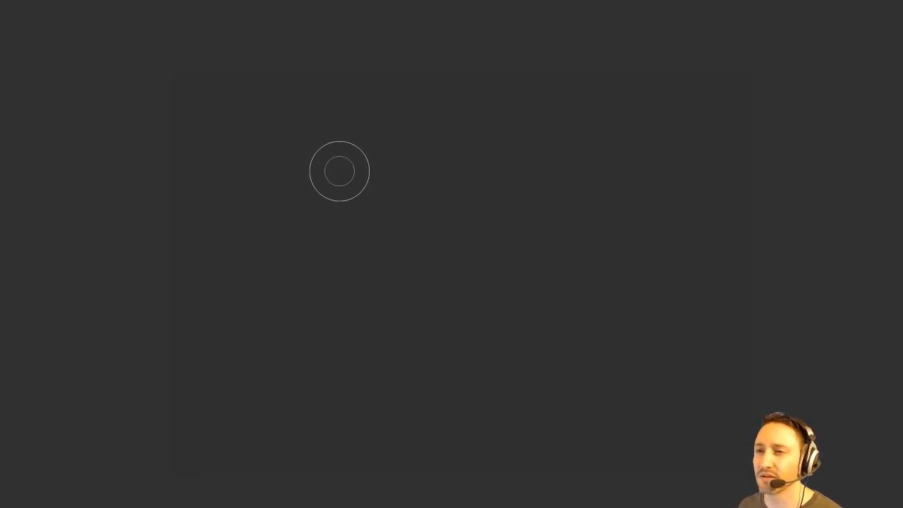
pyautogui.click(520, 287)
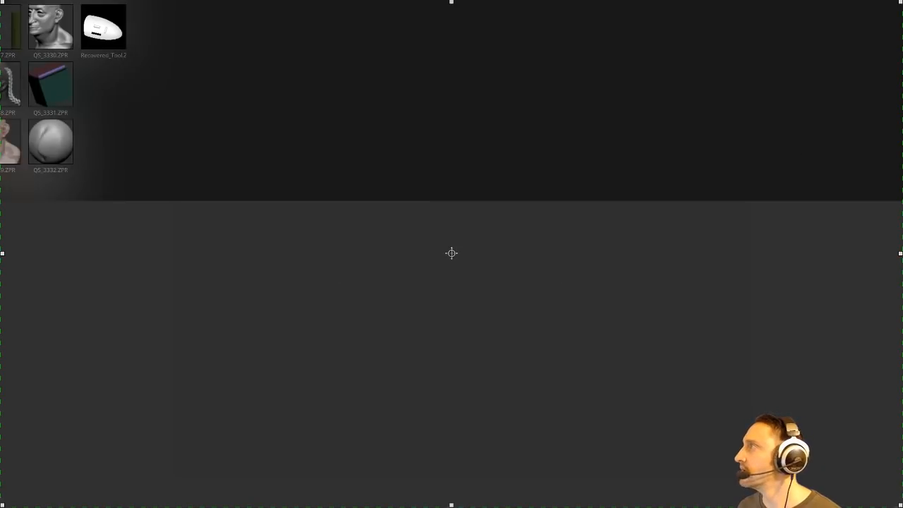
pyautogui.click(637, 79)
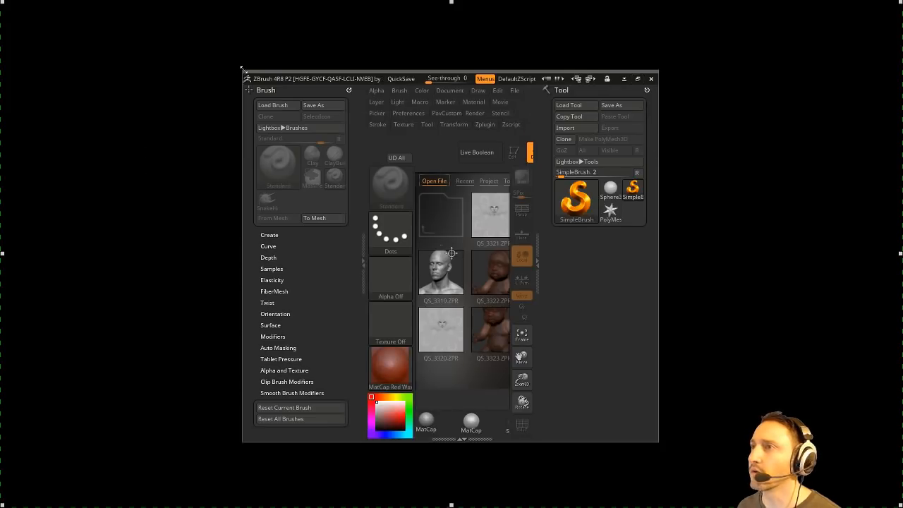
pyautogui.moveTo(241, 68); pyautogui.dragTo(0, 0)
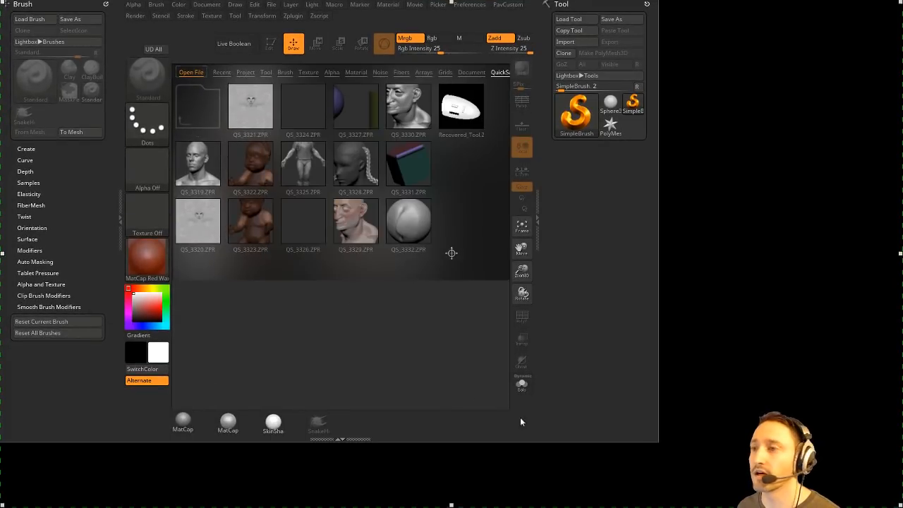
pyautogui.moveTo(657, 441); pyautogui.dragTo(902, 507)
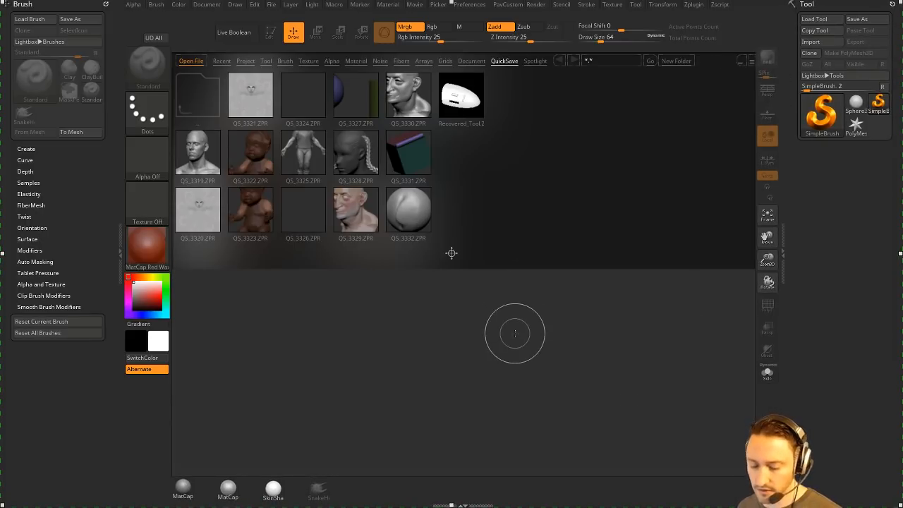
# Hide LightBox and set the draw size to 51
pyautogui.press(',')
pyautogui.press('s')
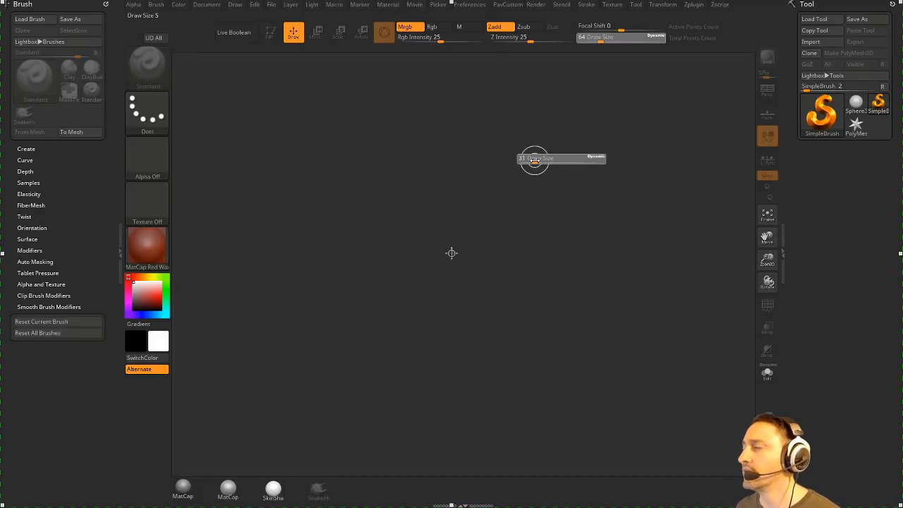
pyautogui.click(535, 160)
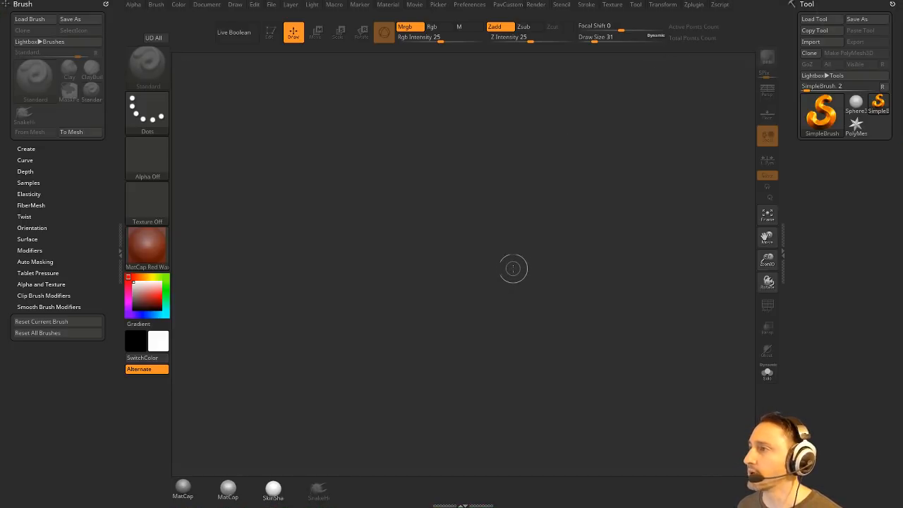
pyautogui.press('s')
pyautogui.click(518, 266)
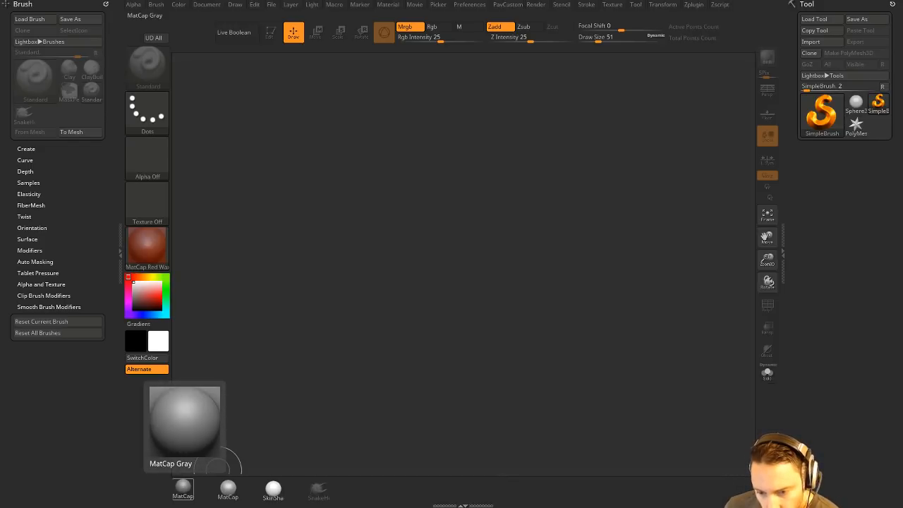
# Draw a Sphere3D in the middle of the canvas, enter Edit mode and apply the MatCap Gray material
pyautogui.click(855, 104)
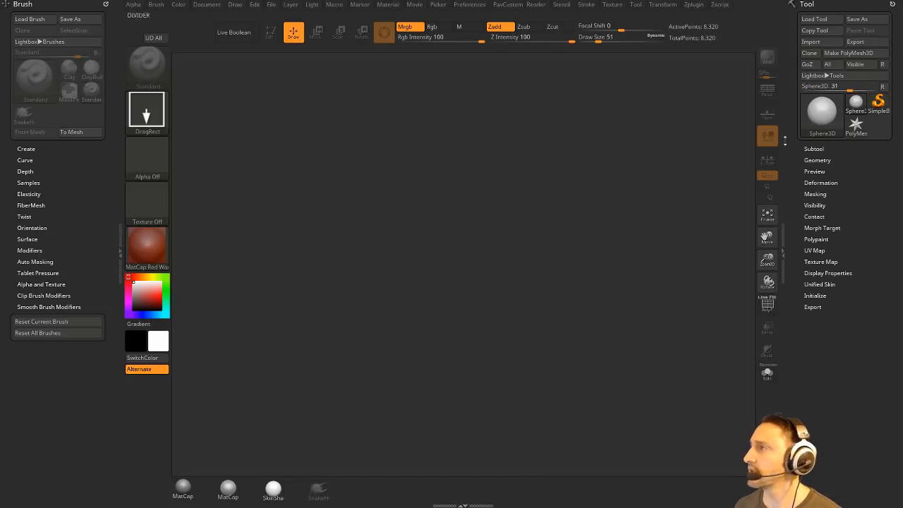
pyautogui.moveTo(462, 307); pyautogui.dragTo(488, 360)
pyautogui.click(255, 35)
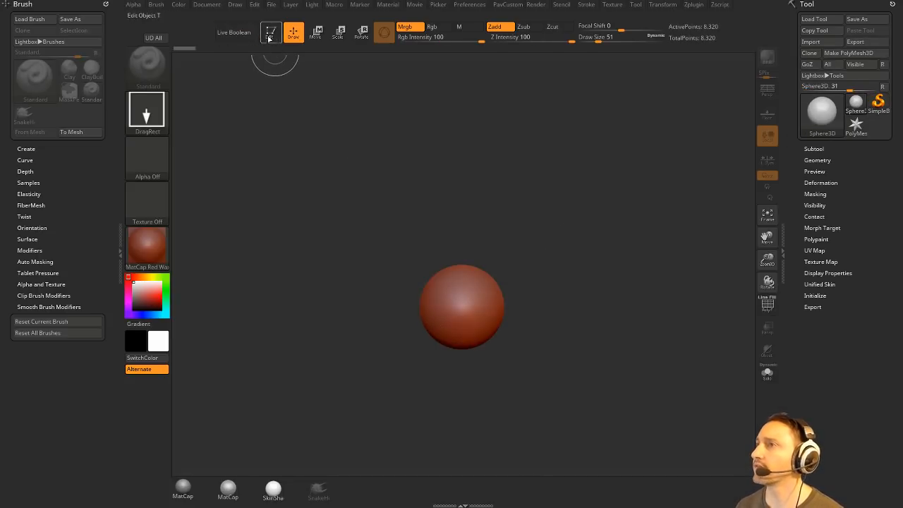
pyautogui.click(270, 34)
pyautogui.click(183, 488)
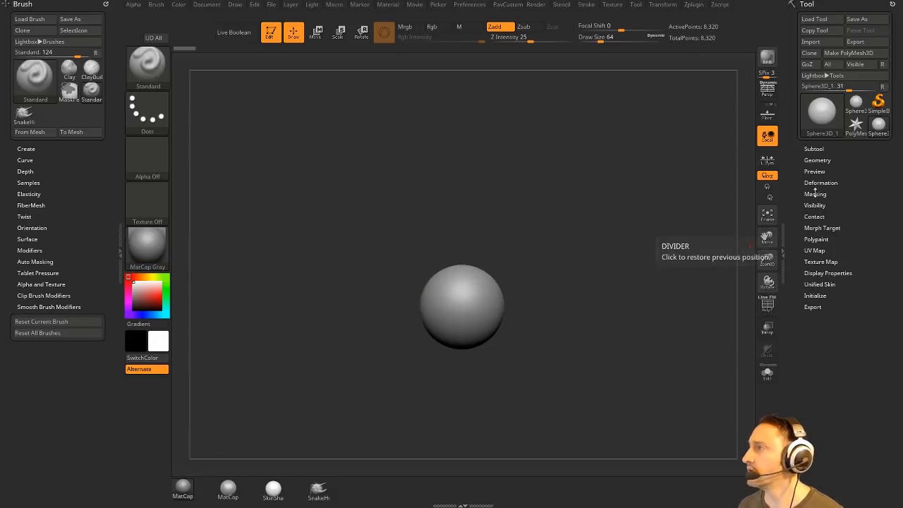
# Initialize the sphere with HDivide 29 and VDivide 23, and turn on the polyframe
pyautogui.press('shift')
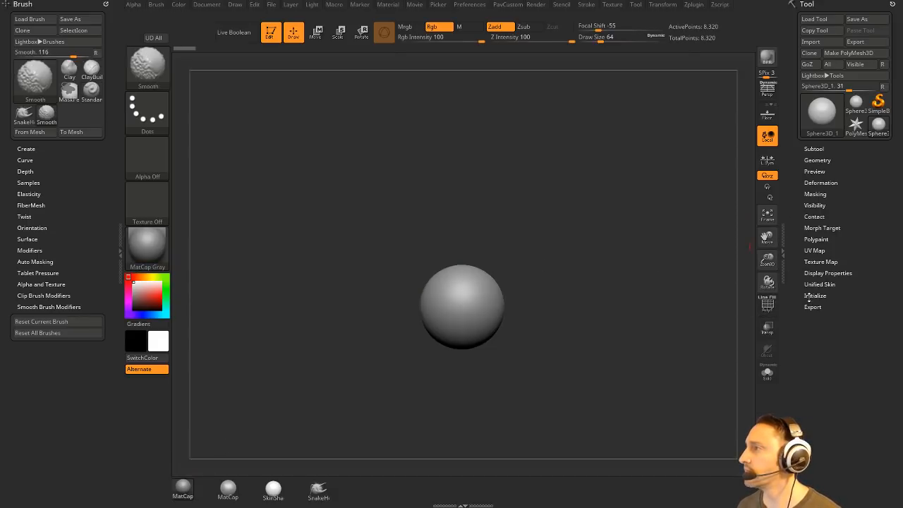
pyautogui.click(815, 295)
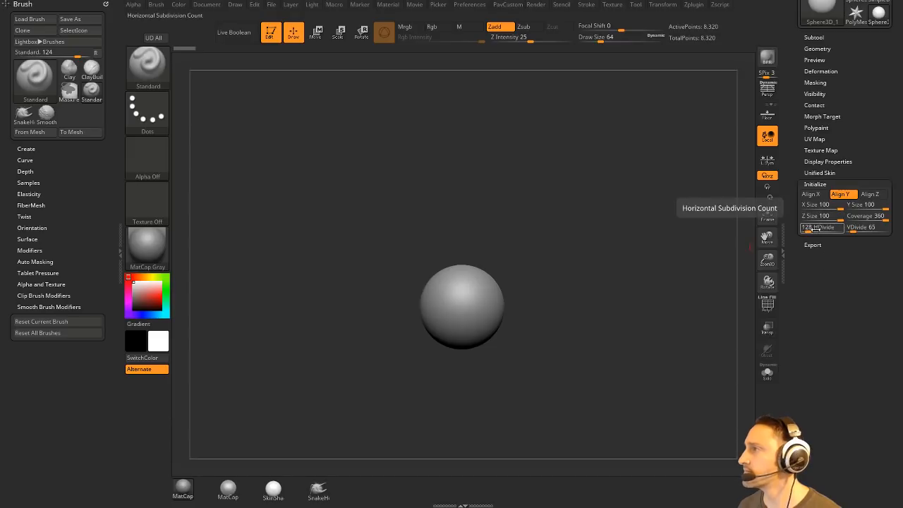
pyautogui.moveTo(820, 227); pyautogui.dragTo(850, 230)
pyautogui.click(768, 303)
pyautogui.keyDown('ctrl'); pyautogui.moveTo(663, 266); pyautogui.dragTo(721, 242, button='right'); pyautogui.keyUp('ctrl')
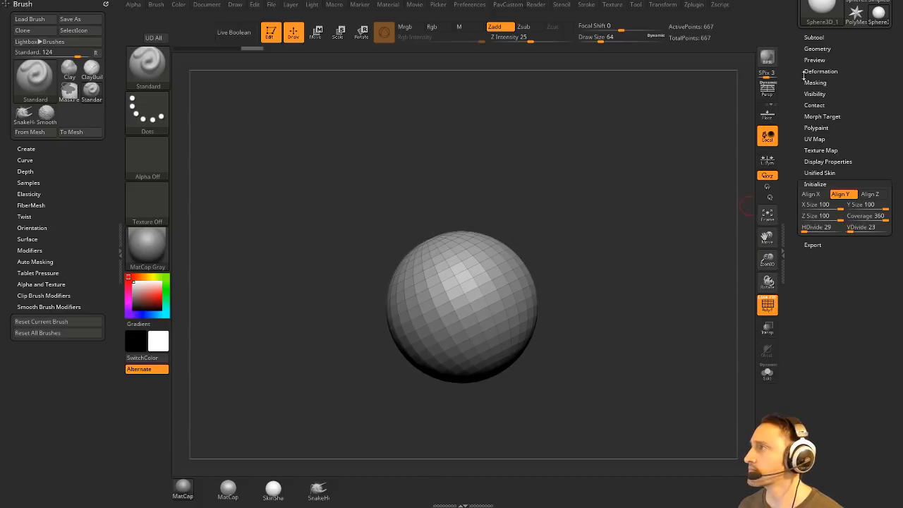
# Convert the sphere to a PolyMesh3D and mask everything except a rectangular patch on its side
pyautogui.moveTo(795, 65); pyautogui.dragTo(815, 271)
pyautogui.click(855, 55)
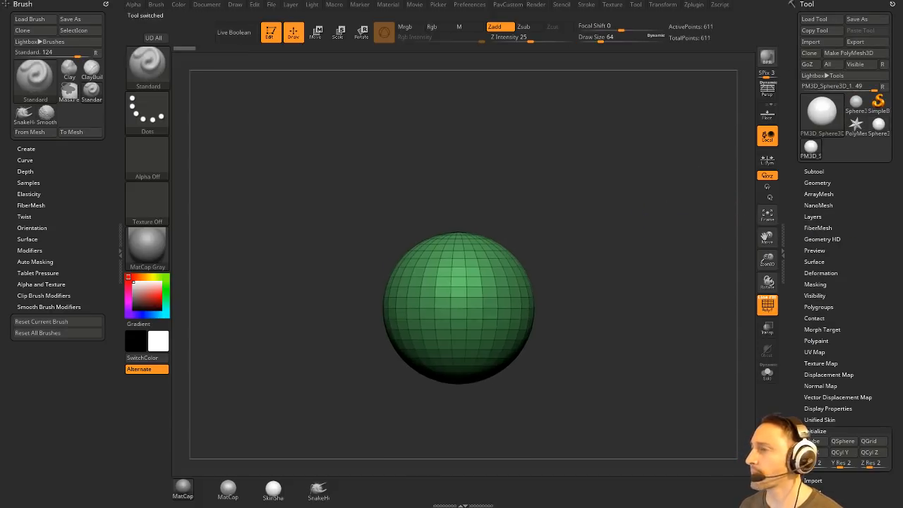
pyautogui.keyDown('alt'); pyautogui.moveTo(649, 203); pyautogui.dragTo(613, 270, button='right'); pyautogui.keyUp('alt')
pyautogui.keyDown('ctrl'); pyautogui.moveTo(570, 234); pyautogui.dragTo(468, 372); pyautogui.keyUp('ctrl')
pyautogui.keyDown('ctrl'); pyautogui.click(600, 297); pyautogui.keyUp('ctrl')
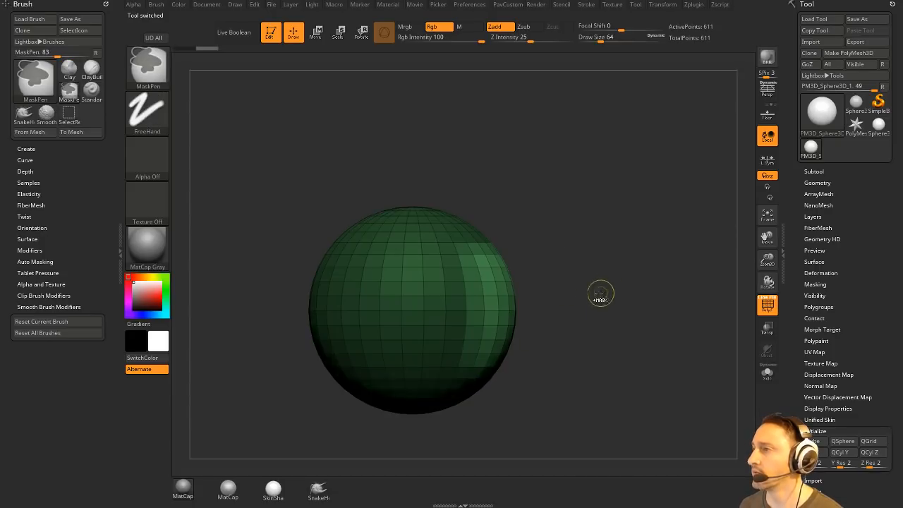
# Try pulling the unmasked patch out to a flat plane with the ClipCurve brush, then undo the clip and the mask clearing
pyautogui.click(164, 84)
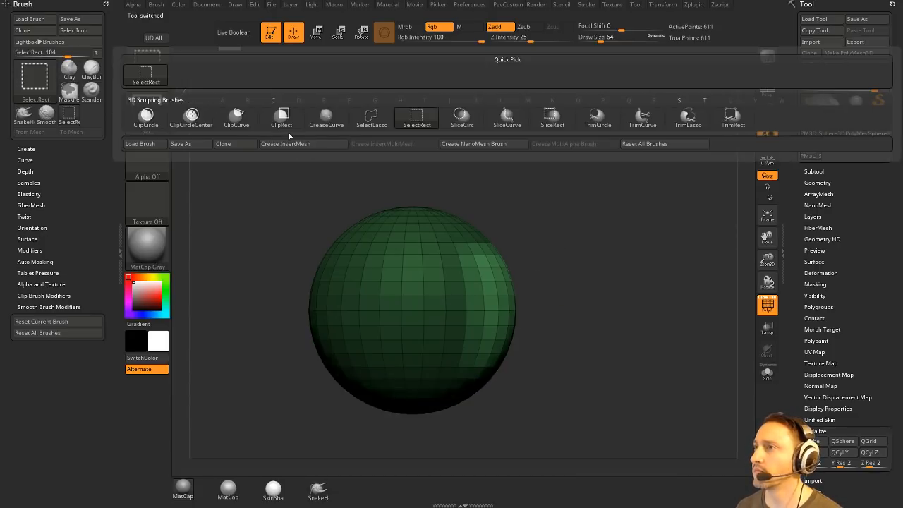
pyautogui.keyDown('ctrl'); pyautogui.keyDown('shift'); pyautogui.click(238, 119); pyautogui.keyUp('shift'); pyautogui.keyUp('ctrl')
pyautogui.moveTo(532, 449)
pyautogui.keyDown('ctrl'); pyautogui.keyDown('shift'); pyautogui.mouseDown()
pyautogui.moveTo(506, 160)
pyautogui.moveTo(552, 162)
pyautogui.mouseUp(); pyautogui.keyUp('shift'); pyautogui.keyUp('ctrl')
pyautogui.moveTo(679, 212)
pyautogui.keyDown('ctrl'); pyautogui.mouseDown()
pyautogui.moveTo(693, 220)
pyautogui.moveTo(670, 242)
pyautogui.moveTo(730, 242)
pyautogui.mouseUp(); pyautogui.keyUp('ctrl')
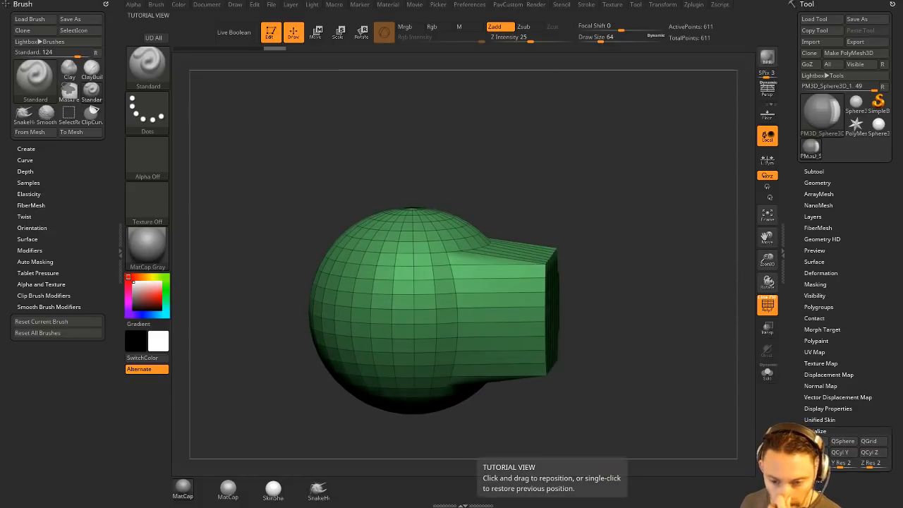
pyautogui.keyDown('shift'); pyautogui.moveTo(612, 204); pyautogui.dragTo(625, 190); pyautogui.keyUp('shift')
pyautogui.hotkey('ctrl', 'z')
pyautogui.hotkey('ctrl', 'z')
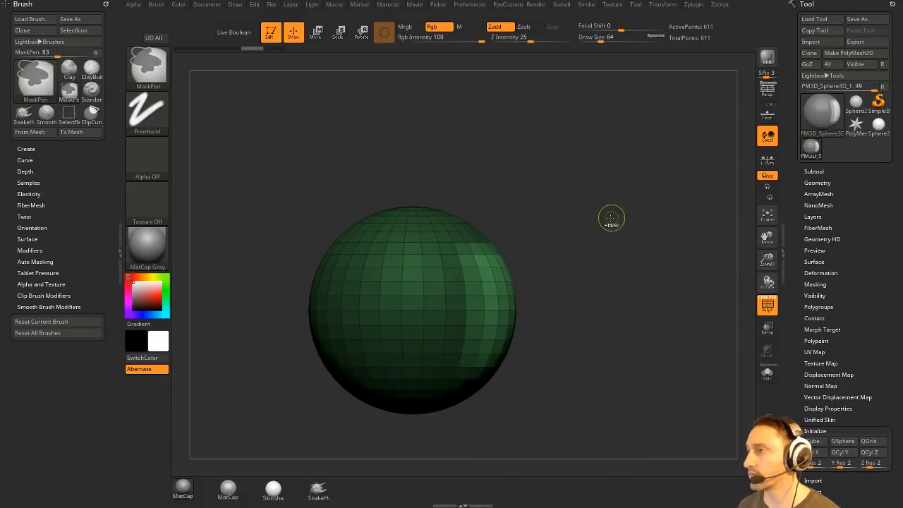
# Try further ClipCurve cuts beside the masked sphere, then undo them to restore the rounded patch
pyautogui.moveTo(585, 380)
pyautogui.keyDown('ctrl'); pyautogui.keyDown('shift'); pyautogui.mouseDown()
pyautogui.moveTo(509, 206)
pyautogui.moveTo(532, 217)
pyautogui.mouseUp(); pyautogui.keyUp('shift'); pyautogui.keyUp('ctrl')
pyautogui.hotkey('ctrl', 'z')
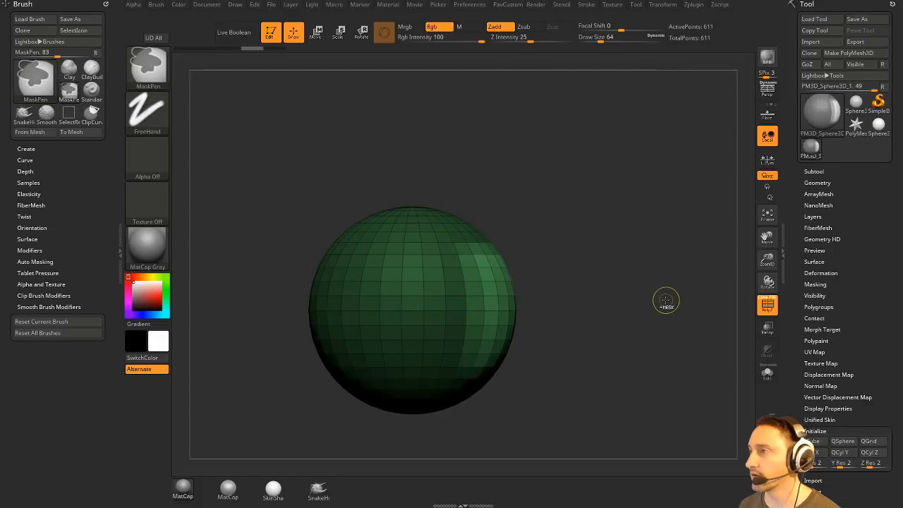
pyautogui.moveTo(563, 388)
pyautogui.keyDown('ctrl'); pyautogui.keyDown('shift'); pyautogui.mouseDown()
pyautogui.moveTo(566, 206)
pyautogui.moveTo(572, 221)
pyautogui.mouseUp(); pyautogui.keyUp('shift'); pyautogui.keyUp('ctrl')
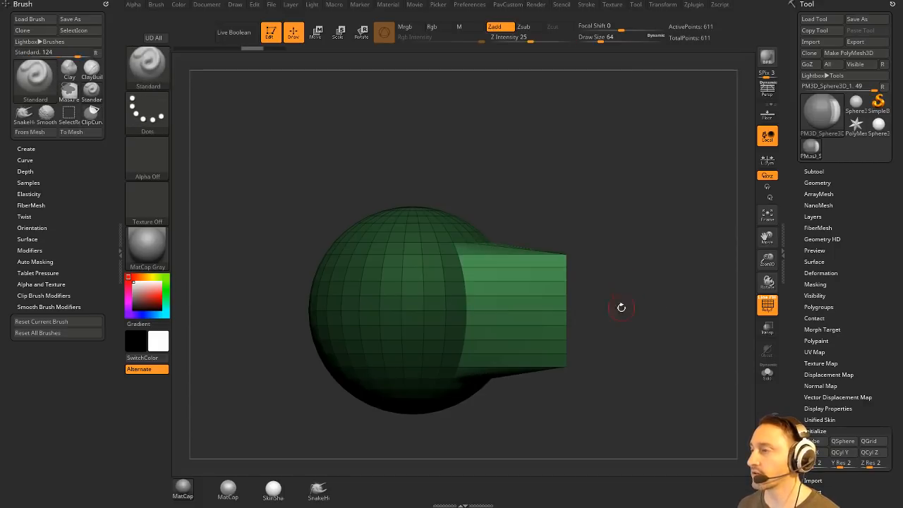
pyautogui.moveTo(629, 369)
pyautogui.keyDown('ctrl'); pyautogui.keyDown('shift'); pyautogui.mouseDown()
pyautogui.moveTo(566, 218)
pyautogui.moveTo(503, 216)
pyautogui.moveTo(580, 396)
pyautogui.moveTo(572, 397)
pyautogui.mouseUp(); pyautogui.keyUp('shift'); pyautogui.keyUp('ctrl')
pyautogui.hotkey('ctrl', 'z')
pyautogui.moveTo(655, 268)
pyautogui.mouseDown()
pyautogui.moveTo(621, 275)
pyautogui.moveTo(658, 280)
pyautogui.moveTo(675, 264)
pyautogui.moveTo(681, 271)
pyautogui.moveTo(651, 228)
pyautogui.moveTo(699, 266)
pyautogui.mouseUp()
pyautogui.hotkey('ctrl', 'z')
pyautogui.hotkey('ctrl', 'z')
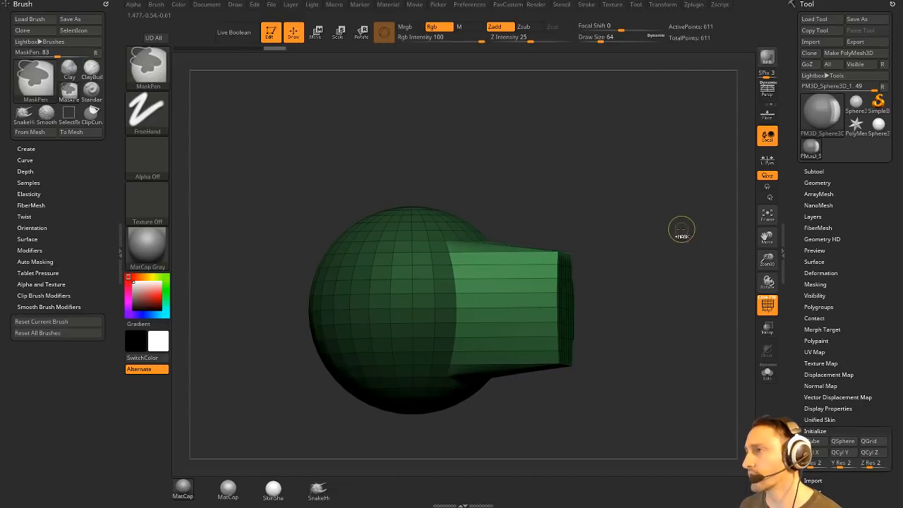
# Reposition the transform gizmo outside the sphere, extend the unmasked patch outward into a flat face, and clear the mask
pyautogui.press('w')
pyautogui.keyDown('shift'); pyautogui.moveTo(644, 248); pyautogui.dragTo(676, 277); pyautogui.keyUp('shift')
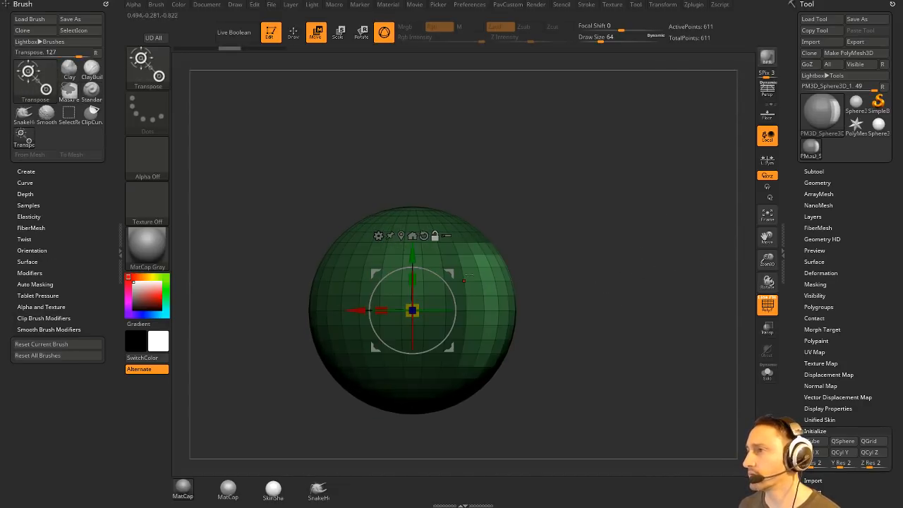
pyautogui.keyDown('alt'); pyautogui.moveTo(463, 280); pyautogui.dragTo(605, 271); pyautogui.keyUp('alt')
pyautogui.moveTo(542, 308); pyautogui.dragTo(567, 307)
pyautogui.press('q')
pyautogui.moveTo(663, 271)
pyautogui.mouseDown()
pyautogui.moveTo(624, 272)
pyautogui.moveTo(663, 262)
pyautogui.mouseUp()
pyautogui.press('w')
pyautogui.moveTo(590, 271); pyautogui.dragTo(582, 266)
pyautogui.moveTo(605, 271)
pyautogui.mouseDown()
pyautogui.moveTo(607, 245)
pyautogui.moveTo(580, 241)
pyautogui.moveTo(651, 229)
pyautogui.moveTo(647, 236)
pyautogui.mouseUp()
pyautogui.press('q')
pyautogui.moveTo(670, 204)
pyautogui.keyDown('ctrl'); pyautogui.mouseDown()
pyautogui.moveTo(697, 222)
pyautogui.moveTo(673, 256)
pyautogui.mouseUp(); pyautogui.keyUp('ctrl')
# Select the ZModeler brush and assign polygroups with Groups By Normals
pyautogui.press('b')
pyautogui.press('z')
pyautogui.press('m')
pyautogui.press('space')
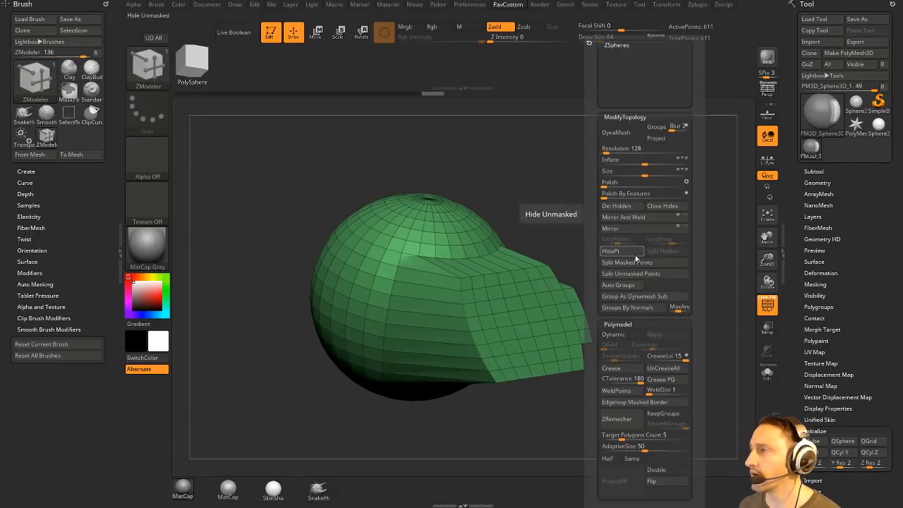
pyautogui.click(629, 306)
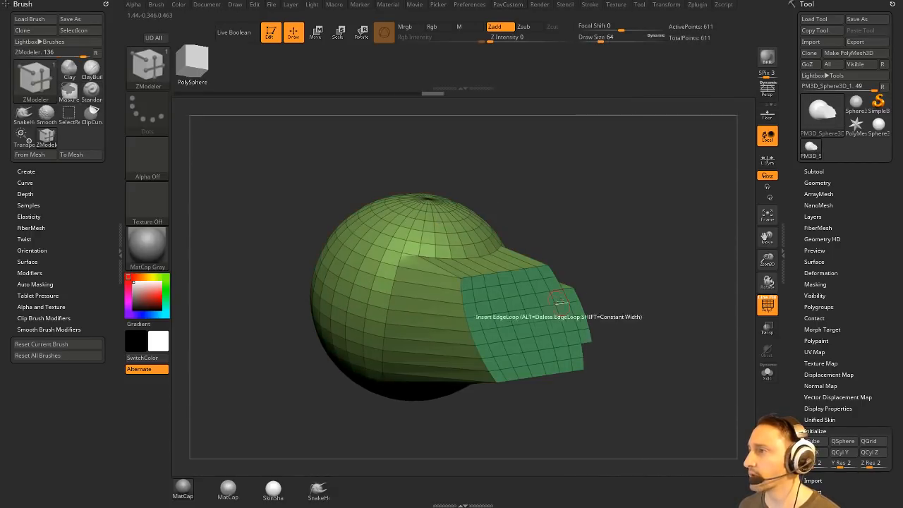
# Set the ZModeler polygon action to Inset with target Polygroup All and the Inset Region modifier
pyautogui.moveTo(628, 256); pyautogui.dragTo(585, 282)
pyautogui.press('space')
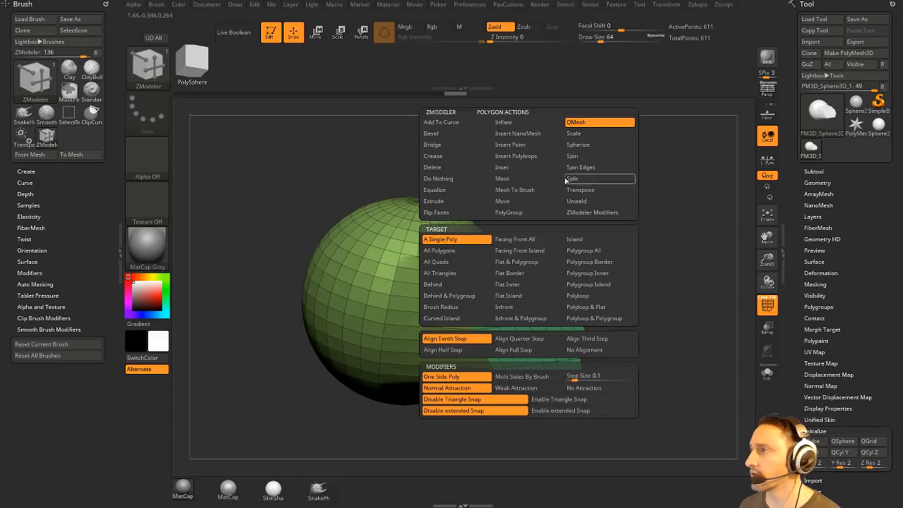
pyautogui.click(504, 168)
pyautogui.click(584, 250)
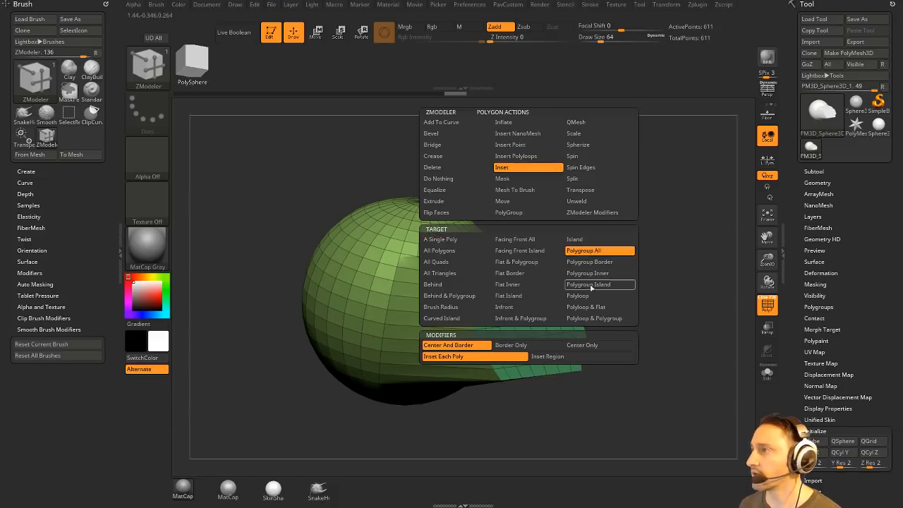
pyautogui.press('space')
pyautogui.click(552, 358)
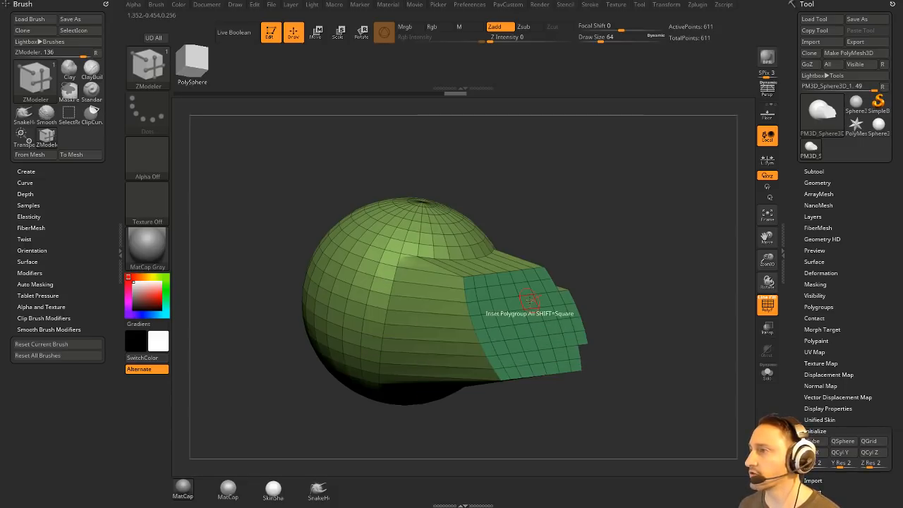
pyautogui.press('space')
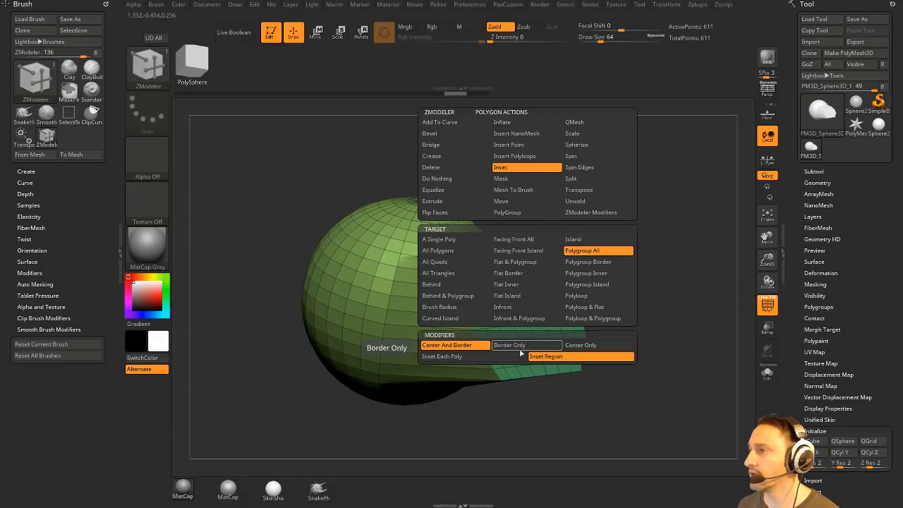
pyautogui.click(517, 213)
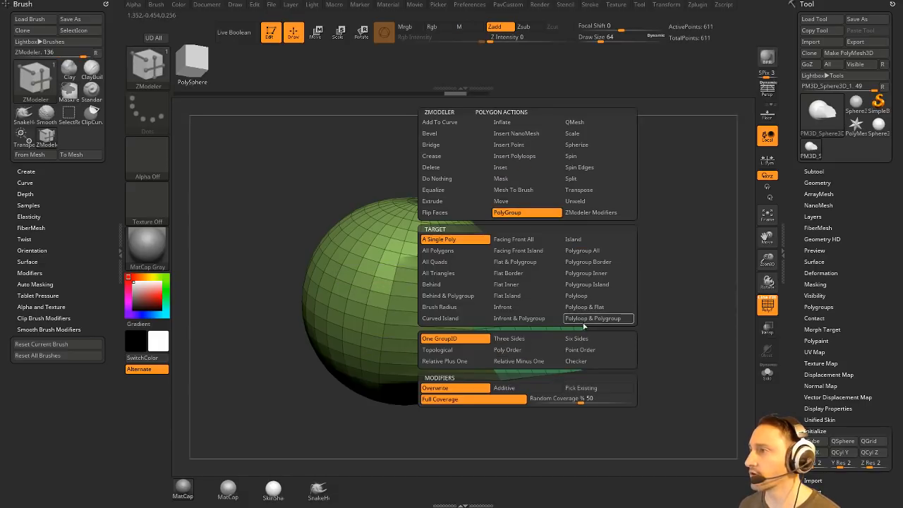
pyautogui.click(579, 361)
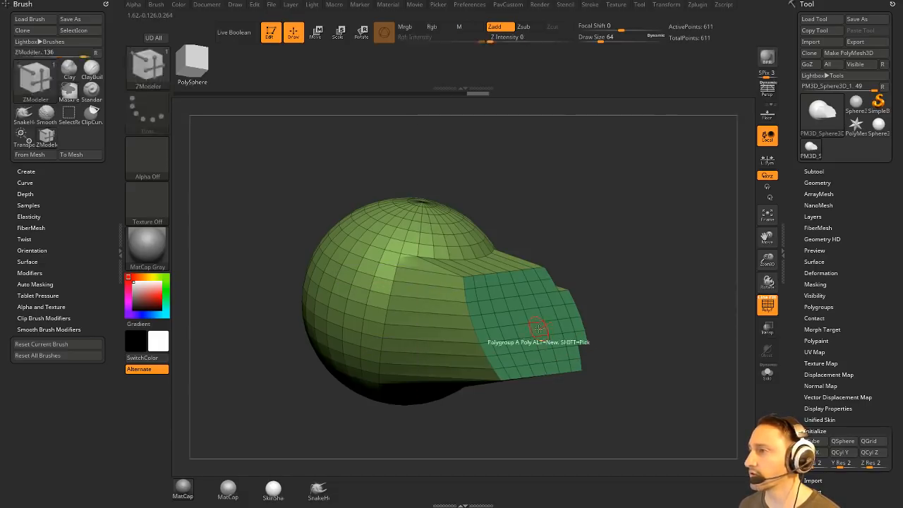
pyautogui.press('space')
# Choose the Inset polygon action and inset the flat face's polygroup by a narrow border
pyautogui.click(529, 168)
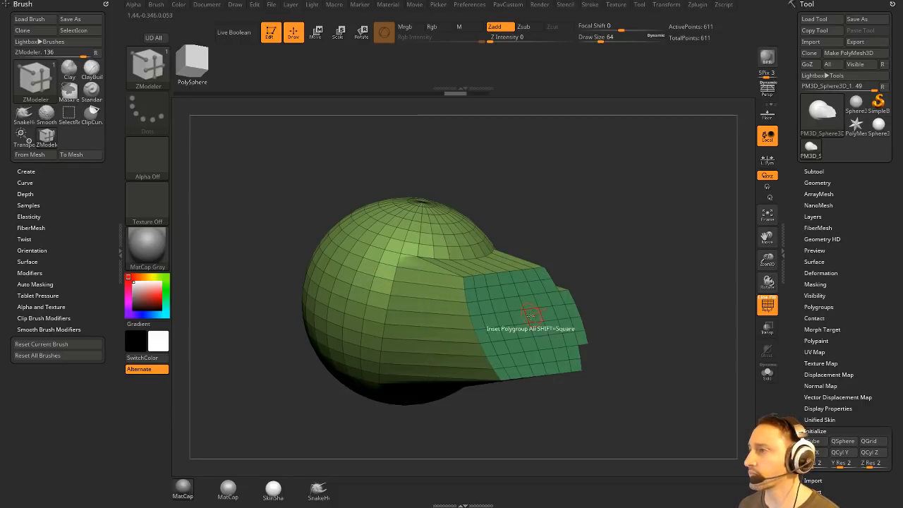
pyautogui.moveTo(533, 316); pyautogui.dragTo(530, 306)
pyautogui.keyDown('alt'); pyautogui.moveTo(629, 260); pyautogui.dragTo(534, 306); pyautogui.keyUp('alt')
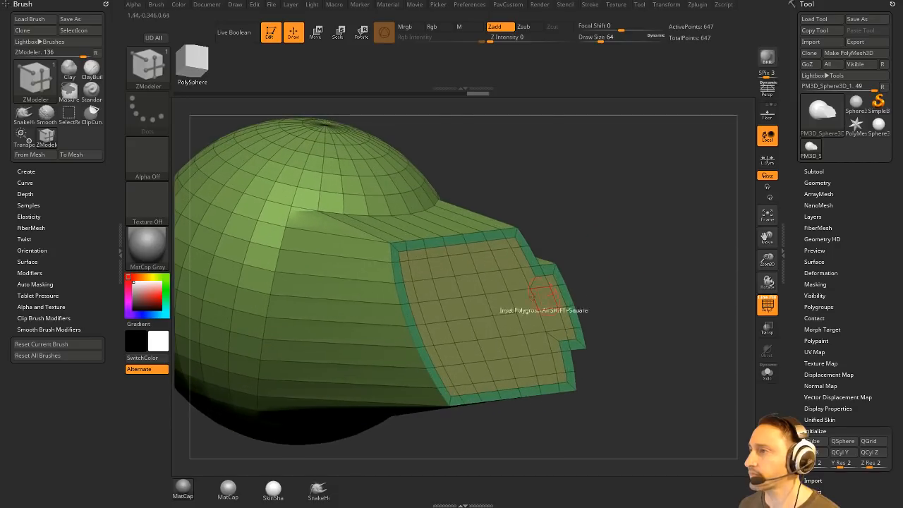
# Push the inset face inward into a shallow recess with the QMesh polygon action targeting Polygroup All
pyautogui.press('space')
pyautogui.click(564, 123)
pyautogui.click(557, 250)
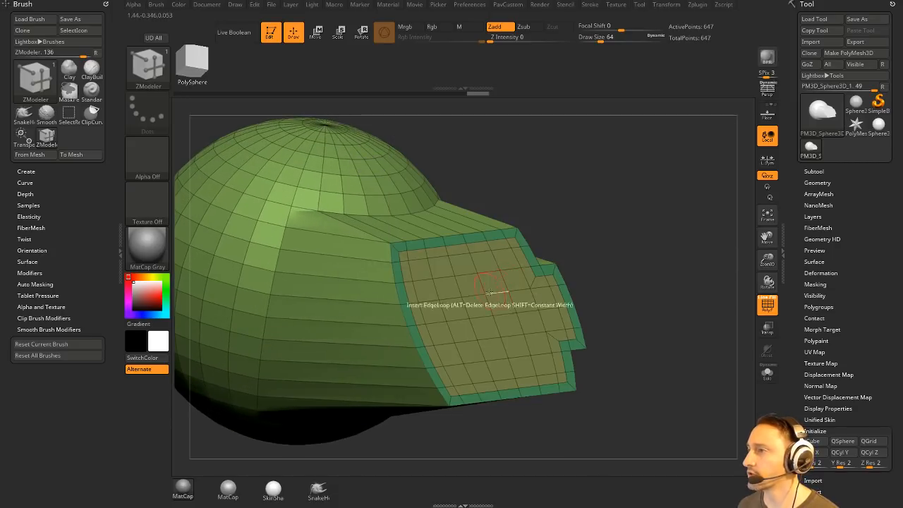
pyautogui.moveTo(480, 307); pyautogui.dragTo(470, 304)
pyautogui.moveTo(682, 239); pyautogui.dragTo(603, 257)
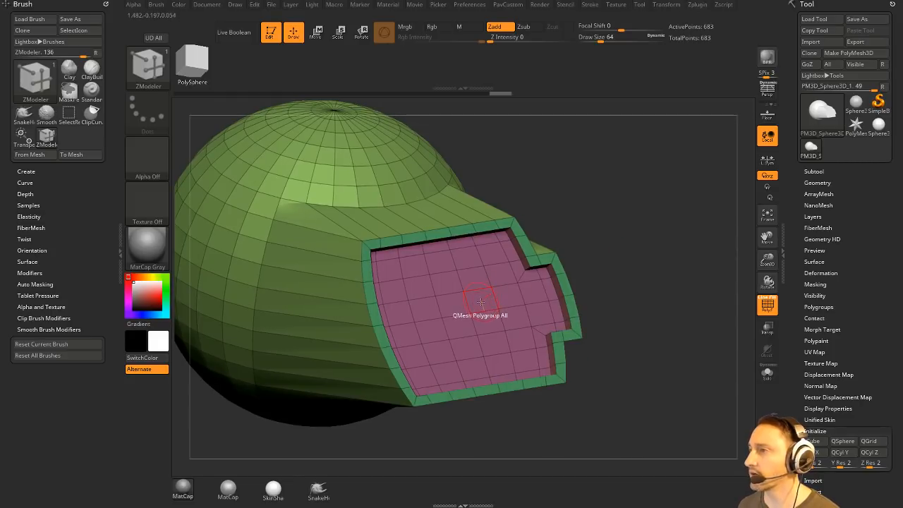
# Duplicate the sphere subtool, isolate the recessed face's polygroup on the duplicate and delete the hidden geometry
pyautogui.click(814, 171)
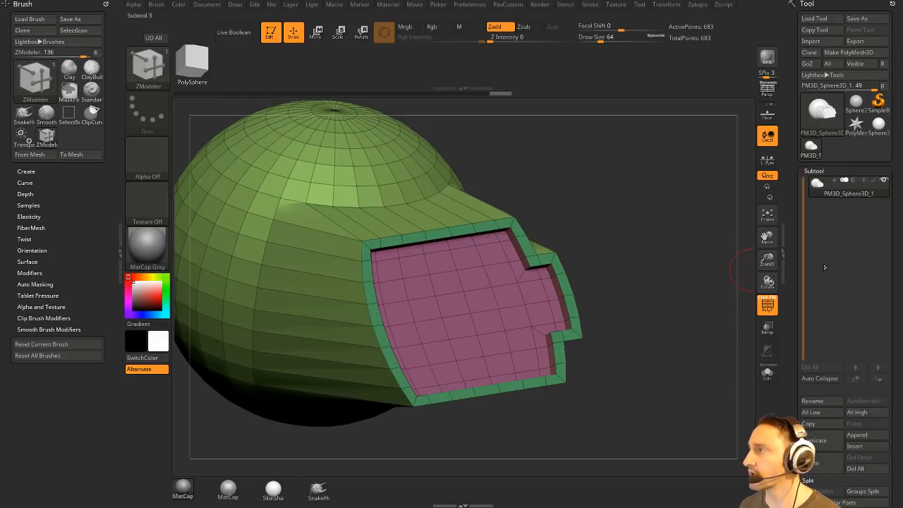
pyautogui.click(818, 444)
pyautogui.keyDown('ctrl'); pyautogui.keyDown('shift'); pyautogui.click(436, 299); pyautogui.keyUp('shift'); pyautogui.keyUp('ctrl')
pyautogui.press('space')
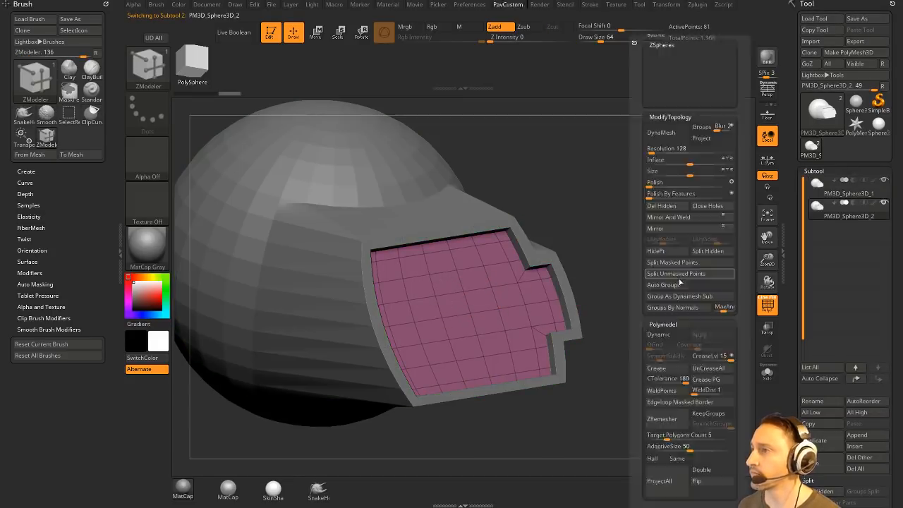
pyautogui.click(667, 206)
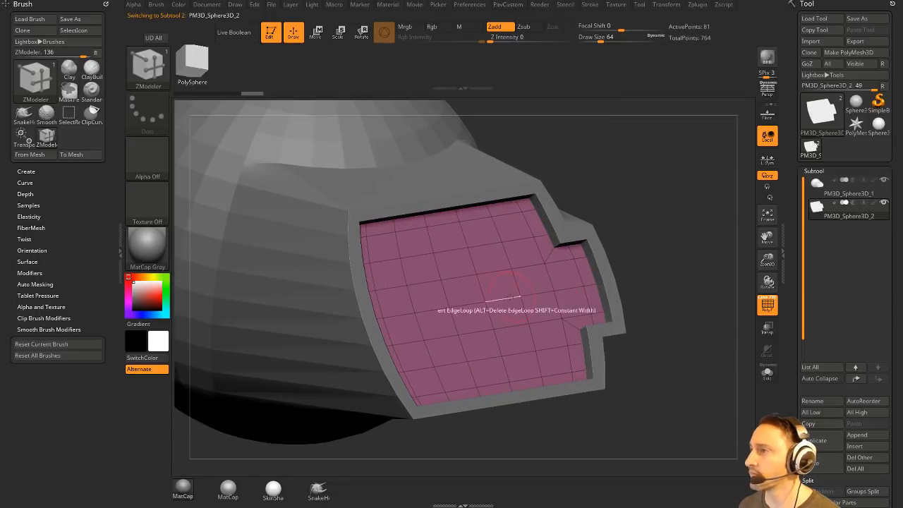
# Assign a checker pattern of polygroups to the extracted panel with the PolyGroup action, Checker option and target Polygroup All
pyautogui.press('space')
pyautogui.click(486, 213)
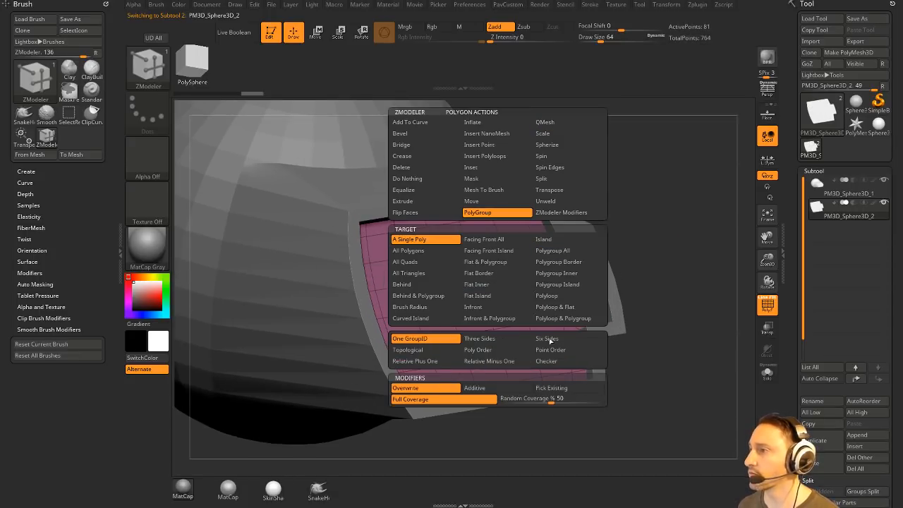
pyautogui.click(543, 361)
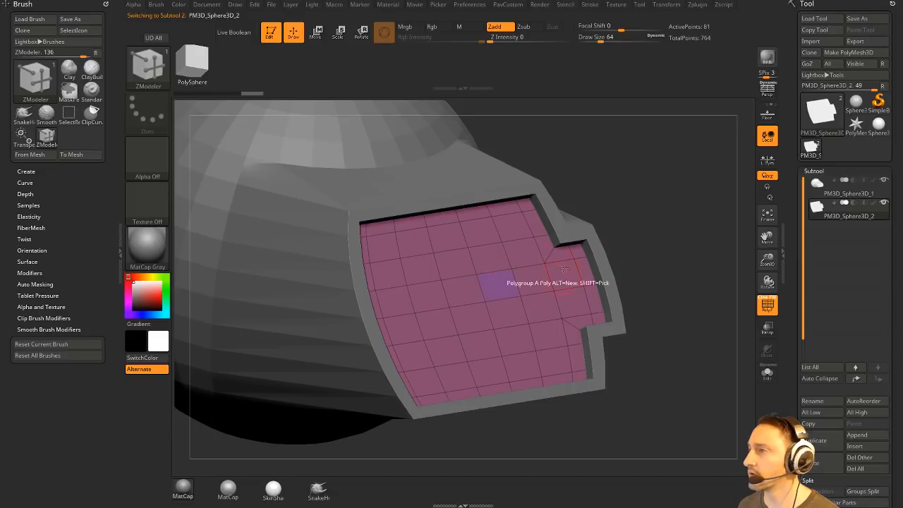
pyautogui.keyDown('alt'); pyautogui.moveTo(660, 259); pyautogui.dragTo(632, 259); pyautogui.keyUp('alt')
pyautogui.press('space')
pyautogui.click(540, 263)
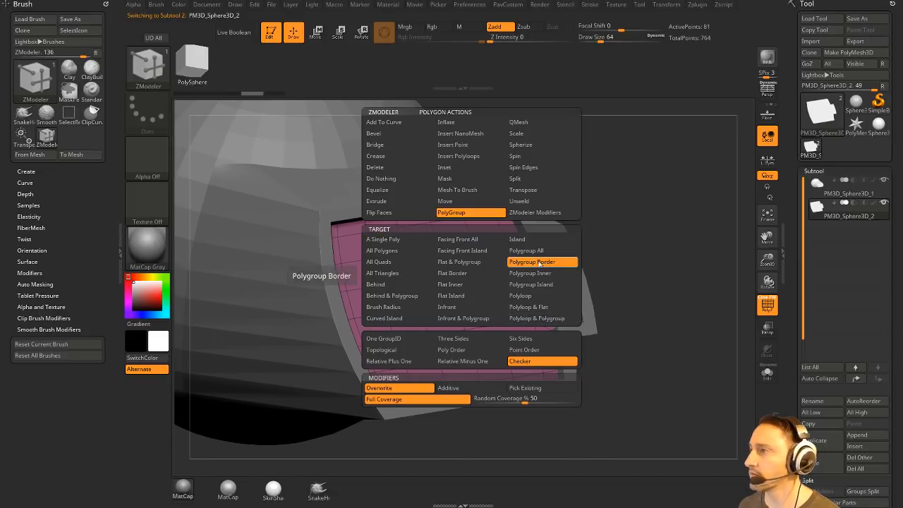
pyautogui.click(539, 252)
pyautogui.click(485, 275)
pyautogui.moveTo(687, 280); pyautogui.dragTo(717, 285)
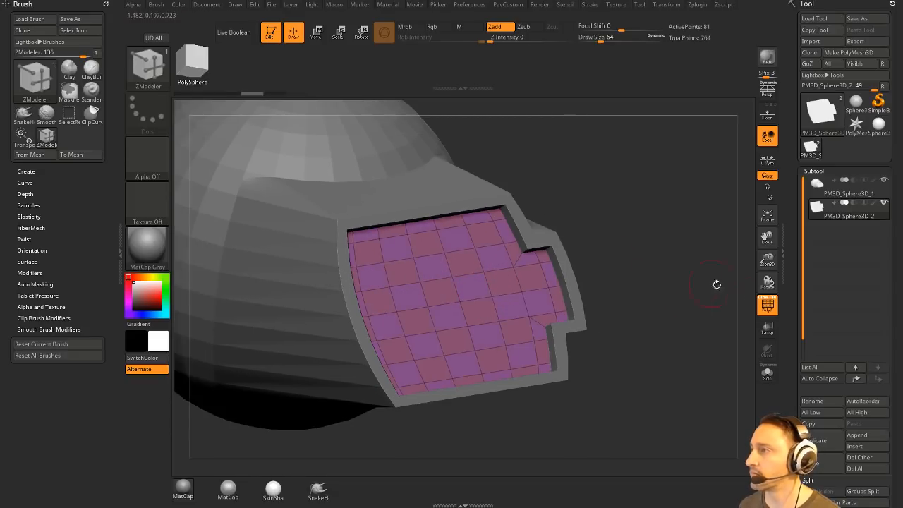
# Solo the checkered panel, view it straight on and choose SelectLasso as the selection brush
pyautogui.click(766, 375)
pyautogui.keyDown('shift'); pyautogui.moveTo(702, 329); pyautogui.dragTo(687, 325); pyautogui.keyUp('shift')
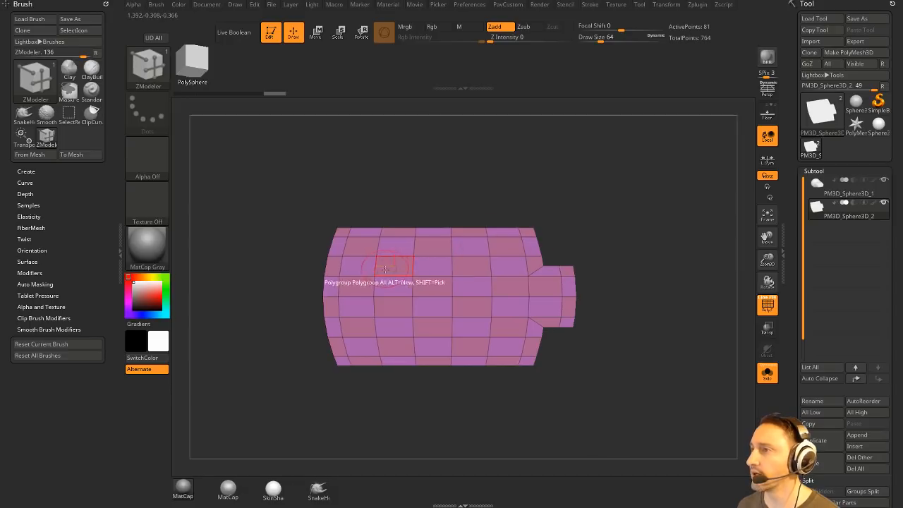
pyautogui.moveTo(540, 186); pyautogui.dragTo(599, 221)
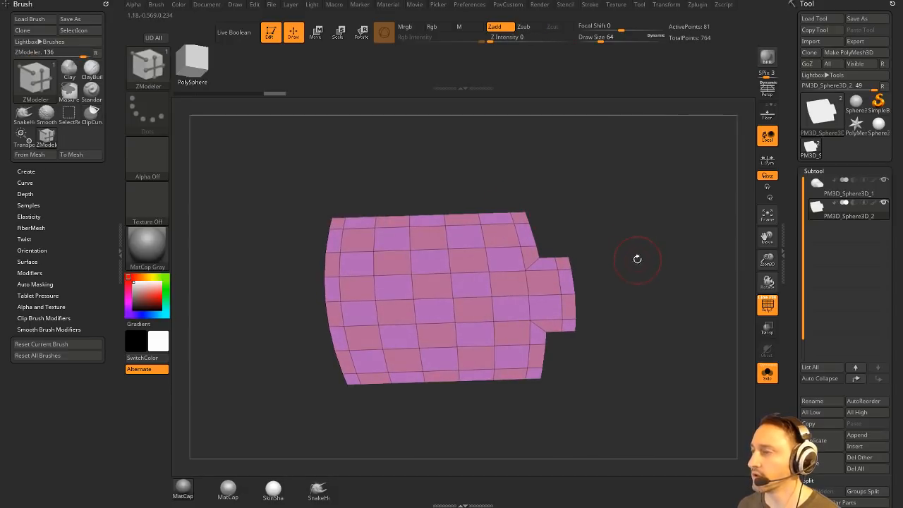
pyautogui.hotkey('ctrl', 'shift')
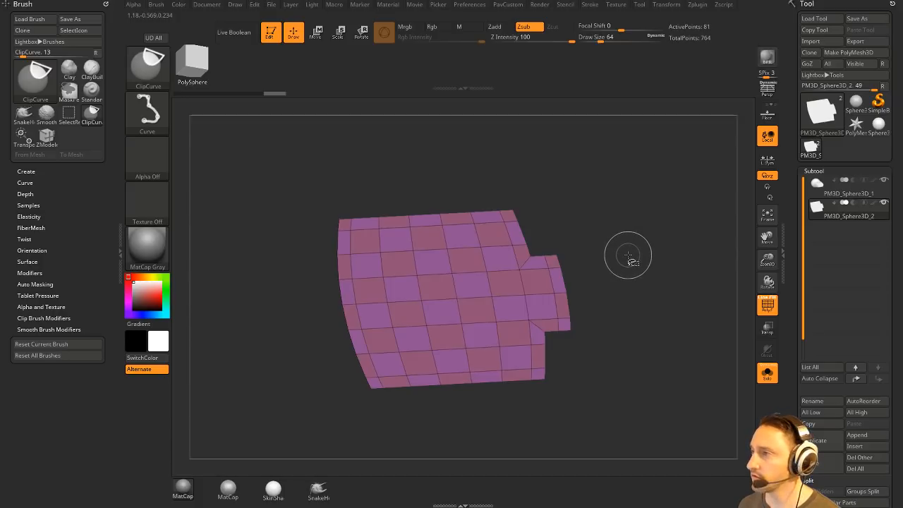
pyautogui.moveTo(627, 255); pyautogui.dragTo(619, 246)
pyautogui.hotkey('ctrl', 'shift')
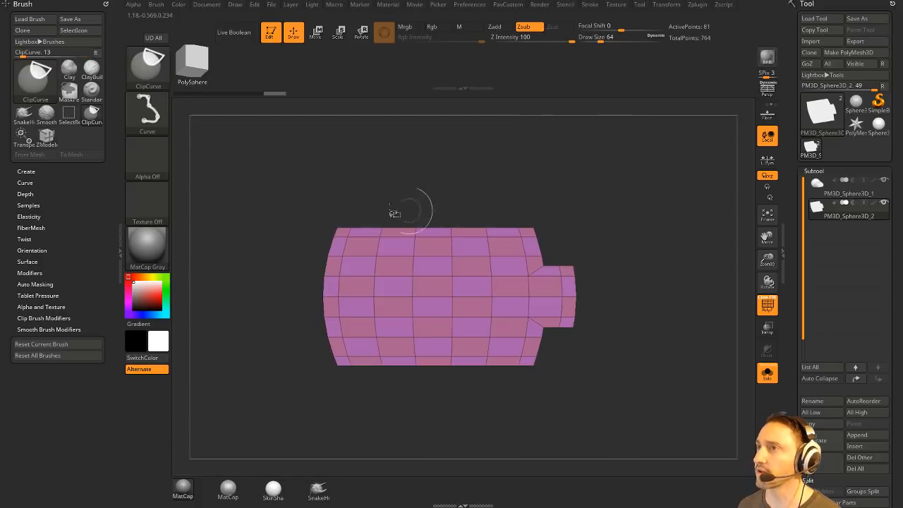
pyautogui.click(148, 67)
pyautogui.click(372, 120)
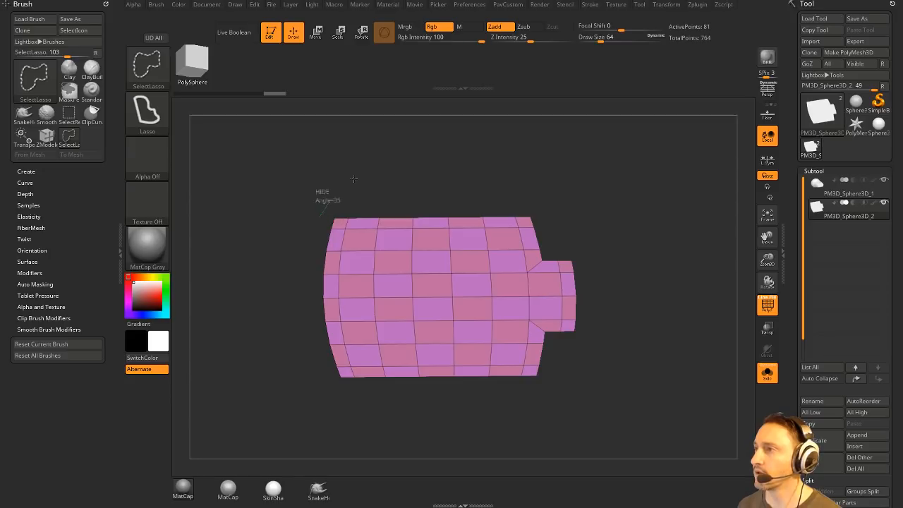
# Hide the narrow border polygons around the panel with lasso selections and delete the hidden geometry
pyautogui.moveTo(354, 179)
pyautogui.keyDown('ctrl'); pyautogui.keyDown('alt'); pyautogui.keyDown('shift'); pyautogui.mouseDown()
pyautogui.moveTo(573, 210)
pyautogui.moveTo(570, 217)
pyautogui.mouseUp(); pyautogui.keyUp('shift'); pyautogui.keyUp('alt'); pyautogui.keyUp('ctrl')
pyautogui.moveTo(619, 247)
pyautogui.keyDown('ctrl'); pyautogui.keyDown('alt'); pyautogui.keyDown('shift'); pyautogui.mouseDown()
pyautogui.moveTo(552, 192)
pyautogui.moveTo(530, 256)
pyautogui.moveTo(552, 267)
pyautogui.mouseUp(); pyautogui.keyUp('shift'); pyautogui.keyUp('alt'); pyautogui.keyUp('ctrl')
pyautogui.moveTo(610, 348)
pyautogui.keyDown('ctrl'); pyautogui.keyDown('alt'); pyautogui.keyDown('shift'); pyautogui.mouseDown()
pyautogui.moveTo(573, 261)
pyautogui.moveTo(573, 347)
pyautogui.moveTo(537, 381)
pyautogui.mouseUp(); pyautogui.keyUp('shift'); pyautogui.keyUp('alt'); pyautogui.keyUp('ctrl')
pyautogui.moveTo(533, 421)
pyautogui.keyDown('ctrl'); pyautogui.keyDown('alt'); pyautogui.keyDown('shift'); pyautogui.mouseDown()
pyautogui.moveTo(508, 367)
pyautogui.moveTo(333, 371)
pyautogui.mouseUp(); pyautogui.keyUp('shift'); pyautogui.keyUp('alt'); pyautogui.keyUp('ctrl')
pyautogui.moveTo(292, 285)
pyautogui.keyDown('ctrl'); pyautogui.keyDown('alt'); pyautogui.keyDown('shift'); pyautogui.mouseDown()
pyautogui.moveTo(338, 183)
pyautogui.moveTo(338, 276)
pyautogui.mouseUp(); pyautogui.keyUp('shift'); pyautogui.keyUp('alt'); pyautogui.keyUp('ctrl')
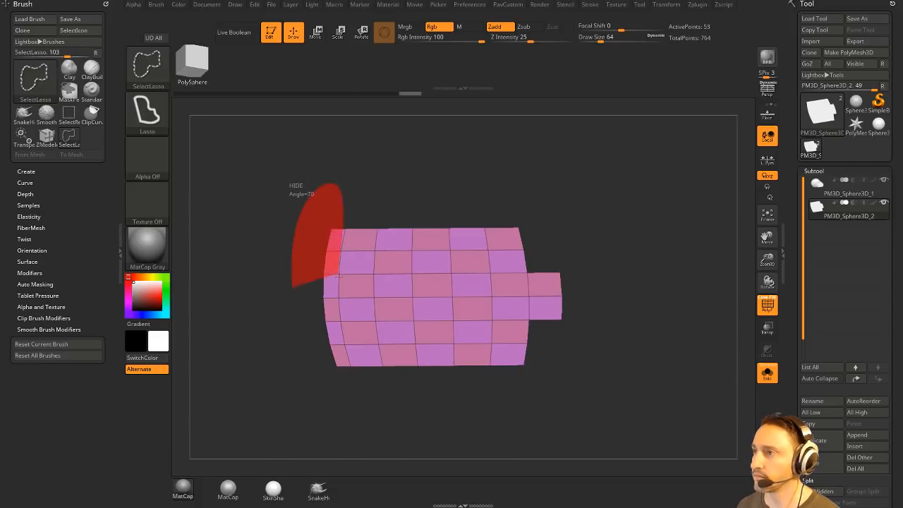
pyautogui.keyDown('ctrl'); pyautogui.keyDown('alt'); pyautogui.keyDown('shift'); pyautogui.moveTo(344, 358); pyautogui.dragTo(340, 380); pyautogui.keyUp('shift'); pyautogui.keyUp('alt'); pyautogui.keyUp('ctrl')
pyautogui.moveTo(671, 254); pyautogui.dragTo(666, 280)
pyautogui.press('3')
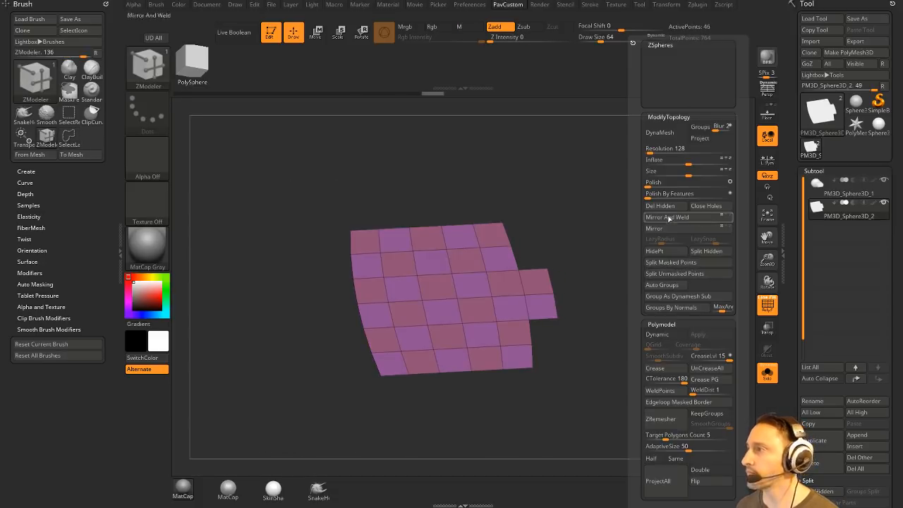
pyautogui.click(666, 206)
# Show the panel inside the recess and thicken it with the QMesh action targeting All Polygons
pyautogui.moveTo(604, 254); pyautogui.dragTo(623, 274)
pyautogui.click(767, 305)
pyautogui.click(767, 373)
pyautogui.moveTo(710, 304); pyautogui.dragTo(679, 295)
pyautogui.click(767, 305)
pyautogui.press('space')
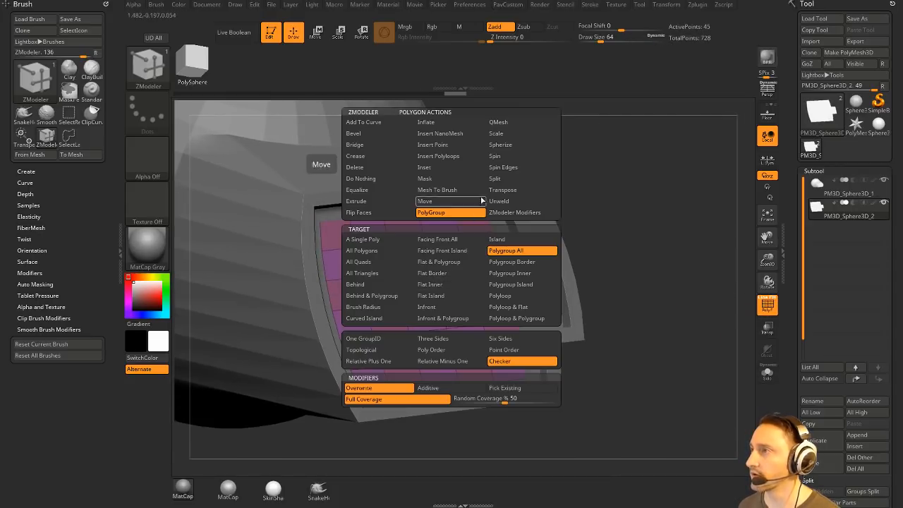
pyautogui.click(444, 168)
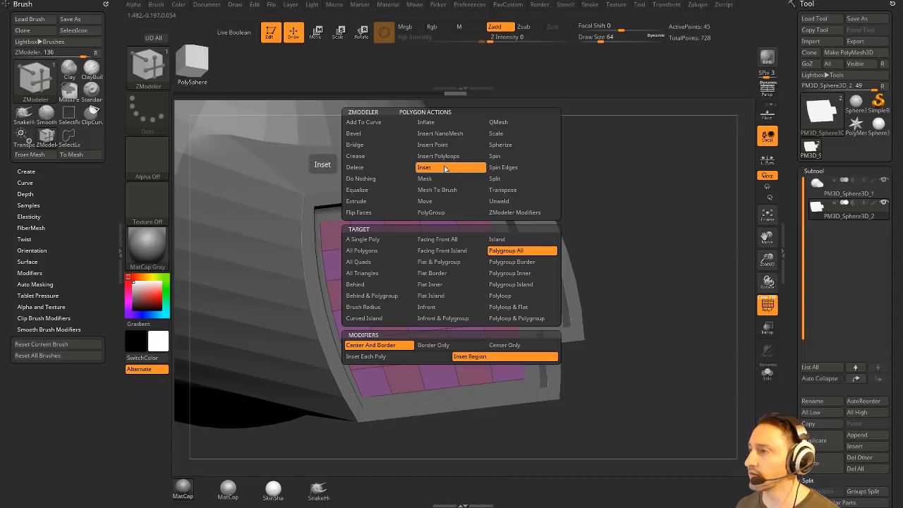
pyautogui.click(507, 123)
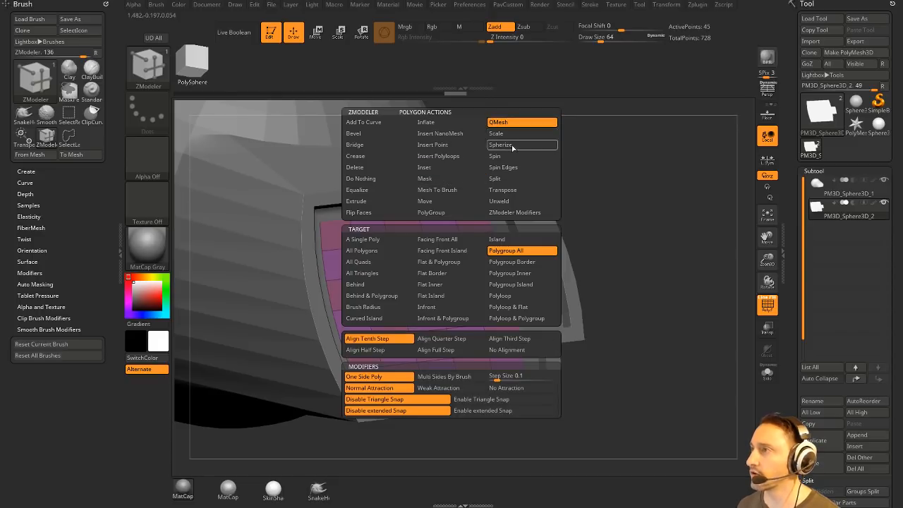
pyautogui.click(383, 252)
pyautogui.moveTo(458, 263); pyautogui.dragTo(492, 248)
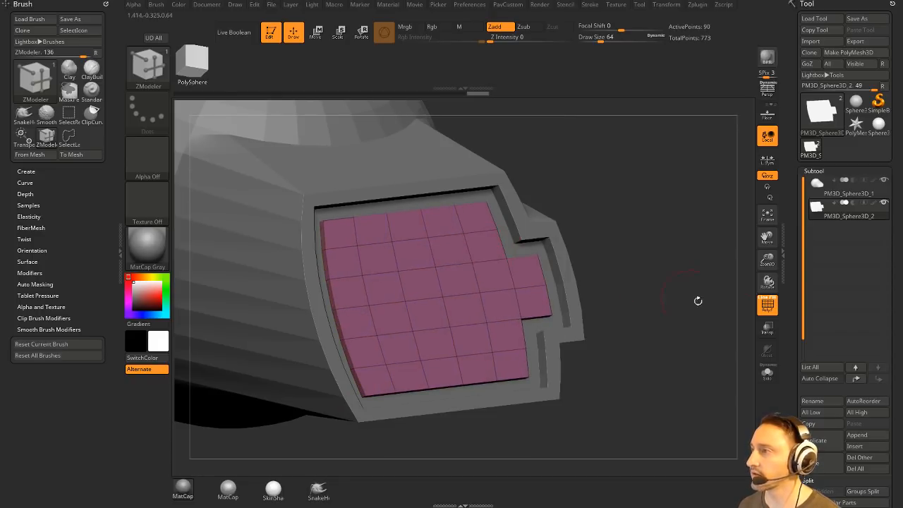
# Try to hide the panel's protruding tab with a lasso selection, and restore the panel's full visibility
pyautogui.moveTo(697, 301); pyautogui.dragTo(717, 302)
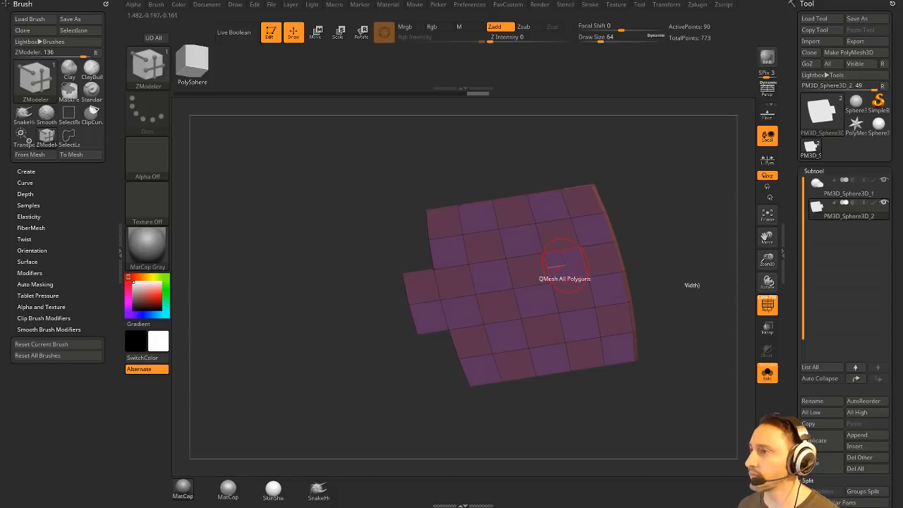
pyautogui.moveTo(612, 241); pyautogui.dragTo(646, 227)
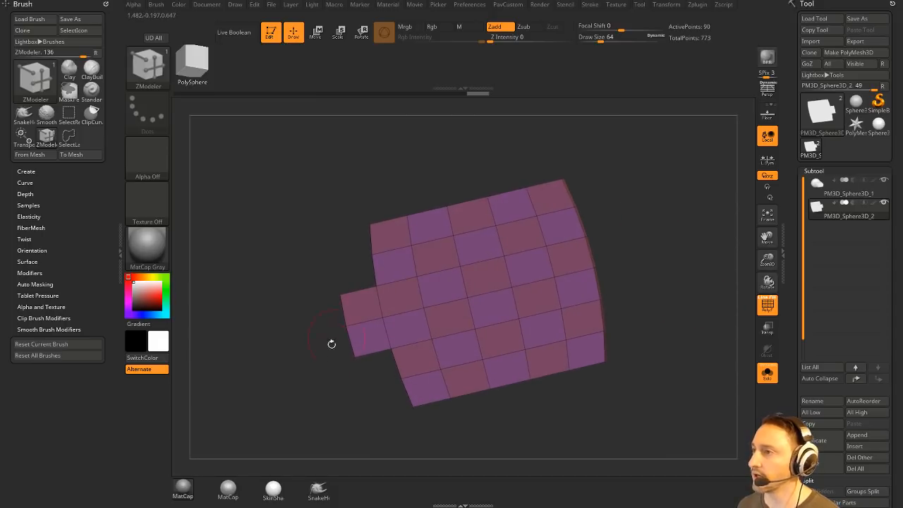
pyautogui.moveTo(337, 271)
pyautogui.keyDown('ctrl'); pyautogui.keyDown('alt'); pyautogui.keyDown('shift'); pyautogui.mouseDown()
pyautogui.moveTo(325, 381)
pyautogui.moveTo(373, 285)
pyautogui.mouseUp(); pyautogui.keyUp('shift'); pyautogui.keyUp('alt'); pyautogui.keyUp('ctrl')
pyautogui.moveTo(656, 231)
pyautogui.mouseDown()
pyautogui.moveTo(706, 221)
pyautogui.moveTo(669, 239)
pyautogui.mouseUp()
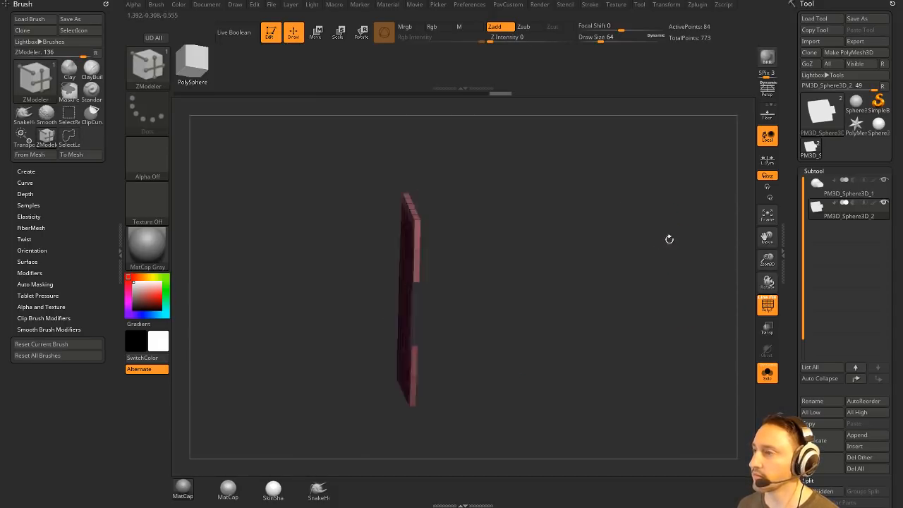
pyautogui.keyDown('ctrl'); pyautogui.keyDown('shift'); pyautogui.click(585, 248); pyautogui.keyUp('shift'); pyautogui.keyUp('ctrl')
pyautogui.moveTo(576, 249); pyautogui.dragTo(502, 277)
# Remove the panel's protruding tab by pushing its polygons back with QMesh set to A Single Poly
pyautogui.press('space')
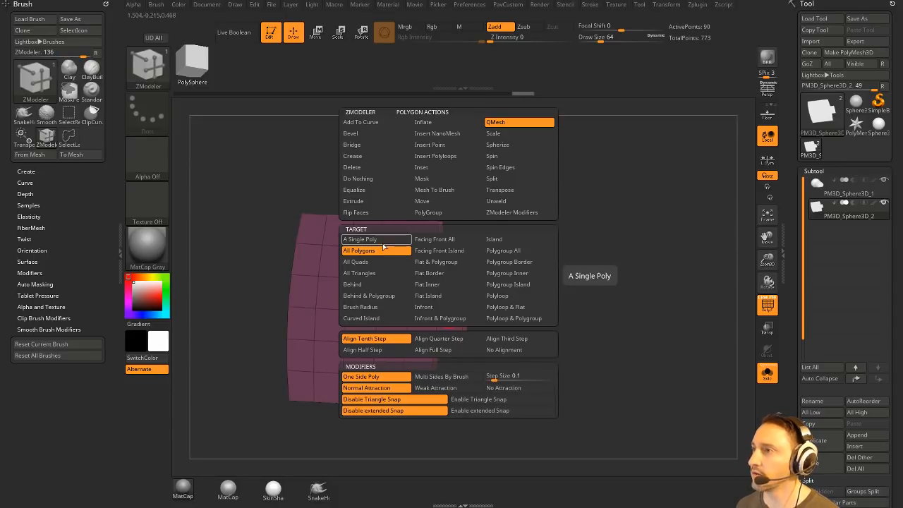
pyautogui.click(383, 243)
pyautogui.moveTo(456, 300); pyautogui.dragTo(441, 335)
pyautogui.moveTo(575, 316); pyautogui.dragTo(504, 304)
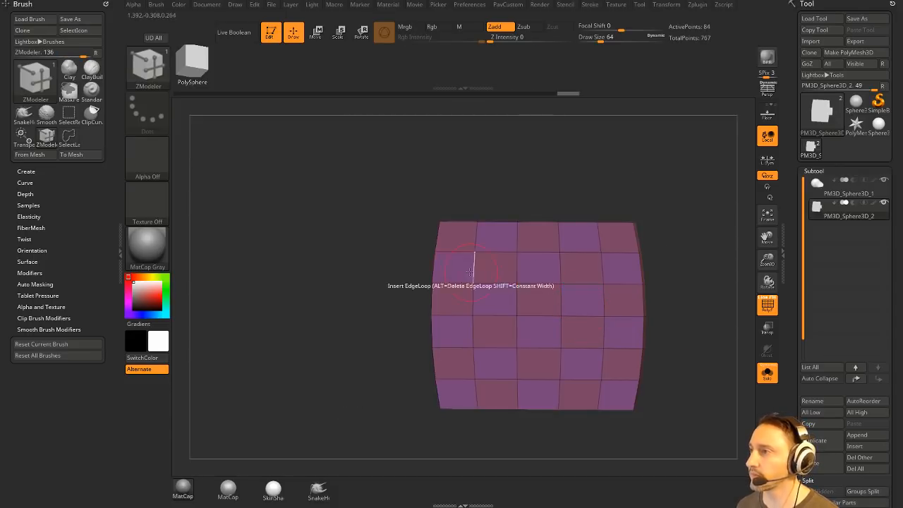
# Inset each square of one checker polygroup on the panel's back, using target Polygroup All and Inset Each Poly
pyautogui.press('space')
pyautogui.click(447, 169)
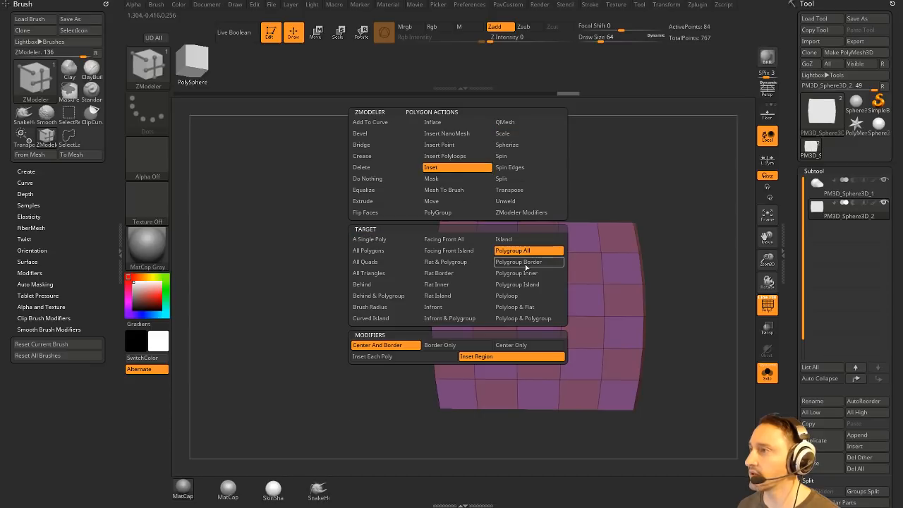
pyautogui.click(477, 358)
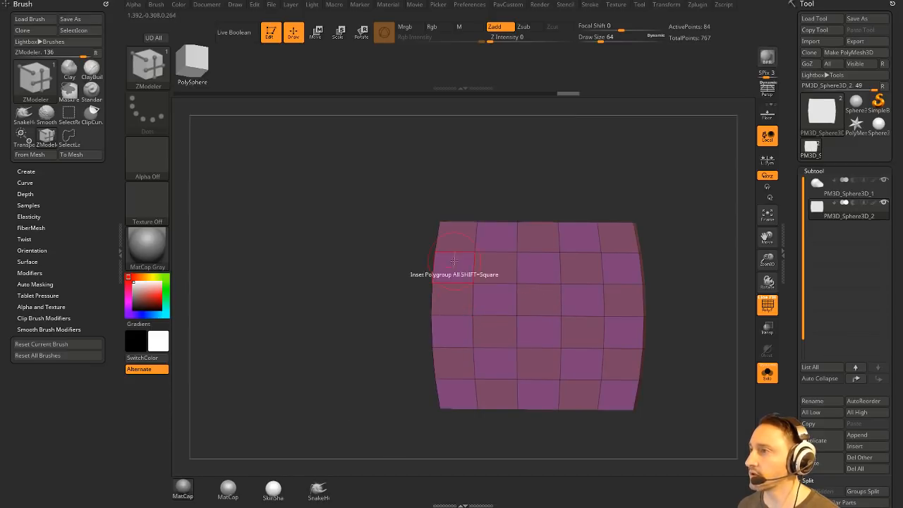
pyautogui.press('space')
pyautogui.click(432, 357)
pyautogui.moveTo(459, 273); pyautogui.dragTo(457, 262)
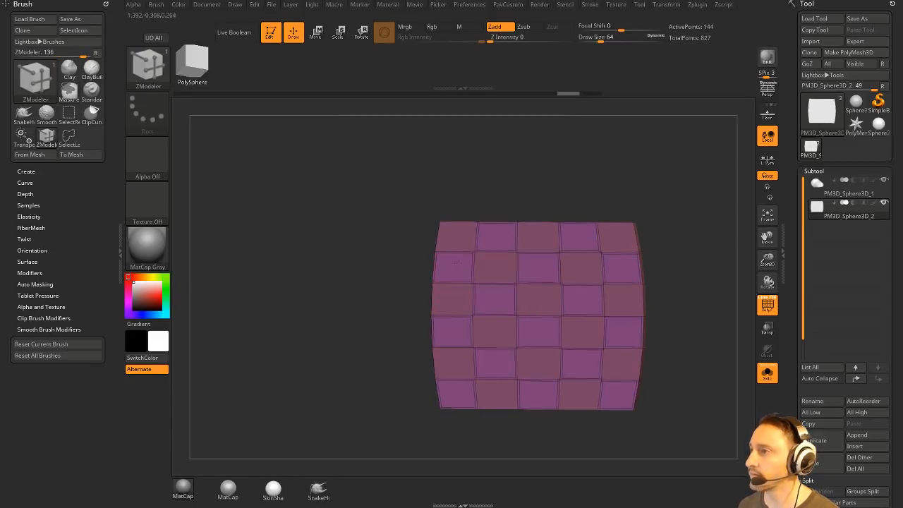
# Extrude the inset squares out of the panel's back as long pegs using QMesh with target Polygroup All
pyautogui.press('space')
pyautogui.click(546, 124)
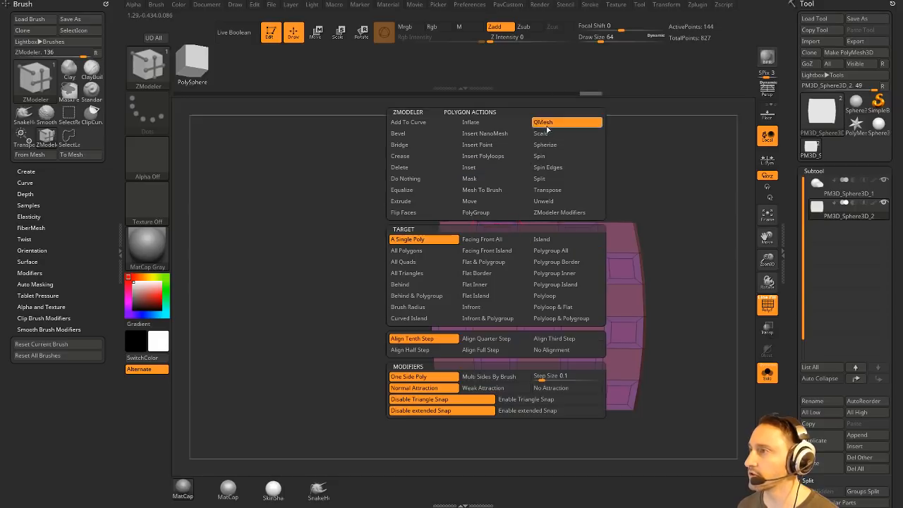
pyautogui.click(554, 251)
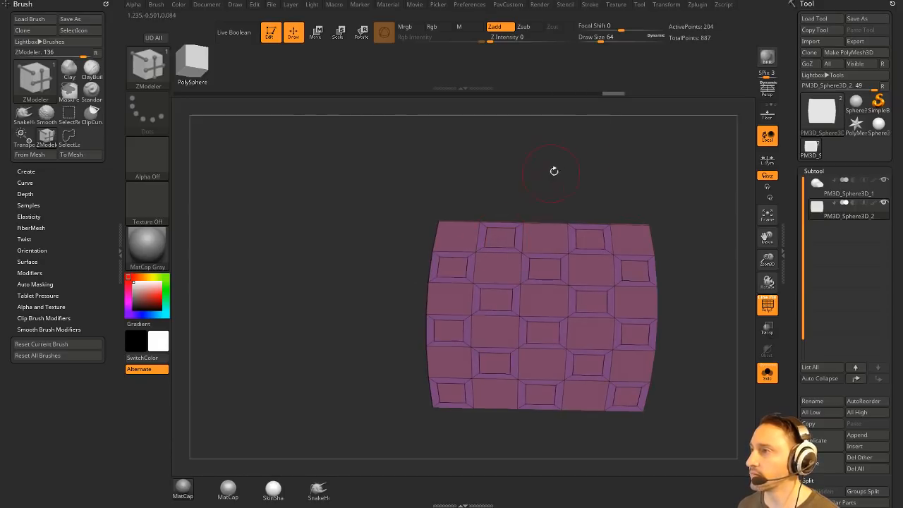
pyautogui.moveTo(554, 170); pyautogui.dragTo(479, 190)
pyautogui.hotkey('ctrl', 'z')
pyautogui.moveTo(498, 237); pyautogui.dragTo(479, 252)
pyautogui.moveTo(666, 218); pyautogui.dragTo(632, 247)
# Smooth the pegged panel with Dynamic Subdiv, choosing Always YES, show the whole model without wireframe and apply Crease PG
pyautogui.press('d')
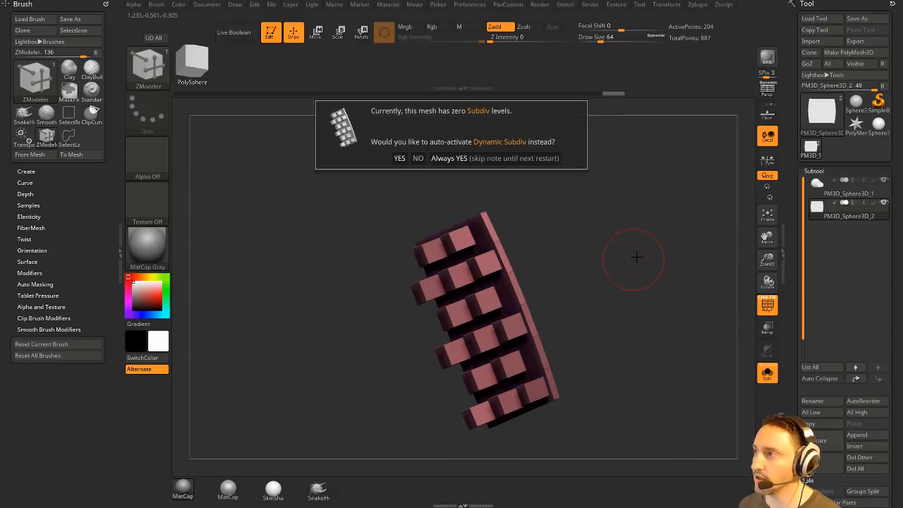
pyautogui.click(511, 157)
pyautogui.moveTo(597, 217); pyautogui.dragTo(631, 253)
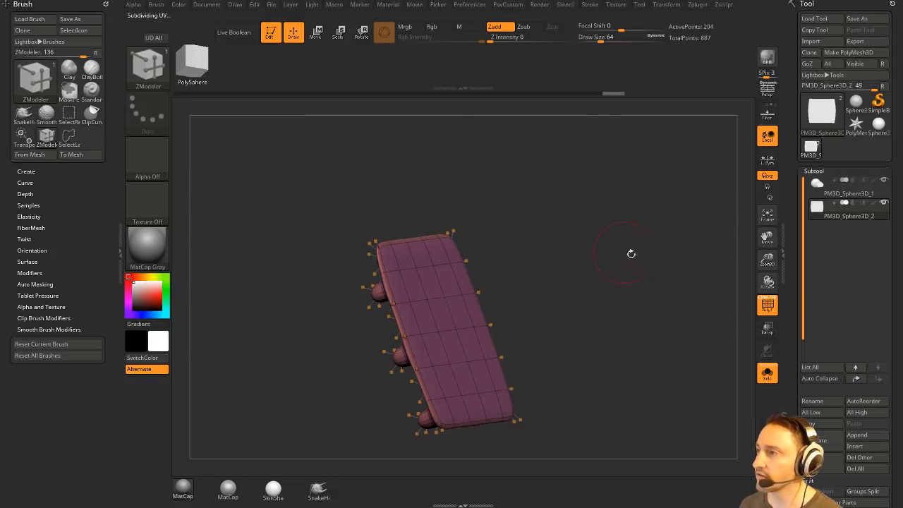
pyautogui.click(768, 316)
pyautogui.click(759, 367)
pyautogui.press('space')
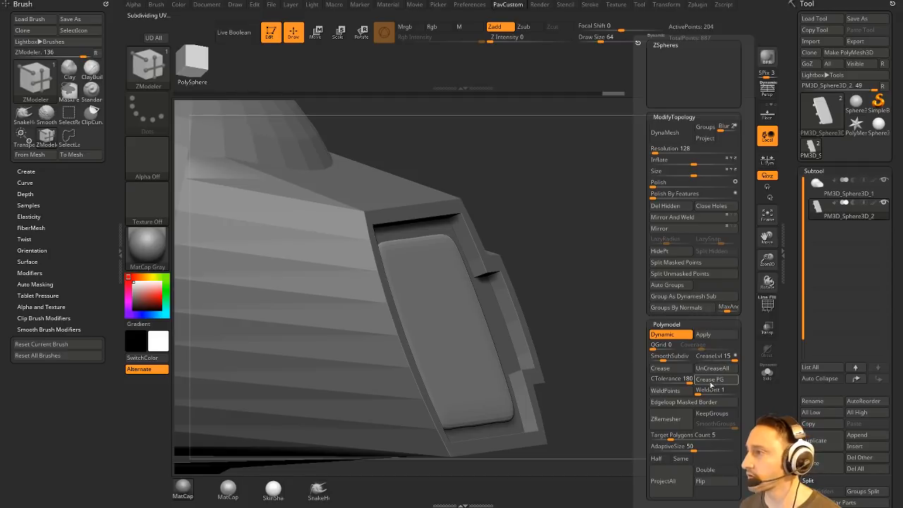
pyautogui.moveTo(710, 385); pyautogui.dragTo(681, 310)
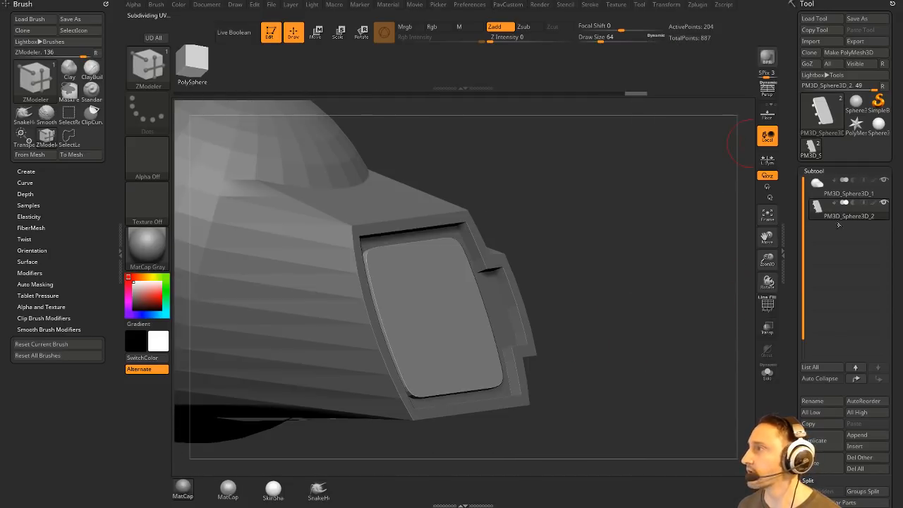
# Set the panel subtool to subtract and turn on Live Boolean to cut its pegs into the recess
pyautogui.click(251, 37)
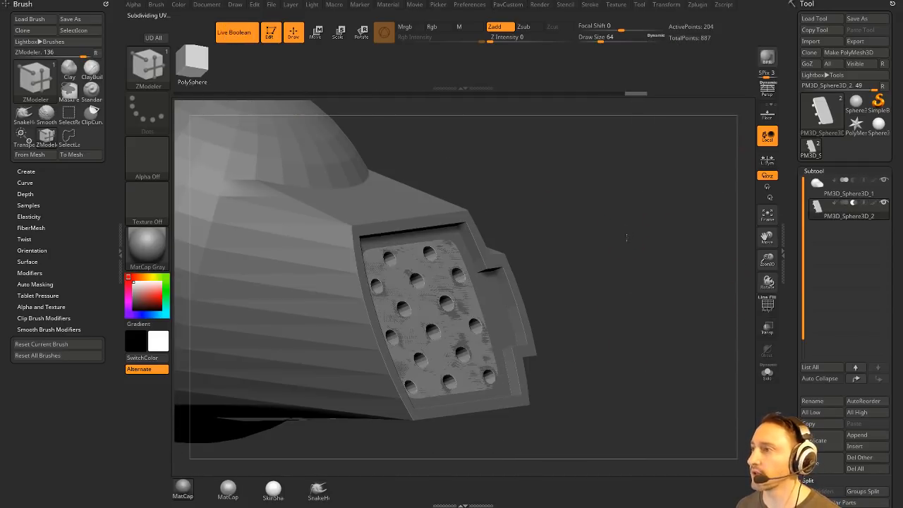
# Move the pegged panel along its normal so only its pegs cut round holes into the recessed face
pyautogui.moveTo(625, 238); pyautogui.dragTo(621, 266)
pyautogui.press('w')
pyautogui.moveTo(397, 329); pyautogui.dragTo(417, 322)
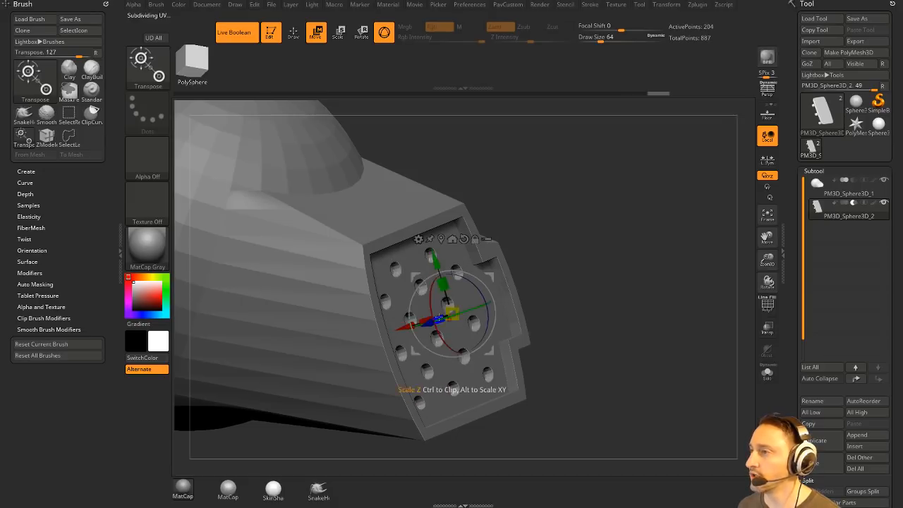
pyautogui.press('q')
# Isolate the panel in its flat state without pegs and remove its side tab using QMesh on A Single Poly
pyautogui.moveTo(642, 305)
pyautogui.mouseDown()
pyautogui.moveTo(578, 310)
pyautogui.moveTo(652, 309)
pyautogui.moveTo(638, 316)
pyautogui.moveTo(695, 292)
pyautogui.moveTo(684, 298)
pyautogui.moveTo(616, 259)
pyautogui.mouseUp()
pyautogui.click(766, 372)
pyautogui.click(768, 303)
pyautogui.moveTo(311, 323); pyautogui.dragTo(336, 330)
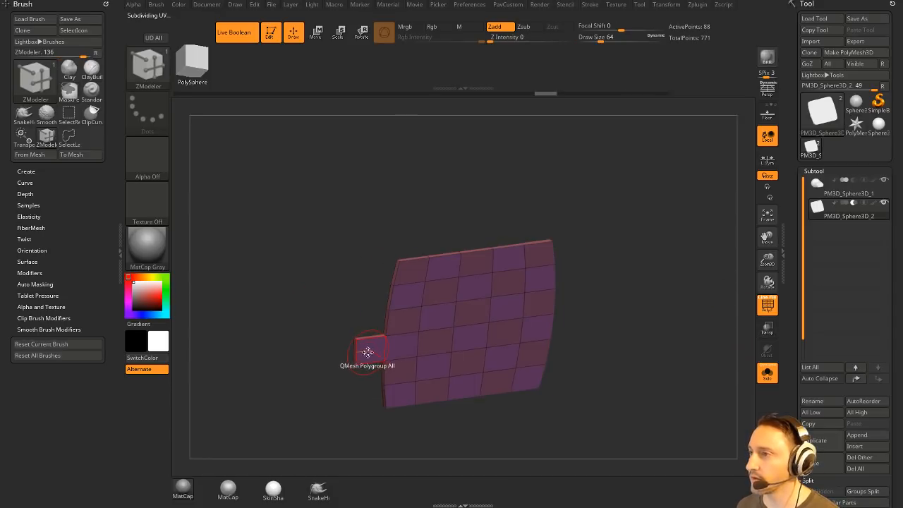
pyautogui.press('space')
pyautogui.click(307, 240)
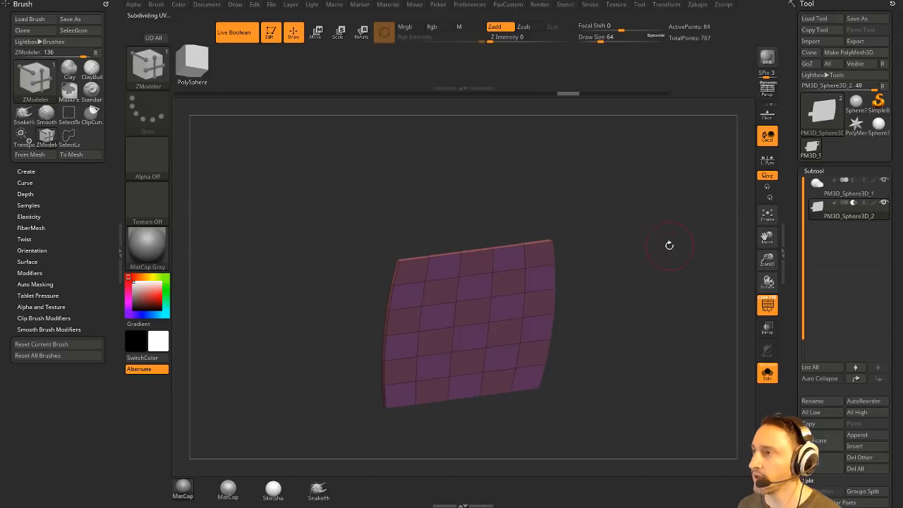
# Switch to the IMM Primitives brush and create a NanoMesh brush from it
pyautogui.keyDown('shift'); pyautogui.moveTo(669, 244); pyautogui.dragTo(705, 261); pyautogui.keyUp('shift')
pyautogui.press('space')
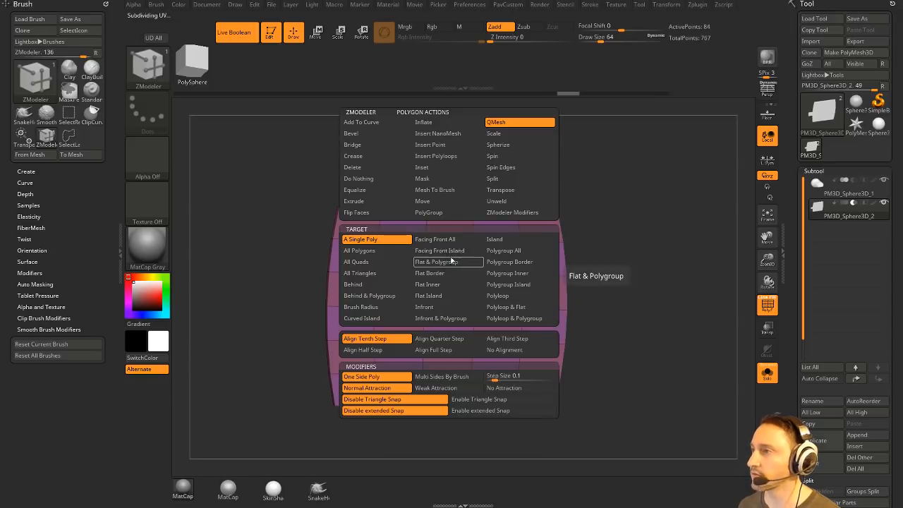
pyautogui.click(418, 150)
pyautogui.press('b')
pyautogui.press('i')
pyautogui.press('p')
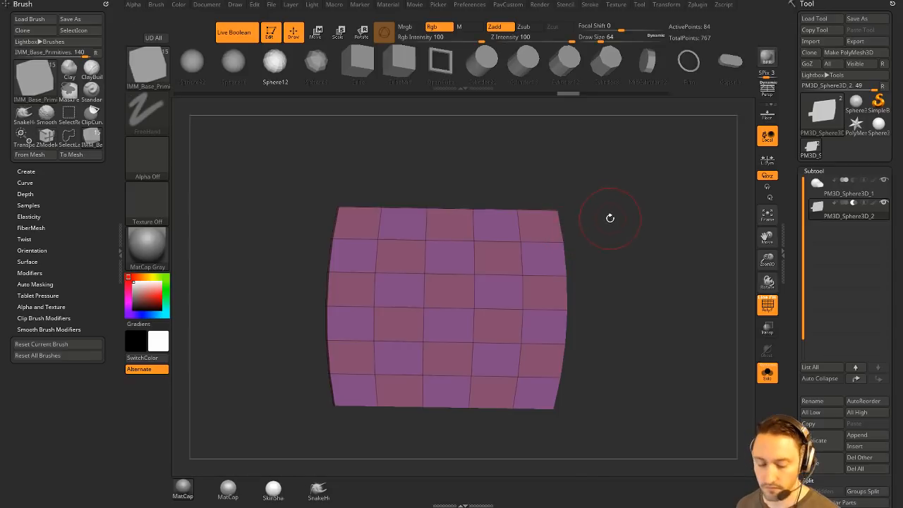
pyautogui.press('b')
pyautogui.click(27, 172)
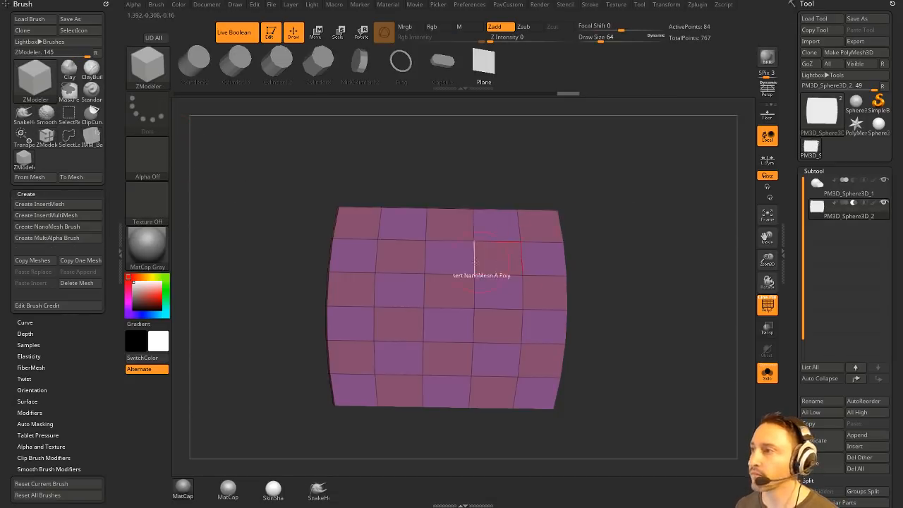
# Insert the Cylinder16 NanoMesh on every square of one checker polygroup, using target Polygroup All
pyautogui.press('space')
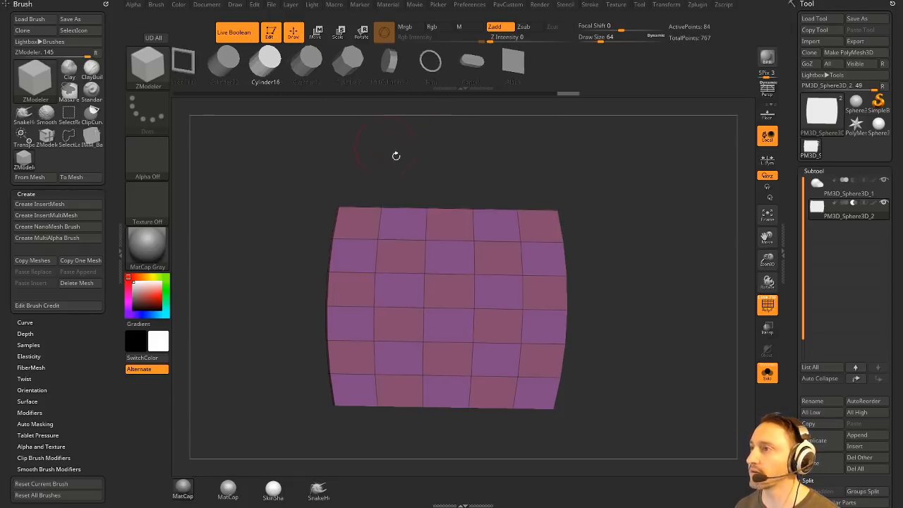
pyautogui.press('space')
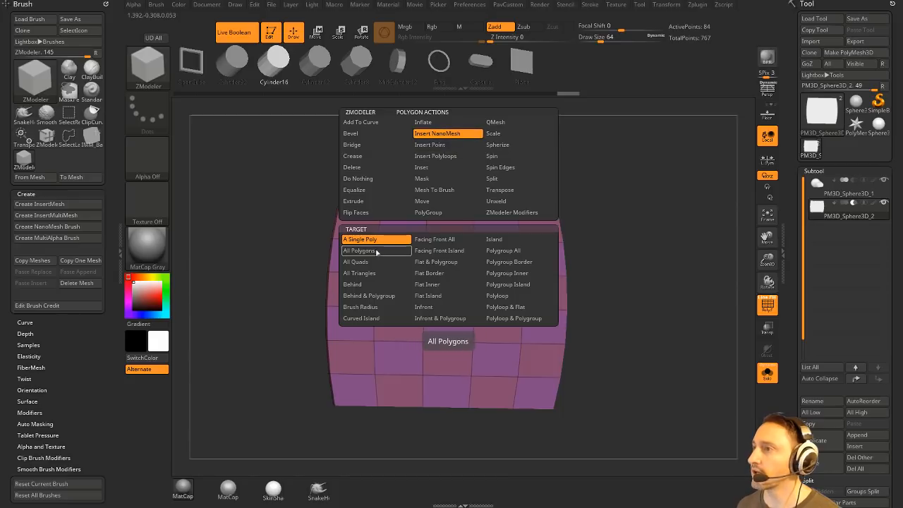
pyautogui.click(502, 251)
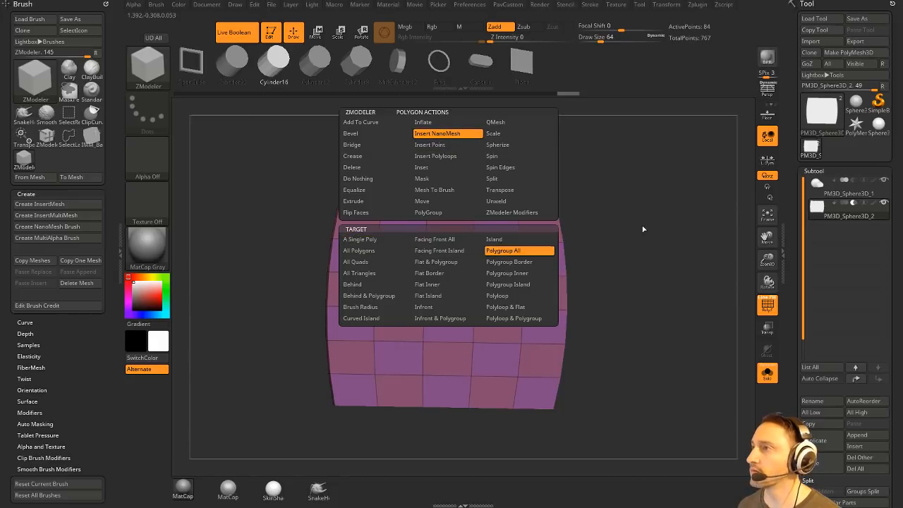
pyautogui.moveTo(643, 227); pyautogui.dragTo(670, 234)
pyautogui.moveTo(440, 213); pyautogui.dragTo(451, 222)
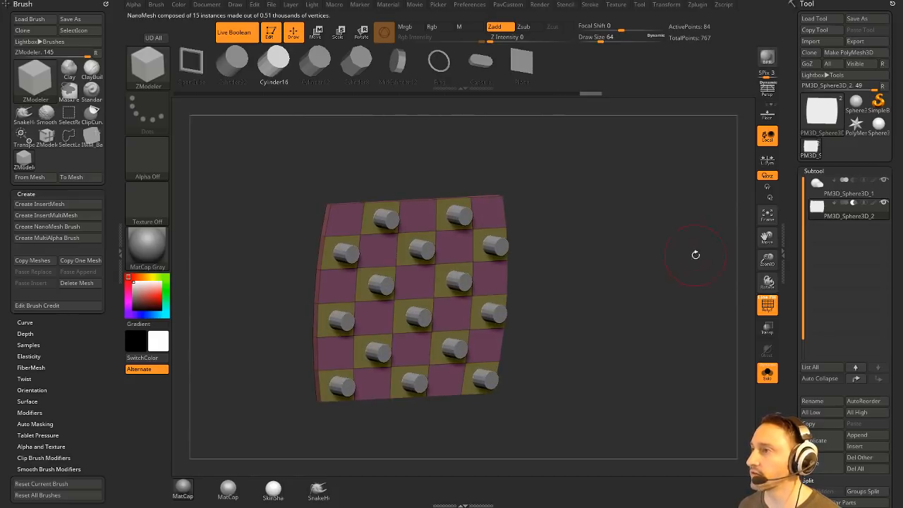
# Convert the NanoMesh cylinders on the panel into real geometry with Convert BPR To Geo
pyautogui.moveTo(696, 256); pyautogui.dragTo(666, 272)
pyautogui.press('1')
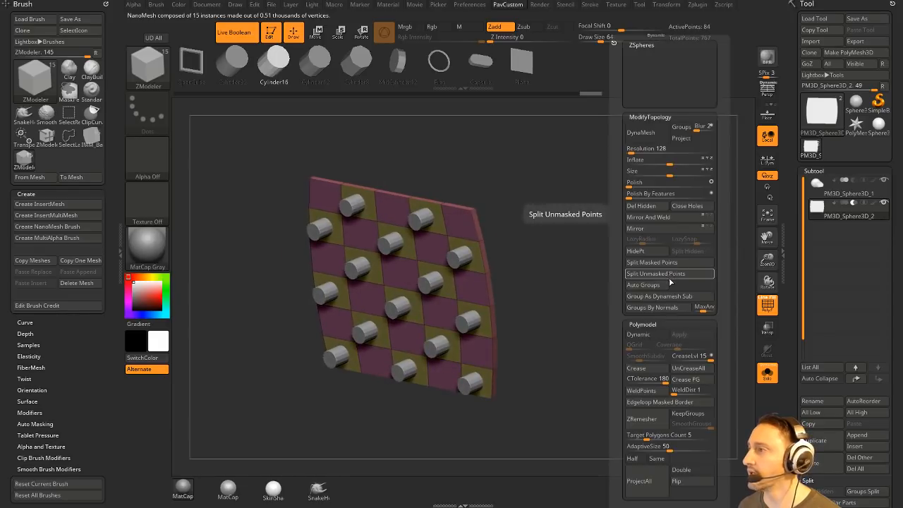
pyautogui.moveTo(788, 184); pyautogui.dragTo(788, 91)
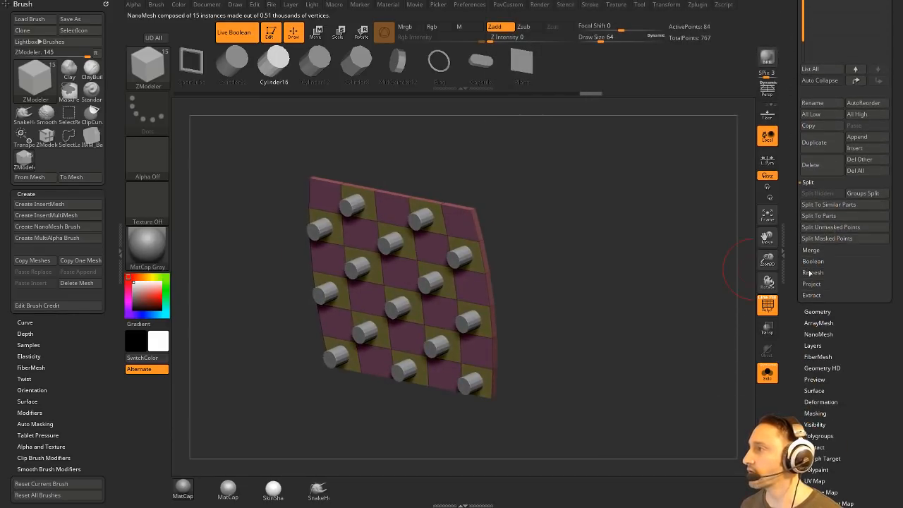
pyautogui.click(810, 312)
pyautogui.moveTo(810, 312); pyautogui.dragTo(810, 273)
pyautogui.click(829, 340)
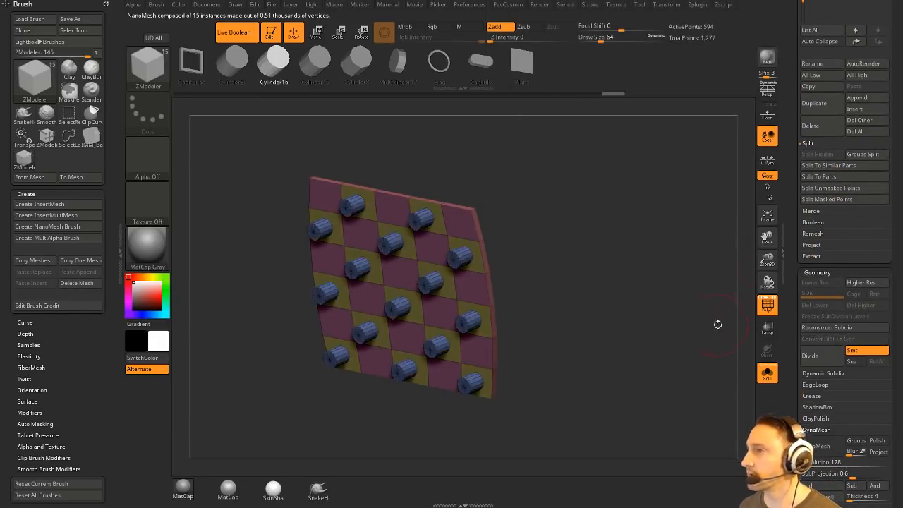
# Isolate the cylinders' polygroup and delete the hidden panel geometry
pyautogui.hotkey('ctrl', 'shift')
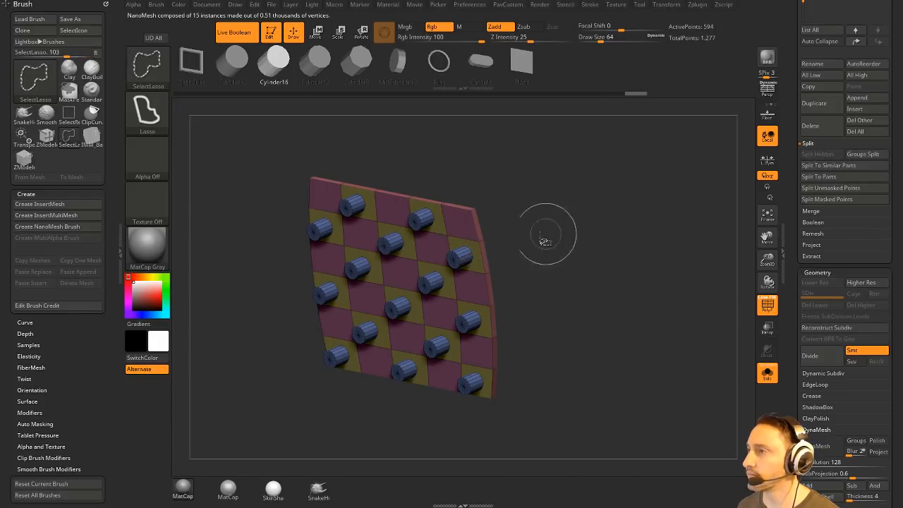
pyautogui.keyDown('ctrl'); pyautogui.keyDown('shift'); pyautogui.click(456, 249); pyautogui.keyUp('shift'); pyautogui.keyUp('ctrl')
pyautogui.press('1')
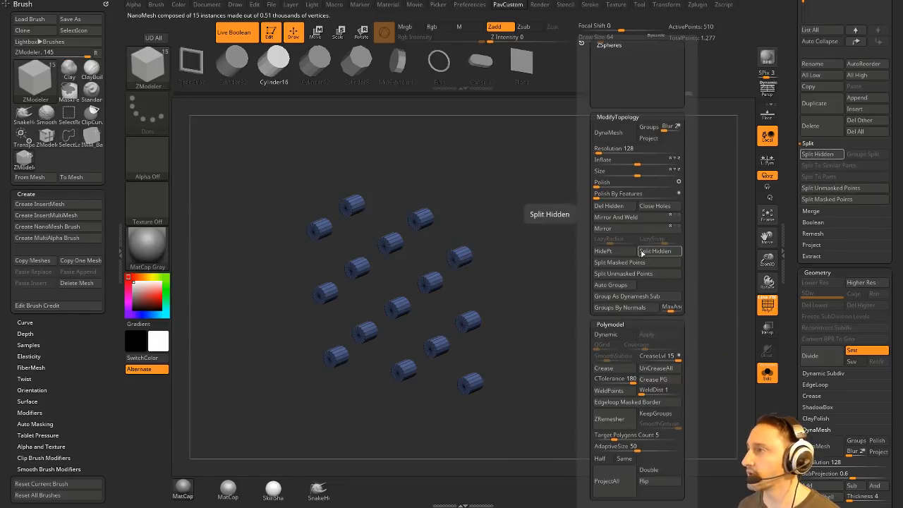
pyautogui.click(625, 207)
pyautogui.moveTo(790, 202); pyautogui.dragTo(789, 357)
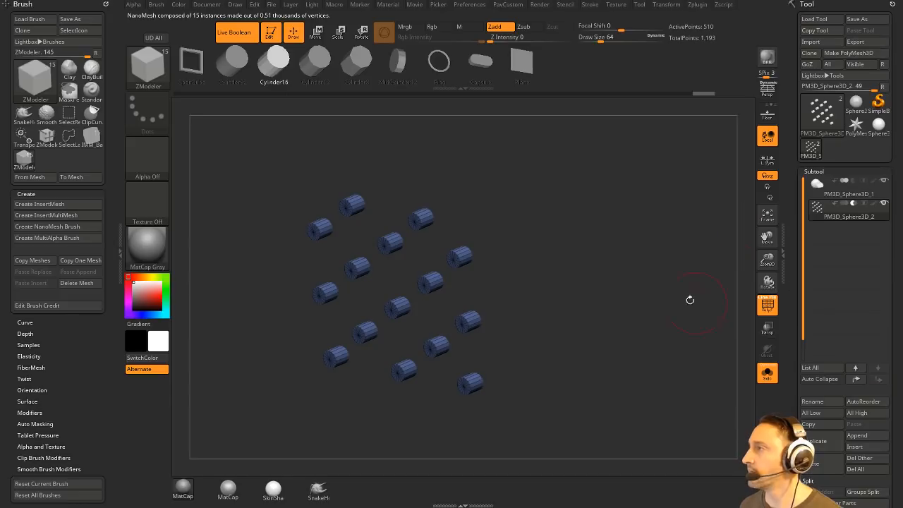
# Show the whole model with Live Boolean and polyframe off, and move the cylinders so they protrude from the recessed face
pyautogui.moveTo(689, 299); pyautogui.dragTo(664, 294)
pyautogui.click(230, 37)
pyautogui.moveTo(564, 239); pyautogui.dragTo(517, 250)
pyautogui.click(766, 373)
pyautogui.moveTo(607, 276)
pyautogui.mouseDown()
pyautogui.moveTo(653, 261)
pyautogui.moveTo(614, 260)
pyautogui.mouseUp()
pyautogui.press('w')
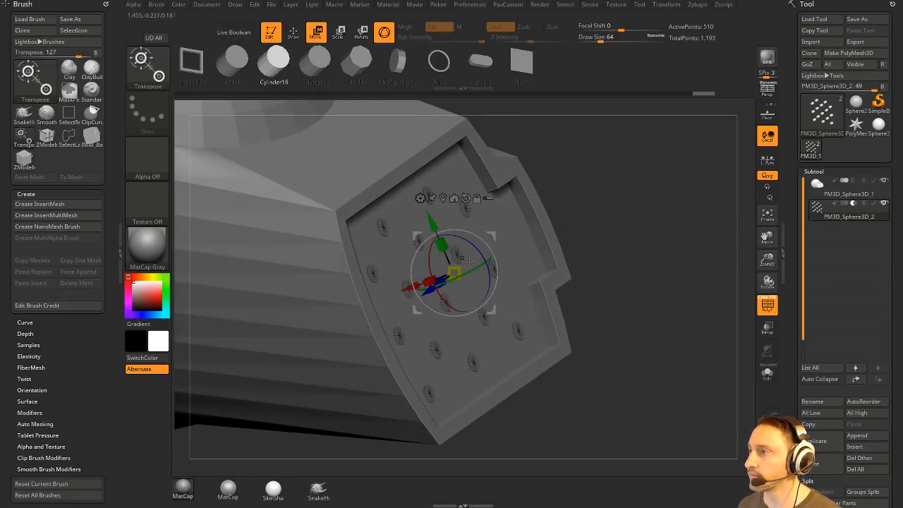
pyautogui.moveTo(411, 286); pyautogui.dragTo(422, 282)
pyautogui.click(765, 306)
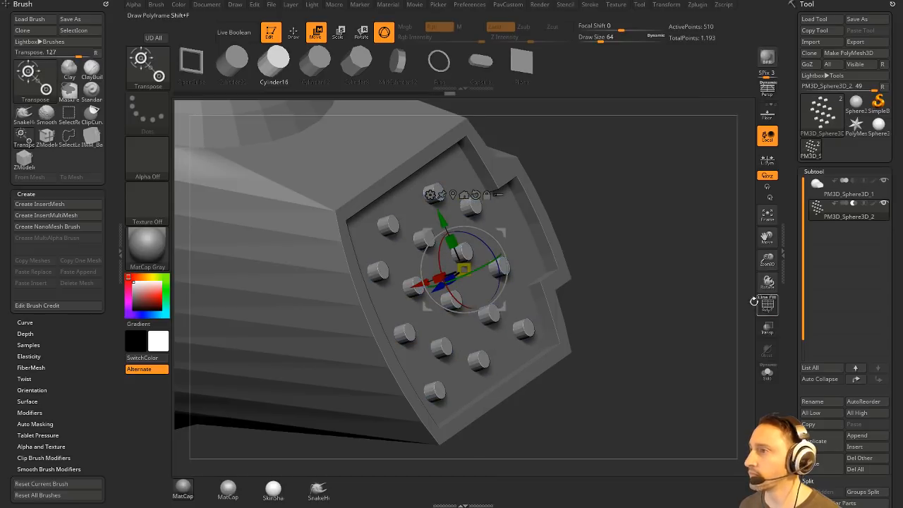
# Turn on Live Boolean and shift the subtracting cylinders along their axis to adjust the holes in the recessed face
pyautogui.moveTo(666, 292); pyautogui.dragTo(639, 295)
pyautogui.click(238, 36)
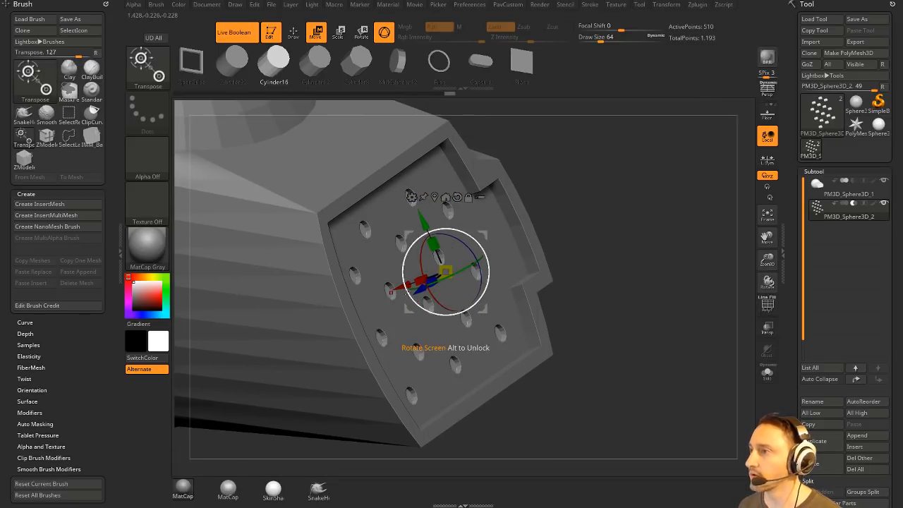
pyautogui.moveTo(422, 283); pyautogui.dragTo(397, 291)
pyautogui.press('q')
pyautogui.moveTo(663, 289)
pyautogui.keyDown('alt'); pyautogui.mouseDown()
pyautogui.moveTo(667, 263)
pyautogui.moveTo(557, 229)
pyautogui.moveTo(695, 250)
pyautogui.mouseUp(); pyautogui.keyUp('alt')
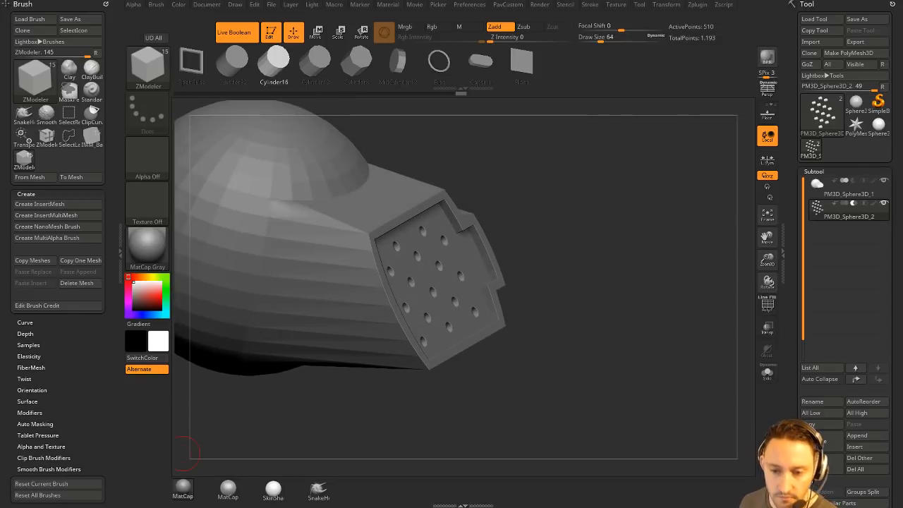
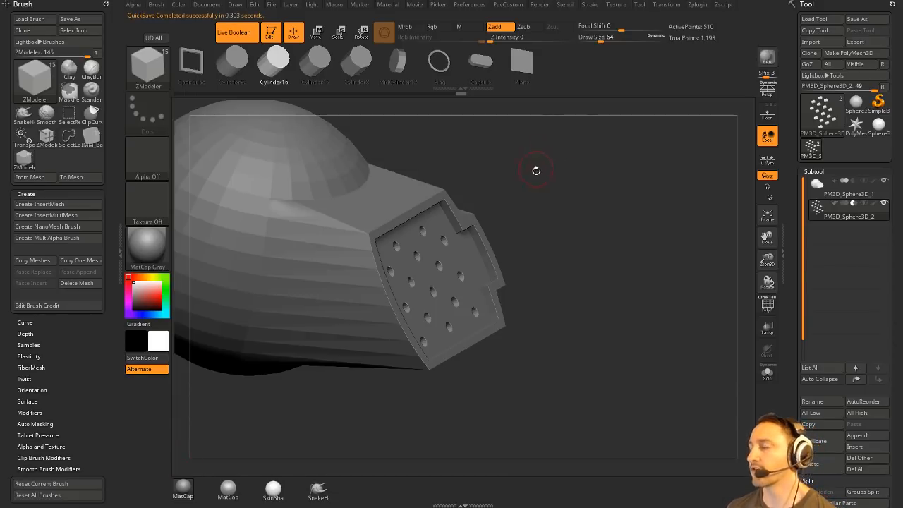
# Select the sphere subtool, turn off Live Boolean and slice a band behind the flat face with SliceCurve in side view
pyautogui.moveTo(582, 191); pyautogui.dragTo(483, 236)
pyautogui.keyDown('alt'); pyautogui.click(371, 295); pyautogui.keyUp('alt')
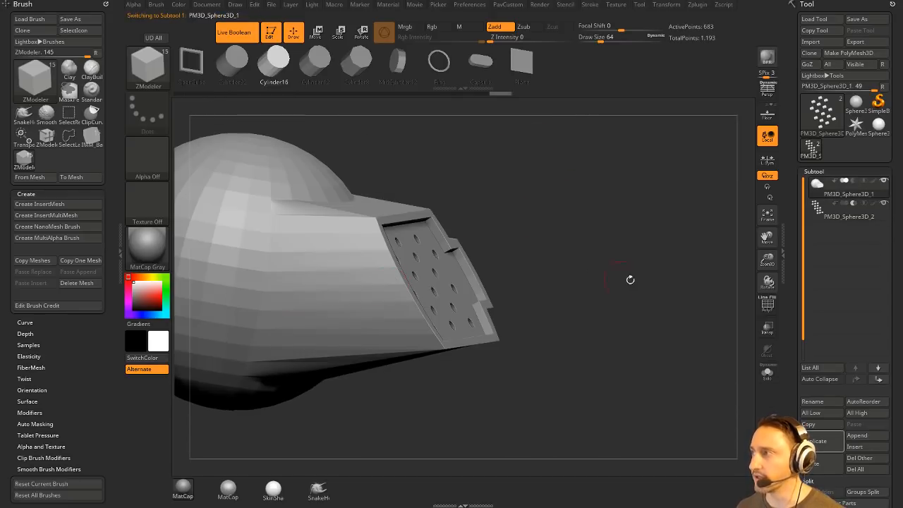
pyautogui.click(768, 305)
pyautogui.moveTo(695, 302)
pyautogui.mouseDown()
pyautogui.moveTo(667, 301)
pyautogui.moveTo(710, 296)
pyautogui.mouseUp()
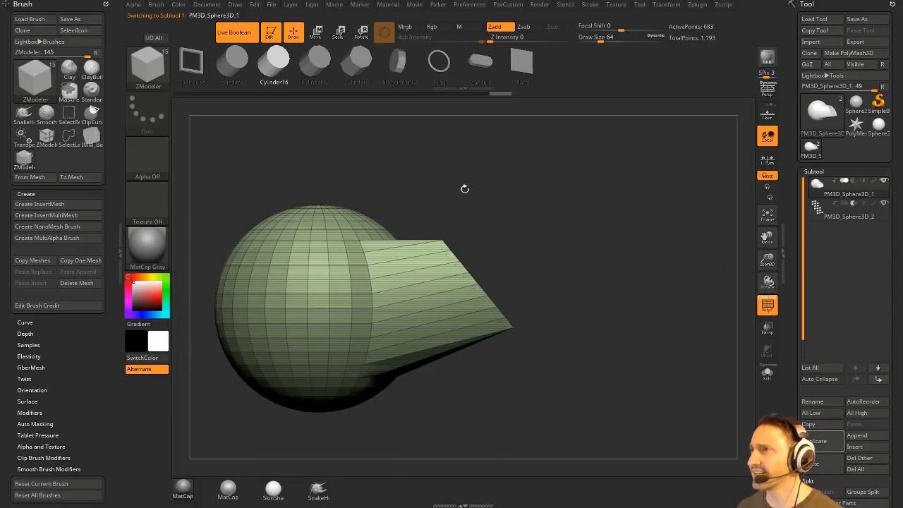
pyautogui.click(237, 33)
pyautogui.keyDown('ctrl'); pyautogui.keyDown('shift'); pyautogui.click(151, 73); pyautogui.keyUp('shift'); pyautogui.keyUp('ctrl')
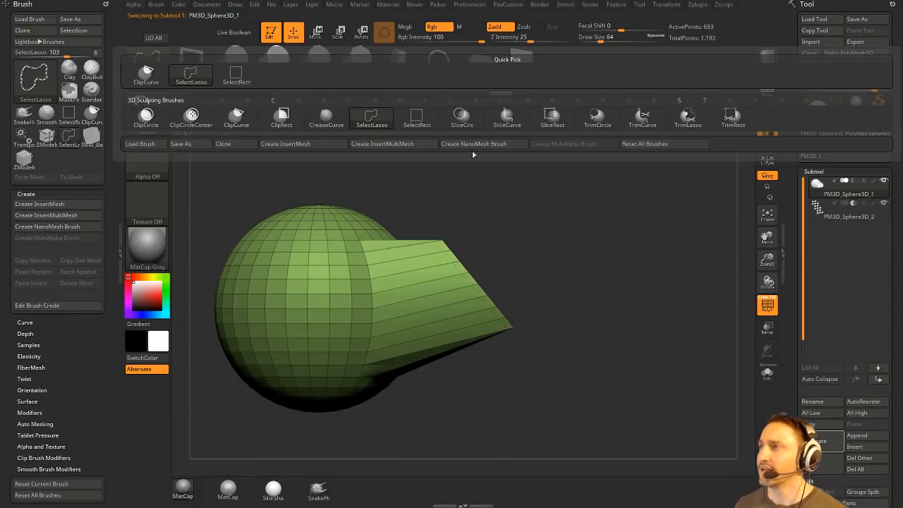
pyautogui.click(506, 116)
pyautogui.moveTo(381, 187)
pyautogui.keyDown('ctrl'); pyautogui.keyDown('shift'); pyautogui.mouseDown()
pyautogui.moveTo(500, 353)
pyautogui.moveTo(557, 455)
pyautogui.mouseUp(); pyautogui.keyUp('shift'); pyautogui.keyUp('ctrl')
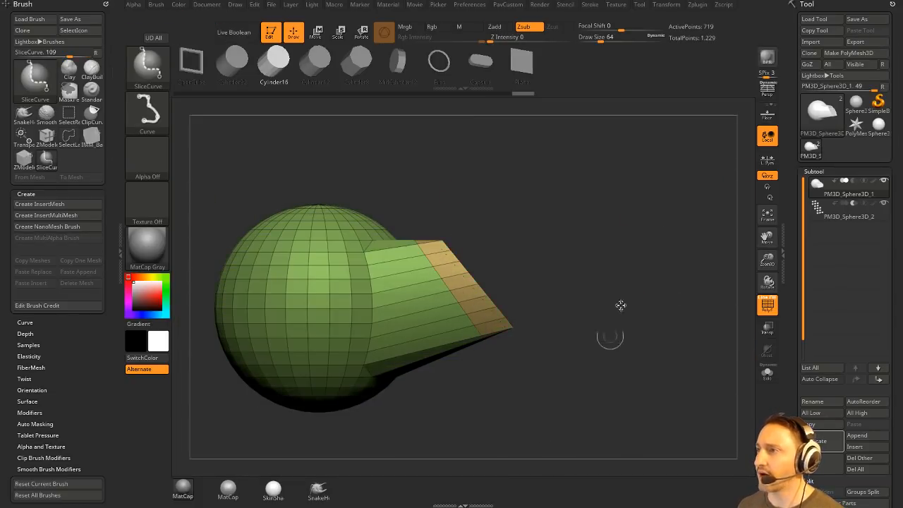
# Try extruding the sliced band outward with QMesh on target Polygroup All, then undo the extrusion
pyautogui.moveTo(611, 246)
pyautogui.mouseDown()
pyautogui.moveTo(641, 233)
pyautogui.moveTo(369, 247)
pyautogui.moveTo(663, 246)
pyautogui.moveTo(583, 244)
pyautogui.mouseUp()
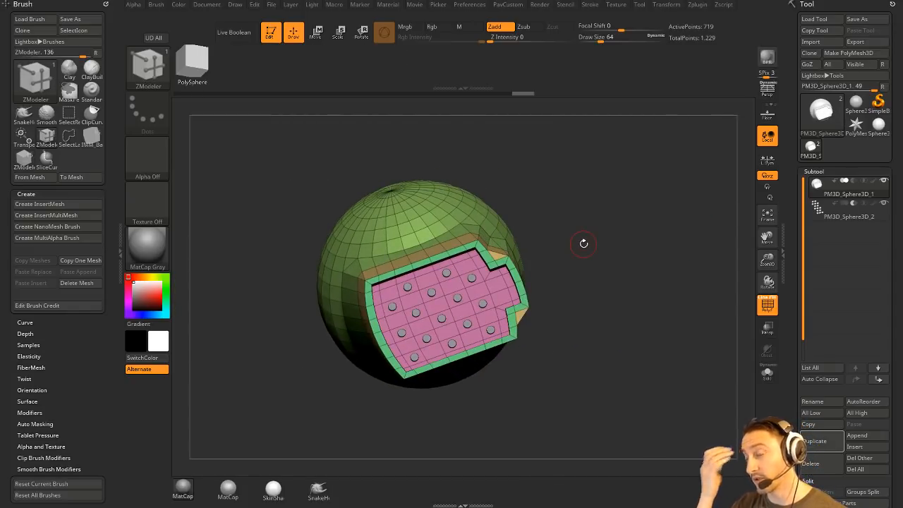
pyautogui.moveTo(635, 135); pyautogui.dragTo(623, 176)
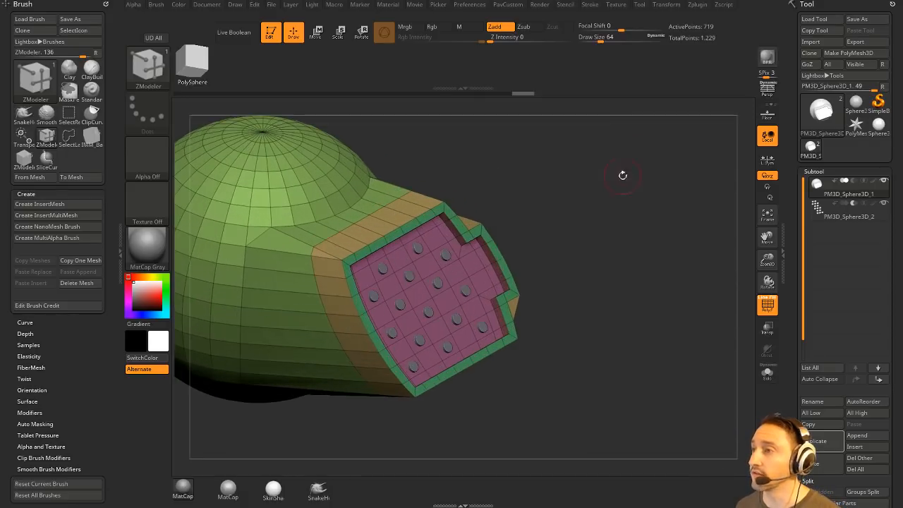
pyautogui.press('space')
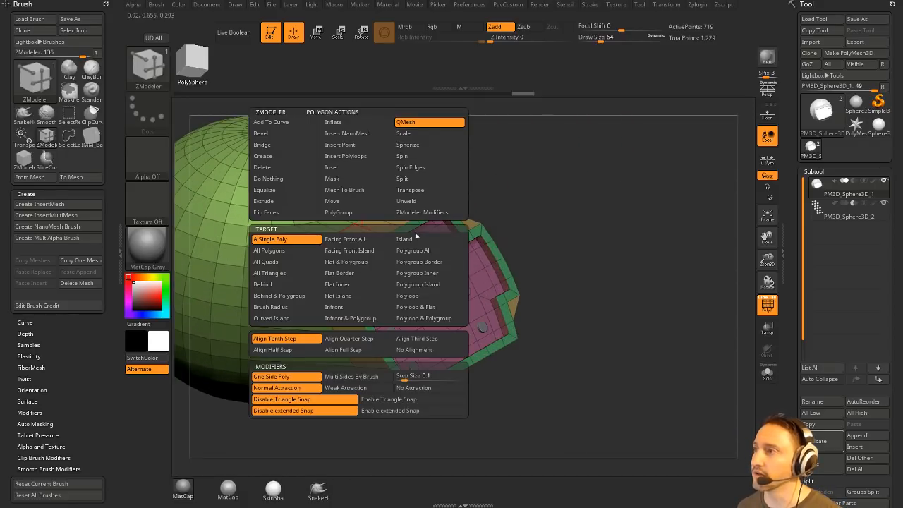
pyautogui.click(429, 249)
pyautogui.moveTo(373, 224); pyautogui.dragTo(359, 201)
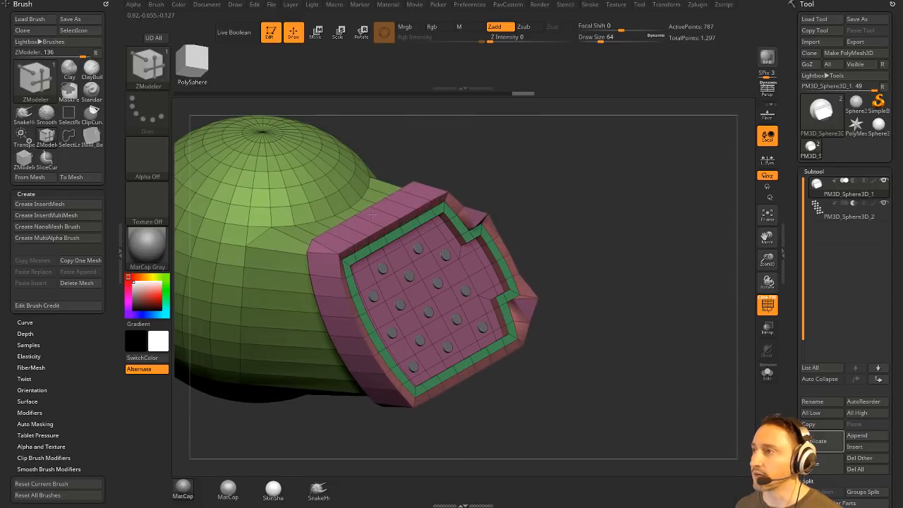
pyautogui.moveTo(381, 215); pyautogui.dragTo(360, 230, button='right')
pyautogui.hotkey('ctrl', 'z')
# Slice a second line beside the first and push the narrow band inward as a groove with QMesh on Polygroup All
pyautogui.moveTo(468, 151)
pyautogui.mouseDown()
pyautogui.moveTo(588, 139)
pyautogui.moveTo(546, 154)
pyautogui.mouseUp()
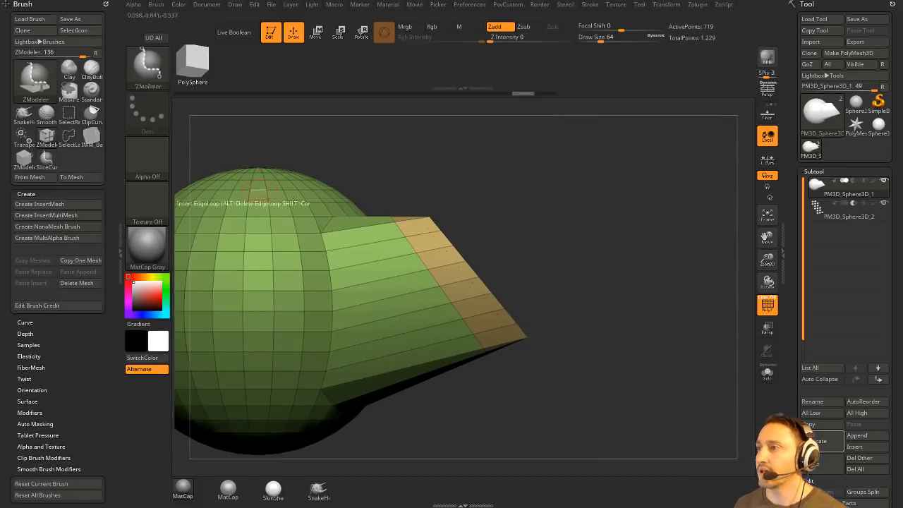
pyautogui.keyDown('ctrl'); pyautogui.keyDown('shift'); pyautogui.moveTo(373, 171); pyautogui.dragTo(588, 475); pyautogui.keyUp('shift'); pyautogui.keyUp('ctrl')
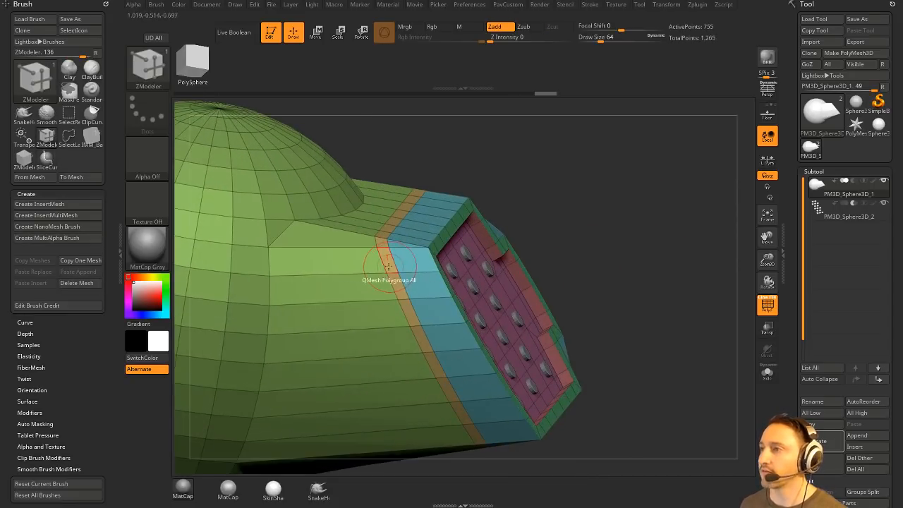
pyautogui.press('space')
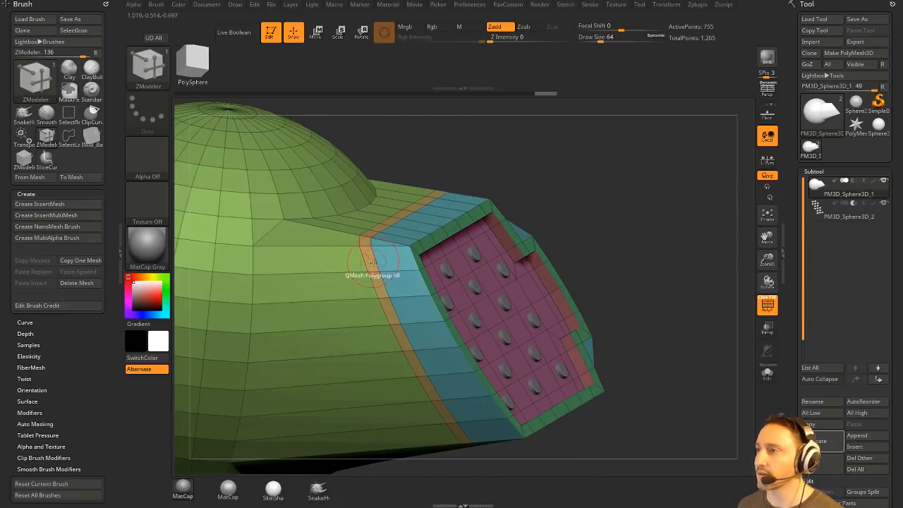
pyautogui.moveTo(630, 242)
pyautogui.mouseDown()
pyautogui.moveTo(578, 232)
pyautogui.moveTo(605, 225)
pyautogui.moveTo(650, 237)
pyautogui.moveTo(635, 236)
pyautogui.mouseUp()
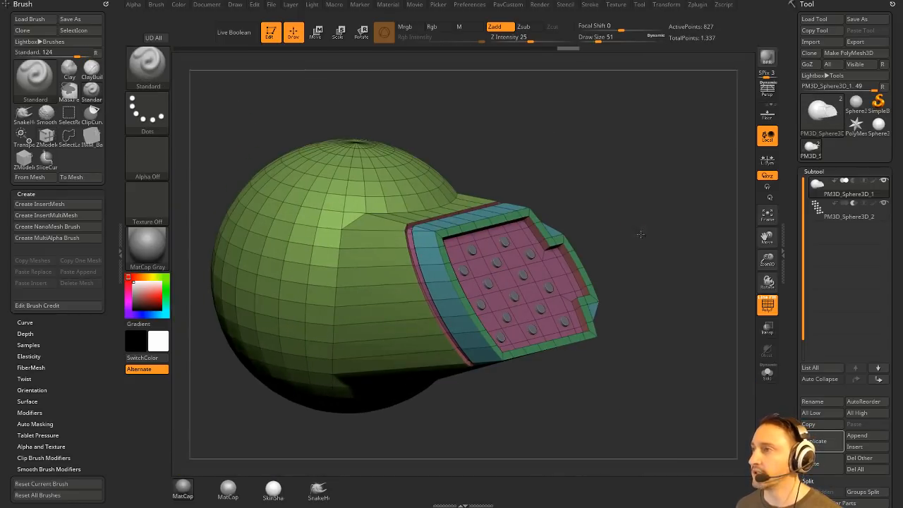
pyautogui.moveTo(637, 236); pyautogui.dragTo(665, 221)
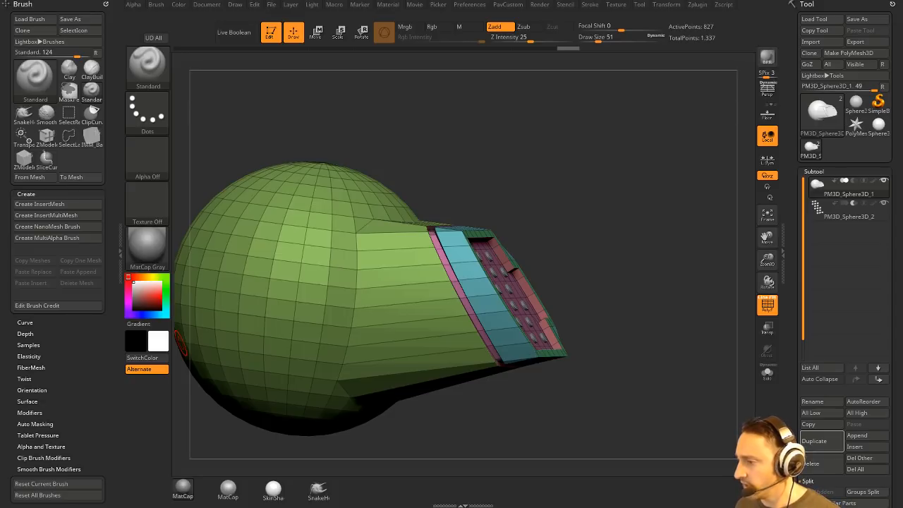
pyautogui.moveTo(494, 507); pyautogui.dragTo(445, 91)
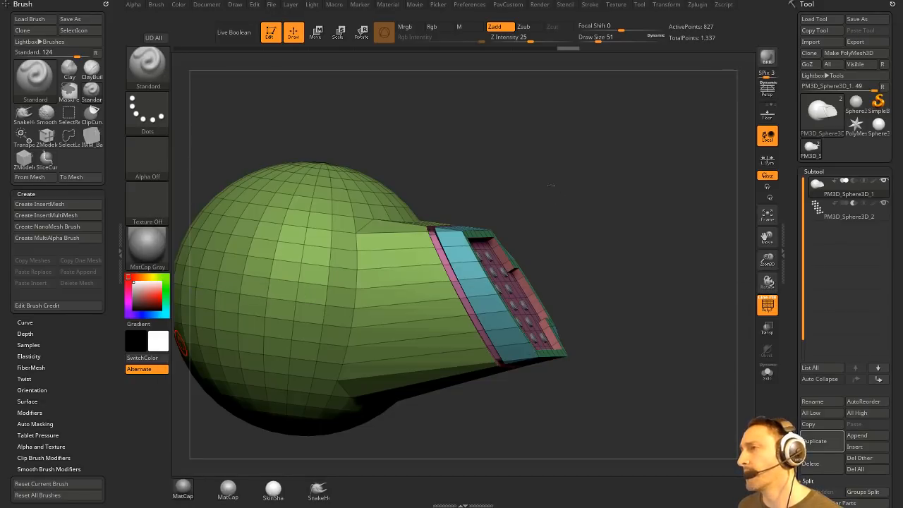
# Hide the polygroup wireframe display and subdivide the grooved sphere mesh six times
pyautogui.moveTo(550, 185); pyautogui.dragTo(590, 181)
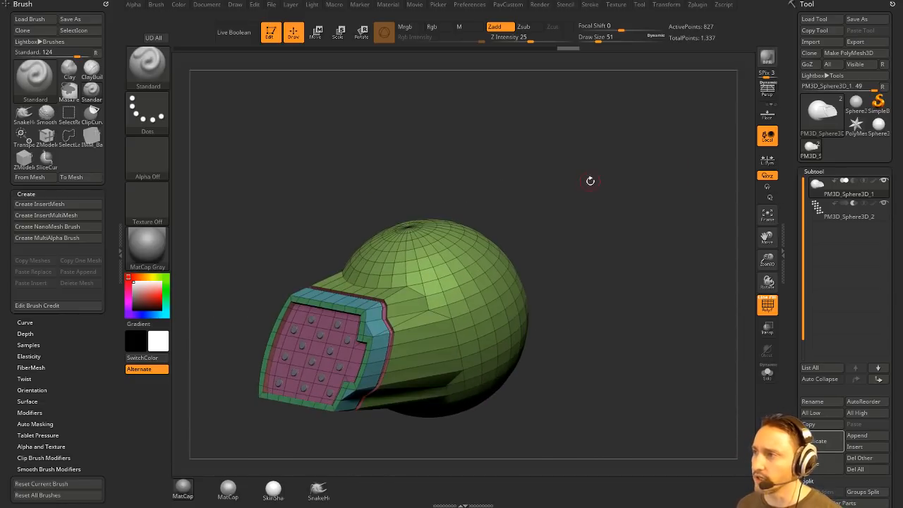
pyautogui.hotkey('ctrl', 'd')
pyautogui.hotkey('shift', 'f')
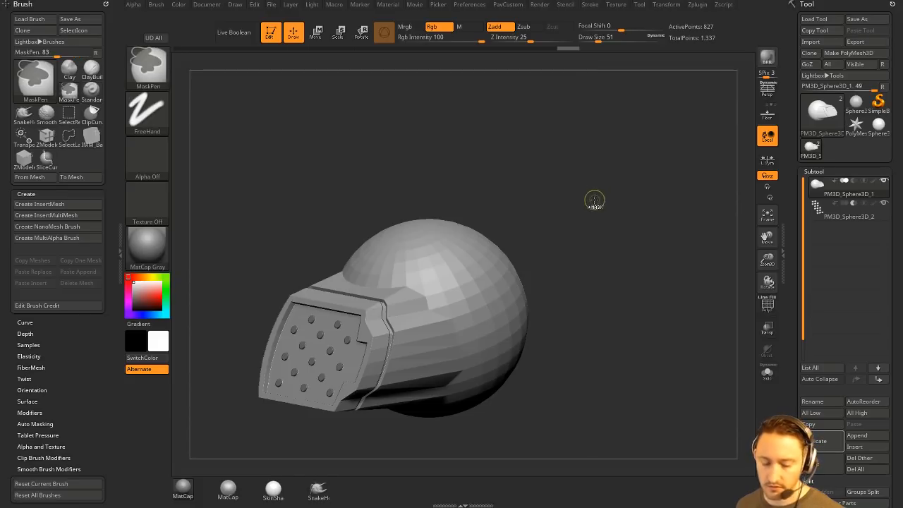
pyautogui.hotkey('ctrl', 'd')
pyautogui.hotkey('ctrl', 'd')
pyautogui.hotkey('ctrl', 'd')
pyautogui.hotkey('ctrl', 'd')
pyautogui.hotkey('ctrl', 'd')
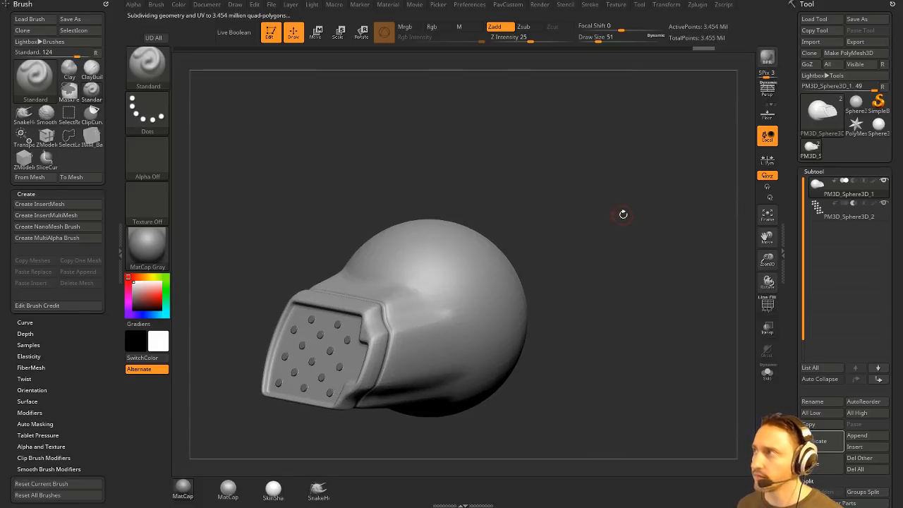
# Choose the ChiselCreature brush with the Horn2 shape for the side of the smoothed sphere
pyautogui.moveTo(605, 214); pyautogui.dragTo(564, 191)
pyautogui.press('b')
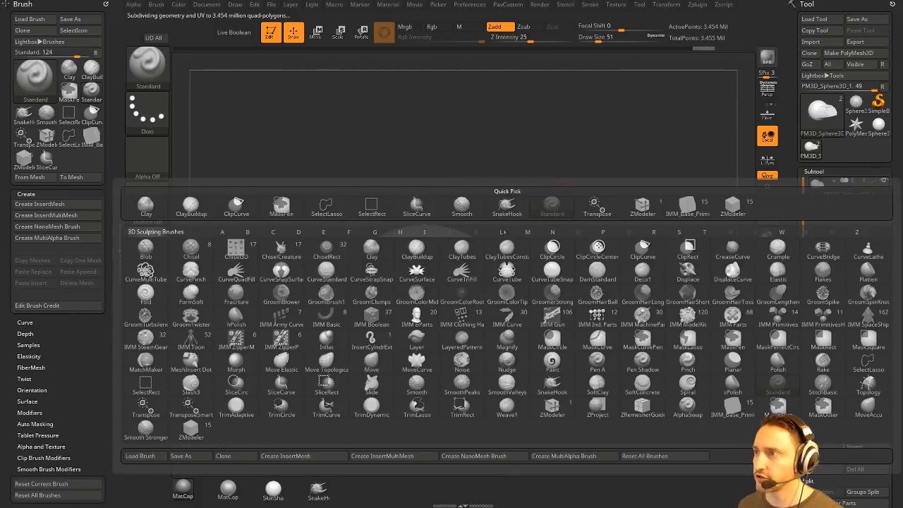
pyautogui.click(278, 253)
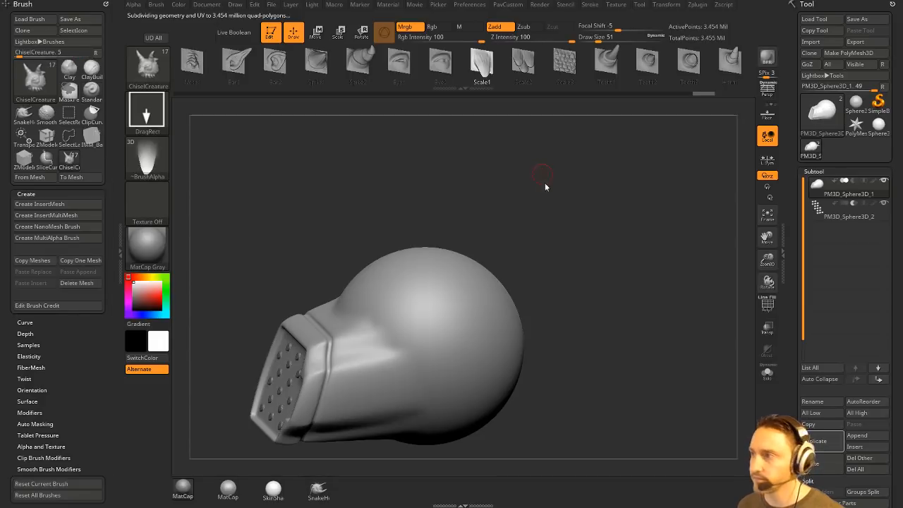
pyautogui.press('m')
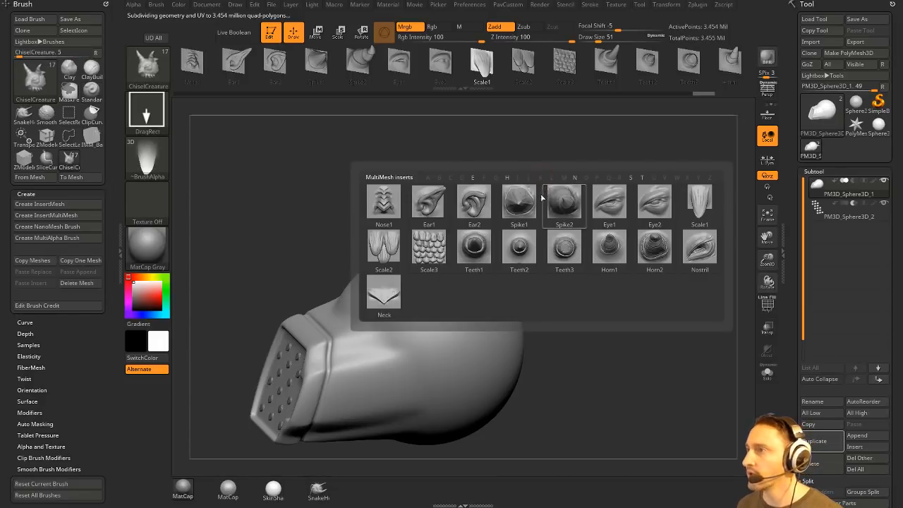
pyautogui.click(619, 247)
# Try pulling a ridged horn out of the sphere's side at two different spots, undoing each one
pyautogui.moveTo(633, 246); pyautogui.dragTo(610, 189)
pyautogui.moveTo(464, 310); pyautogui.dragTo(554, 309)
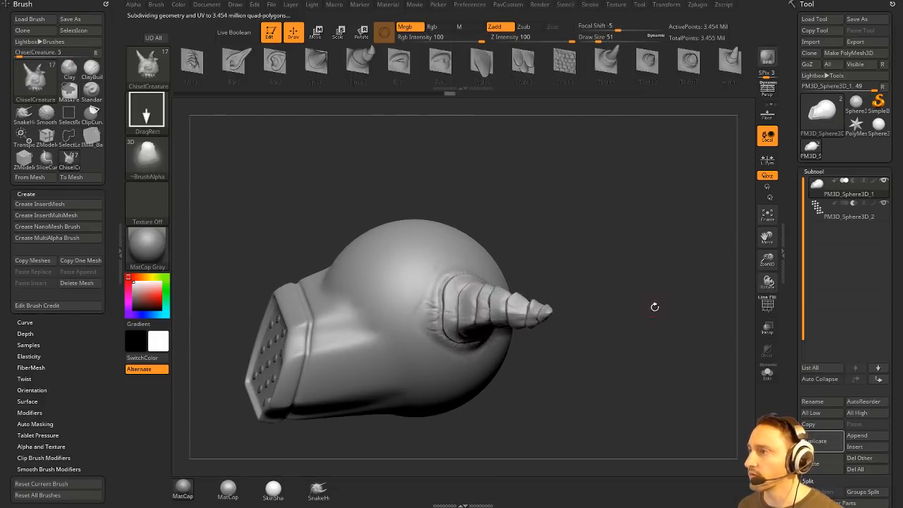
pyautogui.moveTo(655, 309); pyautogui.dragTo(634, 284)
pyautogui.hotkey('ctrl', 'z')
pyautogui.moveTo(484, 322); pyautogui.dragTo(568, 340)
pyautogui.moveTo(656, 308); pyautogui.dragTo(634, 284)
pyautogui.hotkey('ctrl', 'z')
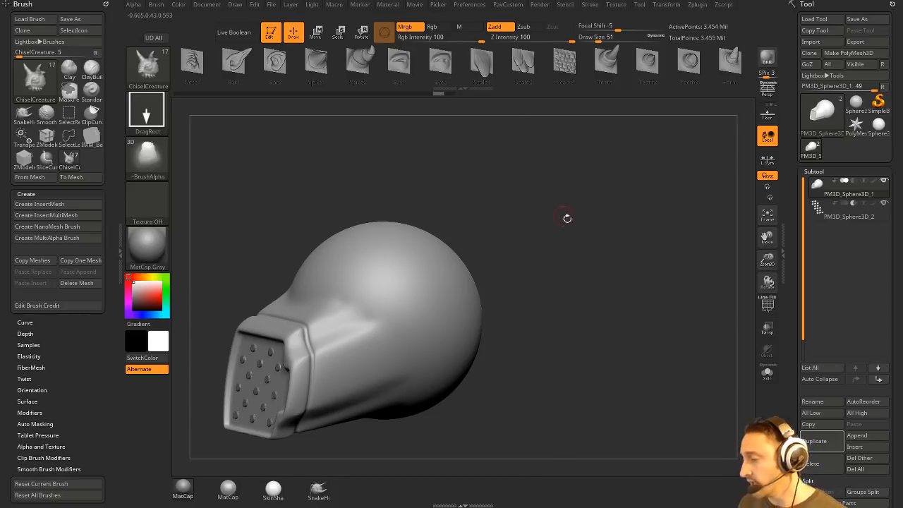
# Leave Edit mode, clear the canvas, redraw the current sphere tool on it and re-enter Edit mode
pyautogui.moveTo(598, 230)
pyautogui.mouseDown()
pyautogui.moveTo(635, 245)
pyautogui.moveTo(601, 251)
pyautogui.moveTo(621, 232)
pyautogui.moveTo(613, 252)
pyautogui.mouseUp()
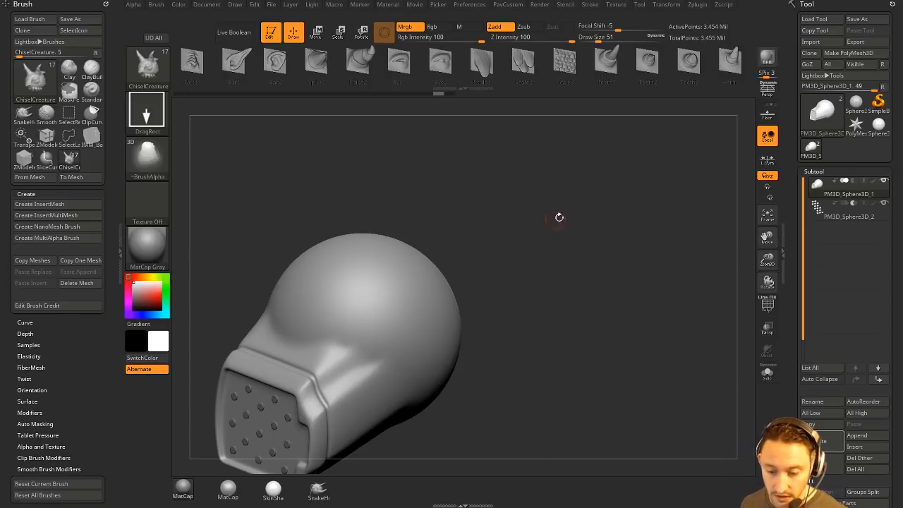
pyautogui.moveTo(273, 488)
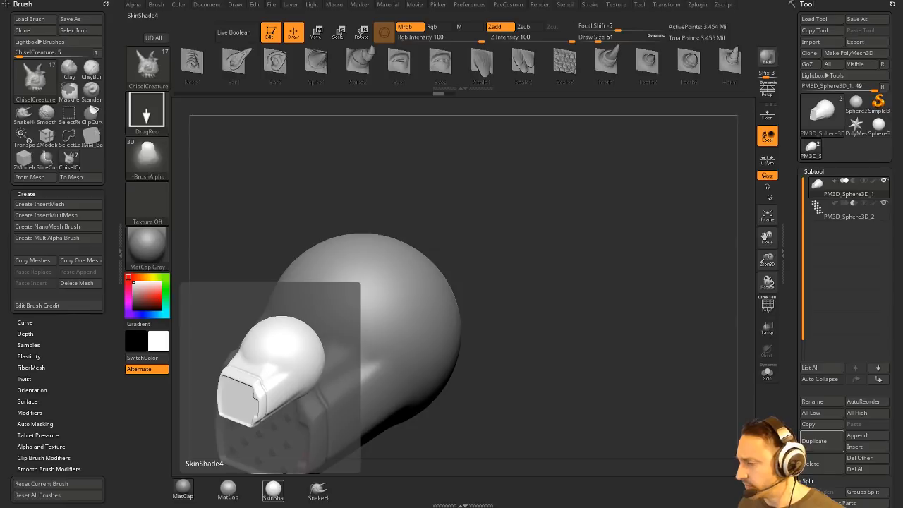
pyautogui.click(271, 31)
pyautogui.hotkey('ctrl', 'n')
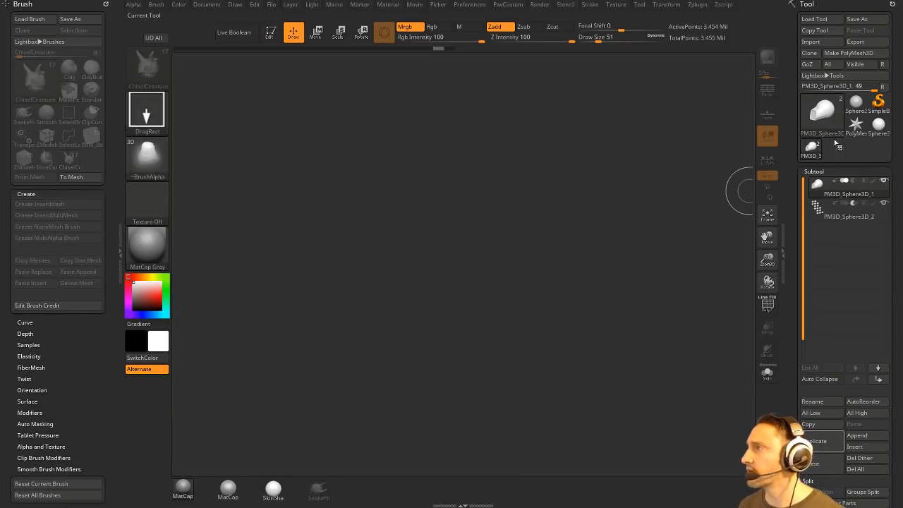
pyautogui.moveTo(443, 287); pyautogui.dragTo(425, 344)
pyautogui.click(271, 33)
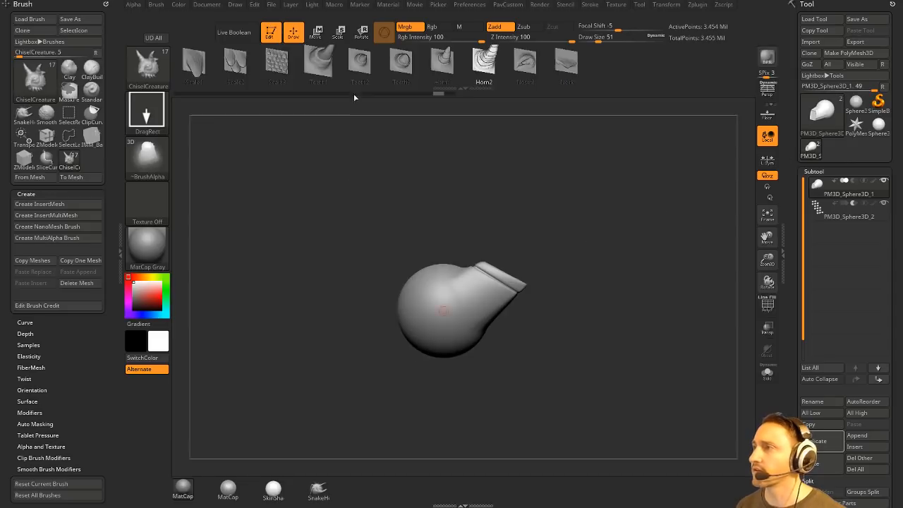
# Try to initialize the subdivided sphere tool as a QCube
pyautogui.moveTo(794, 296); pyautogui.dragTo(794, 127)
pyautogui.click(812, 190)
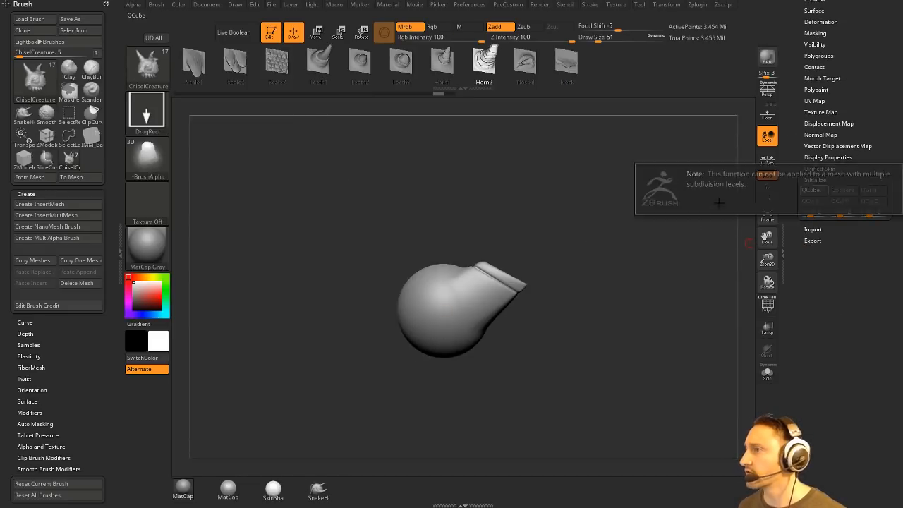
pyautogui.click(810, 191)
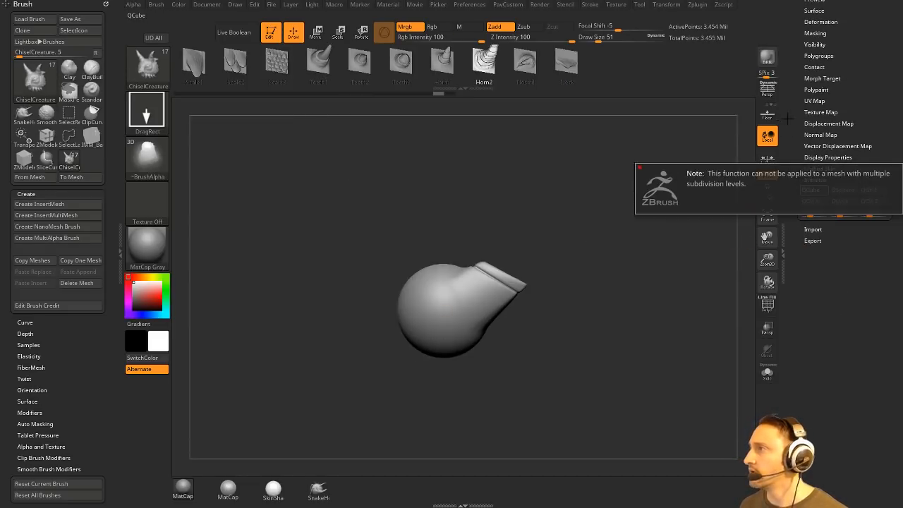
# Reinitialize the active mesh as a QCube with X, Y and Z resolution of 2
pyautogui.moveTo(787, 118)
pyautogui.mouseDown()
pyautogui.moveTo(797, 234)
pyautogui.moveTo(790, 97)
pyautogui.moveTo(791, 115)
pyautogui.mouseUp()
pyautogui.click(820, 217)
pyautogui.click(811, 141)
pyautogui.moveTo(683, 228); pyautogui.dragTo(704, 269)
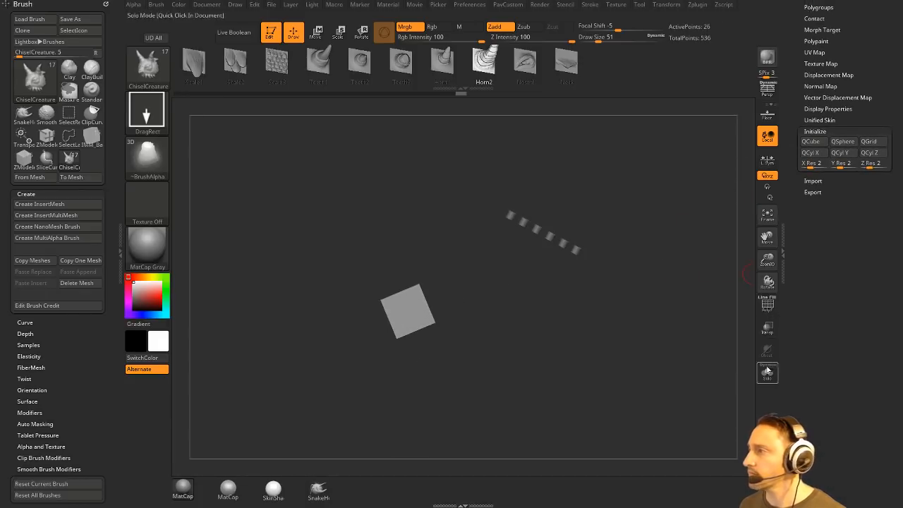
# Delete the second subtool, the row of small pieces, leaving only the cube
pyautogui.moveTo(792, 353); pyautogui.dragTo(825, 474)
pyautogui.click(869, 206)
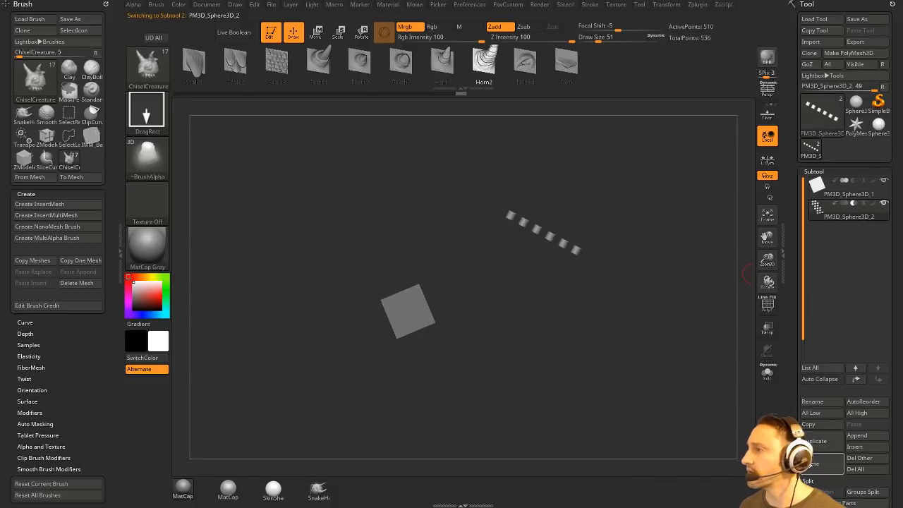
pyautogui.click(815, 463)
pyautogui.click(735, 480)
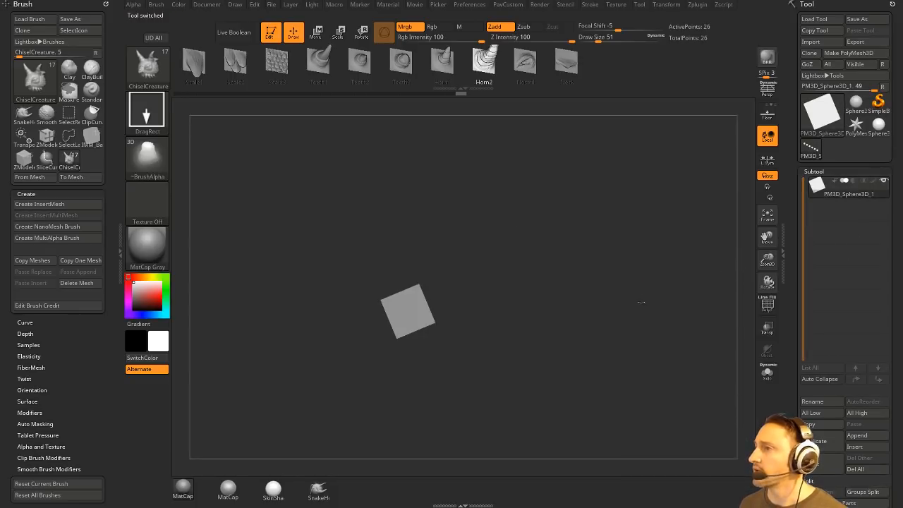
# Show the cube's polyframe, center the move gizmo on the unmasked mesh and reset the gizmo's orientation
pyautogui.keyDown('shift'); pyautogui.moveTo(641, 302); pyautogui.dragTo(663, 302); pyautogui.keyUp('shift')
pyautogui.click(765, 302)
pyautogui.keyDown('alt'); pyautogui.moveTo(745, 299); pyautogui.dragTo(733, 320); pyautogui.keyUp('alt')
pyautogui.press('w')
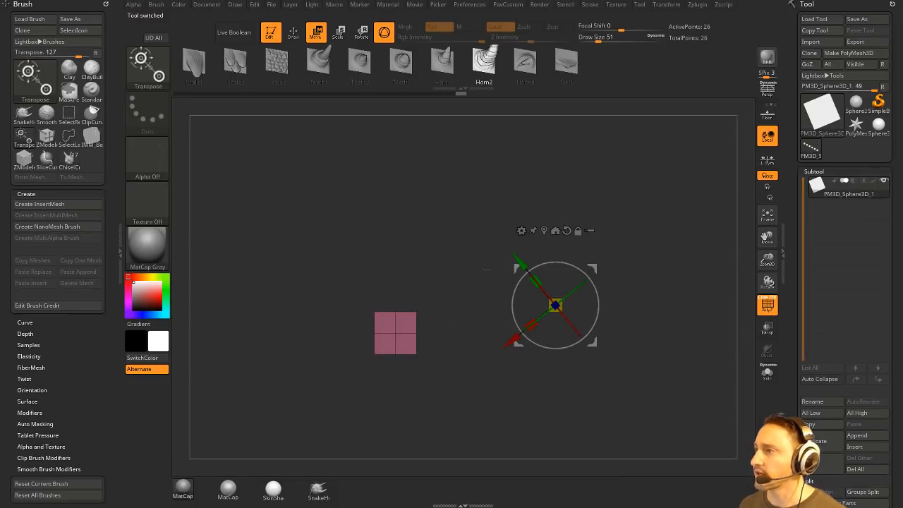
pyautogui.click(544, 229)
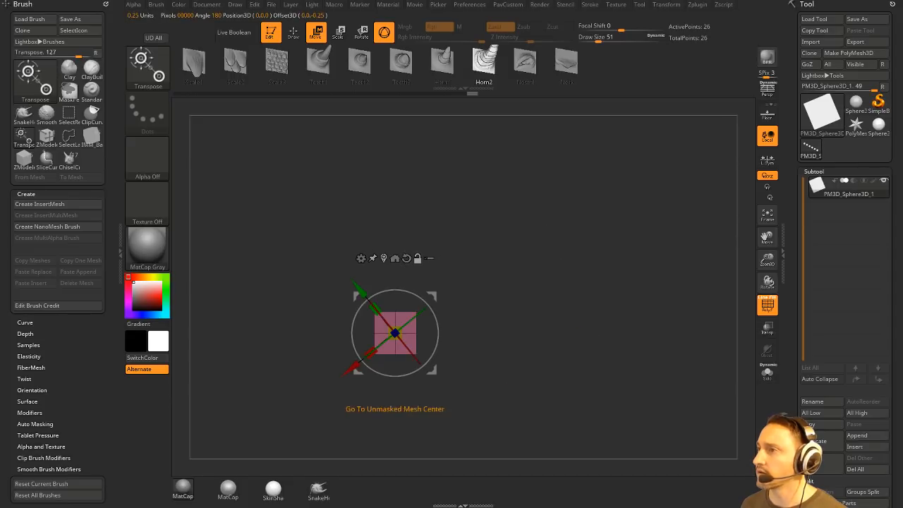
pyautogui.click(406, 258)
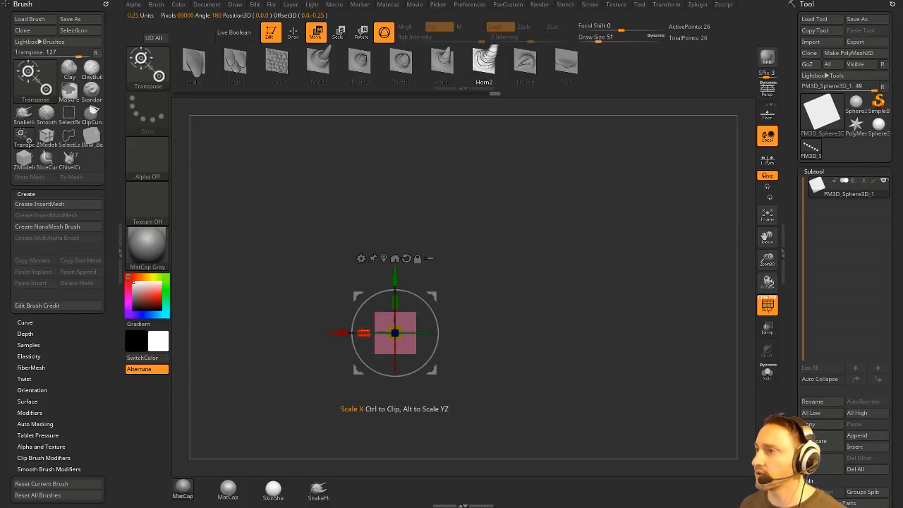
# Scale the cube down along X into a thin block
pyautogui.moveTo(363, 332); pyautogui.dragTo(394, 333)
pyautogui.press('q')
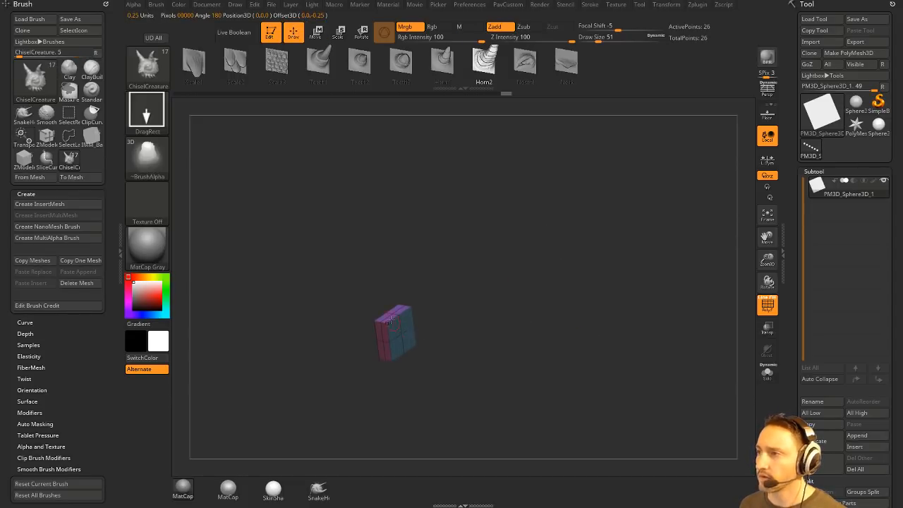
pyautogui.moveTo(443, 265)
pyautogui.mouseDown()
pyautogui.moveTo(483, 278)
pyautogui.moveTo(494, 261)
pyautogui.moveTo(518, 256)
pyautogui.moveTo(486, 299)
pyautogui.moveTo(344, 301)
pyautogui.moveTo(378, 282)
pyautogui.mouseUp()
pyautogui.press('w')
pyautogui.hotkey('ctrl', 'z')
pyautogui.press('q')
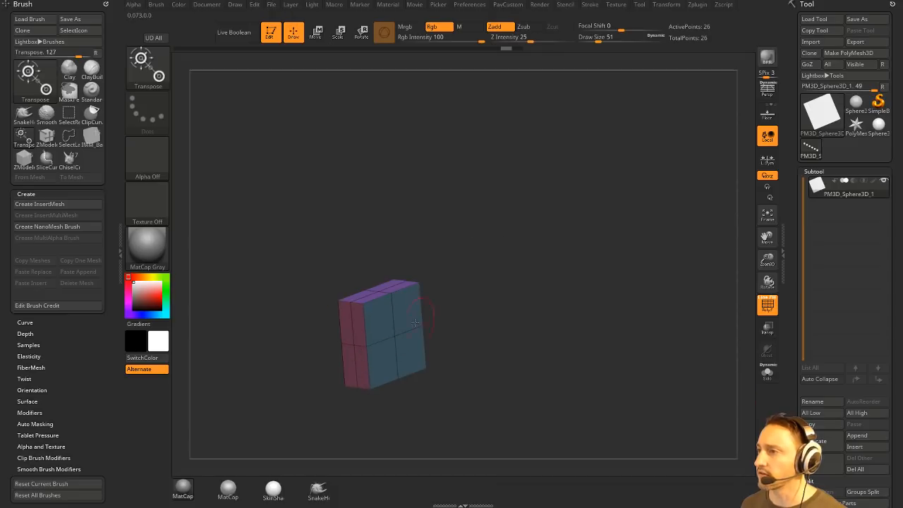
# Delete the block's middle edge loops with the ZModeler brush, keeping only its eight corner points
pyautogui.press('b')
pyautogui.press('z')
pyautogui.press('m')
pyautogui.press('space')
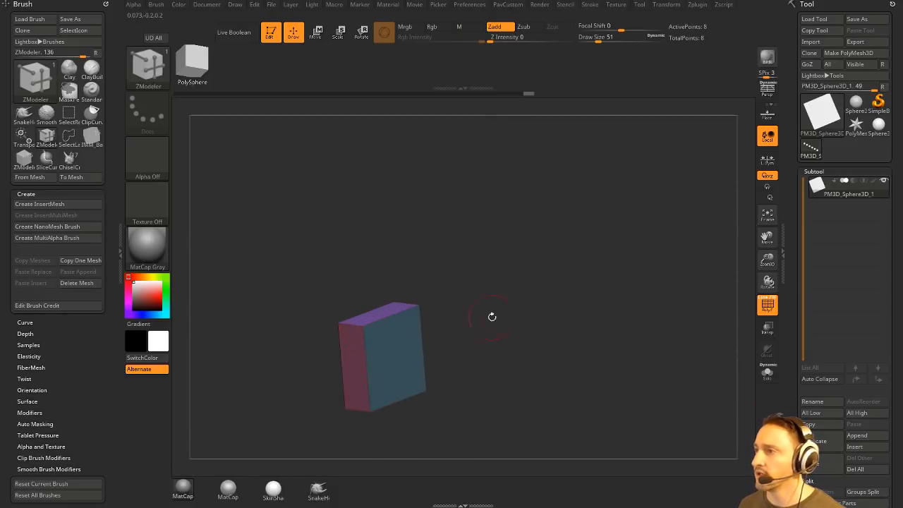
pyautogui.moveTo(490, 316)
pyautogui.mouseDown()
pyautogui.moveTo(481, 275)
pyautogui.moveTo(518, 304)
pyautogui.mouseUp()
# Stretch the thin block along Y into a tall bar with the gizmo
pyautogui.press('w')
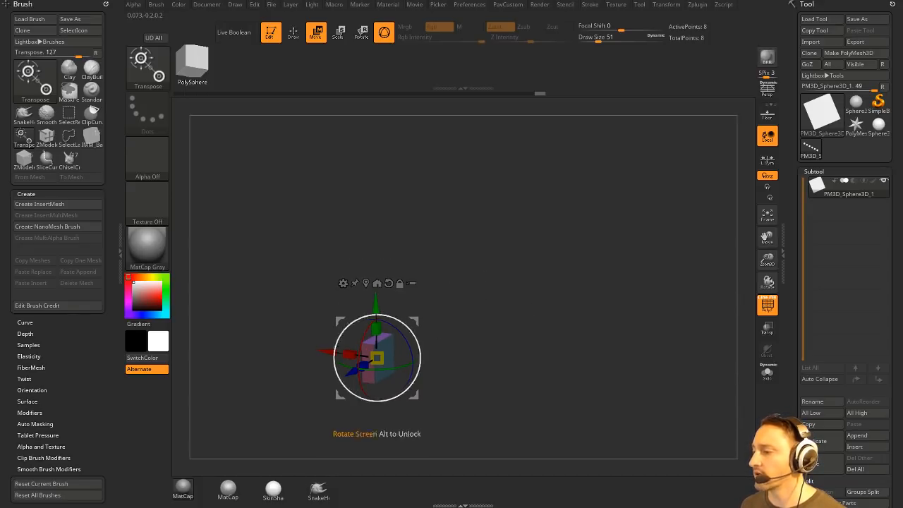
pyautogui.moveTo(471, 262); pyautogui.dragTo(497, 244)
pyautogui.press('q')
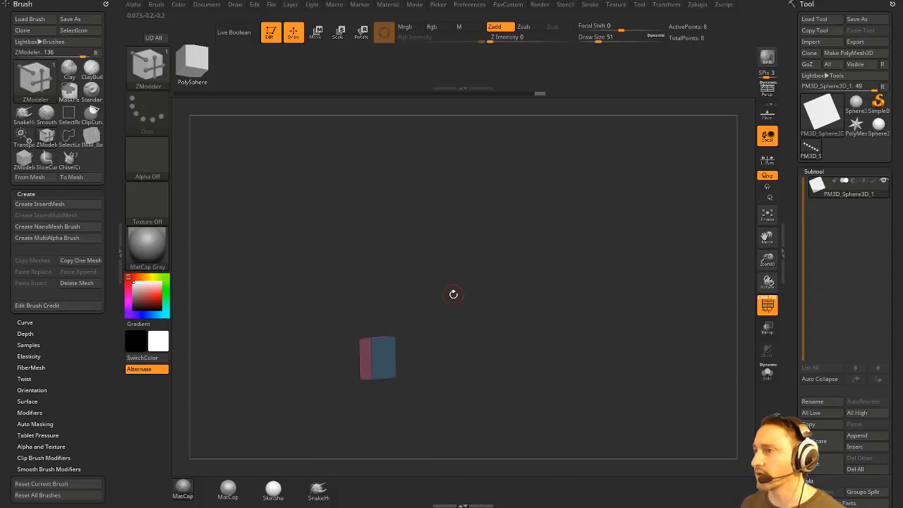
pyautogui.press('w')
pyautogui.moveTo(377, 357); pyautogui.dragTo(374, 318)
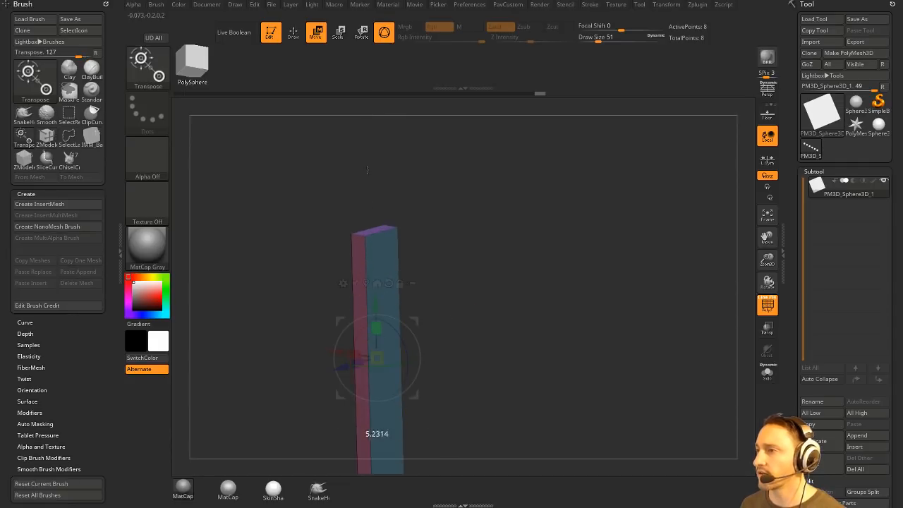
# Insert ten evenly spaced edge loops across the tall bar using ZModeler's Insert edge action with the Multiple EdgeLoops target
pyautogui.press('q')
pyautogui.press('space')
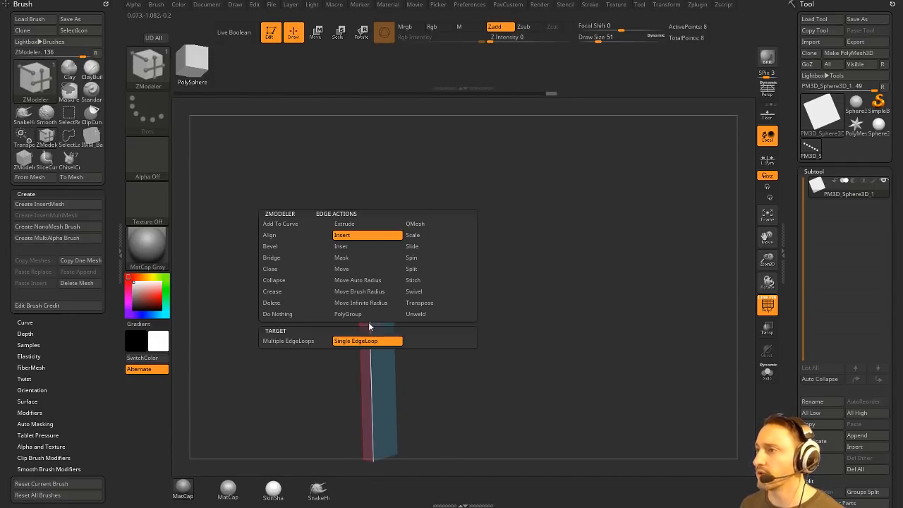
pyautogui.click(306, 343)
pyautogui.click(371, 343)
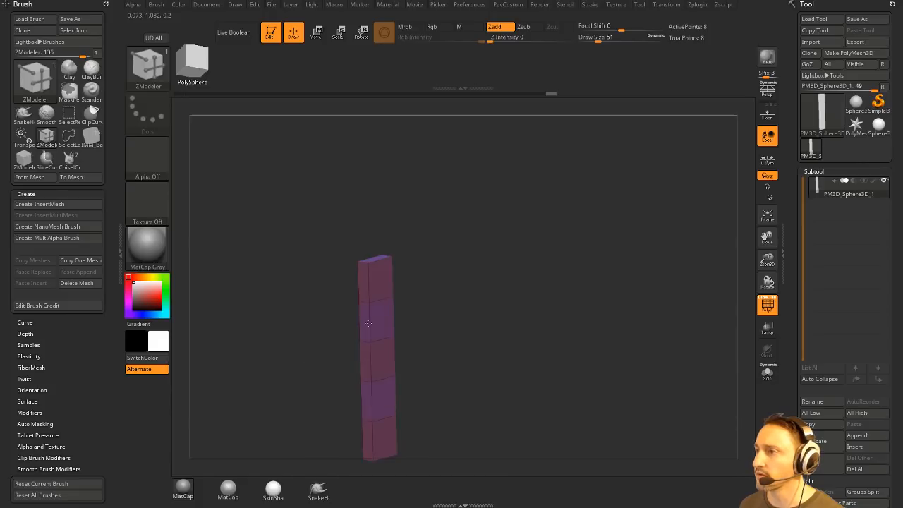
pyautogui.keyDown('alt'); pyautogui.moveTo(564, 328); pyautogui.dragTo(556, 271); pyautogui.keyUp('alt')
# Try the Twist deformation along Y on the segmented bar and undo it
pyautogui.moveTo(791, 339)
pyautogui.mouseDown()
pyautogui.moveTo(794, 218)
pyautogui.moveTo(795, 226)
pyautogui.mouseUp()
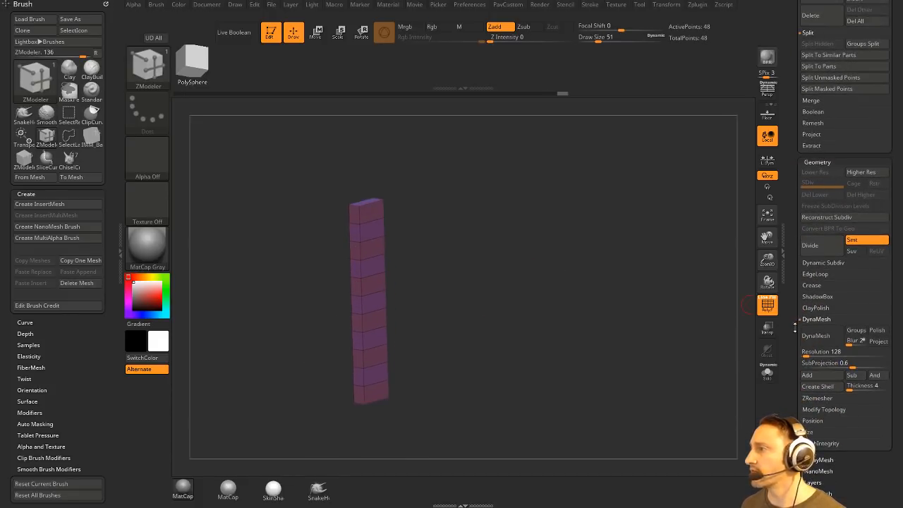
pyautogui.moveTo(794, 326); pyautogui.dragTo(795, 233)
pyautogui.click(819, 240)
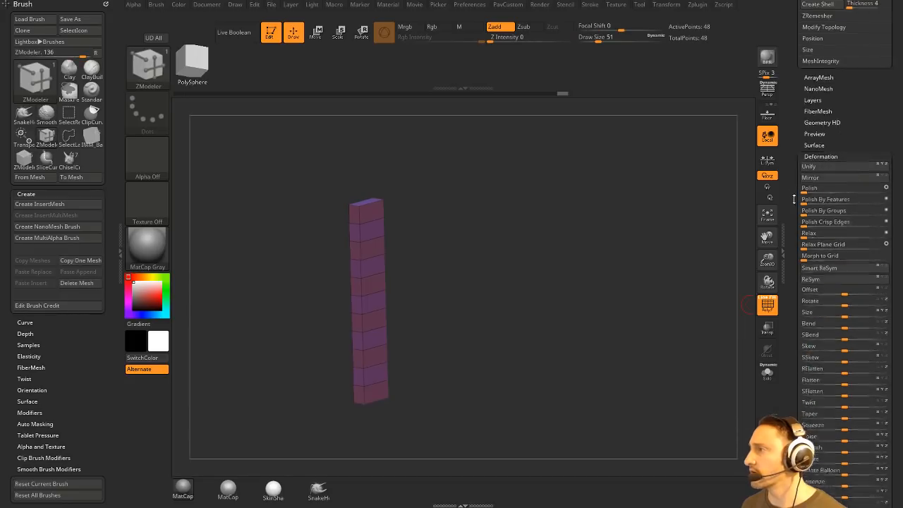
pyautogui.moveTo(845, 282); pyautogui.dragTo(898, 285)
pyautogui.hotkey('ctrl', 'z')
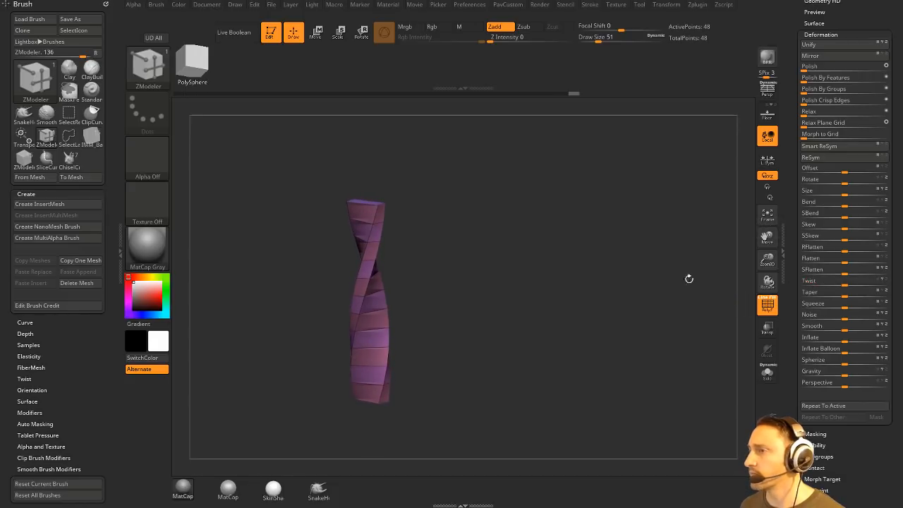
pyautogui.moveTo(689, 278); pyautogui.dragTo(584, 280)
pyautogui.hotkey('ctrl', 'z')
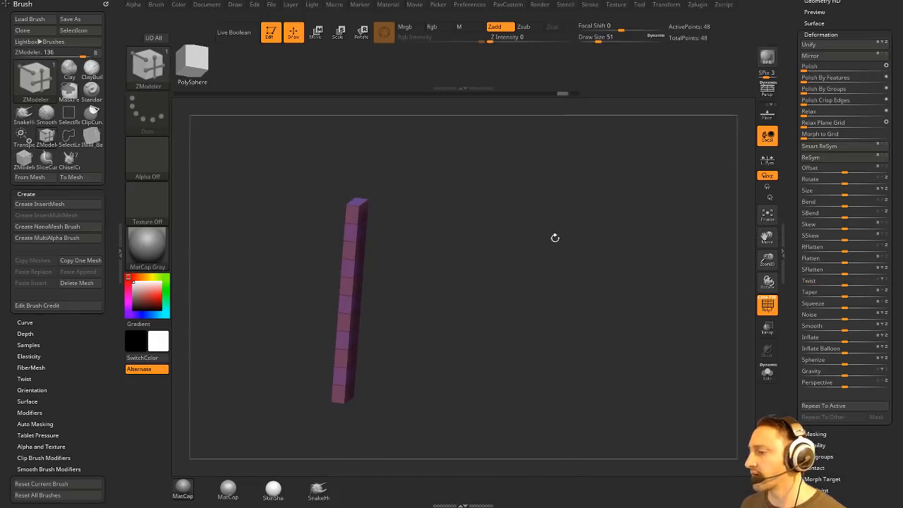
# Step back and forth through the undo history, ending on the straight, evenly segmented bar
pyautogui.hotkey('ctrl', 'z')
pyautogui.hotkey('ctrl', 'z')
pyautogui.hotkey('ctrl', 'z')
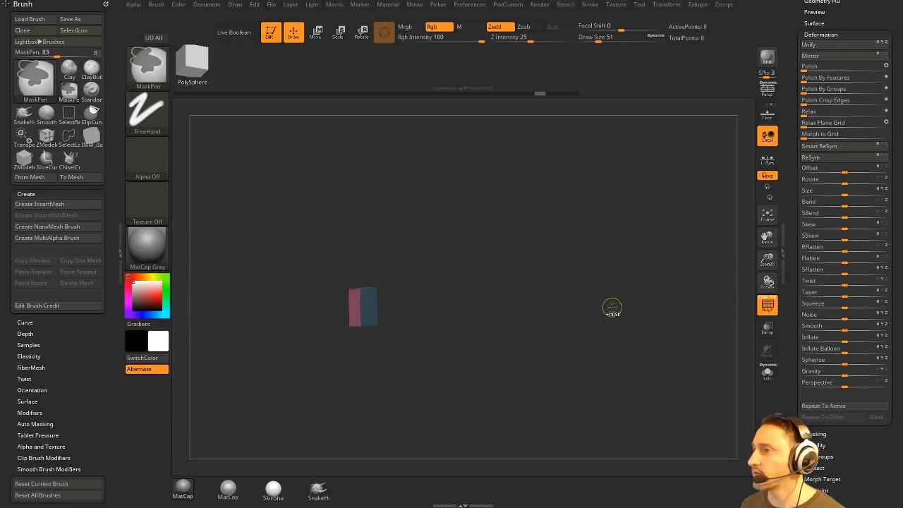
pyautogui.hotkey('ctrl', 'shift', 'z')
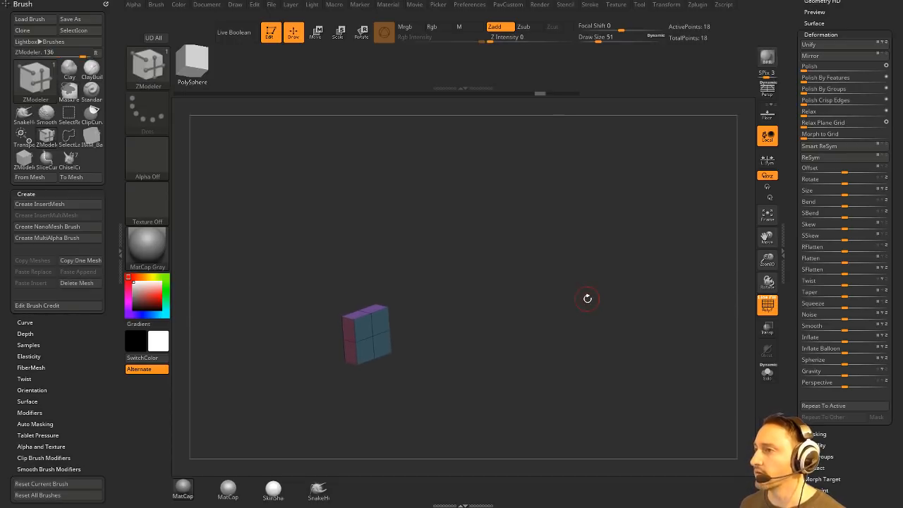
pyautogui.hotkey('ctrl', 'shift', 'z')
pyautogui.hotkey('ctrl', 'shift', 'z')
pyautogui.hotkey('ctrl', 'z')
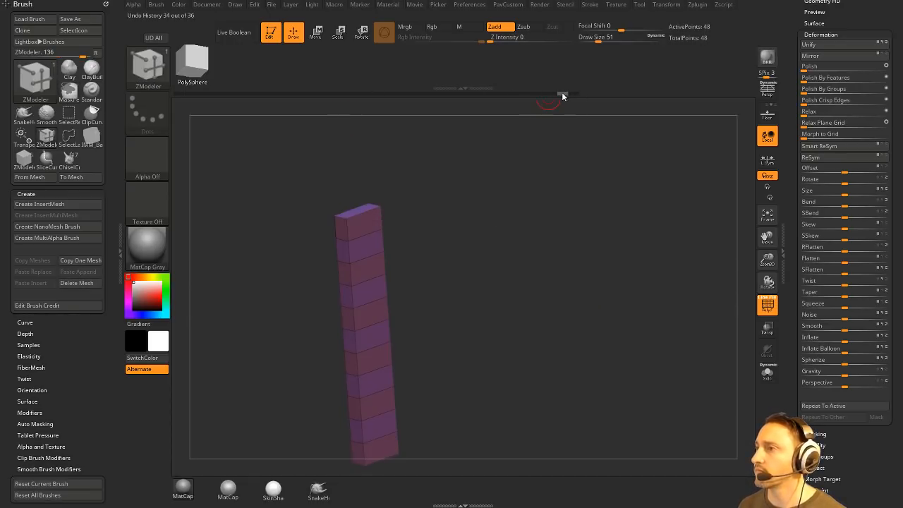
# Open the gizmo's deformer options and undo the bar's edge loops and vertical stretch
pyautogui.press('w')
pyautogui.click(333, 259)
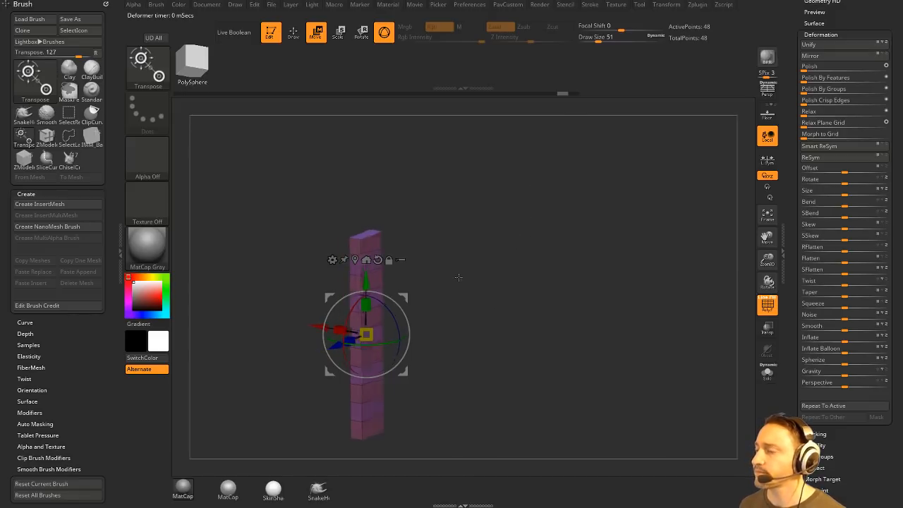
pyautogui.hotkey('ctrl', 'z')
pyautogui.hotkey('ctrl', 'z')
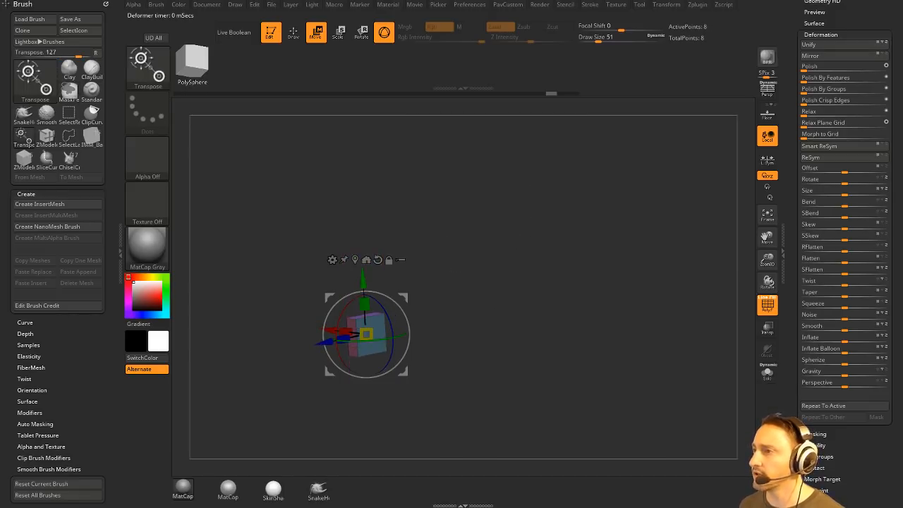
# Try duplicating the short block upward along Y and rotating the copy about Y, and undo both operations
pyautogui.press('q')
pyautogui.press('w')
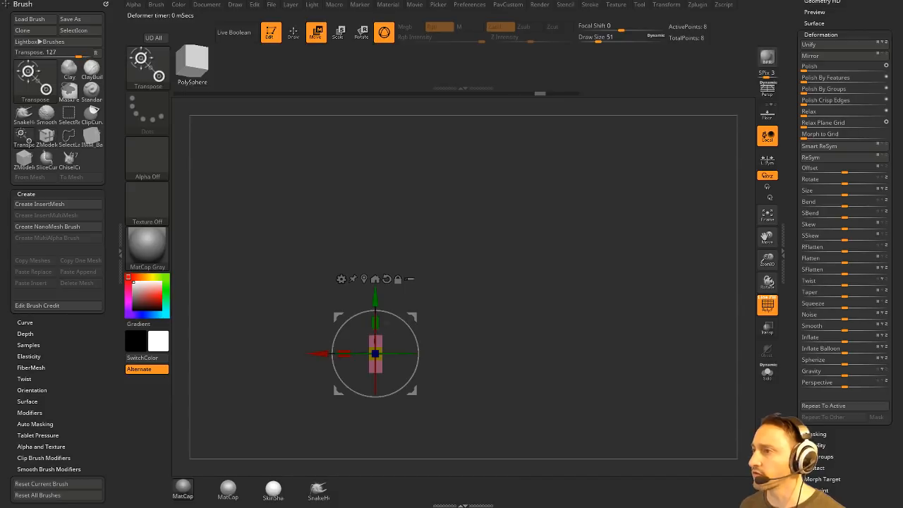
pyautogui.keyDown('ctrl'); pyautogui.moveTo(376, 296); pyautogui.dragTo(375, 220); pyautogui.keyUp('ctrl')
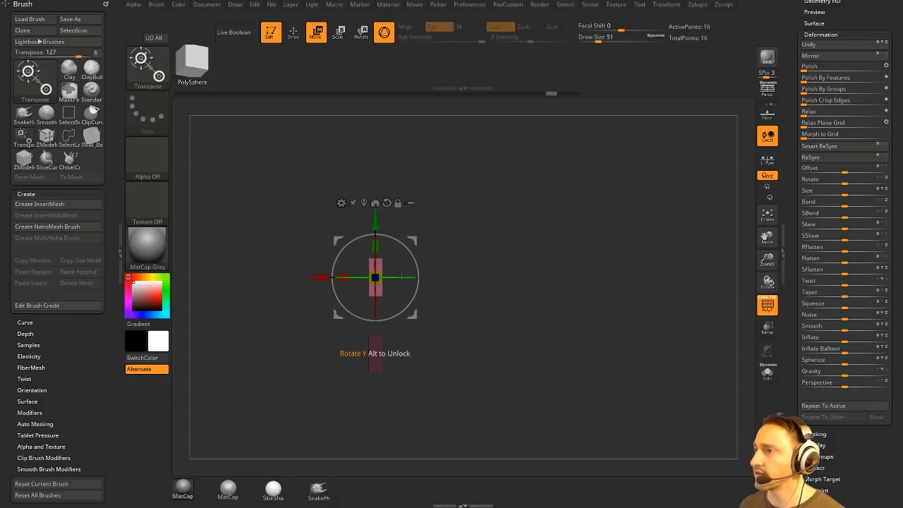
pyautogui.moveTo(400, 277); pyautogui.dragTo(432, 286)
pyautogui.hotkey('ctrl', 'z')
pyautogui.hotkey('ctrl', 'z')
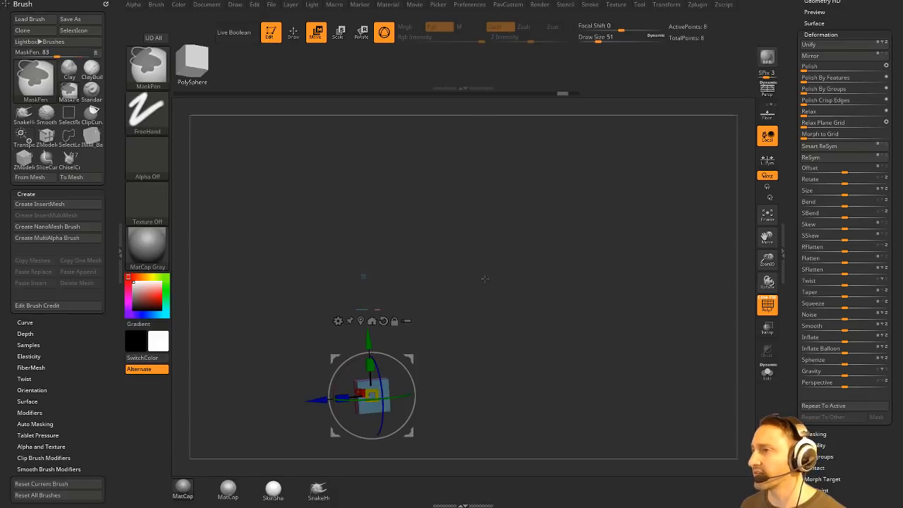
pyautogui.hotkey('ctrl', 'z')
pyautogui.hotkey('ctrl', 'z')
# Scale the short block up along Y into a tall, thin bar
pyautogui.moveTo(486, 279); pyautogui.dragTo(519, 273)
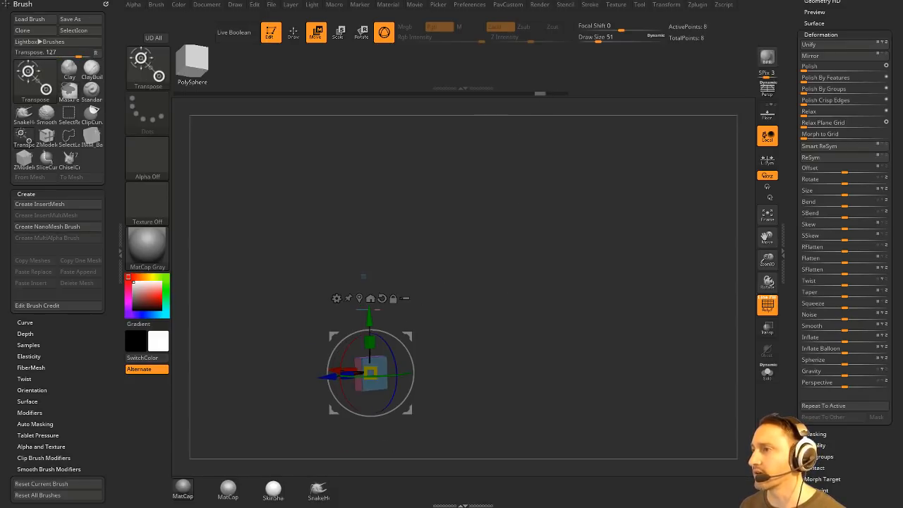
pyautogui.moveTo(369, 341); pyautogui.dragTo(372, 257)
pyautogui.keyDown('alt'); pyautogui.moveTo(463, 311); pyautogui.dragTo(498, 275); pyautogui.keyUp('alt')
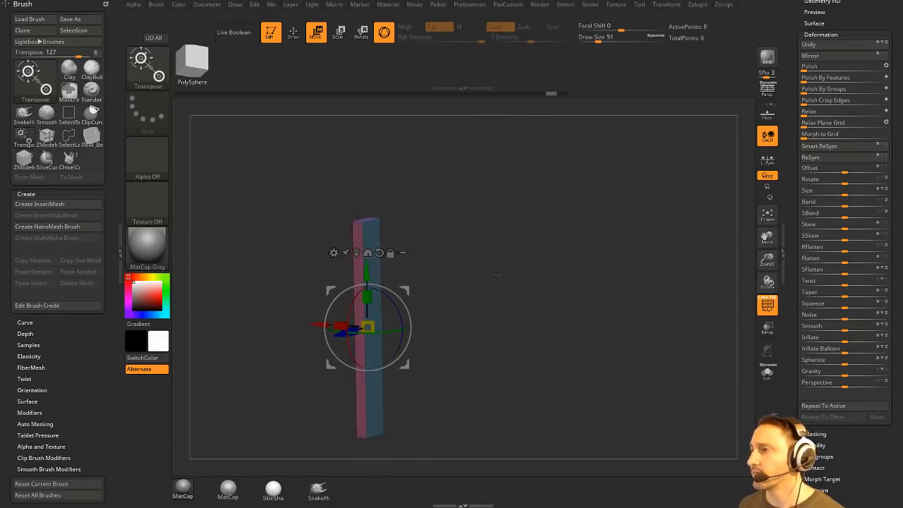
# Insert nine evenly spaced edge loops along the tall bar with ZModeler's Insert Multiple EdgeLoops action
pyautogui.press('q')
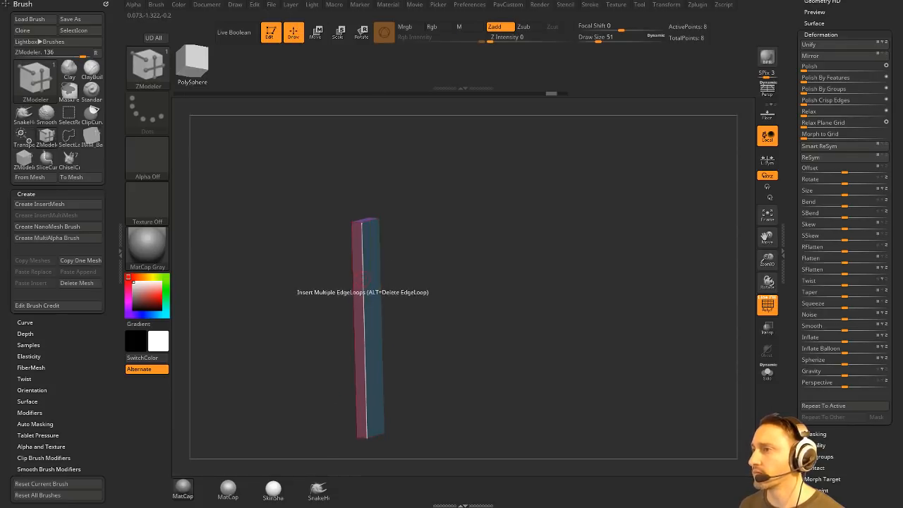
pyautogui.press('space')
pyautogui.click(365, 318)
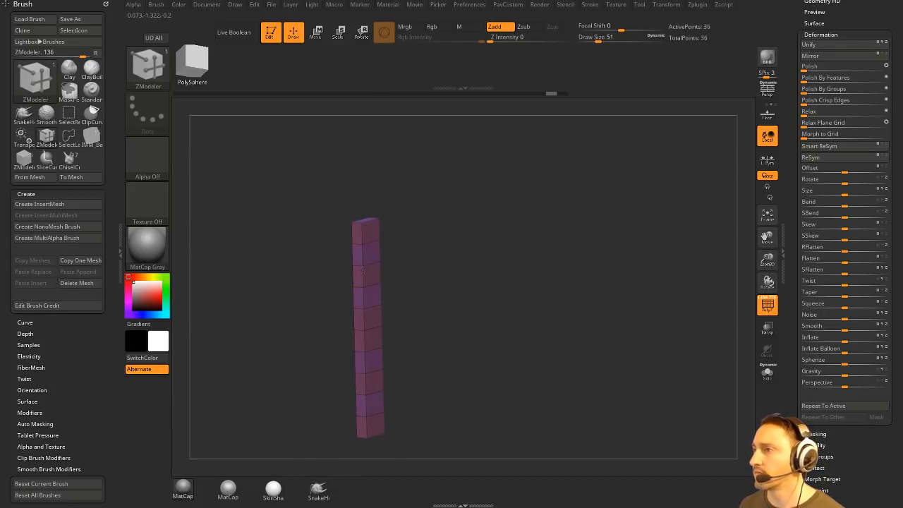
# Twist the segmented bar along its length with the Twist deformer and accept the result
pyautogui.press('w')
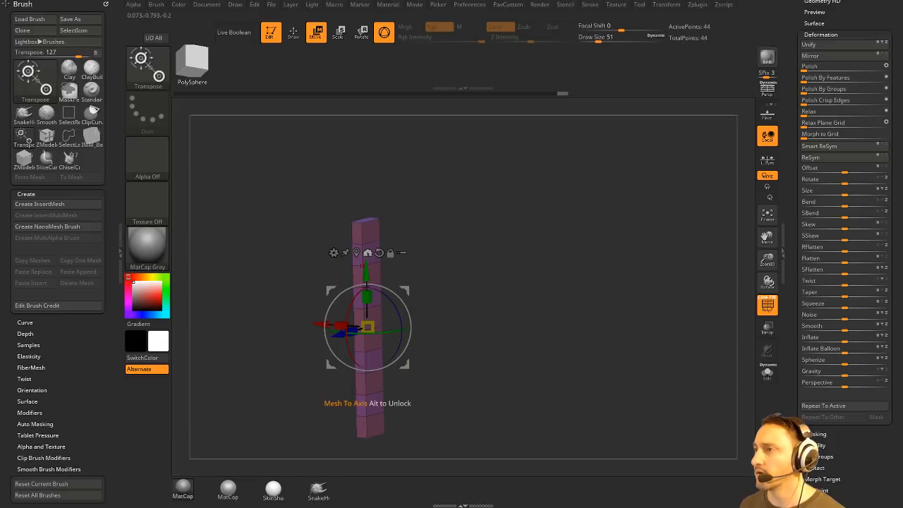
pyautogui.click(334, 253)
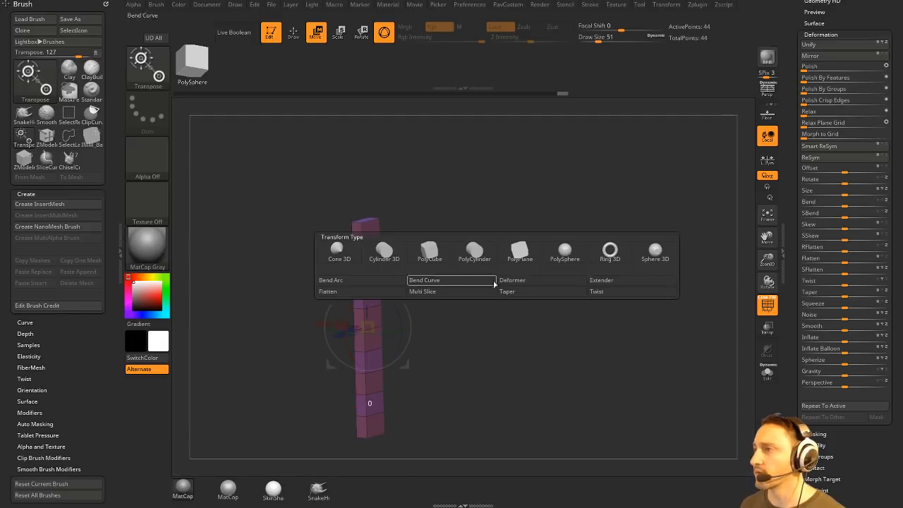
pyautogui.click(603, 290)
pyautogui.moveTo(381, 328); pyautogui.dragTo(416, 356)
pyautogui.hotkey('ctrl', 'z')
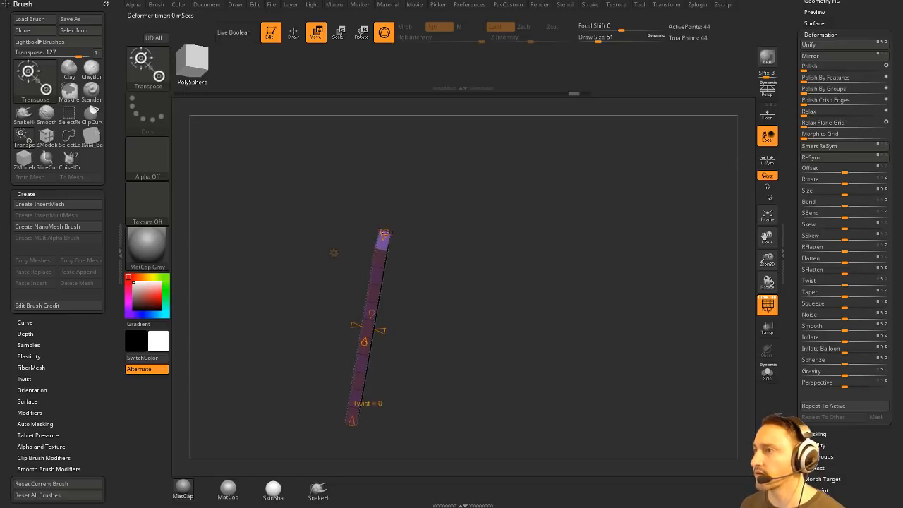
pyautogui.moveTo(385, 233); pyautogui.dragTo(476, 234)
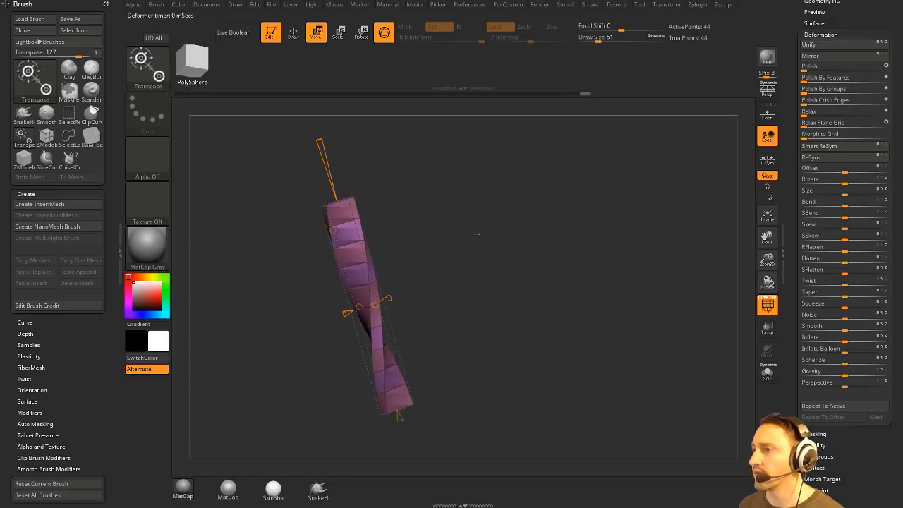
pyautogui.click(332, 230)
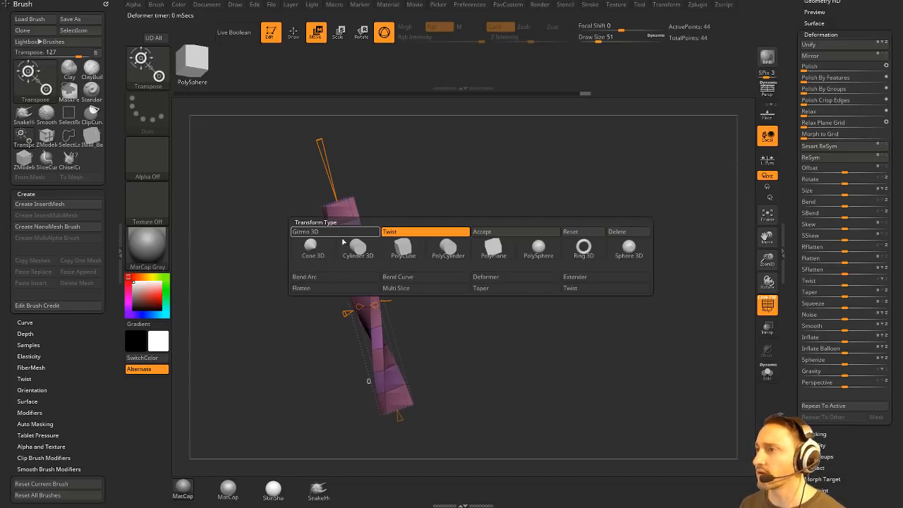
pyautogui.click(481, 232)
pyautogui.keyDown('shift'); pyautogui.moveTo(382, 244); pyautogui.dragTo(365, 356); pyautogui.keyUp('shift')
# Taper the twisted bar with a gizmo deformer, narrowing its upper end and flaring its base
pyautogui.click(332, 338)
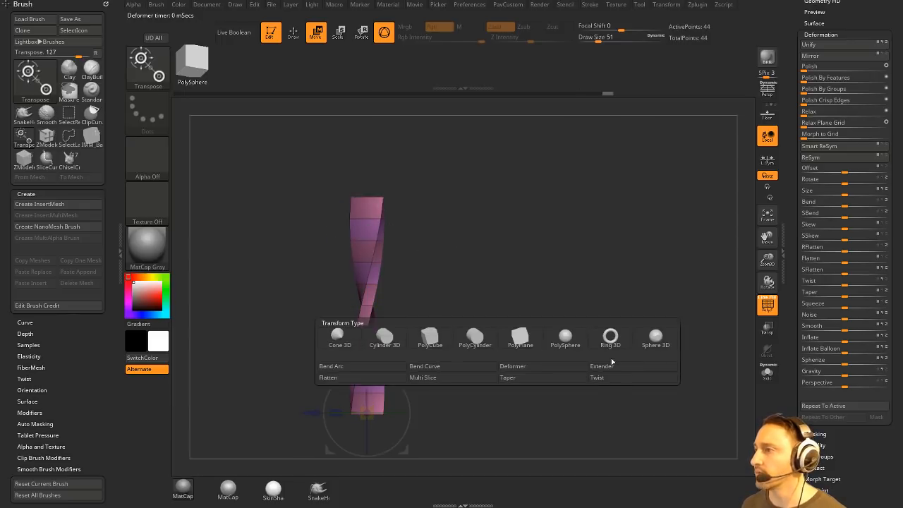
pyautogui.click(592, 377)
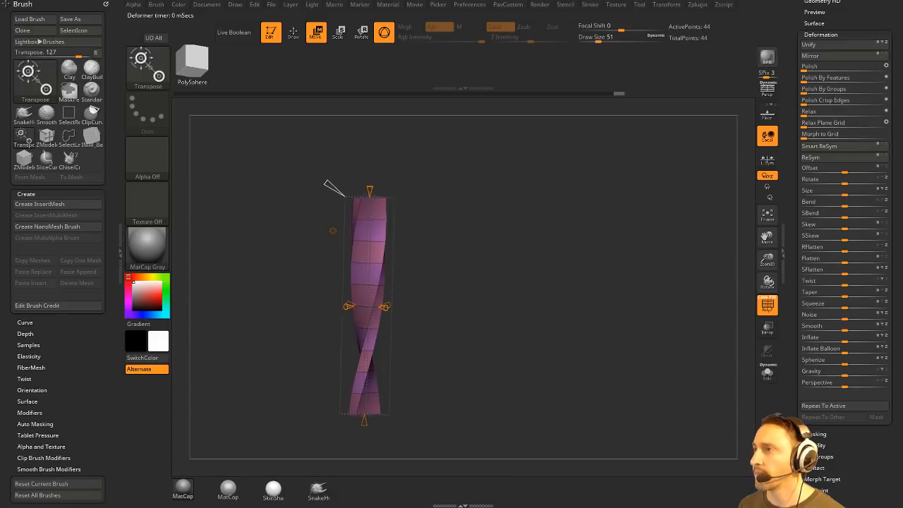
pyautogui.moveTo(369, 204); pyautogui.dragTo(359, 223)
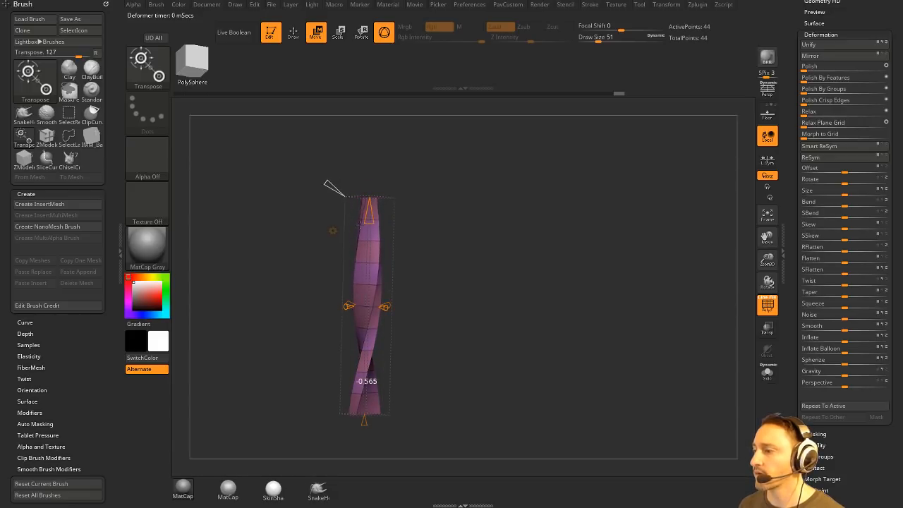
pyautogui.moveTo(364, 434)
pyautogui.mouseDown()
pyautogui.moveTo(363, 457)
pyautogui.moveTo(363, 449)
pyautogui.mouseUp()
pyautogui.press('q')
pyautogui.moveTo(486, 325)
pyautogui.mouseDown()
pyautogui.moveTo(532, 318)
pyautogui.moveTo(539, 329)
pyautogui.moveTo(473, 334)
pyautogui.moveTo(539, 306)
pyautogui.moveTo(585, 330)
pyautogui.moveTo(542, 288)
pyautogui.moveTo(603, 310)
pyautogui.moveTo(526, 308)
pyautogui.moveTo(512, 280)
pyautogui.moveTo(556, 308)
pyautogui.moveTo(543, 291)
pyautogui.moveTo(507, 285)
pyautogui.mouseUp()
# Merge the whole bar into one polygroup and regroup its sides by normals
pyautogui.hotkey('ctrl', 'w')
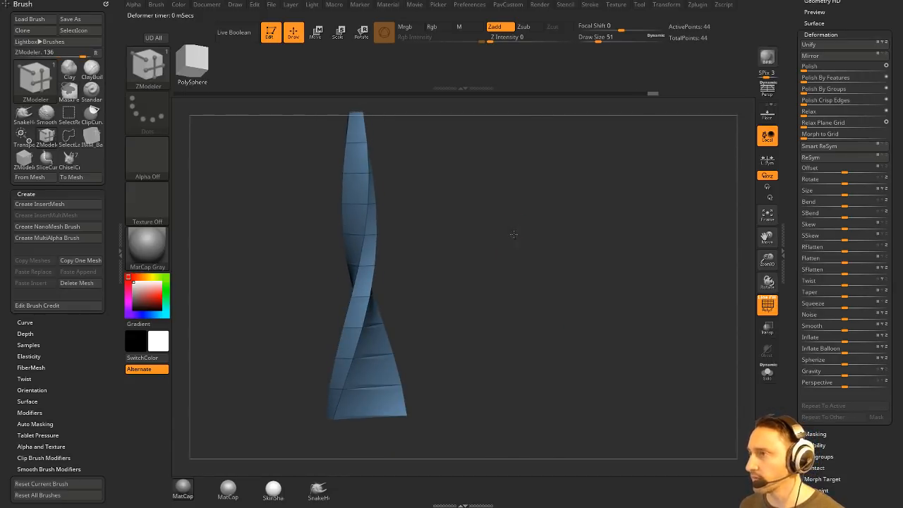
pyautogui.moveTo(514, 234); pyautogui.dragTo(540, 268)
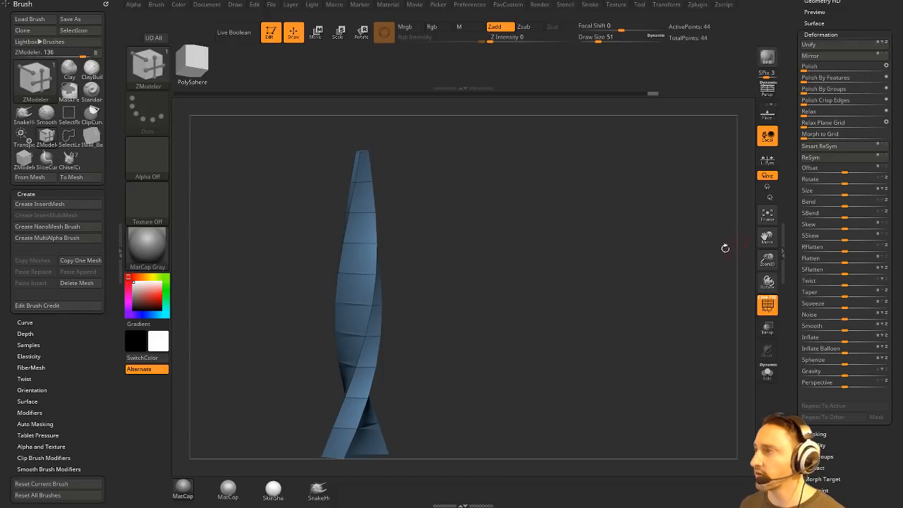
pyautogui.hotkey('ctrl', 'd')
pyautogui.moveTo(791, 246); pyautogui.dragTo(789, 371)
pyautogui.hotkey('ctrl', 'z')
pyautogui.moveTo(644, 299); pyautogui.dragTo(631, 295)
pyautogui.press('3')
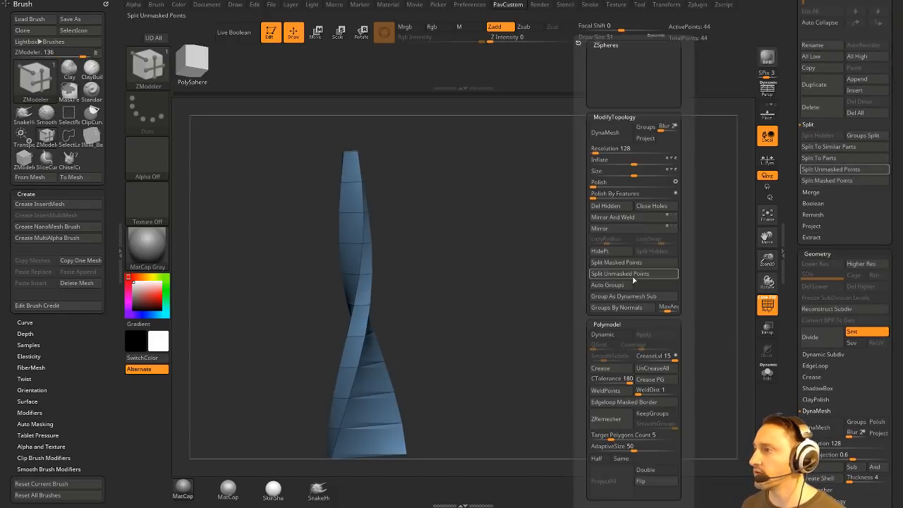
pyautogui.click(621, 308)
pyautogui.moveTo(536, 355); pyautogui.dragTo(596, 304)
# Crease the bar's edges along the polygroup borders
pyautogui.press('3')
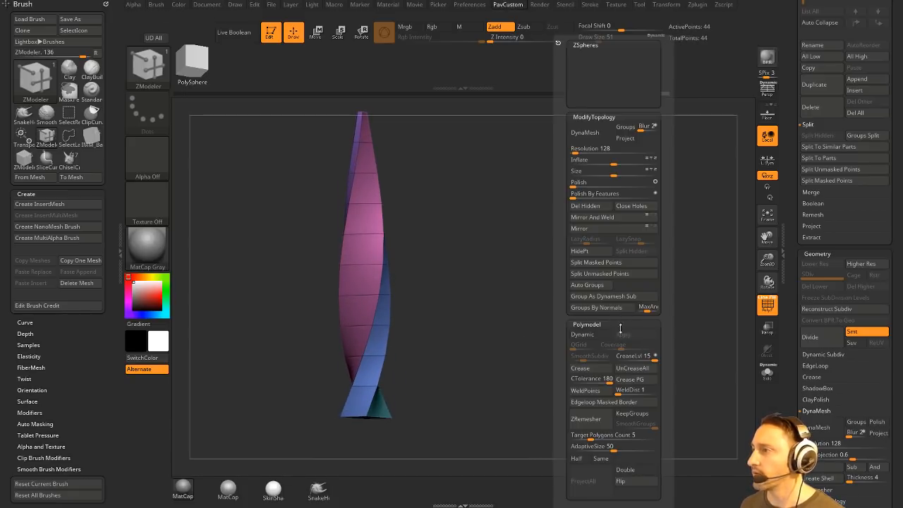
pyautogui.click(640, 379)
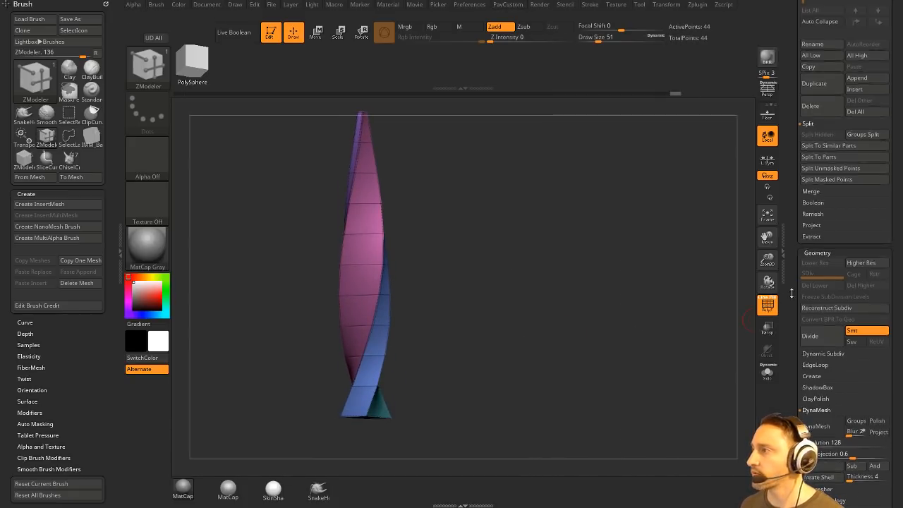
pyautogui.scroll(5, 791, 293)
# Enable dynamic subdivision on the bar with CreaseLvl 2 and compare the smoothed and unsmoothed mesh
pyautogui.press('3')
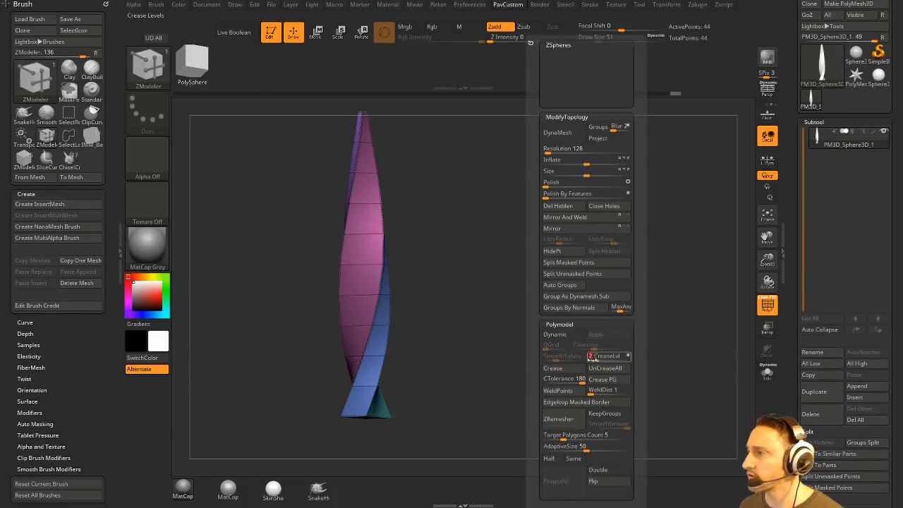
pyautogui.click(555, 333)
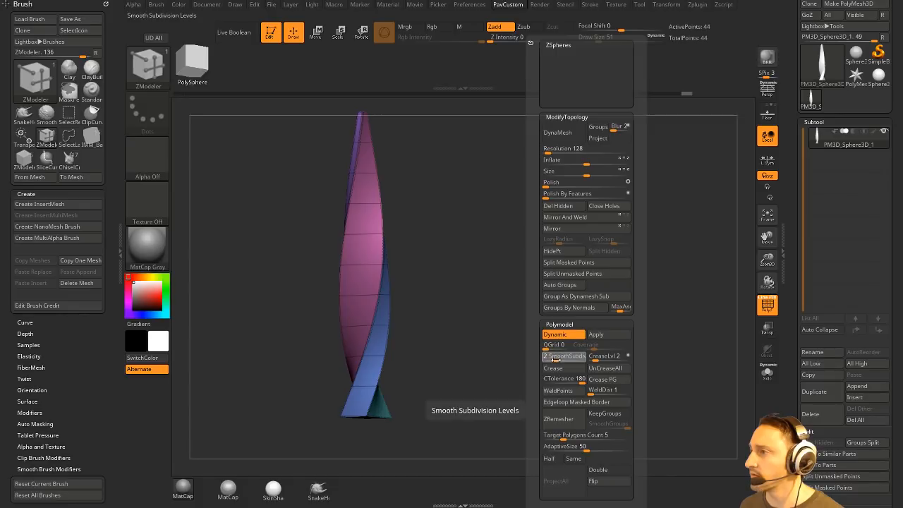
pyautogui.moveTo(556, 357); pyautogui.dragTo(591, 358)
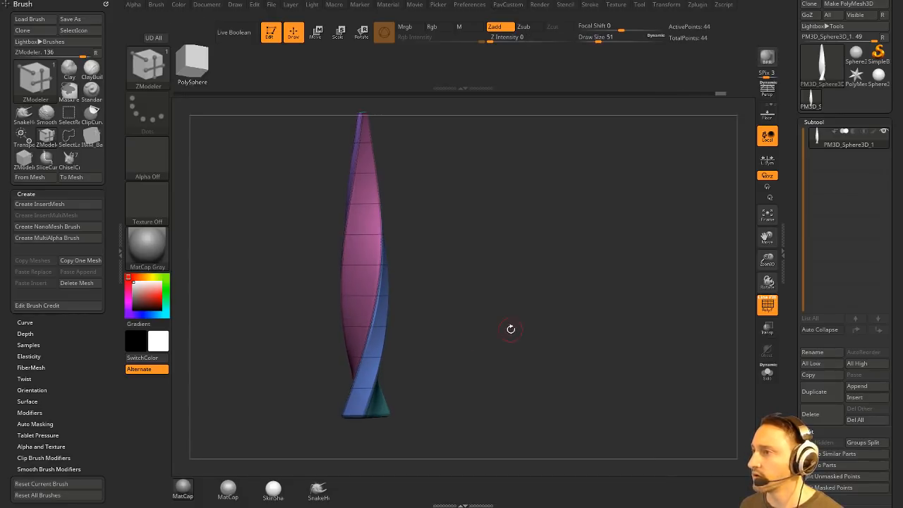
pyautogui.hotkey('shift', 'd')
pyautogui.press('d')
pyautogui.moveTo(514, 301); pyautogui.dragTo(562, 303)
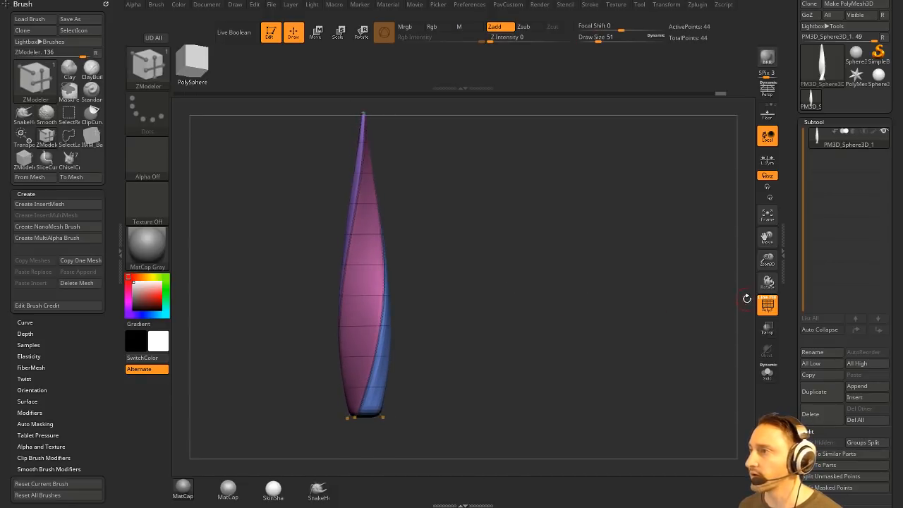
pyautogui.click(768, 304)
pyautogui.click(767, 305)
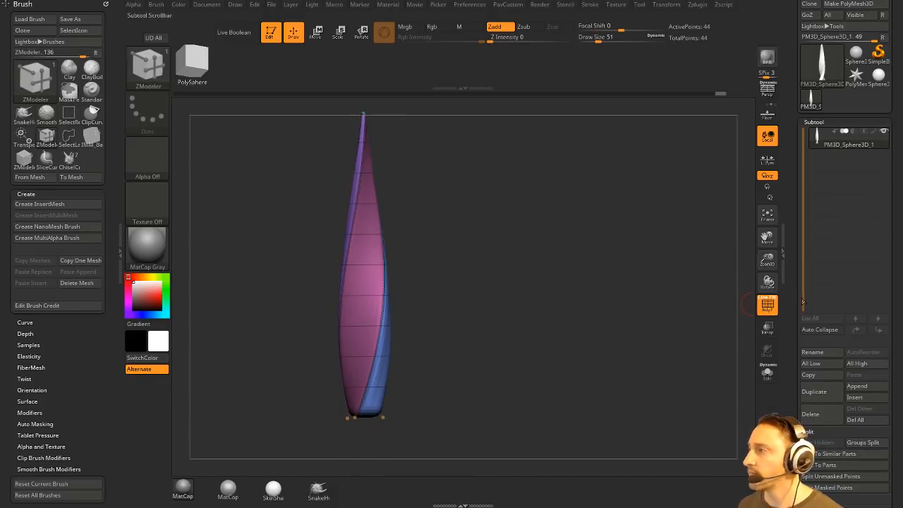
pyautogui.moveTo(801, 349); pyautogui.dragTo(800, 241)
pyautogui.scroll(-5, 801, 240)
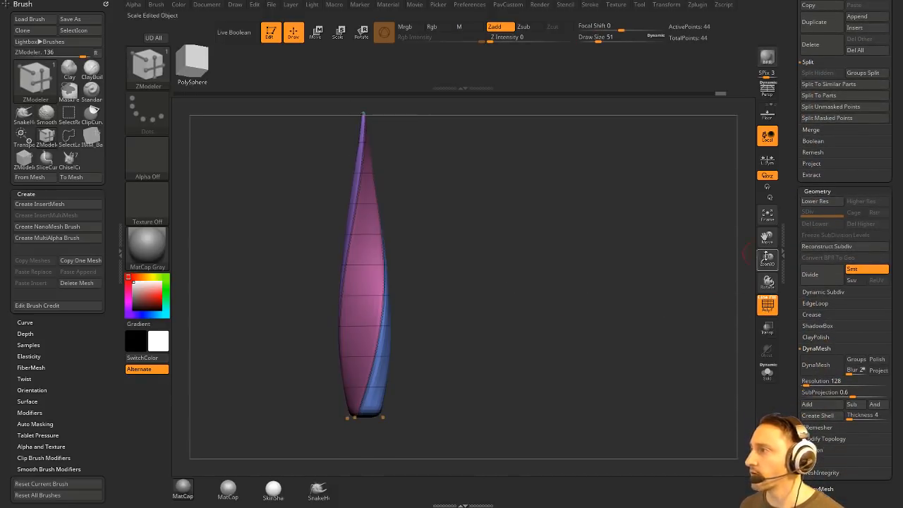
# Try dynamic subdivision with SmoothSubdiv 1 and CreaseLvl 0, switching the smoothing off and on to compare
pyautogui.press('space')
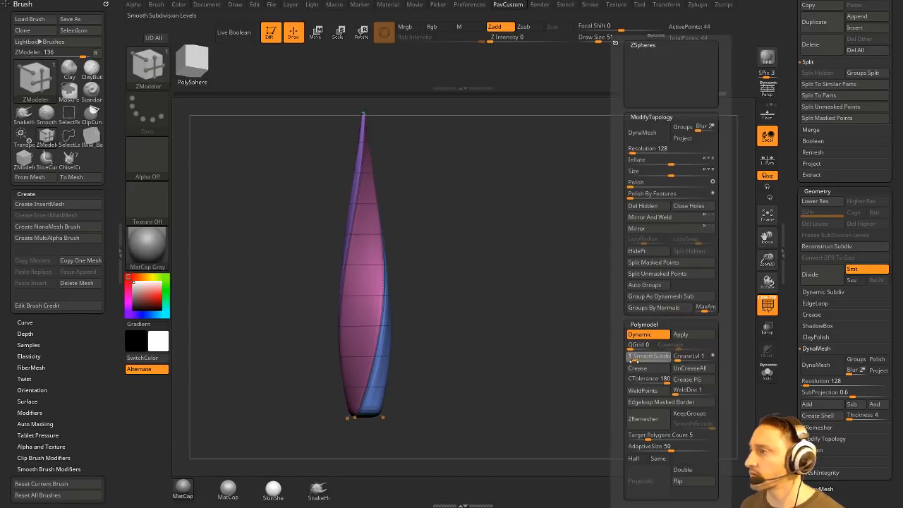
pyautogui.click(631, 358)
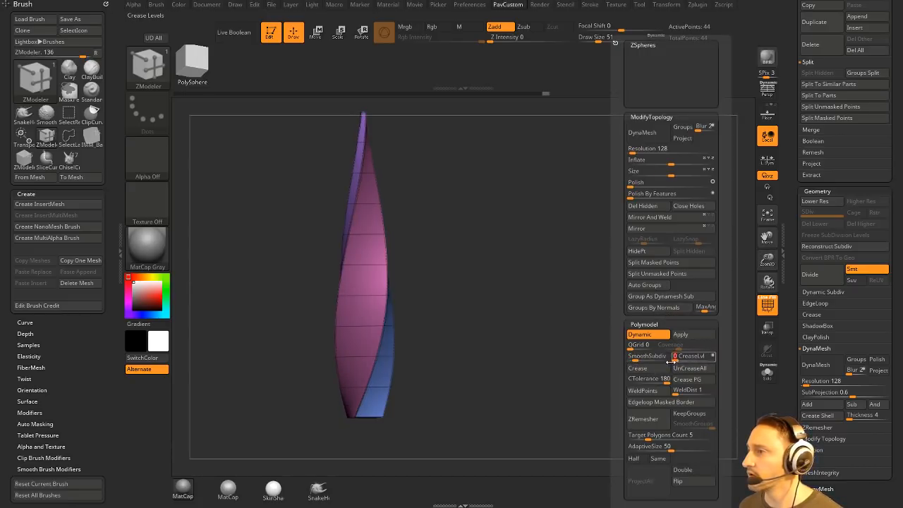
pyautogui.hotkey('shift', 'd')
pyautogui.press('d')
pyautogui.hotkey('shift', 'd')
pyautogui.press('d')
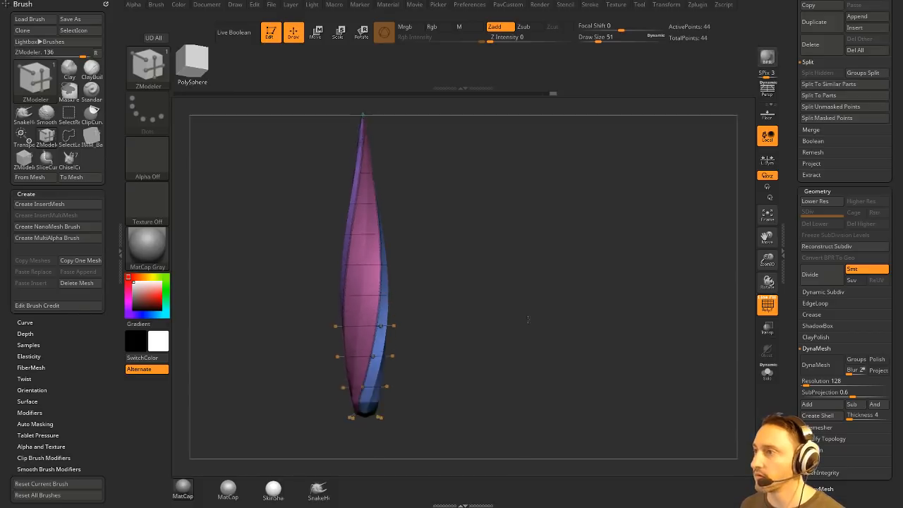
pyautogui.hotkey('shift', 'd')
pyautogui.press('d')
# Readjust the smooth subdivision and crease levels for a slightly bevelled bar, and compare it with the unsmoothed mesh
pyautogui.press('space')
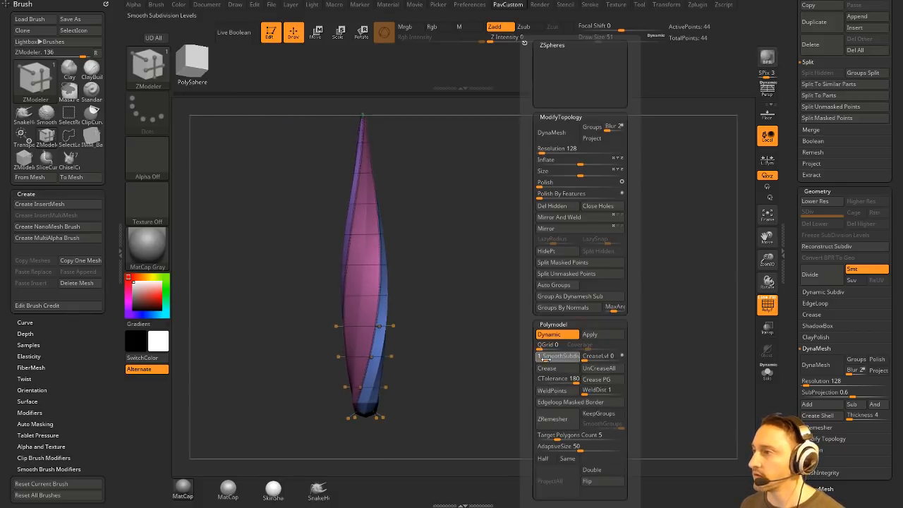
pyautogui.click(615, 357)
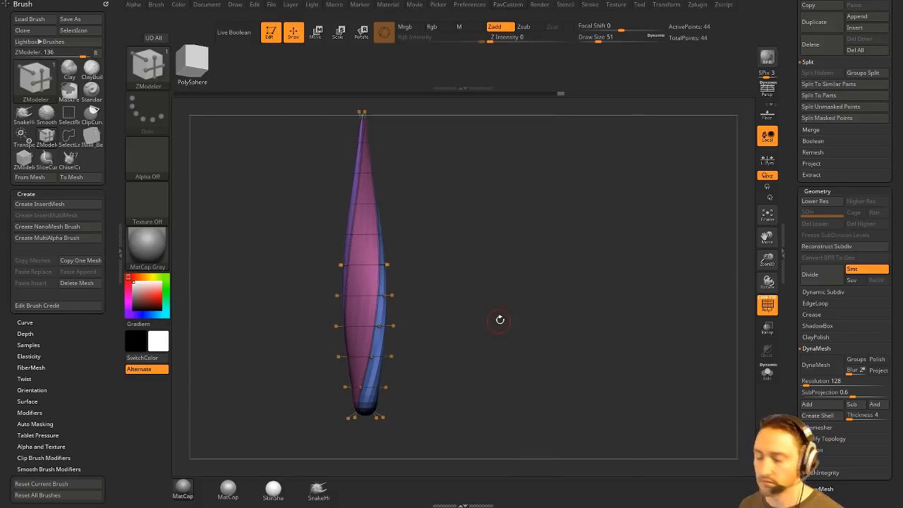
pyautogui.hotkey('shift', 'd')
pyautogui.press('d')
pyautogui.press('space')
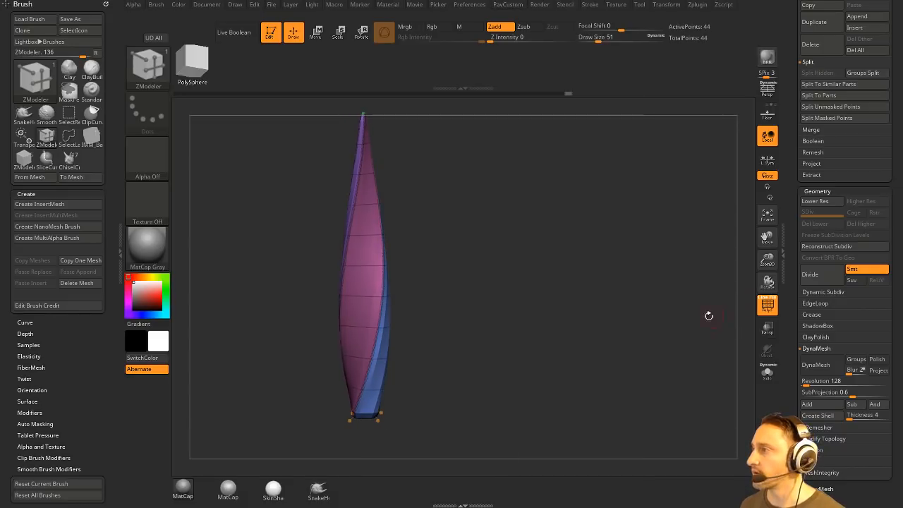
# Apply the dynamic subdivision to the bar and delete its lower subdivision levels
pyautogui.press('space')
pyautogui.click(700, 335)
pyautogui.moveTo(604, 325); pyautogui.dragTo(599, 339)
pyautogui.click(815, 224)
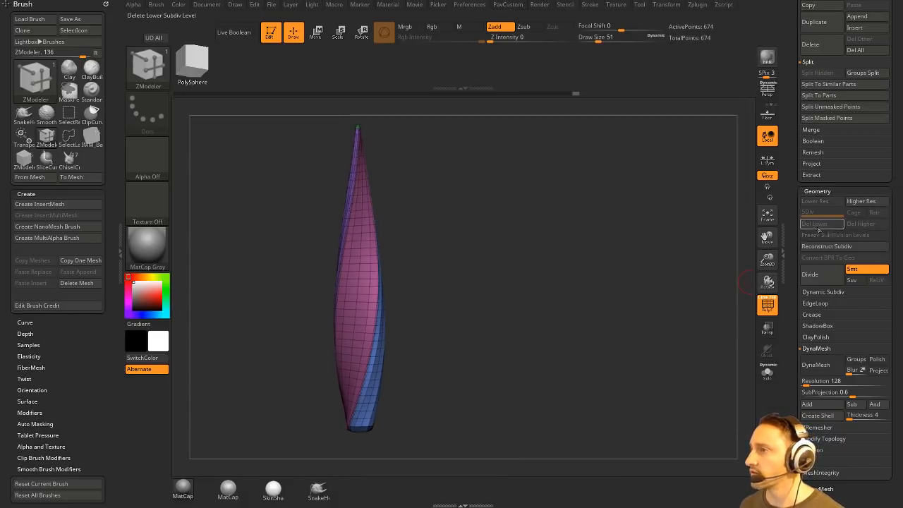
# Try deleting lengthwise edge loops with the ZModeler Insert Single EdgeLoop action and undo the last two deletions
pyautogui.moveTo(676, 246); pyautogui.dragTo(565, 302)
pyautogui.press('space')
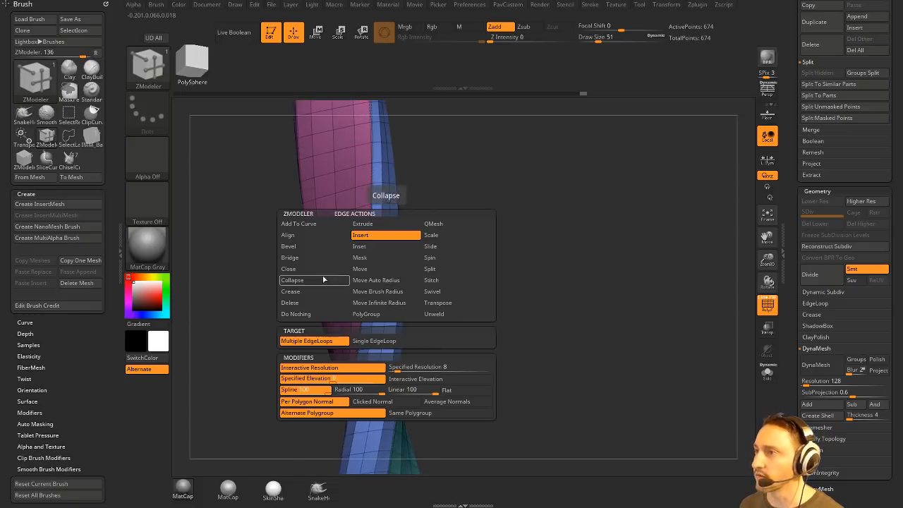
pyautogui.click(375, 340)
pyautogui.keyDown('alt'); pyautogui.click(392, 260); pyautogui.keyUp('alt')
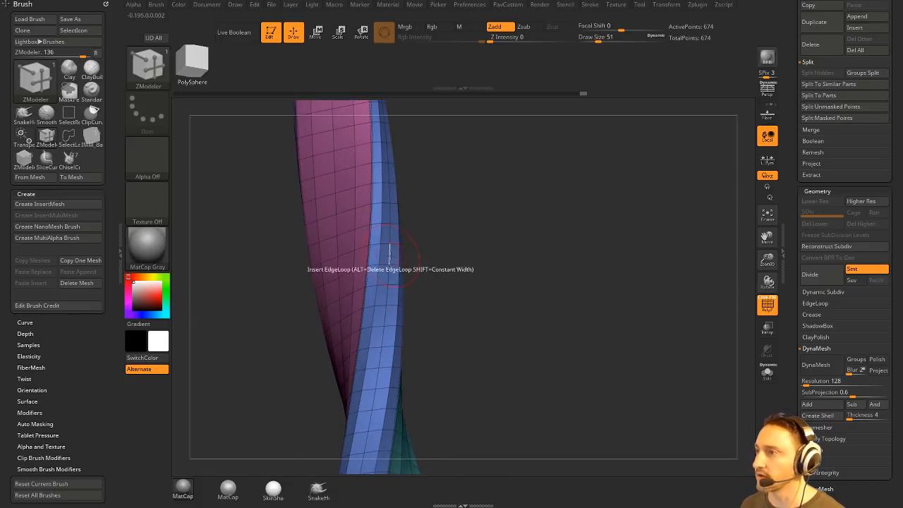
pyautogui.moveTo(483, 247); pyautogui.dragTo(424, 258)
pyautogui.keyDown('alt'); pyautogui.click(431, 256); pyautogui.keyUp('alt')
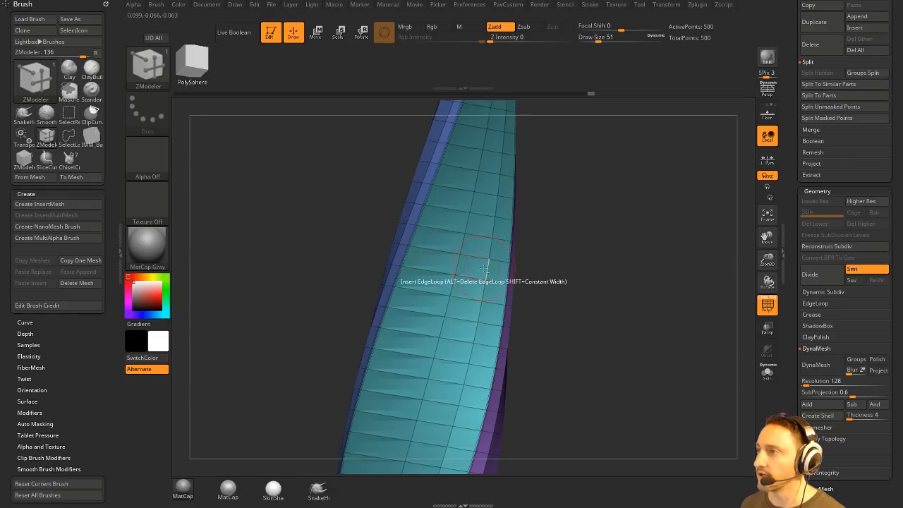
pyautogui.keyDown('alt'); pyautogui.click(484, 264); pyautogui.keyUp('alt')
pyautogui.moveTo(565, 262)
pyautogui.mouseDown()
pyautogui.moveTo(676, 283)
pyautogui.moveTo(589, 292)
pyautogui.mouseUp()
pyautogui.hotkey('ctrl', 'z')
pyautogui.hotkey('ctrl', 'z')
# Try polygrouping a ring of polygons near the bar's upper end with the ZModeler edge PolyGroup action
pyautogui.press('s')
pyautogui.moveTo(581, 275)
pyautogui.keyDown('alt'); pyautogui.mouseDown()
pyautogui.moveTo(570, 224)
pyautogui.moveTo(606, 359)
pyautogui.moveTo(577, 347)
pyautogui.moveTo(598, 347)
pyautogui.moveTo(583, 305)
pyautogui.mouseUp(); pyautogui.keyUp('alt')
pyautogui.moveTo(516, 280); pyautogui.dragTo(540, 253)
pyautogui.press('space')
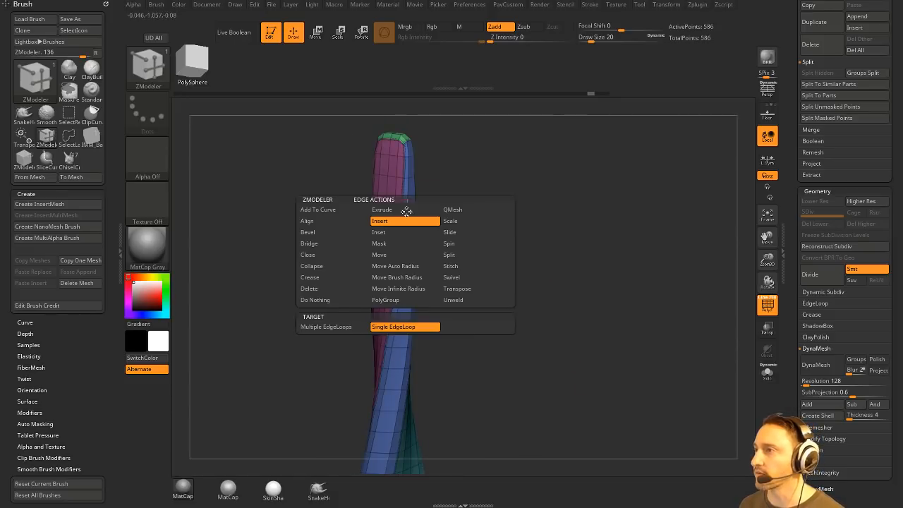
pyautogui.click(387, 300)
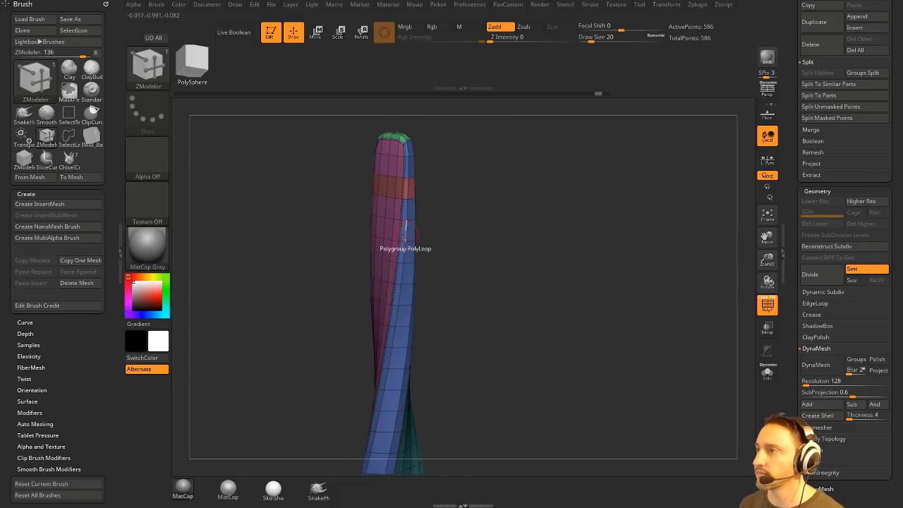
pyautogui.moveTo(470, 201); pyautogui.dragTo(433, 193)
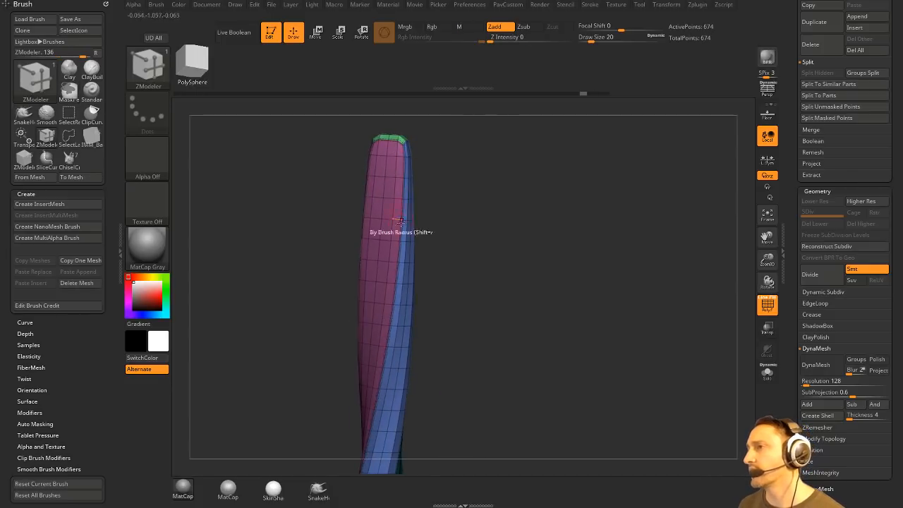
# Polygroup the narrow blue side with ZModeler's polygon PolyGroup action, targeting Polygroup All with the Point Order option
pyautogui.moveTo(489, 213); pyautogui.dragTo(410, 242)
pyautogui.press('space')
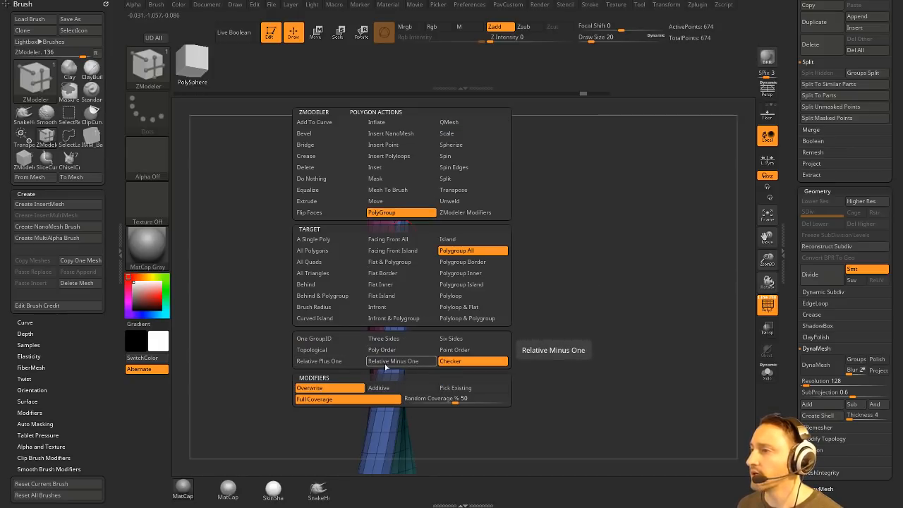
pyautogui.click(446, 354)
pyautogui.click(402, 255)
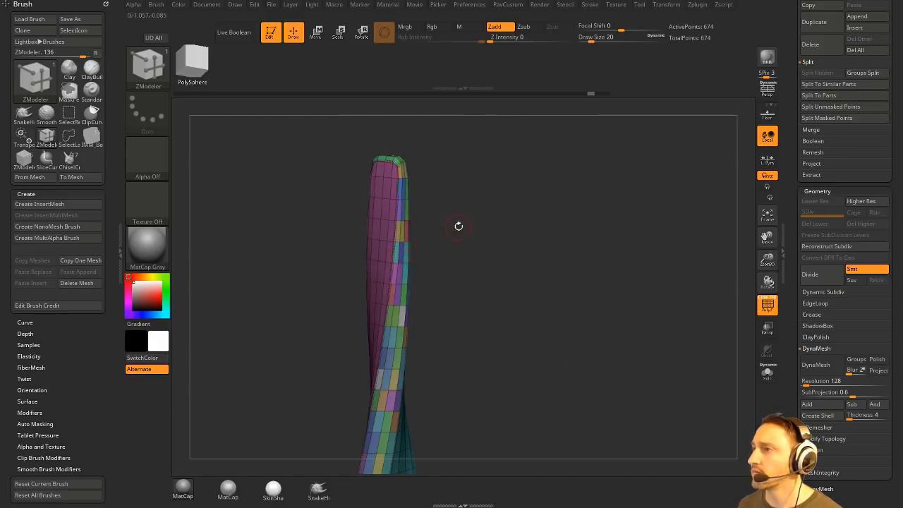
pyautogui.keyDown('alt'); pyautogui.moveTo(457, 226); pyautogui.dragTo(450, 292); pyautogui.keyUp('alt')
pyautogui.press('space')
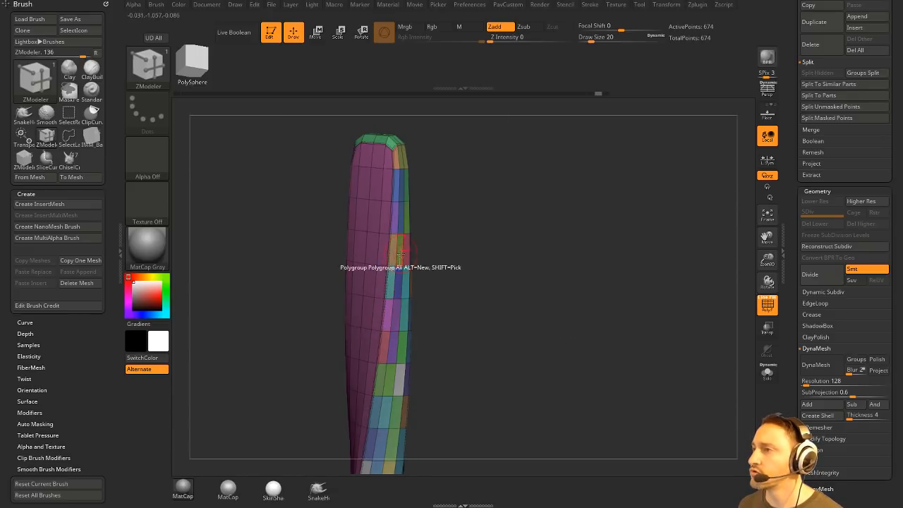
# Try the Topological and Three Sides options of ZModeler's polygon PolyGroup action on the bar's wide face, targeting Polygroup All
pyautogui.press('space')
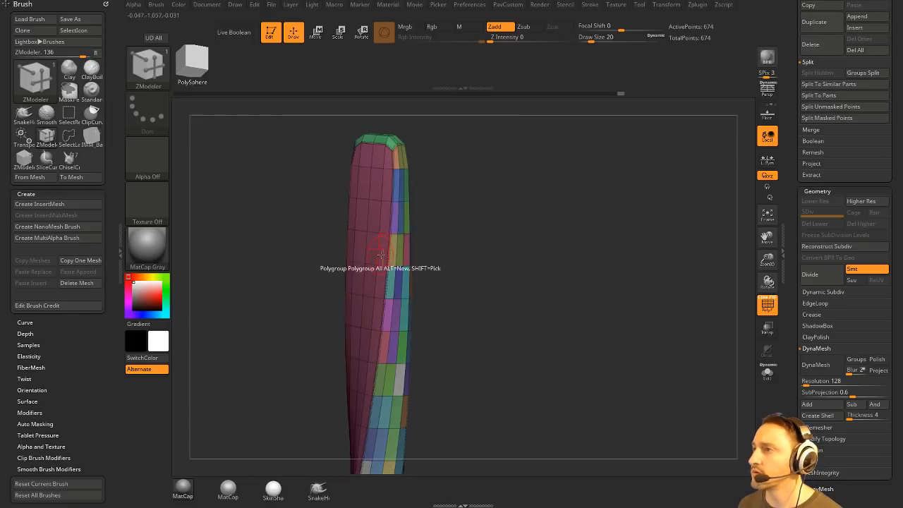
pyautogui.press('space')
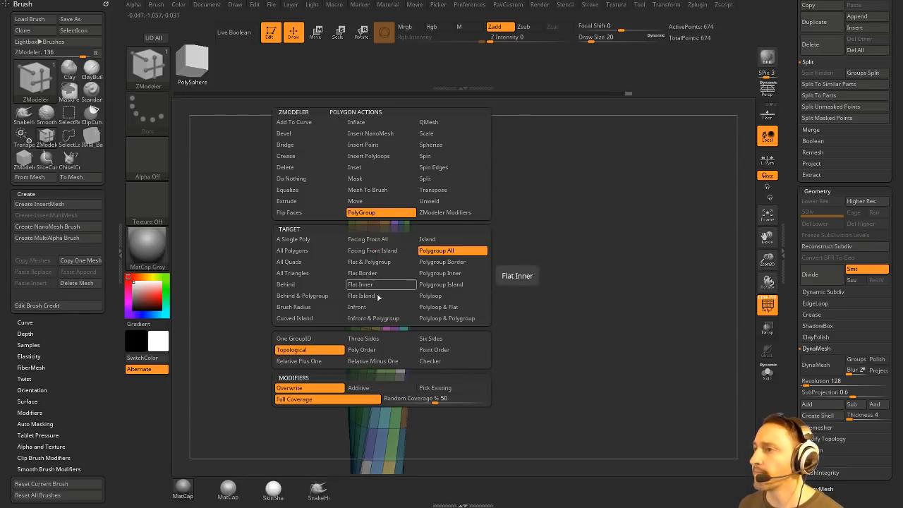
pyautogui.click(429, 295)
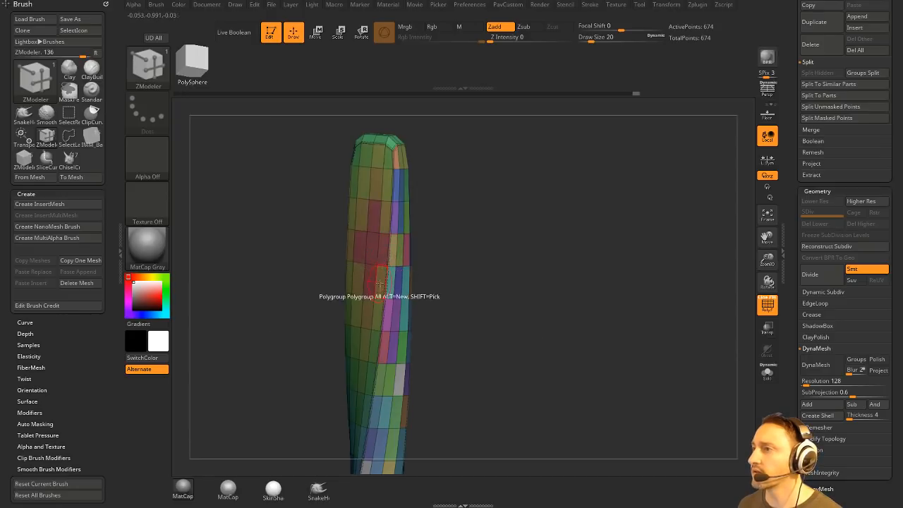
pyautogui.press('space')
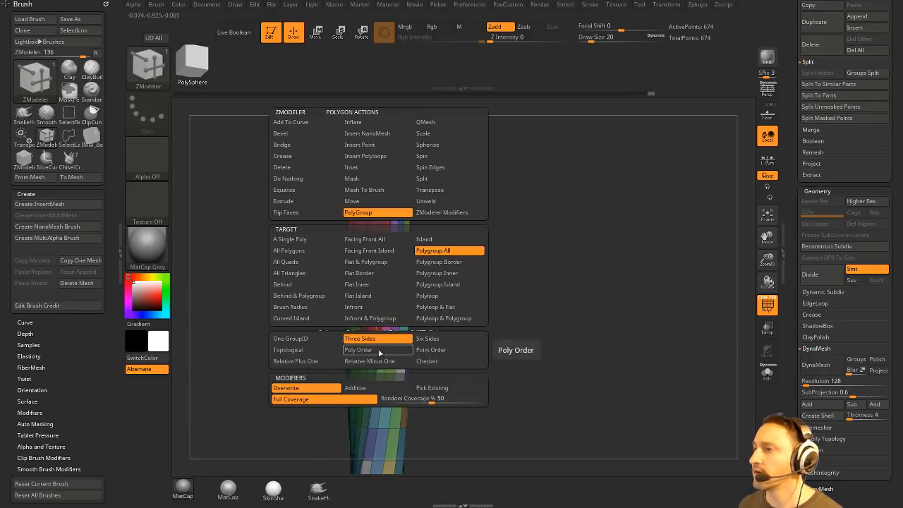
pyautogui.click(380, 353)
# Assign the whole bar to a single polygroup
pyautogui.press('ctrl')
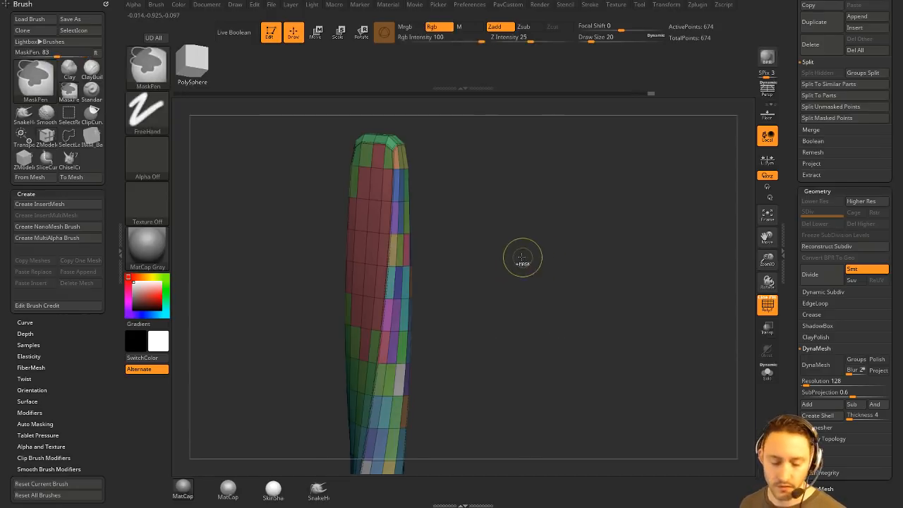
pyautogui.hotkey('ctrl', 'w')
pyautogui.moveTo(522, 257); pyautogui.dragTo(469, 300)
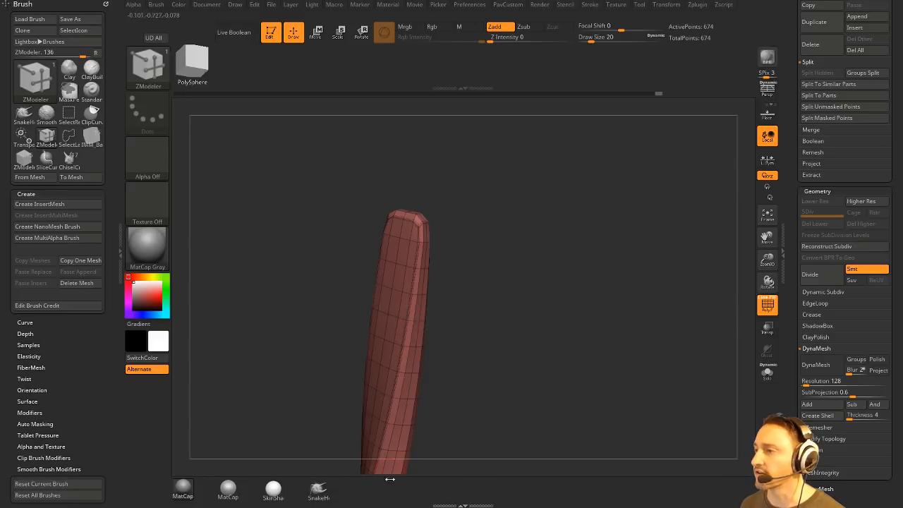
pyautogui.moveTo(527, 356); pyautogui.dragTo(480, 282)
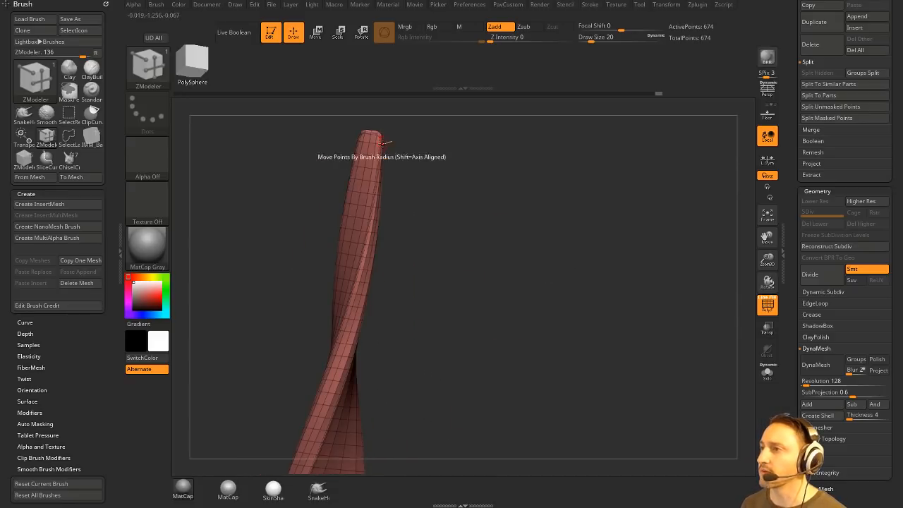
pyautogui.moveTo(484, 353); pyautogui.dragTo(500, 299)
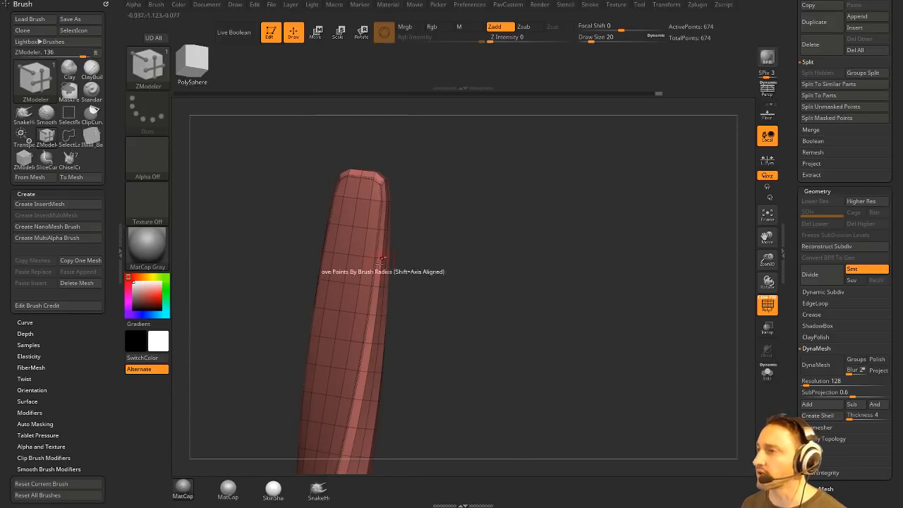
# Polygroup alternating polygon rings around the bar's upper part with ZModeler's edge PolyGroup PolyLoop action
pyautogui.press('space')
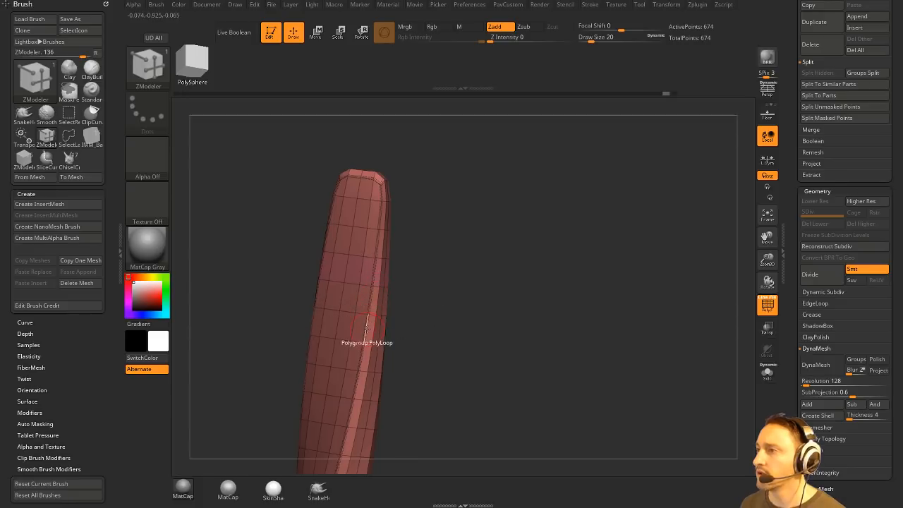
pyautogui.keyDown('alt'); pyautogui.moveTo(429, 340); pyautogui.dragTo(438, 305); pyautogui.keyUp('alt')
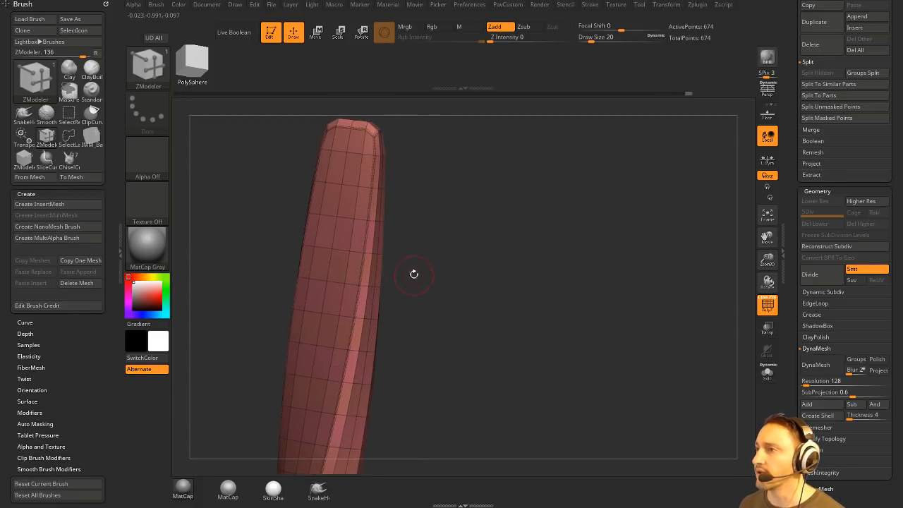
pyautogui.hotkey('ctrl', 'shift')
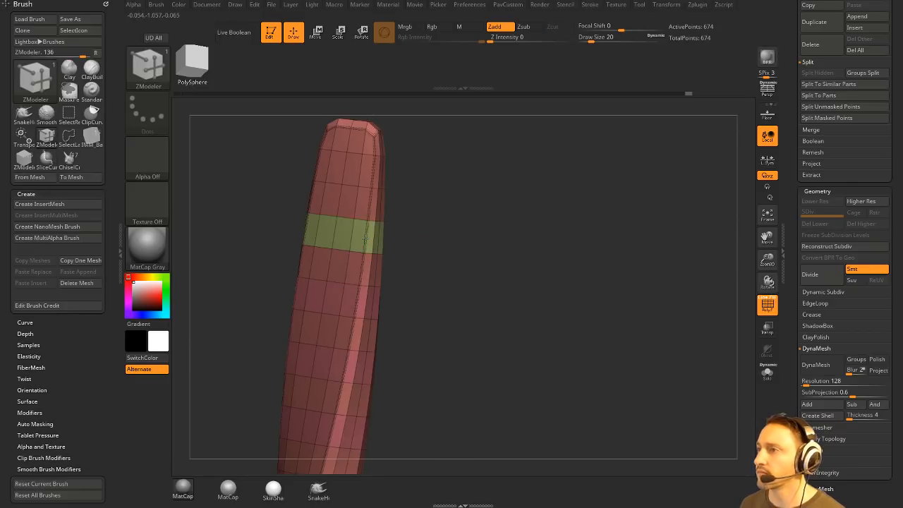
pyautogui.click(349, 300)
pyautogui.click(333, 363)
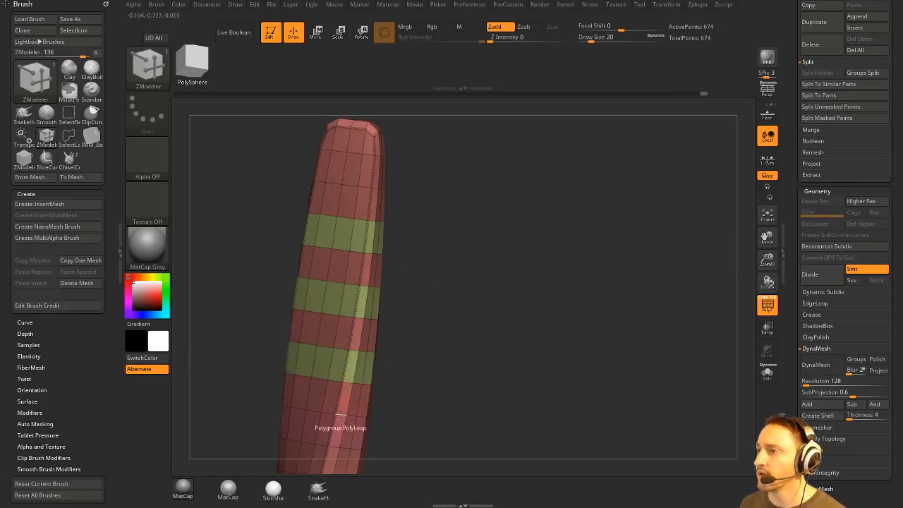
# Try extruding the green bands with ZModeler's QMesh action targeting Polygroup All, and undo it
pyautogui.press('space')
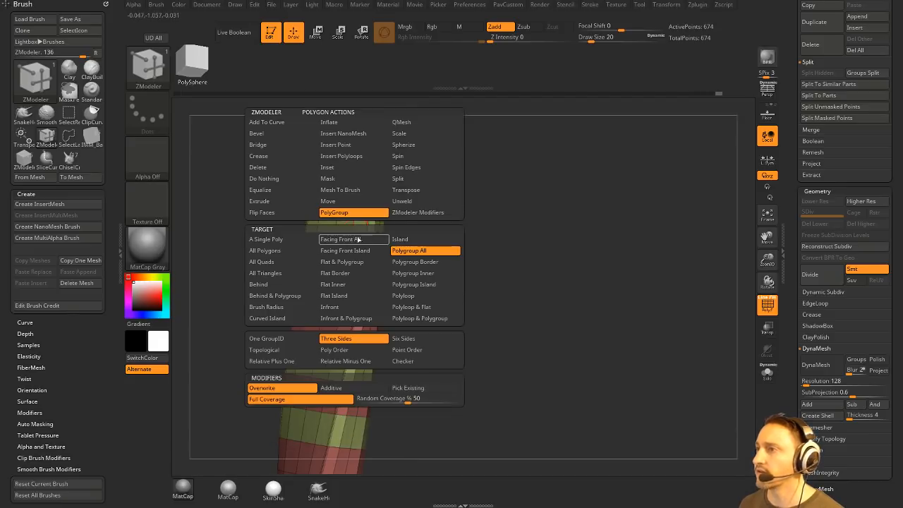
pyautogui.click(401, 122)
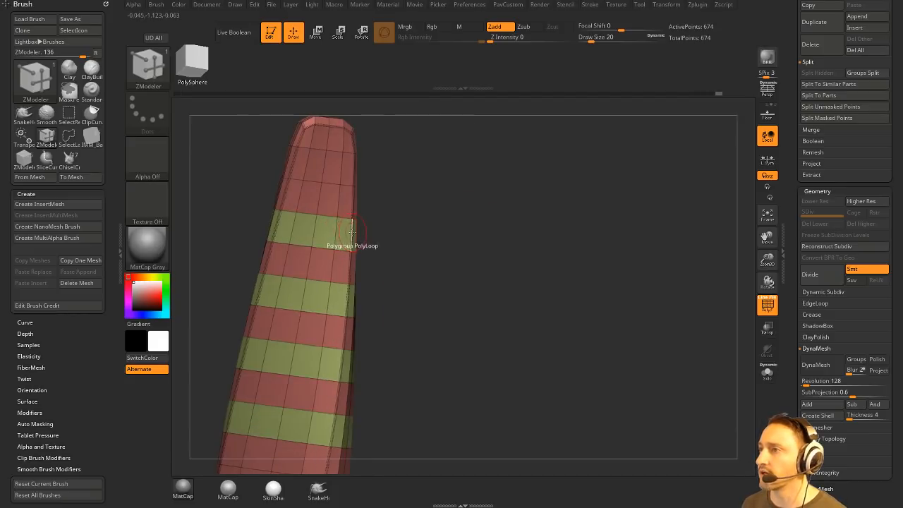
pyautogui.moveTo(346, 234); pyautogui.dragTo(409, 236)
pyautogui.hotkey('ctrl', 'z')
# Inset the green bands with ZModeler's Inset action, targeting Polygroup All with the Inset Region option
pyautogui.keyDown('ctrl'); pyautogui.moveTo(424, 217); pyautogui.dragTo(431, 256, button='right'); pyautogui.keyUp('ctrl')
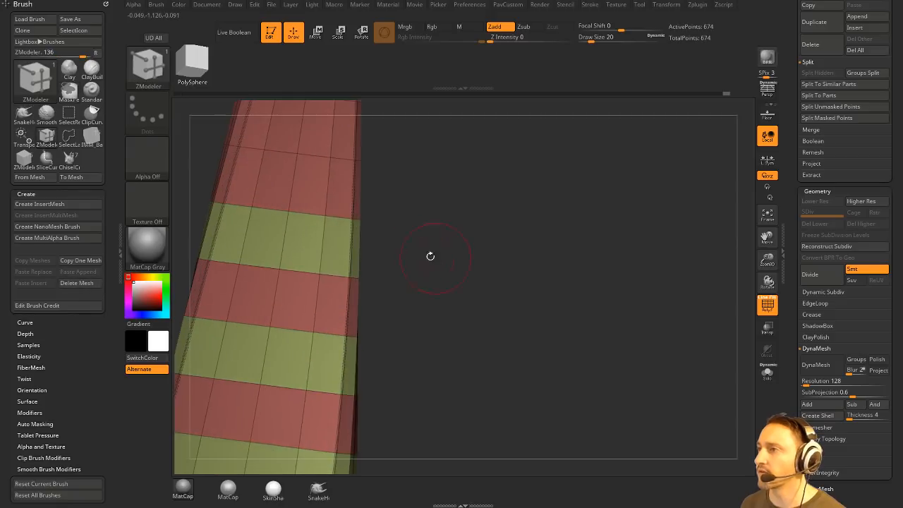
pyautogui.press('space')
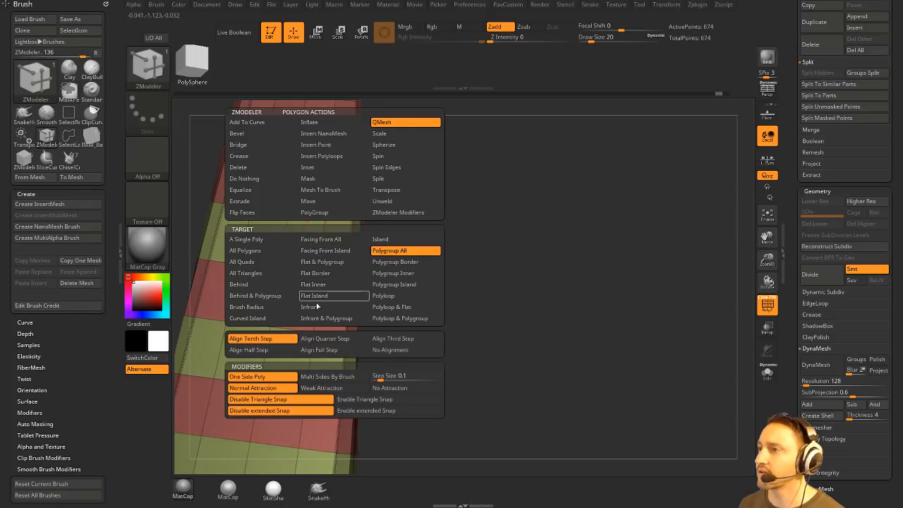
pyautogui.click(322, 170)
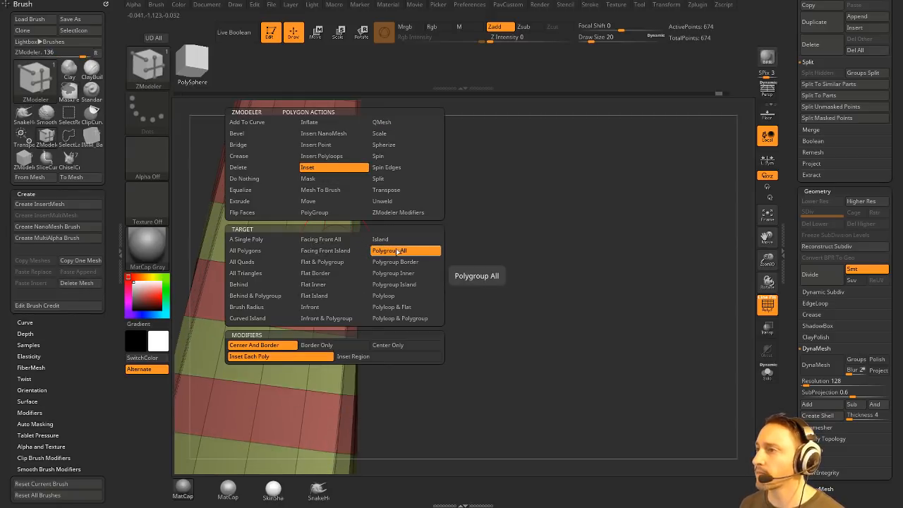
pyautogui.click(369, 357)
pyautogui.click(332, 254)
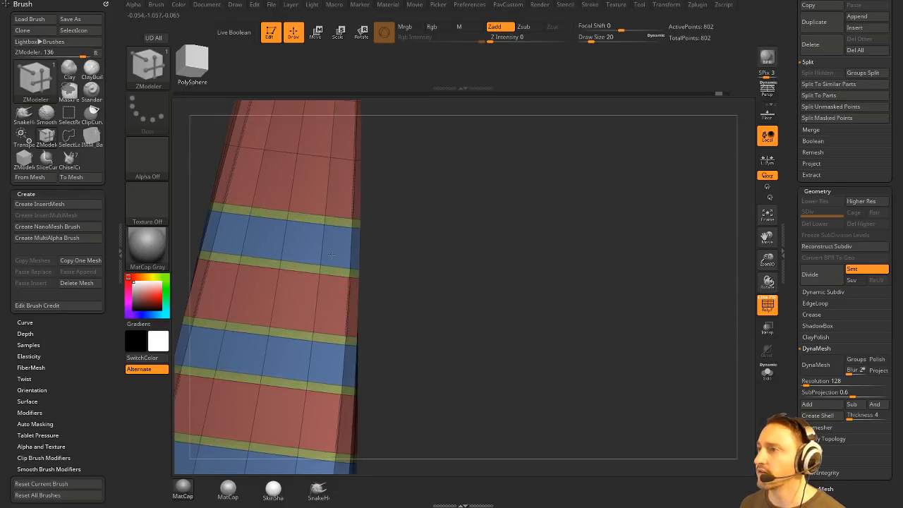
# Try raising the blue bands outward with ZModeler's QMesh action targeting Polygroup All, and undo the extrusion
pyautogui.moveTo(386, 224); pyautogui.dragTo(369, 249)
pyautogui.press('space')
pyautogui.click(400, 125)
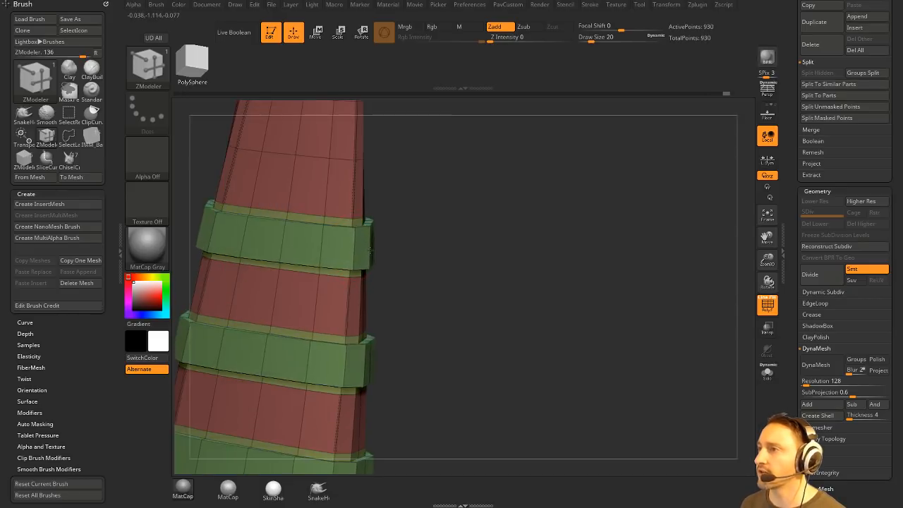
pyautogui.hotkey('ctrl', 'z')
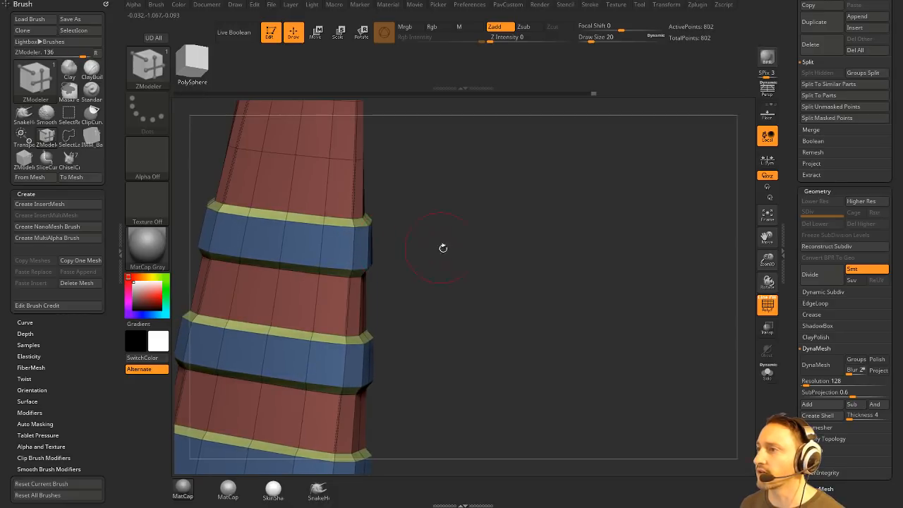
# Inset the red polygroup with Inset Region, and push the resulting green sections outward with QMesh targeting Polygroup All
pyautogui.press('space')
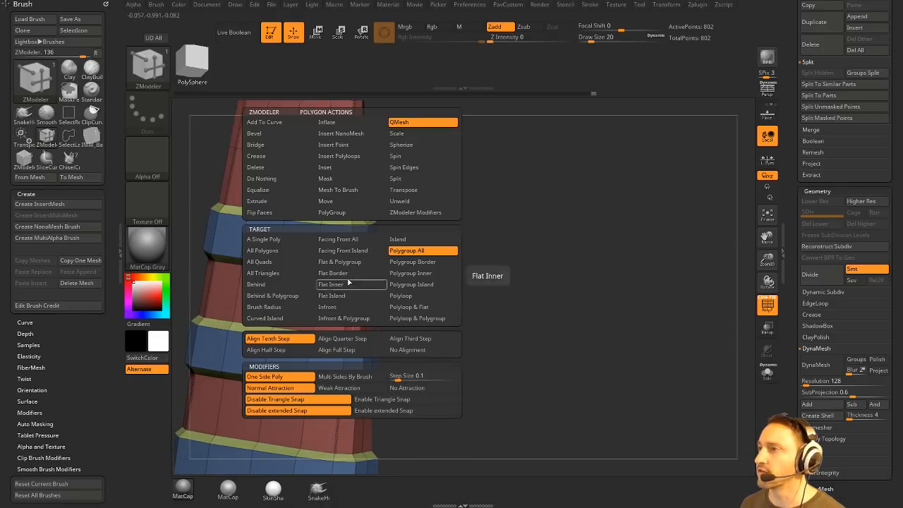
pyautogui.click(346, 172)
pyautogui.click(352, 317)
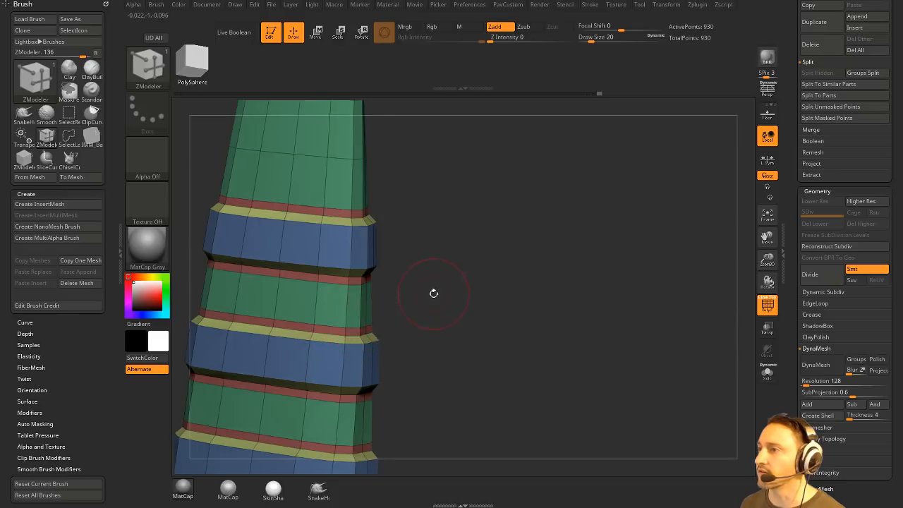
pyautogui.press('space')
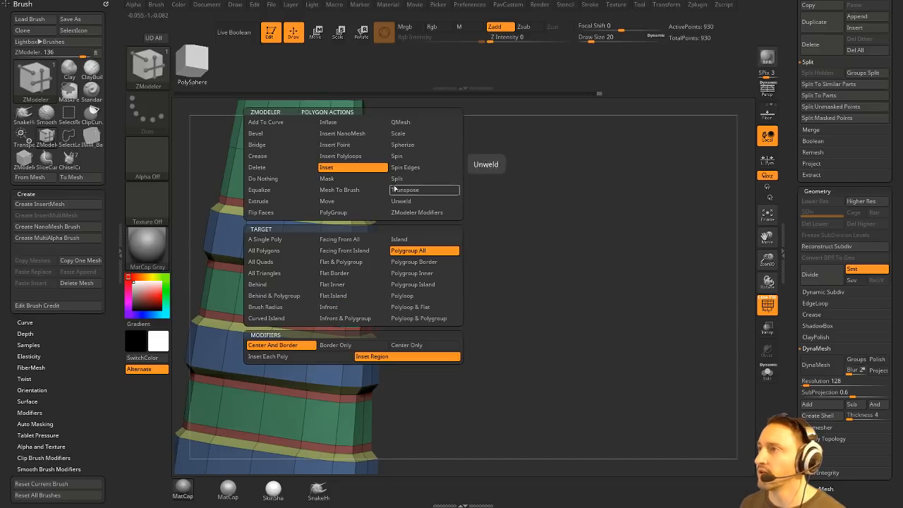
pyautogui.click(417, 124)
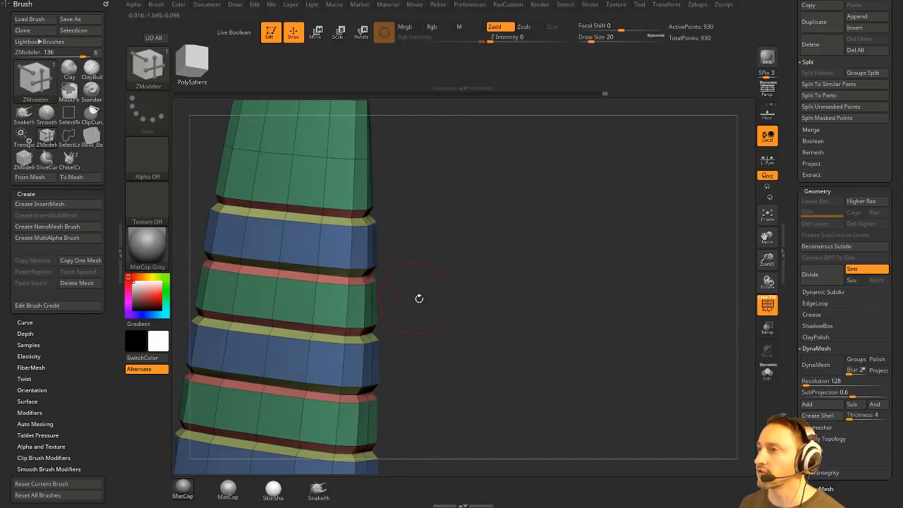
# Preview the bar without the wireframe, switching dynamic subdivision on and off
pyautogui.moveTo(419, 298); pyautogui.dragTo(548, 276)
pyautogui.click(763, 309)
pyautogui.press('d')
pyautogui.hotkey('shift', 'd')
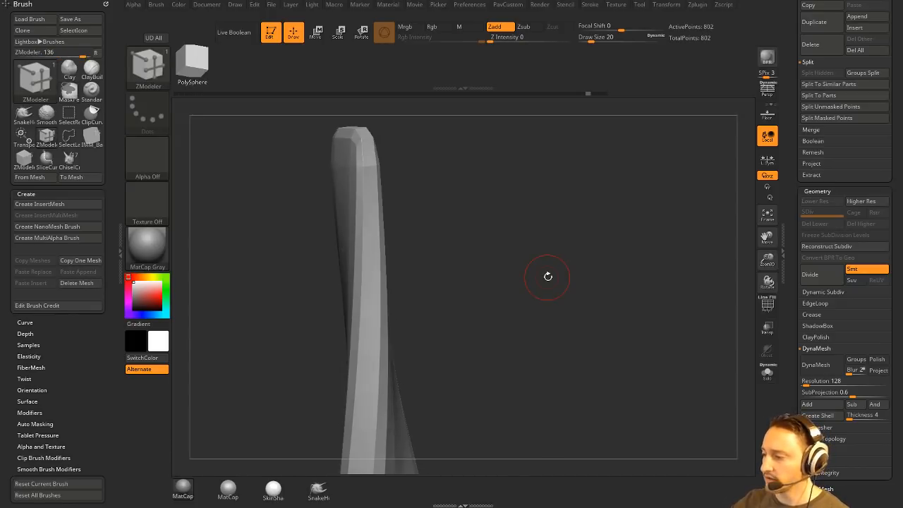
pyautogui.moveTo(478, 271)
pyautogui.mouseDown()
pyautogui.moveTo(529, 258)
pyautogui.moveTo(542, 310)
pyautogui.mouseUp()
# Bend the bar into a winding shape with the SnakeHook brush at draw size 280, with the wireframe shown
pyautogui.click(319, 489)
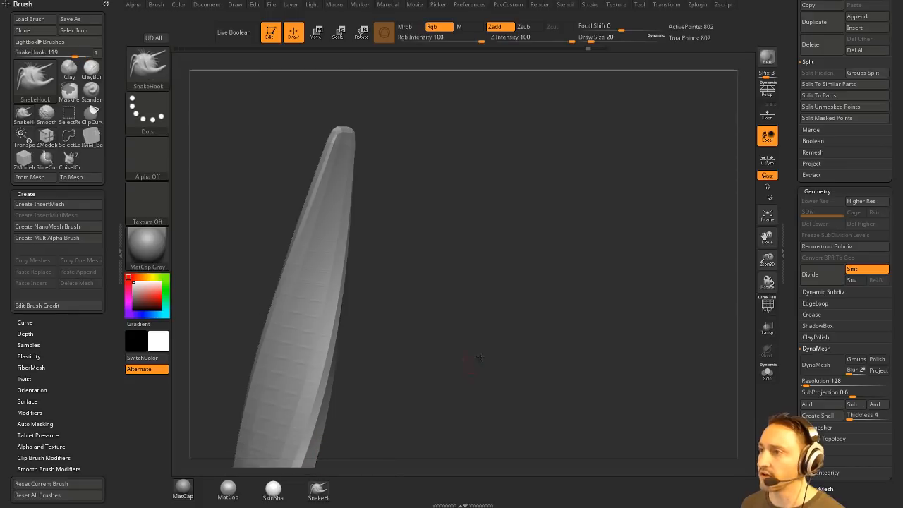
pyautogui.keyDown('alt'); pyautogui.moveTo(477, 357); pyautogui.dragTo(469, 288); pyautogui.keyUp('alt')
pyautogui.moveTo(469, 288)
pyautogui.mouseDown()
pyautogui.moveTo(410, 273)
pyautogui.moveTo(449, 275)
pyautogui.mouseUp()
pyautogui.press('s')
pyautogui.click(761, 306)
pyautogui.moveTo(712, 270); pyautogui.dragTo(679, 258)
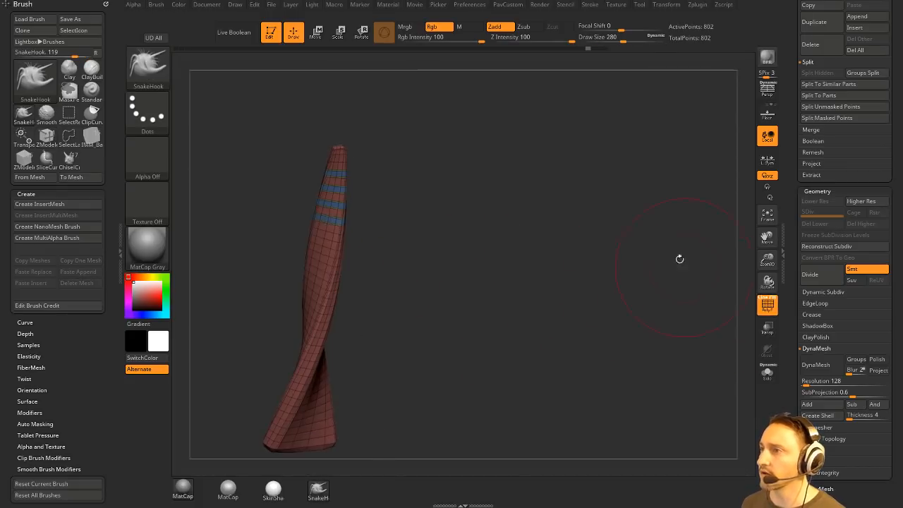
pyautogui.press('w')
pyautogui.press('q')
pyautogui.moveTo(339, 155)
pyautogui.mouseDown()
pyautogui.moveTo(322, 177)
pyautogui.moveTo(520, 272)
pyautogui.moveTo(517, 215)
pyautogui.mouseUp()
pyautogui.moveTo(328, 329); pyautogui.dragTo(402, 335)
pyautogui.moveTo(433, 362); pyautogui.dragTo(376, 298)
pyautogui.moveTo(273, 290); pyautogui.dragTo(312, 307)
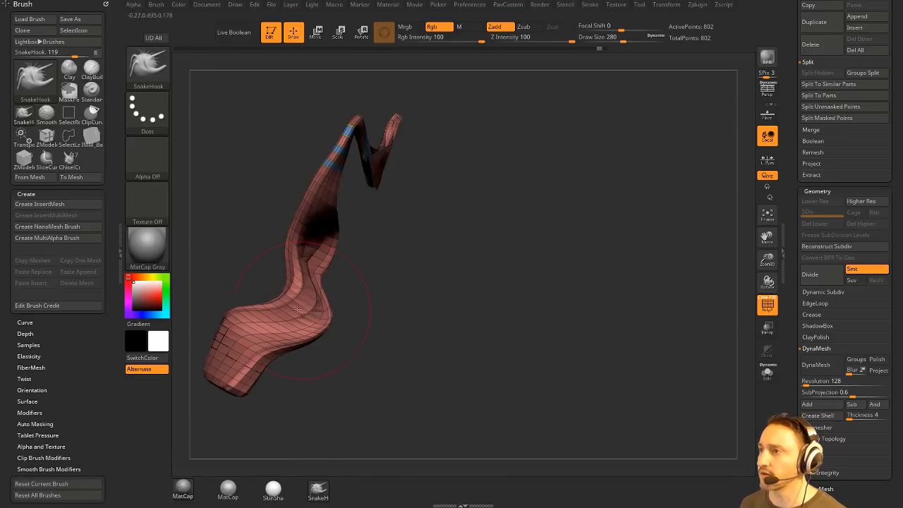
# DynaMesh the bent bar at resolution 128 and pull it into stronger curves with SnakeHook at draw size 445
pyautogui.press('1')
pyautogui.click(548, 132)
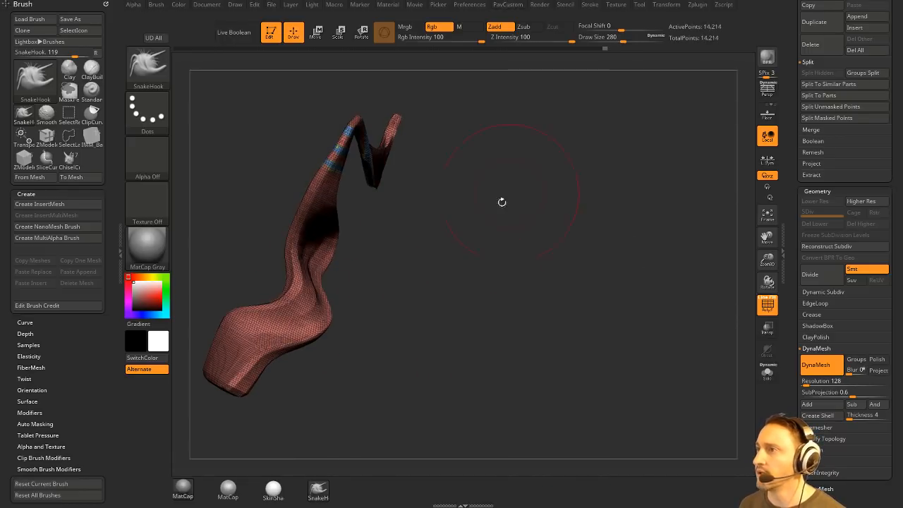
pyautogui.moveTo(493, 262); pyautogui.dragTo(438, 282)
pyautogui.press('s')
pyautogui.moveTo(346, 308)
pyautogui.mouseDown()
pyautogui.moveTo(359, 308)
pyautogui.moveTo(317, 265)
pyautogui.moveTo(278, 254)
pyautogui.mouseUp()
pyautogui.moveTo(364, 201)
pyautogui.mouseDown()
pyautogui.moveTo(361, 183)
pyautogui.moveTo(439, 212)
pyautogui.moveTo(562, 284)
pyautogui.mouseUp()
# Thicken the banded bend with the Inflat brush at draw size 445 and update the DynaMesh
pyautogui.press('b')
pyautogui.press('i')
pyautogui.press('n')
pyautogui.press('s')
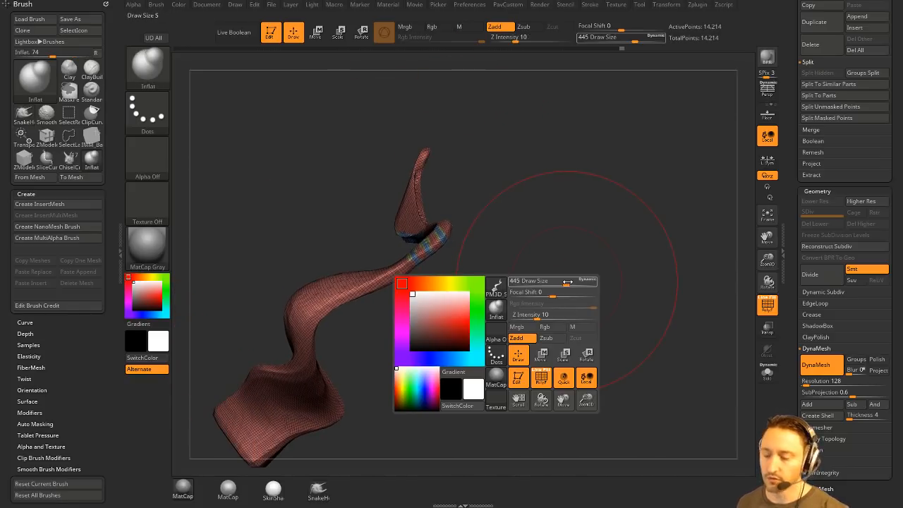
pyautogui.click(570, 281)
pyautogui.moveTo(545, 239)
pyautogui.keyDown('alt'); pyautogui.mouseDown()
pyautogui.moveTo(542, 220)
pyautogui.moveTo(548, 240)
pyautogui.mouseUp(); pyautogui.keyUp('alt')
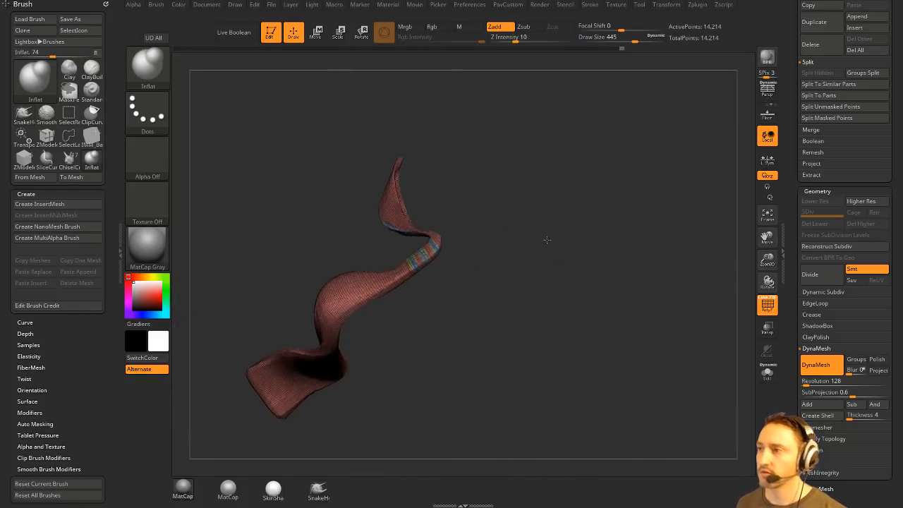
pyautogui.moveTo(428, 242)
pyautogui.mouseDown()
pyautogui.moveTo(416, 224)
pyautogui.moveTo(416, 259)
pyautogui.mouseUp()
pyautogui.keyDown('ctrl'); pyautogui.moveTo(540, 231); pyautogui.dragTo(555, 290); pyautogui.keyUp('ctrl')
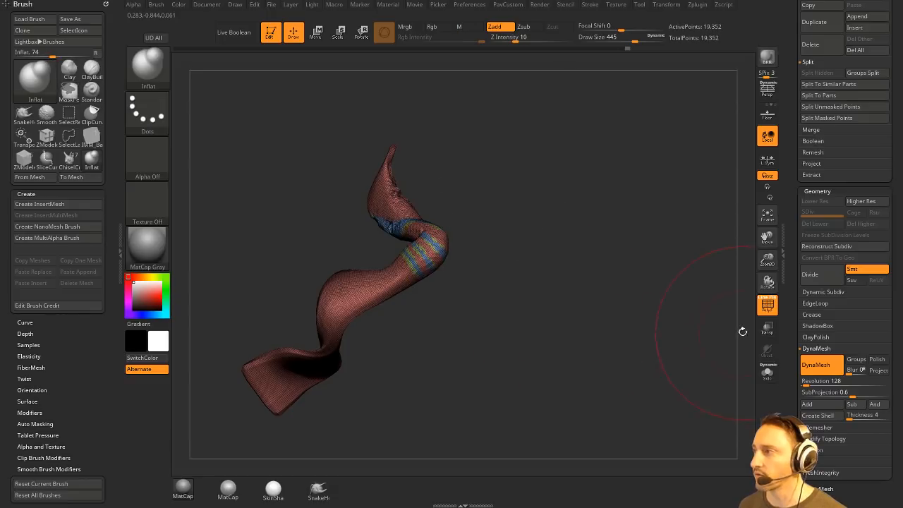
# Hide the wireframe, smooth the inflated upper bend of the bar and update the DynaMesh
pyautogui.click(767, 305)
pyautogui.keyDown('shift'); pyautogui.moveTo(383, 192); pyautogui.dragTo(395, 220); pyautogui.keyUp('shift')
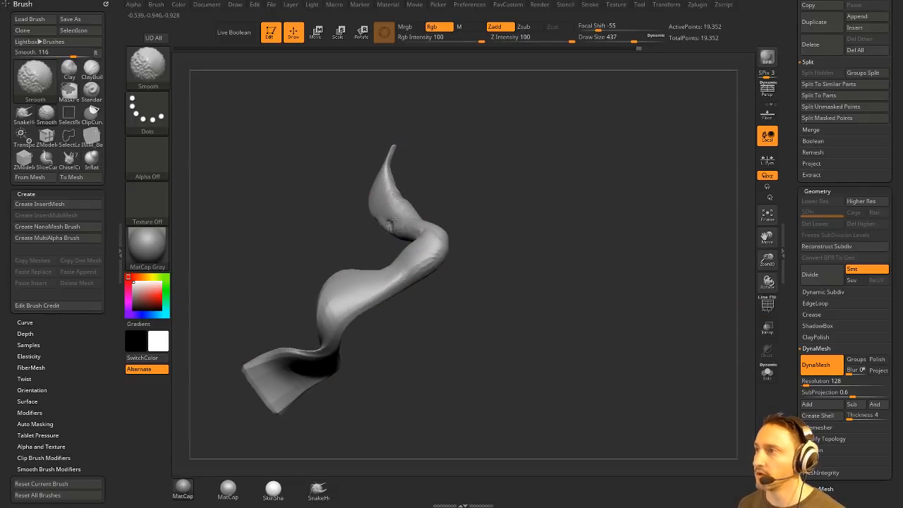
pyautogui.moveTo(443, 266); pyautogui.dragTo(483, 223)
pyautogui.keyDown('ctrl'); pyautogui.moveTo(484, 175); pyautogui.dragTo(519, 228); pyautogui.keyUp('ctrl')
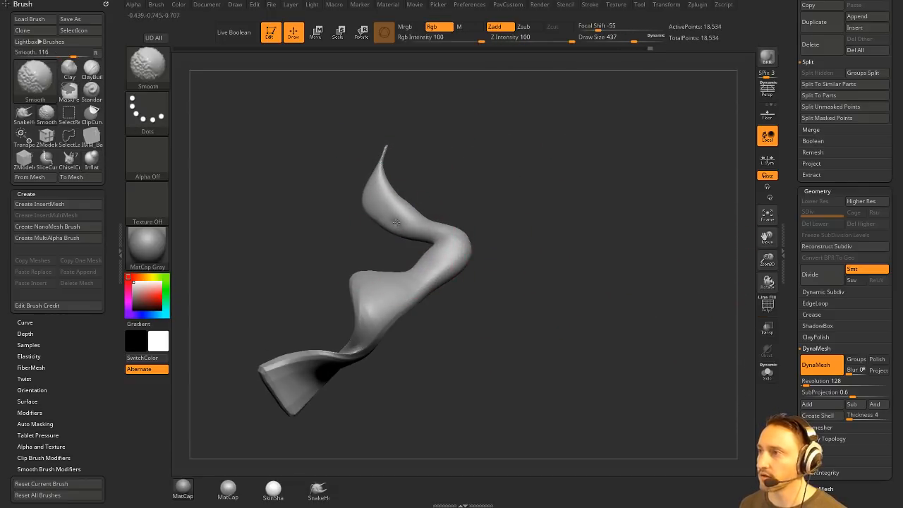
pyautogui.moveTo(570, 189)
pyautogui.keyDown('ctrl'); pyautogui.mouseDown()
pyautogui.moveTo(523, 288)
pyautogui.moveTo(441, 307)
pyautogui.mouseUp(); pyautogui.keyUp('ctrl')
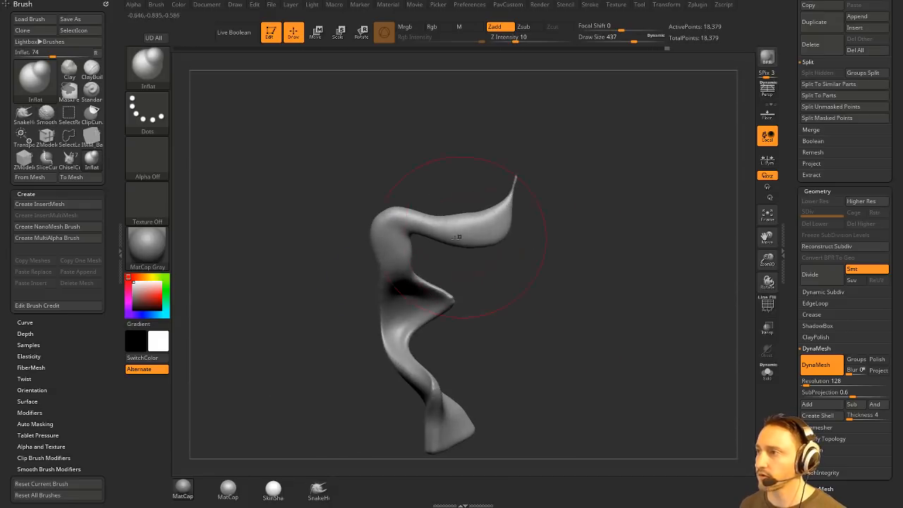
# Fill out the pinched middle bend with the Inflat brush at draw size 437 and update the DynaMesh
pyautogui.keyDown('alt'); pyautogui.moveTo(521, 324); pyautogui.dragTo(512, 290); pyautogui.keyUp('alt')
pyautogui.moveTo(391, 294); pyautogui.dragTo(411, 265)
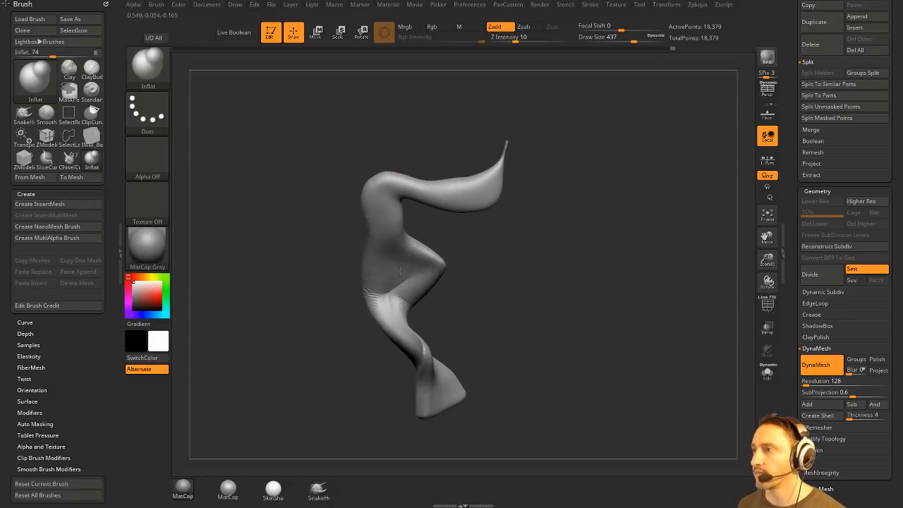
pyautogui.keyDown('ctrl'); pyautogui.moveTo(575, 201); pyautogui.dragTo(522, 264); pyautogui.keyUp('ctrl')
# Smooth the inflated middle bend and the lower section of the bar from several sides
pyautogui.moveTo(393, 292)
pyautogui.keyDown('shift'); pyautogui.mouseDown()
pyautogui.moveTo(406, 311)
pyautogui.moveTo(416, 282)
pyautogui.mouseUp(); pyautogui.keyUp('shift')
pyautogui.moveTo(493, 297)
pyautogui.mouseDown()
pyautogui.moveTo(567, 300)
pyautogui.moveTo(584, 288)
pyautogui.mouseUp()
pyautogui.keyDown('shift'); pyautogui.moveTo(385, 331); pyautogui.dragTo(381, 373); pyautogui.keyUp('shift')
pyautogui.moveTo(522, 268); pyautogui.dragTo(596, 318)
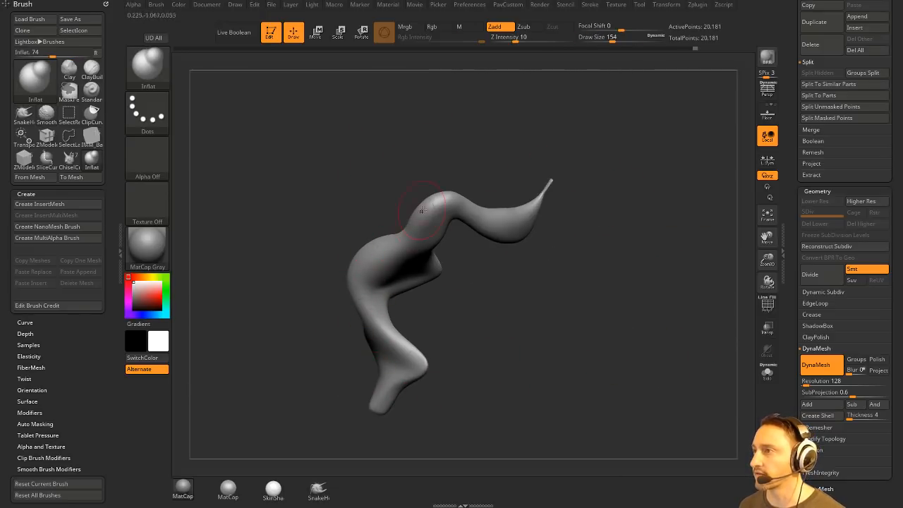
pyautogui.moveTo(564, 272); pyautogui.dragTo(612, 216)
# Show the wireframe, thicken the bar's thin pointed tip with Inflat at draw size 280 and update the DynaMesh
pyautogui.click(768, 305)
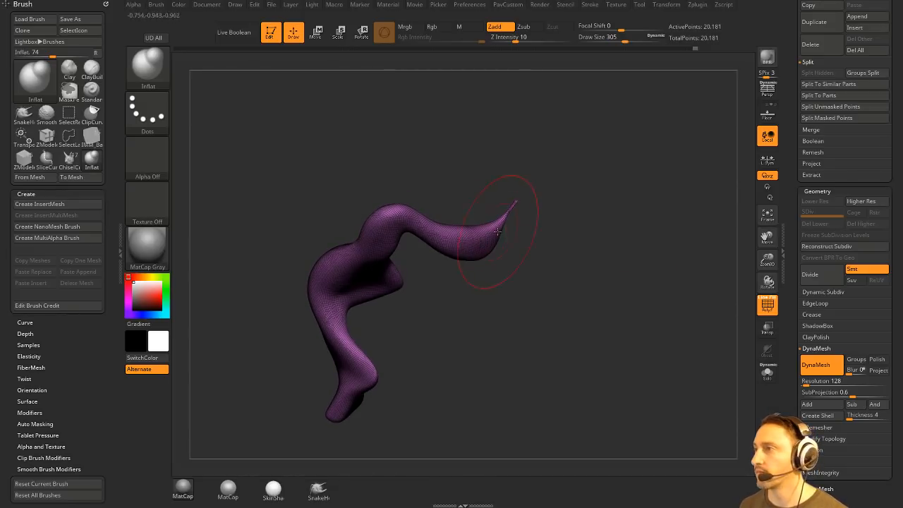
pyautogui.press('s')
pyautogui.moveTo(497, 232)
pyautogui.mouseDown()
pyautogui.moveTo(517, 202)
pyautogui.moveTo(570, 247)
pyautogui.mouseUp()
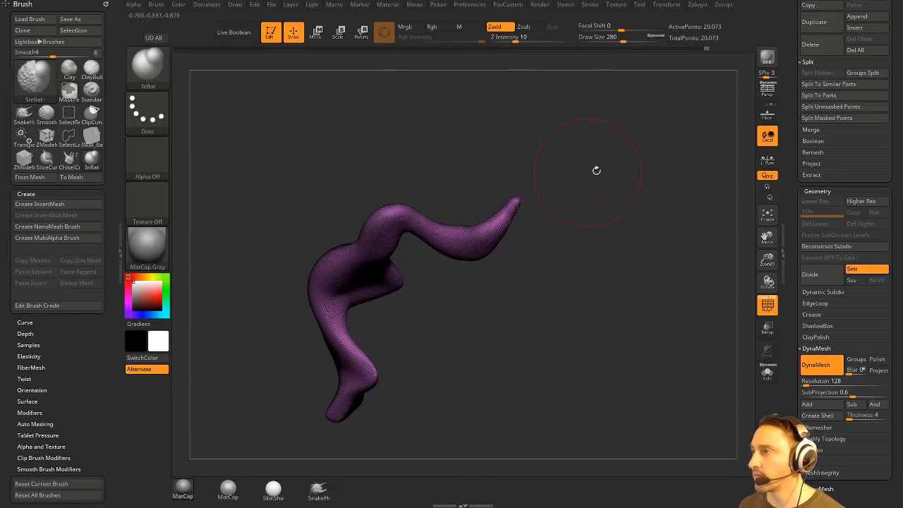
pyautogui.press('s')
pyautogui.moveTo(596, 170)
pyautogui.mouseDown()
pyautogui.moveTo(633, 260)
pyautogui.moveTo(618, 262)
pyautogui.mouseUp()
pyautogui.press('3')
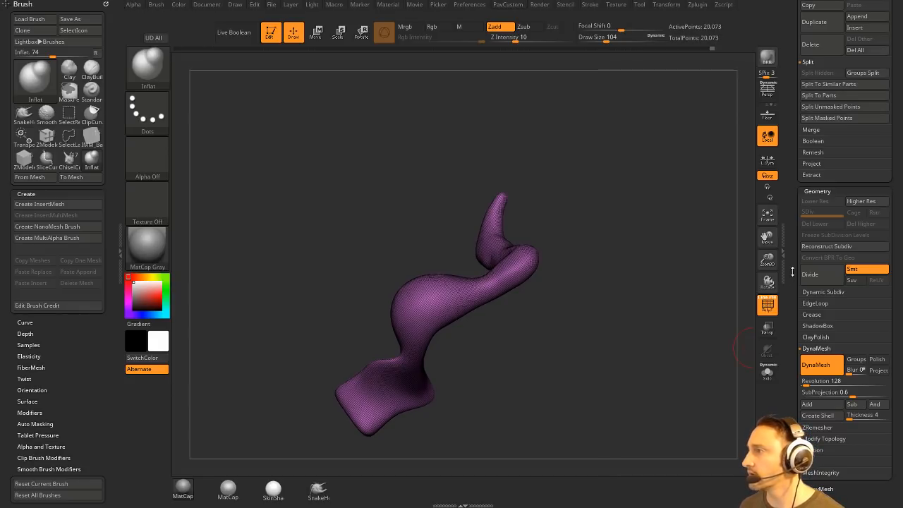
# Sculpt ridges across the middle bulge with the Standard brush at draw size 104 and Z Intensity 25
pyautogui.moveTo(793, 271); pyautogui.dragTo(793, 494)
pyautogui.keyDown('alt'); pyautogui.moveTo(675, 373); pyautogui.dragTo(630, 305); pyautogui.keyUp('alt')
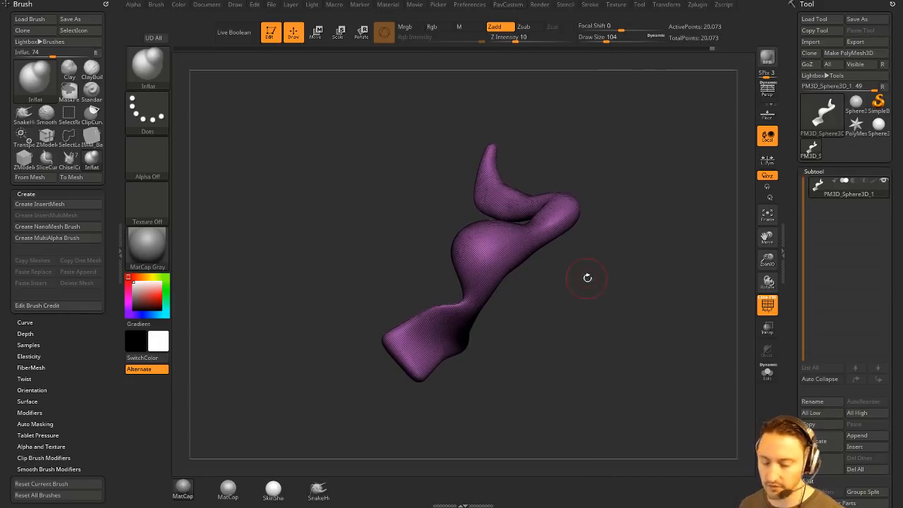
pyautogui.press('b')
pyautogui.press('s')
pyautogui.press('t')
pyautogui.keyDown('alt'); pyautogui.moveTo(587, 278); pyautogui.dragTo(585, 309); pyautogui.keyUp('alt')
pyautogui.moveTo(457, 257); pyautogui.dragTo(539, 320)
pyautogui.moveTo(471, 244); pyautogui.dragTo(527, 287)
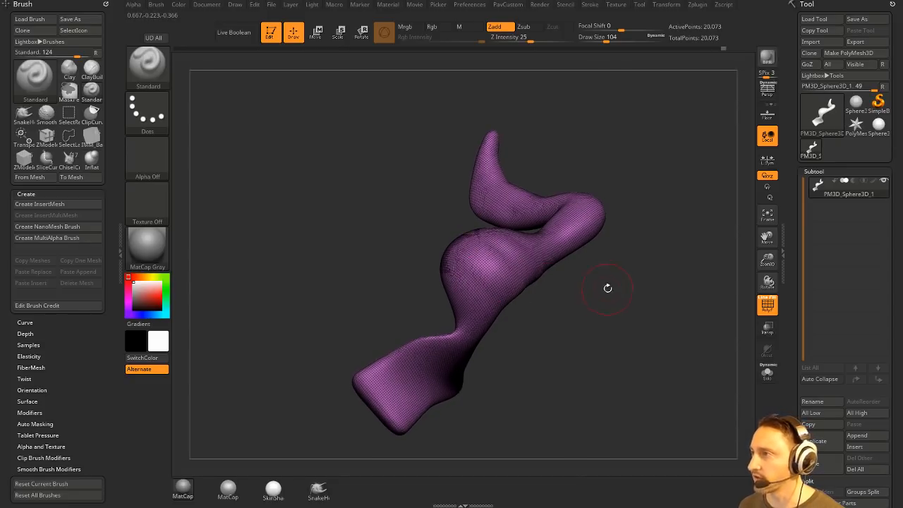
# Smooth away the ridges on the middle bulge and hide the wireframe
pyautogui.keyDown('shift'); pyautogui.moveTo(462, 257); pyautogui.dragTo(522, 263); pyautogui.keyUp('shift')
pyautogui.press('3')
pyautogui.click(766, 304)
pyautogui.keyDown('alt'); pyautogui.moveTo(699, 312); pyautogui.dragTo(656, 330); pyautogui.keyUp('alt')
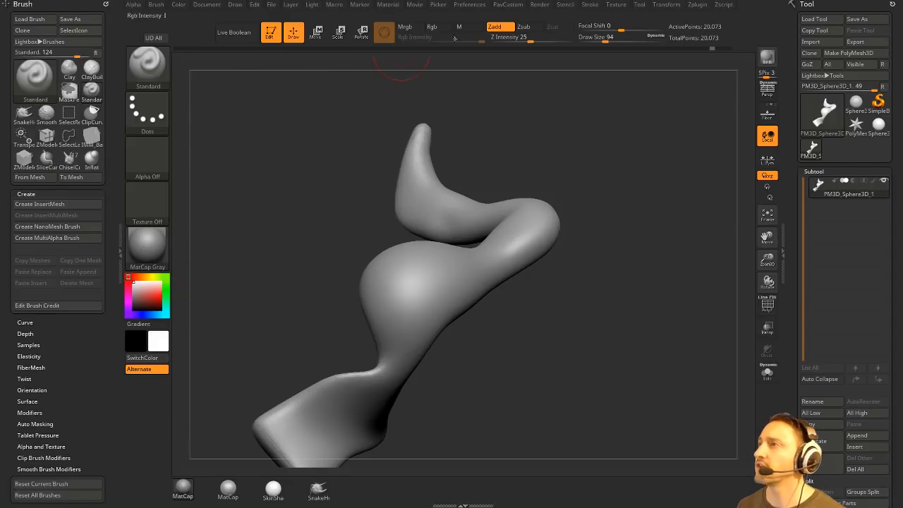
# Set Z Intensity to 41, try ridges across the bulge with the Standard brush at draw size 94, and undo them
pyautogui.moveTo(605, 149); pyautogui.dragTo(579, 170)
pyautogui.press('3')
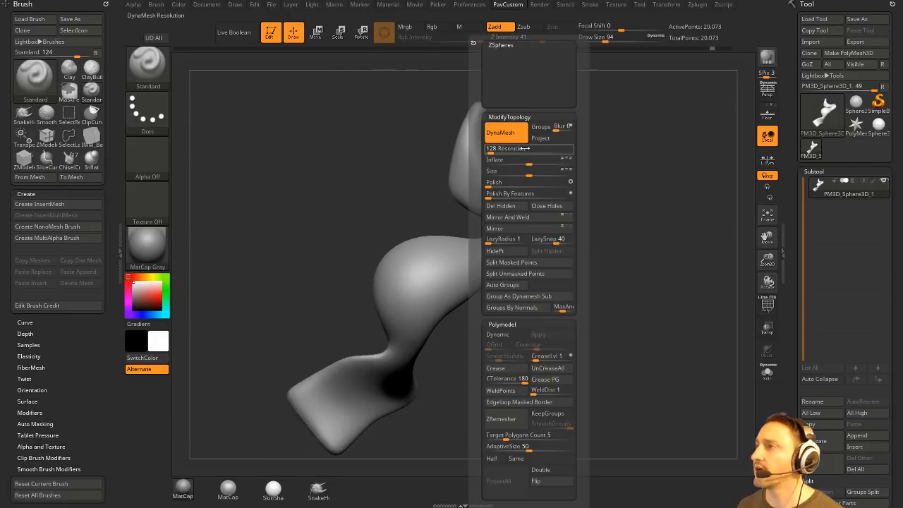
pyautogui.moveTo(403, 273); pyautogui.dragTo(477, 333)
pyautogui.moveTo(462, 290); pyautogui.dragTo(472, 303)
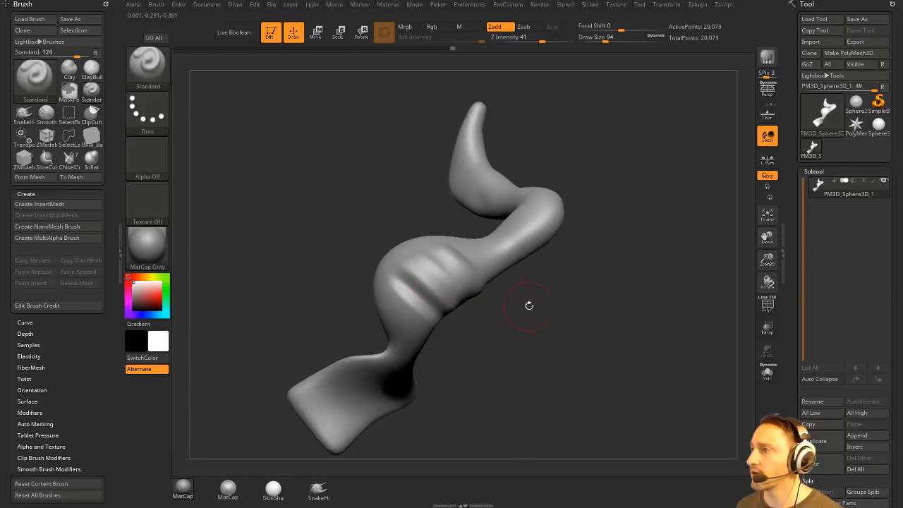
pyautogui.moveTo(528, 306); pyautogui.dragTo(528, 316)
pyautogui.hotkey('ctrl', 'z')
pyautogui.hotkey('ctrl', 'z')
pyautogui.hotkey('ctrl', 'z')
# Try sculpting narrow parallel ridges on the bulge with the Standard brush at draw size 51, and undo them
pyautogui.keyDown('alt'); pyautogui.moveTo(514, 278); pyautogui.dragTo(513, 300); pyautogui.keyUp('alt')
pyautogui.press('s')
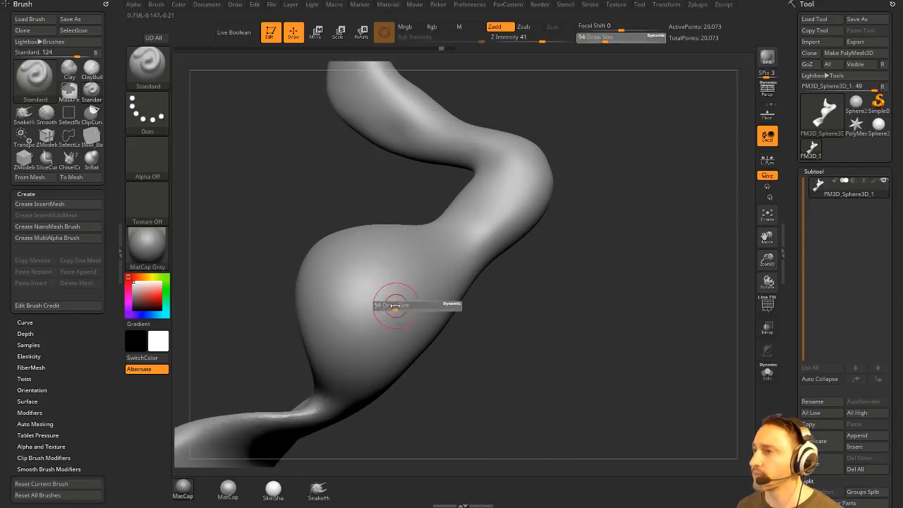
pyautogui.click(396, 304)
pyautogui.moveTo(344, 284); pyautogui.dragTo(420, 354)
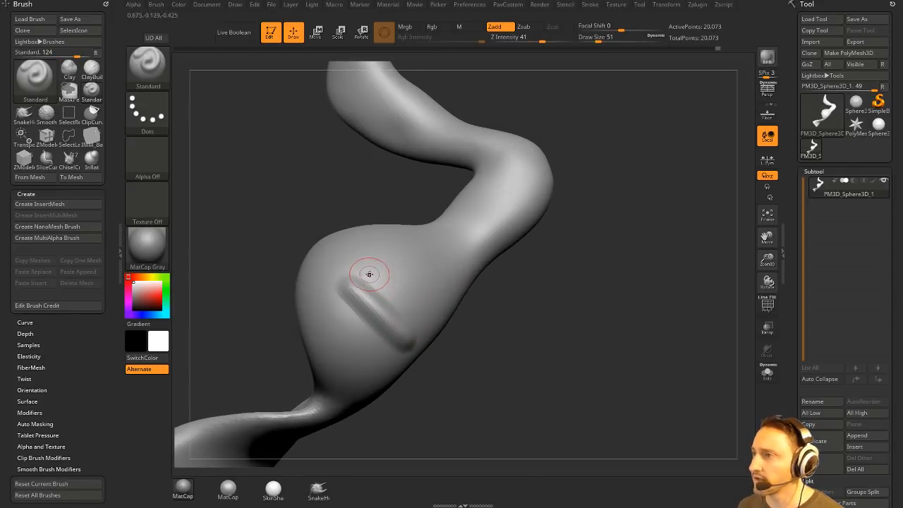
pyautogui.moveTo(494, 340)
pyautogui.mouseDown()
pyautogui.moveTo(411, 318)
pyautogui.moveTo(379, 279)
pyautogui.moveTo(422, 302)
pyautogui.mouseUp()
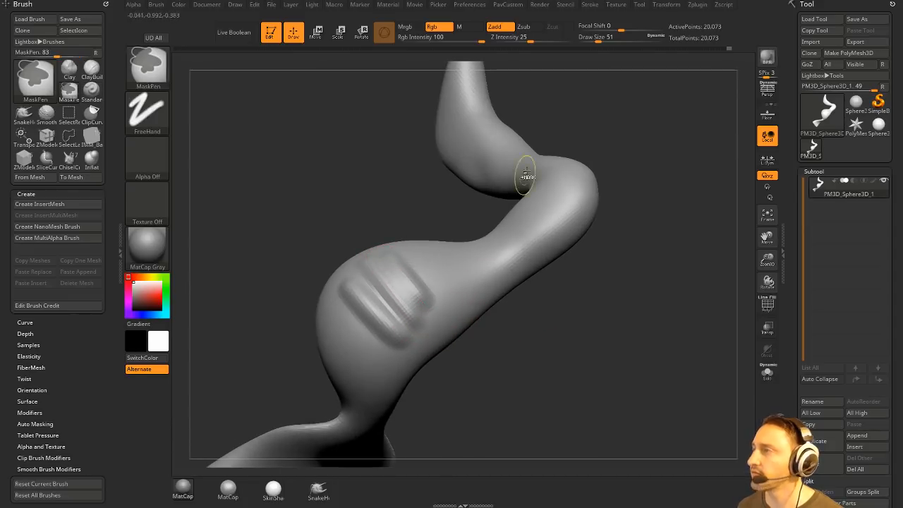
pyautogui.hotkey('ctrl', 'z')
pyautogui.hotkey('ctrl', 'z')
pyautogui.hotkey('ctrl', 'z')
# Set Lazy Mouse to LazyRadius 61 and LazySnap 0, testing and undoing ridge strokes across the bulge
pyautogui.click(590, 5)
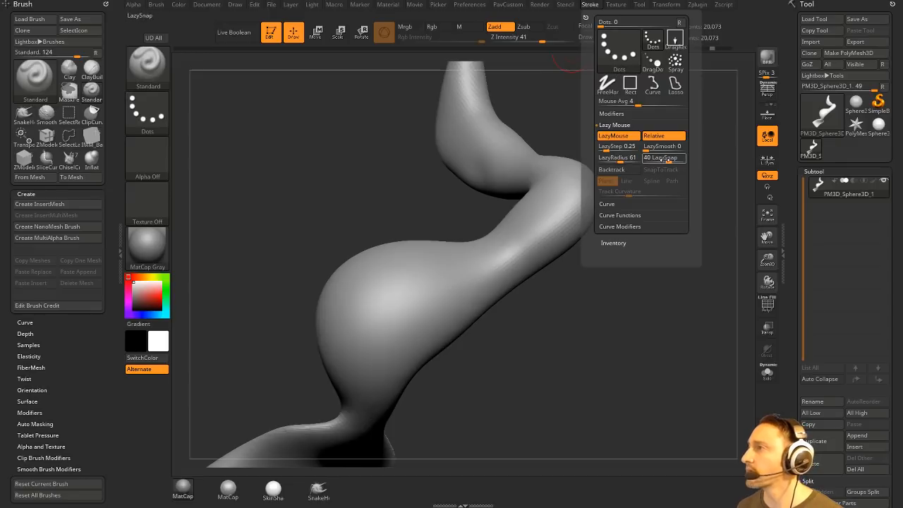
pyautogui.moveTo(372, 287); pyautogui.dragTo(408, 315)
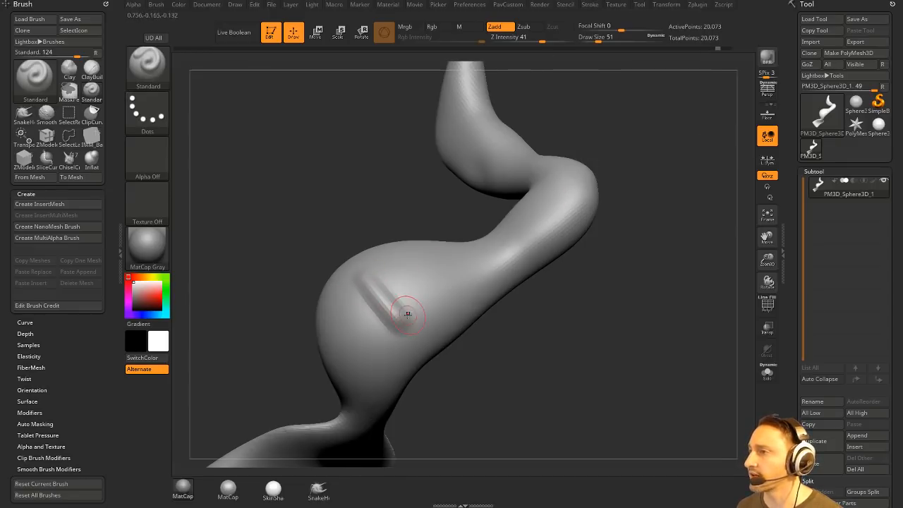
pyautogui.moveTo(370, 279); pyautogui.dragTo(398, 300)
pyautogui.hotkey('ctrl', 'z')
pyautogui.hotkey('ctrl', 'z')
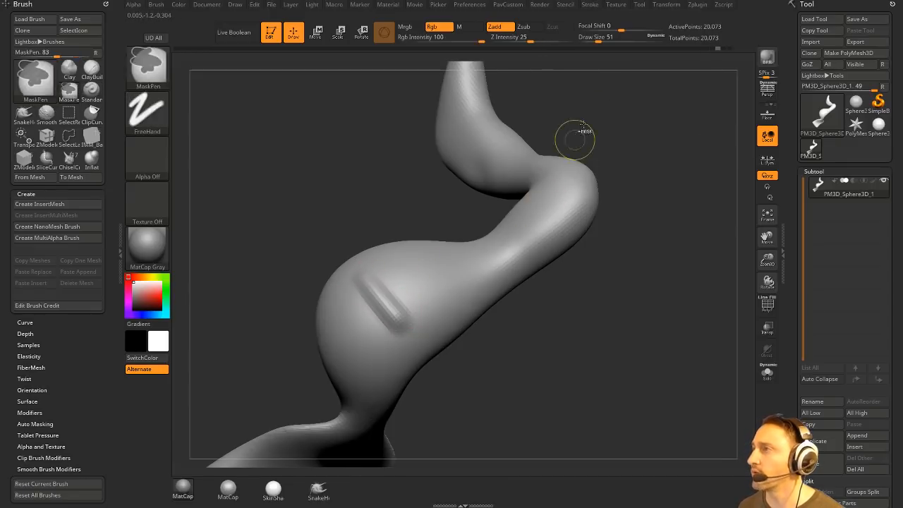
pyautogui.click(592, 6)
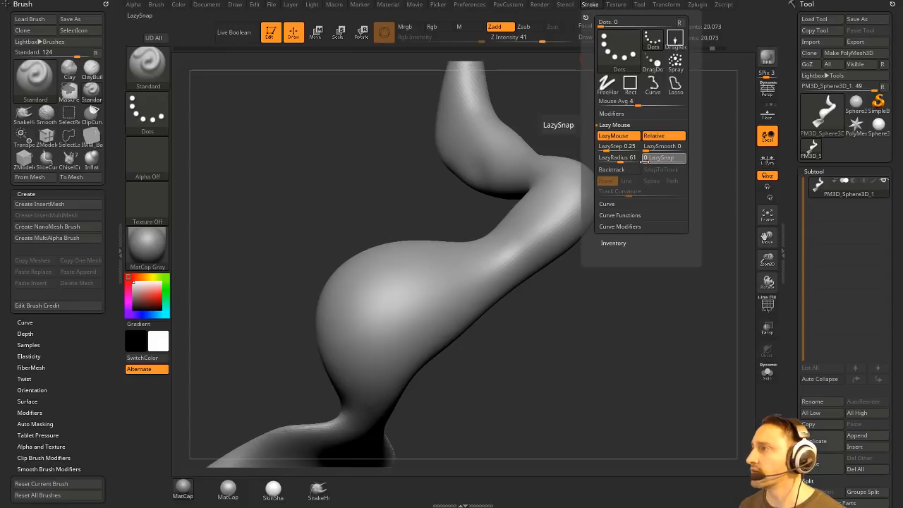
pyautogui.moveTo(588, 363)
pyautogui.mouseDown()
pyautogui.moveTo(352, 294)
pyautogui.moveTo(374, 284)
pyautogui.mouseUp()
pyautogui.hotkey('ctrl', 'z')
# Carve diagonal grooves across the middle bulge with the DamStandard brush at draw size 124
pyautogui.press('b')
pyautogui.press('d')
pyautogui.press('s')
pyautogui.press('s')
pyautogui.press('space')
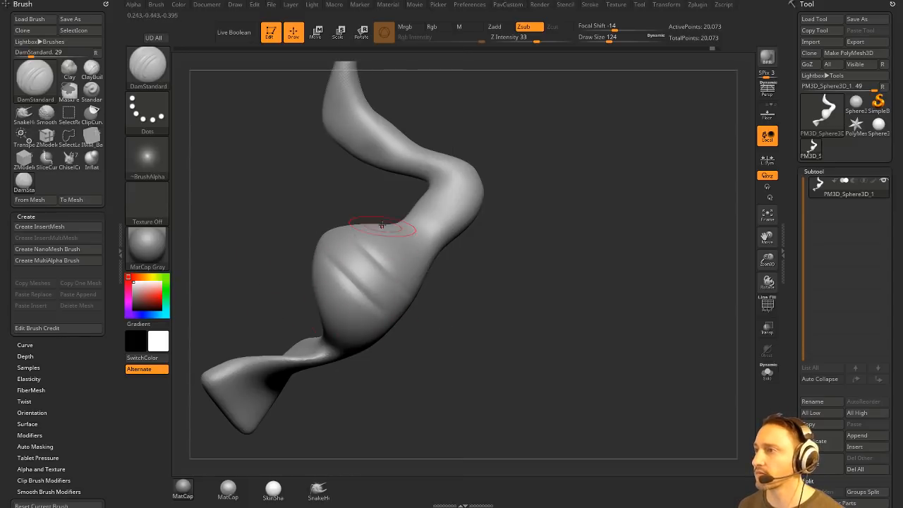
# Raise the folds between the grooves on the bulge with the Standard brush at draw size 124 and Z Intensity 41
pyautogui.press('b')
pyautogui.press('s')
pyautogui.press('t')
pyautogui.moveTo(345, 265); pyautogui.dragTo(430, 316)
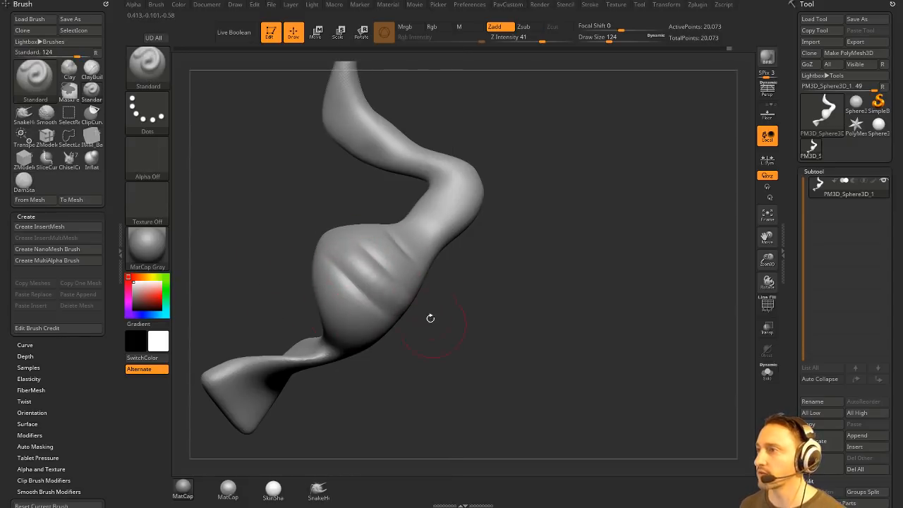
pyautogui.moveTo(361, 246)
pyautogui.mouseDown()
pyautogui.moveTo(455, 300)
pyautogui.moveTo(499, 297)
pyautogui.moveTo(467, 266)
pyautogui.mouseUp()
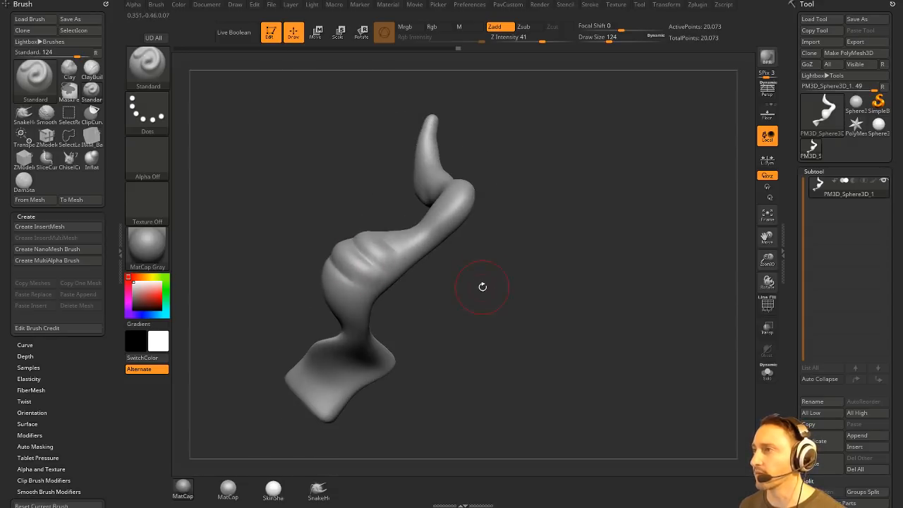
# Clone the Standard brush and give the copy a DragRect stroke with Alpha 59
pyautogui.moveTo(489, 296); pyautogui.dragTo(506, 307)
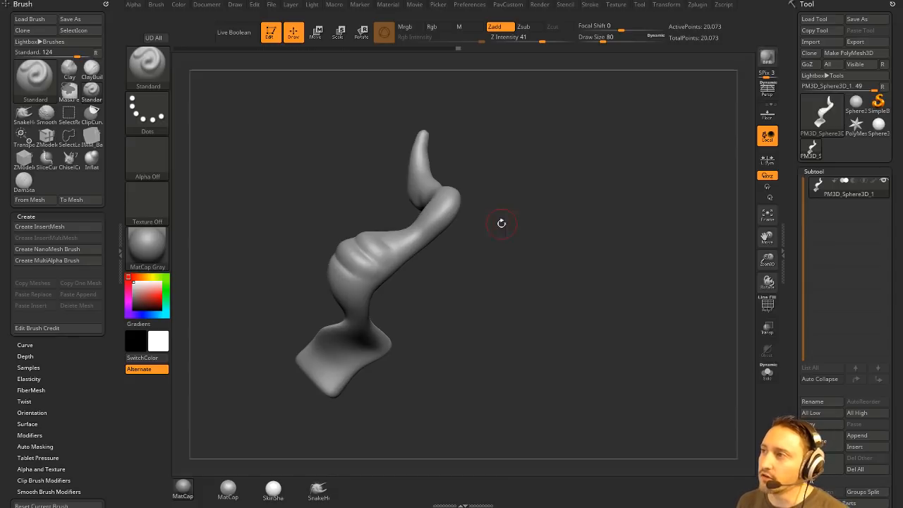
pyautogui.moveTo(501, 223); pyautogui.dragTo(450, 256)
pyautogui.moveTo(538, 275)
pyautogui.mouseDown()
pyautogui.moveTo(545, 273)
pyautogui.moveTo(527, 261)
pyautogui.mouseUp()
pyautogui.press('b')
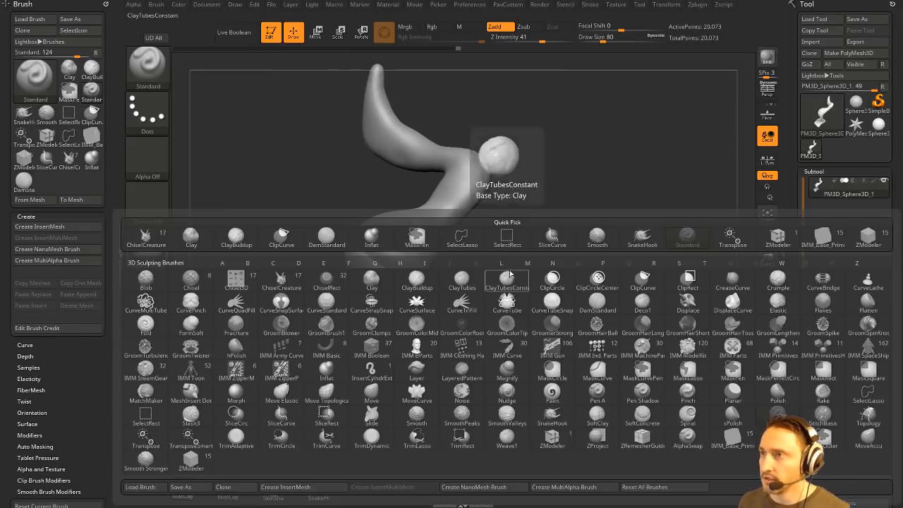
pyautogui.click(164, 120)
pyautogui.press('b')
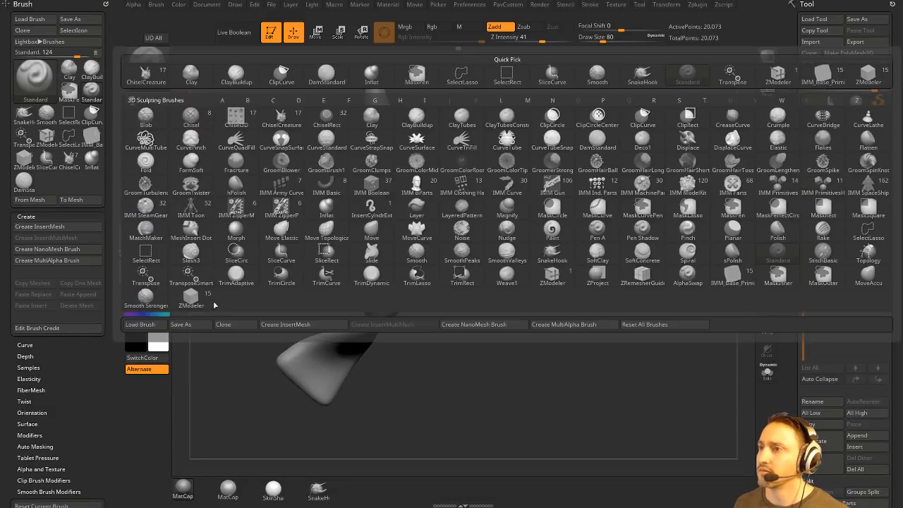
pyautogui.click(159, 130)
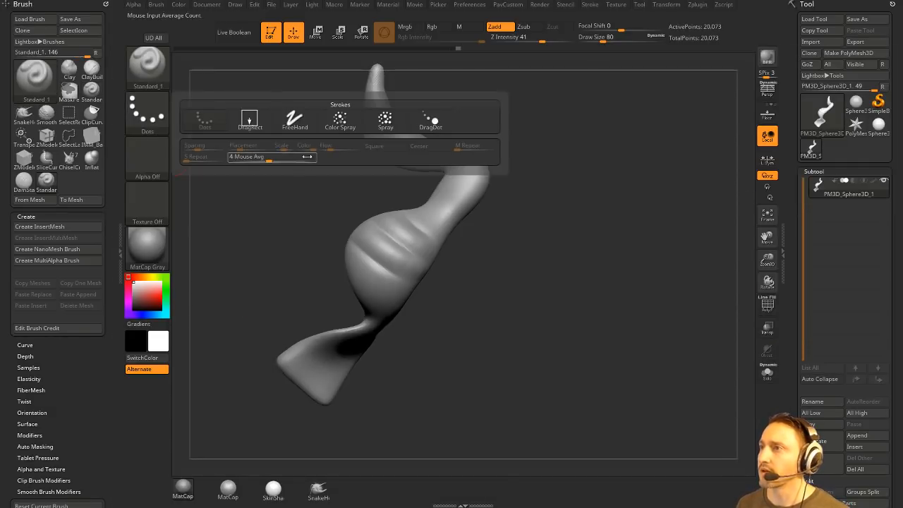
pyautogui.click(249, 120)
pyautogui.click(147, 155)
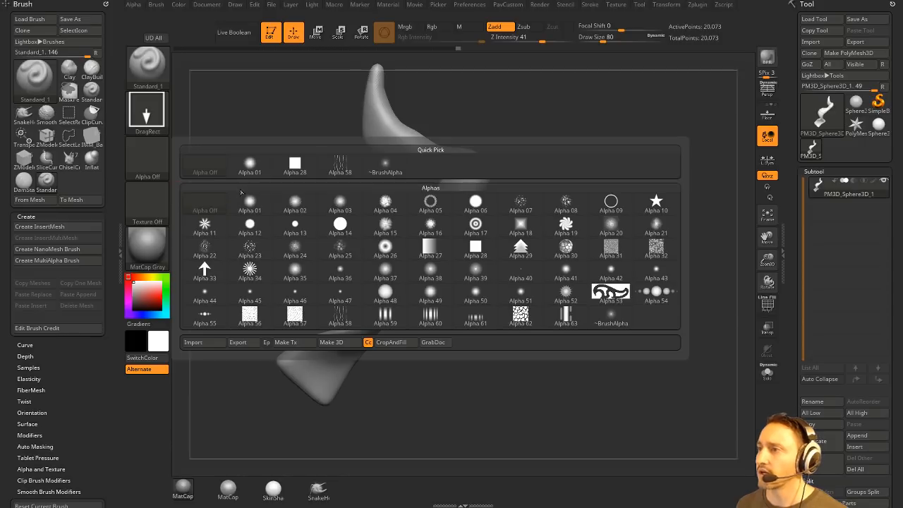
pyautogui.click(385, 315)
# Try stamping the striped alpha onto the bulge and the narrow section above it at draw size 80
pyautogui.moveTo(386, 263); pyautogui.dragTo(459, 296)
pyautogui.hotkey('ctrl', 'z')
pyautogui.moveTo(442, 215); pyautogui.dragTo(473, 205)
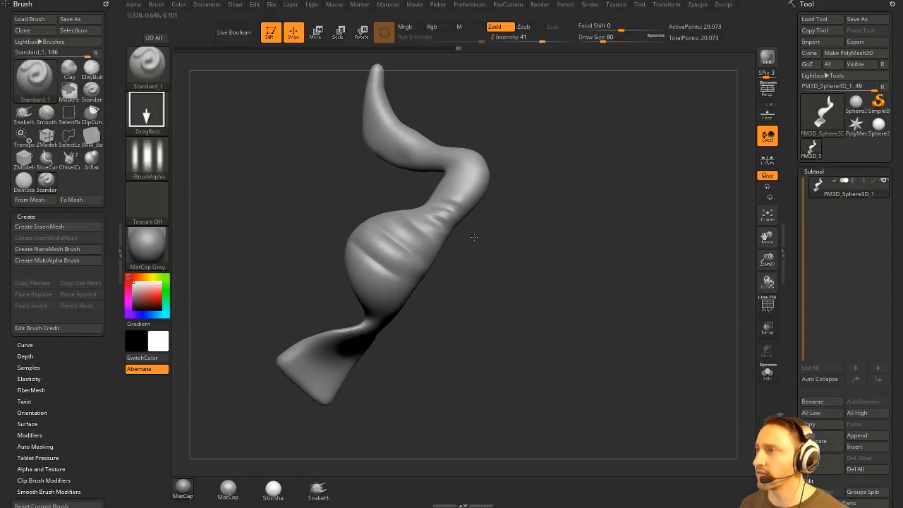
# Switch the cloned brush's stroke to Dots, test it along the bar and undo the test stroke
pyautogui.click(147, 113)
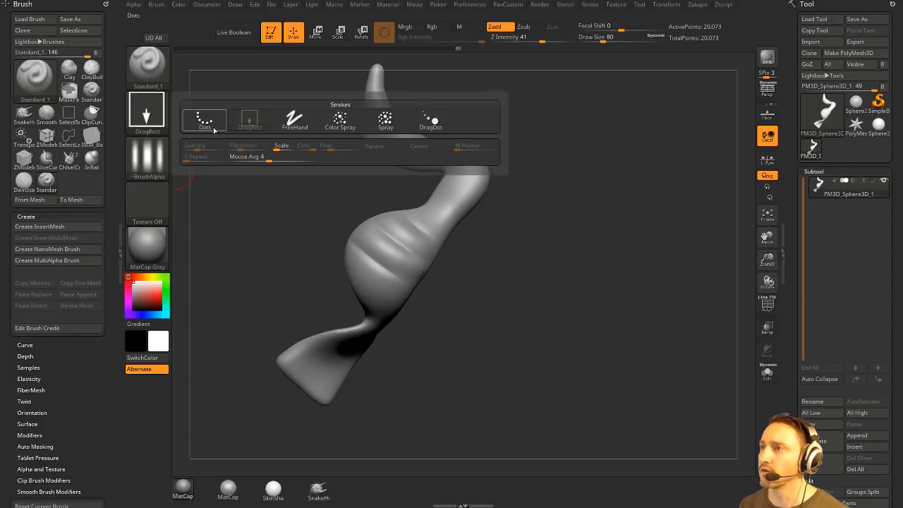
pyautogui.click(212, 127)
pyautogui.moveTo(462, 194); pyautogui.dragTo(396, 279)
pyautogui.hotkey('ctrl', 'z')
# Rotate the striped alpha so its bands run horizontally, test it along the bar and undo the stroke
pyautogui.click(134, 5)
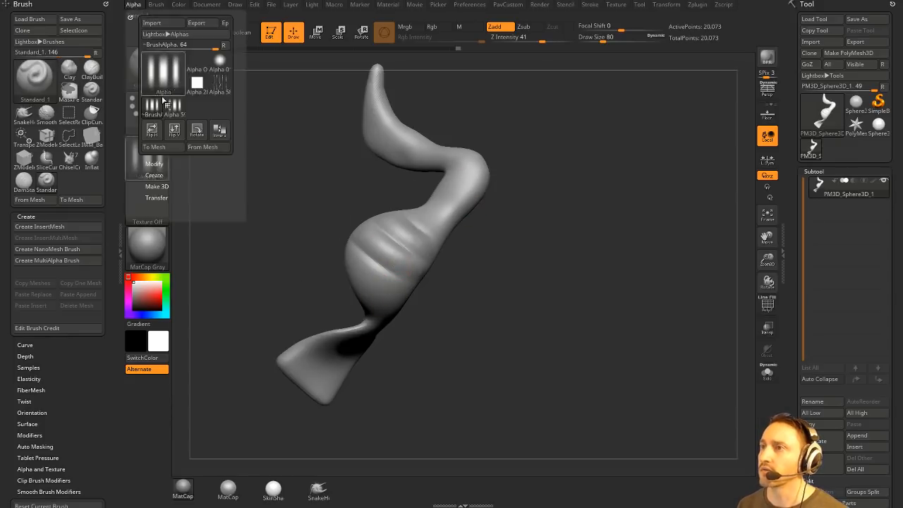
pyautogui.click(197, 133)
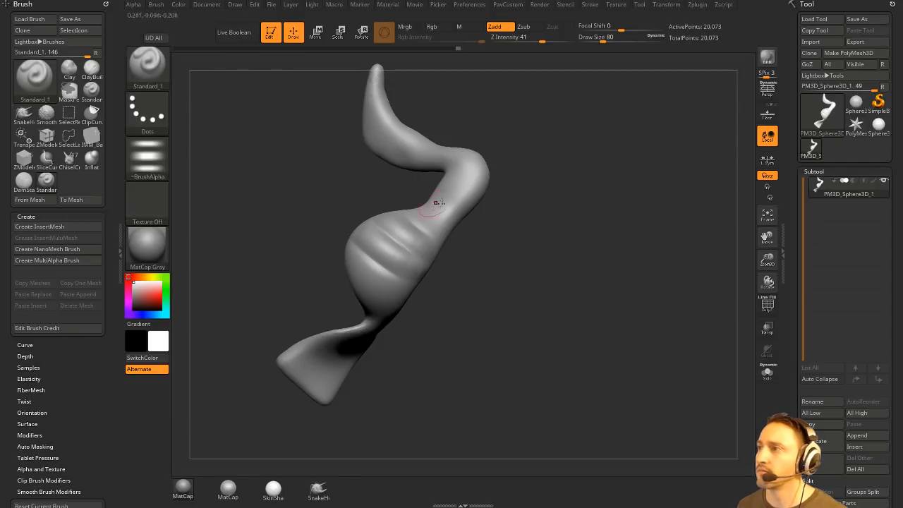
pyautogui.moveTo(464, 176); pyautogui.dragTo(368, 311)
pyautogui.hotkey('ctrl', 'z')
# Set the draw size to 140 and increase the LazyStep of the cloned brush
pyautogui.press('s')
pyautogui.moveTo(417, 249); pyautogui.dragTo(432, 249)
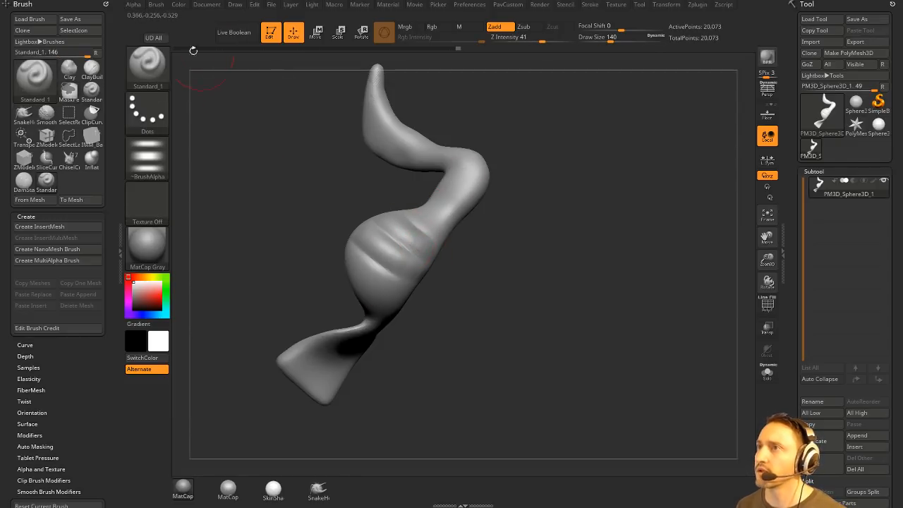
pyautogui.click(133, 4)
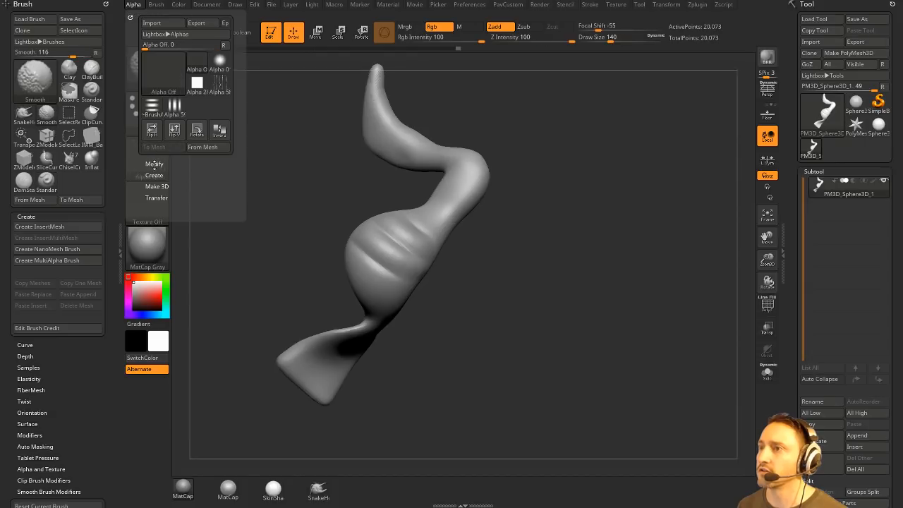
pyautogui.click(595, 5)
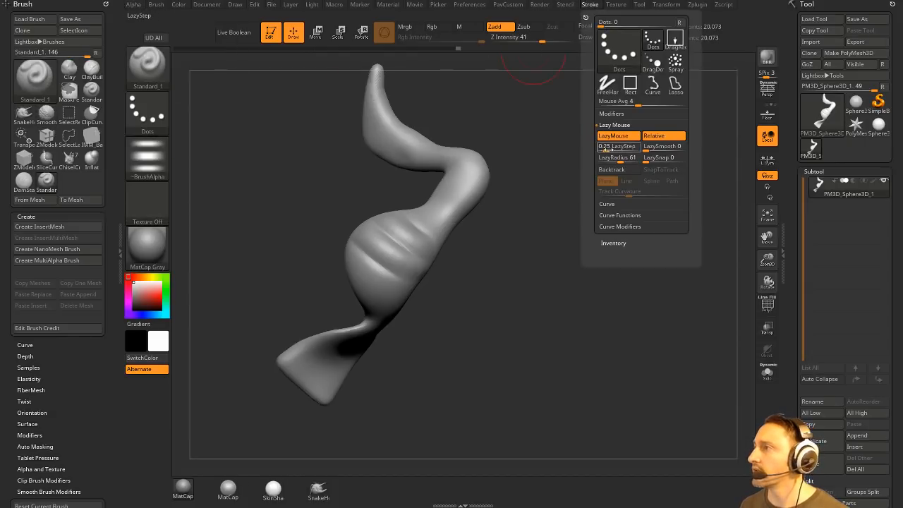
pyautogui.moveTo(608, 147); pyautogui.dragTo(615, 148)
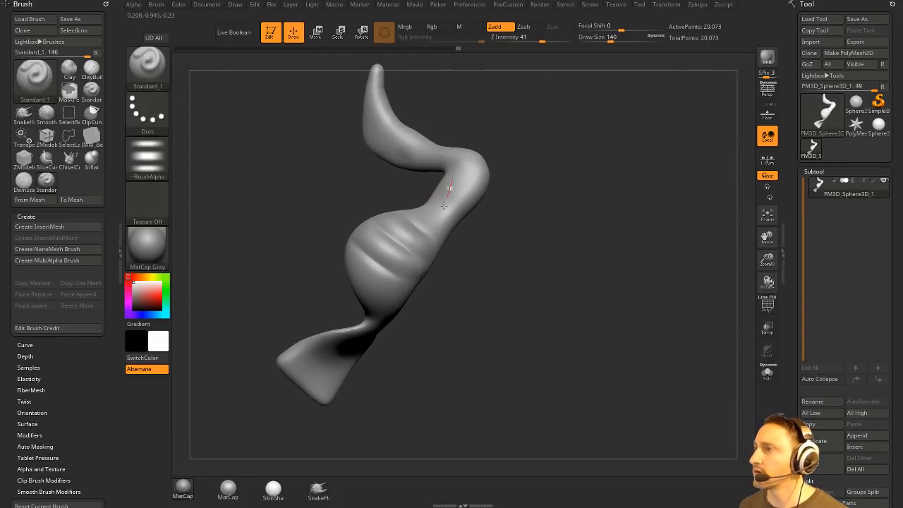
# Sculpt evenly repeated folds along the whole bar with the cloned striped brush
pyautogui.moveTo(452, 191)
pyautogui.mouseDown()
pyautogui.moveTo(388, 270)
pyautogui.moveTo(364, 321)
pyautogui.mouseUp()
pyautogui.moveTo(511, 302); pyautogui.dragTo(522, 244)
pyautogui.moveTo(401, 230)
pyautogui.mouseDown()
pyautogui.moveTo(392, 264)
pyautogui.moveTo(332, 336)
pyautogui.mouseUp()
pyautogui.keyDown('alt'); pyautogui.moveTo(540, 243); pyautogui.dragTo(452, 331); pyautogui.keyUp('alt')
pyautogui.moveTo(357, 87)
pyautogui.mouseDown()
pyautogui.moveTo(429, 177)
pyautogui.moveTo(354, 292)
pyautogui.mouseUp()
pyautogui.press('s')
pyautogui.moveTo(605, 326)
pyautogui.mouseDown()
pyautogui.moveTo(593, 327)
pyautogui.moveTo(581, 275)
pyautogui.mouseUp()
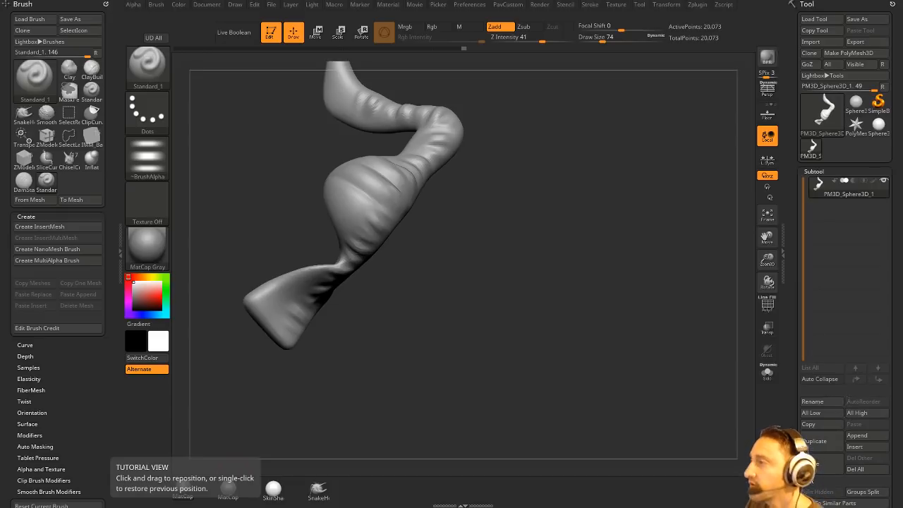
# Show the bar's polyframe and retopologize it with ZRemesher, using Half the polygon count and an AdaptiveSize of 0
pyautogui.moveTo(580, 217)
pyautogui.mouseDown()
pyautogui.moveTo(582, 250)
pyautogui.moveTo(560, 244)
pyautogui.moveTo(609, 301)
pyautogui.moveTo(682, 229)
pyautogui.moveTo(660, 202)
pyautogui.moveTo(684, 286)
pyautogui.moveTo(657, 305)
pyautogui.mouseUp()
pyautogui.press('ctrl')
pyautogui.press('s')
pyautogui.click(768, 304)
pyautogui.press('3')
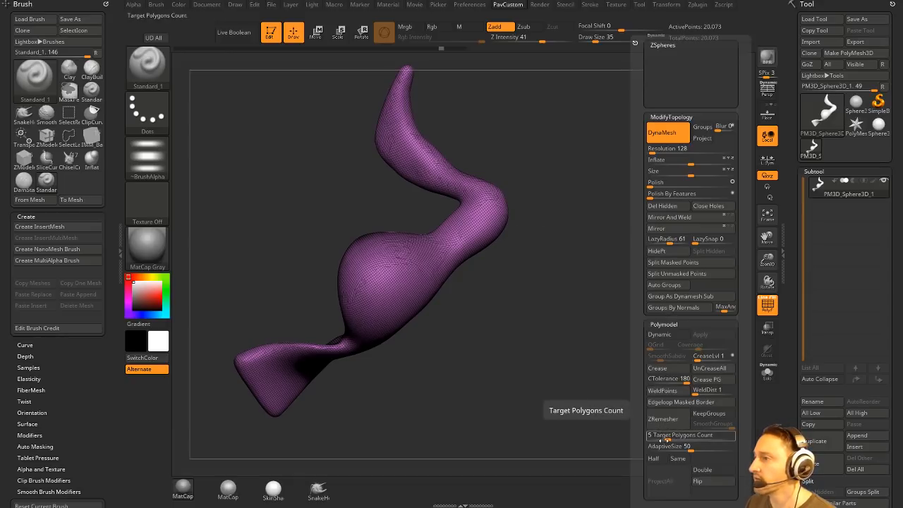
pyautogui.click(654, 457)
pyautogui.moveTo(657, 448); pyautogui.dragTo(645, 445)
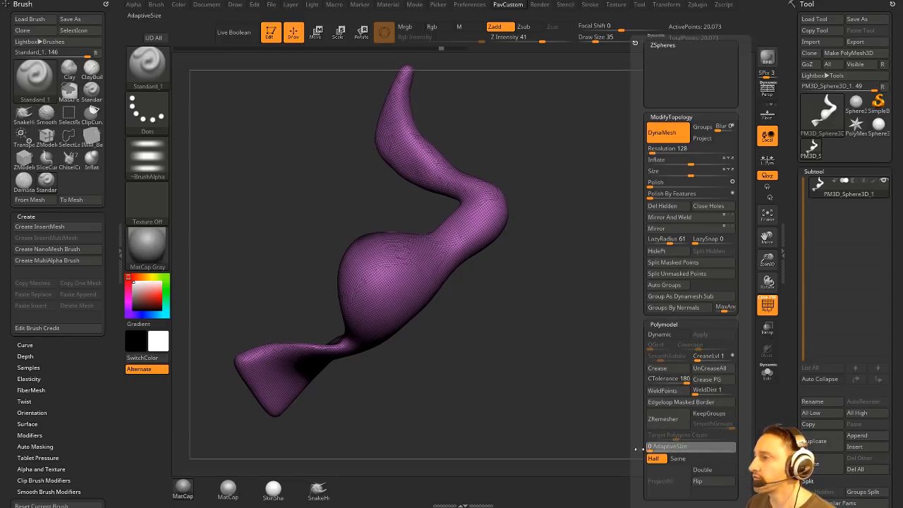
pyautogui.click(659, 419)
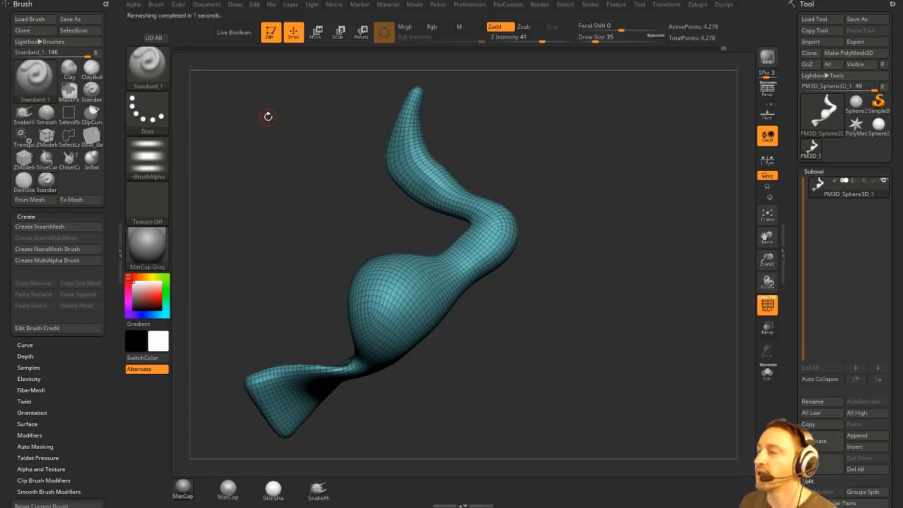
pyautogui.moveTo(543, 193); pyautogui.dragTo(479, 185)
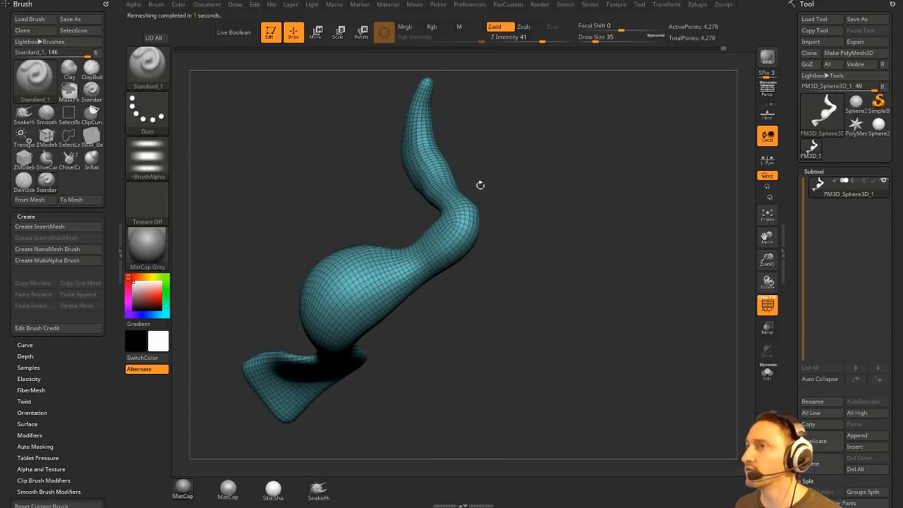
# Create a UV Master working clone of the remeshed bar and unwrap it with Symmetry turned off
pyautogui.click(697, 4)
pyautogui.moveTo(249, 156); pyautogui.dragTo(13, 198)
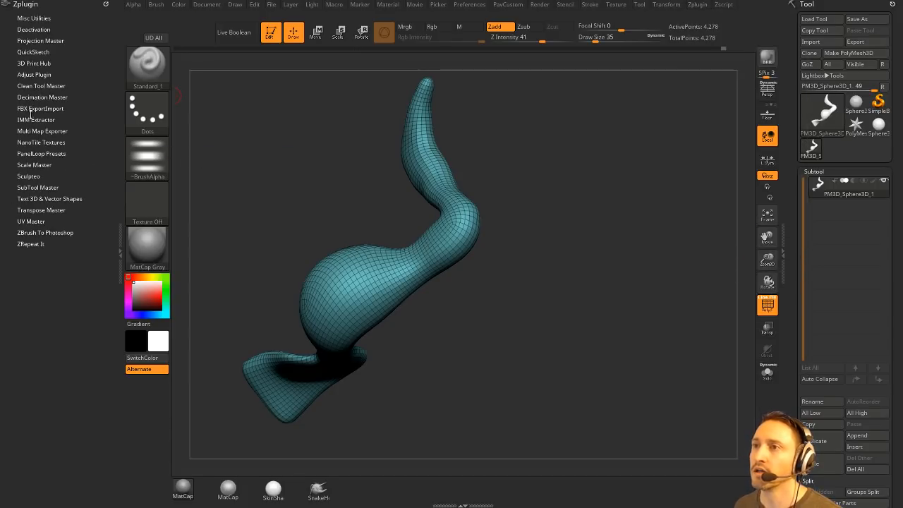
pyautogui.press('shift')
pyautogui.click(31, 221)
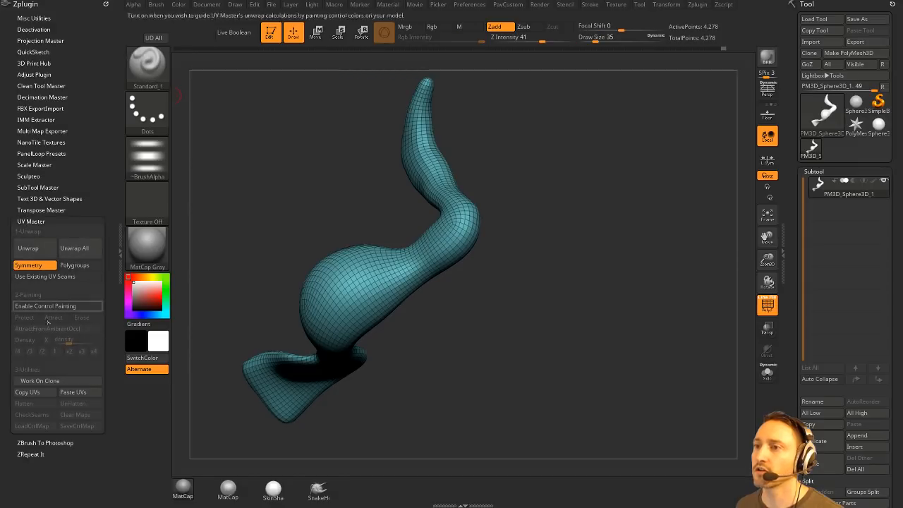
pyautogui.click(44, 268)
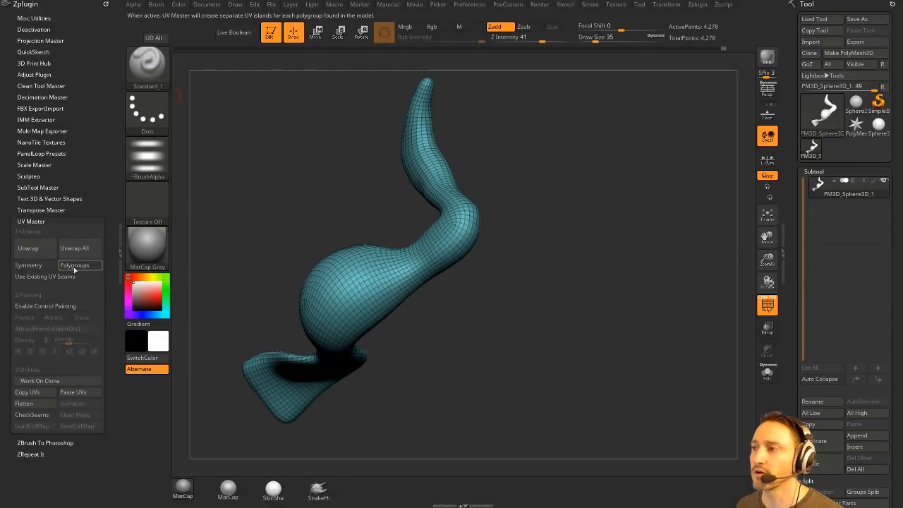
pyautogui.click(35, 381)
pyautogui.click(30, 248)
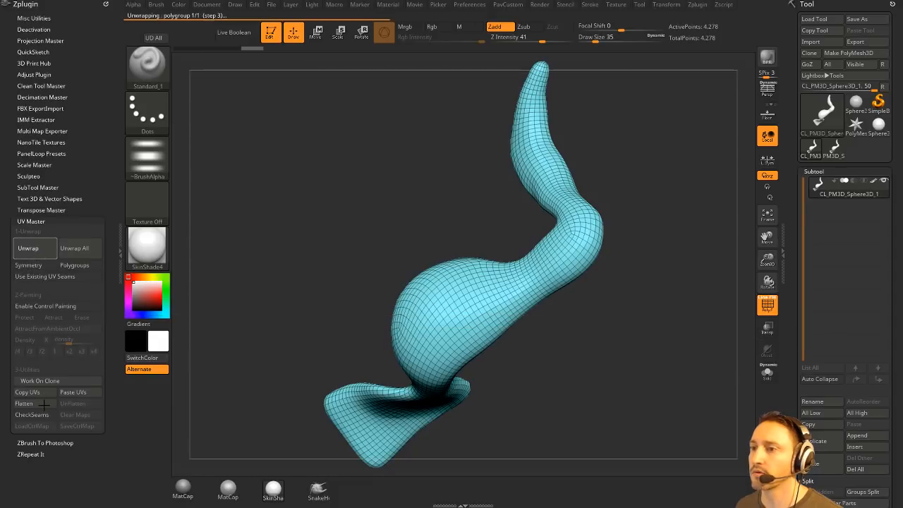
# Check the clone's flattened UV layout, unflatten it, and transfer its UVs onto the original remeshed bar
pyautogui.click(42, 404)
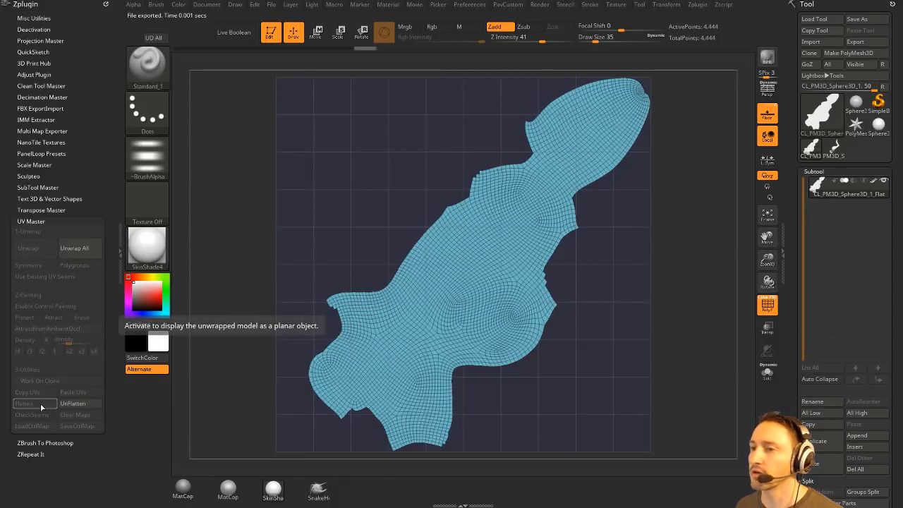
pyautogui.click(69, 407)
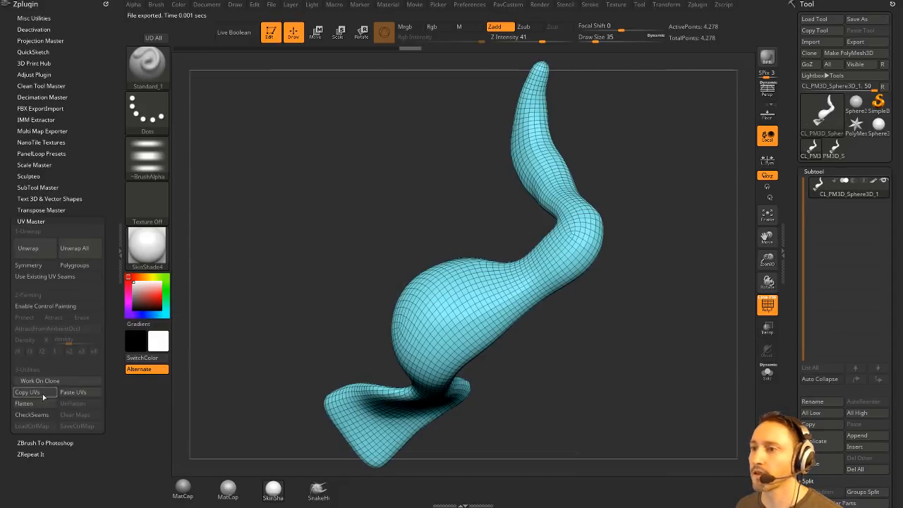
pyautogui.click(834, 148)
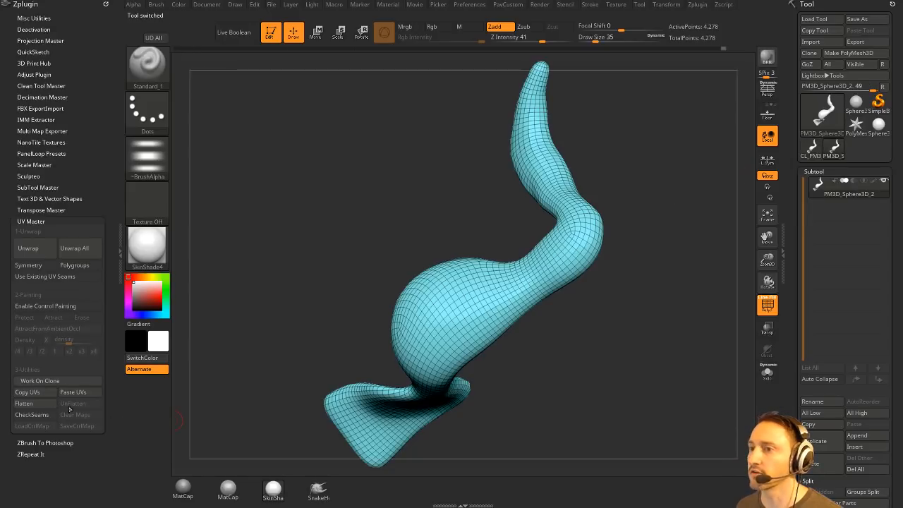
pyautogui.click(69, 394)
# Open the tool's Surface settings for the UV-mapped bar
pyautogui.moveTo(796, 332)
pyautogui.keyDown('alt'); pyautogui.mouseDown()
pyautogui.moveTo(742, 325)
pyautogui.moveTo(790, 154)
pyautogui.mouseUp(); pyautogui.keyUp('alt')
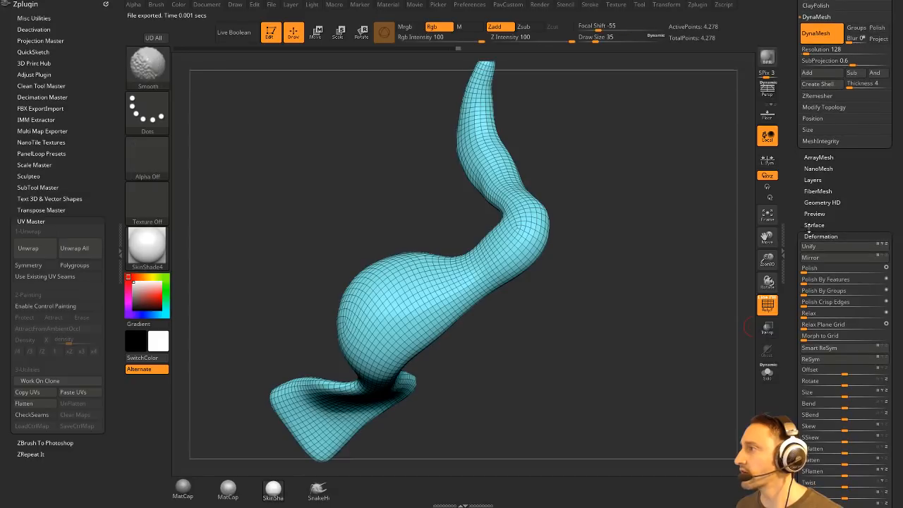
pyautogui.keyDown('shift'); pyautogui.click(813, 235); pyautogui.keyUp('shift')
pyautogui.click(814, 235)
pyautogui.click(814, 225)
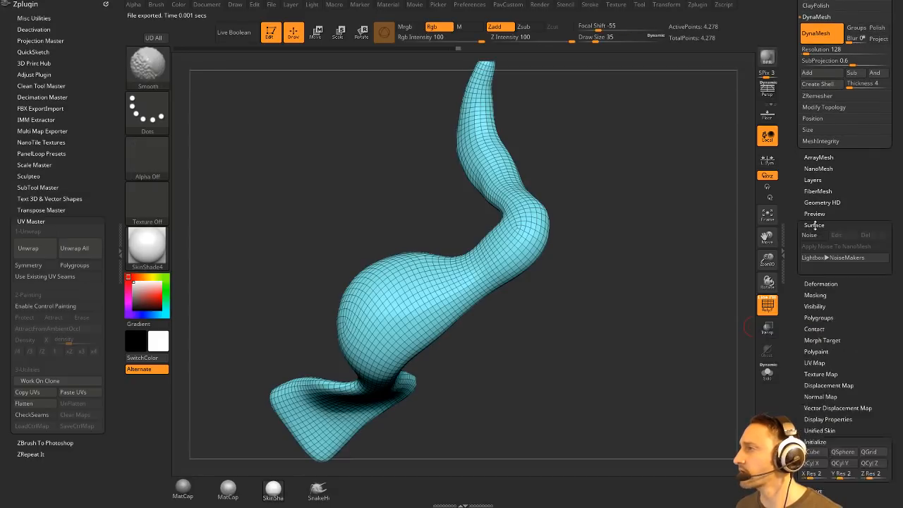
pyautogui.click(825, 280)
pyautogui.moveTo(730, 228); pyautogui.dragTo(736, 223)
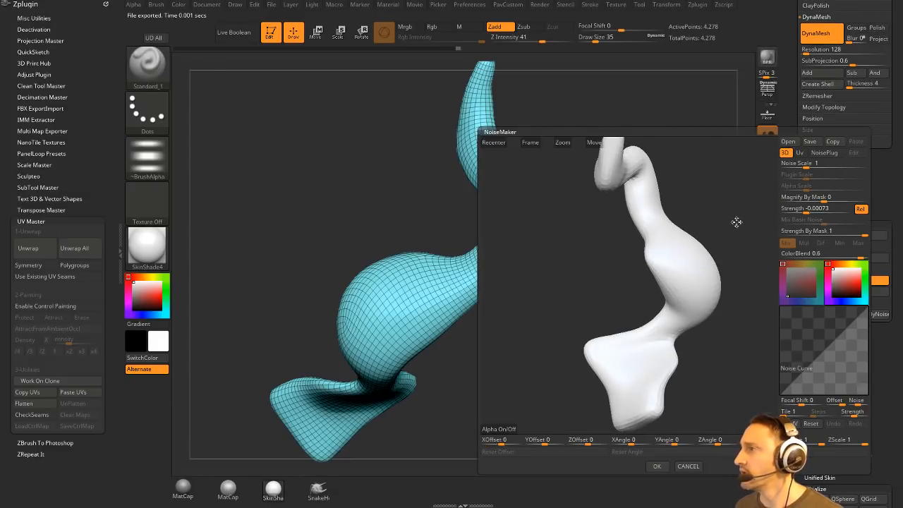
pyautogui.click(688, 466)
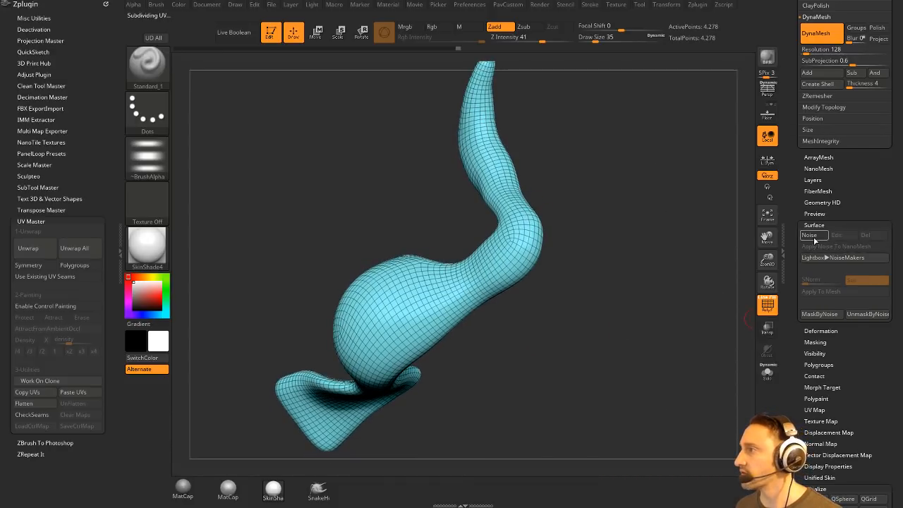
# Start a surface noise on the bar and assign the Weave pattern from NoisePlug with its Simple style
pyautogui.click(809, 235)
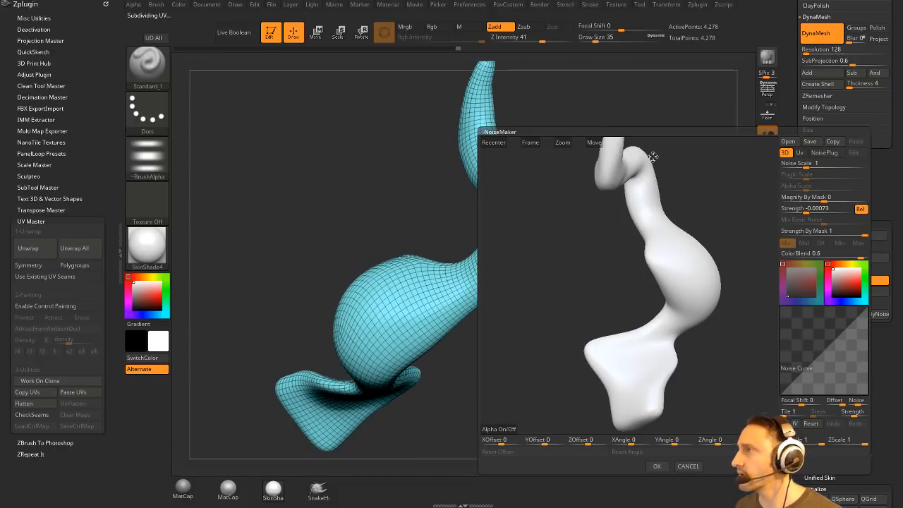
pyautogui.click(487, 432)
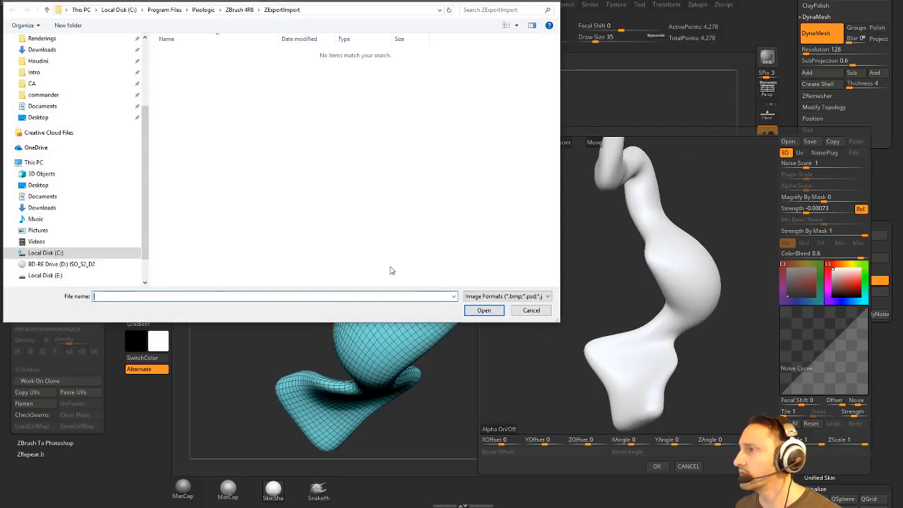
pyautogui.click(533, 311)
pyautogui.click(822, 153)
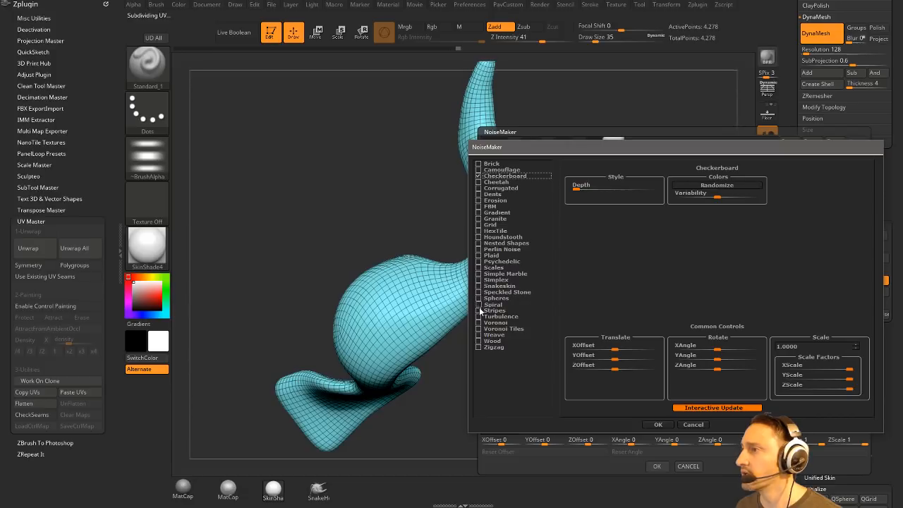
pyautogui.click(479, 336)
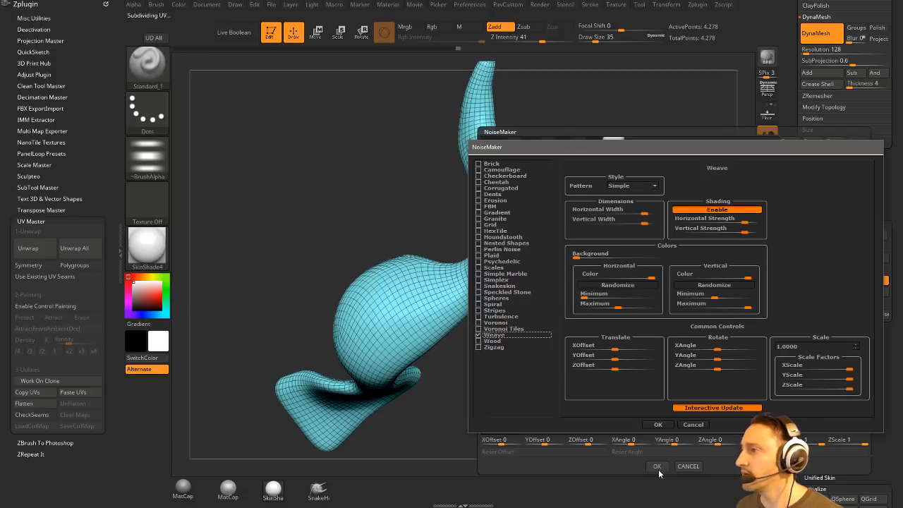
pyautogui.click(657, 424)
# Set the weave noise to Uv mapping, with a Plugin Scale of about 94 and Mix Basic Noise at 0
pyautogui.moveTo(720, 223); pyautogui.dragTo(712, 270)
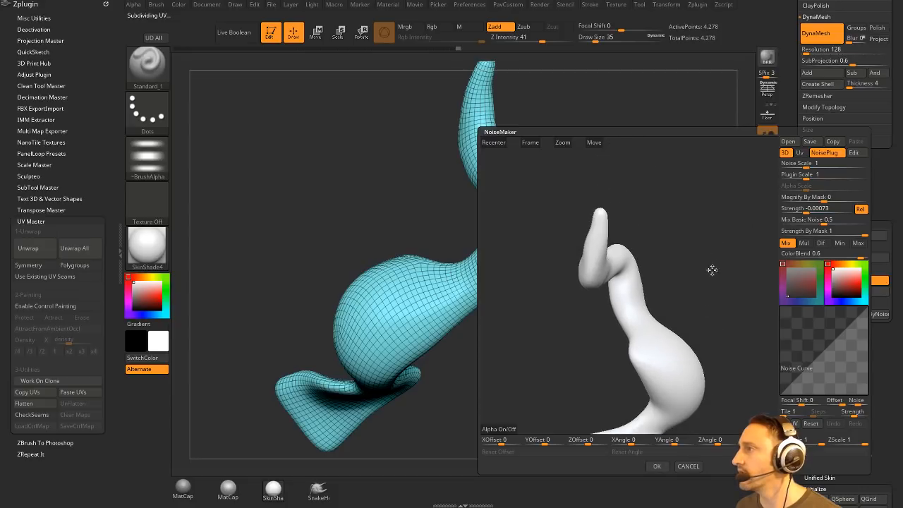
pyautogui.moveTo(741, 220); pyautogui.dragTo(843, 181)
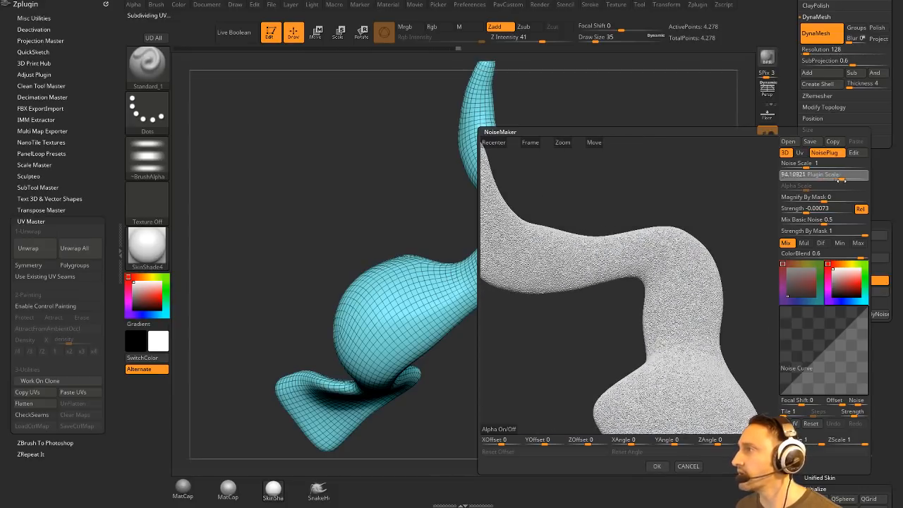
pyautogui.click(800, 154)
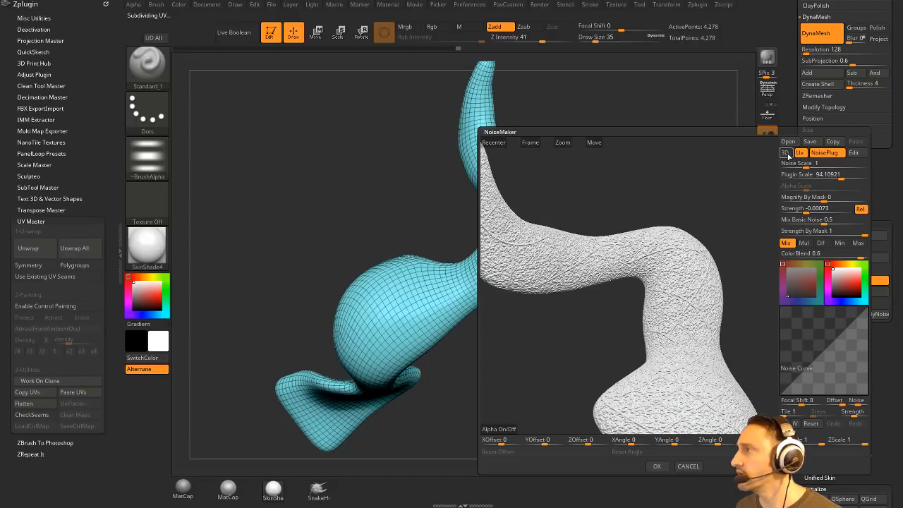
pyautogui.click(788, 155)
pyautogui.click(800, 154)
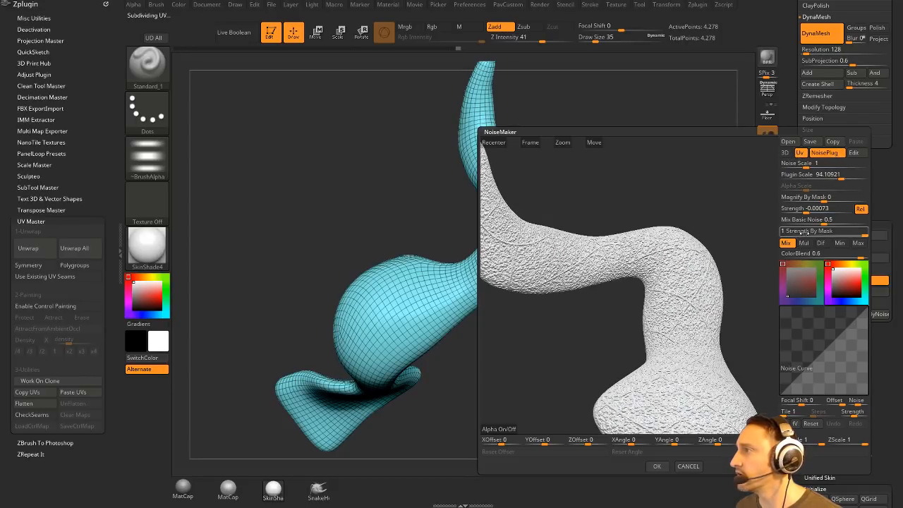
pyautogui.moveTo(811, 220); pyautogui.dragTo(782, 220)
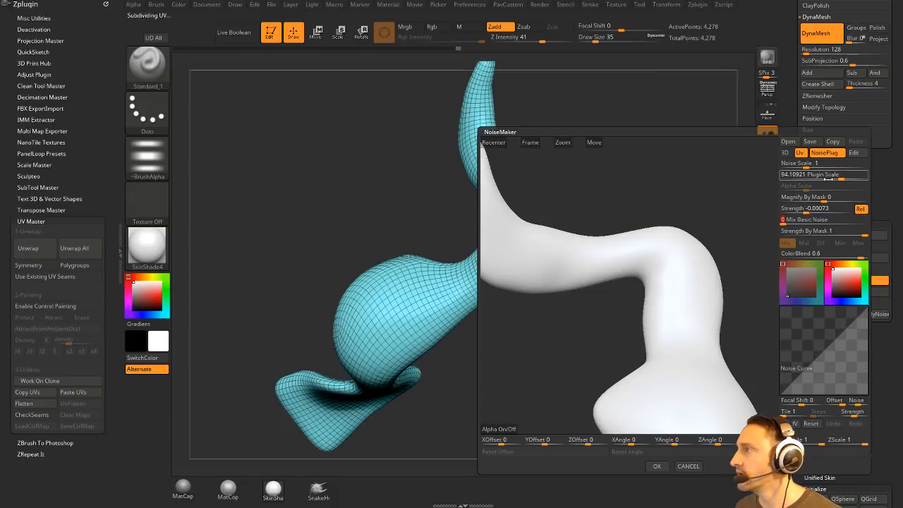
# Tune the weave noise to Plugin Scale 0.00606 and Strength -0.03187 with Rel off, and accept it
pyautogui.moveTo(830, 179); pyautogui.dragTo(852, 176)
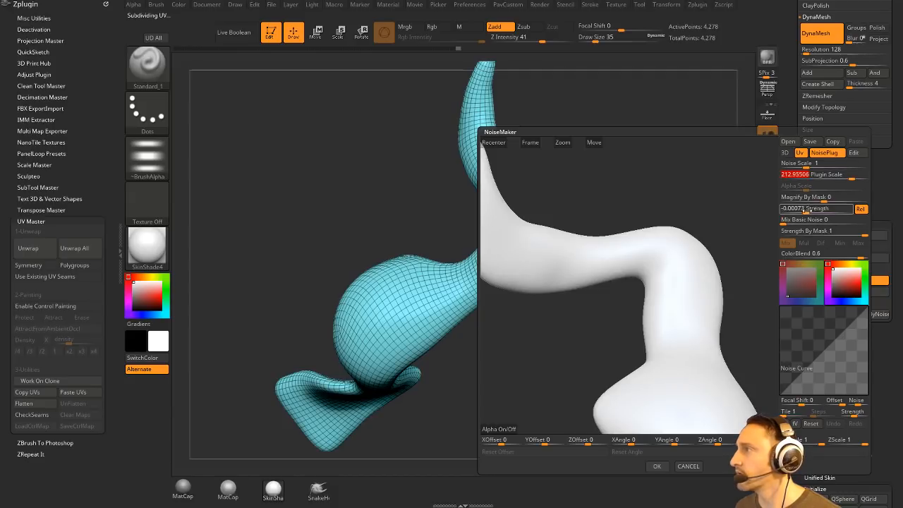
pyautogui.moveTo(799, 209); pyautogui.dragTo(796, 209)
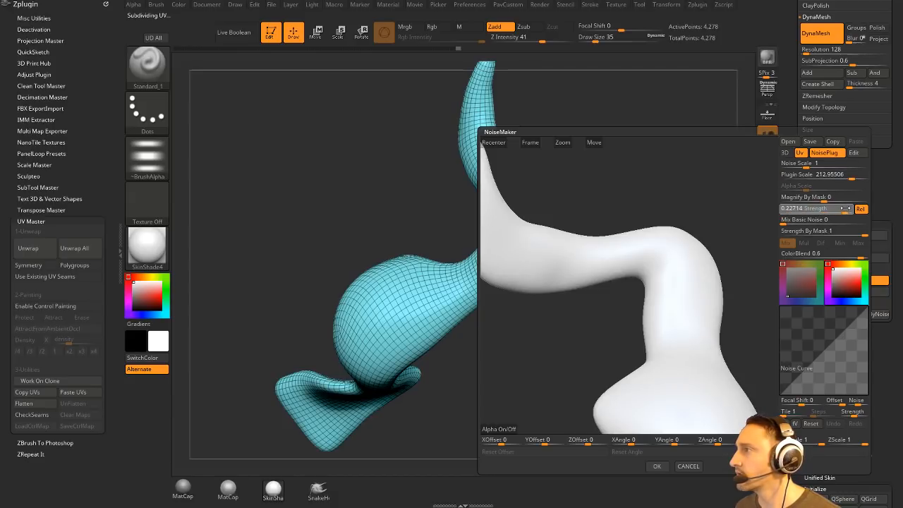
pyautogui.moveTo(831, 212); pyautogui.dragTo(829, 210)
pyautogui.moveTo(827, 177); pyautogui.dragTo(791, 180)
pyautogui.moveTo(817, 210)
pyautogui.mouseDown()
pyautogui.moveTo(844, 211)
pyautogui.moveTo(800, 209)
pyautogui.mouseUp()
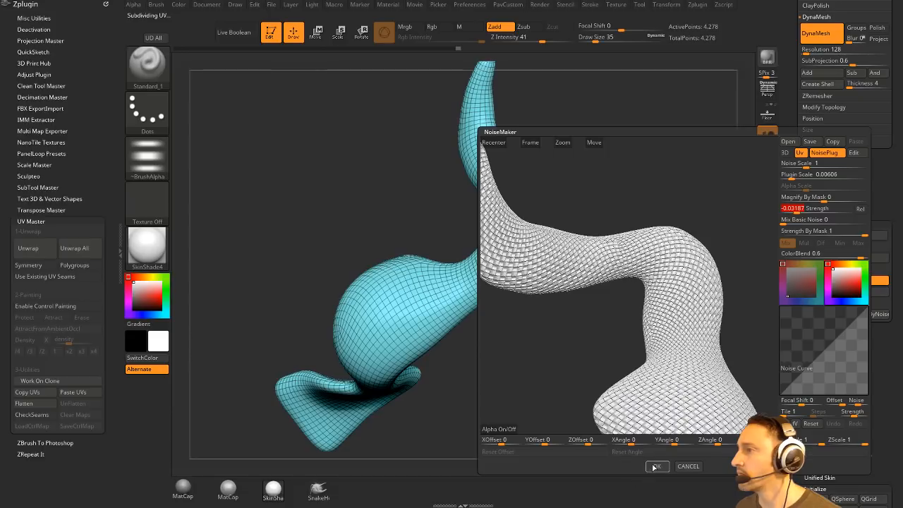
pyautogui.click(657, 466)
# Hide the polyframe and inspect the woven surface noise along the bar from several angles
pyautogui.click(768, 304)
pyautogui.moveTo(727, 289); pyautogui.dragTo(663, 369)
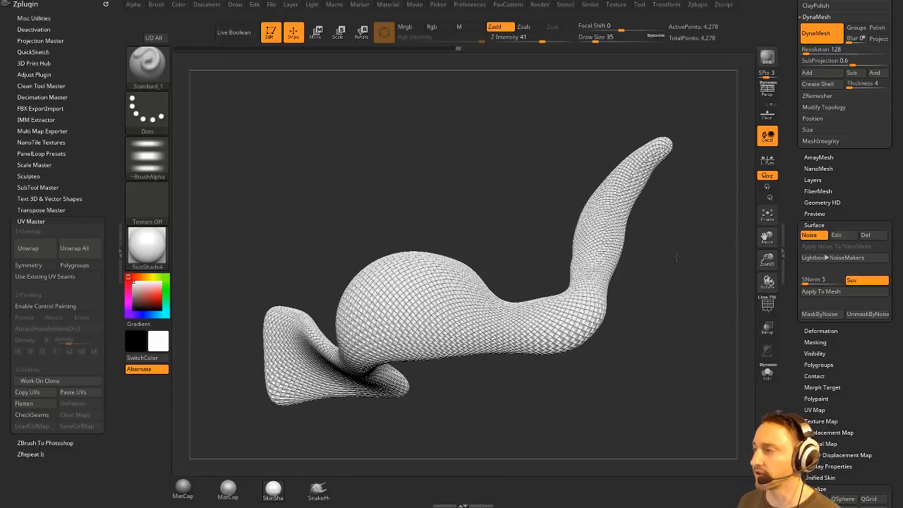
pyautogui.moveTo(676, 258); pyautogui.dragTo(706, 308)
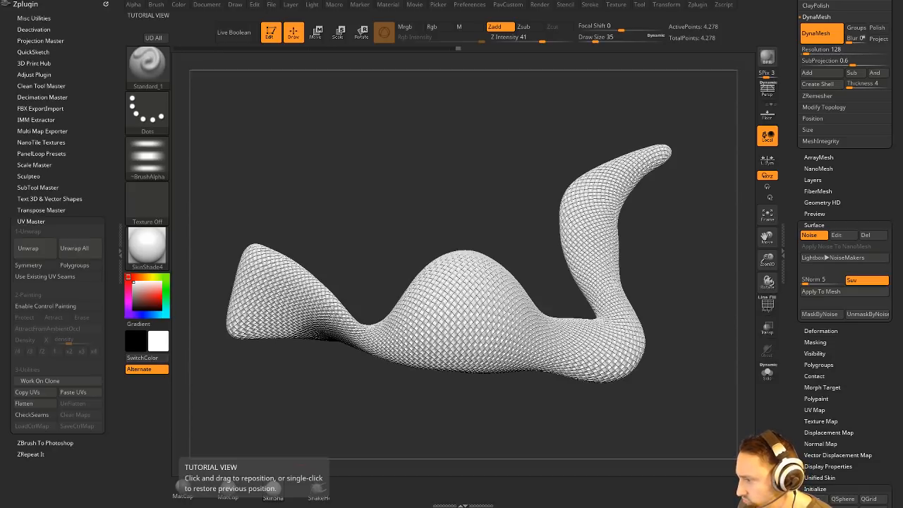
# Switch to the YouTube browser window and look through the Sci Fi Pistol Series playlist
pyautogui.hotkey('alt', 'Tab')
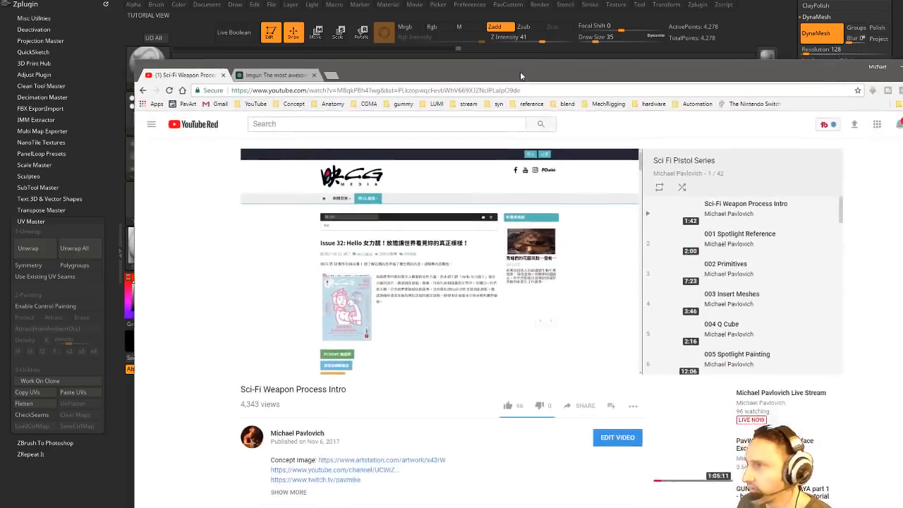
pyautogui.scroll(-10, 714, 279)
pyautogui.scroll(-4, 714, 279)
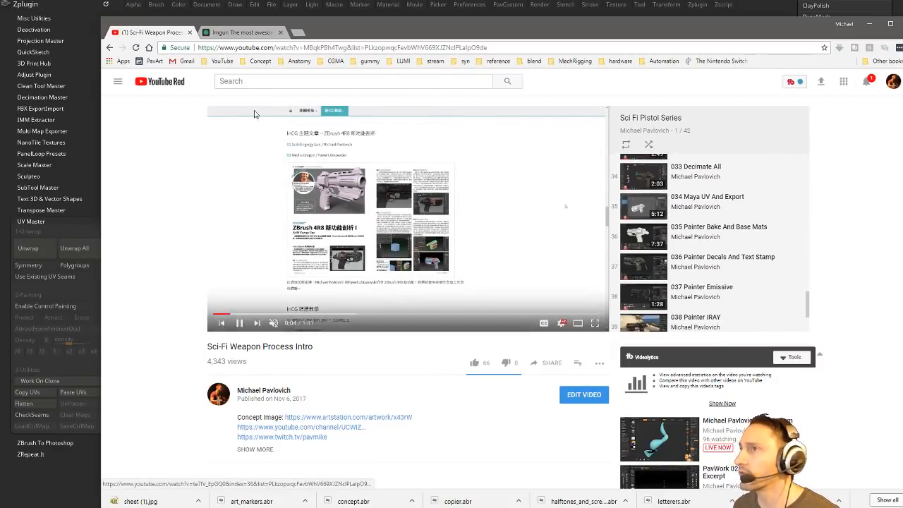
# Return to the channel's playlists and look through the episodes in the Livestream Full Episodes playlist
pyautogui.click(110, 48)
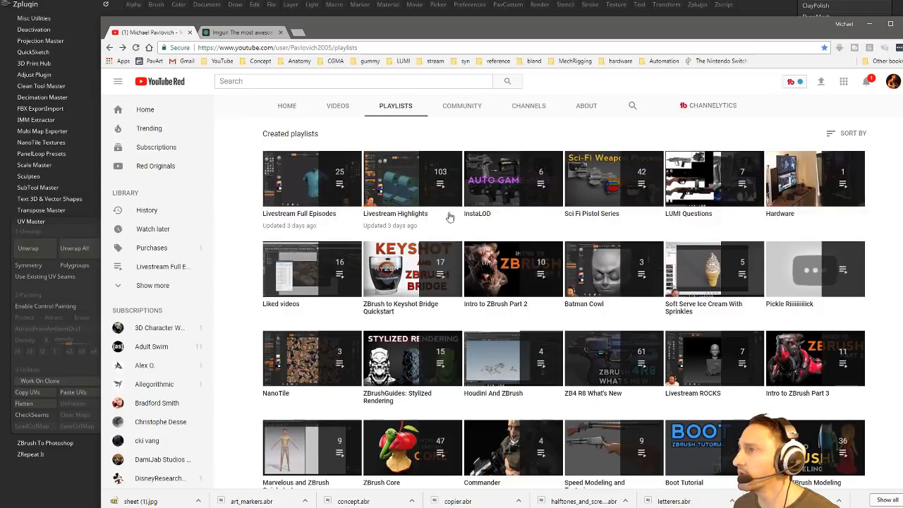
pyautogui.click(419, 213)
pyautogui.click(110, 48)
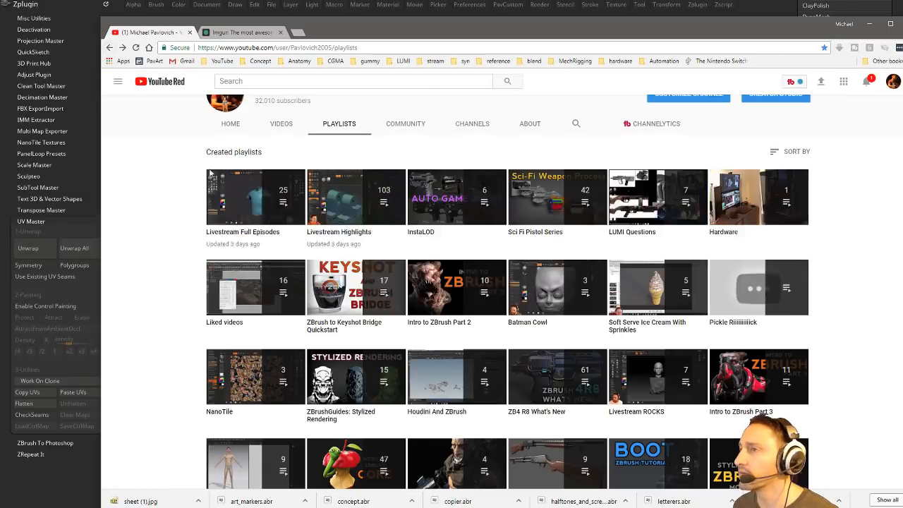
pyautogui.click(219, 184)
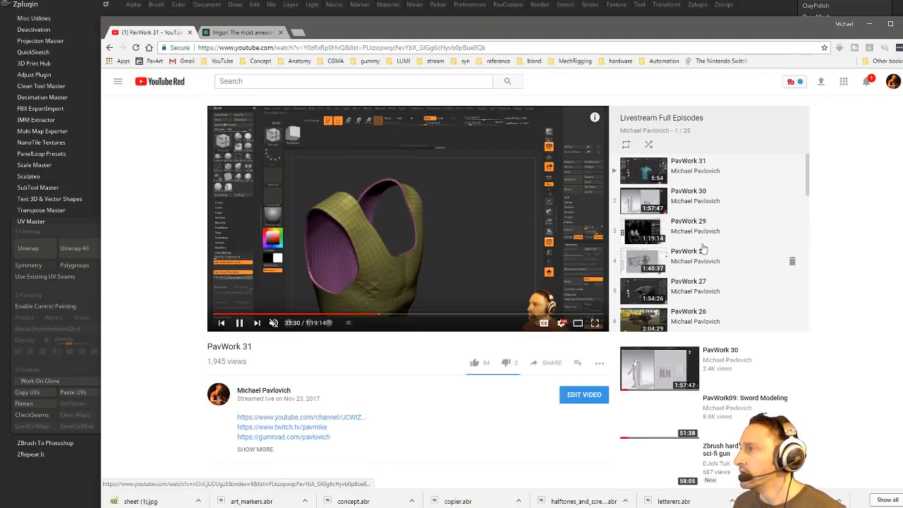
pyautogui.scroll(-6, 703, 249)
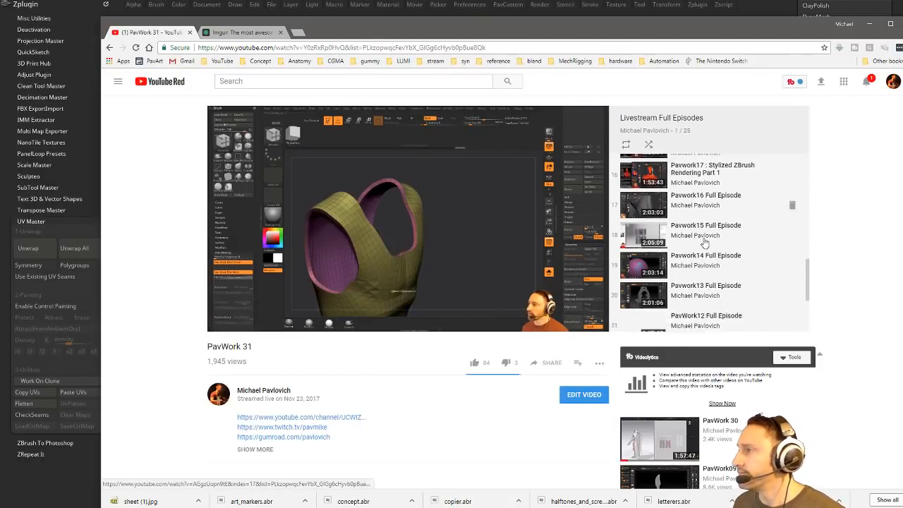
# Open the PavWork 28 episode from the Livestream Full Episodes playlist and skim through its second half
pyautogui.scroll(6, 704, 244)
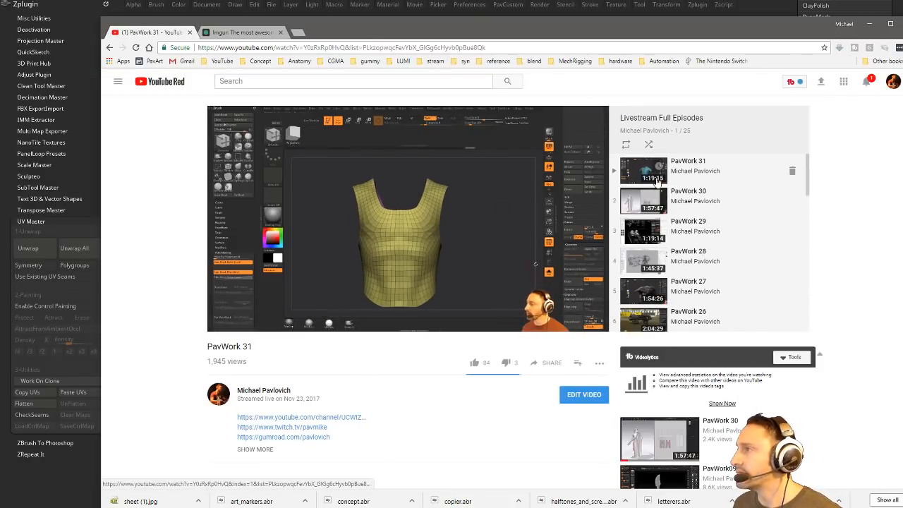
pyautogui.click(685, 266)
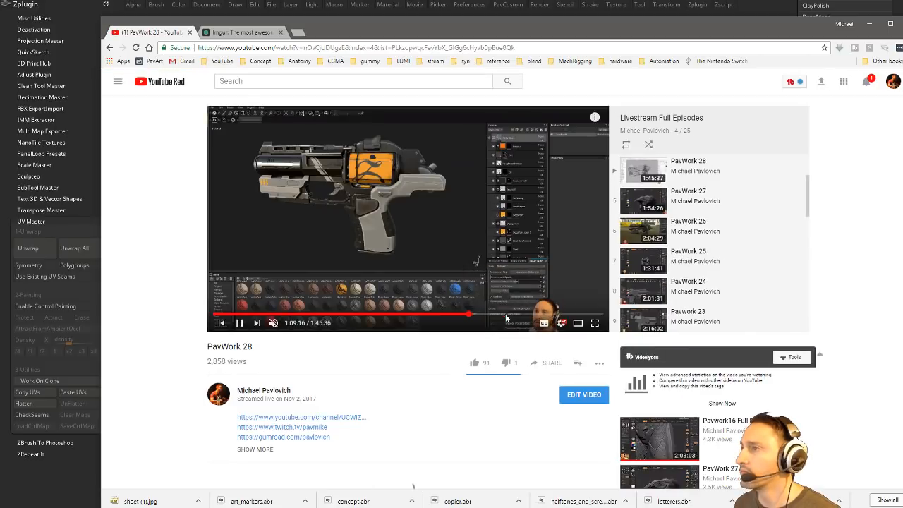
pyautogui.click(510, 315)
pyautogui.click(517, 315)
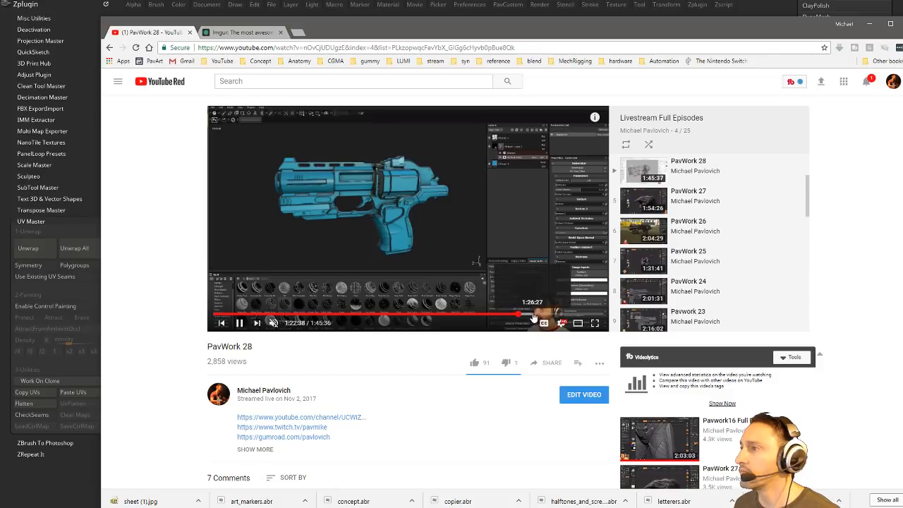
pyautogui.click(529, 316)
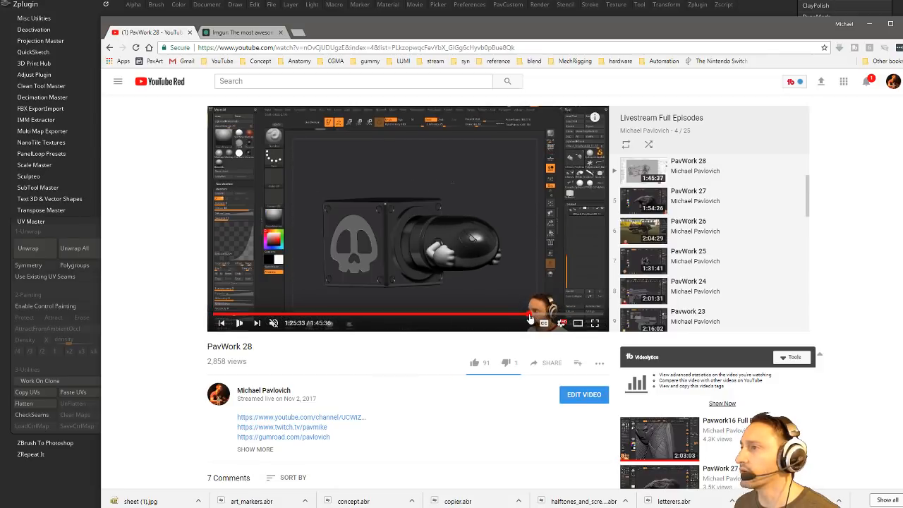
pyautogui.click(541, 315)
pyautogui.click(544, 316)
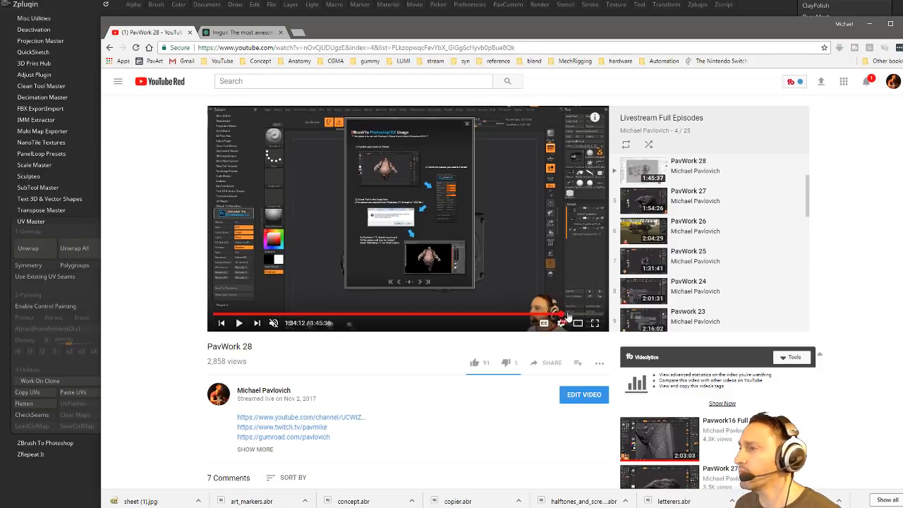
pyautogui.click(572, 316)
pyautogui.click(577, 316)
pyautogui.click(583, 316)
pyautogui.click(589, 316)
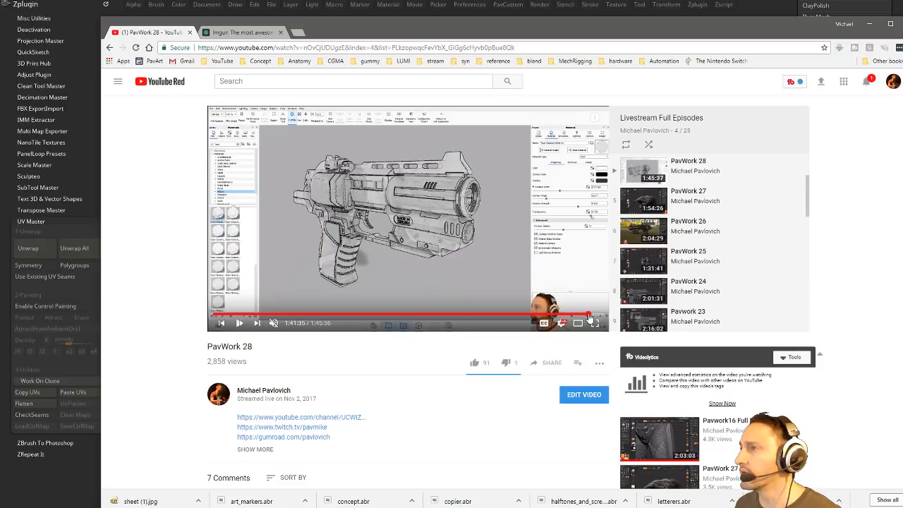
pyautogui.click(592, 316)
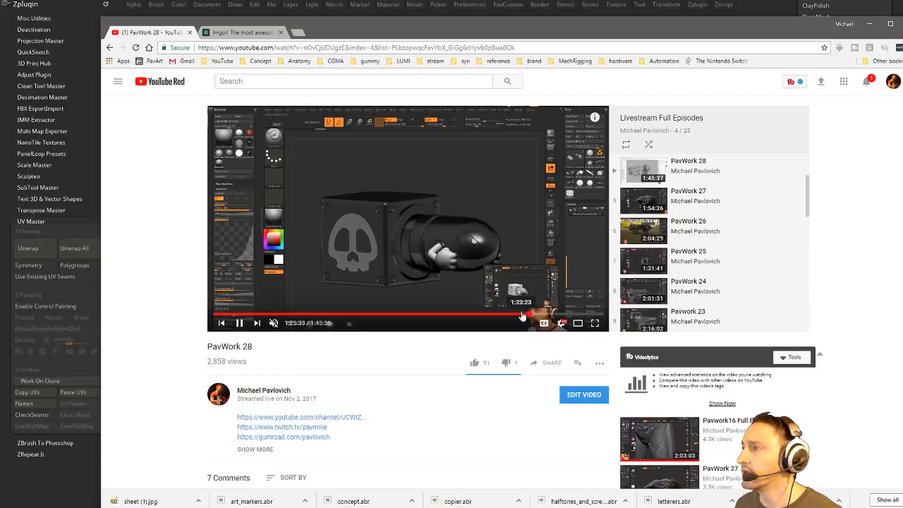
pyautogui.click(522, 316)
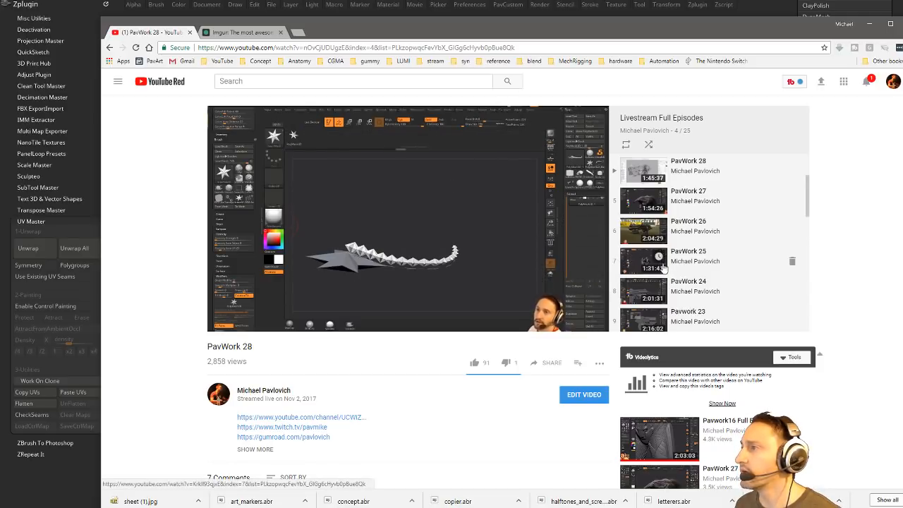
# Look through the nearby playlist episodes, open PavWork 29 and skim through different parts of it
pyautogui.scroll(2, 705, 275)
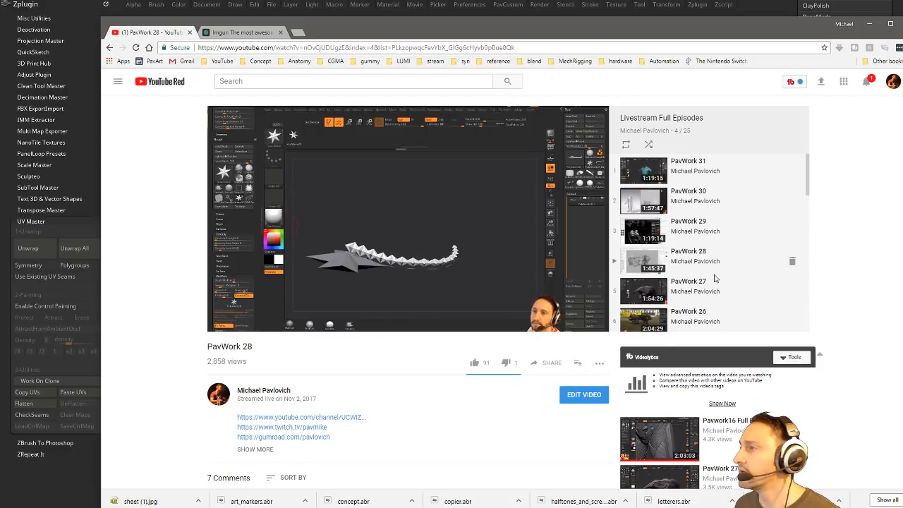
pyautogui.scroll(-1, 715, 278)
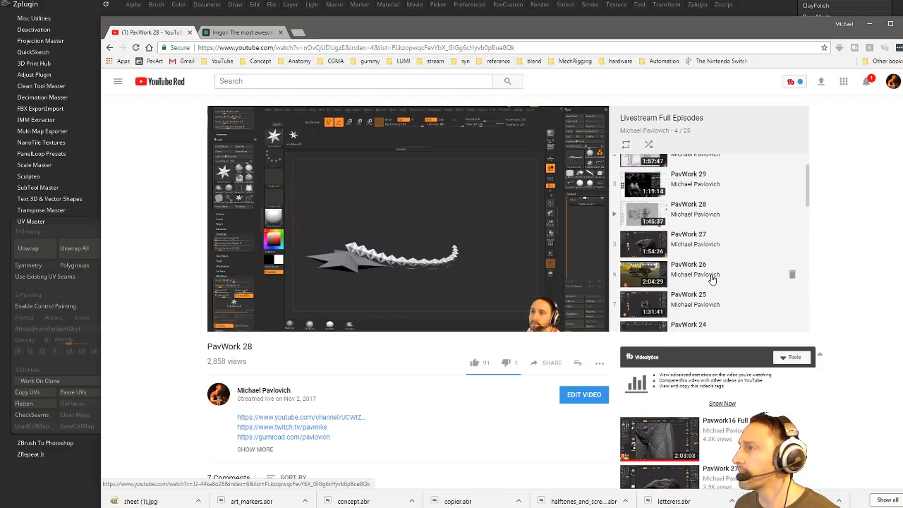
pyautogui.scroll(1, 715, 278)
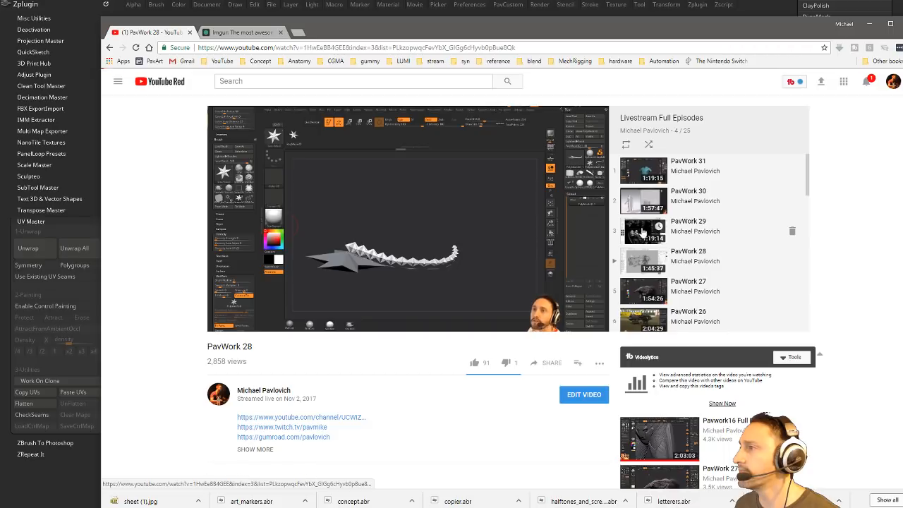
pyautogui.click(652, 227)
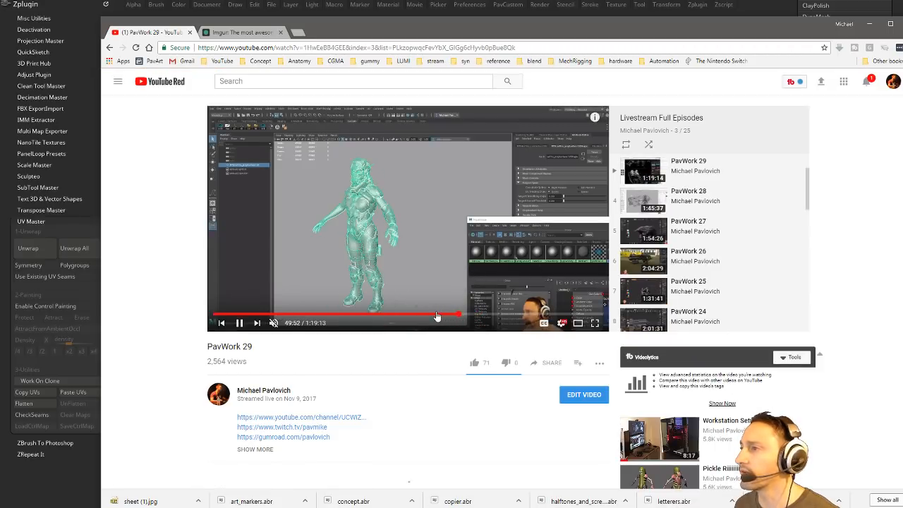
pyautogui.click(395, 316)
pyautogui.click(339, 317)
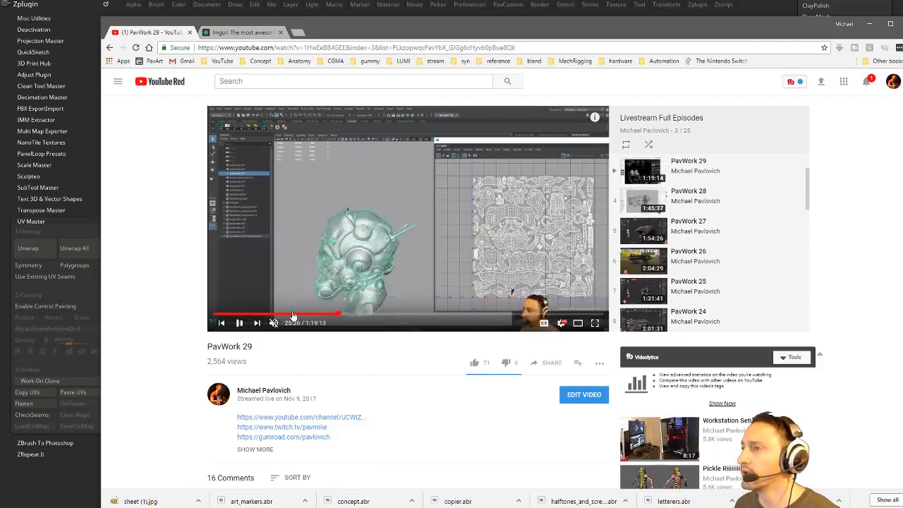
pyautogui.click(292, 316)
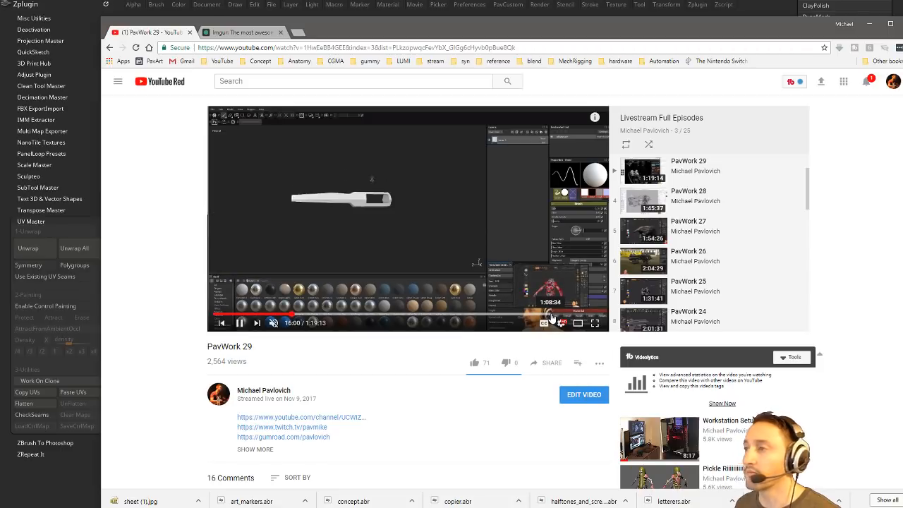
pyautogui.click(534, 316)
pyautogui.click(538, 315)
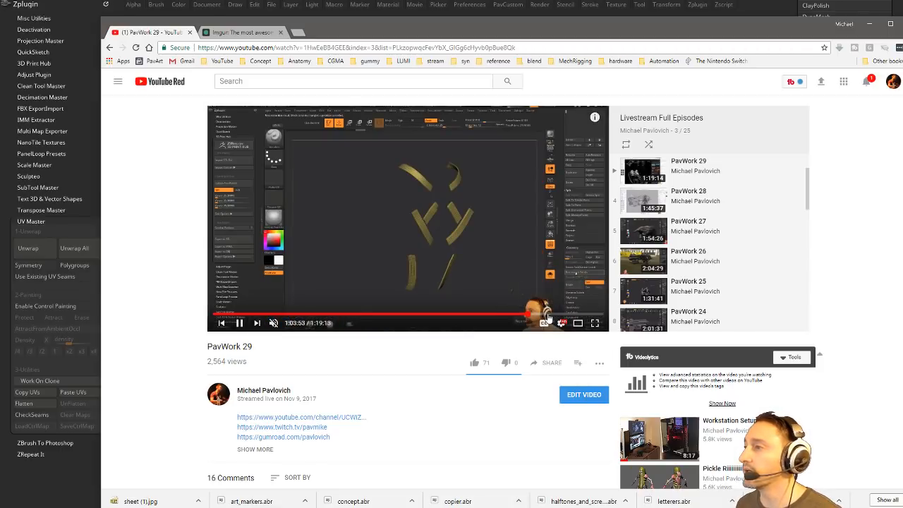
pyautogui.click(551, 315)
pyautogui.click(559, 315)
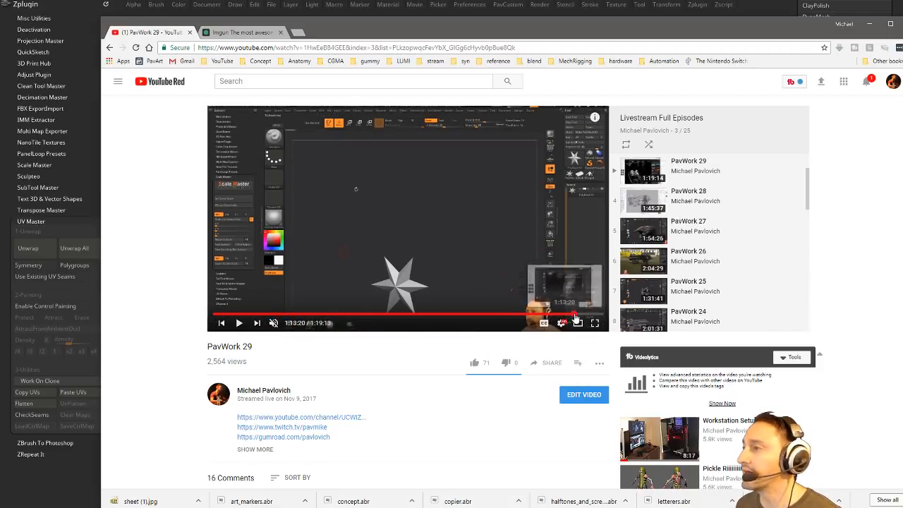
pyautogui.click(587, 316)
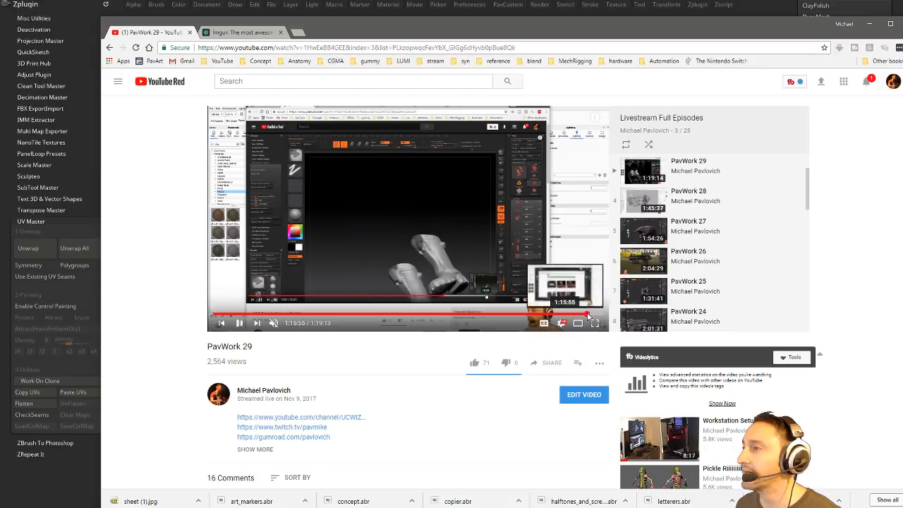
pyautogui.click(245, 315)
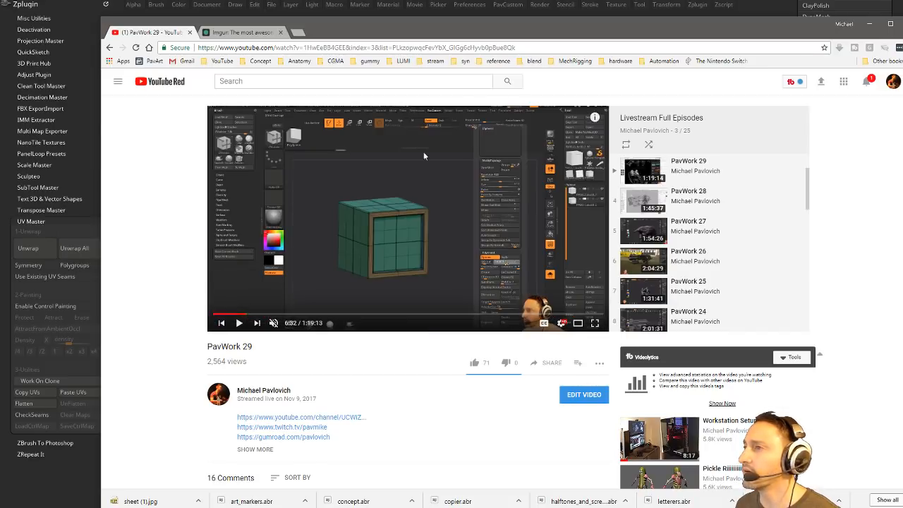
# Switch back to ZBrush and load the ChainsAndTangles brush from LightBox's Insert-IMM brush folder
pyautogui.hotkey('alt', 'Tab')
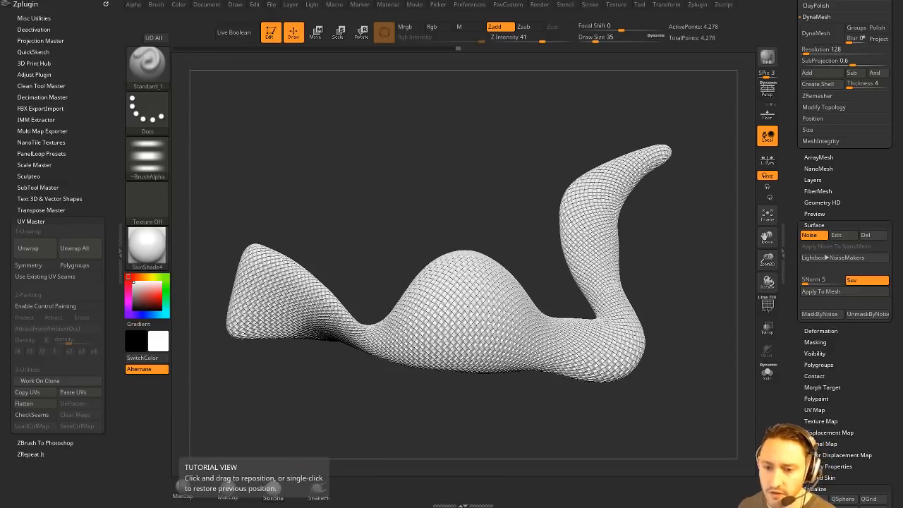
pyautogui.moveTo(491, 192); pyautogui.dragTo(474, 288)
pyautogui.keyDown('alt'); pyautogui.moveTo(469, 201); pyautogui.dragTo(415, 214); pyautogui.keyUp('alt')
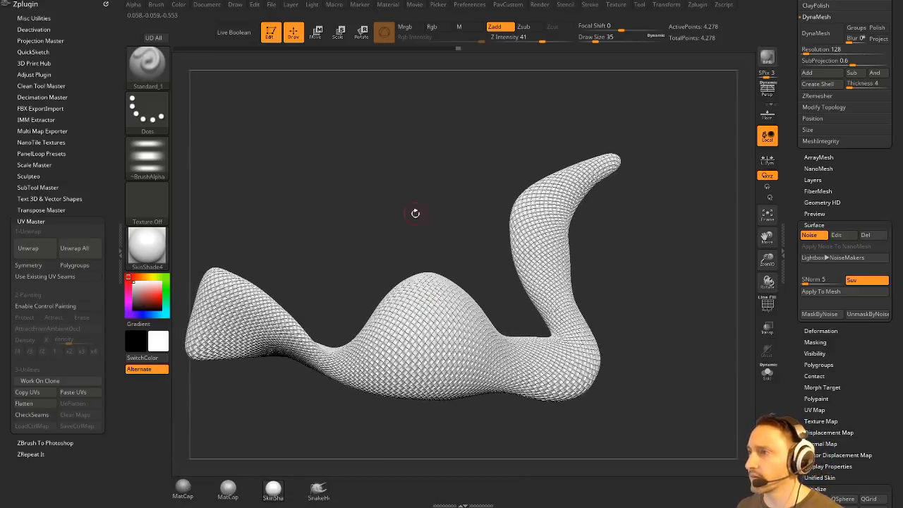
pyautogui.press('b')
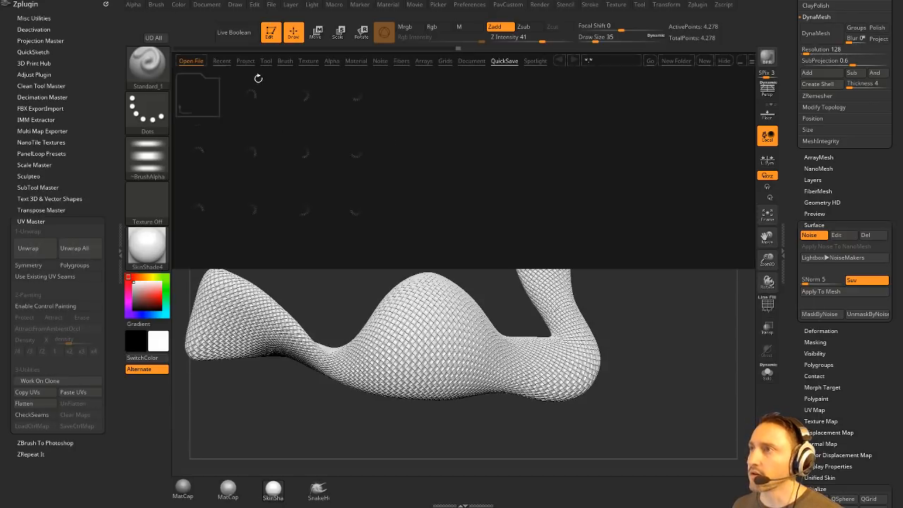
pyautogui.click(285, 61)
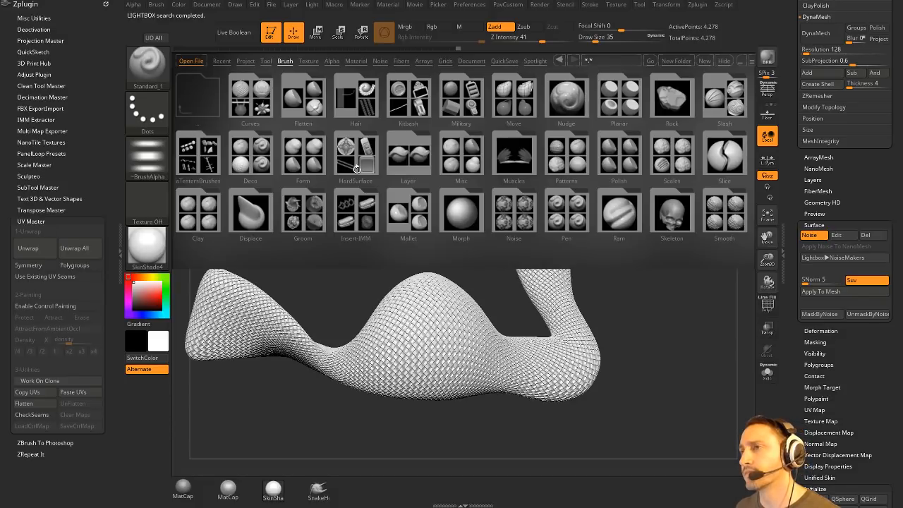
pyautogui.click(352, 214)
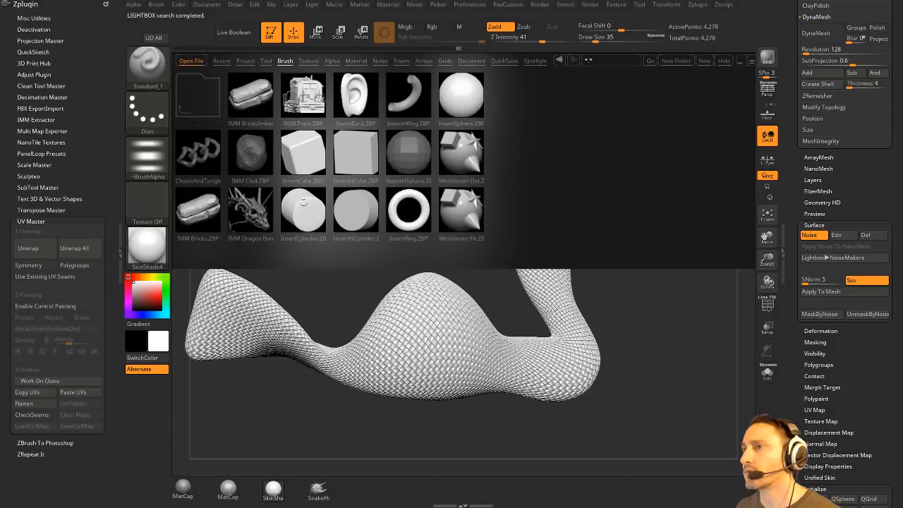
pyautogui.doubleClick(201, 152)
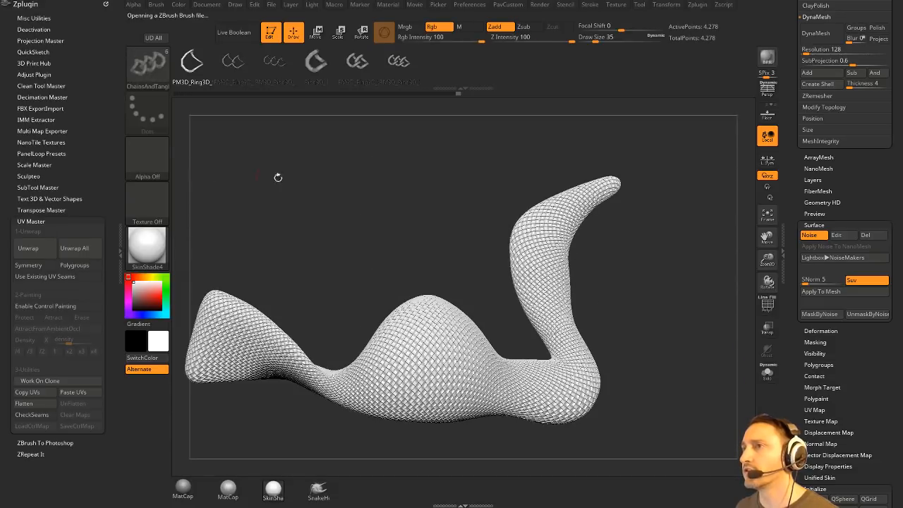
# Draw two thin ring chains fanning upward from the hump in the middle of the bar and adjust their curves
pyautogui.moveTo(379, 289); pyautogui.dragTo(389, 300)
pyautogui.moveTo(425, 325); pyautogui.dragTo(351, 175)
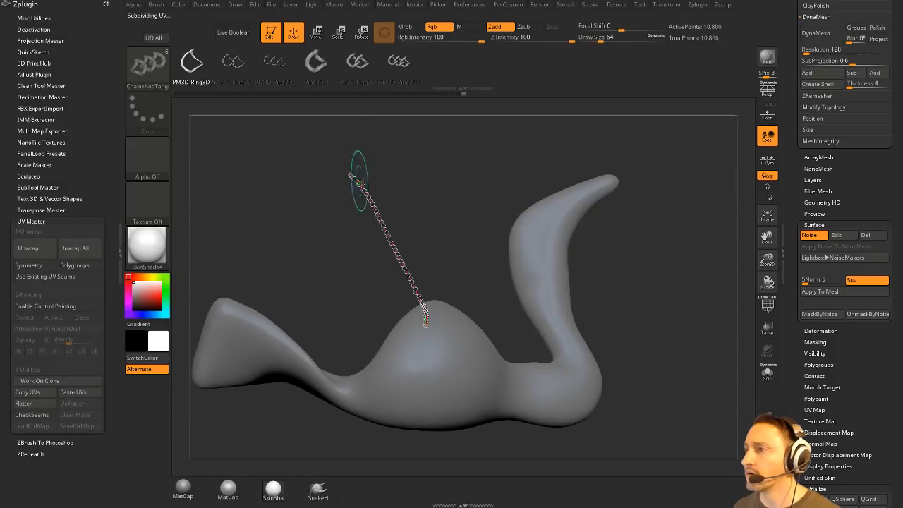
pyautogui.moveTo(426, 321); pyautogui.dragTo(459, 160)
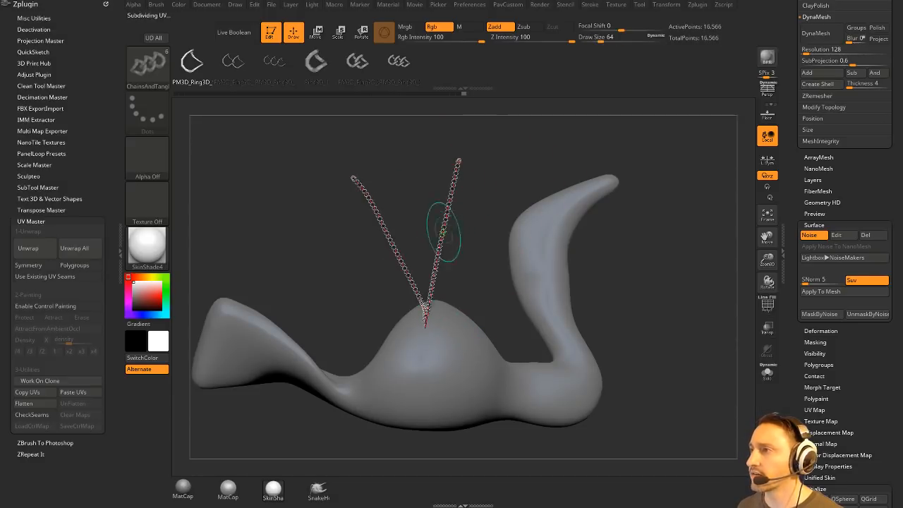
pyautogui.click(443, 232)
pyautogui.moveTo(353, 180)
pyautogui.mouseDown()
pyautogui.moveTo(305, 285)
pyautogui.moveTo(435, 145)
pyautogui.moveTo(495, 284)
pyautogui.moveTo(283, 284)
pyautogui.moveTo(262, 333)
pyautogui.moveTo(435, 189)
pyautogui.moveTo(578, 168)
pyautogui.moveTo(572, 201)
pyautogui.mouseUp()
# Choose the widest interlinked ring mesh of the brush and draw a chainmail strip arching over the bar's raised tip
pyautogui.click(398, 82)
pyautogui.click(378, 262)
pyautogui.moveTo(598, 244); pyautogui.dragTo(628, 278)
# Select the IMM Army Curve brush with its Bike Chain mesh and draw a looping chain beside the bar's raised end
pyautogui.press('b')
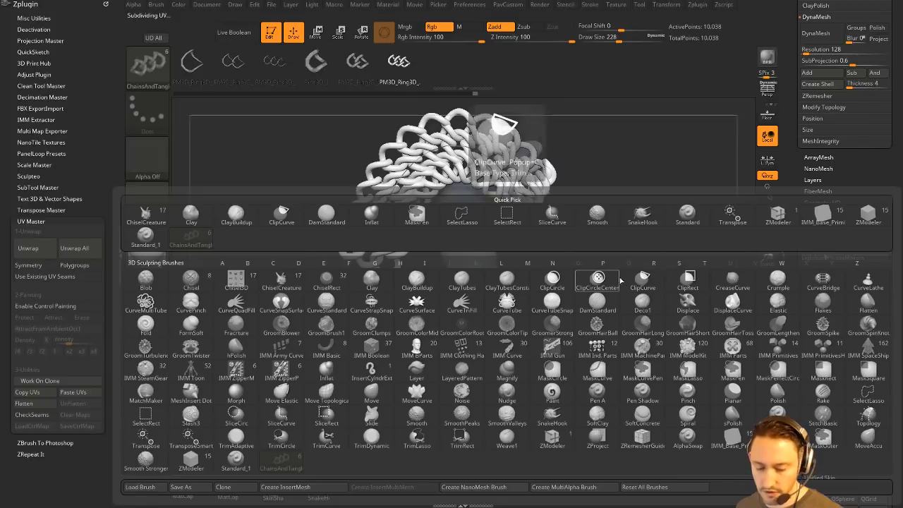
pyautogui.press('i')
pyautogui.click(284, 353)
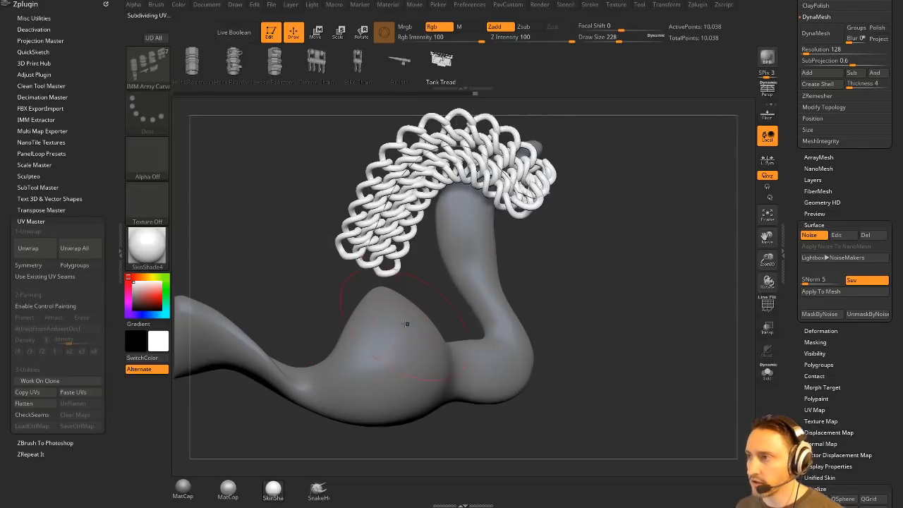
pyautogui.press('m')
pyautogui.click(547, 308)
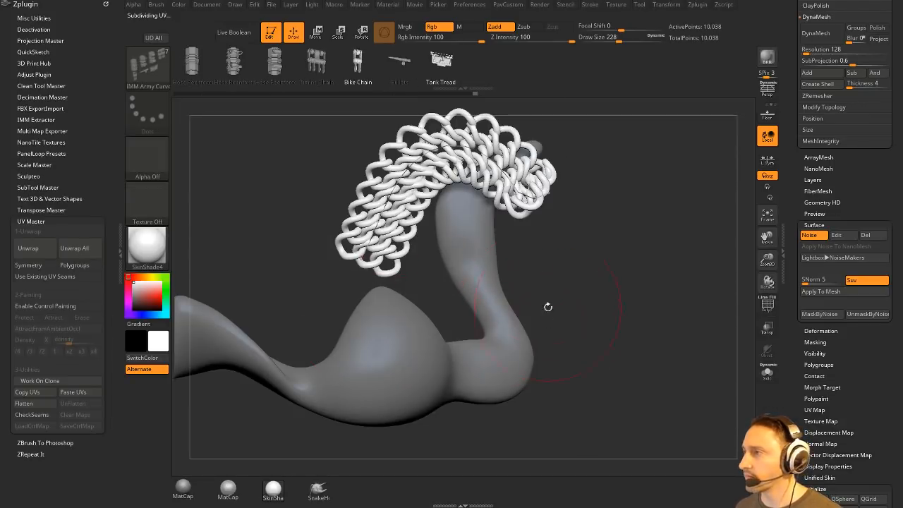
pyautogui.click(529, 184)
pyautogui.moveTo(569, 201)
pyautogui.mouseDown()
pyautogui.moveTo(565, 292)
pyautogui.moveTo(233, 369)
pyautogui.moveTo(572, 187)
pyautogui.moveTo(592, 262)
pyautogui.moveTo(536, 282)
pyautogui.moveTo(568, 294)
pyautogui.mouseUp()
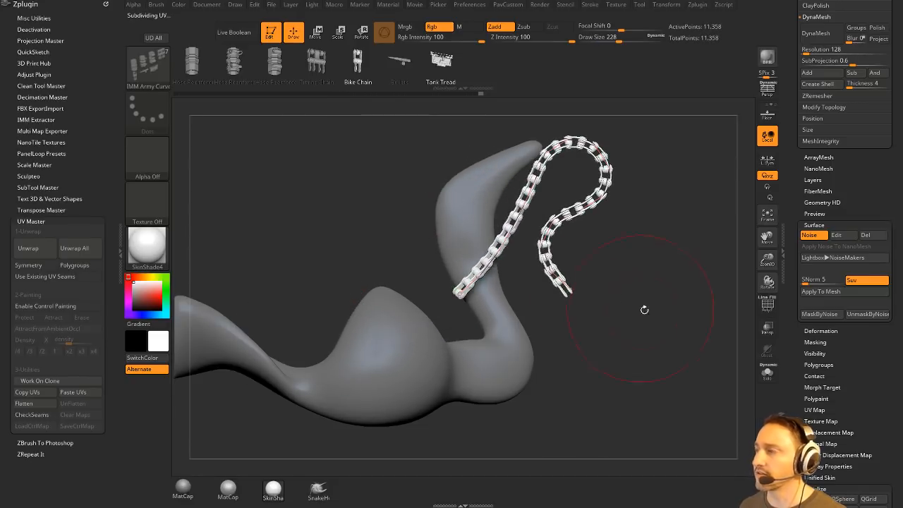
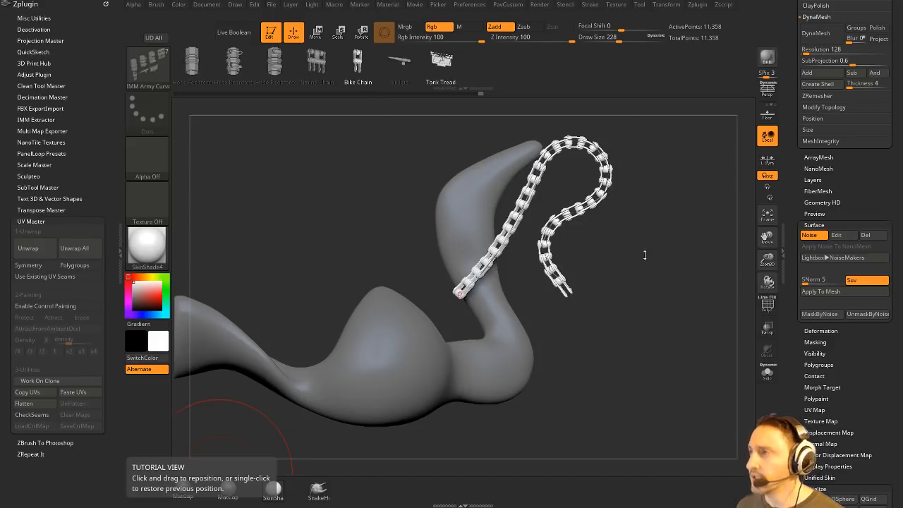
# Switch to the Standard brush
pyautogui.moveTo(665, 141)
pyautogui.mouseDown()
pyautogui.moveTo(622, 146)
pyautogui.moveTo(663, 141)
pyautogui.moveTo(649, 142)
pyautogui.moveTo(662, 170)
pyautogui.mouseUp()
pyautogui.press('b')
pyautogui.press('s')
pyautogui.press('t')
pyautogui.press('s')
pyautogui.press('s')
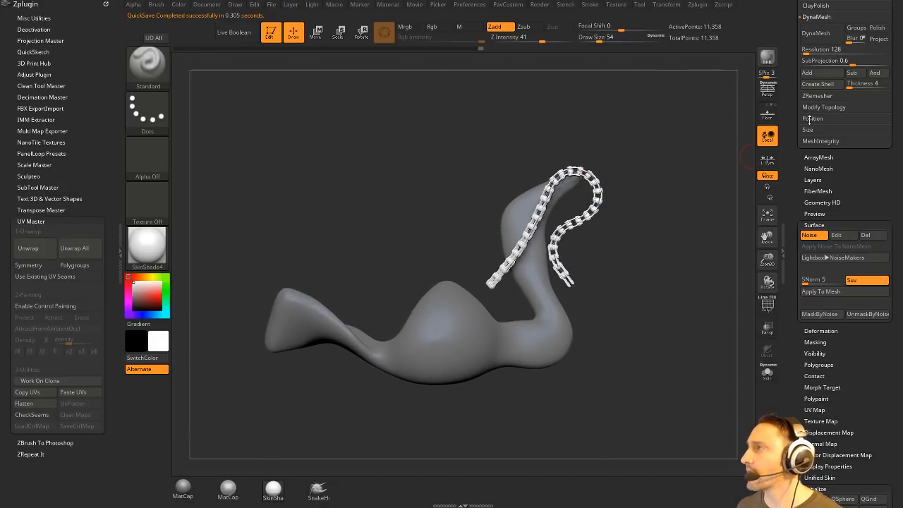
# Delete all subtools of the sculpted bar tool
pyautogui.click(792, 77)
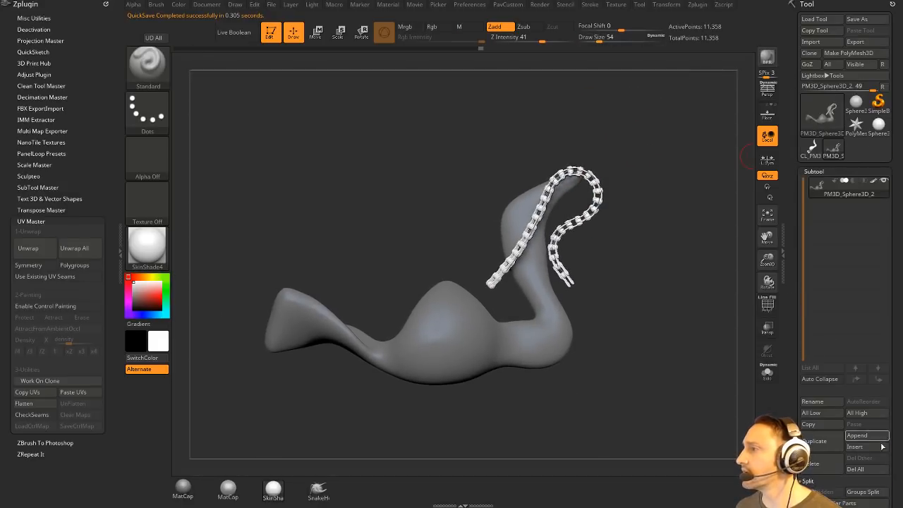
pyautogui.click(863, 469)
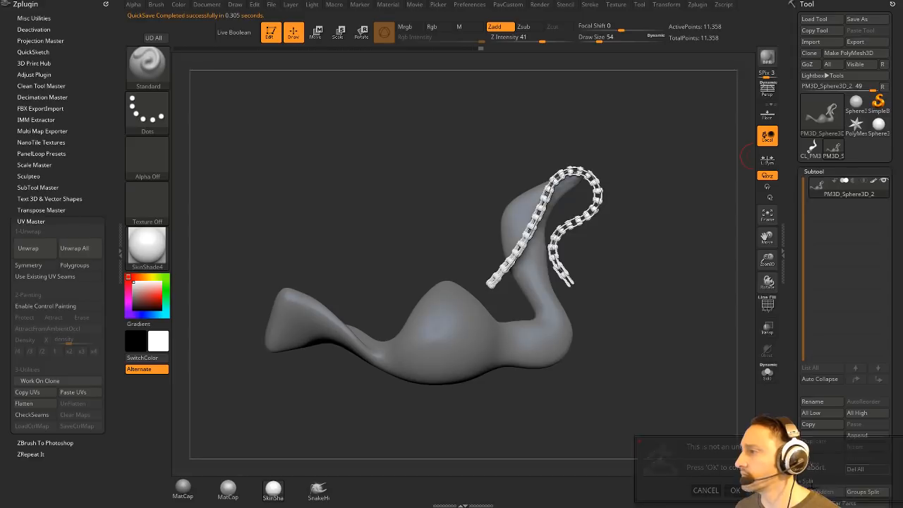
pyautogui.click(735, 490)
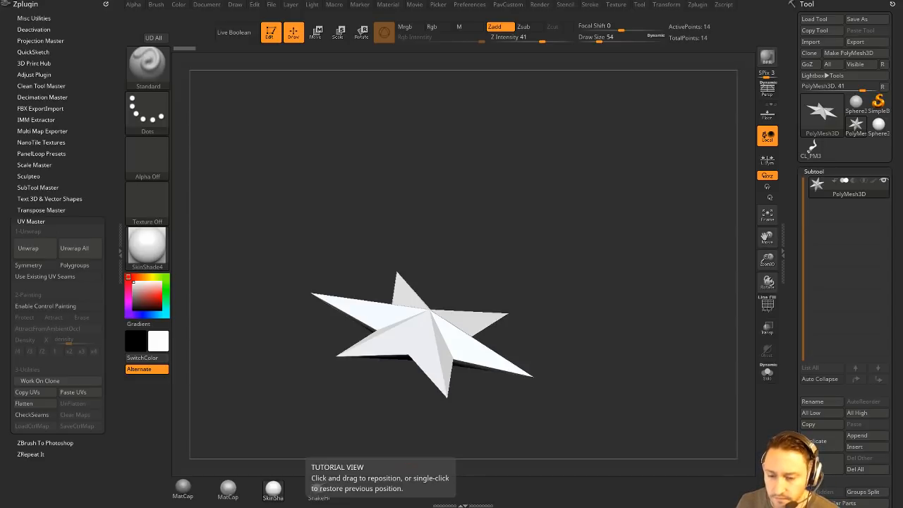
# Turn on polyframe display, make the Sphere3D primitive the active tool and convert it to a PolyMesh3D
pyautogui.click(767, 303)
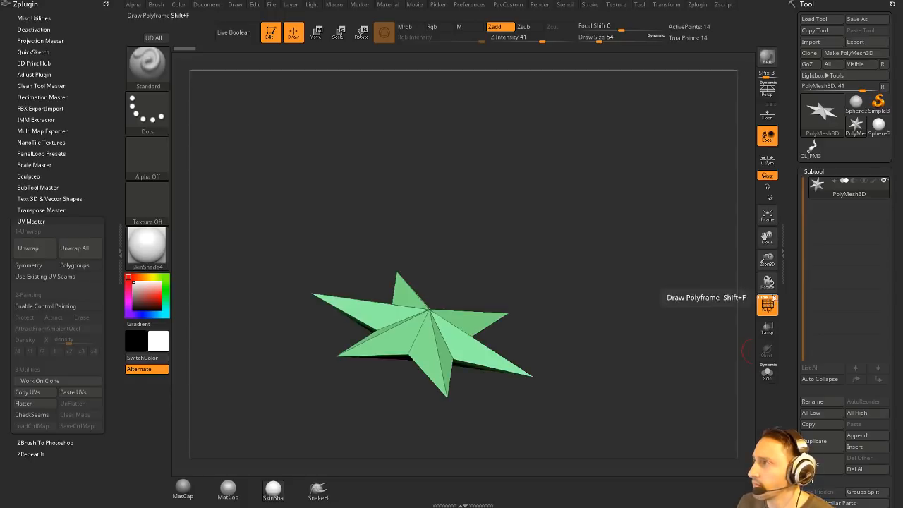
pyautogui.click(856, 105)
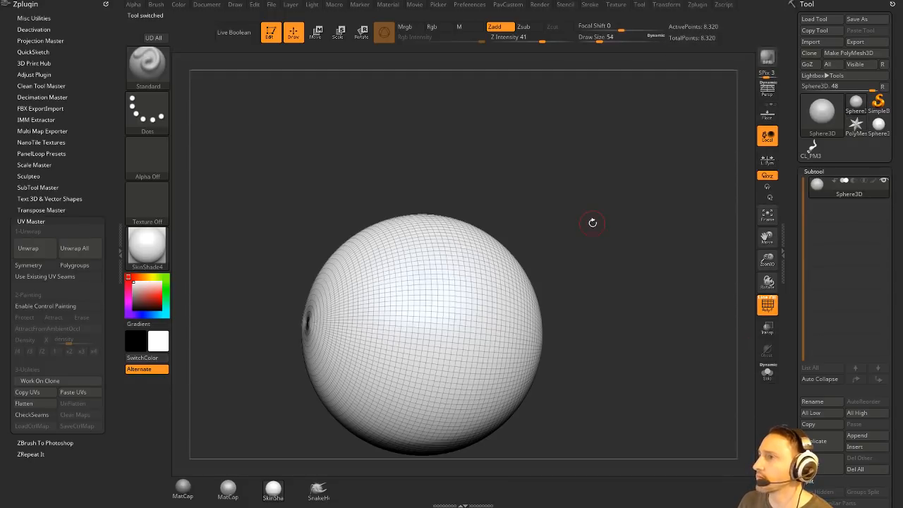
pyautogui.click(872, 56)
# Set the selection brush to SelectRect and crease the vertical edge loop around the sphere's middle by temporarily isolating one side
pyautogui.keyDown('ctrl'); pyautogui.keyDown('shift'); pyautogui.moveTo(624, 173); pyautogui.dragTo(455, 469); pyautogui.keyUp('shift'); pyautogui.keyUp('ctrl')
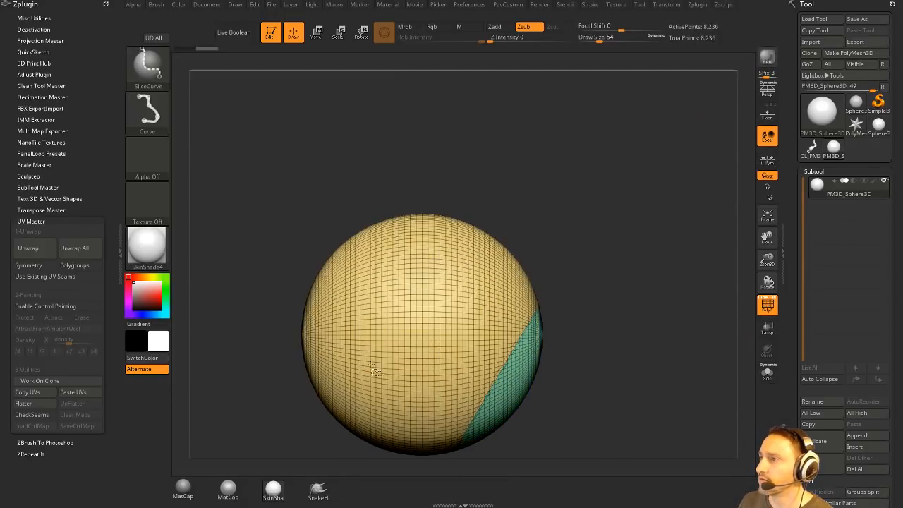
pyautogui.hotkey('ctrl', 'z')
pyautogui.keyDown('ctrl'); pyautogui.keyDown('shift'); pyautogui.click(151, 66); pyautogui.keyUp('shift'); pyautogui.keyUp('ctrl')
pyautogui.keyDown('ctrl'); pyautogui.keyDown('shift'); pyautogui.click(236, 74); pyautogui.keyUp('shift'); pyautogui.keyUp('ctrl')
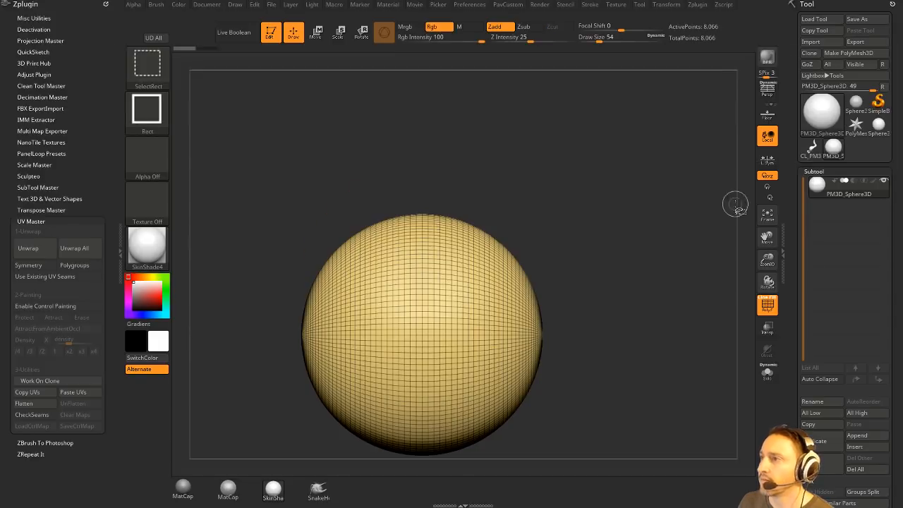
pyautogui.keyDown('ctrl'); pyautogui.keyDown('shift'); pyautogui.moveTo(736, 206); pyautogui.dragTo(441, 395); pyautogui.keyUp('shift'); pyautogui.keyUp('ctrl')
pyautogui.keyDown('ctrl'); pyautogui.keyDown('shift'); pyautogui.click(605, 262); pyautogui.keyUp('shift'); pyautogui.keyUp('ctrl')
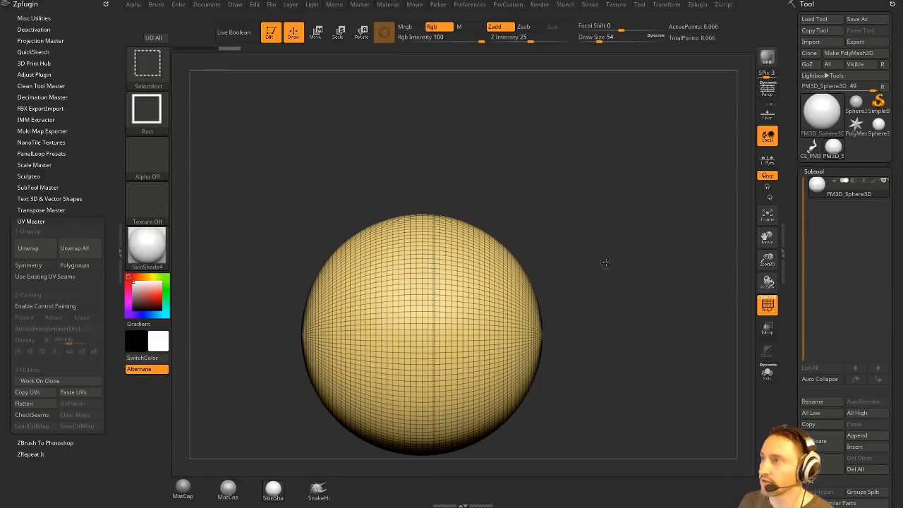
# Generate a curve along the sphere's creased edge loop with Frame Mesh, using the Border, Polygroups and Creased edges options
pyautogui.moveTo(796, 360)
pyautogui.mouseDown()
pyautogui.moveTo(794, 168)
pyautogui.moveTo(795, 226)
pyautogui.mouseUp()
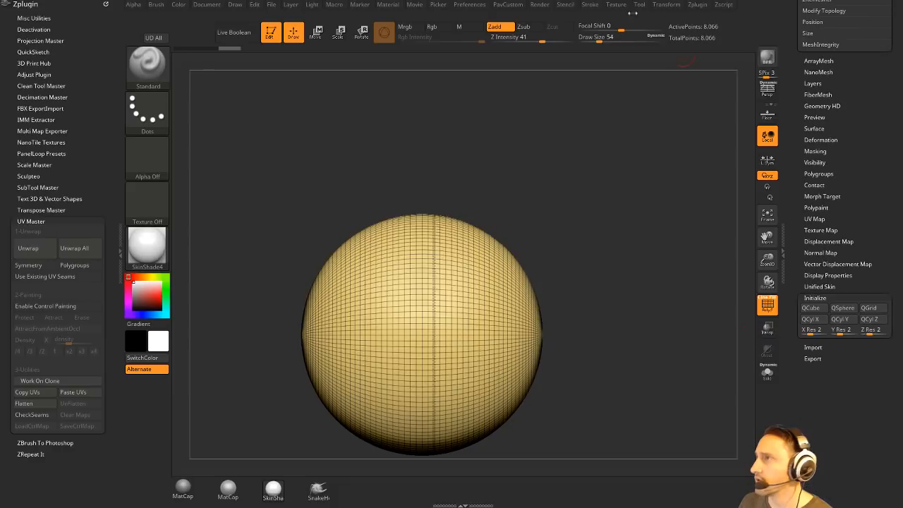
pyautogui.click(594, 6)
pyautogui.press('shift')
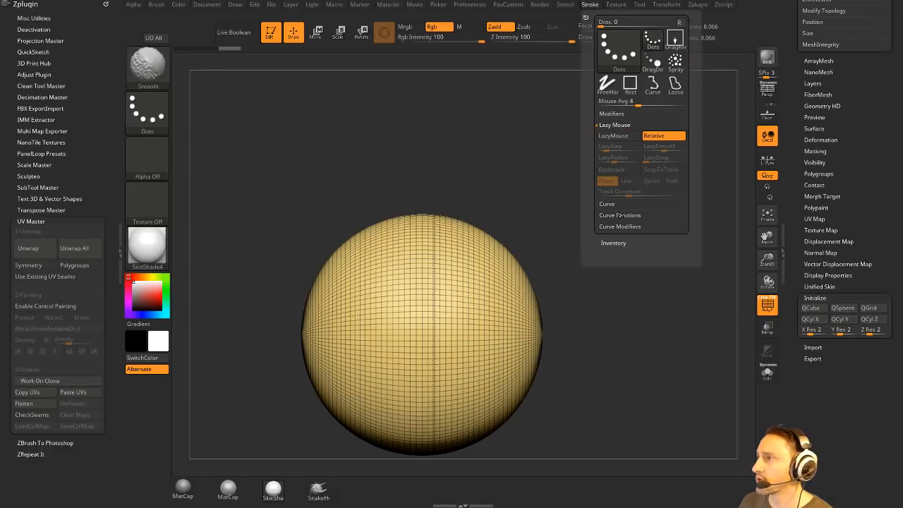
pyautogui.click(620, 215)
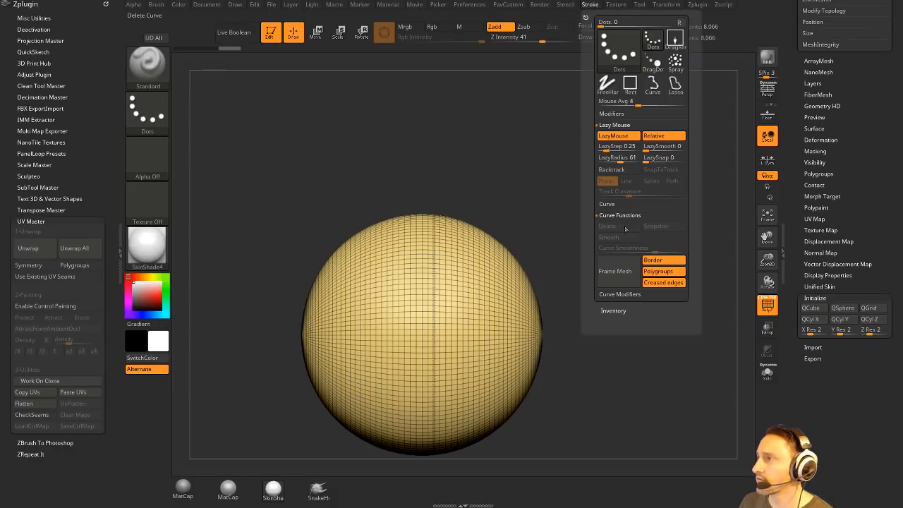
pyautogui.click(614, 274)
pyautogui.moveTo(433, 188)
pyautogui.mouseDown()
pyautogui.moveTo(526, 167)
pyautogui.moveTo(624, 208)
pyautogui.mouseUp()
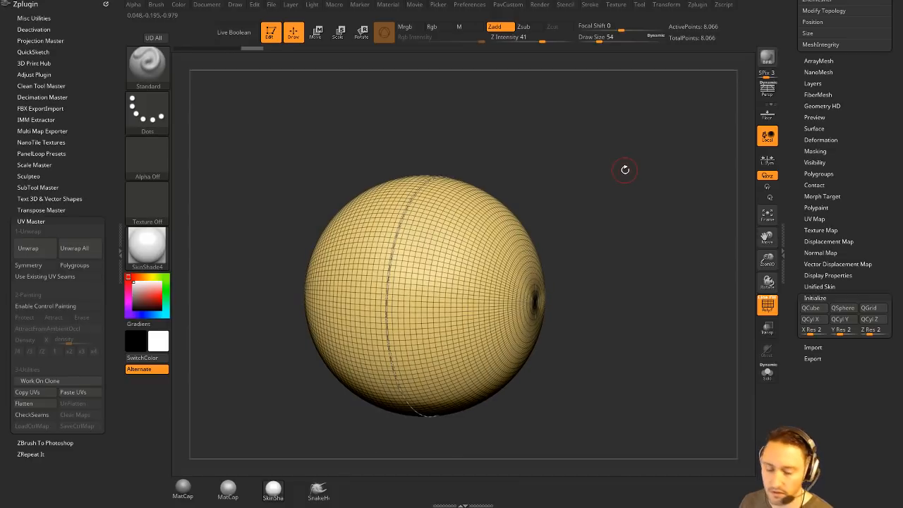
# Select the IMM Curve brush with a chain mesh and apply it to the framed curve around the sphere
pyautogui.press('b')
pyautogui.press('c')
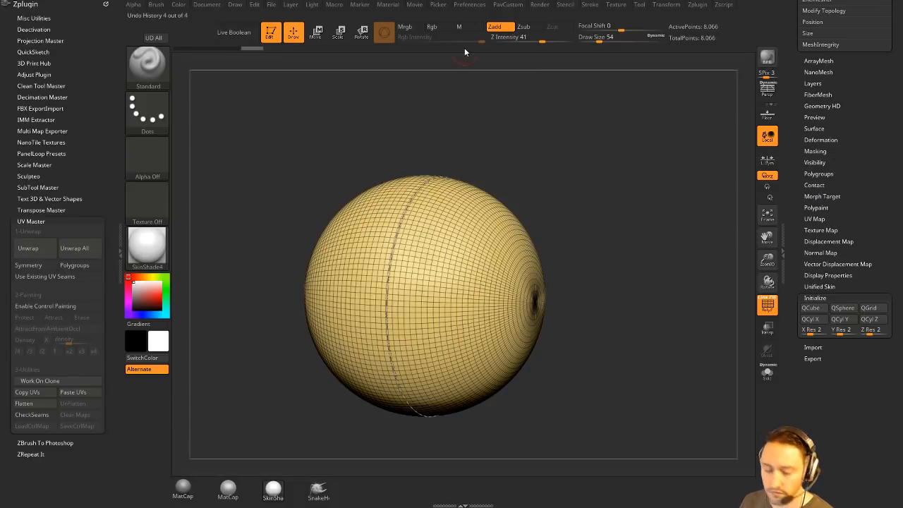
pyautogui.press('b')
pyautogui.press('i')
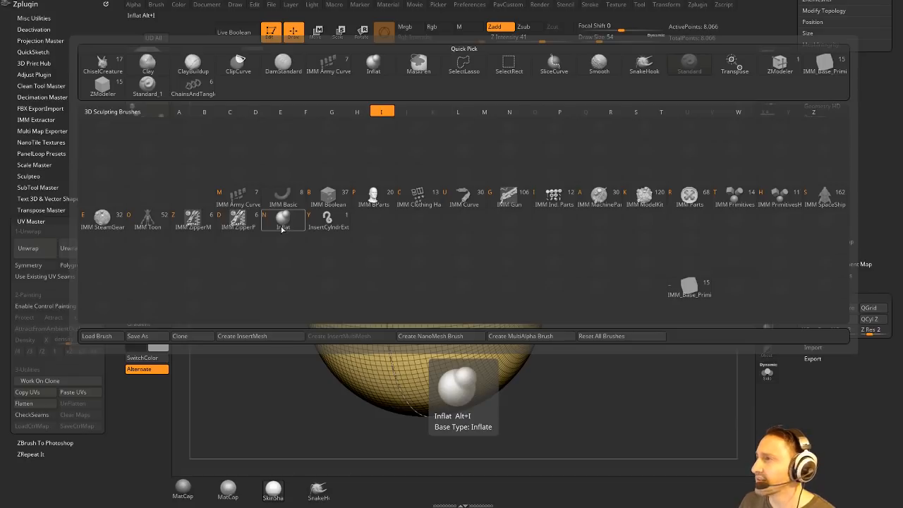
pyautogui.click(464, 200)
pyautogui.press('m')
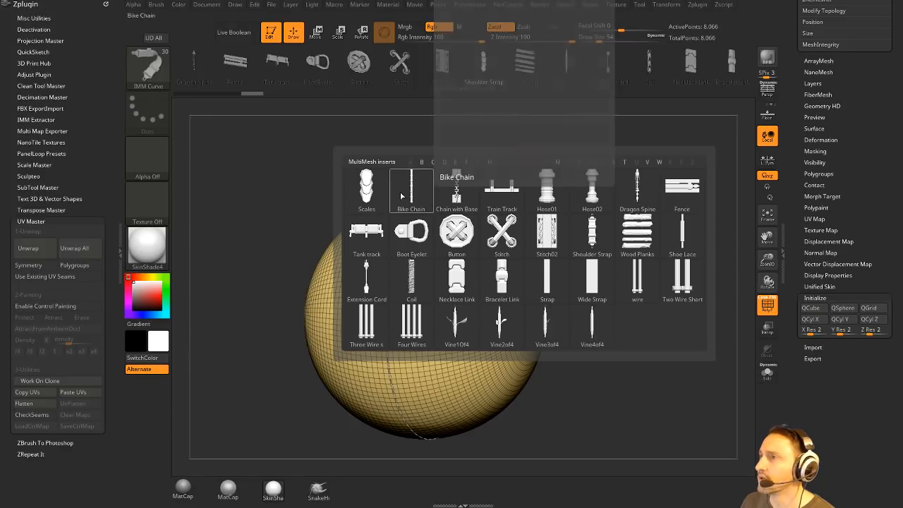
pyautogui.click(456, 196)
pyautogui.click(390, 269)
# Turn off polyframe display and inspect the chain wrapped around the sphere
pyautogui.moveTo(645, 208); pyautogui.dragTo(588, 254)
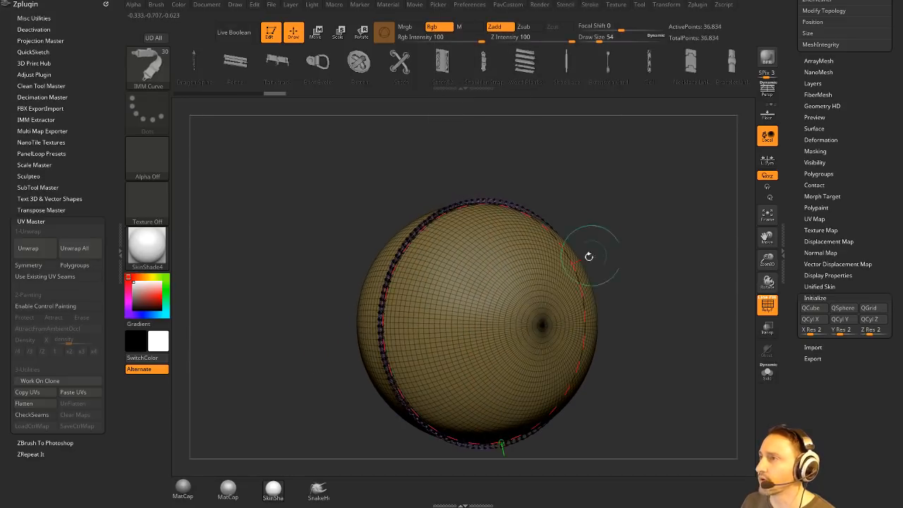
pyautogui.moveTo(671, 193); pyautogui.dragTo(695, 237)
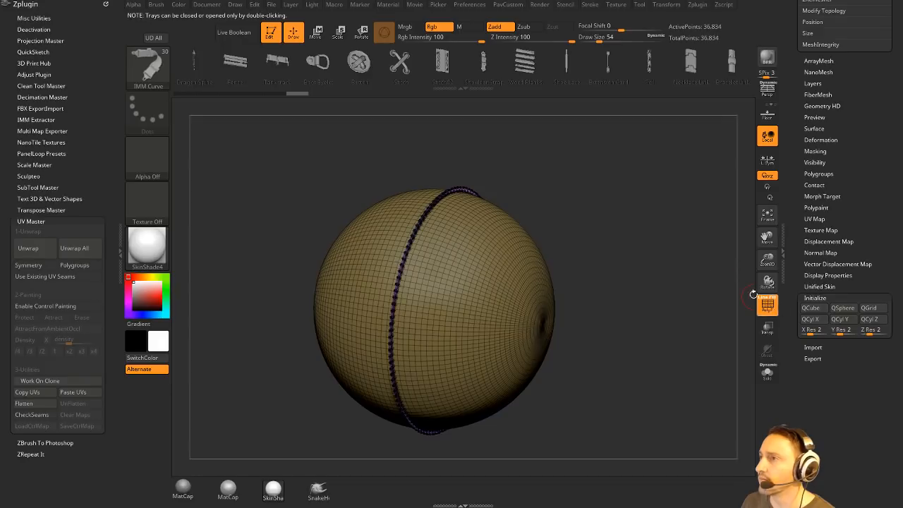
pyautogui.keyDown('alt'); pyautogui.moveTo(753, 297); pyautogui.dragTo(707, 268); pyautogui.keyUp('alt')
pyautogui.click(766, 304)
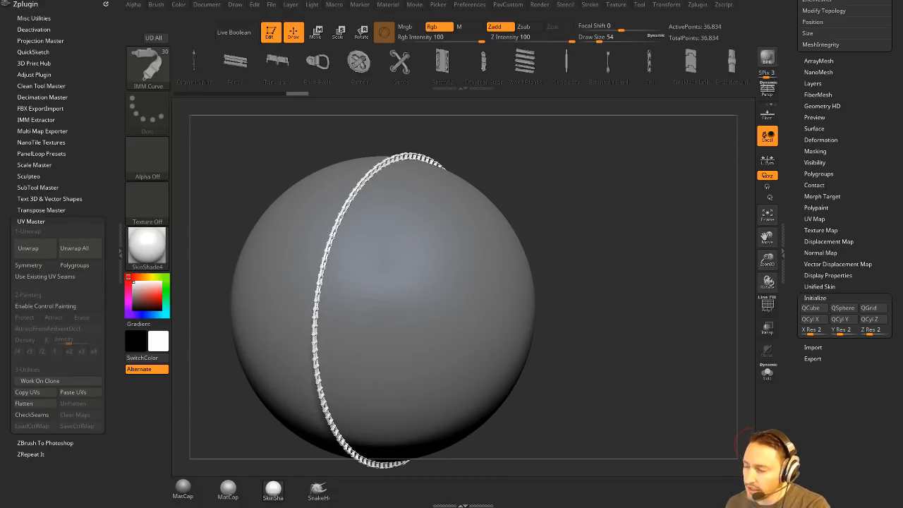
# Switch to the web browser and look through the created playlists of the YouTube channel
pyautogui.hotkey('alt', 'Tab')
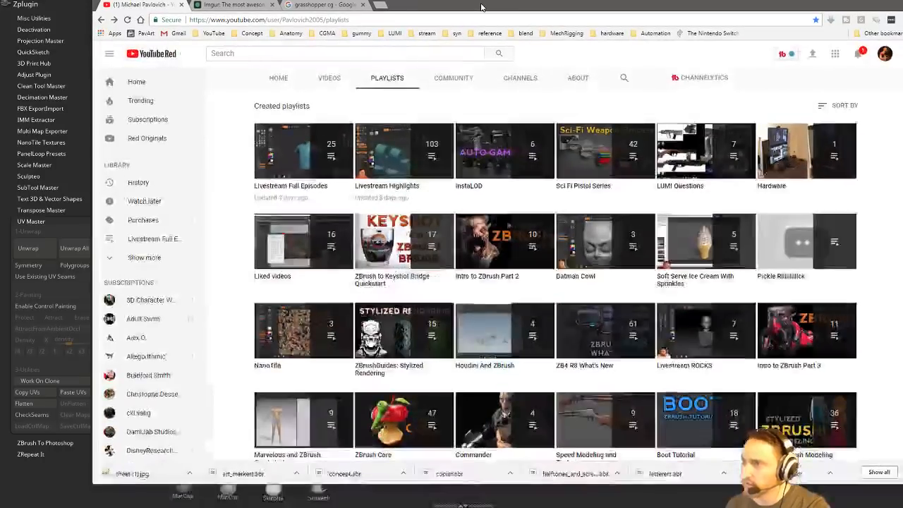
pyautogui.scroll(-3, 484, 409)
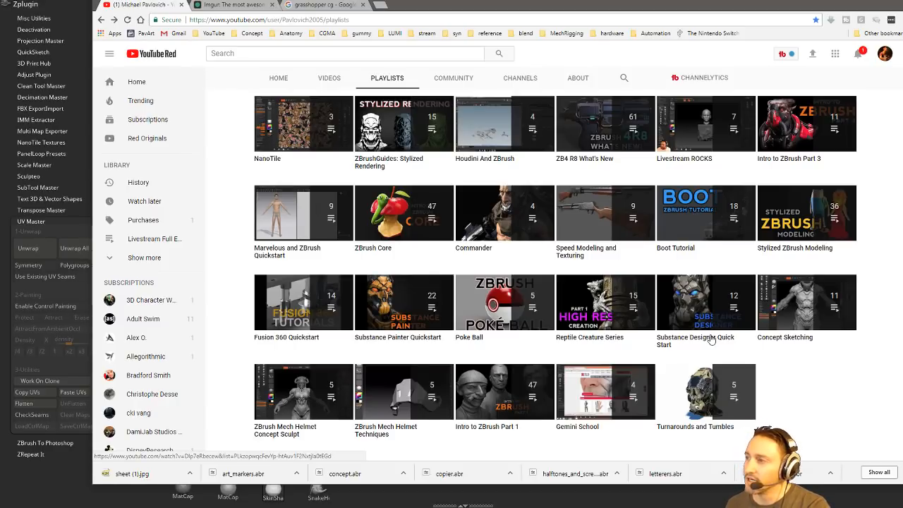
pyautogui.scroll(3, 711, 340)
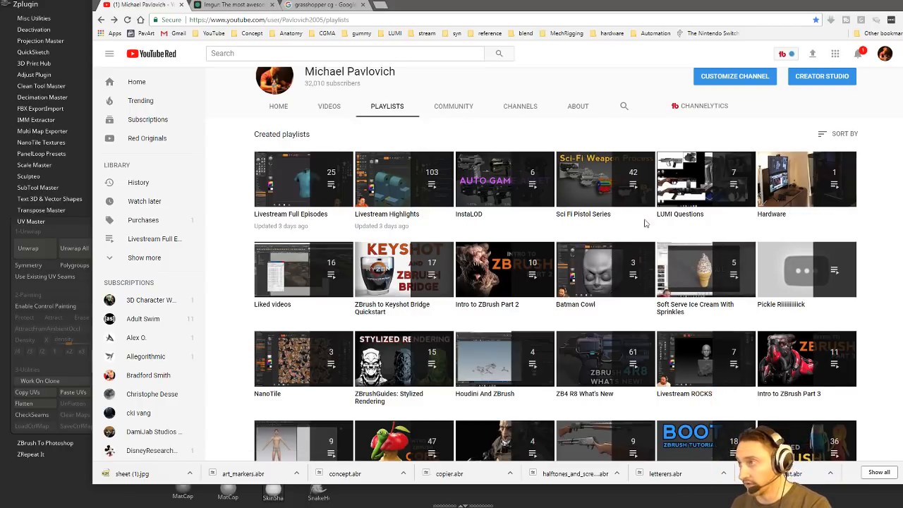
pyautogui.scroll(-2, 701, 219)
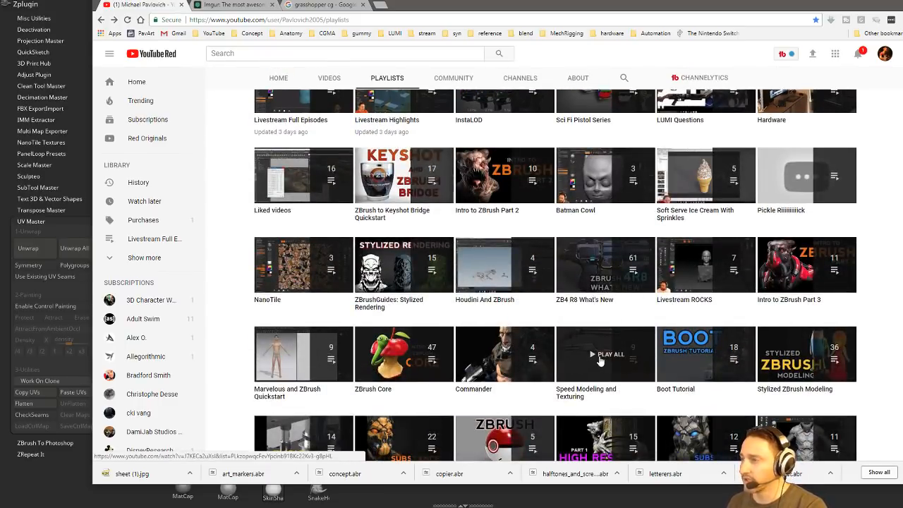
pyautogui.scroll(4, 583, 372)
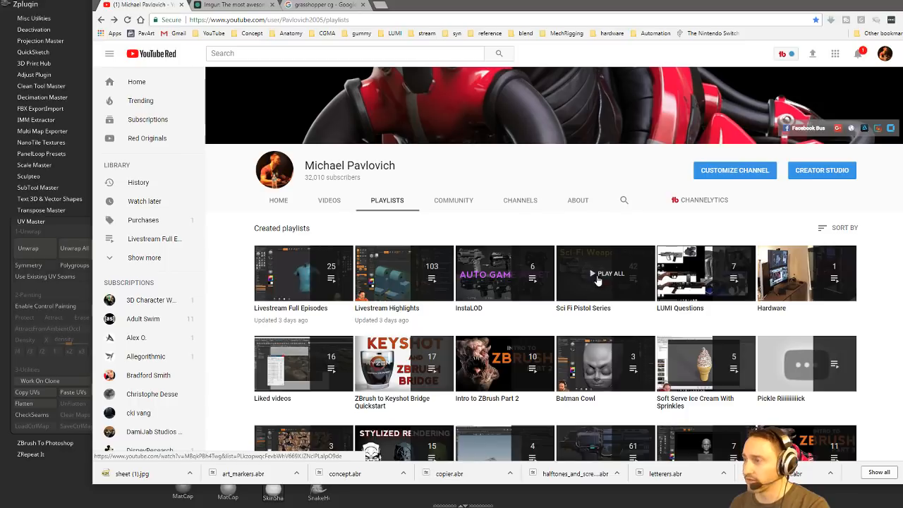
# Open the Livestream Highlights playlist, browse its PavWork video list and move the browser window out of the way
pyautogui.click(371, 309)
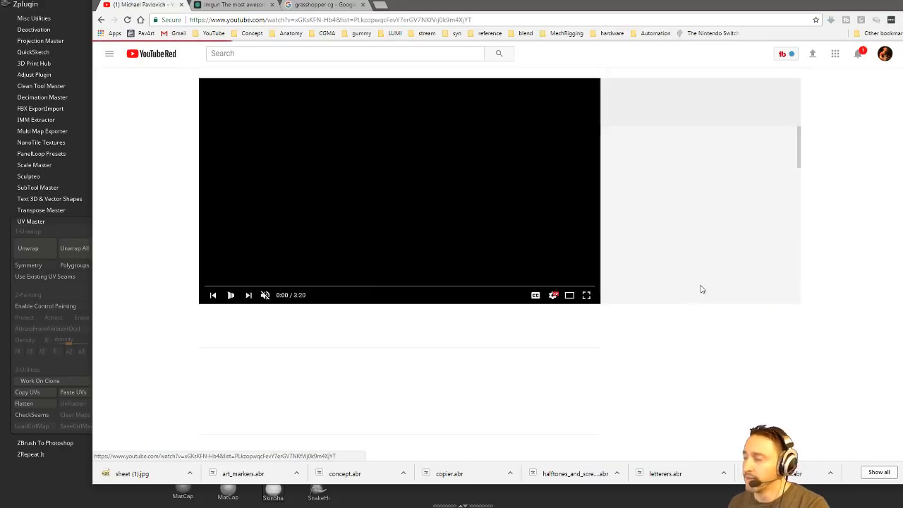
pyautogui.scroll(-10, 684, 211)
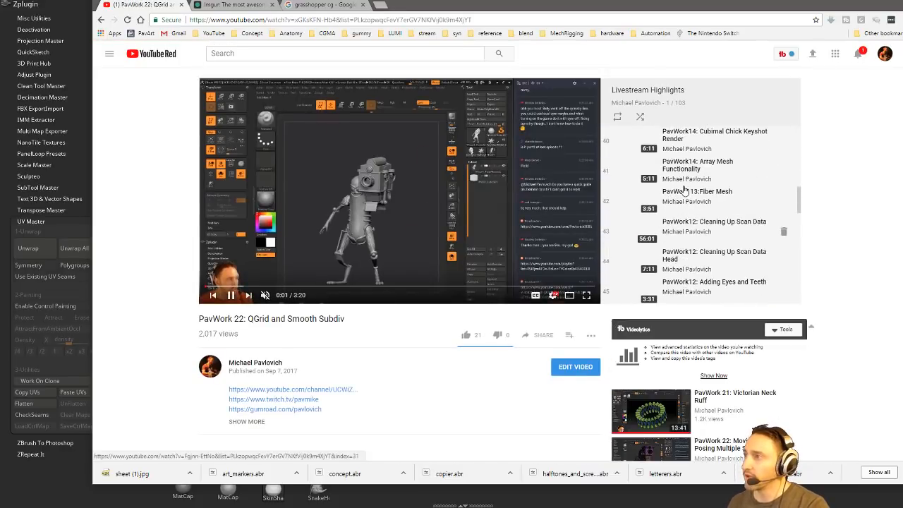
pyautogui.scroll(-8, 682, 190)
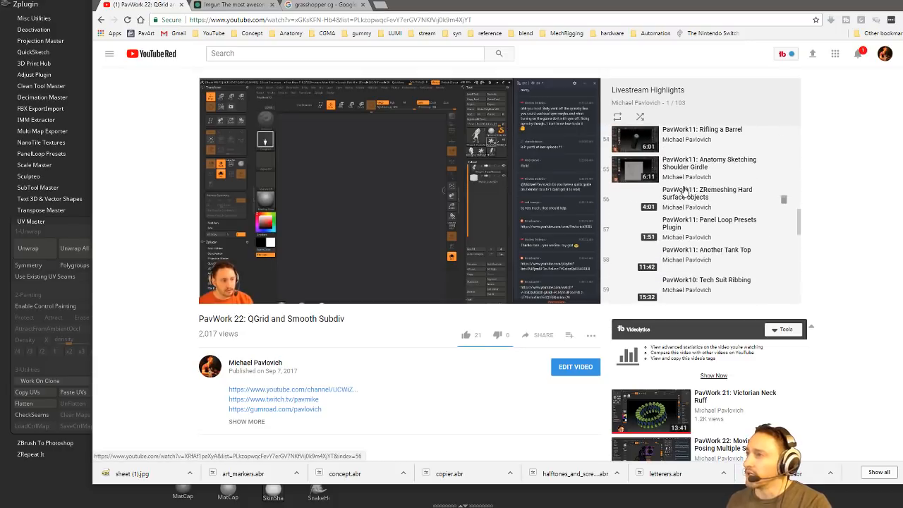
pyautogui.scroll(8, 691, 198)
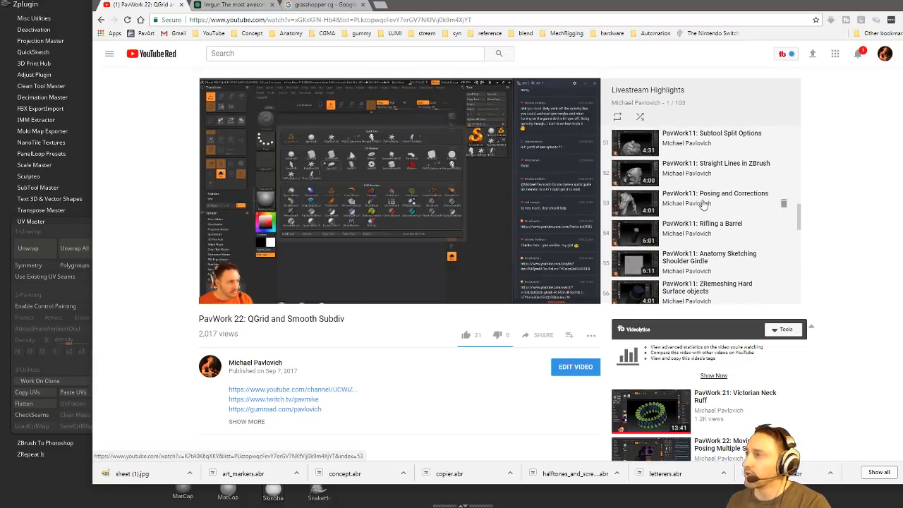
pyautogui.scroll(9, 706, 205)
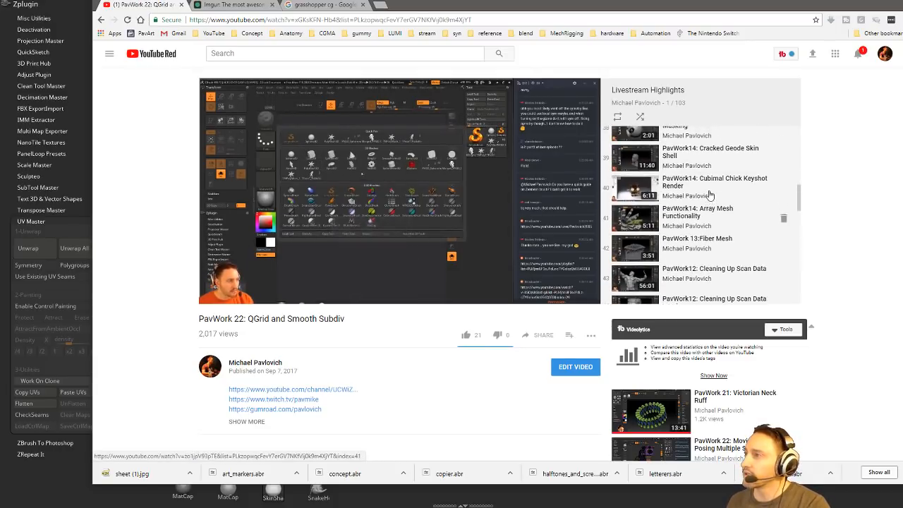
pyautogui.scroll(-14, 706, 204)
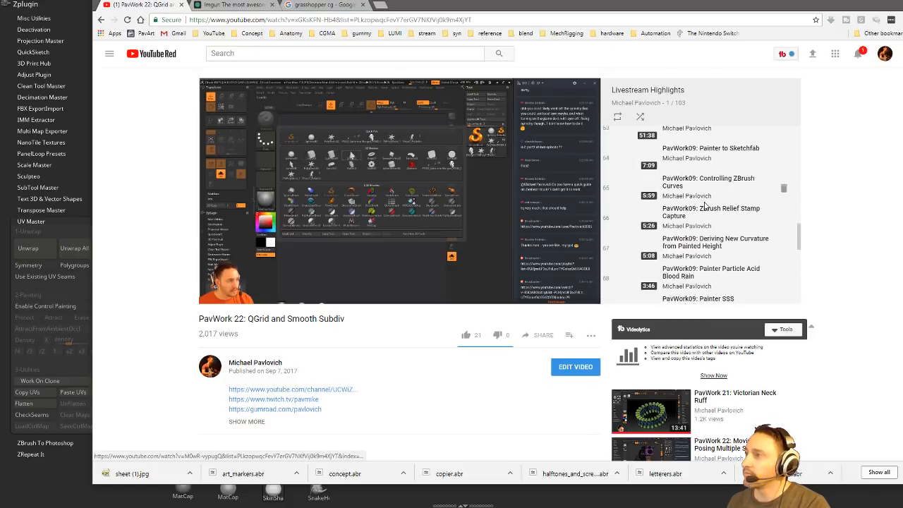
pyautogui.scroll(-2, 698, 211)
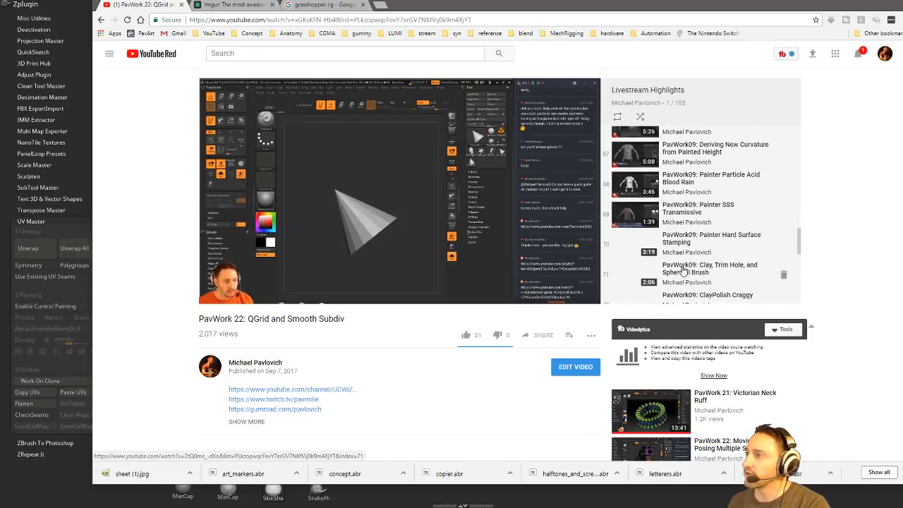
pyautogui.moveTo(387, 5); pyautogui.dragTo(902, 6)
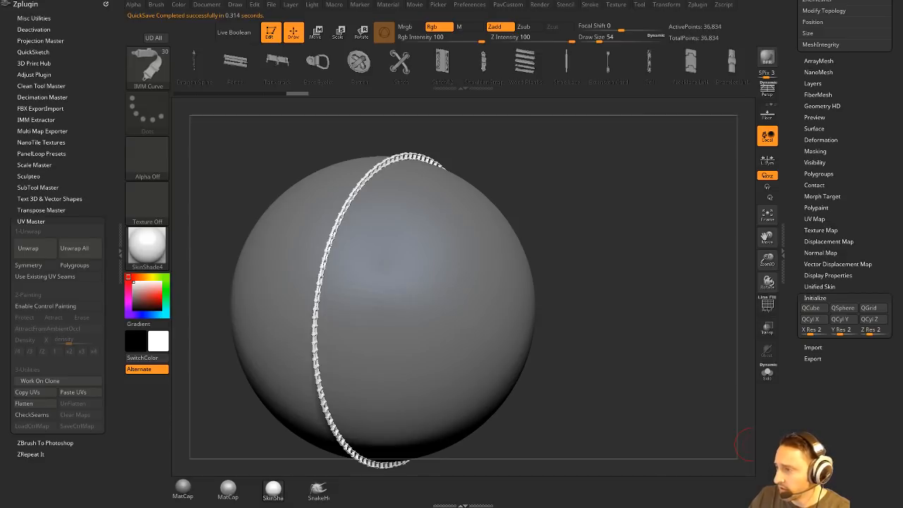
# Bring the browser back, open PavWork 28 from the Livestream Full Episodes playlist and skip to about 1:39:10
pyautogui.moveTo(525, 0); pyautogui.dragTo(554, 32)
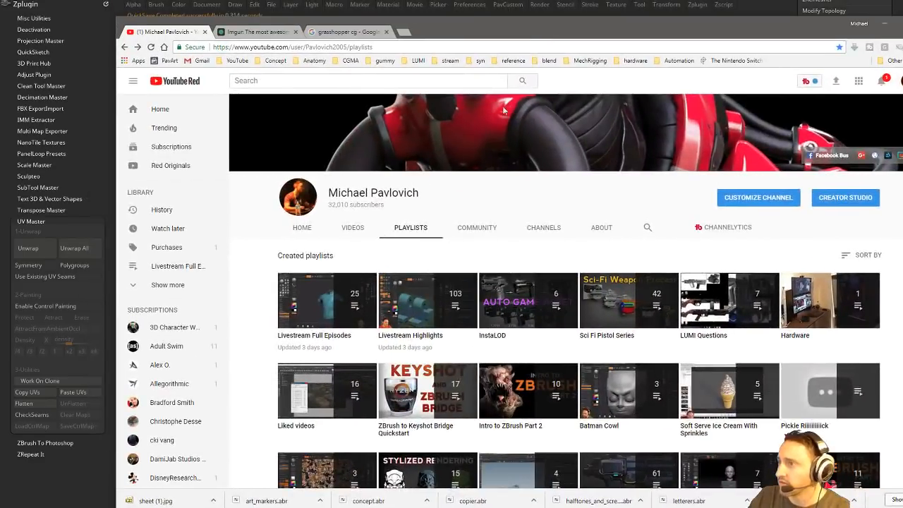
pyautogui.click(345, 339)
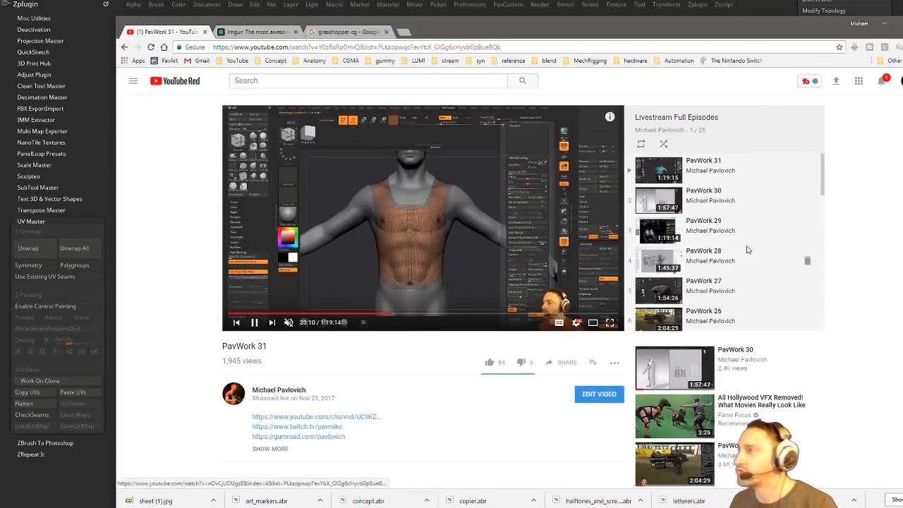
pyautogui.click(707, 252)
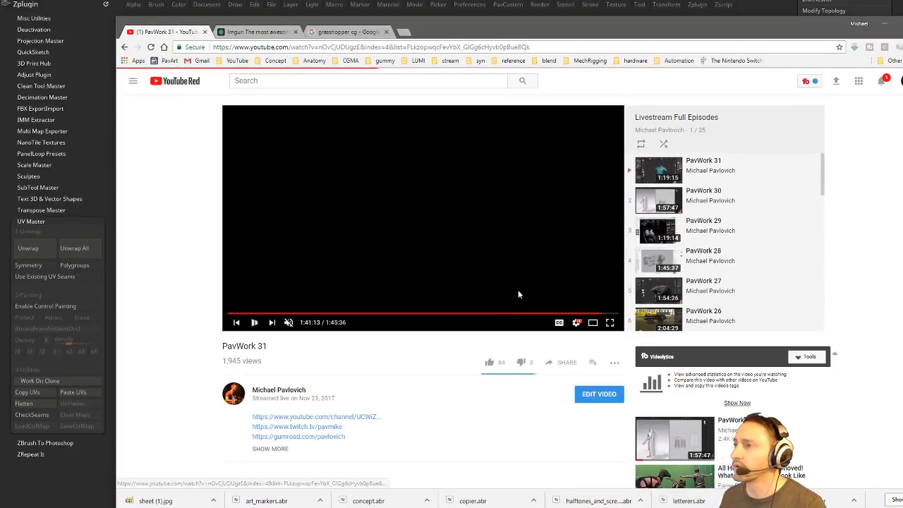
pyautogui.click(572, 313)
pyautogui.click(582, 313)
pyautogui.click(595, 313)
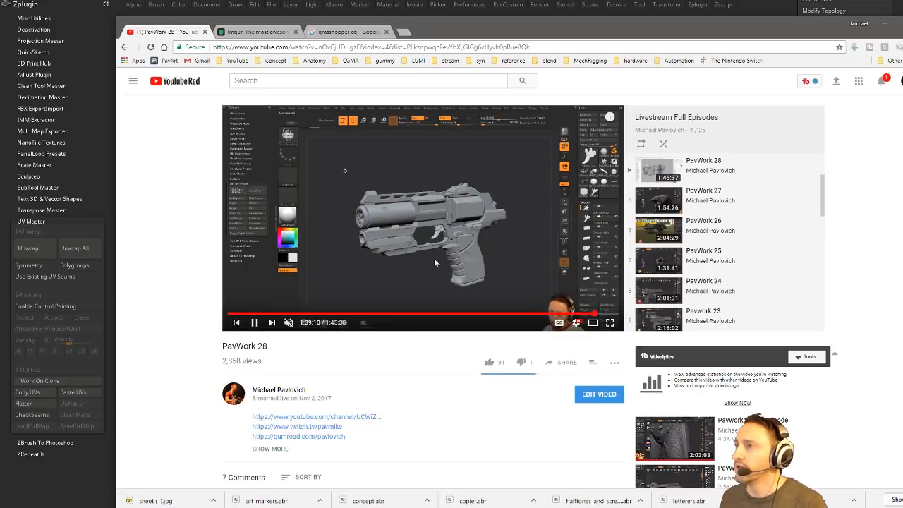
# Return to the channel's playlists and open the ZBrushGuides: Stylized Rendering playlist
pyautogui.click(125, 48)
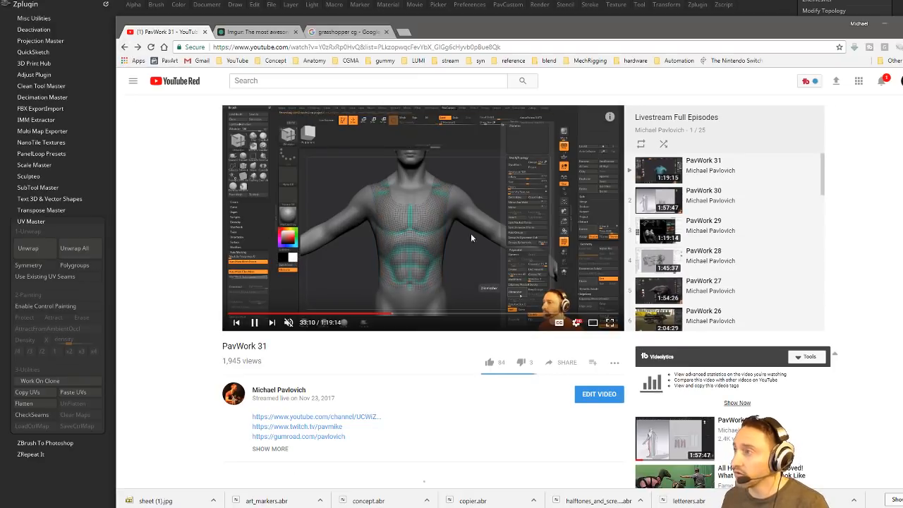
pyautogui.click(126, 48)
pyautogui.scroll(-1, 552, 330)
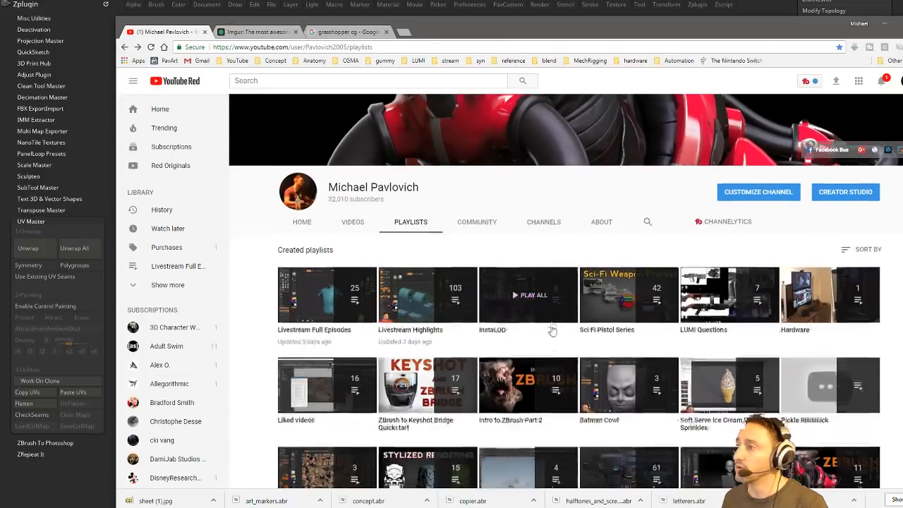
pyautogui.scroll(-3, 552, 330)
pyautogui.click(403, 331)
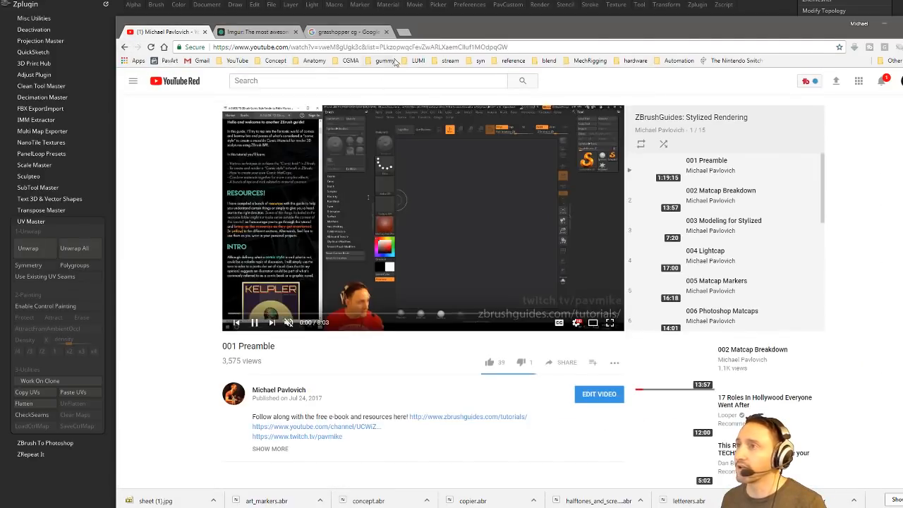
# Select the address of the Stylized Rendering playlist's 001 Preamble video, go back to the playlists and return to ZBrush
pyautogui.click(394, 47)
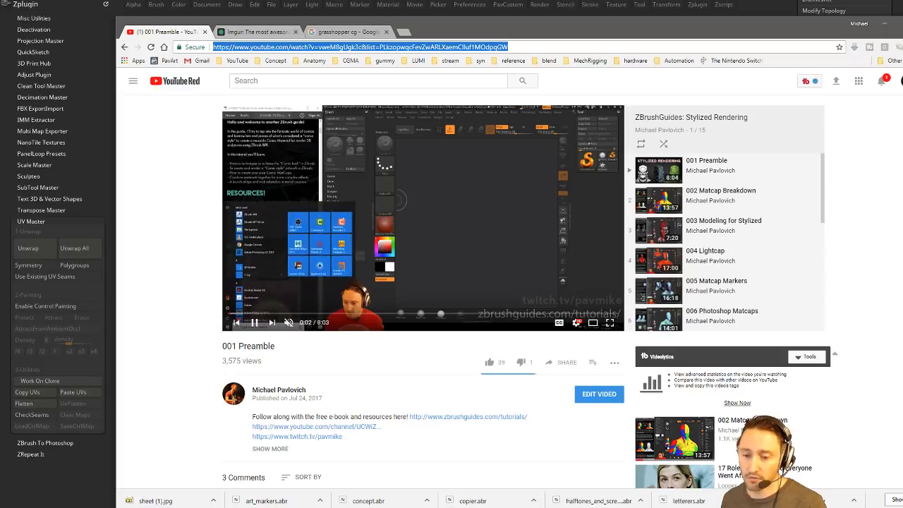
pyautogui.click(125, 47)
pyautogui.moveTo(436, 30); pyautogui.dragTo(902, 30)
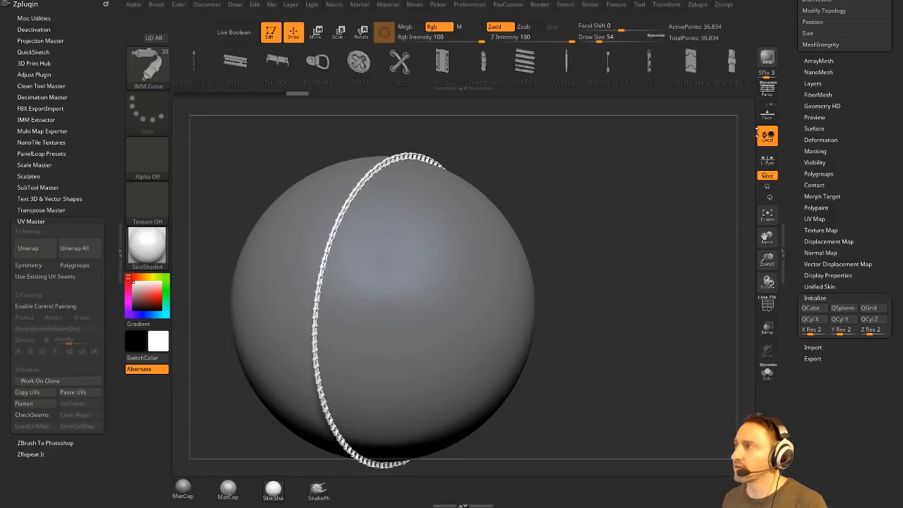
# Load the tool Cowl001.ZTL from the streaming > BatmanAnimeCowl folder
pyautogui.scroll(5, 789, 88)
pyautogui.click(814, 19)
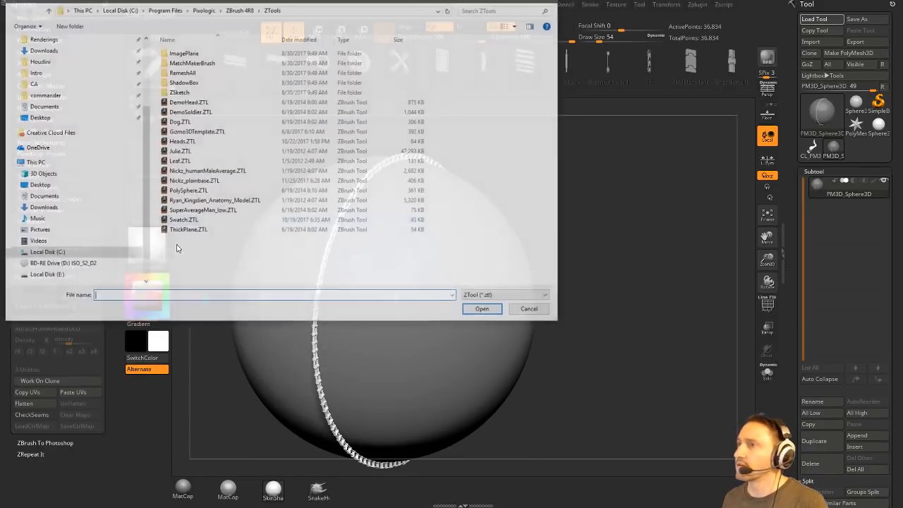
pyautogui.scroll(3, 31, 68)
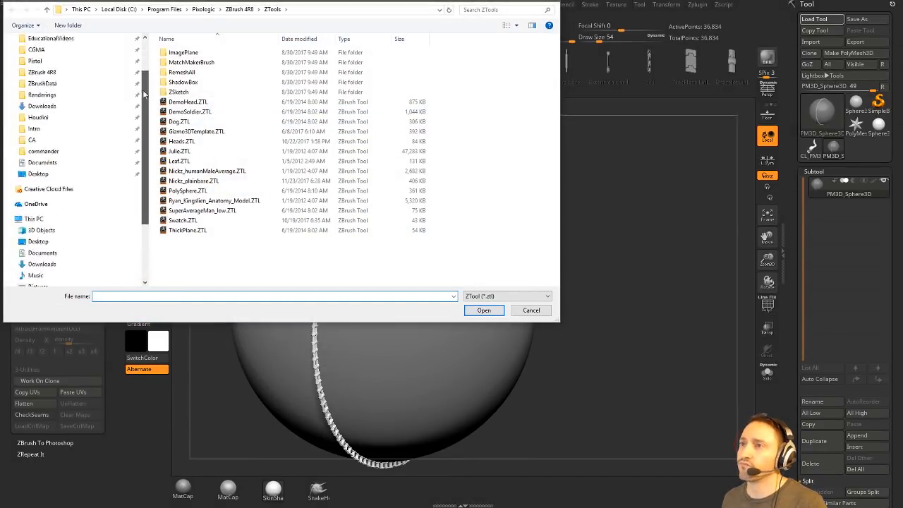
pyautogui.click(41, 80)
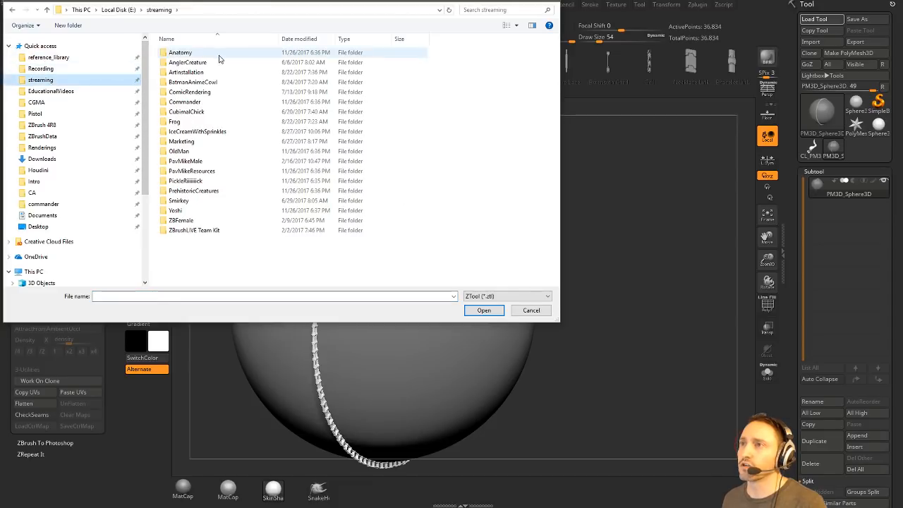
pyautogui.doubleClick(216, 86)
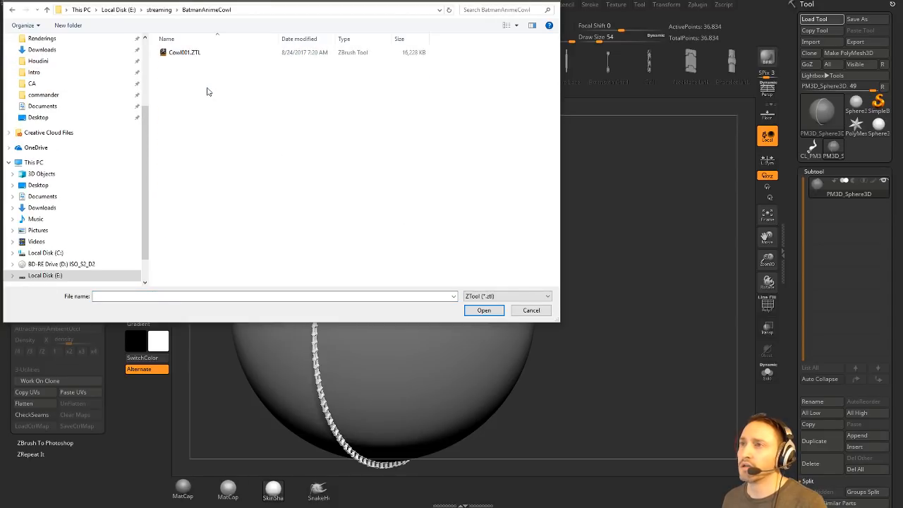
pyautogui.doubleClick(185, 53)
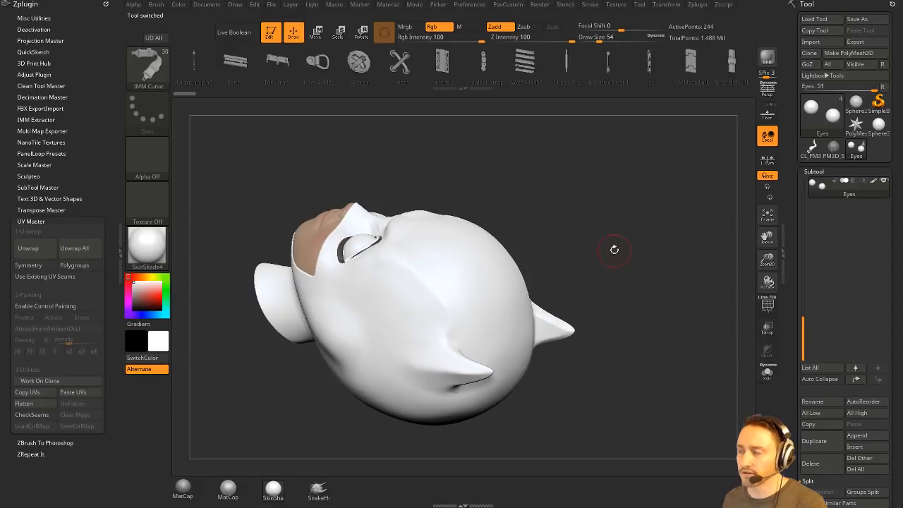
# Turn off the polypaint colour on all subtools of the upright cowl model
pyautogui.moveTo(701, 353); pyautogui.dragTo(663, 351)
pyautogui.keyDown('alt'); pyautogui.moveTo(663, 351); pyautogui.dragTo(731, 335); pyautogui.keyUp('alt')
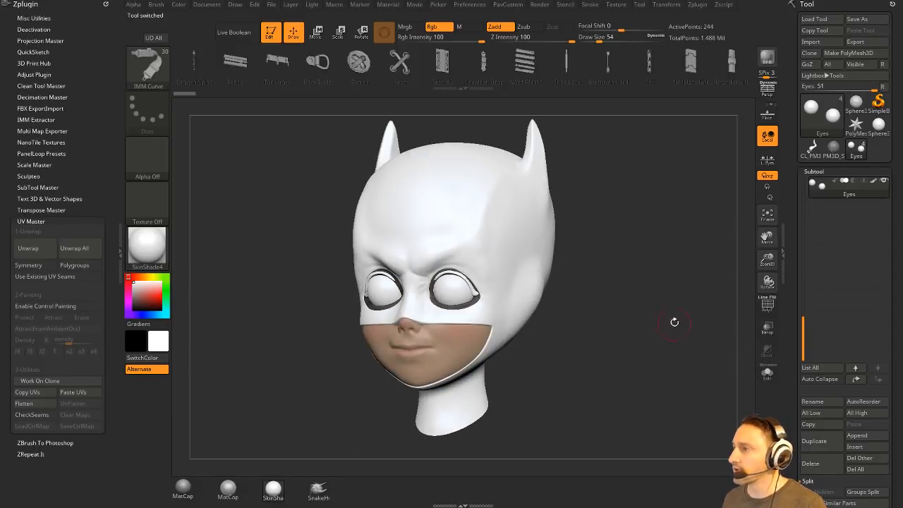
pyautogui.moveTo(675, 318); pyautogui.dragTo(655, 318)
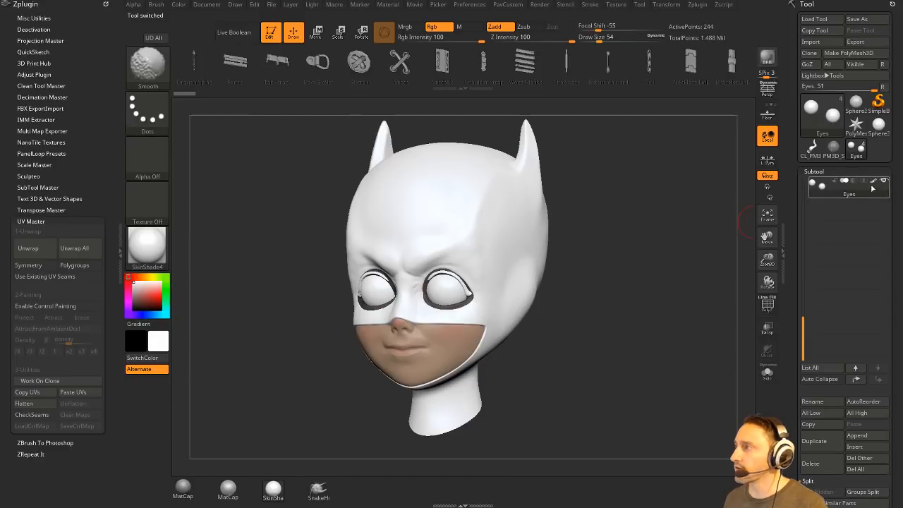
pyautogui.keyDown('shift'); pyautogui.click(874, 183); pyautogui.keyUp('shift')
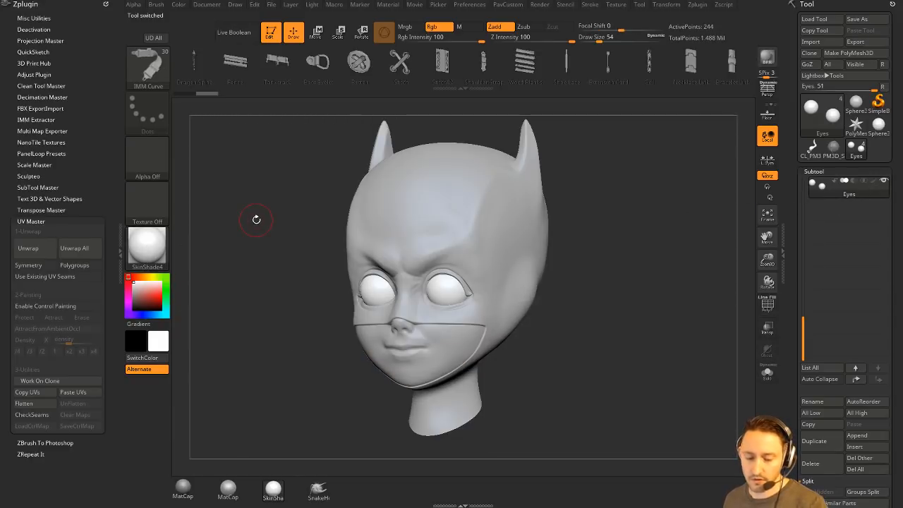
# Show the materials in Lightbox and open the ComicStyleRendering folder
pyautogui.press(',')
pyautogui.press(',')
pyautogui.press(',')
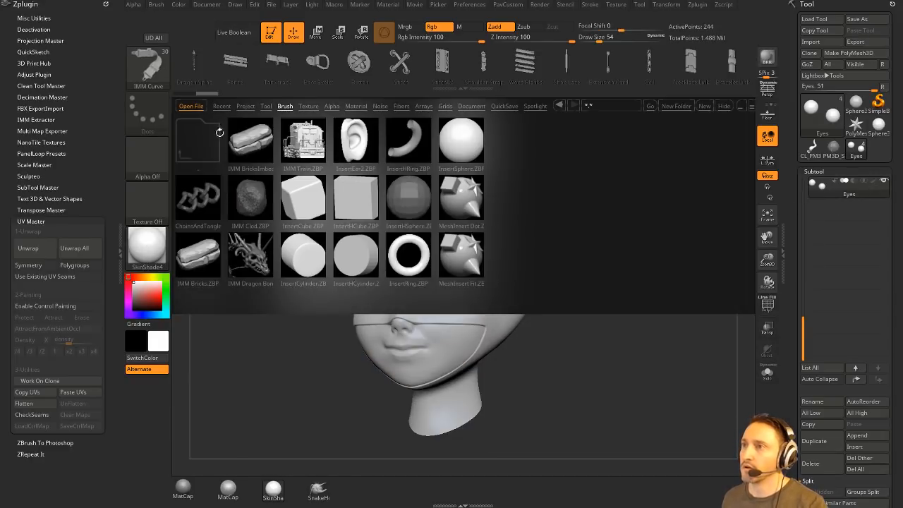
pyautogui.click(351, 105)
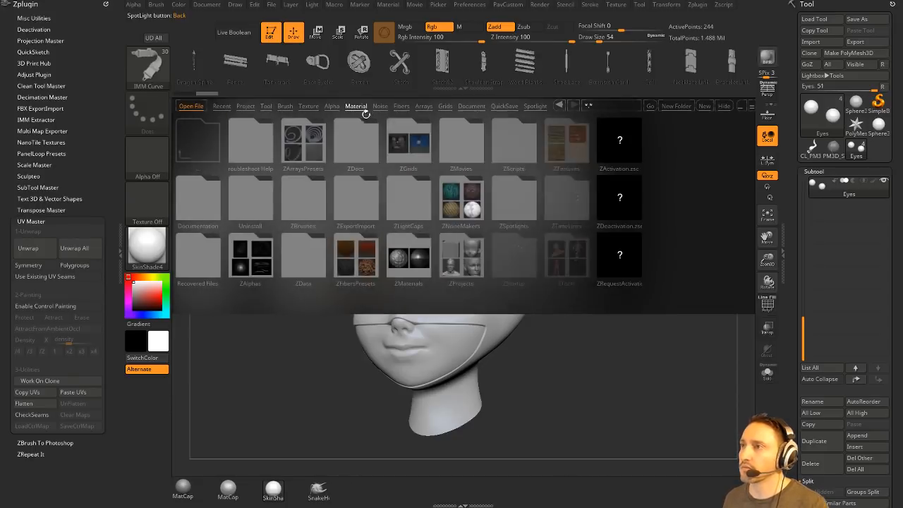
pyautogui.click(362, 108)
pyautogui.doubleClick(186, 199)
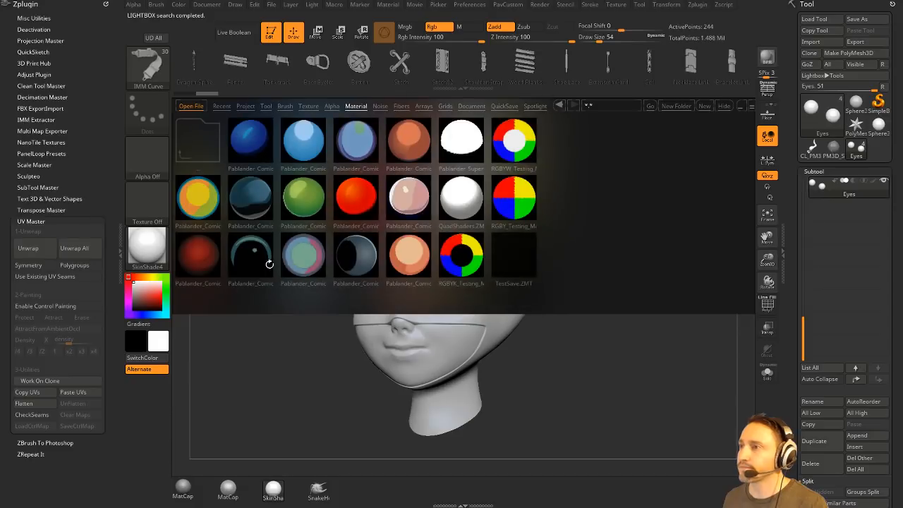
# Try the Pablander Comic Shark, Comic Cyclope and dark blue comic materials on the cowl head
pyautogui.doubleClick(355, 255)
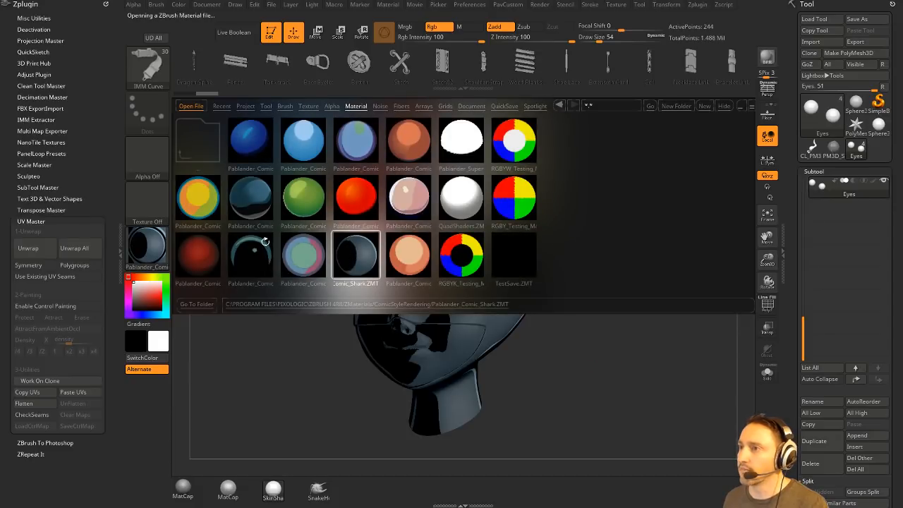
pyautogui.doubleClick(236, 248)
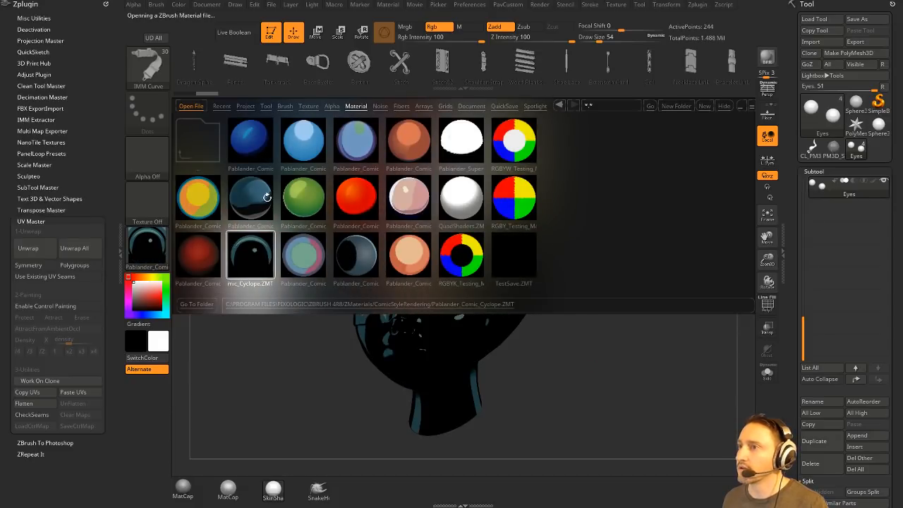
pyautogui.doubleClick(266, 198)
pyautogui.click(726, 106)
pyautogui.moveTo(630, 213)
pyautogui.mouseDown()
pyautogui.moveTo(655, 216)
pyautogui.moveTo(685, 192)
pyautogui.moveTo(618, 213)
pyautogui.moveTo(635, 215)
pyautogui.mouseUp()
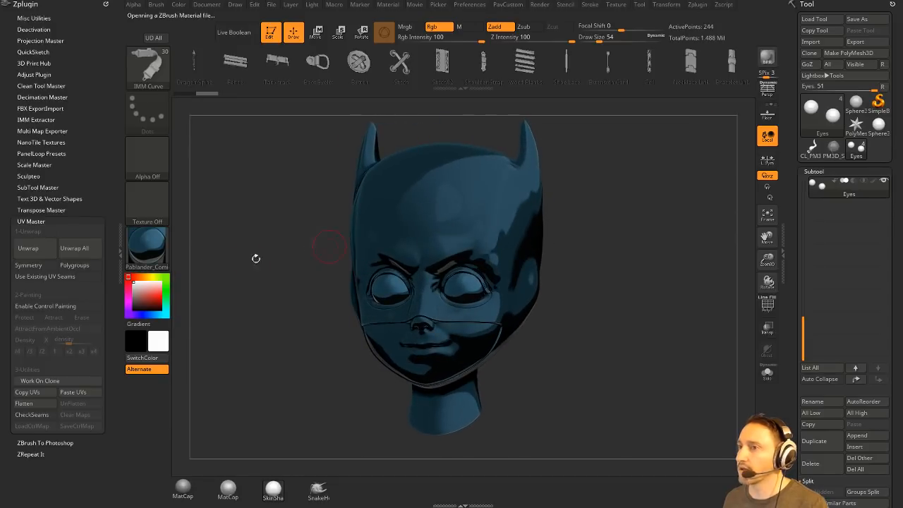
# Apply the white Pablander_SuperComic material from the ComicStyleRendering folder to the cowl head
pyautogui.click(148, 247)
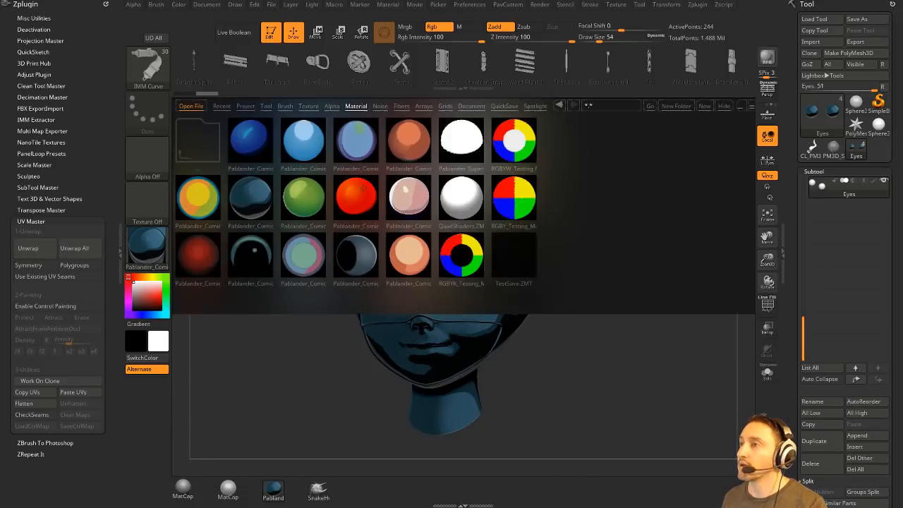
pyautogui.doubleClick(461, 141)
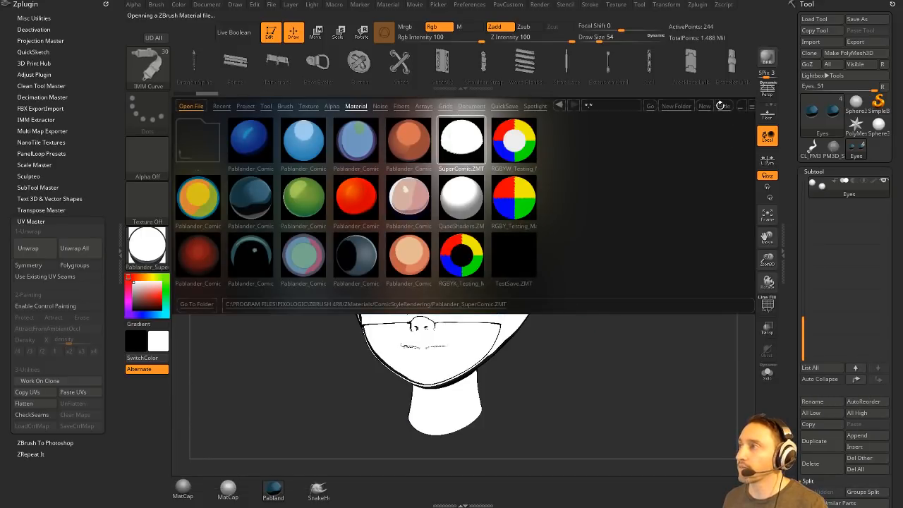
pyautogui.click(719, 105)
pyautogui.moveTo(686, 228)
pyautogui.mouseDown()
pyautogui.moveTo(695, 229)
pyautogui.moveTo(673, 233)
pyautogui.moveTo(681, 230)
pyautogui.mouseUp()
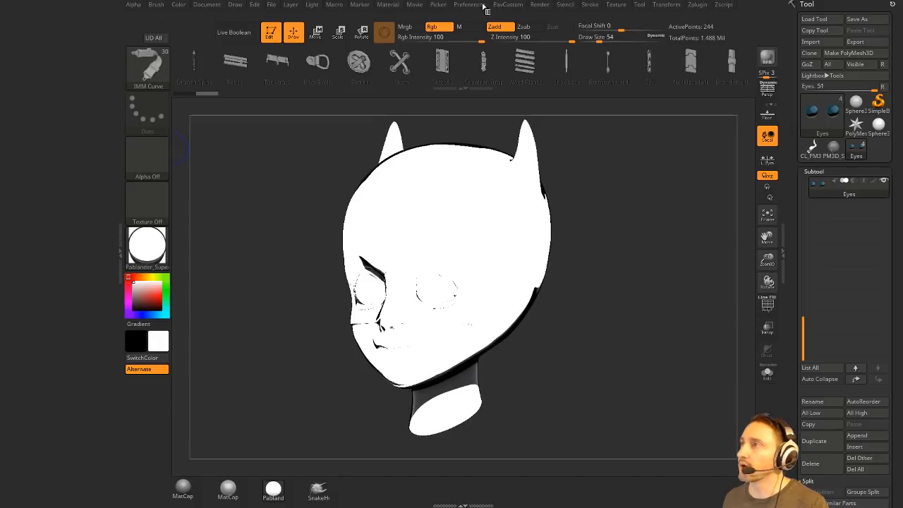
# Set the Cavity Transition of the SuperComic material's second shader to 0.38461 and render the head with BPR
pyautogui.click(387, 7)
pyautogui.click(381, 16)
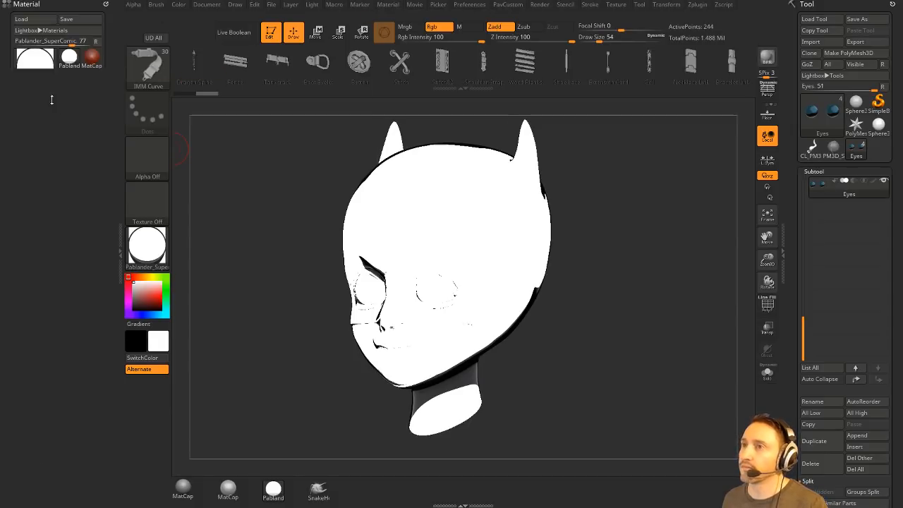
pyautogui.click(31, 161)
pyautogui.click(41, 180)
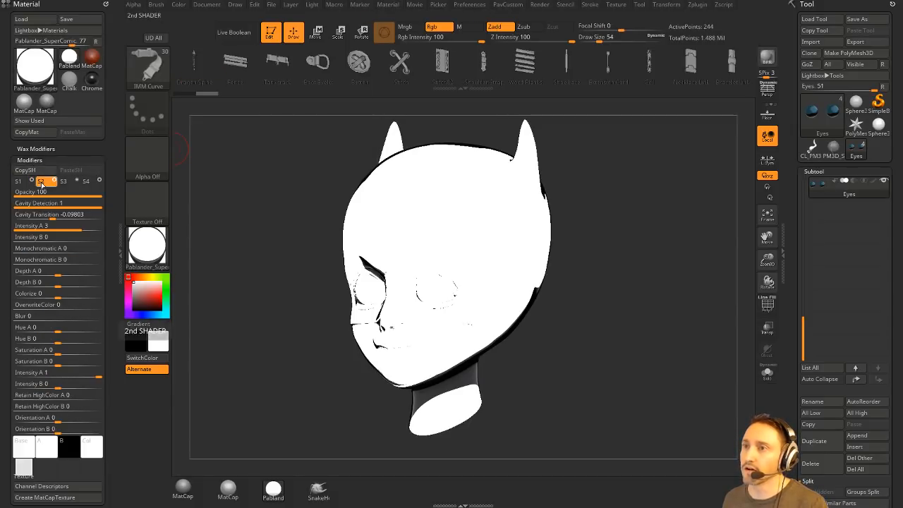
pyautogui.moveTo(54, 215); pyautogui.dragTo(76, 216)
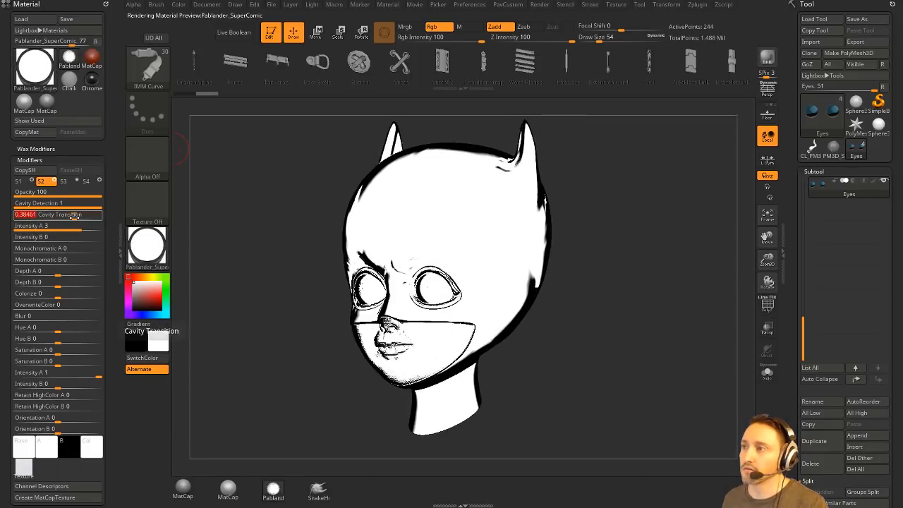
pyautogui.click(767, 59)
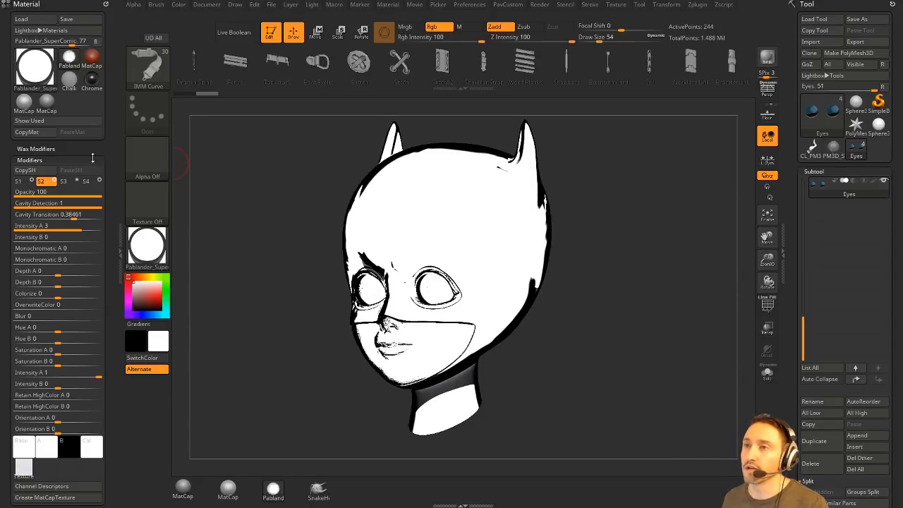
# Enable the SuperComic material's third shader, set the second shader's Cavity Transition to 0.05325 and render the head with BPR
pyautogui.click(77, 181)
pyautogui.moveTo(667, 268)
pyautogui.mouseDown()
pyautogui.moveTo(711, 267)
pyautogui.moveTo(642, 268)
pyautogui.mouseUp()
pyautogui.moveTo(73, 217); pyautogui.dragTo(67, 218)
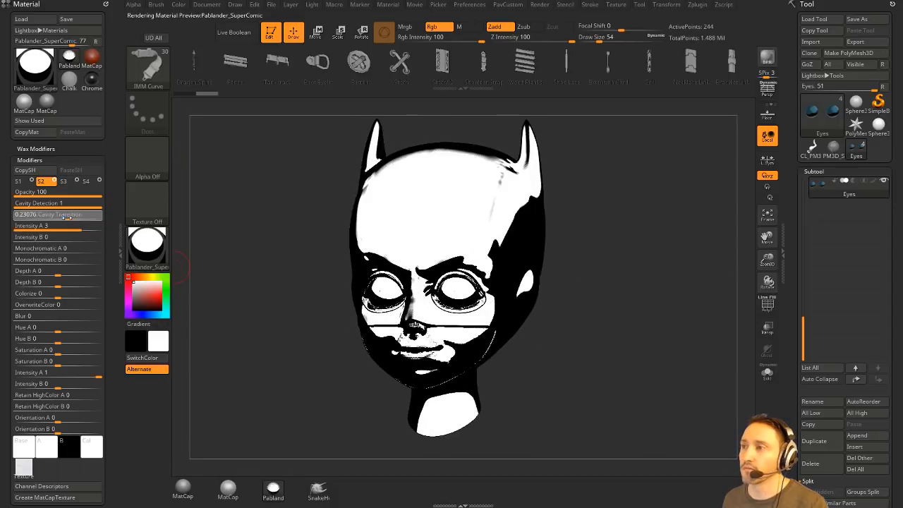
pyautogui.click(67, 218)
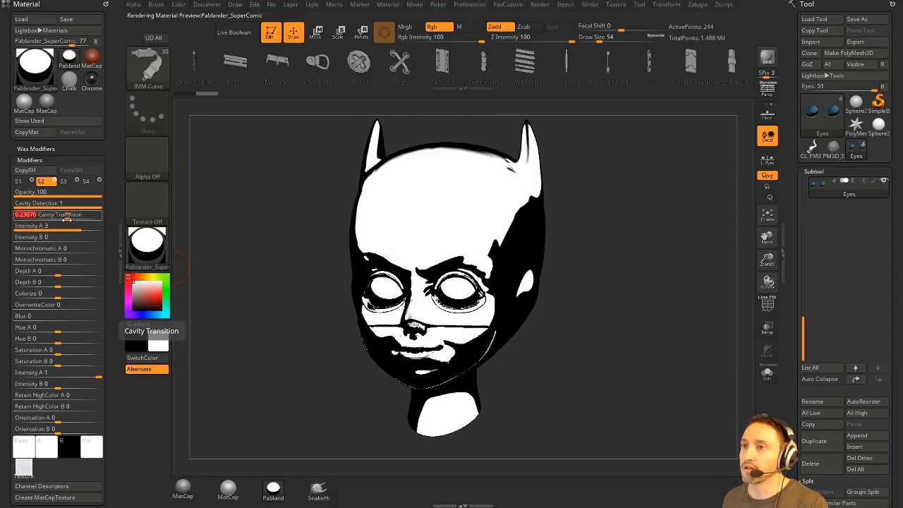
pyautogui.click(60, 218)
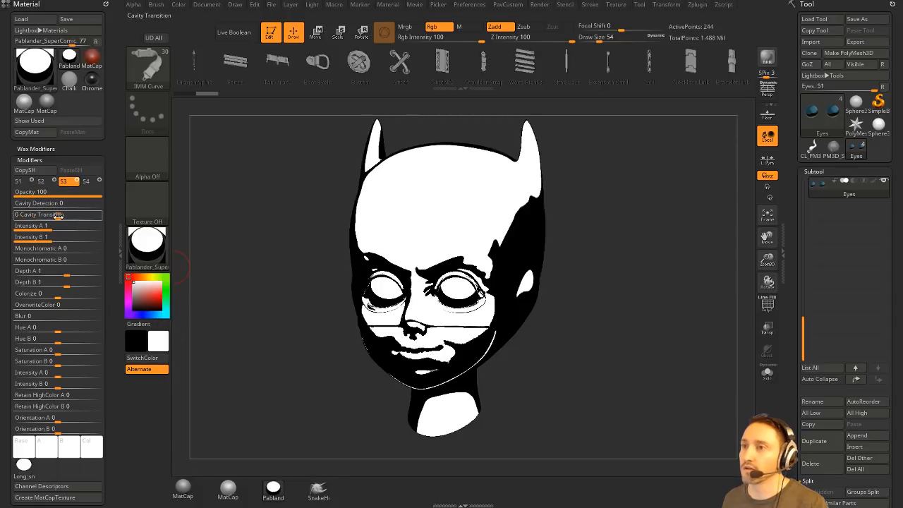
pyautogui.click(40, 181)
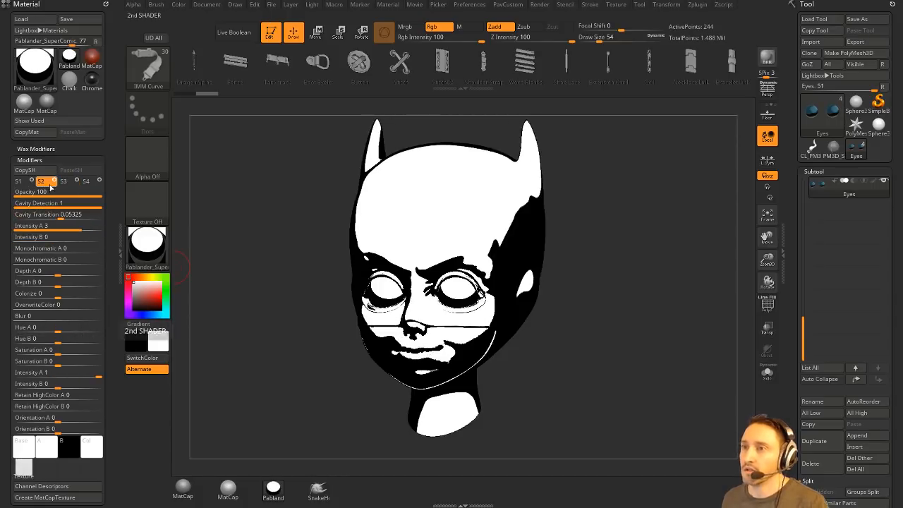
pyautogui.moveTo(736, 322); pyautogui.dragTo(690, 306)
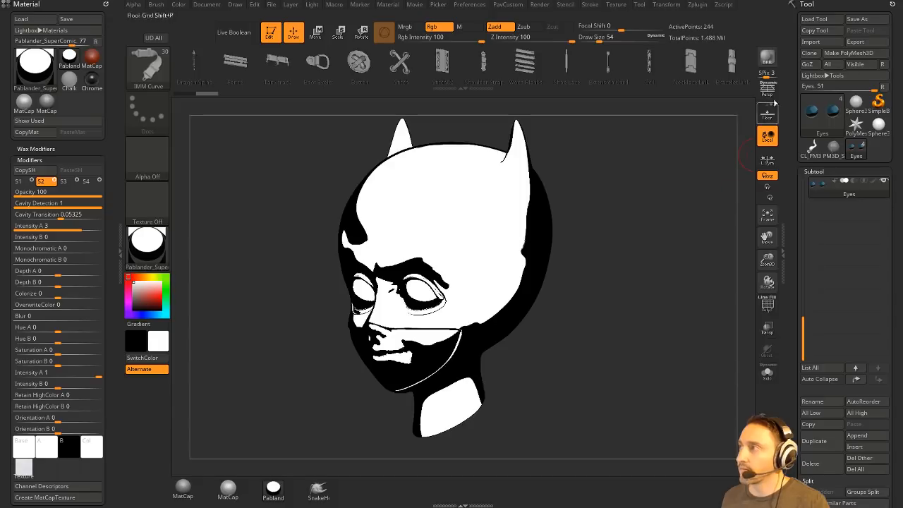
pyautogui.click(766, 60)
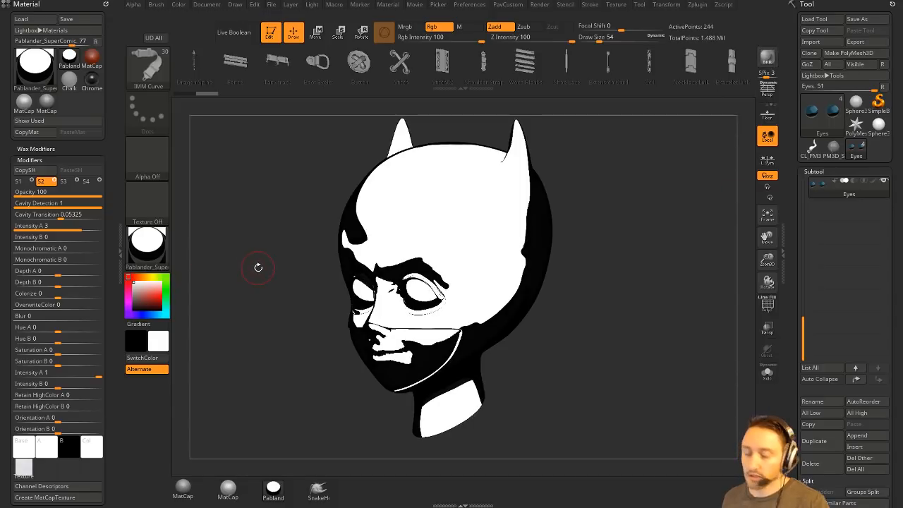
# Try the red and Pablander_Comic_Hulk materials, apply Pablander_Comic_Purpura to the cowl head and render it with BPR
pyautogui.press(',')
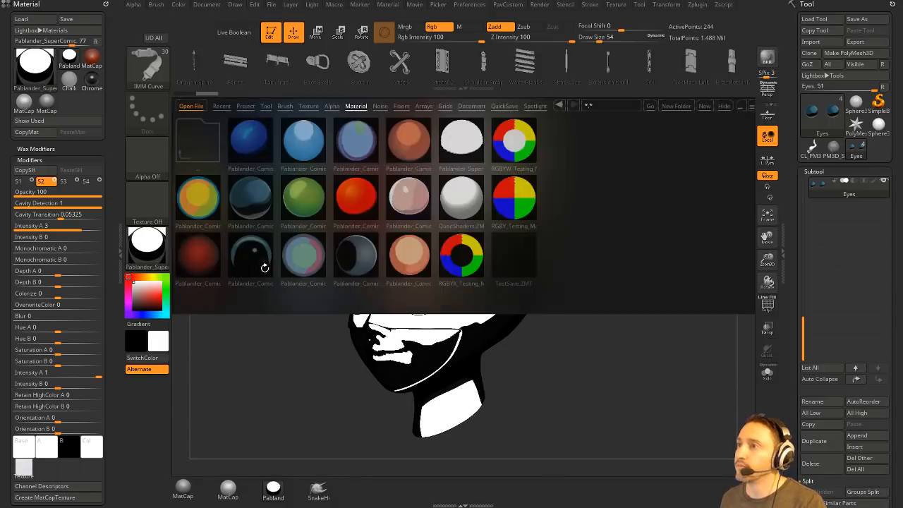
pyautogui.doubleClick(351, 196)
pyautogui.doubleClick(310, 203)
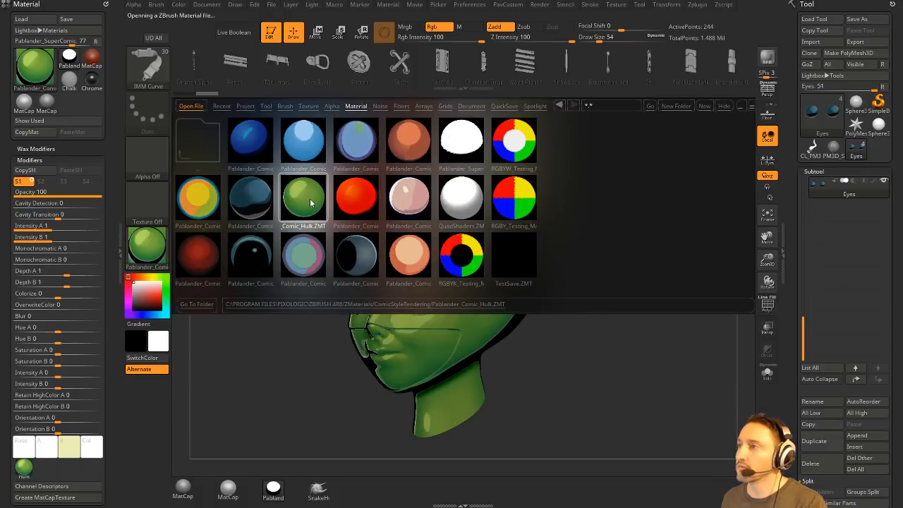
pyautogui.doubleClick(361, 140)
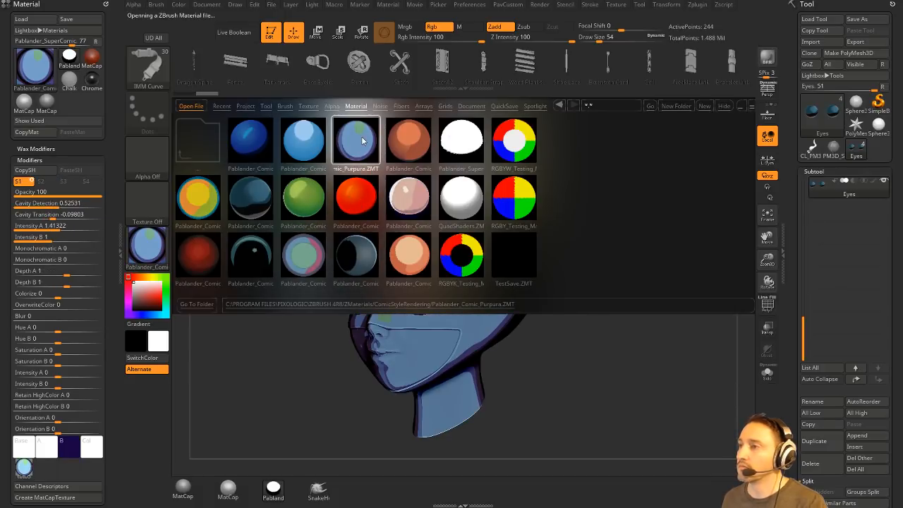
pyautogui.click(723, 107)
pyautogui.moveTo(621, 248); pyautogui.dragTo(581, 271)
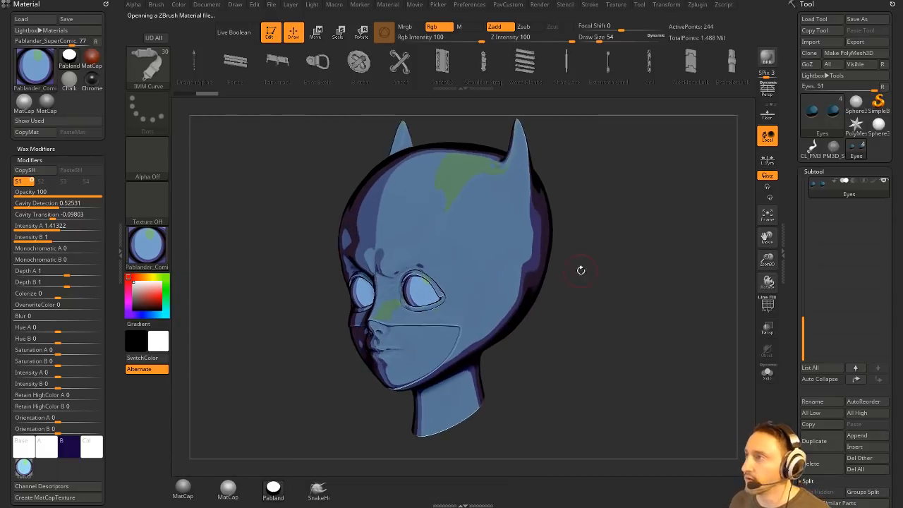
pyautogui.click(766, 60)
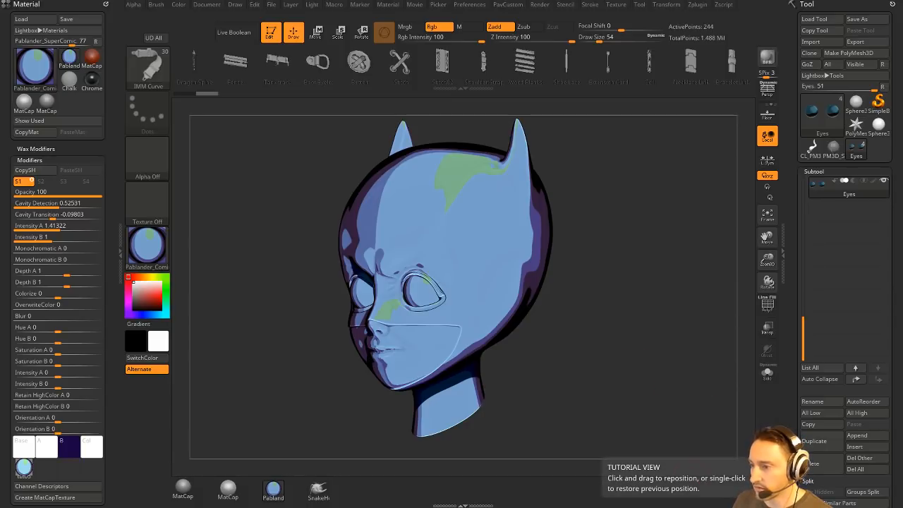
pyautogui.moveTo(532, 450); pyautogui.dragTo(451, 72)
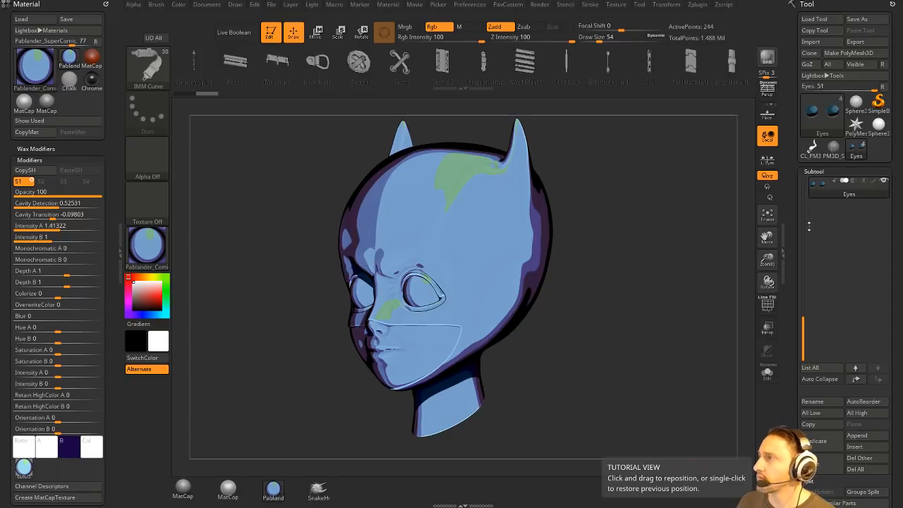
# Make the Cowl001 subtool active and paint a mask patch across the top front of the head
pyautogui.moveTo(635, 225); pyautogui.dragTo(608, 249, button='right')
pyautogui.keyDown('alt'); pyautogui.moveTo(452, 187); pyautogui.dragTo(470, 303, button='right'); pyautogui.keyUp('alt')
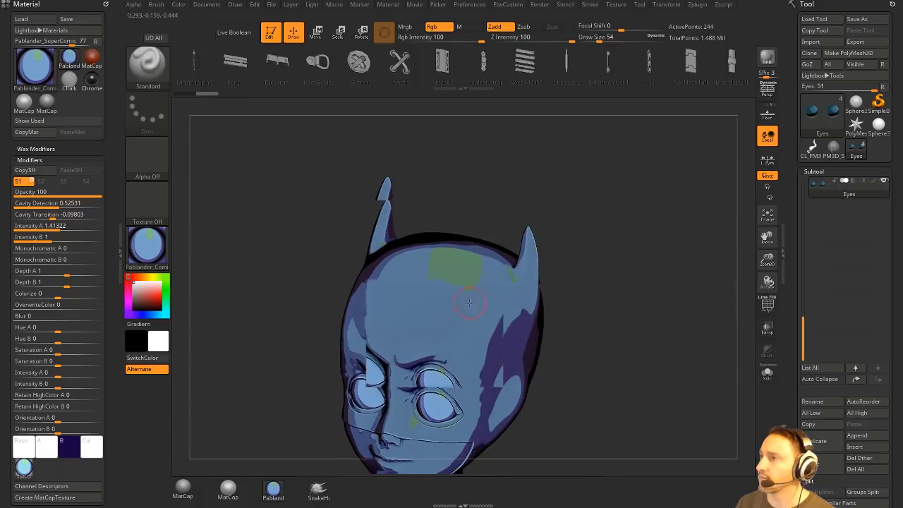
pyautogui.press('s')
pyautogui.moveTo(469, 303); pyautogui.dragTo(476, 303)
pyautogui.keyDown('alt'); pyautogui.click(447, 224); pyautogui.keyUp('alt')
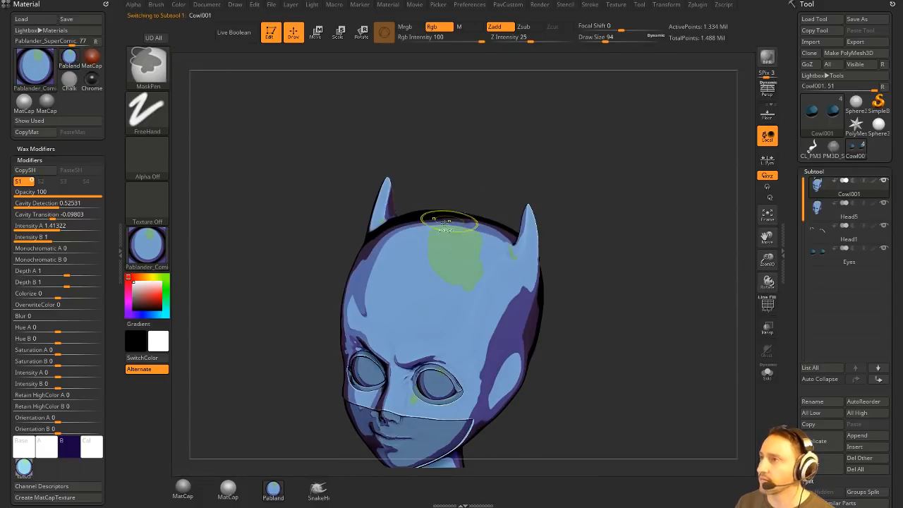
pyautogui.moveTo(447, 222)
pyautogui.keyDown('ctrl'); pyautogui.mouseDown()
pyautogui.moveTo(460, 248)
pyautogui.moveTo(410, 268)
pyautogui.mouseUp(); pyautogui.keyUp('ctrl')
pyautogui.keyDown('alt'); pyautogui.moveTo(611, 163); pyautogui.dragTo(591, 197, button='right'); pyautogui.keyUp('alt')
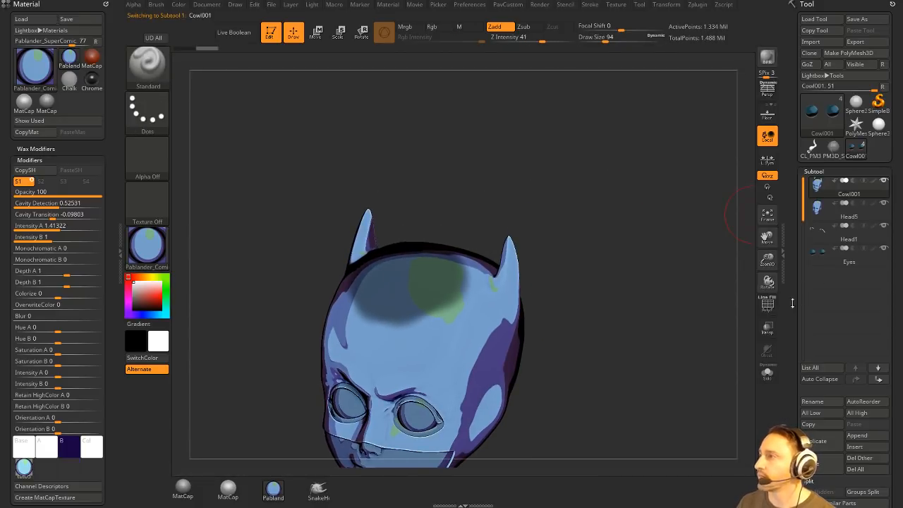
# Load the Fibers162 FiberMesh preset onto the masked area and switch the material to MatCap Gray
pyautogui.moveTo(792, 304); pyautogui.dragTo(792, 182)
pyautogui.moveTo(805, 400); pyautogui.dragTo(807, 378)
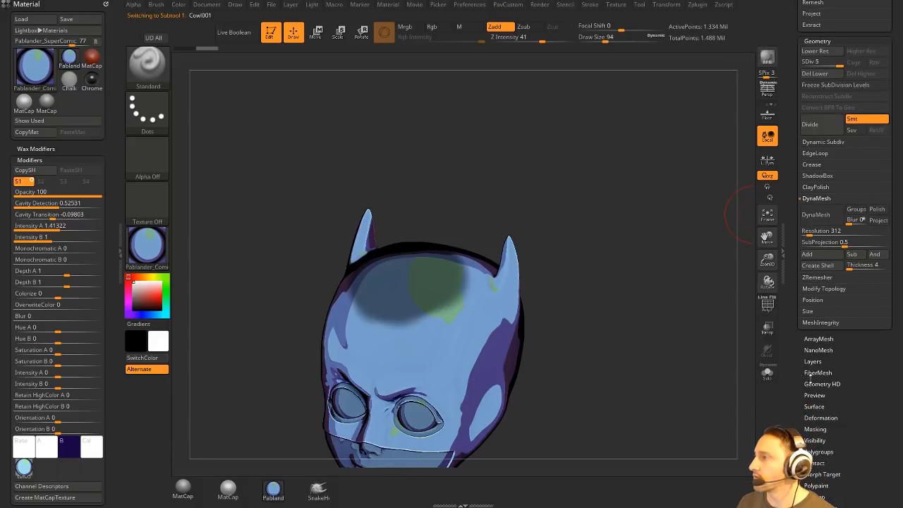
pyautogui.click(806, 376)
pyautogui.moveTo(794, 232); pyautogui.dragTo(807, 379)
pyautogui.moveTo(793, 321); pyautogui.dragTo(795, 348)
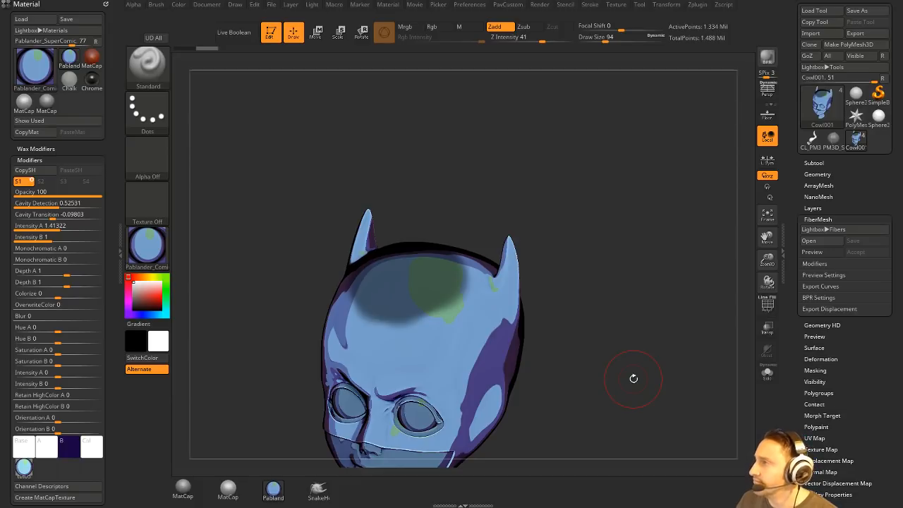
pyautogui.click(823, 229)
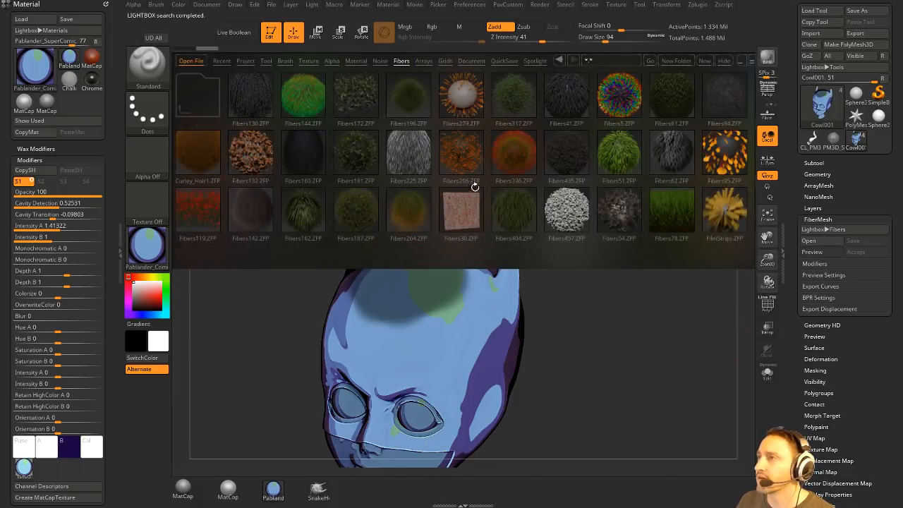
pyautogui.moveTo(507, 184); pyautogui.dragTo(649, 172)
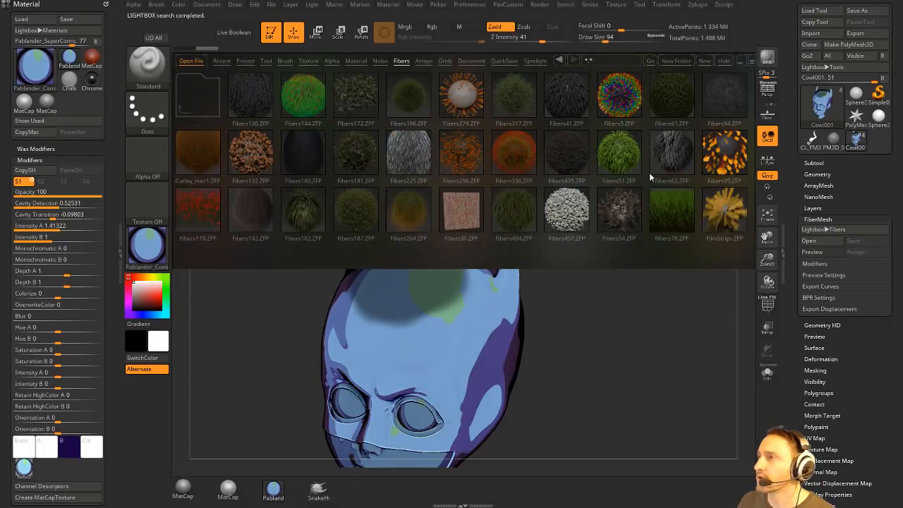
pyautogui.doubleClick(303, 211)
pyautogui.press(',')
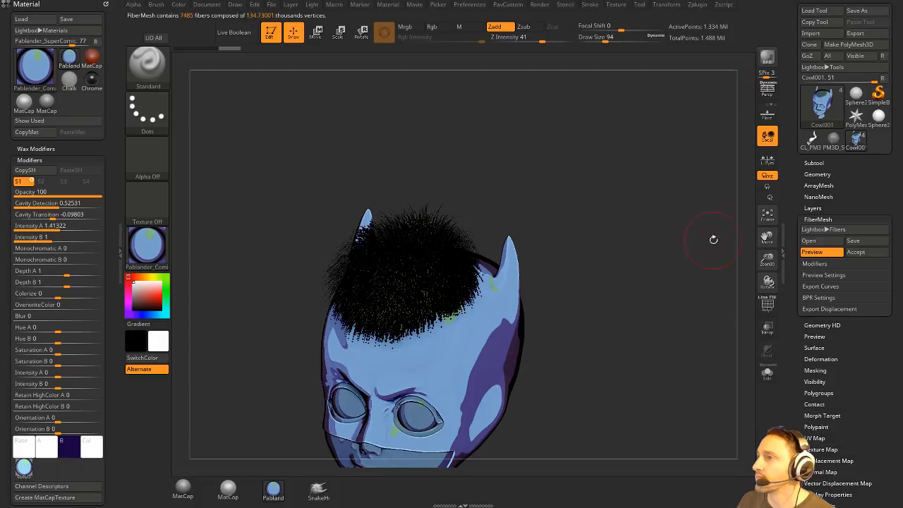
pyautogui.click(228, 486)
pyautogui.moveTo(623, 361)
pyautogui.mouseDown()
pyautogui.moveTo(625, 343)
pyautogui.moveTo(638, 367)
pyautogui.mouseUp()
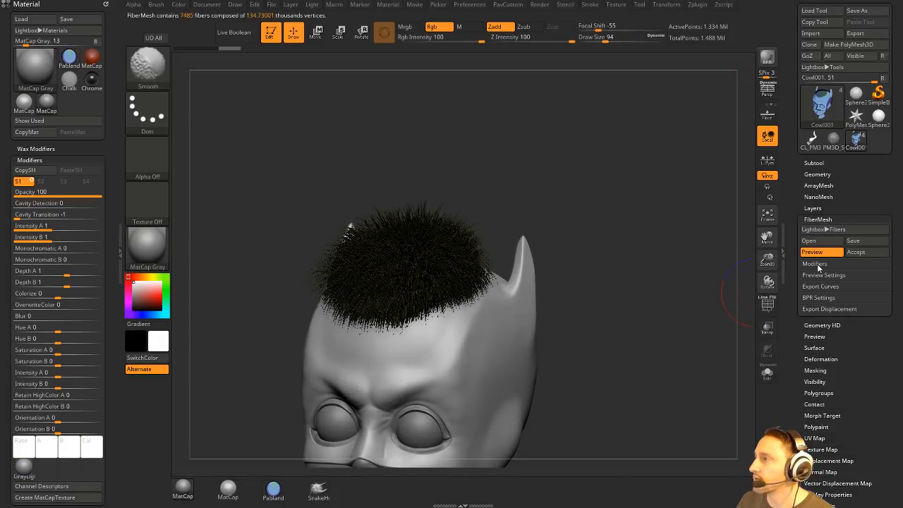
# Set the FiberMesh modifiers MaxFibers to 1.81405, Length to 2000 and Coverage to 627.67303
pyautogui.click(816, 263)
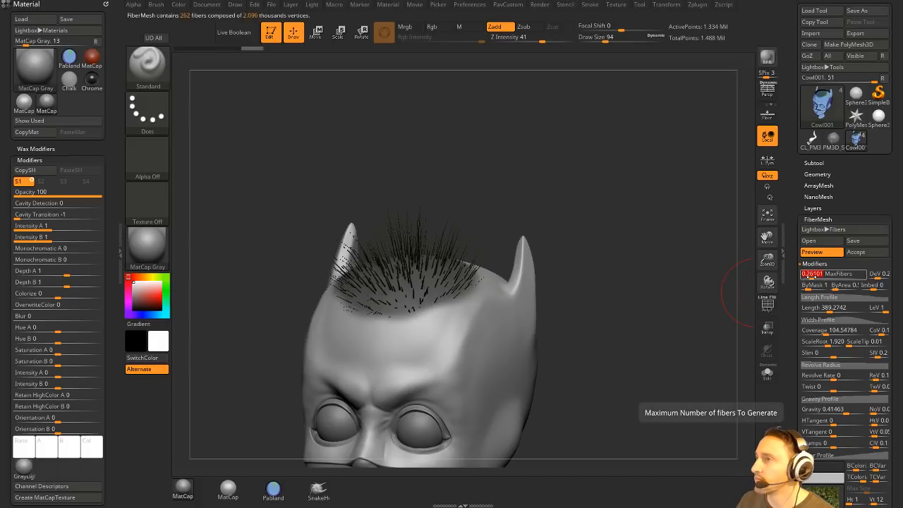
pyautogui.moveTo(836, 308)
pyautogui.mouseDown()
pyautogui.moveTo(845, 309)
pyautogui.moveTo(845, 333)
pyautogui.moveTo(855, 331)
pyautogui.mouseUp()
pyautogui.moveTo(582, 270); pyautogui.dragTo(652, 215)
pyautogui.moveTo(737, 248); pyautogui.dragTo(657, 261)
pyautogui.press('space')
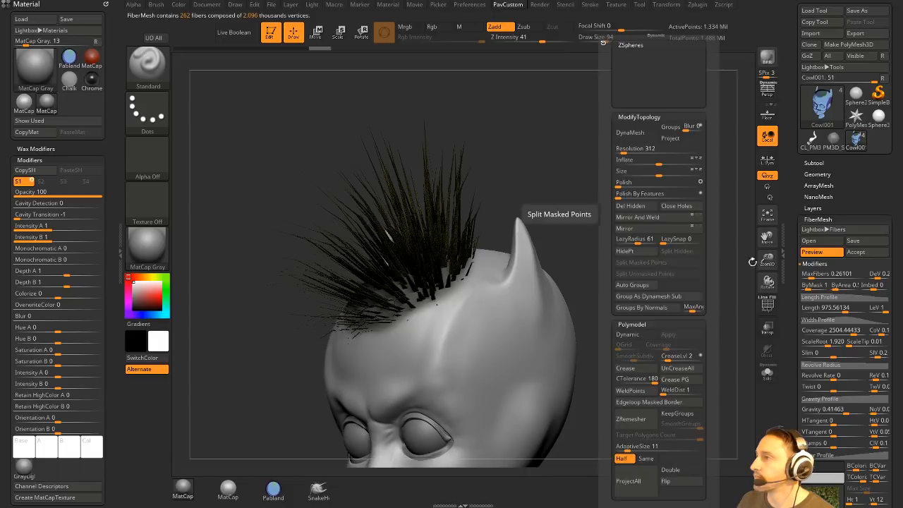
pyautogui.moveTo(797, 364); pyautogui.dragTo(796, 286)
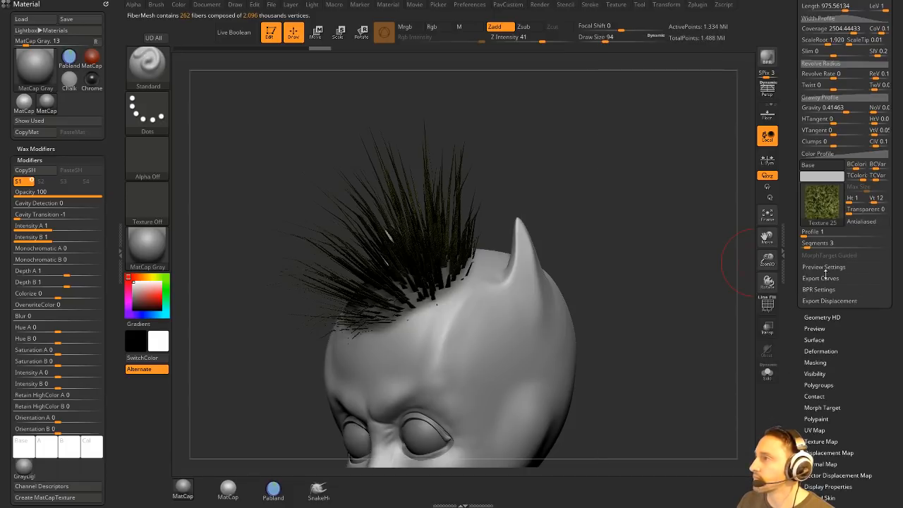
pyautogui.moveTo(794, 242); pyautogui.dragTo(808, 339)
pyautogui.moveTo(816, 282); pyautogui.dragTo(797, 216)
# Remove the texture from the fibers by choosing Texture Off in the FiberMesh modifiers
pyautogui.click(818, 314)
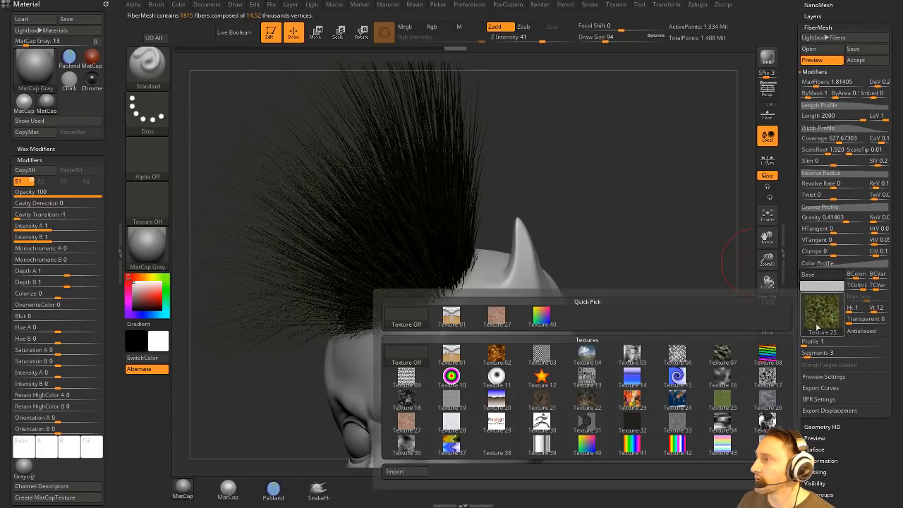
pyautogui.click(407, 322)
pyautogui.moveTo(690, 265); pyautogui.dragTo(705, 268)
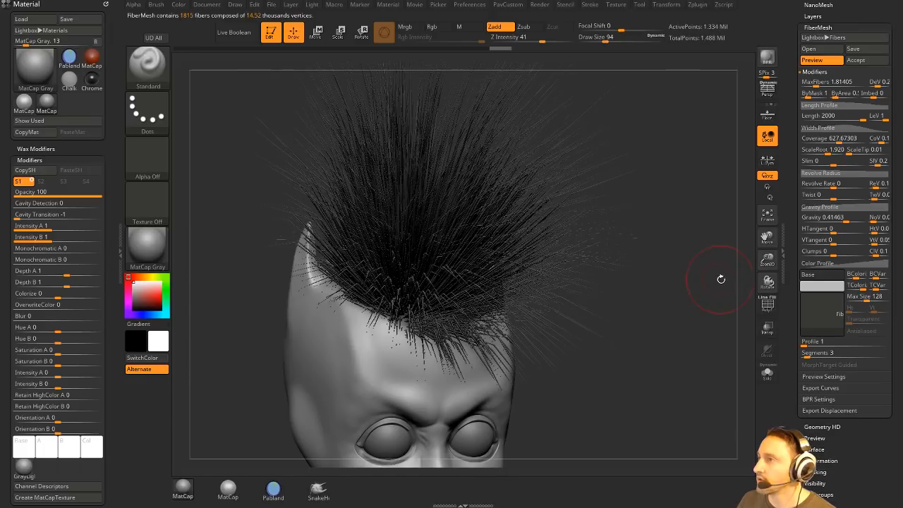
# Set the fibers' ScaleTip to 0.63437 and ScaleRoot to 2.858, and render the head with BPR
pyautogui.moveTo(795, 225); pyautogui.dragTo(802, 283)
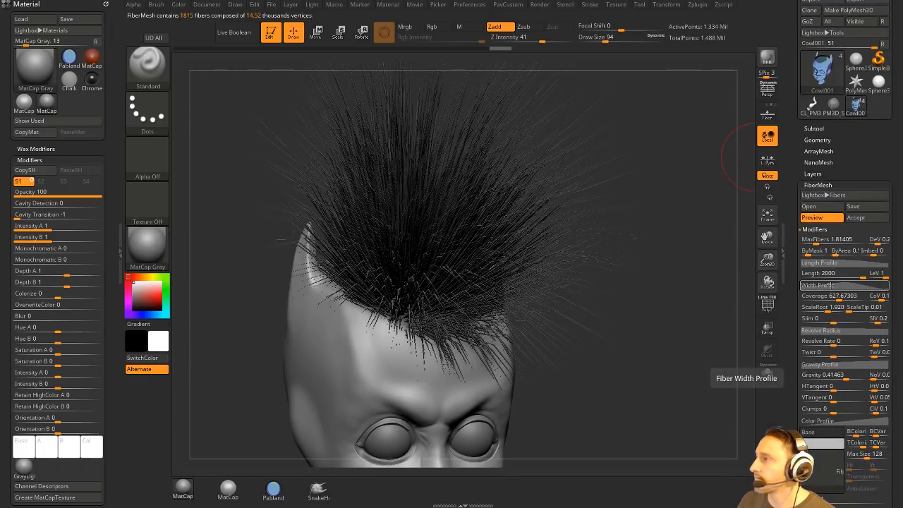
pyautogui.click(831, 307)
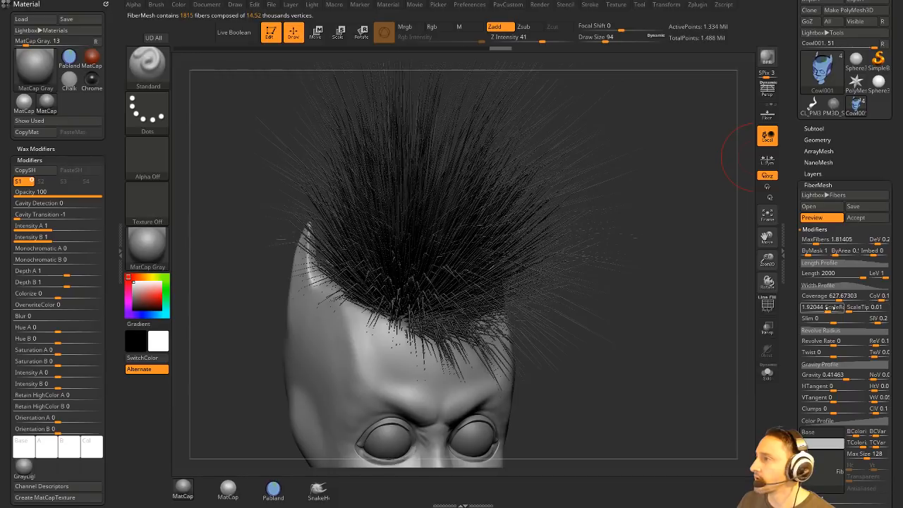
pyautogui.click(866, 308)
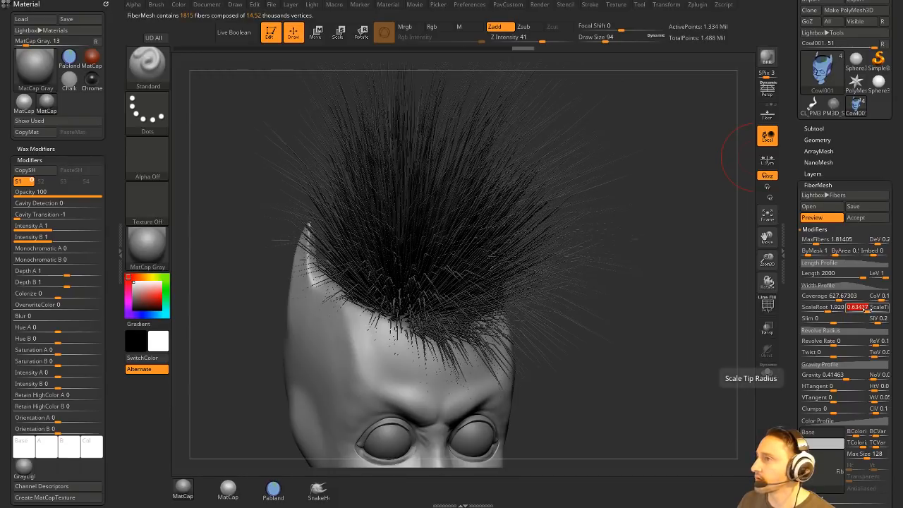
pyautogui.click(831, 309)
pyautogui.moveTo(793, 323); pyautogui.dragTo(795, 238)
pyautogui.press('shift')
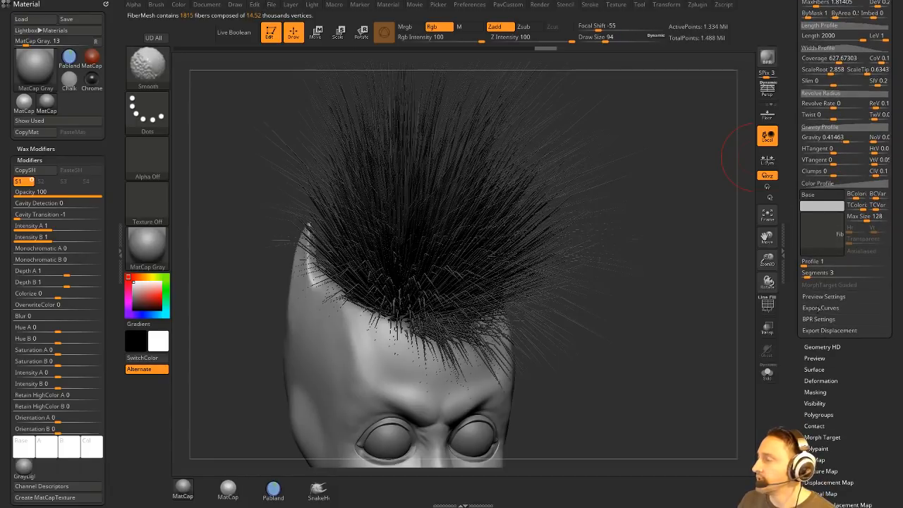
pyautogui.hotkey('shift', 'r')
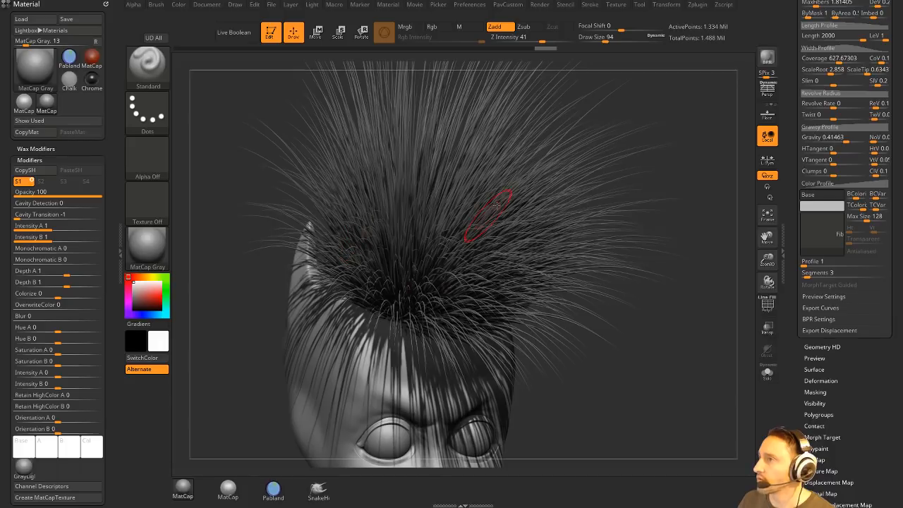
# Set the fibers' Profile to 4 and Segments to 11, accepting the note about single-sided fibers
pyautogui.moveTo(792, 239); pyautogui.dragTo(791, 245)
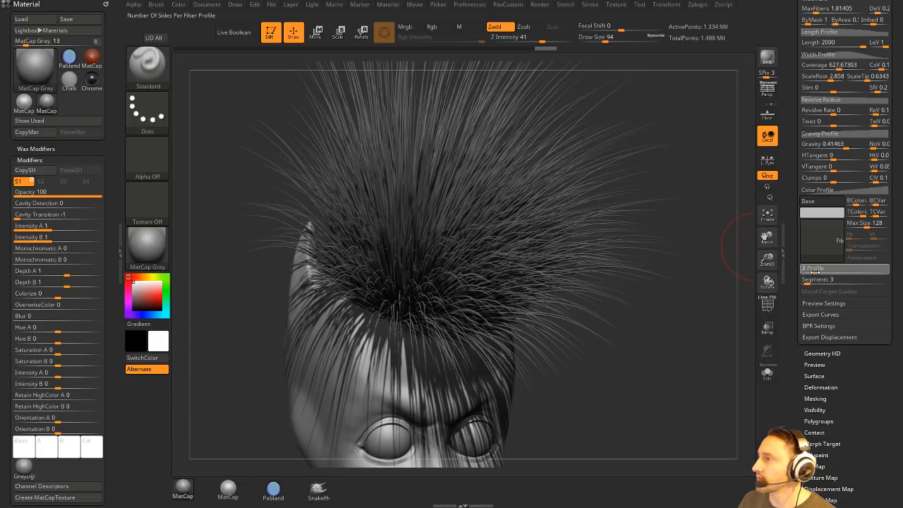
pyautogui.click(819, 273)
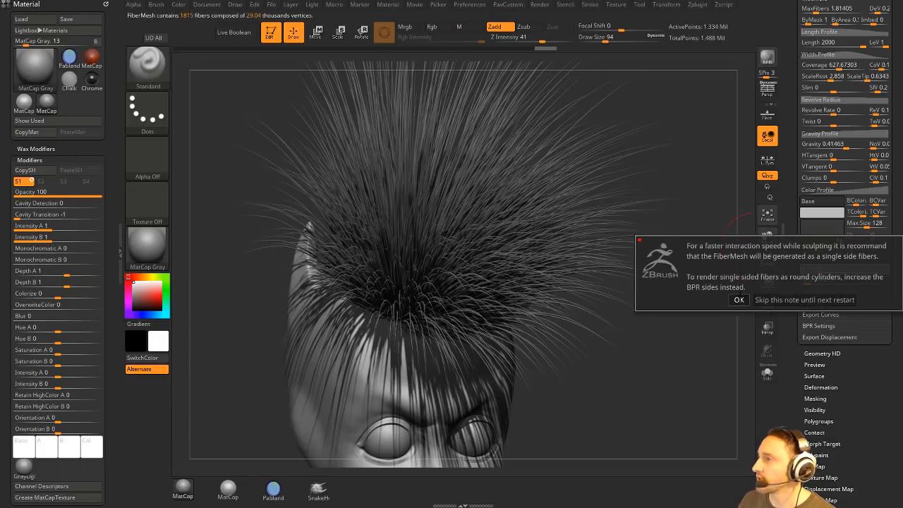
pyautogui.click(739, 299)
pyautogui.moveTo(810, 282); pyautogui.dragTo(820, 282)
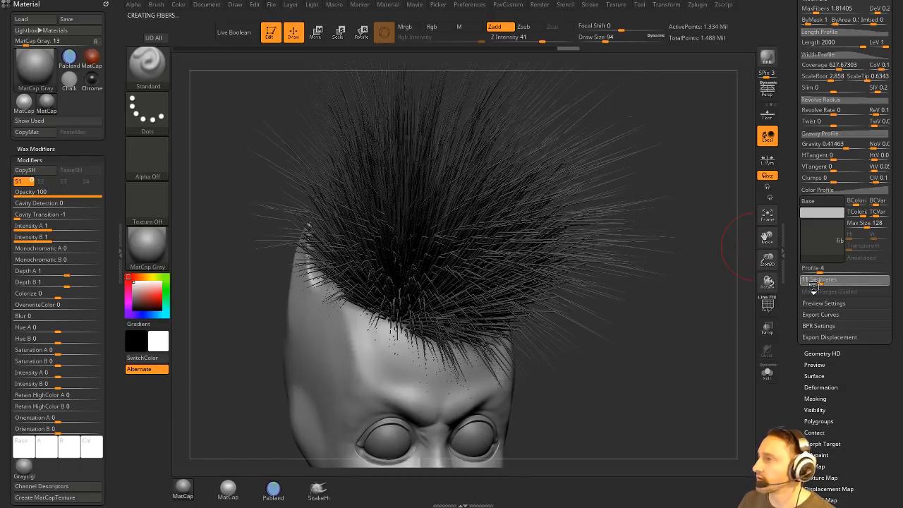
pyautogui.click(738, 307)
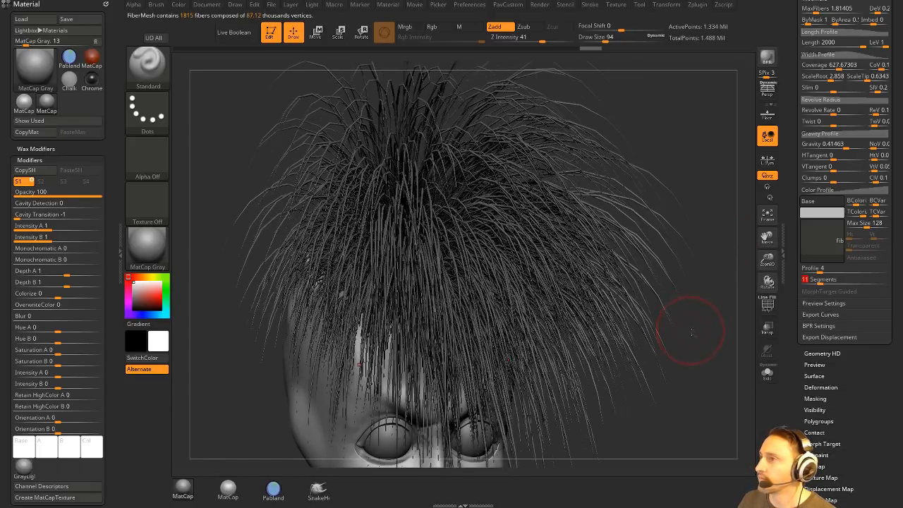
pyautogui.keyDown('alt'); pyautogui.moveTo(709, 235); pyautogui.dragTo(628, 117); pyautogui.keyUp('alt')
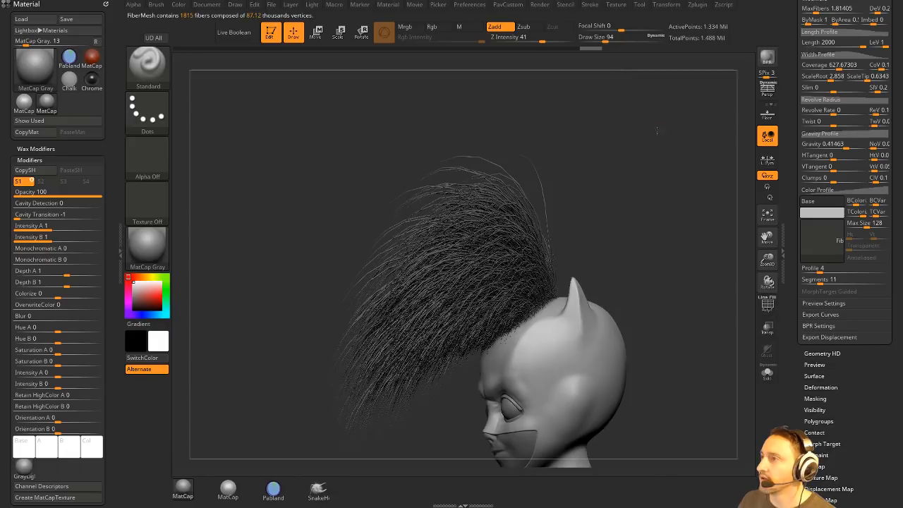
pyautogui.keyDown('alt'); pyautogui.moveTo(690, 160); pyautogui.dragTo(665, 153); pyautogui.keyUp('alt')
# Accept the FiberMesh preview as a separate subtool and open the subtool list
pyautogui.scroll(5, 787, 220)
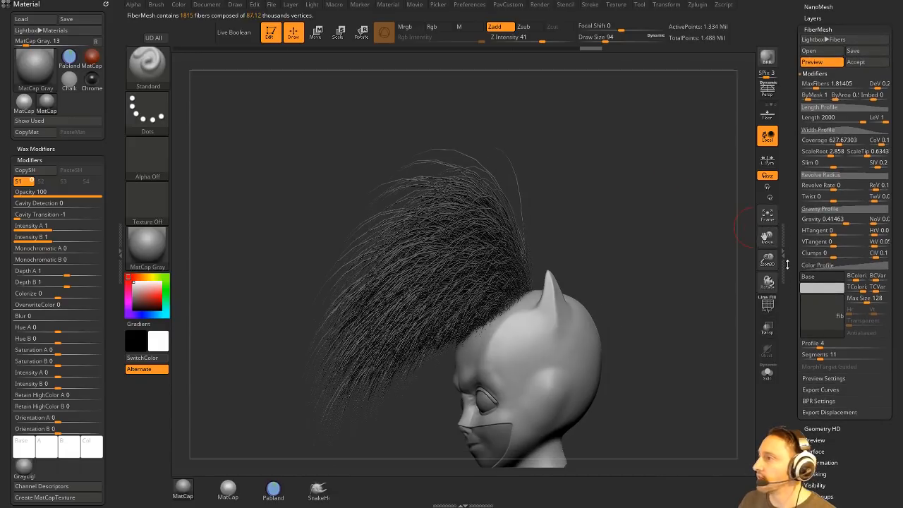
pyautogui.moveTo(791, 292); pyautogui.dragTo(794, 254)
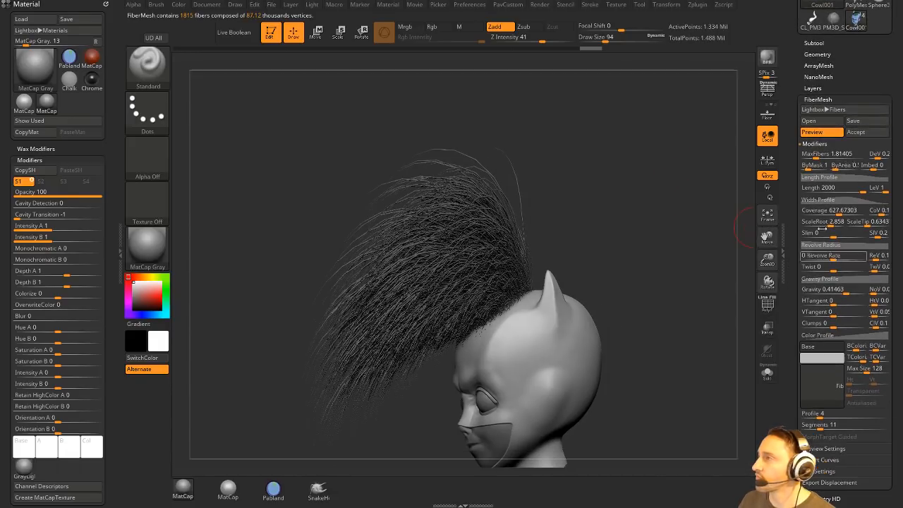
pyautogui.click(858, 133)
pyautogui.click(797, 159)
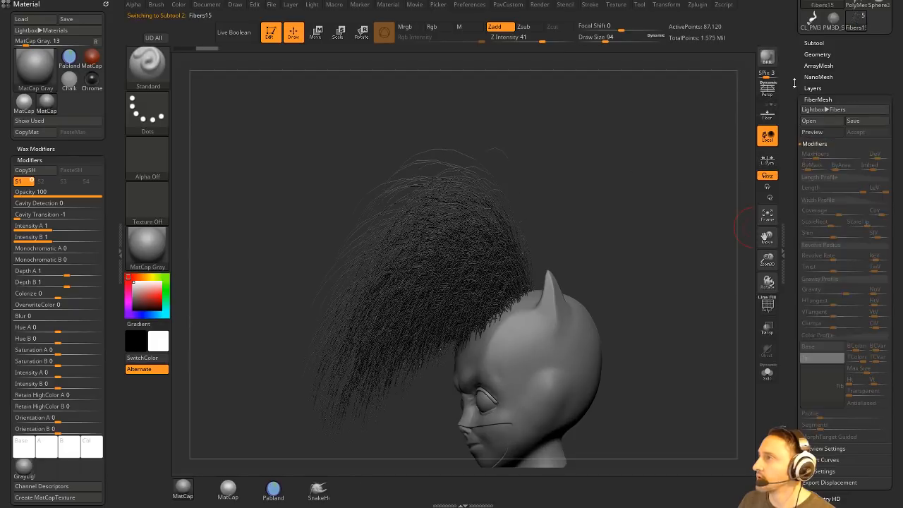
pyautogui.click(813, 171)
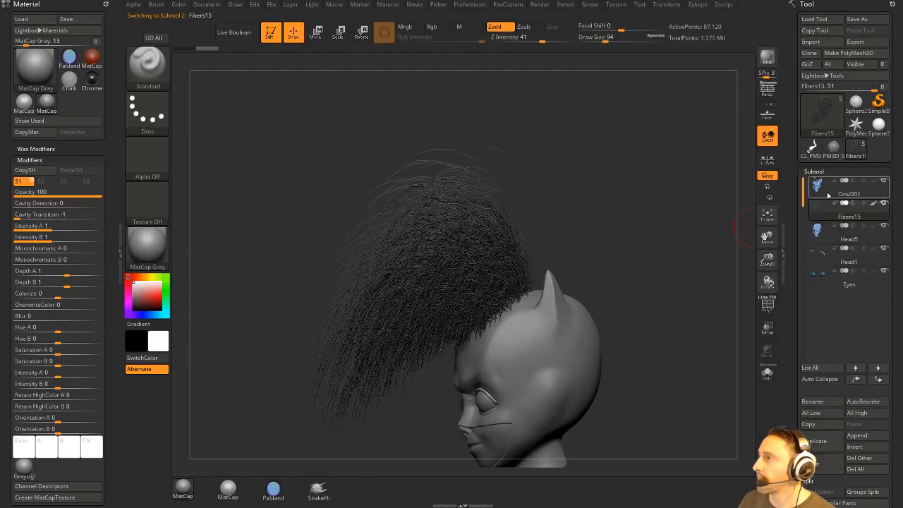
# Choose the GroomHairToss brush and comb the fibers forward, away from the forehead, in long sweeping strokes
pyautogui.moveTo(709, 195); pyautogui.dragTo(582, 163)
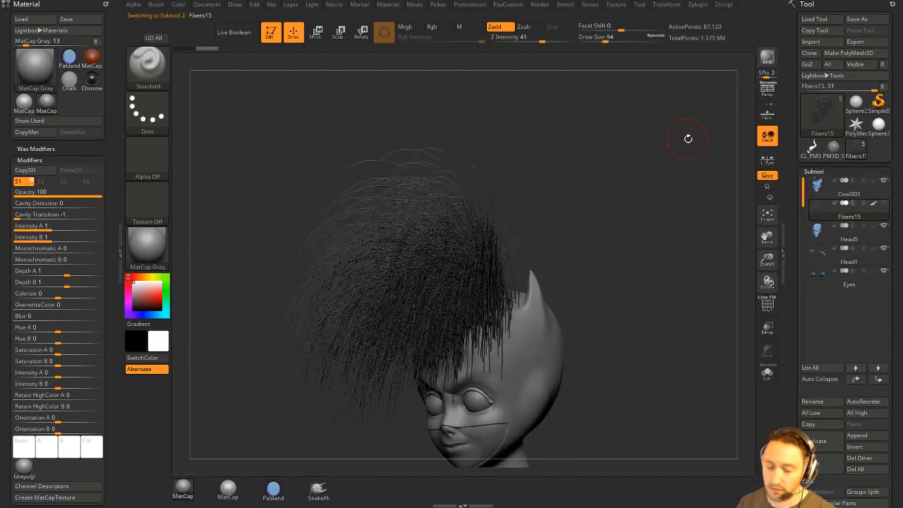
pyautogui.press('b')
pyautogui.press('g')
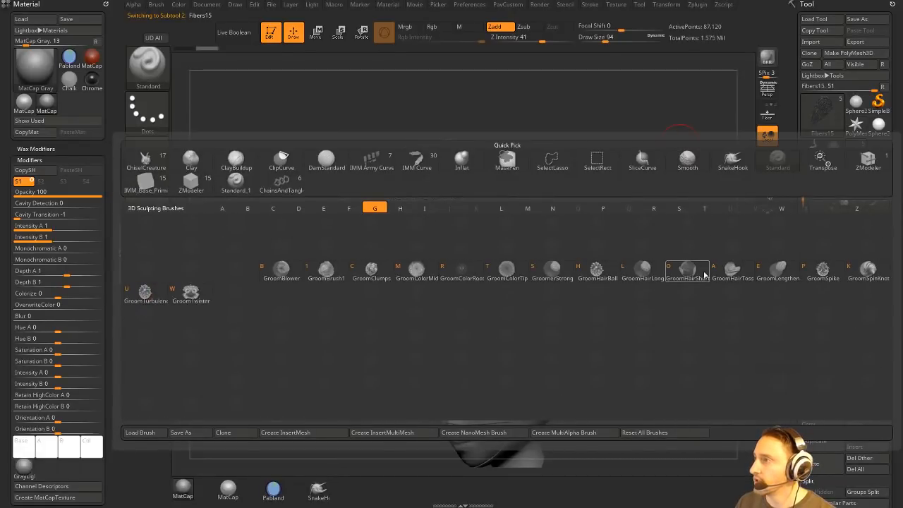
pyautogui.click(733, 270)
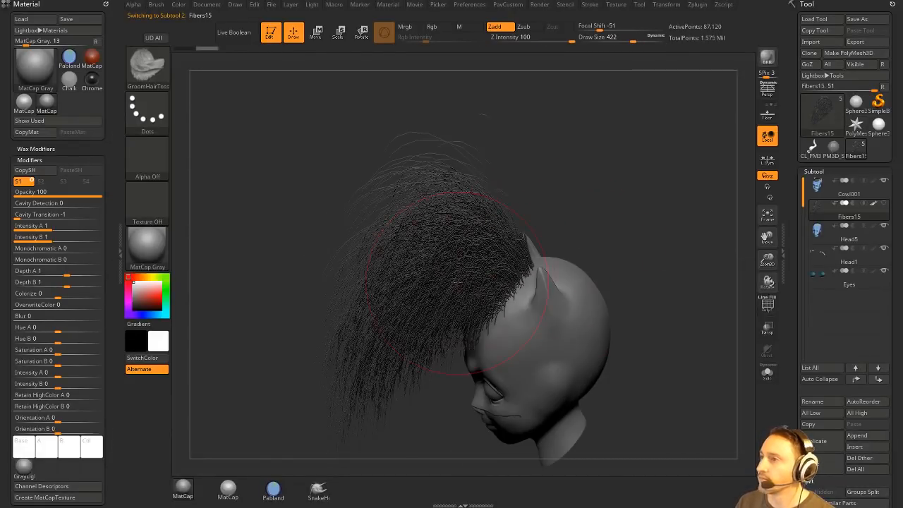
pyautogui.moveTo(457, 283); pyautogui.dragTo(359, 282)
pyautogui.moveTo(427, 233); pyautogui.dragTo(266, 452)
pyautogui.moveTo(445, 328); pyautogui.dragTo(236, 247)
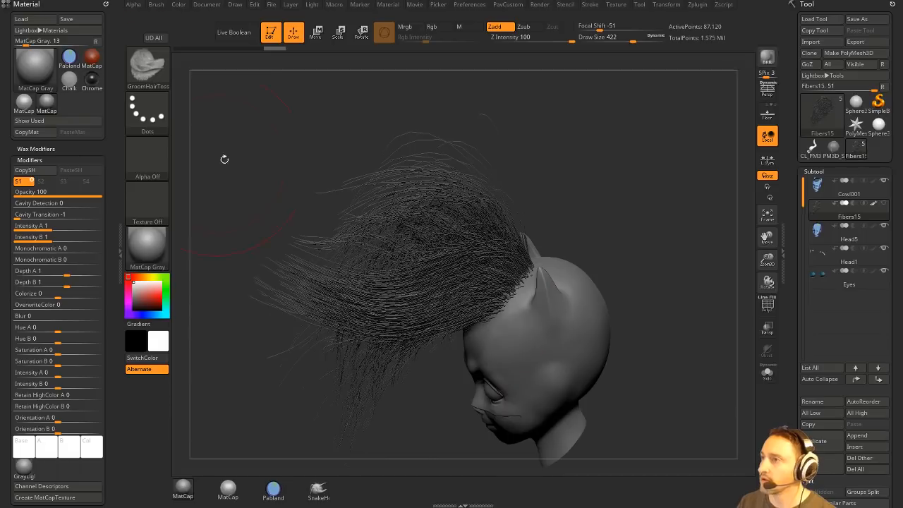
pyautogui.moveTo(417, 239); pyautogui.dragTo(211, 180)
pyautogui.moveTo(432, 197); pyautogui.dragTo(233, 219)
pyautogui.moveTo(437, 233); pyautogui.dragTo(218, 339)
pyautogui.moveTo(451, 275); pyautogui.dragTo(216, 376)
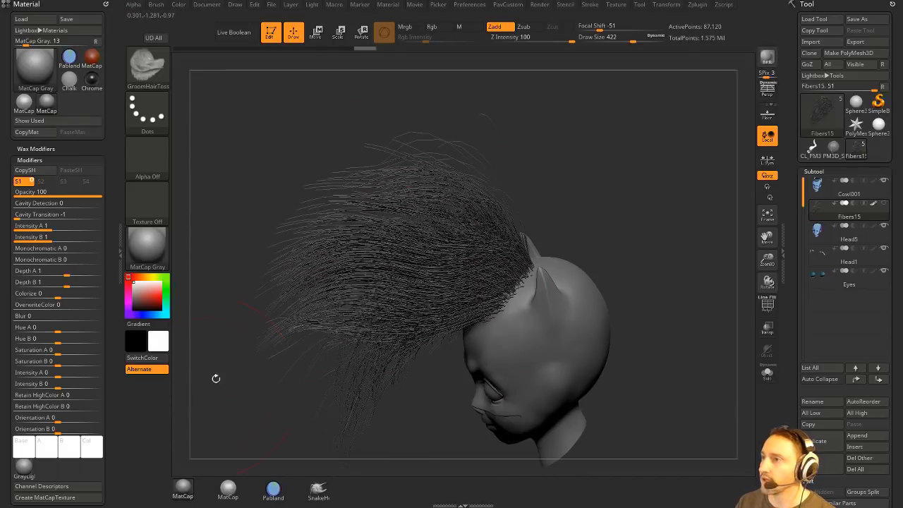
# Comb the fibers outward and upward from a rear view of the head with the GroomHairToss brush
pyautogui.moveTo(632, 173); pyautogui.dragTo(556, 196)
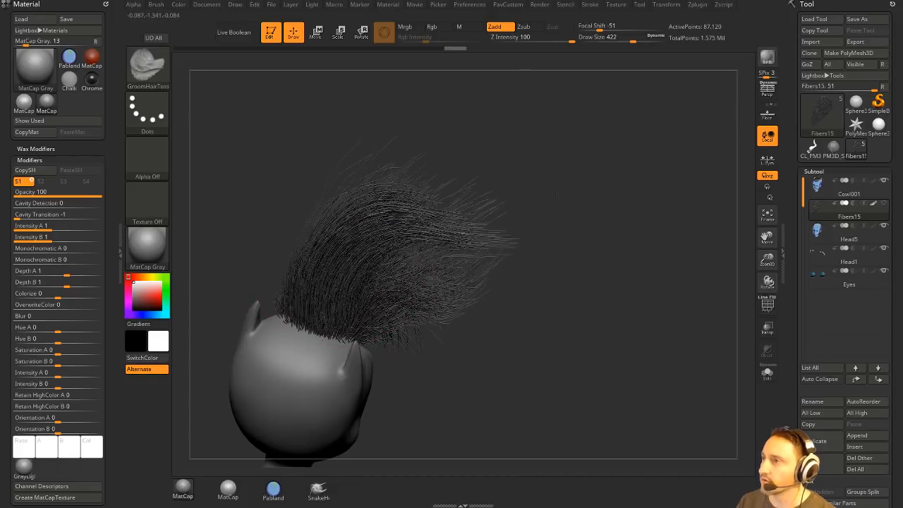
pyautogui.moveTo(381, 289); pyautogui.dragTo(543, 246)
pyautogui.moveTo(395, 303); pyautogui.dragTo(557, 206)
pyautogui.moveTo(367, 233); pyautogui.dragTo(529, 170)
pyautogui.moveTo(360, 205); pyautogui.dragTo(539, 137)
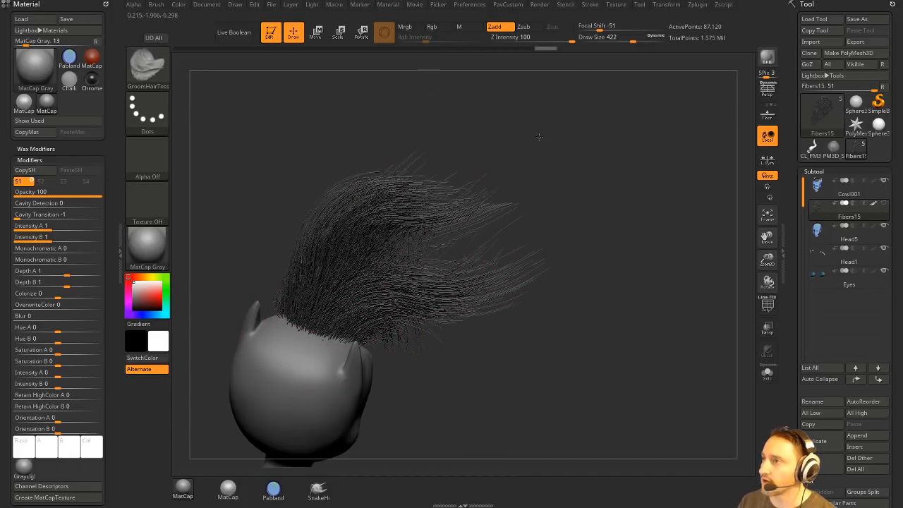
# Comb the fibers forward and slightly downward over the face in long GroomHairToss strokes, working from one side of the head
pyautogui.moveTo(614, 203); pyautogui.dragTo(547, 206)
pyautogui.moveTo(352, 226); pyautogui.dragTo(480, 215)
pyautogui.moveTo(395, 261); pyautogui.dragTo(524, 221)
pyautogui.moveTo(381, 304); pyautogui.dragTo(606, 273)
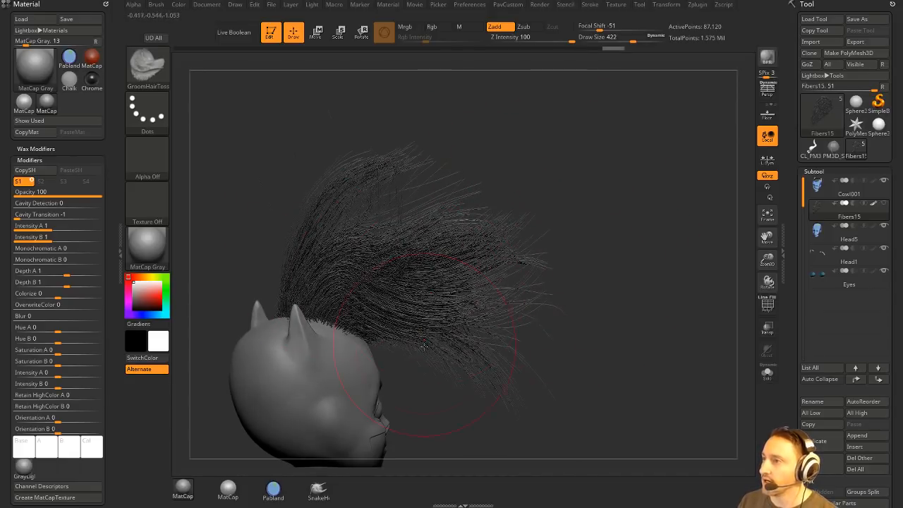
pyautogui.moveTo(423, 345); pyautogui.dragTo(566, 310)
pyautogui.moveTo(395, 310); pyautogui.dragTo(522, 337)
pyautogui.moveTo(487, 378); pyautogui.dragTo(607, 303)
# Comb the fibers forward from the opposite side of the head, sweeping the upright strands at the crown toward the face
pyautogui.moveTo(654, 260)
pyautogui.mouseDown()
pyautogui.moveTo(610, 262)
pyautogui.moveTo(562, 292)
pyautogui.mouseUp()
pyautogui.keyDown('alt'); pyautogui.moveTo(743, 122); pyautogui.dragTo(564, 175); pyautogui.keyUp('alt')
pyautogui.moveTo(423, 261); pyautogui.dragTo(522, 212)
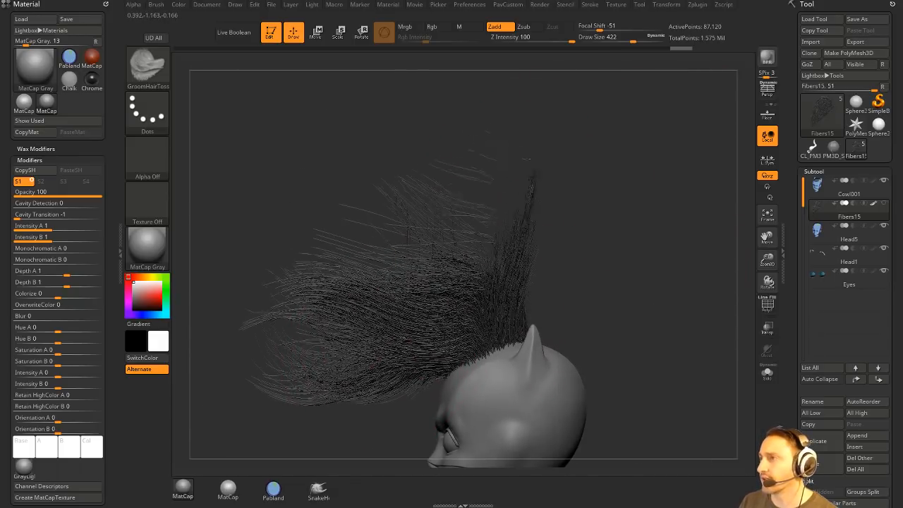
pyautogui.moveTo(395, 261); pyautogui.dragTo(504, 212)
pyautogui.moveTo(381, 282); pyautogui.dragTo(493, 247)
pyautogui.moveTo(445, 318); pyautogui.dragTo(331, 346)
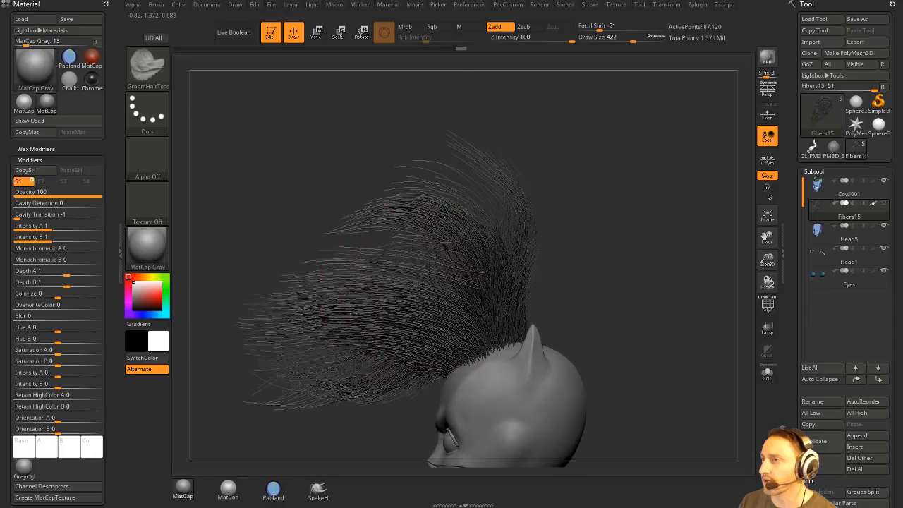
pyautogui.moveTo(451, 304); pyautogui.dragTo(317, 303)
pyautogui.moveTo(487, 225); pyautogui.dragTo(360, 187)
pyautogui.moveTo(510, 274)
pyautogui.mouseDown()
pyautogui.moveTo(437, 187)
pyautogui.moveTo(254, 184)
pyautogui.mouseUp()
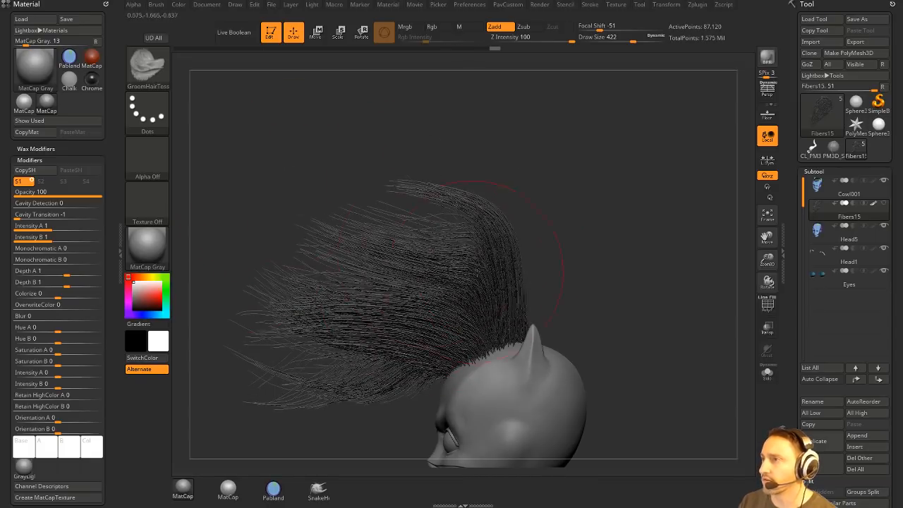
pyautogui.moveTo(487, 218); pyautogui.dragTo(317, 232)
# Reduce the GroomHairToss brush's Draw Size to 145
pyautogui.moveTo(409, 170); pyautogui.dragTo(638, 211)
pyautogui.press('s')
pyautogui.click(570, 192)
pyautogui.moveTo(553, 178); pyautogui.dragTo(572, 193)
pyautogui.press('s')
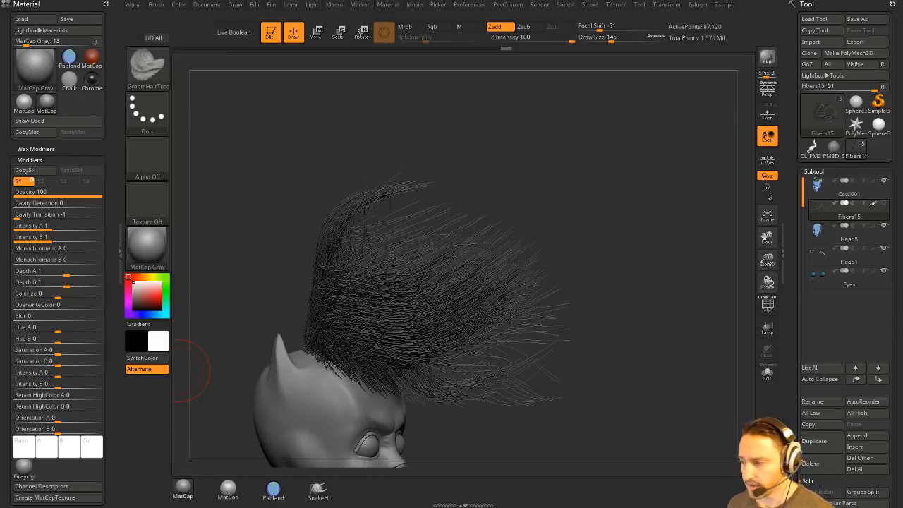
# Switch to the browser, open the Sci Fi Pistol Series playlist on YouTube and look through its video list
pyautogui.hotkey('alt', 'Tab')
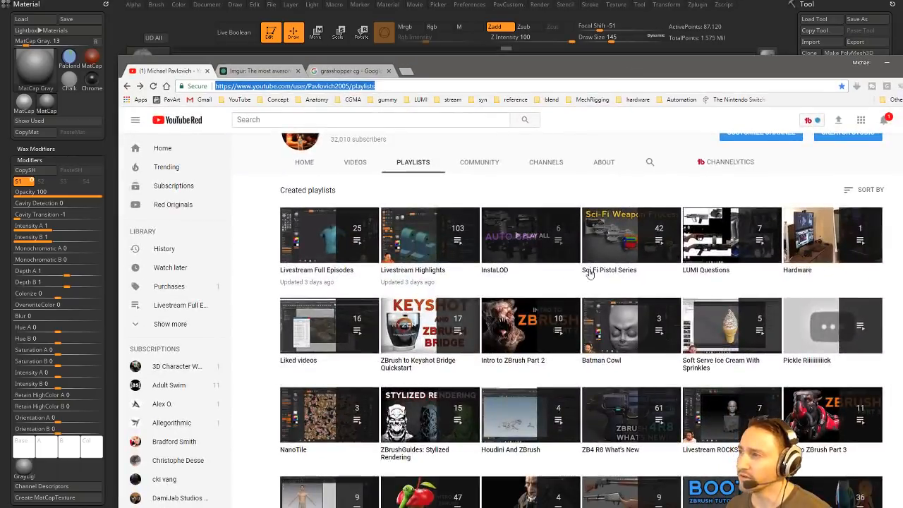
pyautogui.click(603, 270)
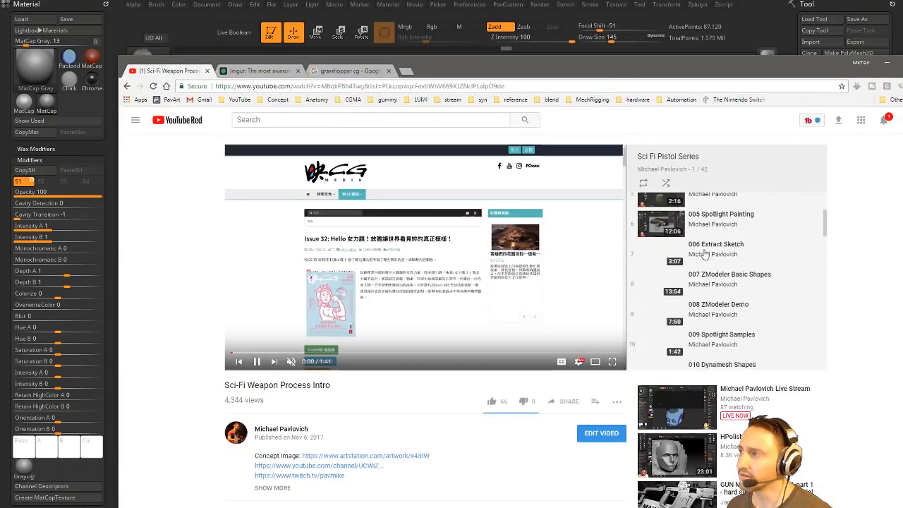
pyautogui.scroll(-4, 704, 255)
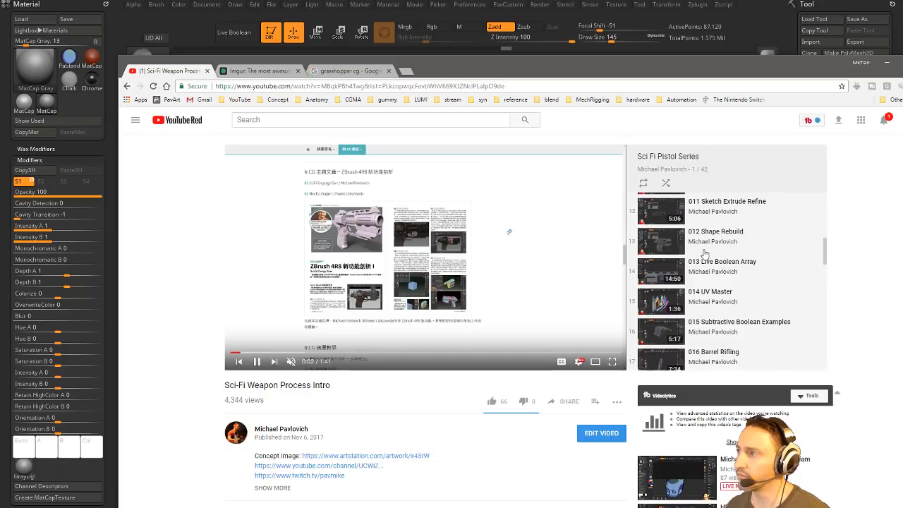
pyautogui.scroll(-5, 704, 255)
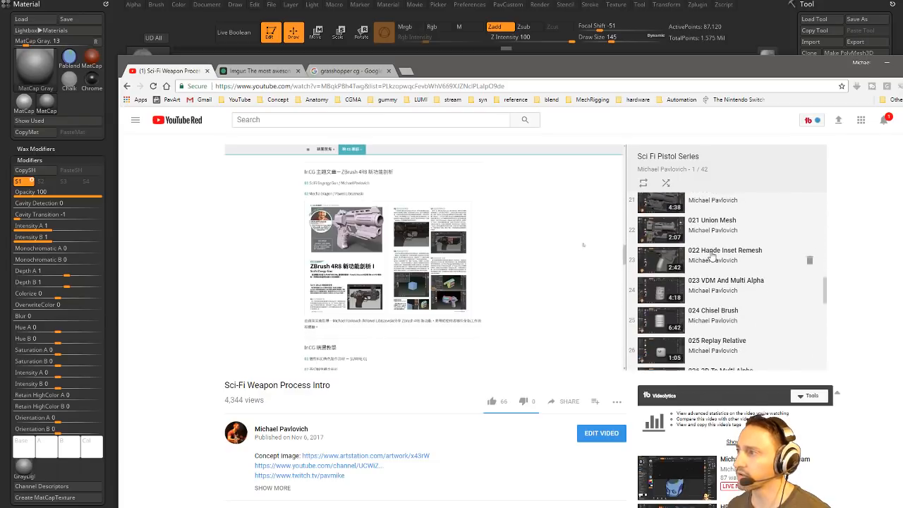
pyautogui.scroll(-1, 711, 255)
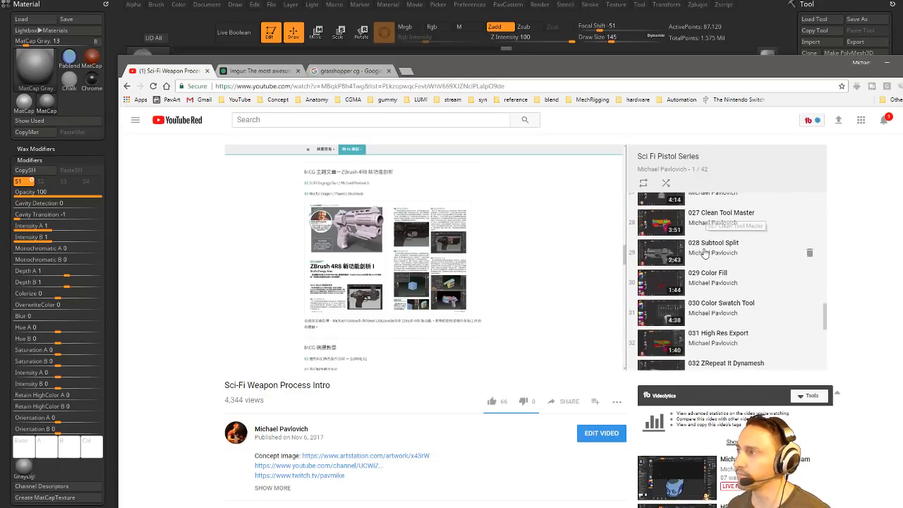
pyautogui.scroll(1, 711, 245)
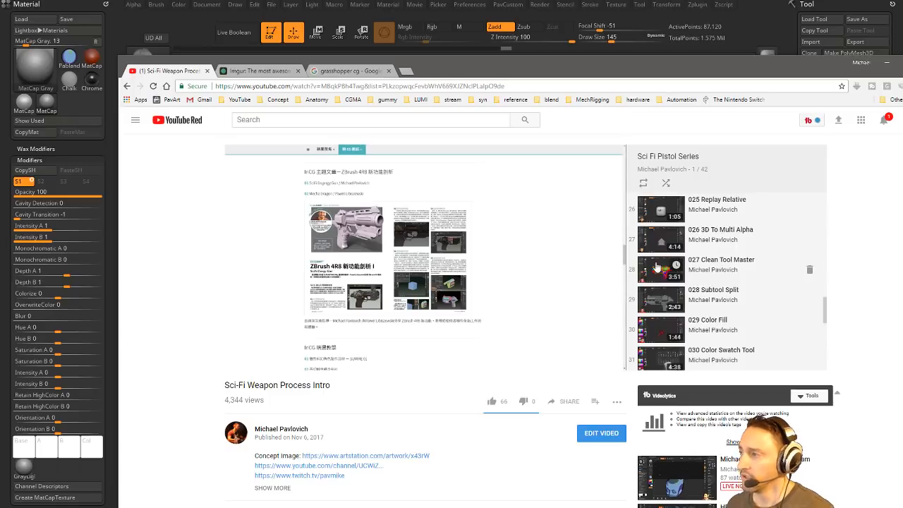
# Open the 028 Subtool Split video, skip ahead to about 2:07 to view the color-grouped pistol, and return to ZBrush
pyautogui.click(707, 293)
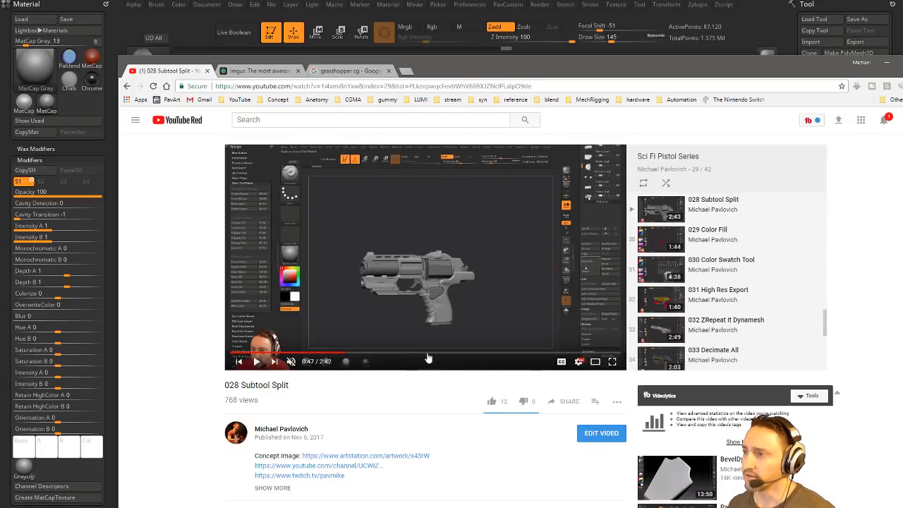
pyautogui.click(428, 353)
pyautogui.moveTo(428, 355); pyautogui.dragTo(530, 354)
pyautogui.scroll(-3, 716, 264)
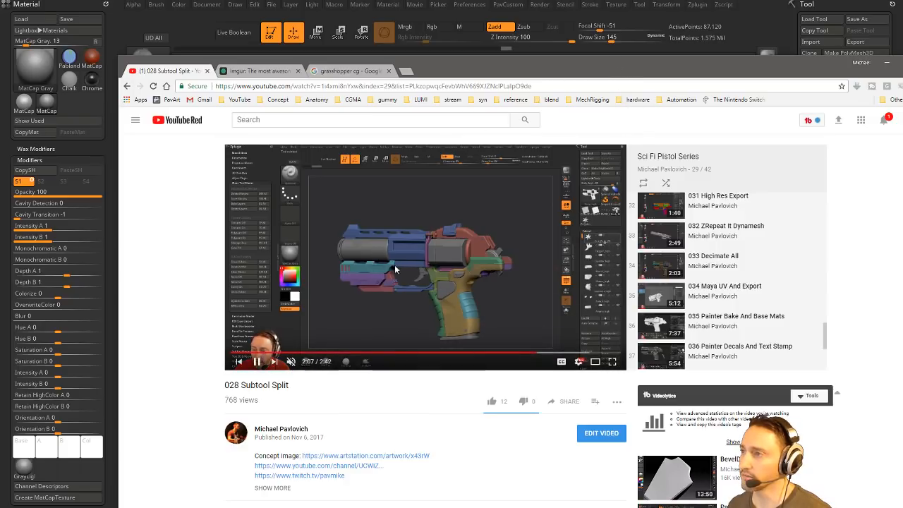
pyautogui.moveTo(479, 65); pyautogui.dragTo(727, 506)
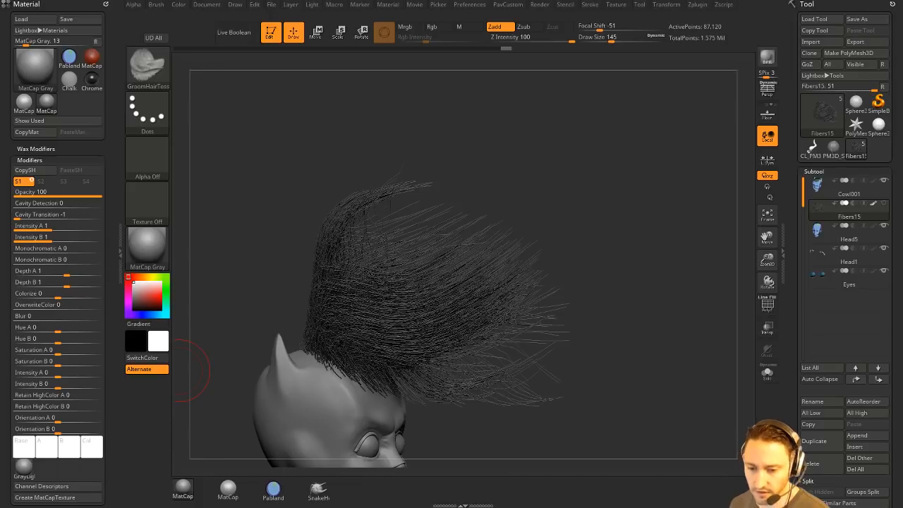
# Cancel launching a second instance of OBS
pyautogui.moveTo(591, 219); pyautogui.dragTo(496, 234)
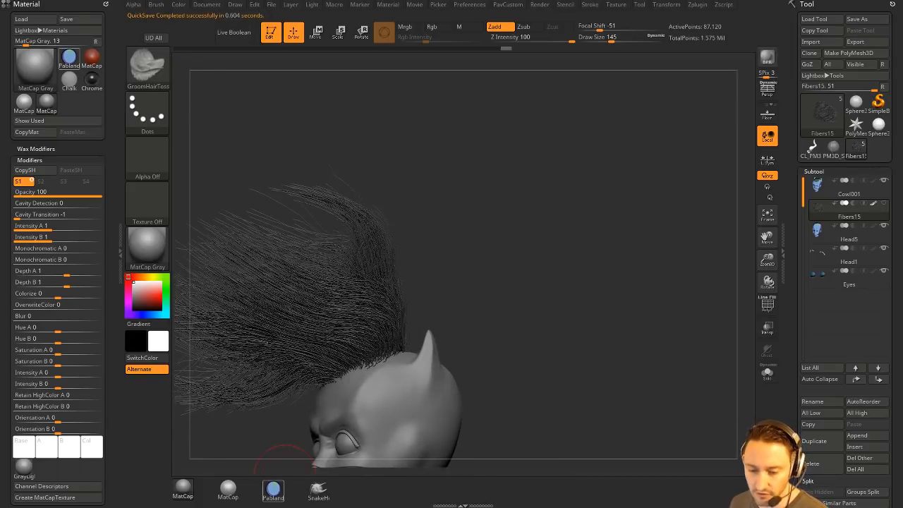
pyautogui.moveTo(273, 487)
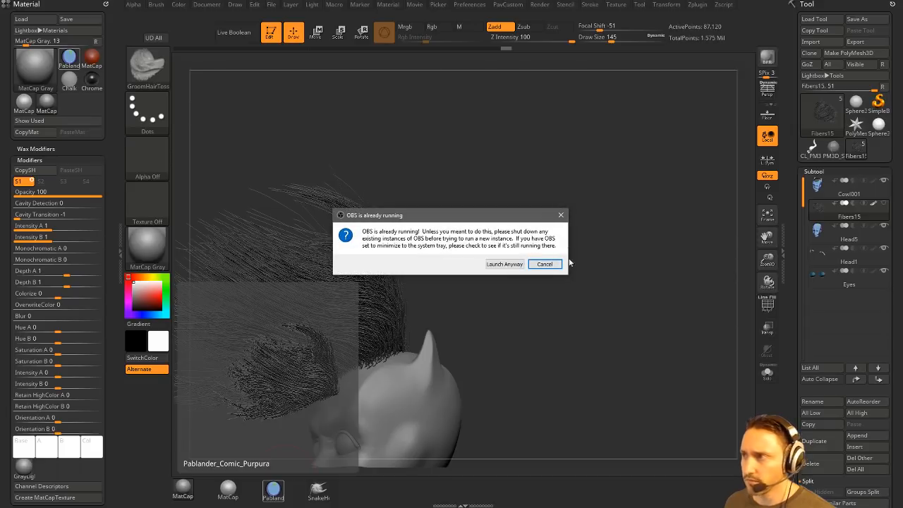
pyautogui.click(543, 265)
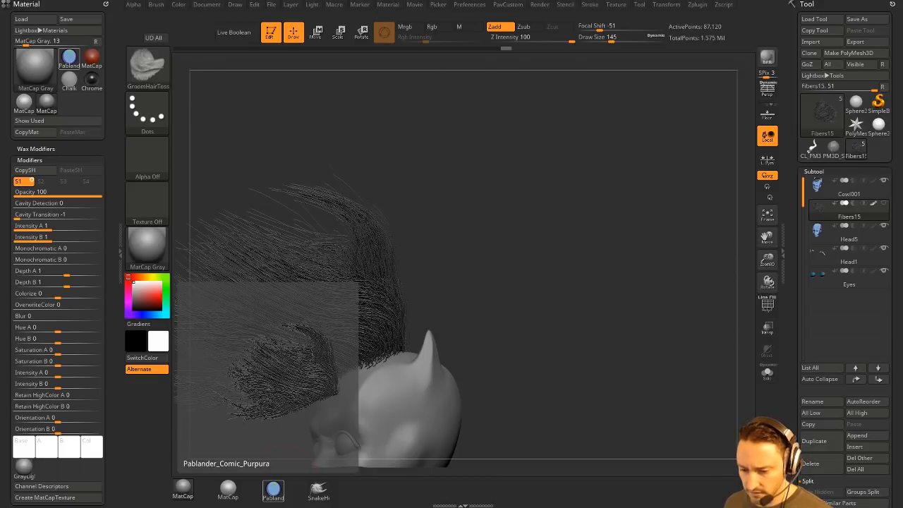